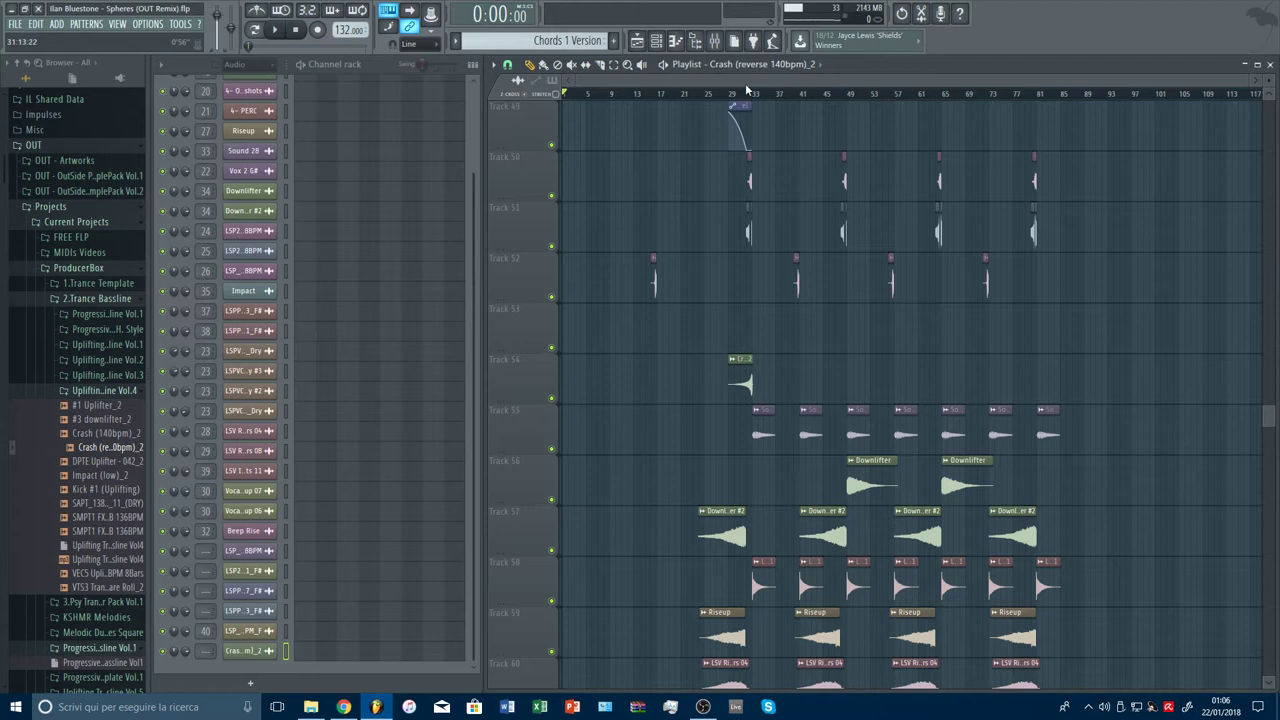
Step: Place the Crash (140bpm)_2 sample from the browser on Track 53 at bar 33
scroll(757, 91, up, 5)
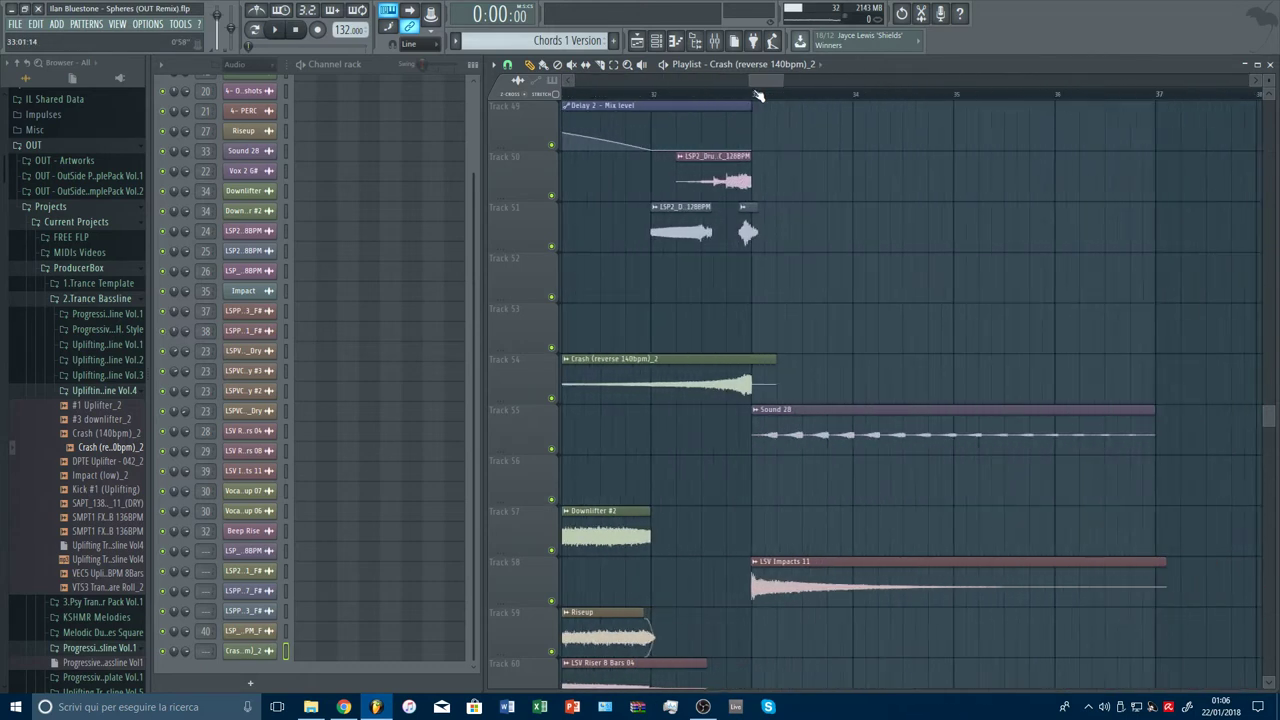
scroll(757, 95, down, 5)
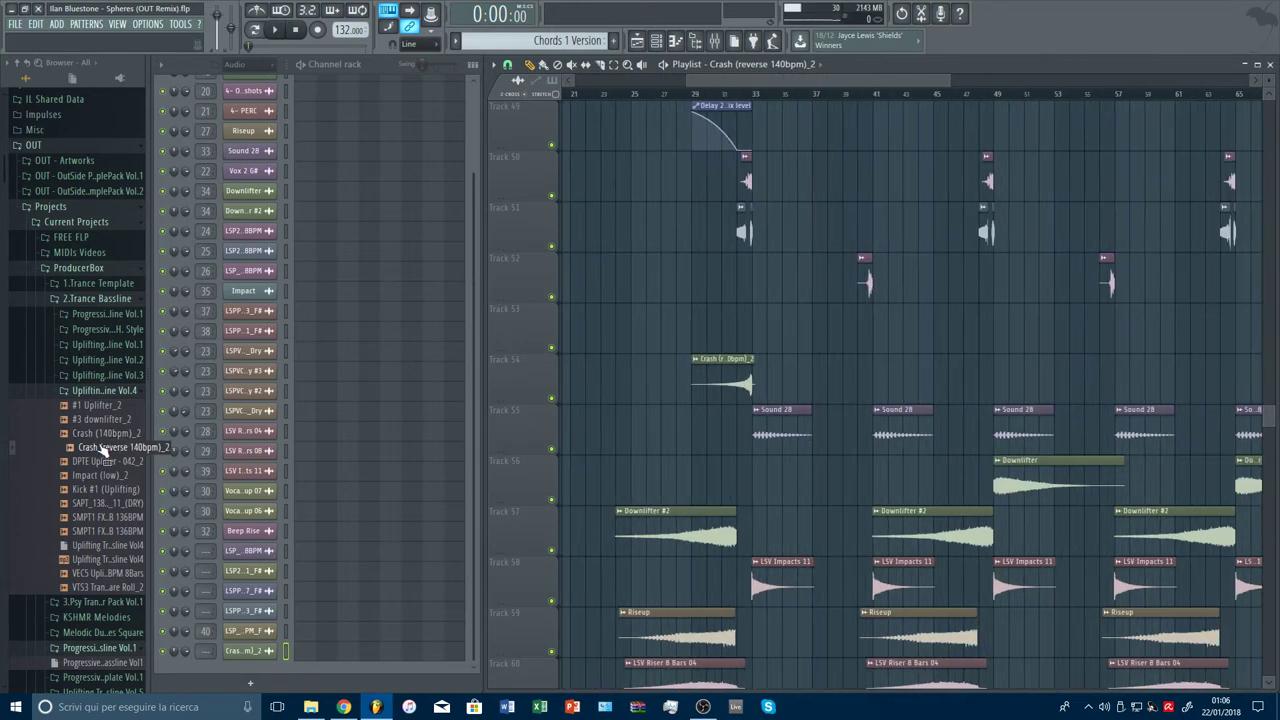
drag(766, 355, 764, 341)
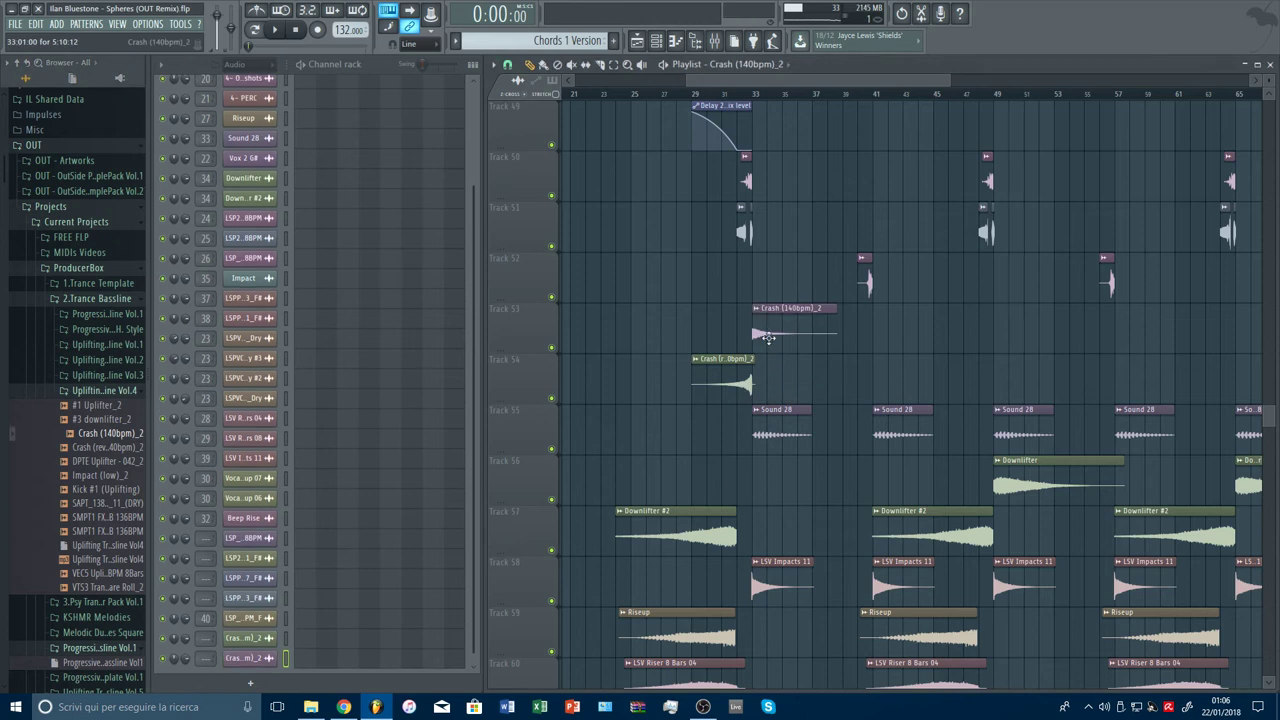
Step: Try time-stretching the Crash (140bpm)_2 clip to eight bars and audition it soloed from bar 33
double_click(767, 338)
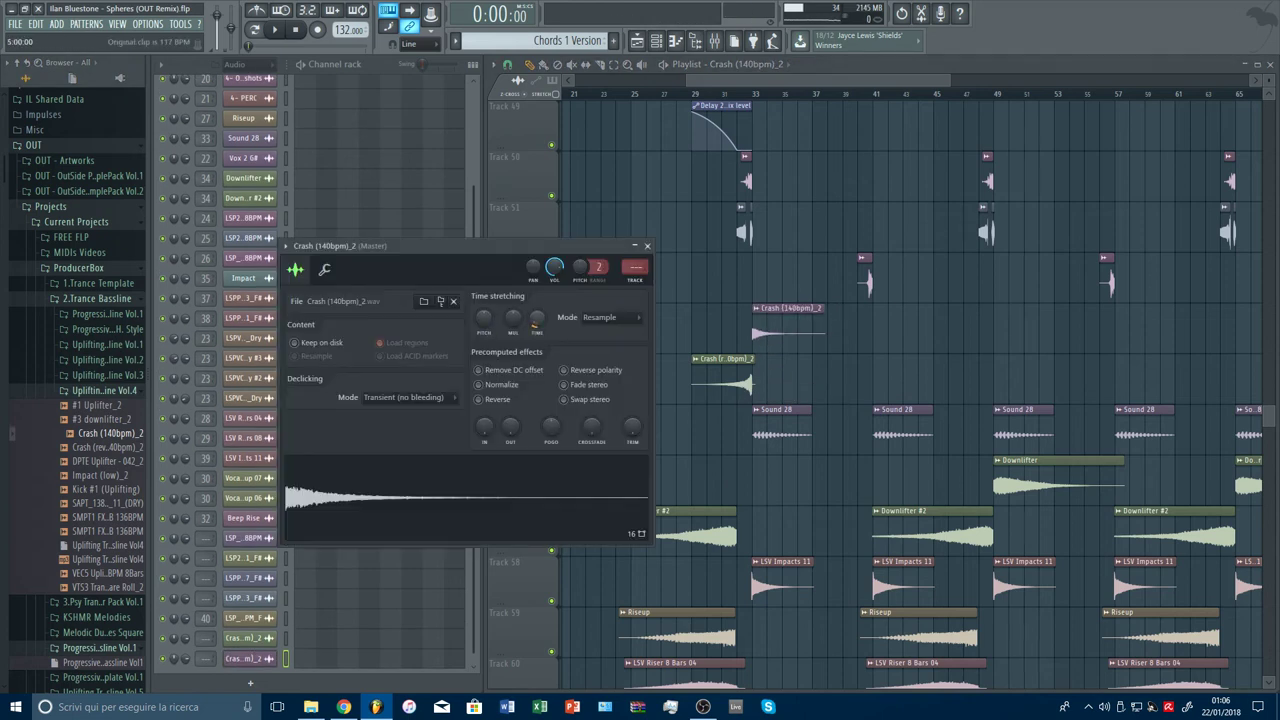
click(757, 95)
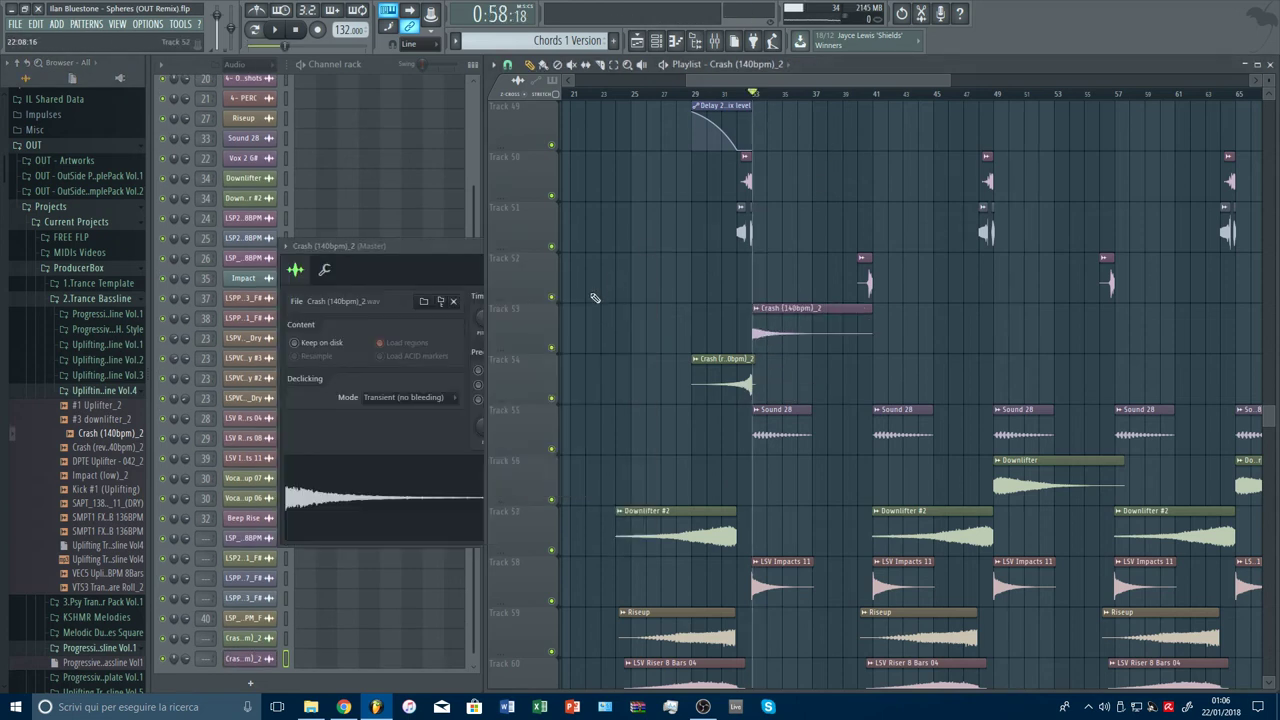
key(space)
double_click(765, 328)
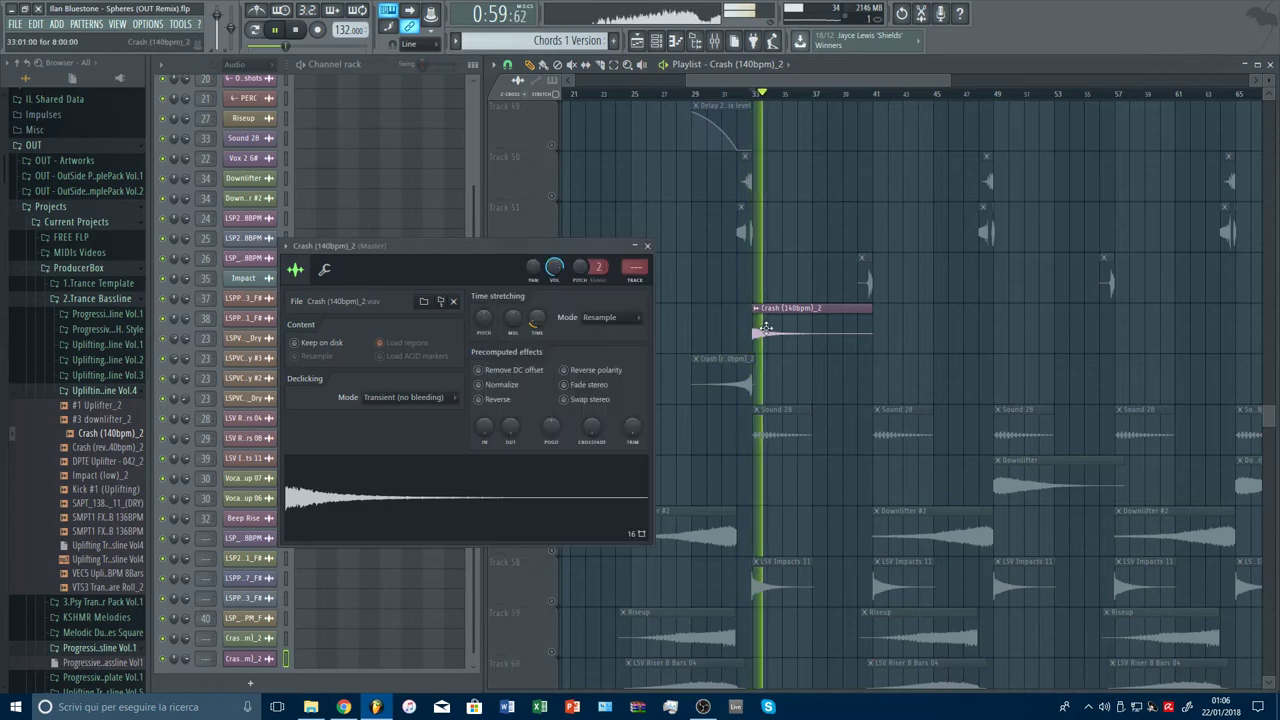
drag(535, 321, 537, 390)
right_click(663, 427)
key(space)
key(space)
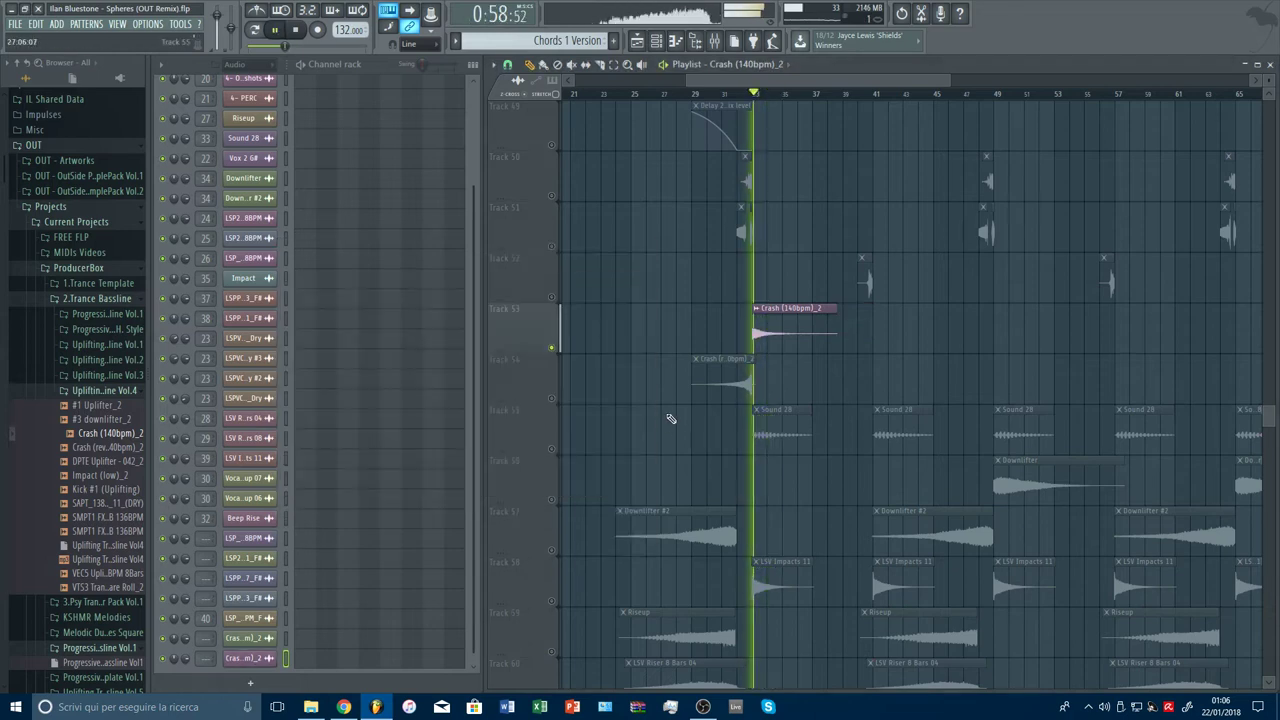
Step: Unmute Track 54 and audition the reverse crash leading into the crash around bar 33
click(552, 398)
click(738, 94)
scroll(755, 96, up, 3)
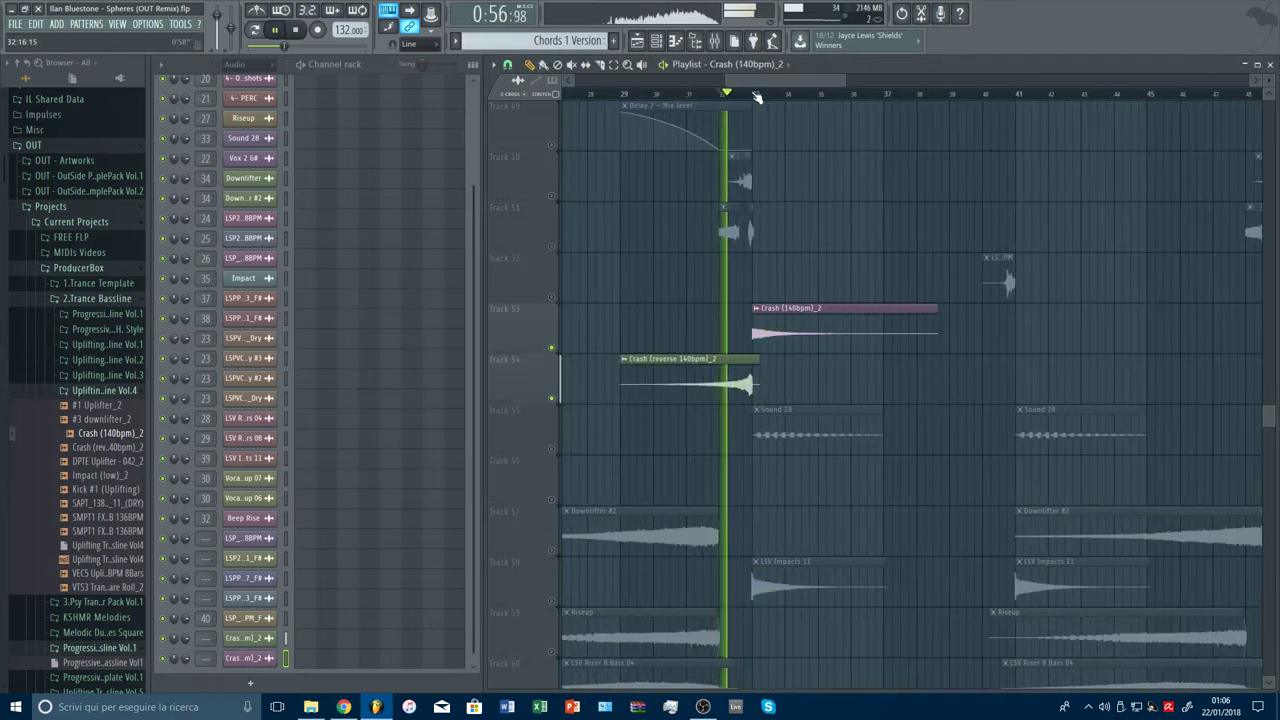
scroll(757, 95, up, 3)
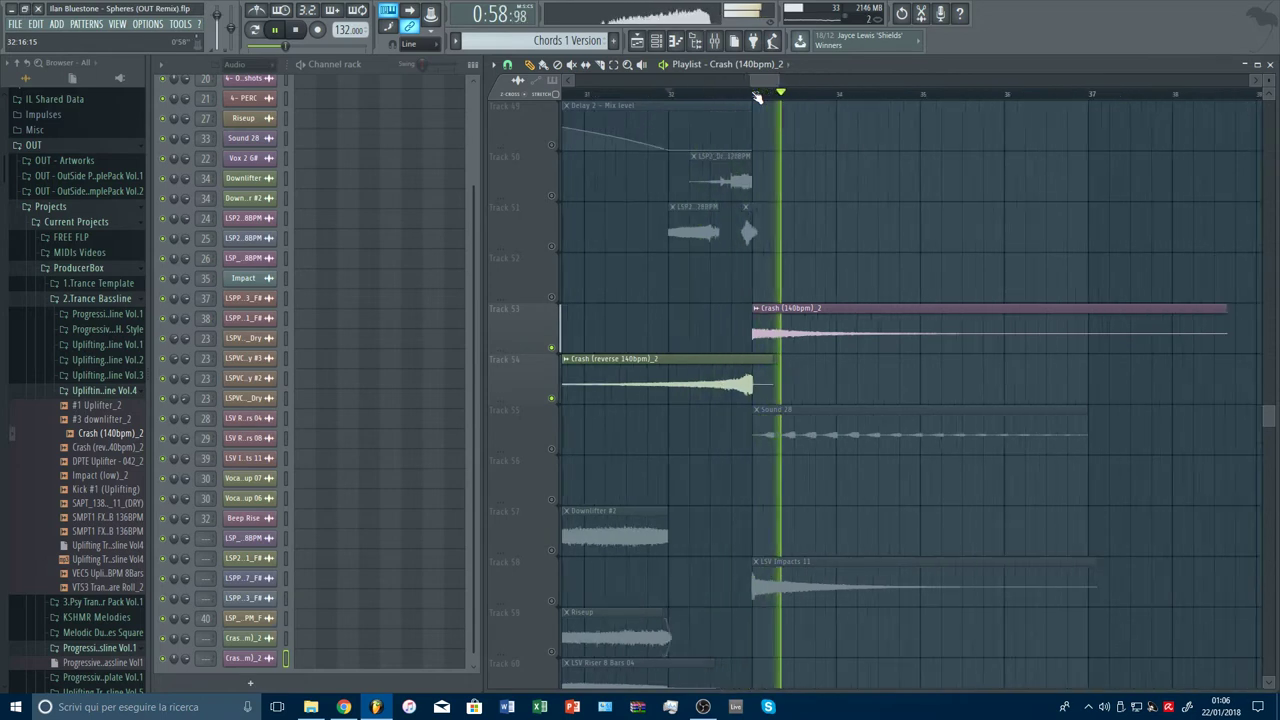
scroll(757, 95, up, 2)
click(757, 95)
key(space)
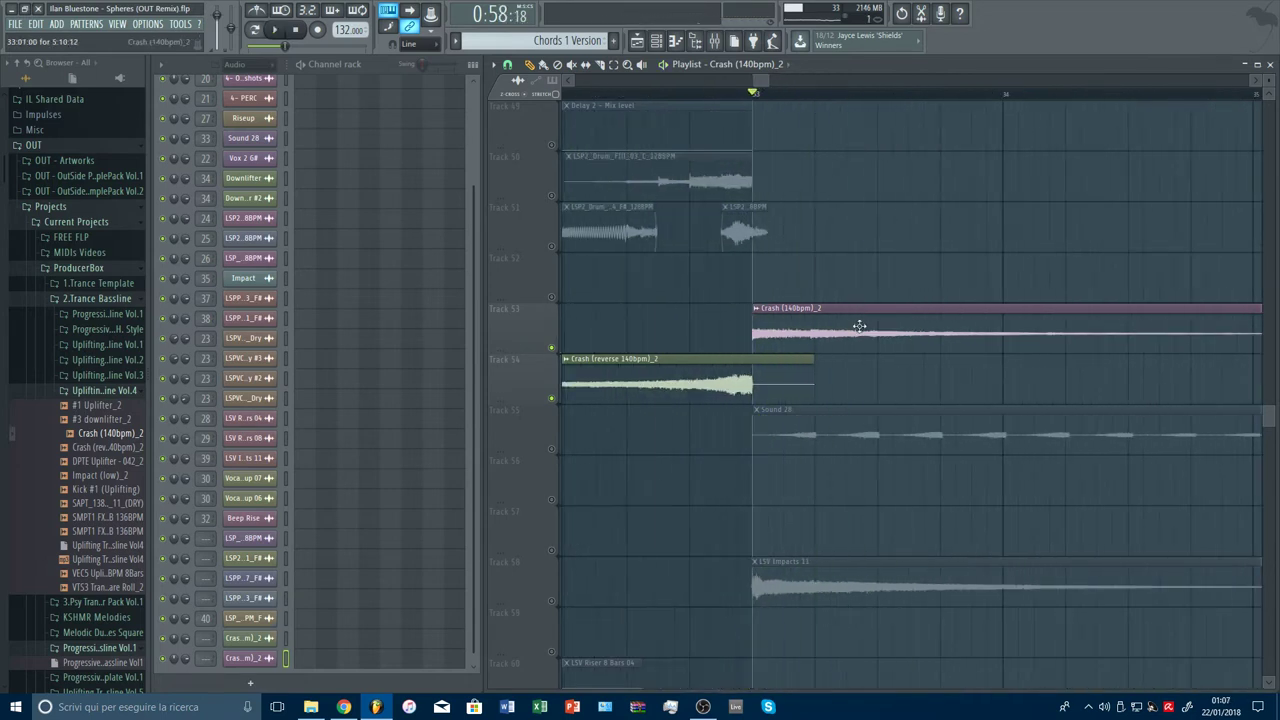
Step: Time-stretch the Crash (140bpm)_2 sample to 6:00:00 and play it from bar 33
double_click(859, 326)
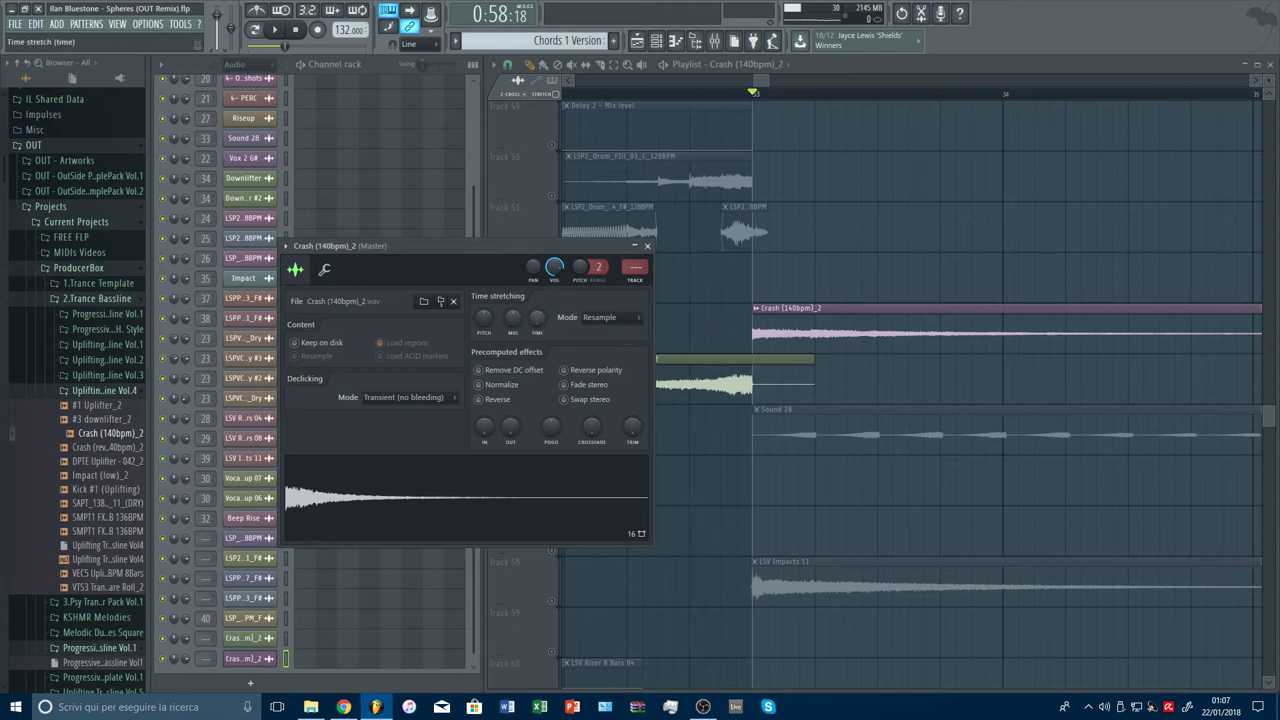
drag(537, 318, 535, 322)
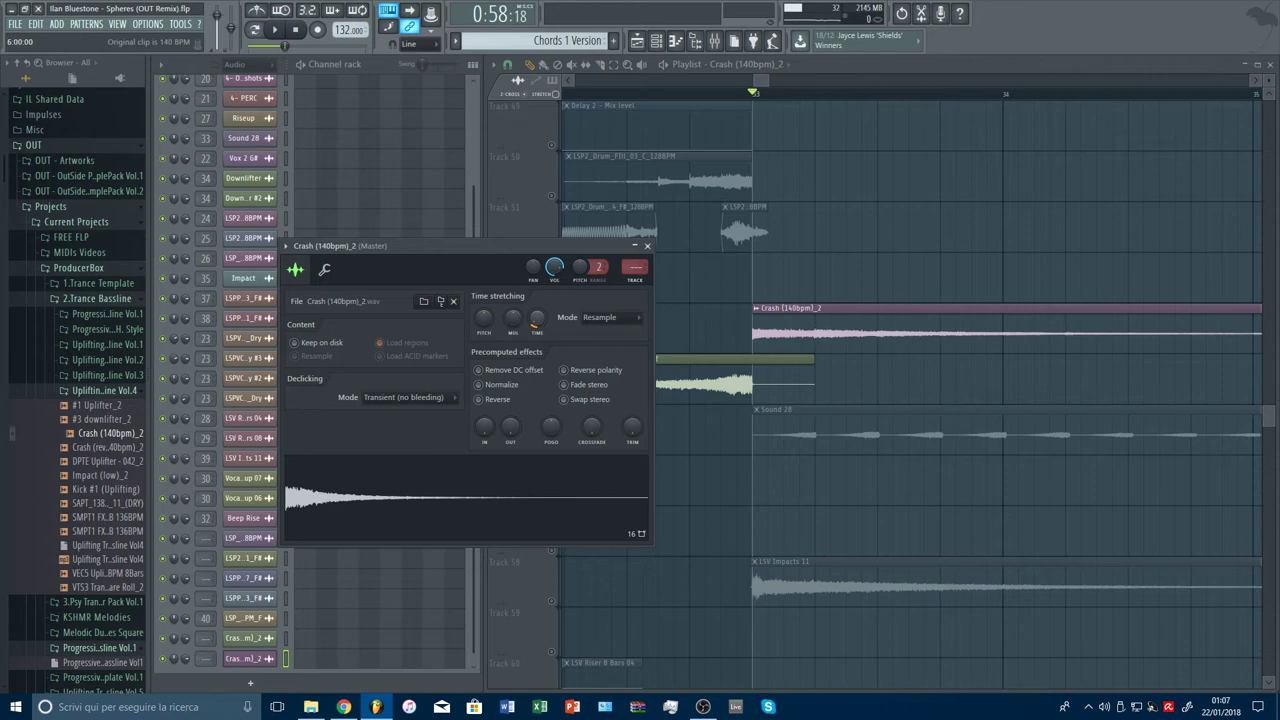
key(space)
key(Escape)
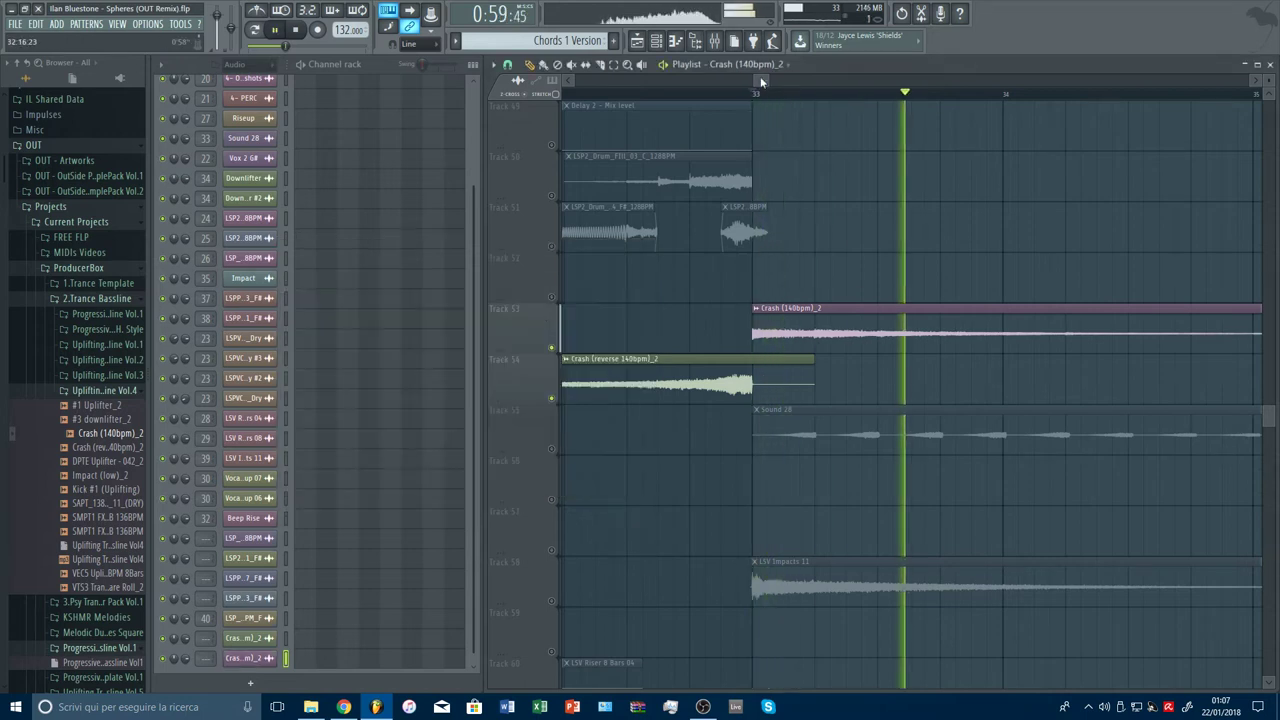
Step: Repeat the crash and reverse crash pair every eight bars so crashes fall on bars 41, 49, 57, 65, 73 and 81
drag(770, 78, 835, 79)
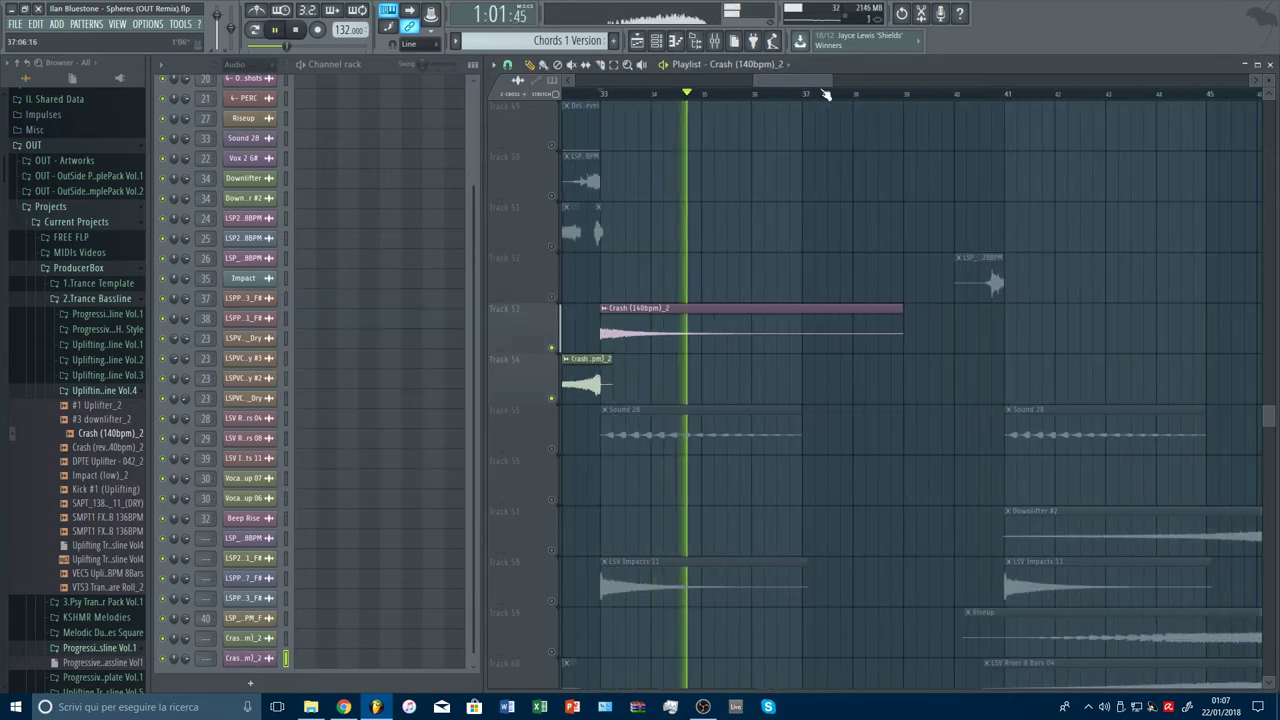
scroll(827, 94, down, 3)
scroll(825, 93, down, 2)
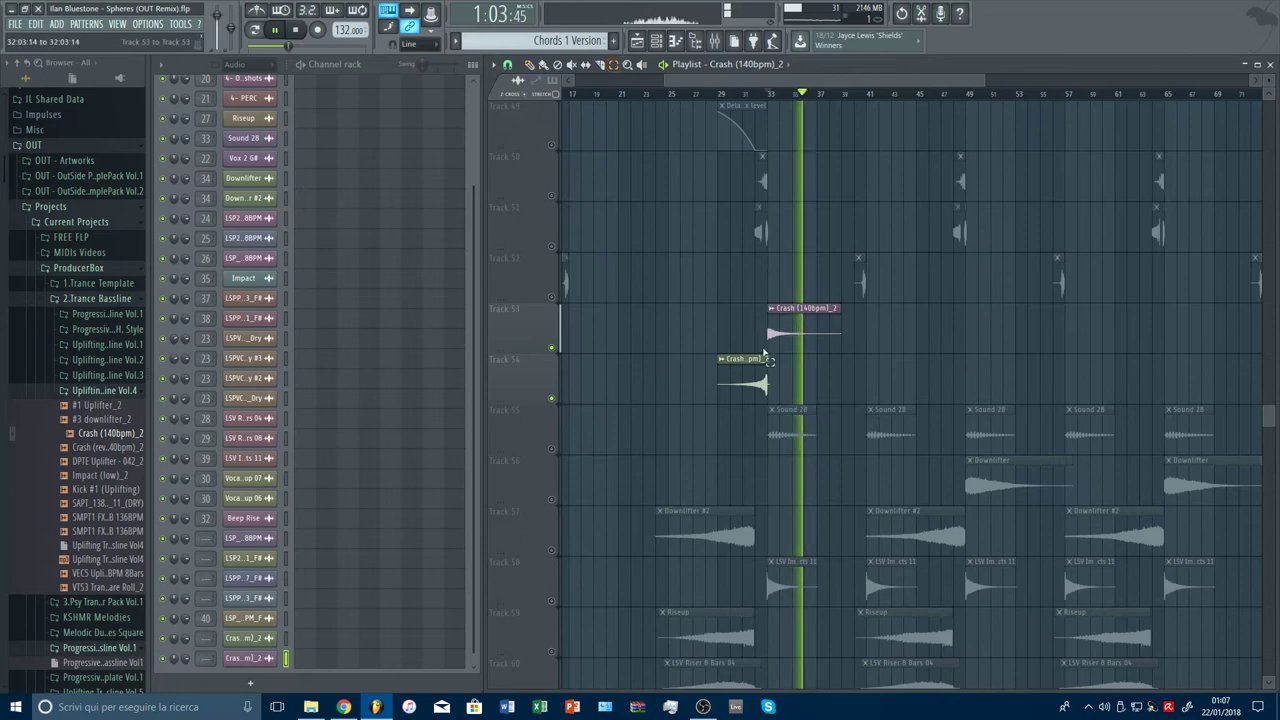
key(ctrl+b)
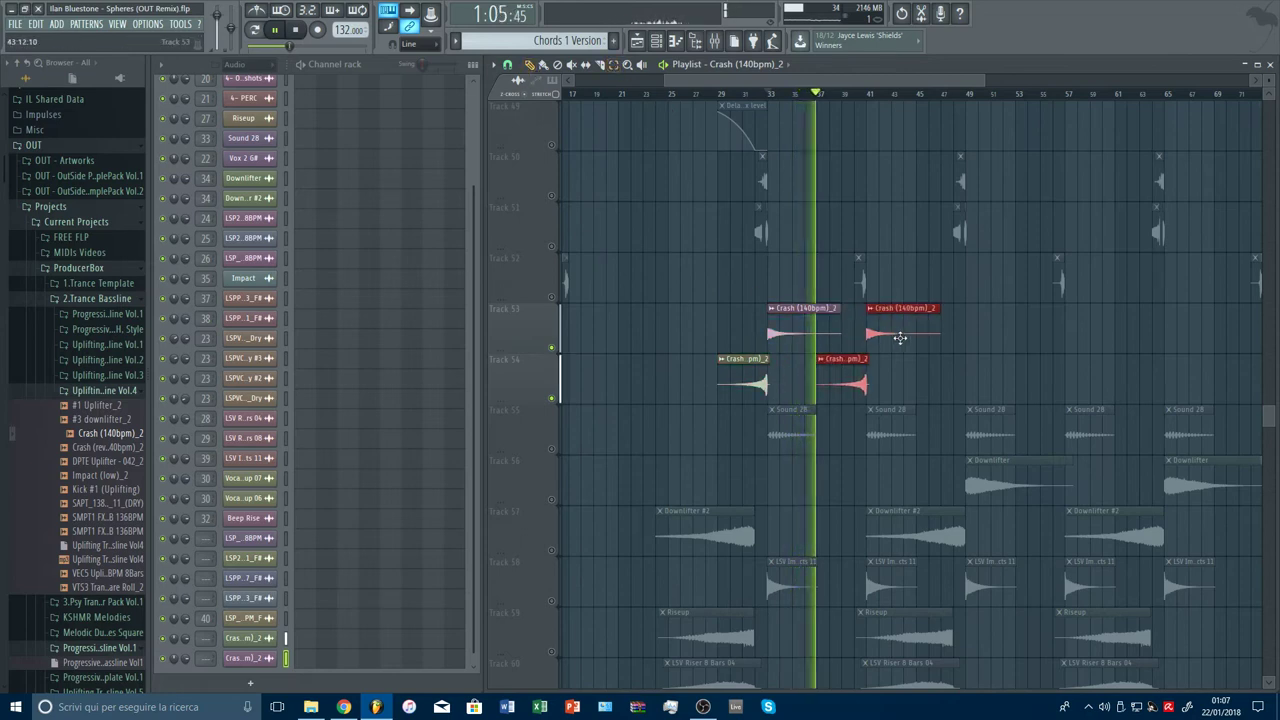
key(ctrl+b)
drag(979, 329, 1136, 326)
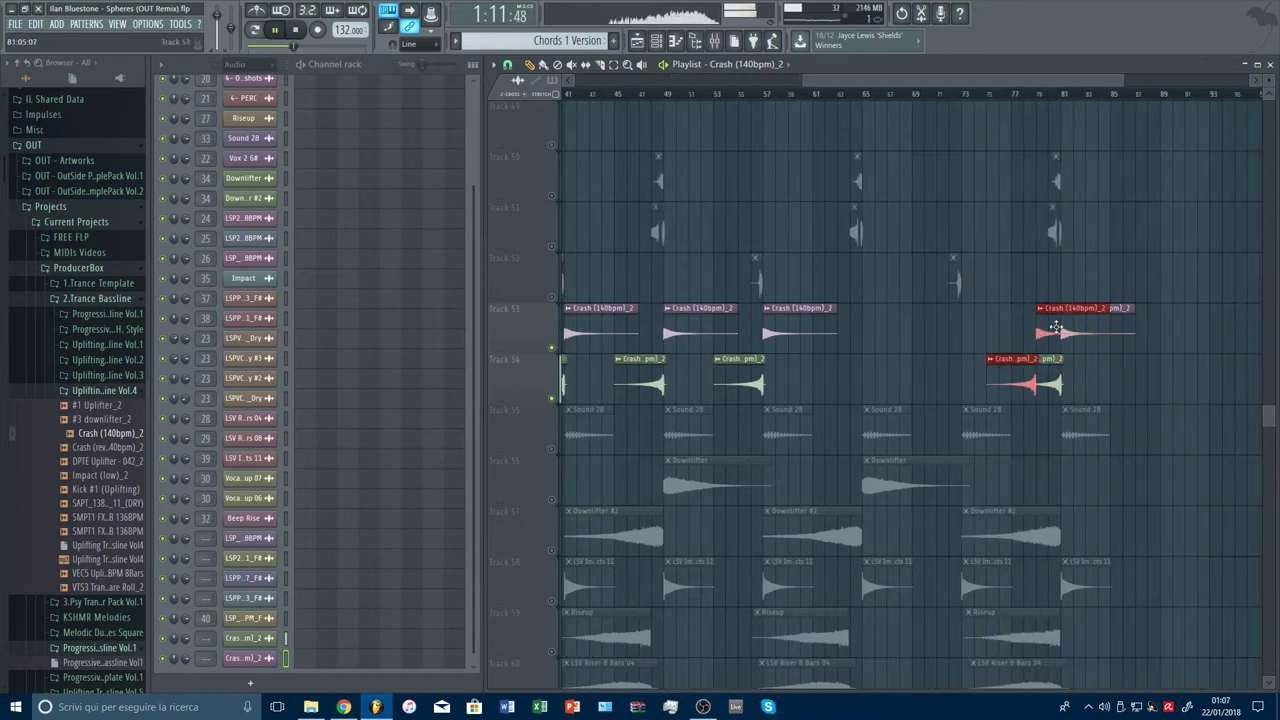
drag(988, 330, 899, 331)
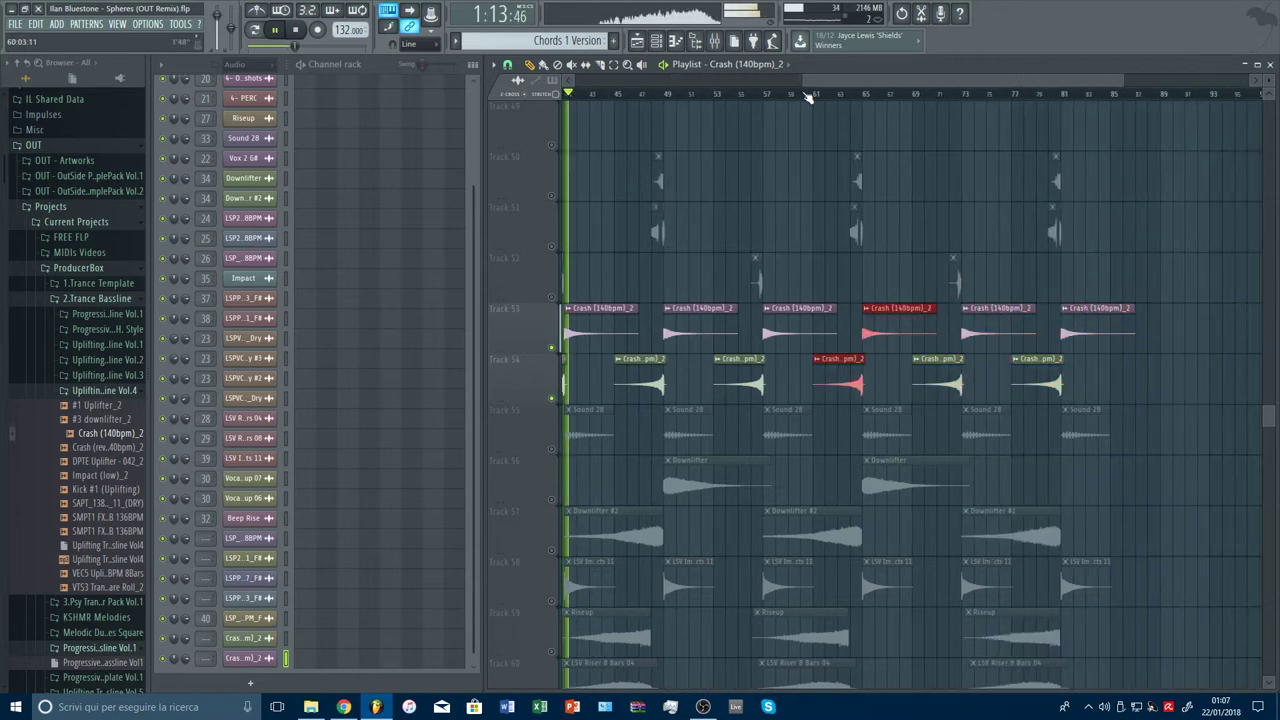
Step: Add crashes at bars 1, 9, 17 and 25 with reverse crashes before them, and delete the stray crash clip on Track 56
scroll(808, 96, down, 3)
drag(1042, 330, 504, 341)
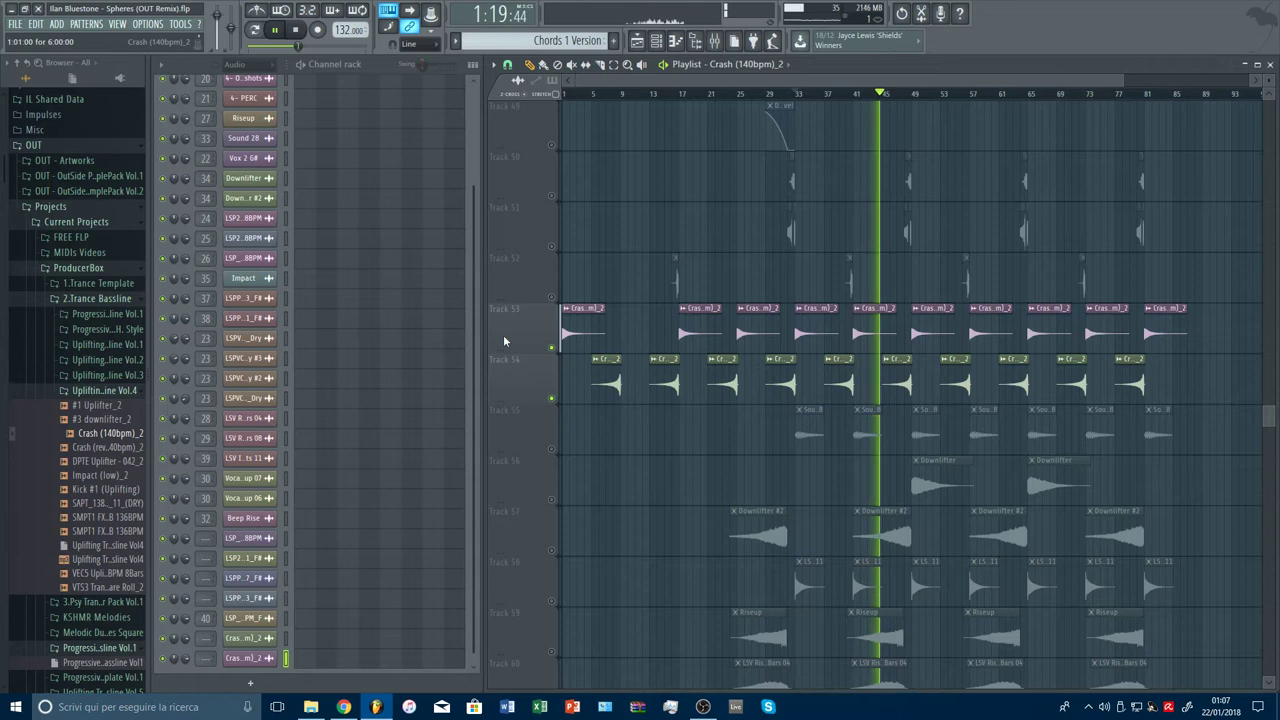
click(647, 326)
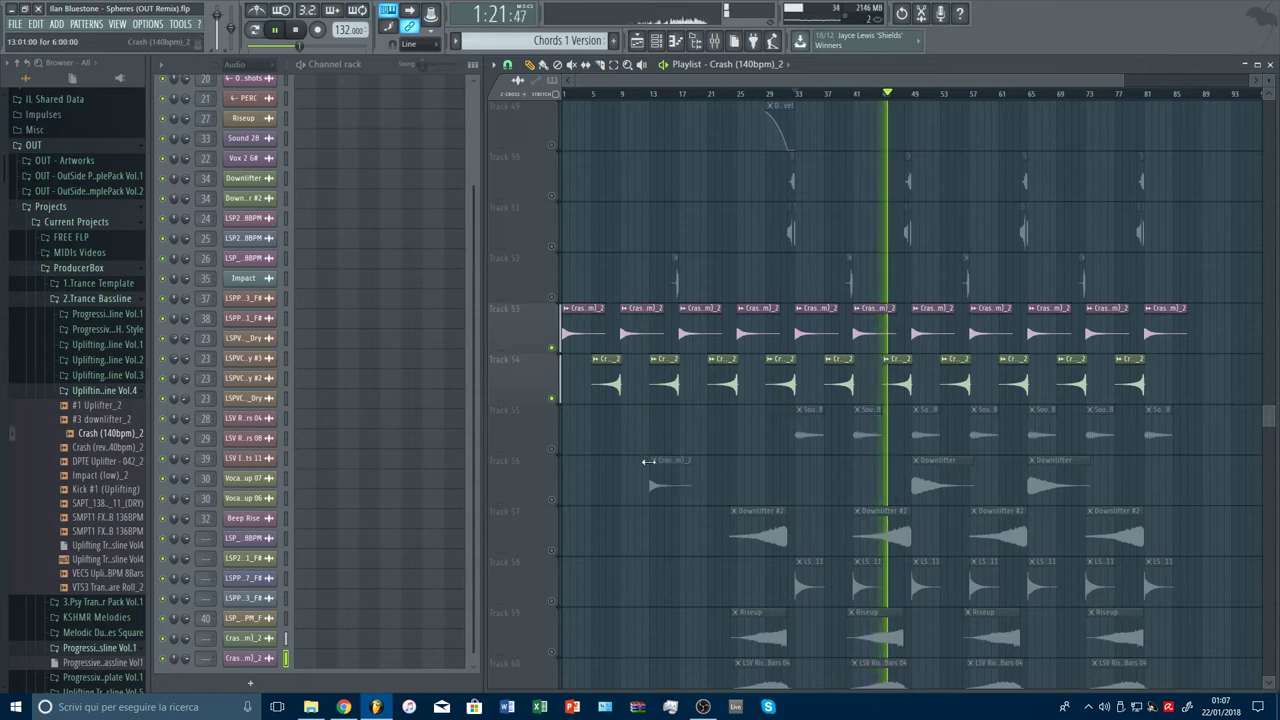
right_click(648, 461)
Step: Route the reverse crash and crash channels to mixer inserts 41 and 42
double_click(839, 375)
key(Escape)
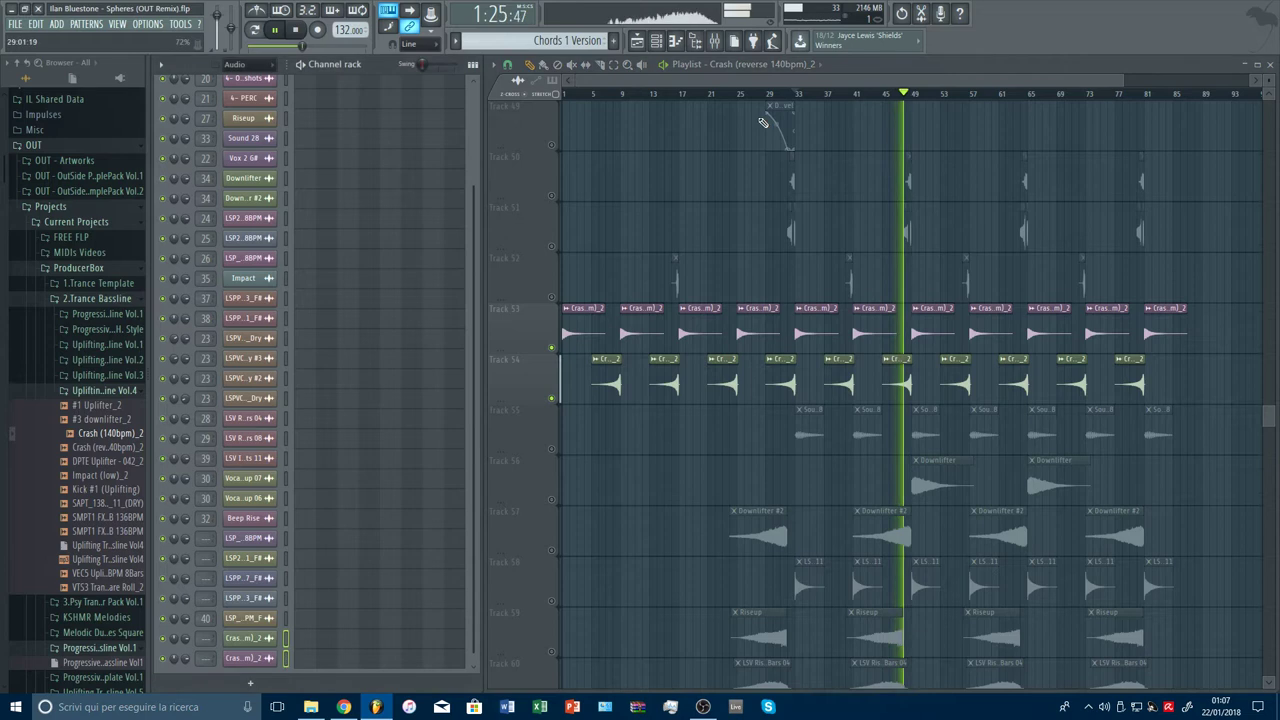
click(716, 42)
right_click(578, 320)
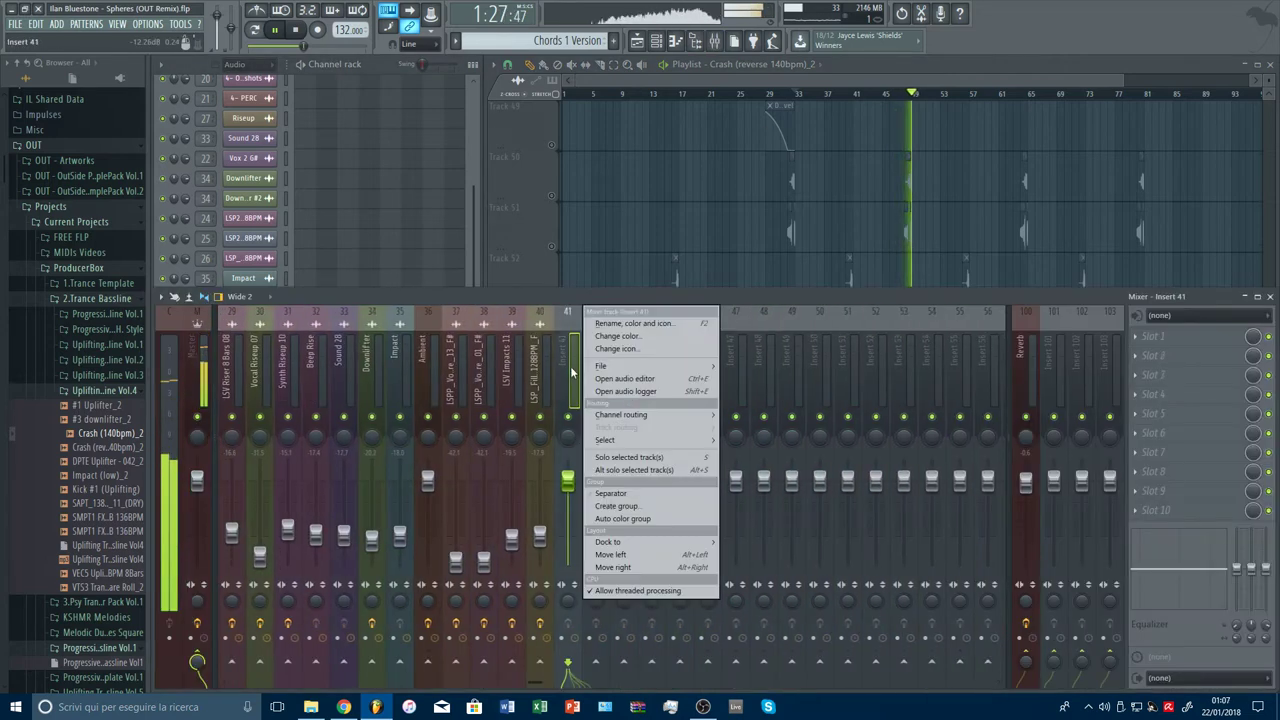
mouse_move(628, 414)
click(800, 428)
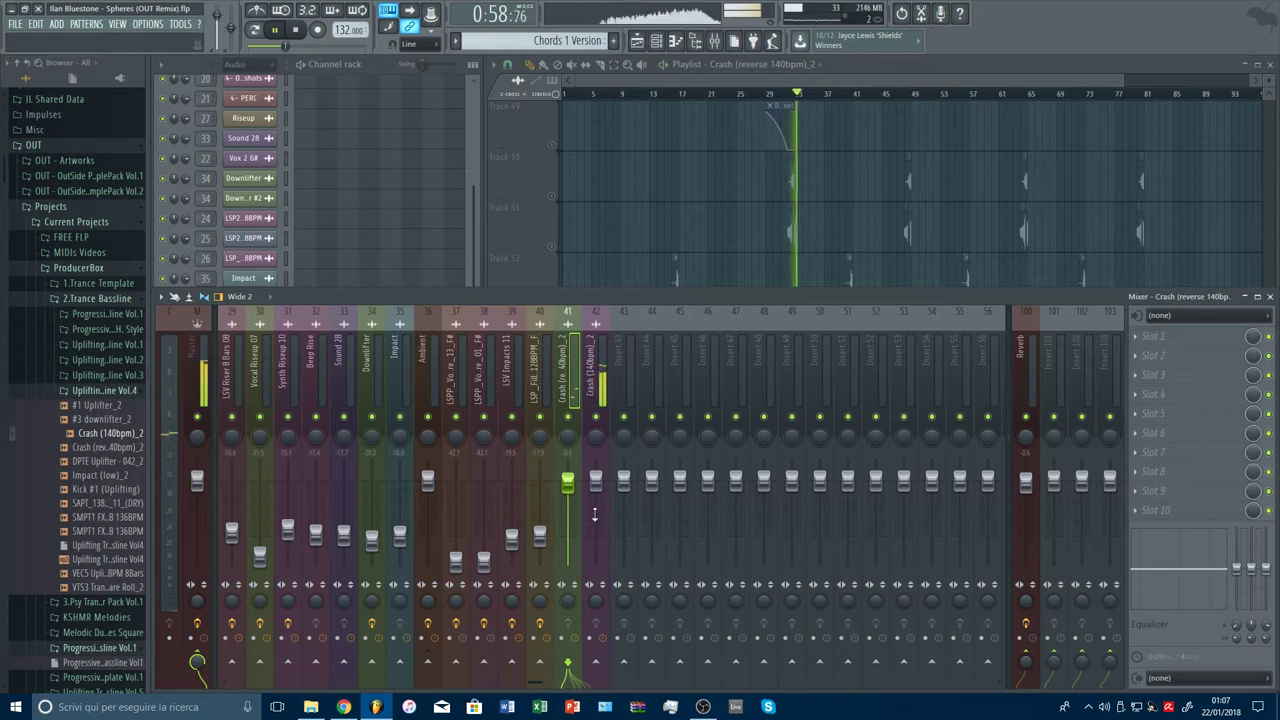
Step: Lower the Crash (140bpm)_2 fader on insert 42 and load Fruity Parametric EQ 2 in its first effect slot
drag(594, 515, 594, 554)
click(1143, 347)
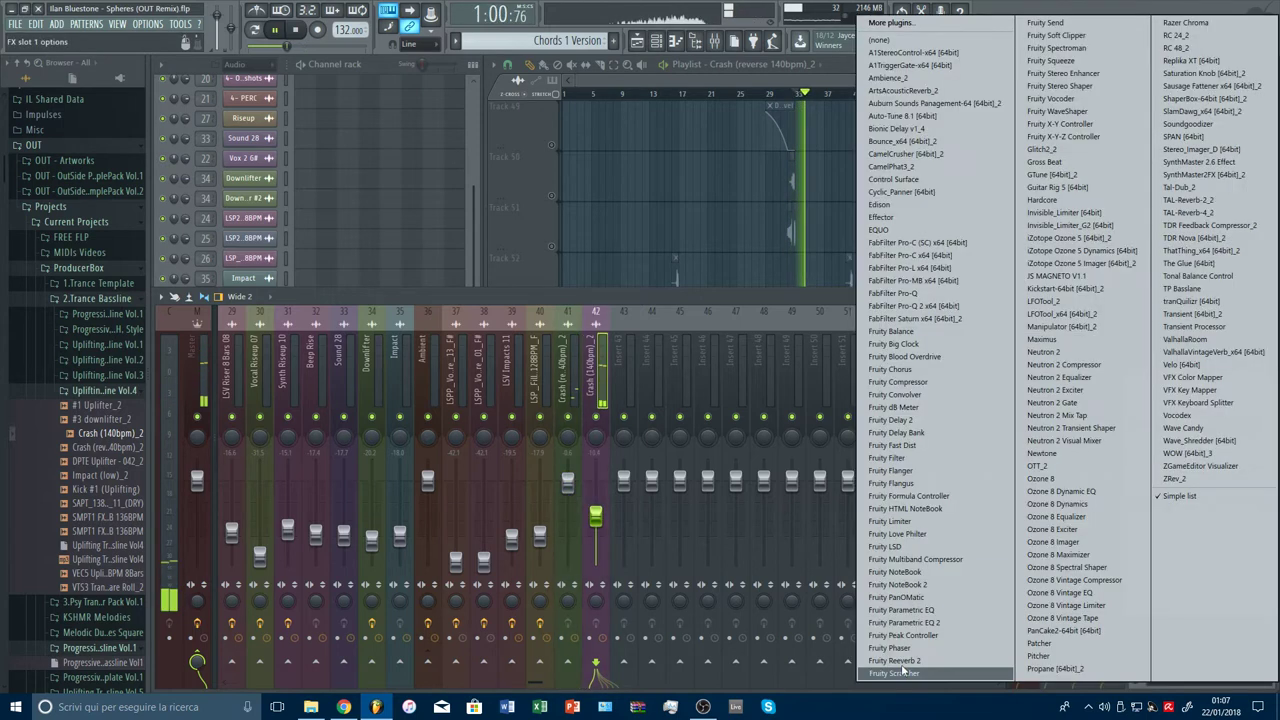
click(900, 622)
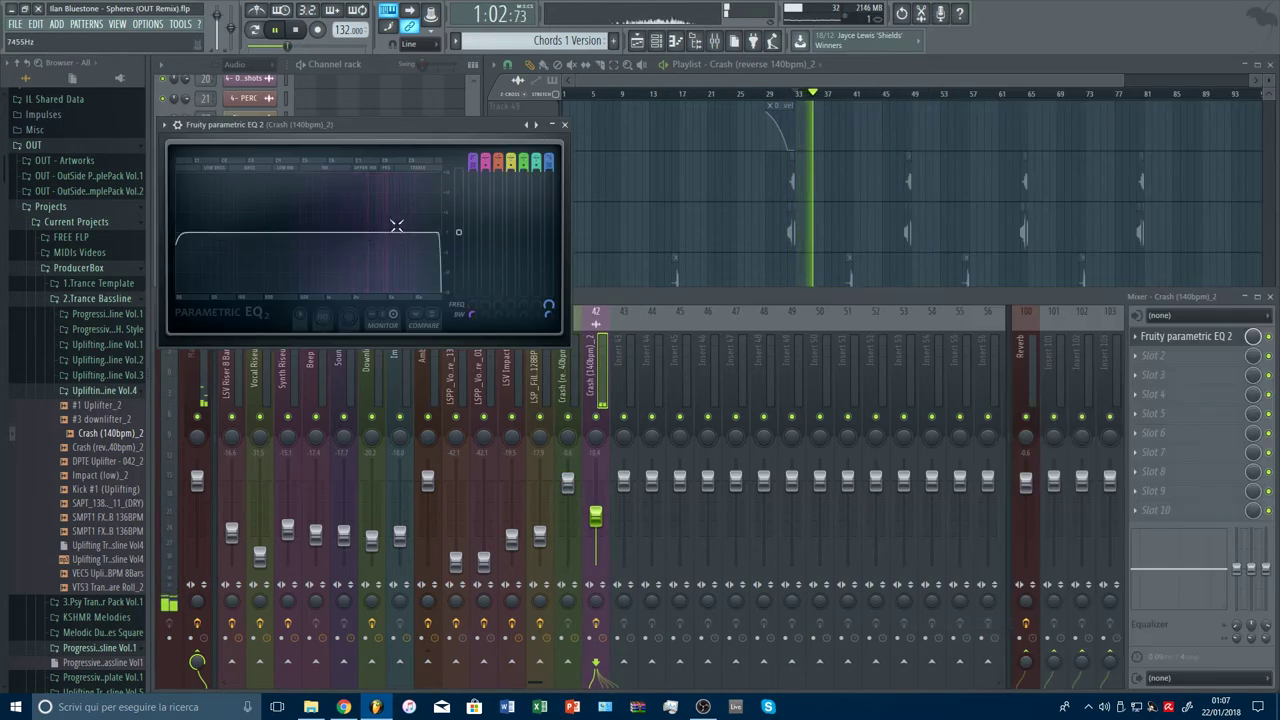
Step: Cut the crash's low frequencies with a high-pass curve and slightly boost its highs in the EQ while auditioning it
drag(200, 241, 435, 232)
right_click(525, 157)
click(540, 164)
key(space)
key(space)
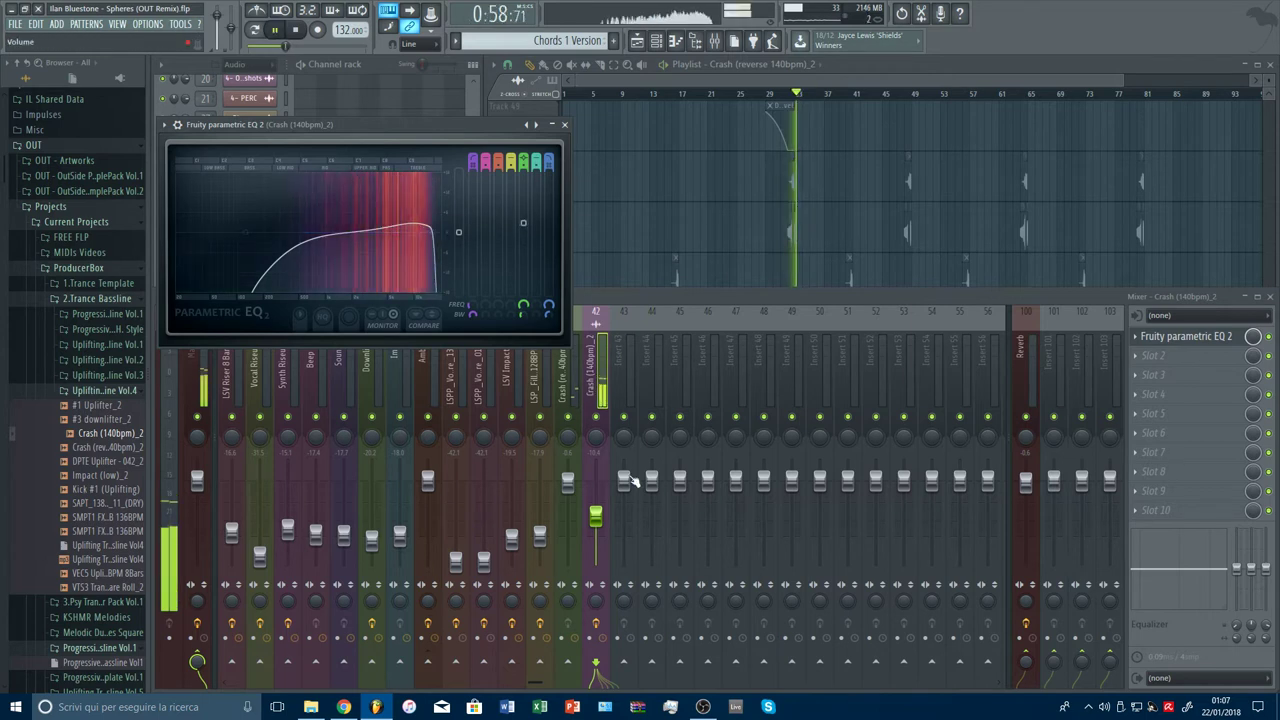
key(Escape)
Step: Lower the Crash (reverse 140bpm)_2 fader on insert 41 while auditioning the transition into bar 33
drag(568, 483, 568, 517)
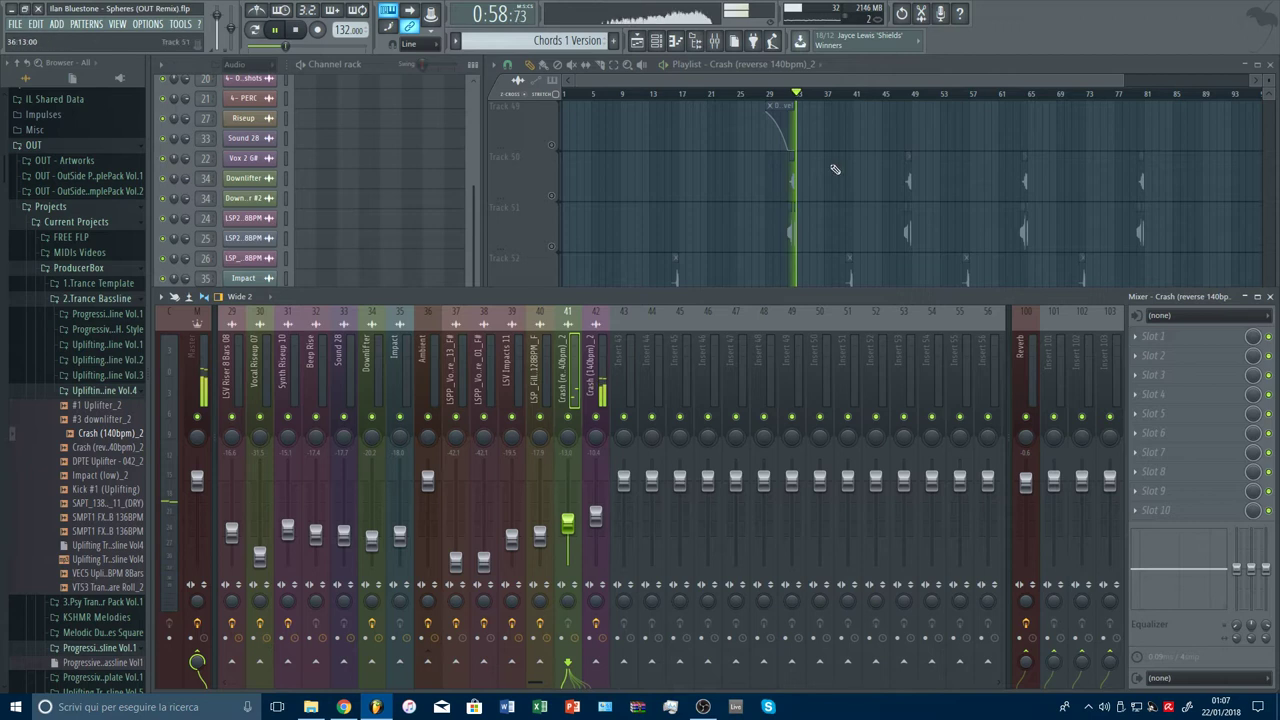
scroll(799, 98, up, 4)
click(775, 95)
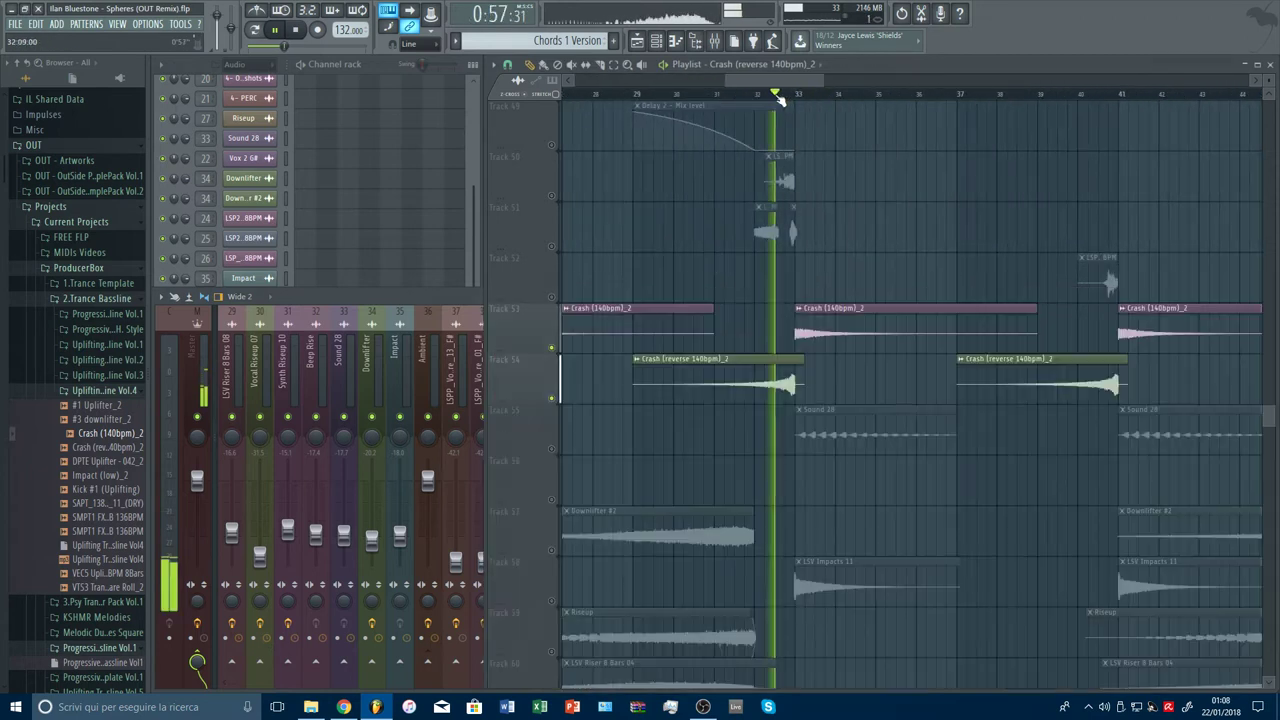
click(454, 297)
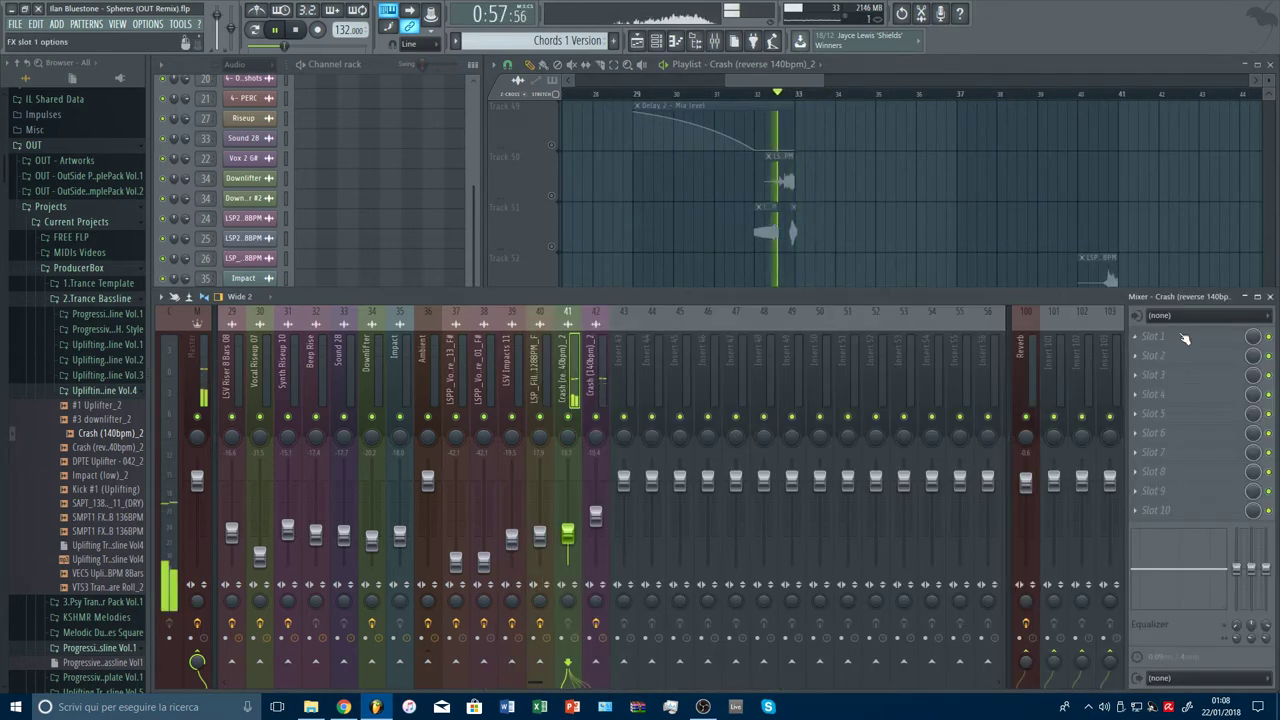
key(F9)
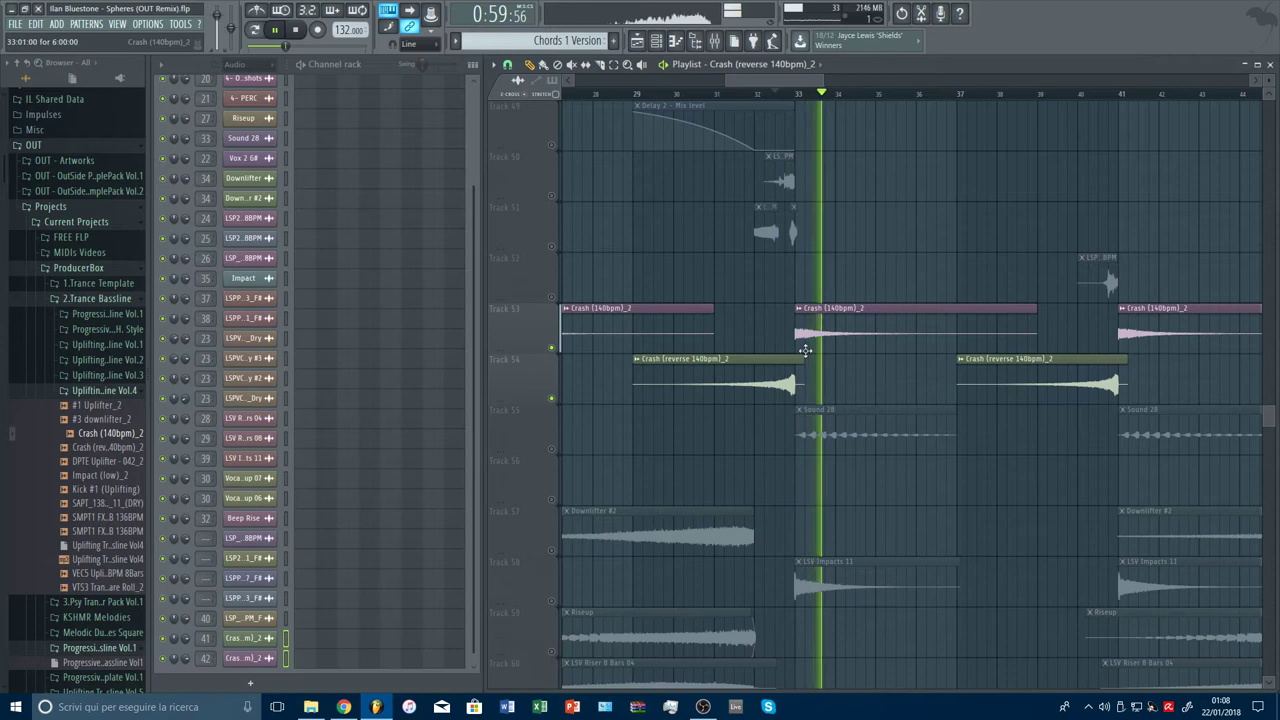
Step: Trim all reverse crash clips on Track 54 to end where the crashes start, and set their declicking mode to Generic (bleeding)
click(532, 377)
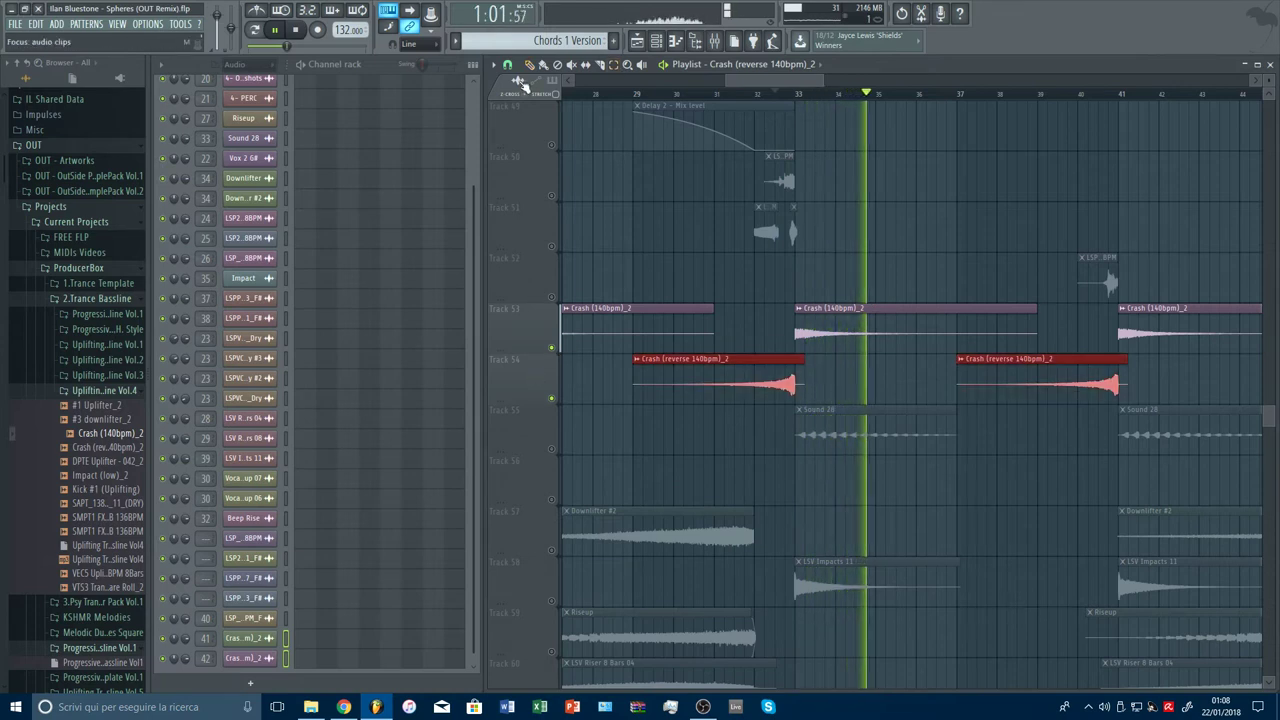
scroll(802, 213, up, 5)
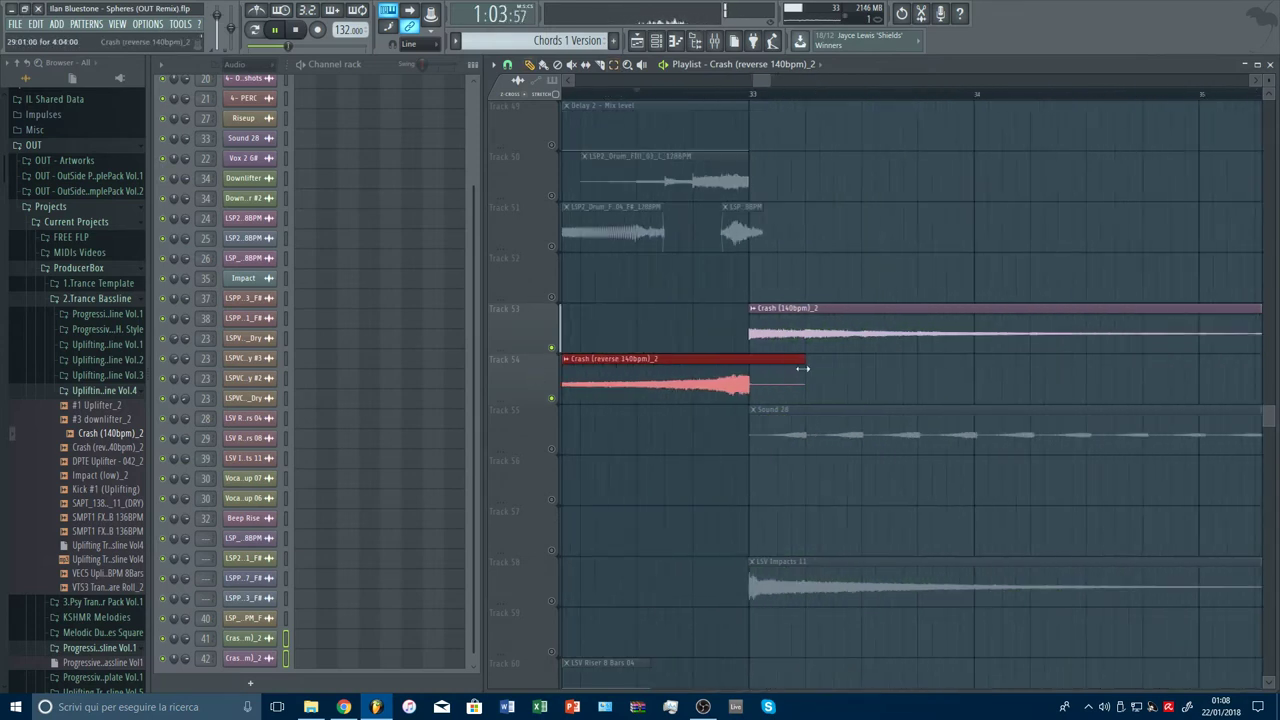
double_click(745, 358)
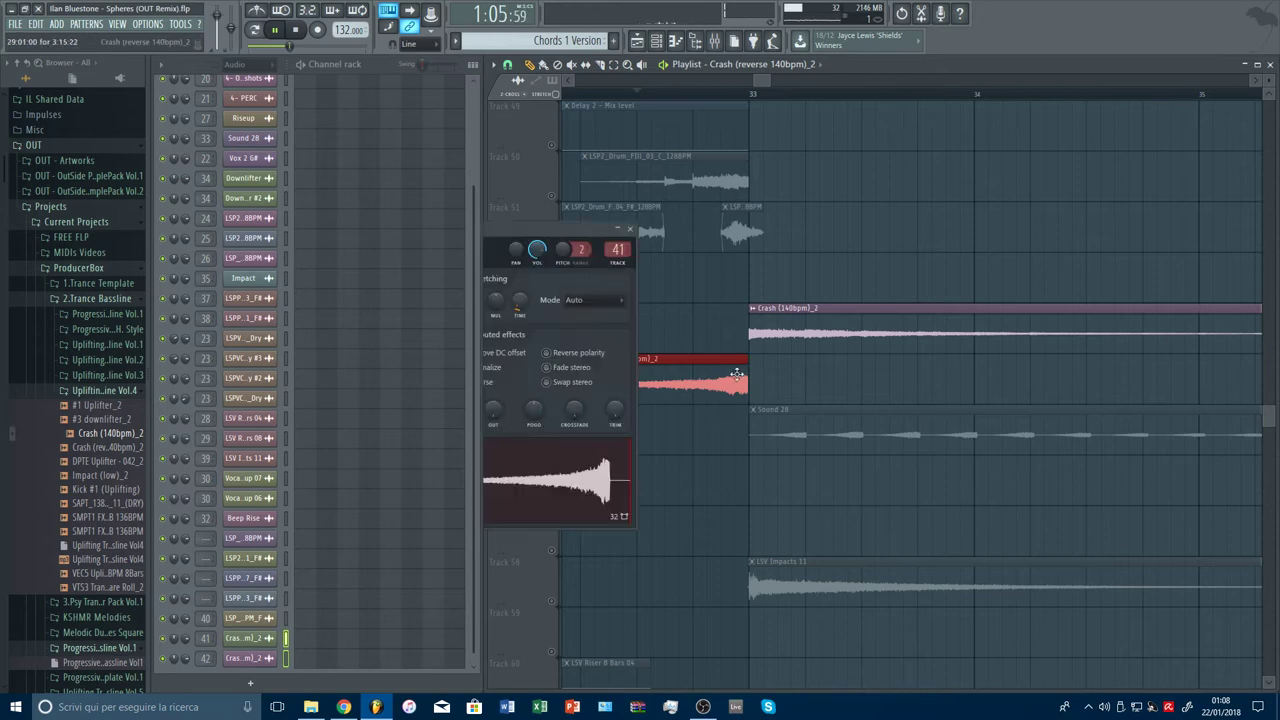
click(429, 381)
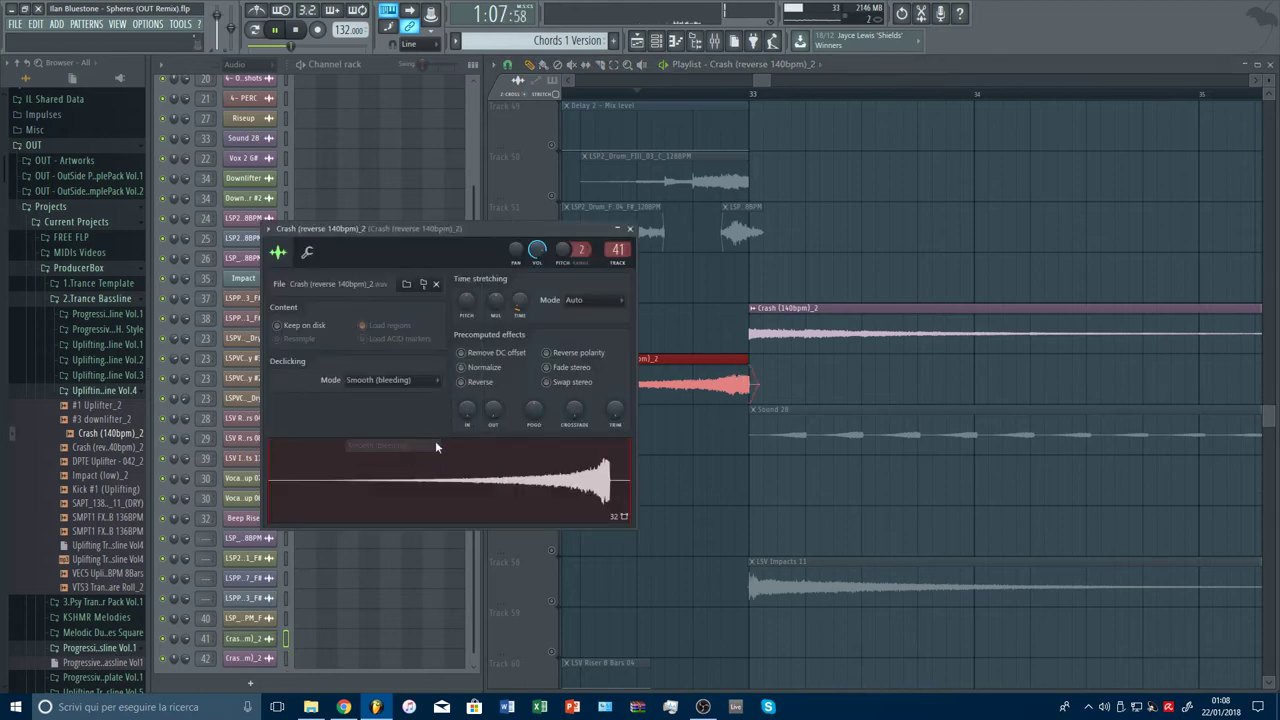
click(387, 381)
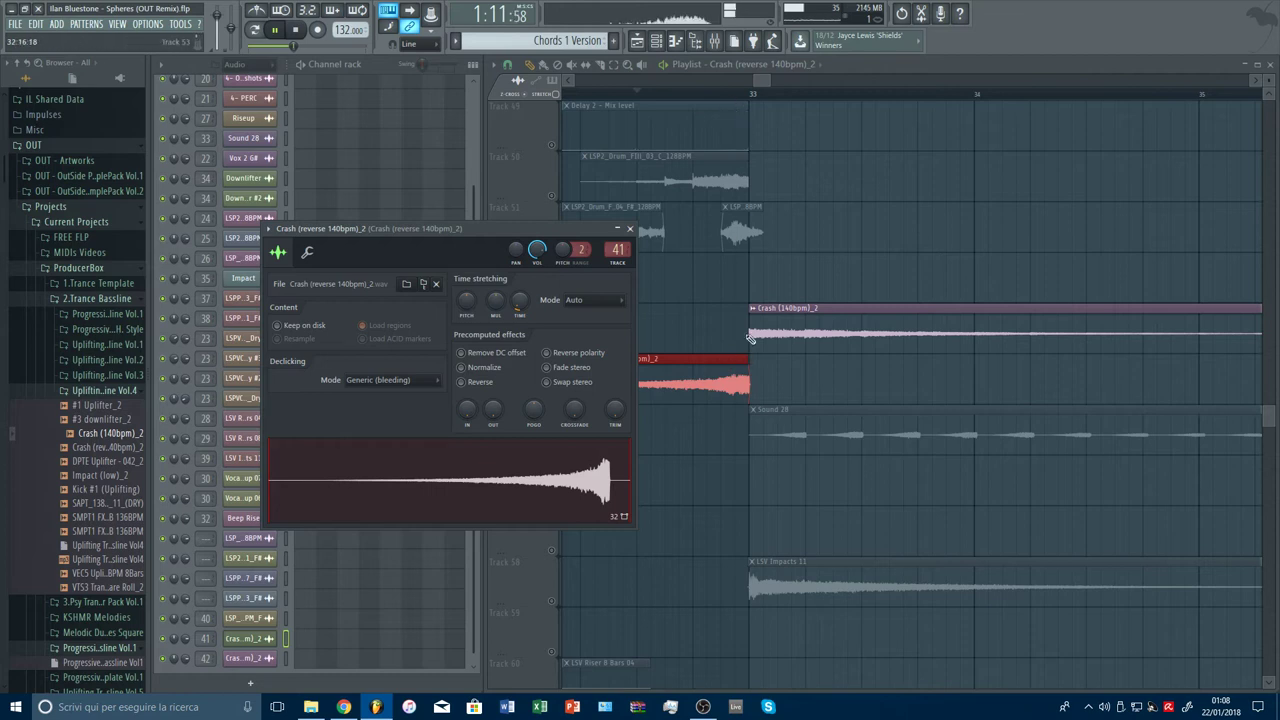
Step: Set the reverse crash's declicking mode to Smooth (bleeding) and fine-tune its clip end at bar 33 while auditioning the transition
click(385, 380)
click(377, 446)
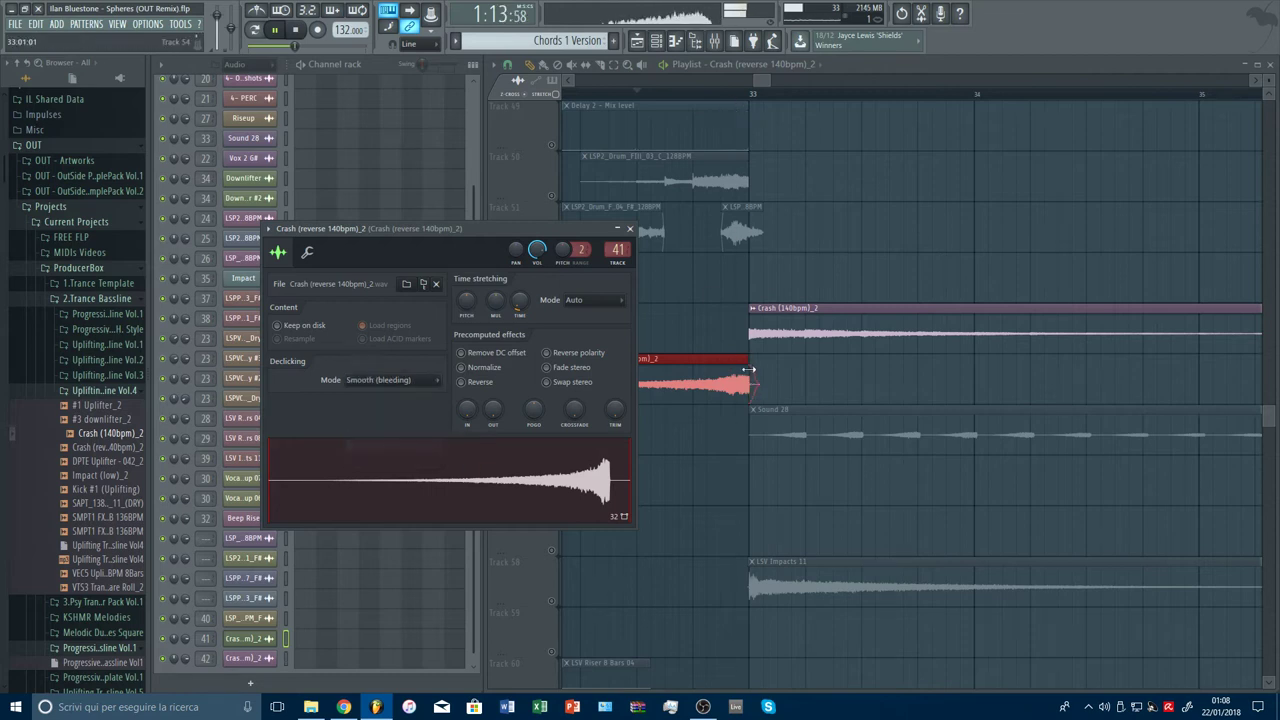
click(743, 361)
key(space)
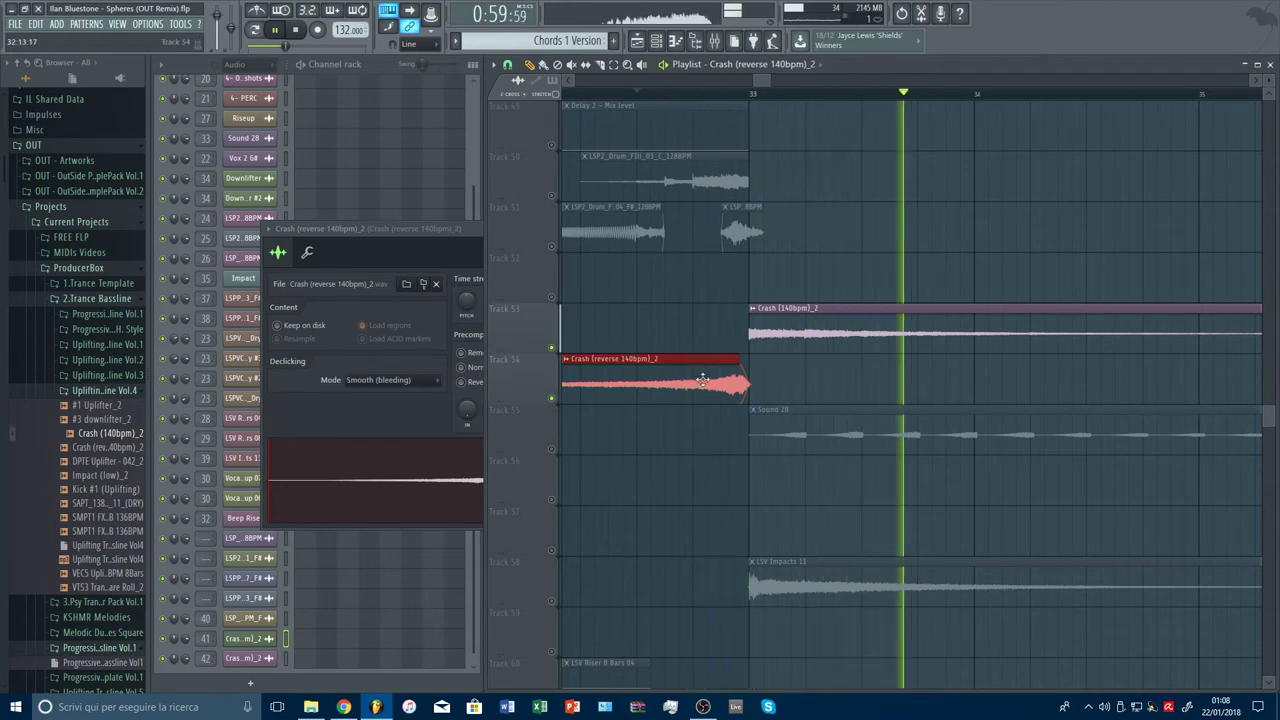
drag(703, 378, 710, 382)
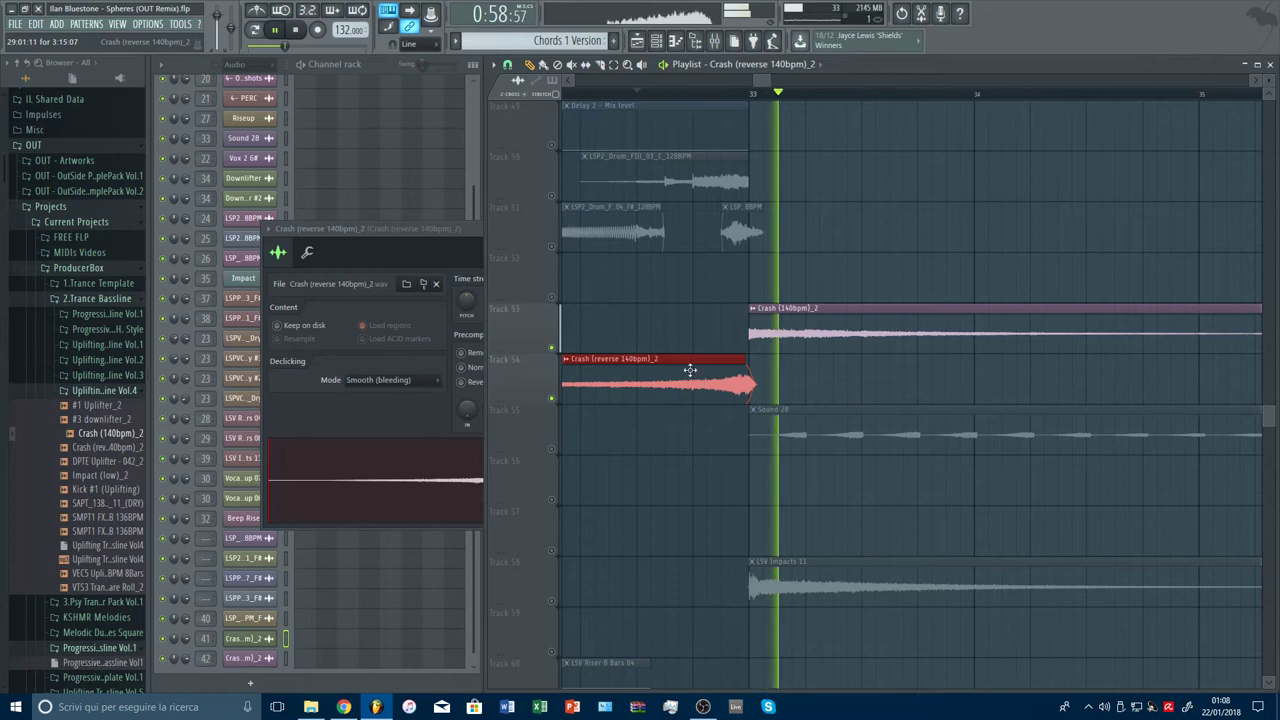
click(472, 229)
Step: Replay the transition into bar 33 and lower the Crash (140bpm)_2 fader on insert 42
scroll(716, 100, down, 2)
scroll(716, 100, down, 4)
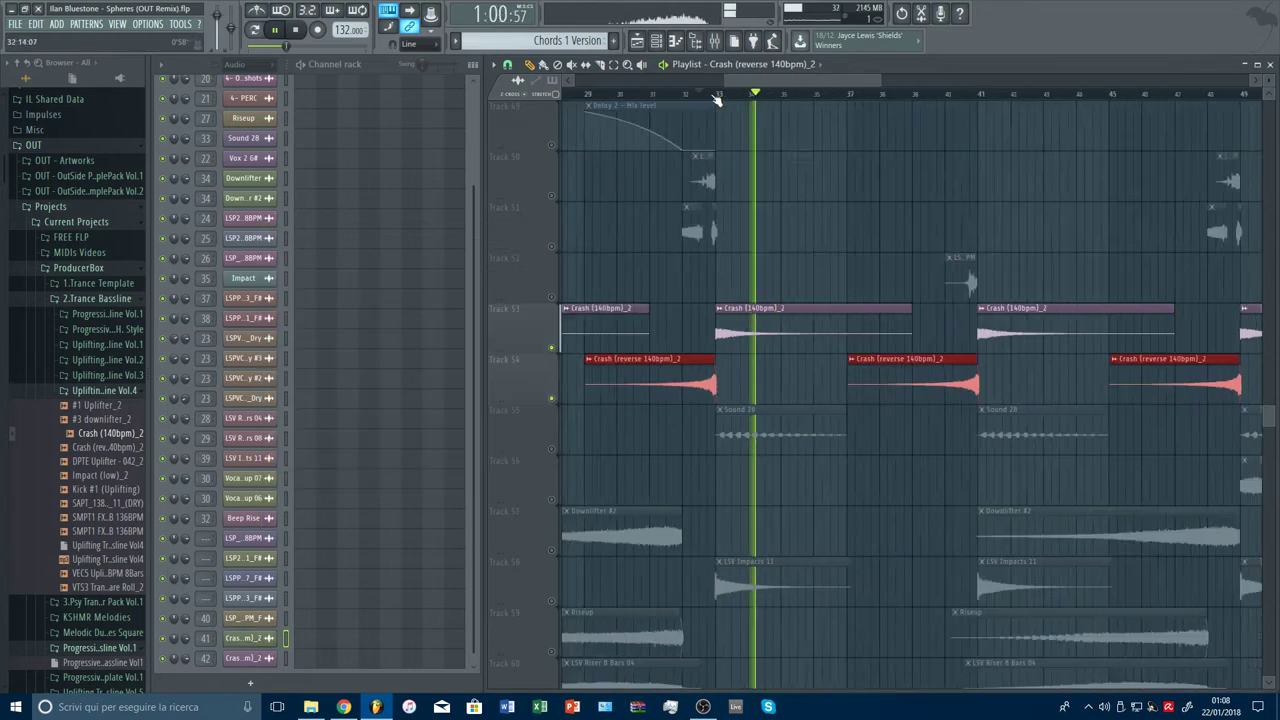
drag(1268, 78, 1268, 100)
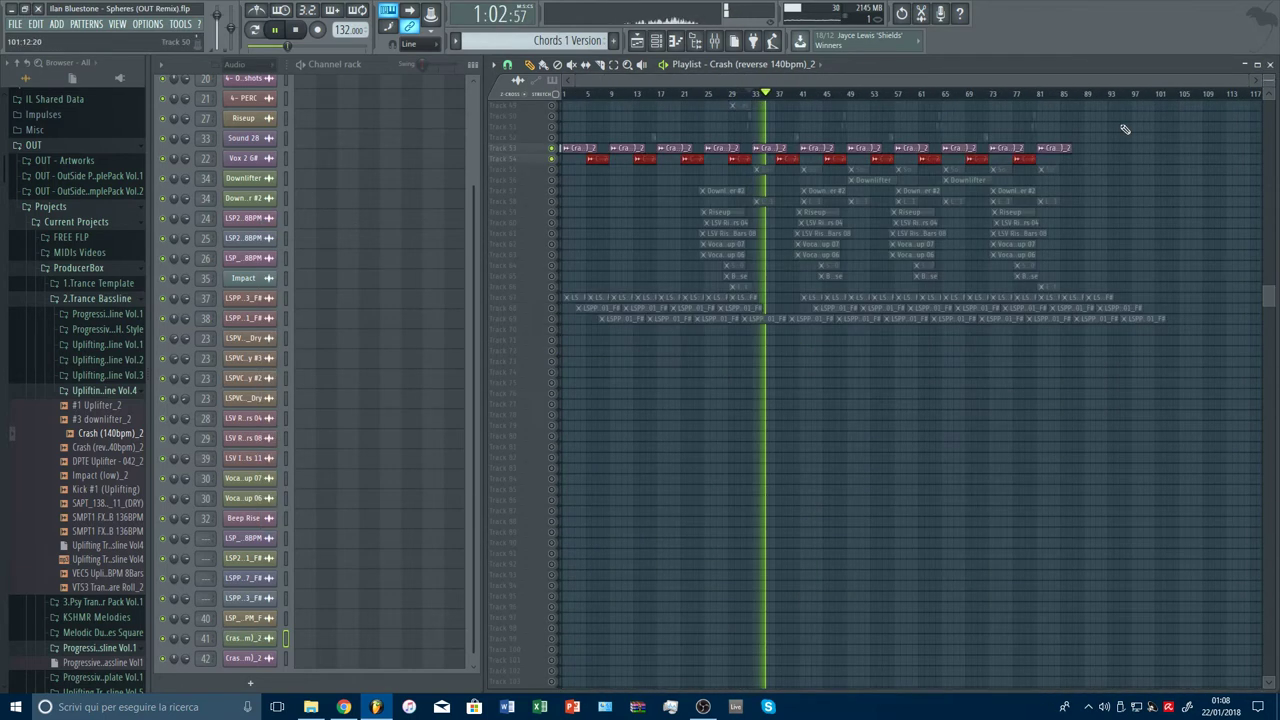
click(738, 94)
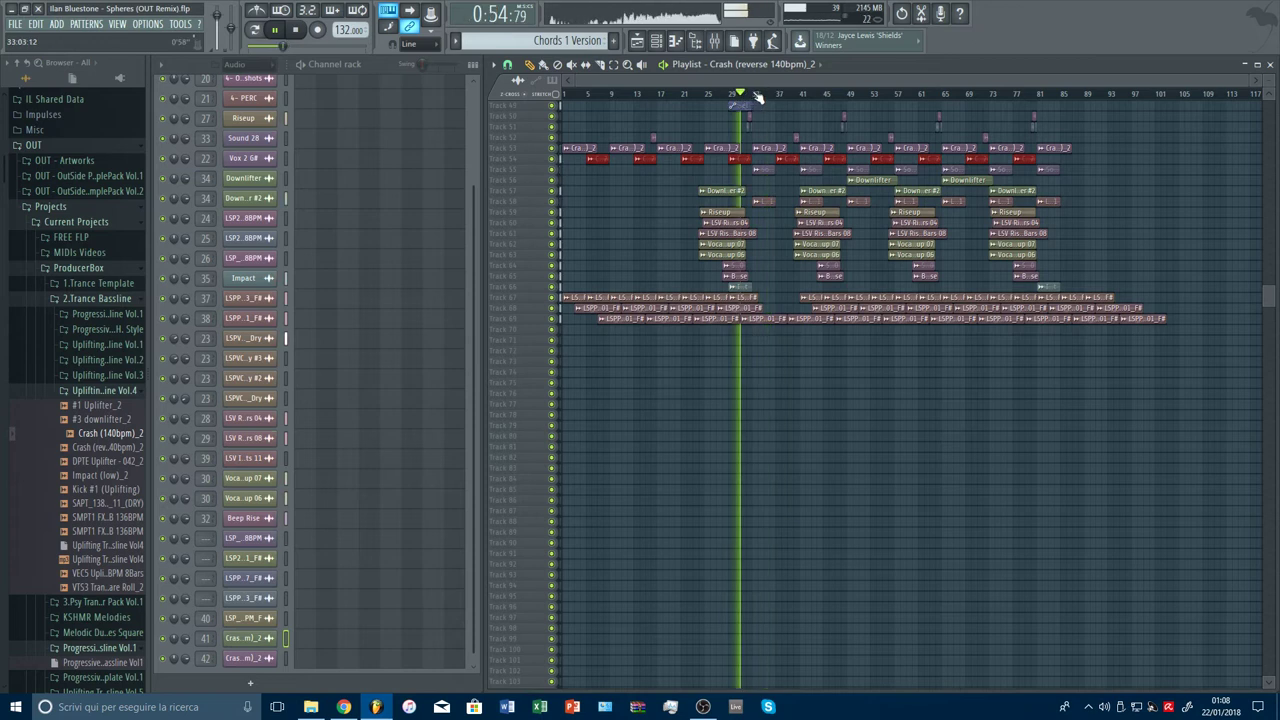
scroll(758, 97, up, 4)
click(714, 40)
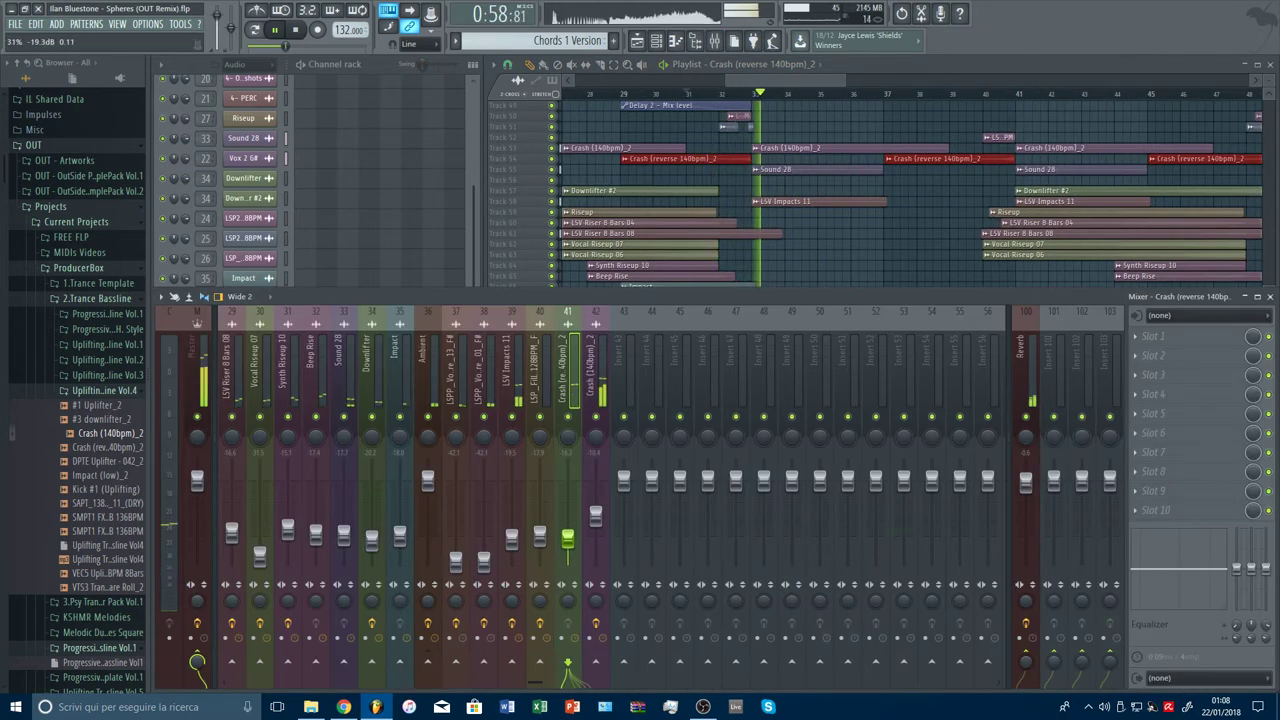
drag(595, 517, 595, 528)
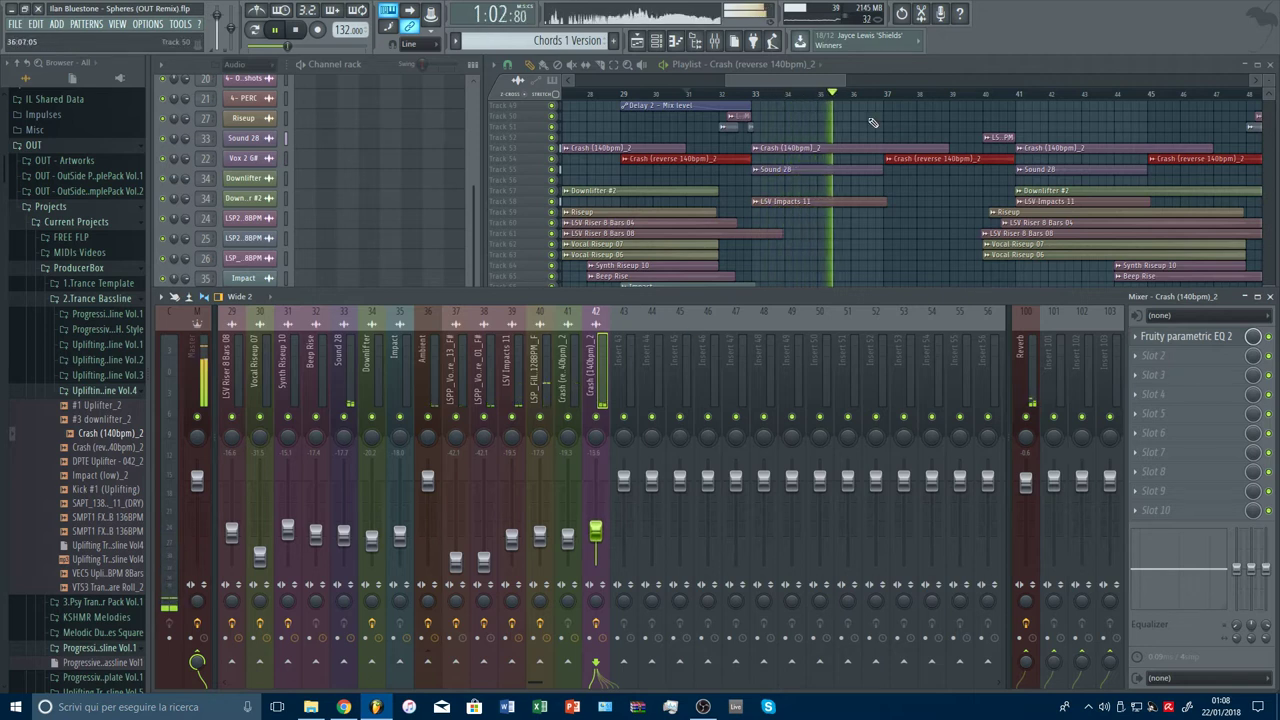
Step: Move the LSP_Vocal_Reverse_06_F#_128BPM clip on Track 47 so that it starts at bar 36
drag(1269, 86, 1269, 112)
scroll(960, 165, up, 4)
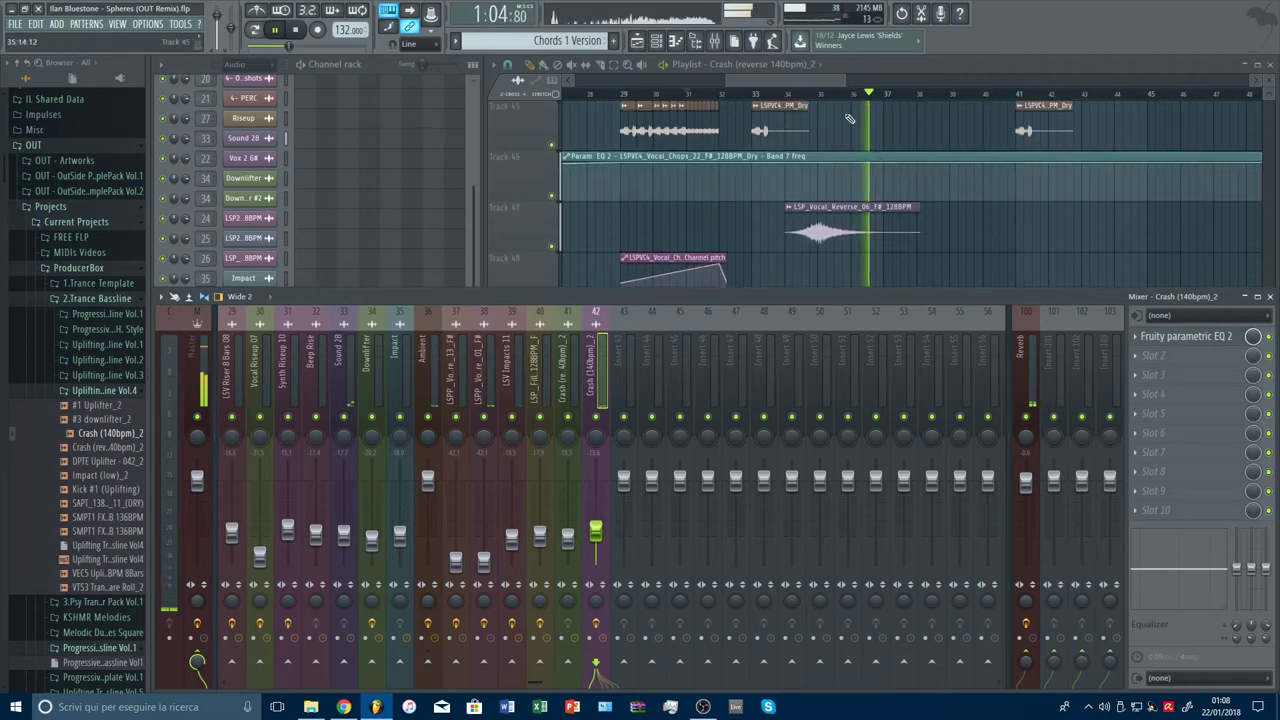
click(873, 223)
drag(873, 222, 907, 225)
key(space)
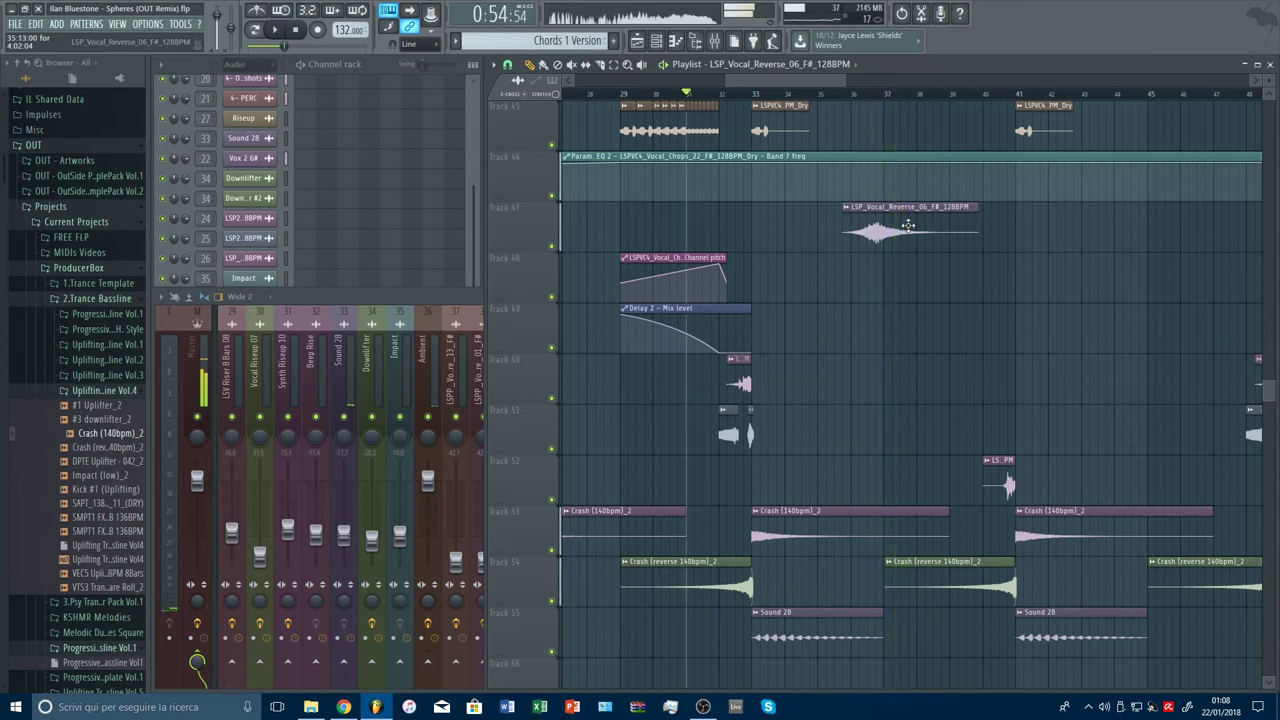
click(867, 96)
scroll(885, 97, up, 3)
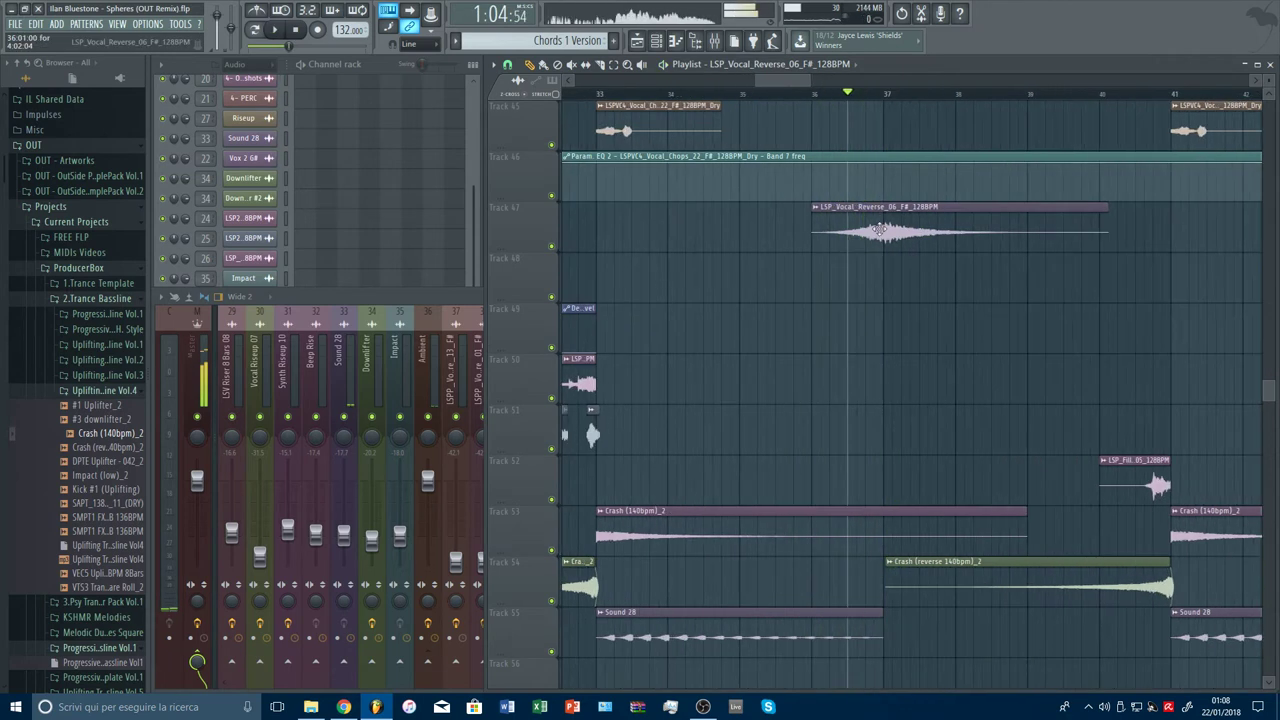
Step: Time-stretch the vocal reverse sample to exactly four bars in Resample mode and audition it
double_click(842, 226)
drag(416, 197, 415, 170)
key(space)
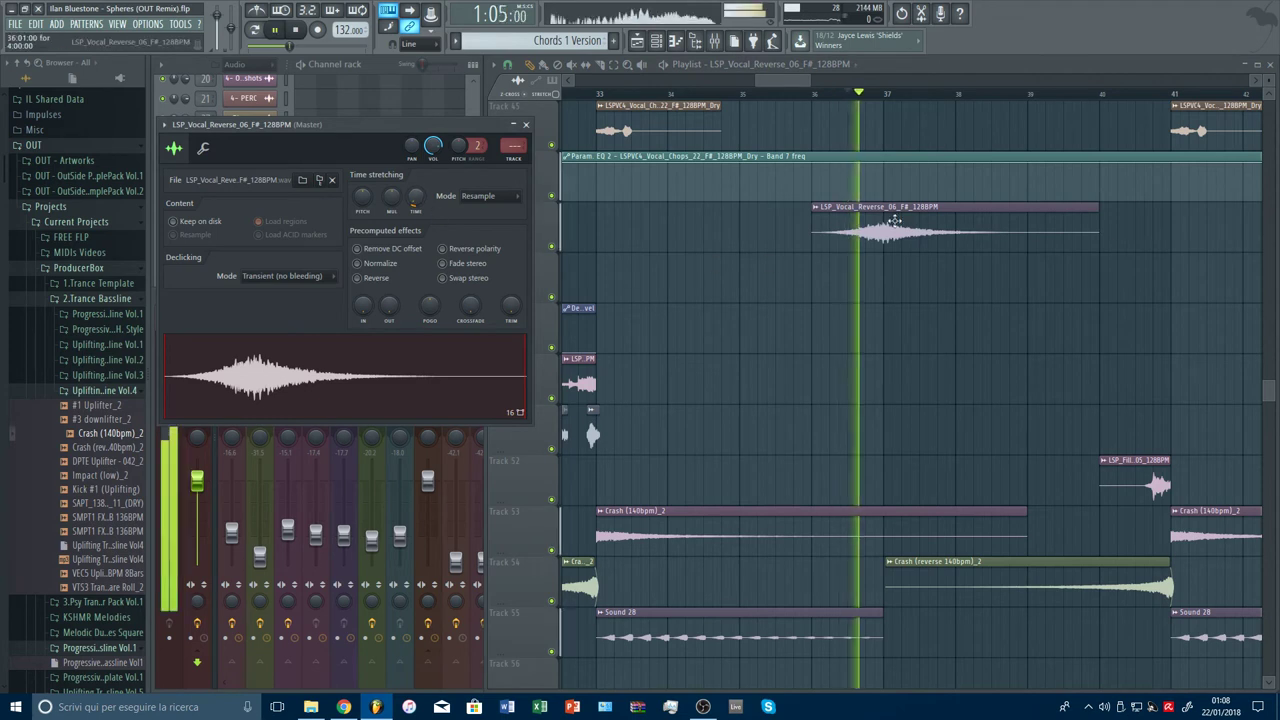
key(Escape)
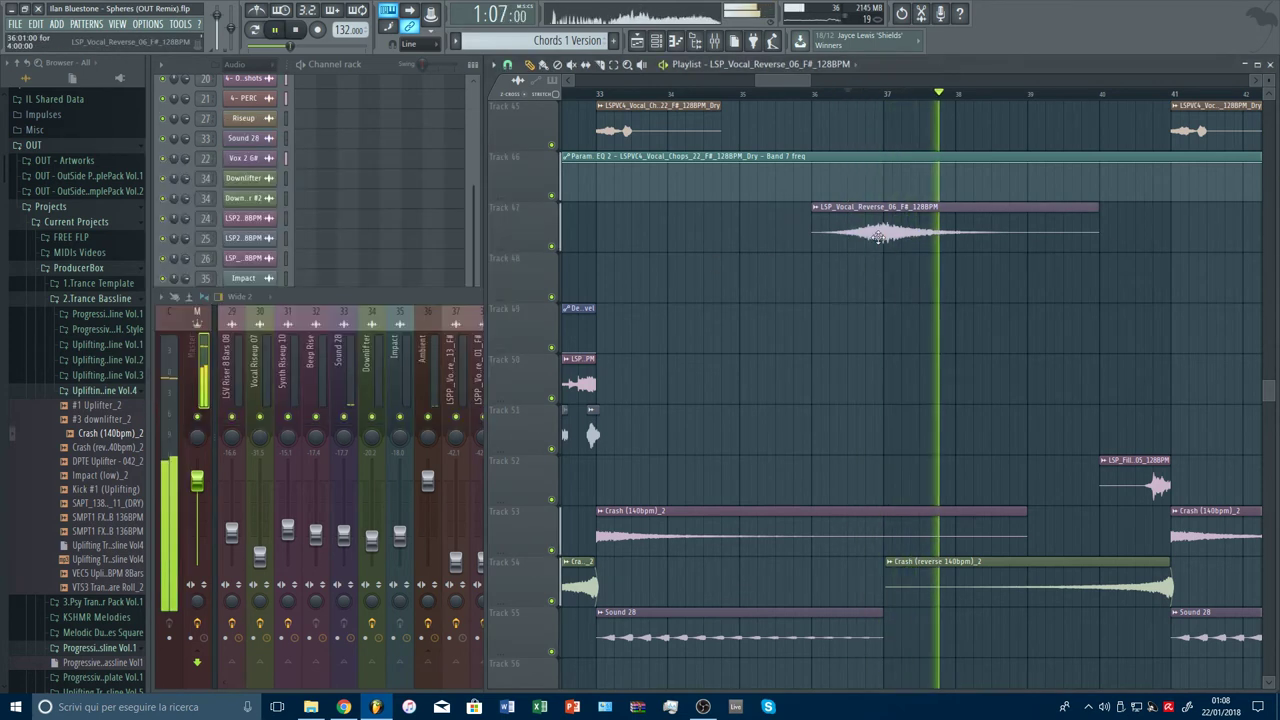
Step: Route the vocal reverse sample to free mixer insert 43 and move that track to insert 24, beside the vocal chops
double_click(878, 237)
key(ctrl+l)
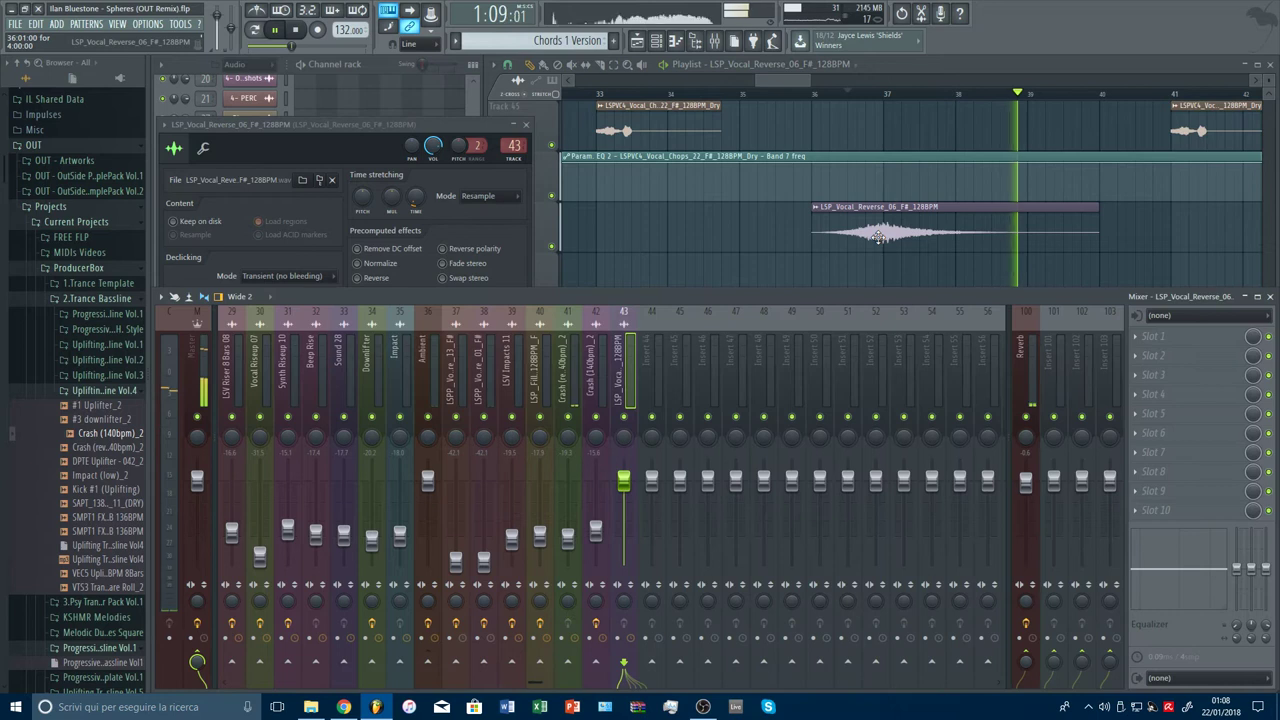
key(alt+Left)
key(alt+Left)
key(alt+Left)
key(alt+Left)
key(alt+Left)
key(alt+Left)
key(alt+Left)
key(alt+Left)
key(alt+Left)
key(alt+Left)
key(alt+Left)
key(alt+Left)
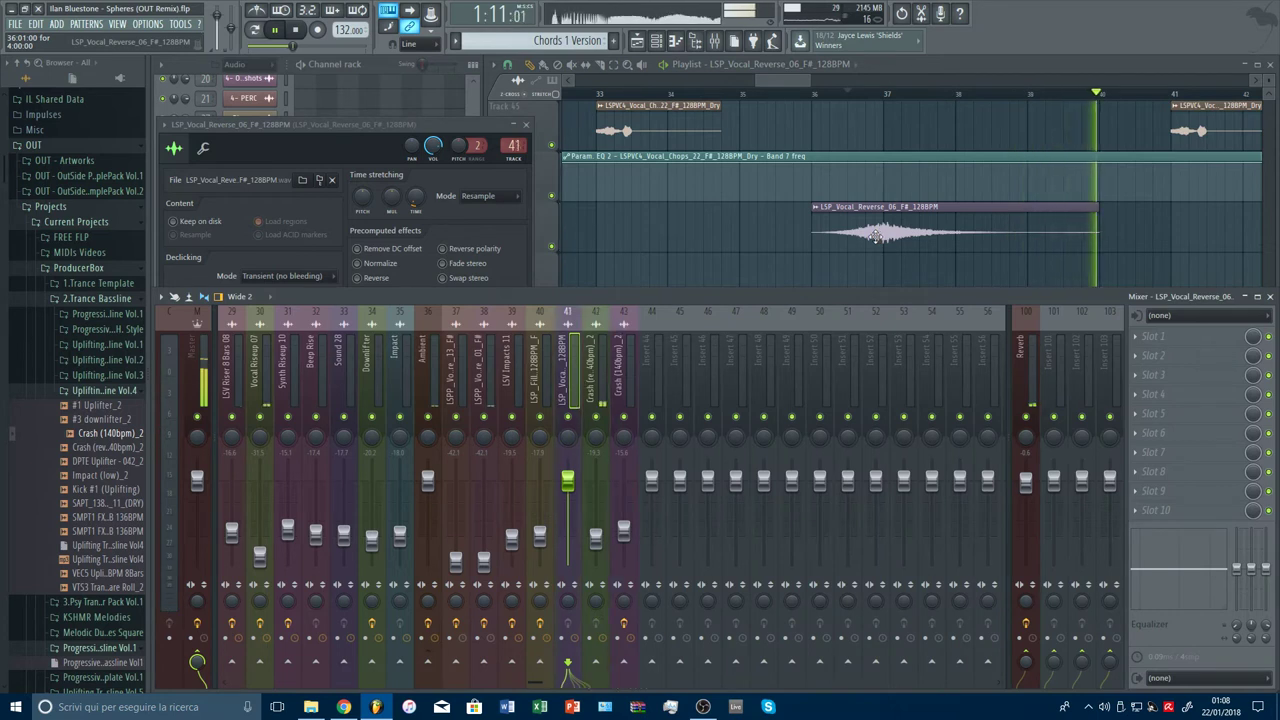
key(alt+Left)
key(alt+Left)
key(alt+Left)
key(alt+Left)
key(alt+Left)
key(alt+Left)
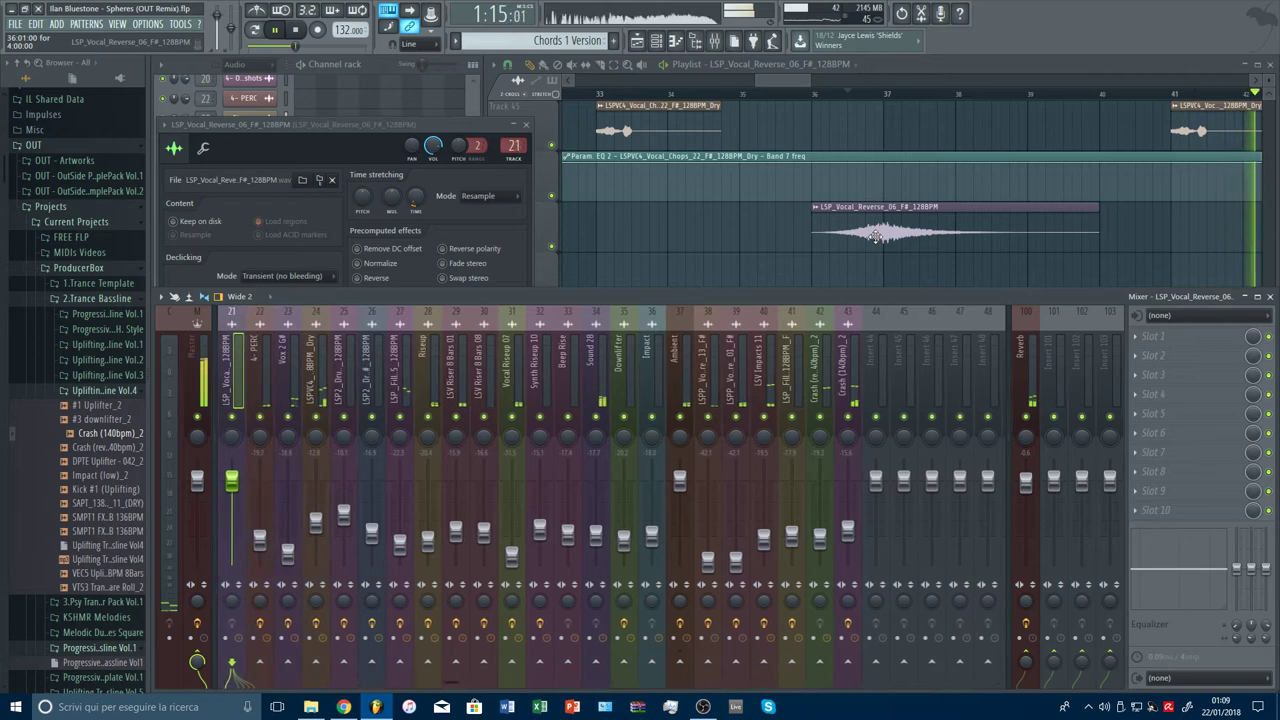
key(alt+Left)
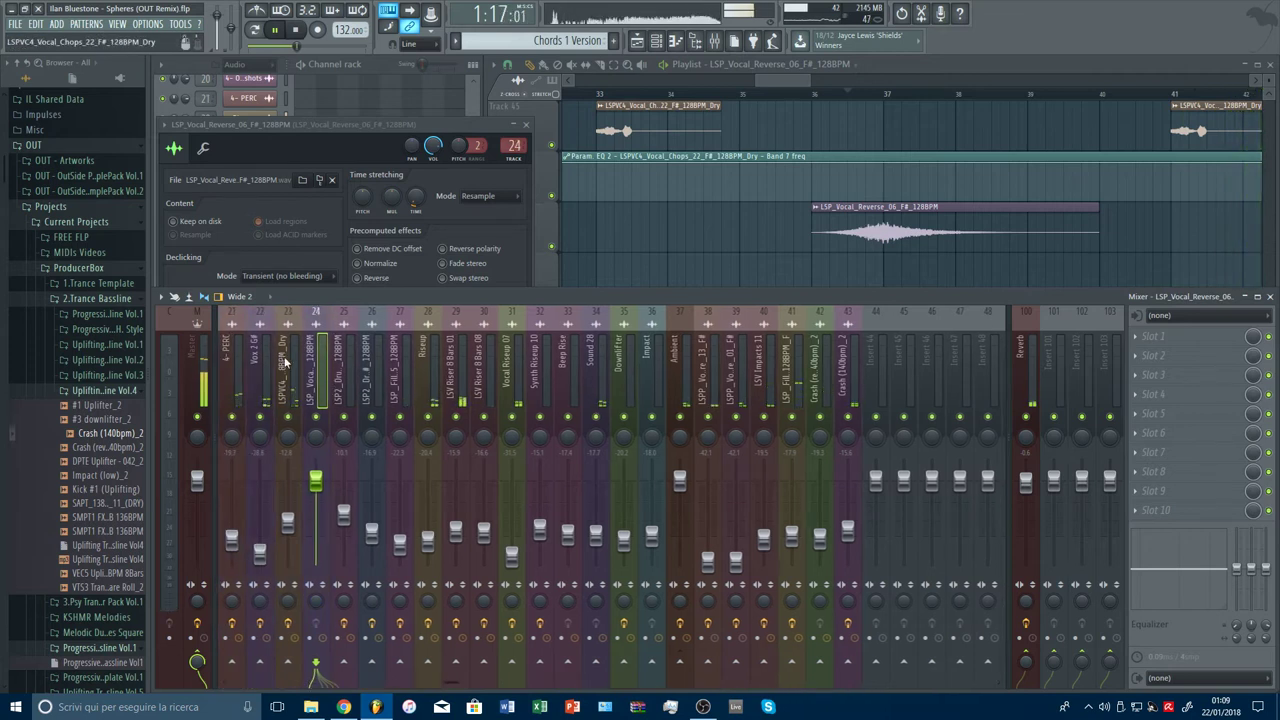
Step: Add a mixer separator before the Vox 2 G# track on insert 22
right_click(267, 362)
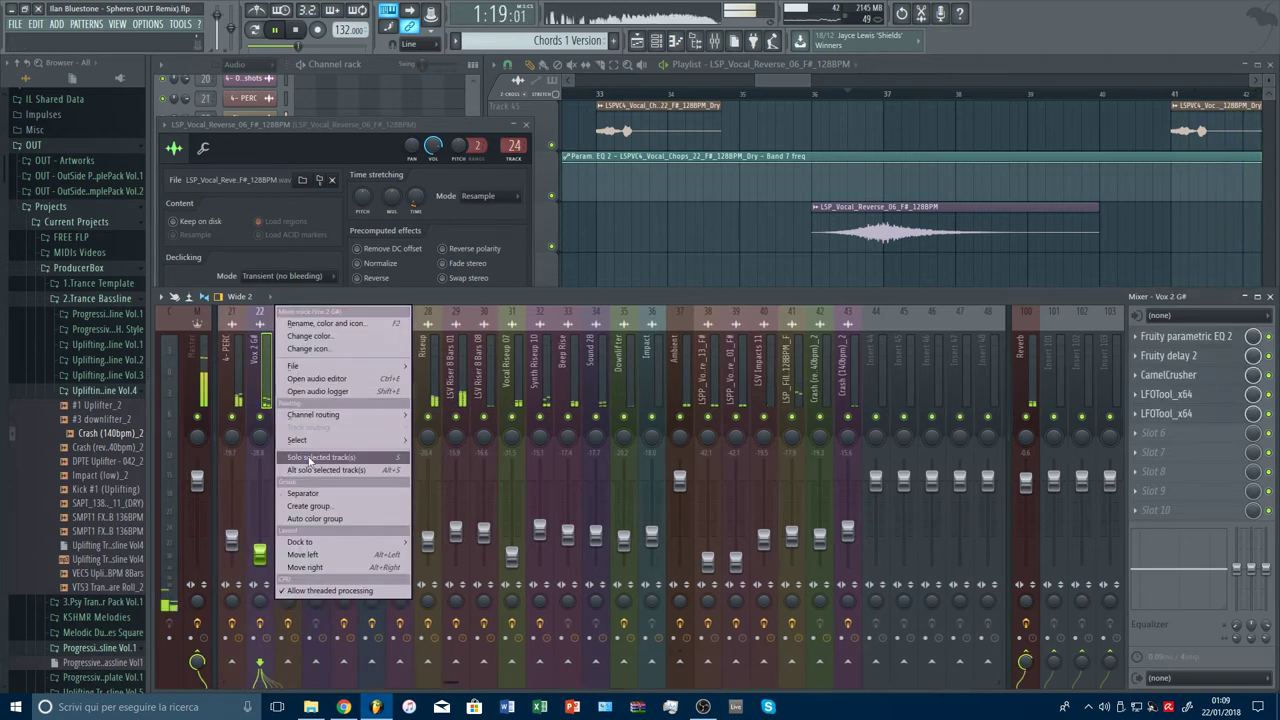
click(315, 488)
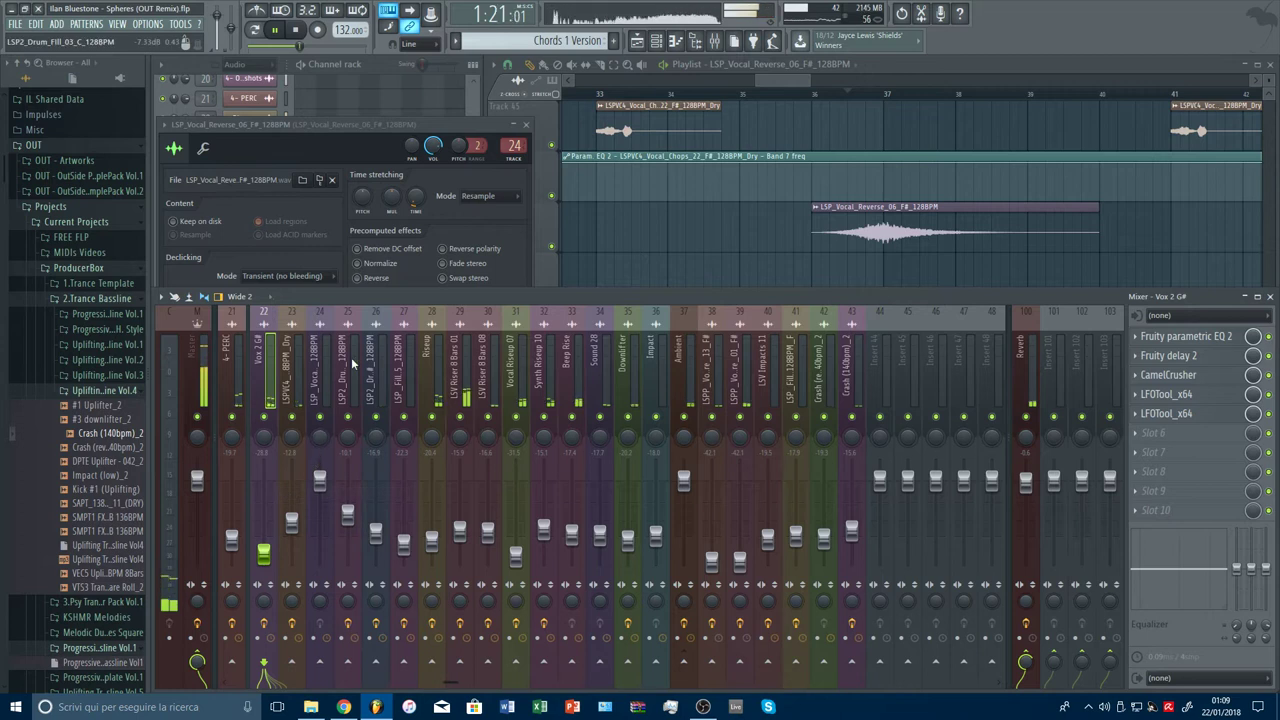
key(F9)
Step: Audition the vocal reverse from bar 36 and lower its fader on insert 24
scroll(809, 105, down, 8)
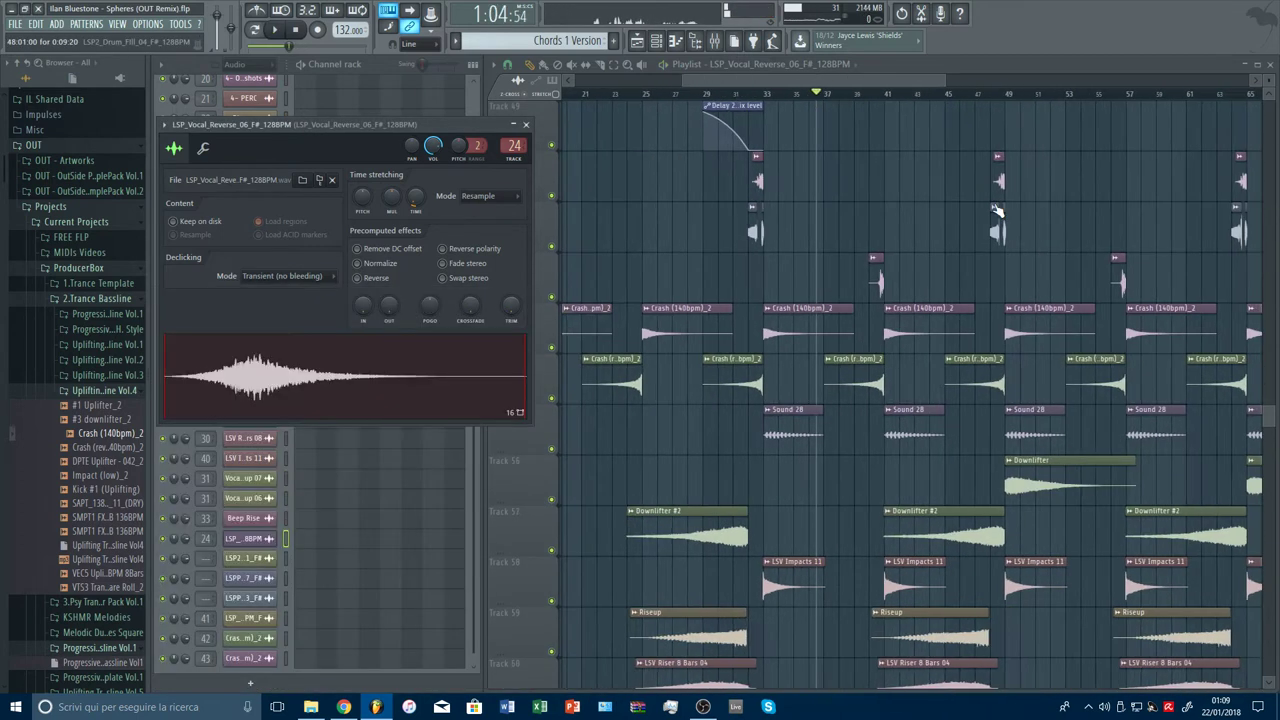
scroll(998, 207, up, 8)
scroll(998, 206, down, 4)
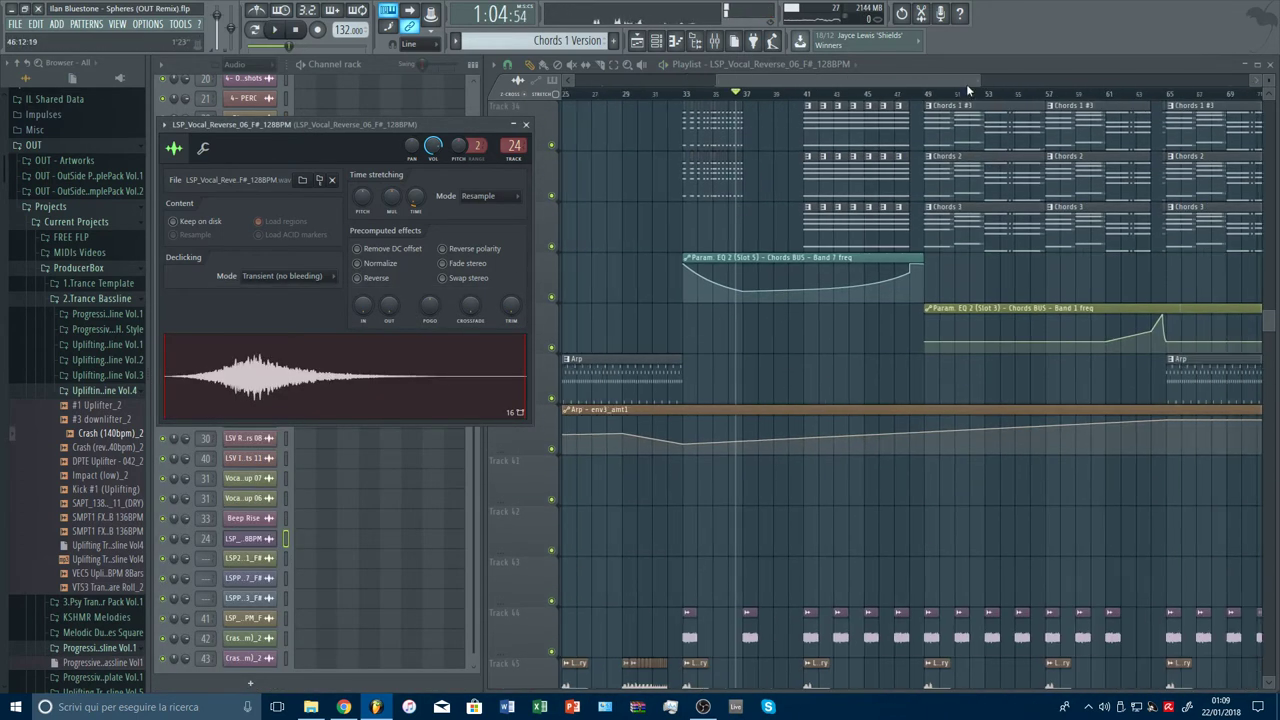
scroll(1048, 283, down, 1)
key(space)
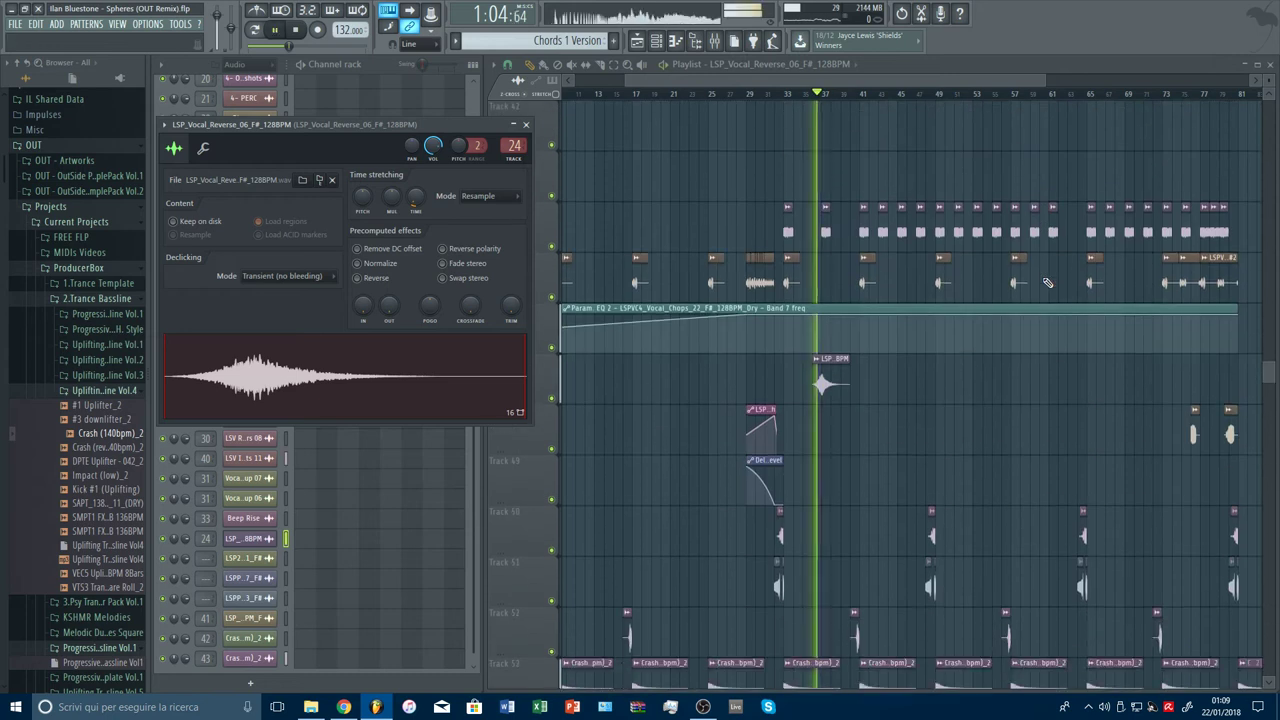
key(space)
click(722, 44)
key(space)
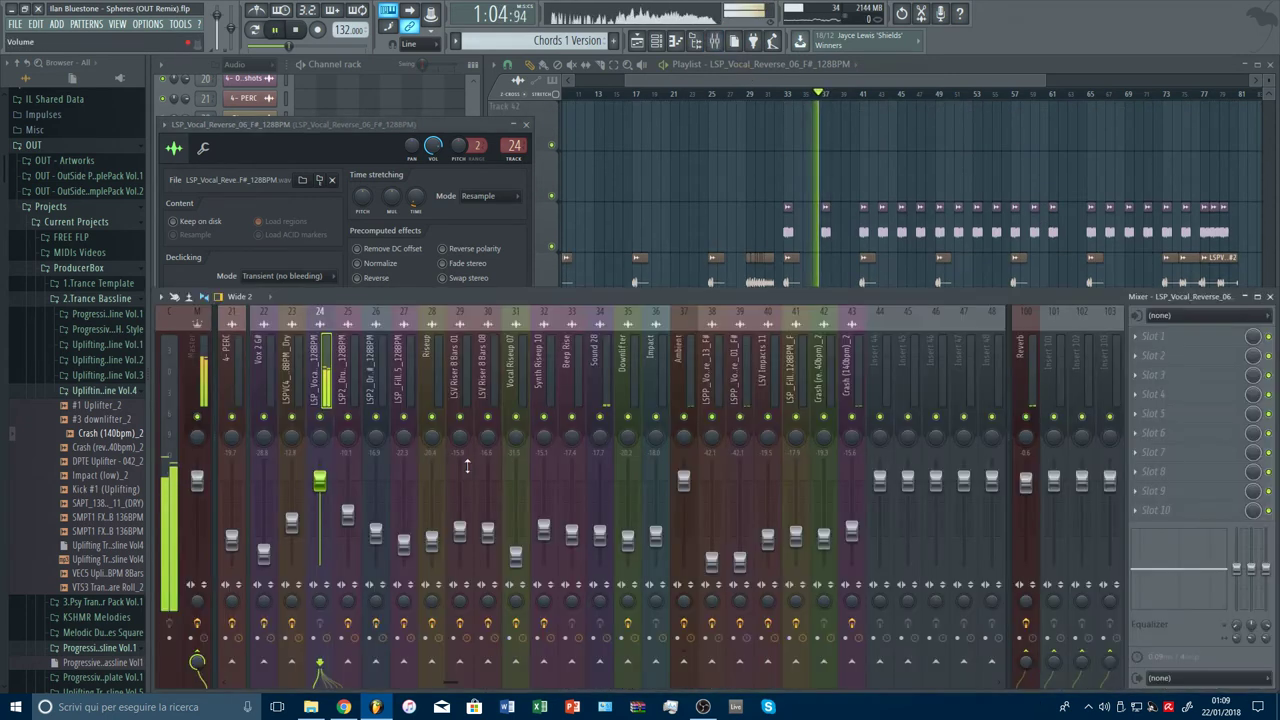
Step: Copy Fruity delay 2 from the vocal chops insert 23 to insert 24 and send the vocal reverse to the Reverb track at about 83%
click(292, 400)
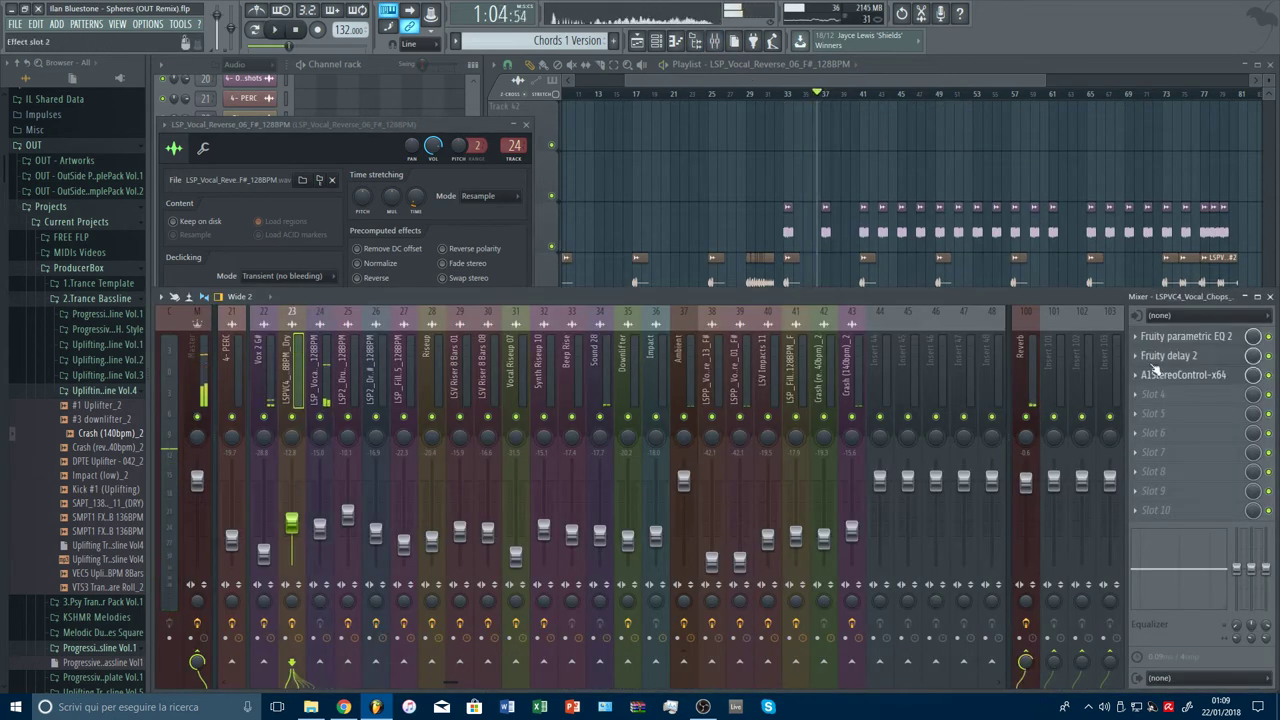
click(1136, 357)
drag(1138, 424, 315, 374)
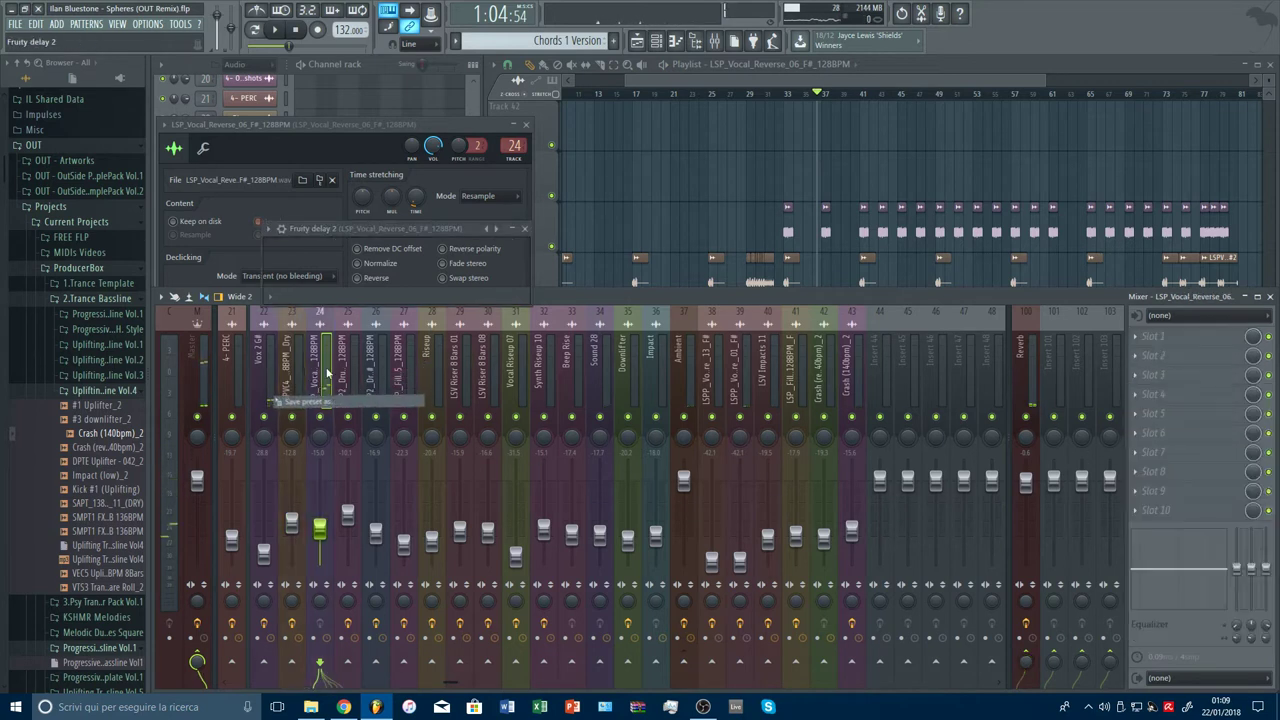
drag(1026, 662, 1026, 660)
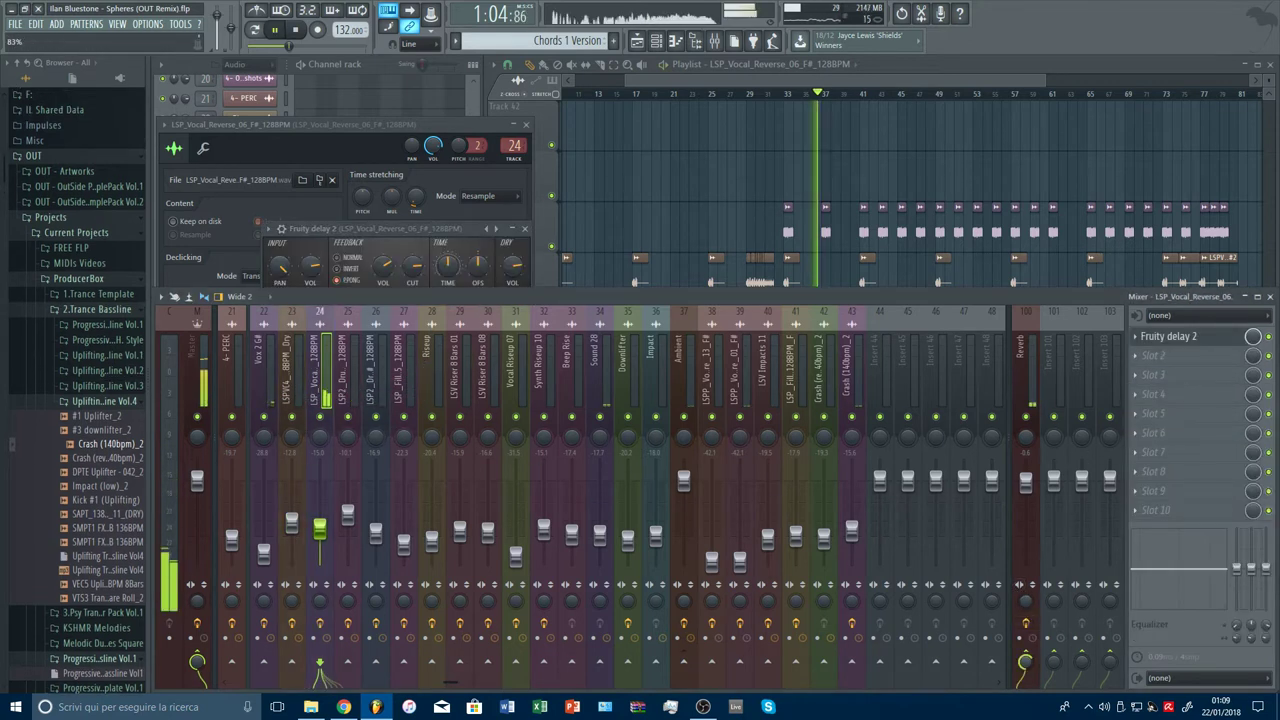
Step: Lower the vocal reverse fader on insert 24 further while comparing it with the rest of the arrangement
key(F9)
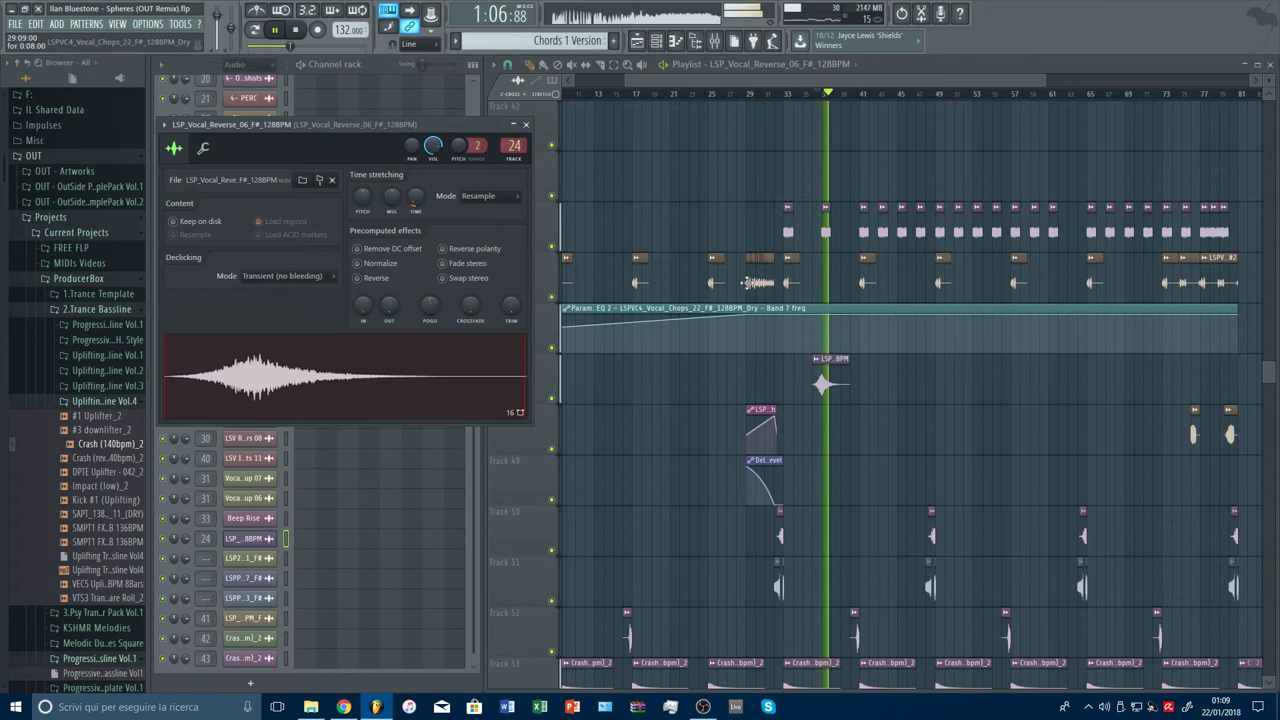
key(Escape)
key(F9)
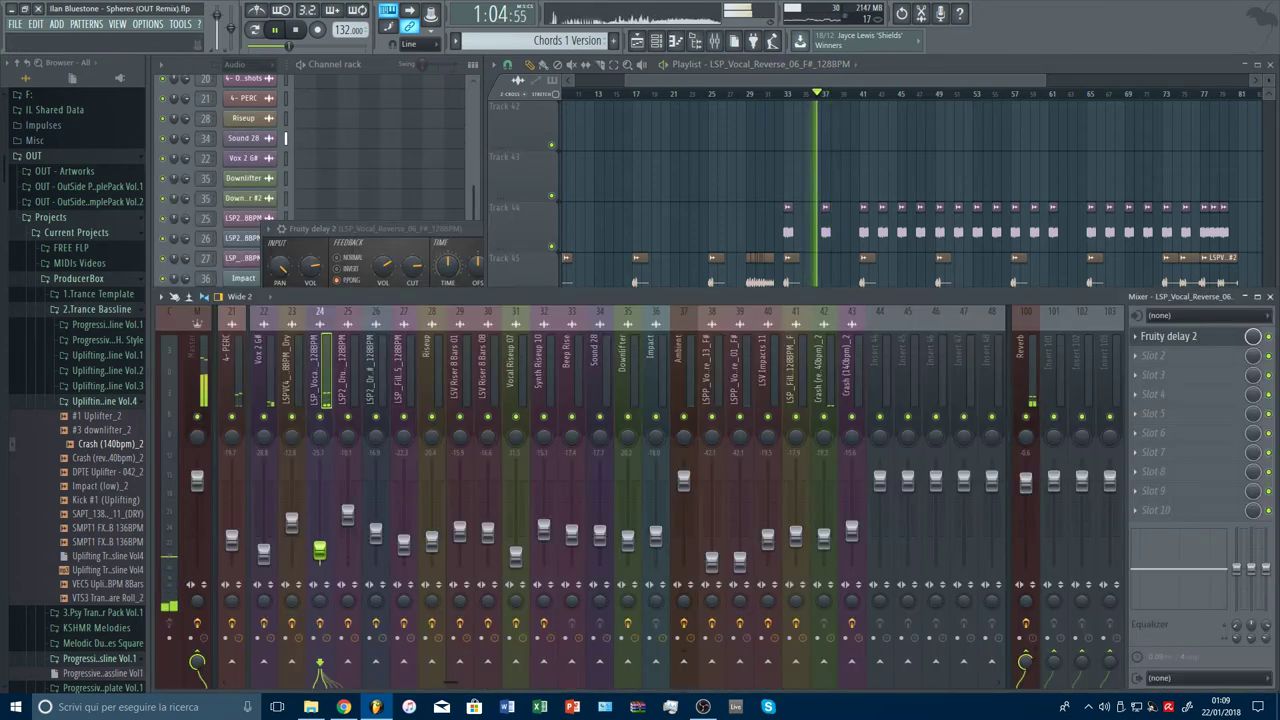
key(F9)
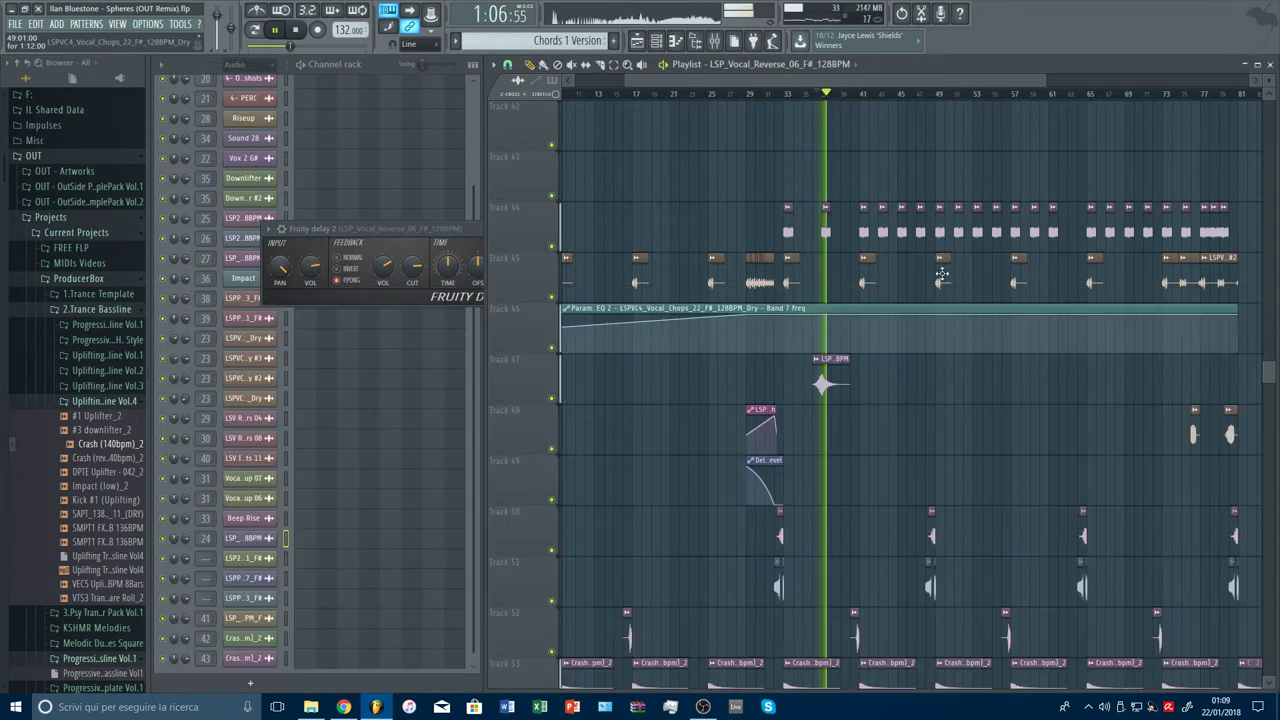
Step: Copy the vocal reverse clip along Track 47 every eight bars, at bars 44, 52 and 60
scroll(865, 100, up, 3)
click(884, 388)
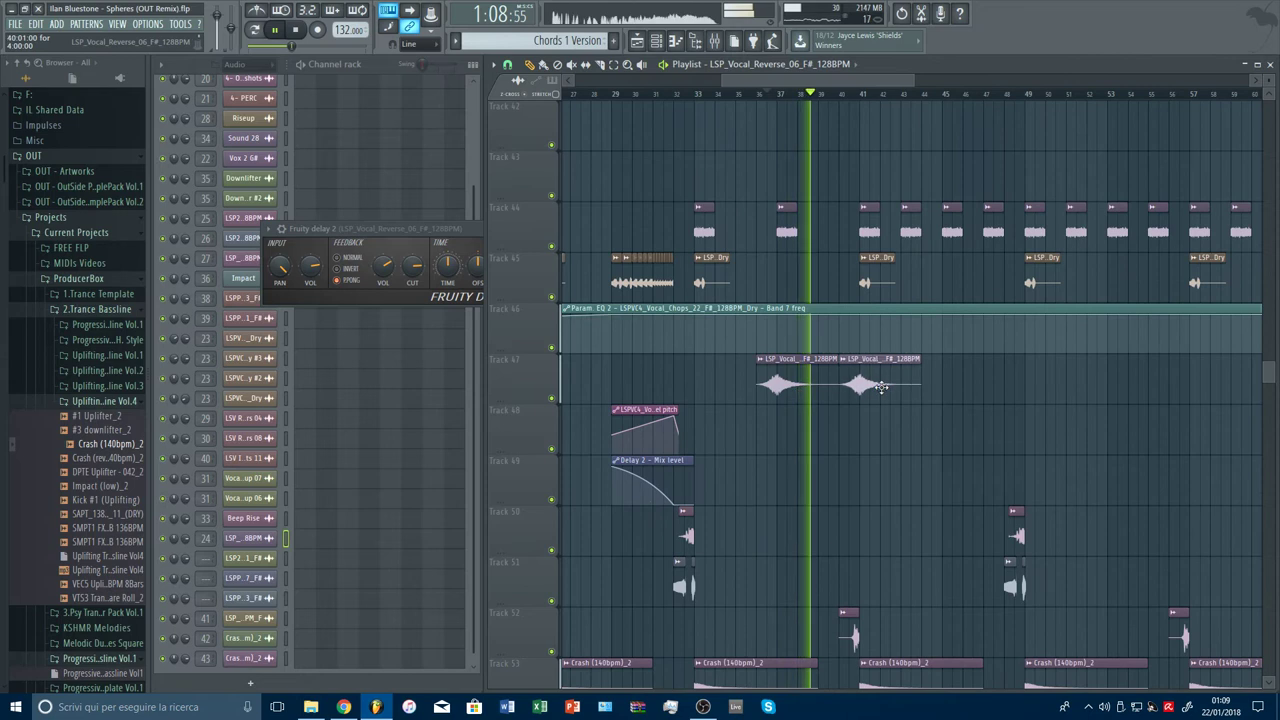
drag(884, 388, 967, 388)
click(1128, 388)
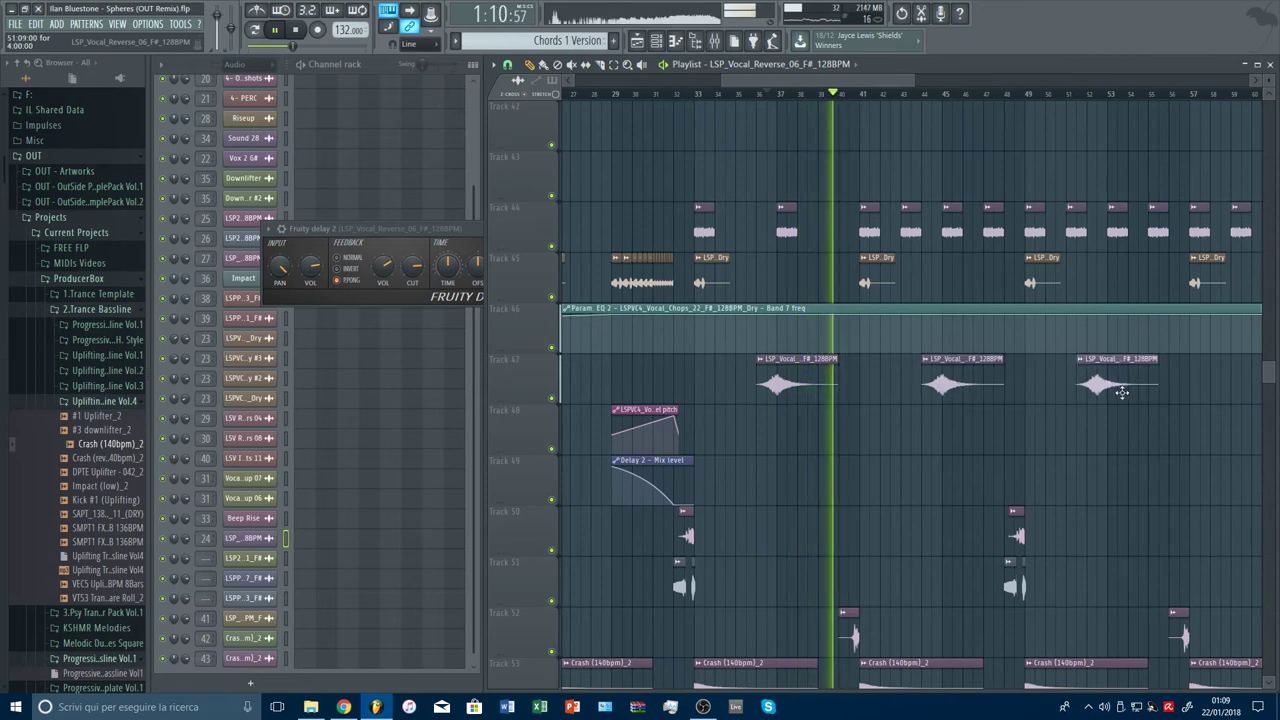
drag(1128, 390, 1134, 420)
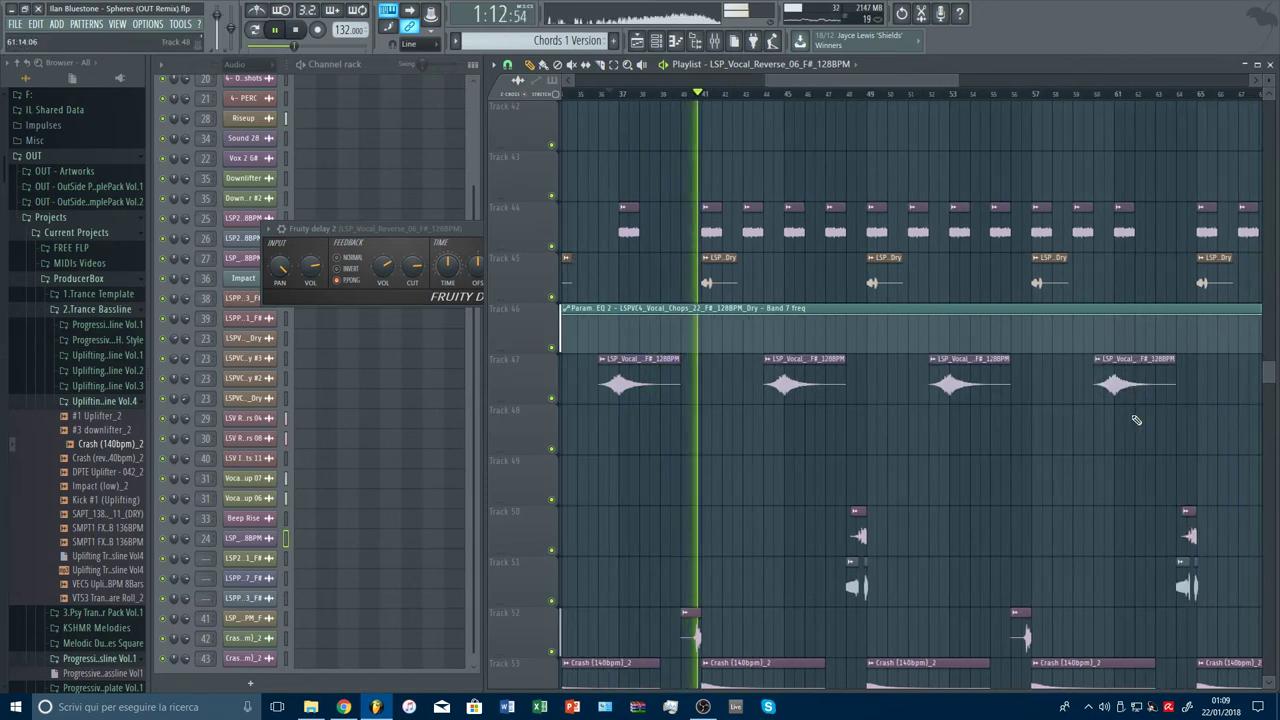
Step: Duplicate the four vocal reverse clips on Track 47 to bars 4, 12, 20 and 28, and add copies at bars 68 and 76
scroll(1080, 97, down, 3)
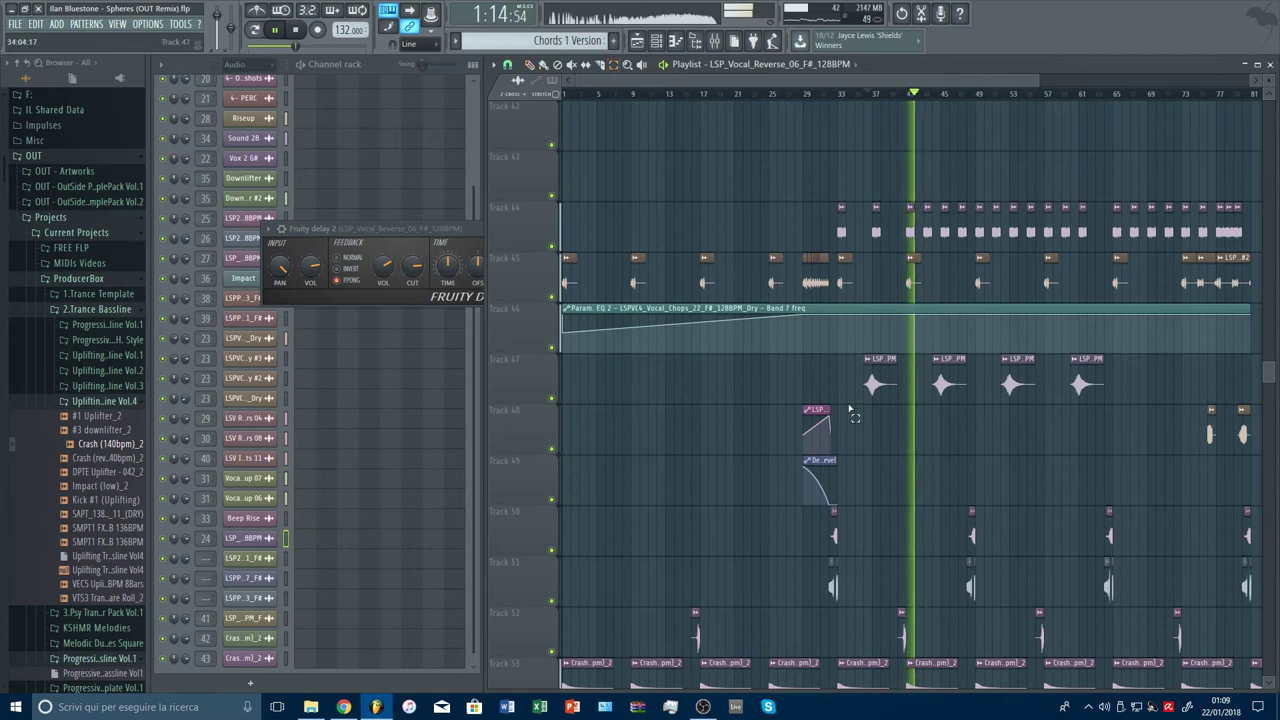
drag(850, 410, 1104, 356)
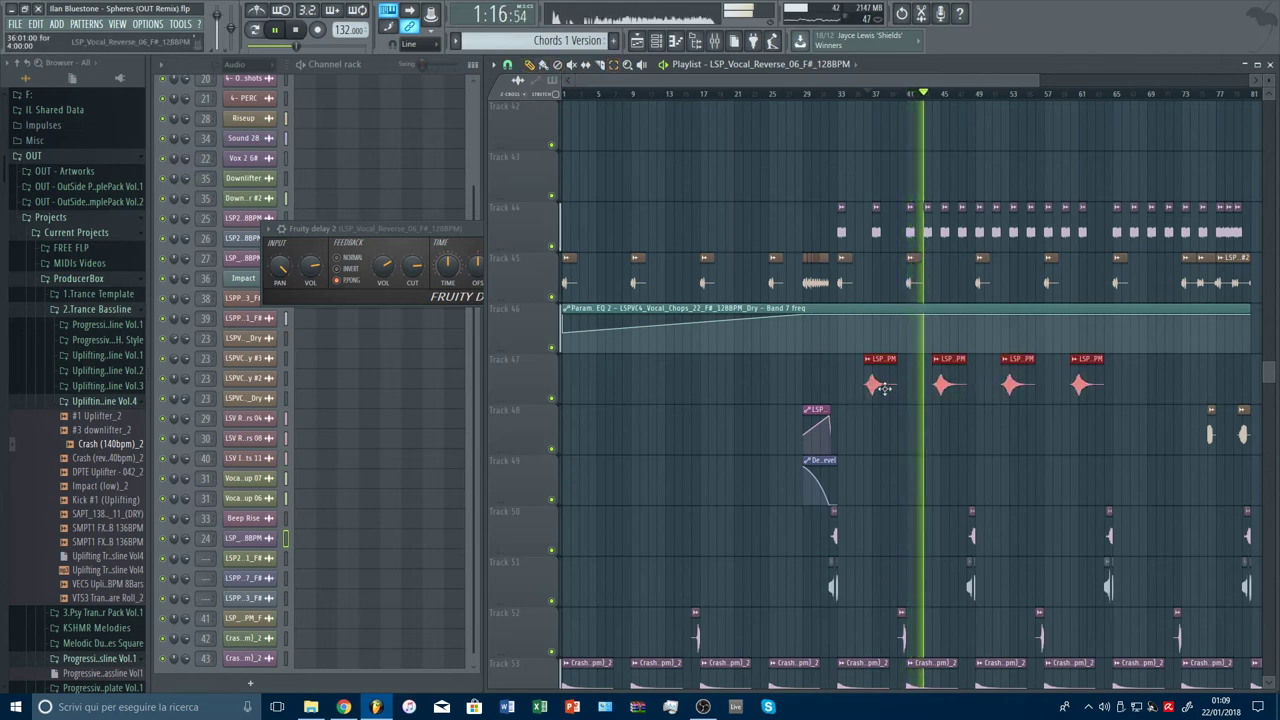
drag(885, 389, 607, 397)
click(609, 434)
right_click(609, 435)
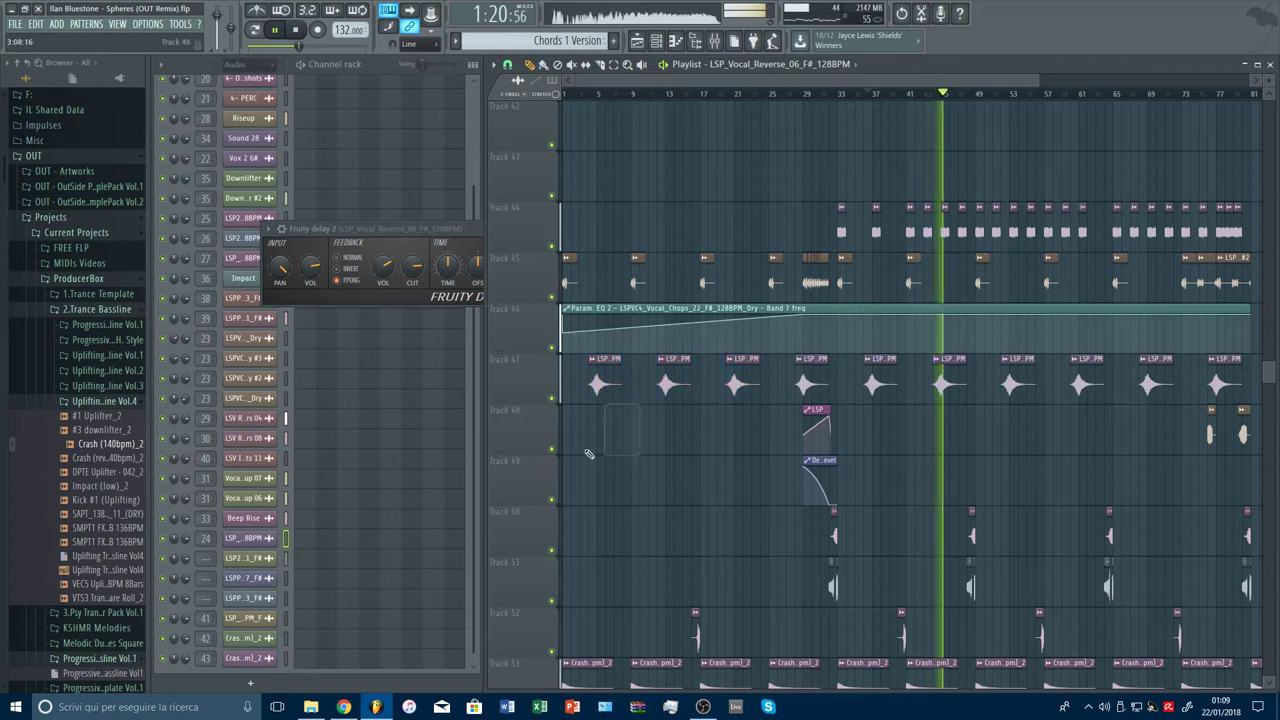
Step: Check CamelCrusher on the Master and raise the FabFilter Pro-L gain there to +9.0 dB
scroll(963, 141, up, 5)
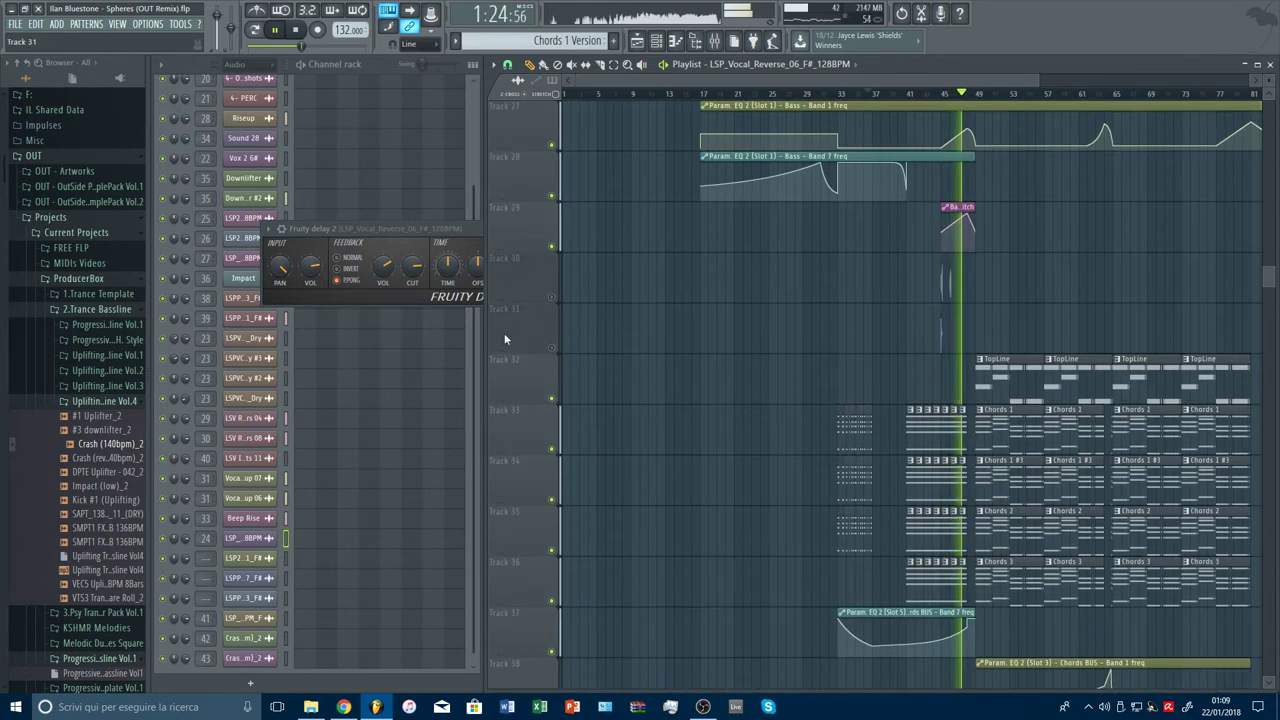
scroll(1071, 250, down, 6)
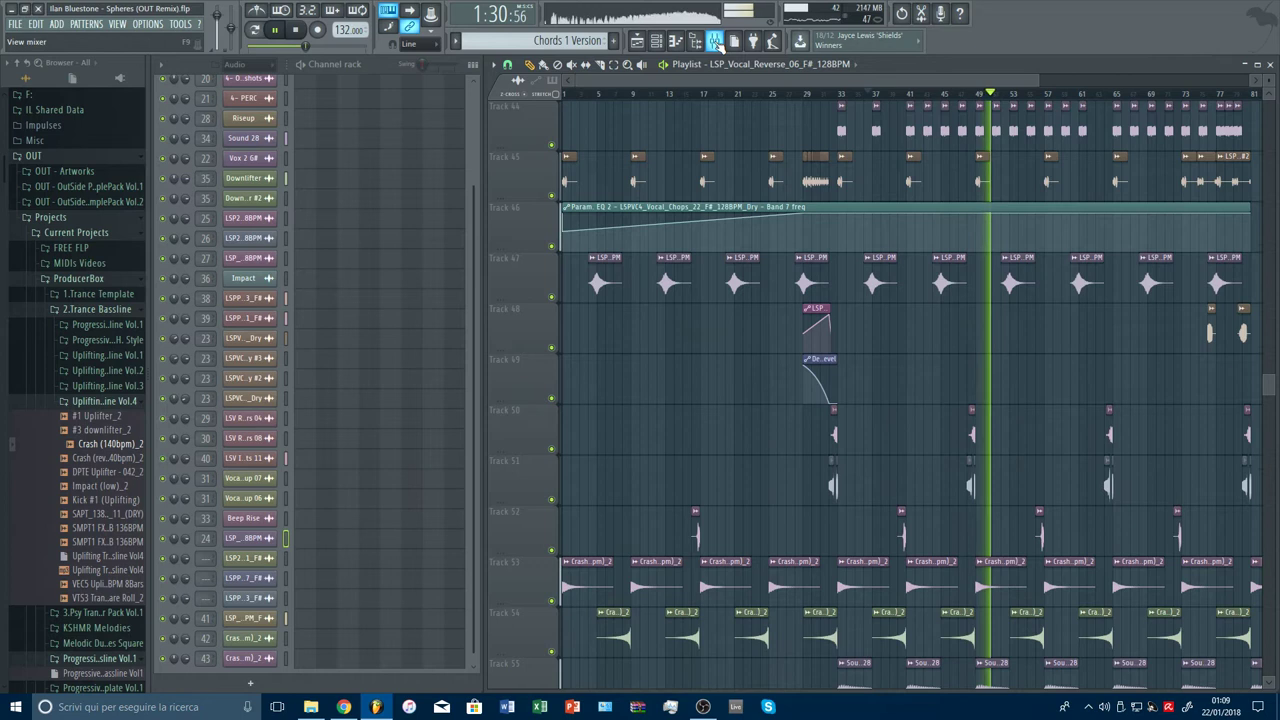
key(F9)
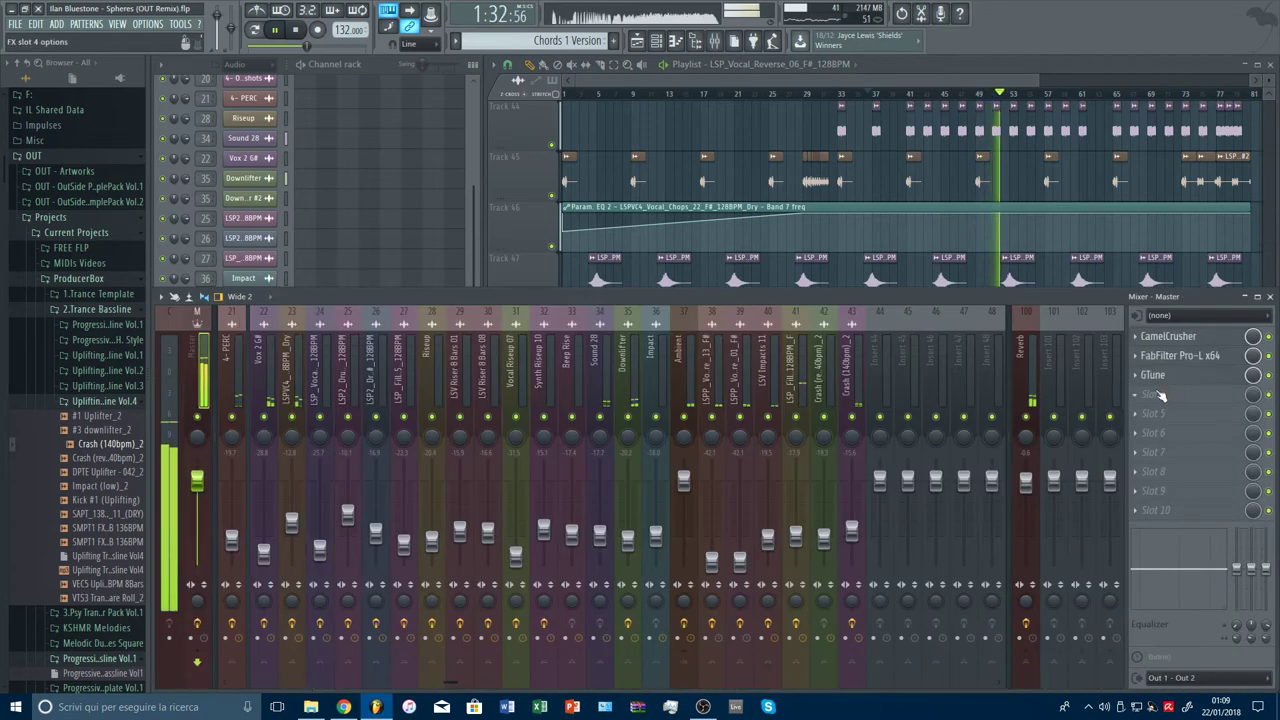
click(1176, 340)
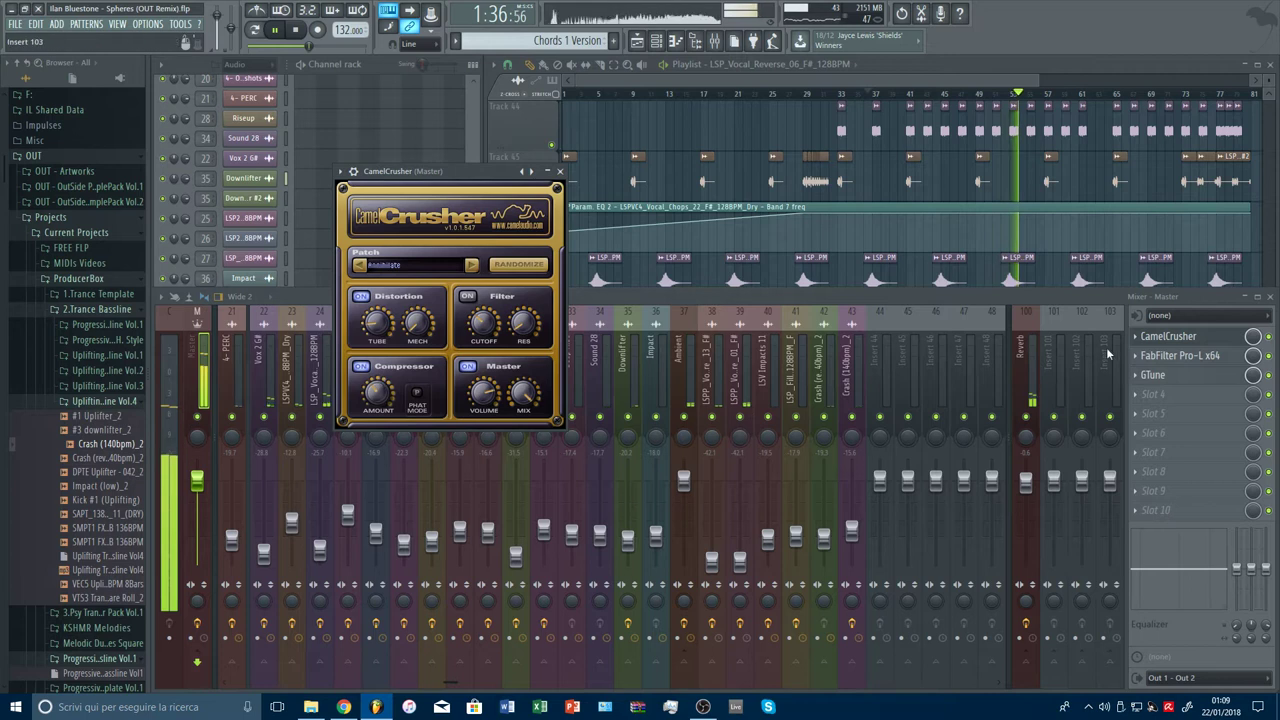
click(1183, 340)
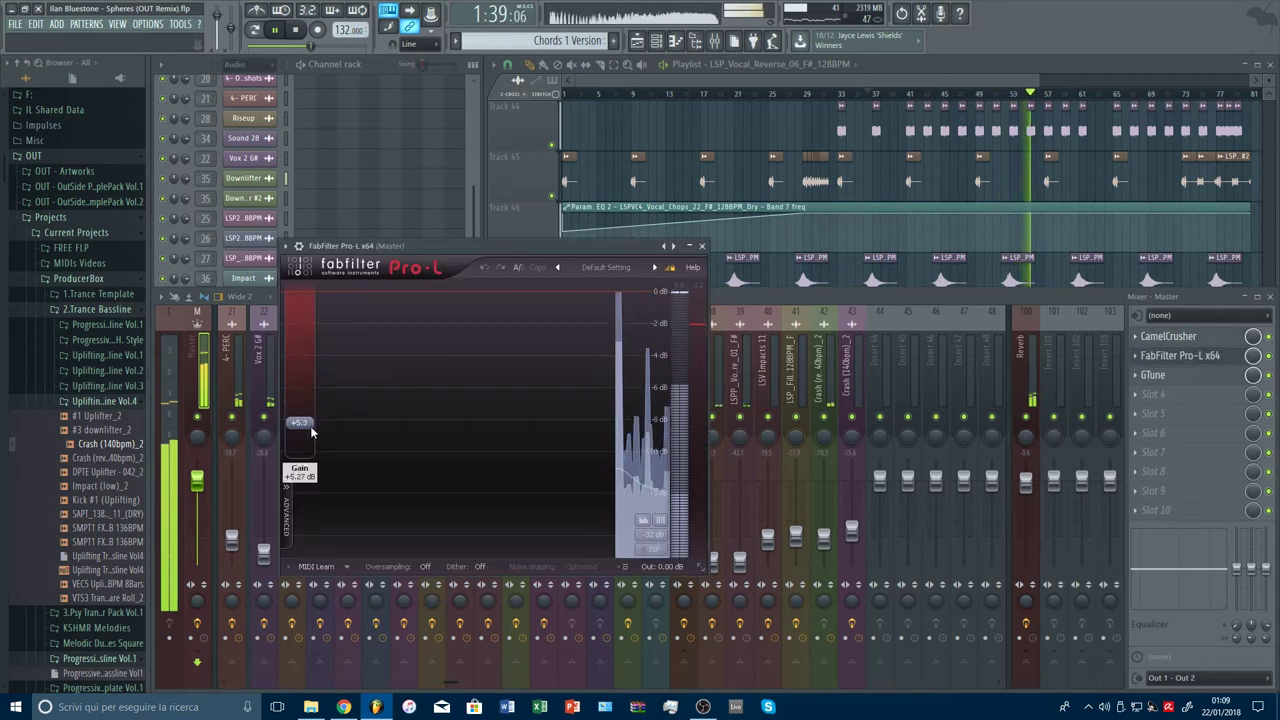
drag(302, 427, 307, 418)
drag(304, 410, 300, 406)
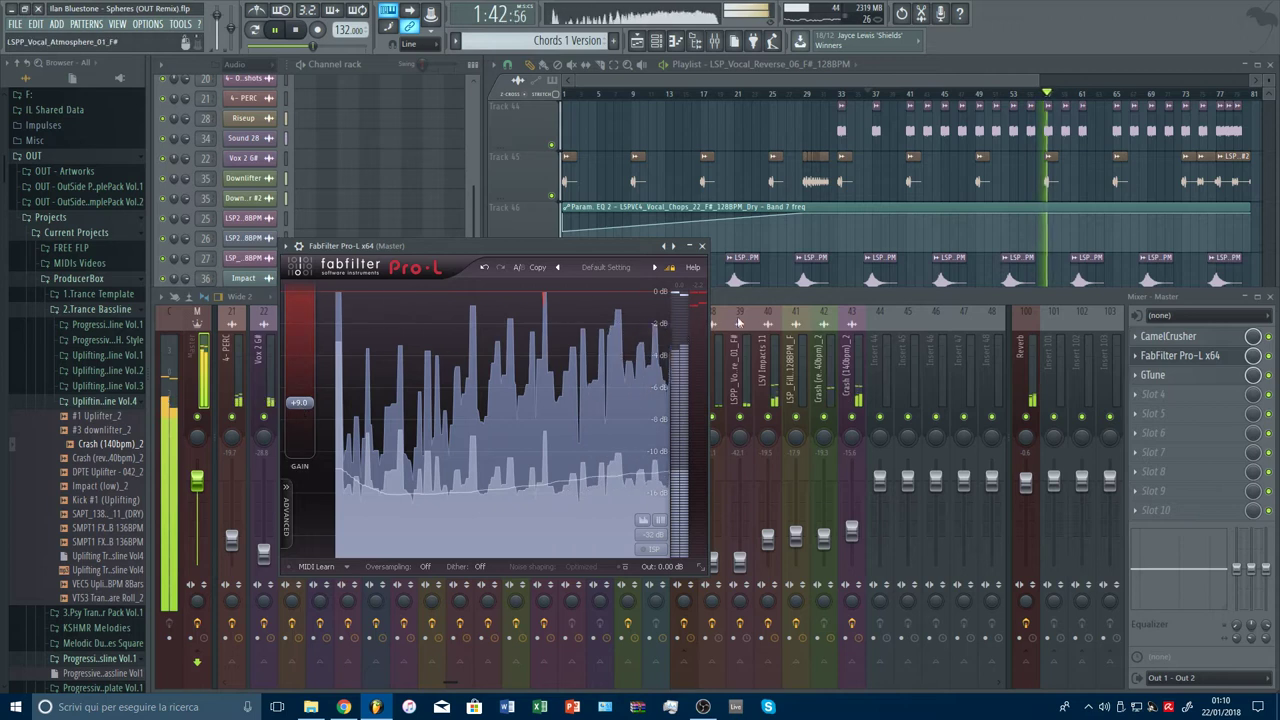
click(701, 245)
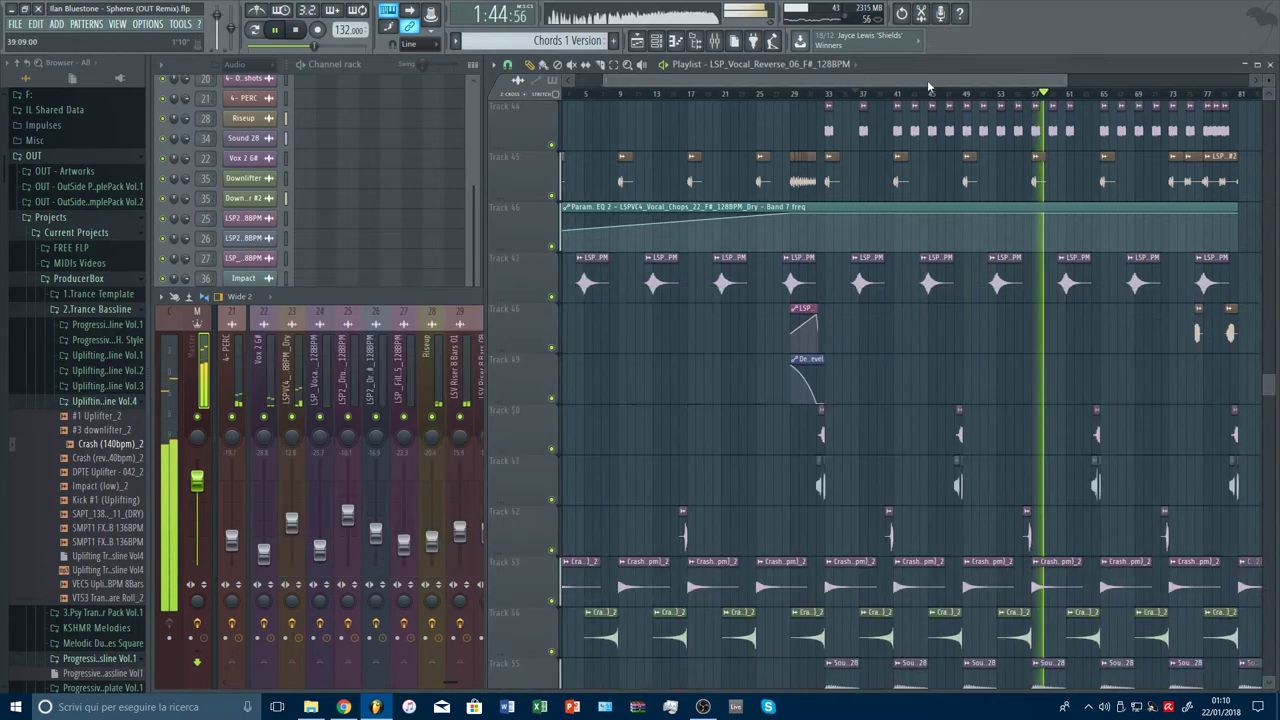
Step: Examine the arrangement past bar 81 and replay the sections around bars 47 and 29 to judge the mix
click(927, 80)
drag(1268, 100, 1275, 95)
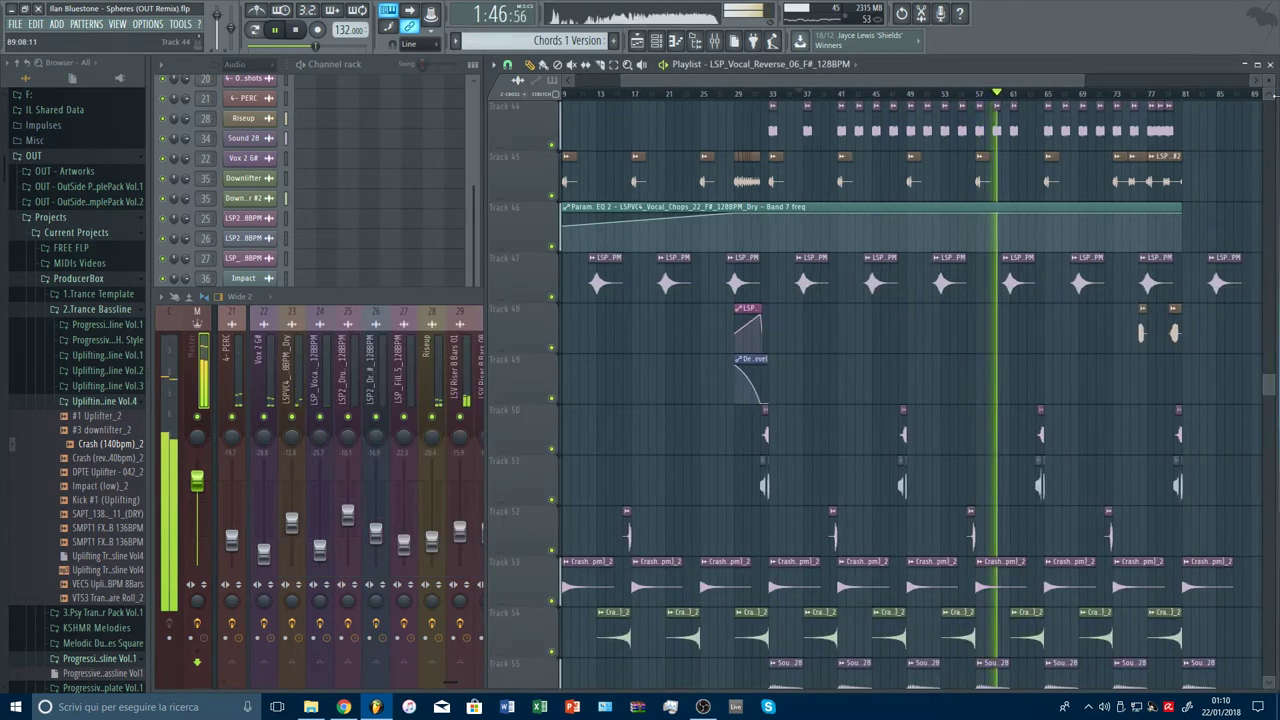
scroll(1193, 230, down, 10)
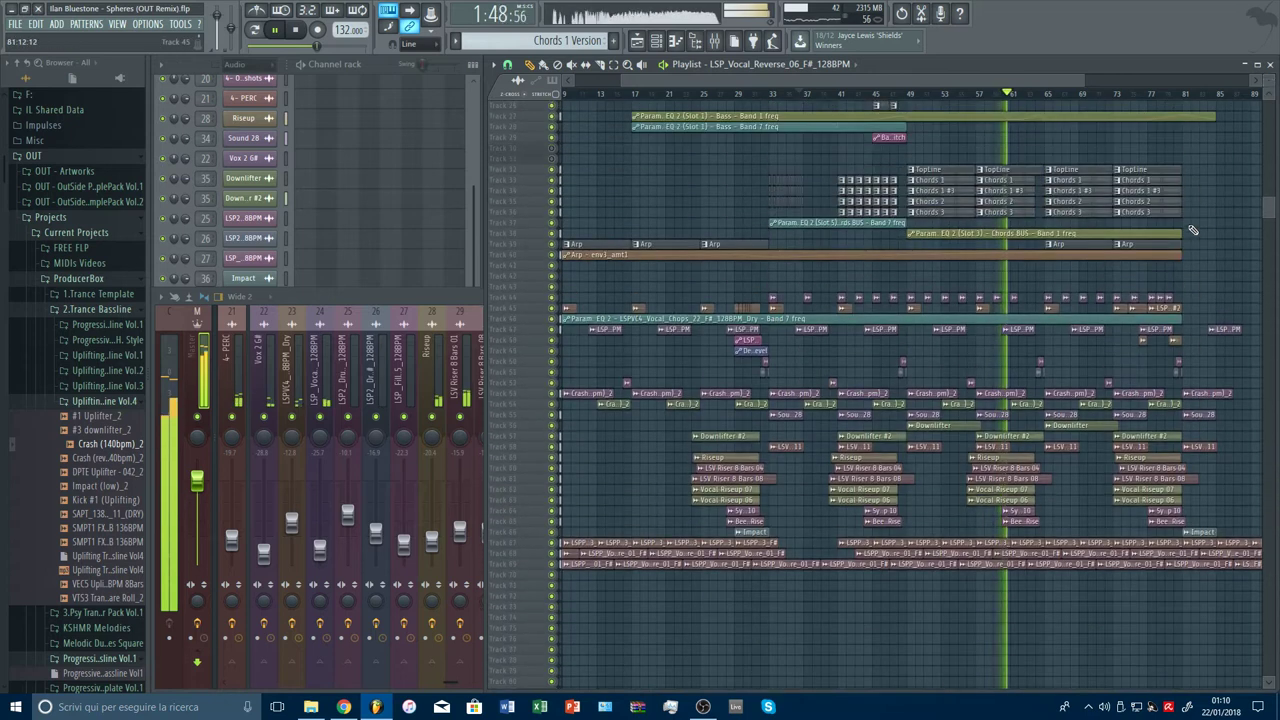
scroll(1199, 241, up, 4)
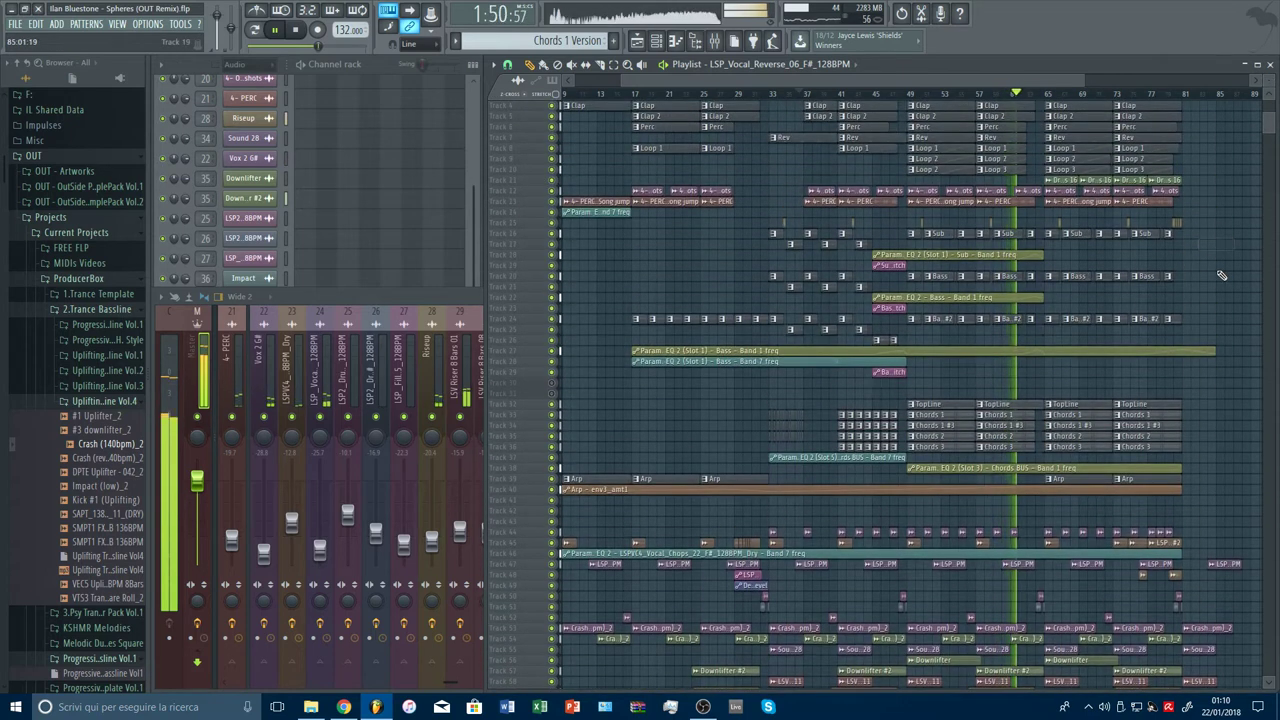
scroll(1221, 275, down, 8)
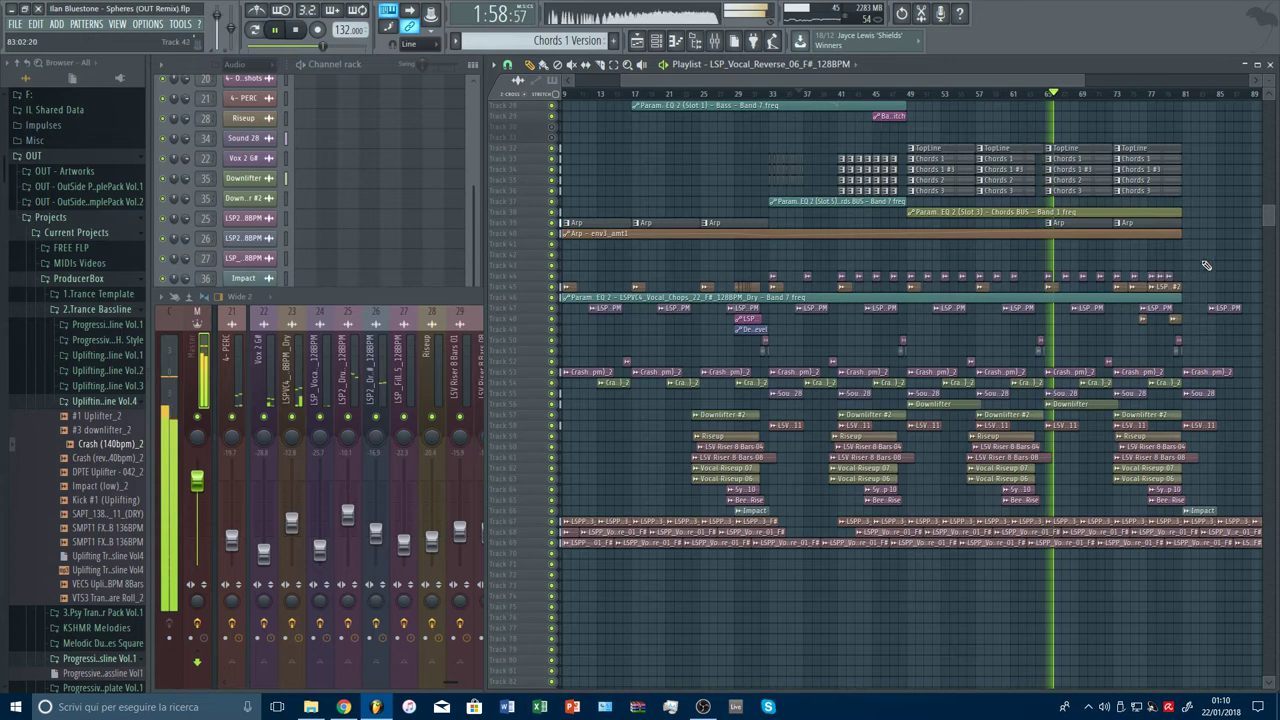
scroll(1220, 100, up, 2)
scroll(1220, 100, down, 4)
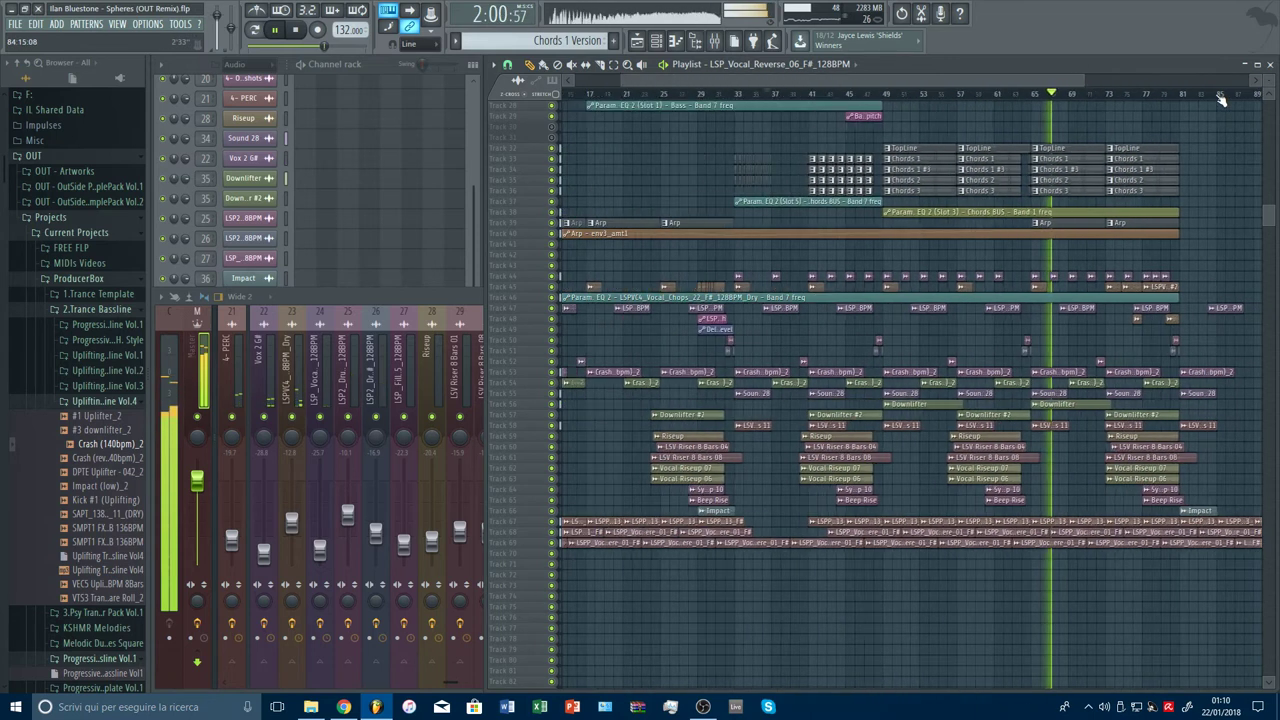
click(933, 100)
drag(932, 100, 925, 101)
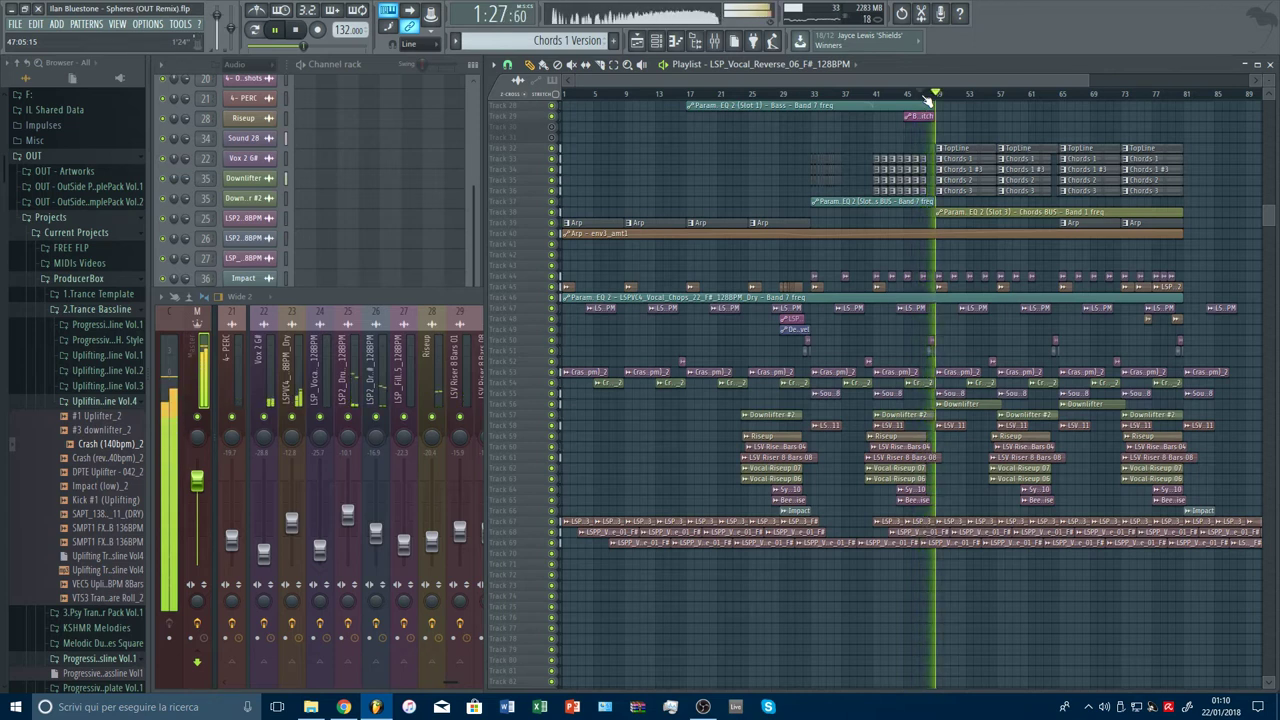
click(781, 96)
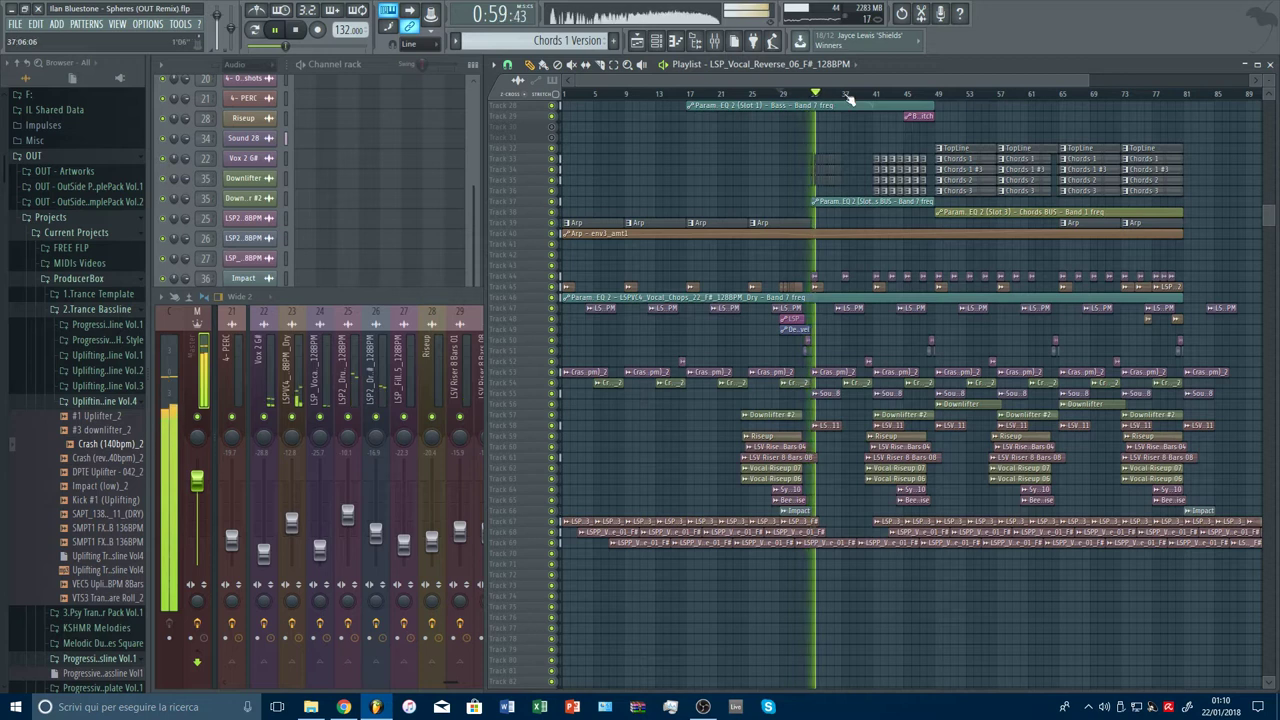
scroll(830, 102, up, 3)
scroll(850, 99, up, 1)
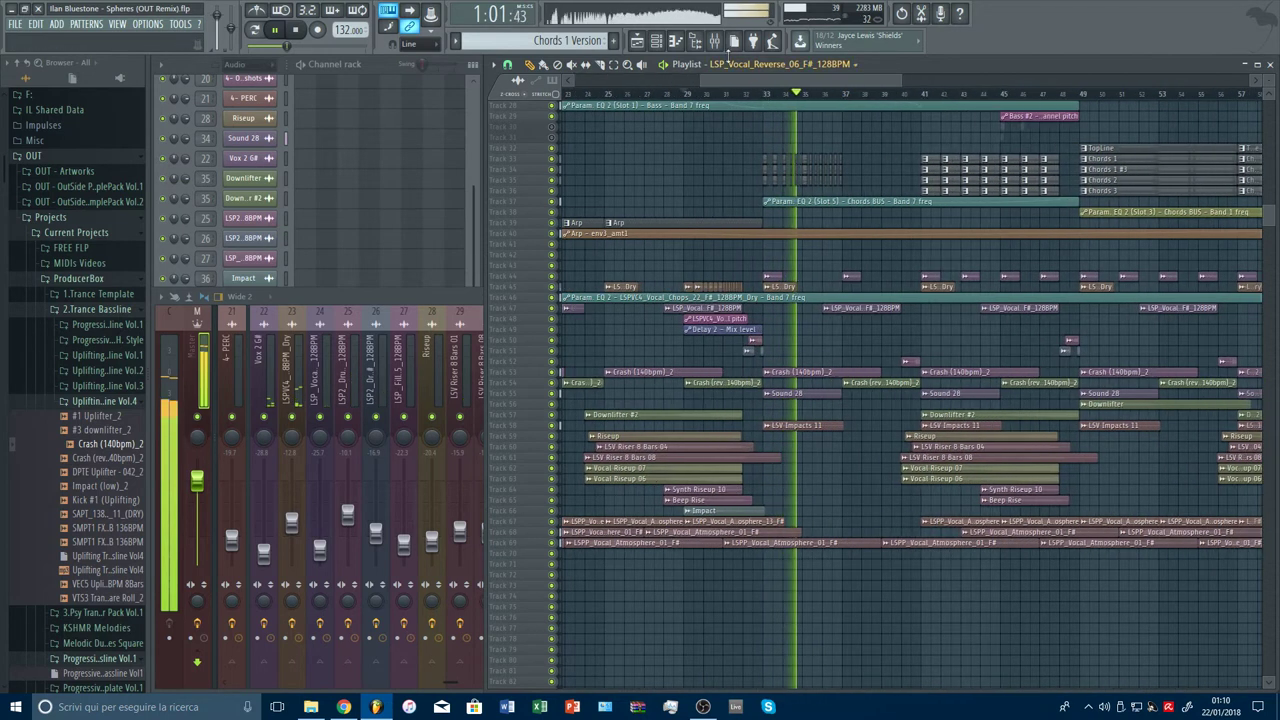
Step: Compare the reverse crash on insert 42 muted and unmuted before bar 33, and lower its fader to about -23.3 dB
click(714, 41)
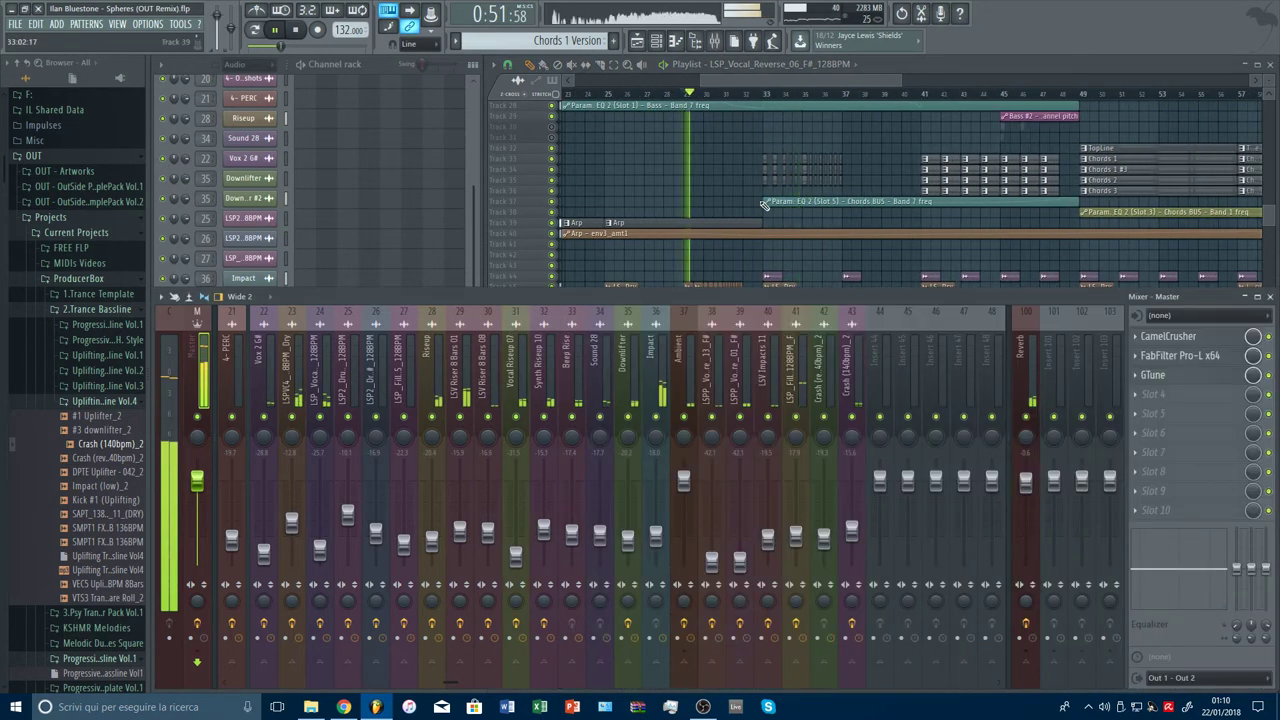
click(823, 668)
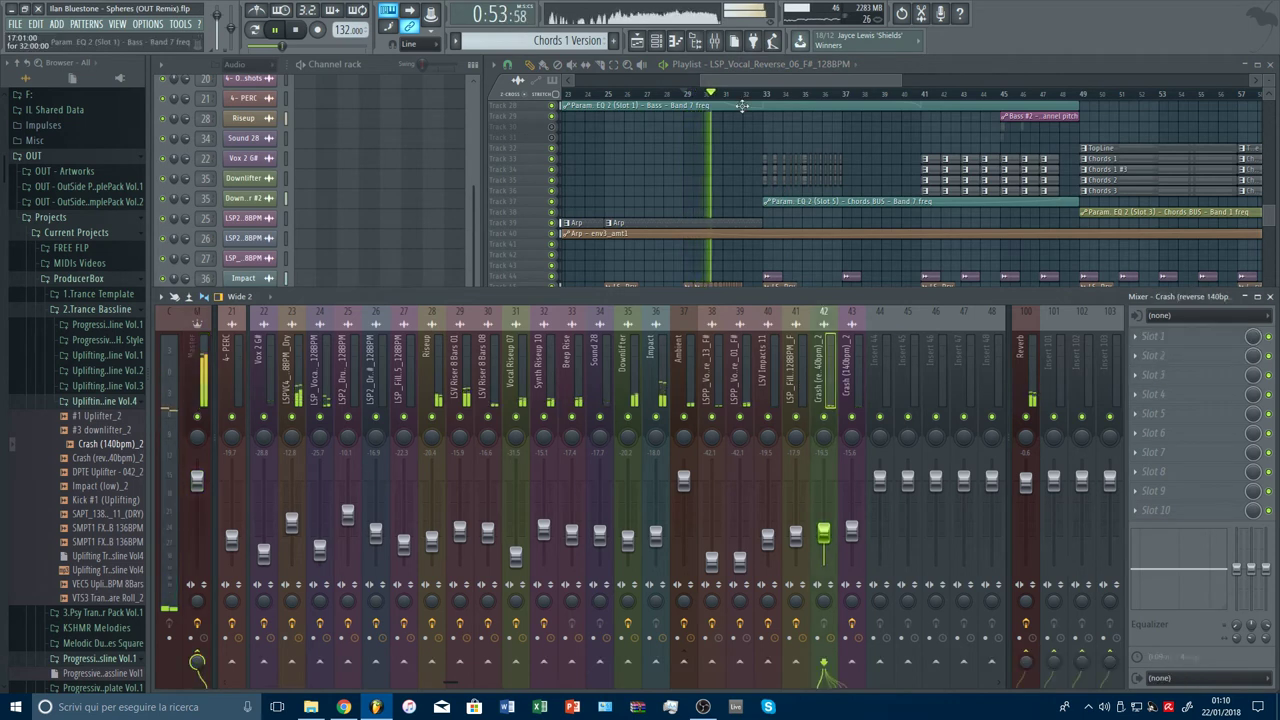
click(752, 94)
click(479, 300)
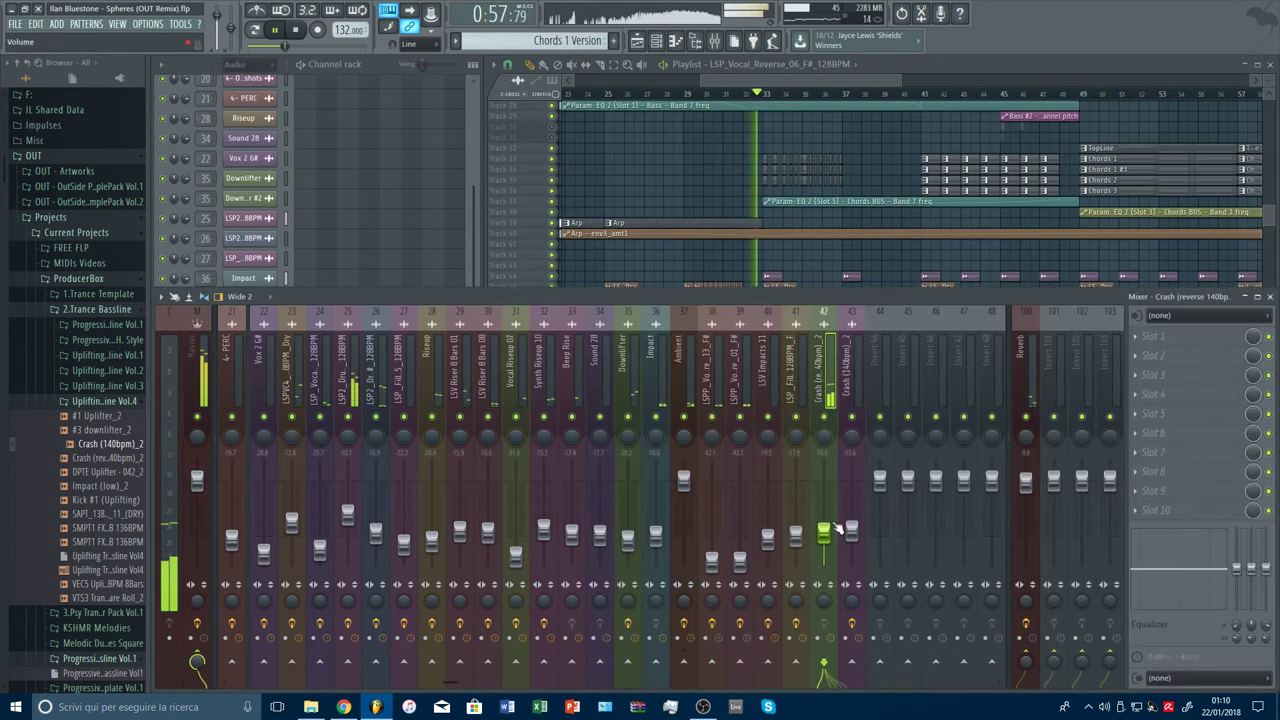
click(829, 417)
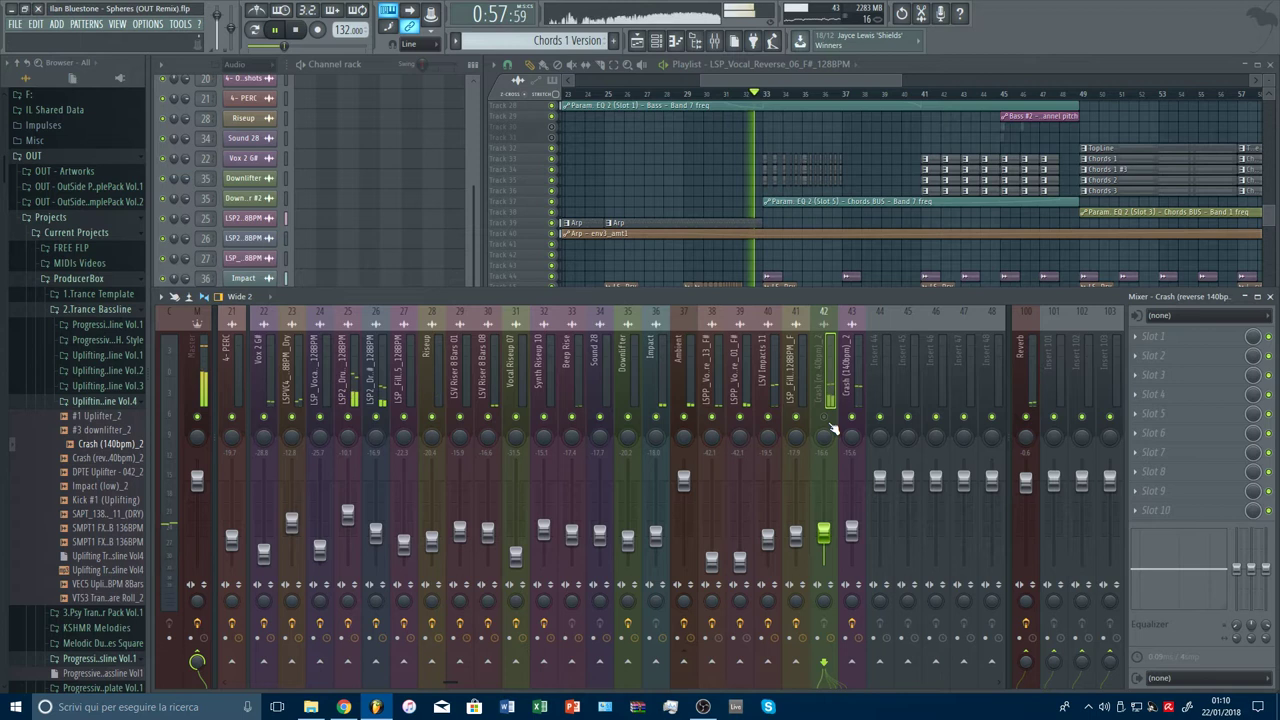
click(830, 424)
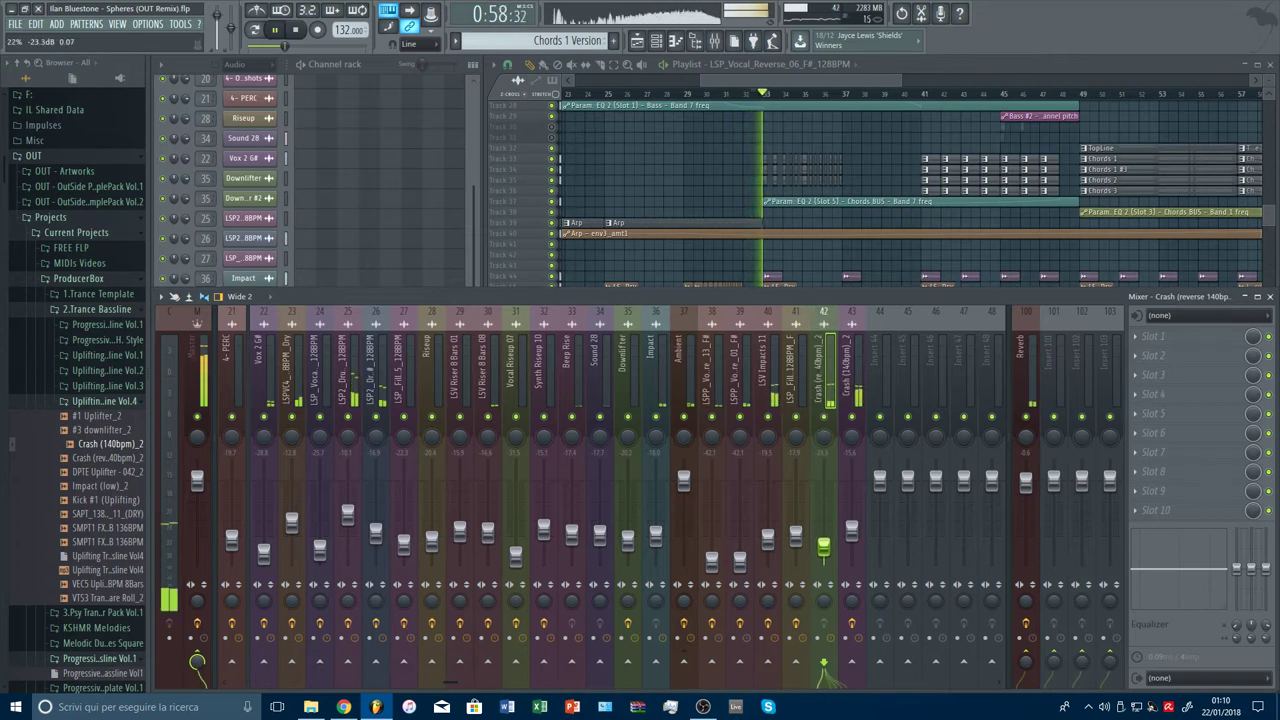
Step: Compare the crash on insert 43 muted and unmuted from bar 33, and lower its fader to about -19.4 dB
click(851, 533)
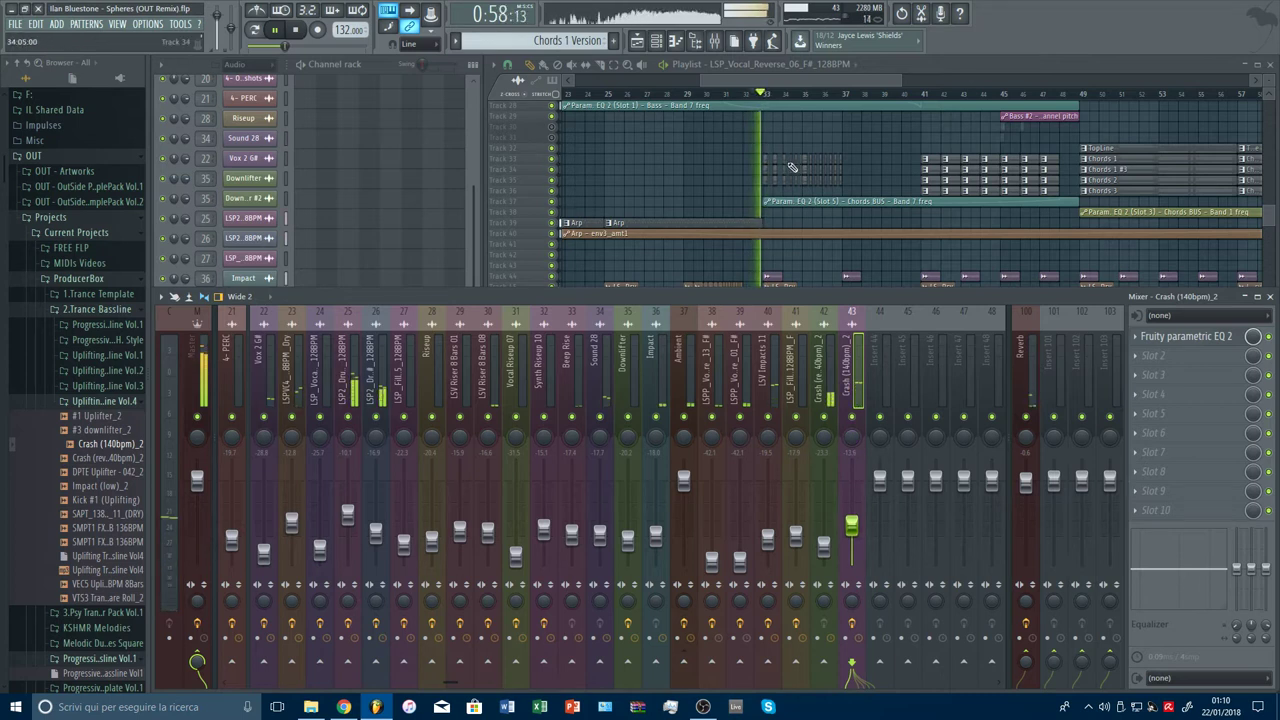
click(764, 94)
key(F9)
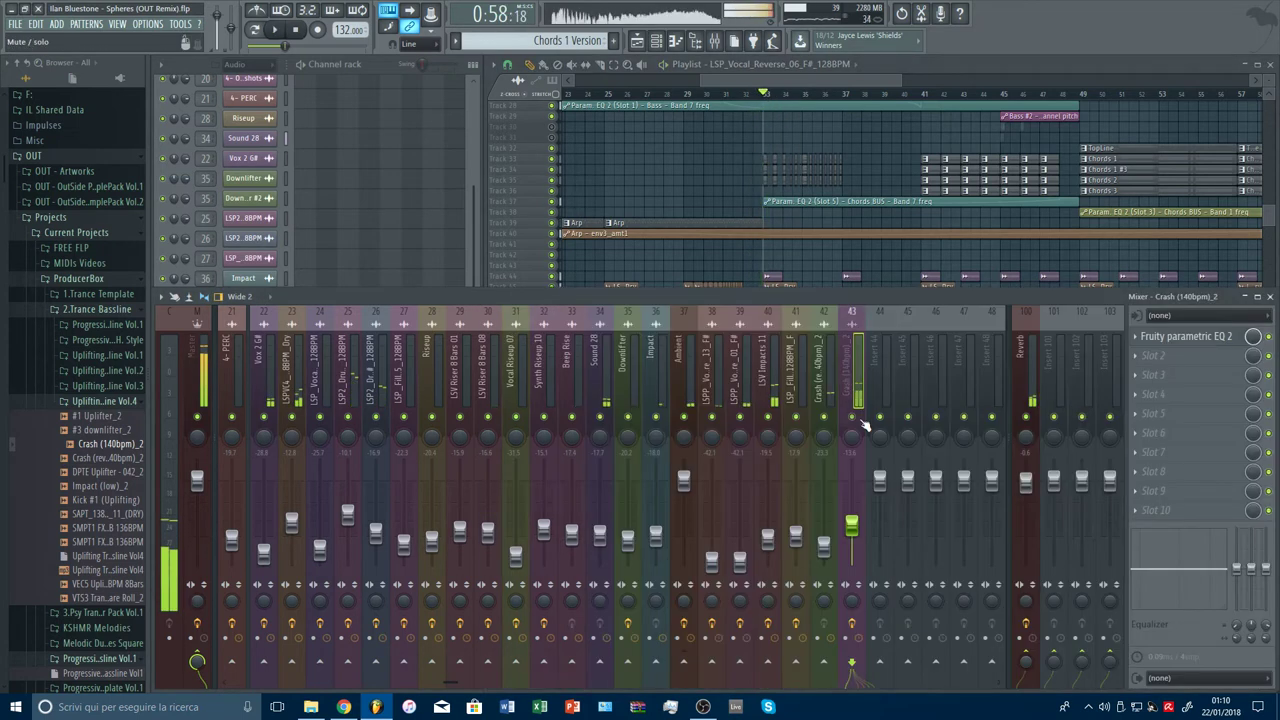
click(851, 416)
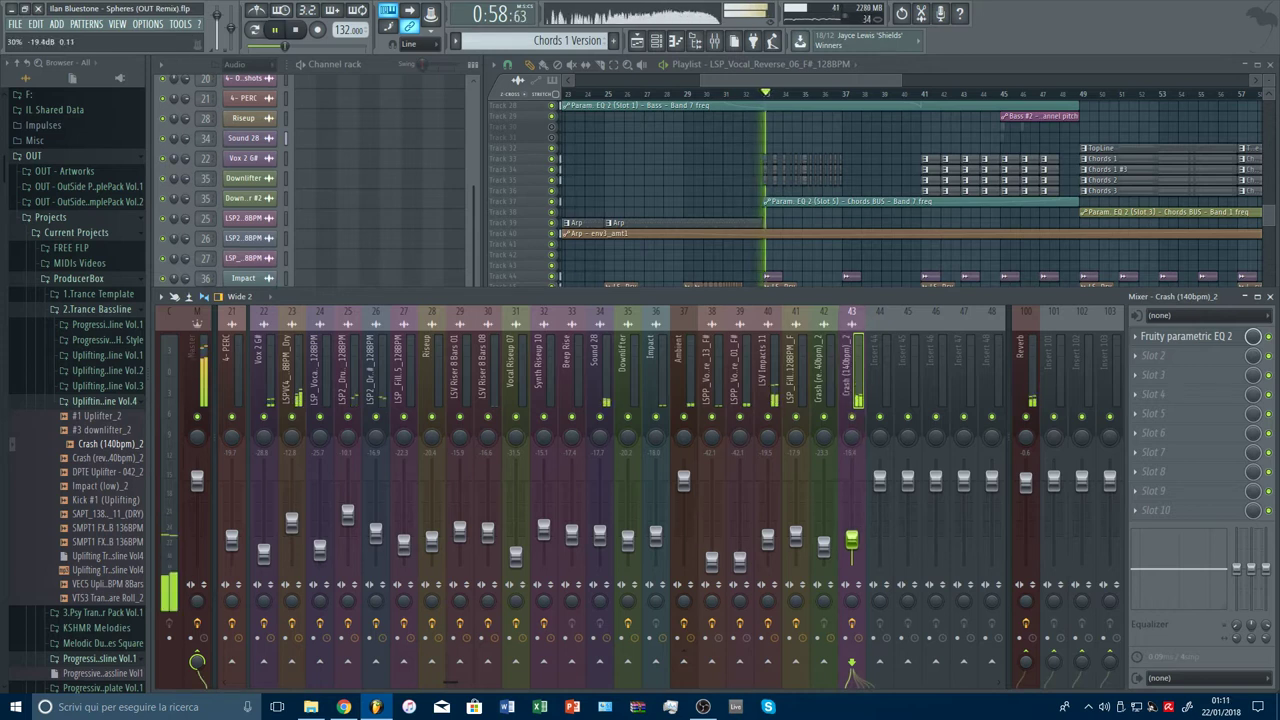
key(F9)
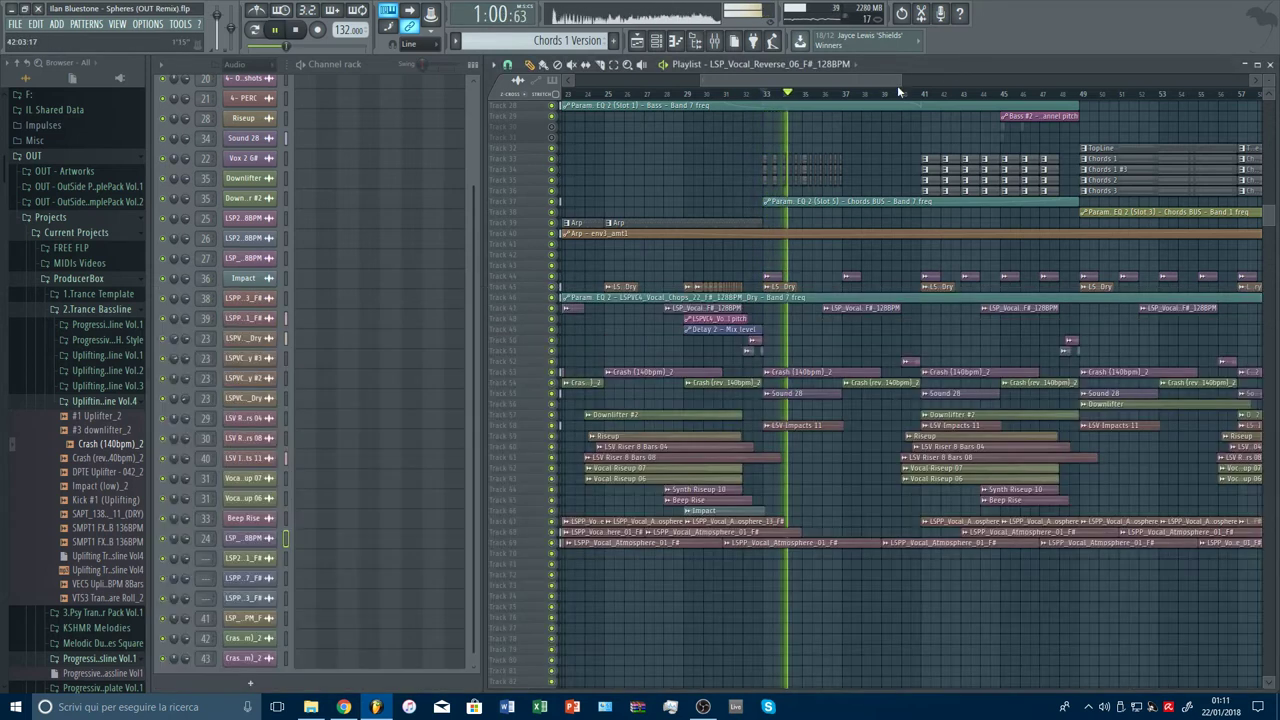
Step: Review all playlist tracks of the arrangement while listening to the transitions from about bars 46 and 79
scroll(870, 195, up, 8)
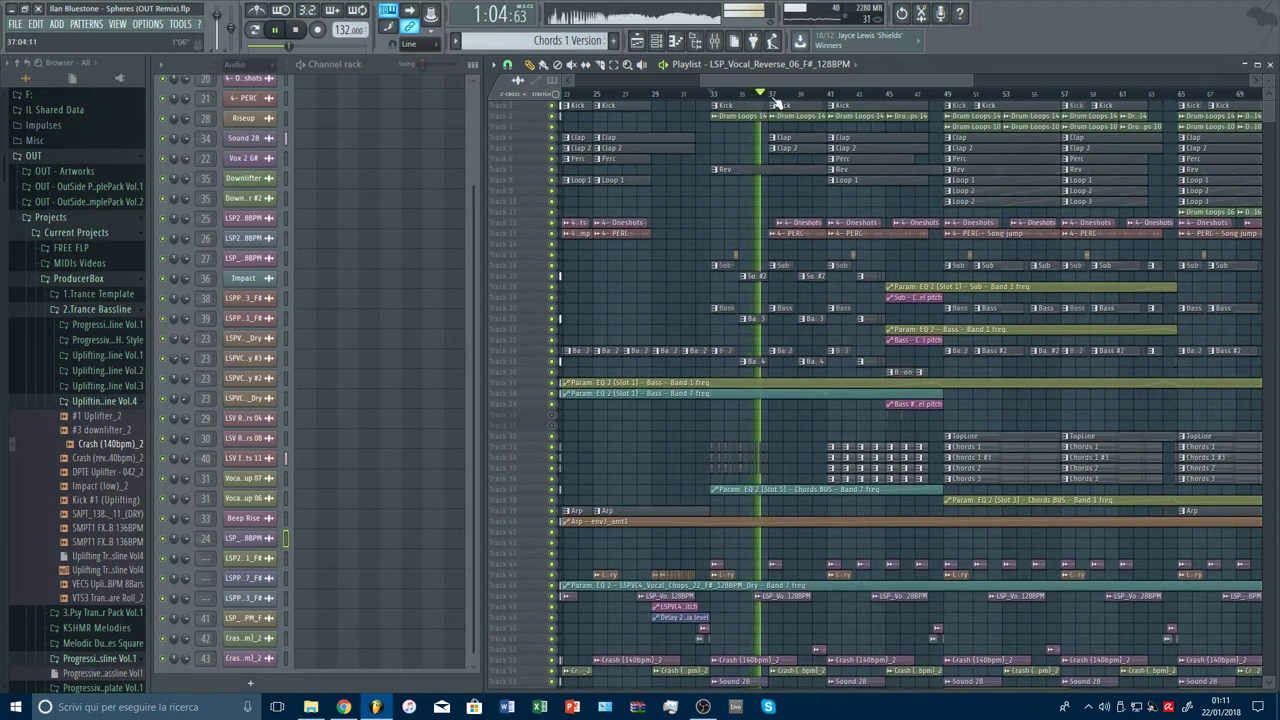
scroll(776, 98, up, 5)
scroll(776, 97, down, 6)
scroll(776, 100, down, 2)
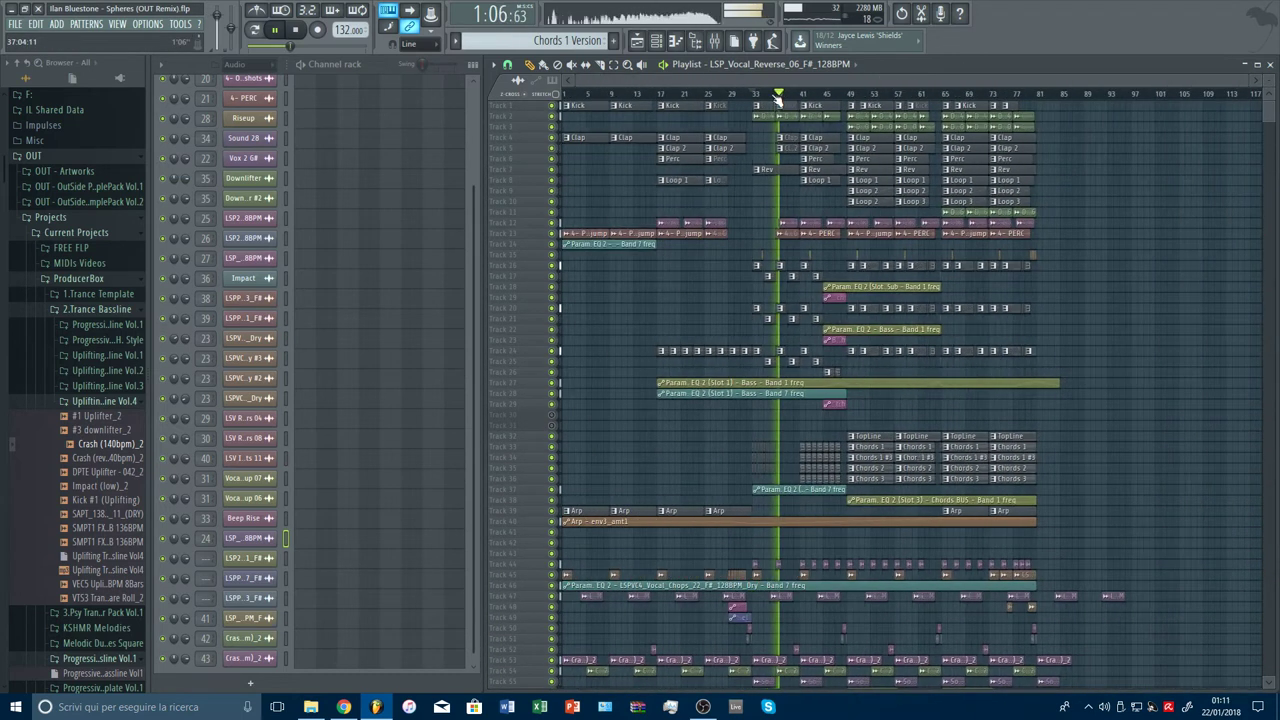
click(828, 97)
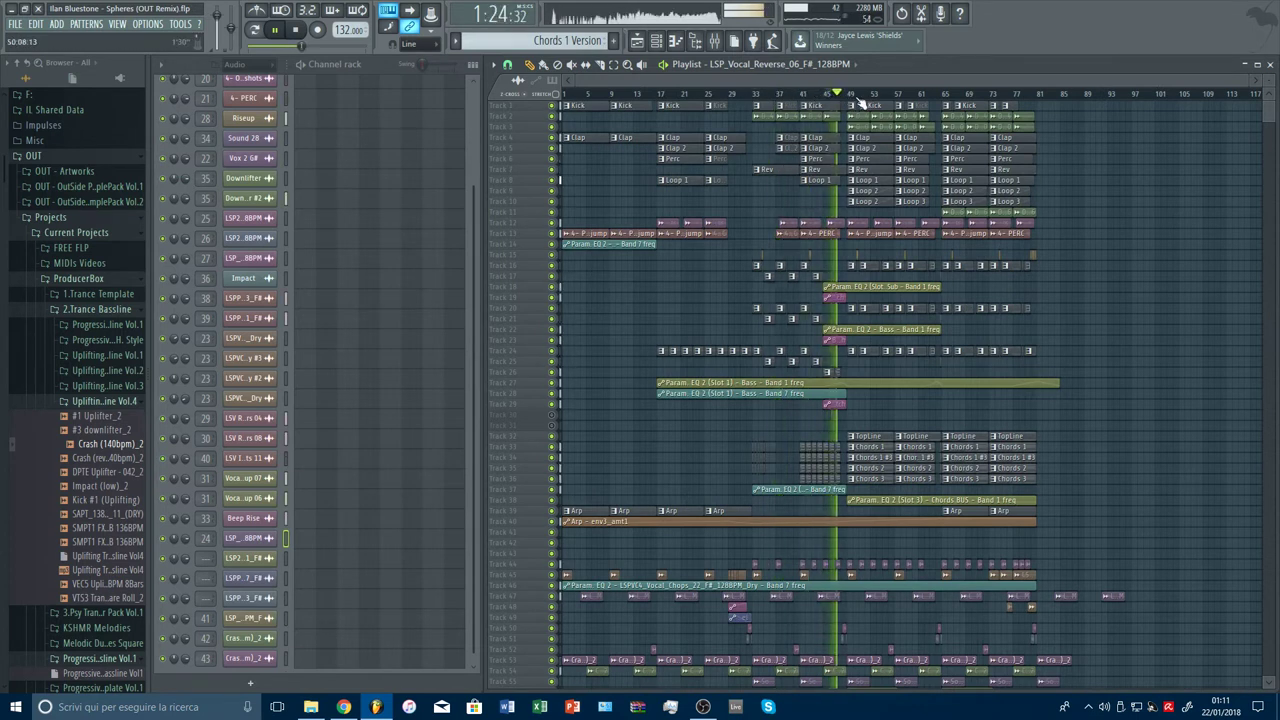
scroll(986, 301, down, 10)
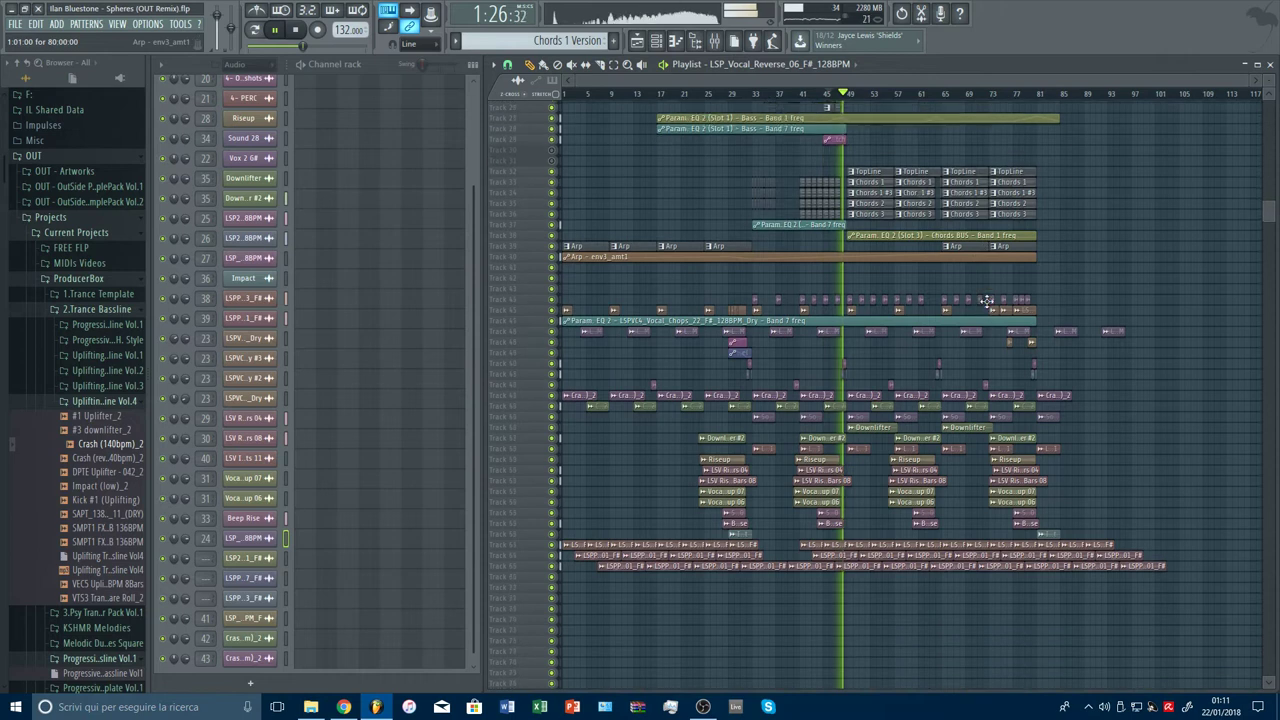
scroll(986, 301, down, 2)
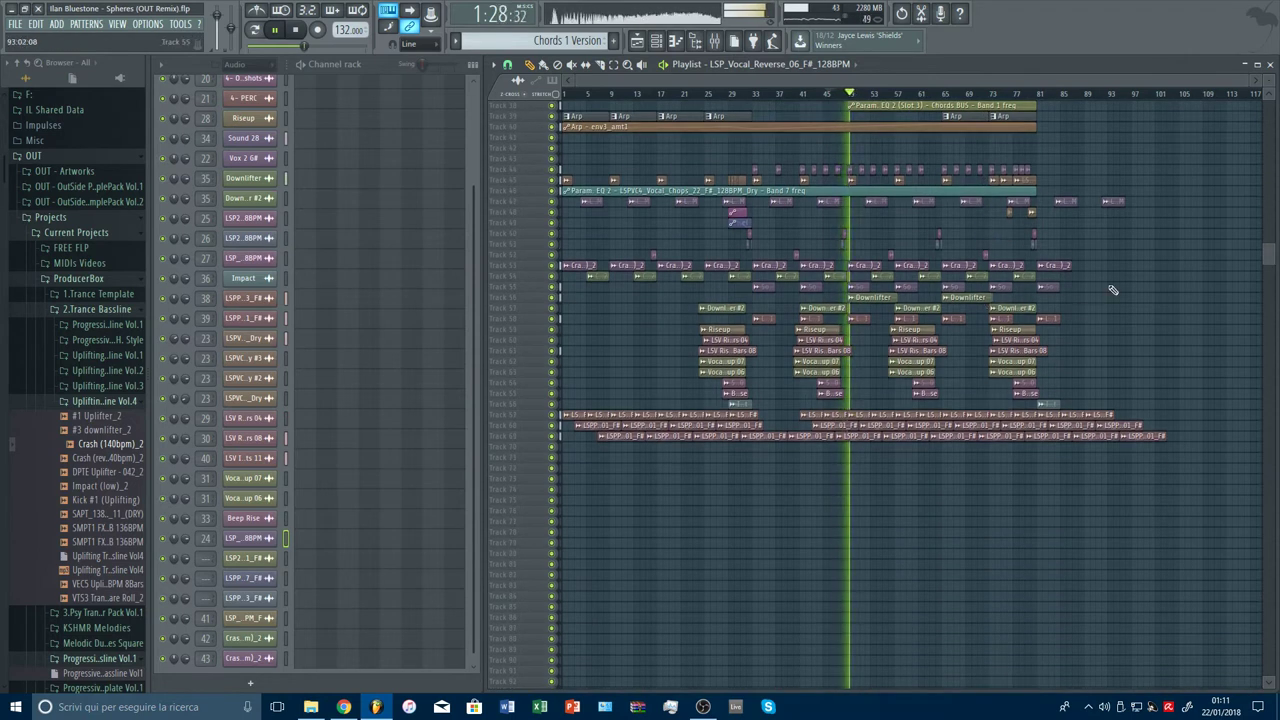
scroll(1113, 290, up, 3)
scroll(1112, 290, up, 5)
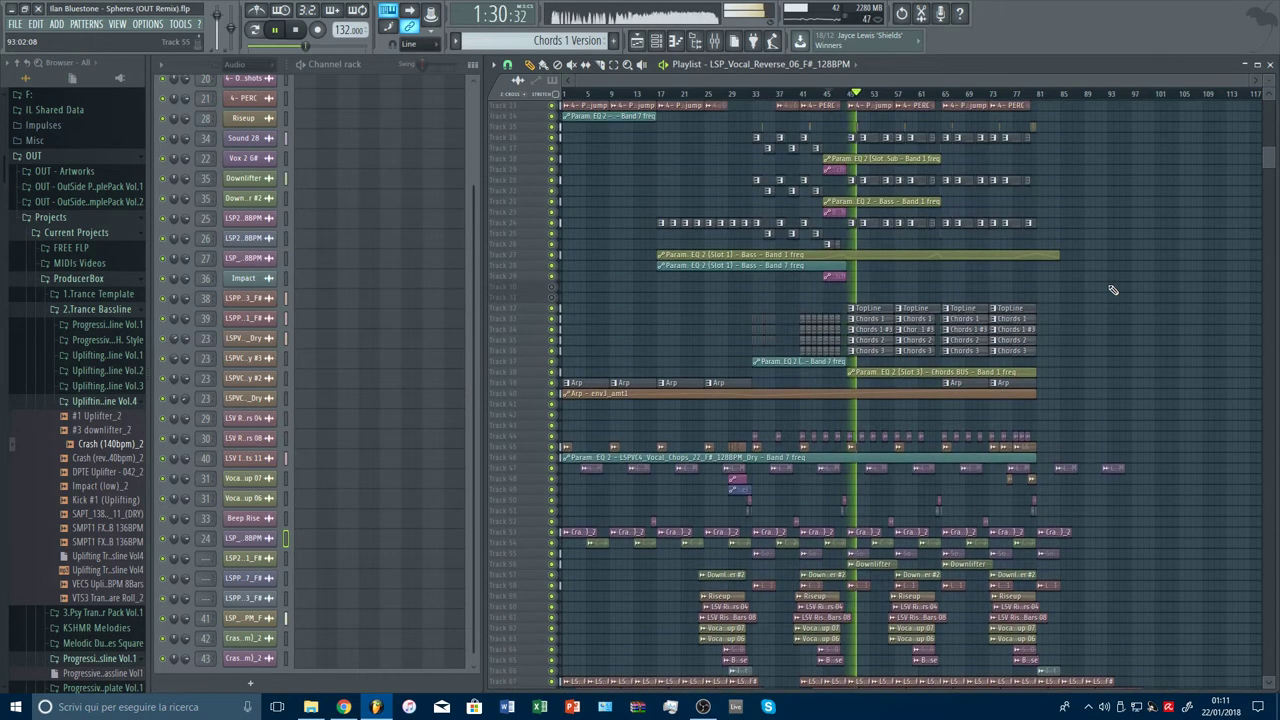
click(1026, 94)
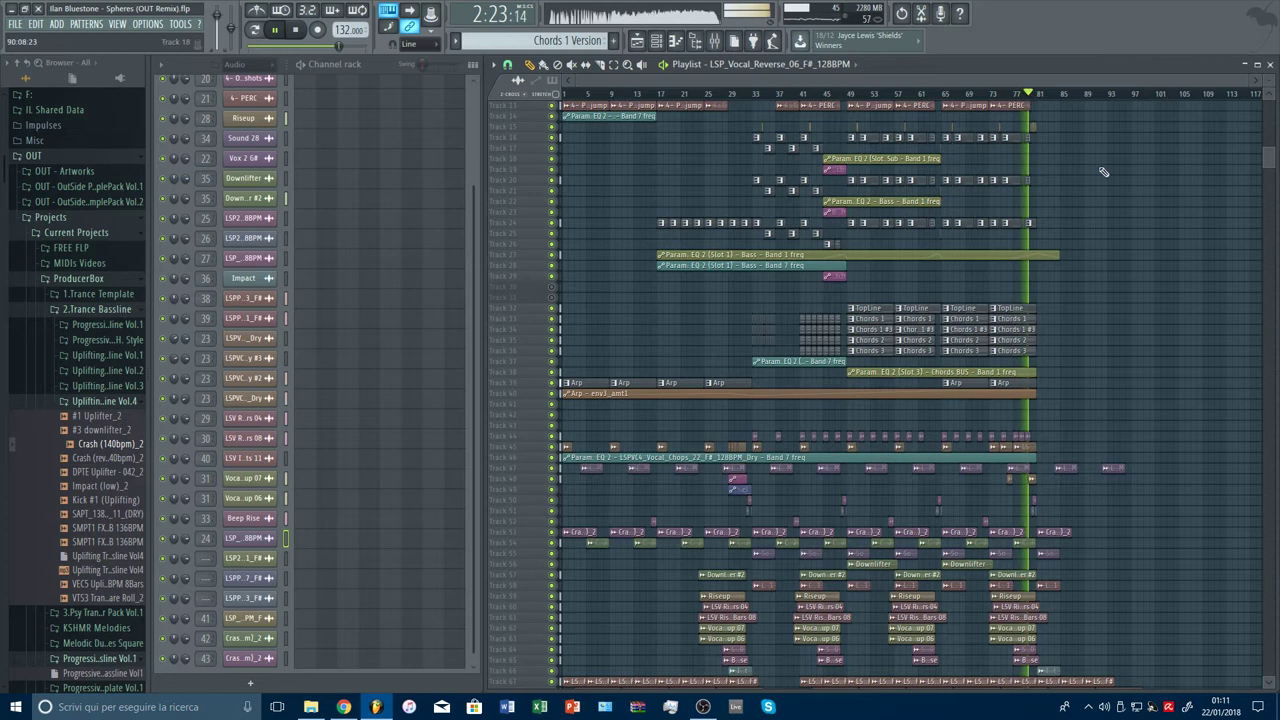
scroll(1103, 172, up, 4)
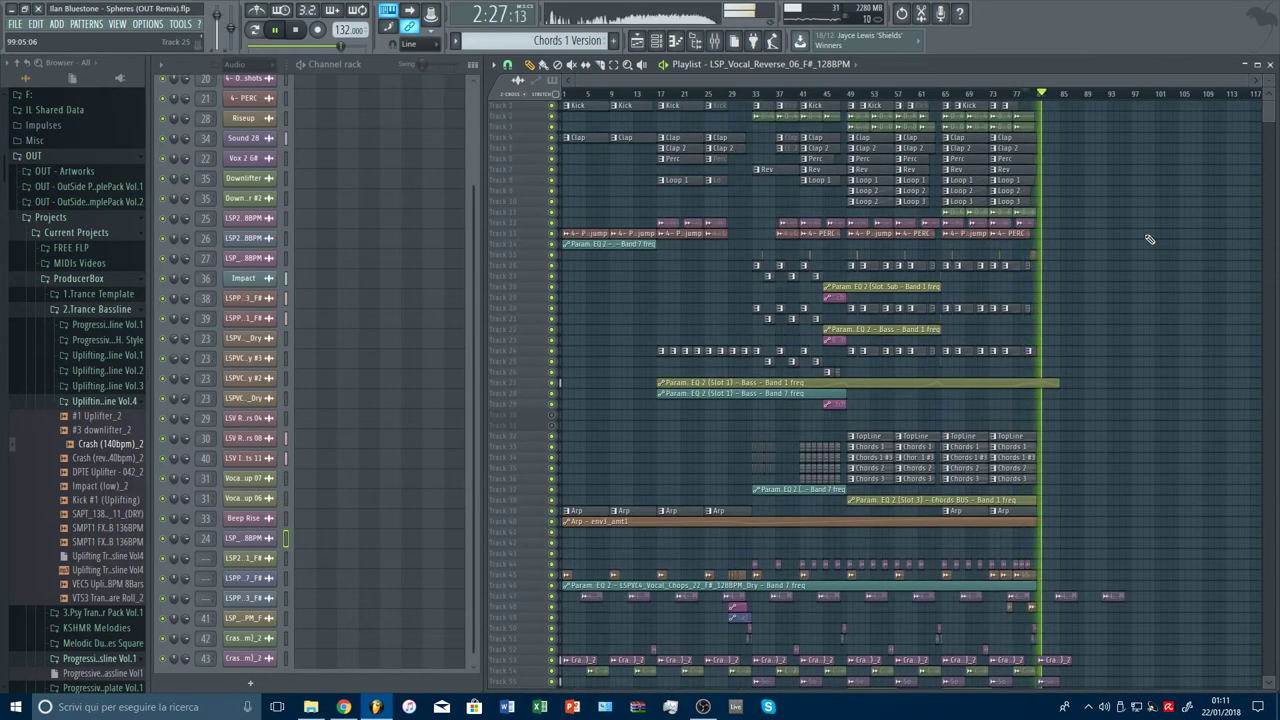
scroll(1150, 240, down, 8)
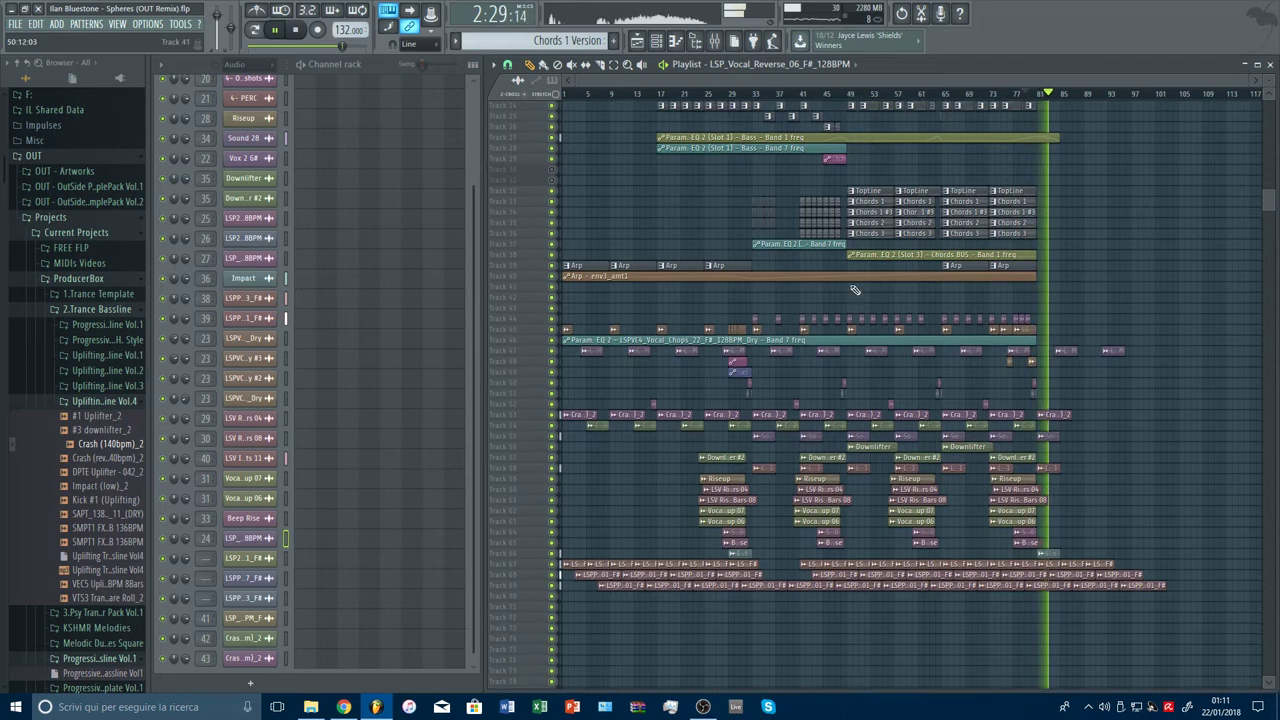
Step: Insert two empty playlist tracks at Track 44, above the vocal clips
right_click(521, 316)
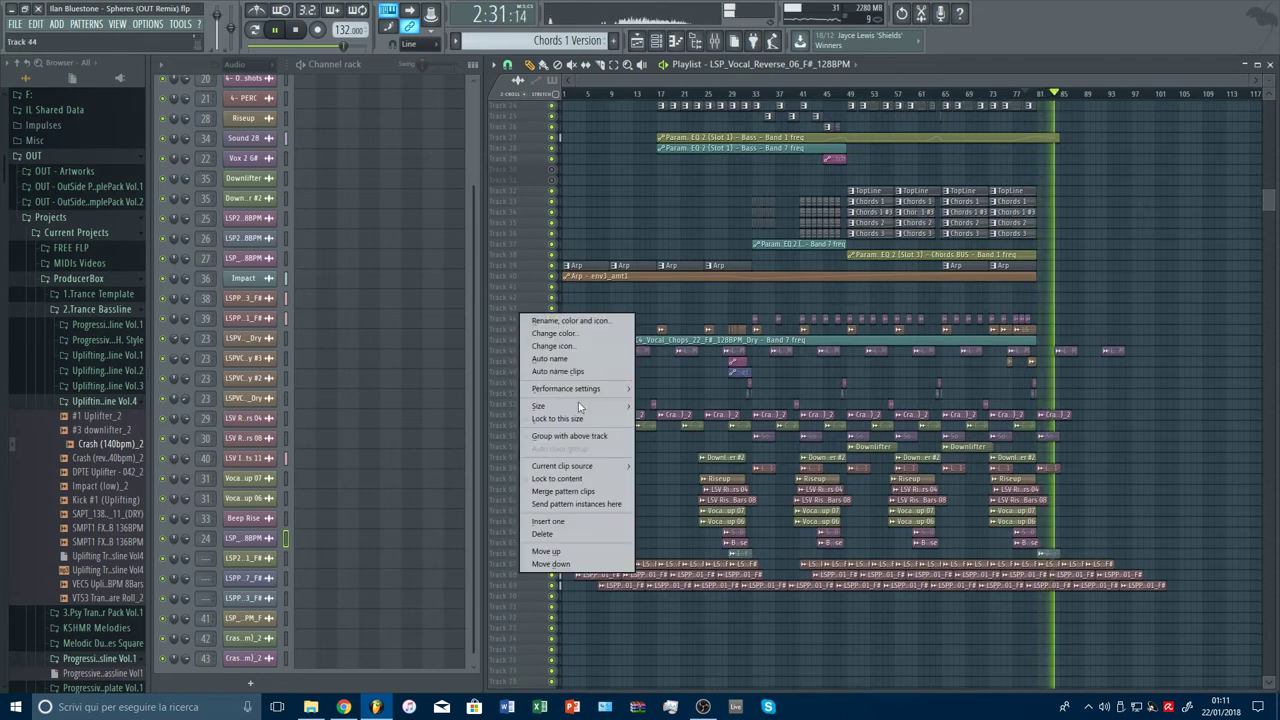
click(577, 524)
right_click(526, 316)
click(558, 520)
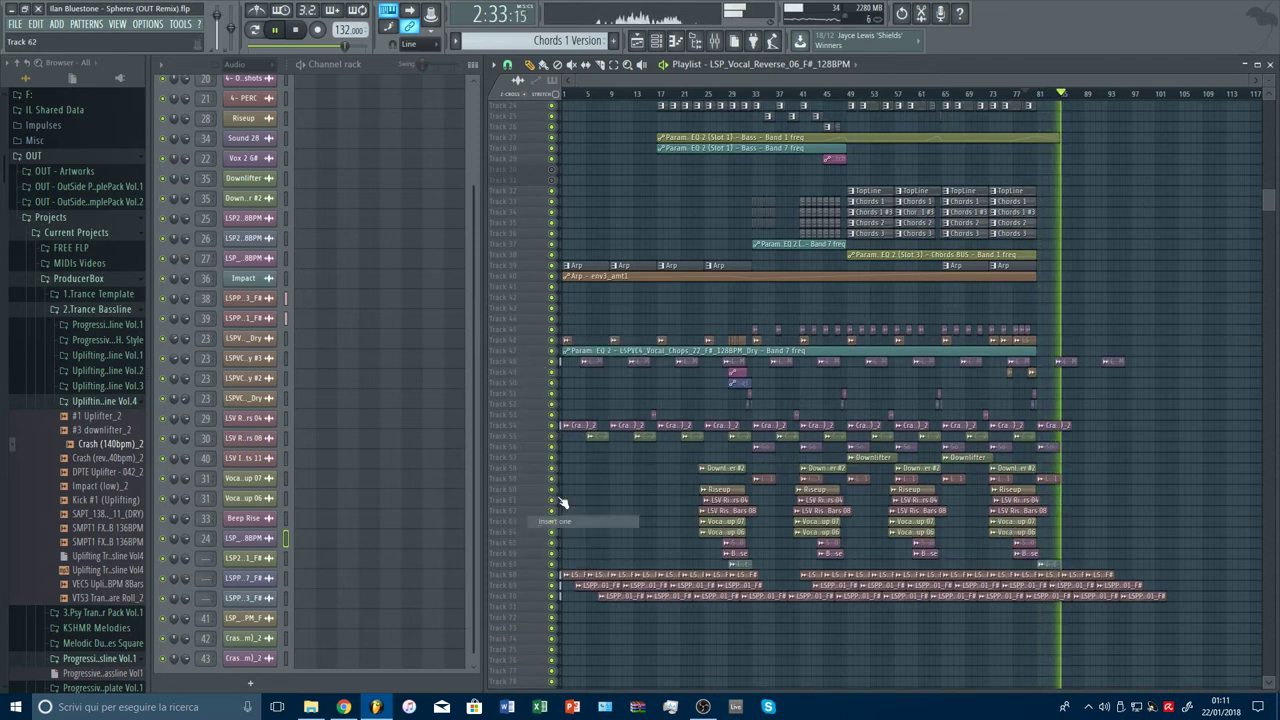
Step: Insert three more empty playlist tracks above the vocal clips, around Tracks 45 to 47
right_click(514, 327)
click(536, 544)
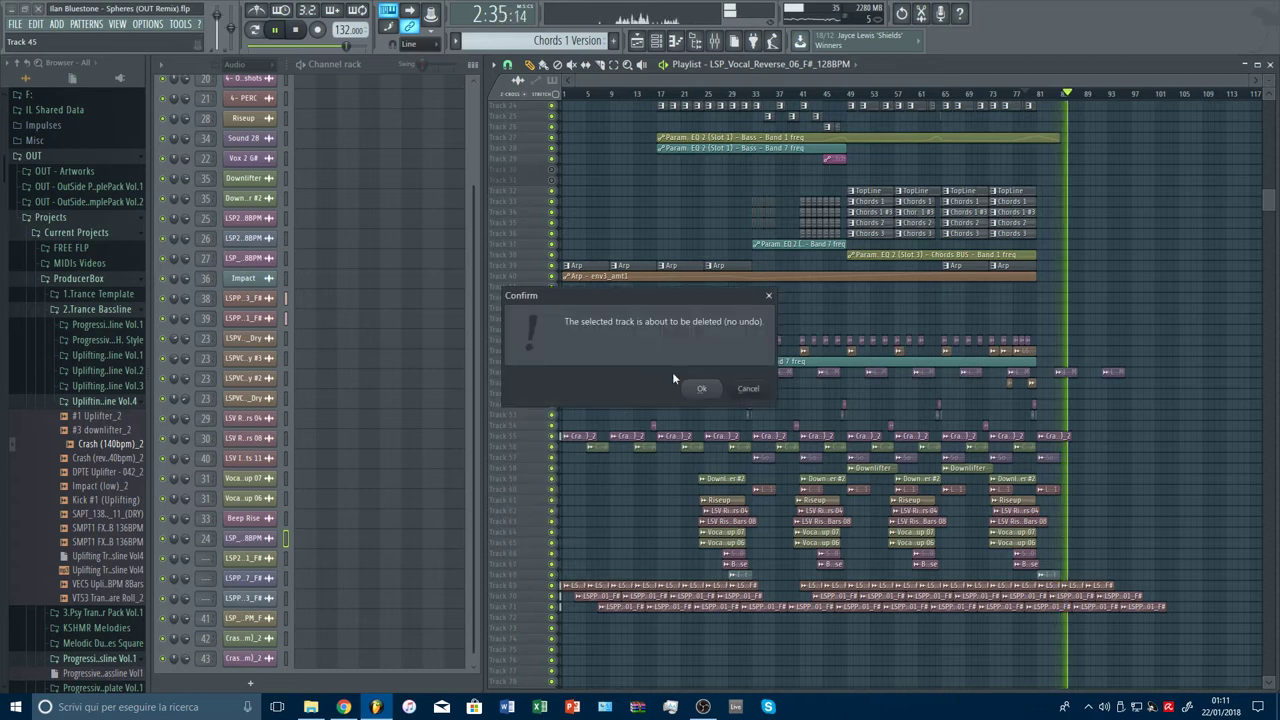
click(750, 389)
right_click(520, 327)
click(560, 521)
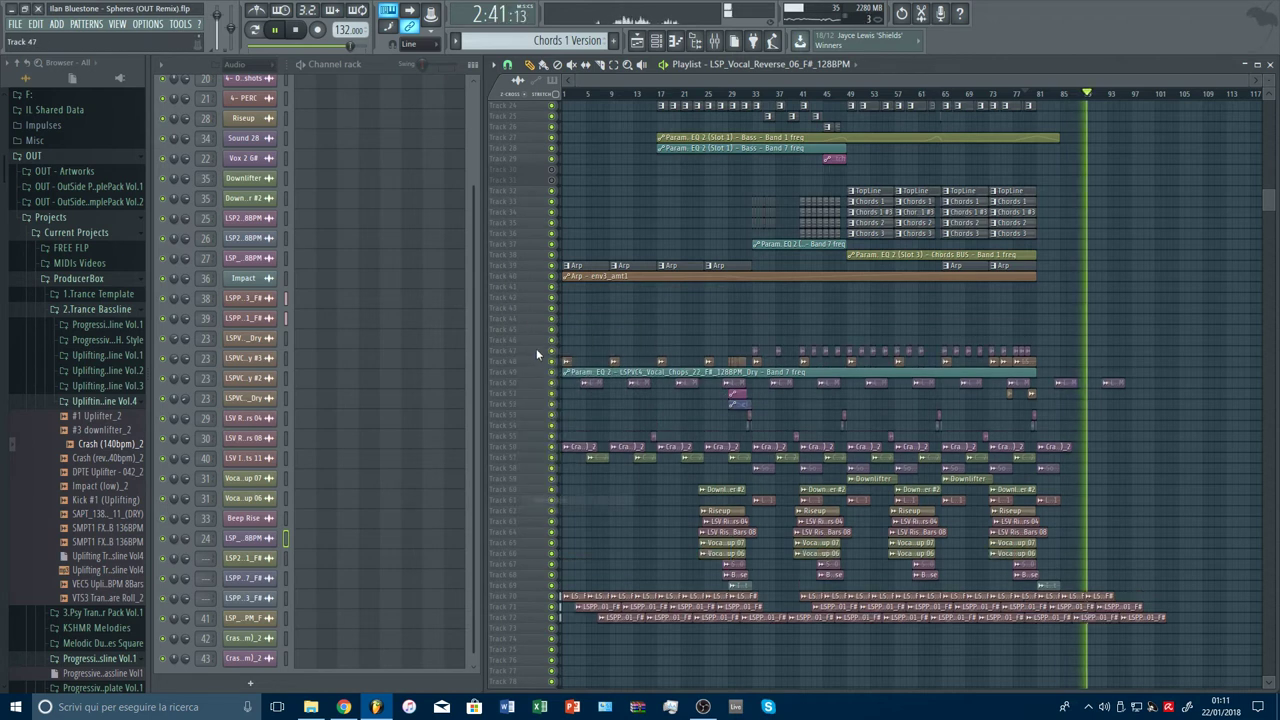
right_click(536, 348)
click(560, 521)
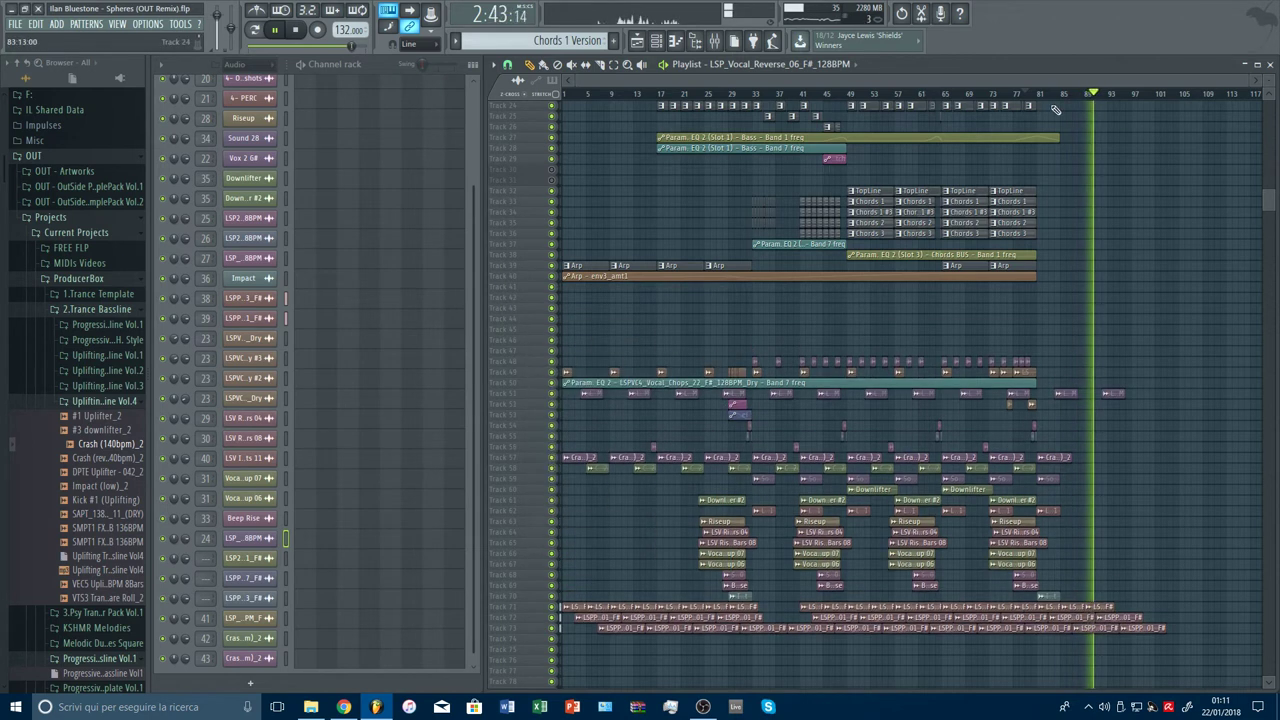
Step: Enlarge the playlist tracks and insert one empty track above the Band 7 freq automation on Track 37 and one above the Chords 3 track
click(1021, 93)
drag(1048, 82, 1119, 83)
scroll(1141, 96, up, 2)
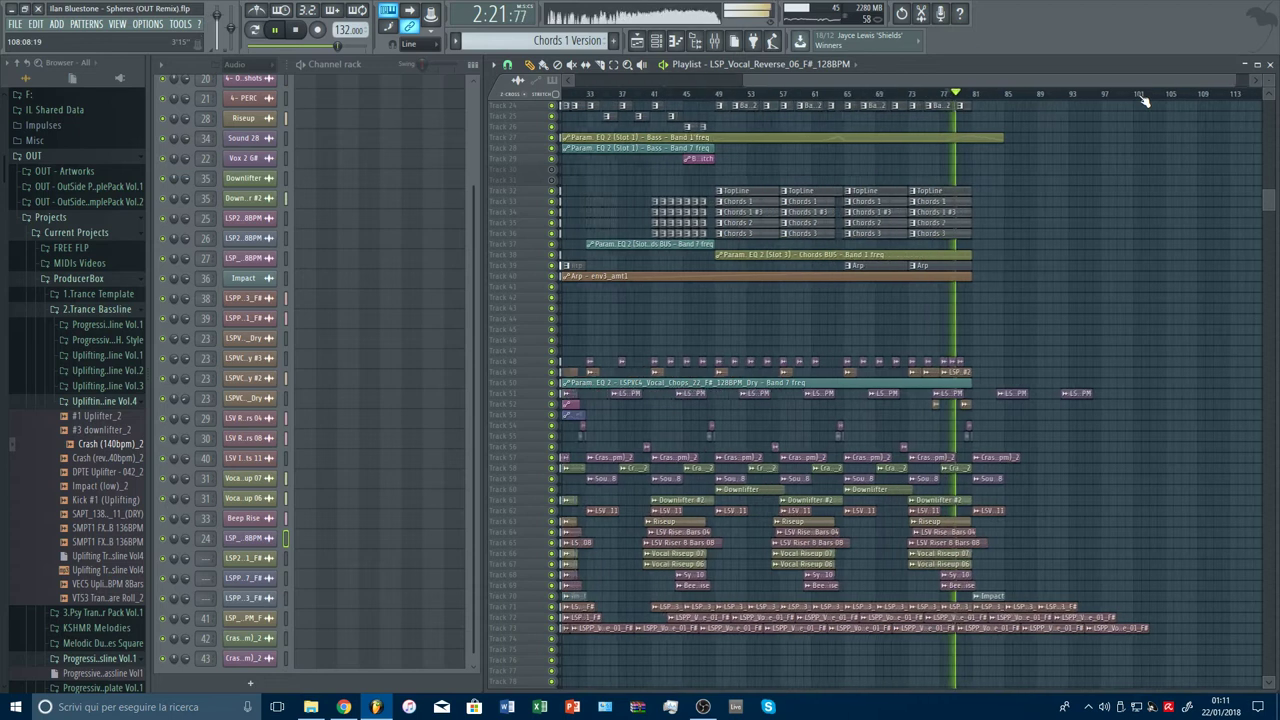
drag(975, 83, 1079, 83)
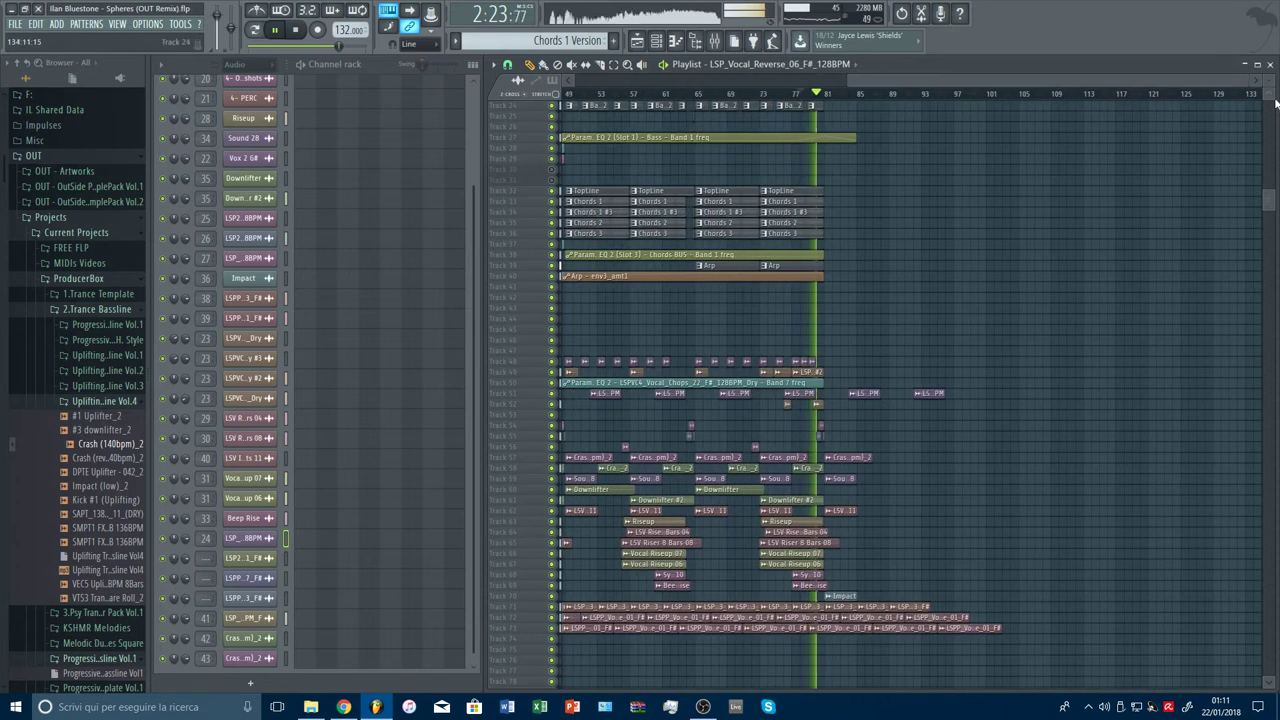
drag(1269, 91, 1269, 78)
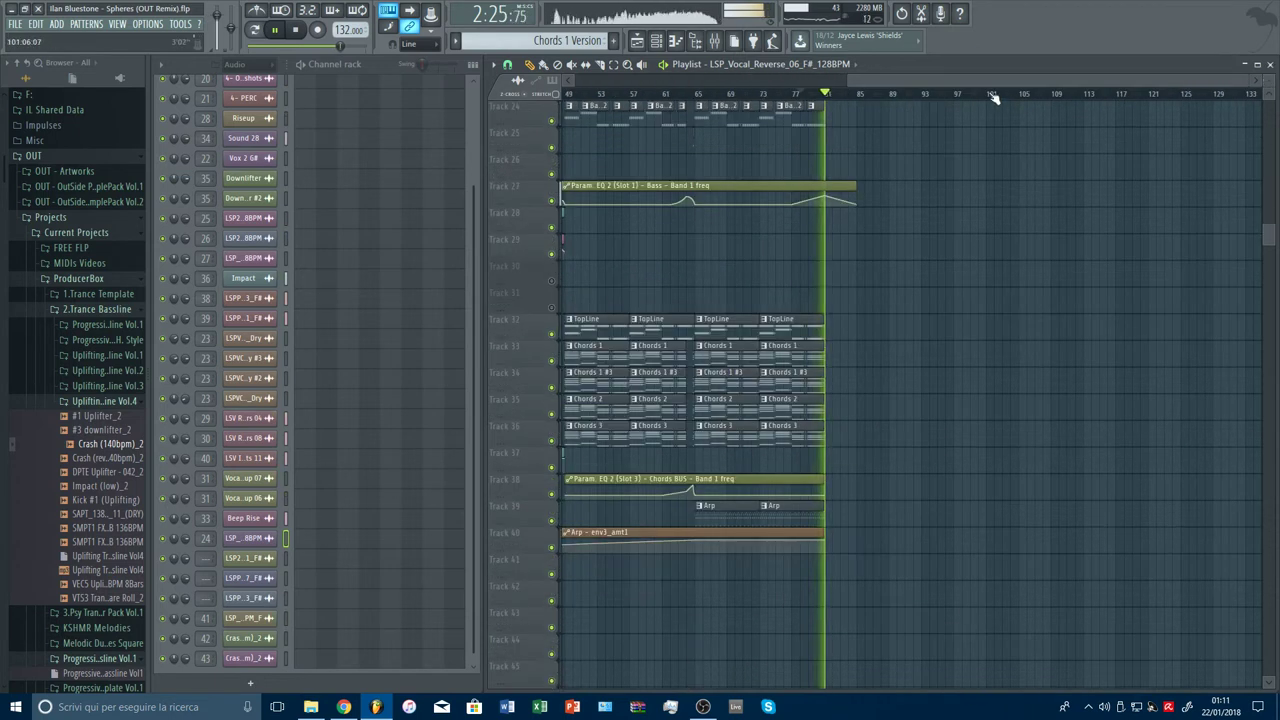
scroll(993, 95, down, 2)
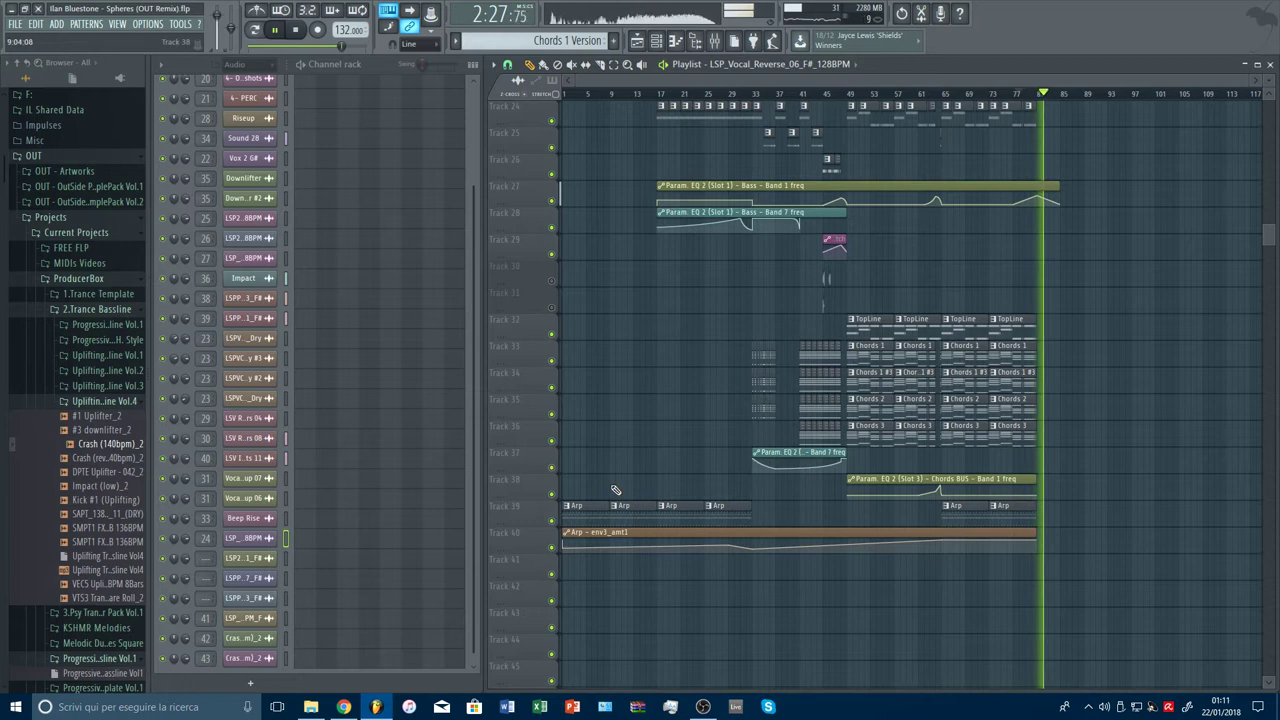
right_click(524, 464)
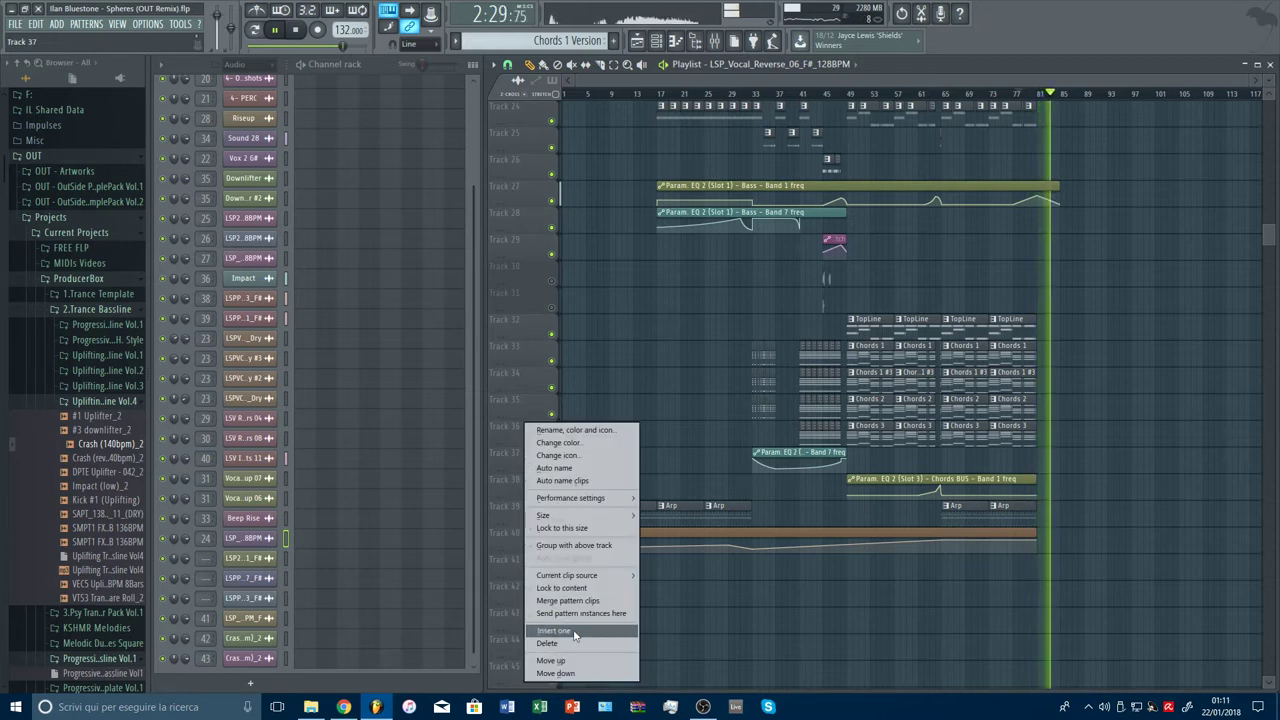
click(575, 633)
right_click(524, 440)
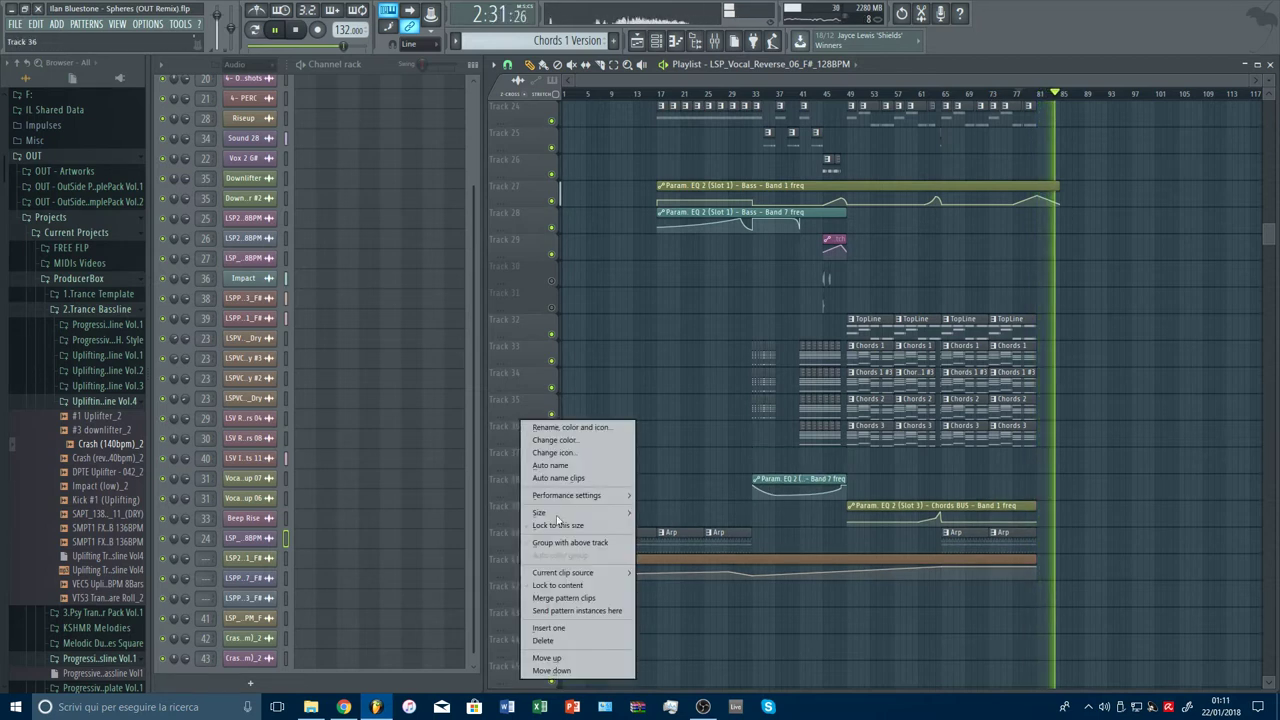
click(575, 633)
Step: Insert one empty playlist track above each of the Chords 2, Chords 1 #3 and Chords 1 tracks
right_click(524, 406)
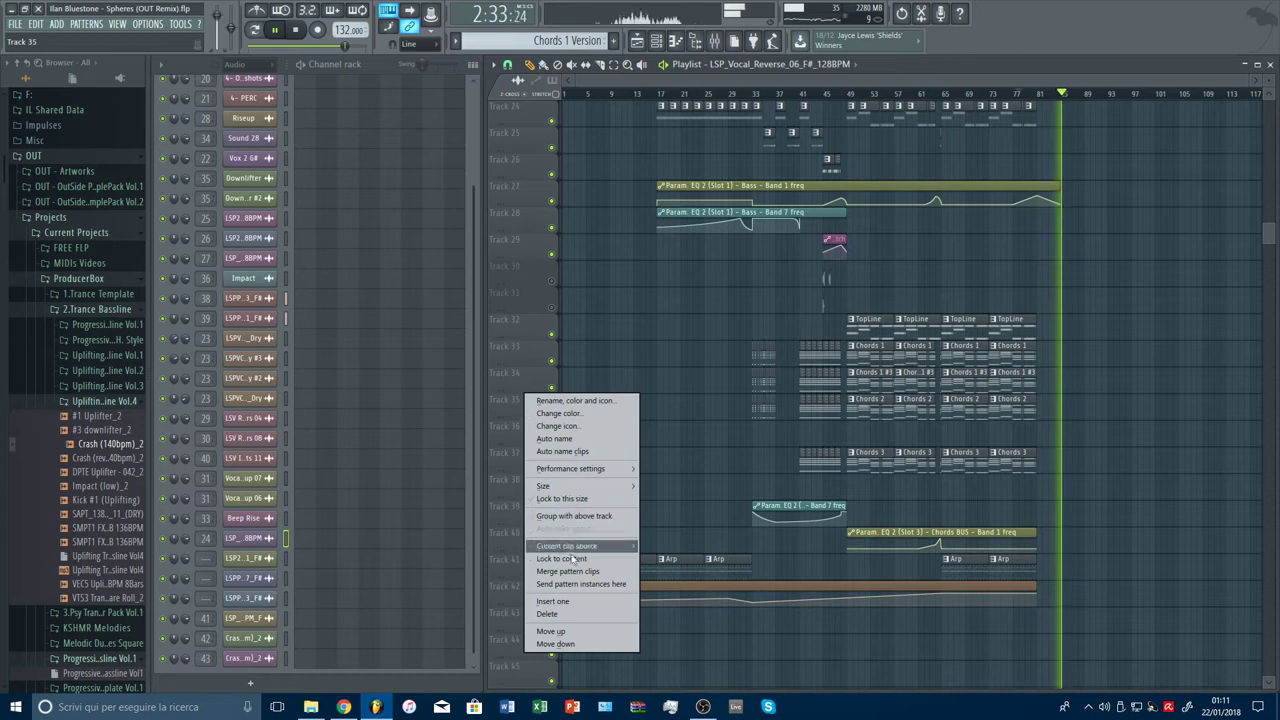
click(566, 603)
right_click(524, 377)
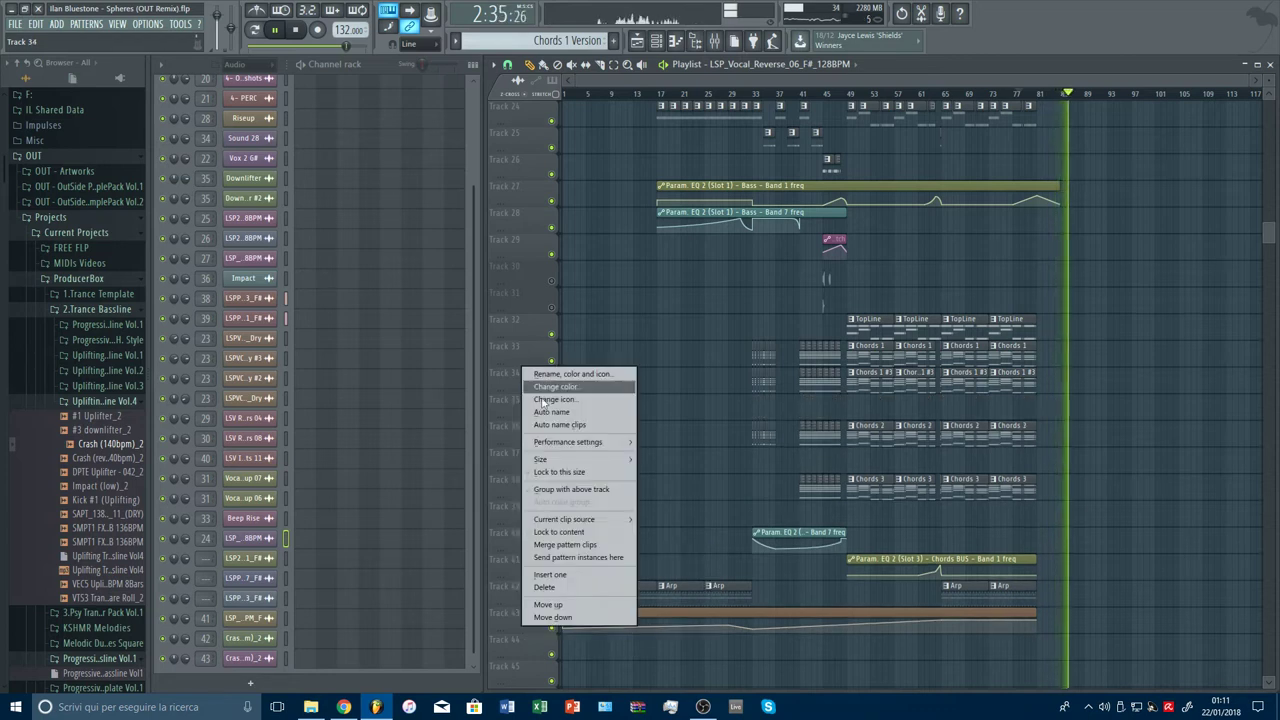
click(570, 572)
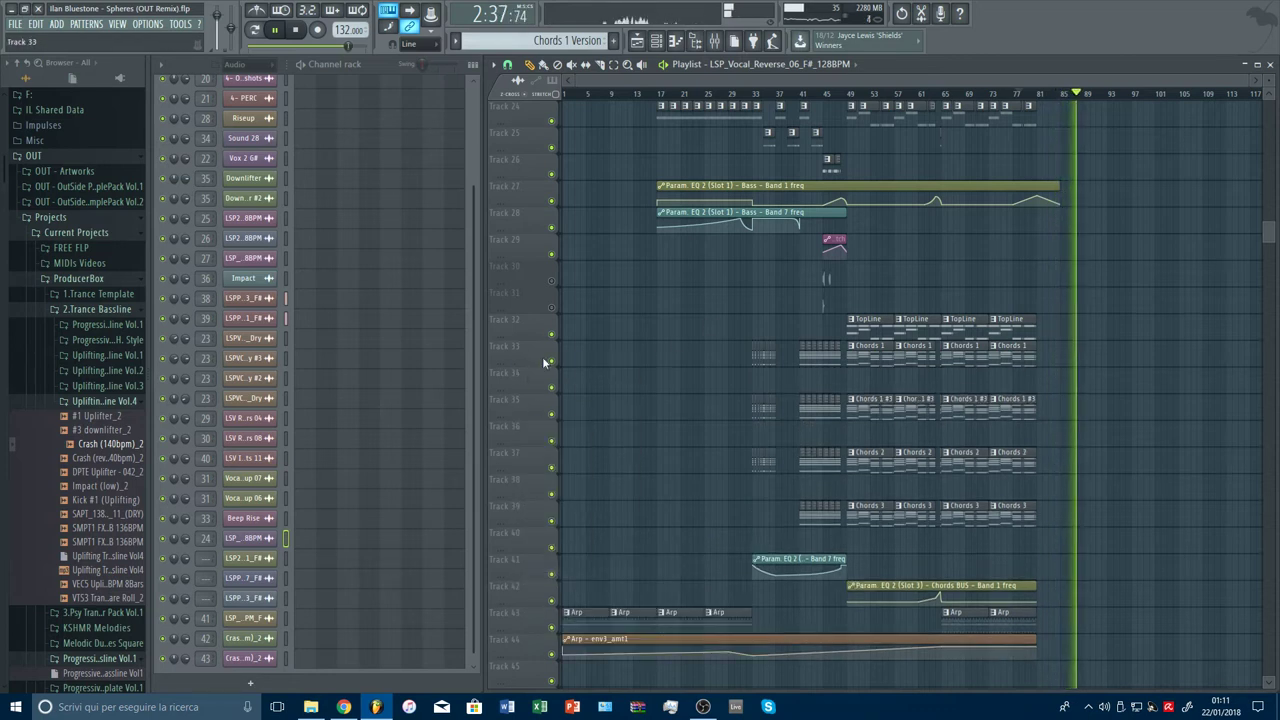
right_click(510, 356)
click(538, 547)
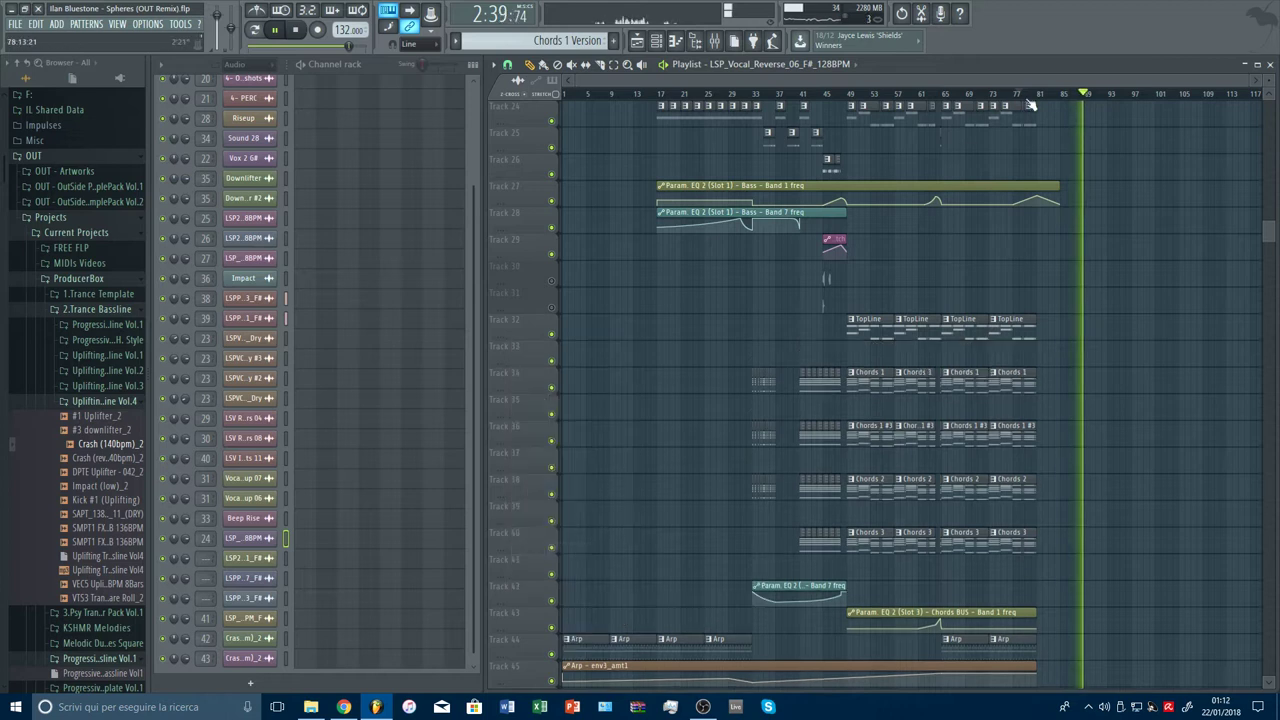
Step: Continue the vocal reverse clips on Track 56 with two more copies at eight-bar spacing, up to bar 107
scroll(1031, 180, down, 10)
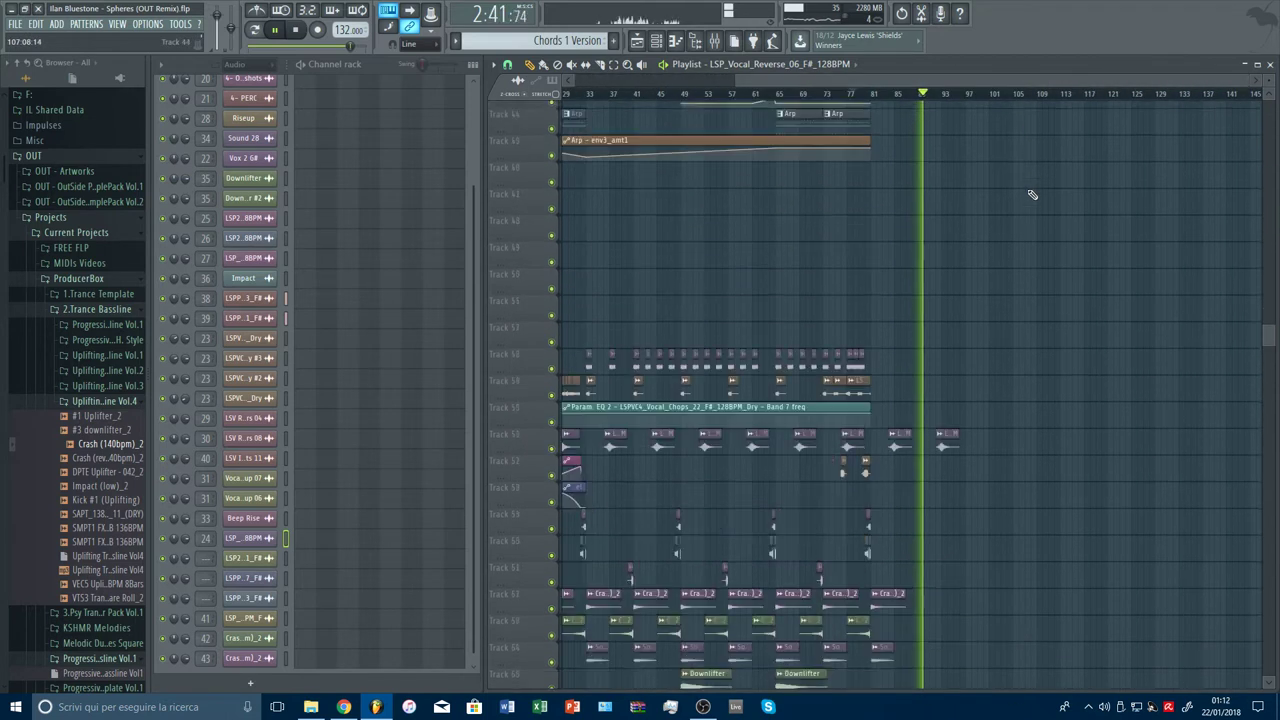
scroll(1020, 200, up, 3)
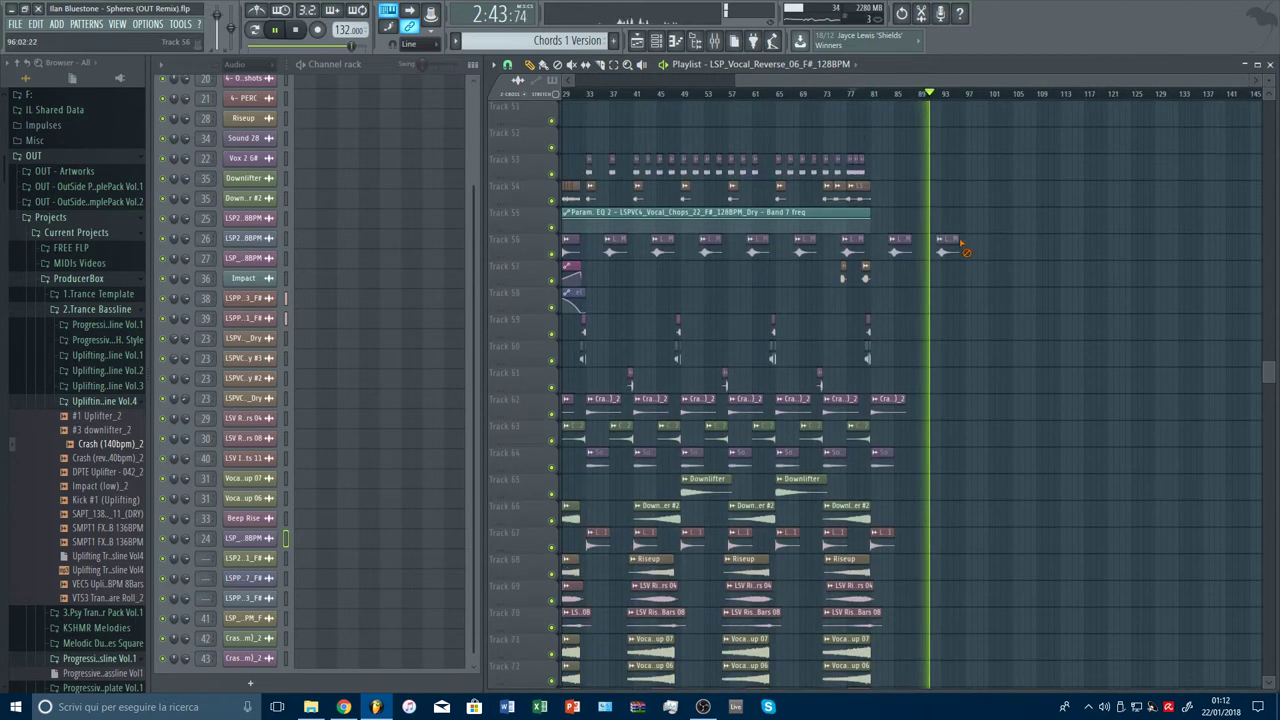
drag(902, 252, 993, 252)
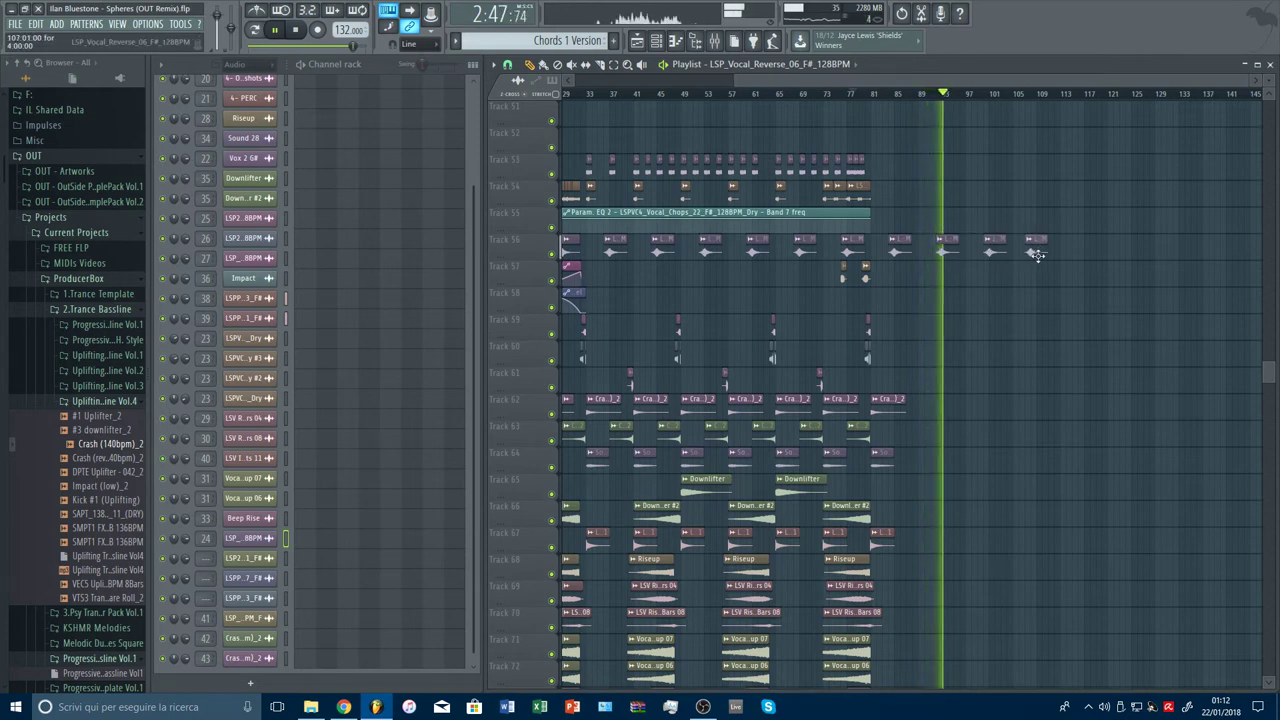
click(1041, 252)
Step: Duplicate the LSPP_Vocal_Atmosphere_13_F# clips from bar 41 onwards on Track 76 and place the copies directly after the last clip
scroll(1108, 288, down, 12)
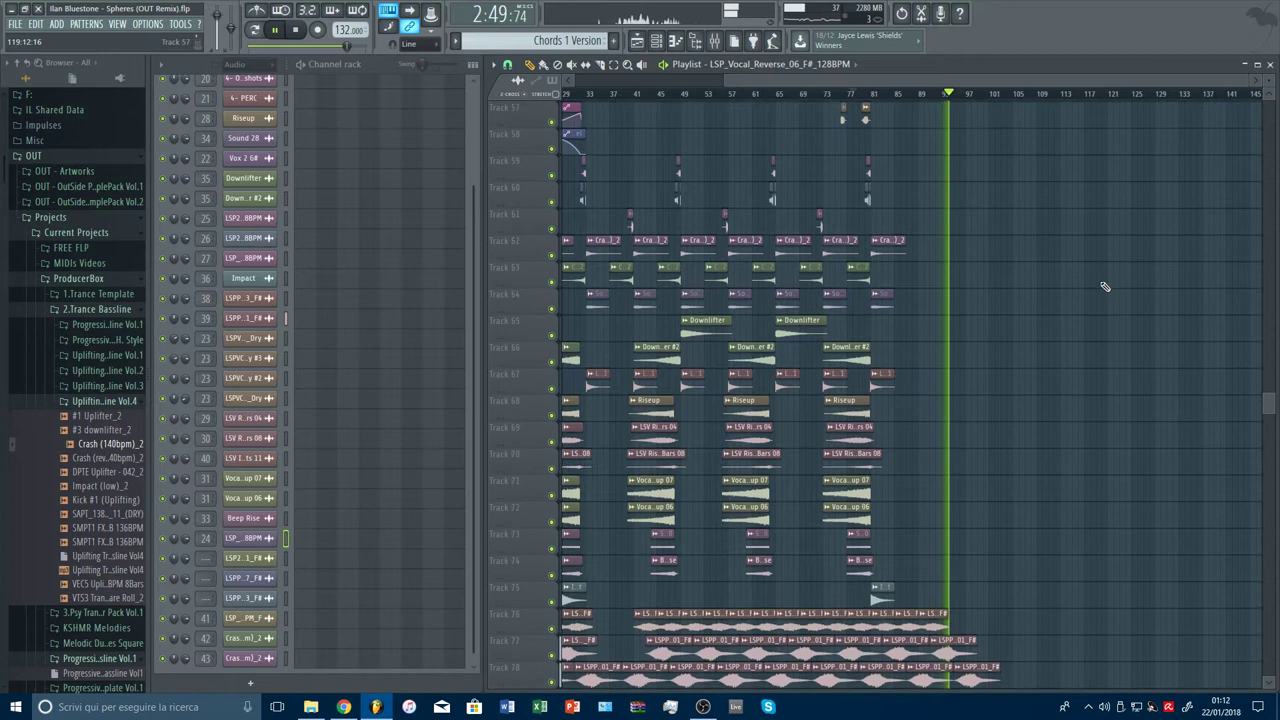
scroll(1115, 296, down, 2)
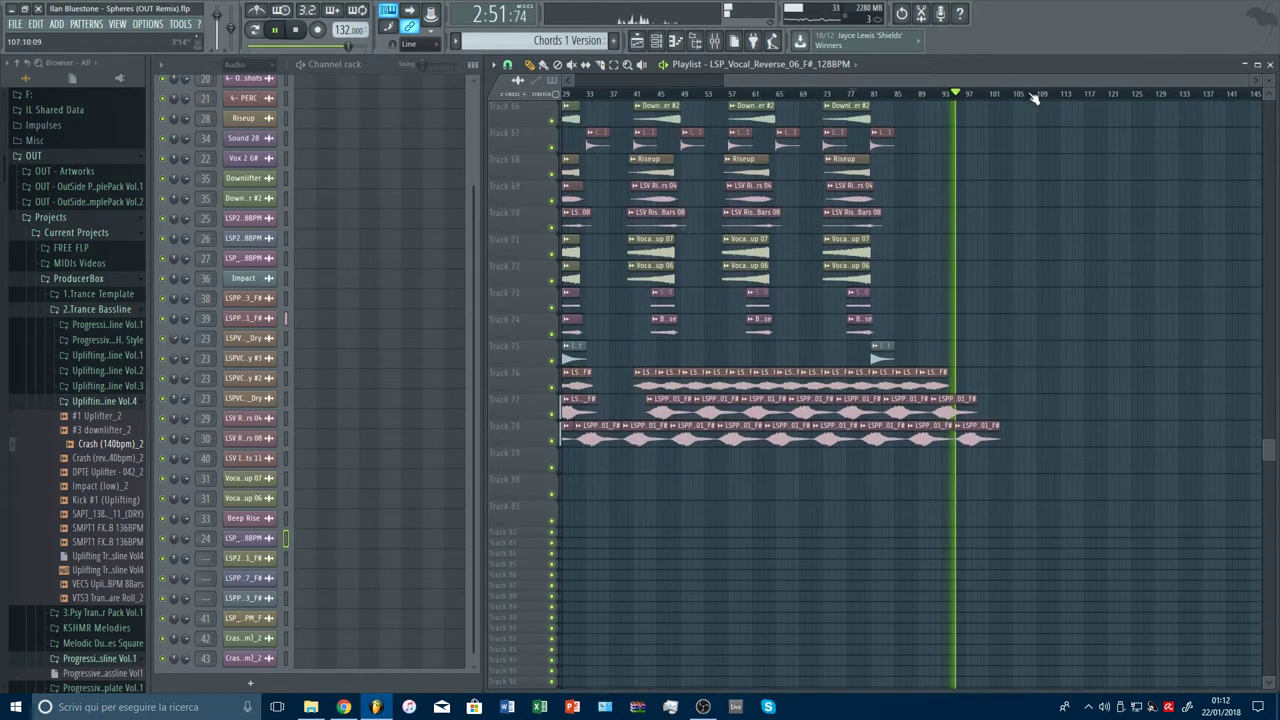
scroll(1035, 105, up, 3)
key(space)
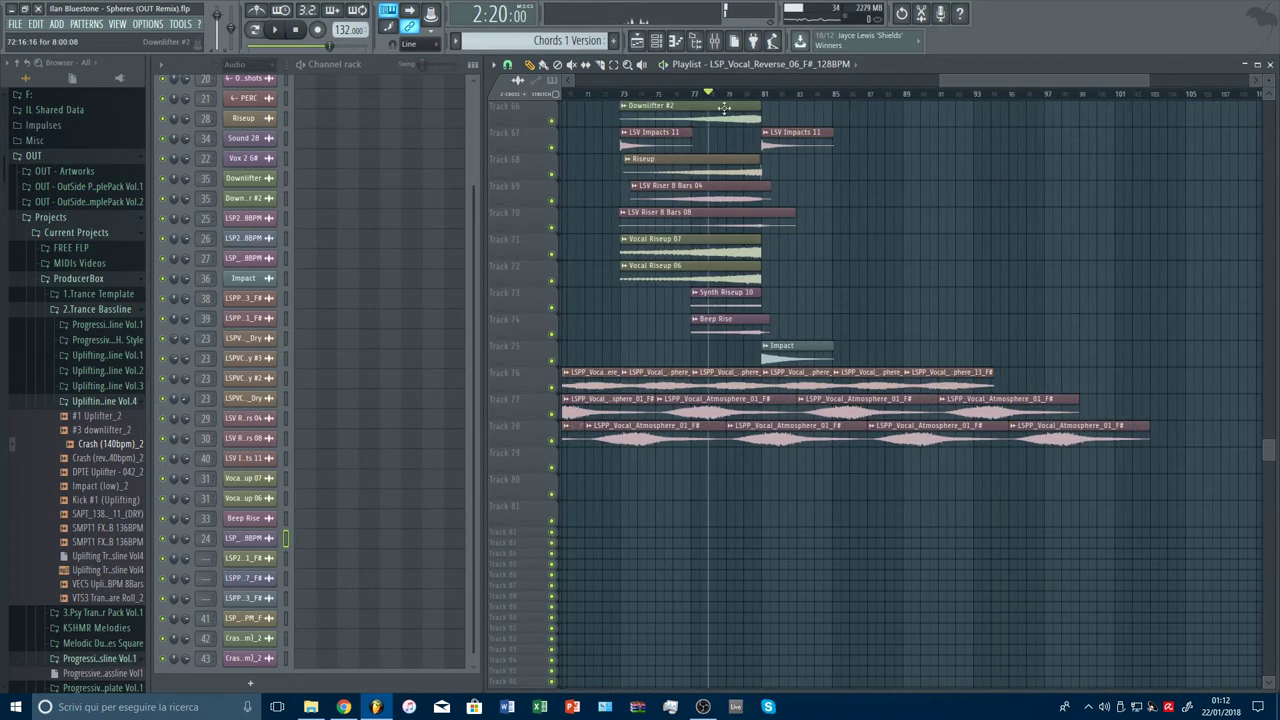
scroll(626, 97, down, 4)
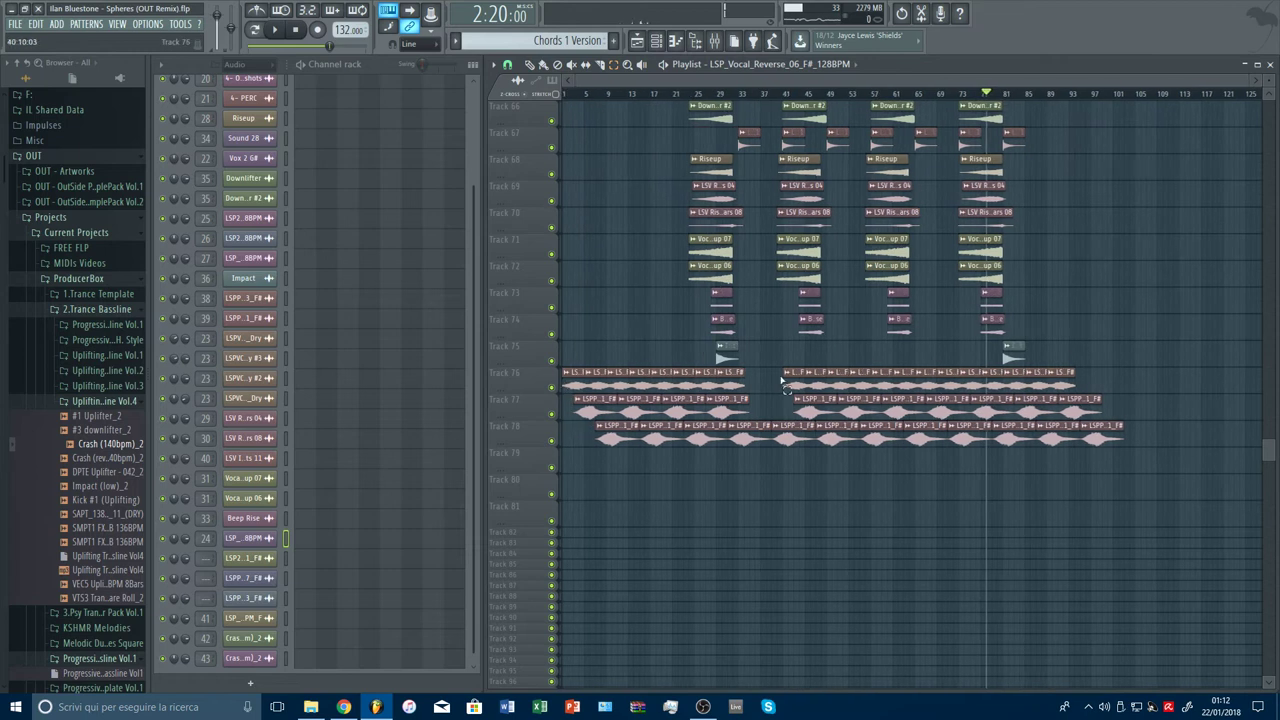
drag(781, 378, 1122, 385)
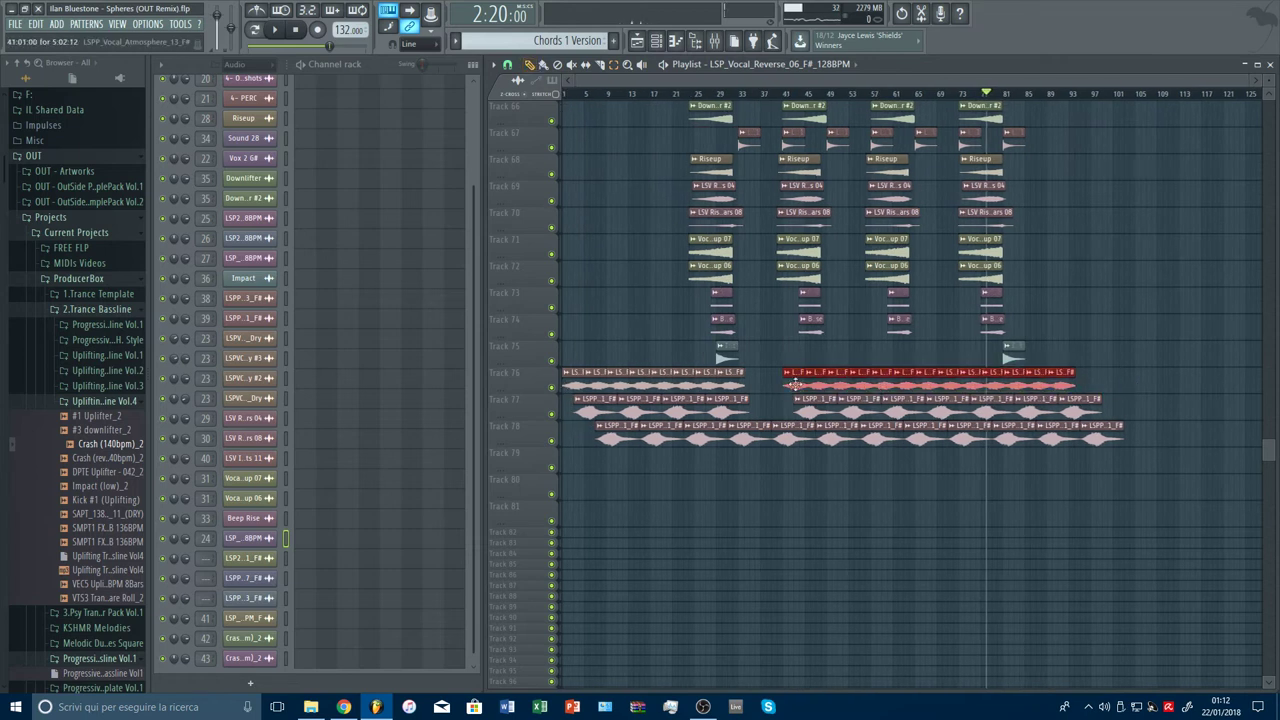
drag(795, 383, 1085, 388)
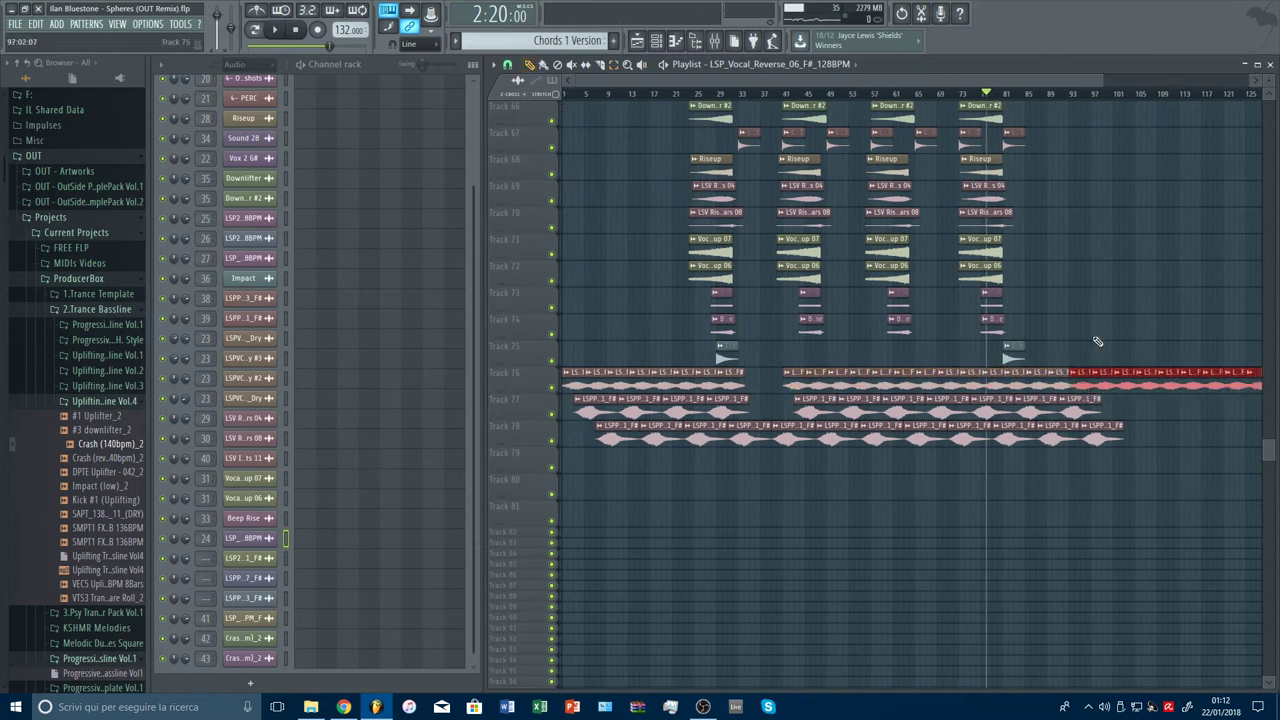
Step: Duplicate the LSPP_Vocal_Atmosphere_01_F# clips of the second block on Tracks 77 and 78 and place the copies after the last ones
drag(1066, 82, 1174, 83)
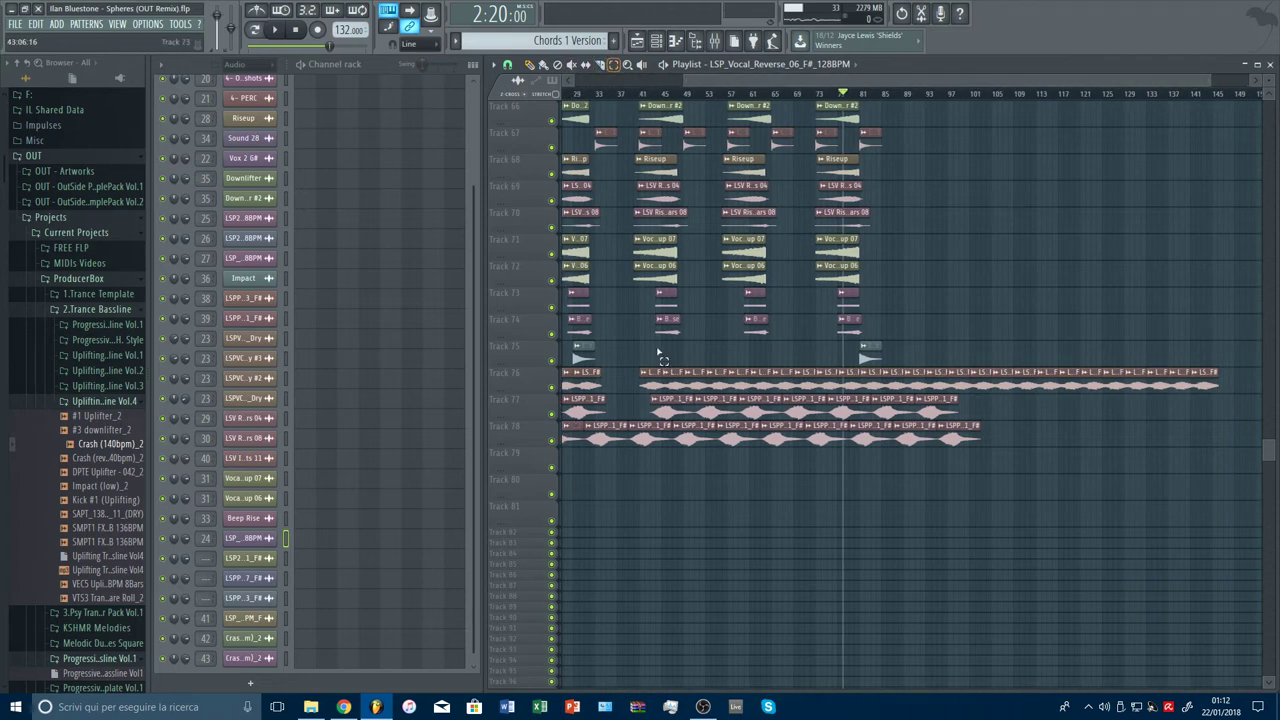
drag(677, 412, 914, 492)
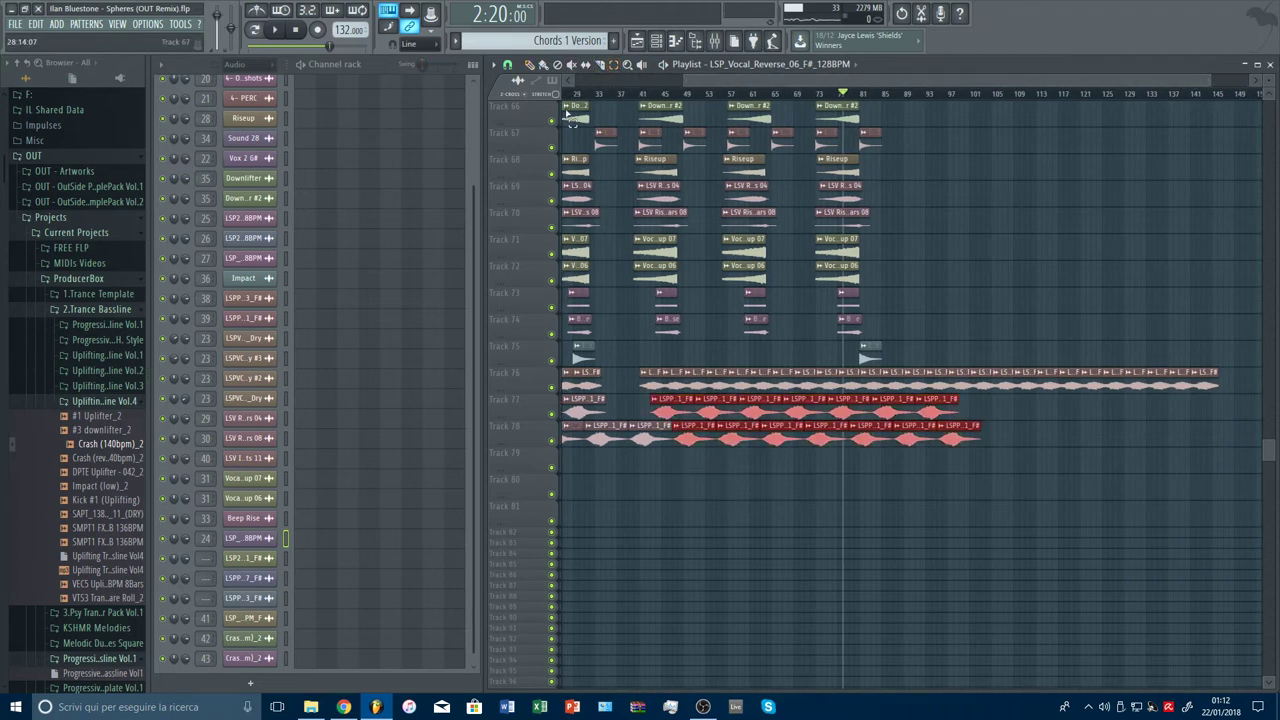
drag(675, 412, 978, 410)
Step: Play the transition from about bar 79, stop playback, and create a new pattern named Pad
key(space)
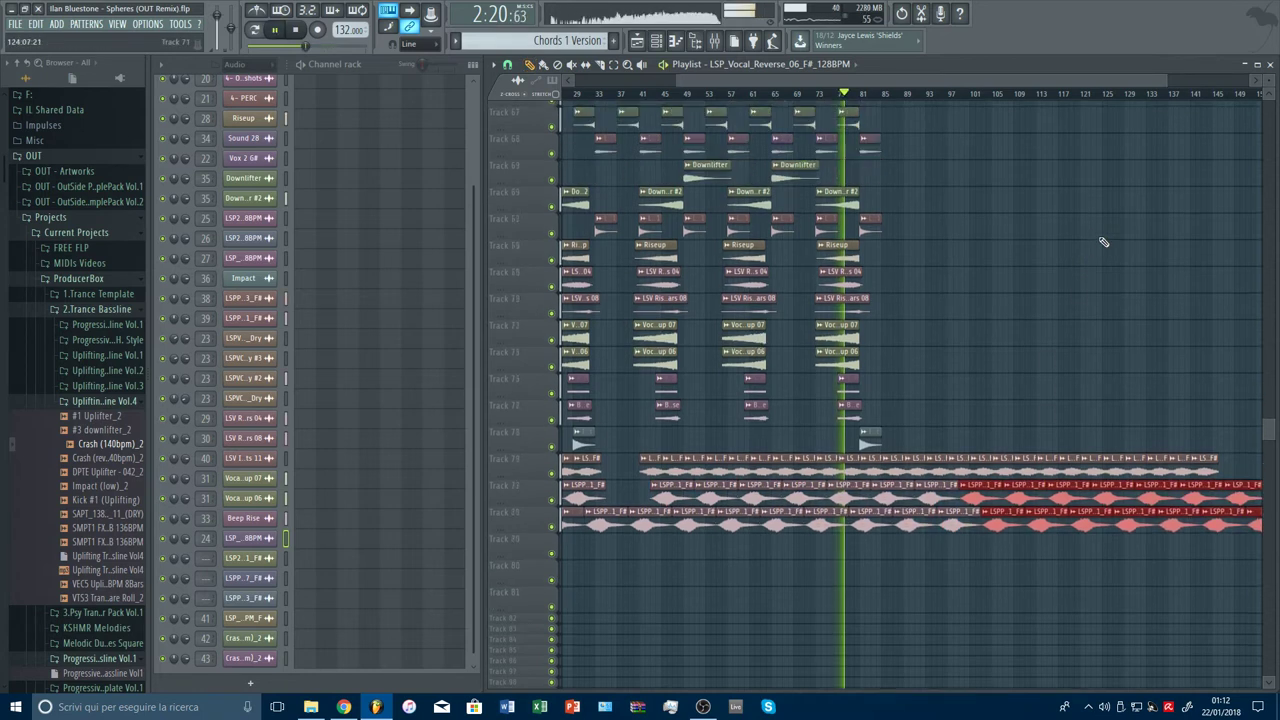
scroll(1100, 250, up, 6)
scroll(1082, 297, up, 5)
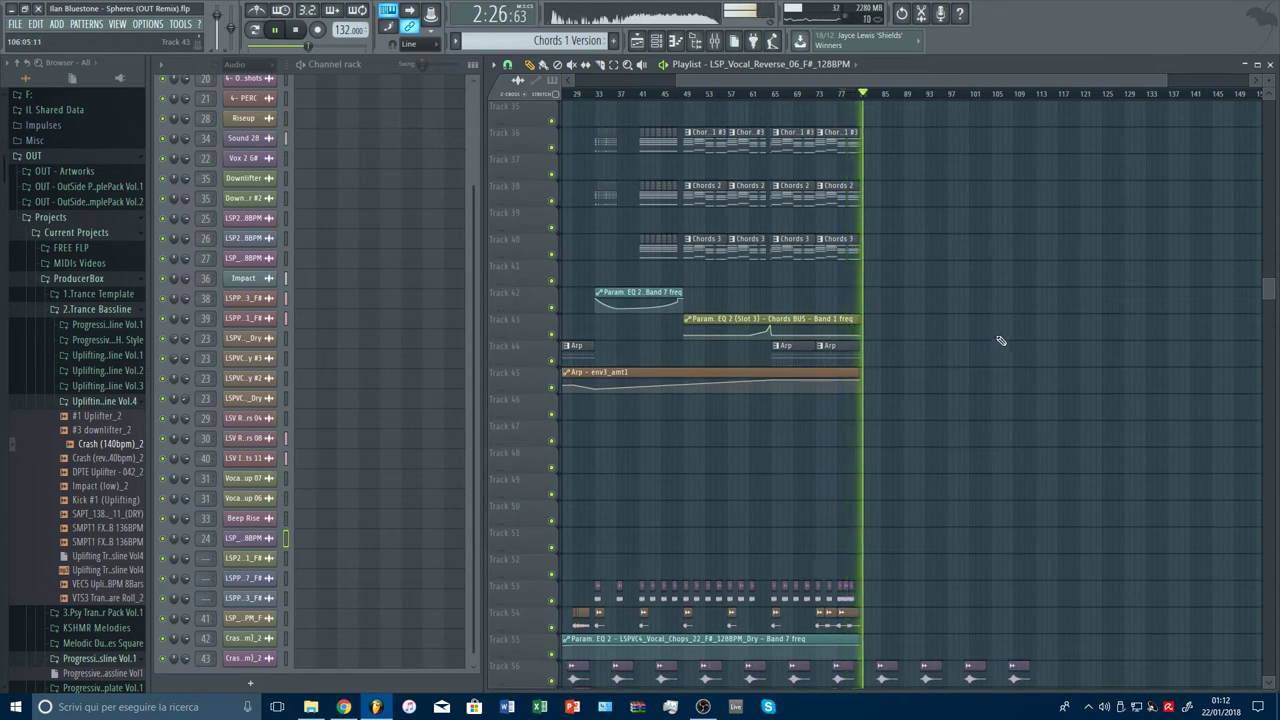
scroll(937, 97, up, 1)
scroll(937, 97, up, 1)
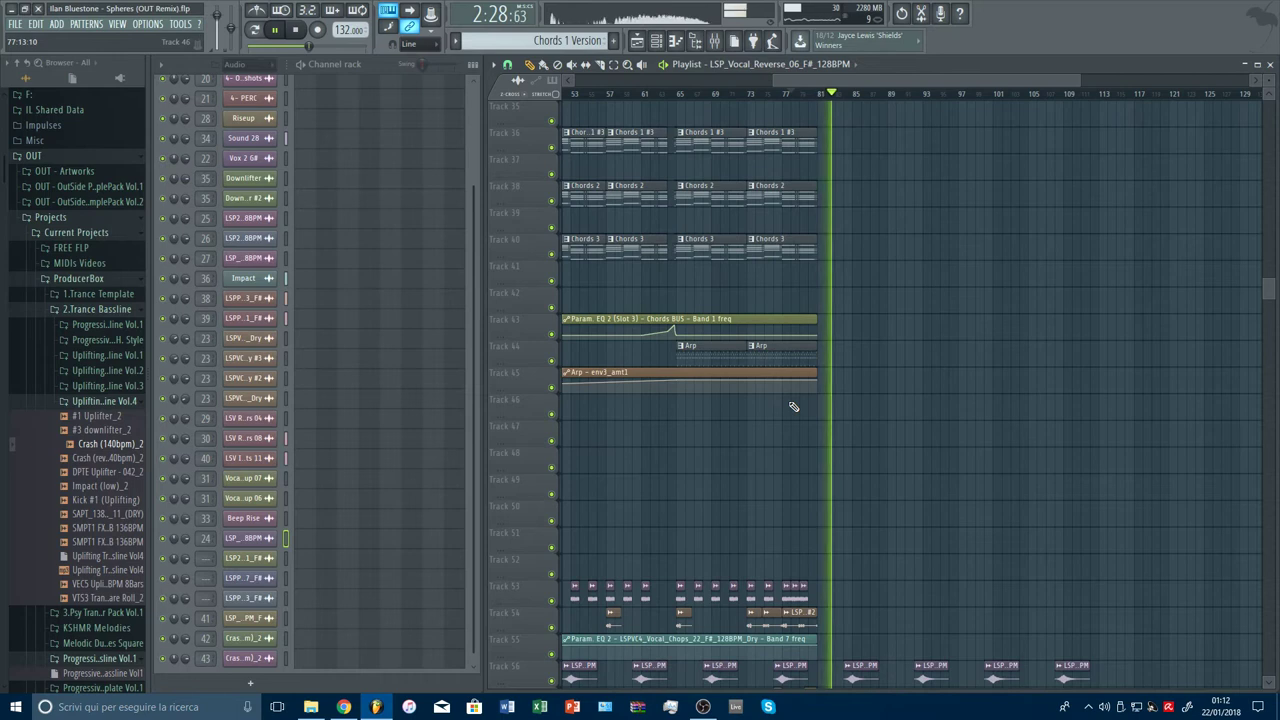
key(space)
scroll(434, 280, up, 5)
click(614, 42)
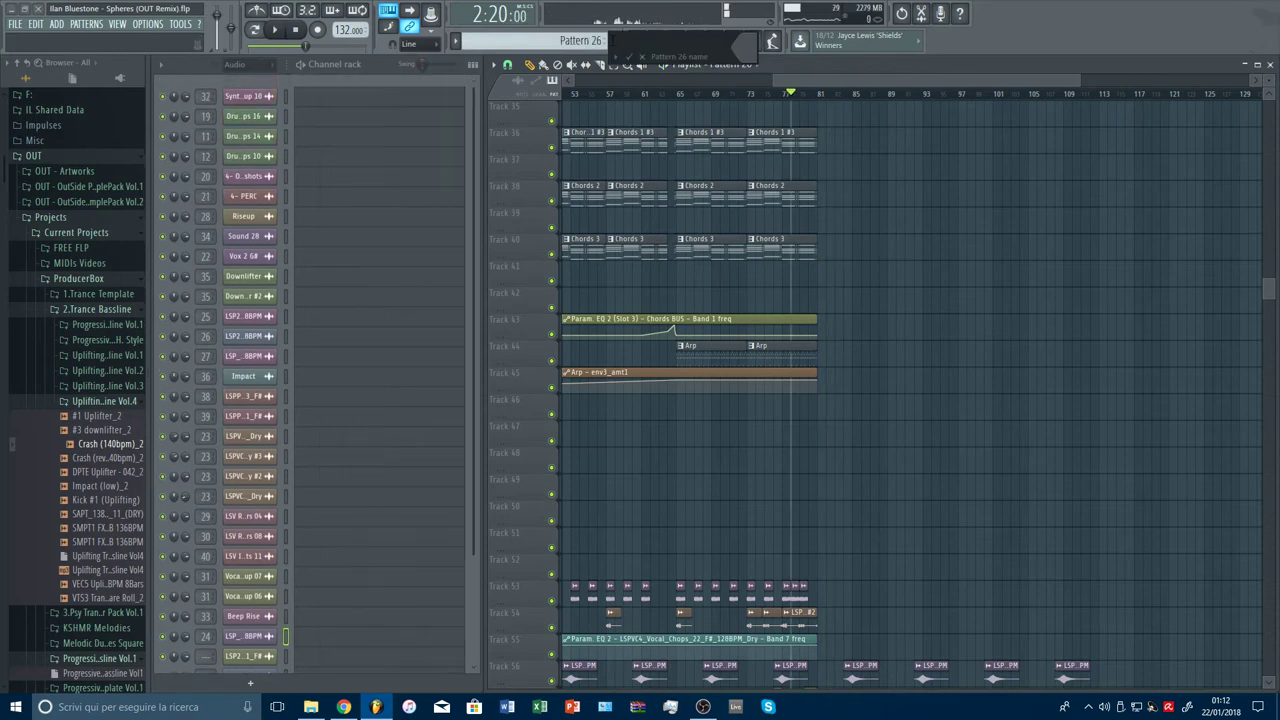
key(Return)
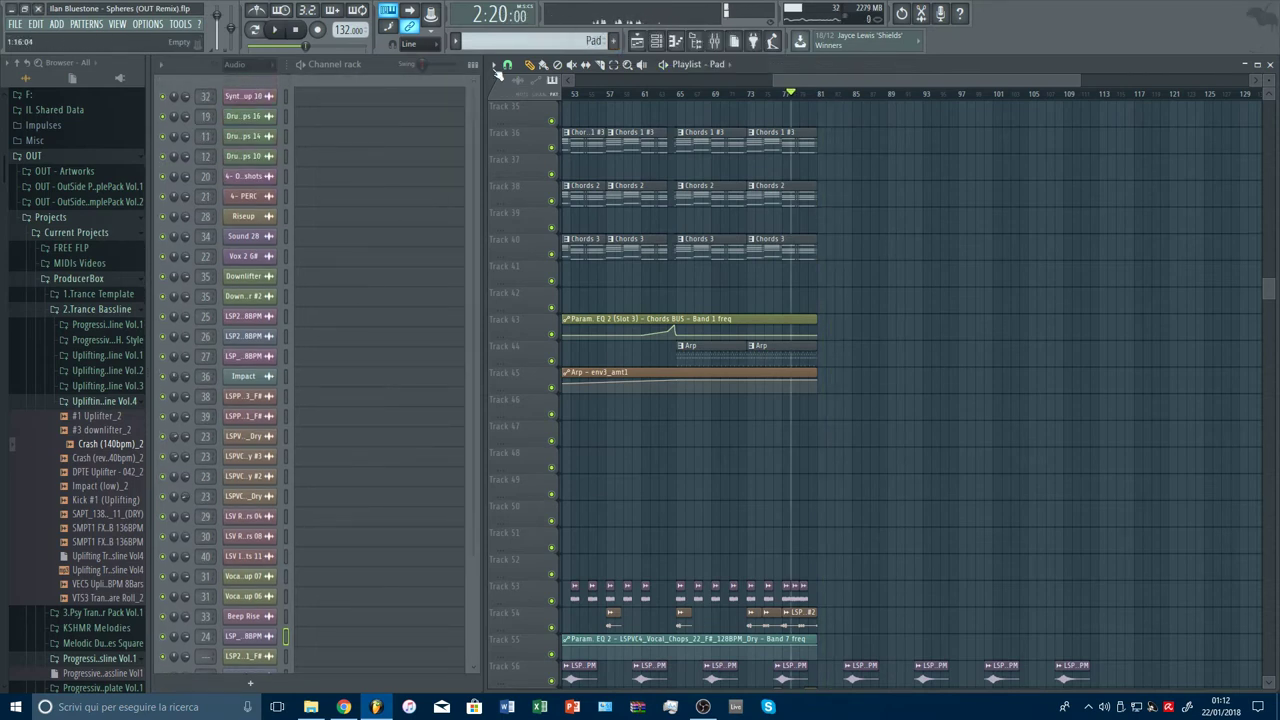
Step: Look through the existing chord and bass patterns to examine their notes in the channel rack
scroll(515, 42, up, 5)
scroll(515, 42, down, 1)
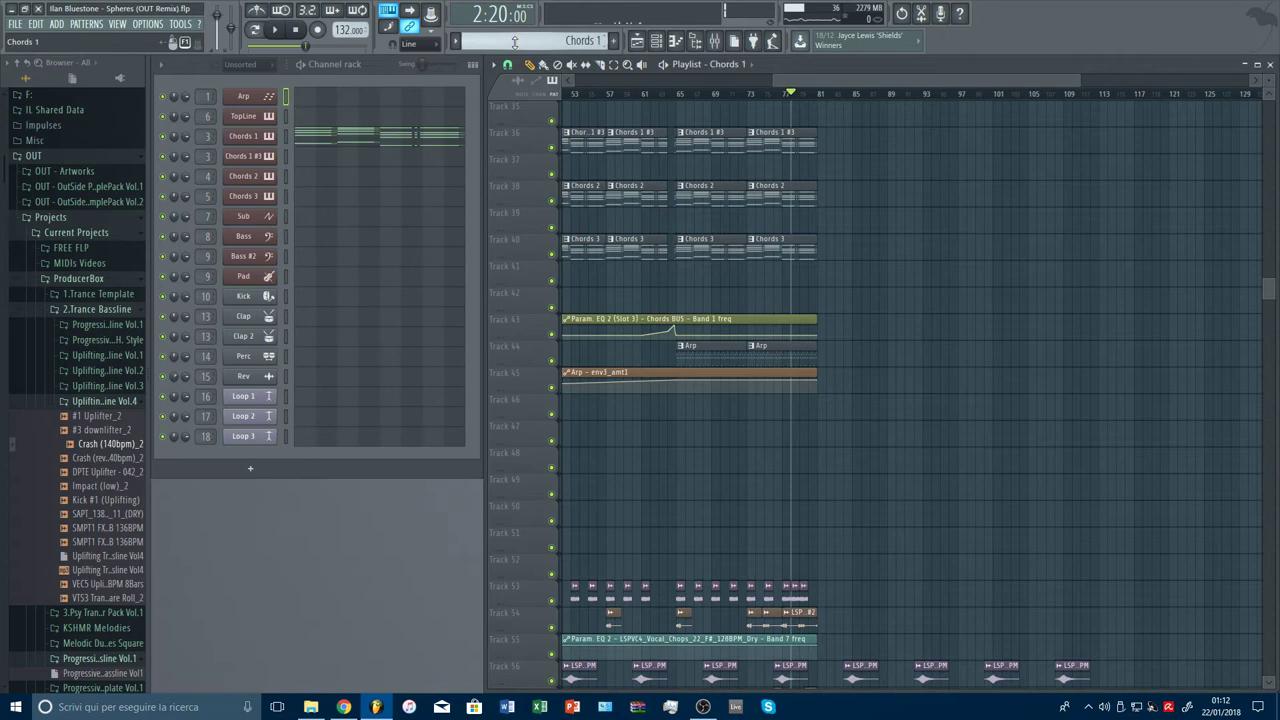
scroll(515, 42, down, 3)
scroll(515, 42, up, 1)
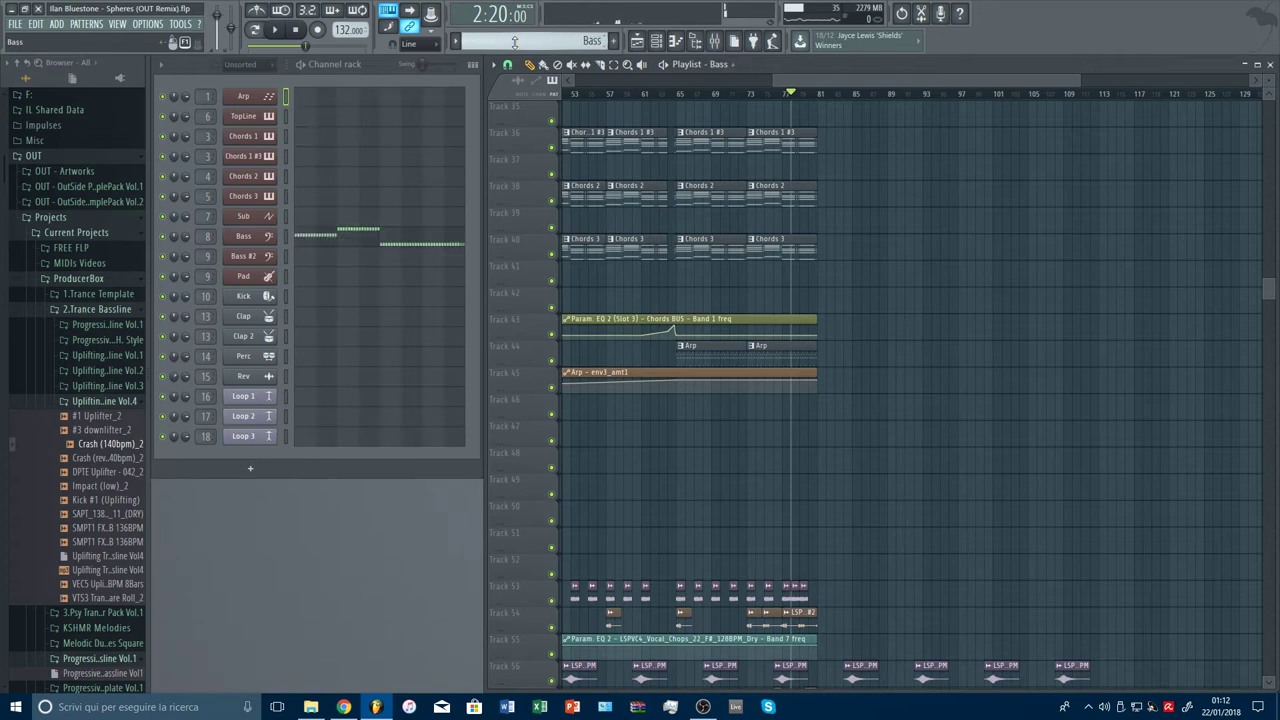
scroll(515, 42, down, 1)
scroll(515, 42, down, 2)
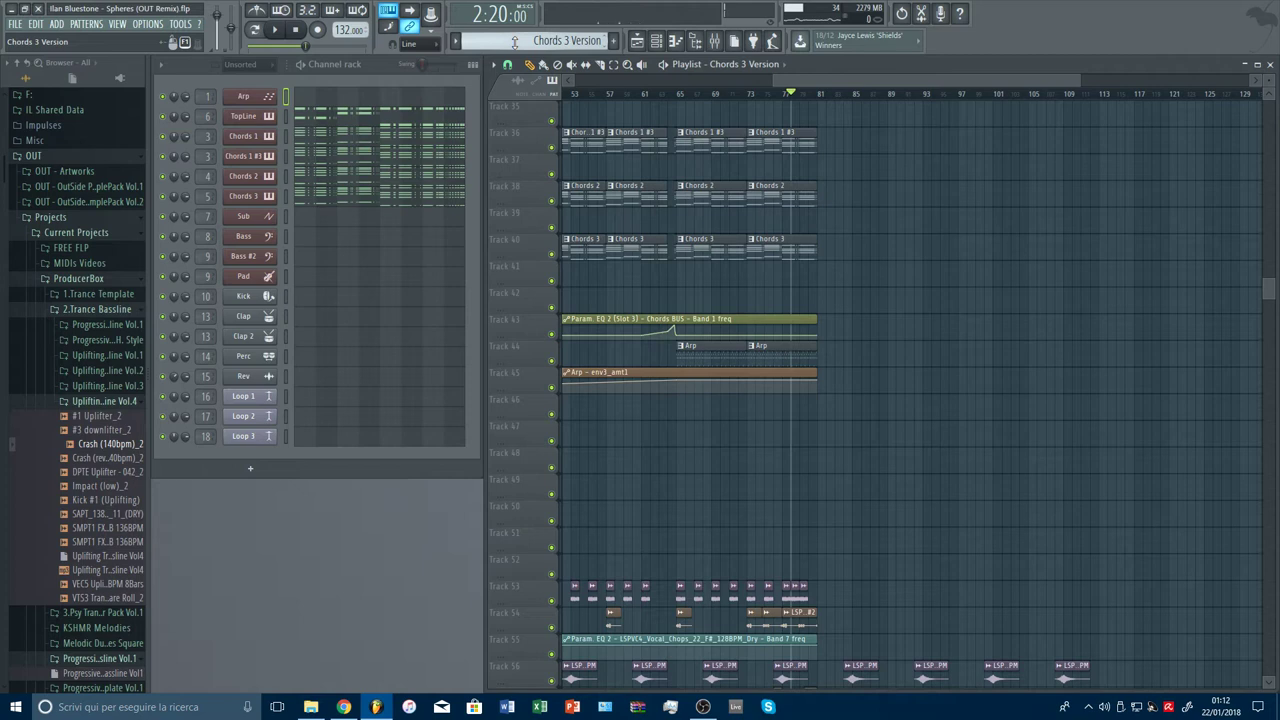
scroll(515, 42, down, 2)
scroll(515, 42, down, 6)
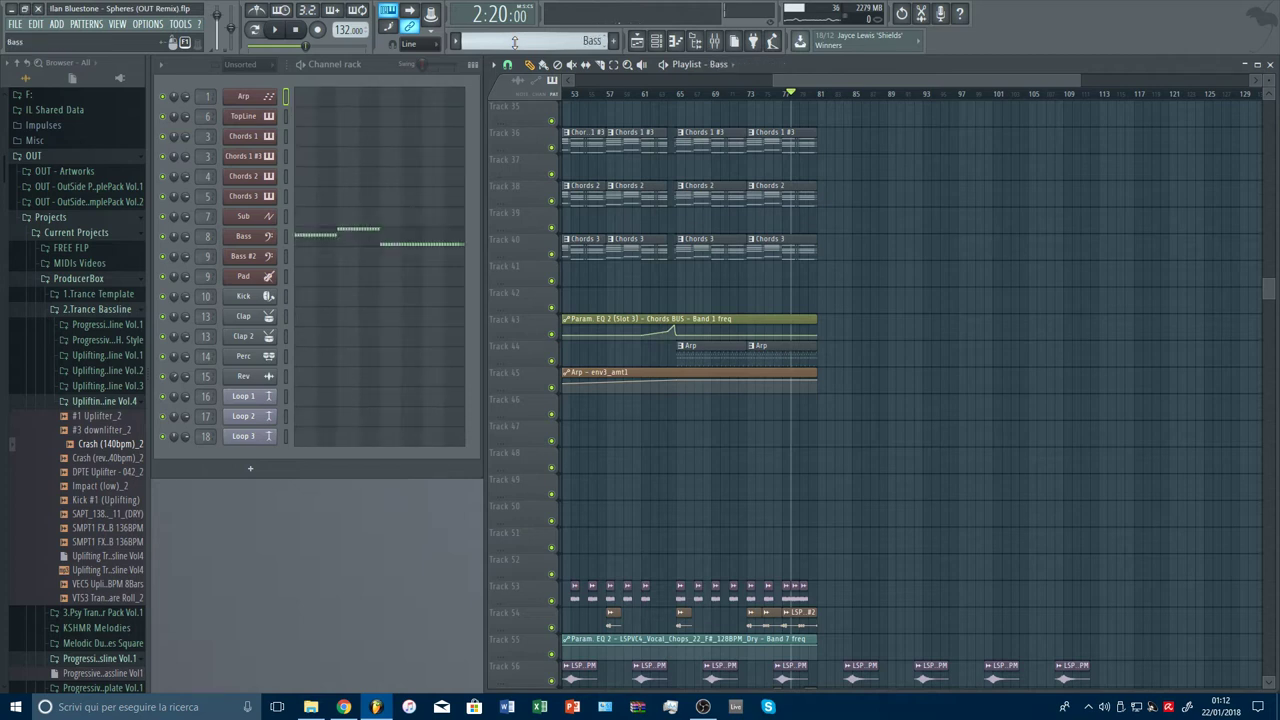
Step: Copy the Chords 1 notes into the Pad channel of the Pad pattern and open them in the piano roll
click(287, 137)
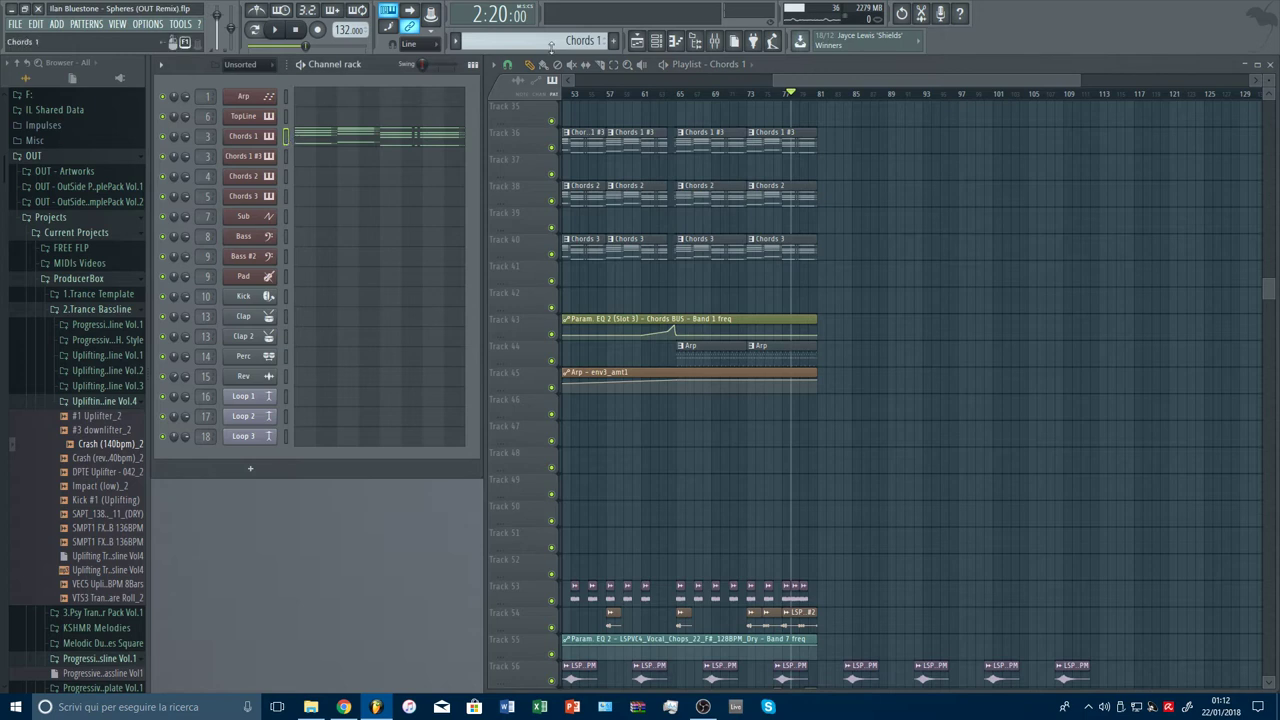
click(600, 41)
click(625, 369)
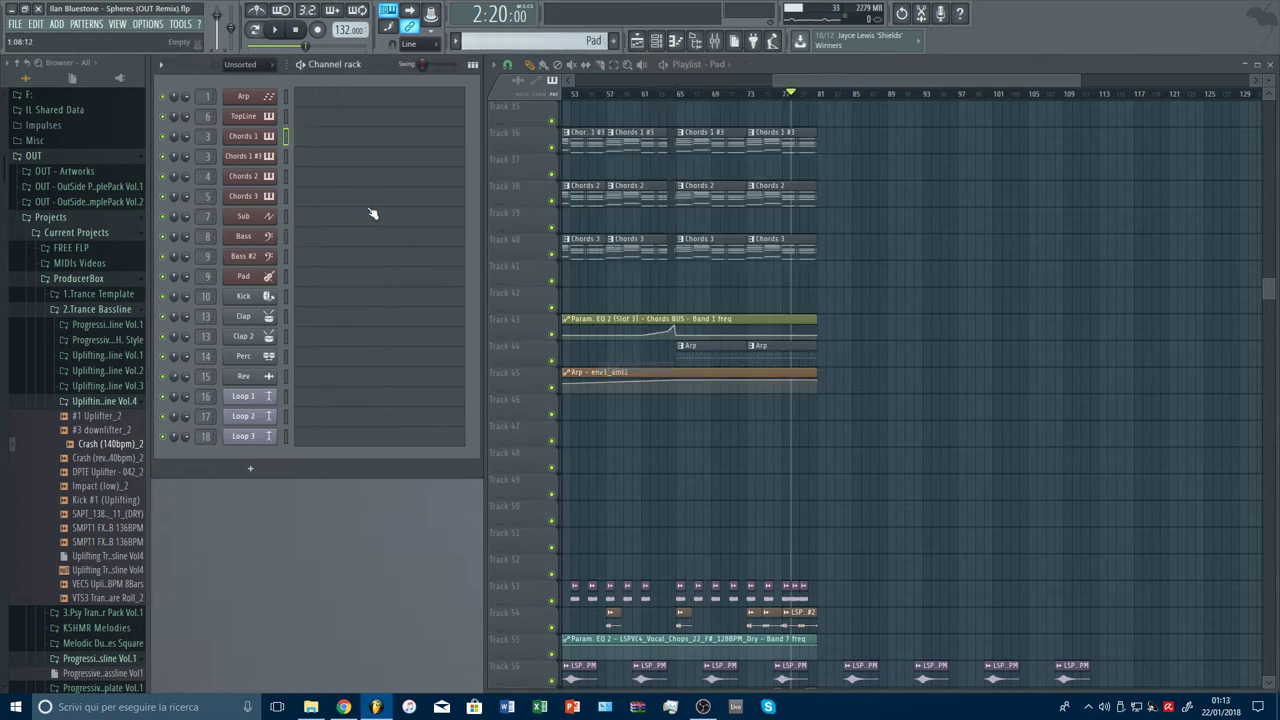
click(287, 276)
click(302, 276)
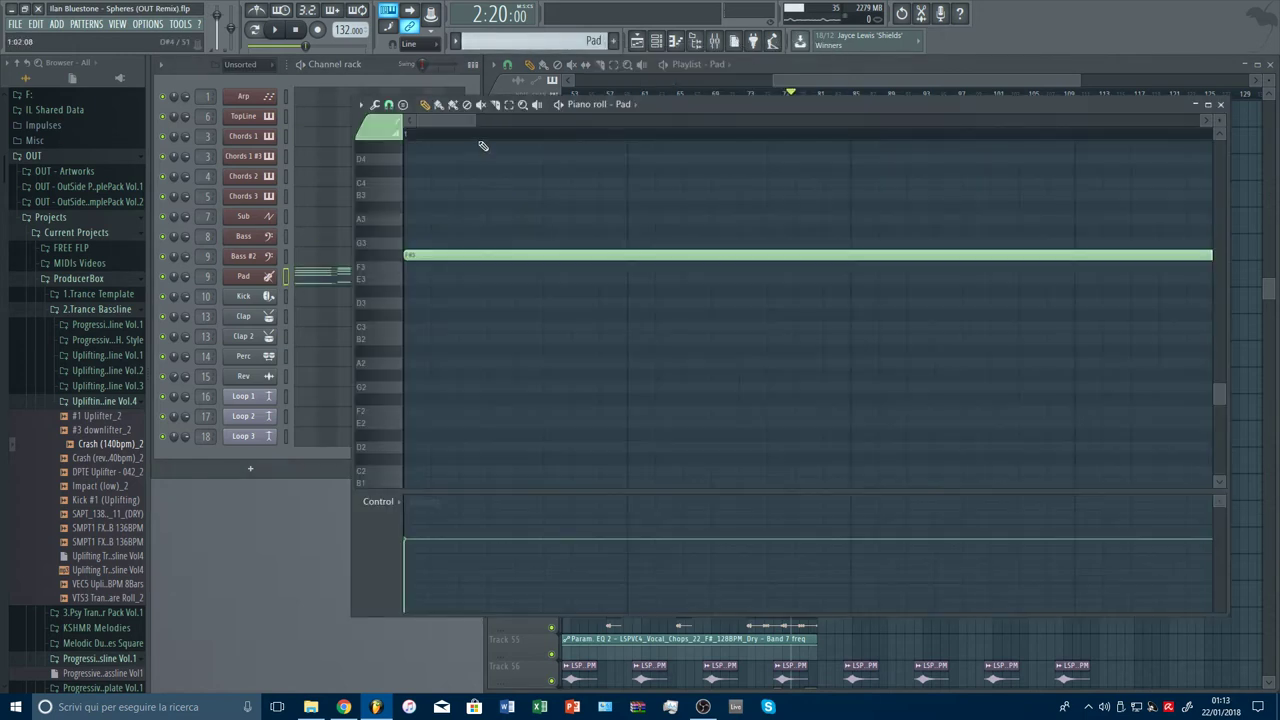
Step: Select all the short repeated notes between the long chords and delete them, keeping only the sustained notes
scroll(580, 198, down, 4)
scroll(629, 295, up, 5)
scroll(568, 212, up, 2)
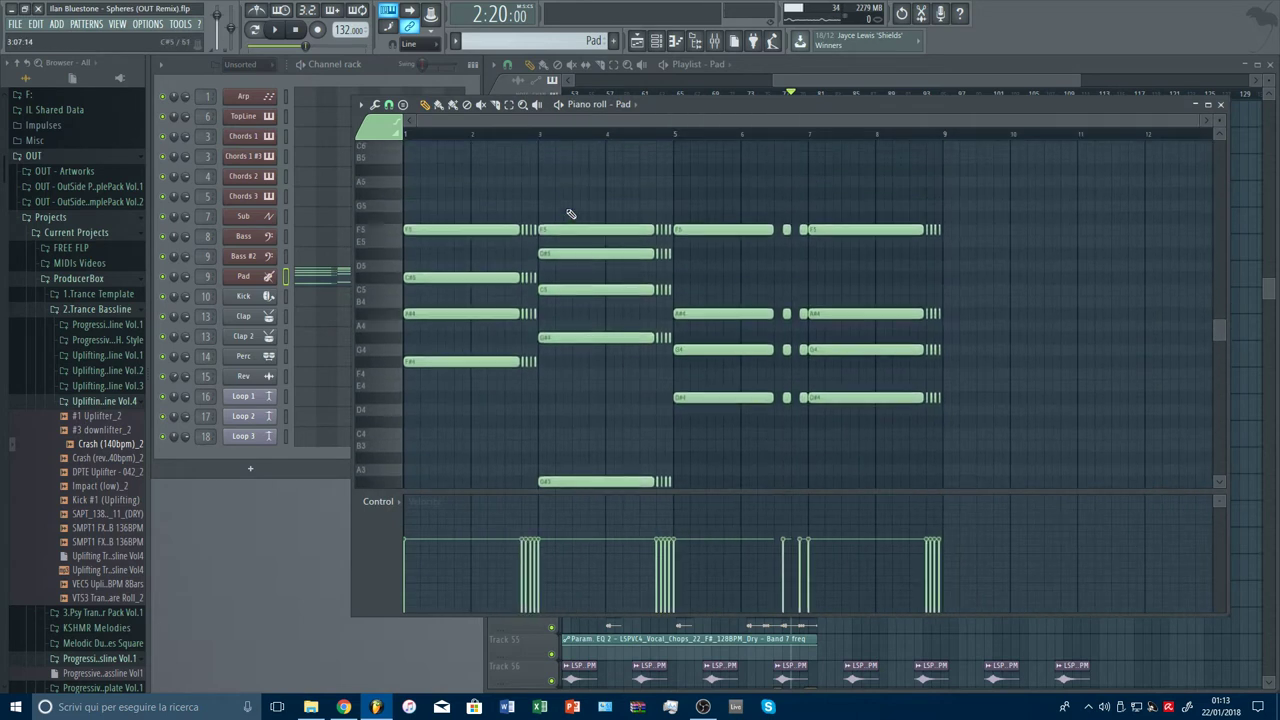
scroll(540, 190, down, 3)
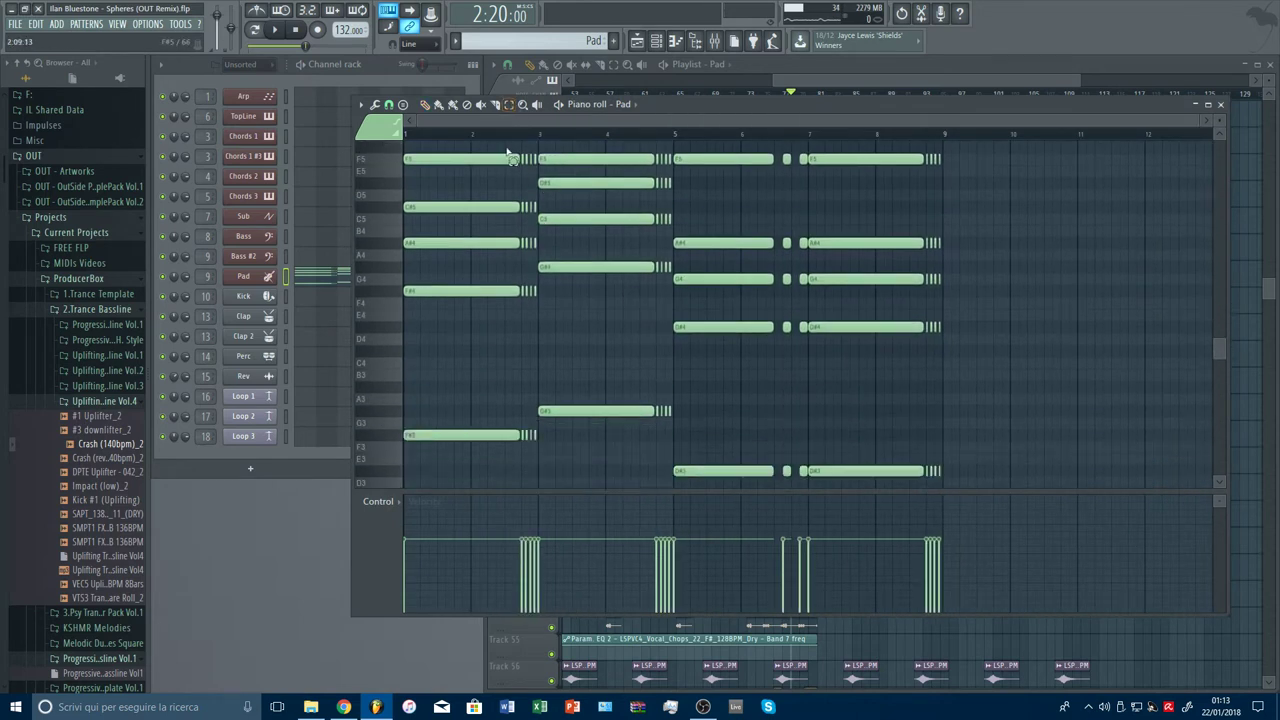
drag(508, 155, 838, 122)
drag(715, 166, 715, 500)
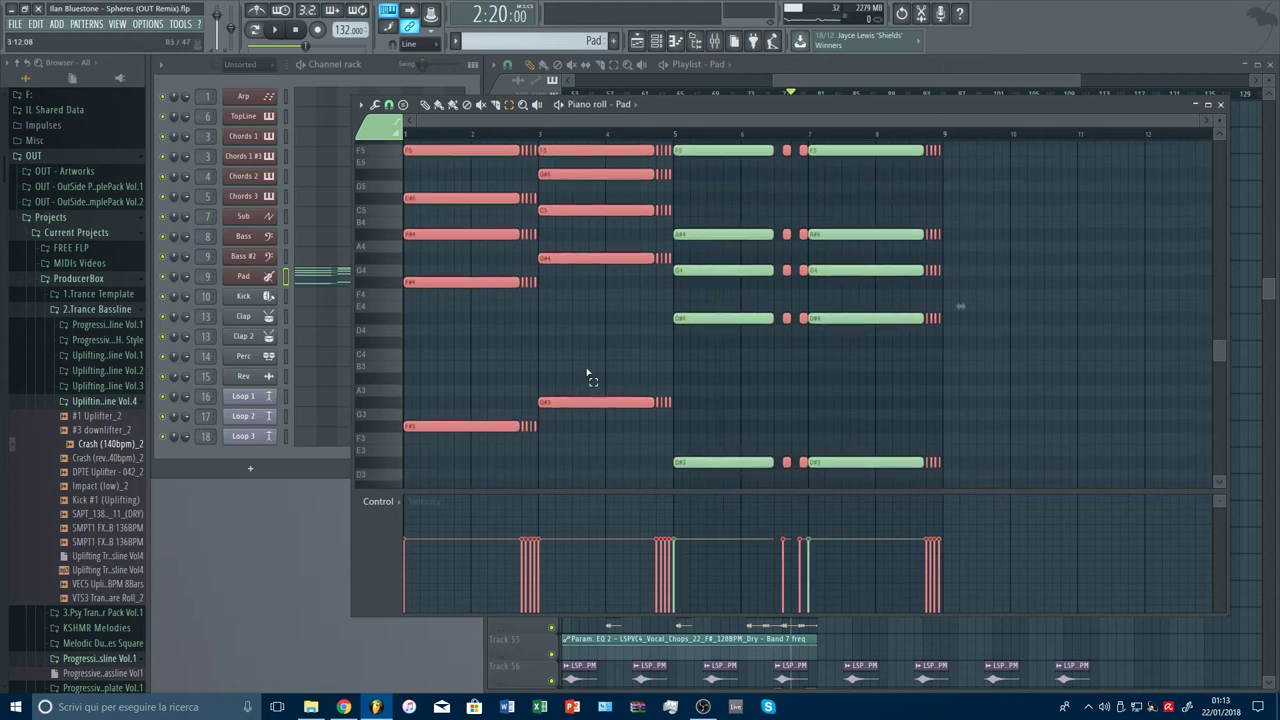
drag(588, 412, 553, 143)
drag(480, 168, 516, 432)
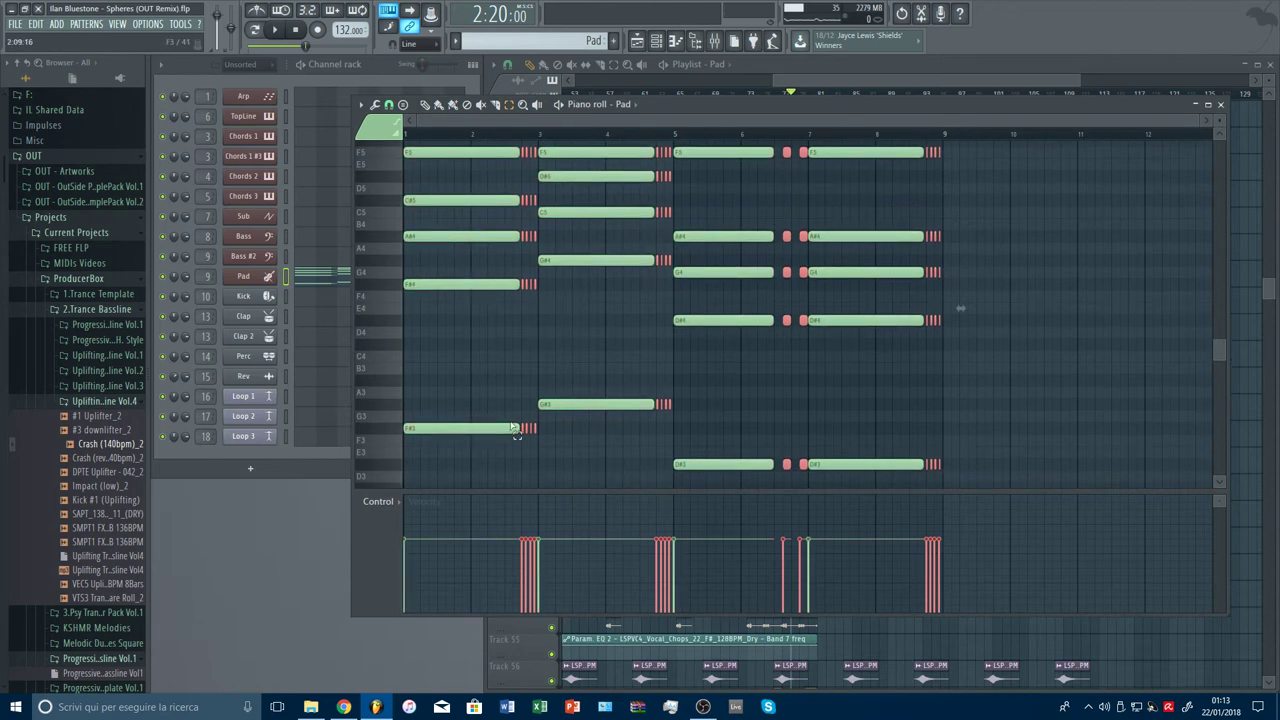
key(Delete)
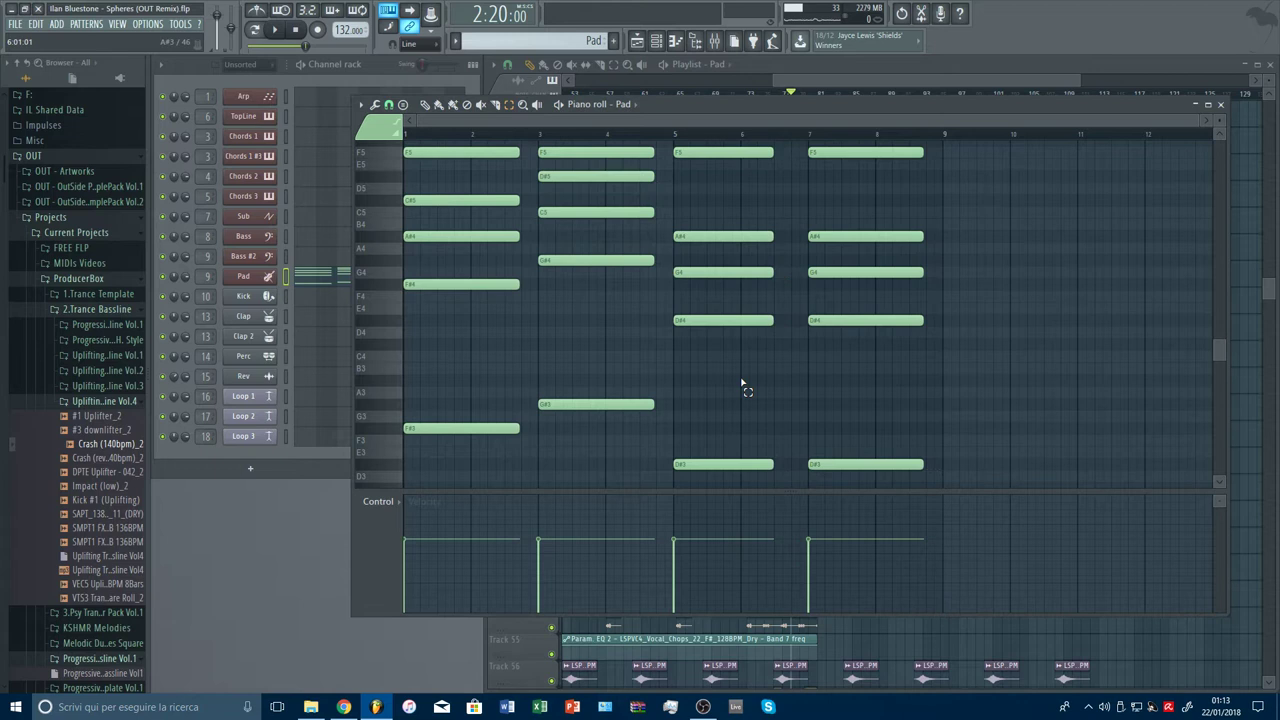
Step: Extend the chord notes so each reaches the following chord, and delete the chord starting at bar 7
key(ctrl+l)
mouse_move(864, 481)
mouse_down()
mouse_move(846, 160)
mouse_move(702, 482)
mouse_up()
ctrl+shift+click(848, 154)
key(Delete)
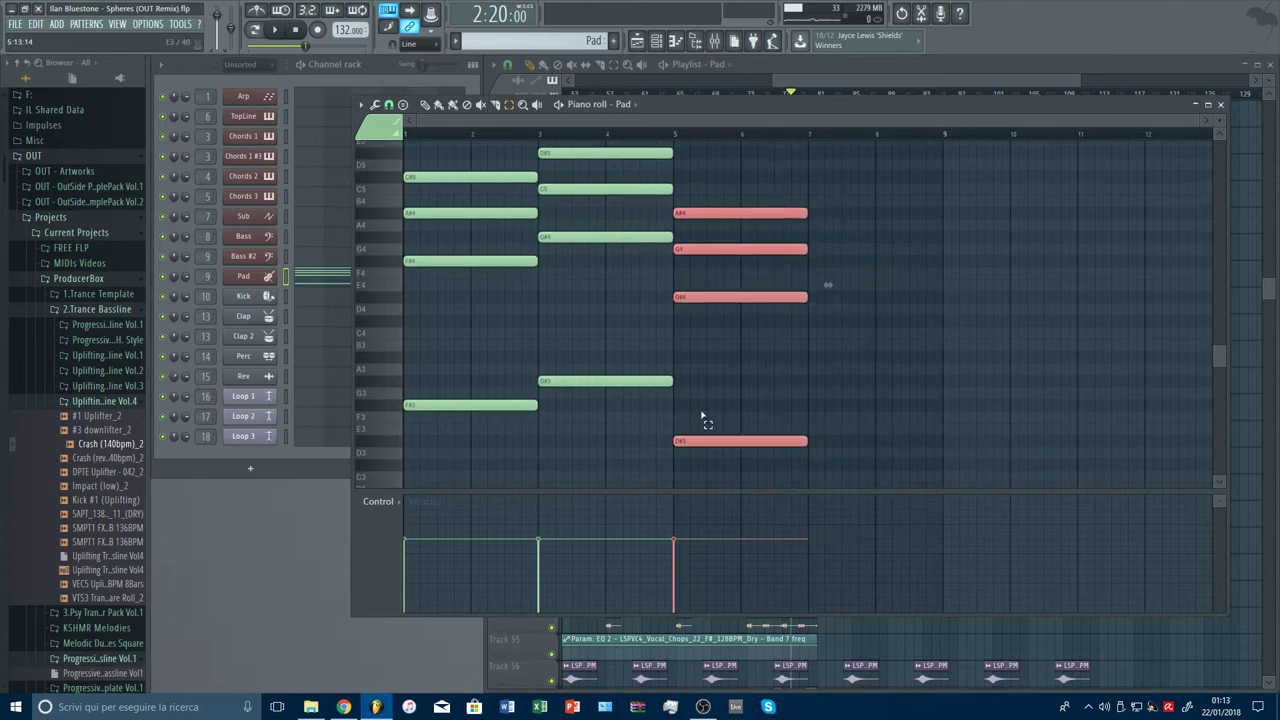
Step: Stretch all notes of the chord at bar 5 to end at bar 9, then close the piano roll
drag(808, 210, 942, 226)
scroll(949, 146, up, 4)
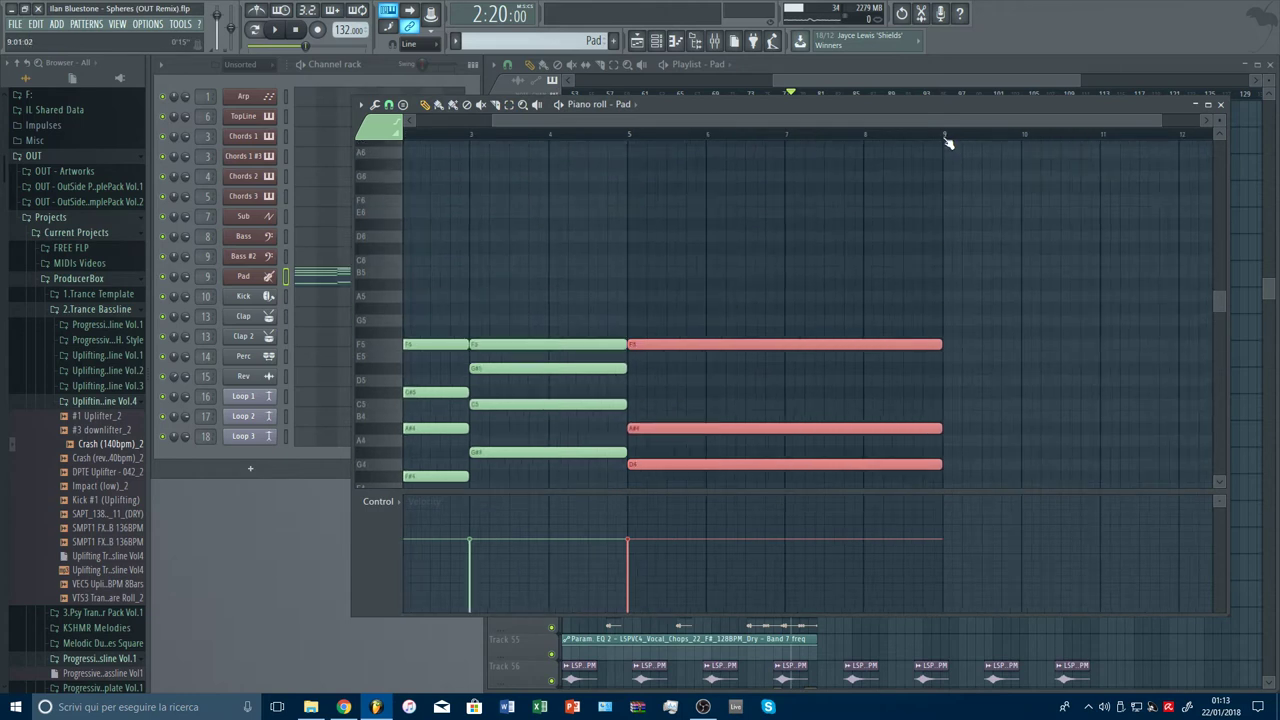
scroll(949, 144, down, 1)
scroll(883, 206, down, 4)
key(Escape)
Step: Play the Pad pattern, route the Pad channel to mixer track 44, and lower its fader to about -8.7 dB
key(space)
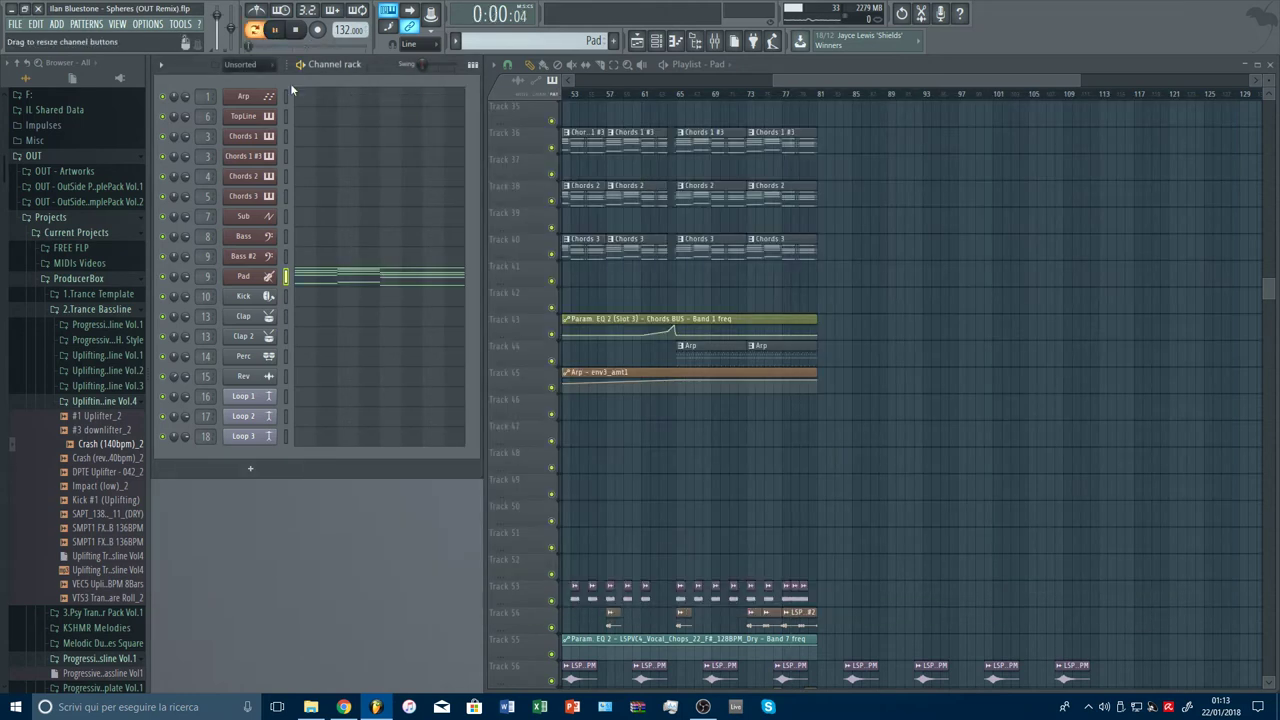
click(265, 278)
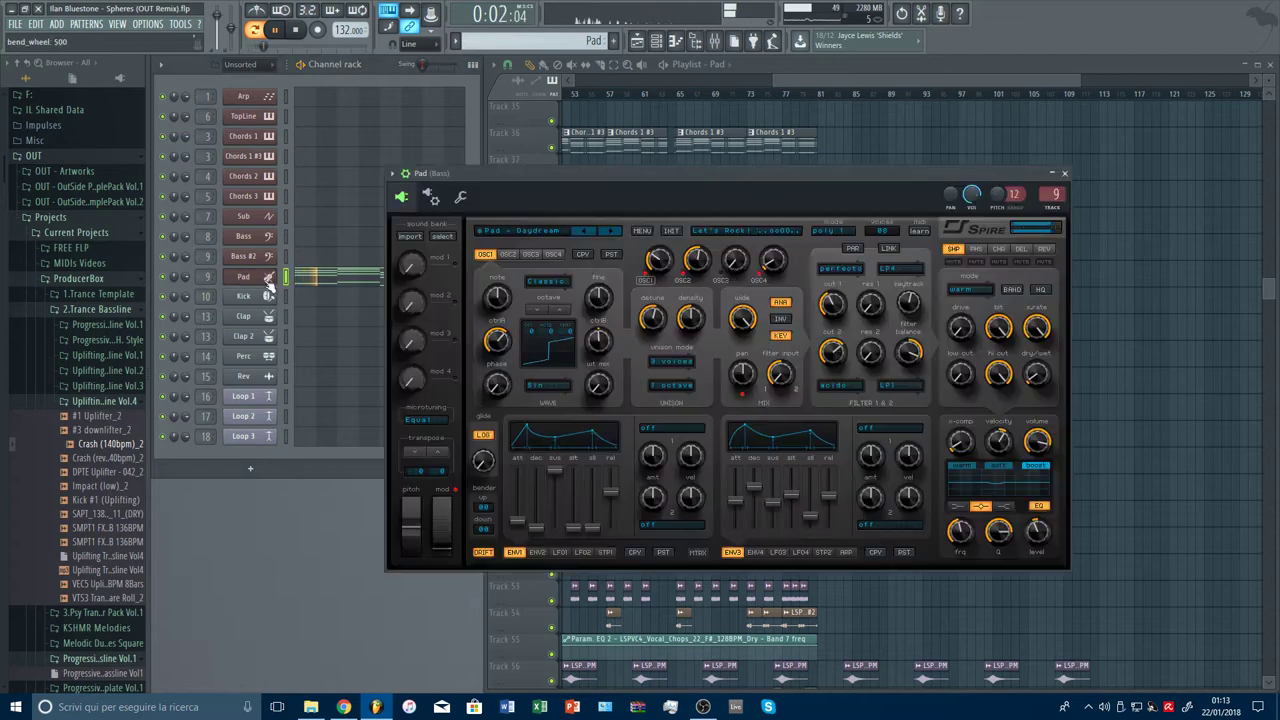
click(460, 197)
key(F9)
key(ctrl+l)
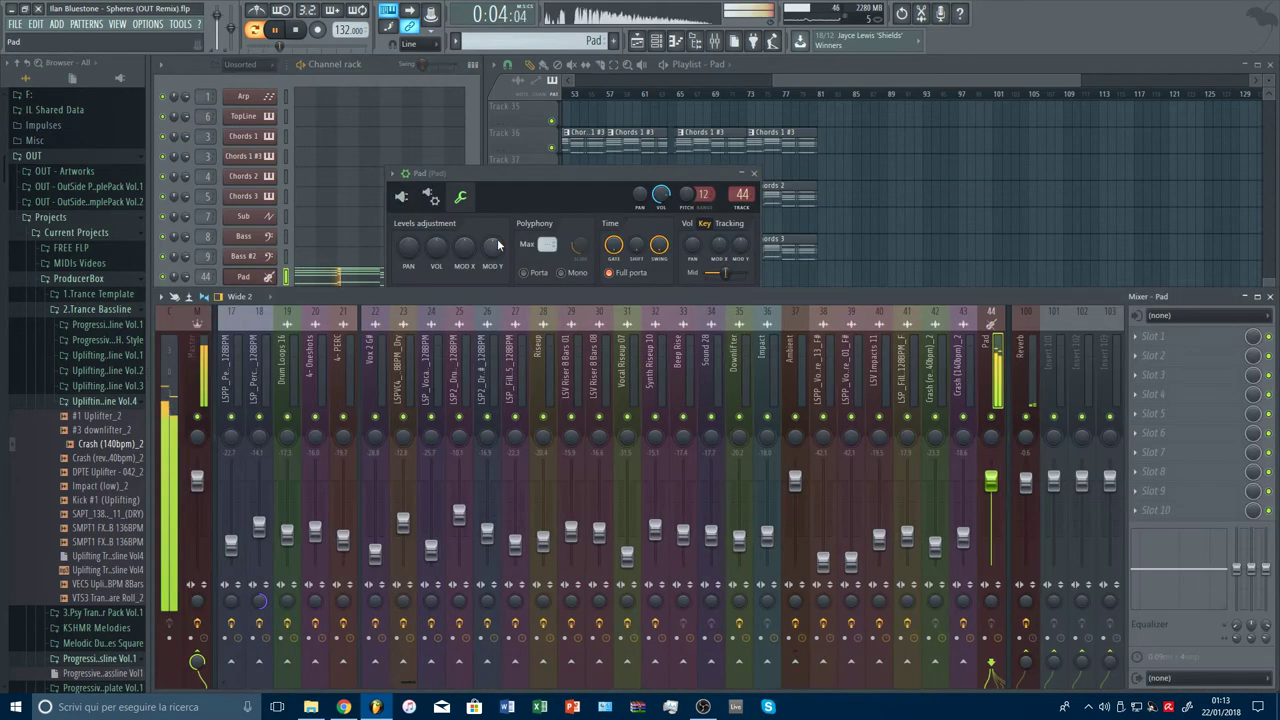
drag(989, 485, 989, 516)
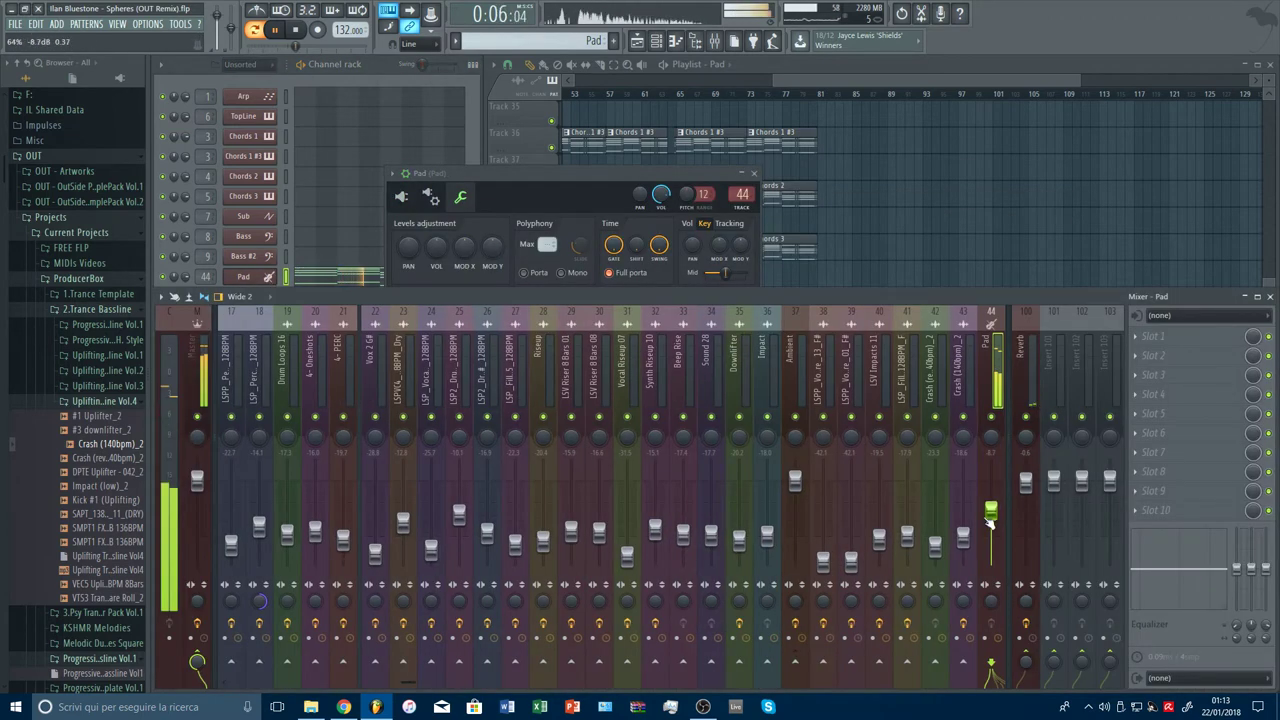
Step: Move the Pad mixer track to position 10, directly after the Bass tracks, and toggle its separator
key(alt+Left)
key(alt+Left)
key(alt+Left)
key(alt+Left)
key(alt+Left)
key(alt+Left)
key(alt+Left)
key(alt+Left)
key(alt+Left)
key(alt+Left)
key(alt+Left)
key(alt+Left)
key(alt+Left)
key(alt+Left)
key(alt+Left)
key(alt+Left)
key(alt+Left)
key(alt+Left)
key(alt+Left)
key(alt+Left)
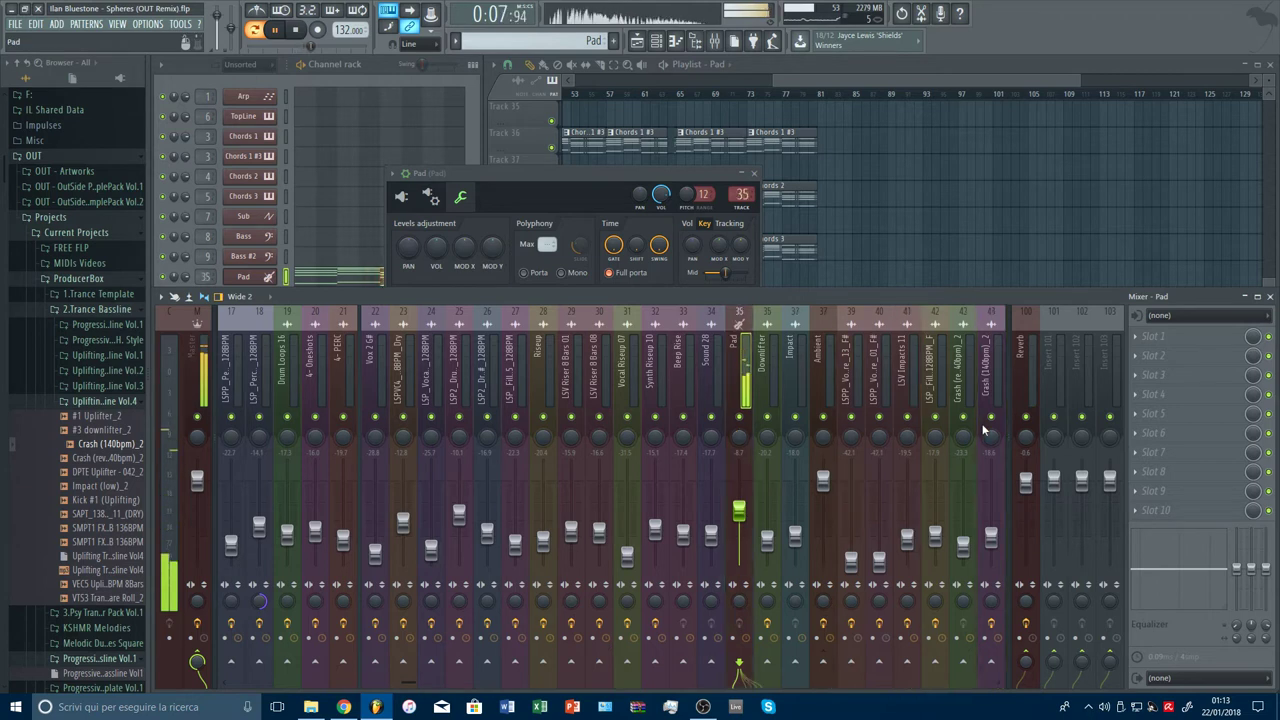
scroll(983, 430, down, 1)
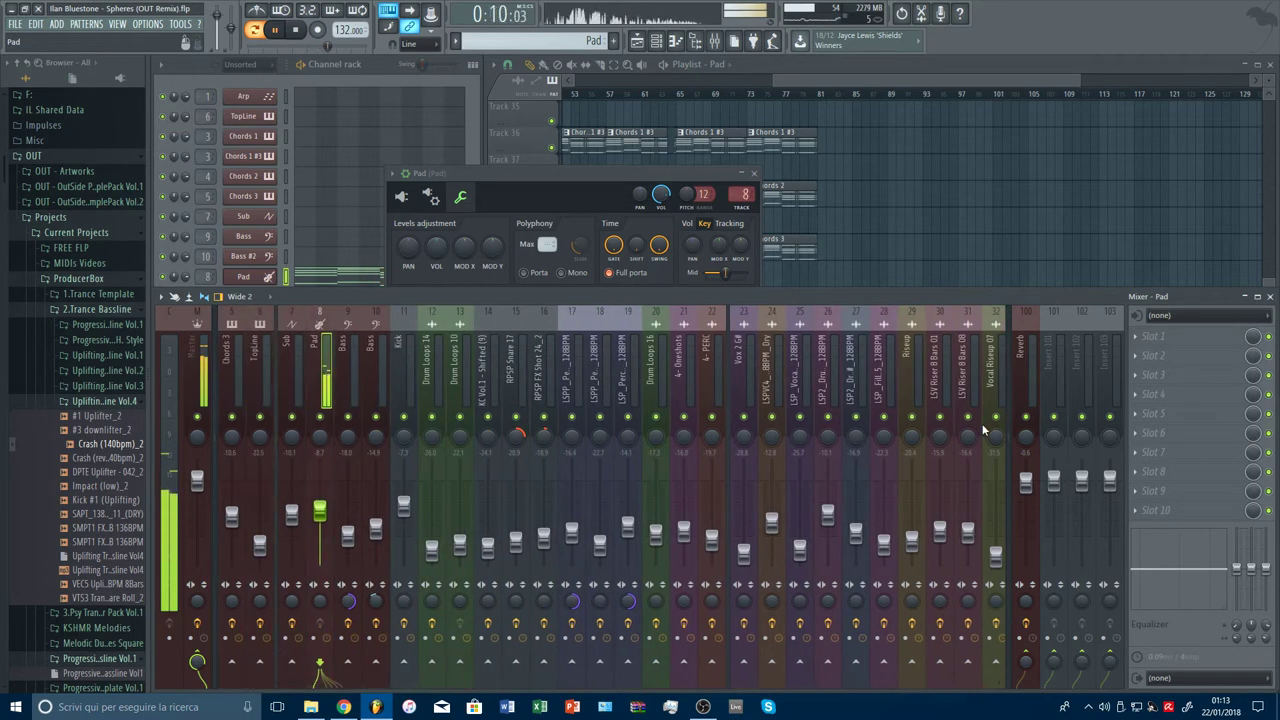
right_click(382, 311)
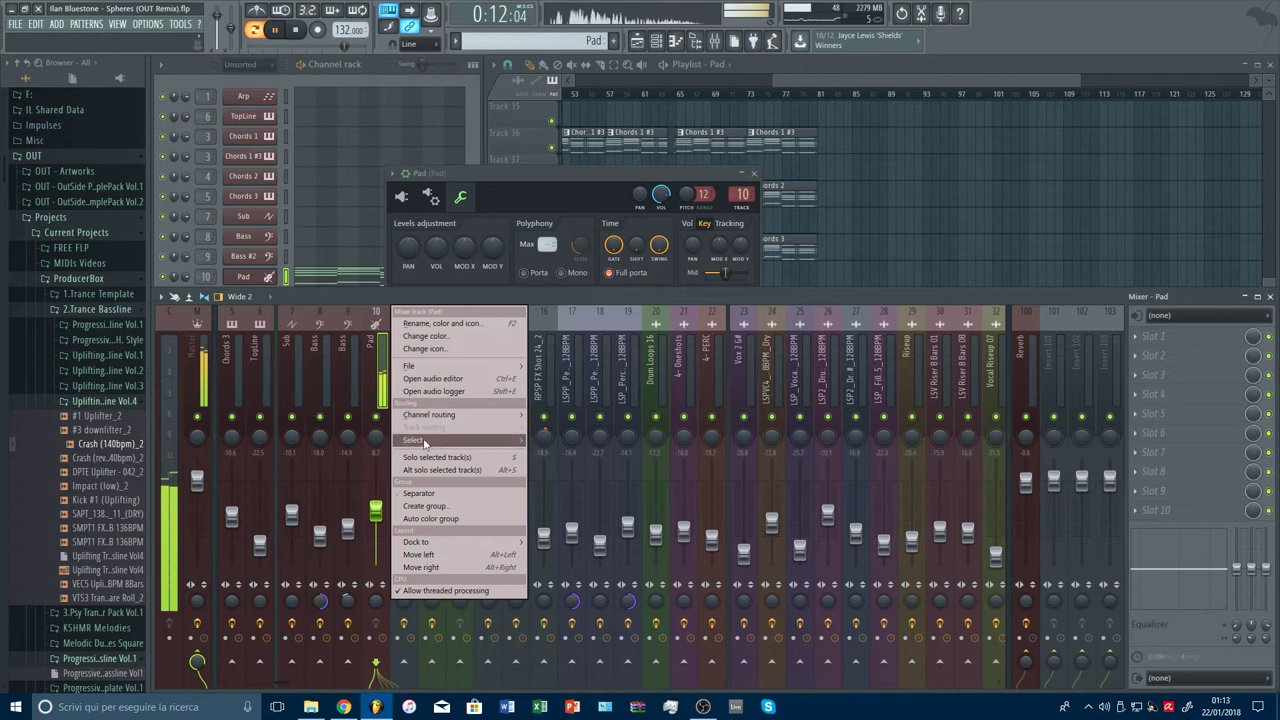
click(430, 494)
key(F9)
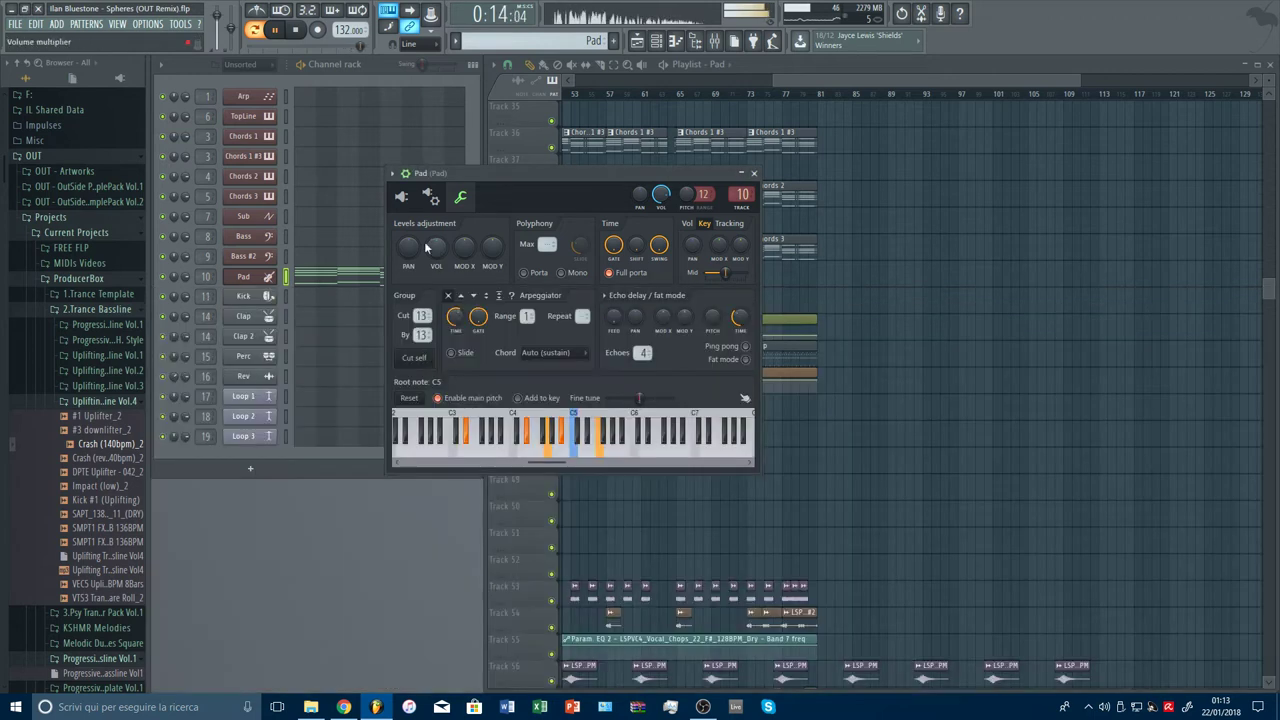
Step: Audition the Pad channel's Spire presets during playback and load Pluck - Frost
click(401, 196)
click(605, 231)
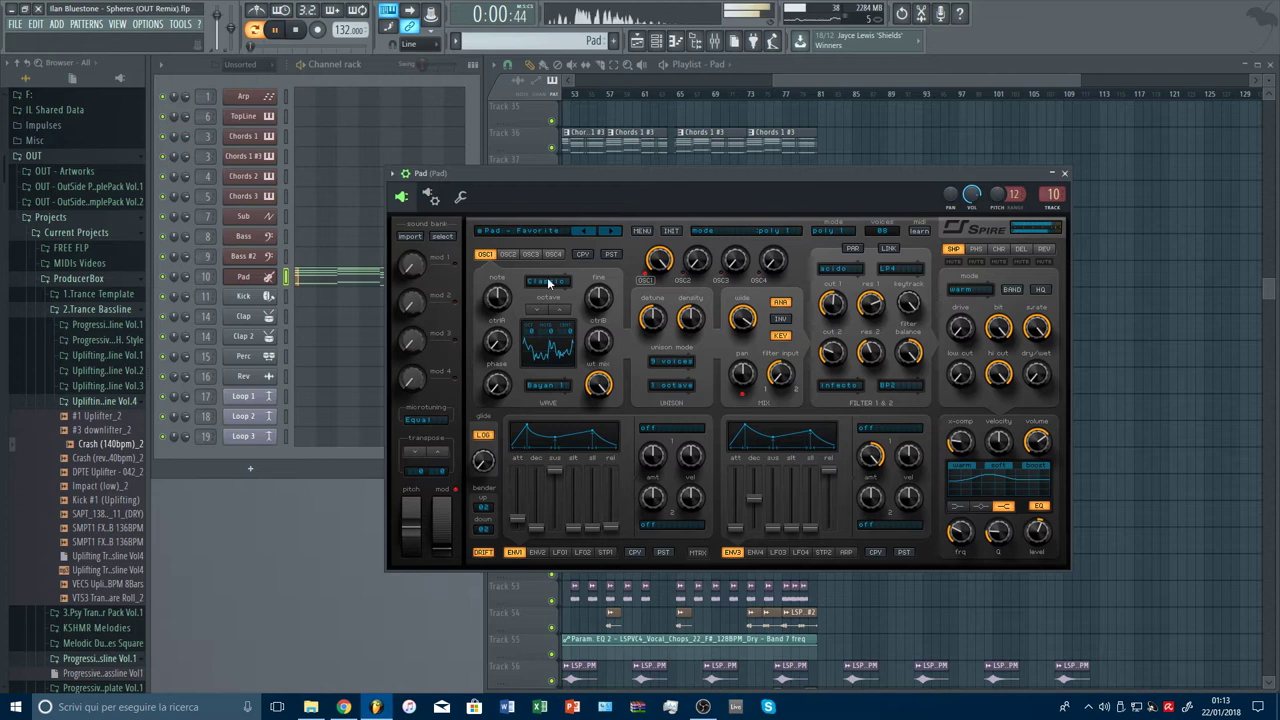
click(612, 232)
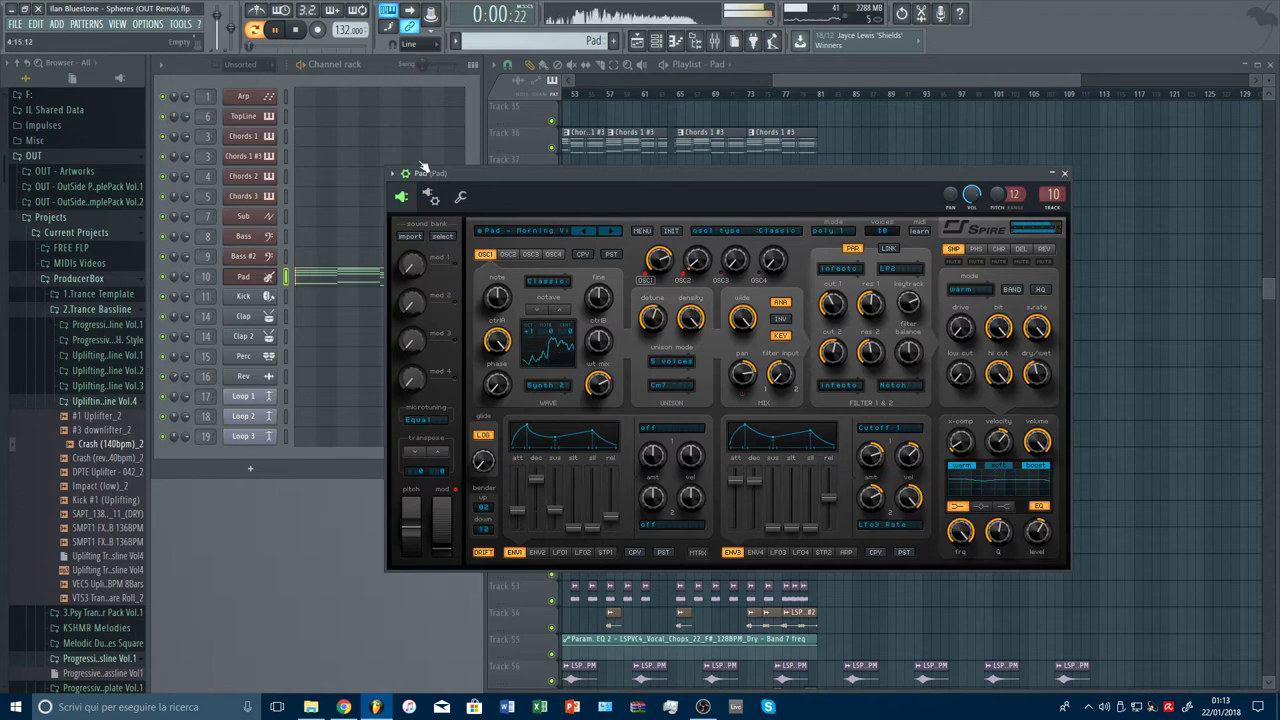
click(621, 230)
click(294, 30)
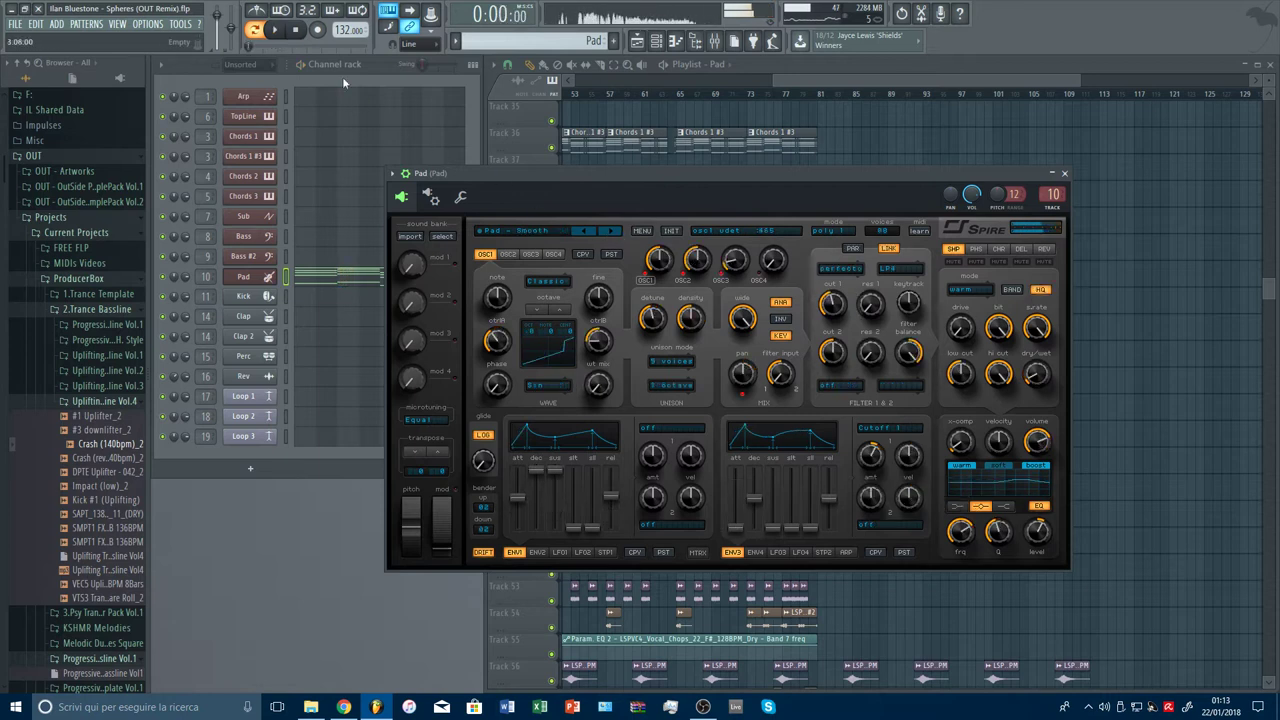
key(space)
click(621, 230)
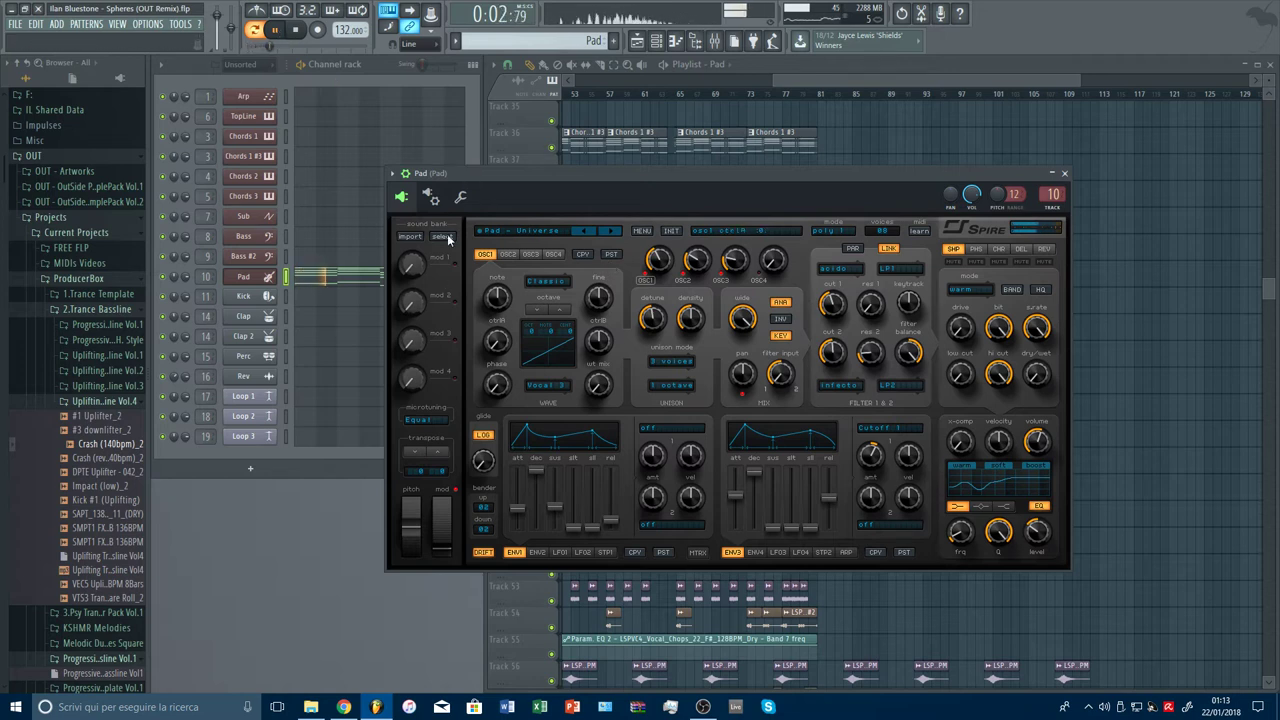
click(460, 197)
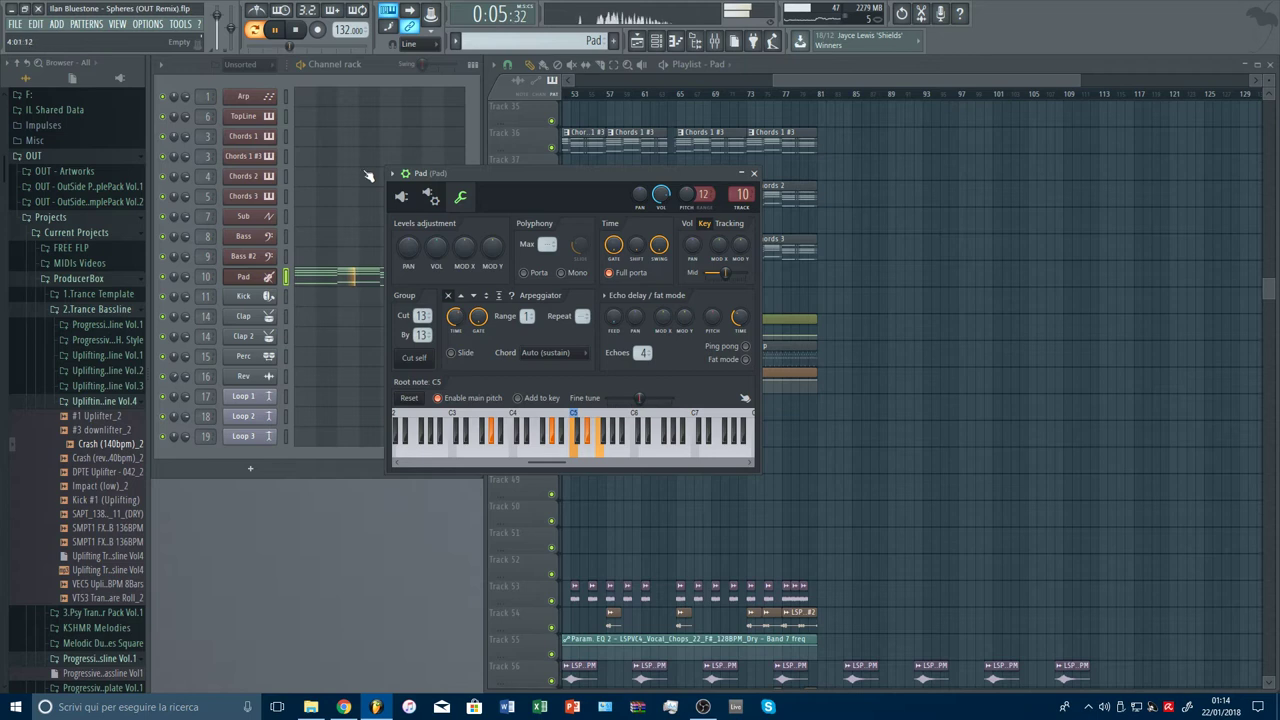
click(401, 196)
click(606, 232)
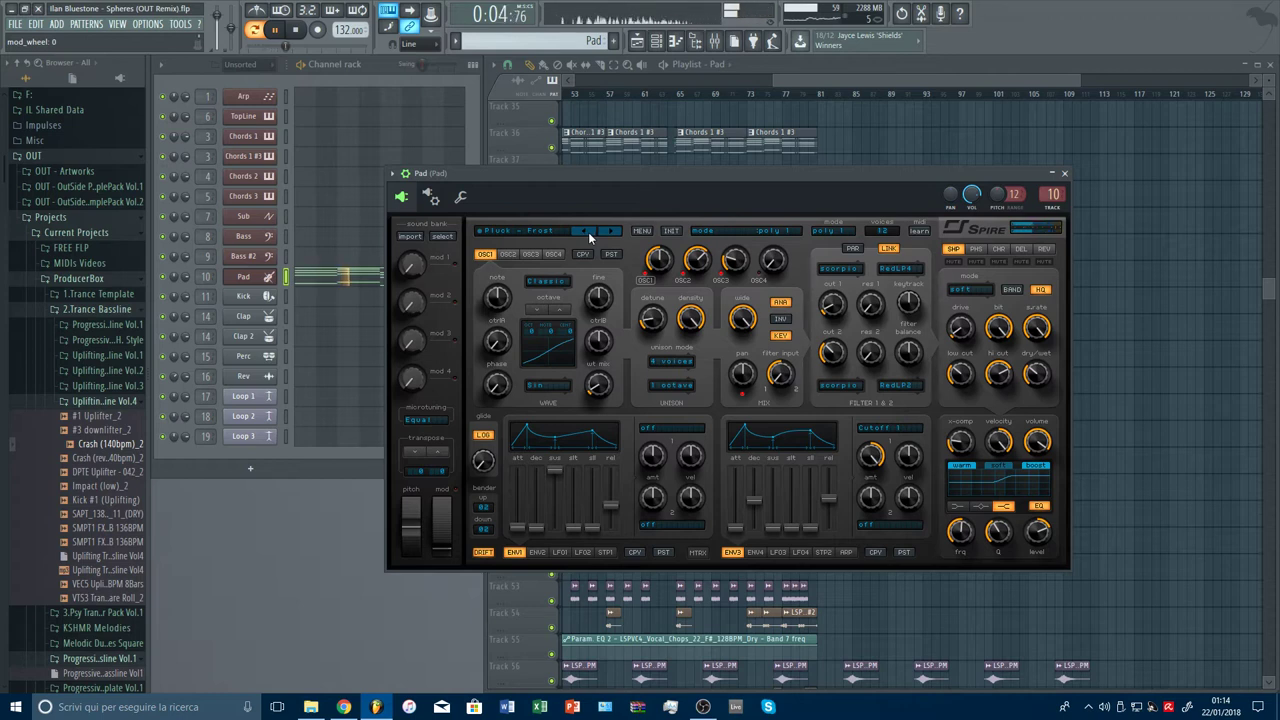
Step: Raise the release of envelope 3 to the maximum and slightly raise the attack of envelope 4 in Spire
mouse_move(624, 503)
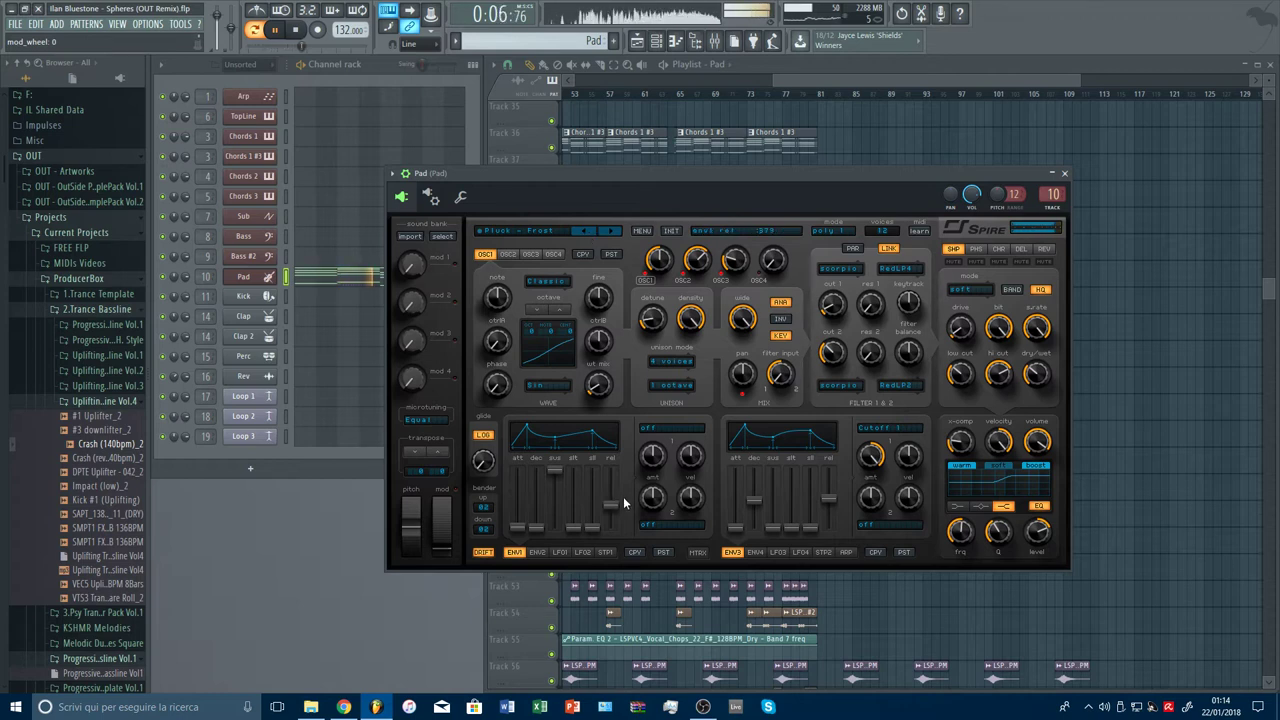
mouse_move(780, 518)
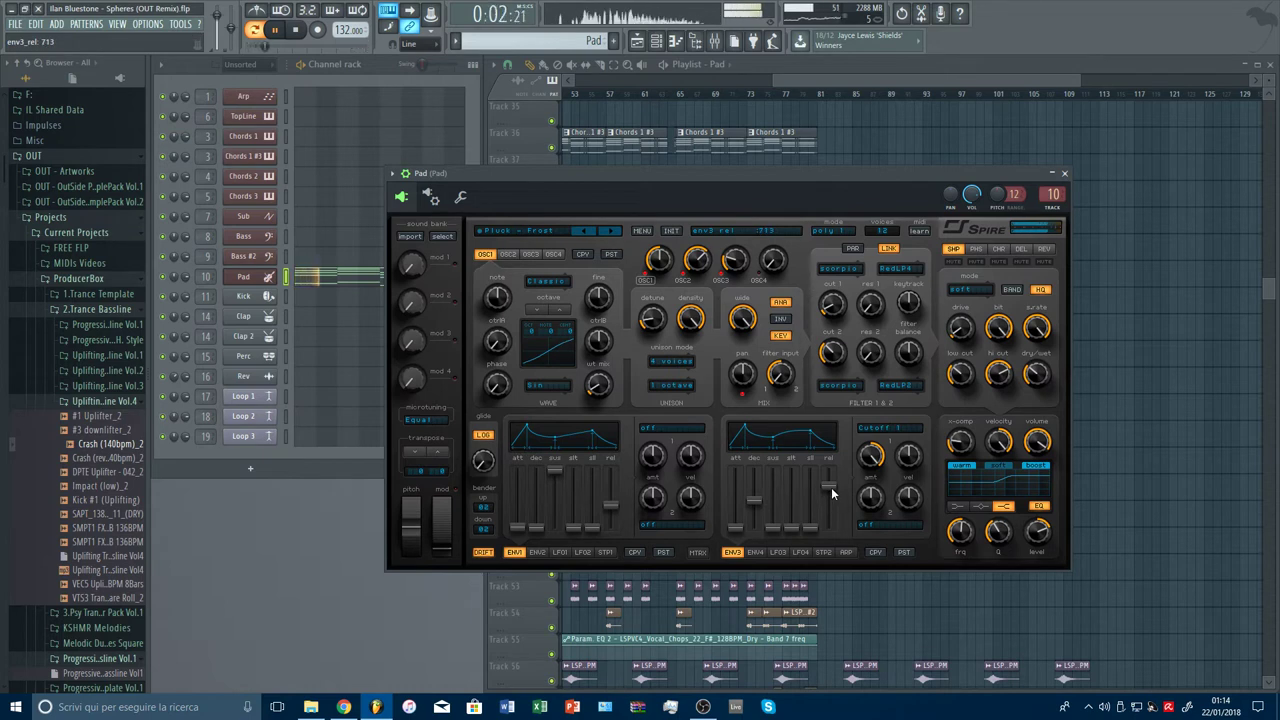
drag(831, 487, 832, 449)
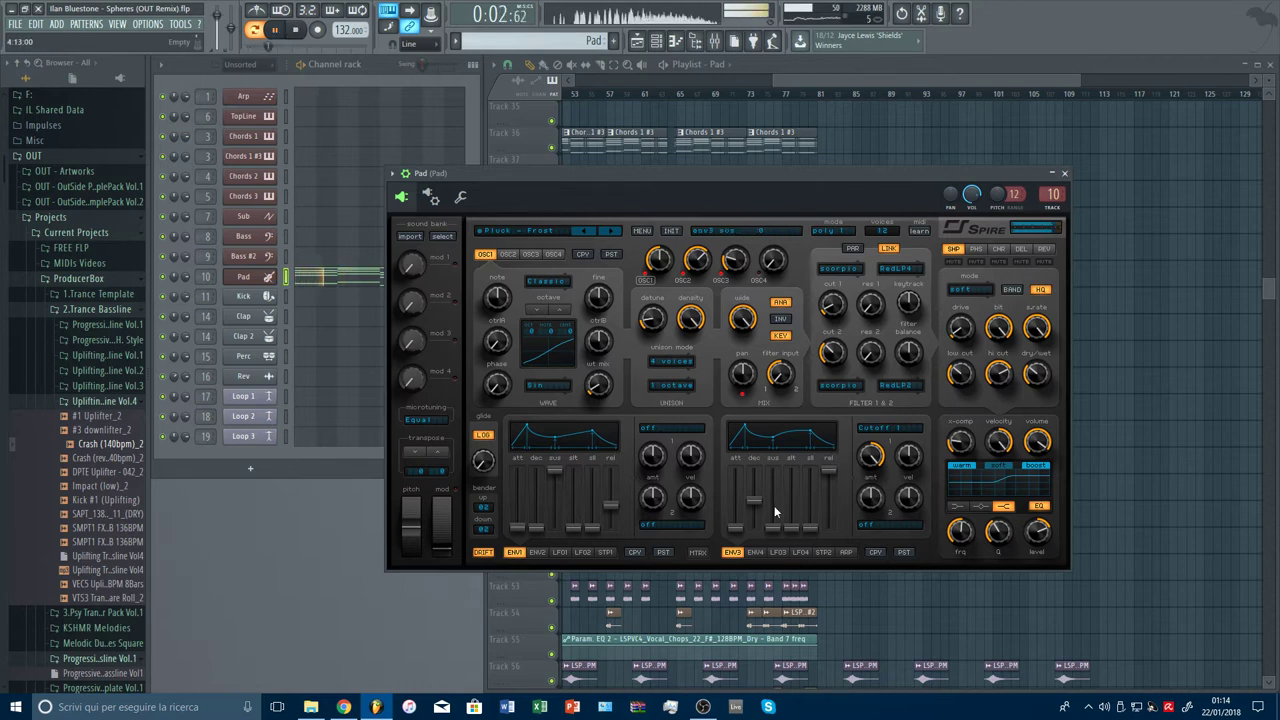
click(753, 553)
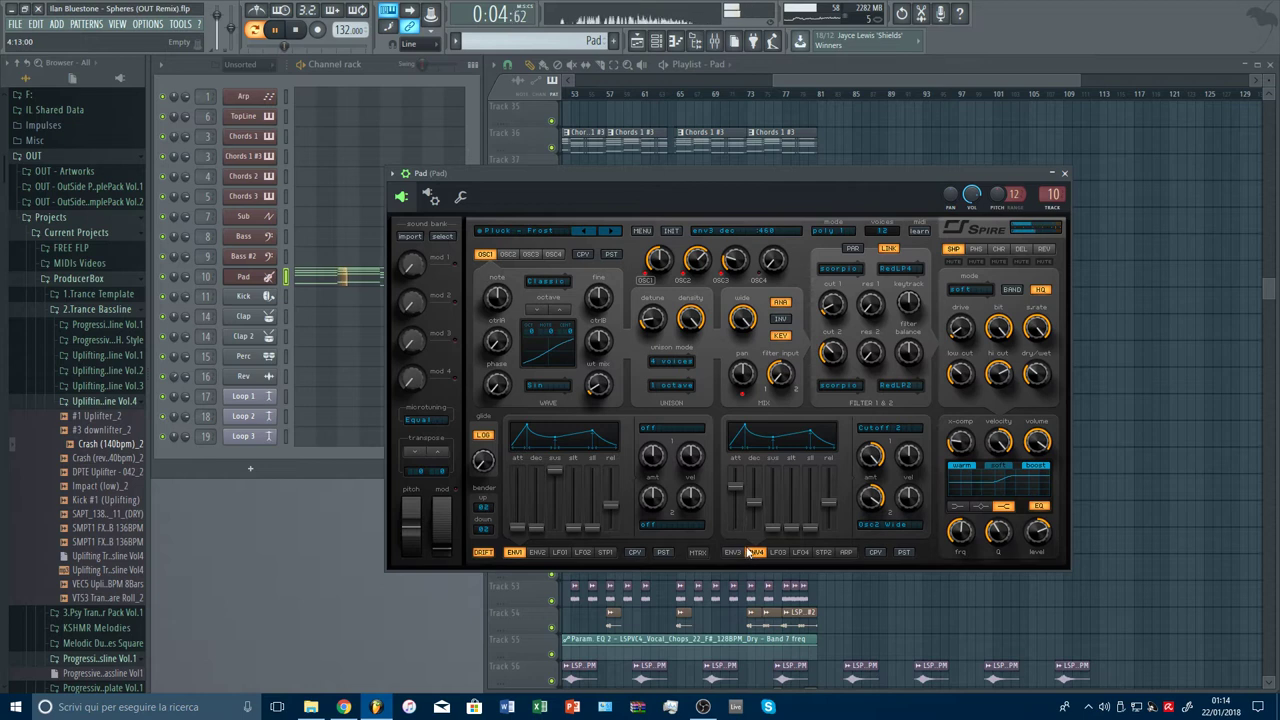
drag(737, 491, 743, 488)
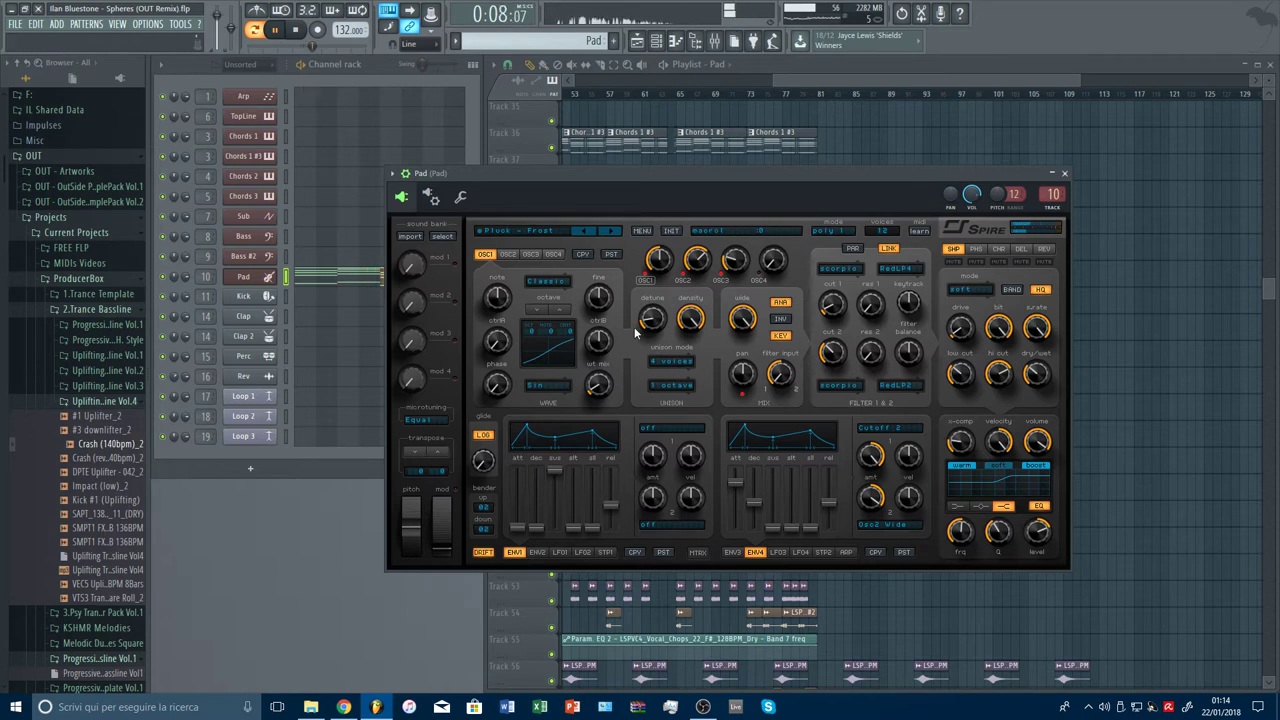
Step: Slice every note of the last chord at bar 7 in the Pad piano roll, then close the editor
key(Escape)
click(411, 279)
click(549, 122)
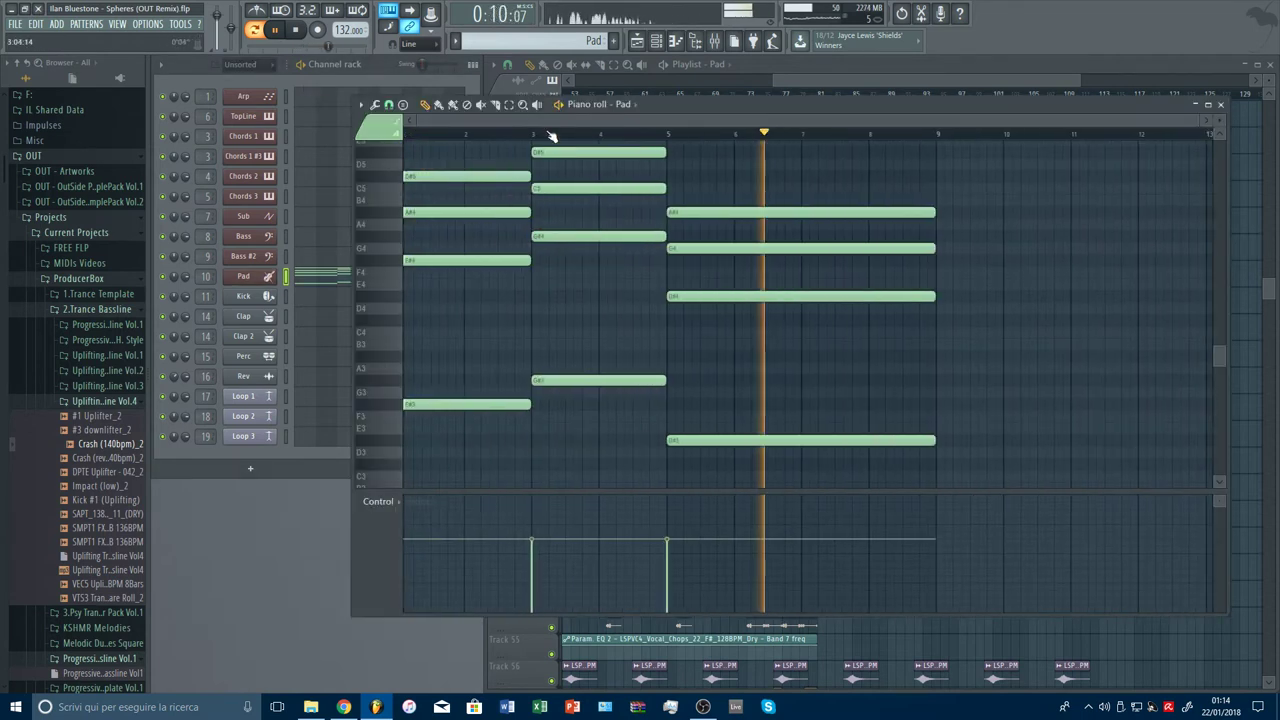
click(496, 105)
drag(818, 182, 813, 458)
scroll(815, 380, up, 6)
drag(808, 300, 814, 373)
click(891, 388)
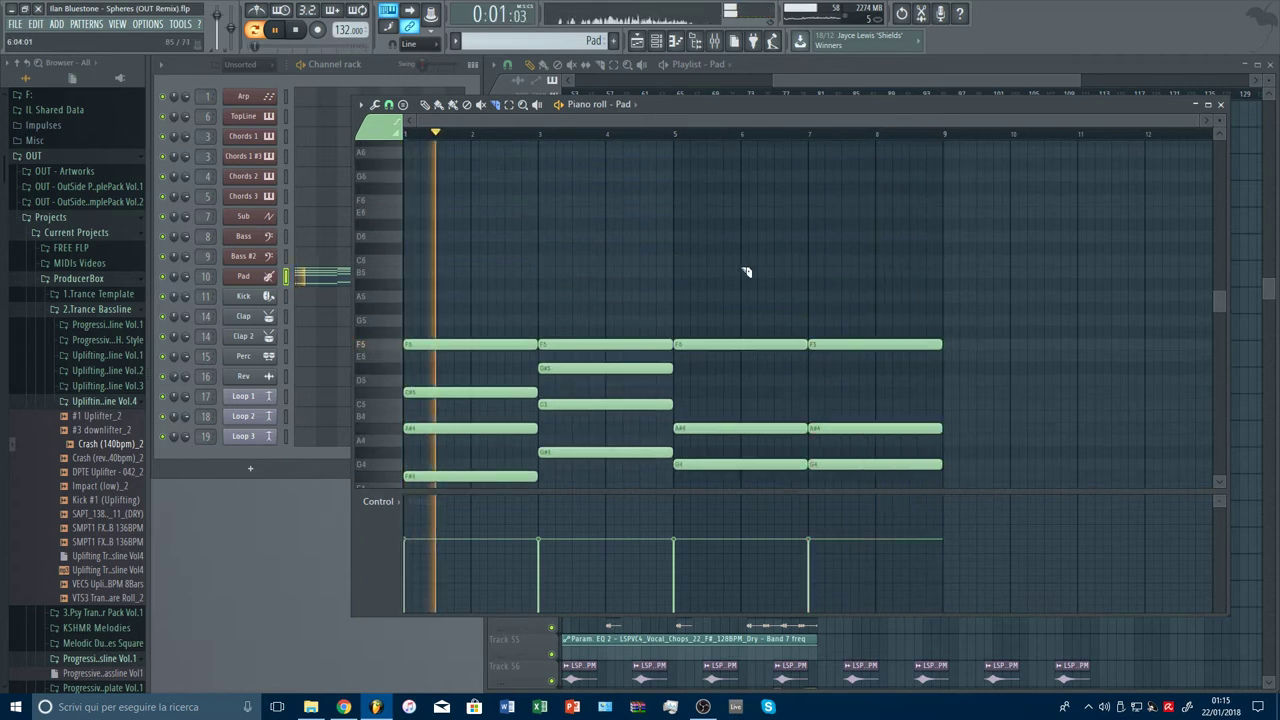
click(427, 106)
key(Escape)
Step: Clone the Pad channel three times in the channel rack
right_click(275, 272)
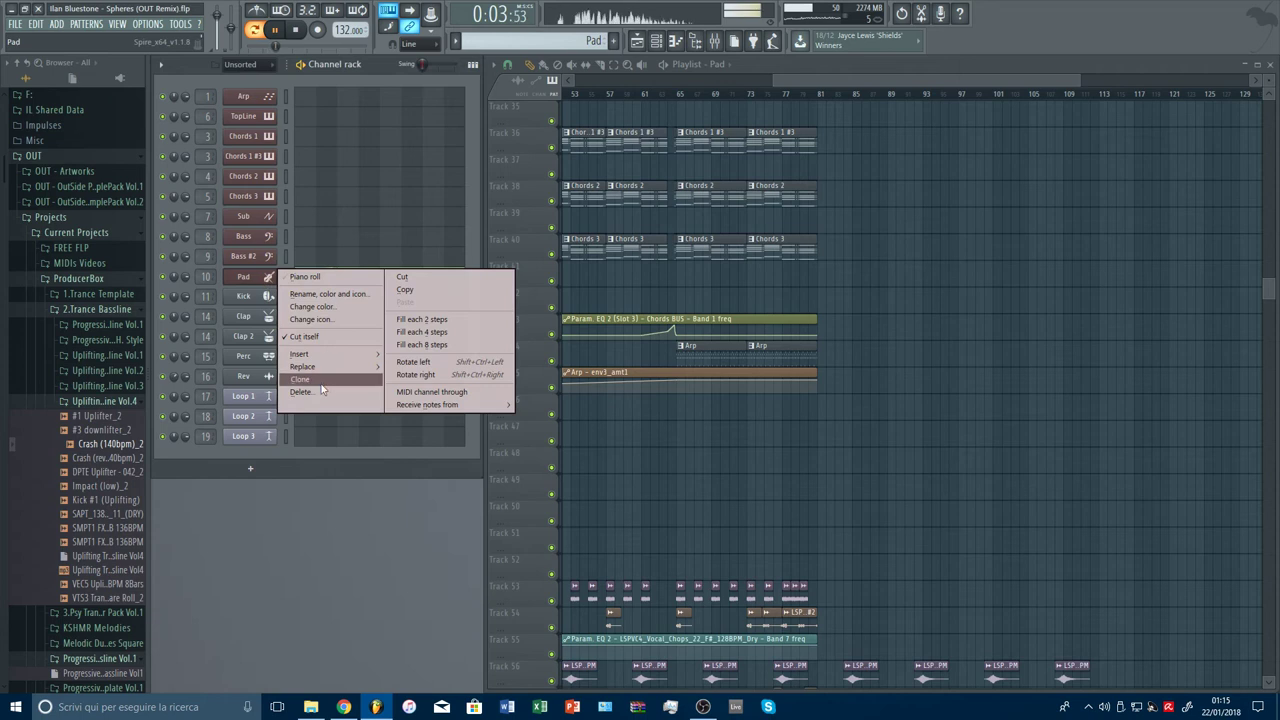
click(310, 381)
right_click(268, 293)
click(310, 400)
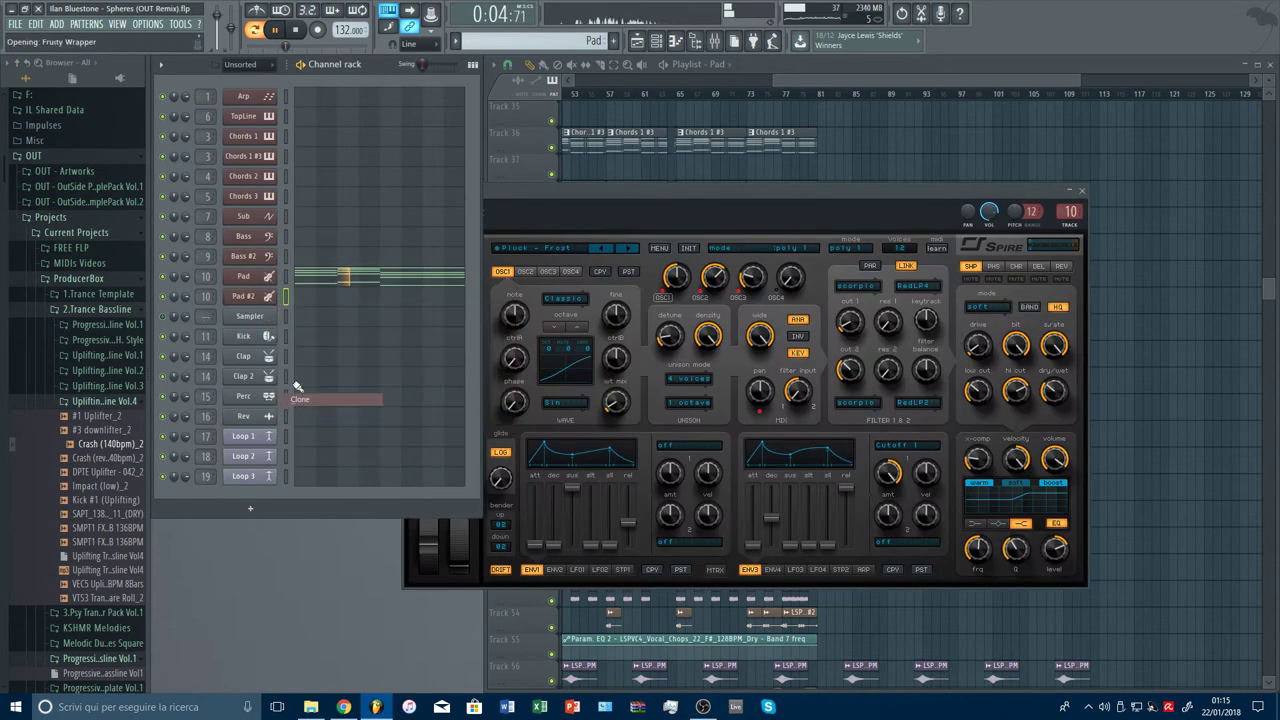
right_click(262, 316)
click(310, 419)
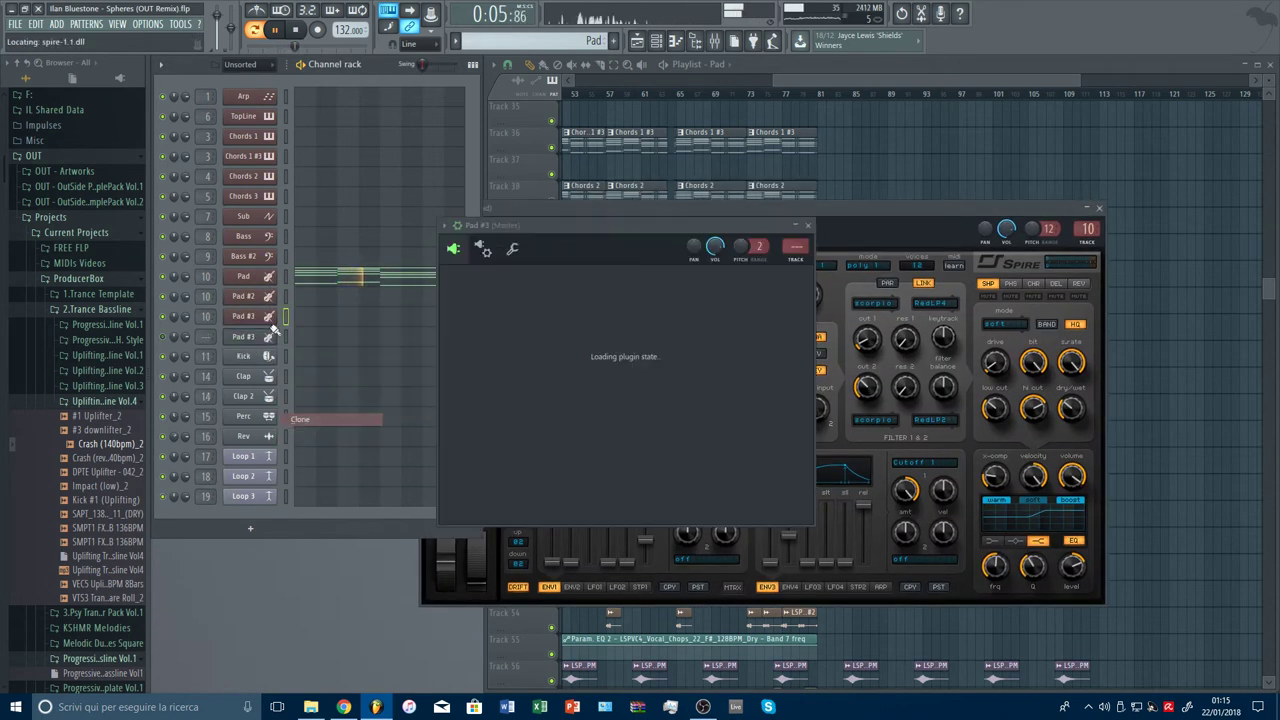
Step: Rename the last cloned pad channel to "Bass Pad"
right_click(265, 343)
click(300, 355)
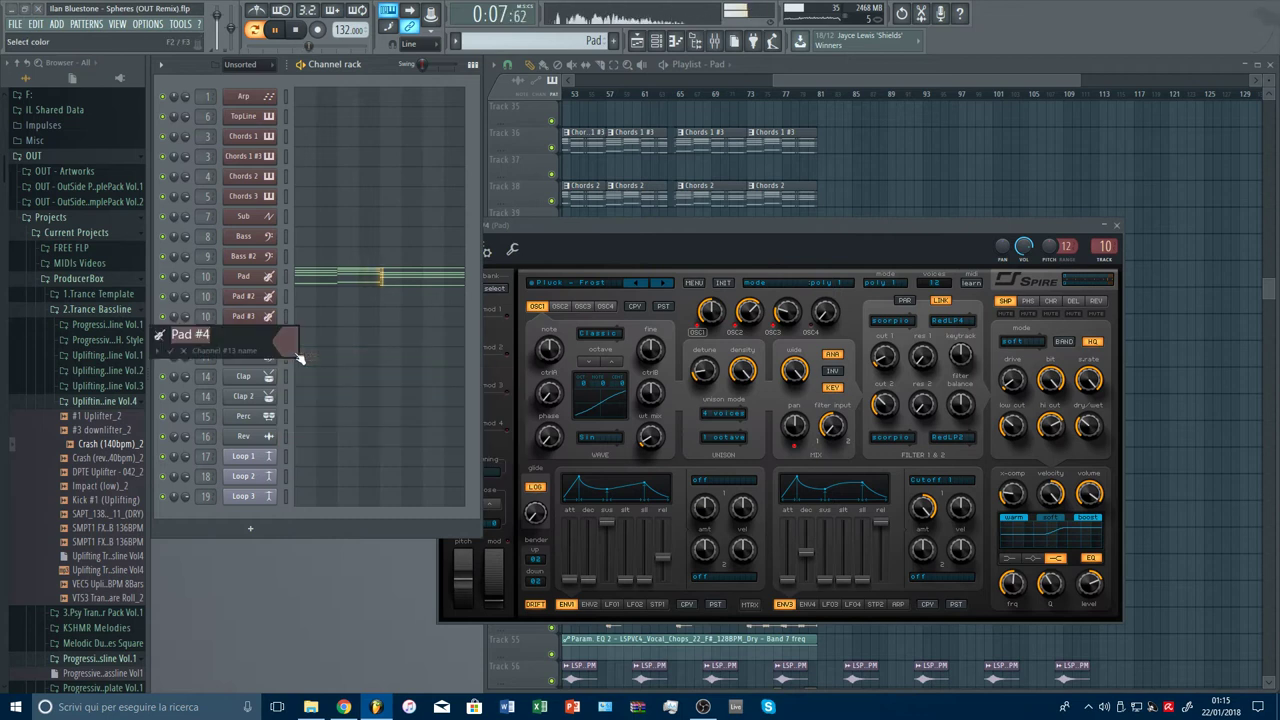
text(Bass Pad)
key(Return)
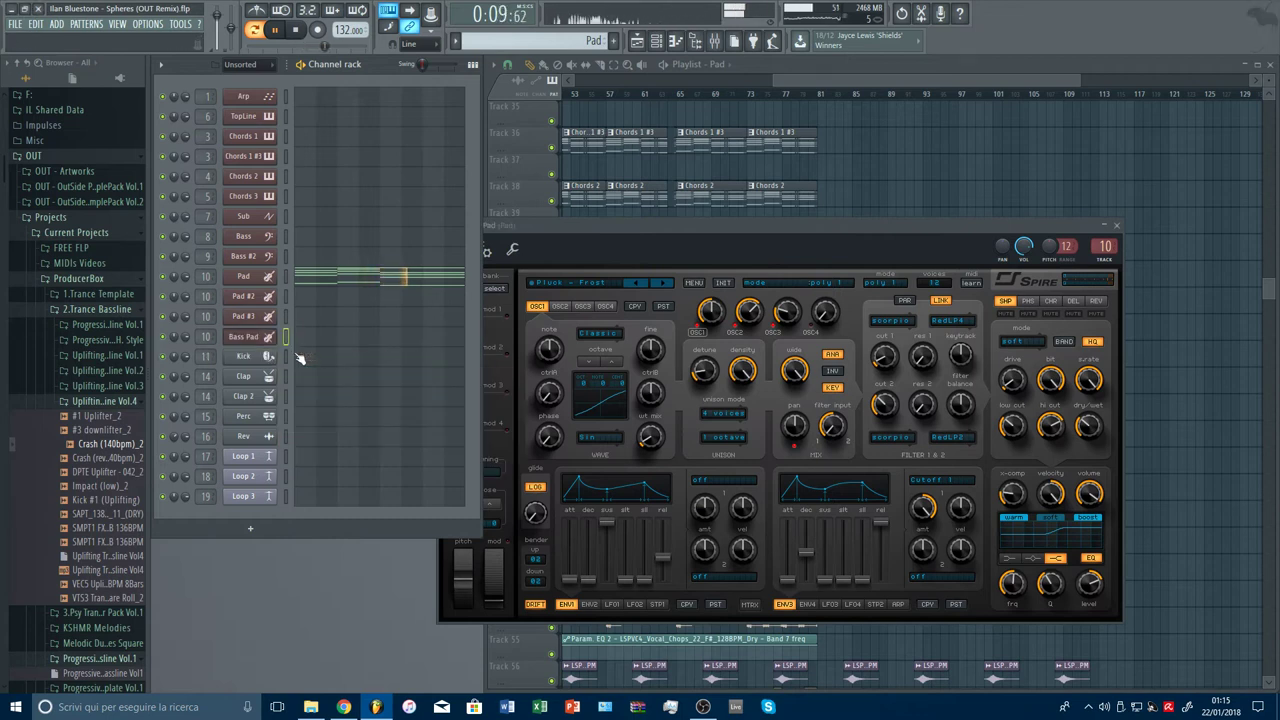
Step: Rename the original Pad channel to "Pluck Break"
right_click(265, 276)
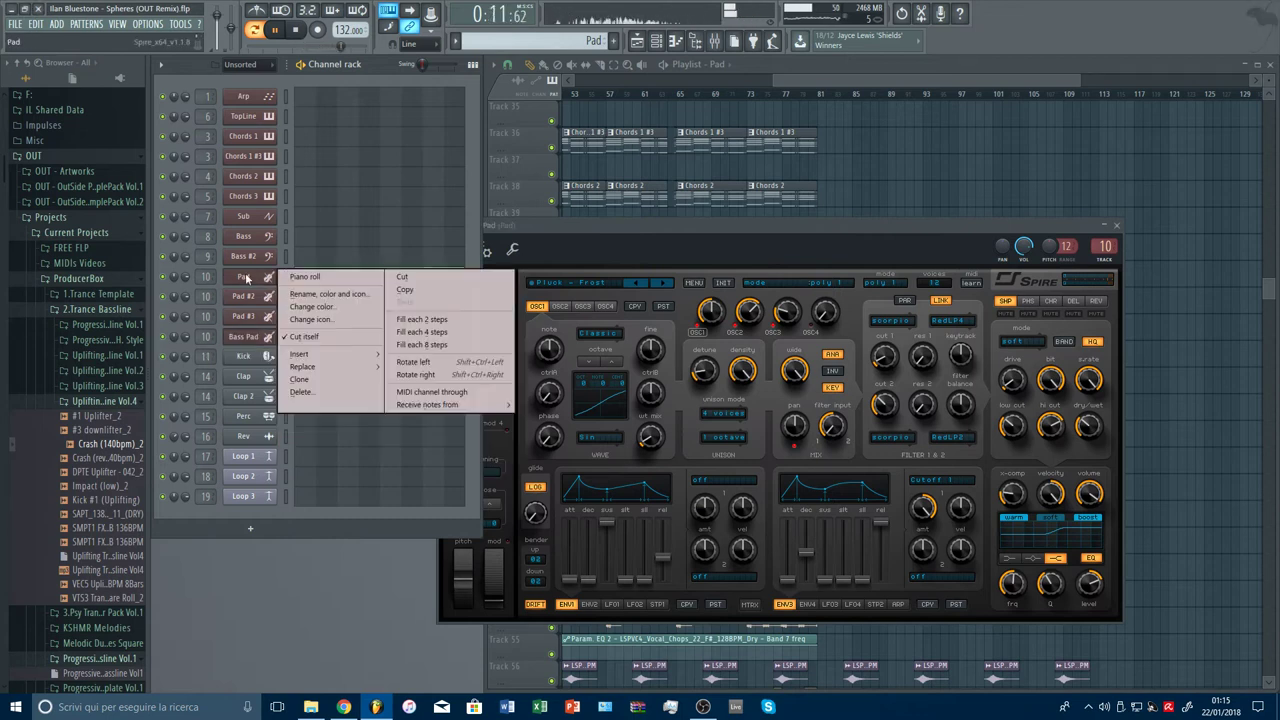
click(300, 288)
text(Pluck)
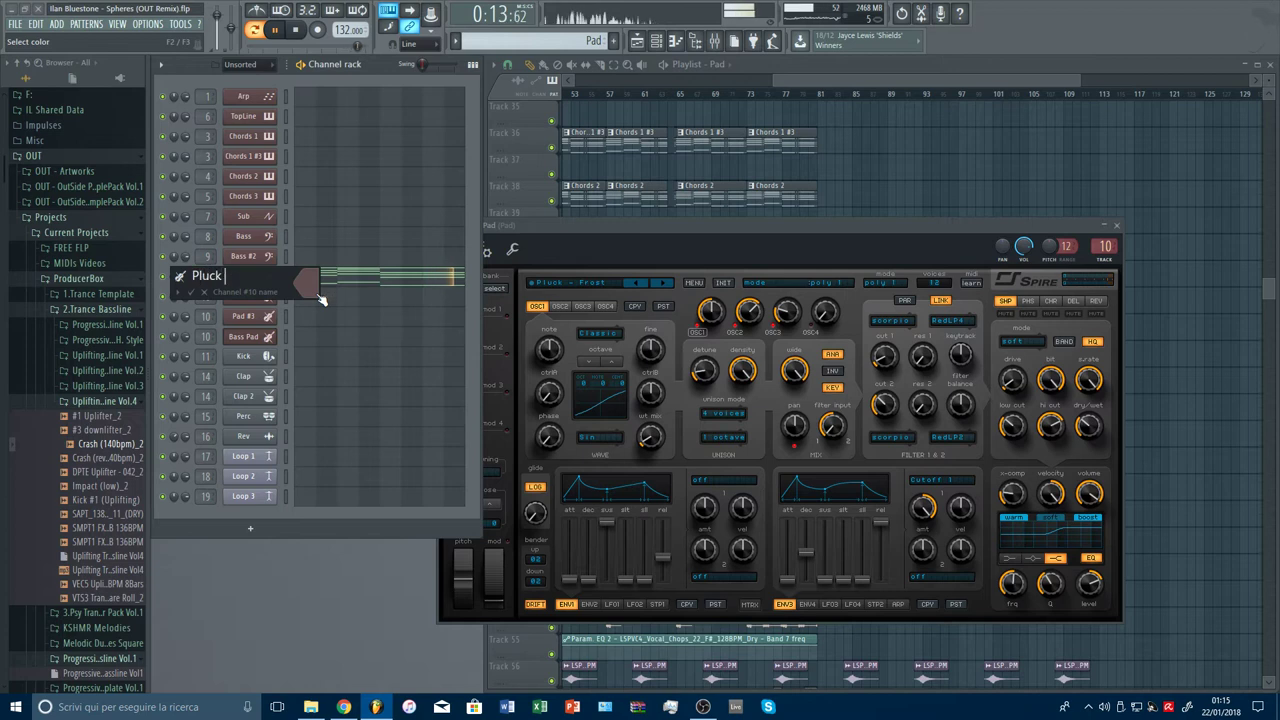
text( Break)
key(Return)
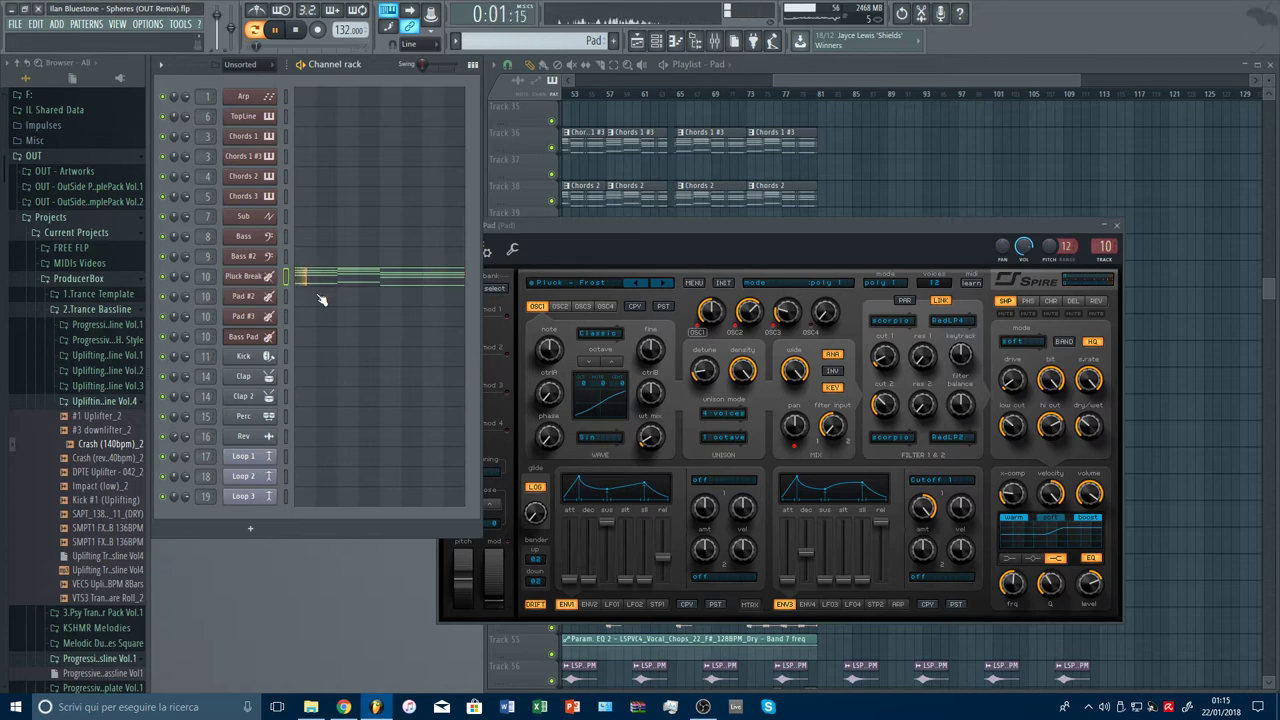
Step: Stop playback and paste the Pluck Break chord notes into the Pad #2, Pad #3 and Bass Pad channels
key(space)
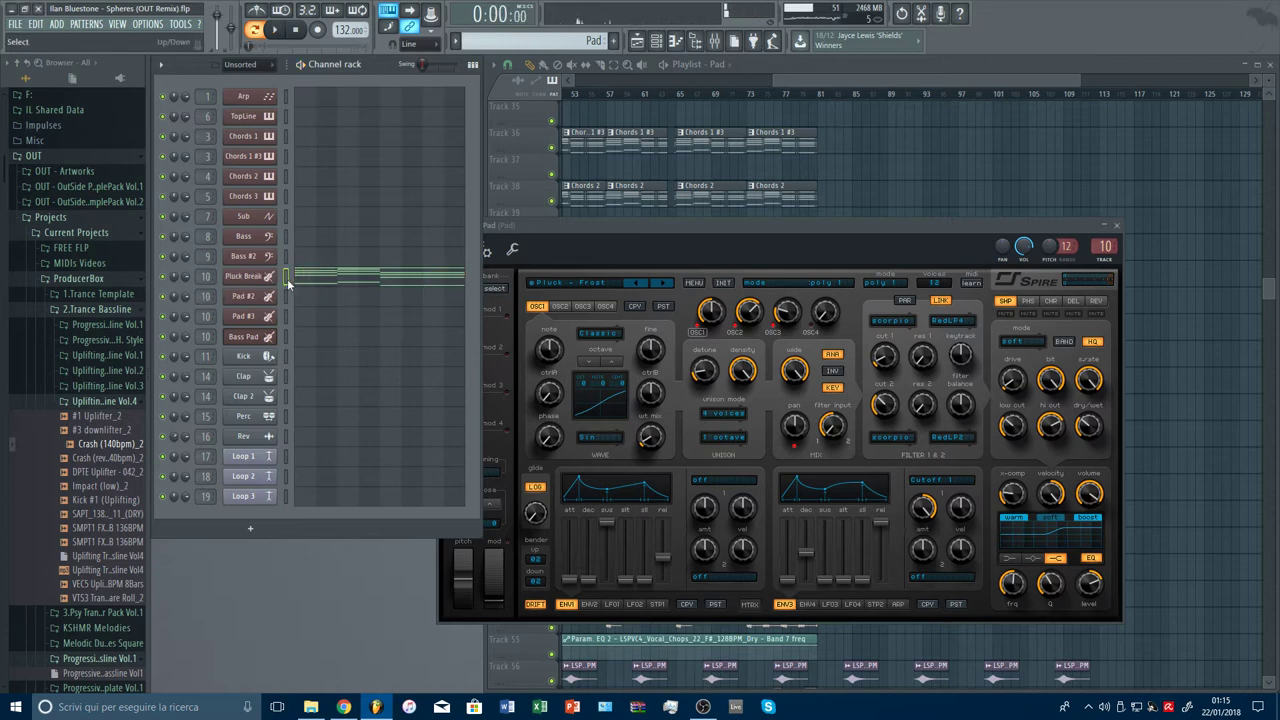
click(287, 296)
key(ctrl+v)
click(287, 316)
key(ctrl+v)
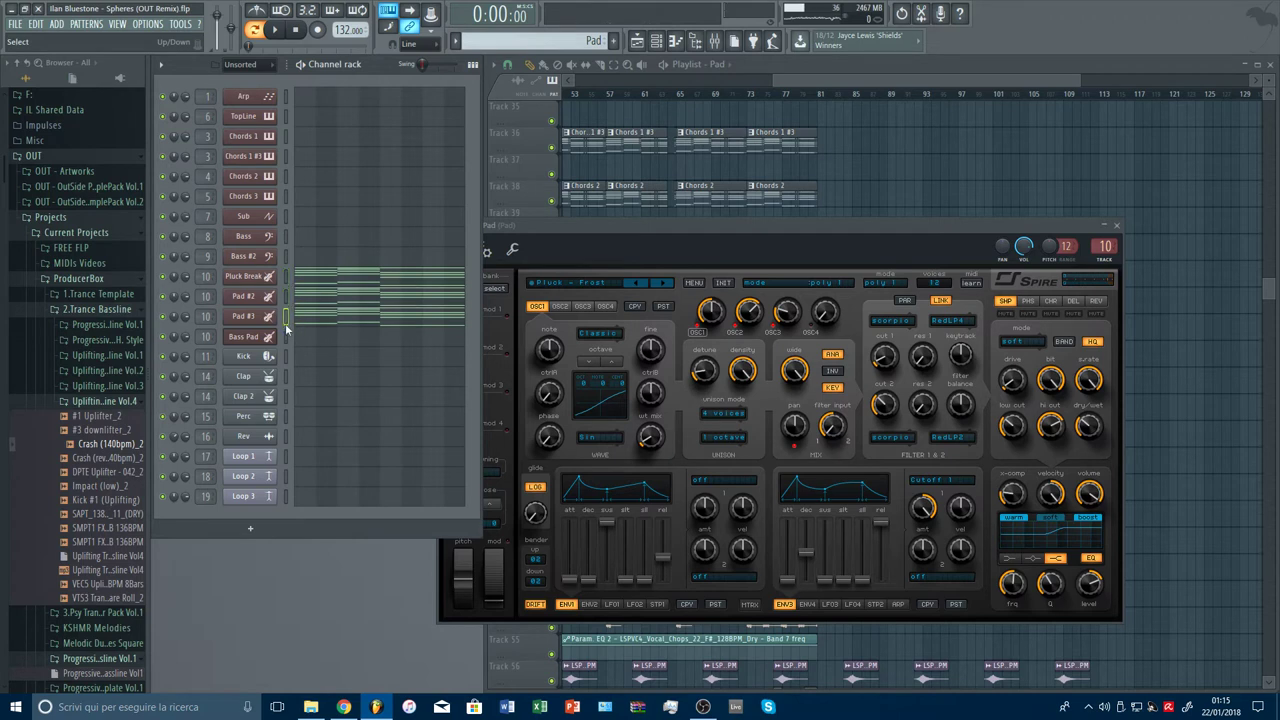
click(287, 336)
key(ctrl+v)
Step: Open Pad #2's Spire and audition its Pluck presets during playback, advancing to Pad - A Cup Of Magic
click(250, 296)
key(space)
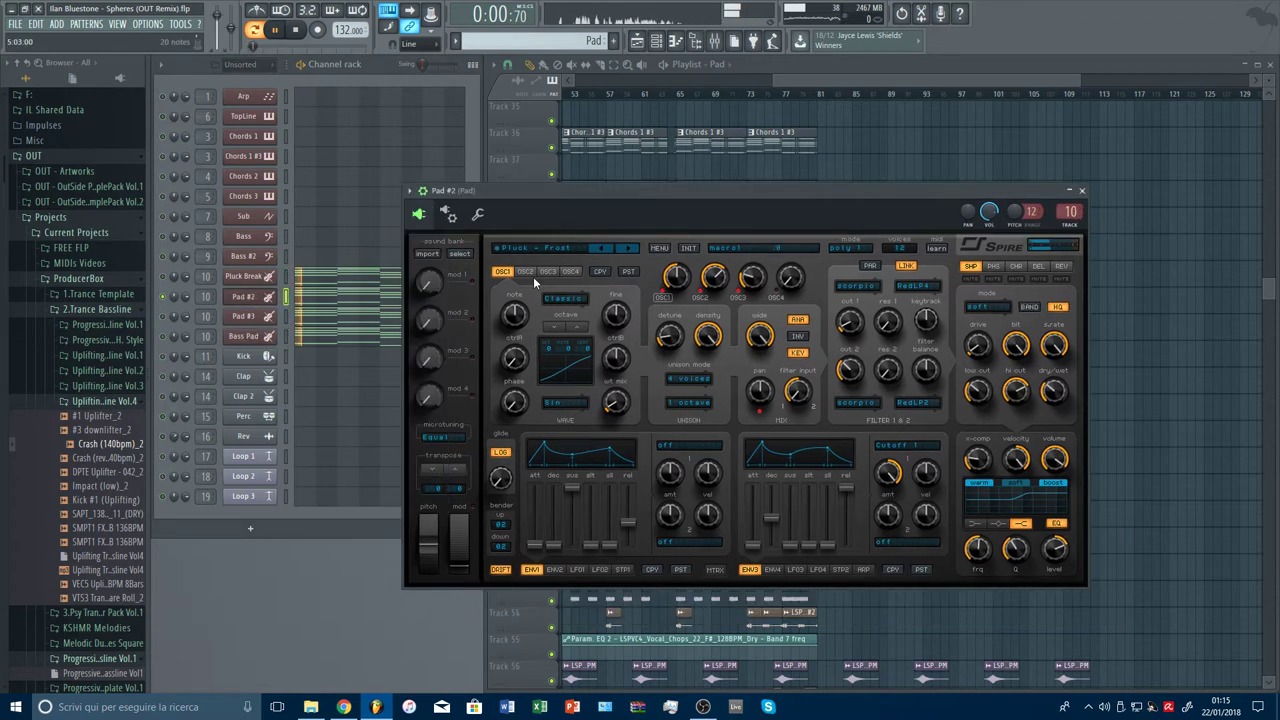
click(627, 249)
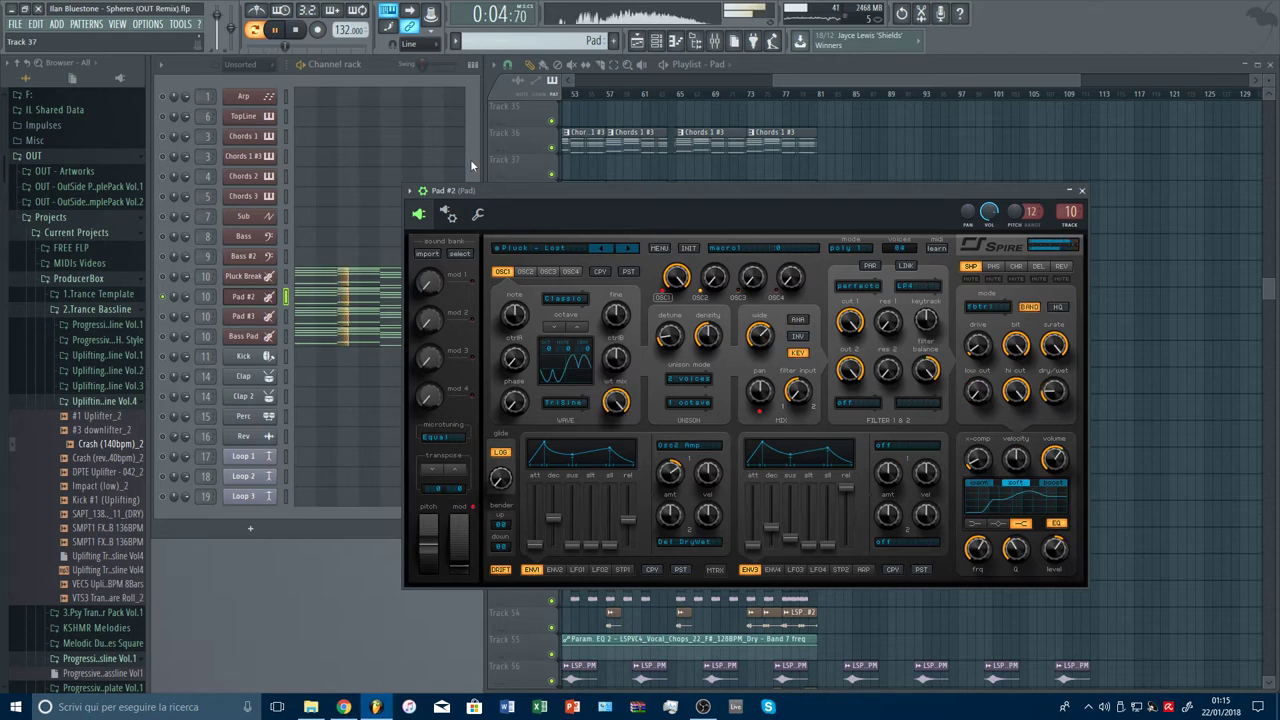
click(627, 249)
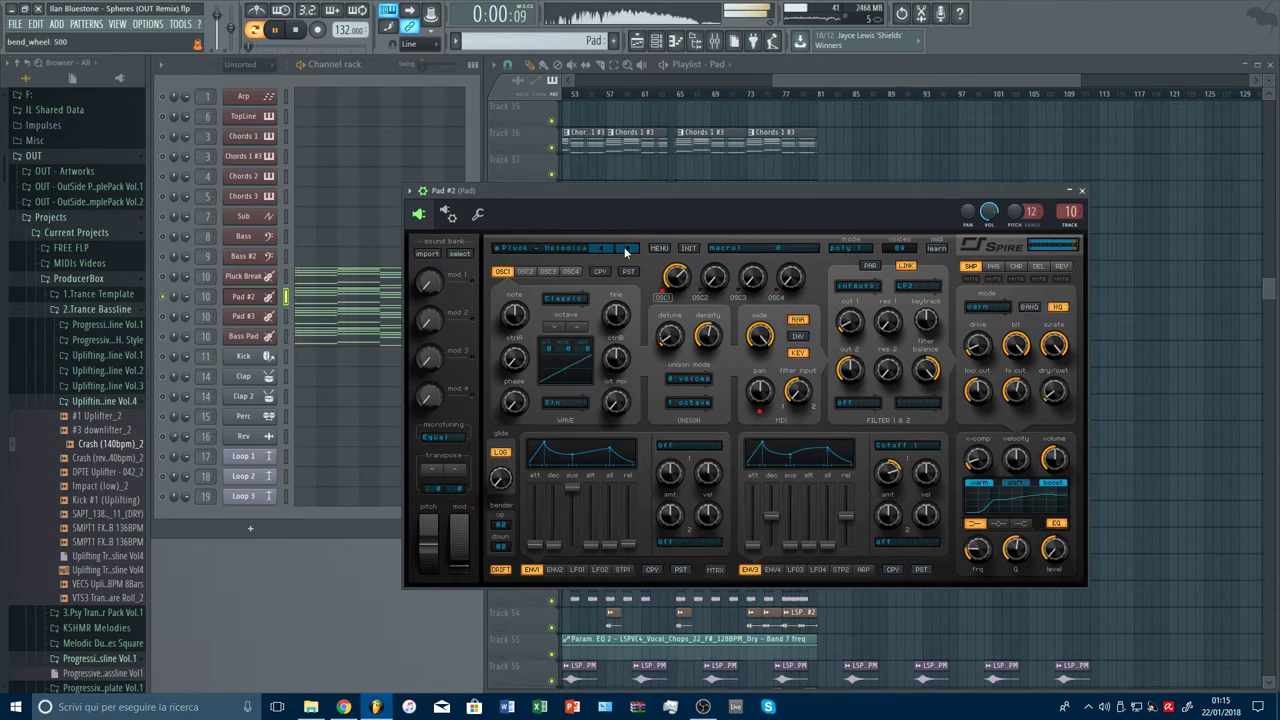
key(space)
key(space)
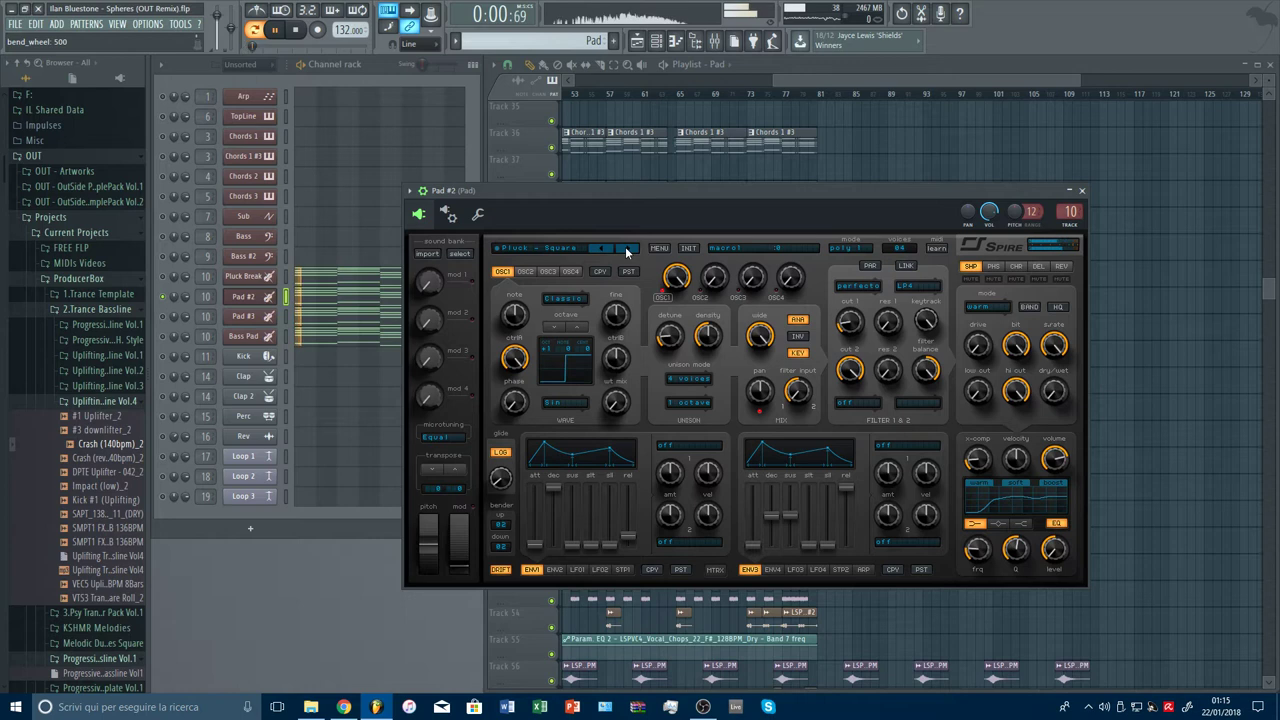
click(627, 249)
click(627, 249)
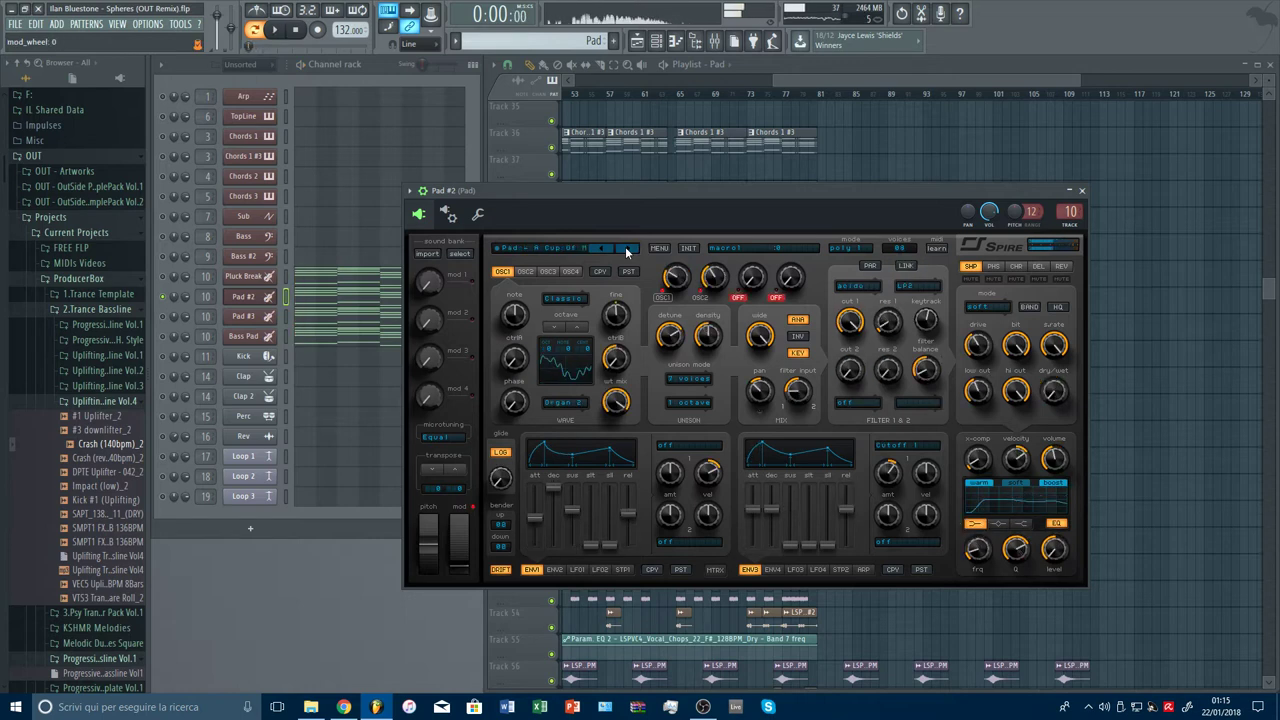
Step: Audition the Pad - Bermuda and Pad - Choir presets in Pad #2, restarting the pattern between them
click(565, 249)
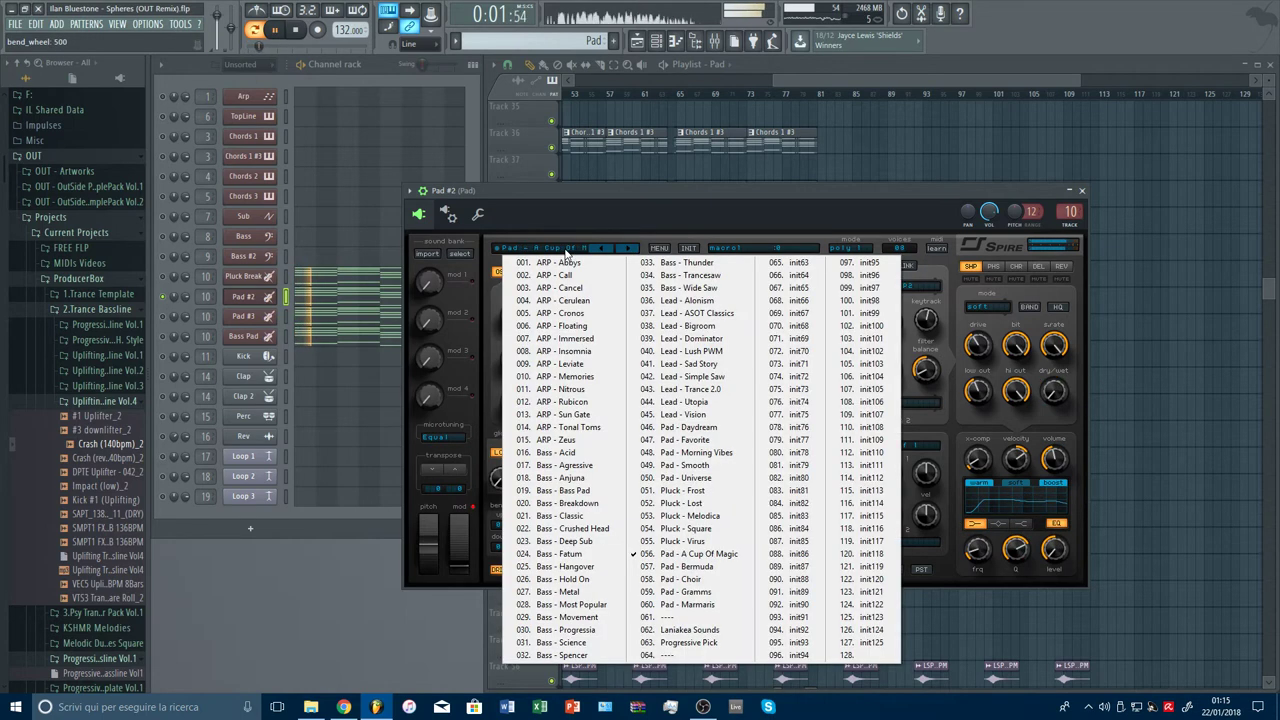
click(729, 567)
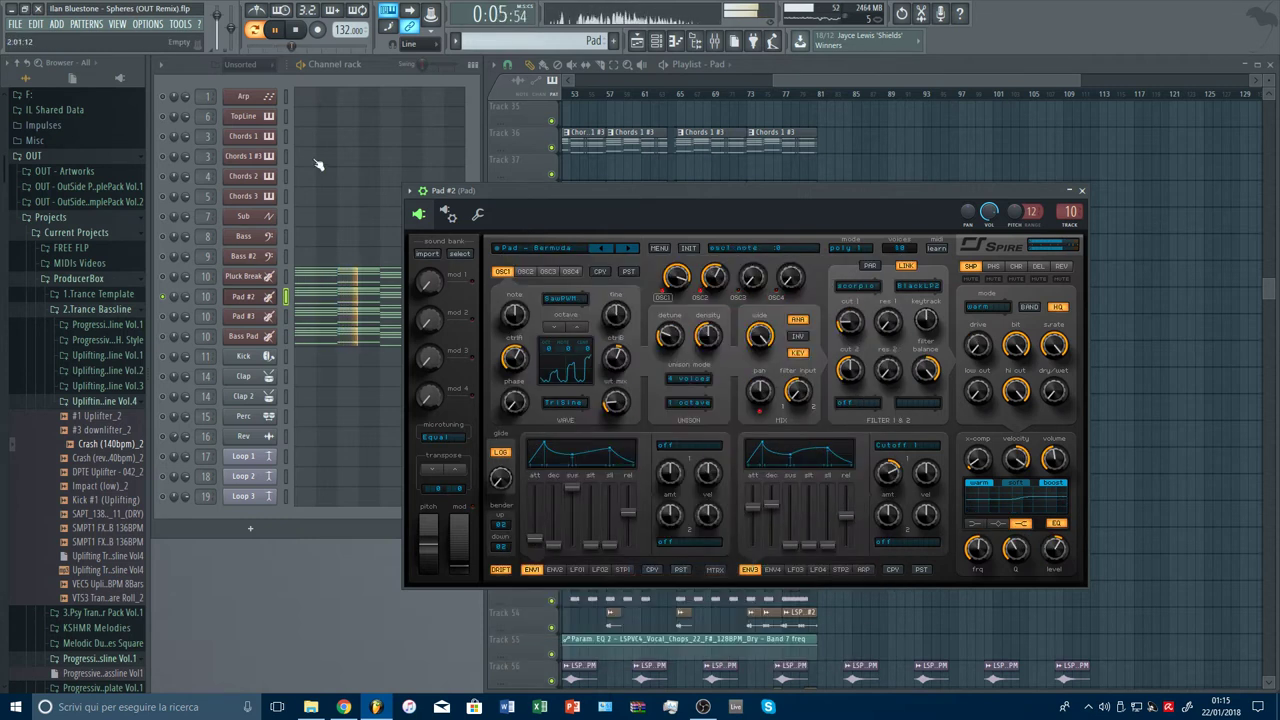
click(295, 37)
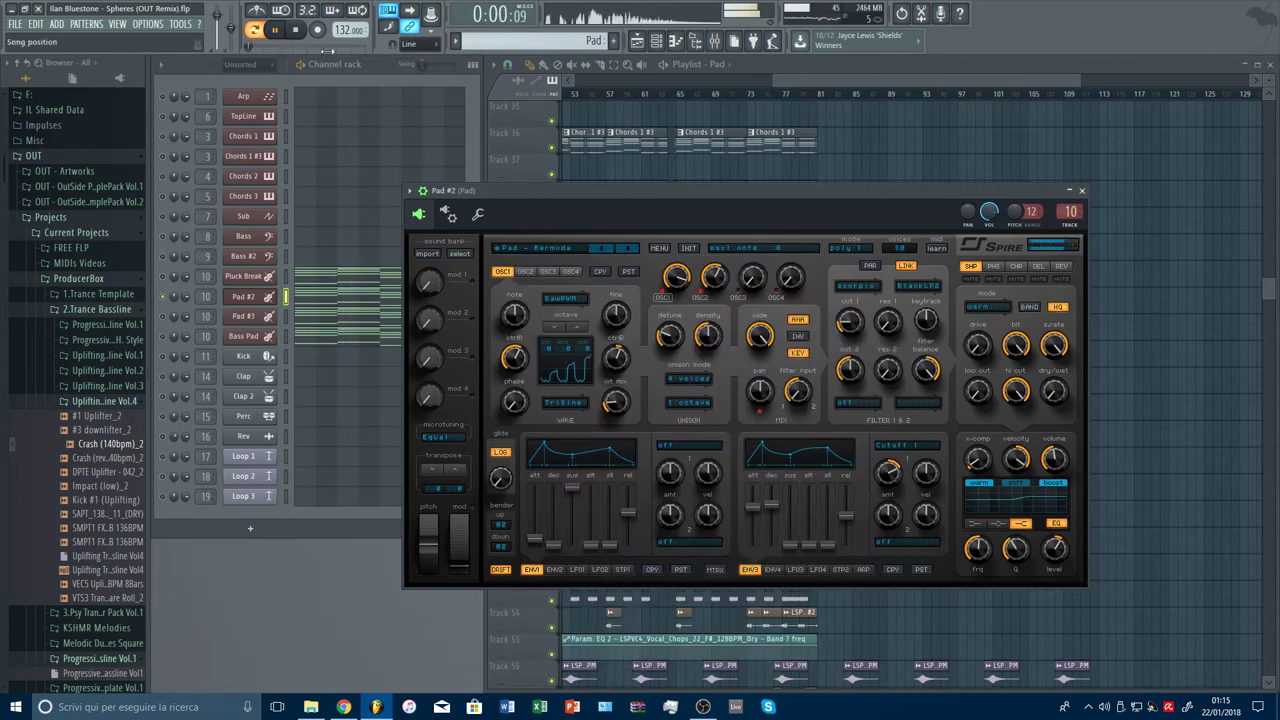
click(625, 250)
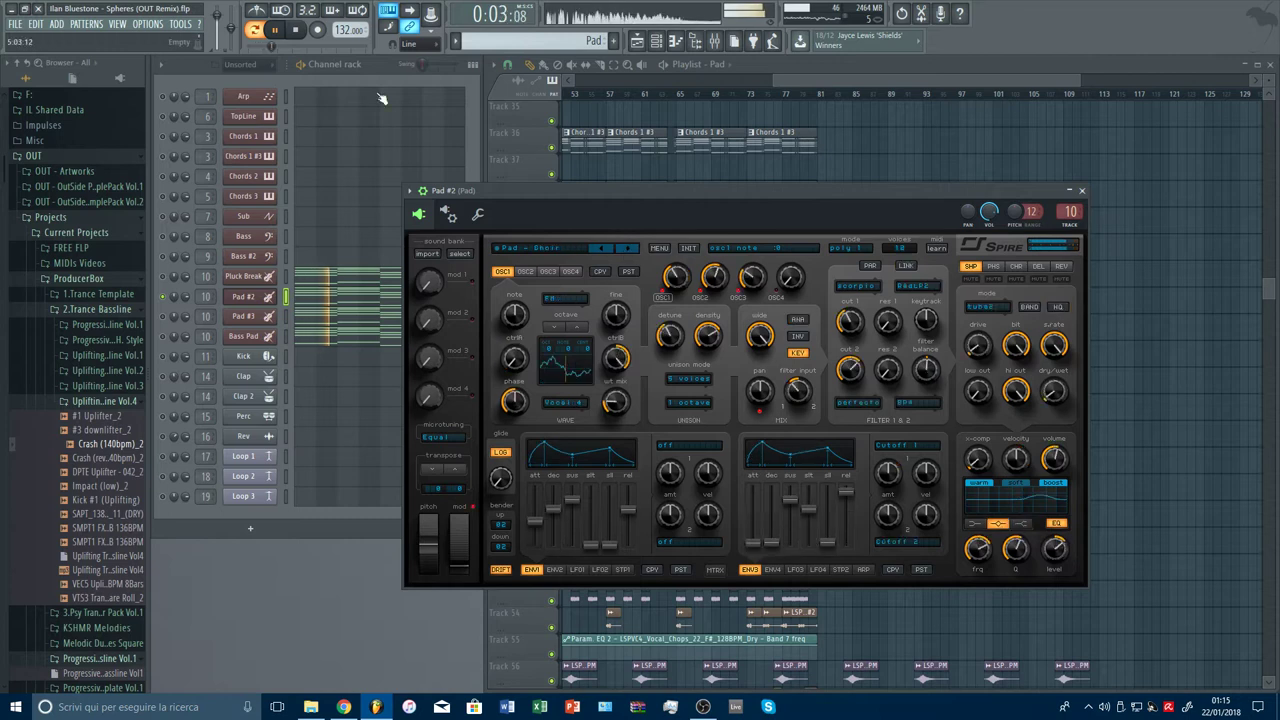
click(292, 30)
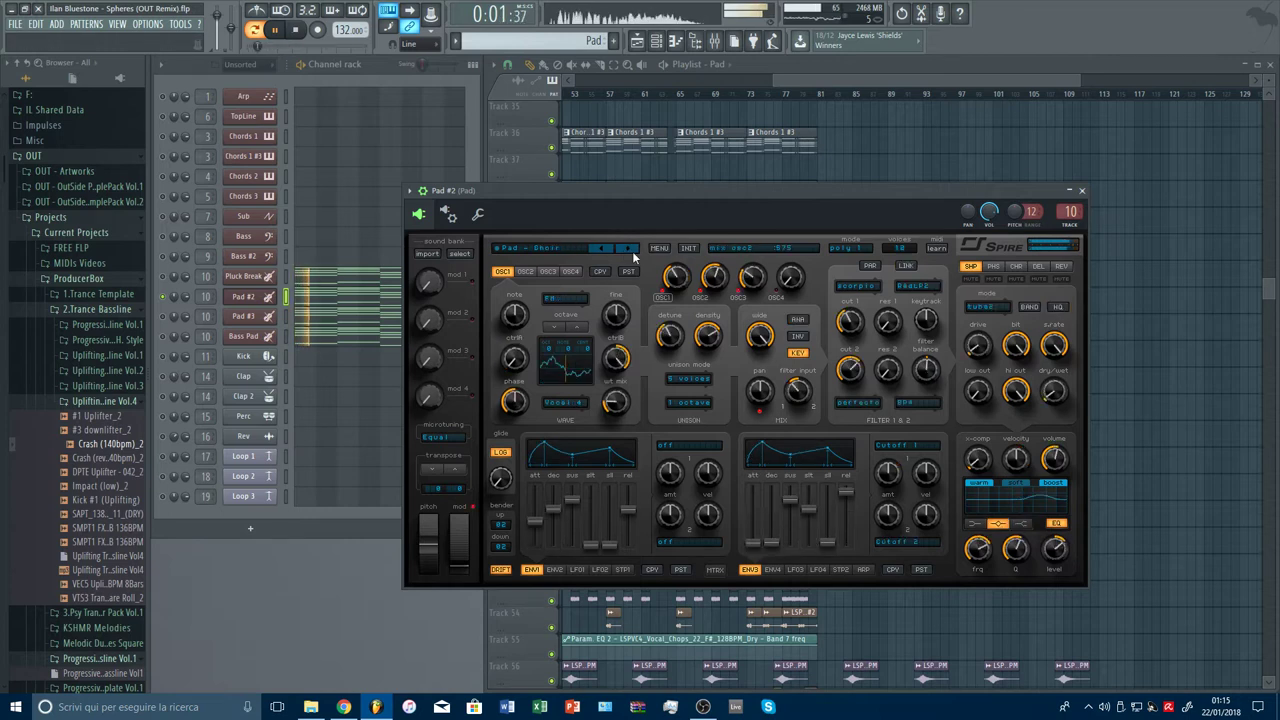
click(478, 214)
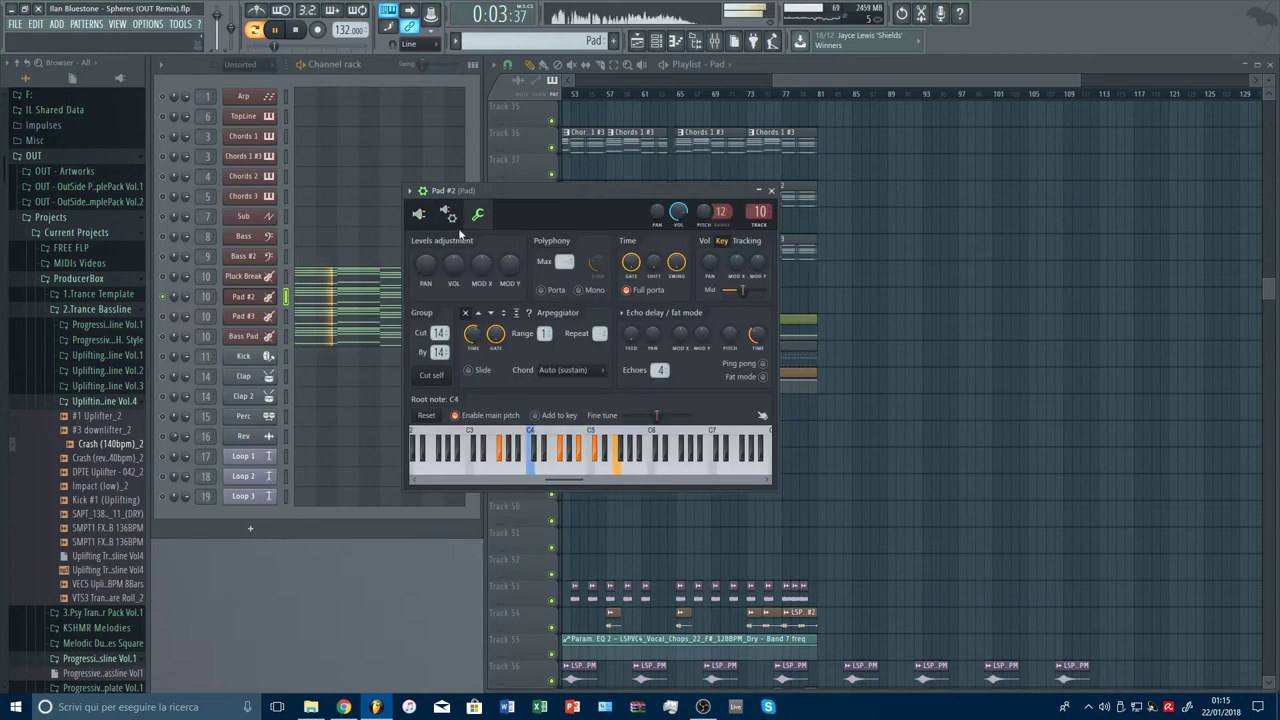
key(space)
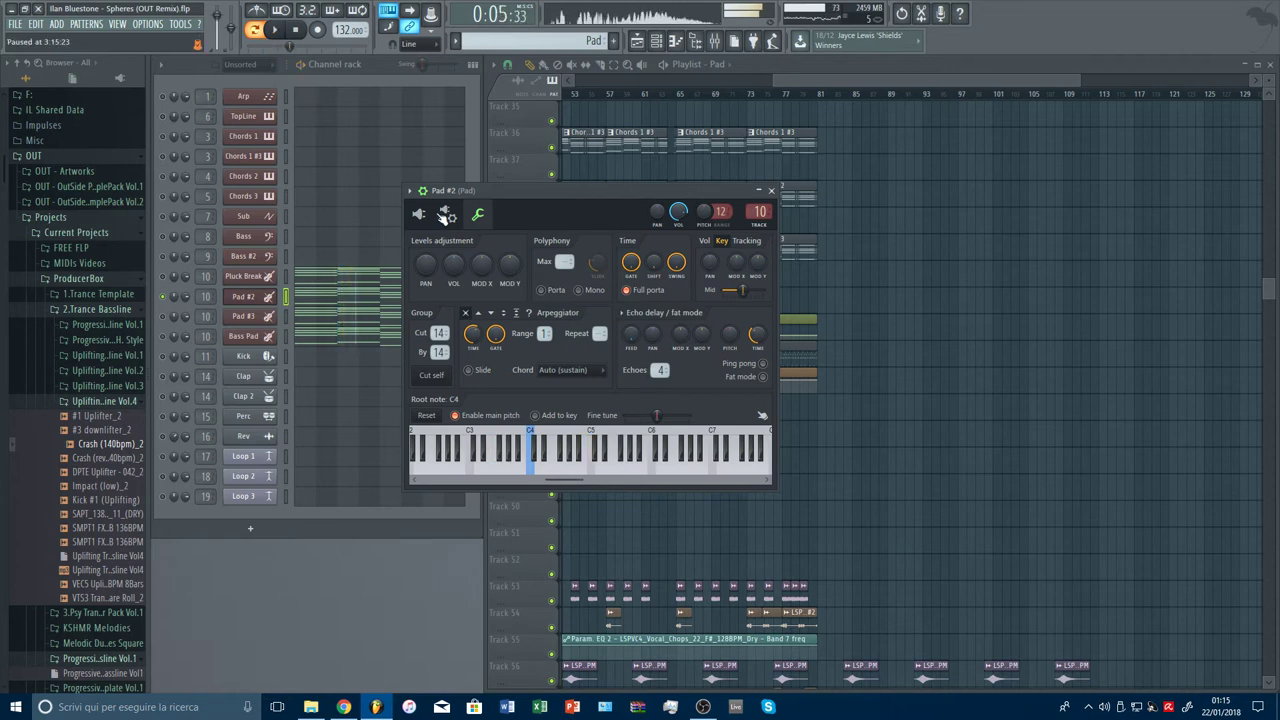
key(space)
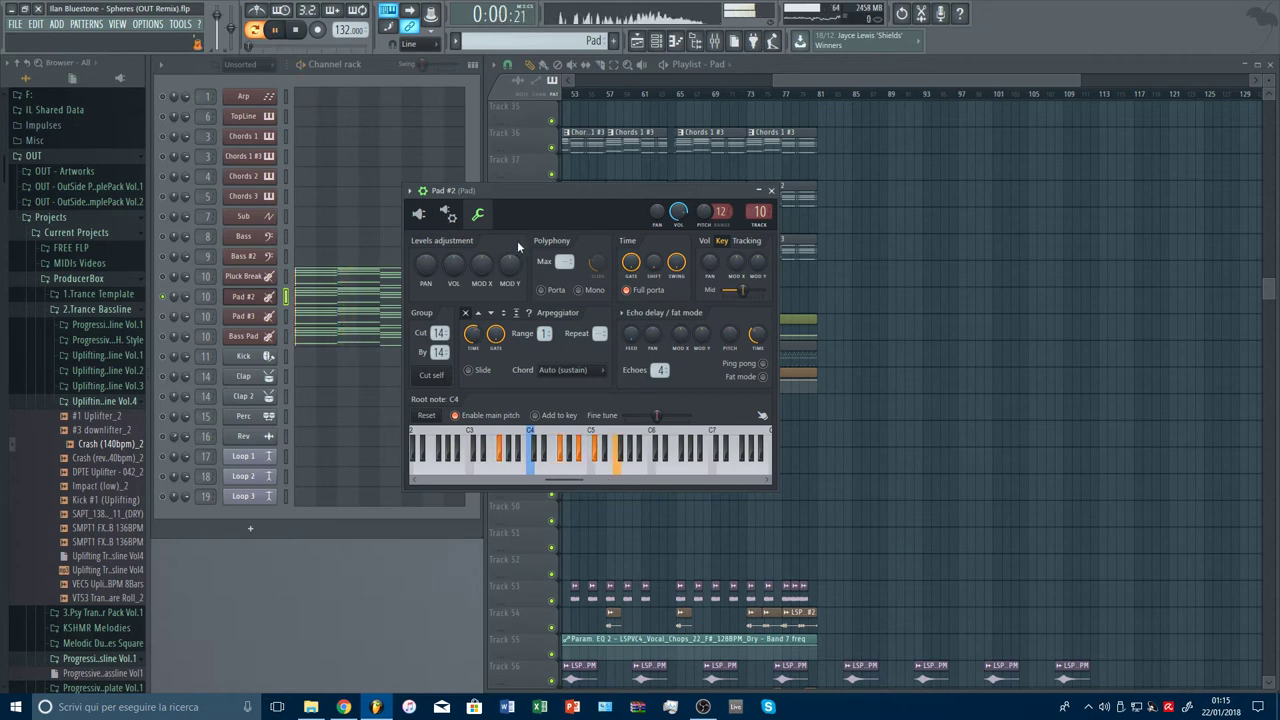
right_click(472, 436)
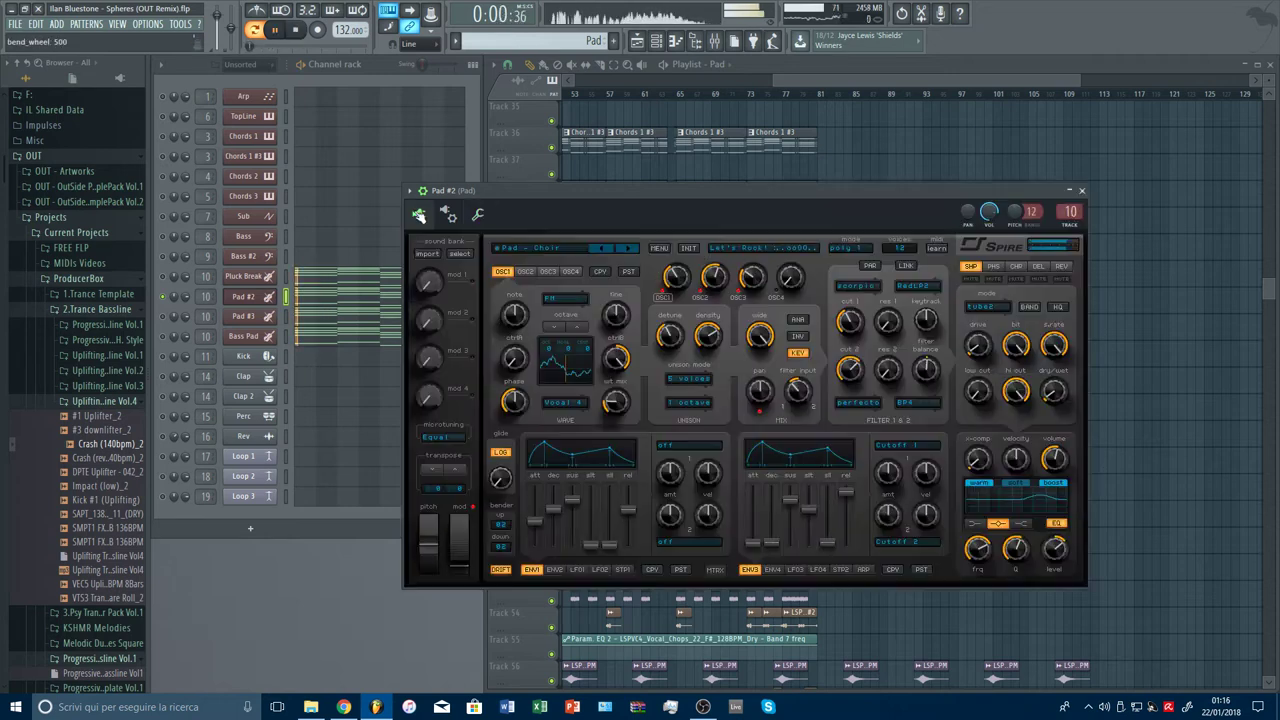
click(419, 213)
Step: Audition Pad #2's remaining Pad presets, including Gramms and Marmaris, and load Pad - Bermuda
key(space)
key(space)
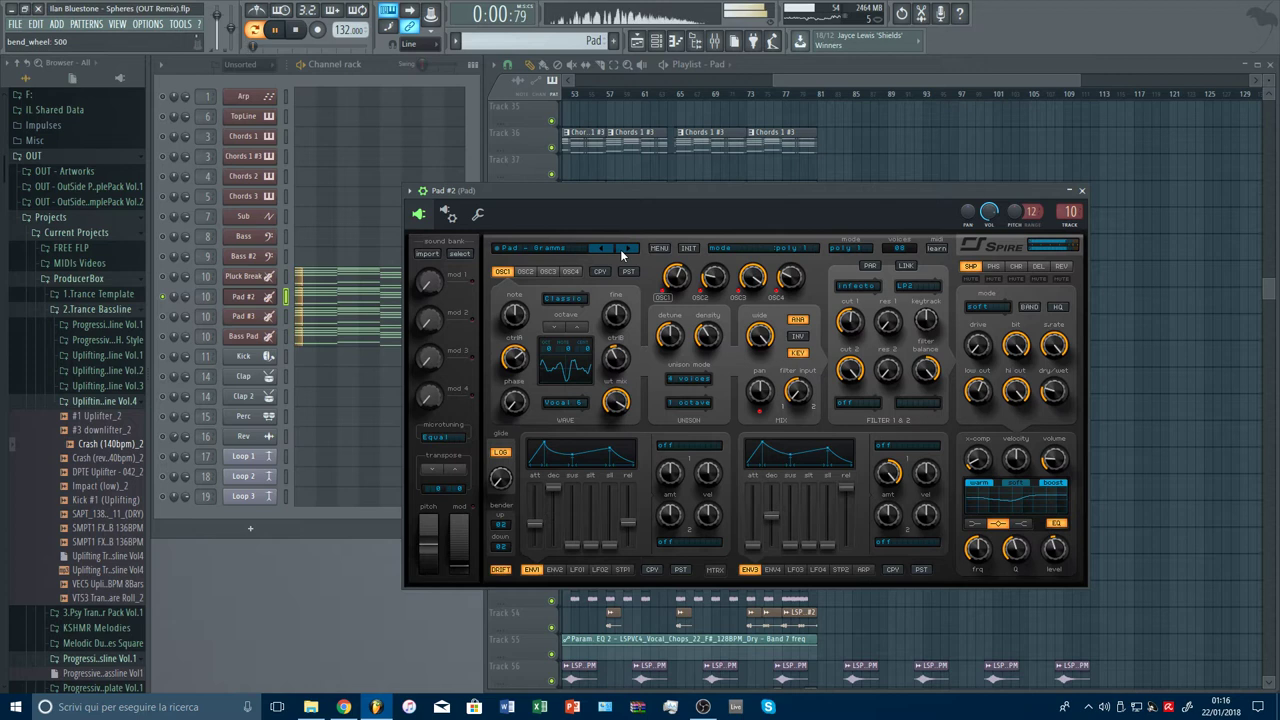
click(625, 249)
key(space)
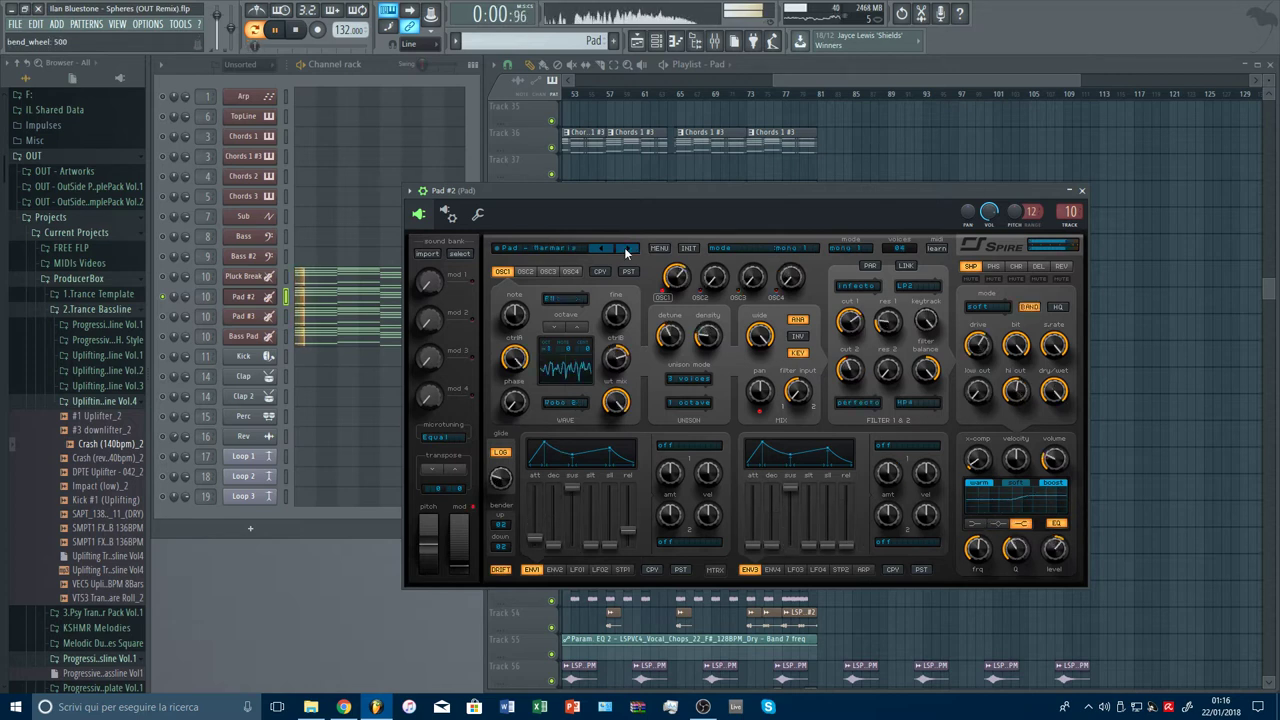
click(625, 249)
click(611, 250)
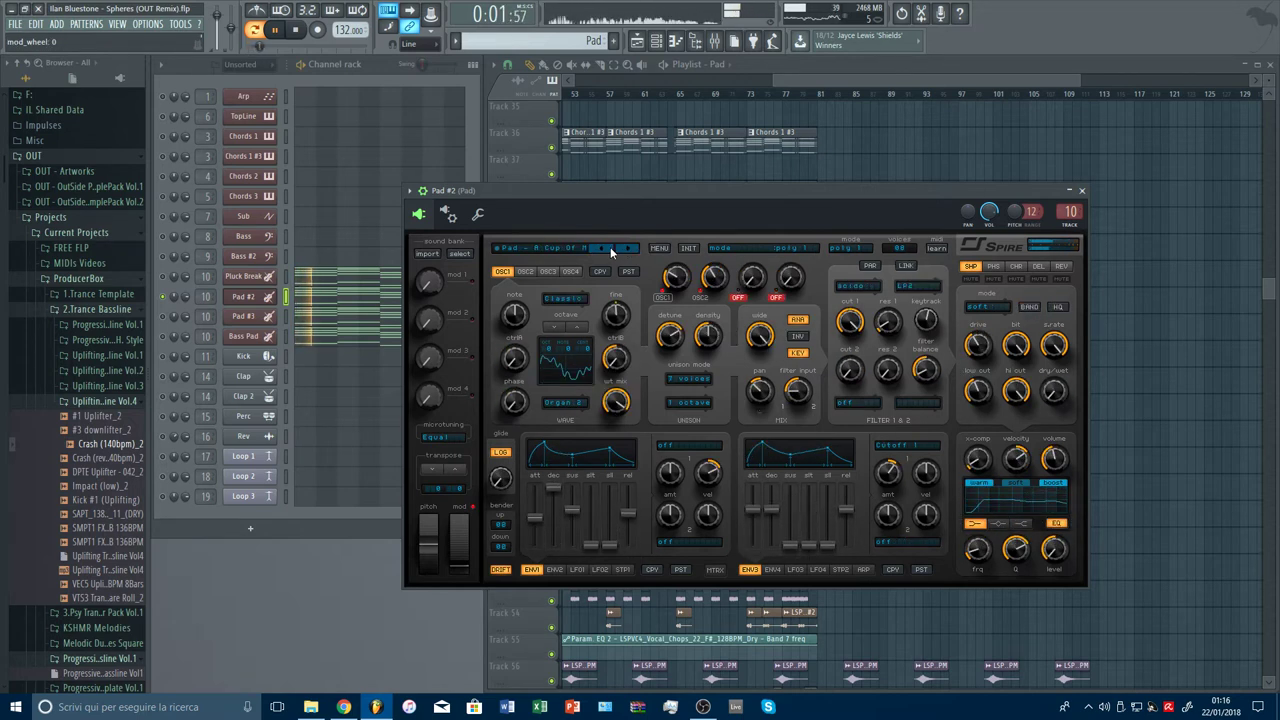
click(627, 250)
click(604, 250)
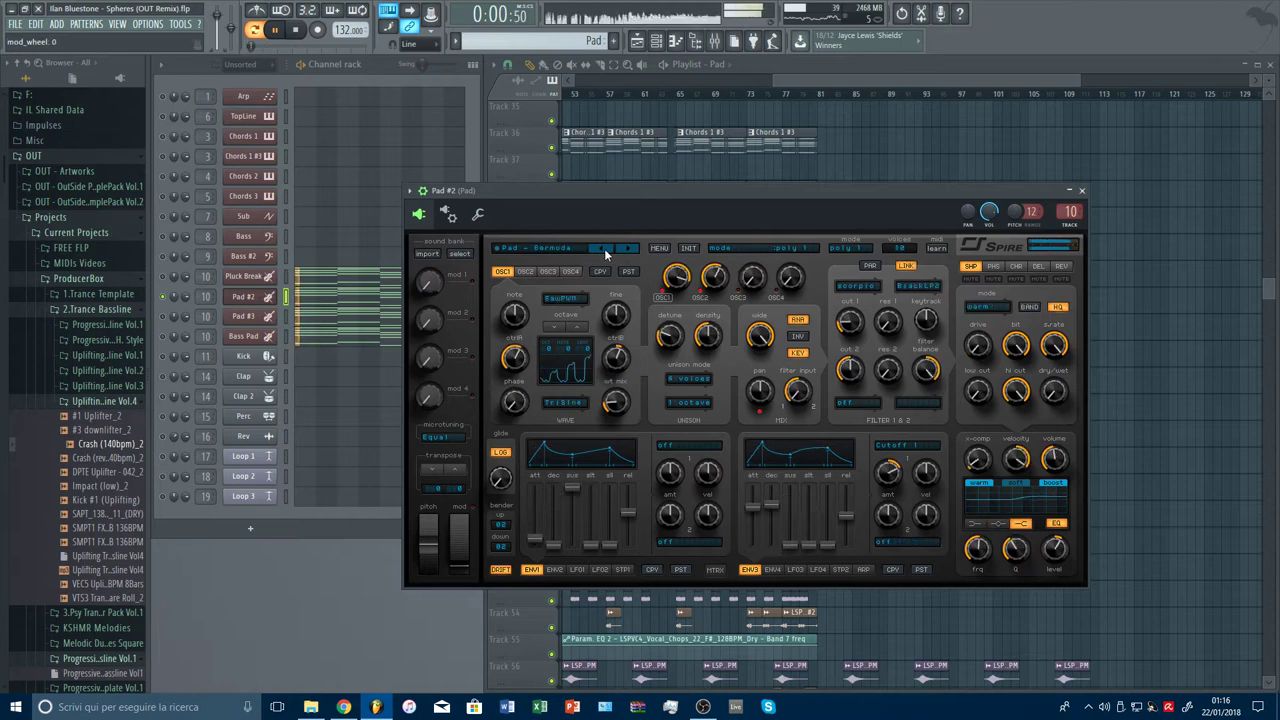
Step: Open Pad #3's Spire and load the Pad - Daydream preset
click(250, 318)
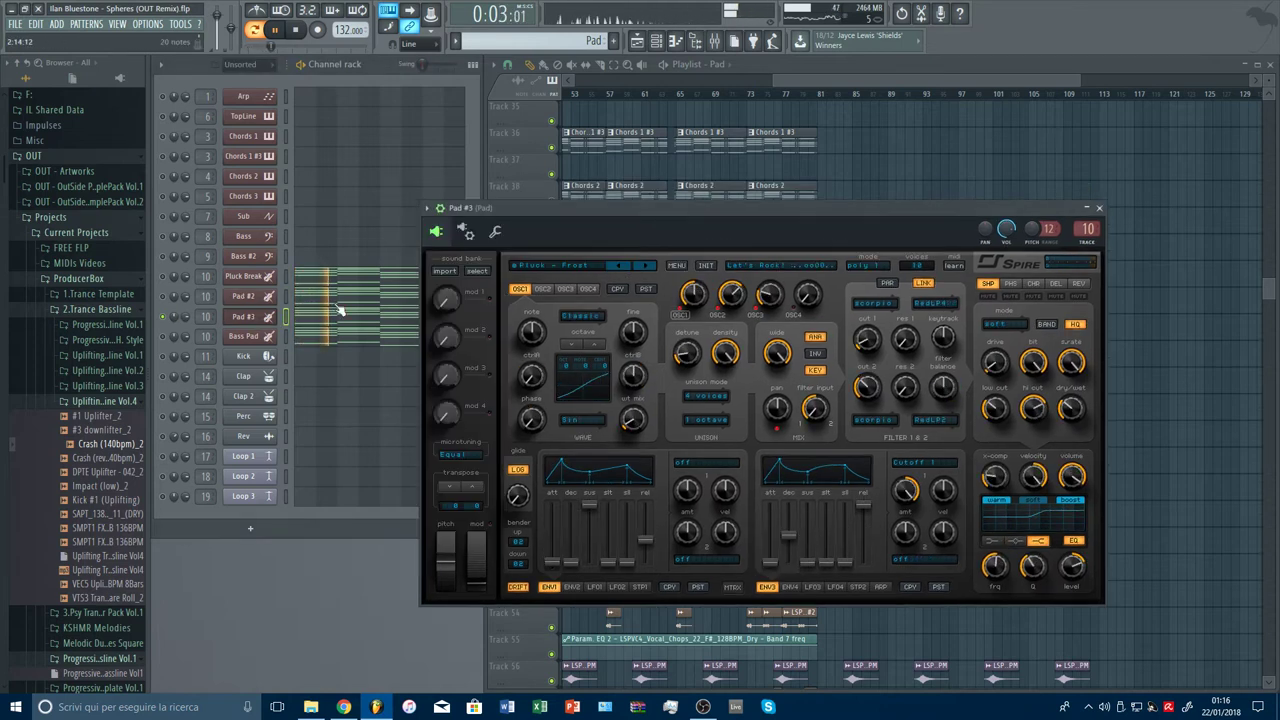
click(580, 266)
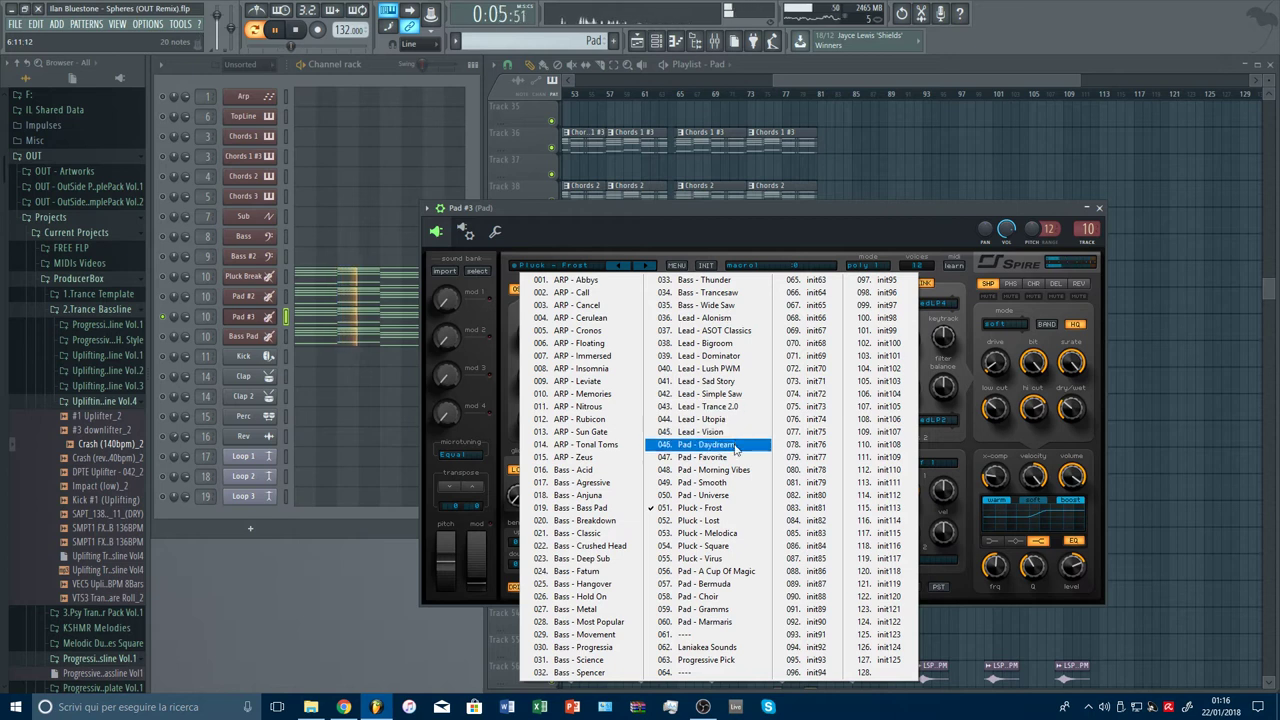
click(725, 444)
click(645, 266)
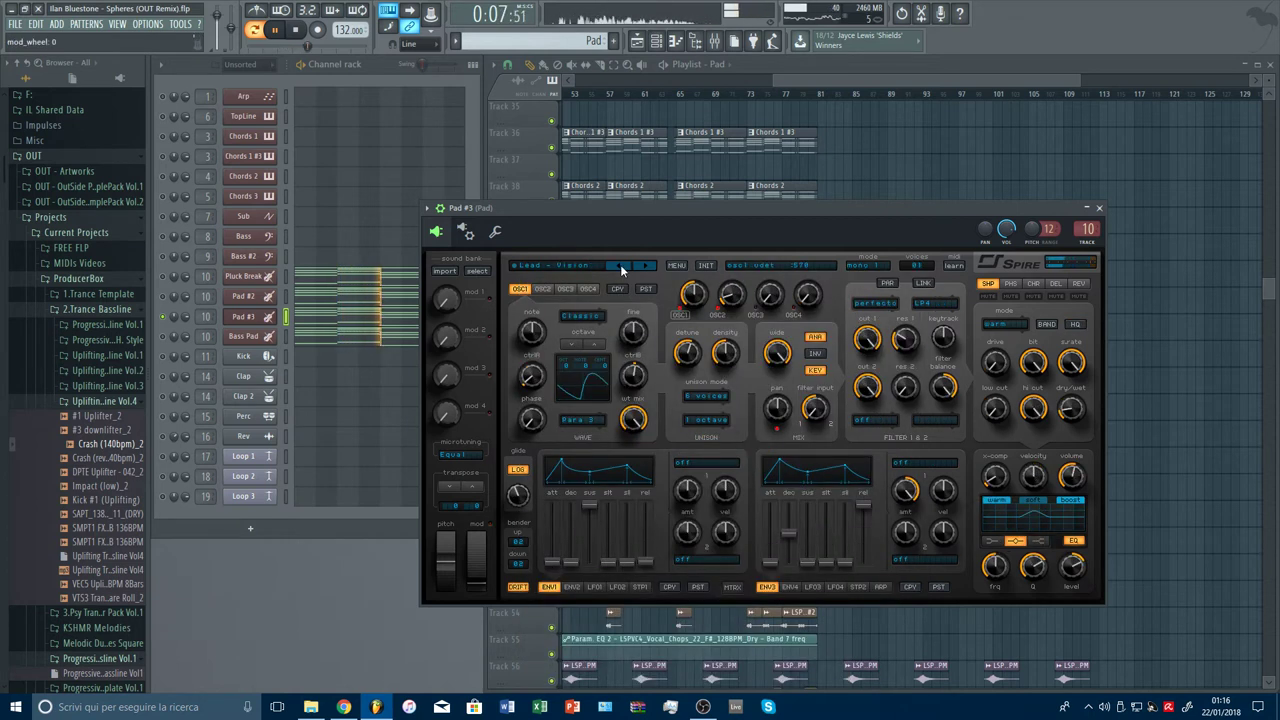
click(645, 266)
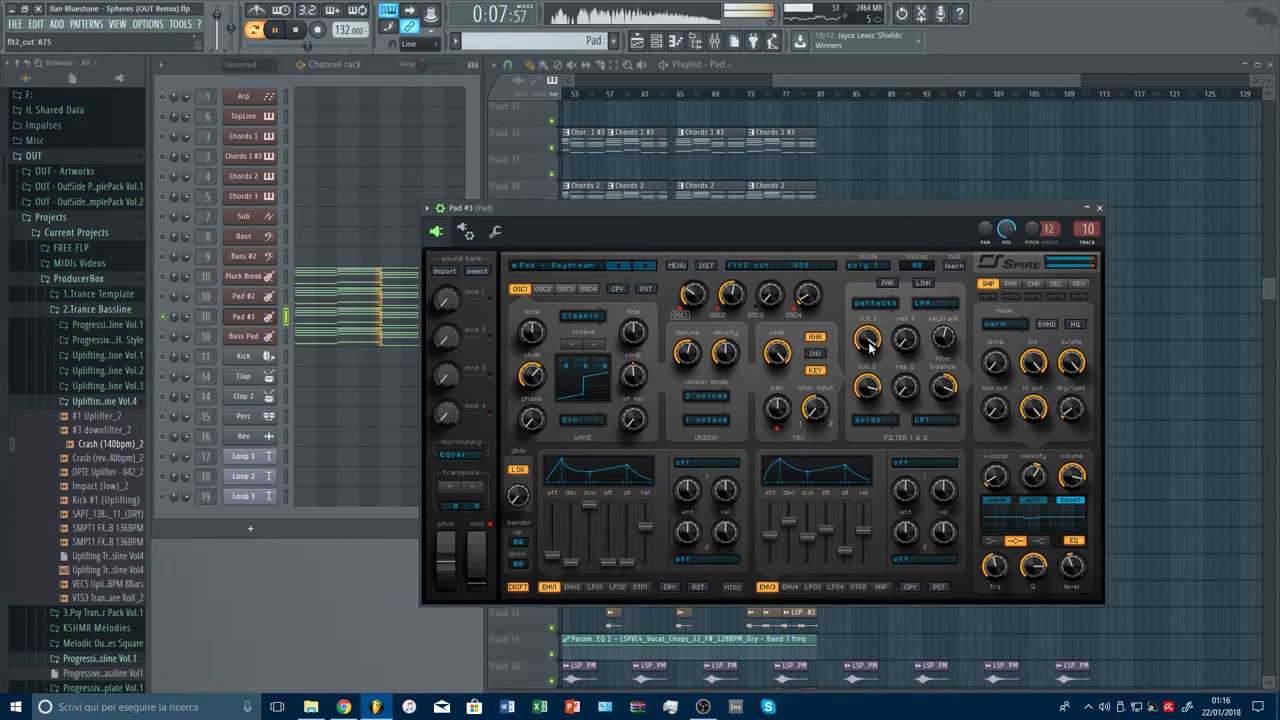
Step: Lower Pad #3's Spire filter cutoffs, setting filter 1 to about 375 and filter 2 to about 765
drag(868, 337, 871, 401)
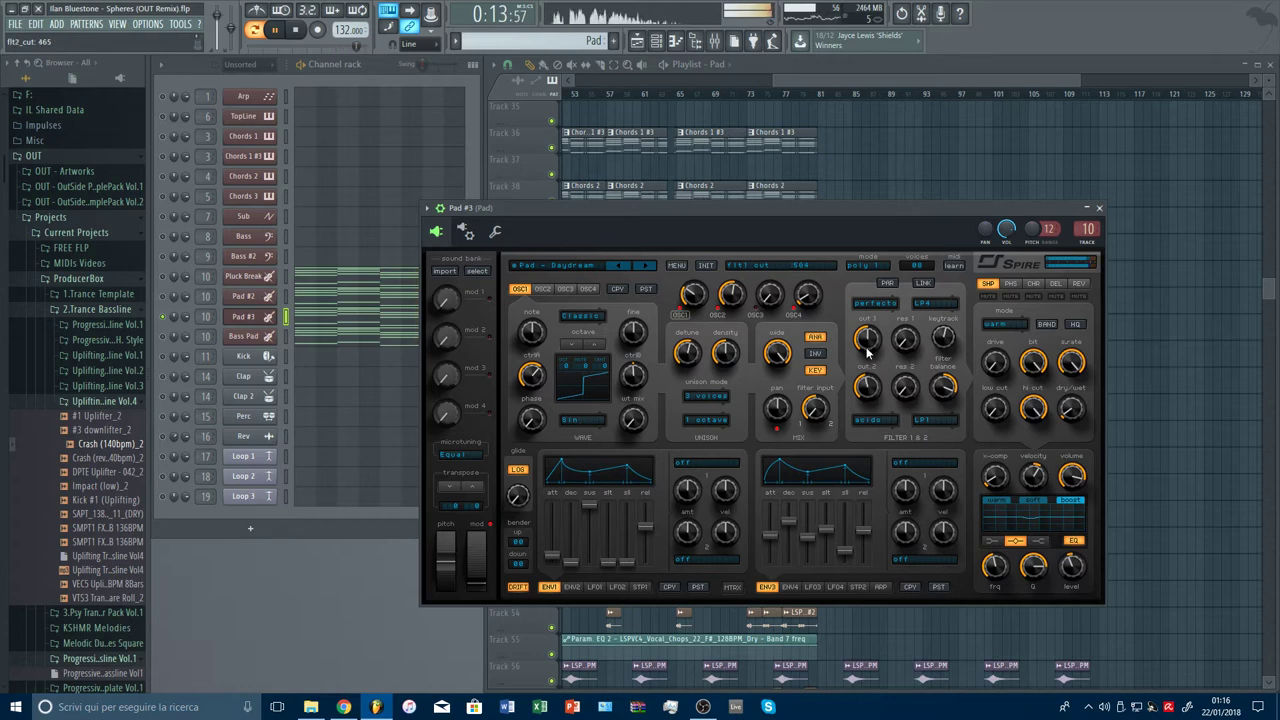
drag(869, 387, 874, 381)
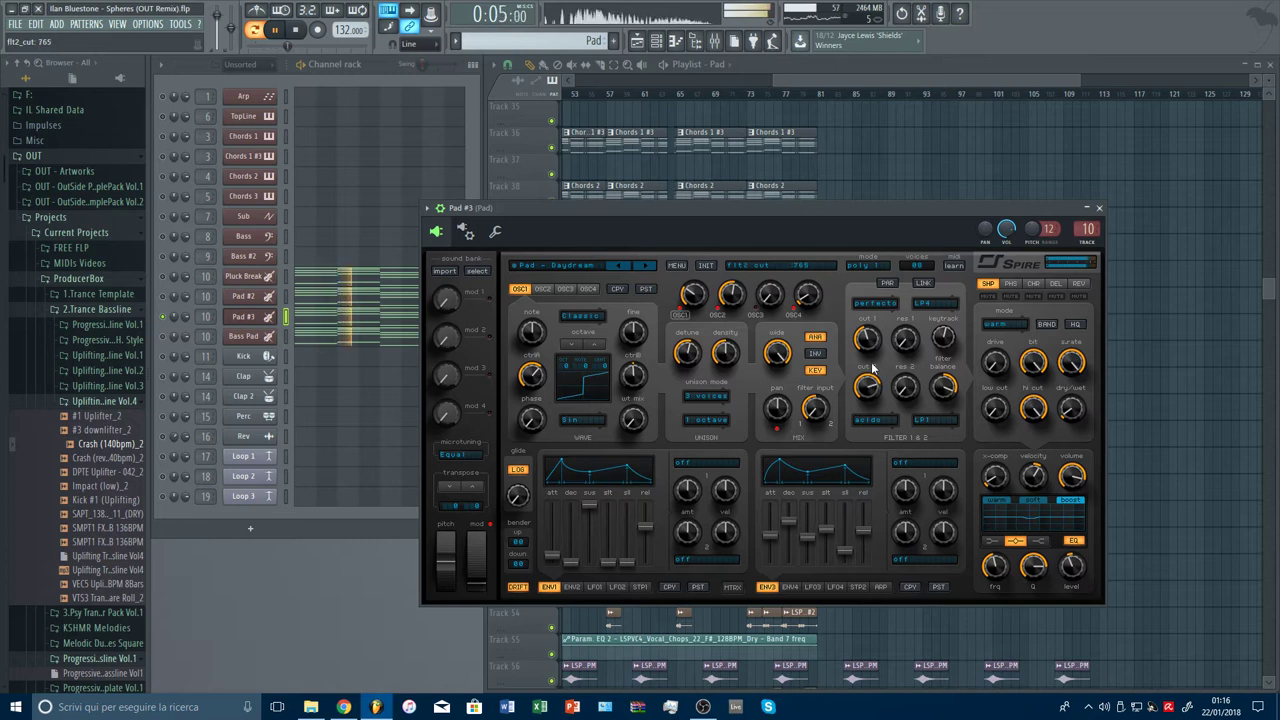
drag(866, 349, 868, 344)
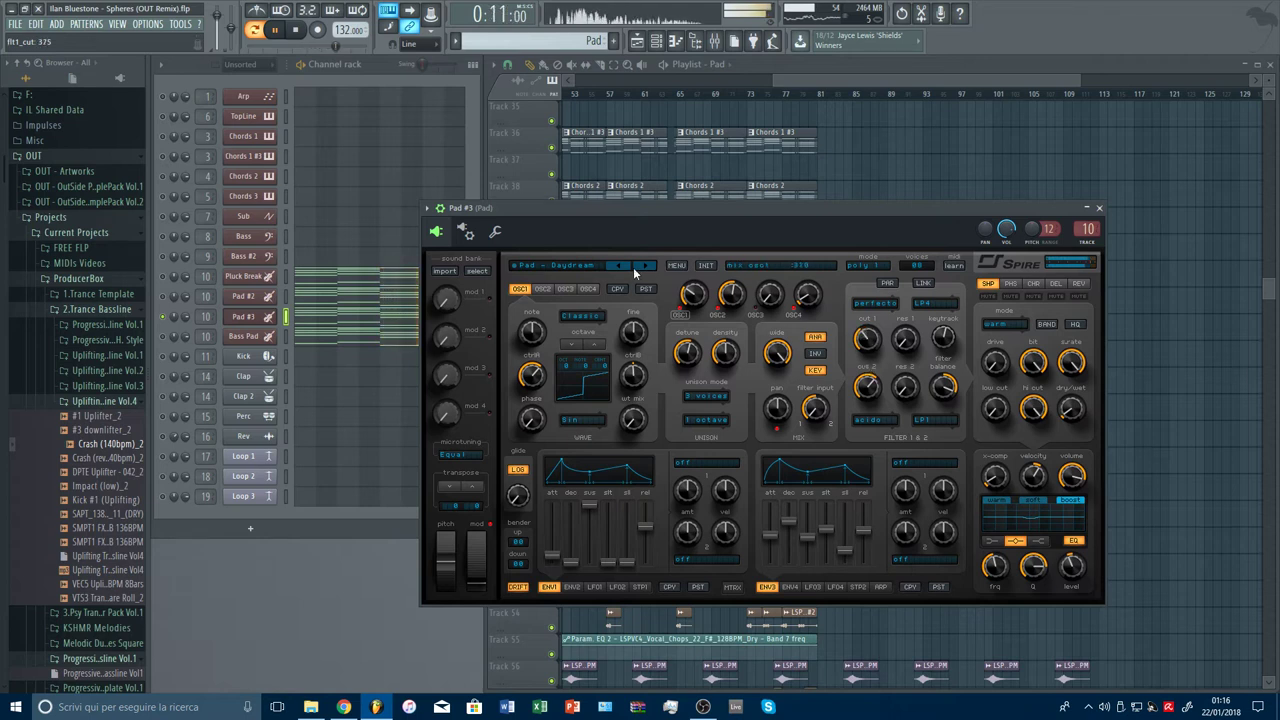
Step: Solo the Bass Pad channel and open its Spire
right_click(163, 336)
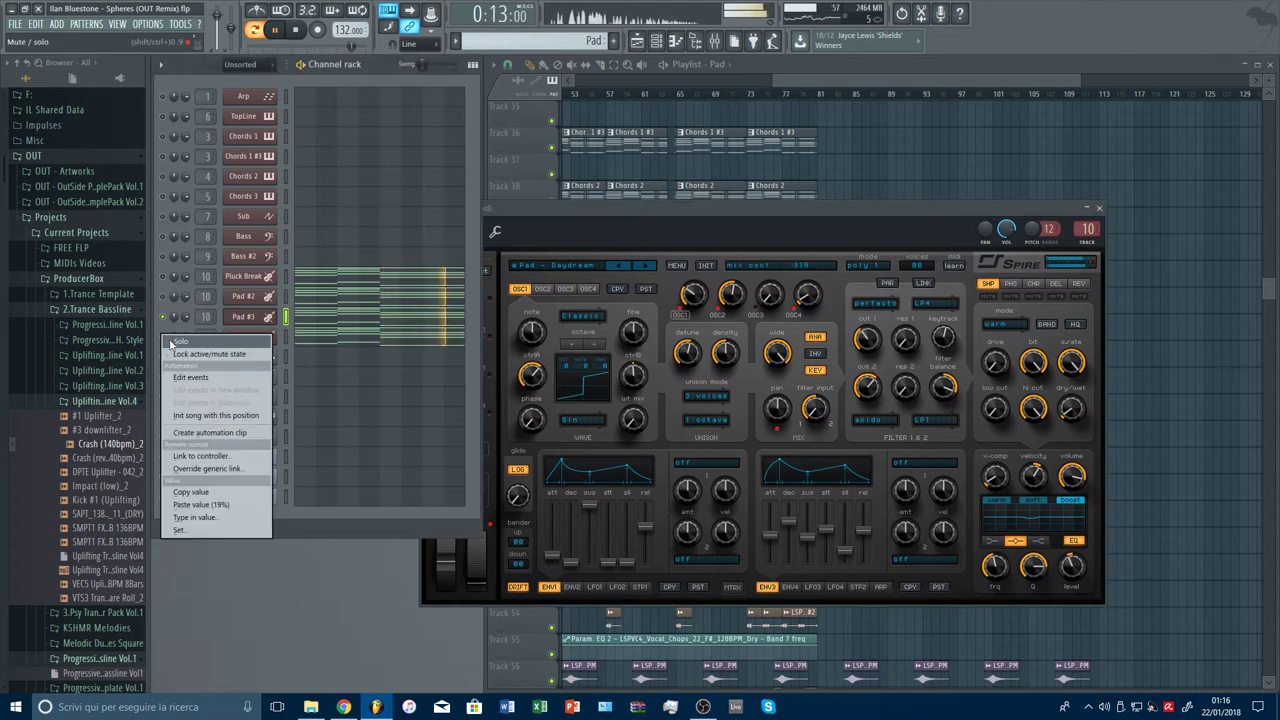
click(172, 345)
click(260, 340)
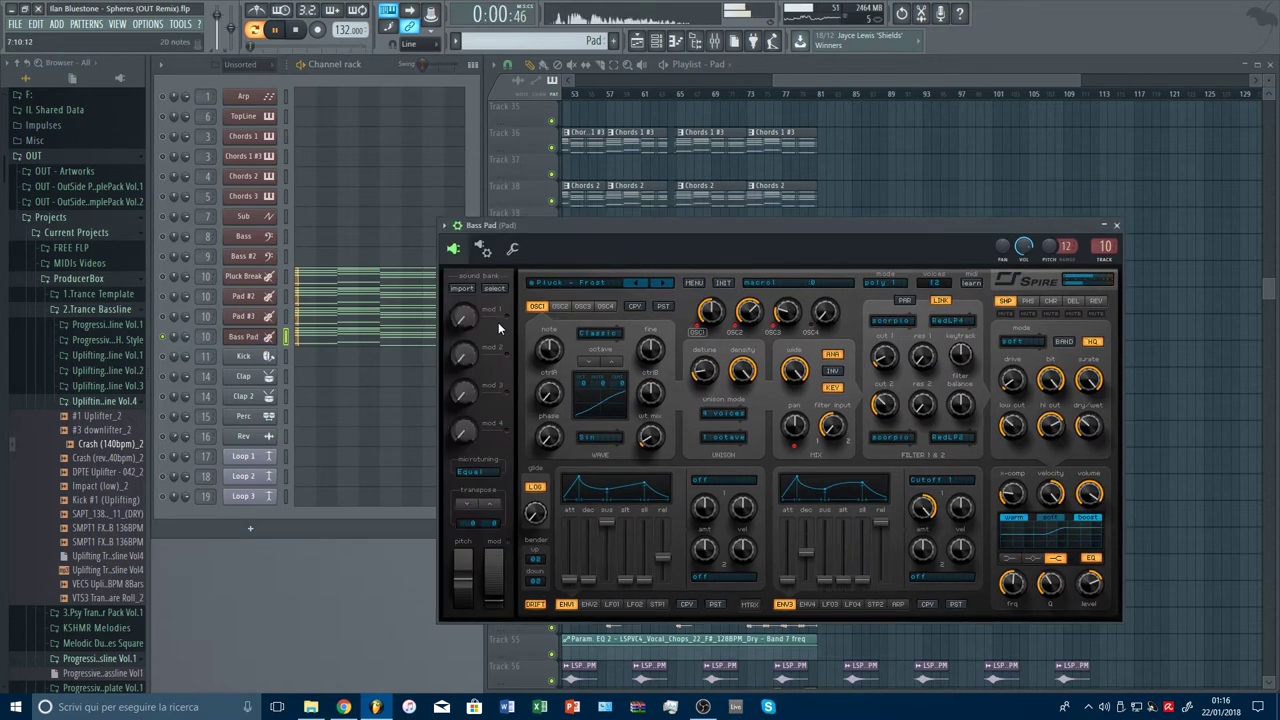
Step: Clone the Pad #3 channel and move the new empty Pad channel above Pad #2
right_click(260, 336)
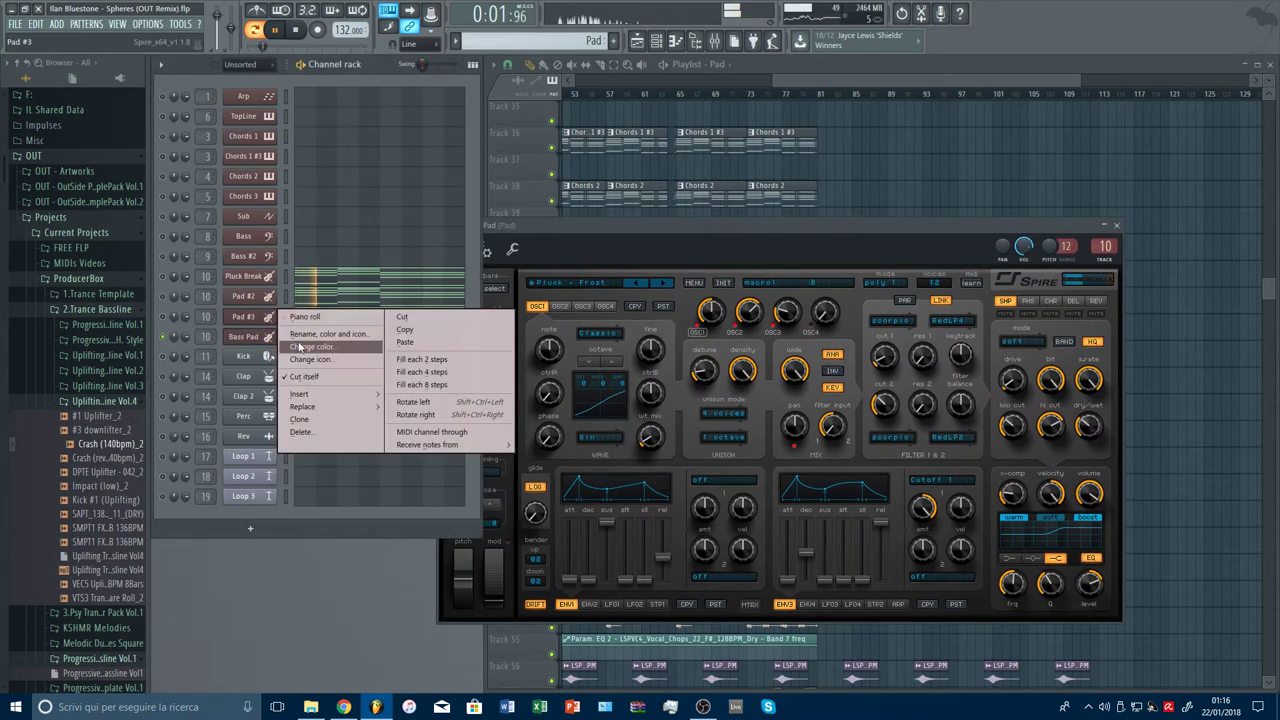
click(311, 420)
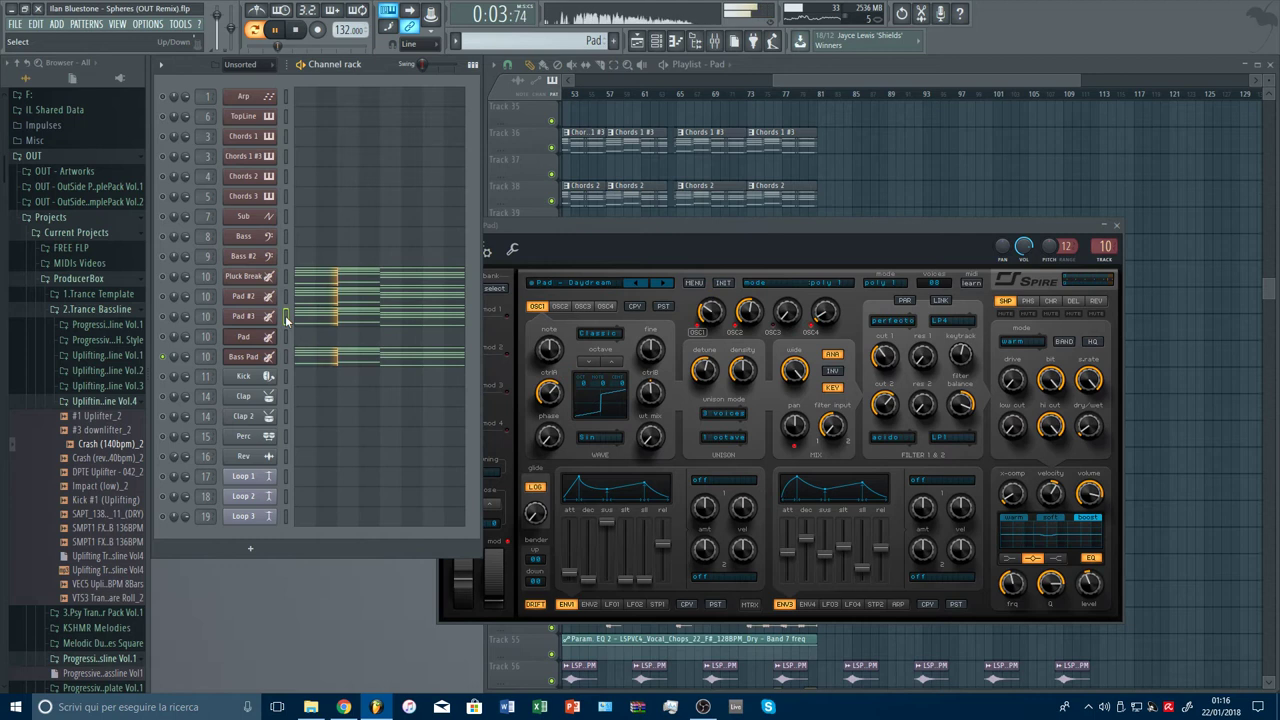
click(286, 338)
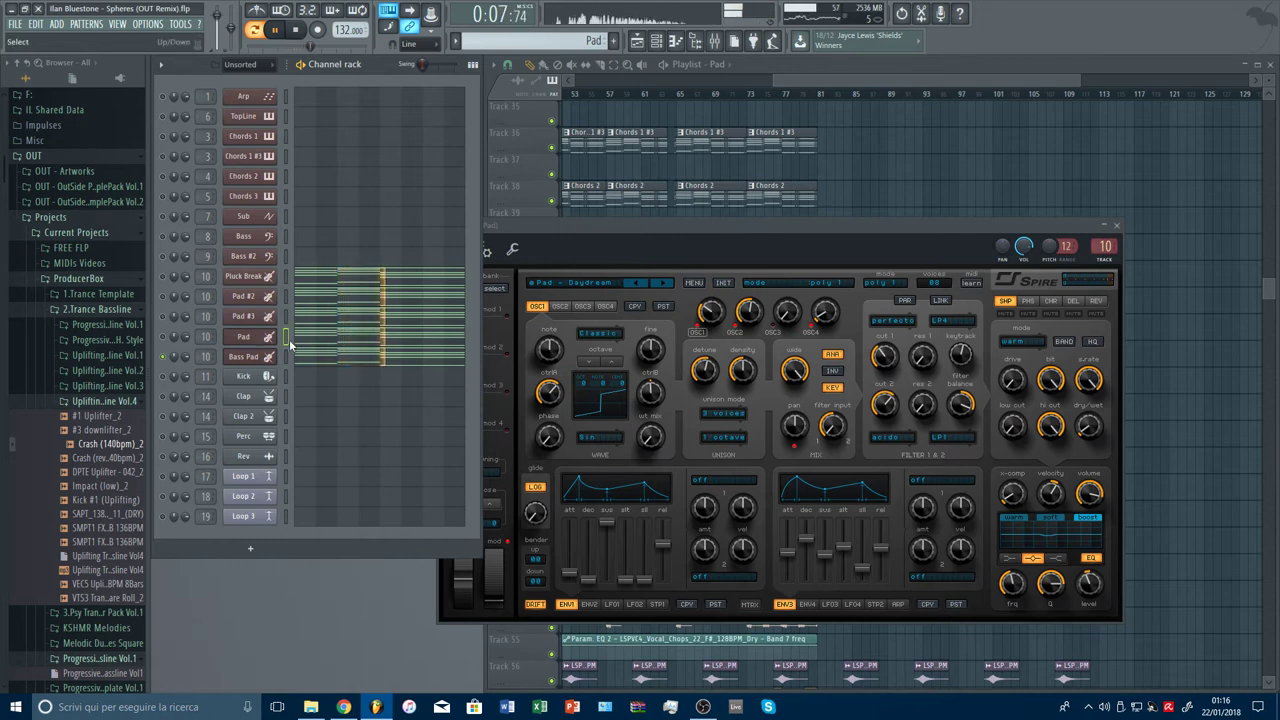
key(alt+Up)
key(alt+Up)
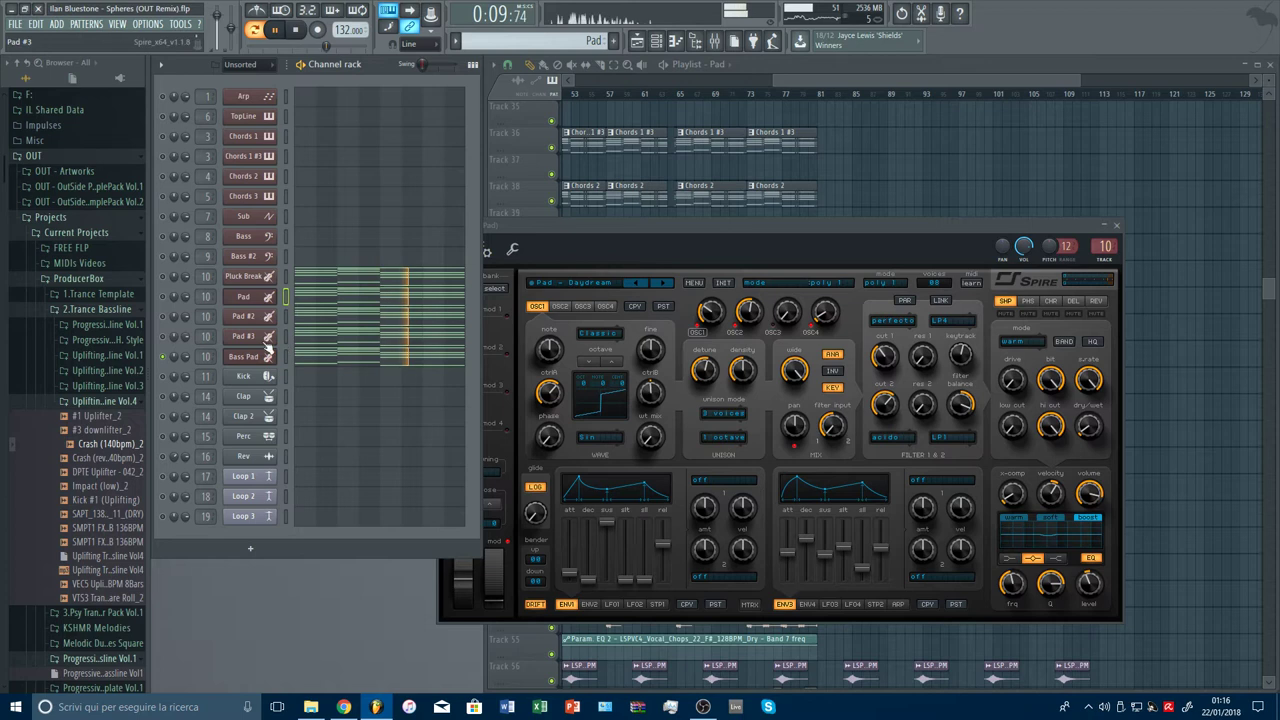
Step: Open Bass Pad's Spire, audition the Laniakea Sounds preset and load Bass - Breakdown
click(243, 356)
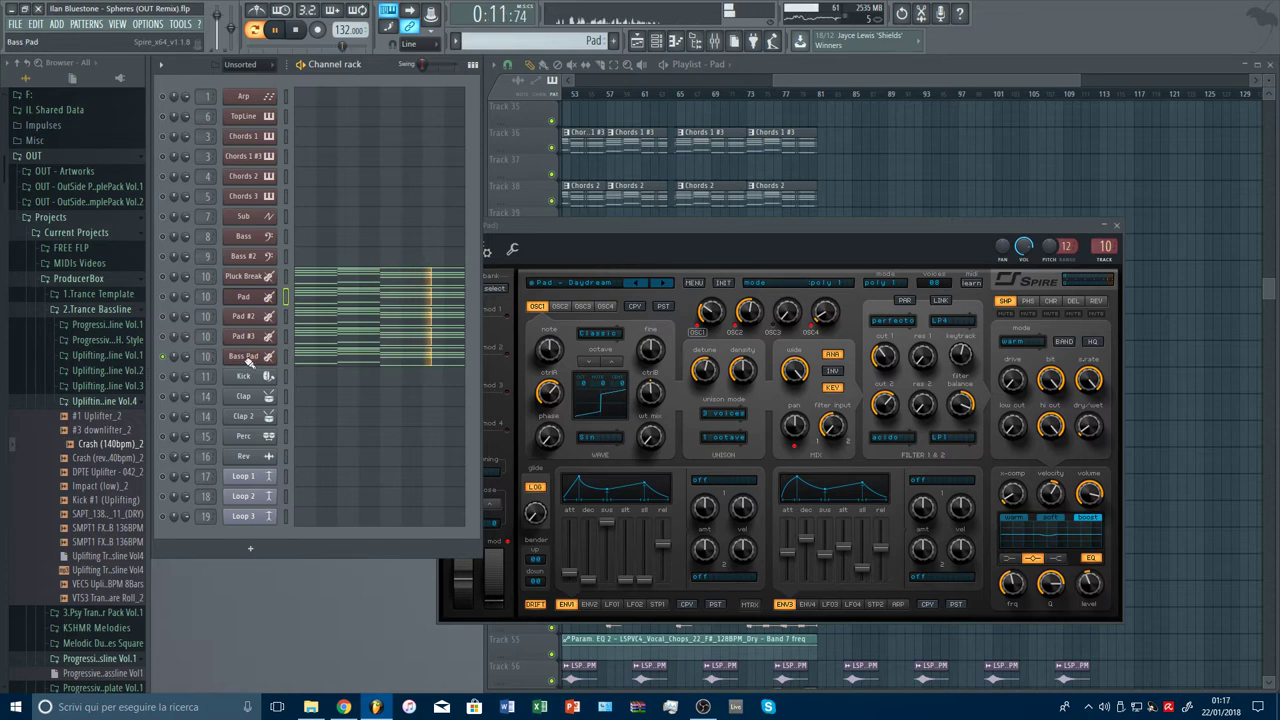
click(570, 283)
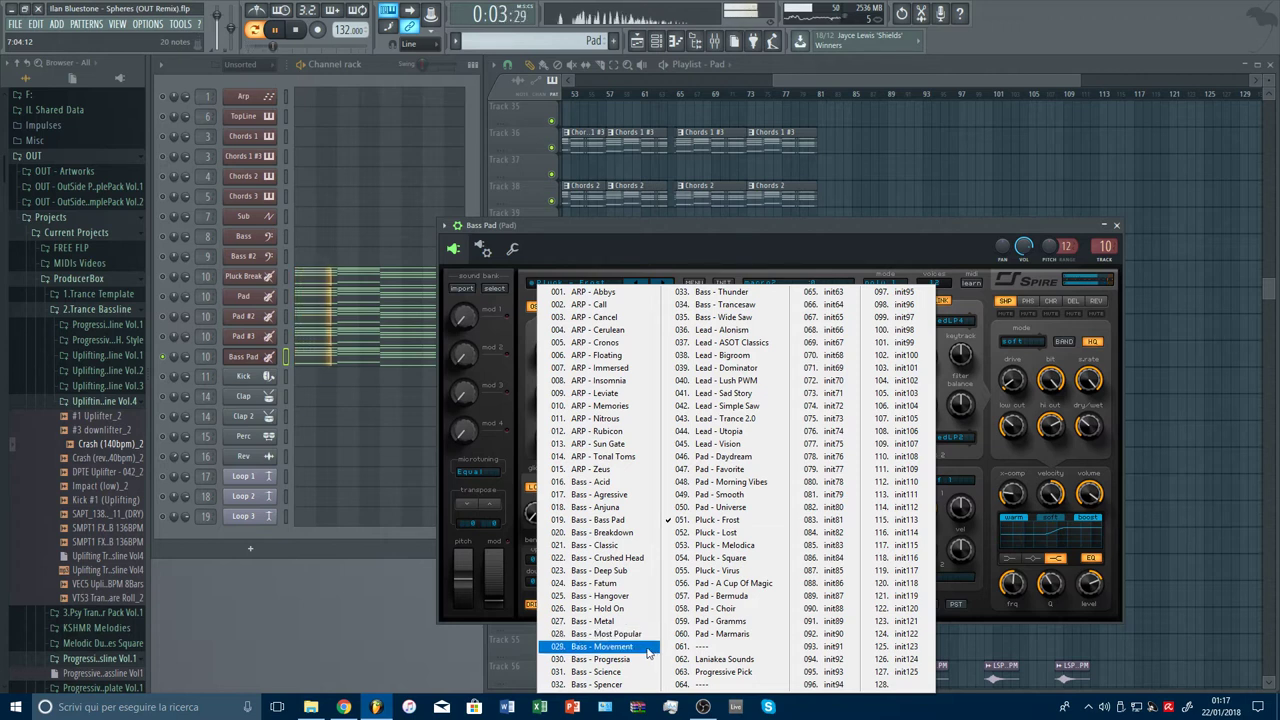
click(724, 659)
click(608, 286)
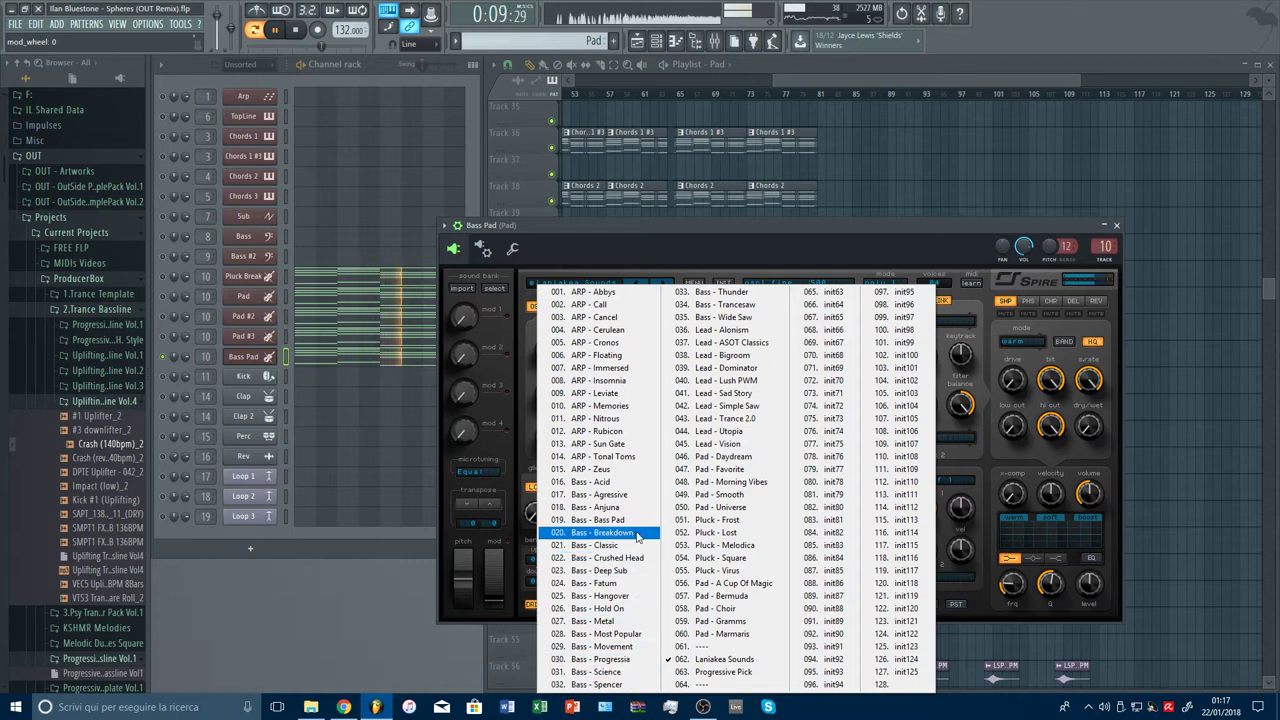
click(637, 533)
Step: Delete the upper chord notes from Bass Pad's piano roll and raise the remaining bass notes by one octave
click(381, 347)
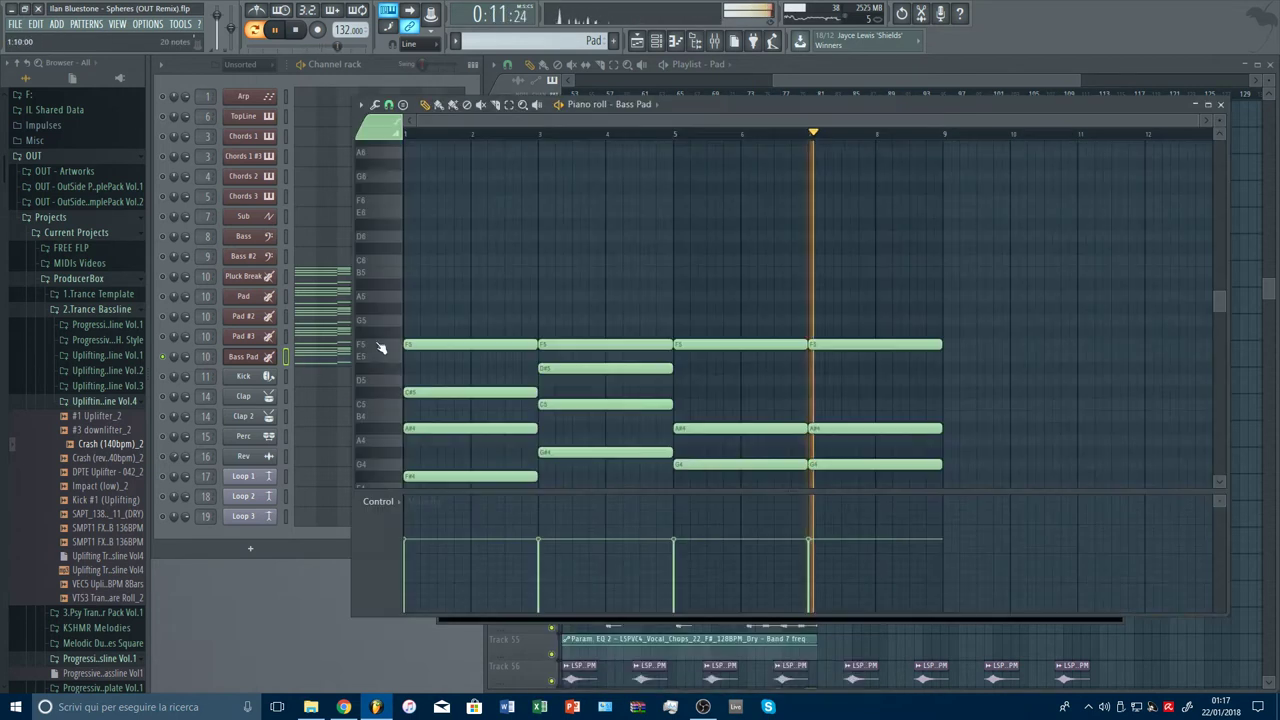
scroll(534, 343, down, 4)
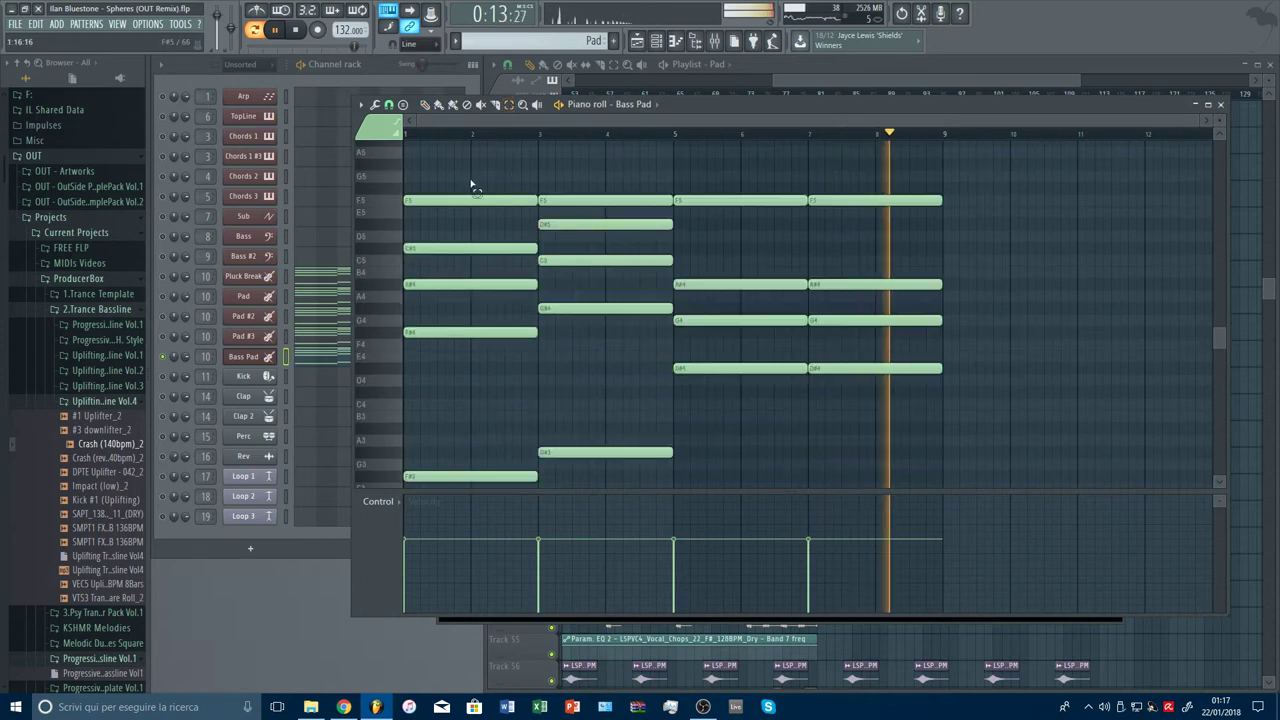
drag(402, 158, 951, 403)
key(Delete)
scroll(940, 400, down, 5)
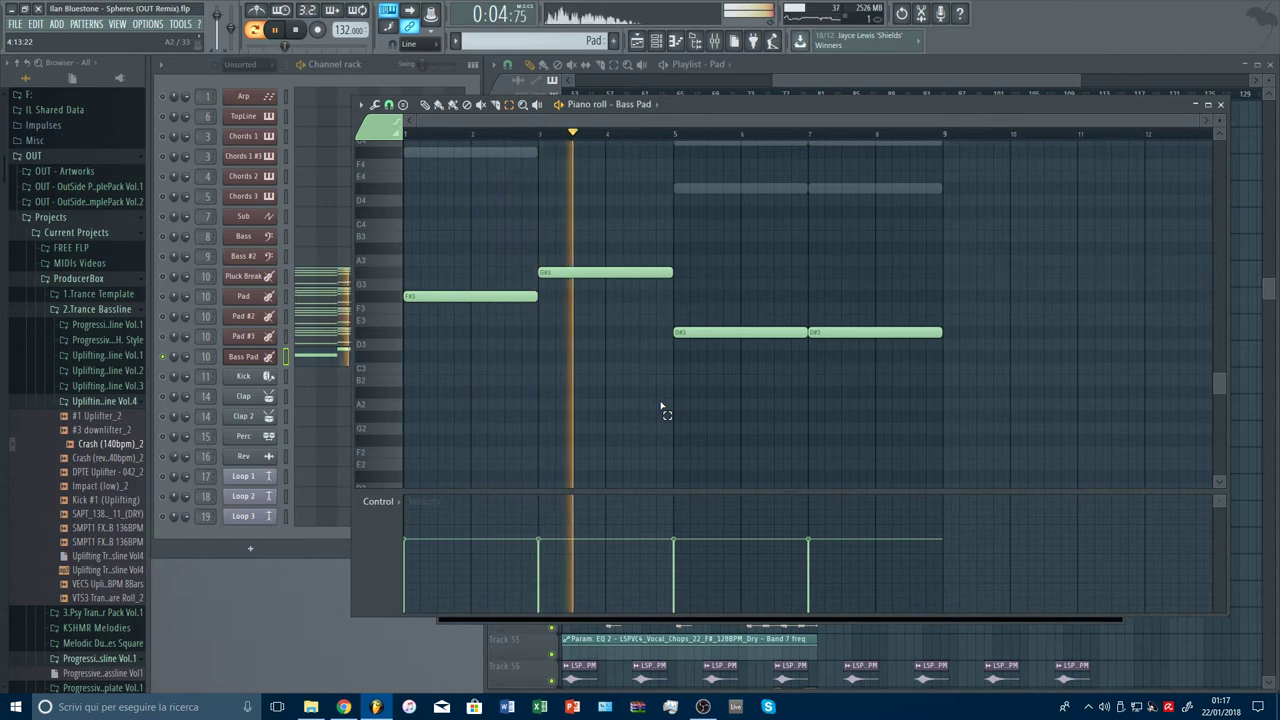
key(ctrl+Up)
key(space)
scroll(630, 395, up, 4)
key(space)
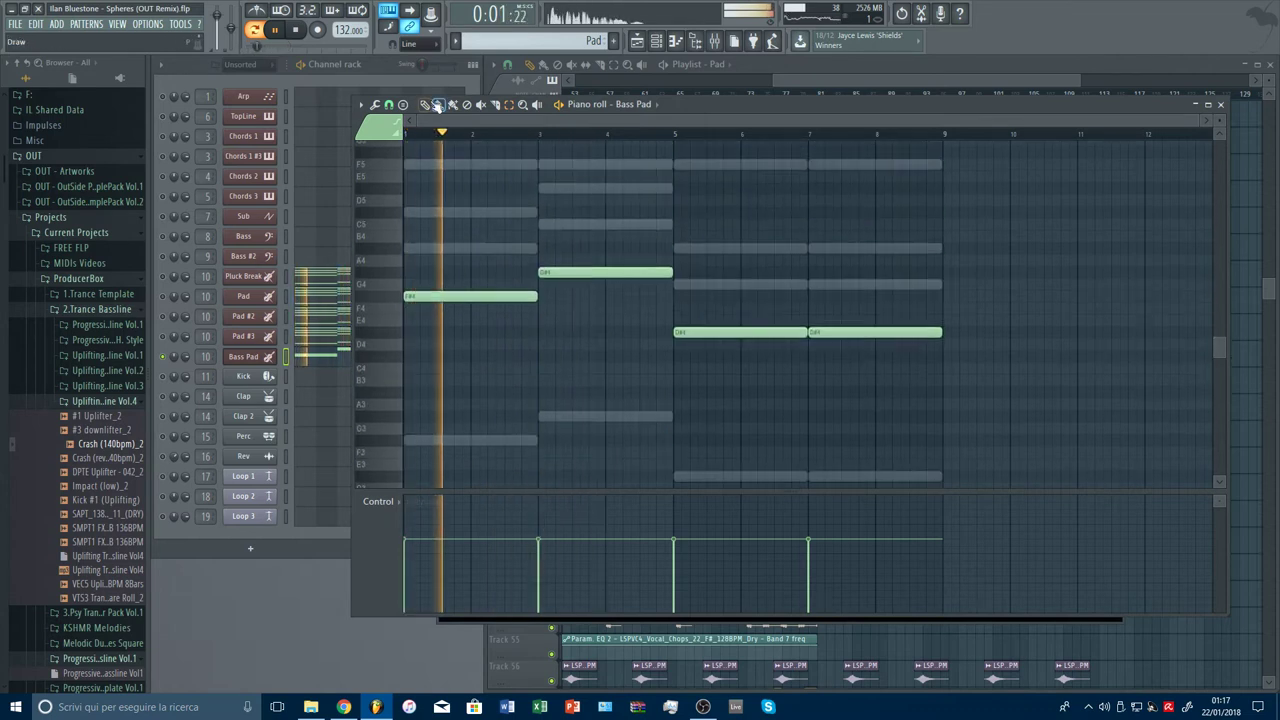
Step: Load the Bass - Bass Pad preset in Bass Pad's Spire and restart playback from the beginning
click(255, 357)
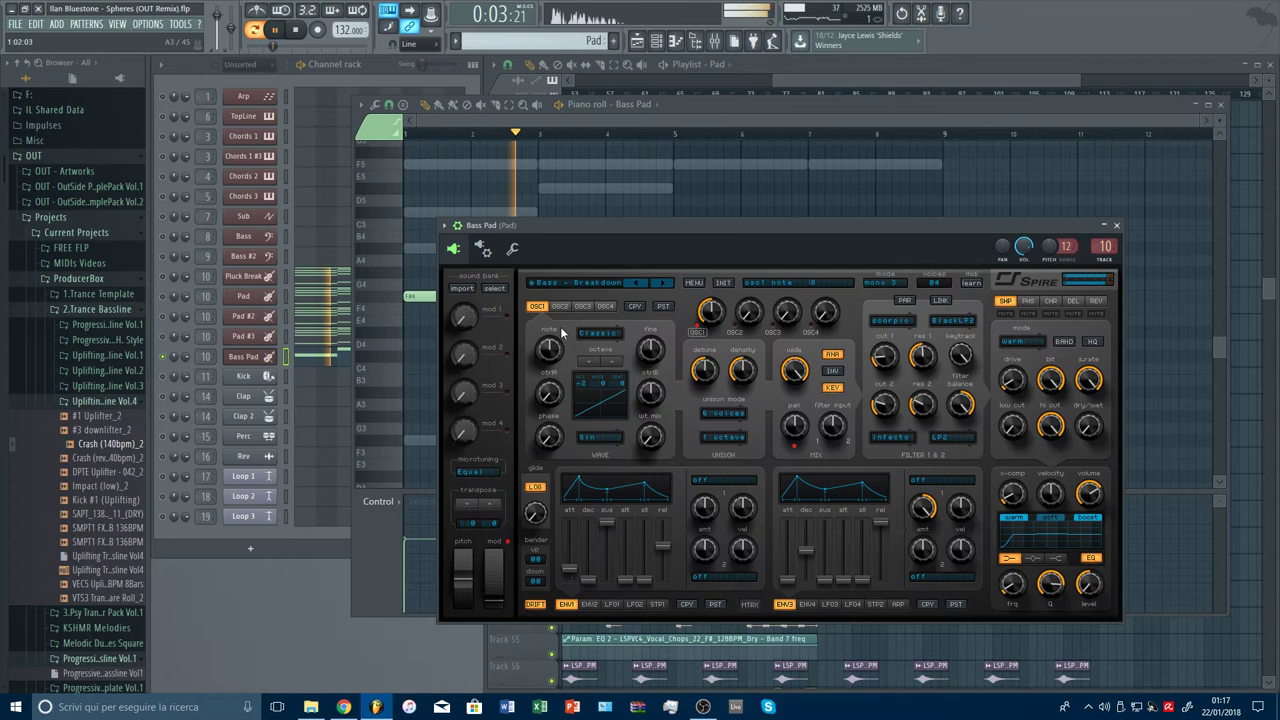
click(582, 283)
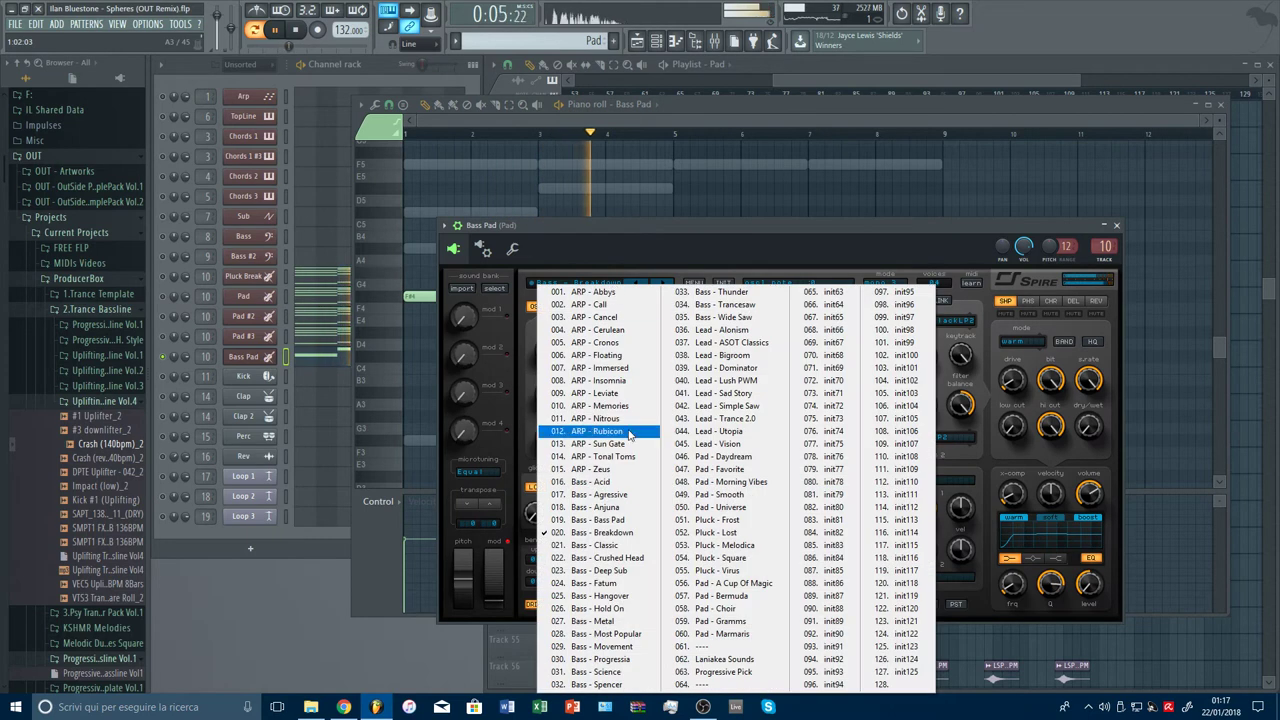
click(636, 519)
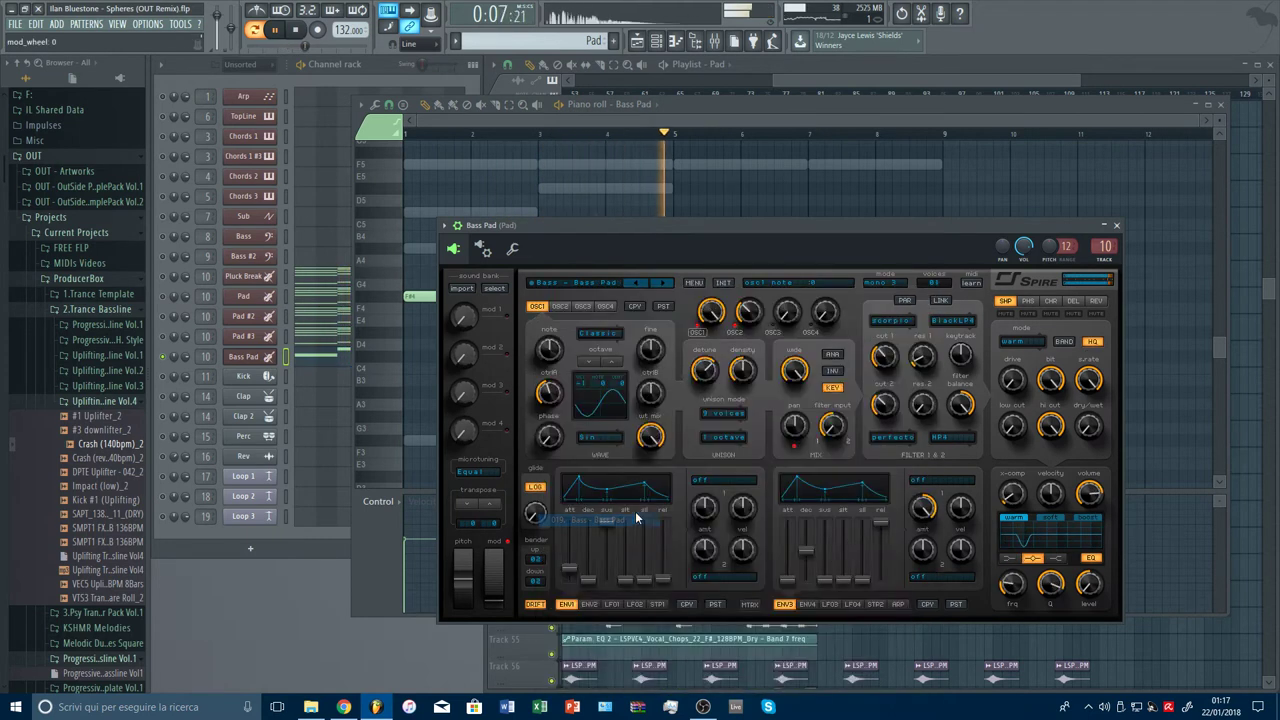
click(302, 35)
key(space)
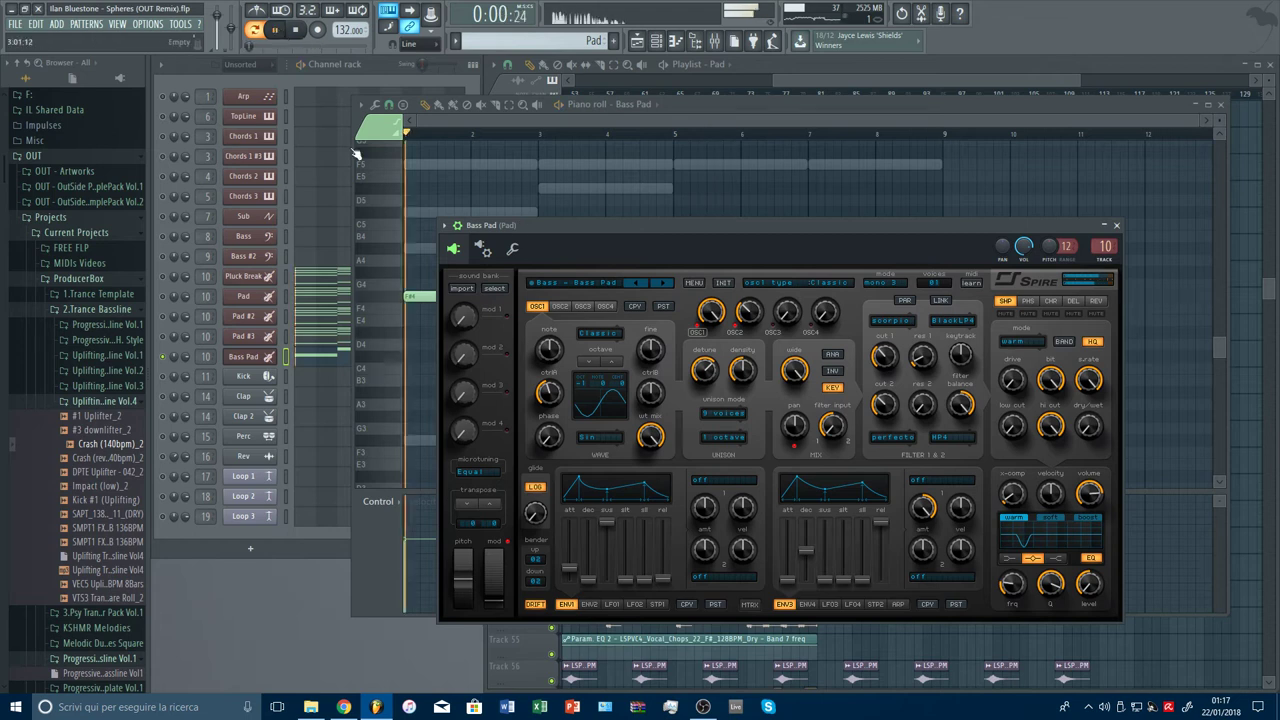
Step: Check Bass Pad's modulation, arpeggiator and oscillator pages in Spire and try filter 1's cutoff at up to 1000
click(634, 604)
click(657, 604)
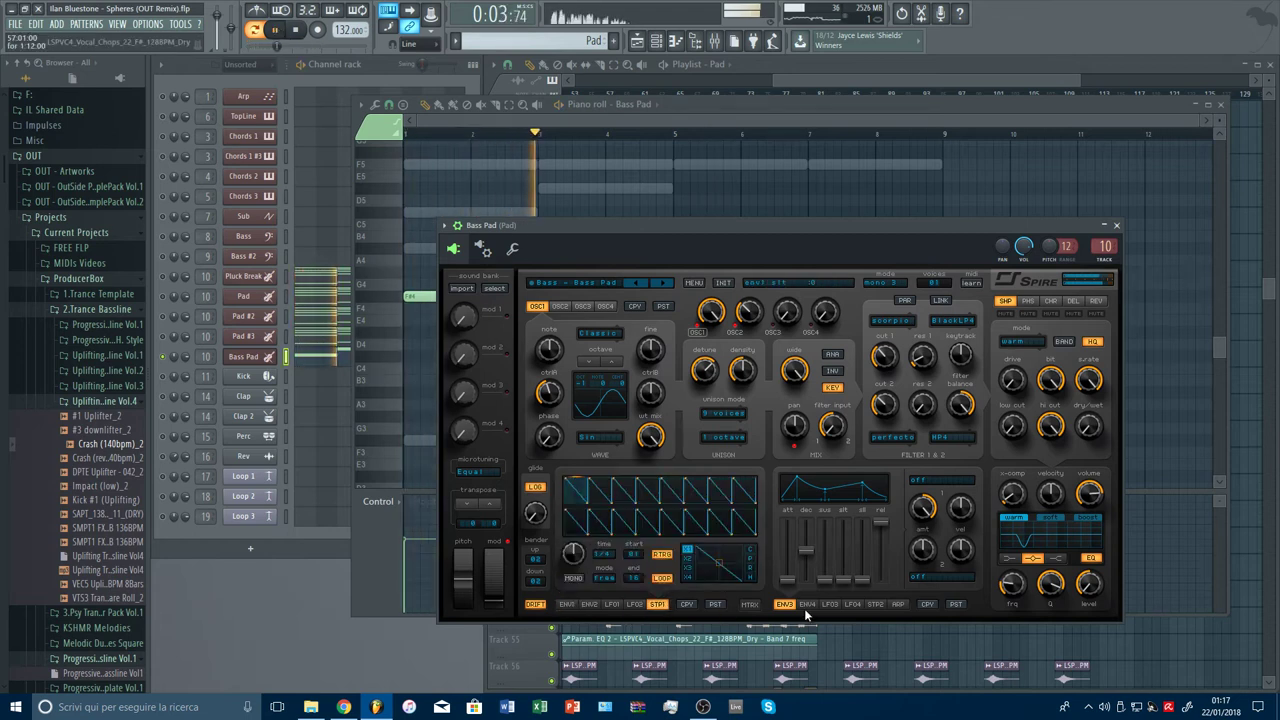
click(875, 604)
click(897, 604)
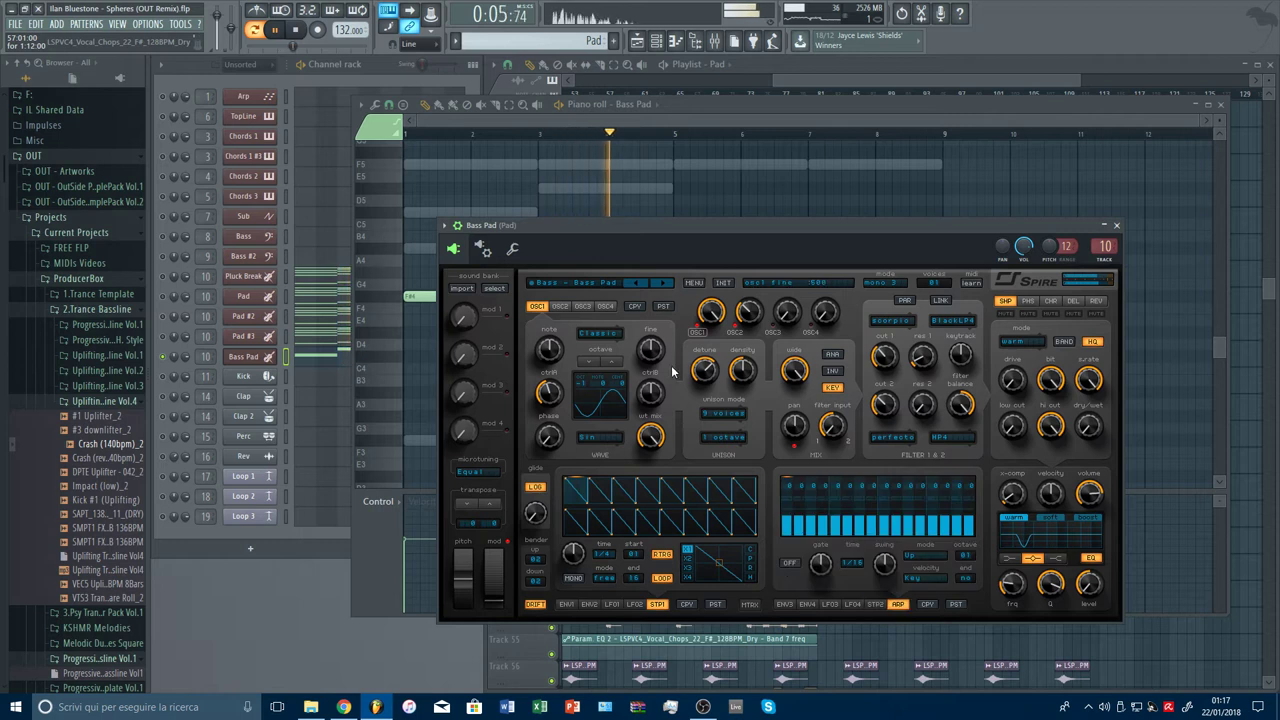
click(785, 603)
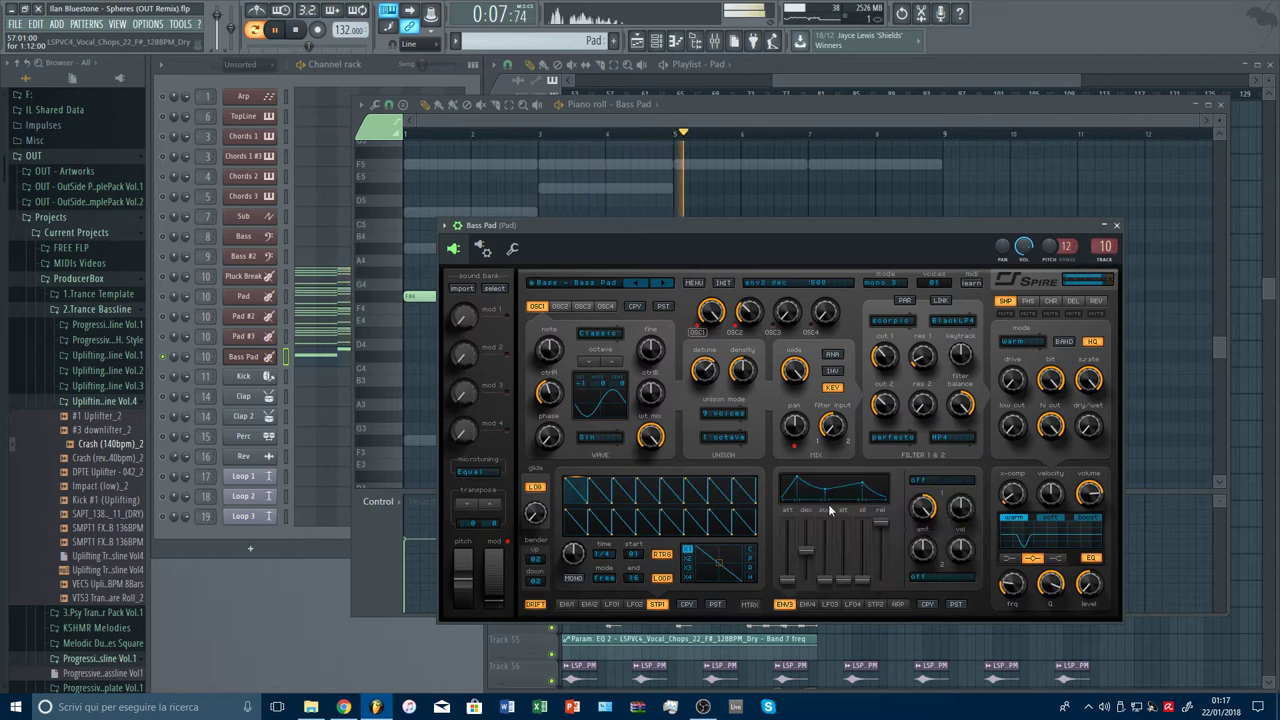
drag(890, 358, 890, 282)
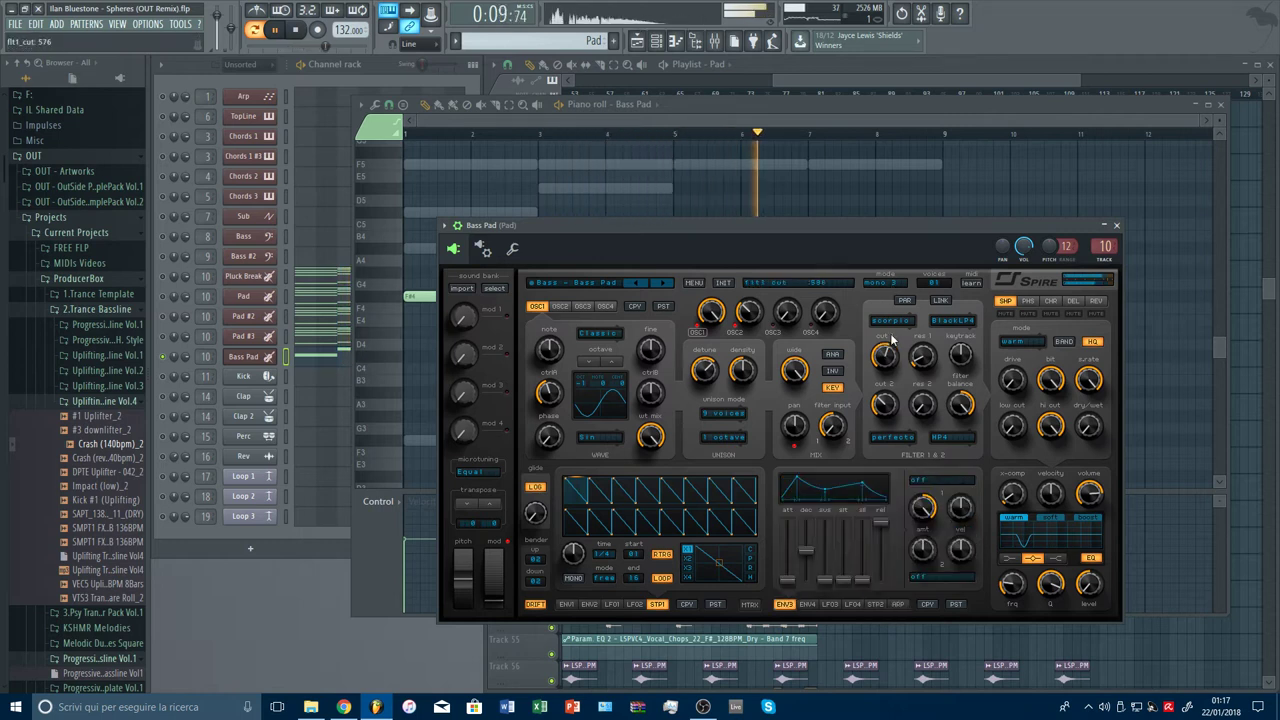
drag(892, 380, 889, 277)
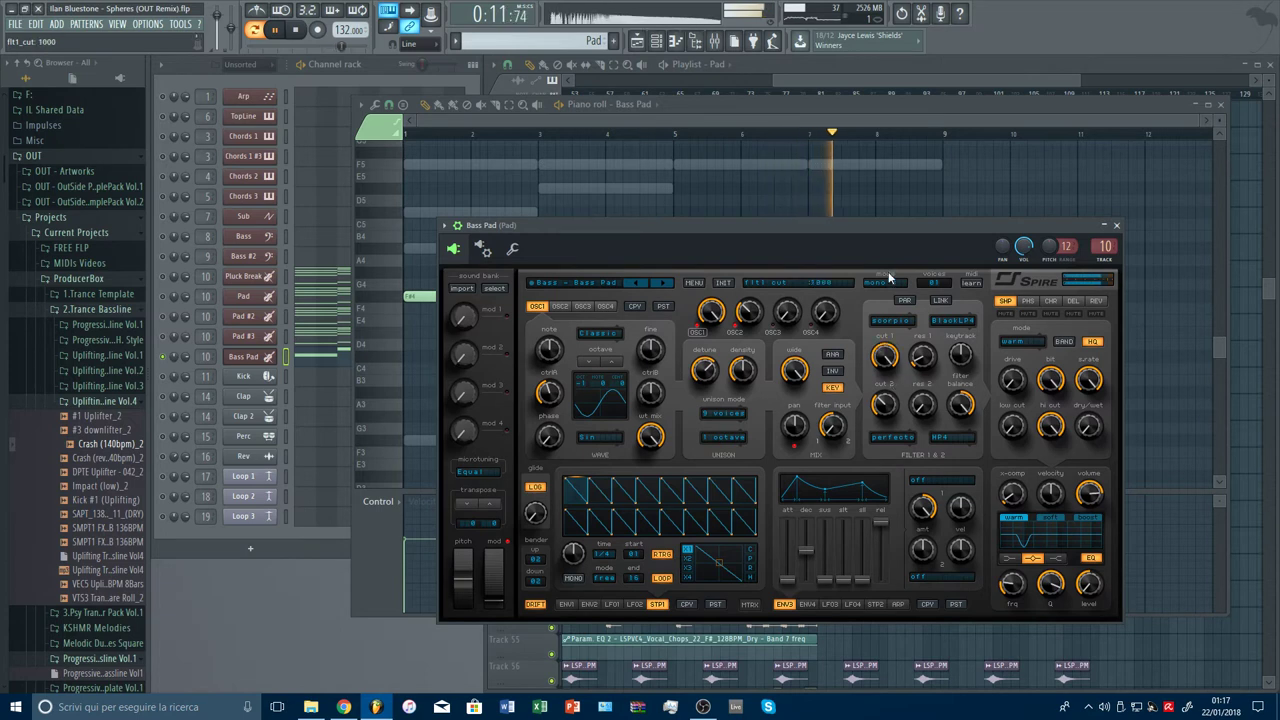
click(560, 306)
click(538, 306)
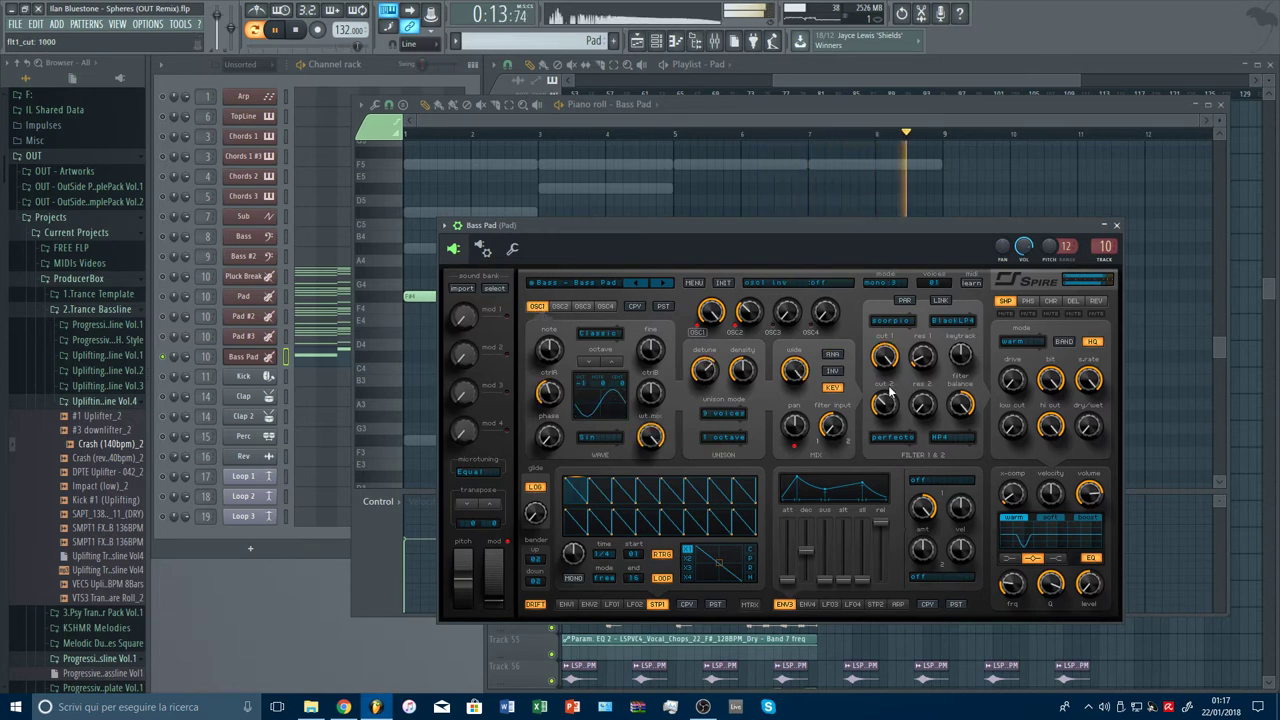
Step: Lower Bass Pad's filter 1 cutoff to about 240, adjust the filter 2 cutoff and raise Spire's output volume
drag(889, 358, 886, 477)
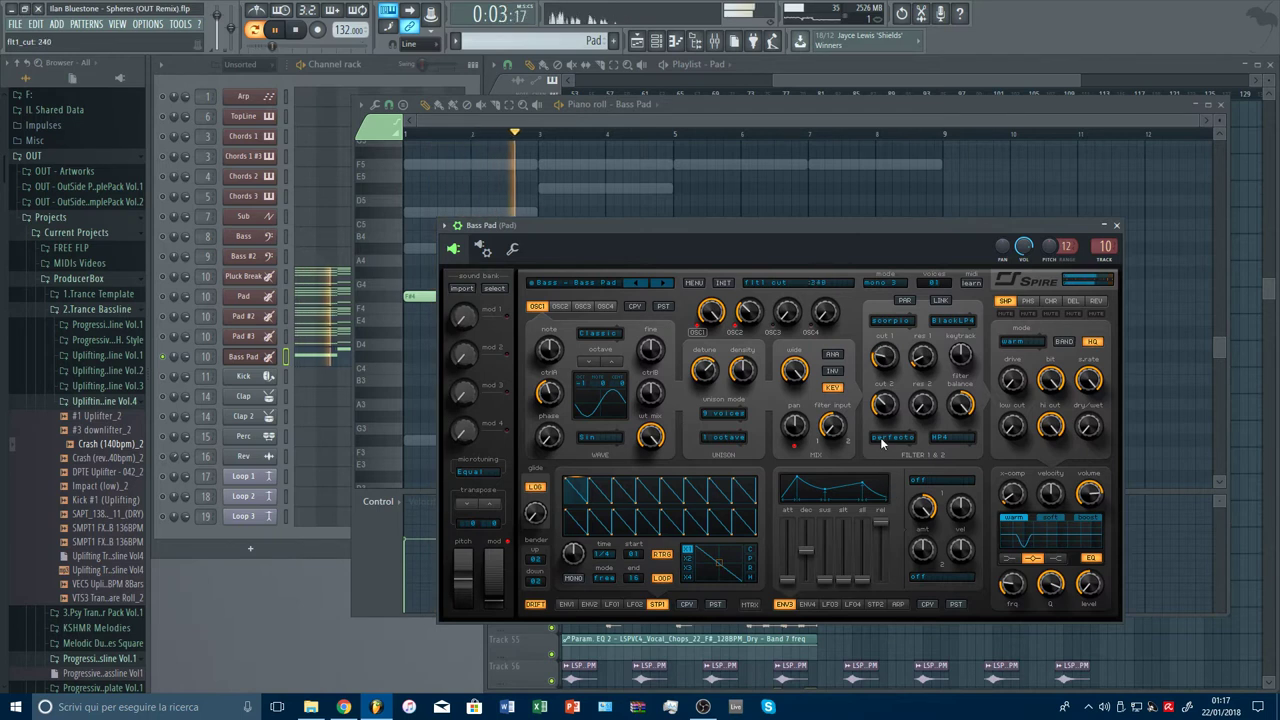
drag(884, 406, 879, 372)
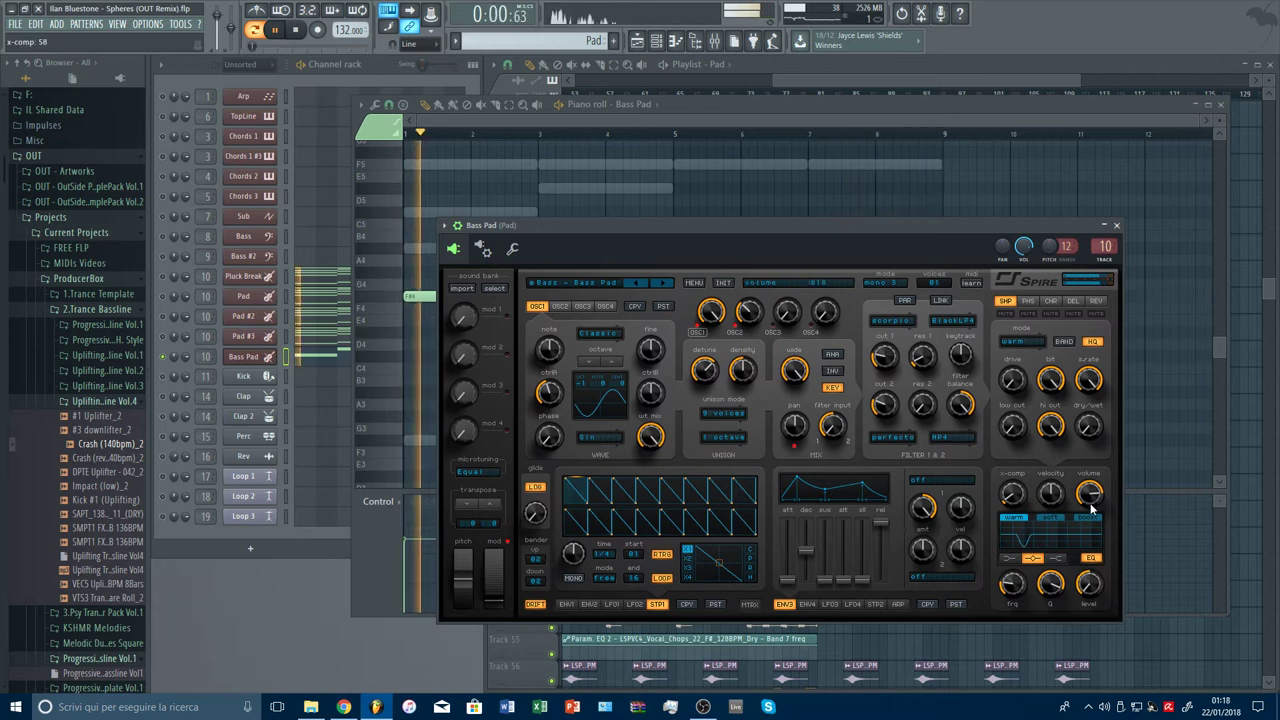
drag(1088, 503, 1083, 470)
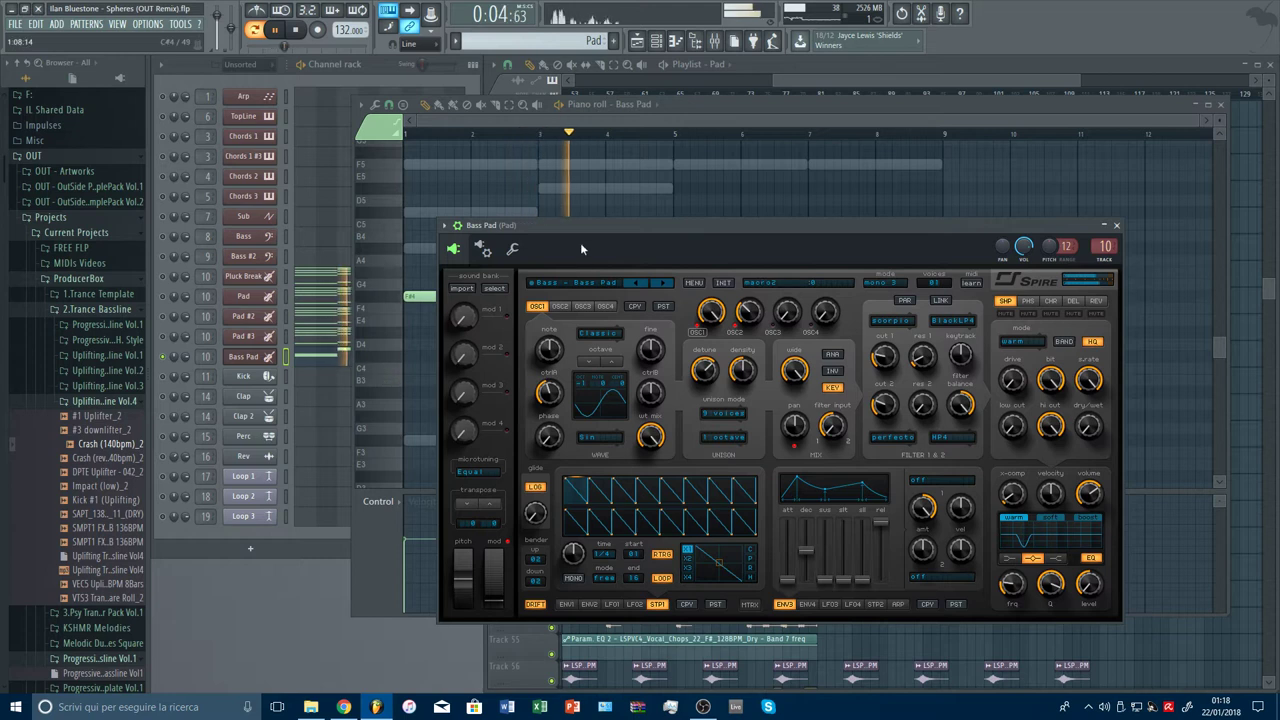
Step: Try the Bass - Breakdown preset on Bass Pad with mono 1 mode, one voice and glide at about 785
click(658, 283)
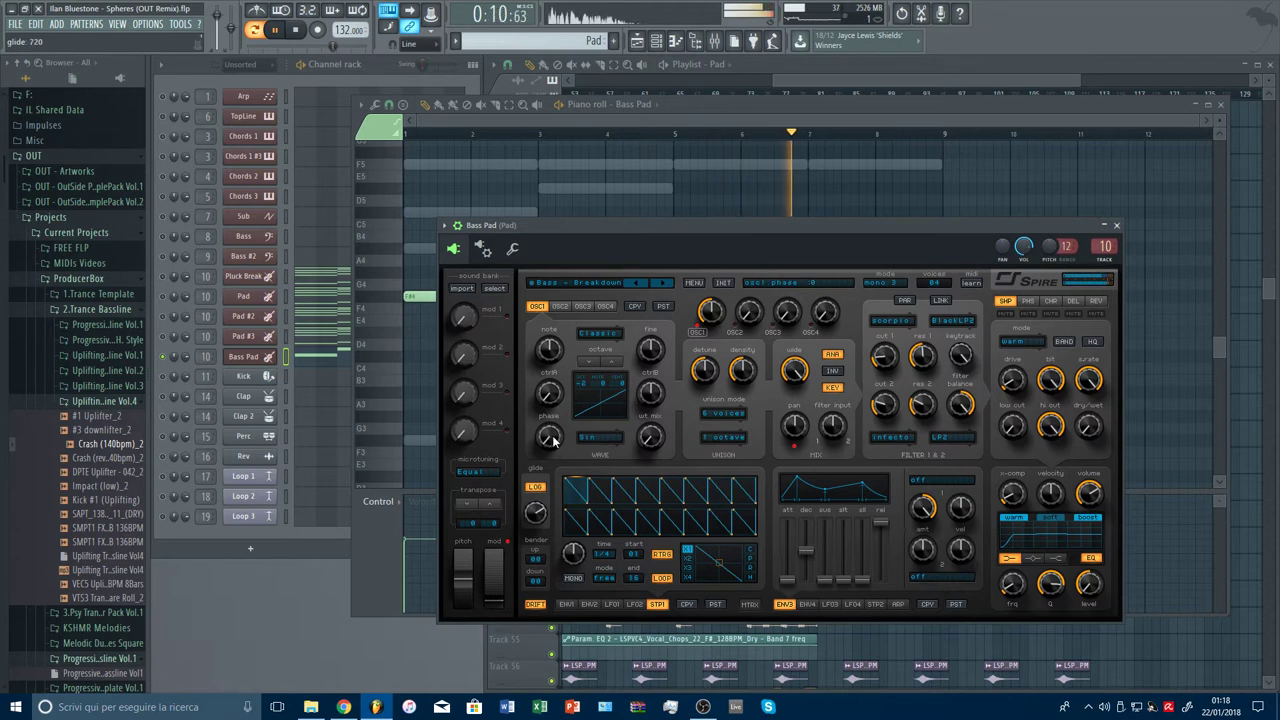
click(880, 283)
click(900, 344)
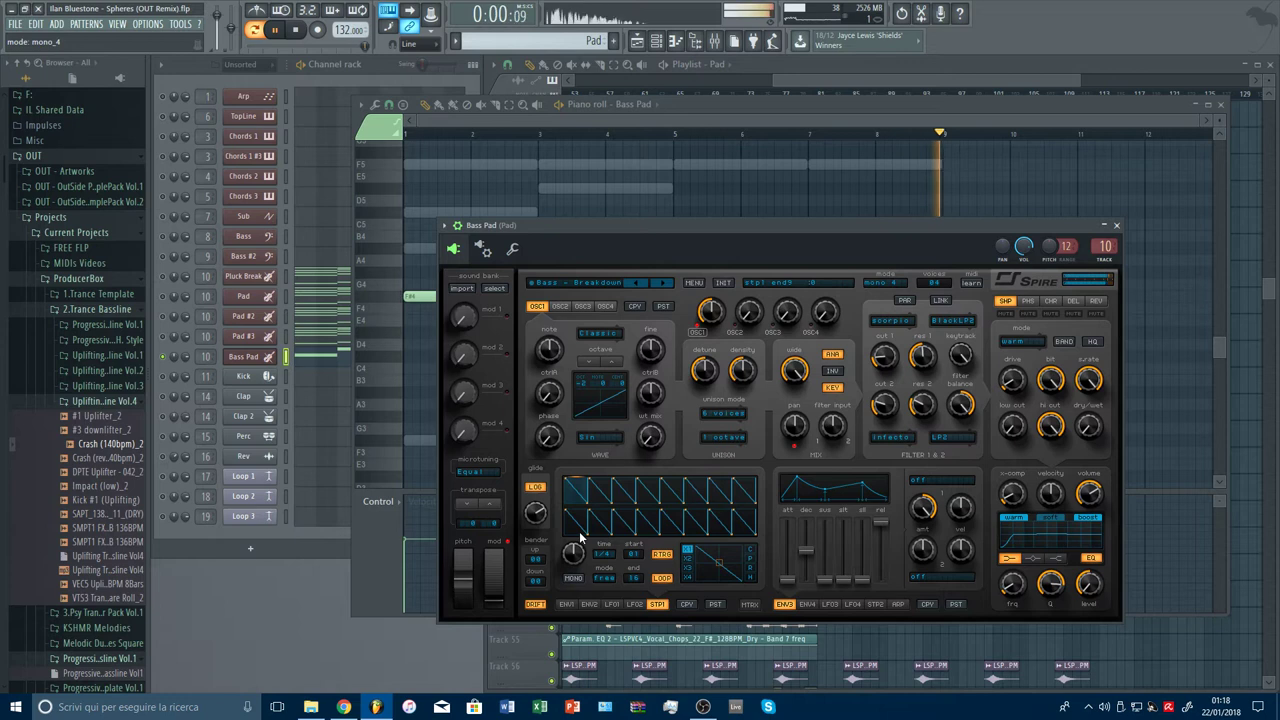
mouse_move(535, 521)
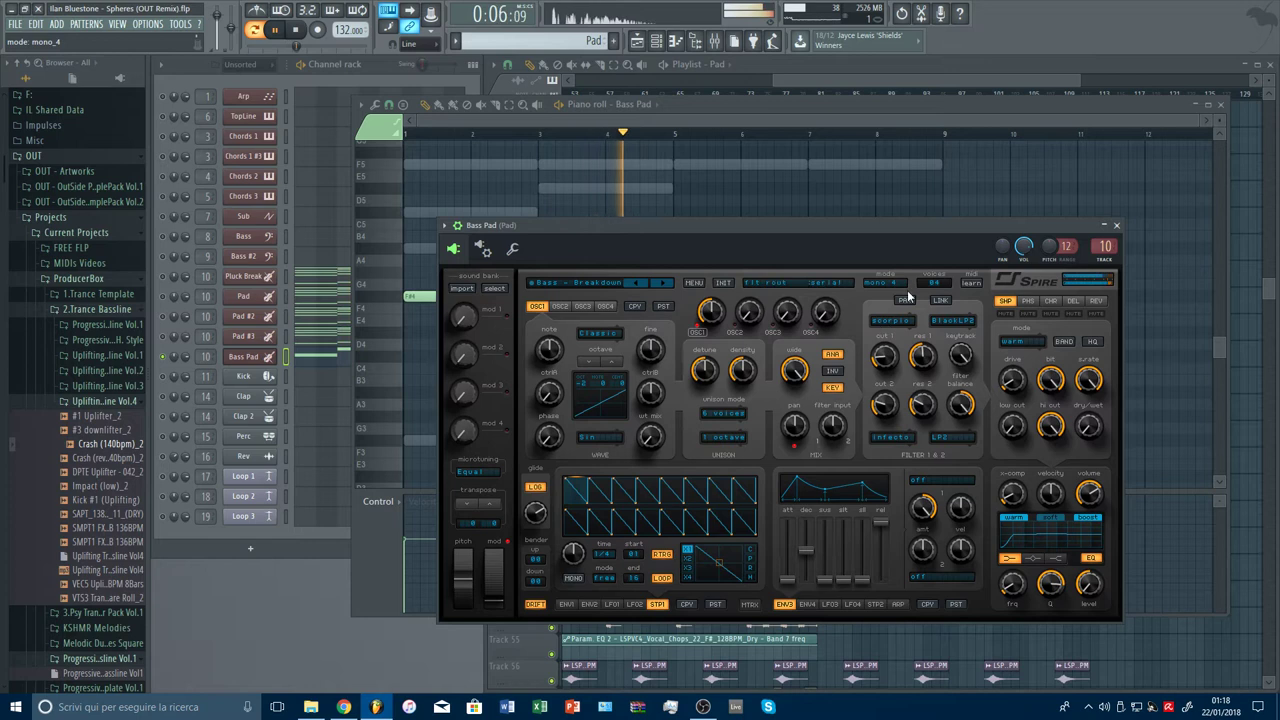
click(934, 284)
click(945, 299)
click(893, 284)
click(893, 302)
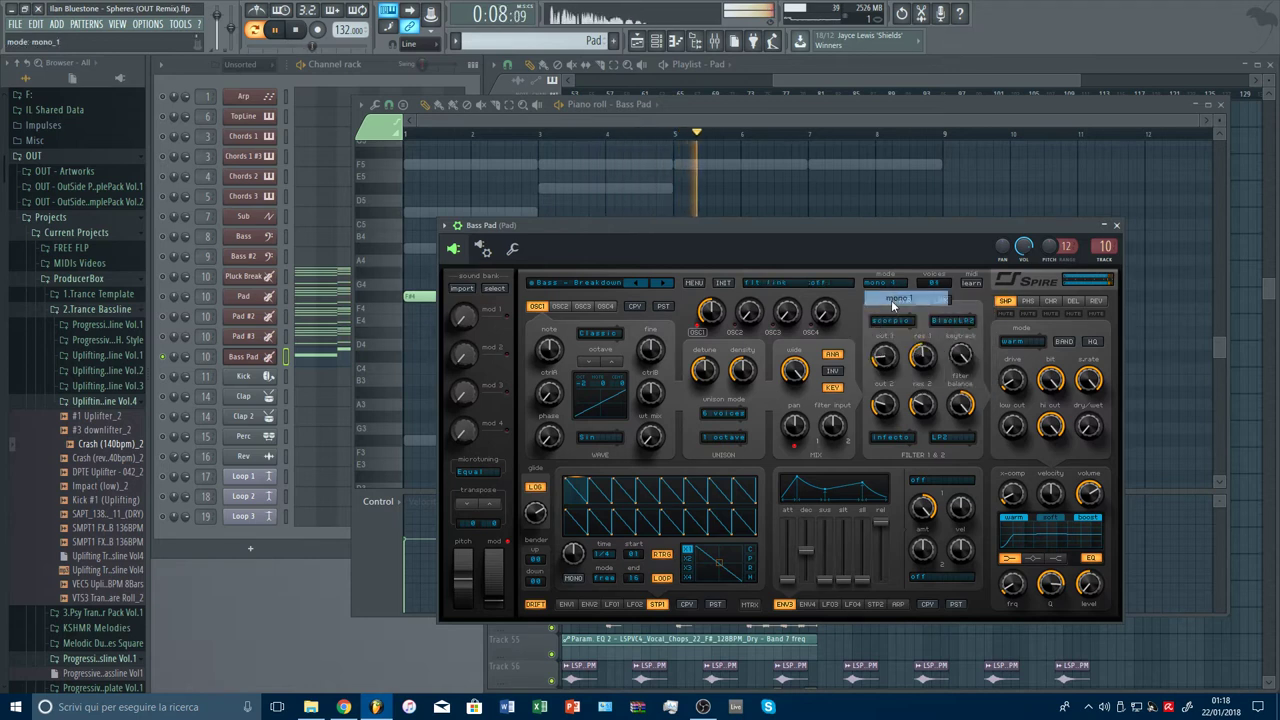
click(485, 136)
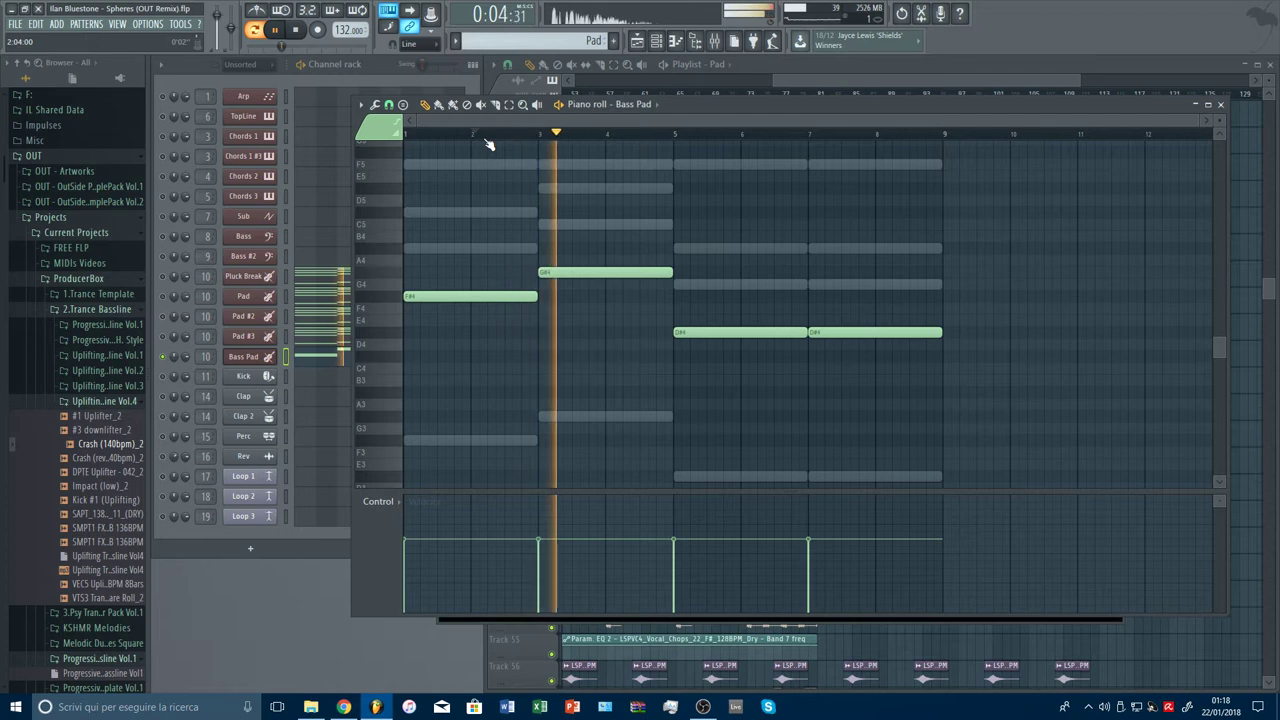
click(250, 358)
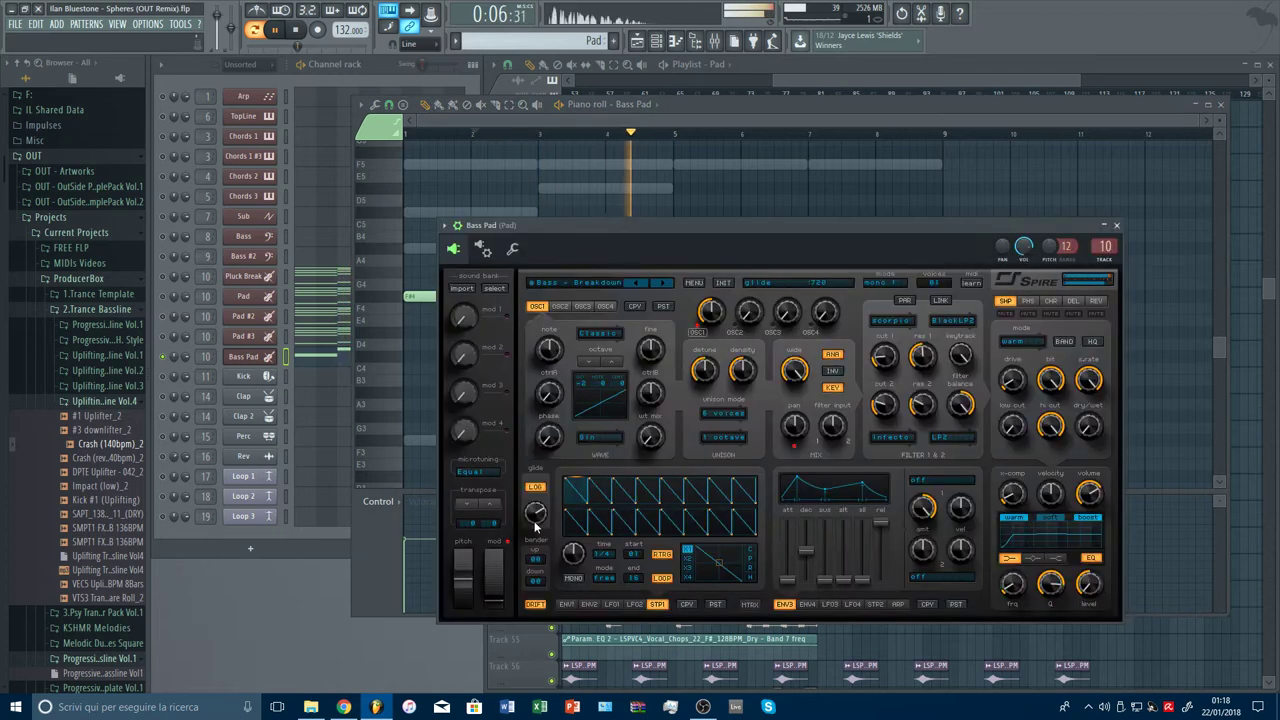
drag(535, 523, 536, 510)
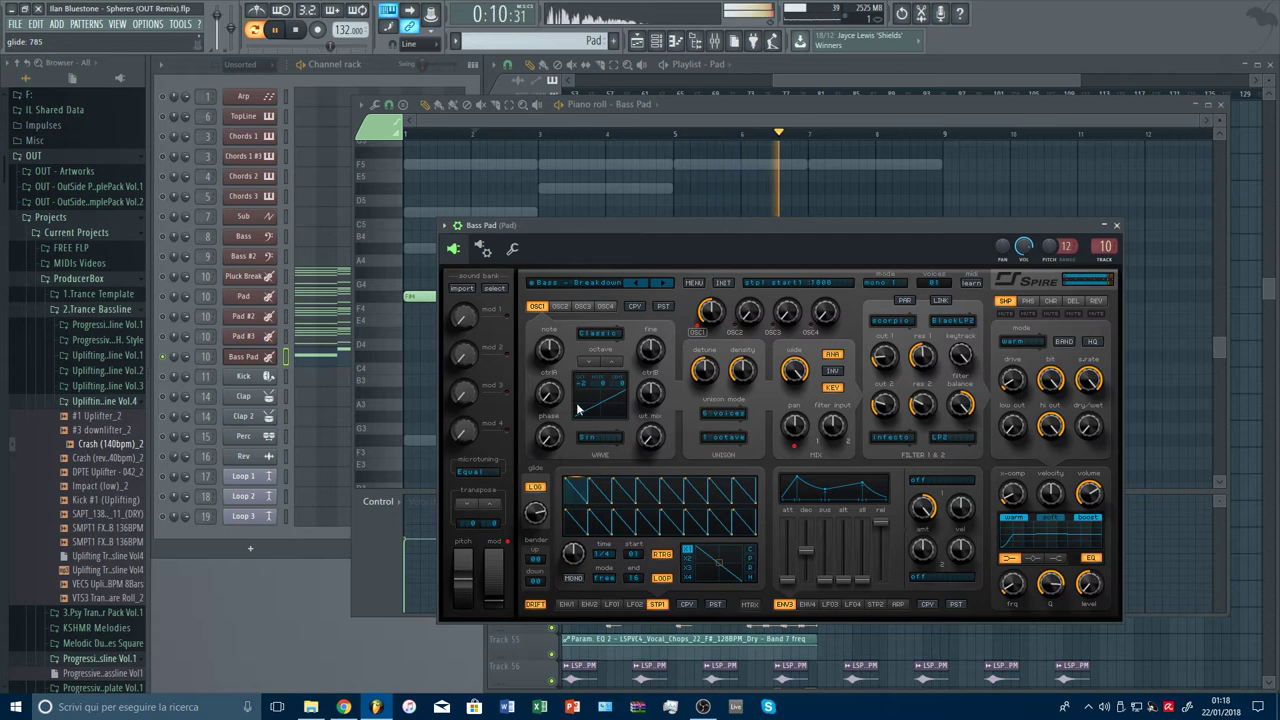
Step: Return Bass Pad's Spire to the Bass - Bass Pad preset and close its synth and piano roll windows
click(638, 284)
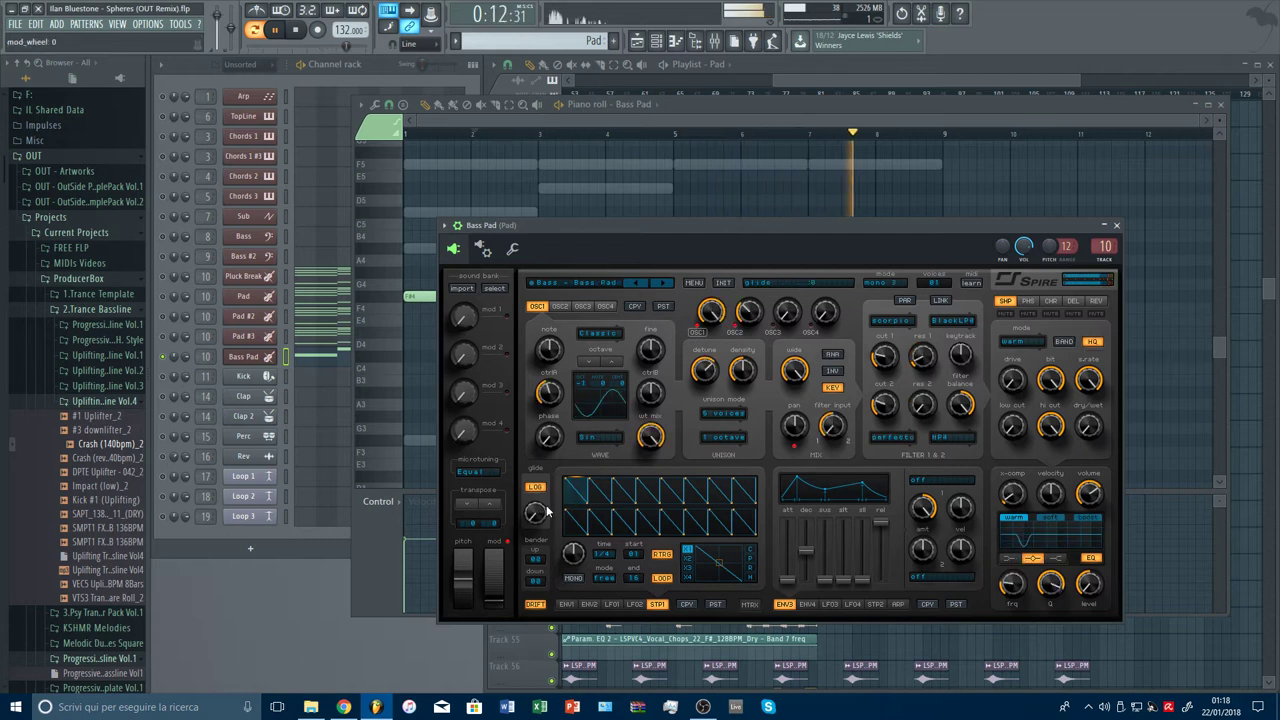
key(Escape)
key(Escape)
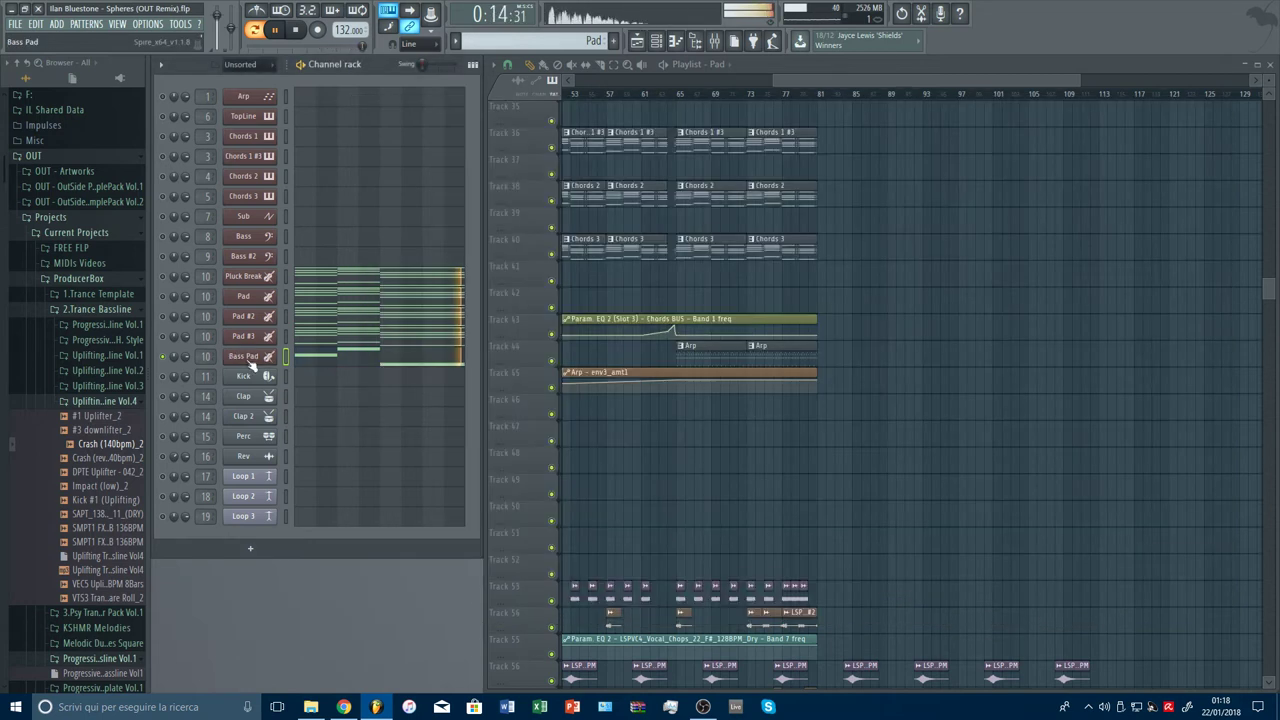
Step: Open Pad #3, Pad #2 and Pad in Spire to compare their sounds, and solo the Pad channel
click(241, 337)
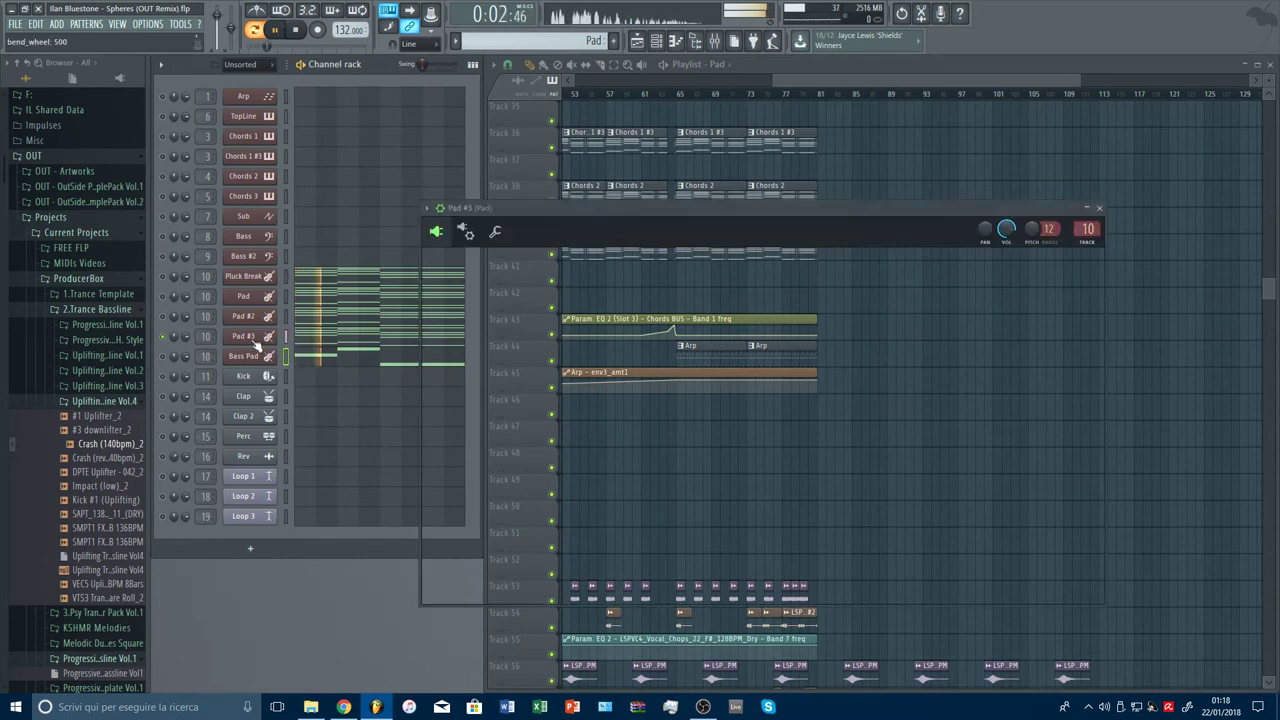
click(258, 318)
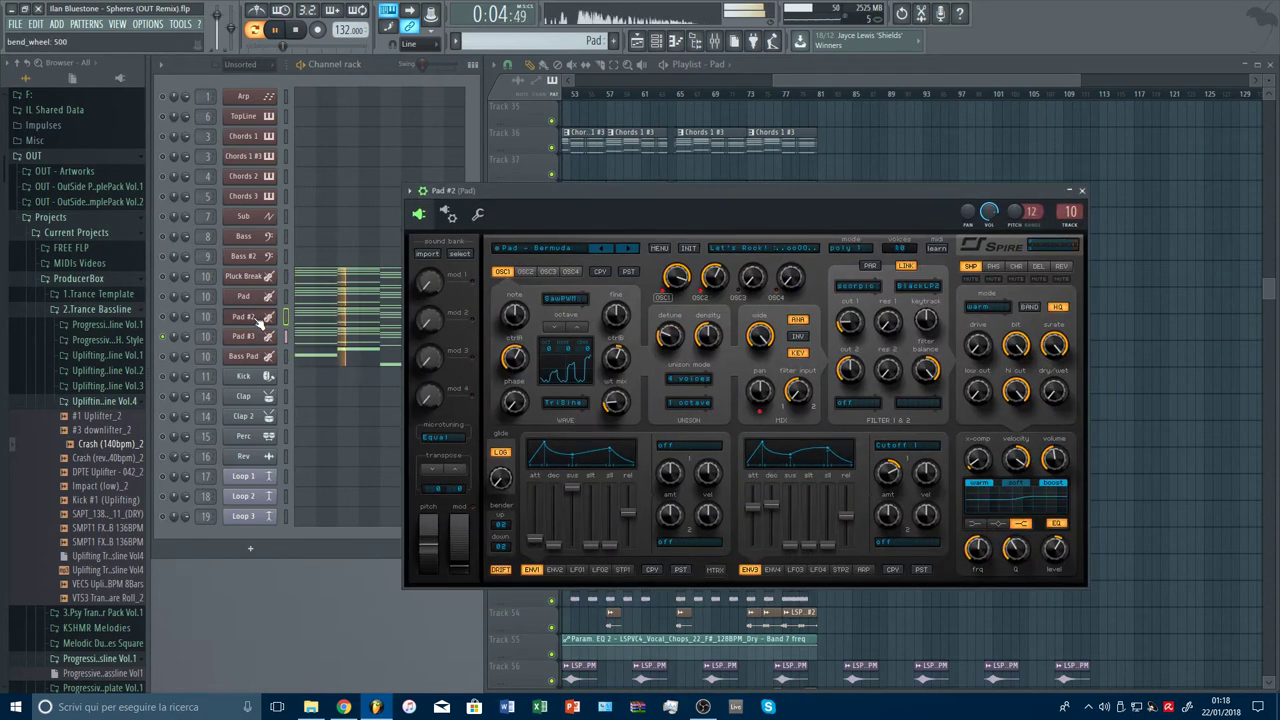
click(243, 298)
right_click(163, 297)
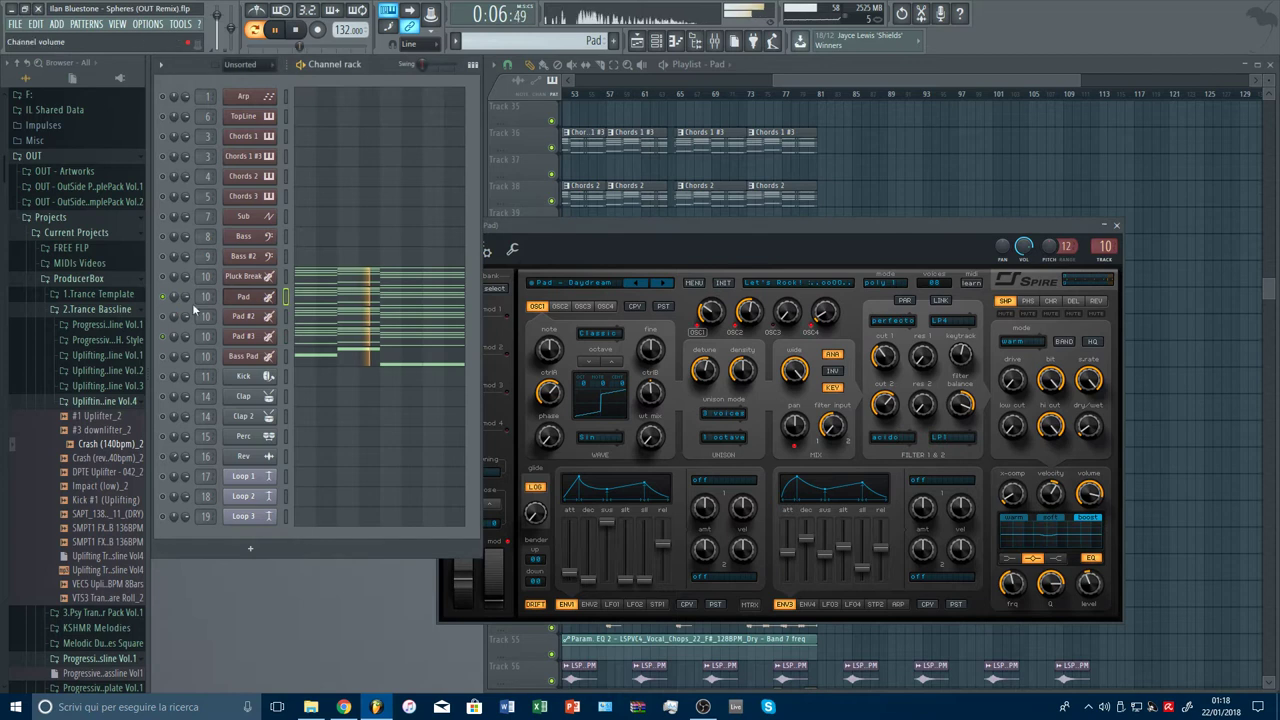
key(space)
click(250, 301)
click(246, 299)
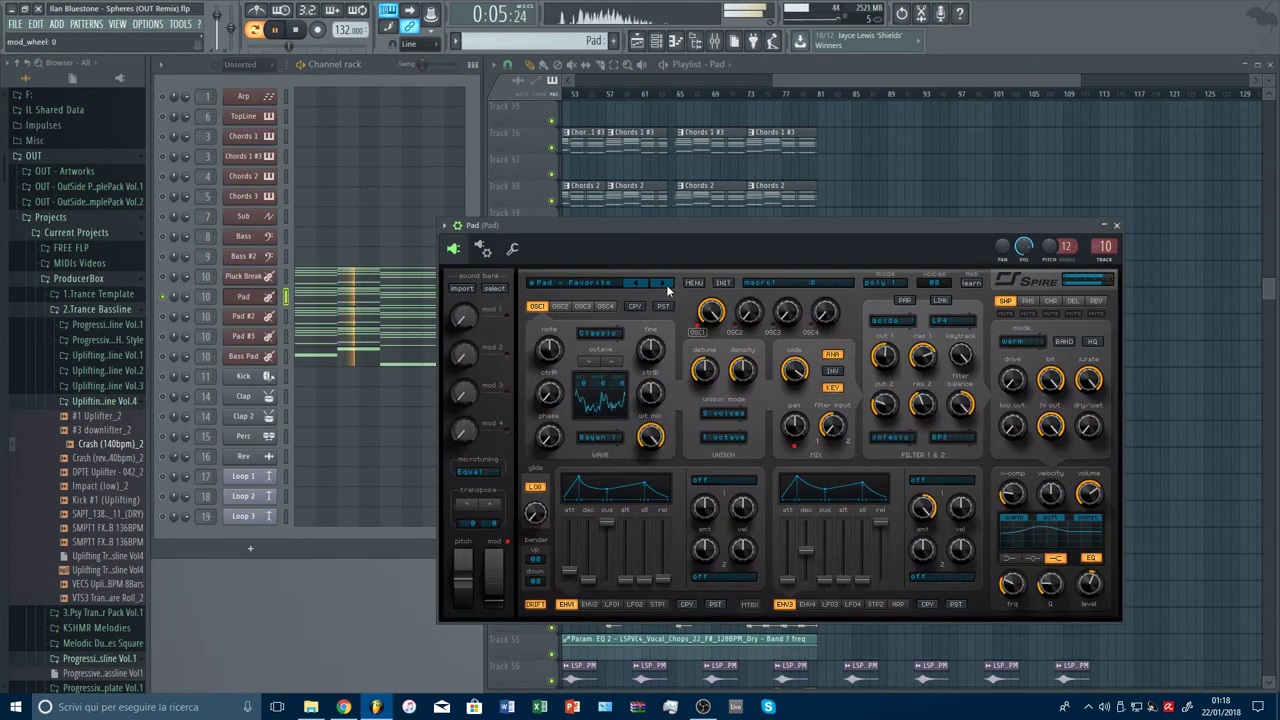
key(space)
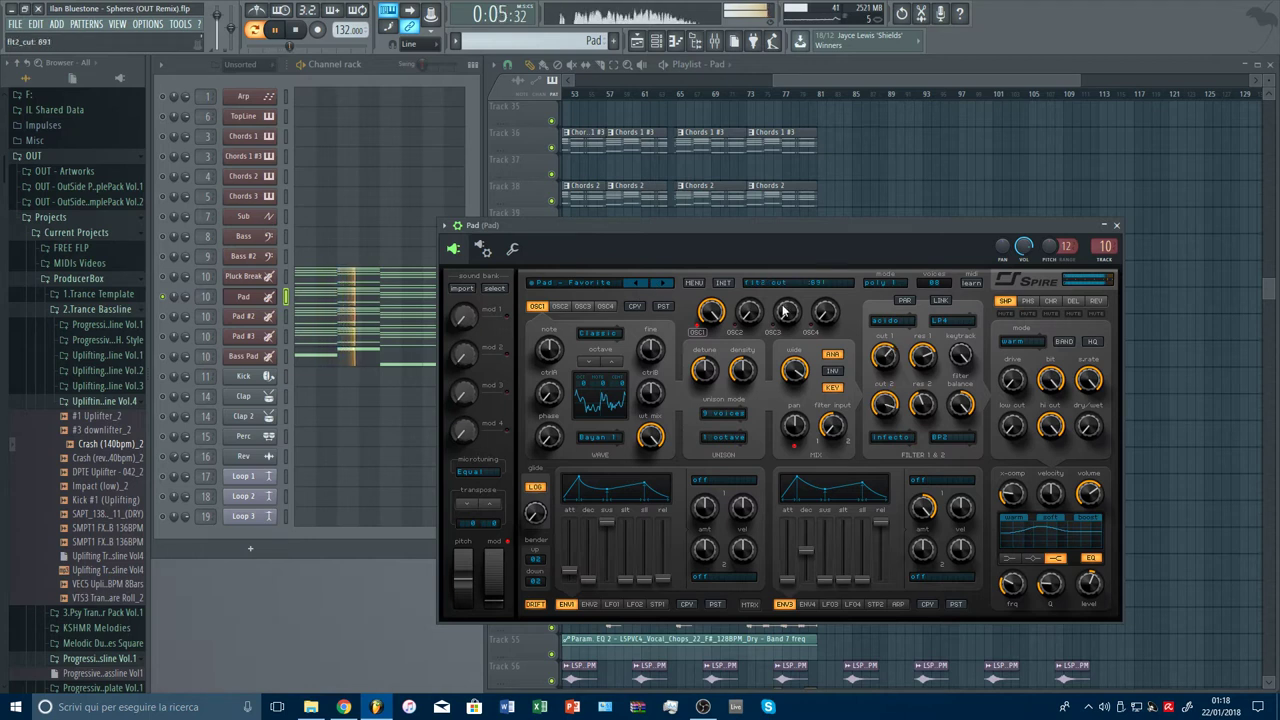
Step: Audition Pad's Spire presets from Pad - Morning Vibes through Pad - Universe to Pluck - Frost, and load Pad - Smooth
click(663, 284)
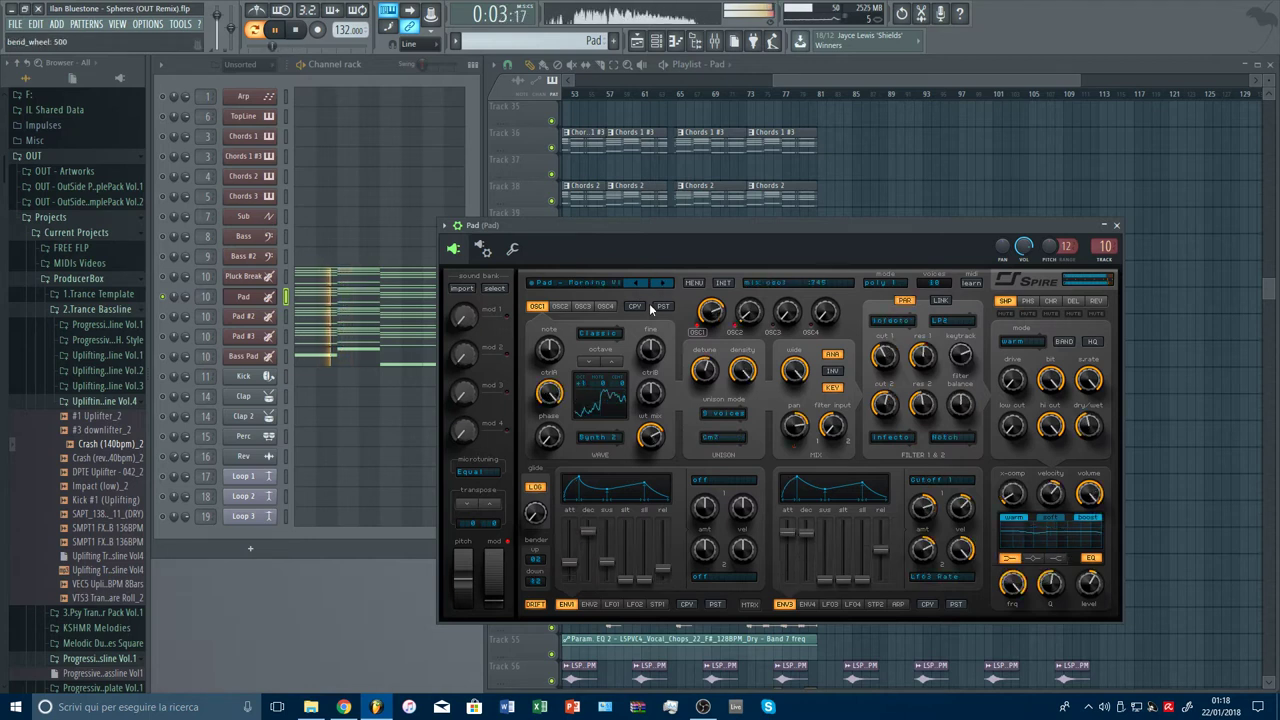
click(665, 284)
click(664, 282)
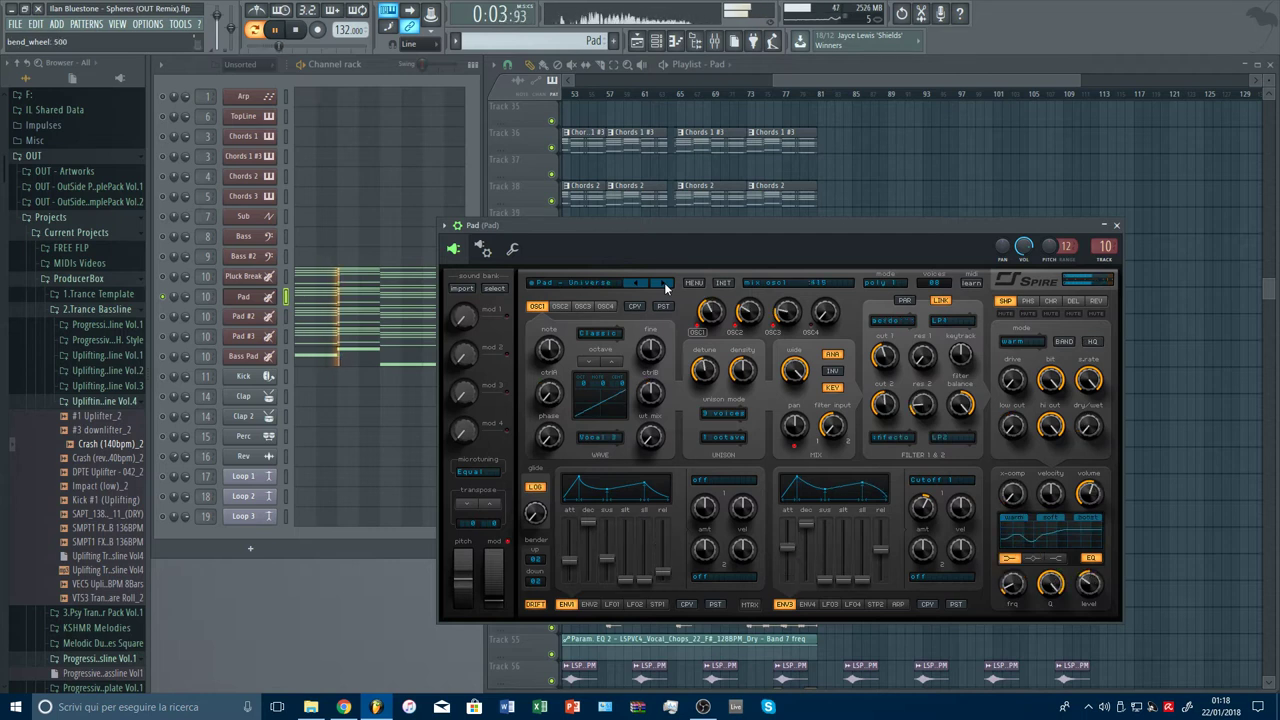
click(664, 282)
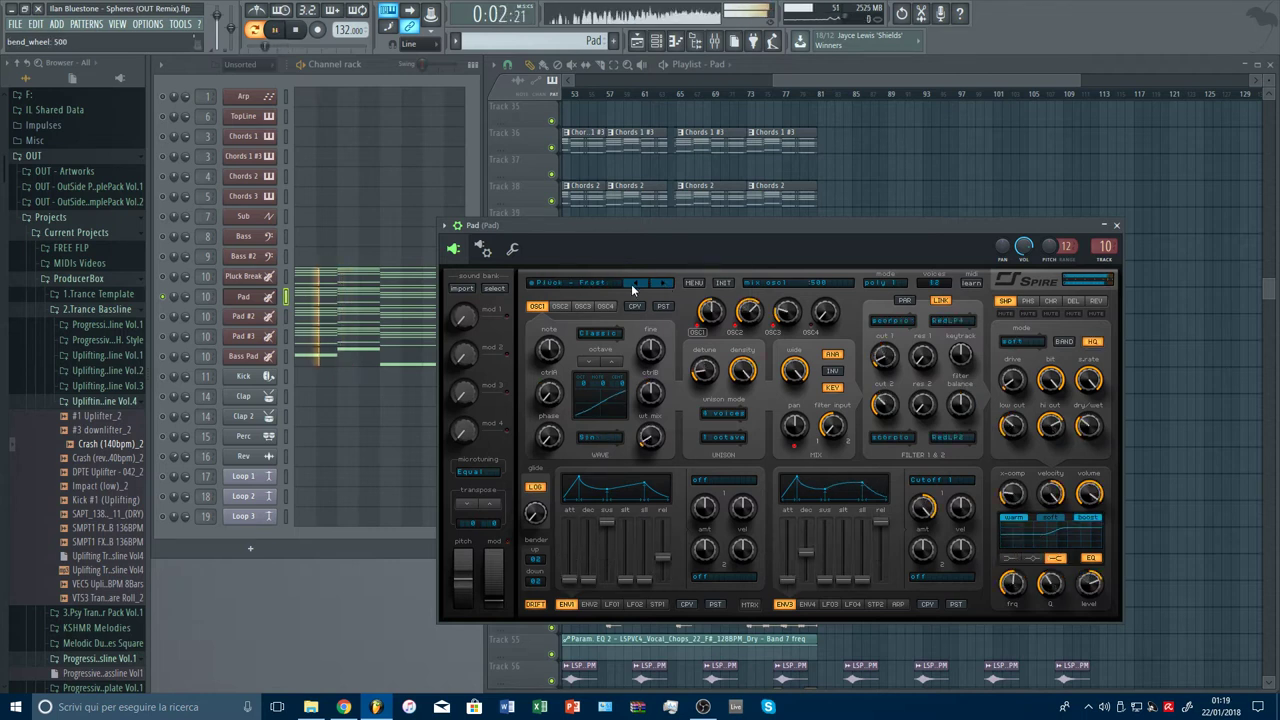
click(631, 284)
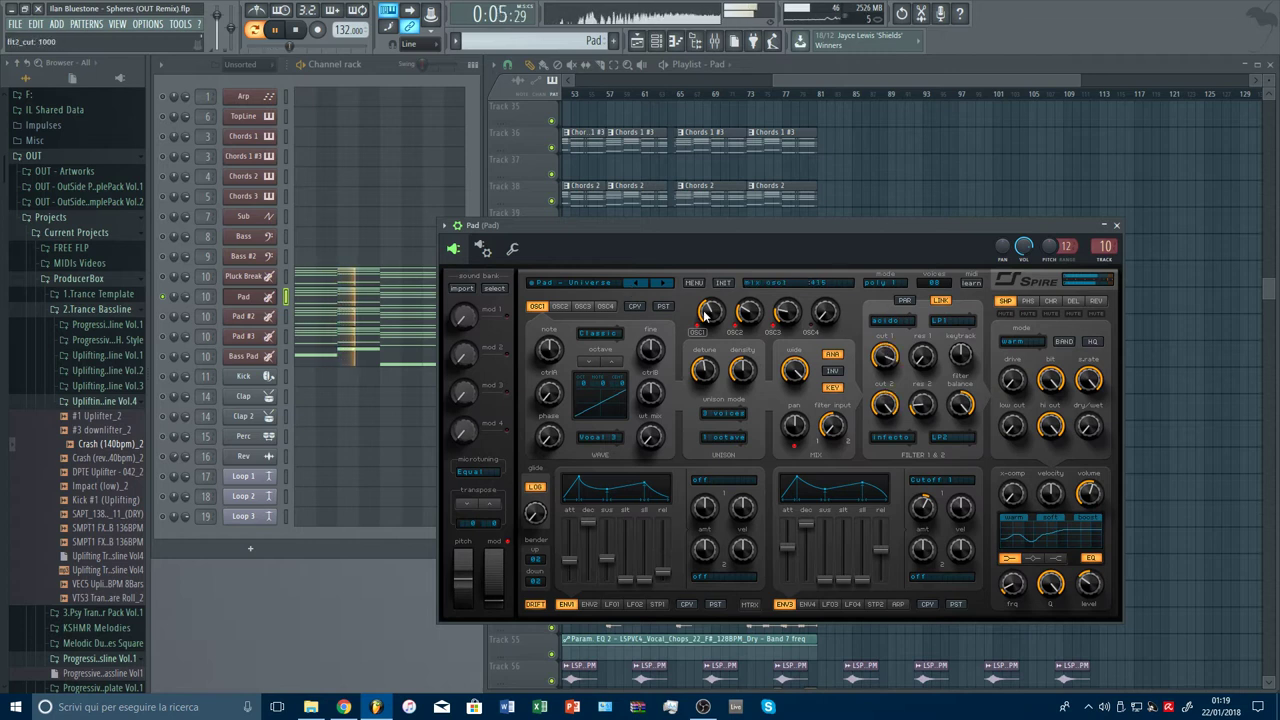
click(605, 285)
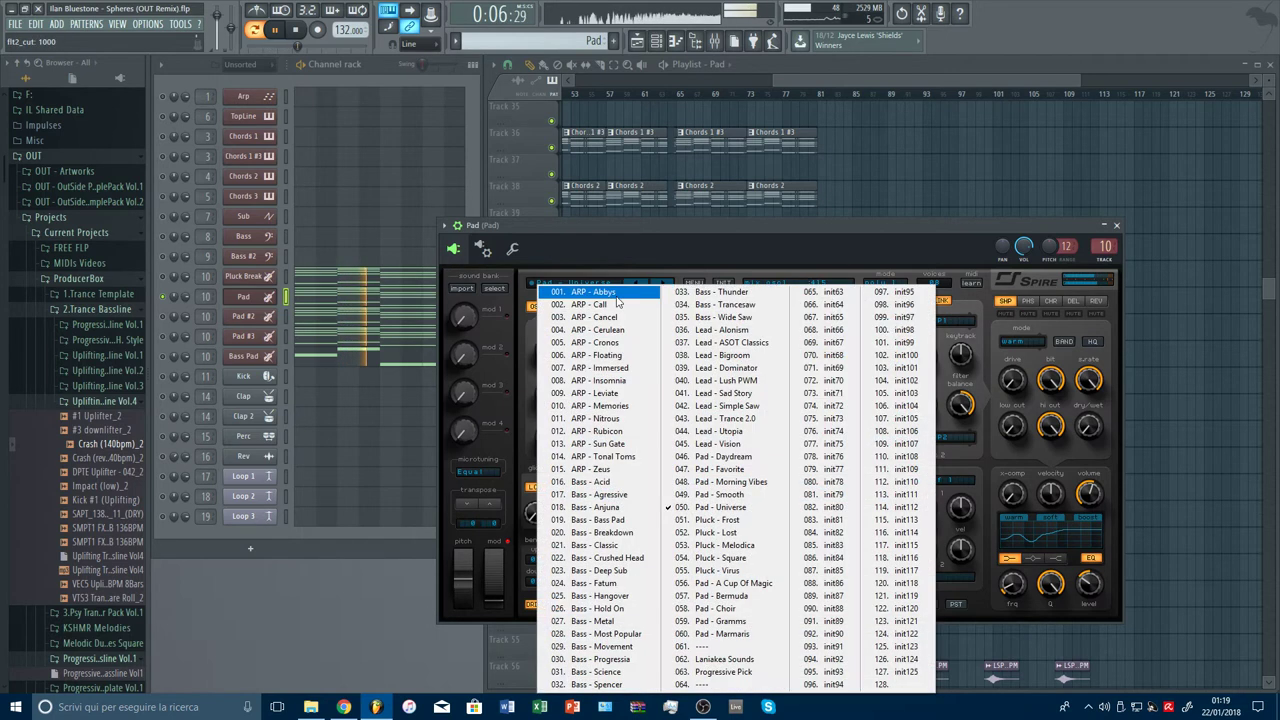
click(758, 497)
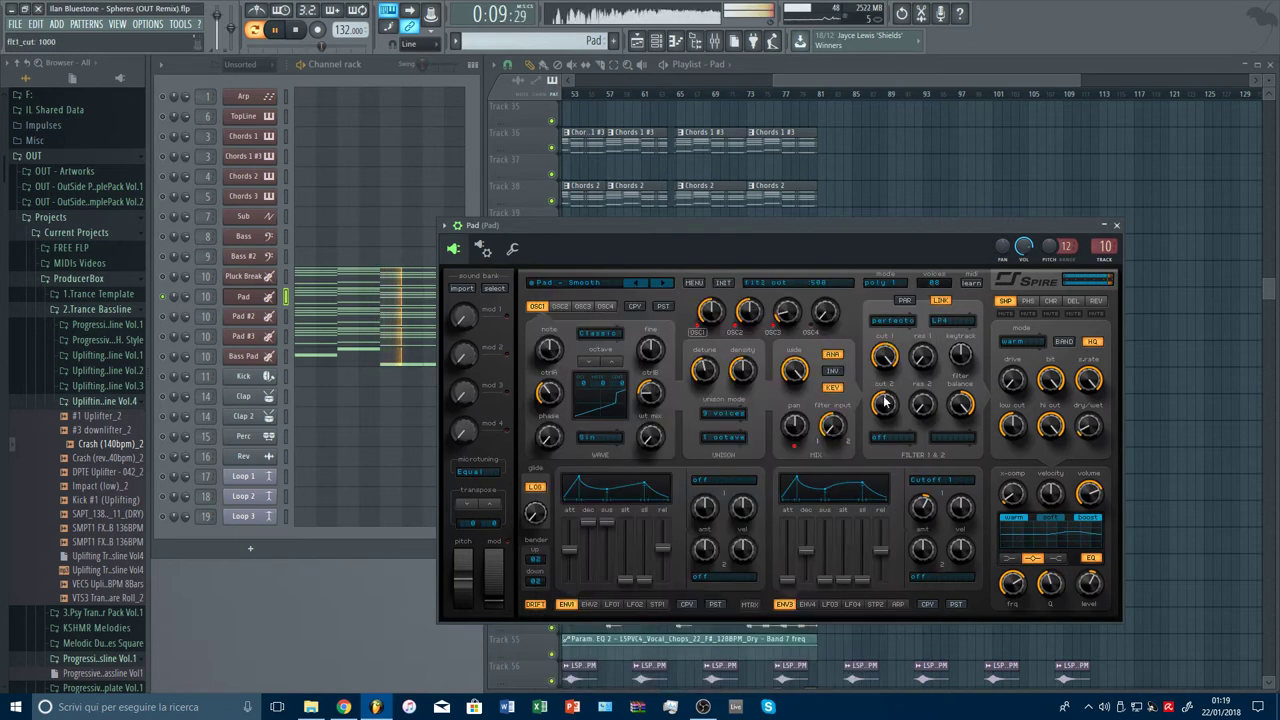
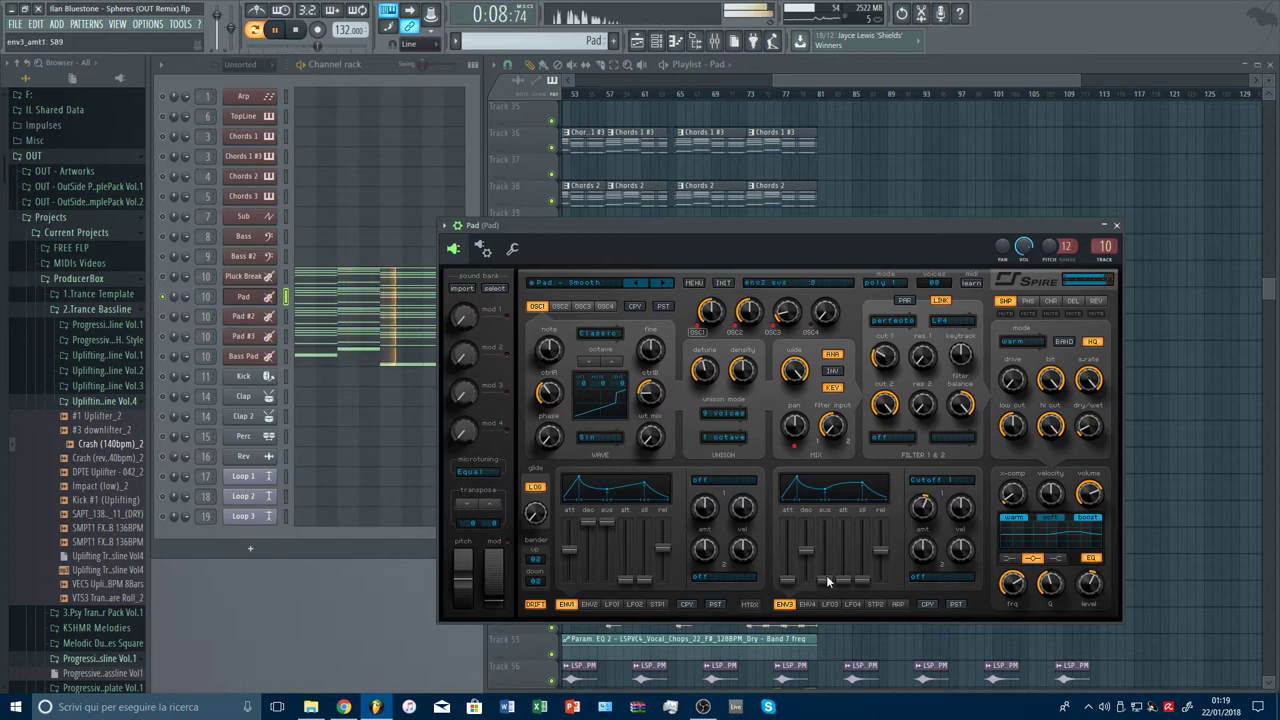
Step: Set the delay dry/wet mix of Pad's Spire to about 490 and check the available voice counts
click(1073, 300)
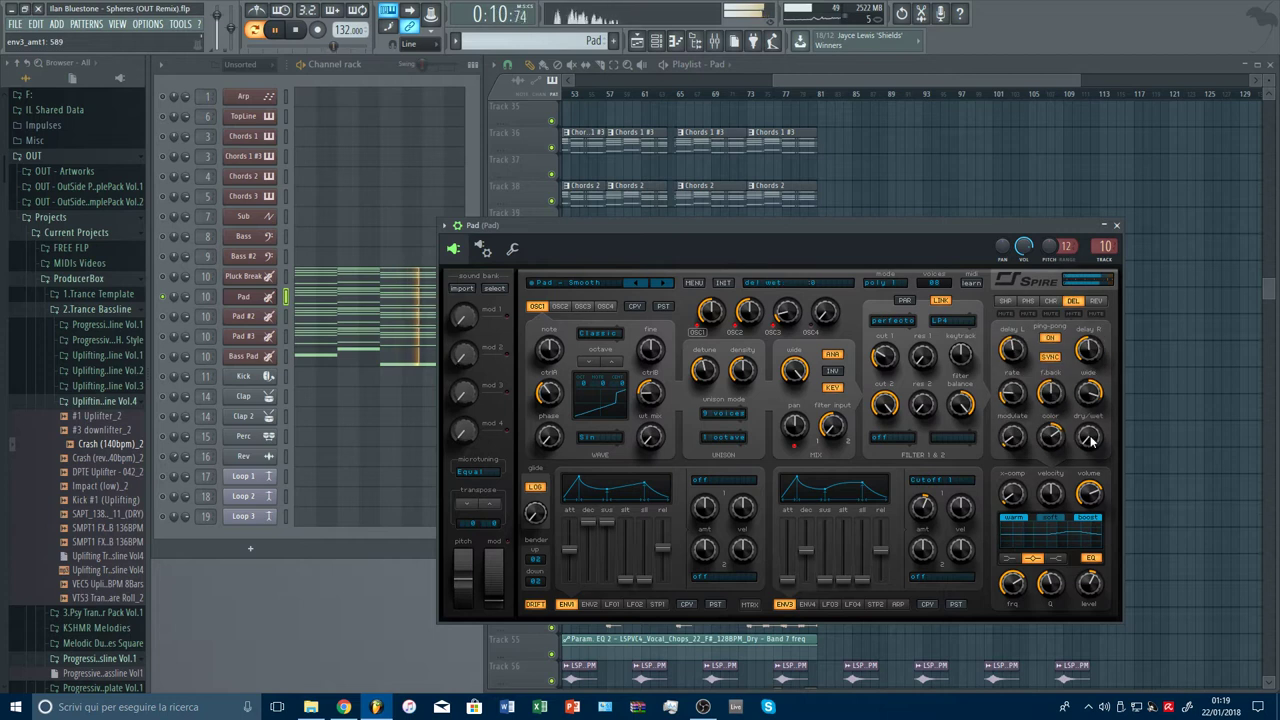
drag(1090, 440, 1092, 373)
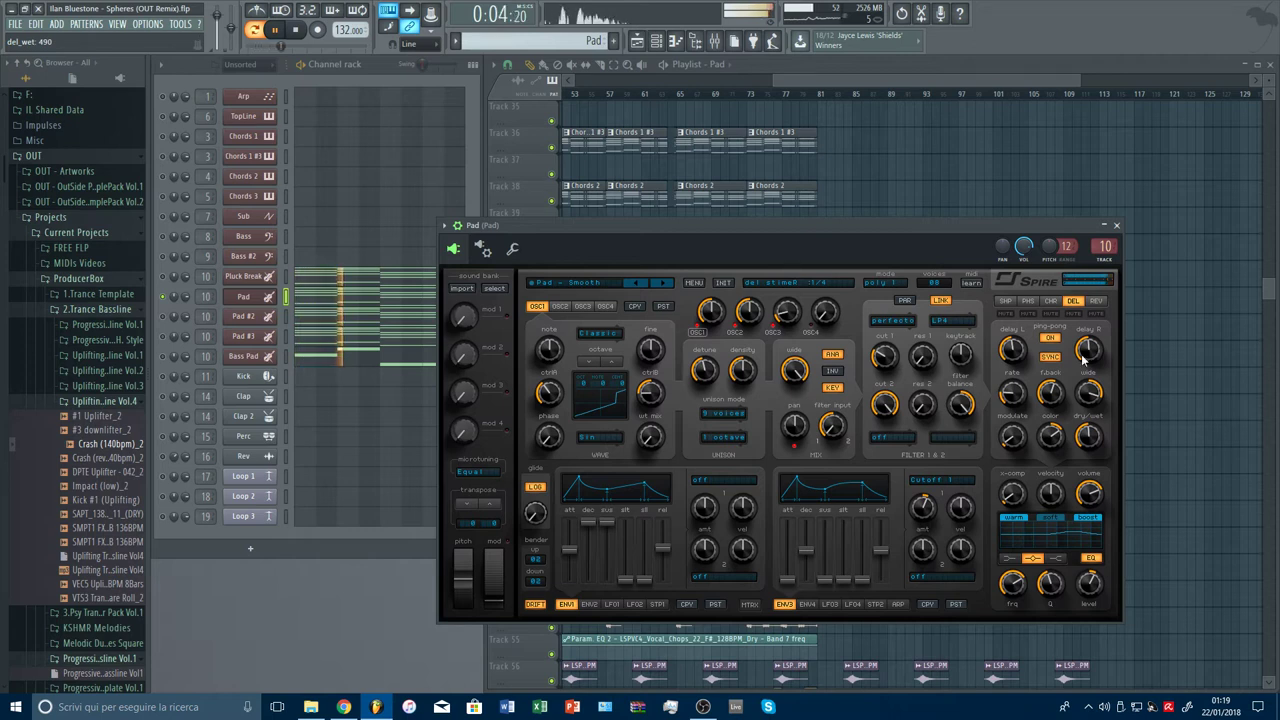
click(935, 283)
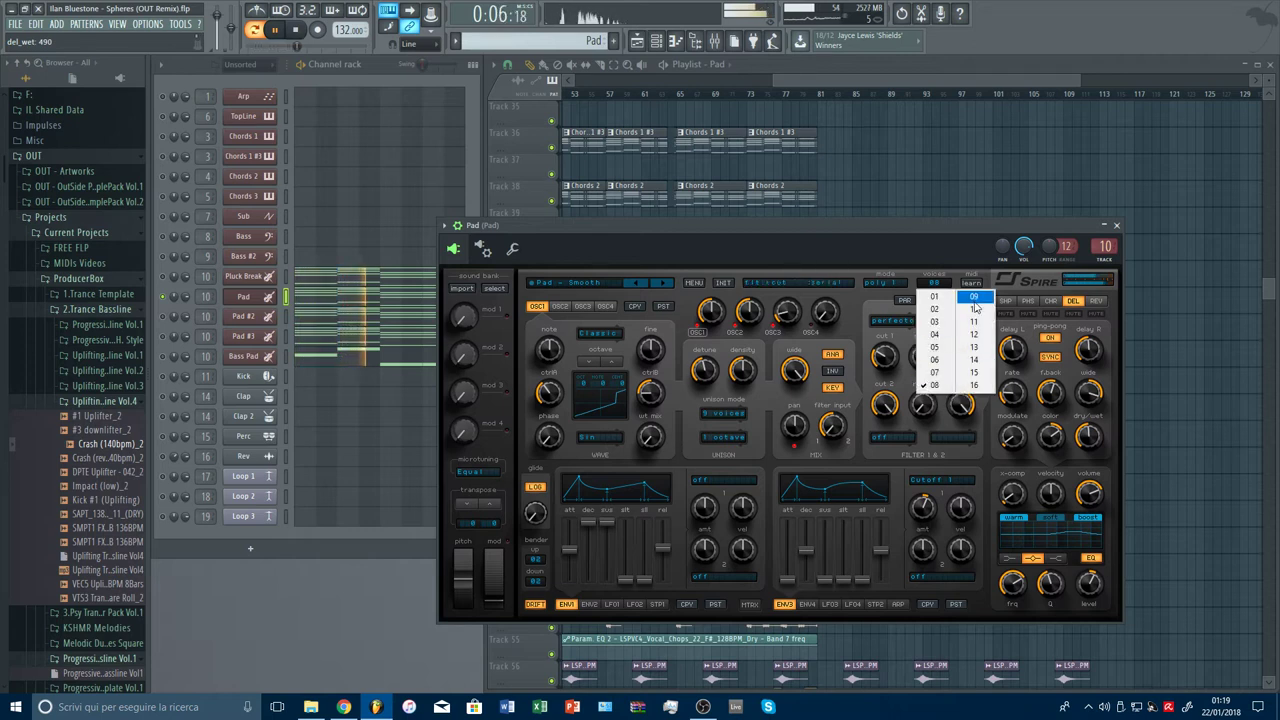
click(959, 295)
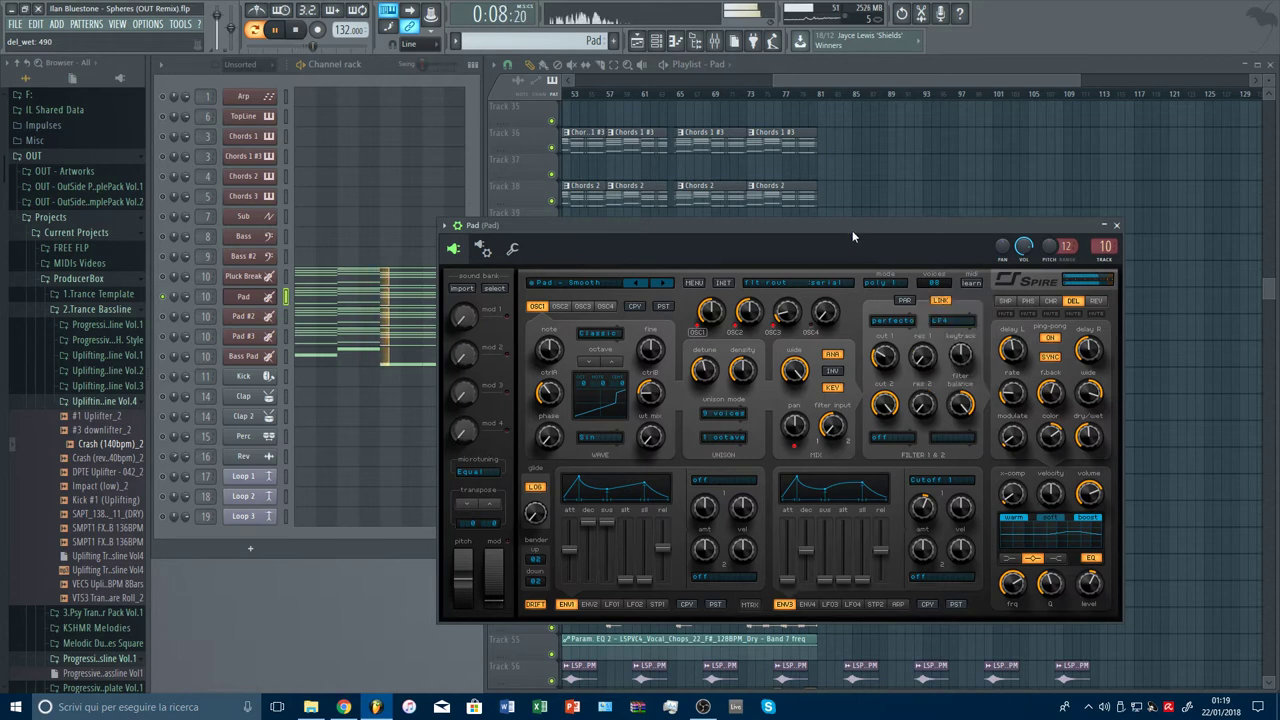
Step: Delete the repeated chord at bar 7 in Pad's piano roll and extend the bar 5 chord to bar 9
click(372, 300)
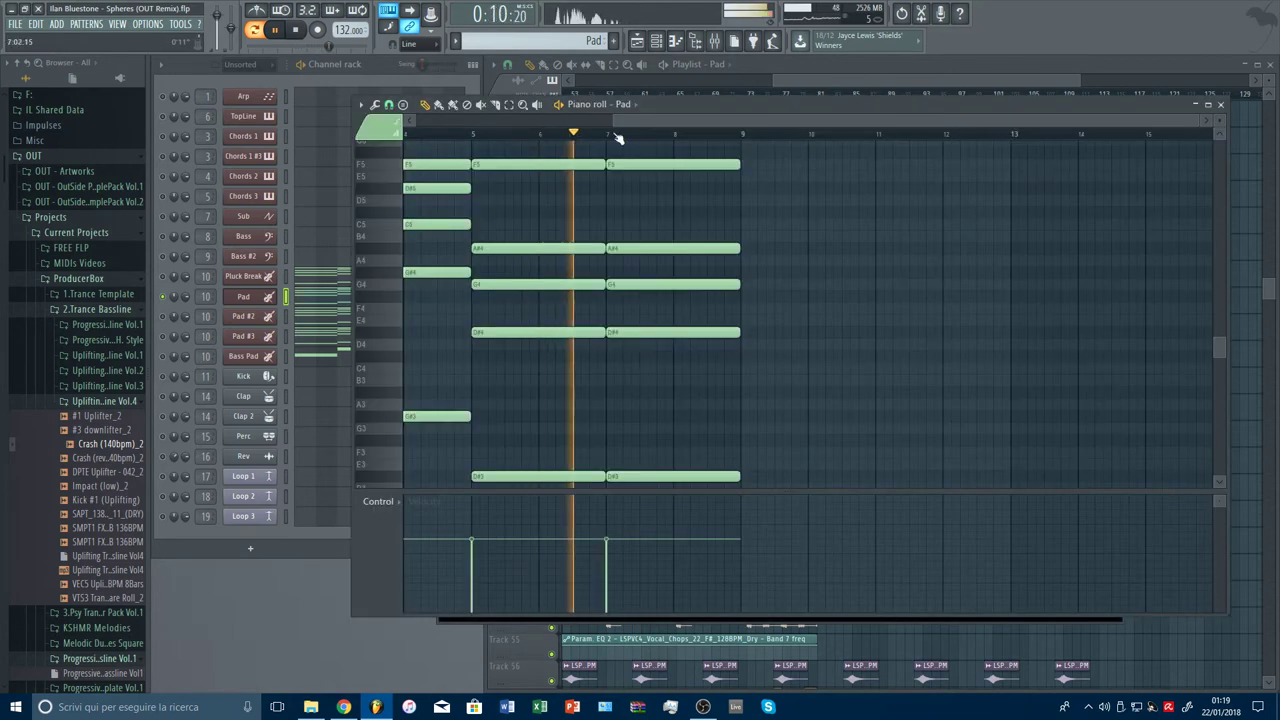
drag(614, 121, 414, 121)
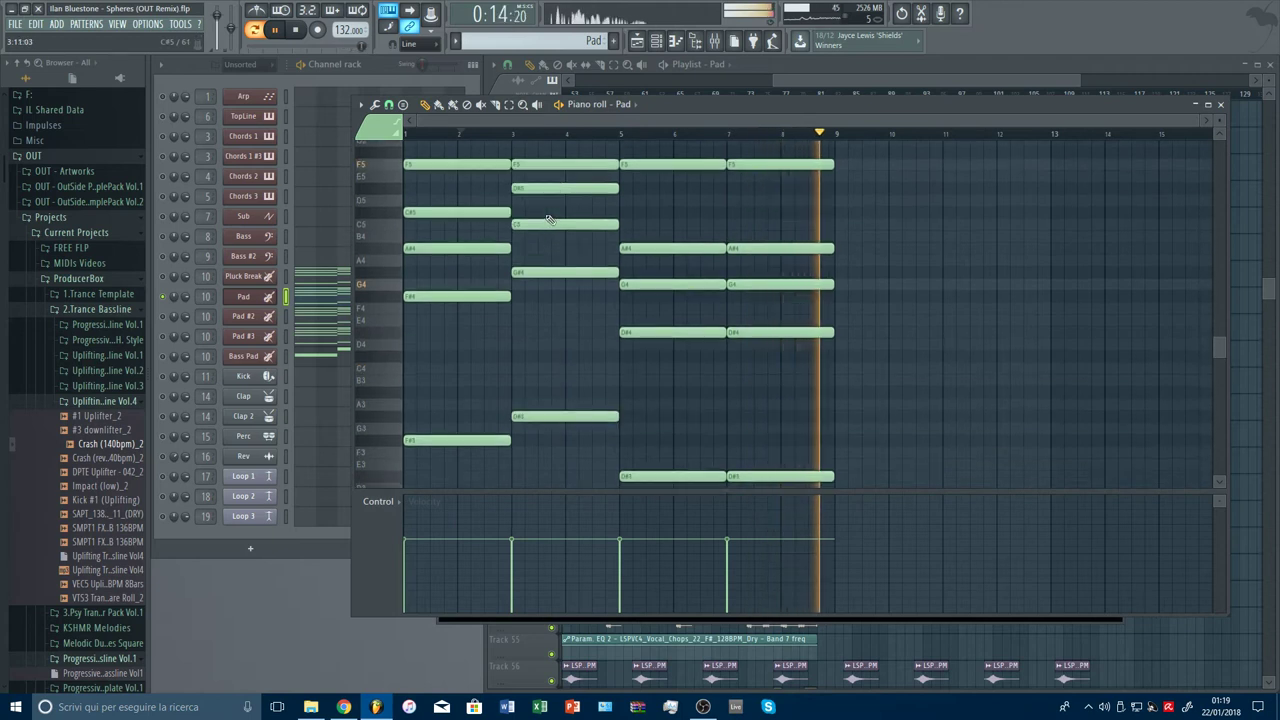
right_click(757, 164)
right_click(756, 476)
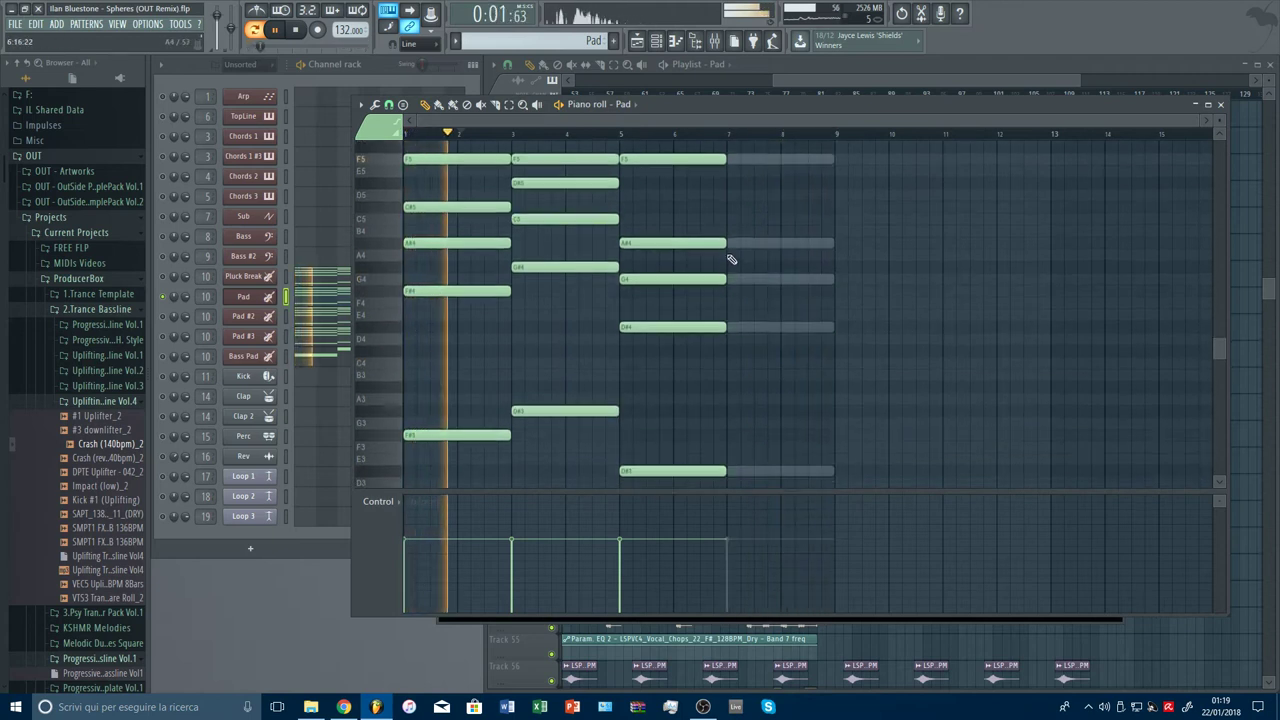
drag(724, 243, 836, 243)
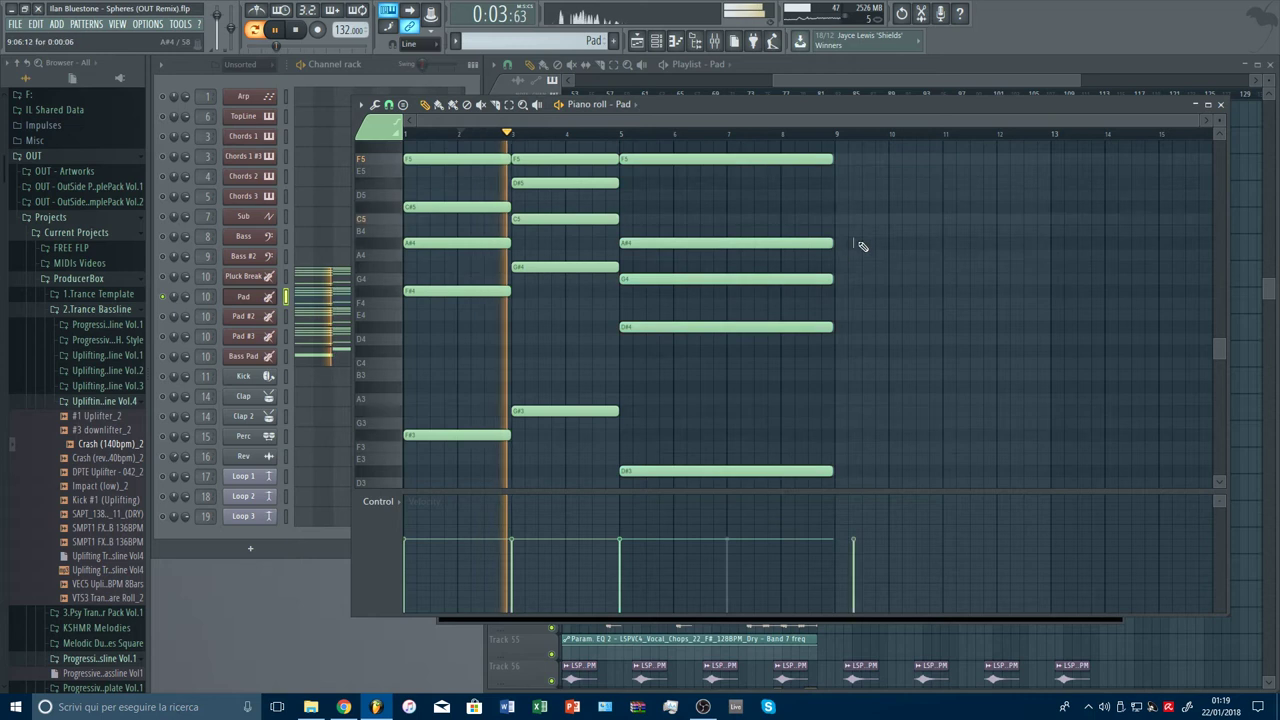
key(Escape)
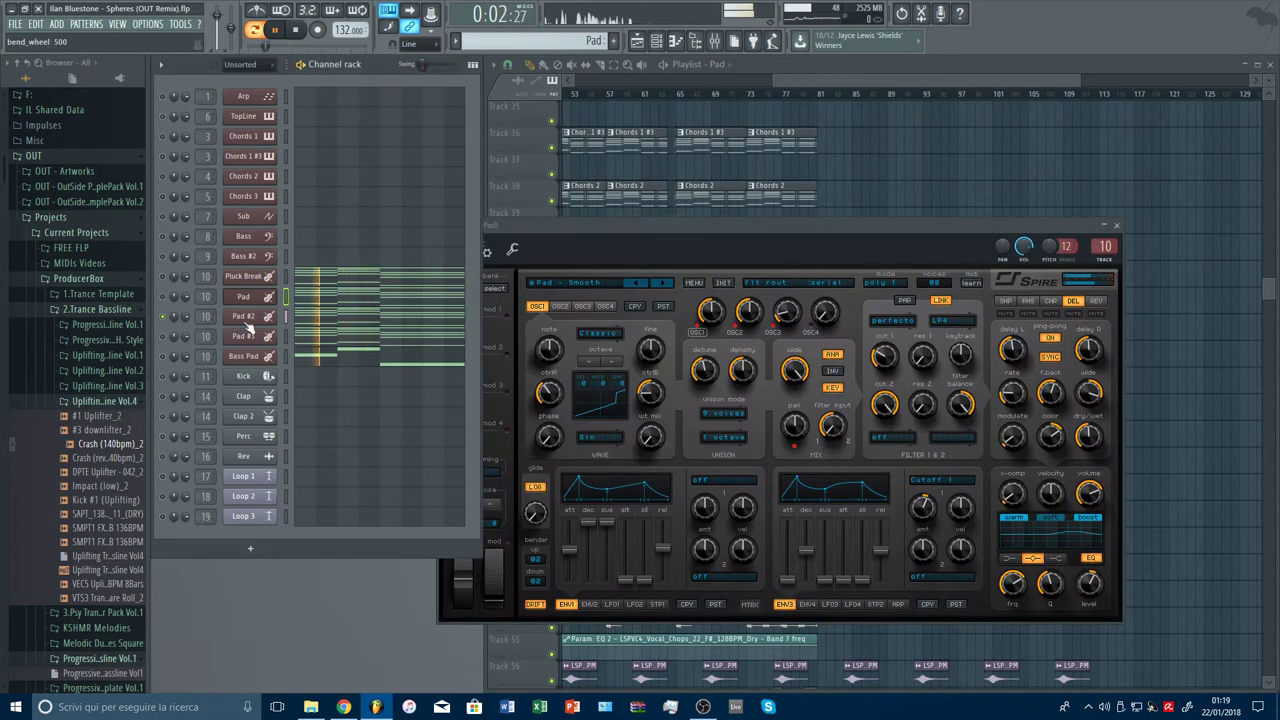
Step: Review Pad #2 and Pad #3 in Spire, play them together with Pluck Break, Pad and Bass Pad, and close the plugin windows
click(245, 318)
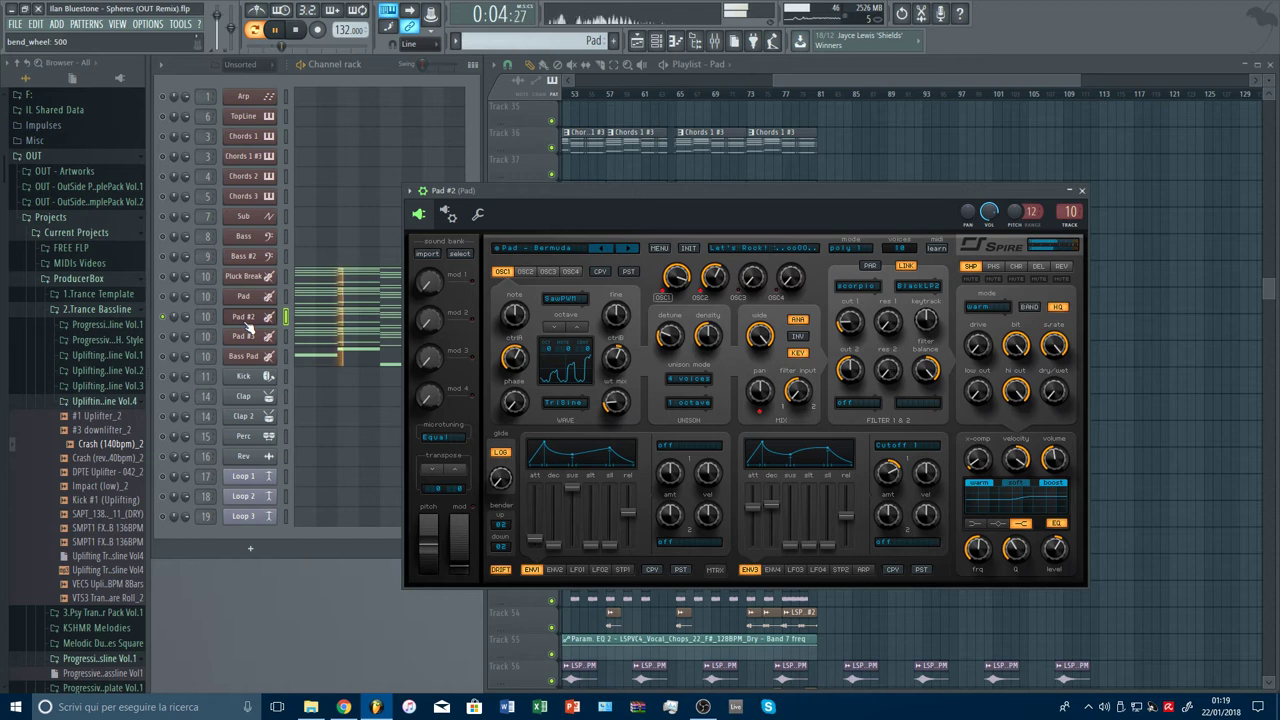
click(250, 338)
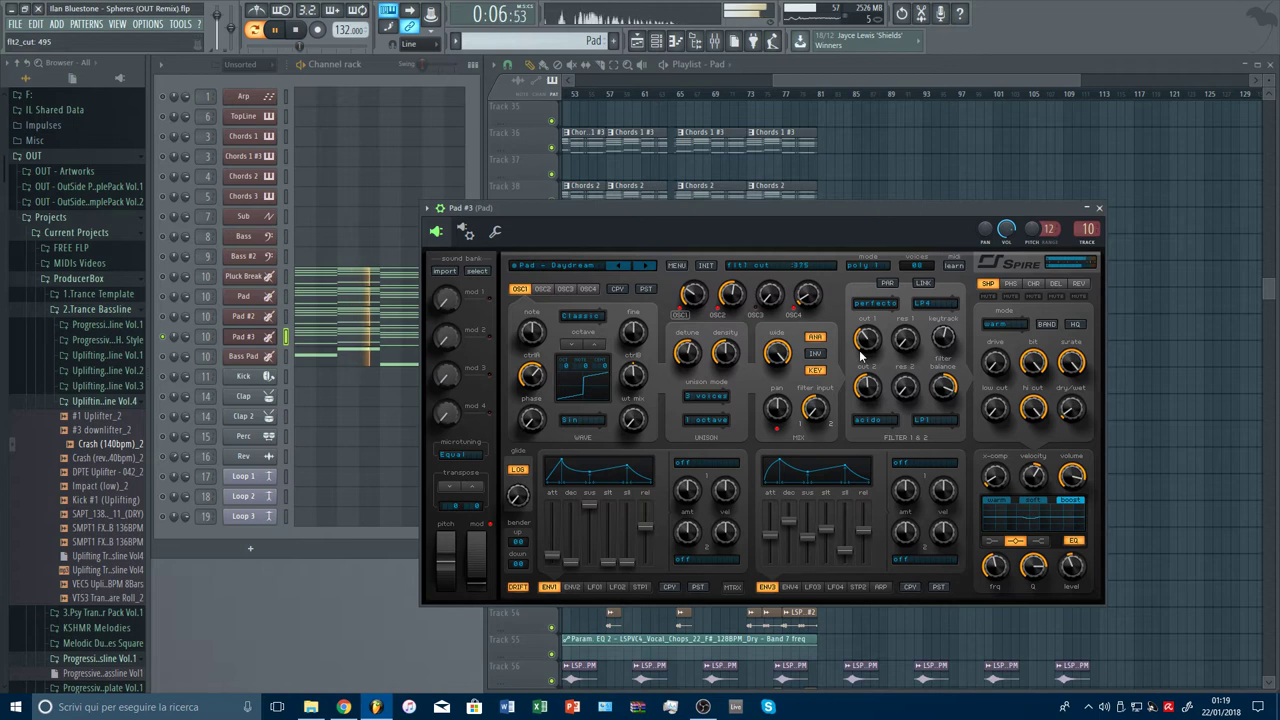
click(310, 379)
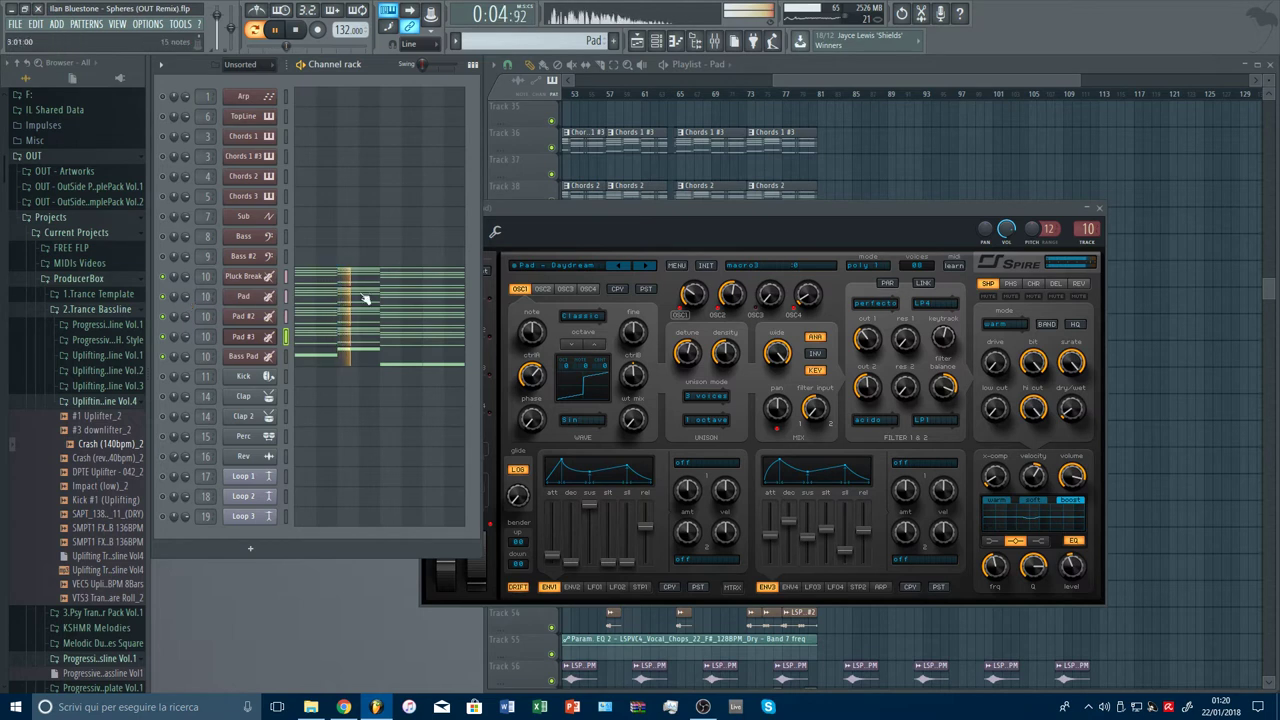
key(Escape)
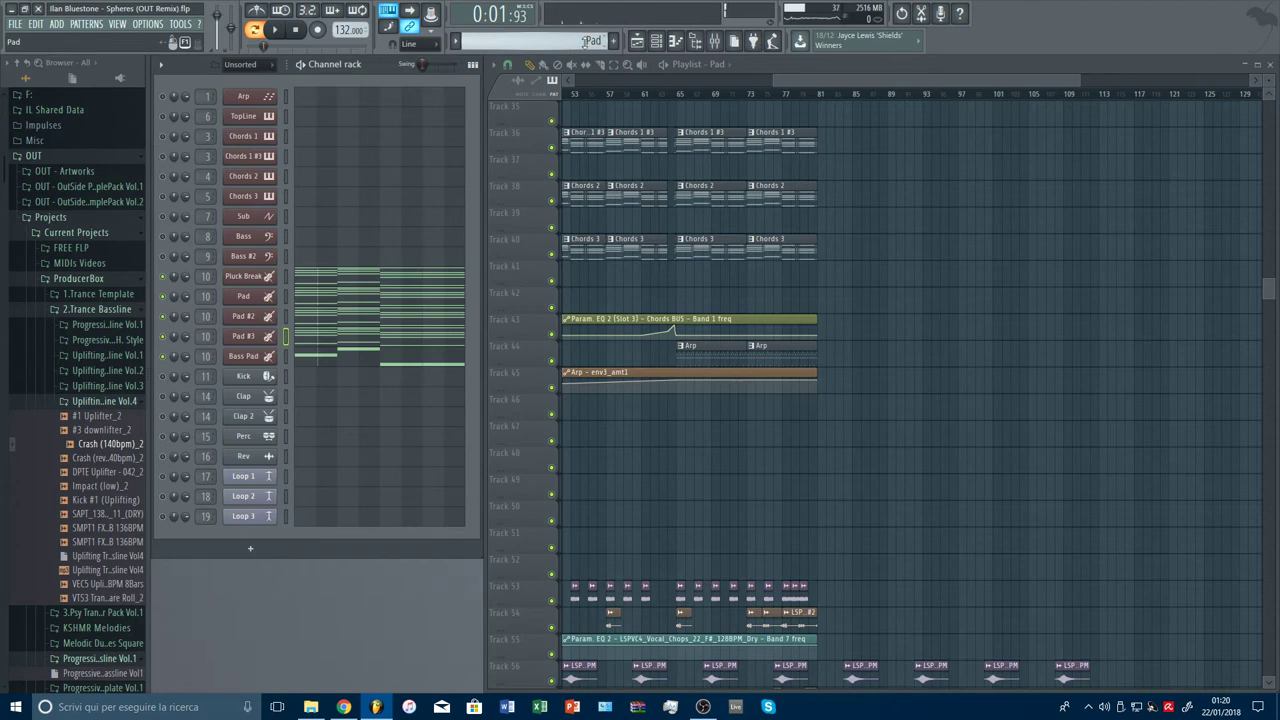
Step: Clear the Pad pattern's name and split the pattern by channel
click(586, 42)
click(586, 42)
click(586, 42)
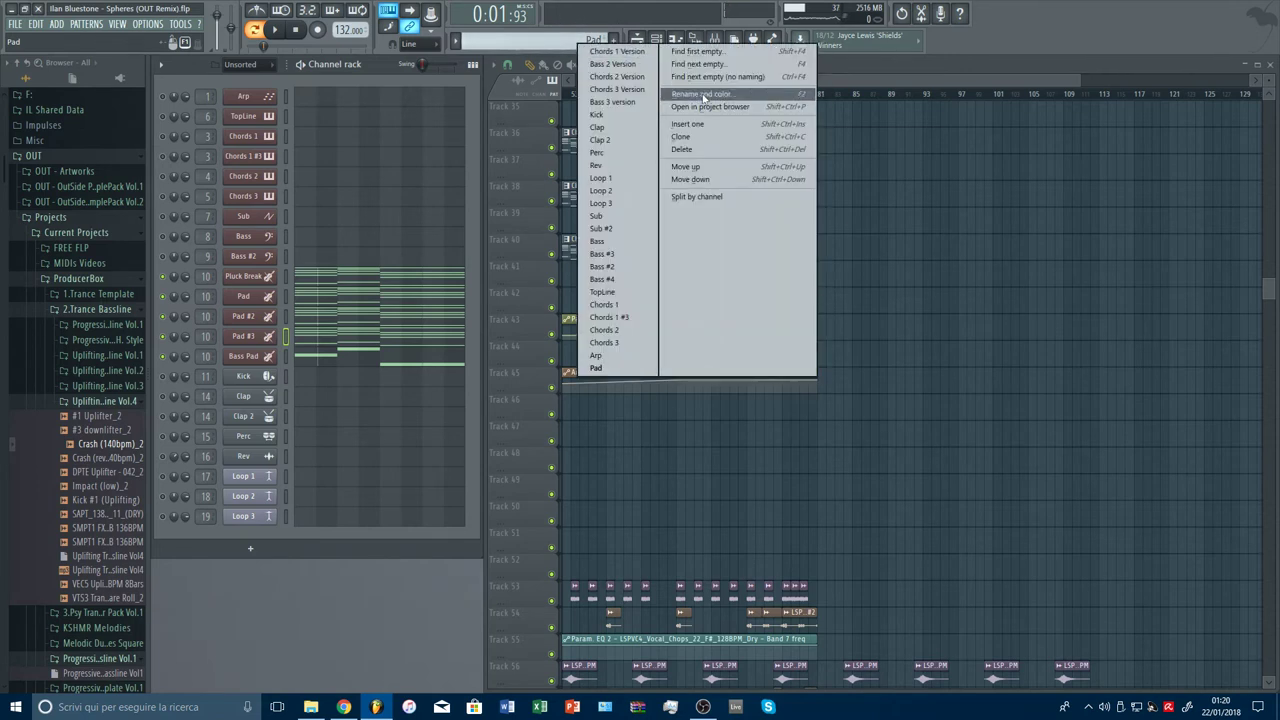
click(704, 97)
key(BackSpace)
key(Return)
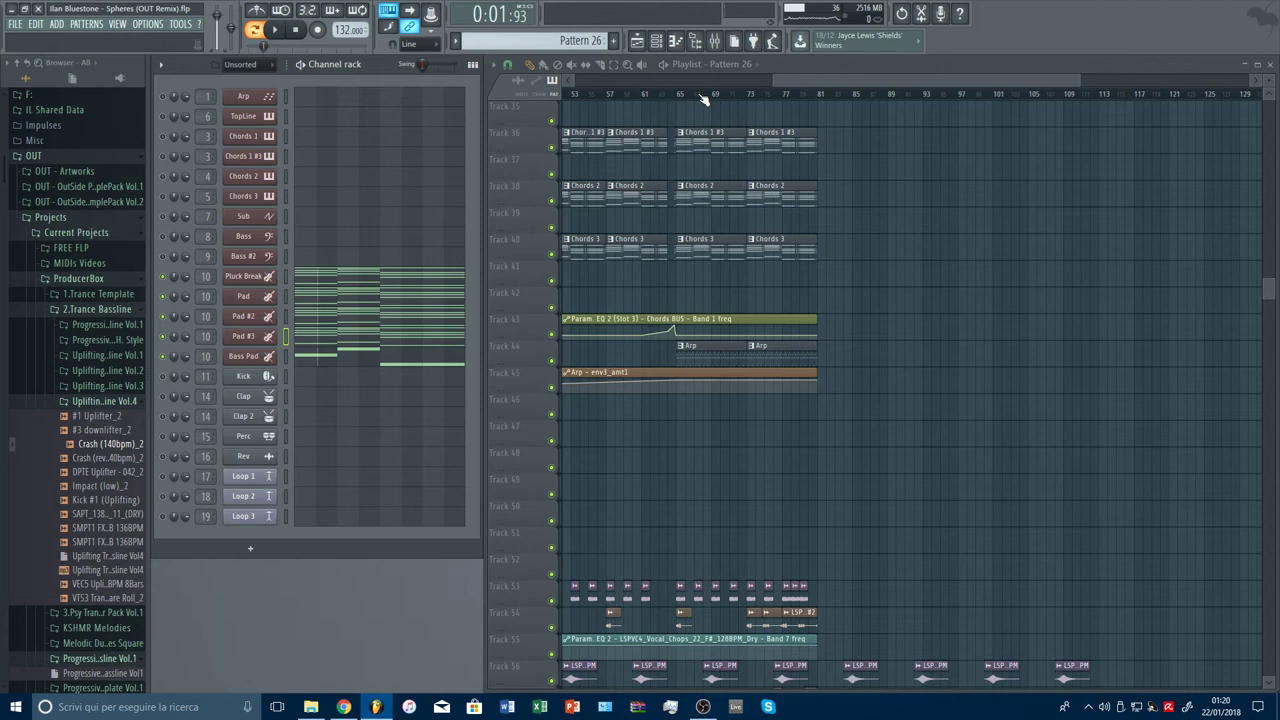
right_click(587, 41)
click(719, 192)
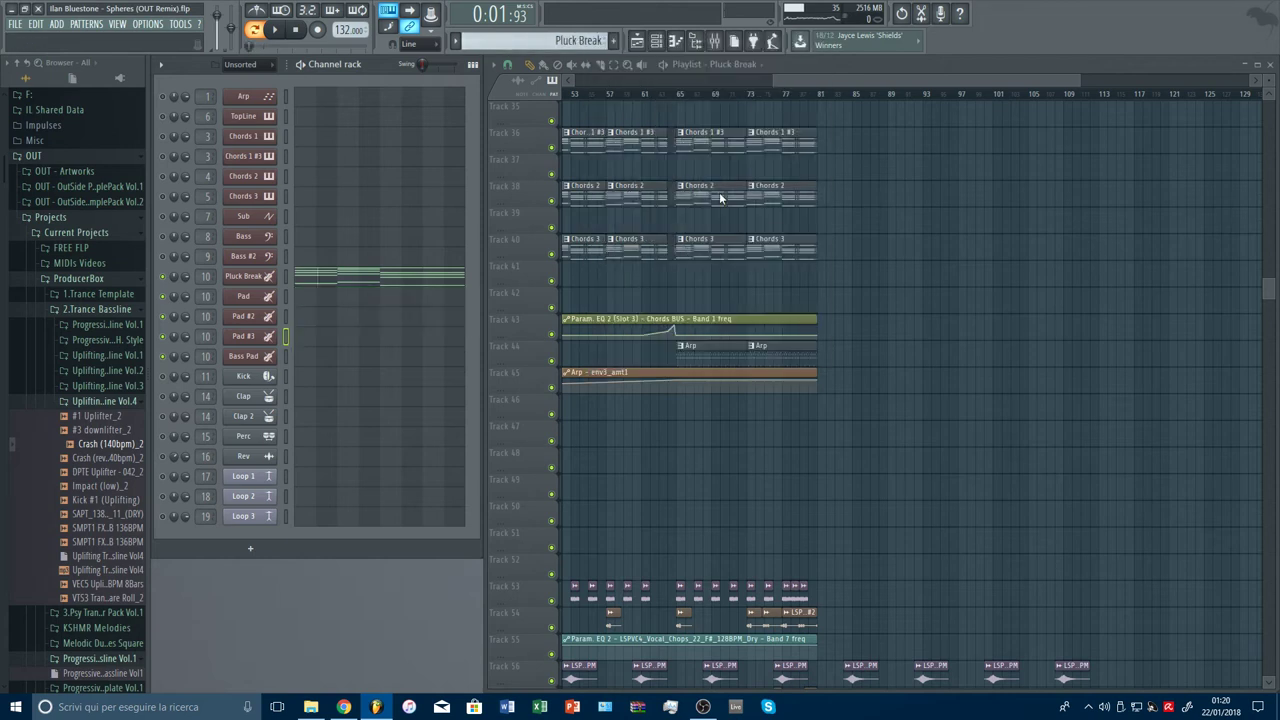
Step: Place the Pluck Break pattern at bar 81 on Track 46 and play the song from just before it
click(830, 404)
key(space)
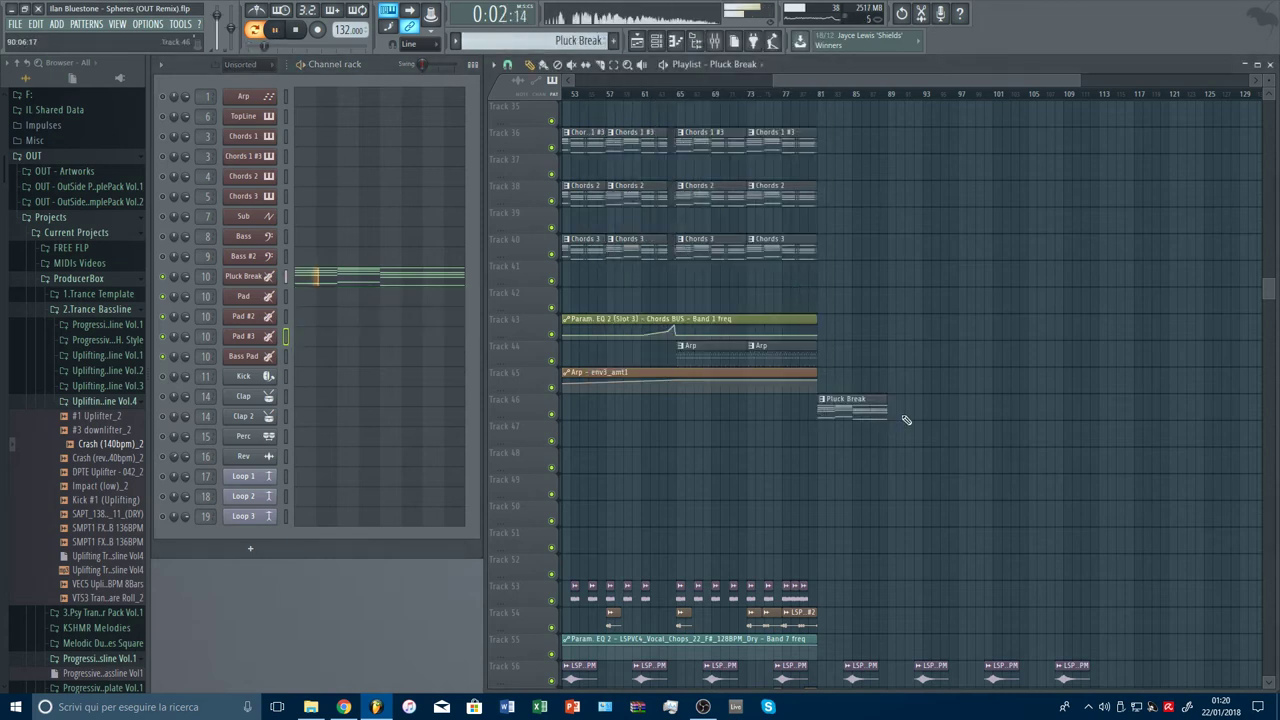
click(812, 93)
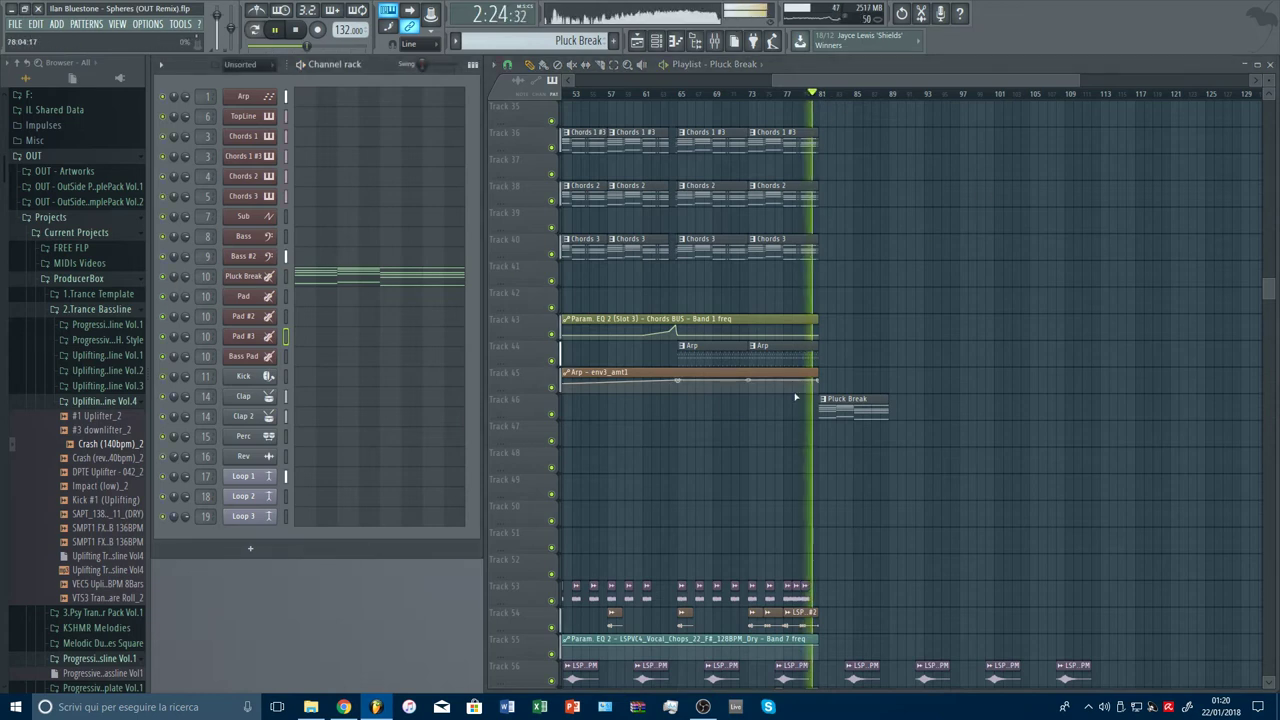
Step: Check the Pluck Break pattern's notes and its channel during playback, and stop the song
double_click(861, 412)
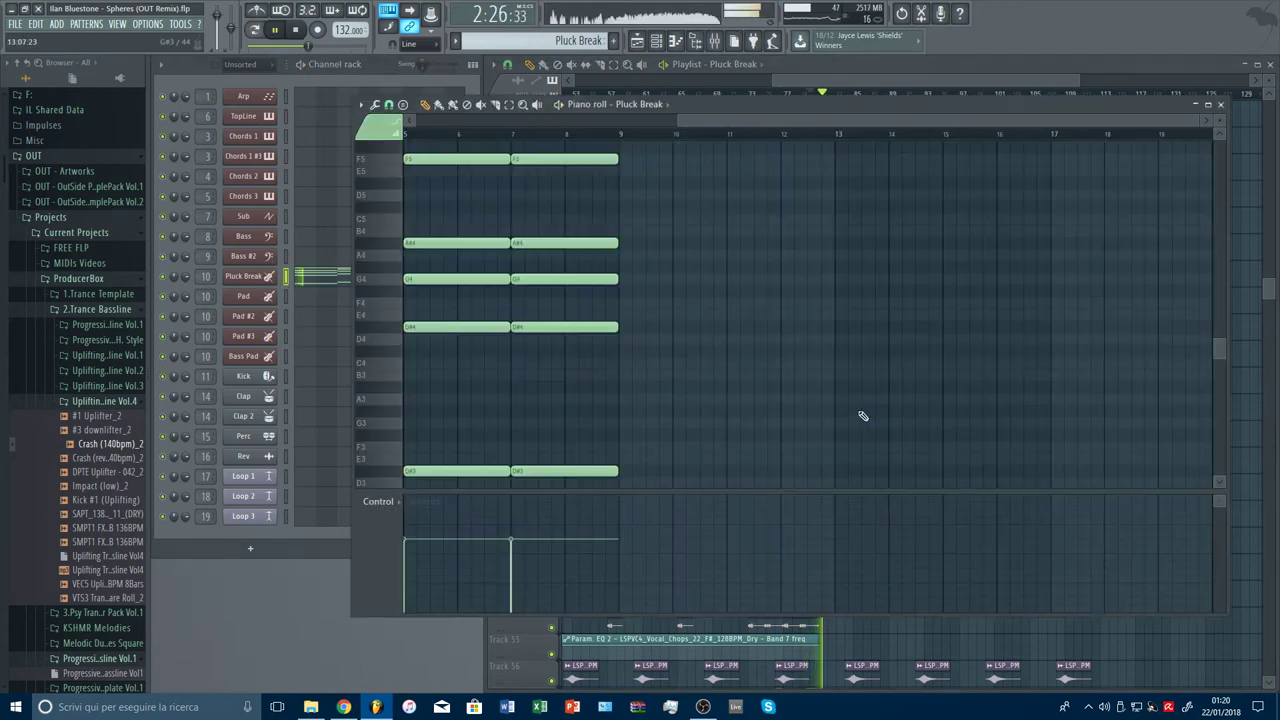
key(Escape)
click(252, 279)
click(252, 279)
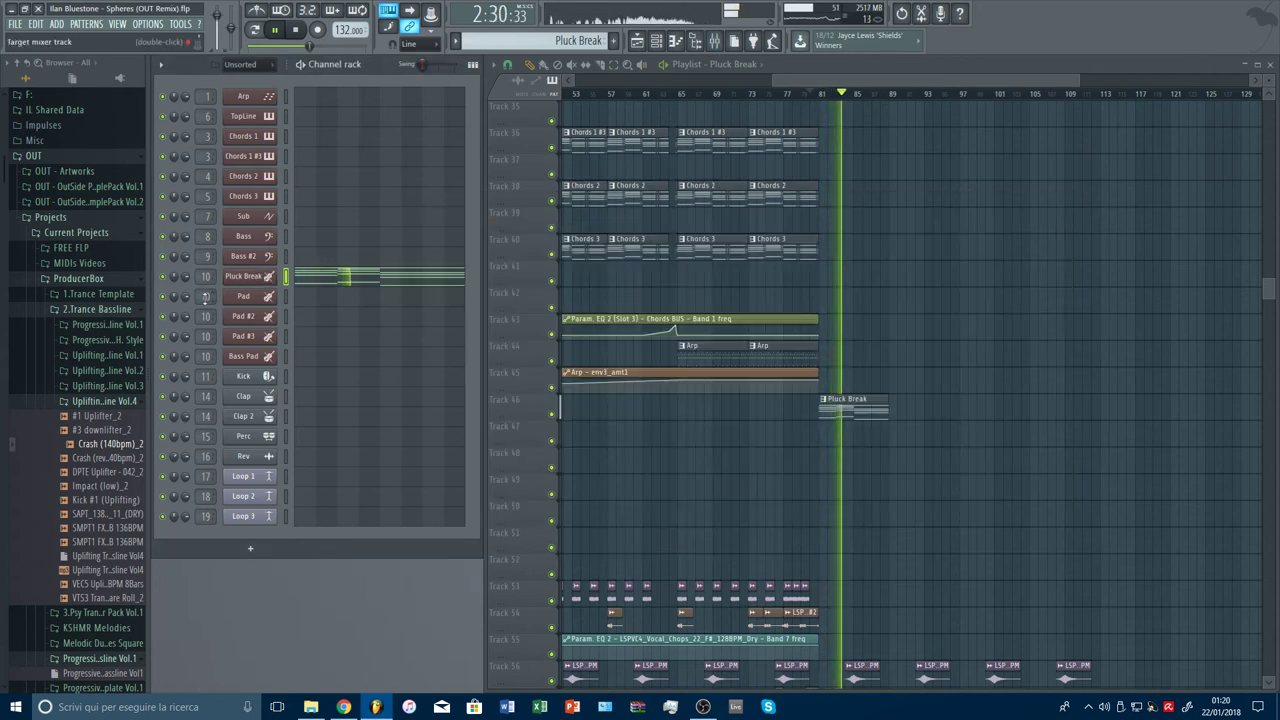
key(space)
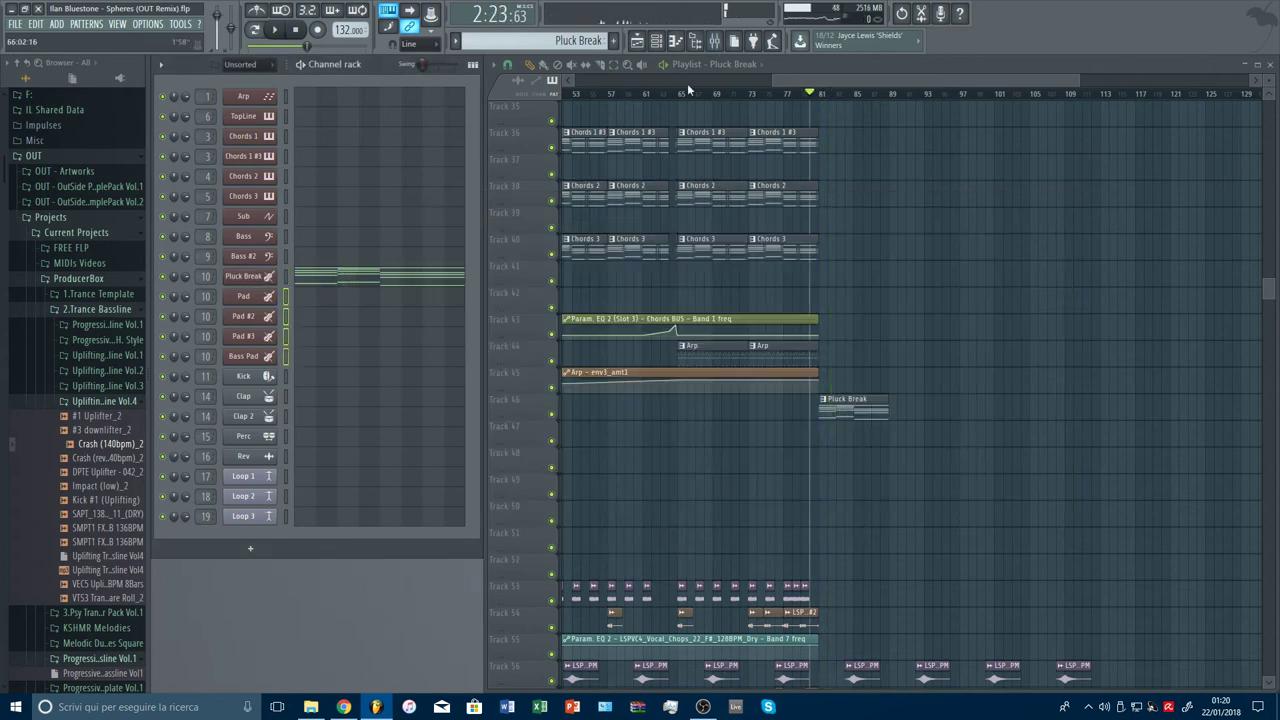
Step: Route the Pad, Pad #2, Pad #3 and Bass Pad channels to free mixer tracks starting at Insert 45
click(714, 42)
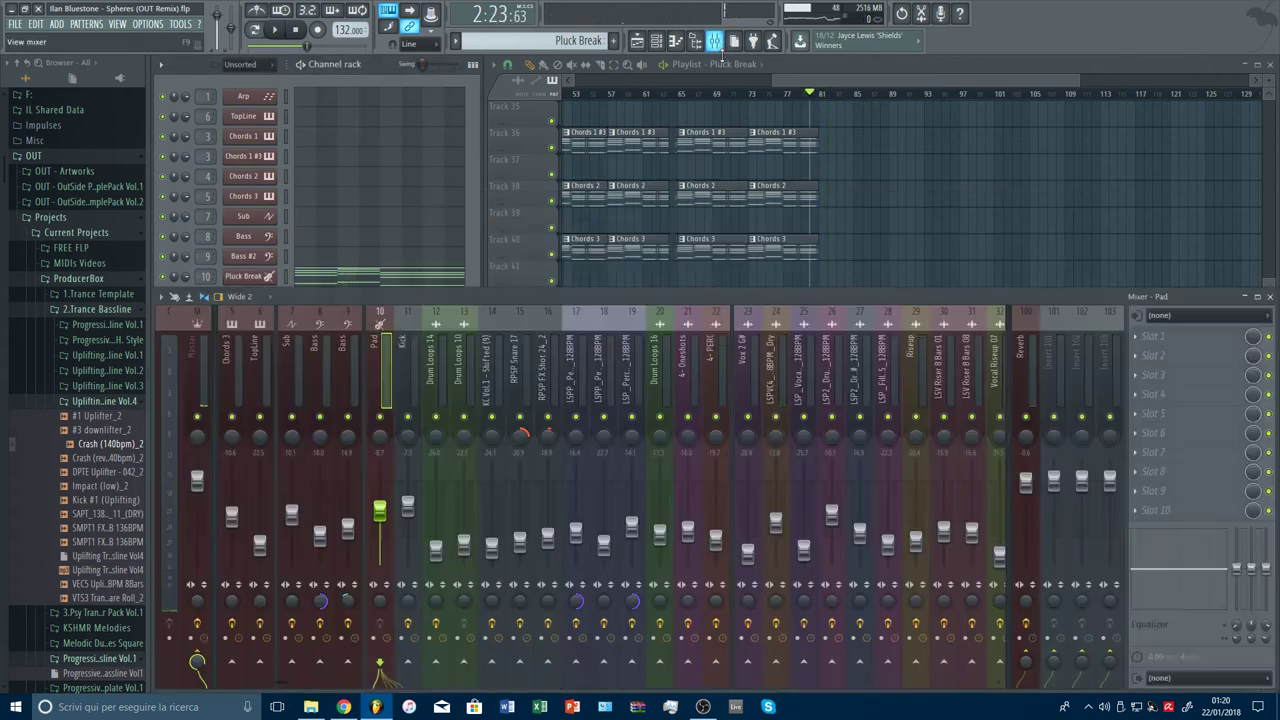
scroll(803, 403, down, 5)
right_click(862, 367)
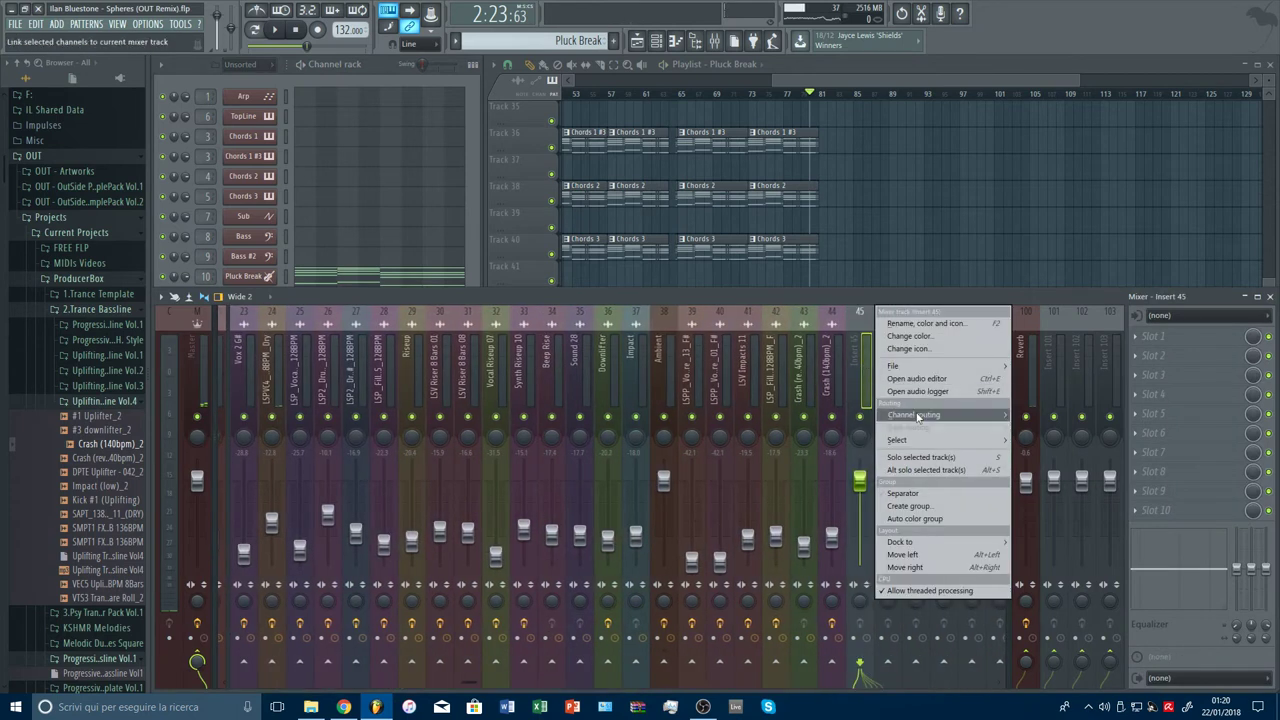
mouse_move(914, 414)
click(1064, 428)
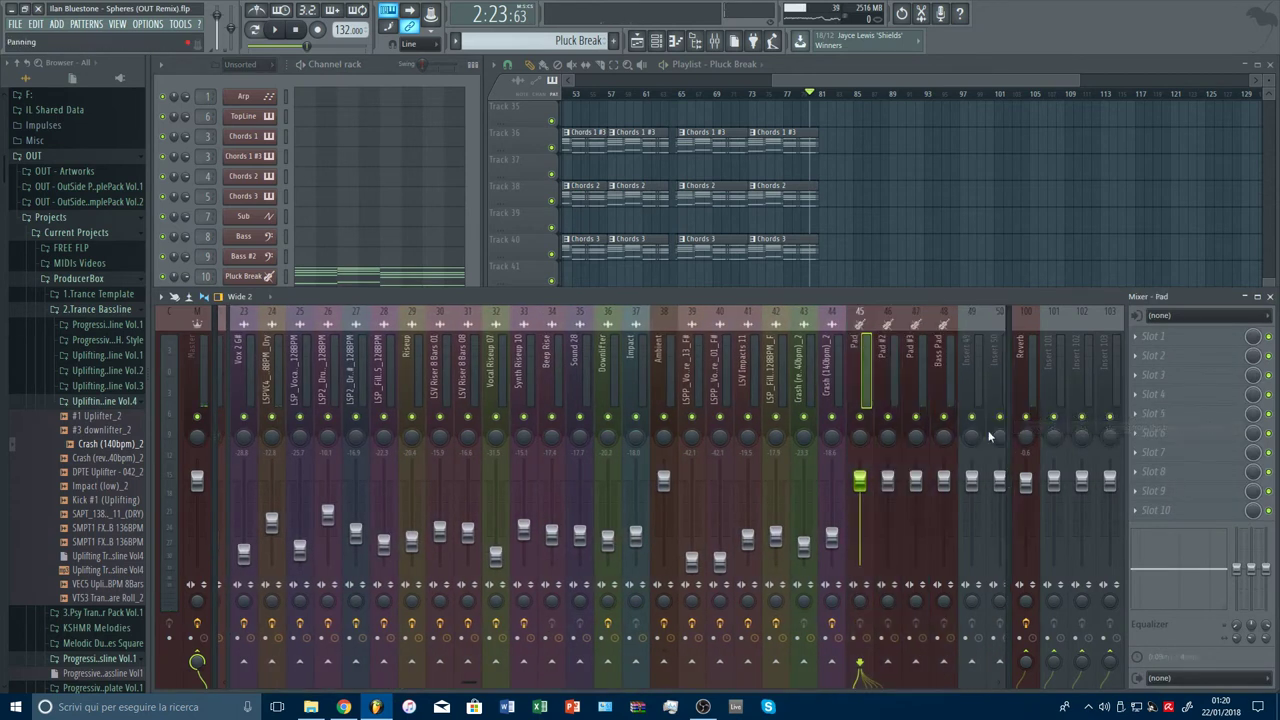
Step: Move the four mixer tracks from Pad to Bass Pad directly after track 10 and rename track 10 as Pluck Break
shift+click(937, 360)
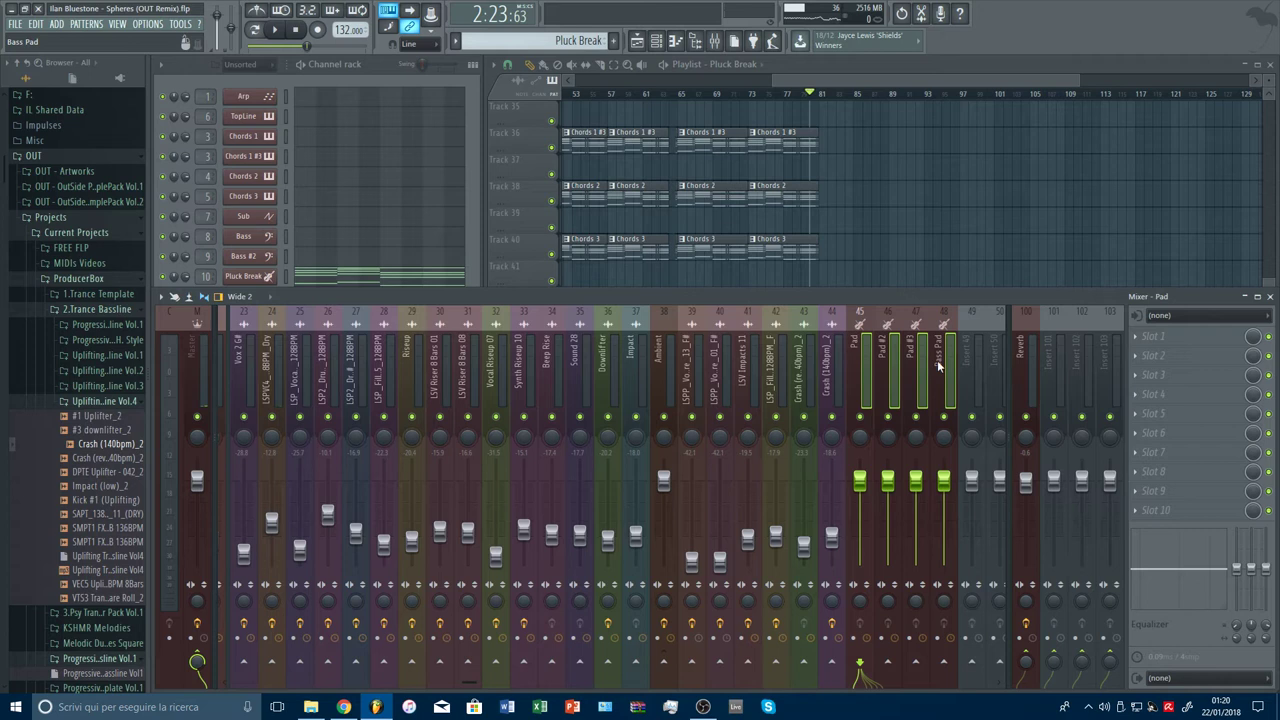
shift+scroll(937, 360, up, 14)
shift+scroll(937, 365, up, 20)
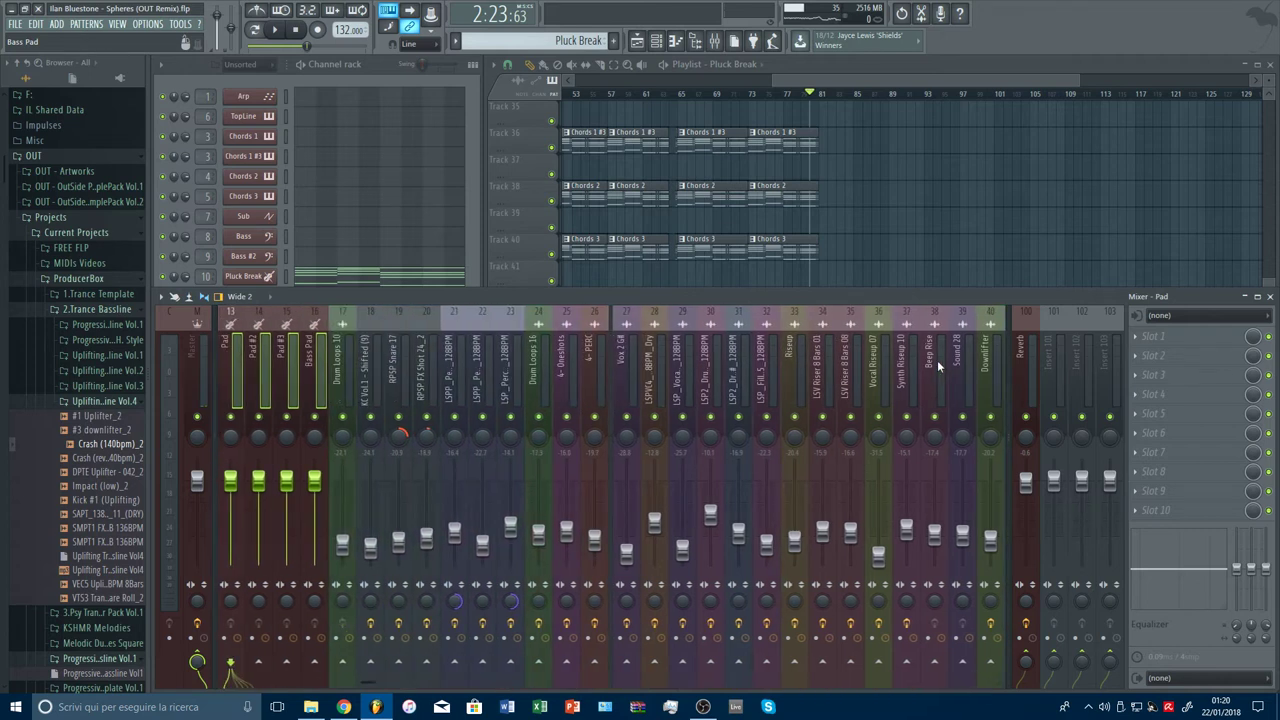
shift+scroll(937, 360, down, 2)
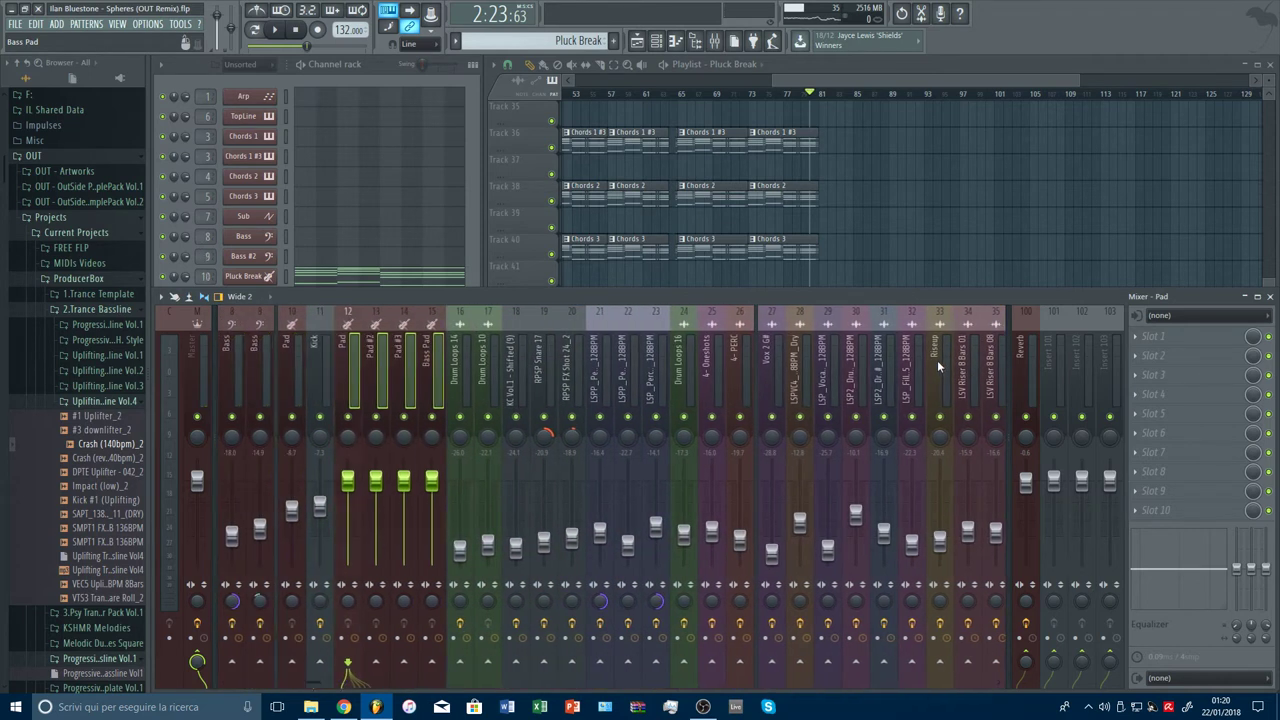
right_click(306, 360)
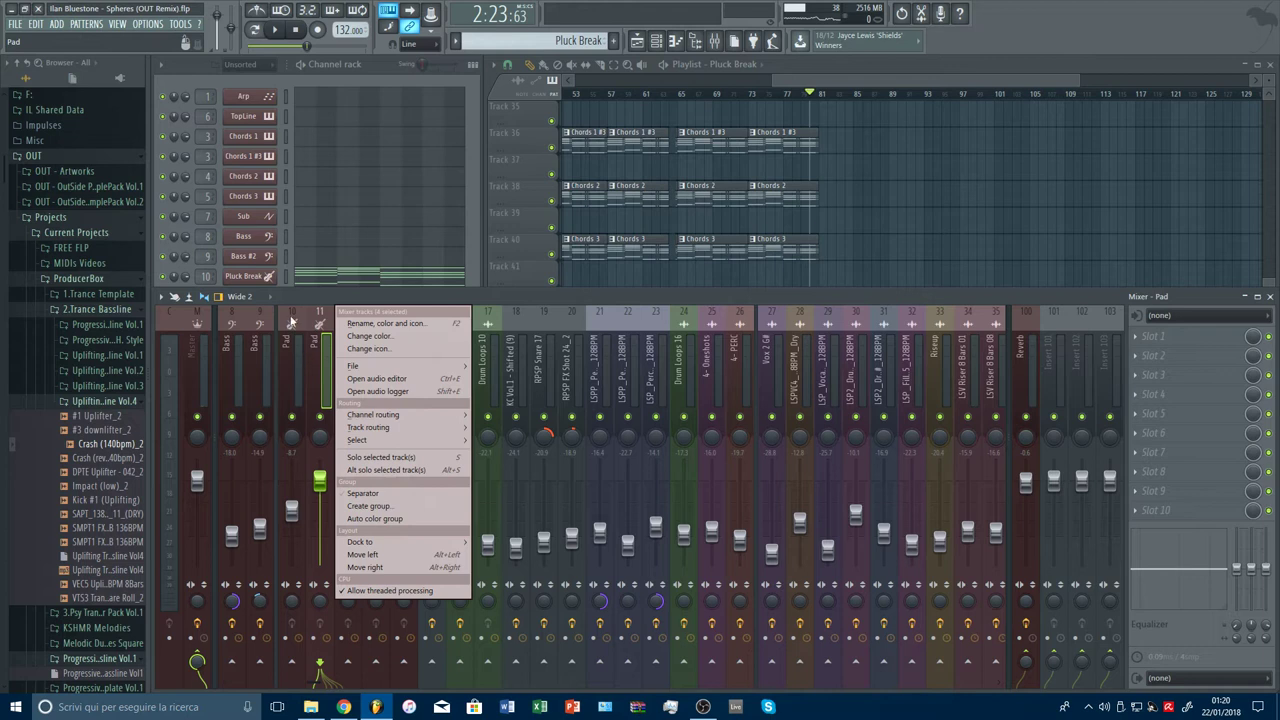
shift+scroll(279, 326, up, 1)
click(346, 324)
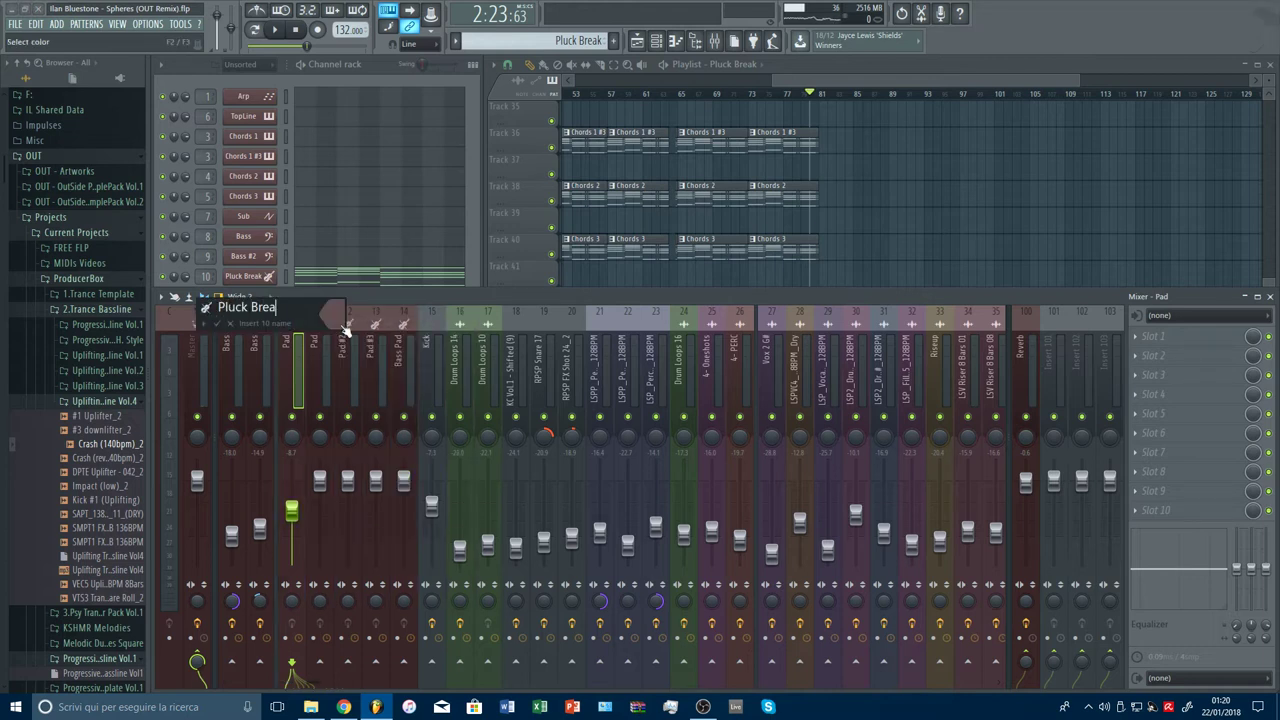
key(Return)
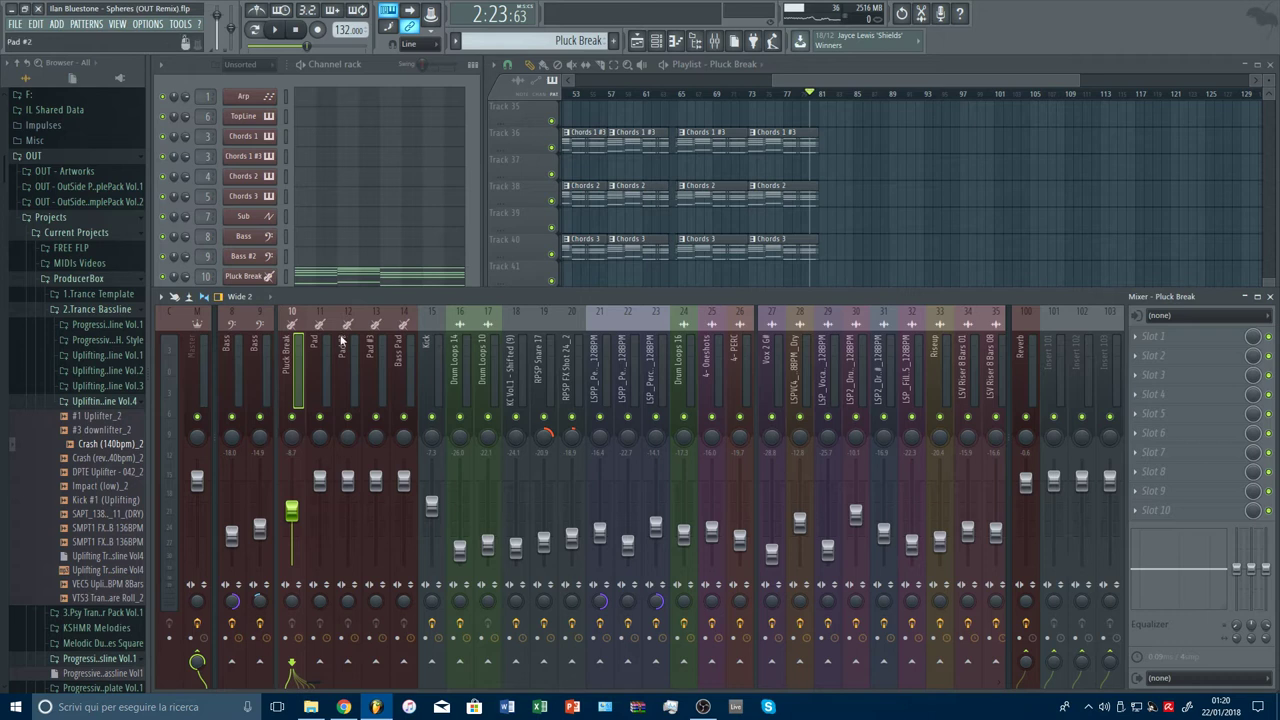
Step: Route the Pad mixer tracks only to the empty Insert 49
click(322, 364)
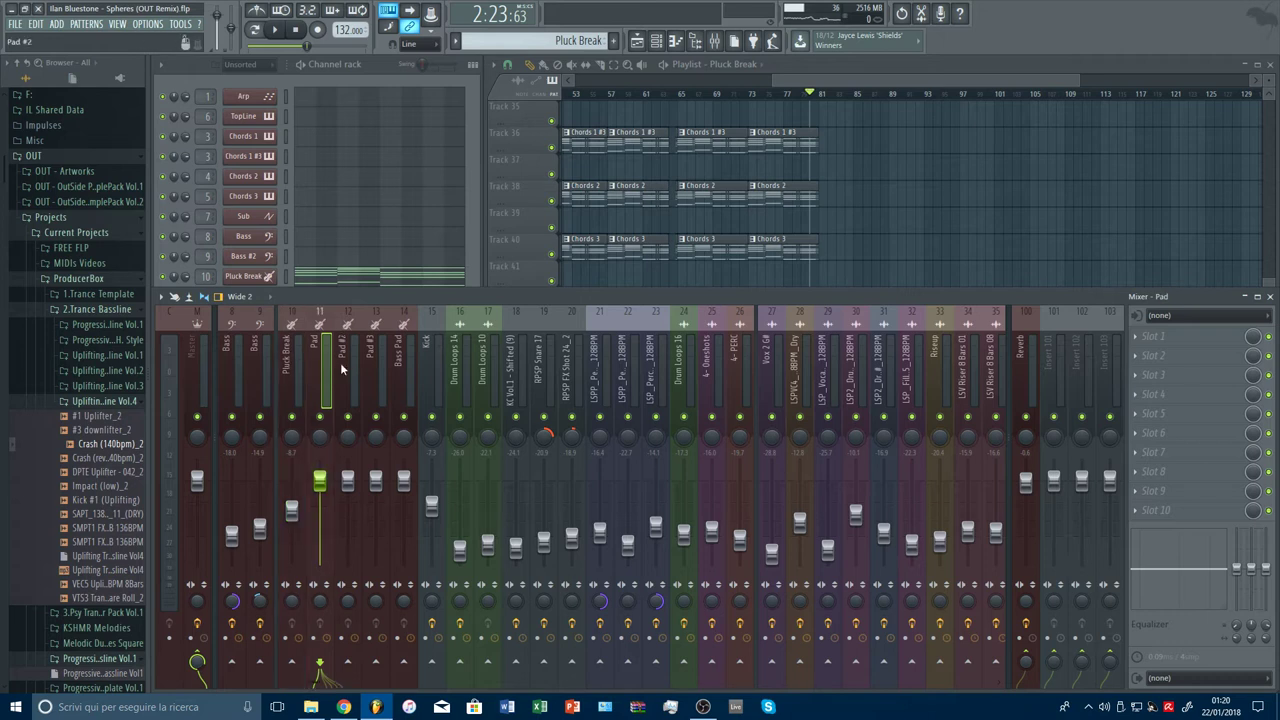
scroll(597, 396, right, 6)
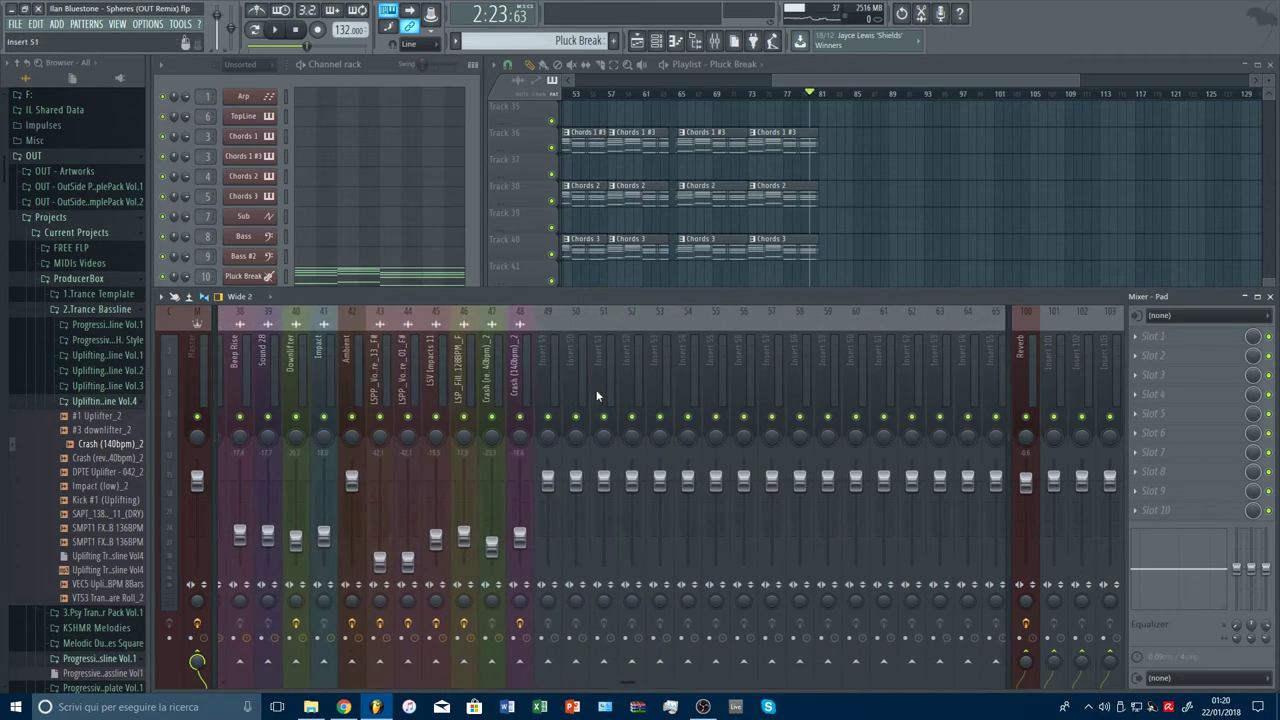
right_click(551, 657)
click(617, 645)
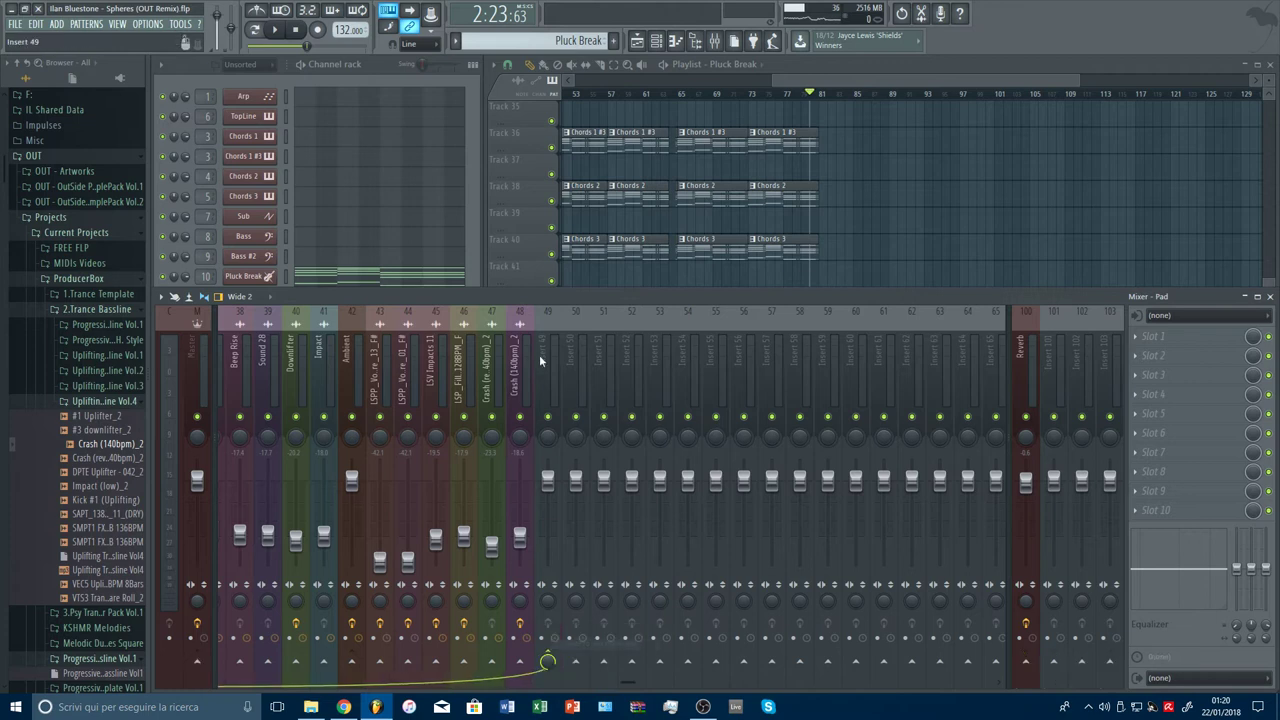
Step: Rename mixer track Insert 49 as Pad BUS
right_click(548, 315)
click(600, 333)
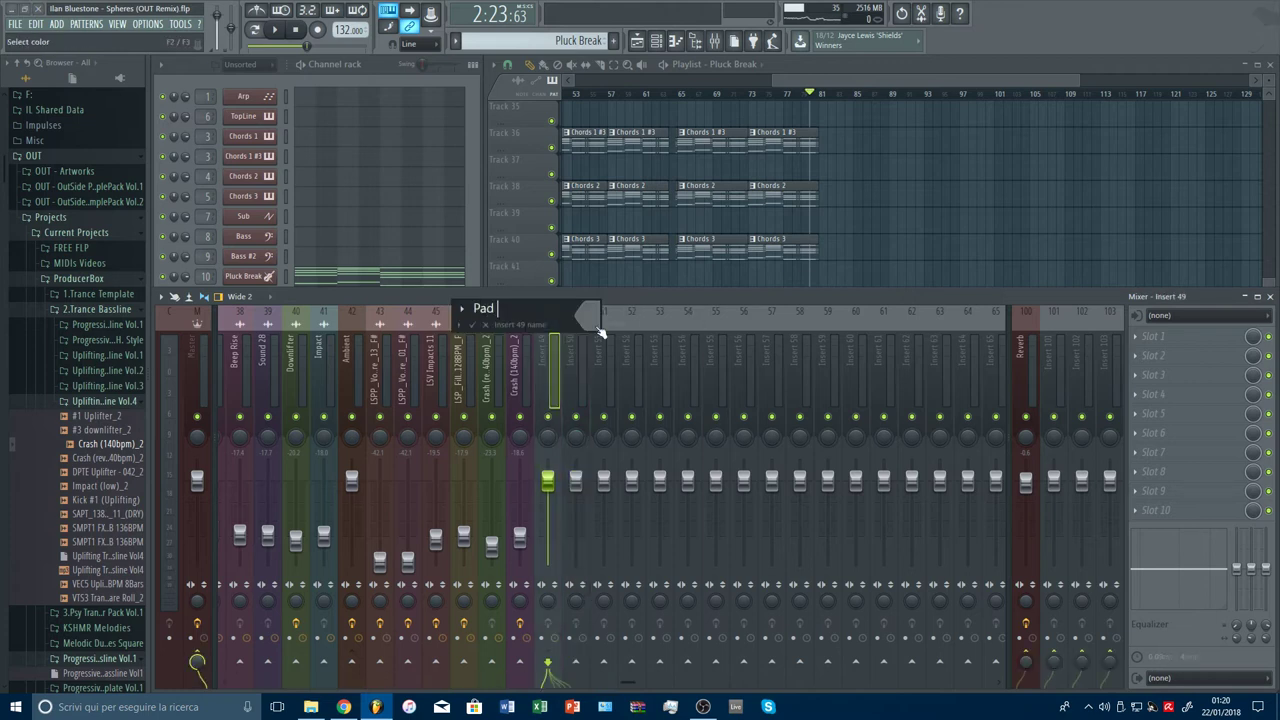
text(Pad BUS)
key(Return)
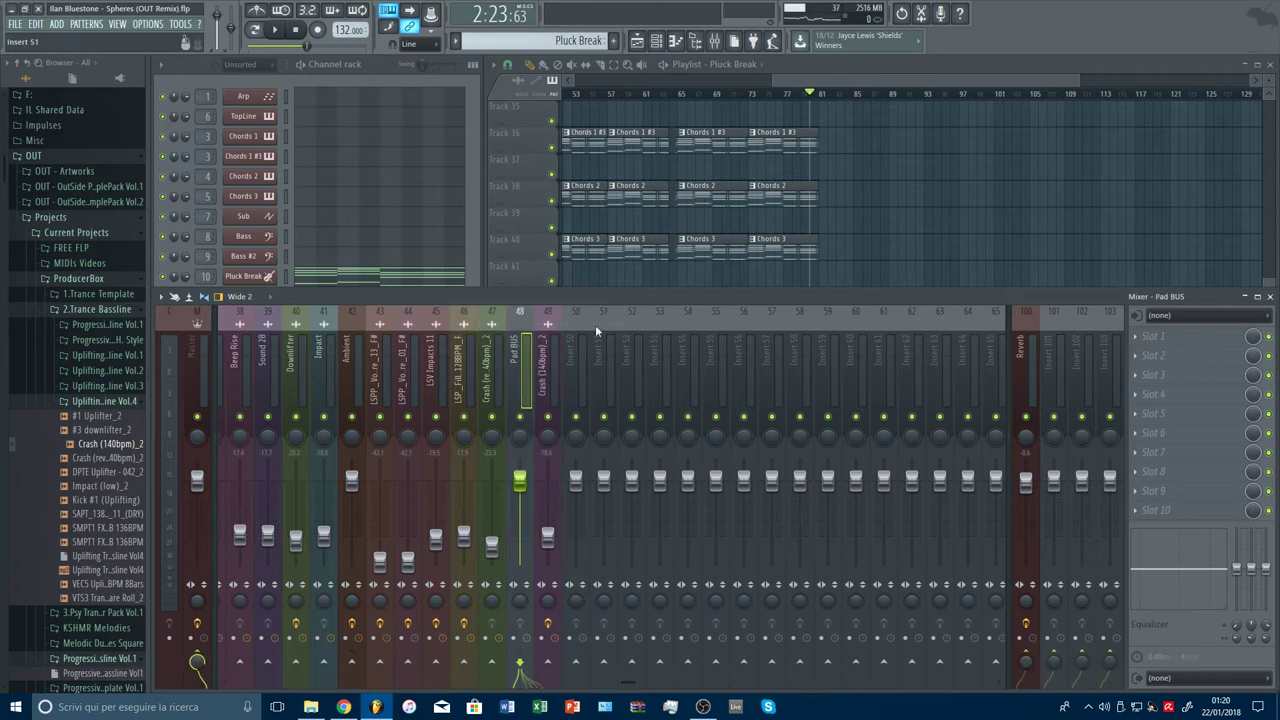
Step: Move the Pad BUS mixer track into position 11, between Pluck Break and Pad
scroll(595, 324, left, 2)
scroll(595, 324, left, 10)
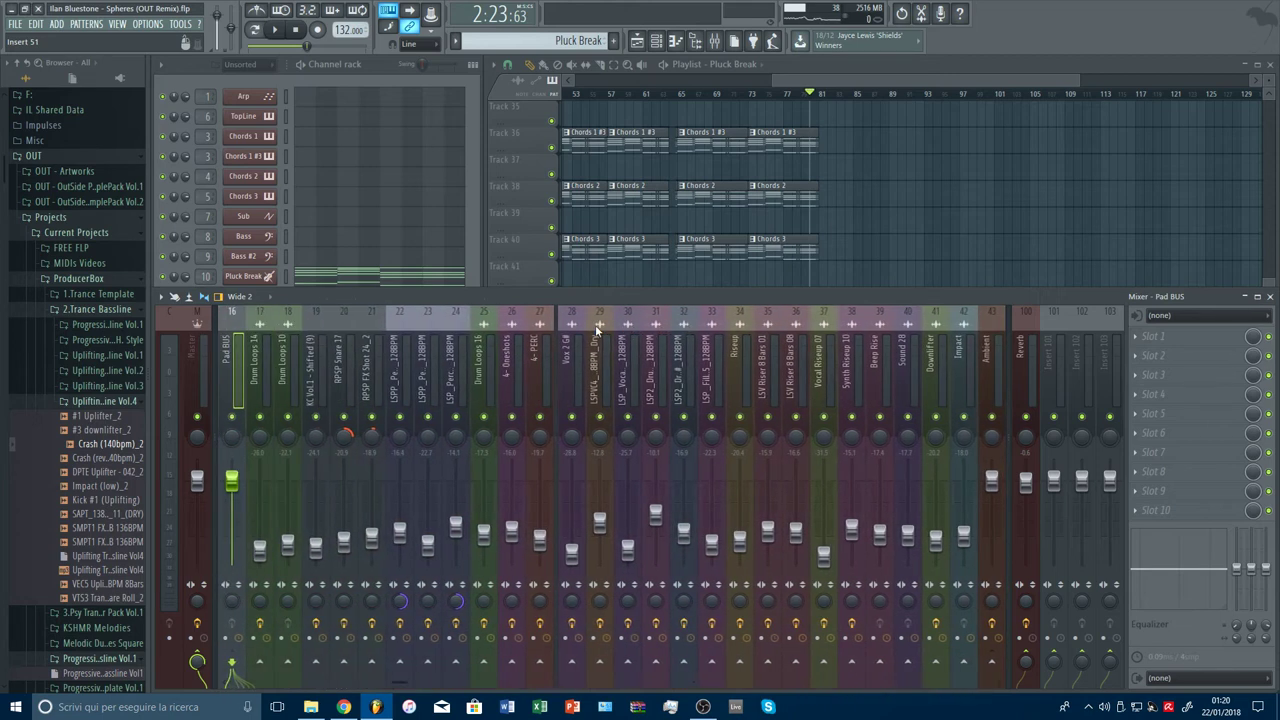
scroll(595, 331, left, 5)
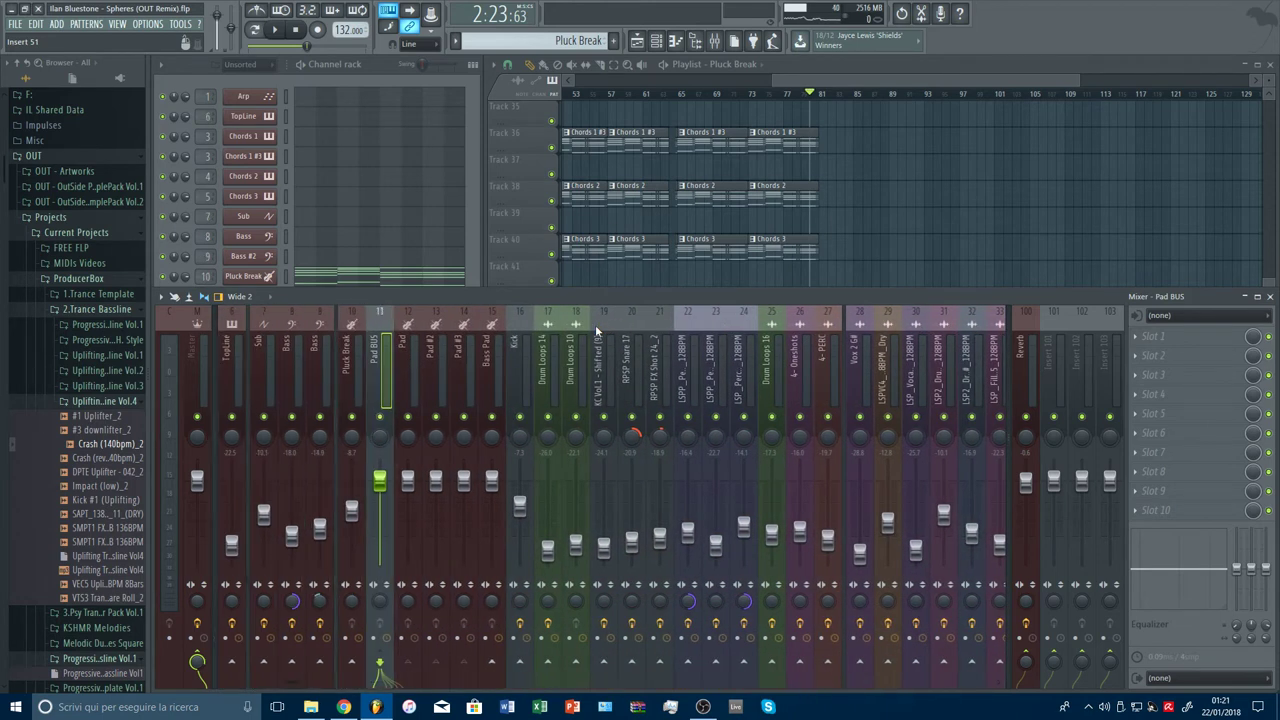
Step: Add a separator before the Pad BUS mixer track and color the track dark red like the pad tracks
right_click(382, 366)
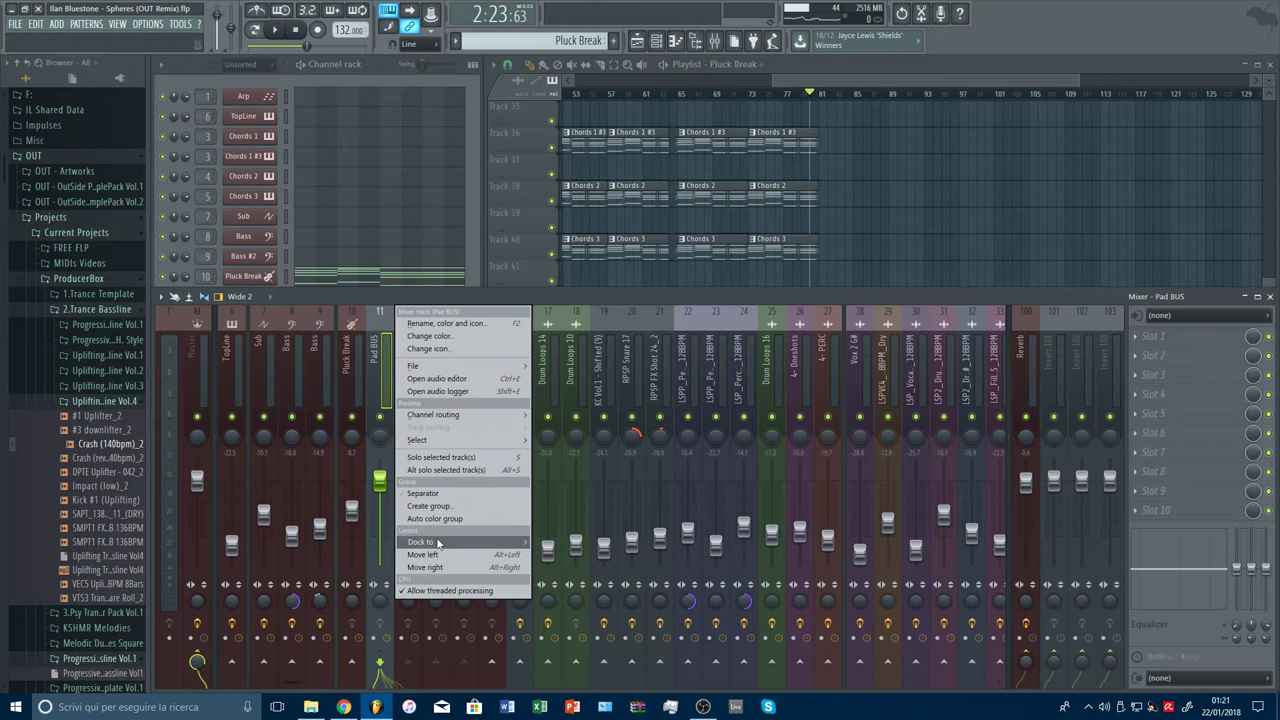
click(444, 495)
right_click(383, 366)
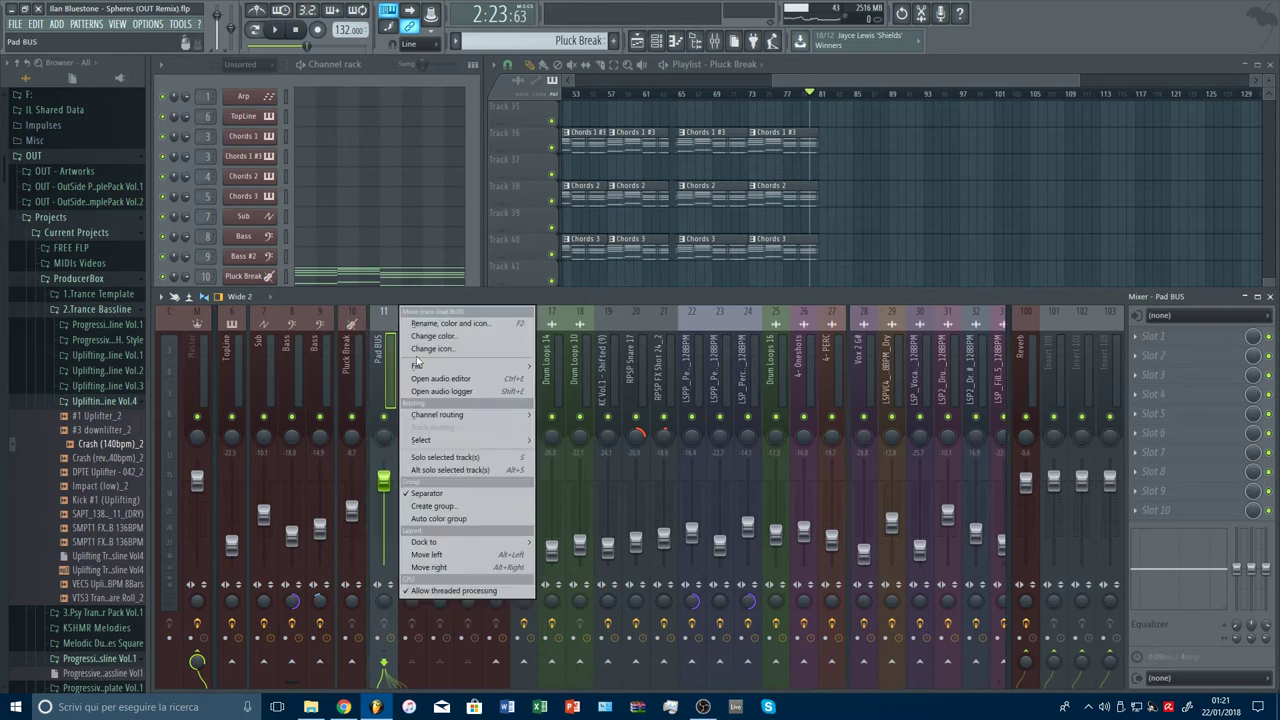
click(436, 344)
click(444, 430)
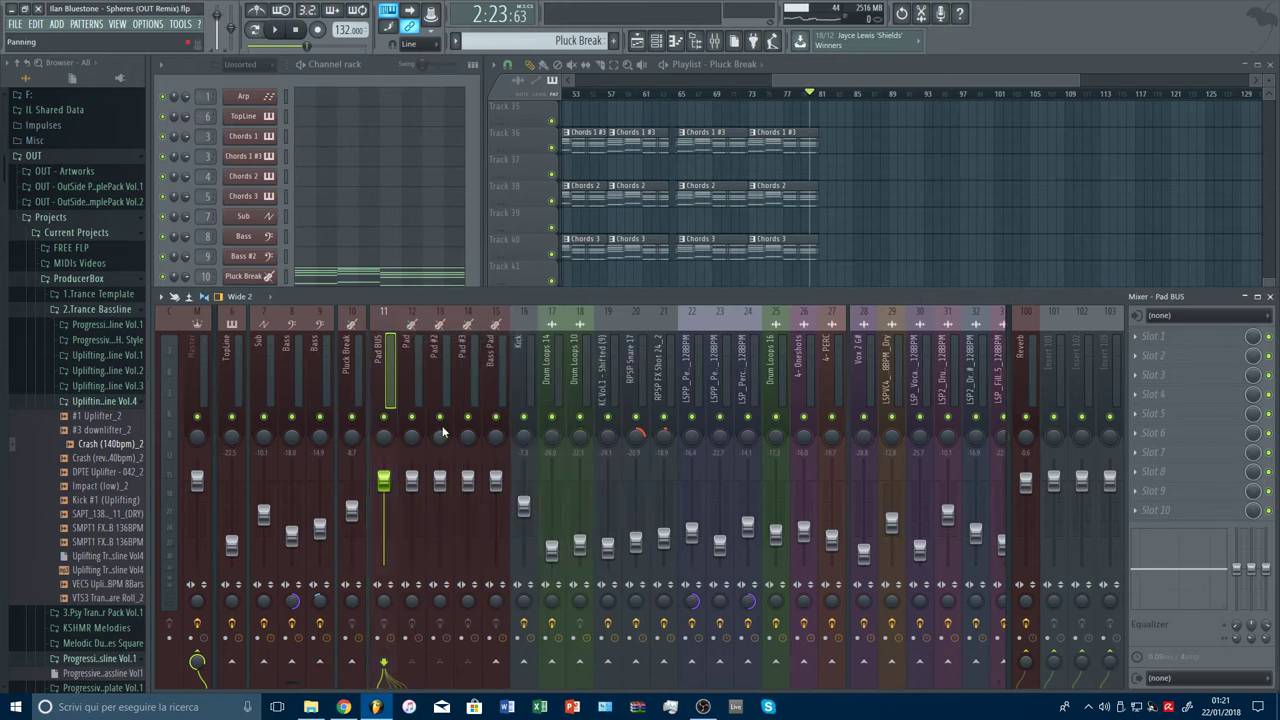
Step: Add mixer separators before the Bass Pad track and before the Kick track
click(412, 373)
right_click(490, 368)
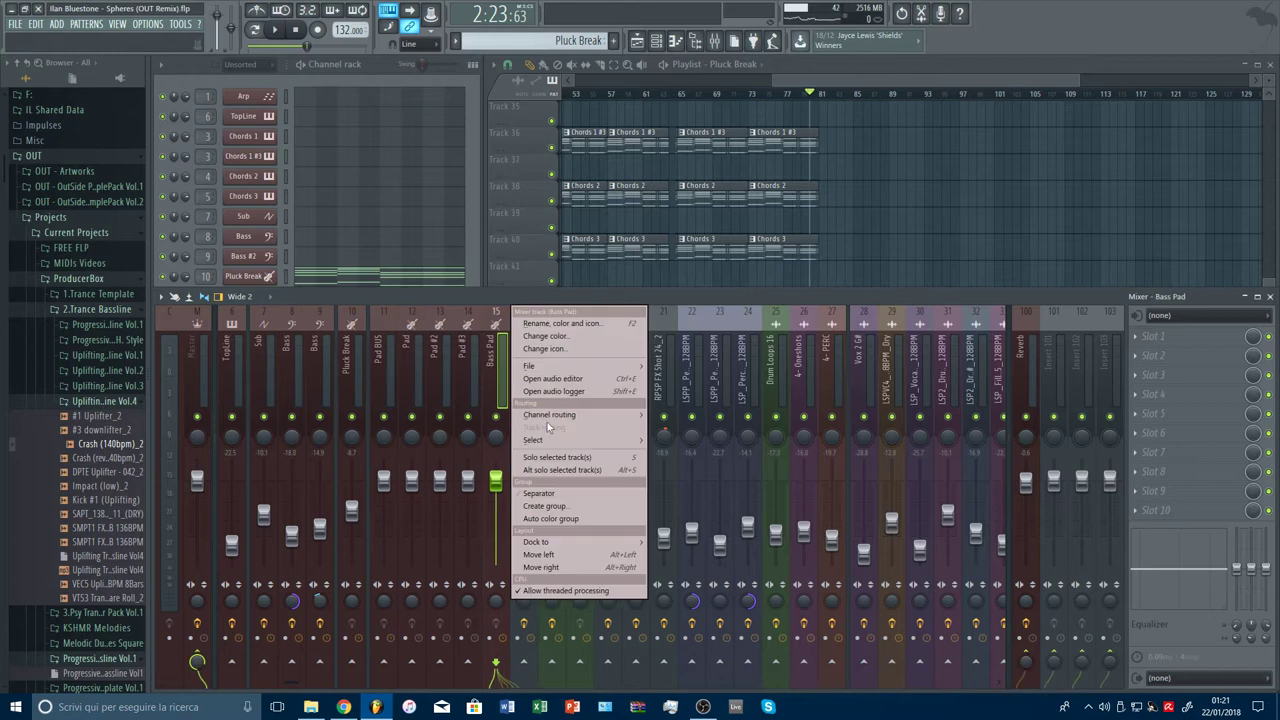
click(543, 493)
right_click(526, 374)
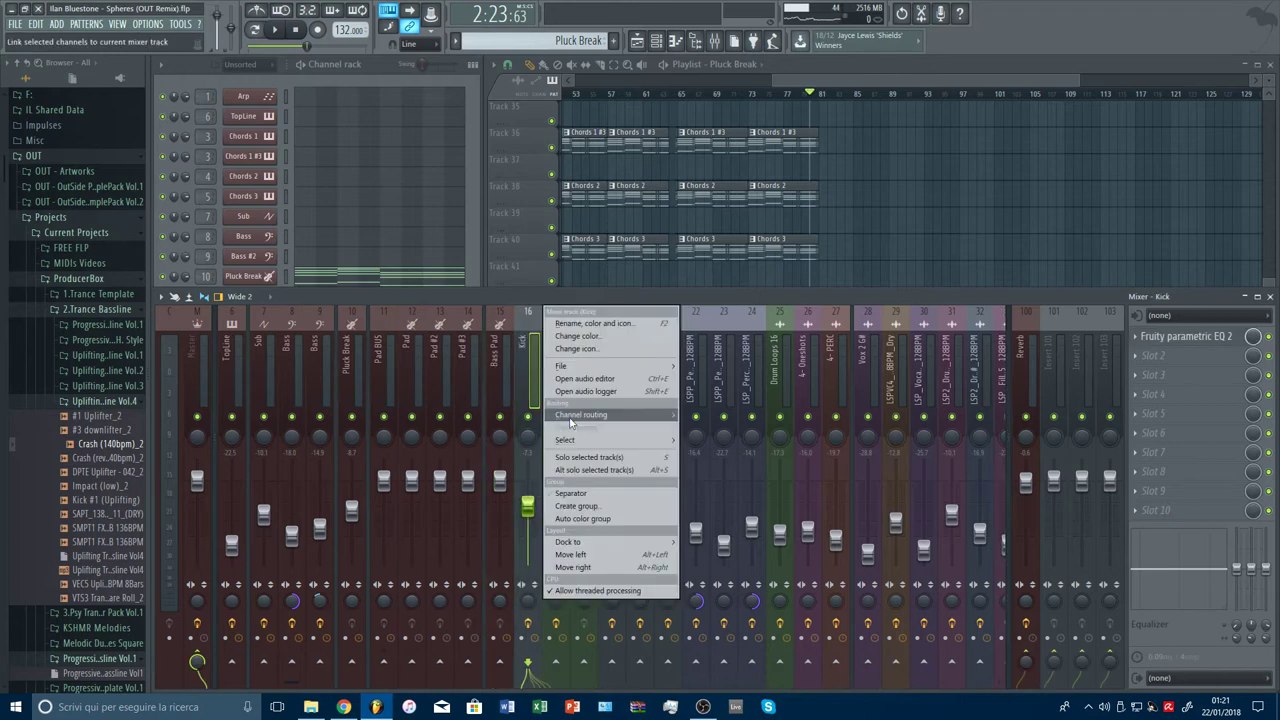
click(572, 493)
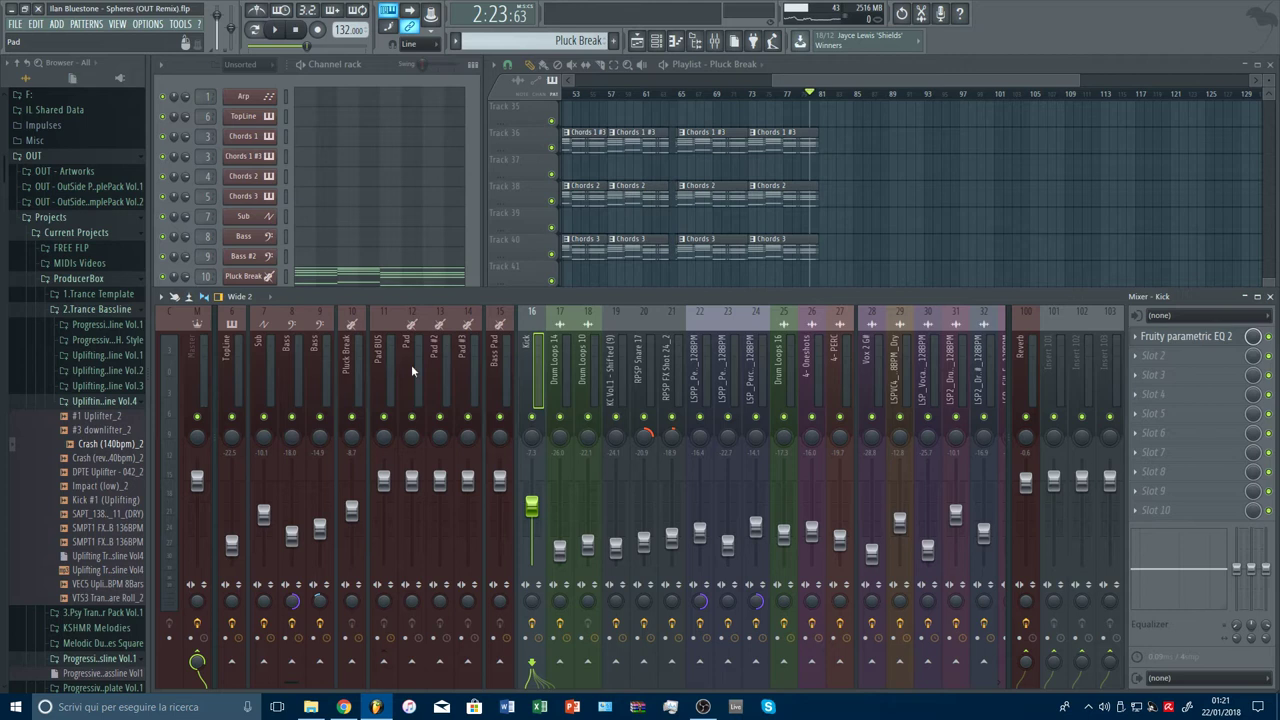
Step: Play the song, mute the Pad BUS and Bass Pad mixer tracks, and lower the Pluck Break fader to about -14.3 dB
key(space)
click(383, 417)
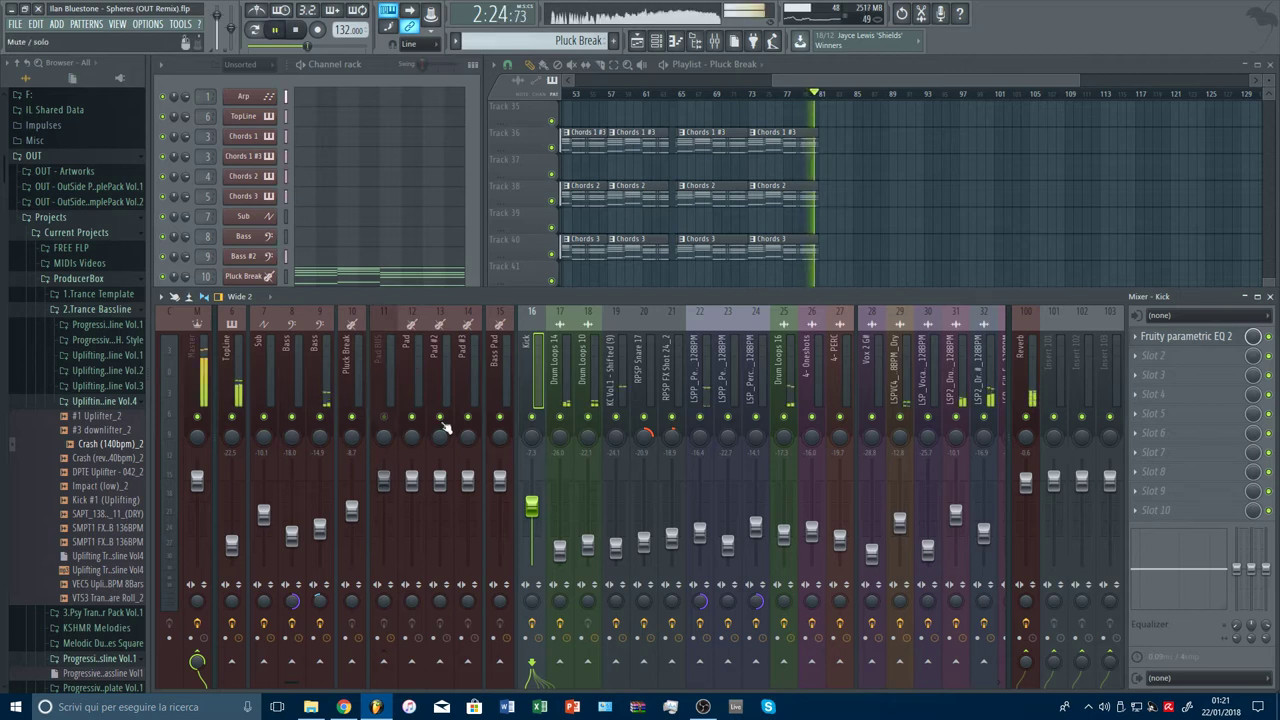
click(501, 417)
click(360, 386)
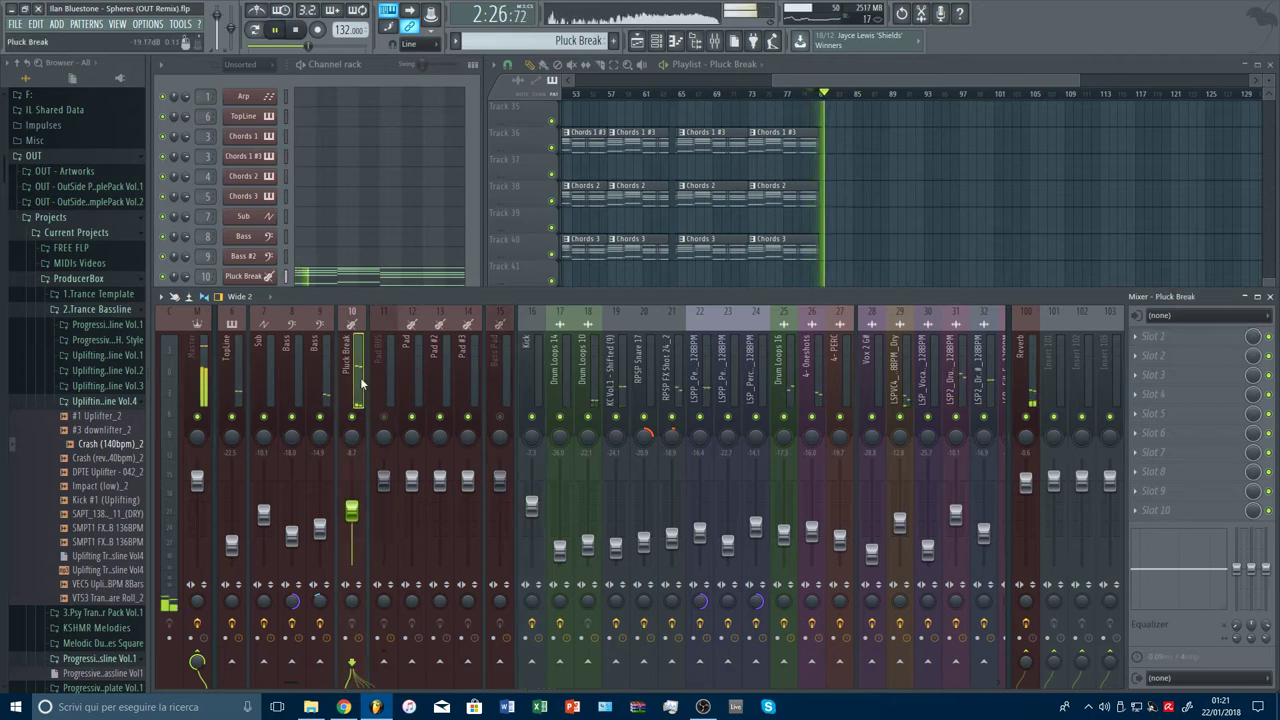
Step: Load Fruity Parametric EQ 2 on the Pluck Break mixer track, boost the mids and highs, and steeply cut the lows
click(1246, 397)
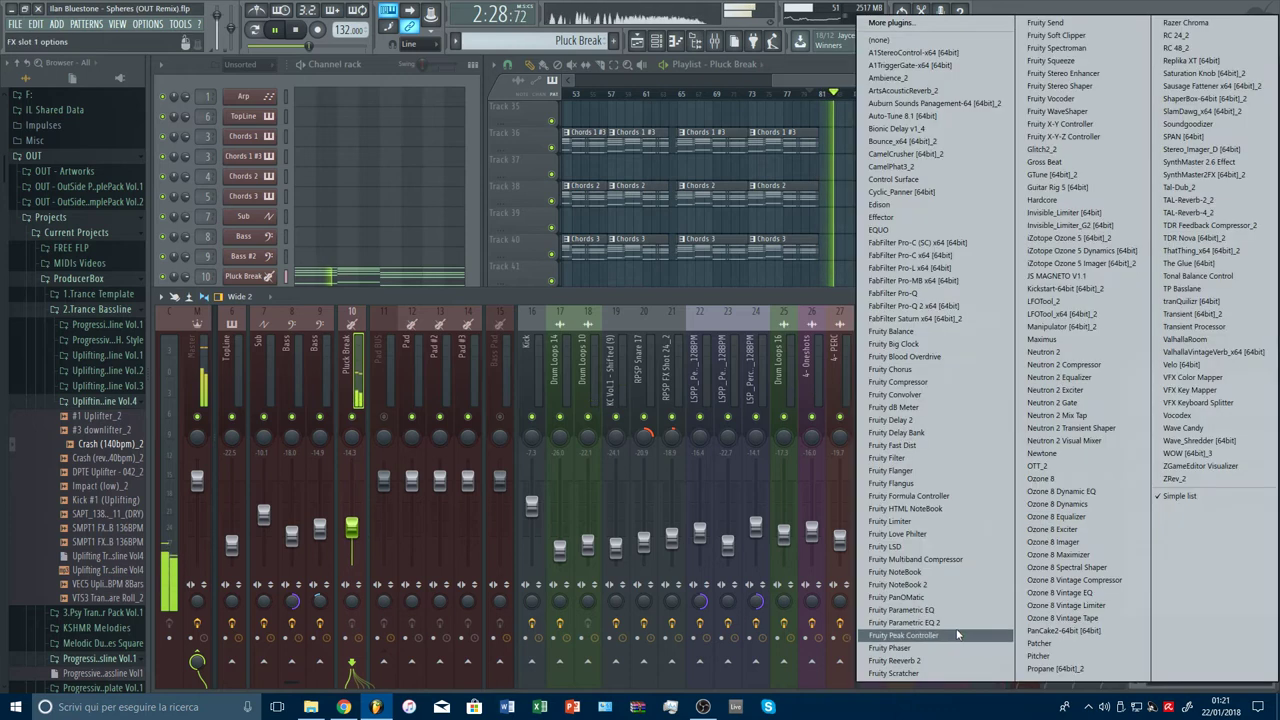
click(935, 630)
drag(388, 275, 399, 276)
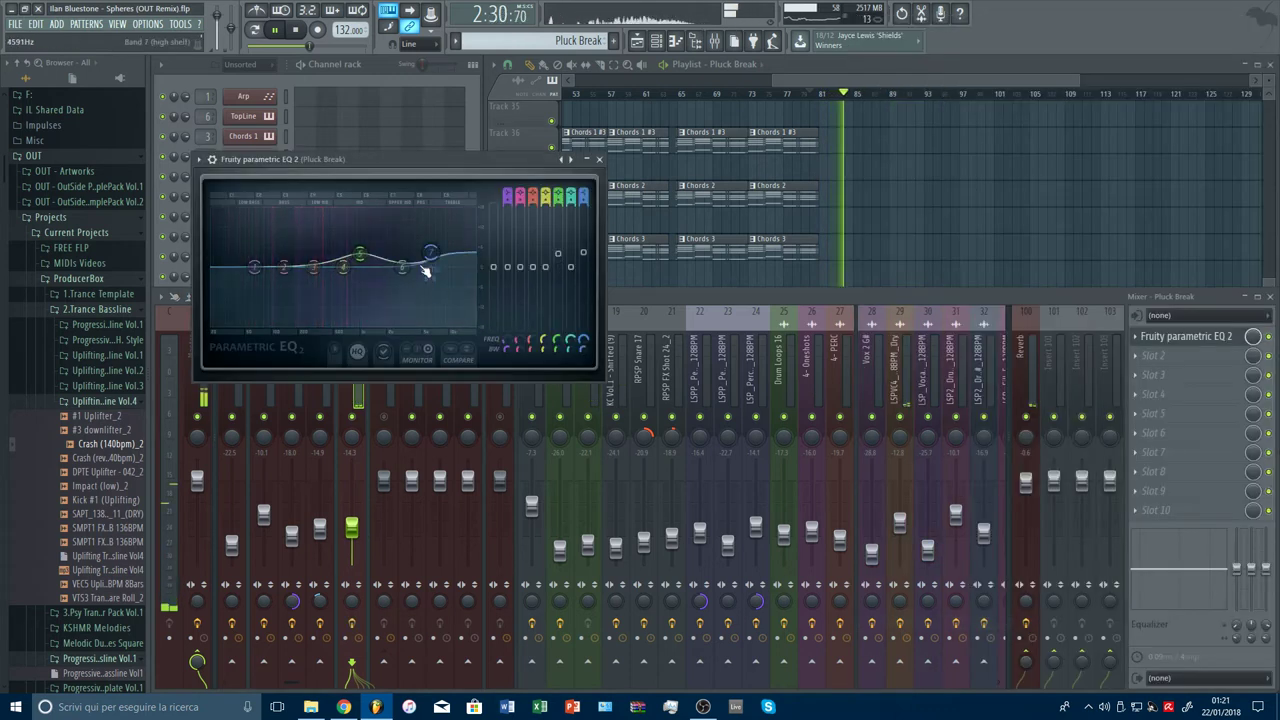
drag(255, 267, 290, 328)
mouse_move(507, 196)
mouse_down()
mouse_move(507, 214)
mouse_move(507, 195)
mouse_up()
scroll(281, 267, up, 2)
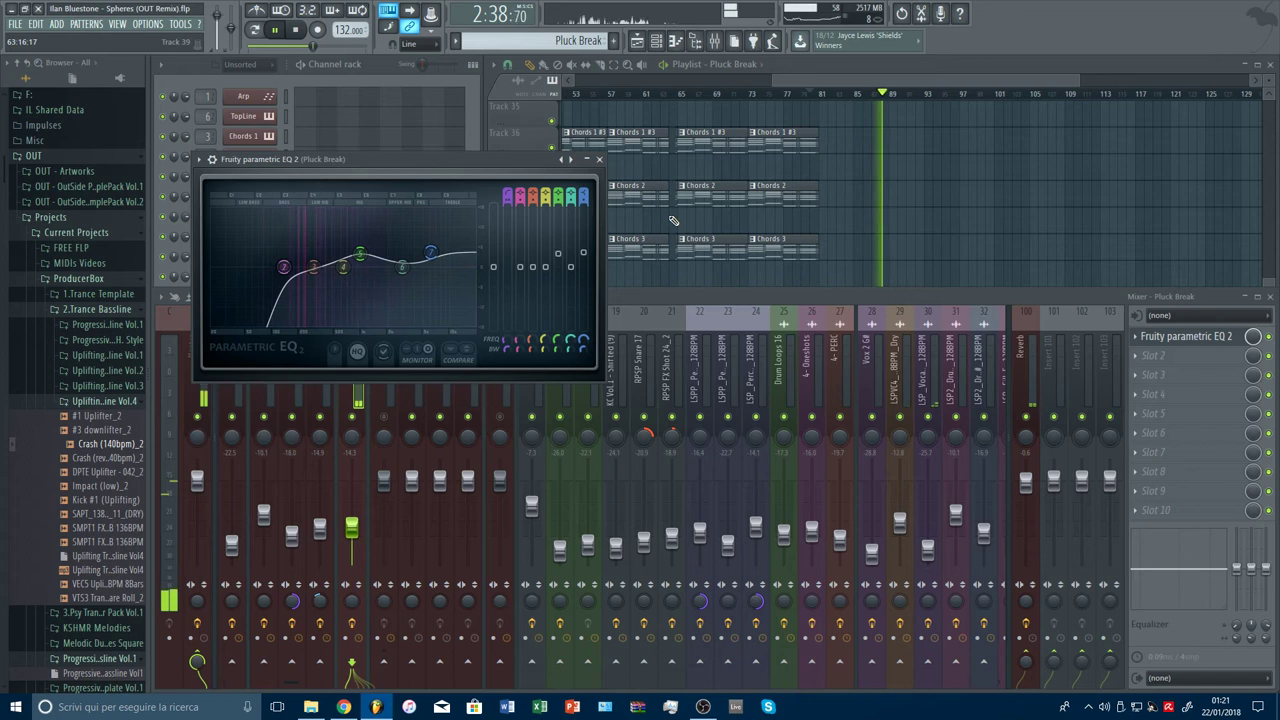
click(599, 160)
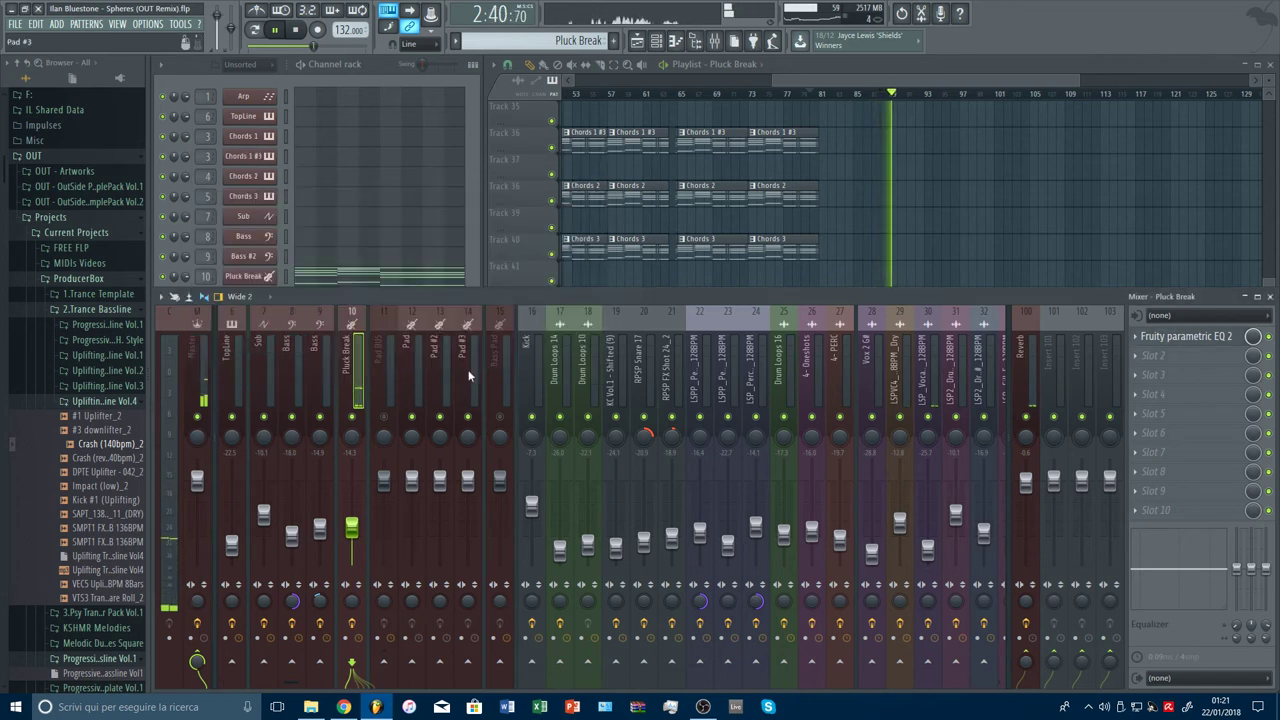
Step: Close the mixer, replay the song from bar 81, and loop a short section of Pluck Break around bar 83
key(F9)
click(823, 95)
scroll(845, 98, up, 2)
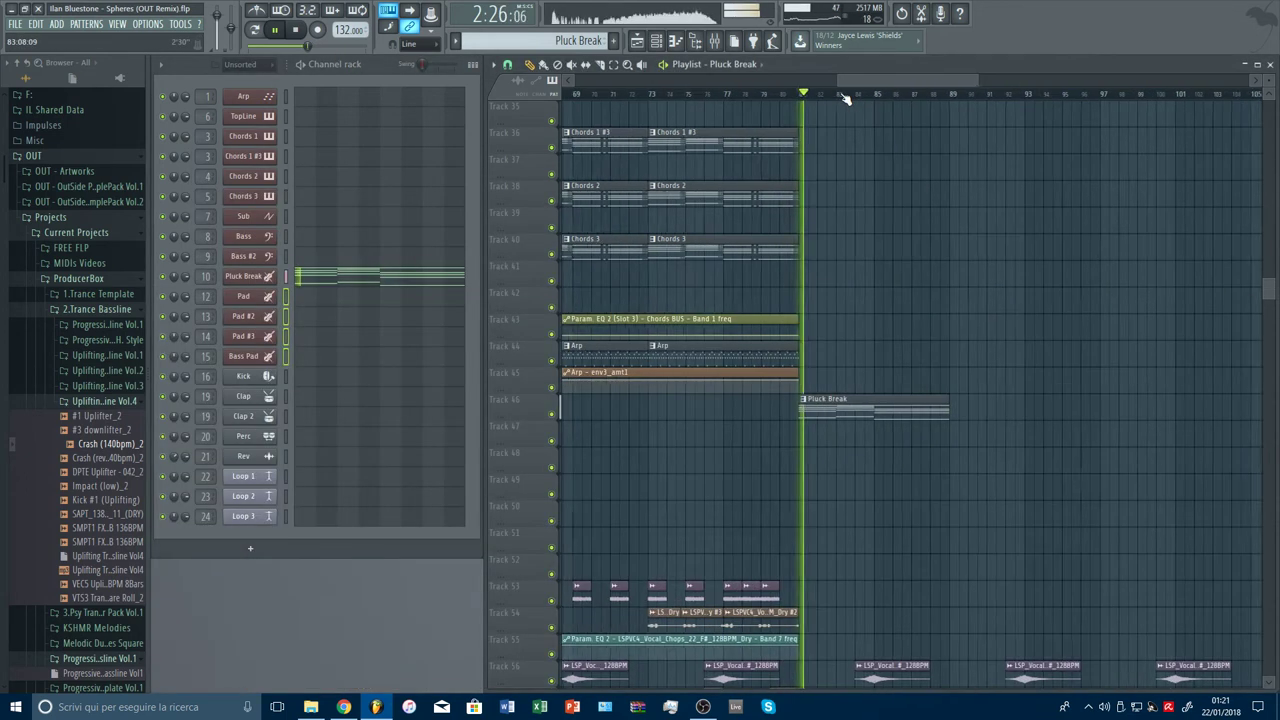
scroll(845, 98, up, 2)
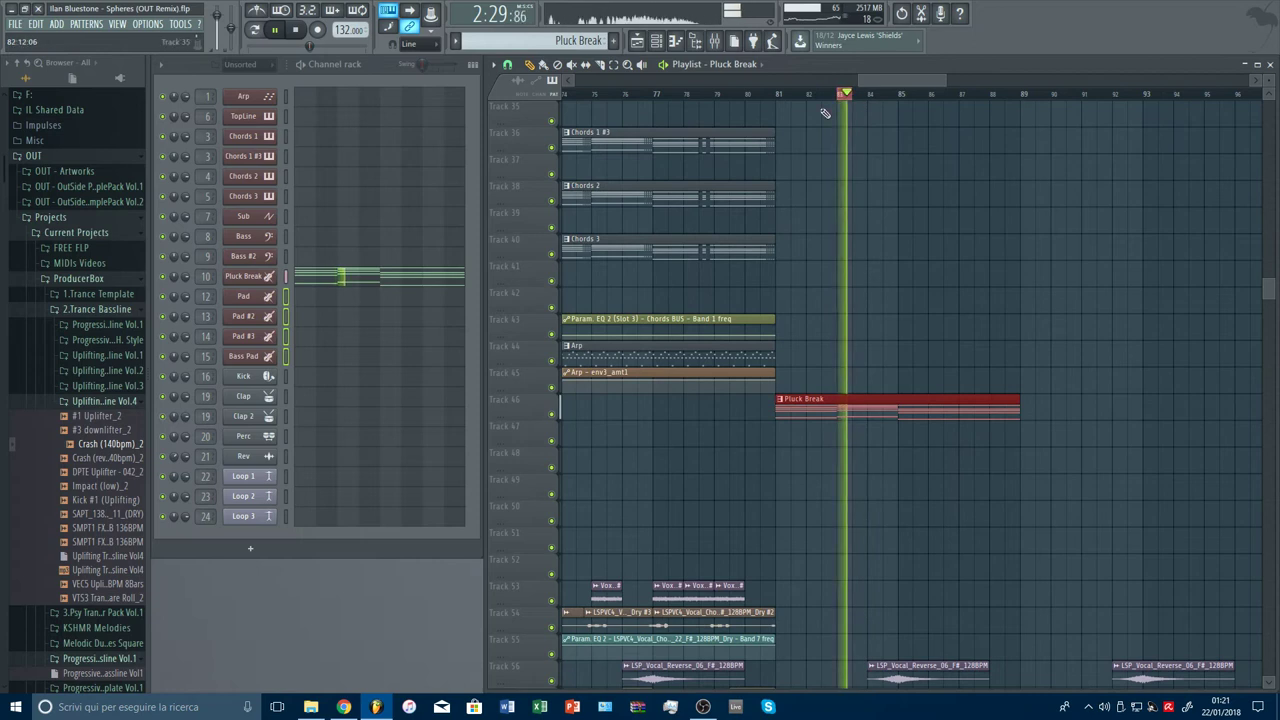
Step: In Pluck Break's Spire, lower the envelope 3 sustain to about 92, set the filter 2 cutoff to 321, and close the plugin
click(243, 276)
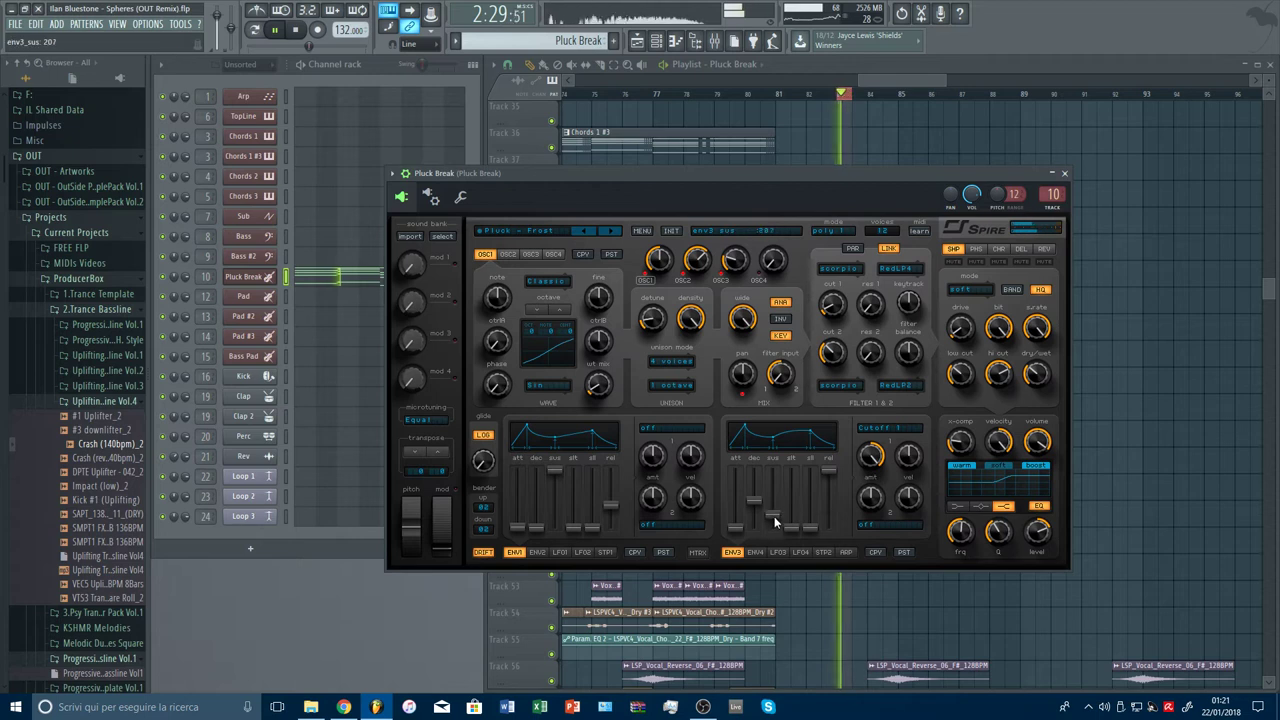
scroll(774, 516, up, 3)
scroll(774, 520, down, 2)
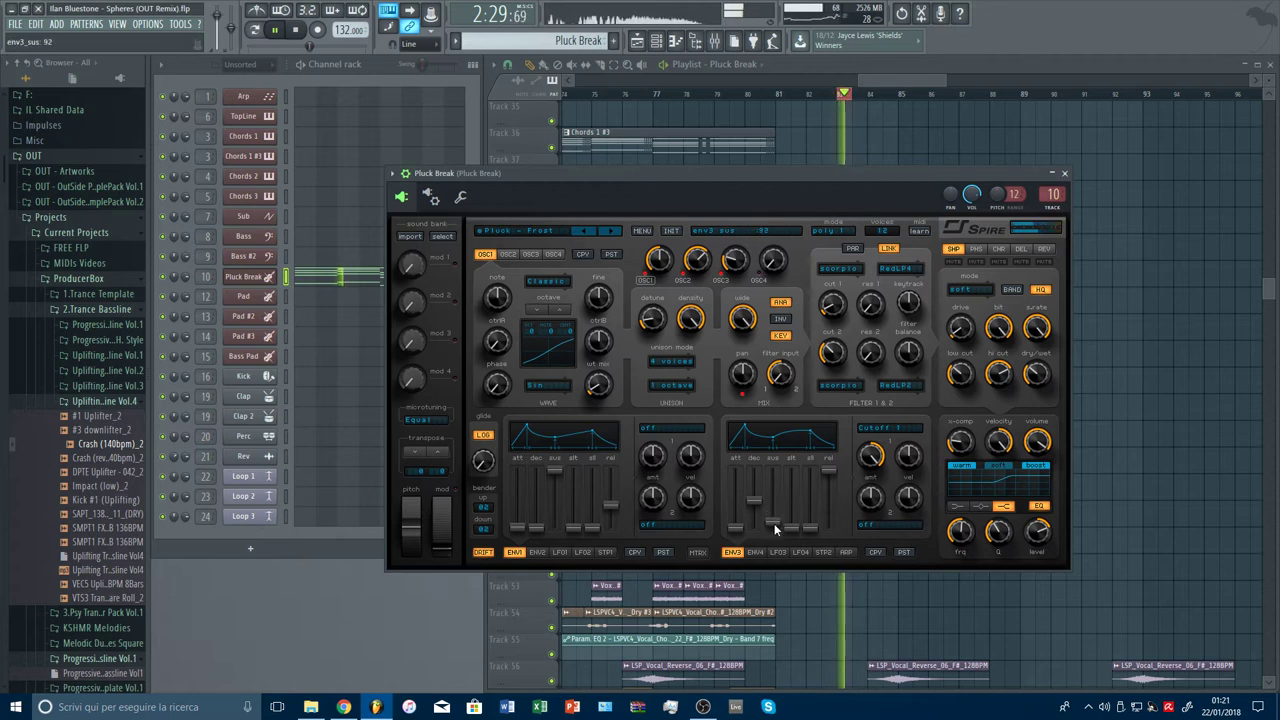
scroll(758, 507, up, 3)
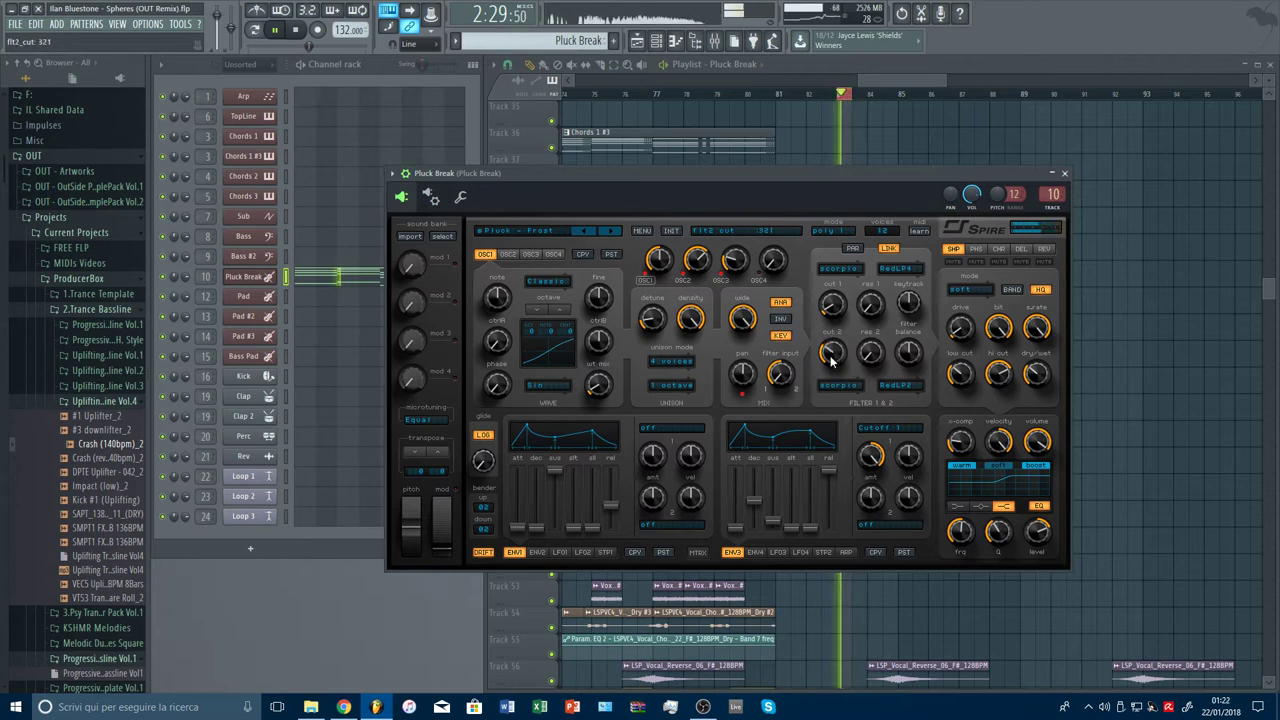
key(Escape)
Step: Clear the loop selection around bar 83 and keep playing the song through the Pluck Break clip
click(838, 95)
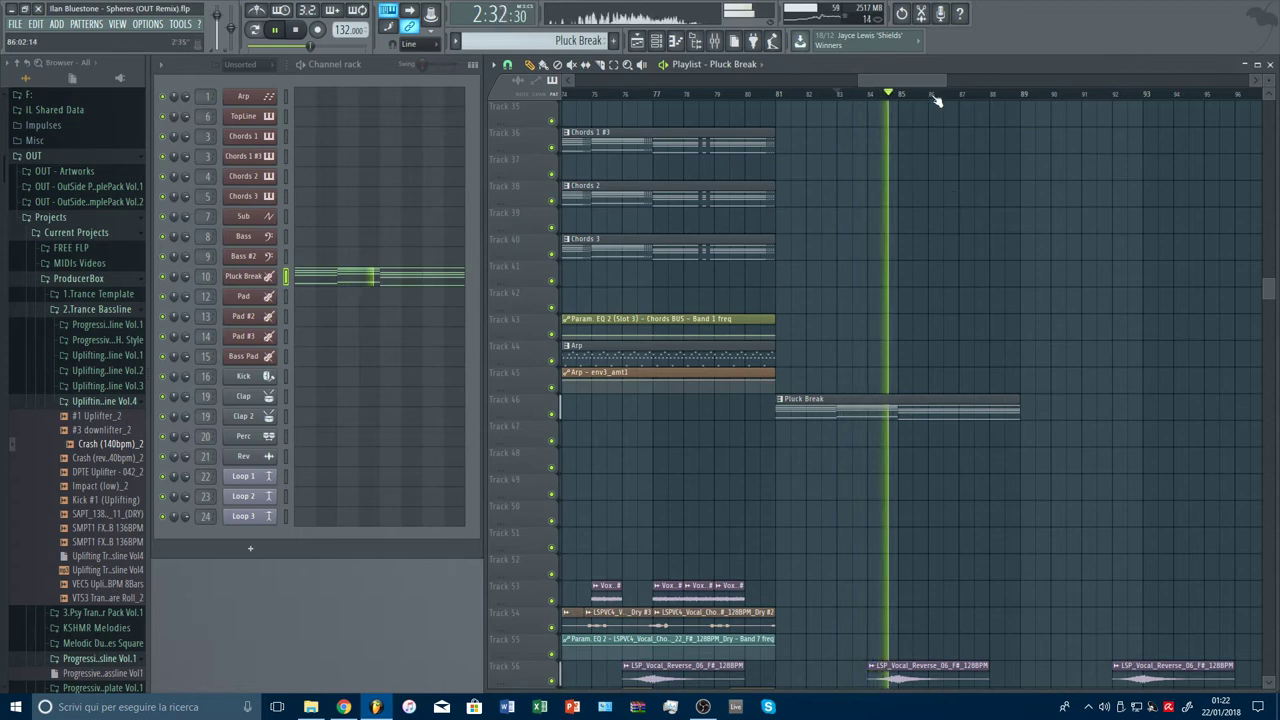
scroll(937, 100, down, 3)
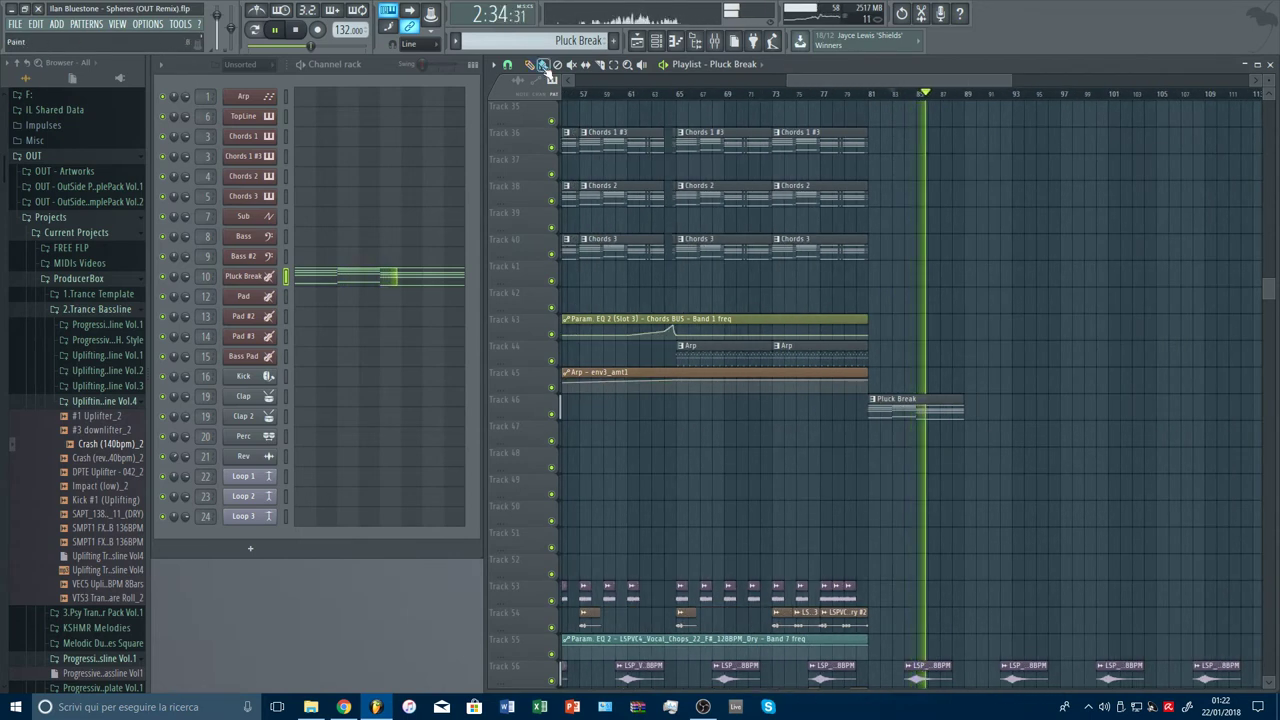
Step: Paint three more Pluck Break clips end to end on Track 46, from bar 89 to bar 113
drag(986, 410, 1240, 410)
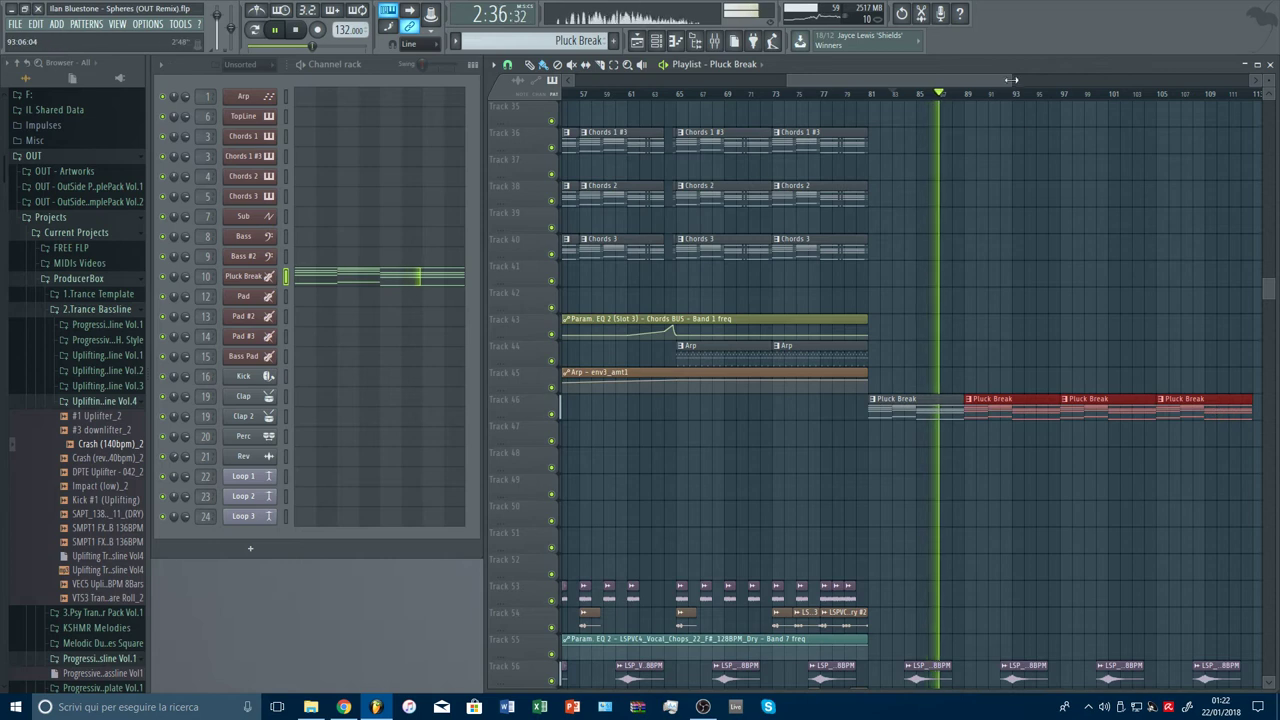
drag(1011, 80, 1037, 95)
scroll(1084, 245, down, 3)
click(1123, 405)
right_click(1125, 409)
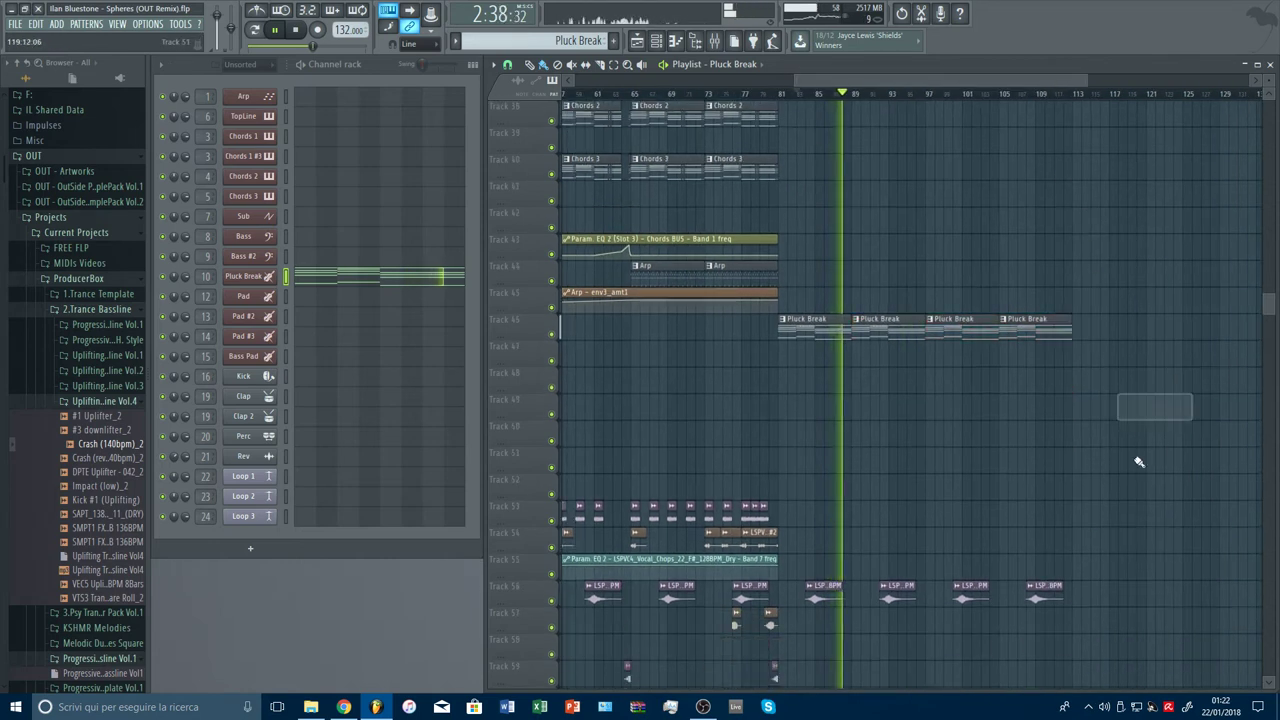
Step: Select the Pad pattern and paint five consecutive clips on Track 47 from bar 81, directly beneath the Pluck Break clips
scroll(1177, 441, up, 2)
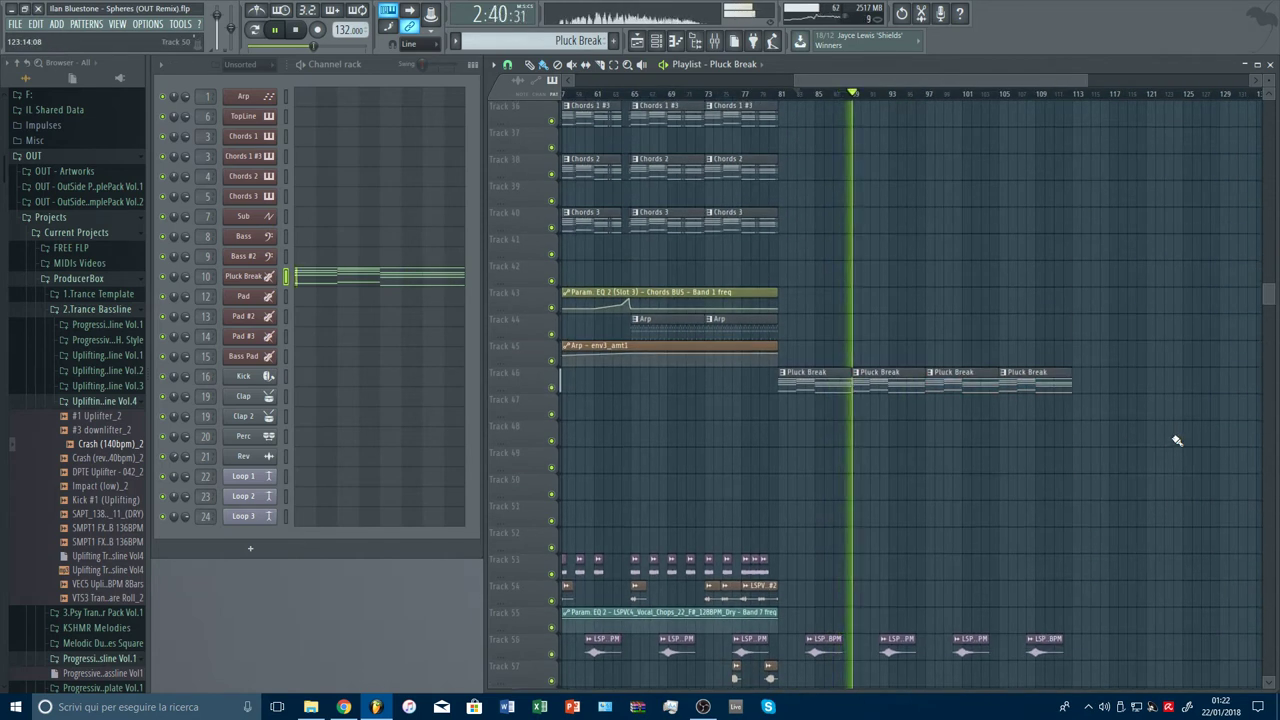
scroll(1170, 441, down, 7)
scroll(1128, 451, down, 5)
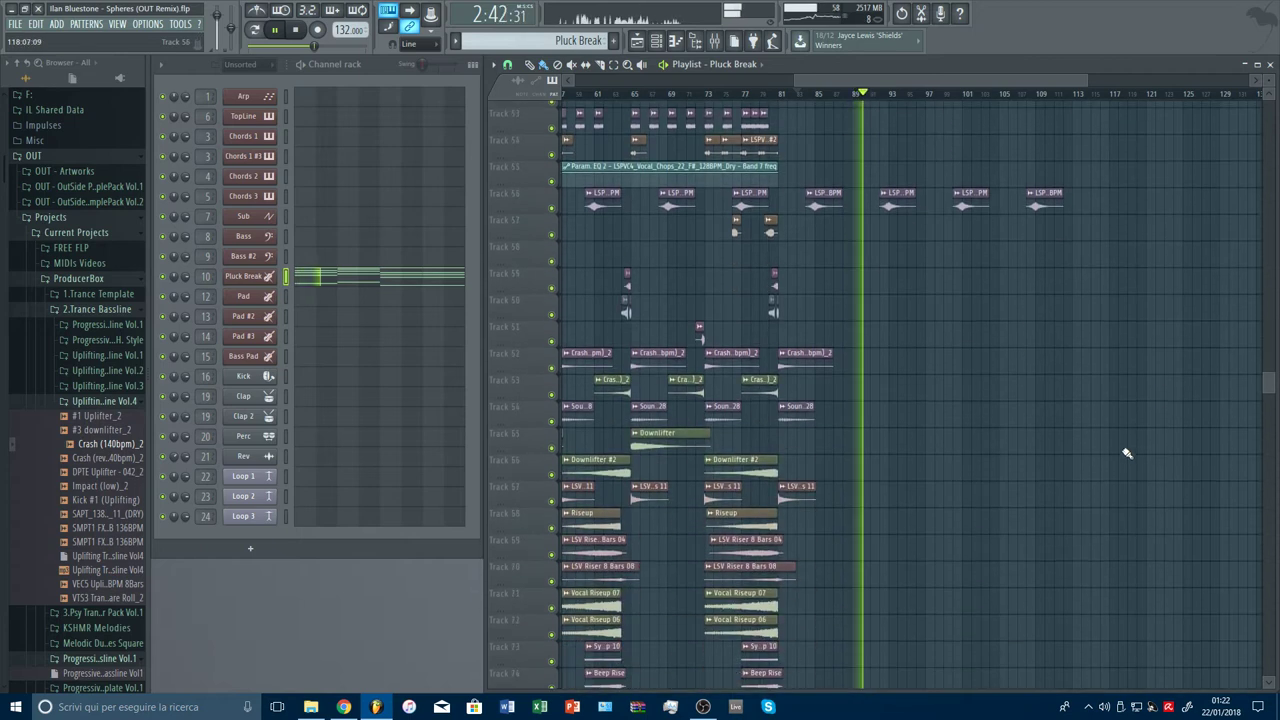
scroll(1127, 453, up, 7)
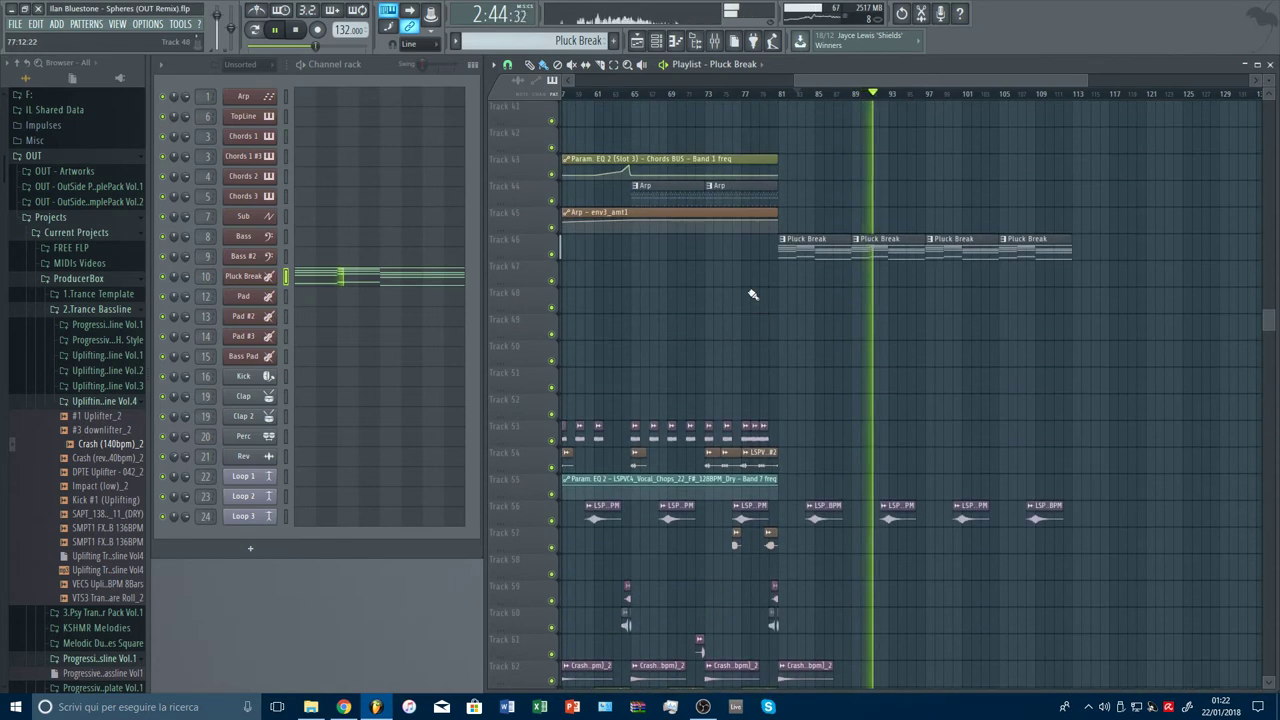
scroll(562, 41, down, 1)
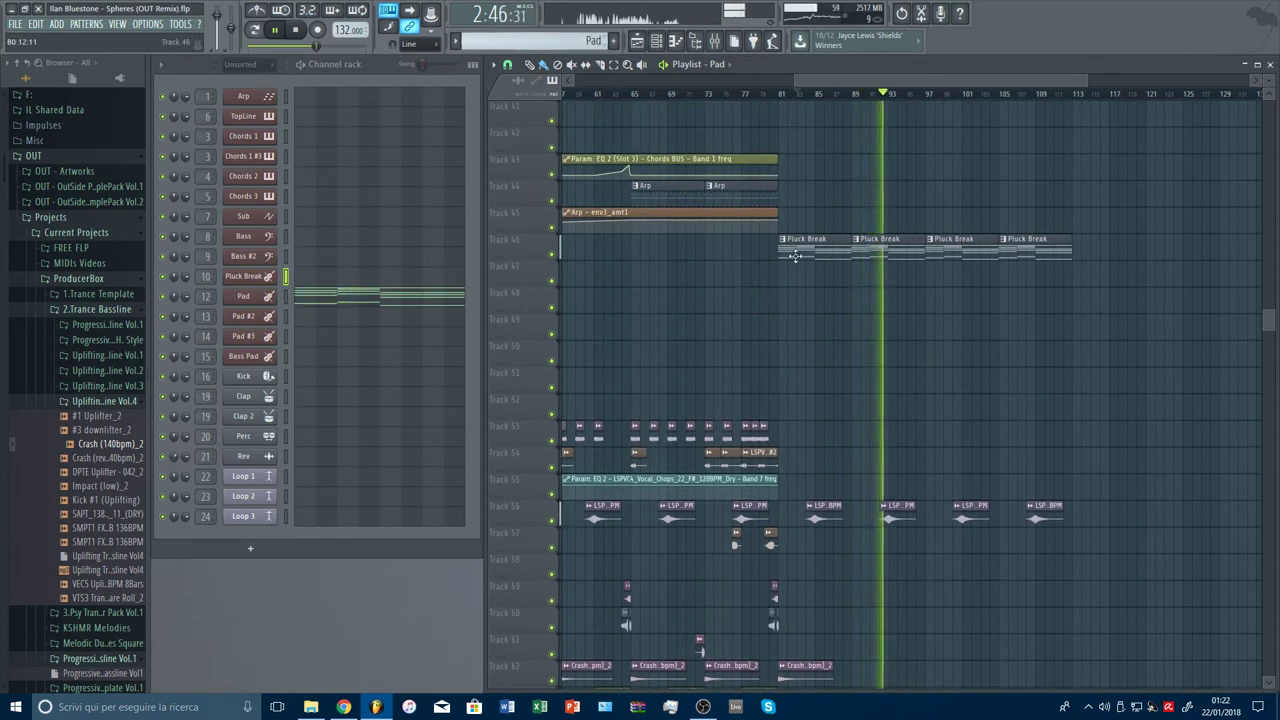
drag(785, 279, 1086, 300)
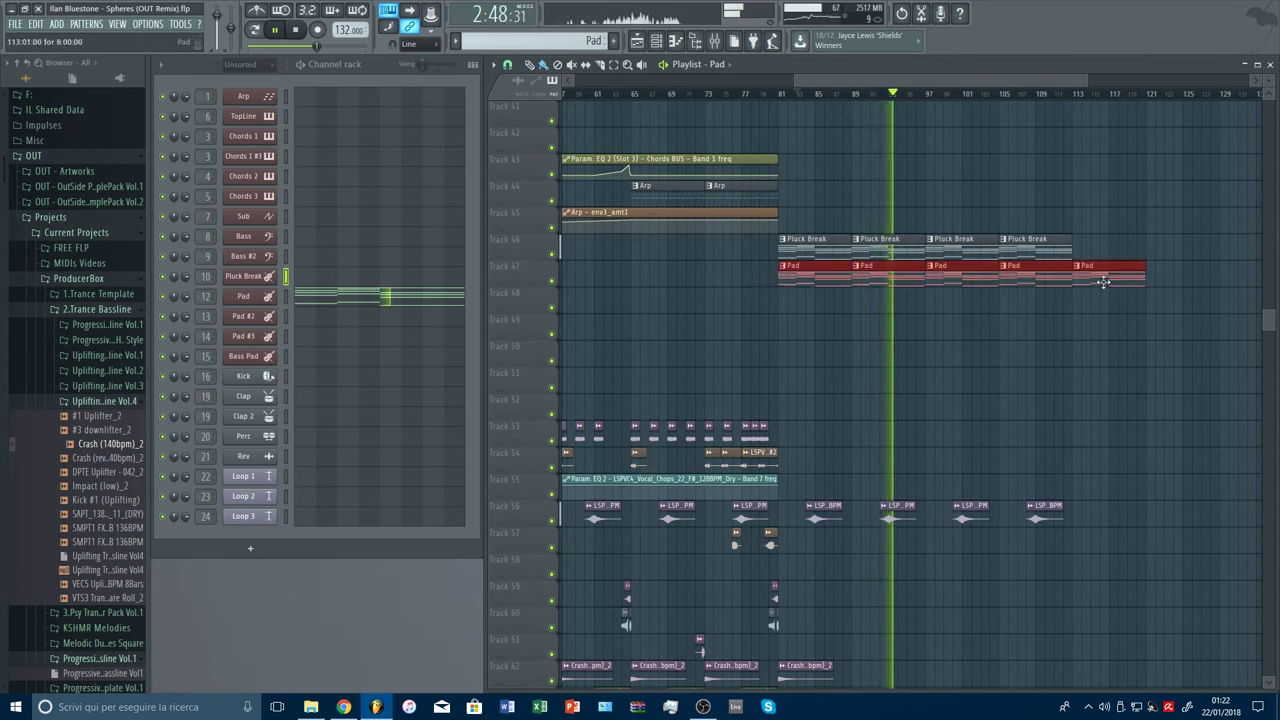
Step: Delete the surplus Pad clip at bar 113 and audition the arrangement from bars 81, 97 and 113
right_click(1108, 283)
click(1067, 250)
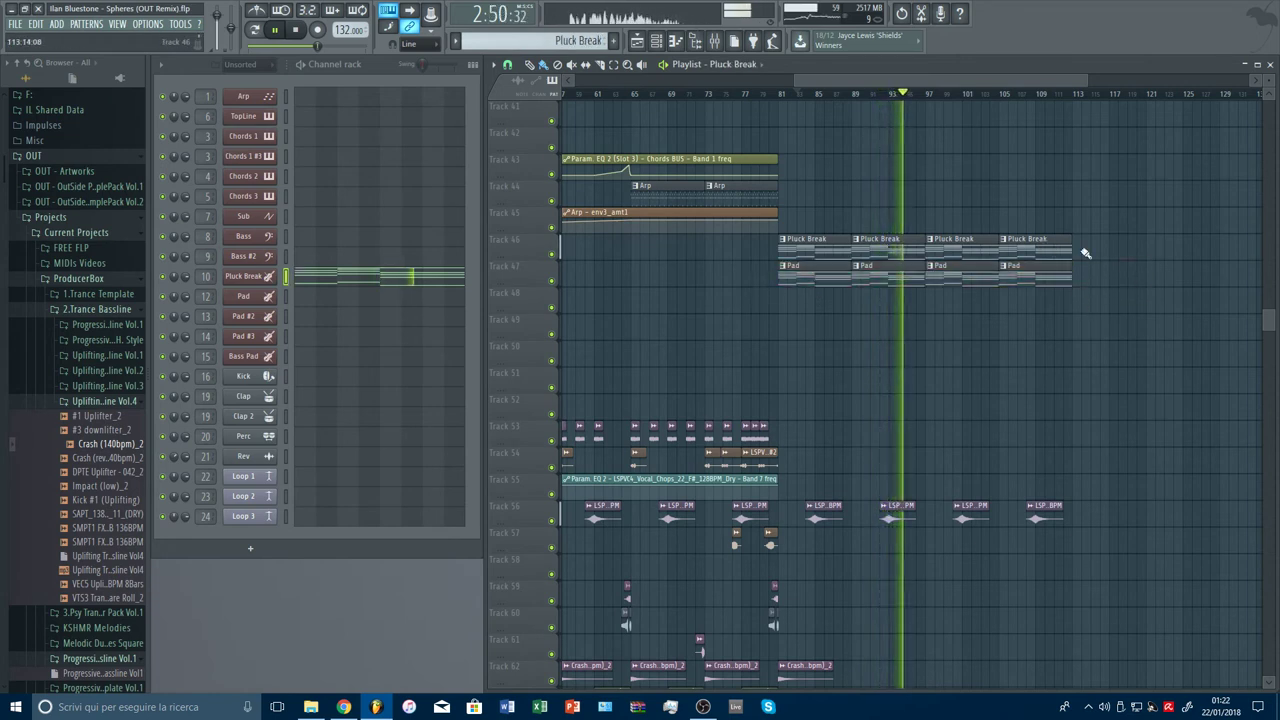
click(779, 95)
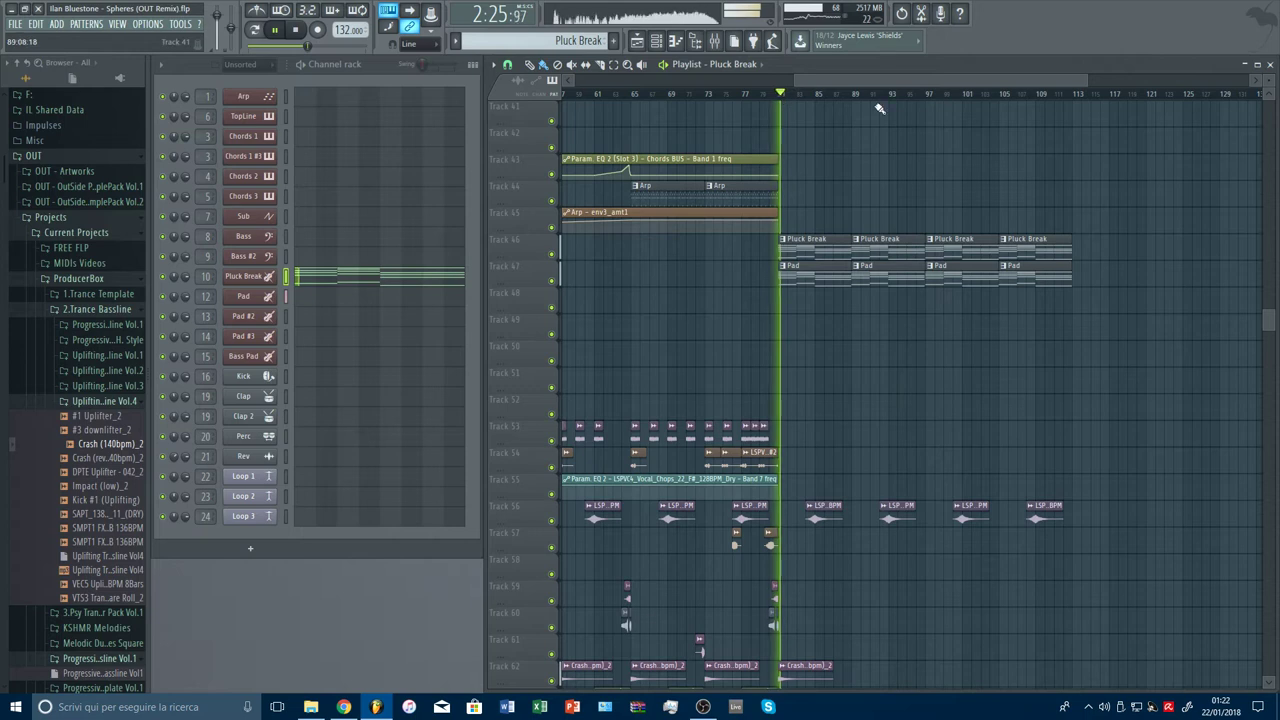
click(928, 95)
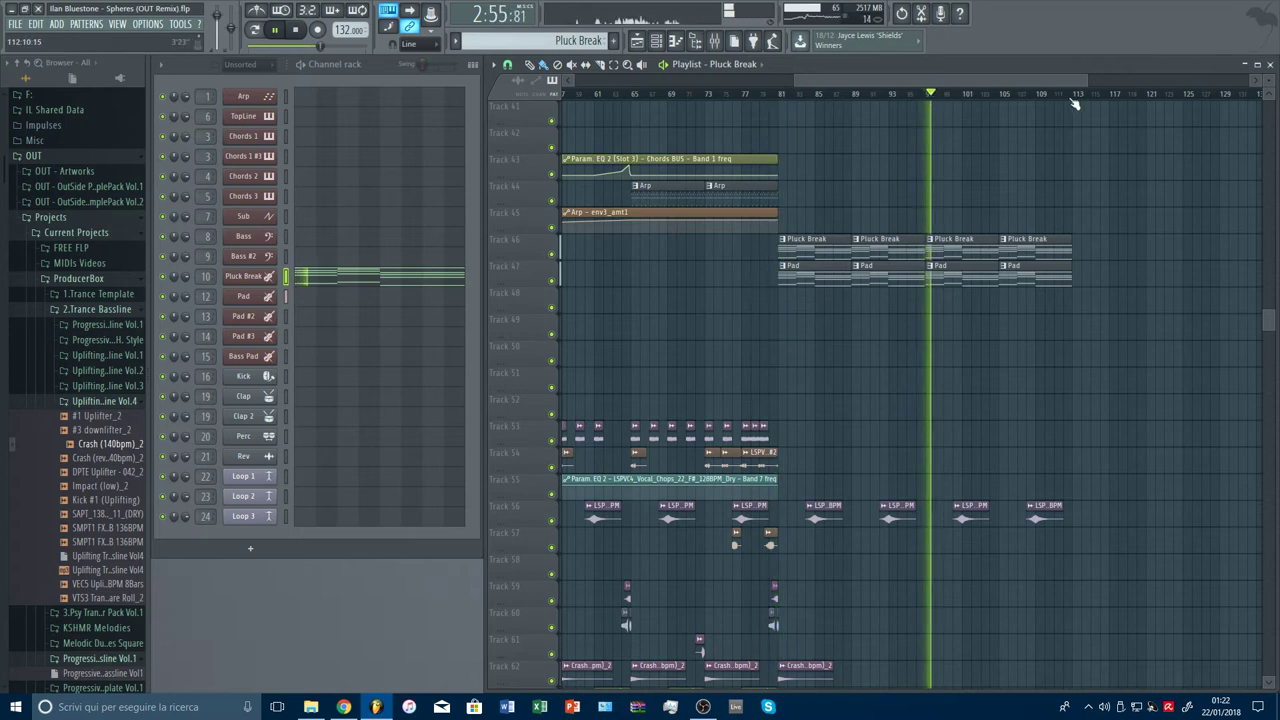
click(1075, 96)
Step: Duplicate the four Pluck Break and four Pad clips from bars 81 to 113 so the copies start at bar 113
drag(1087, 80, 1202, 101)
mouse_move(750, 236)
mouse_down()
mouse_move(775, 290)
mouse_move(908, 281)
mouse_up()
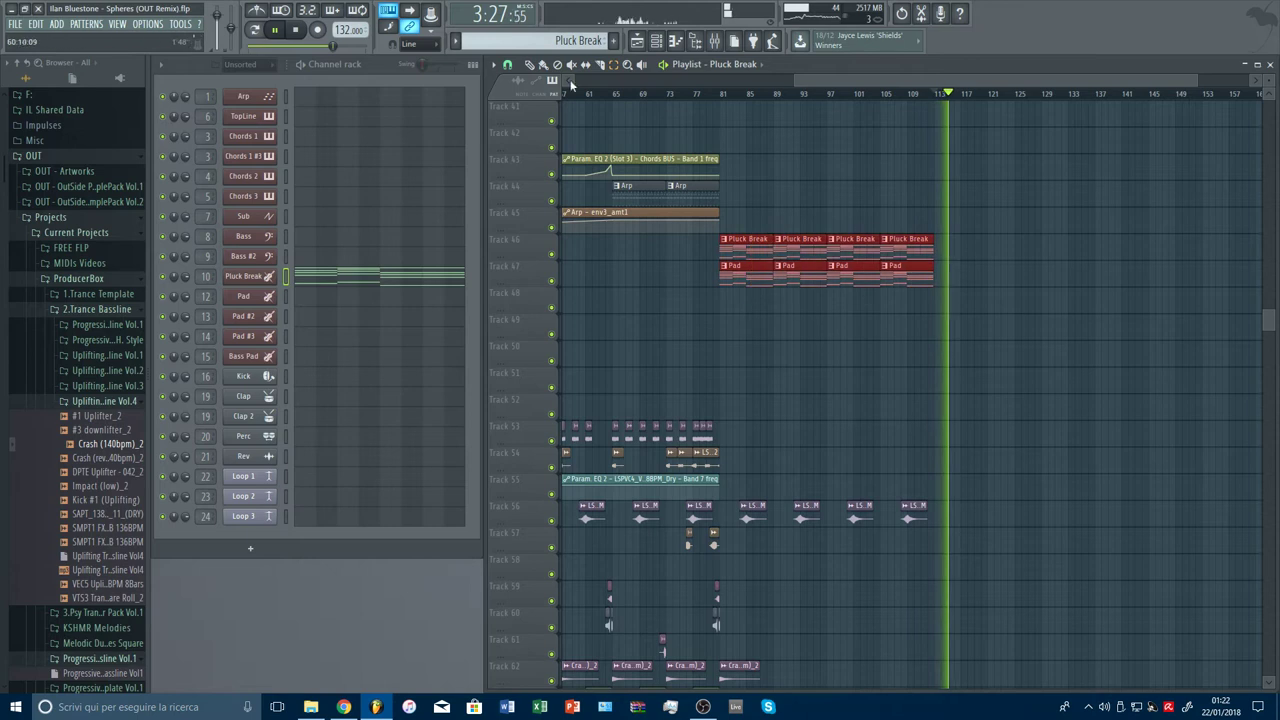
click(532, 67)
drag(750, 246, 963, 256)
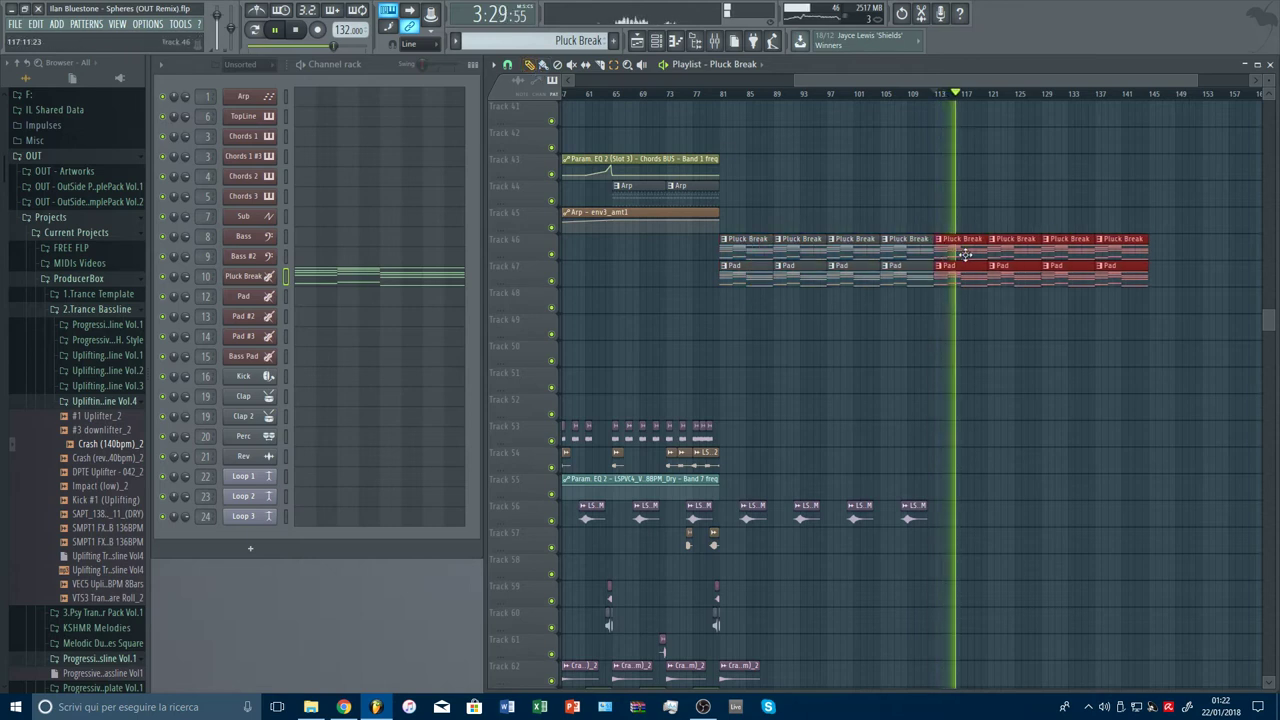
Step: Delete the last two Pluck Break and last two Pad copies, from bar 129 onward
right_click(1068, 251)
right_click(1068, 273)
right_click(1120, 250)
right_click(1138, 271)
ctrl+click(1052, 376)
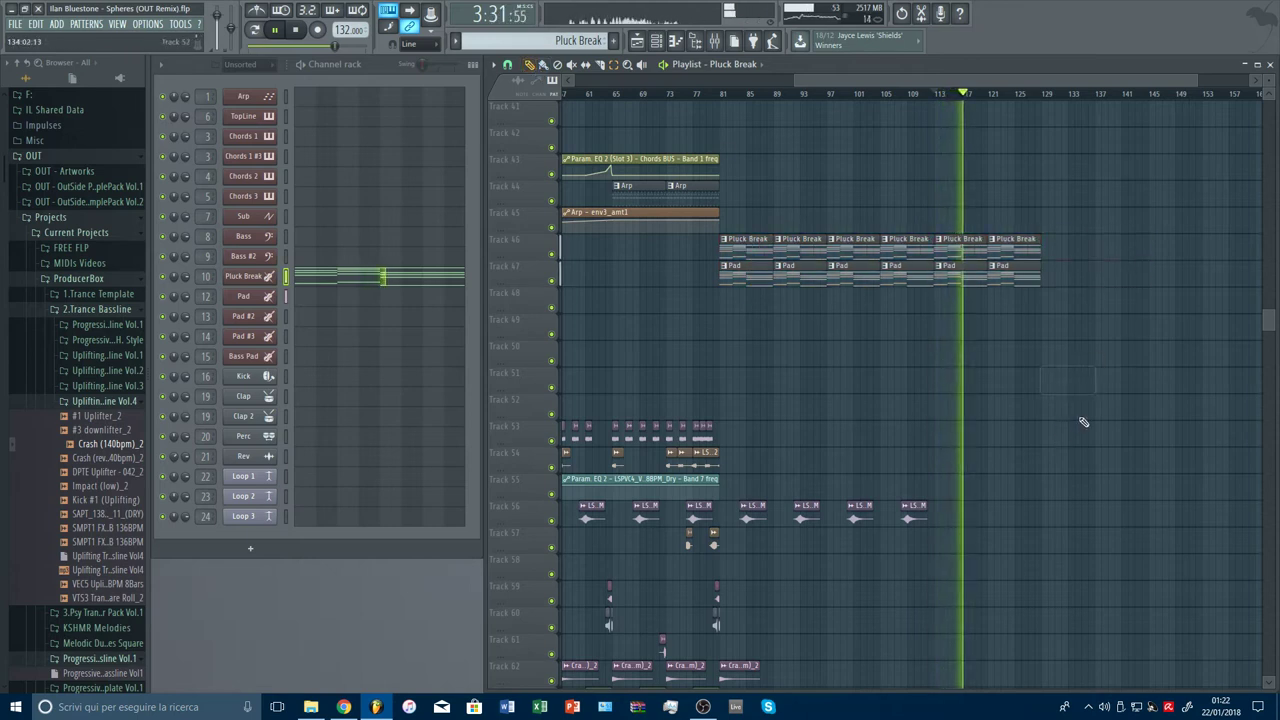
Step: Play the section from bar 81 and lower the Pad BUS and Pad volume faders in the mixer
scroll(1080, 414, up, 2)
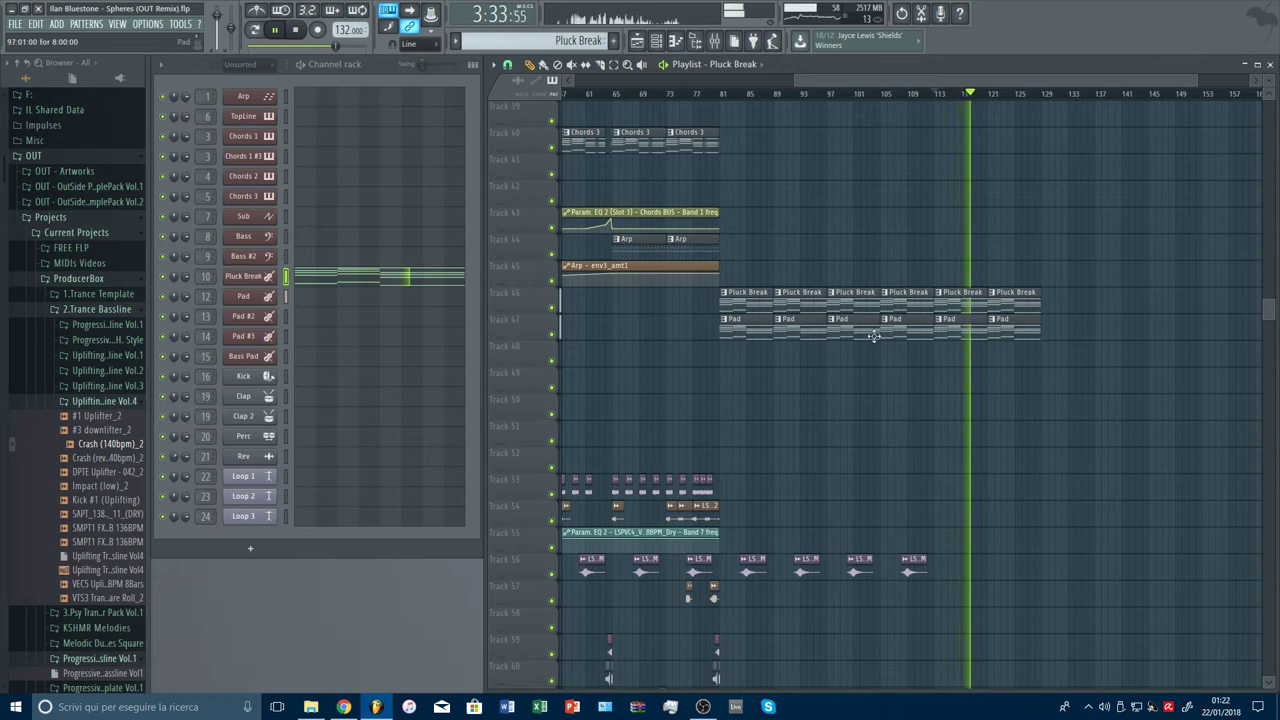
click(726, 93)
scroll(726, 100, up, 3)
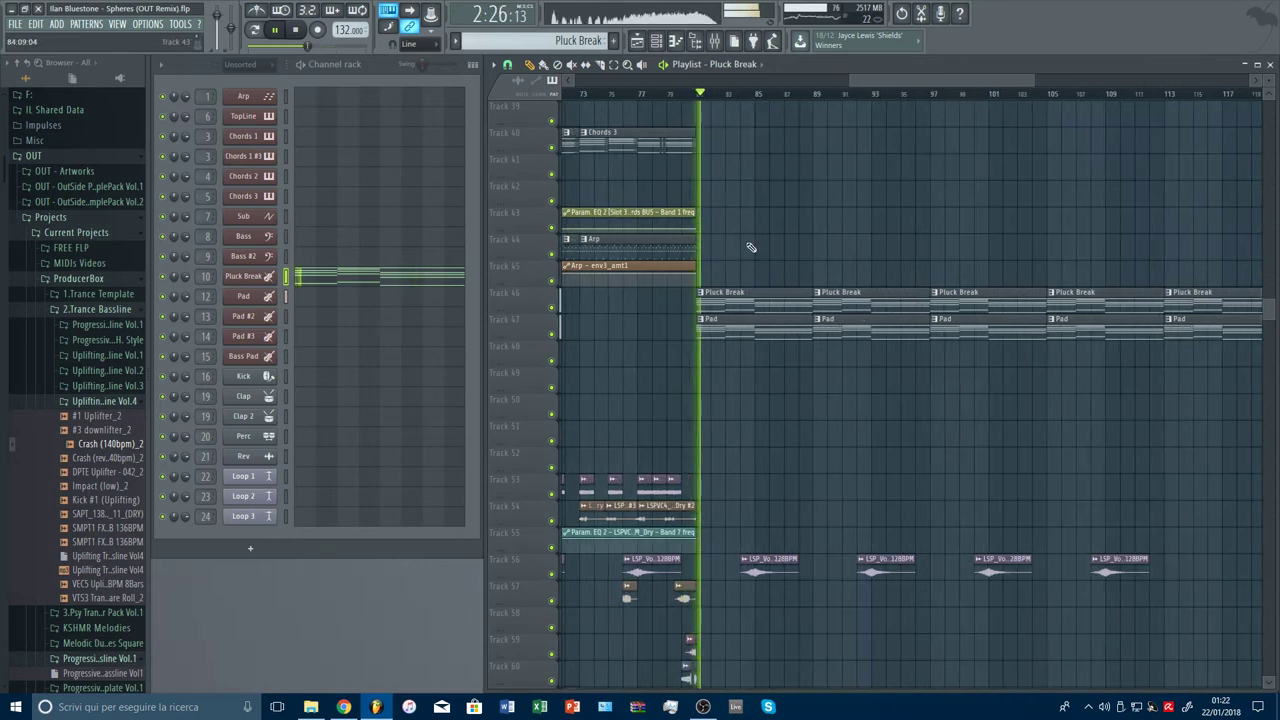
click(731, 42)
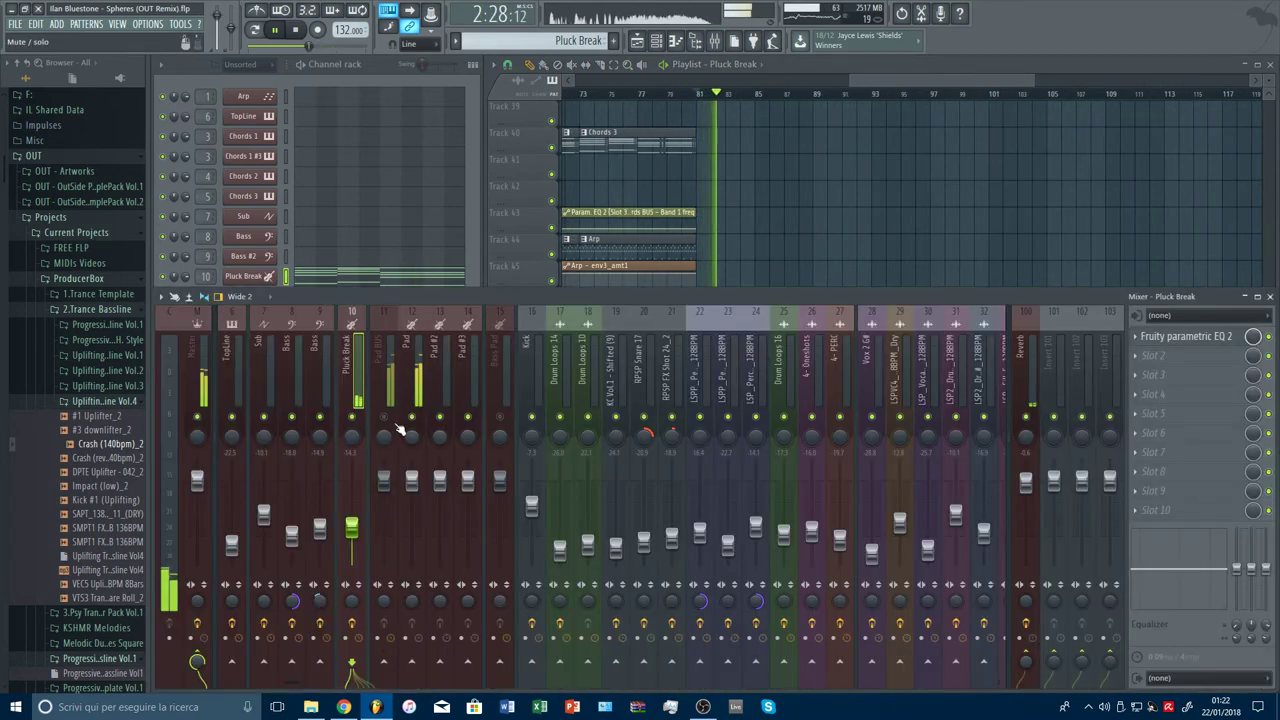
drag(412, 487, 384, 497)
drag(412, 515, 416, 527)
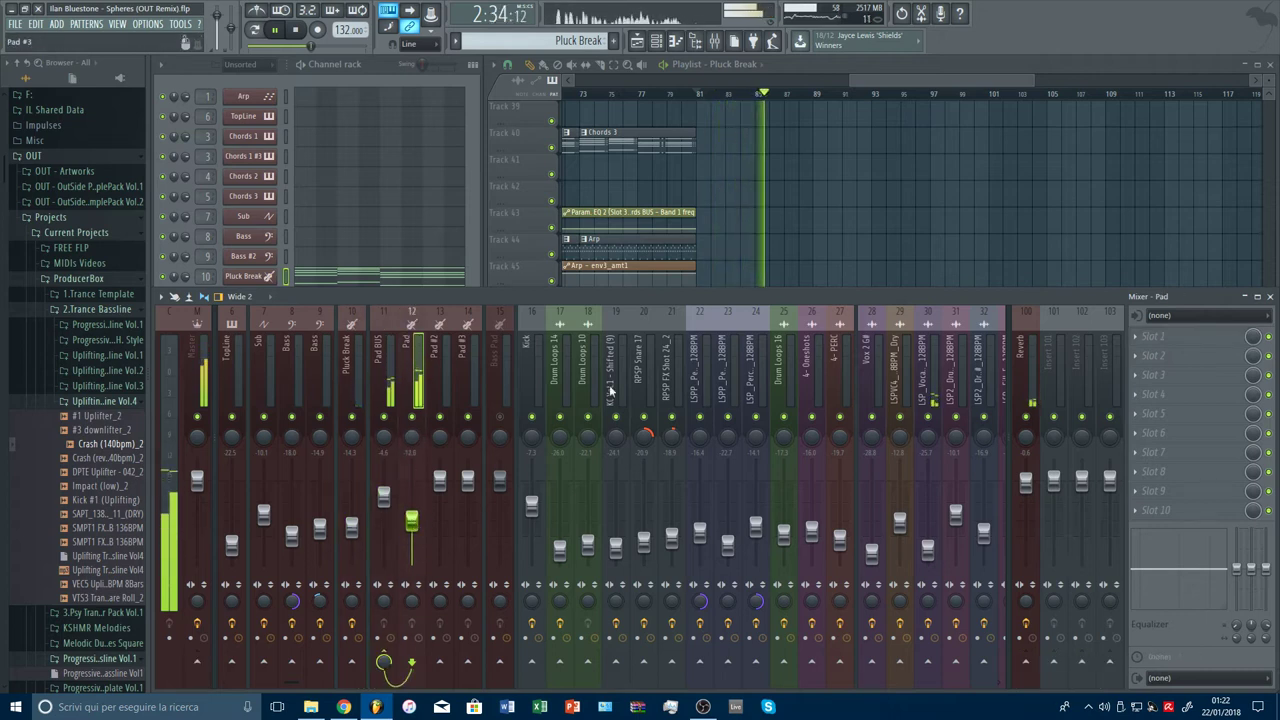
Step: Add Fruity Parametric EQ 2 to the Pad mixer track, load its low-cut and high-cut preset, and raise the low-cut frequency
click(1147, 345)
click(953, 616)
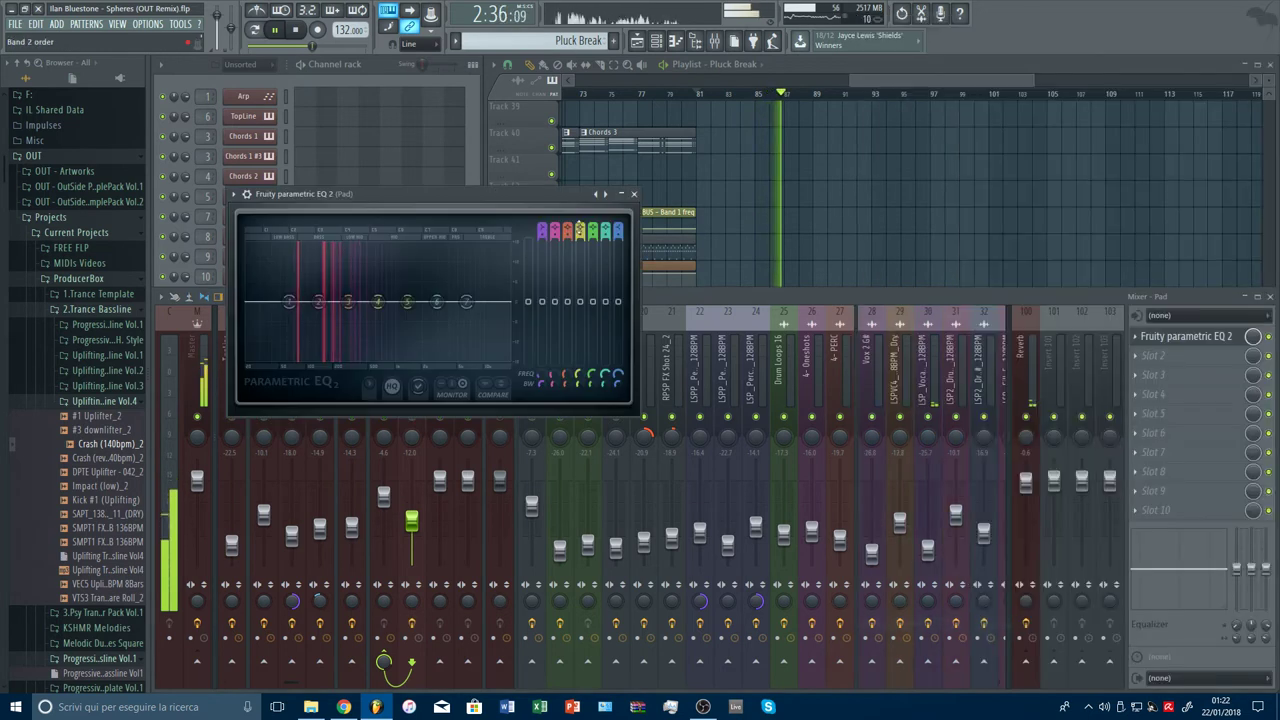
click(607, 195)
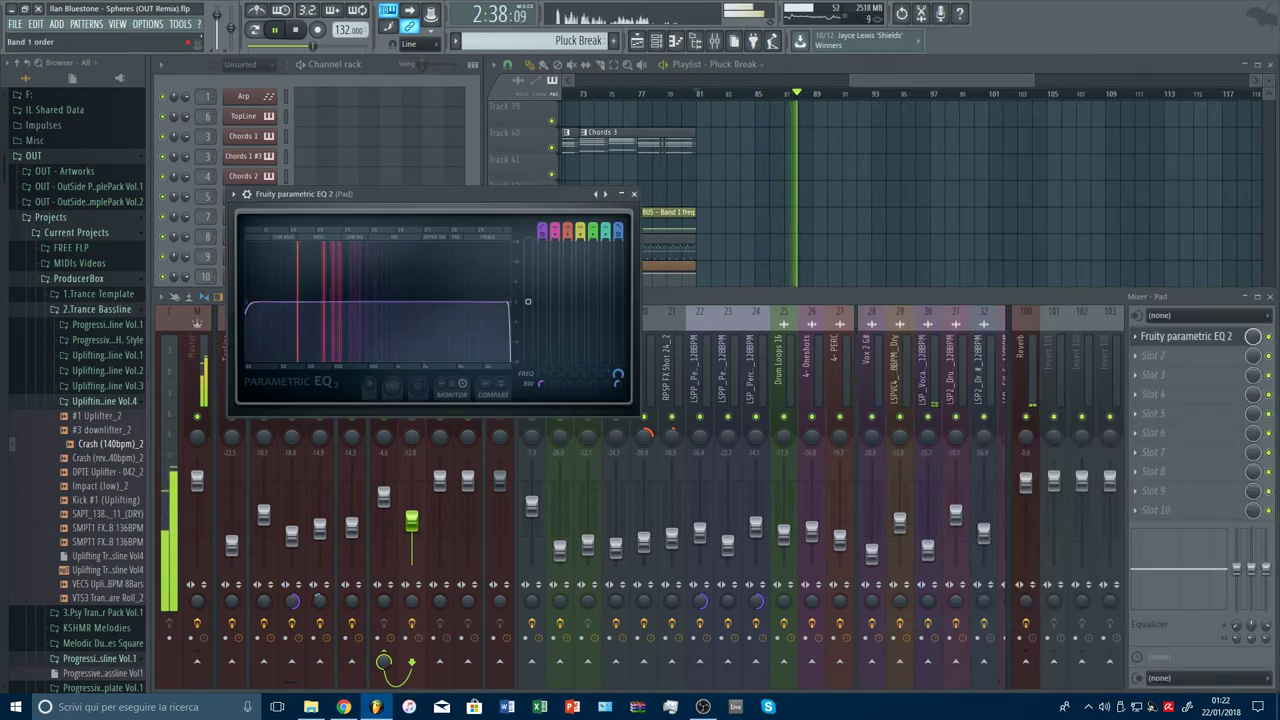
drag(250, 305, 318, 308)
key(Escape)
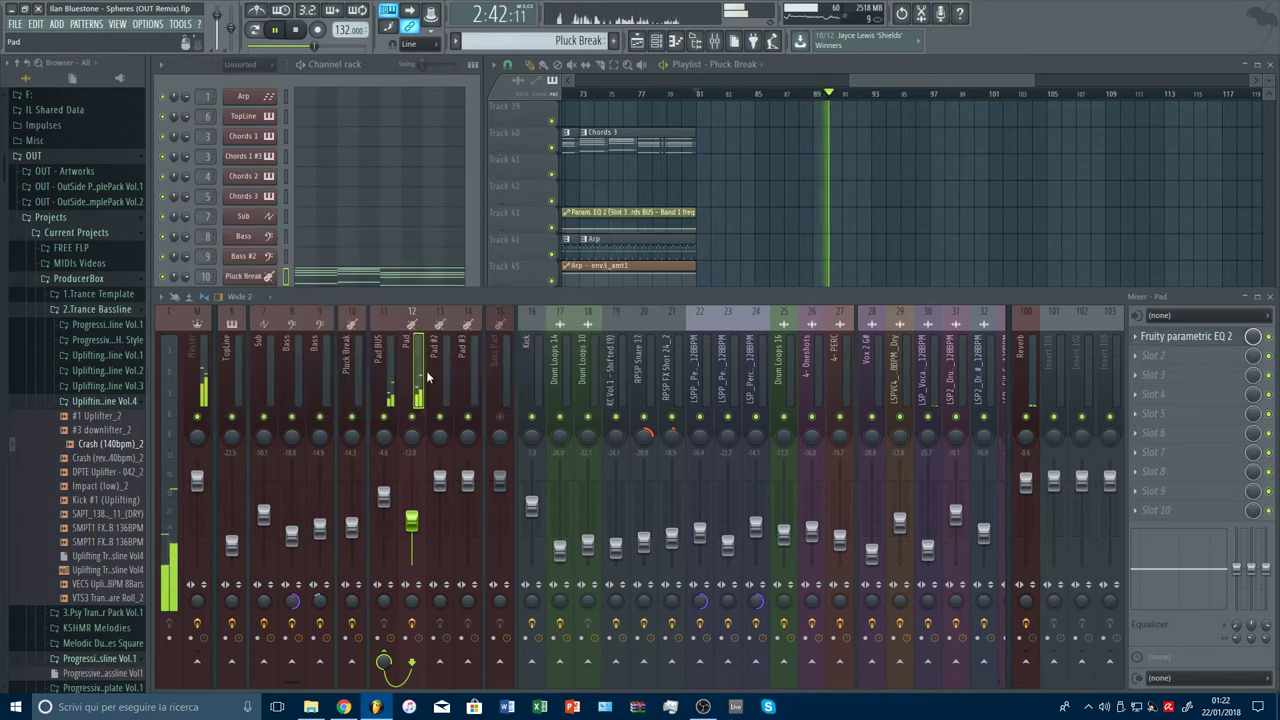
key(Escape)
Step: Set the filter 1 cutoff of the Pad channel's Spire synth to 235
click(251, 277)
click(257, 299)
click(262, 300)
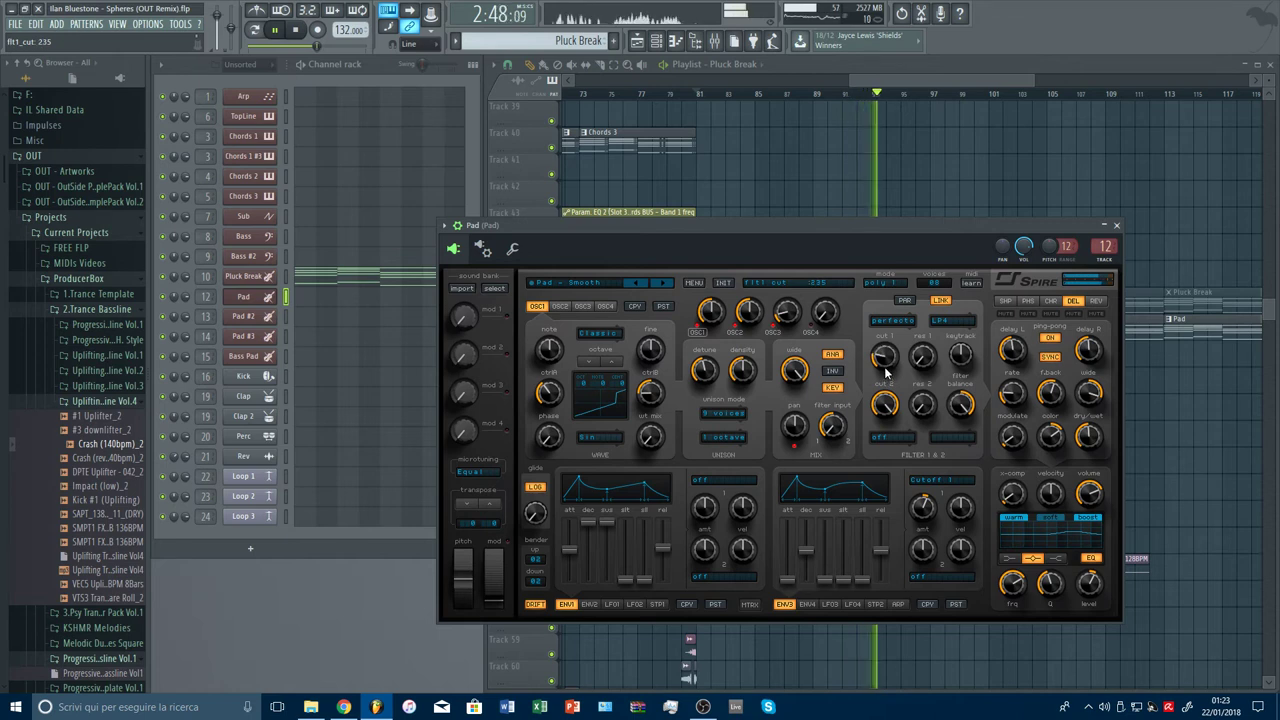
key(Escape)
Step: Play the Pad from bar 89, set its synth's envelope 3 amount 1 to 689, and unmute the Pluck Break playlist track
click(818, 95)
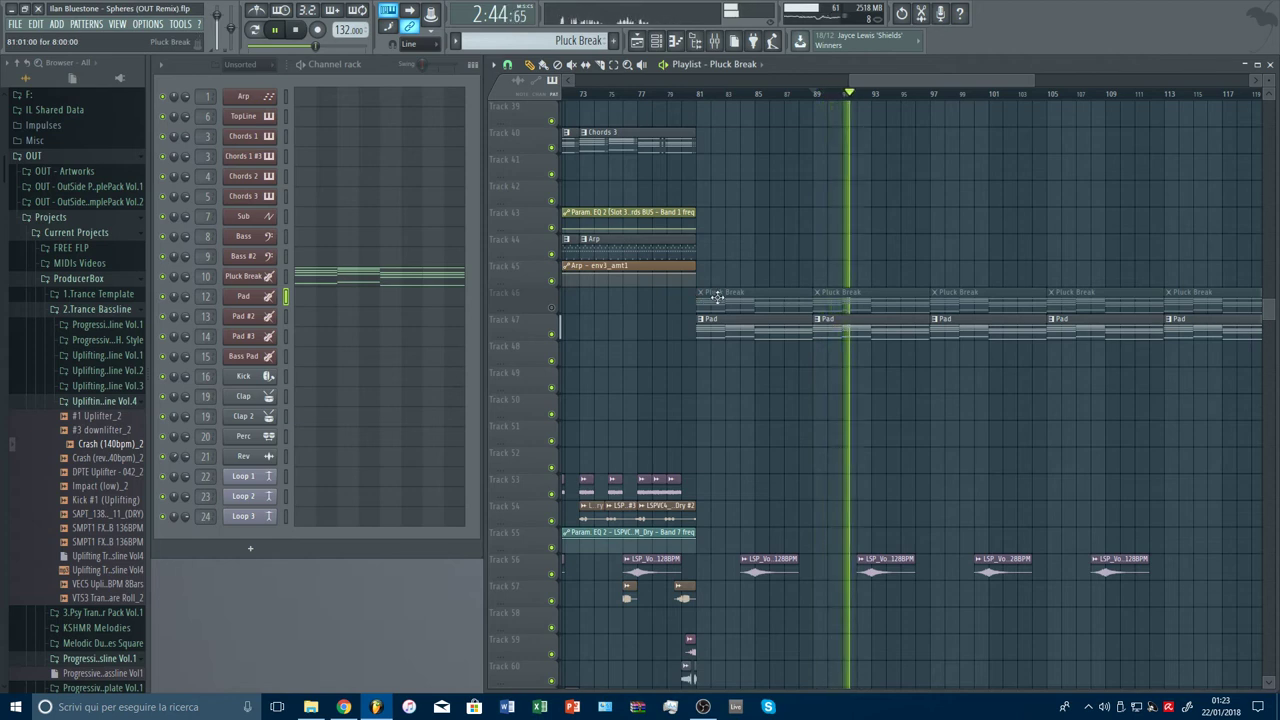
click(845, 328)
click(243, 297)
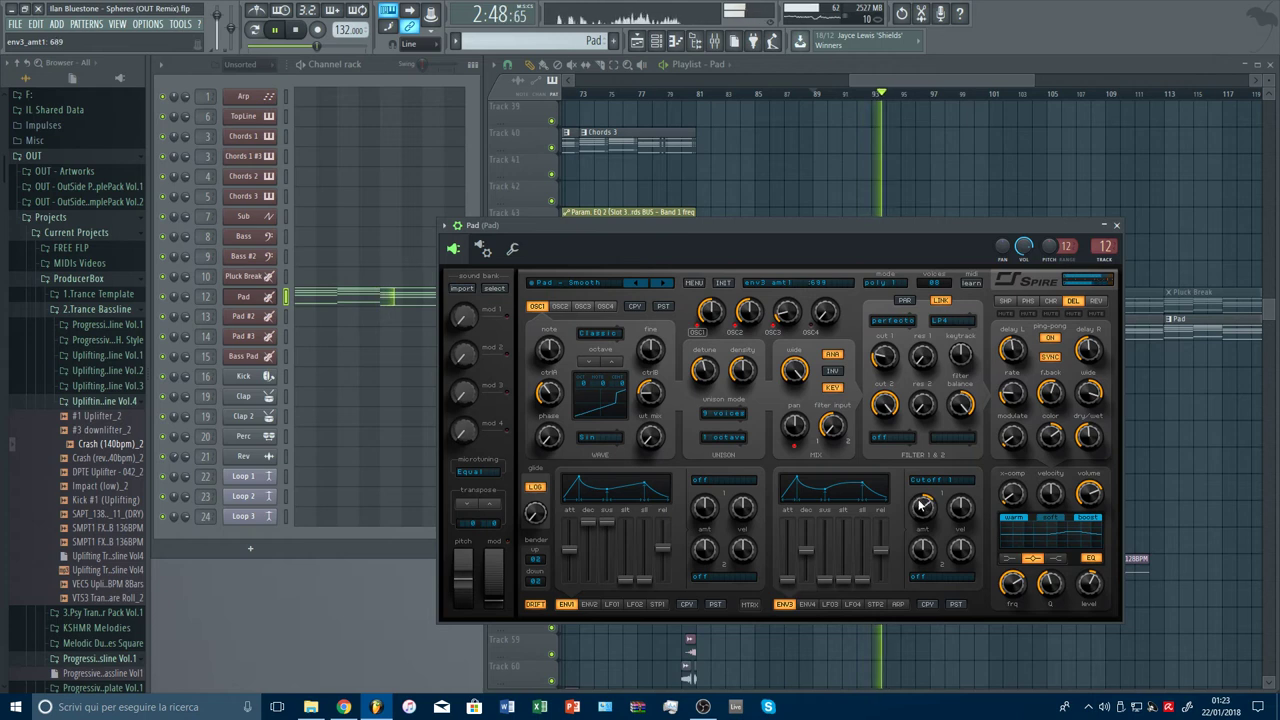
key(Escape)
click(552, 308)
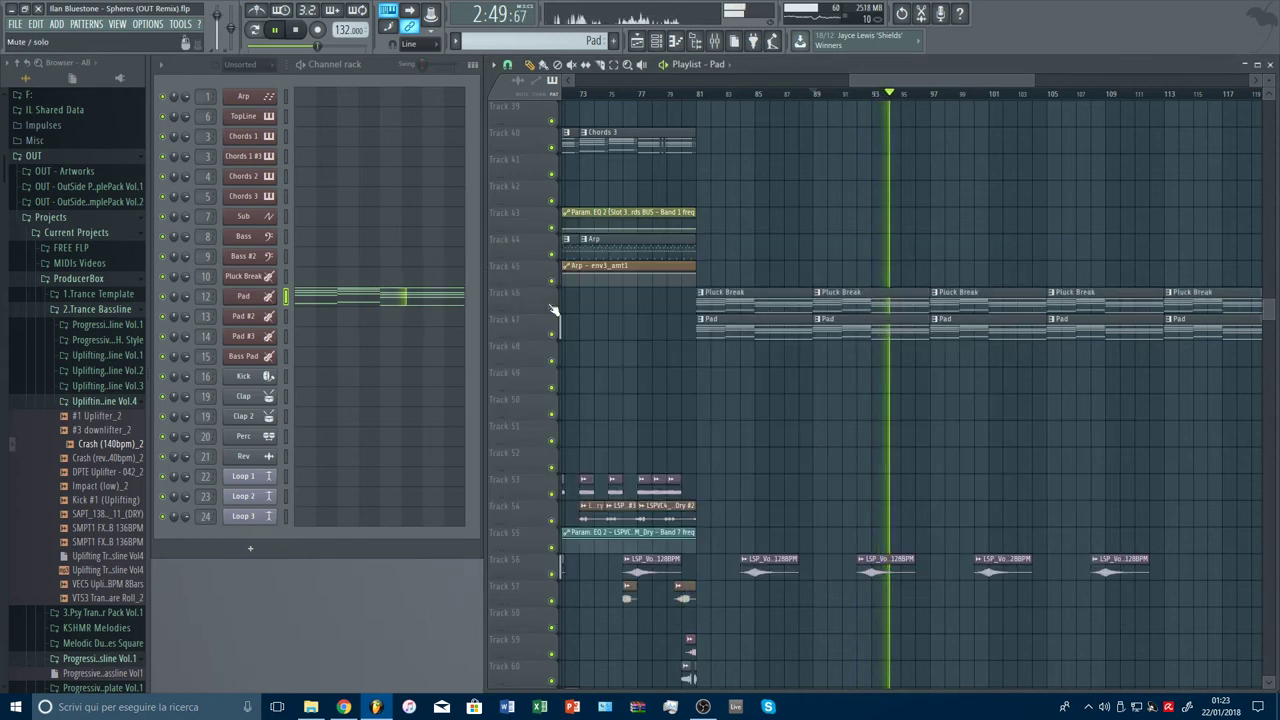
Step: Play from bar 89 and set the Pluck Break synth's synced delay times to 3/16 left and 1/4 right
click(820, 96)
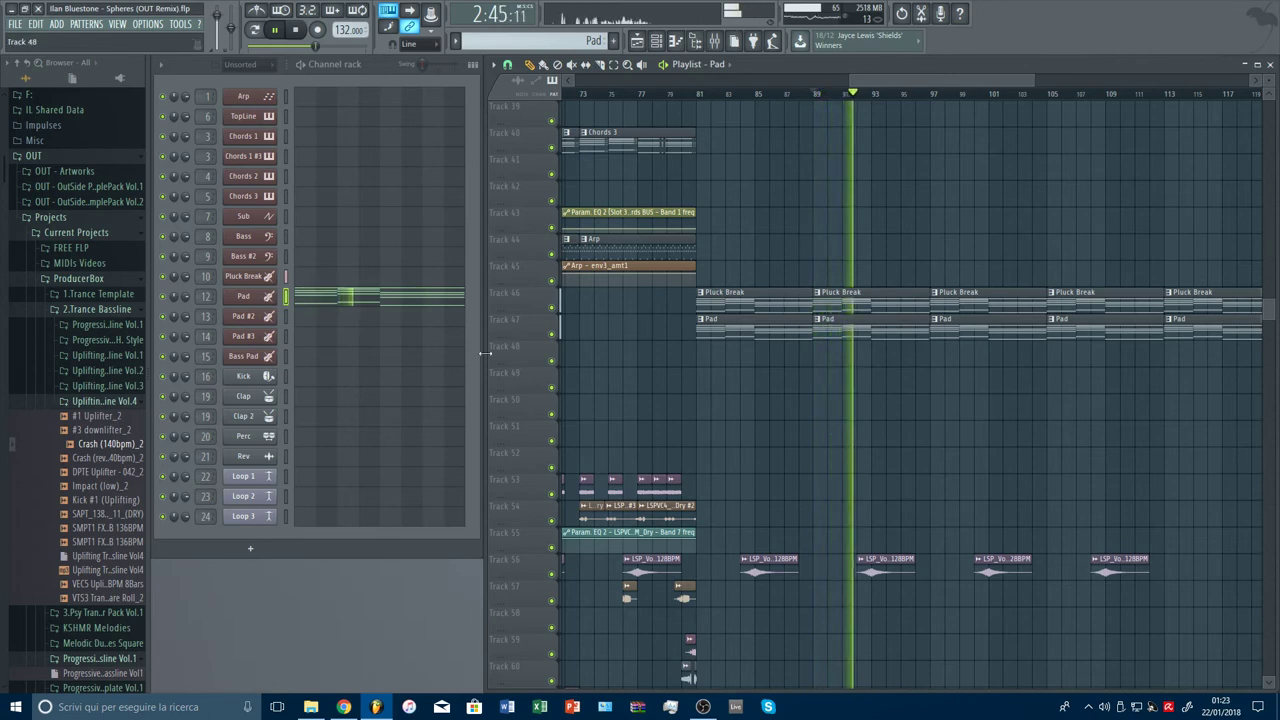
click(243, 276)
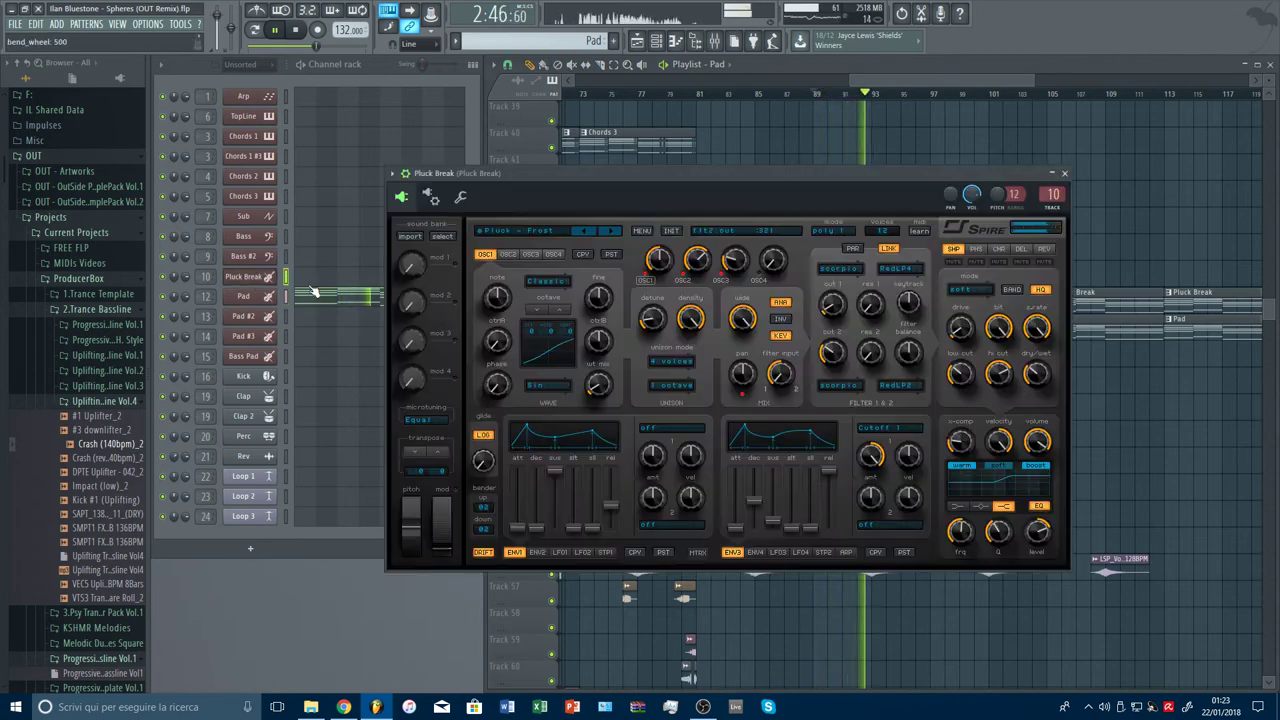
click(1020, 248)
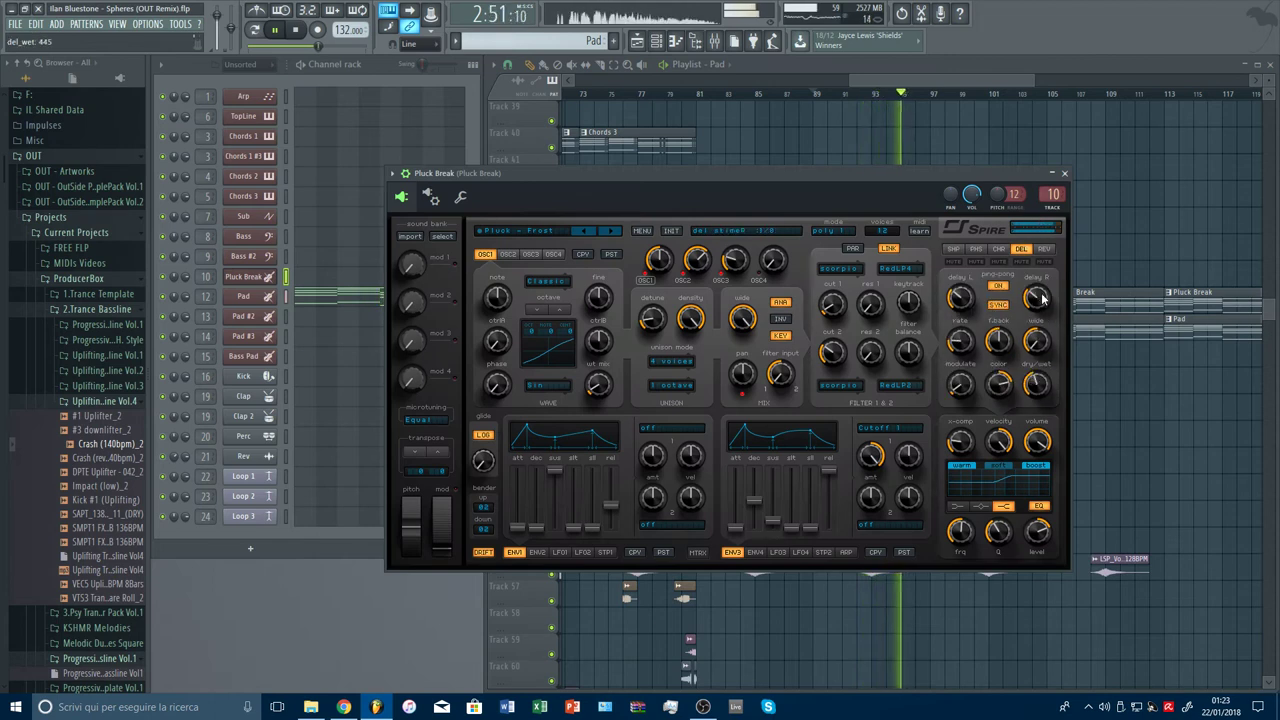
drag(1045, 302, 1048, 289)
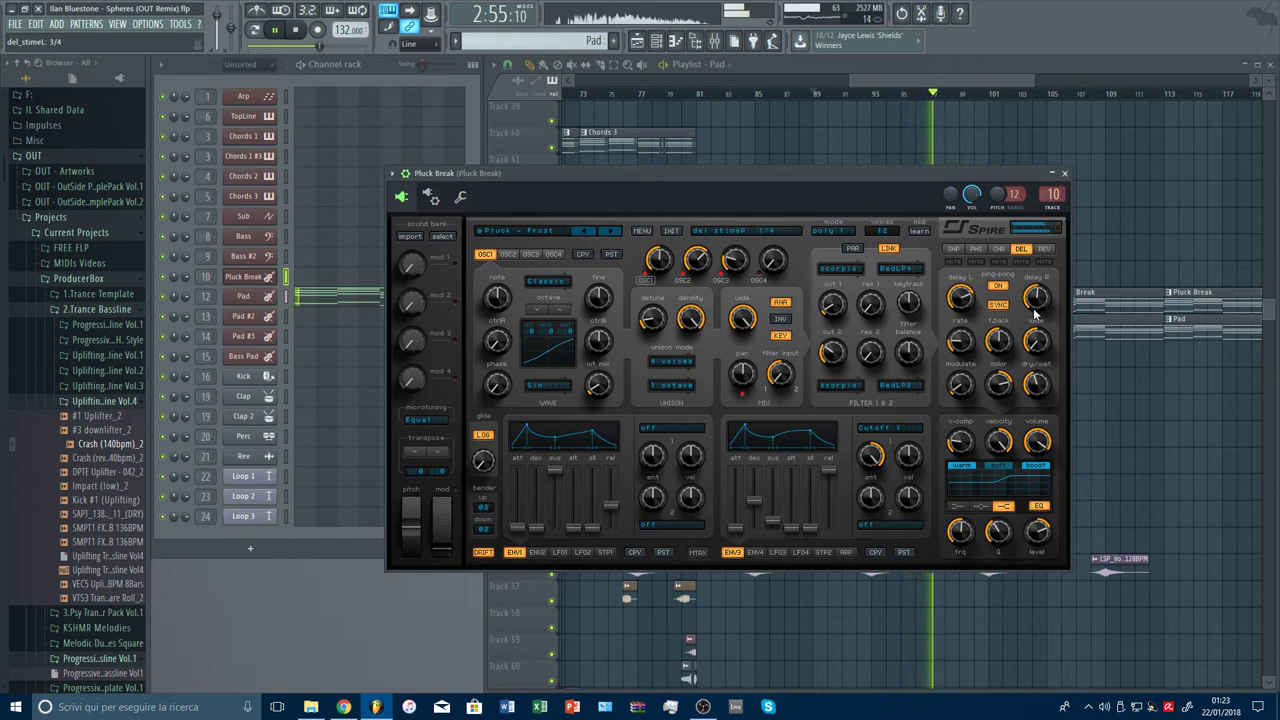
drag(1035, 313, 1030, 324)
drag(962, 299, 966, 319)
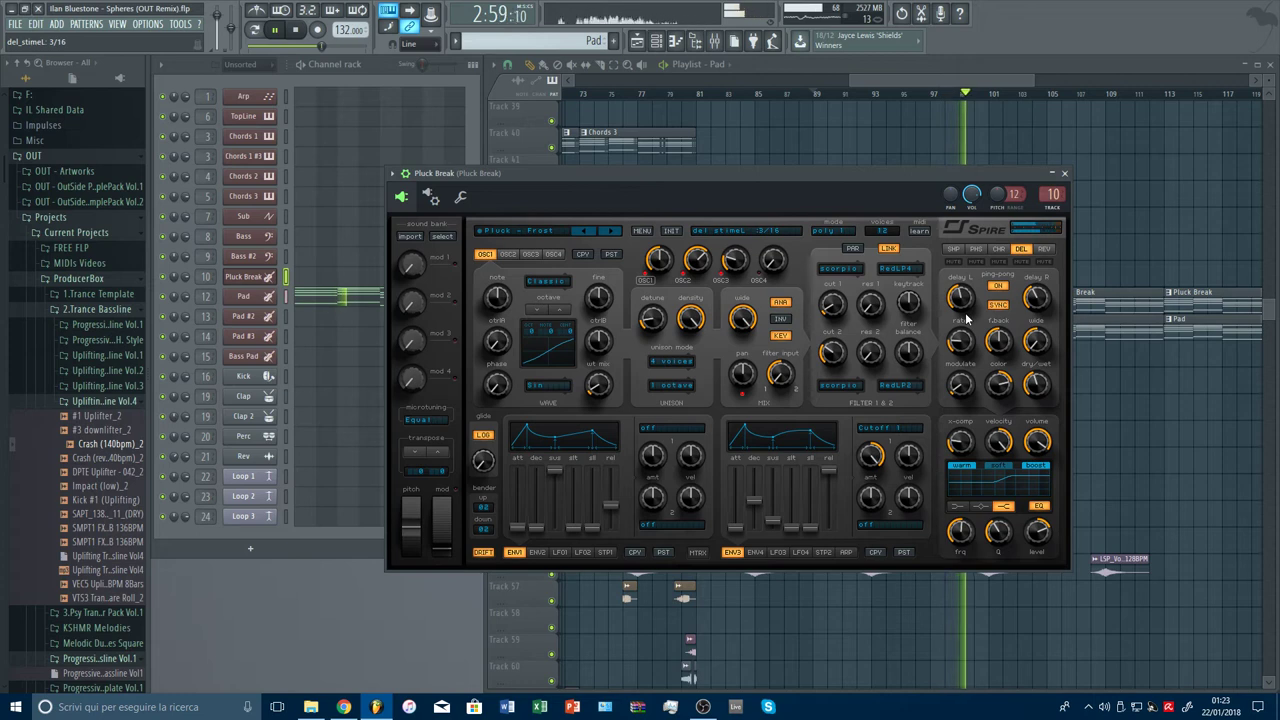
click(1003, 305)
drag(1040, 298, 1038, 296)
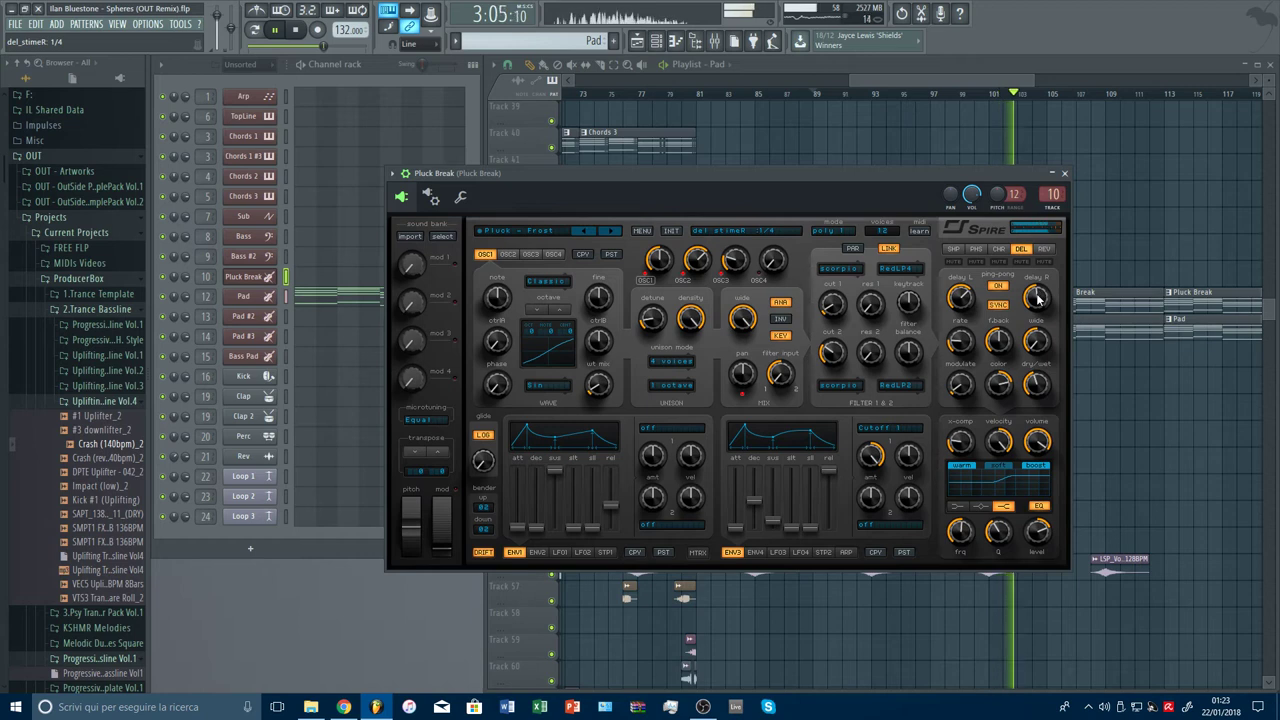
click(1064, 173)
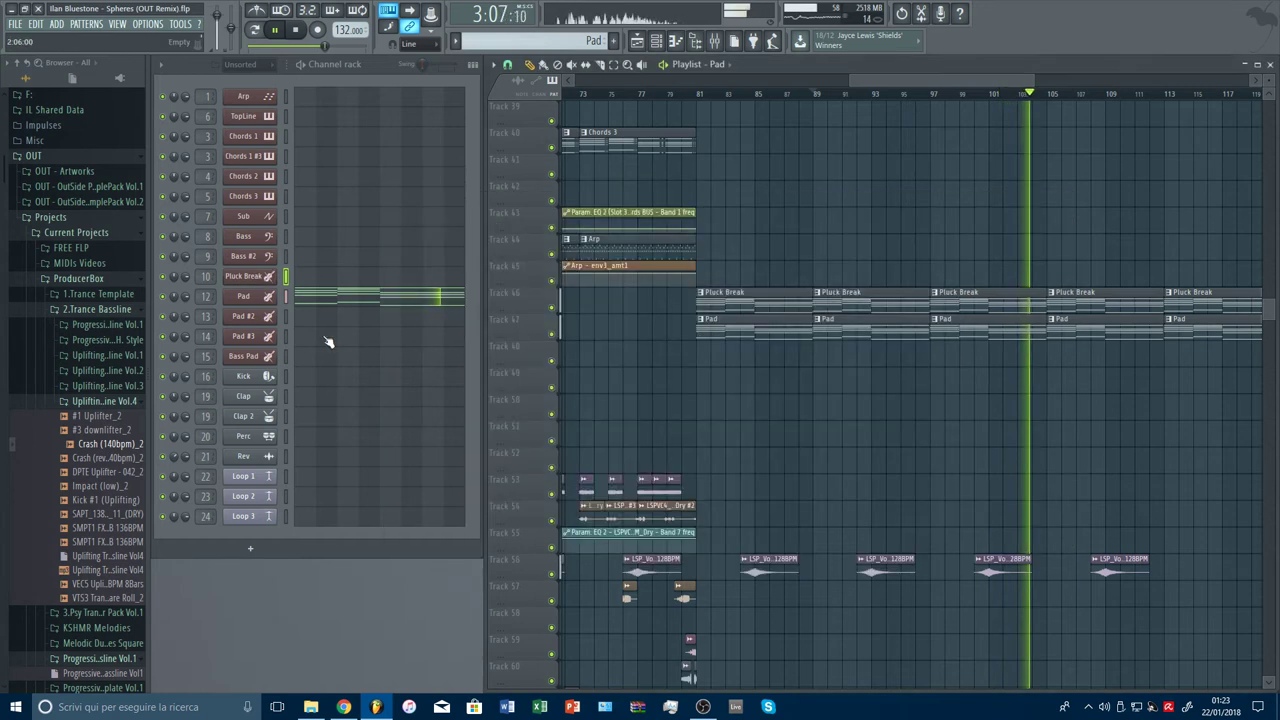
Step: Set the Pad synth's delay width to 1000 and its delay dry/wet to 490
click(262, 296)
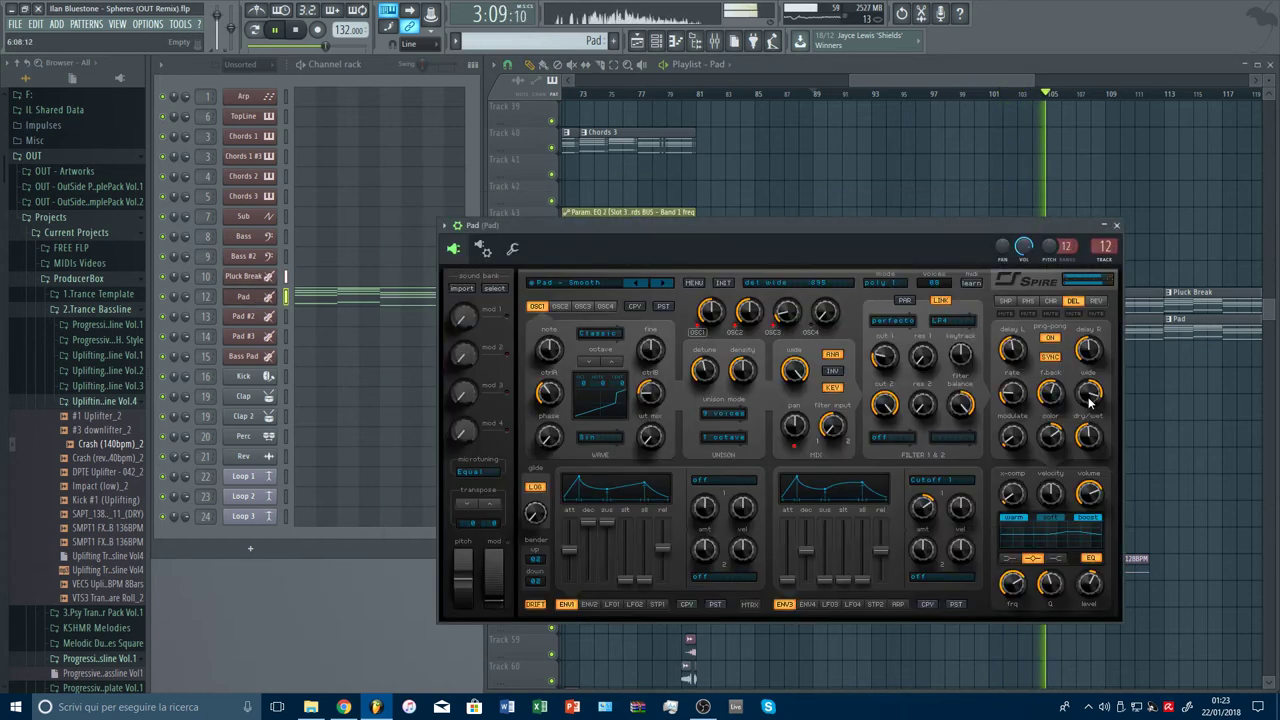
drag(1062, 408, 1103, 389)
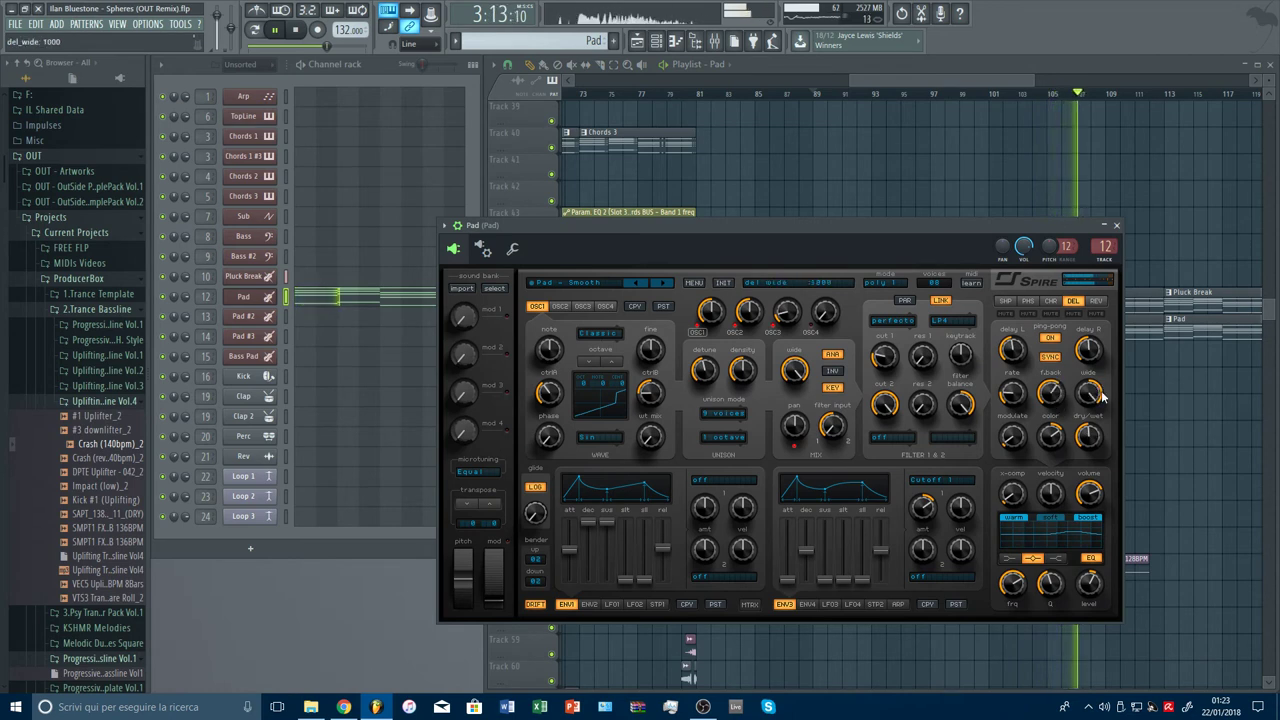
click(1092, 437)
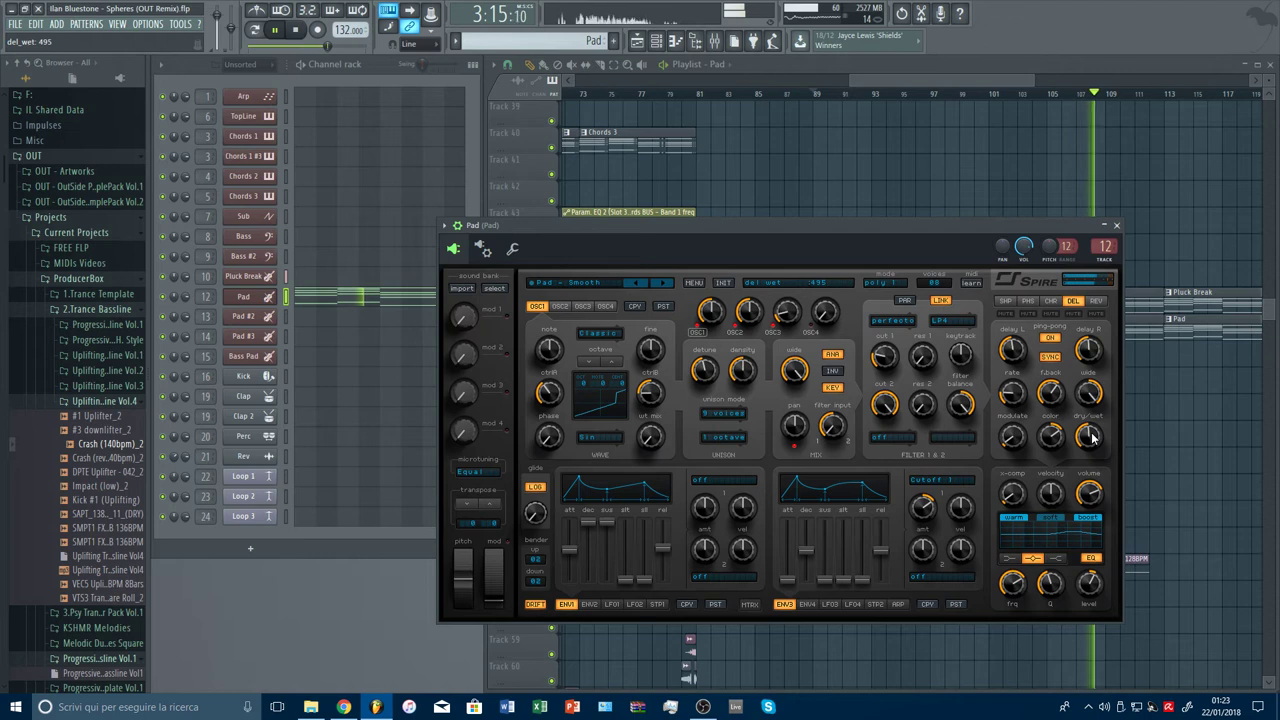
drag(1092, 438, 1092, 440)
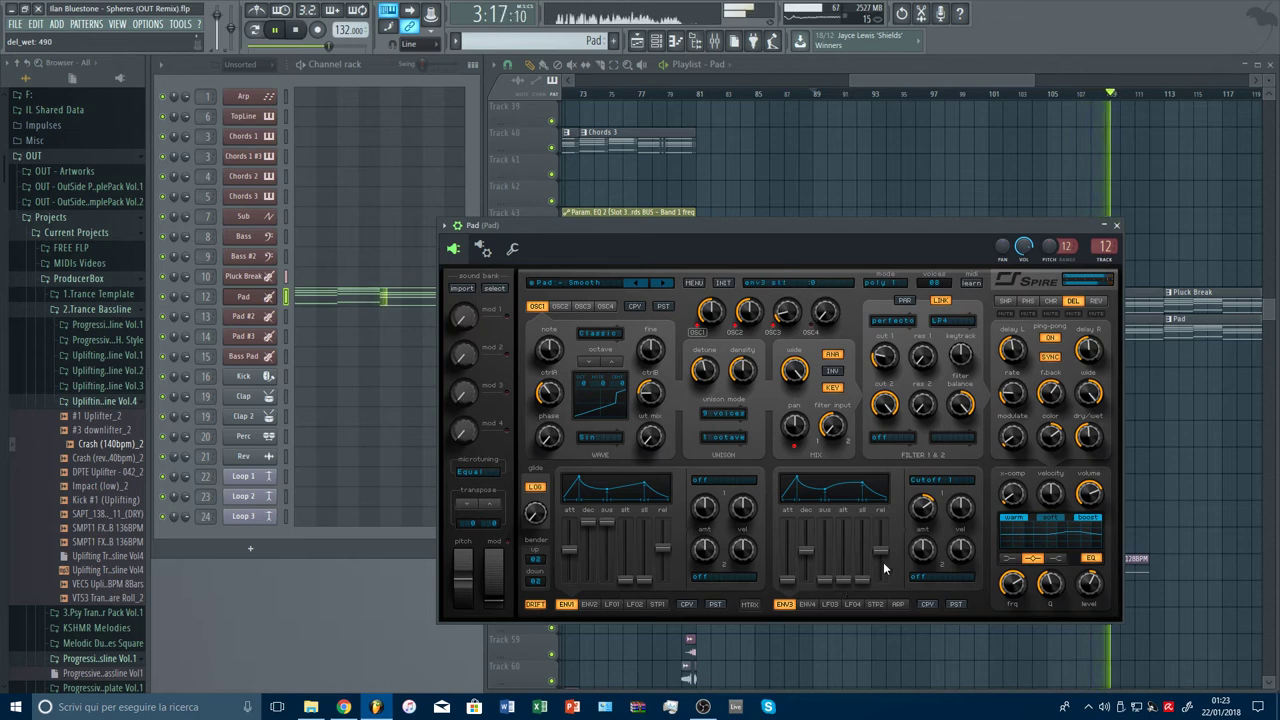
Step: Set the Pad synth's envelope 3 amount 1 to 759 and replay the arrangement from bar 97
click(922, 506)
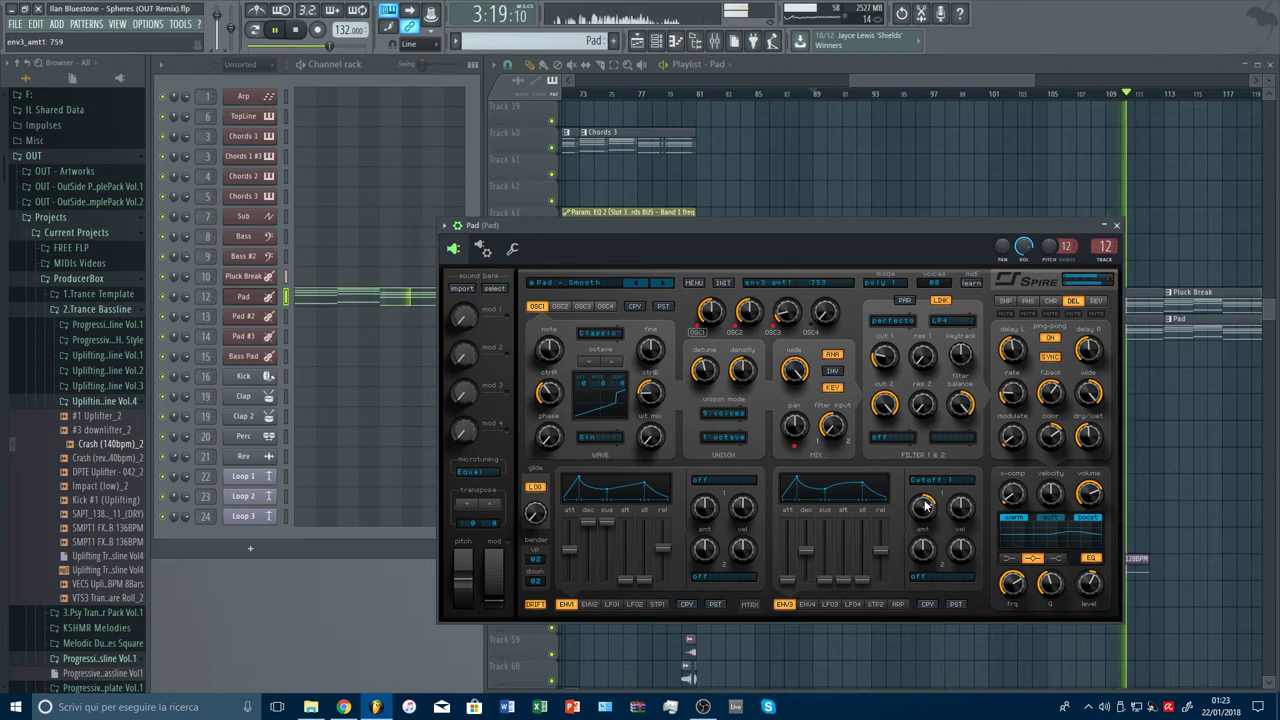
key(Escape)
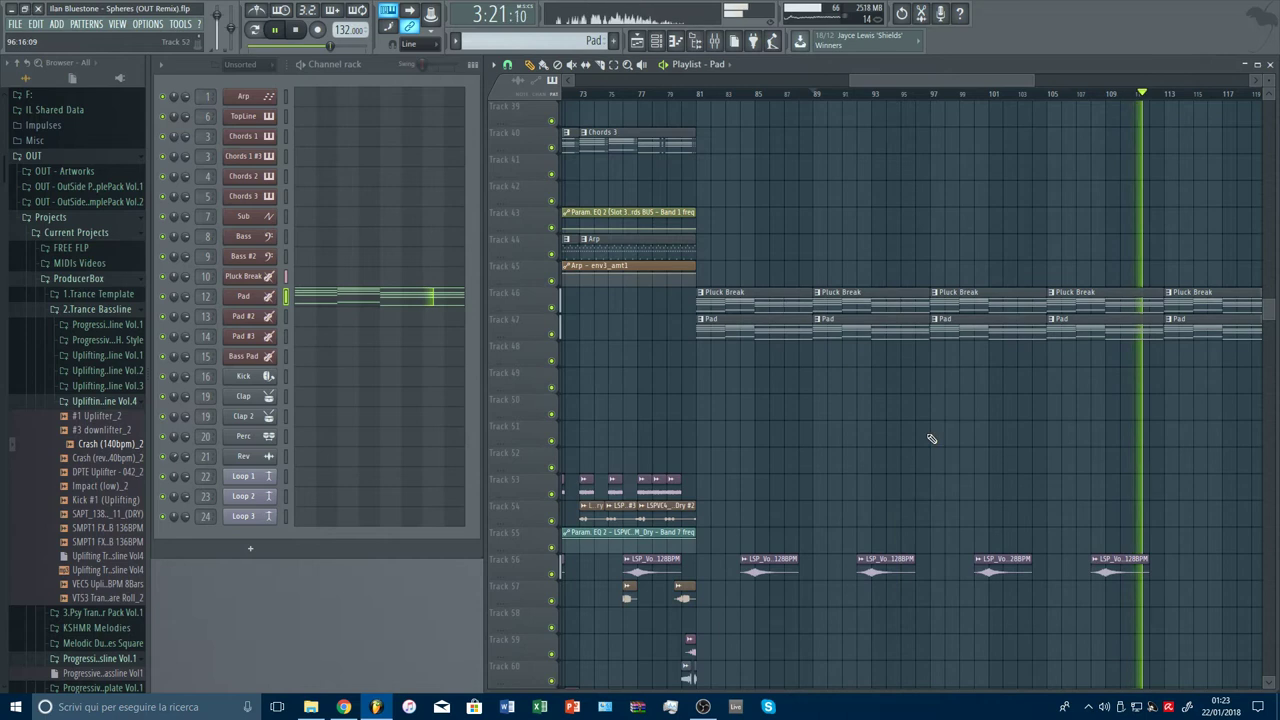
click(932, 97)
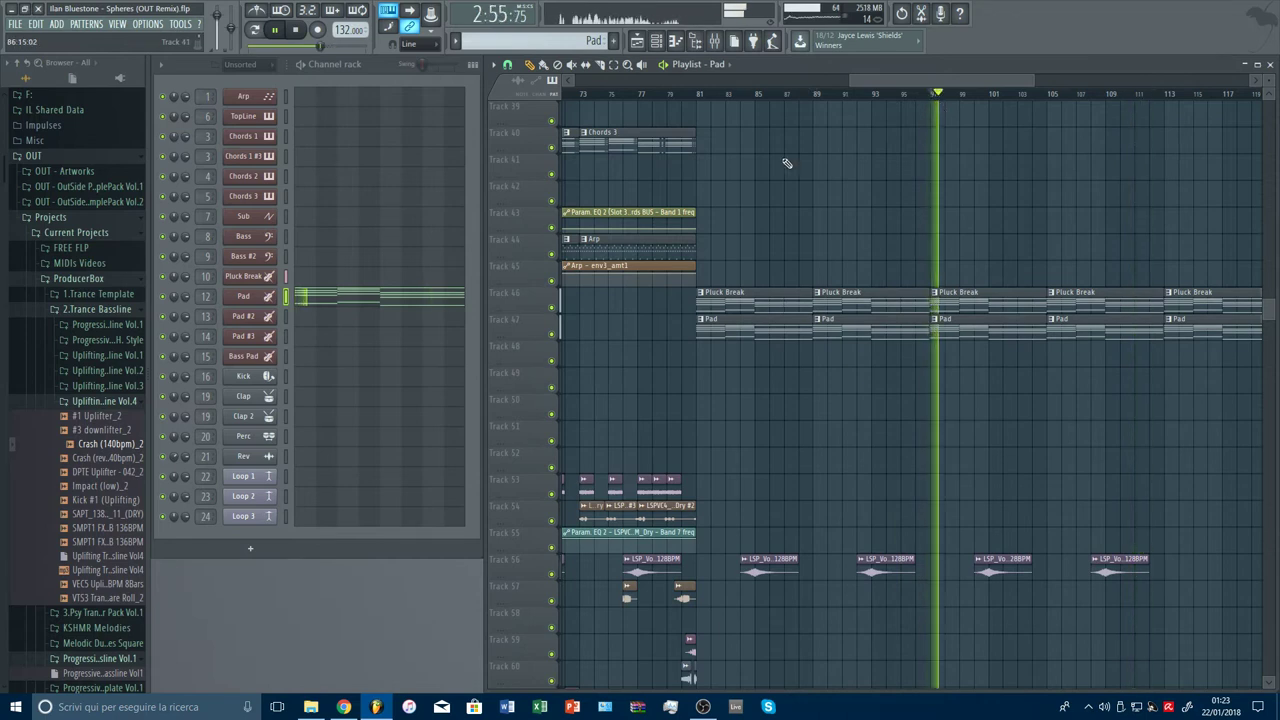
Step: Select bars 81 to 129 in the playlist and create an automation clip for the Pad synth's filter 1 cutoff over that range
drag(699, 97, 1193, 128)
scroll(1165, 105, down, 2)
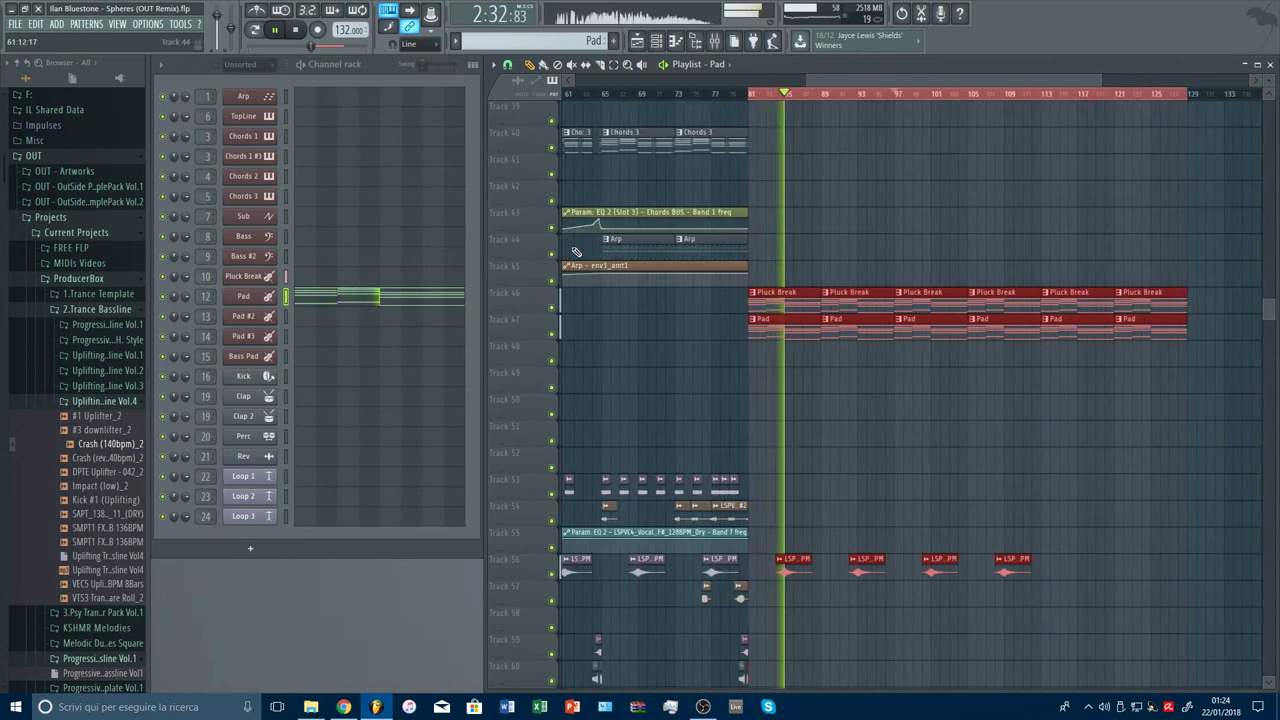
click(248, 298)
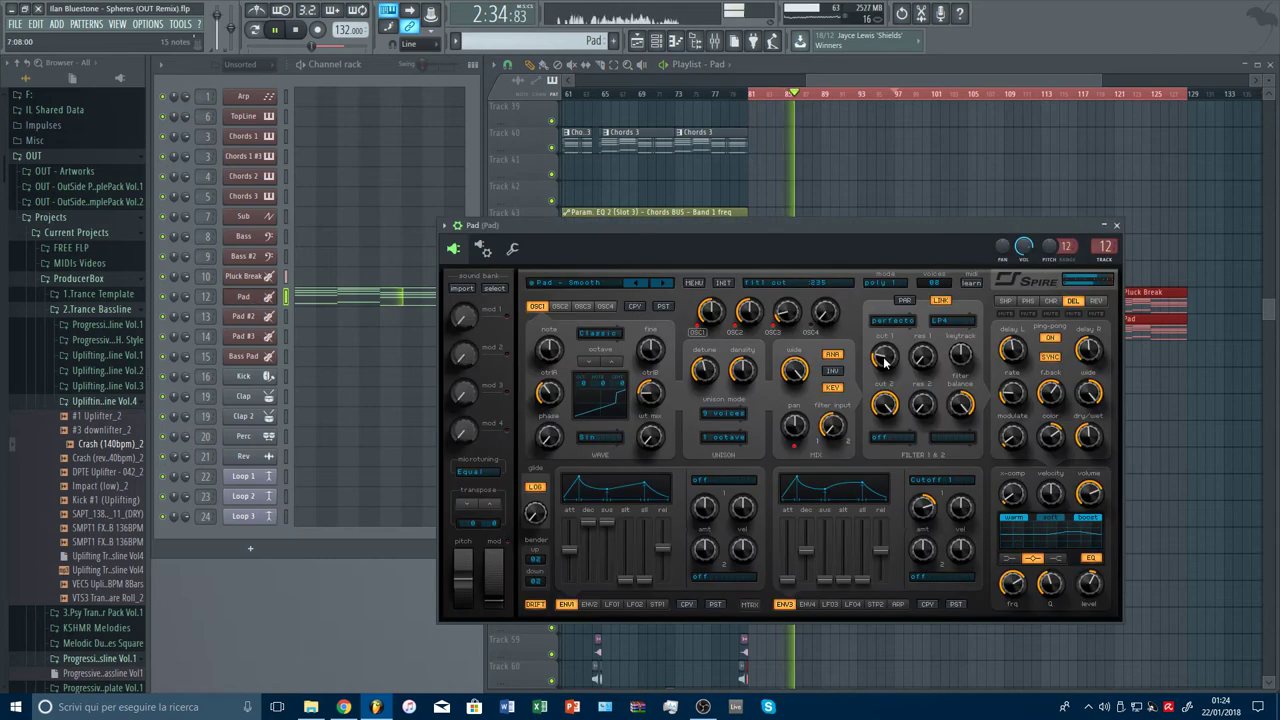
scroll(884, 362, down, 2)
click(180, 24)
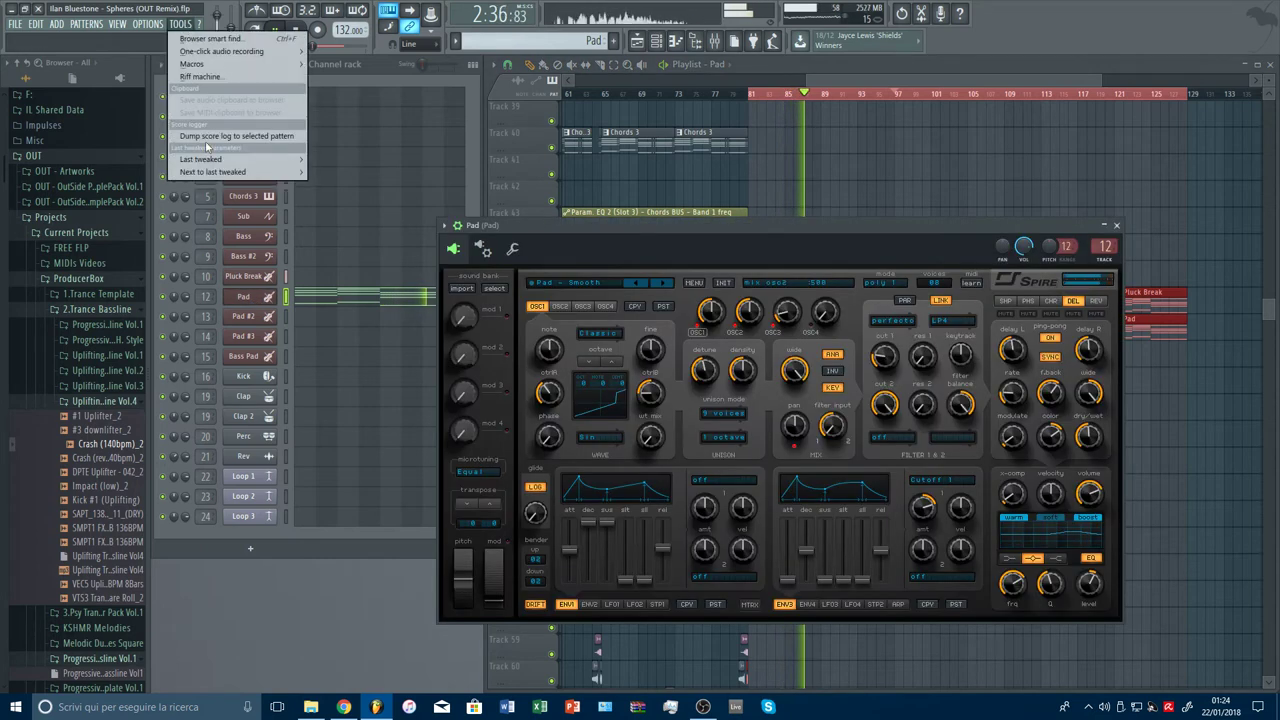
mouse_move(235, 159)
click(357, 236)
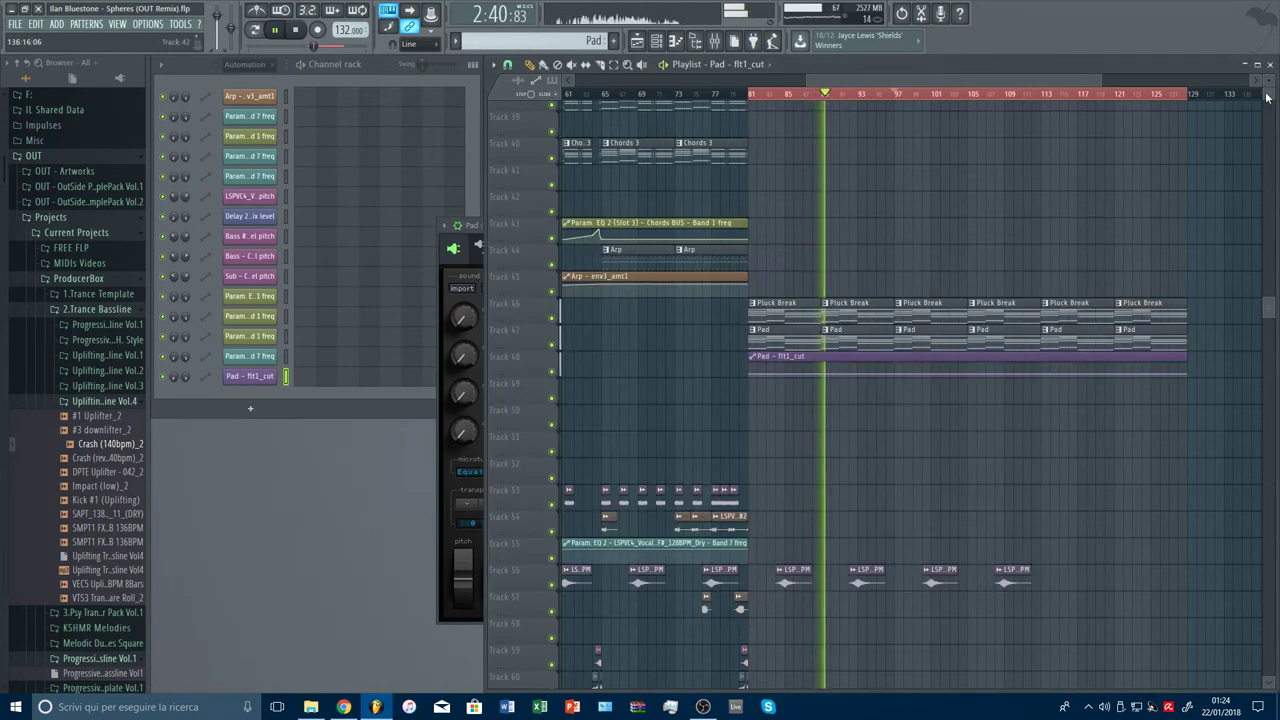
Step: Shape the Pad filter cutoff automation to rise gradually from bar 81 to bar 113, hold until bar 121, and fall by bar 129
drag(1268, 80, 1268, 86)
scroll(1077, 286, down, 5)
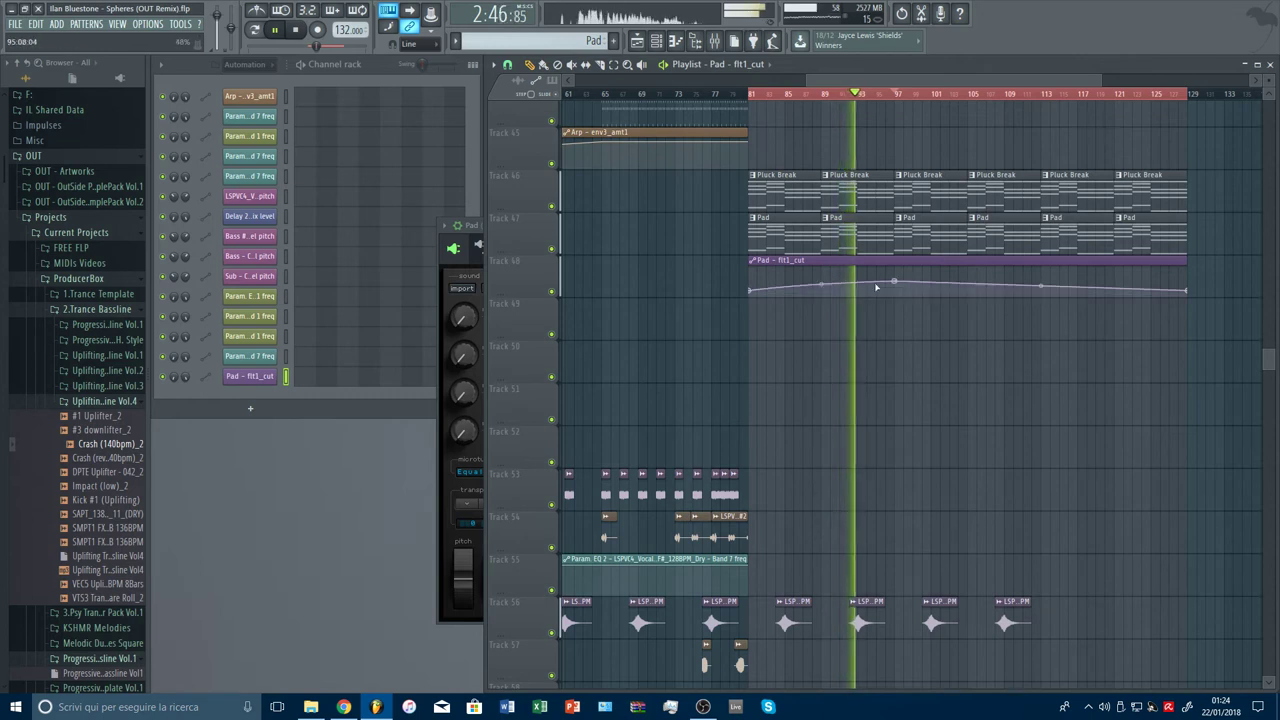
right_click(893, 281)
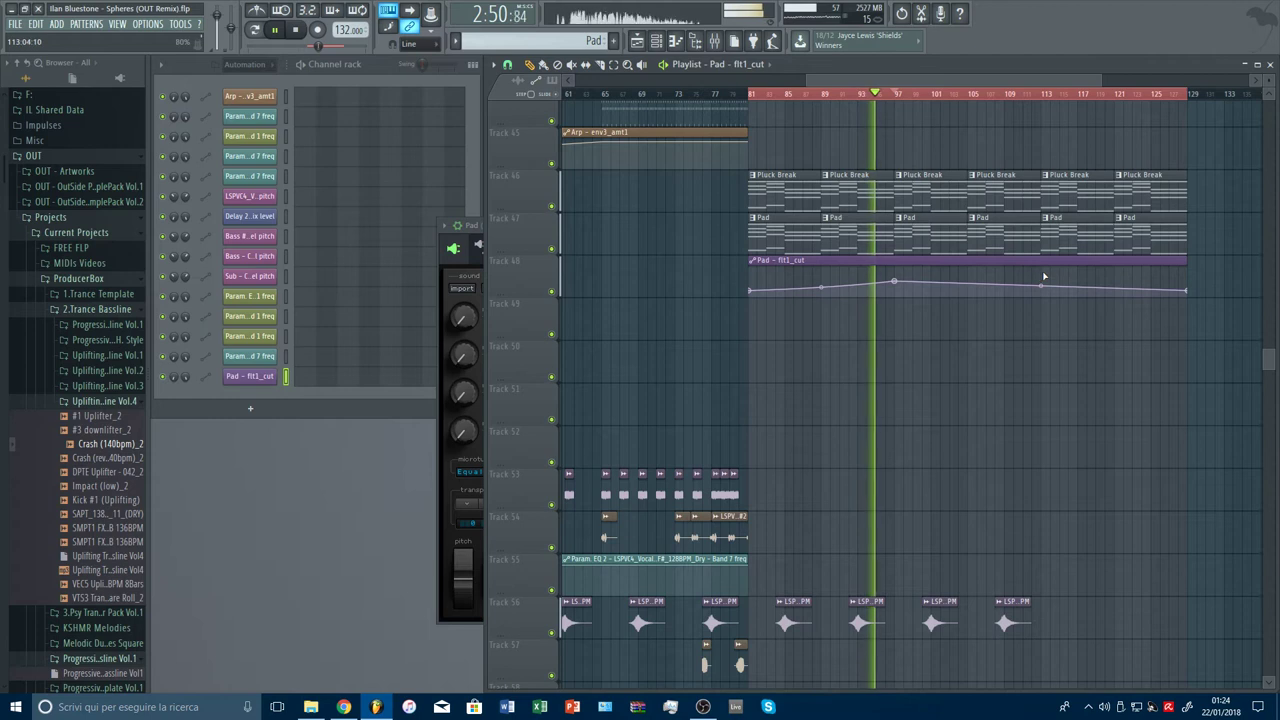
drag(1040, 285, 1040, 267)
drag(1115, 277, 1115, 268)
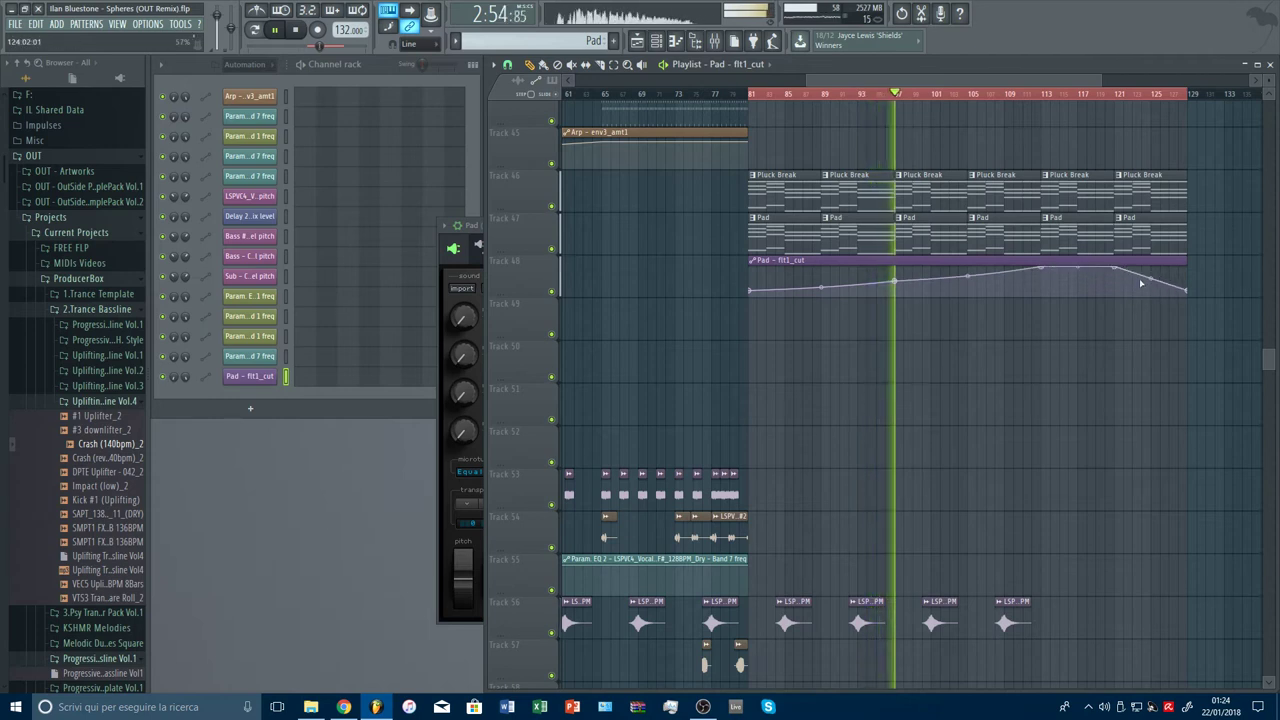
Step: Set the Pad synth's envelope 3 amount 1 to 724 and the Pluck Break mixer track's volume to -13.2 dB
click(458, 289)
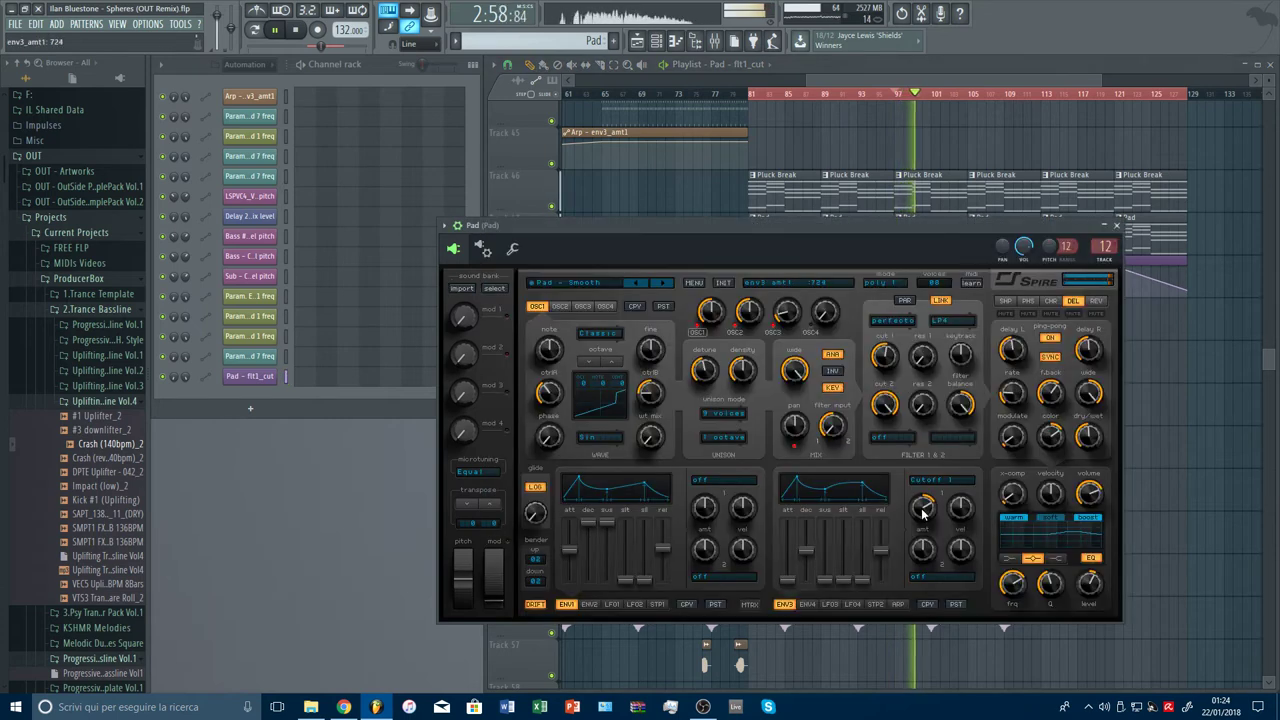
key(Escape)
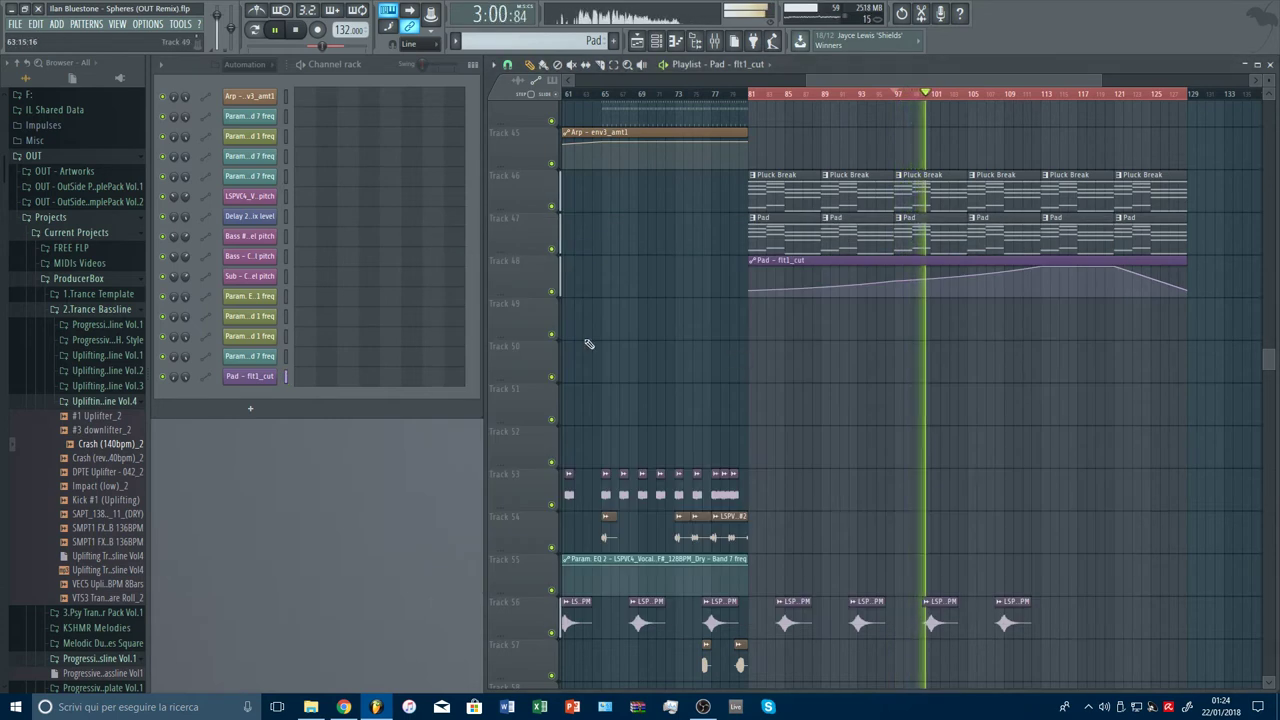
key(F9)
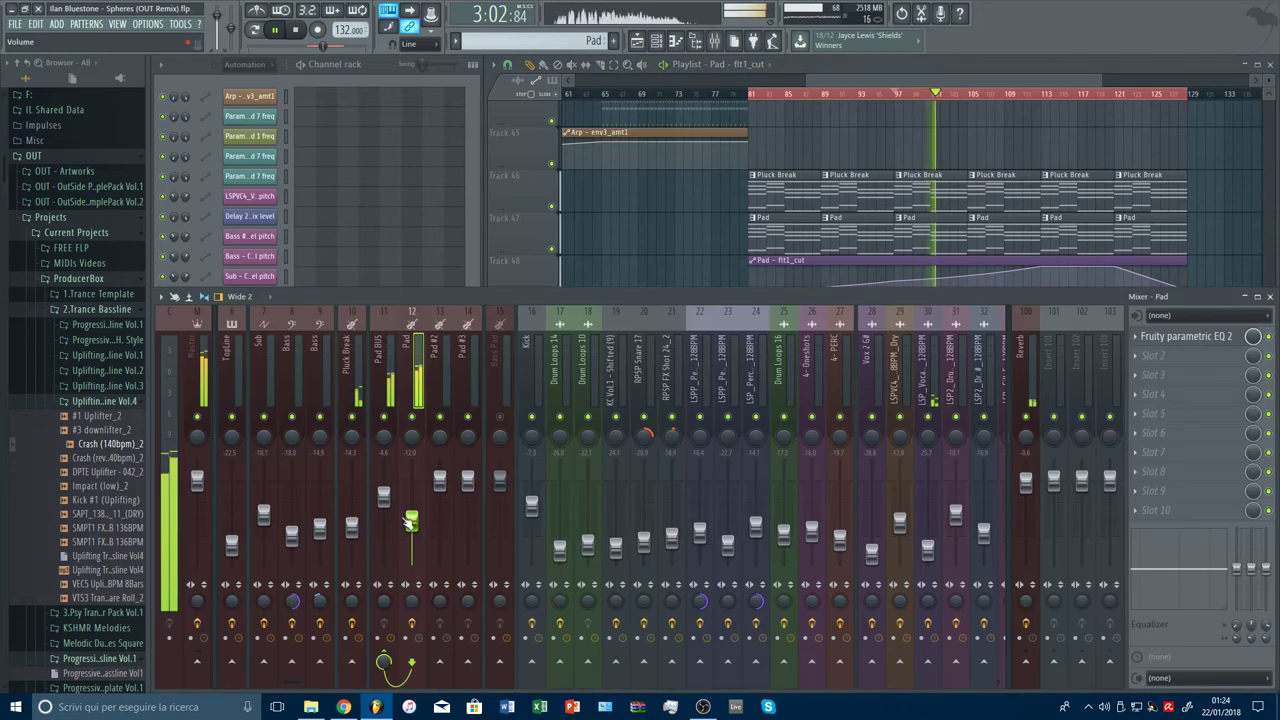
click(351, 526)
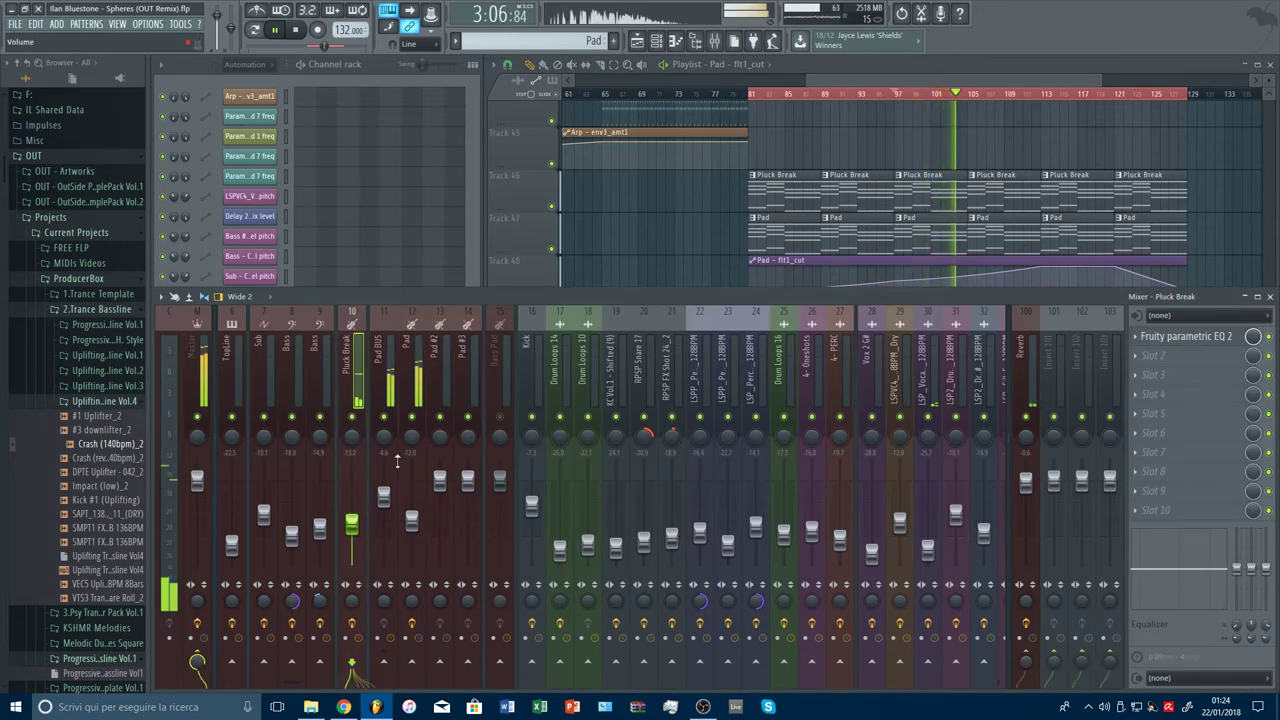
Step: Open the Pluck Break pattern's notes with pattern playback on and transpose all of them down one octave
click(785, 194)
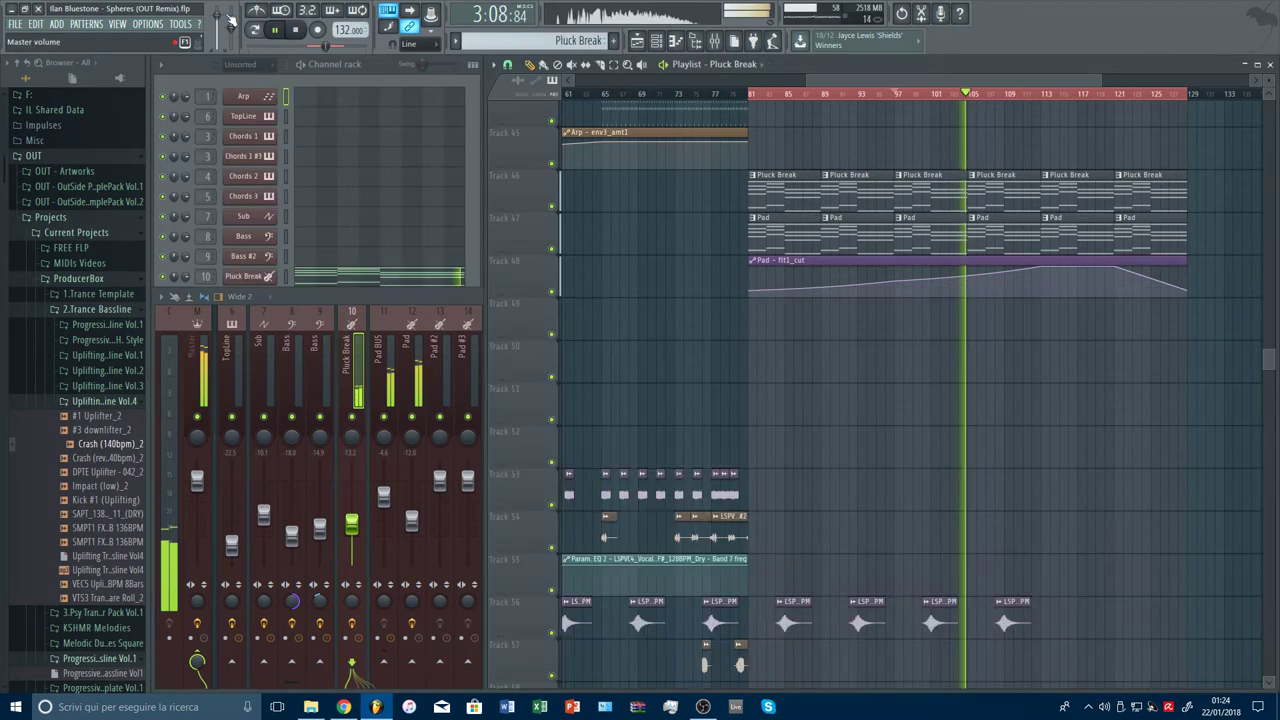
click(255, 30)
click(325, 281)
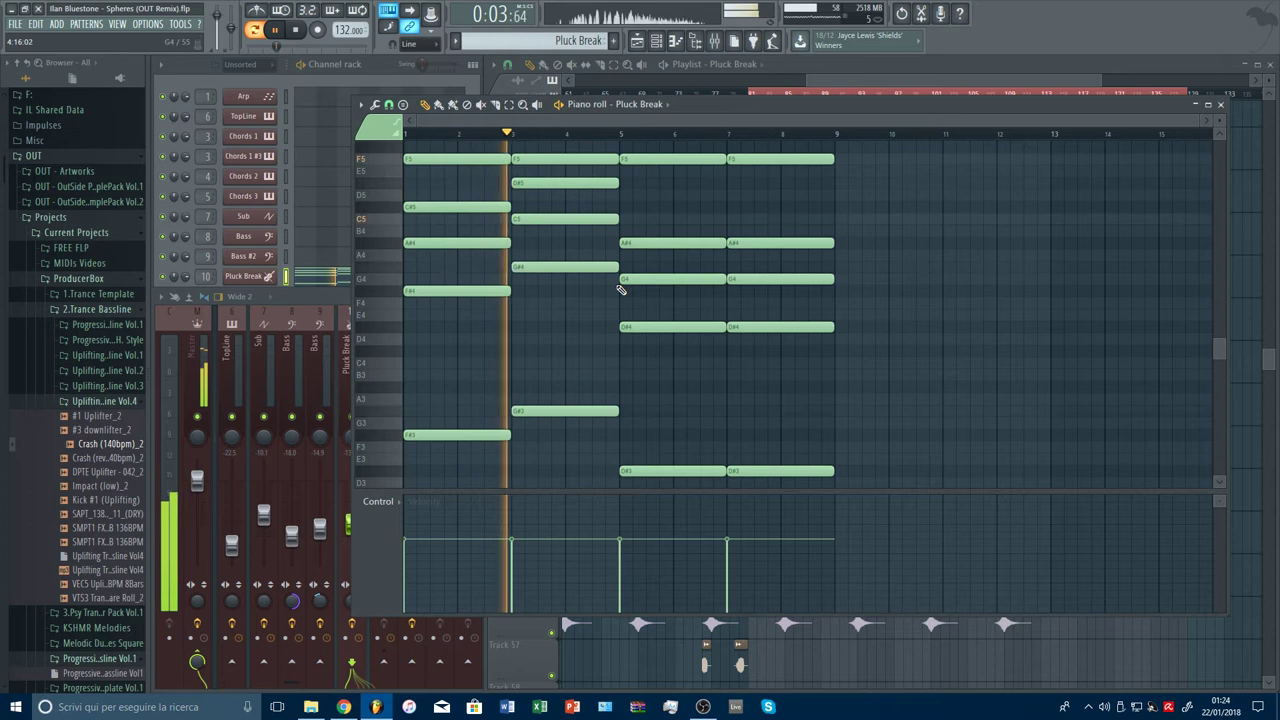
key(ctrl+Down)
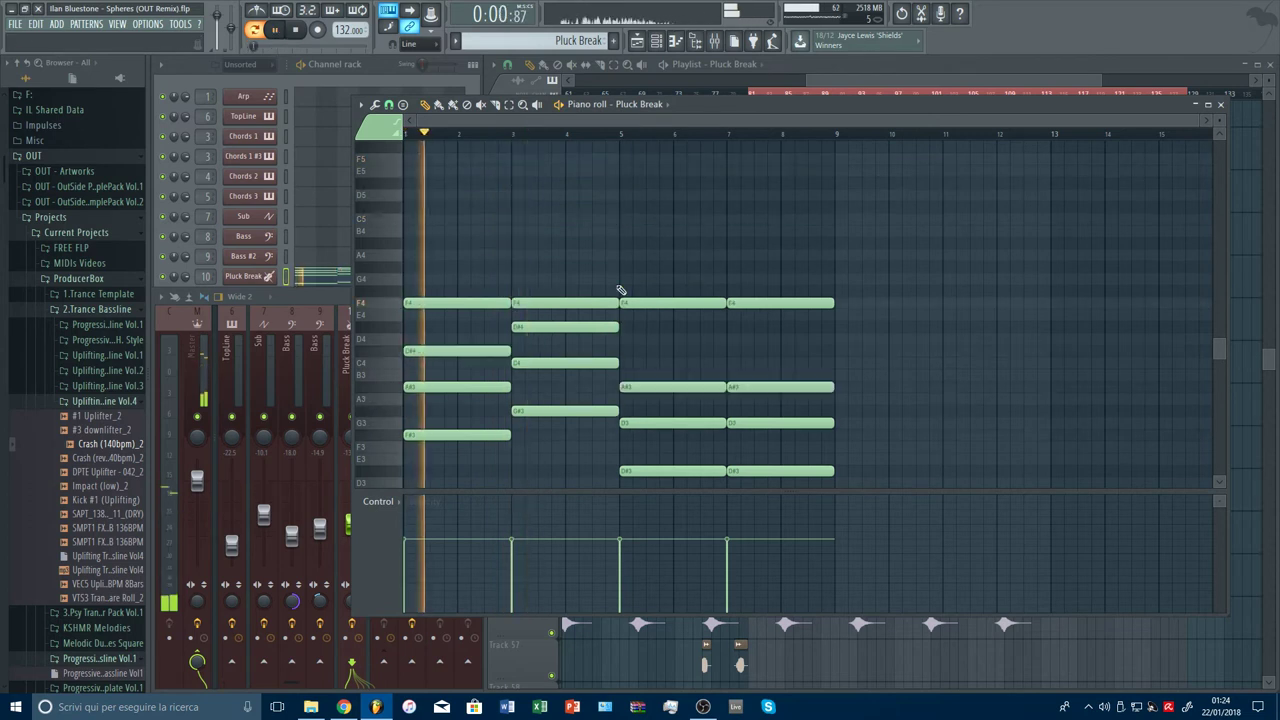
Step: Delete the bass note under each of the four Pluck Break chords and transpose the remaining notes up one octave
scroll(571, 339, down, 5)
right_click(457, 399)
right_click(565, 375)
right_click(673, 435)
right_click(780, 435)
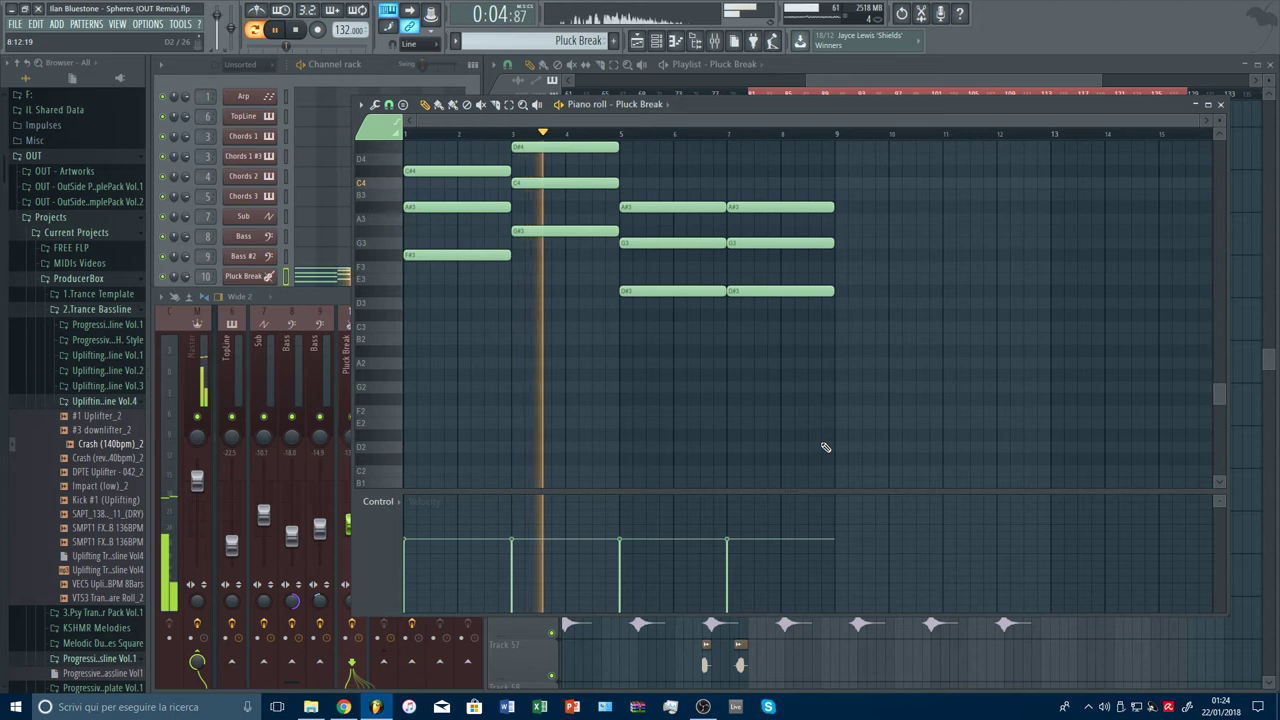
key(ctrl+Up)
scroll(825, 447, up, 3)
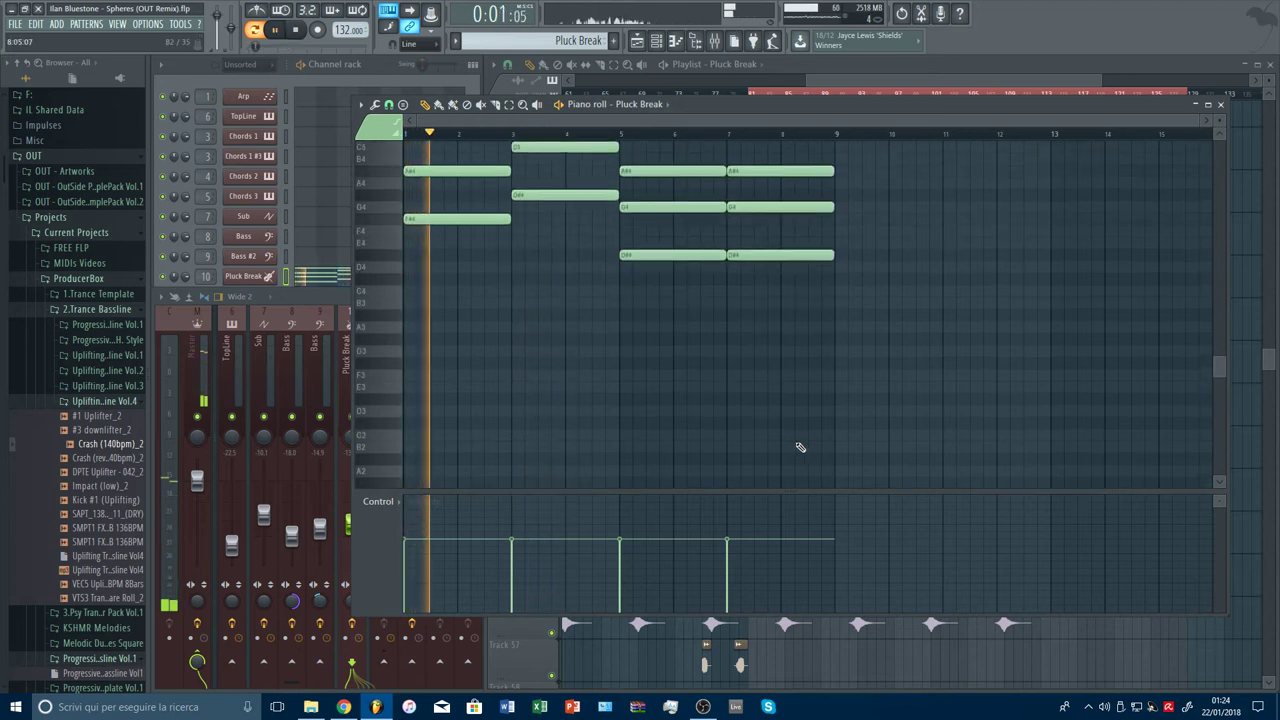
Step: Move the lowest note of each Pluck Break chord (F#4, G#4, D#4, D#4) down one octave and close the note editor
click(508, 105)
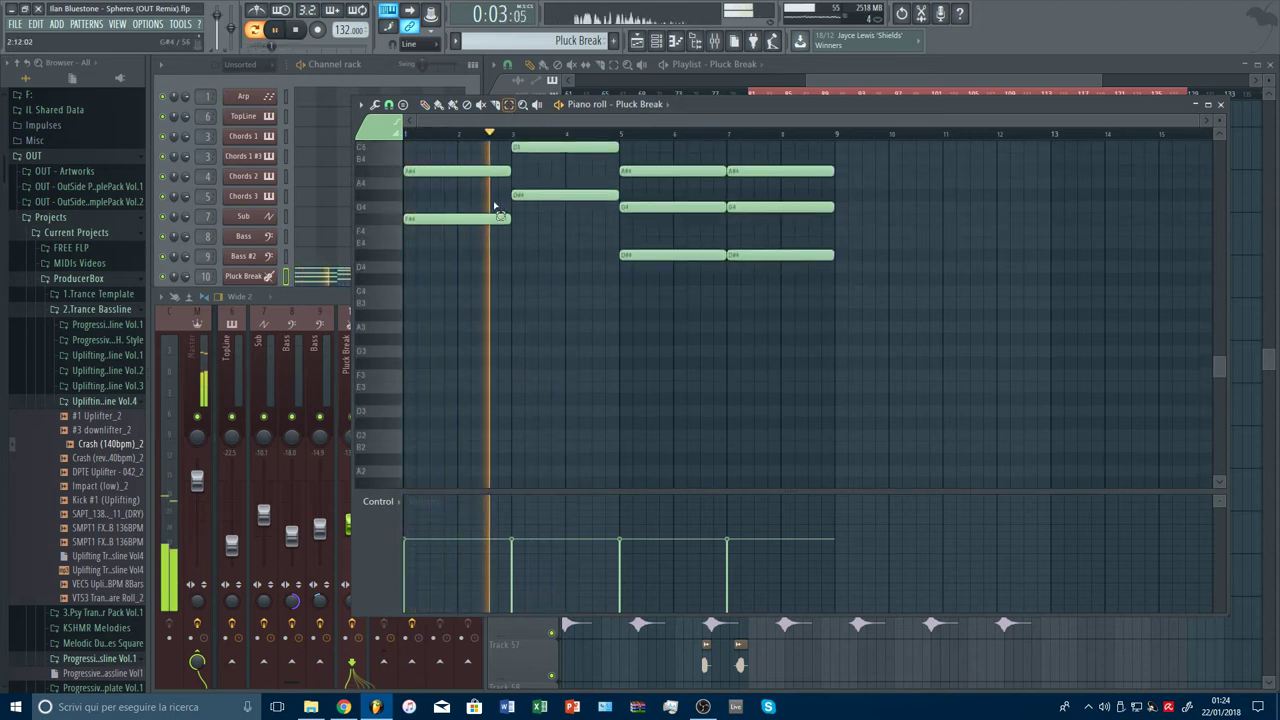
shift+click(495, 219)
shift+click(567, 196)
shift+click(674, 256)
shift+click(778, 257)
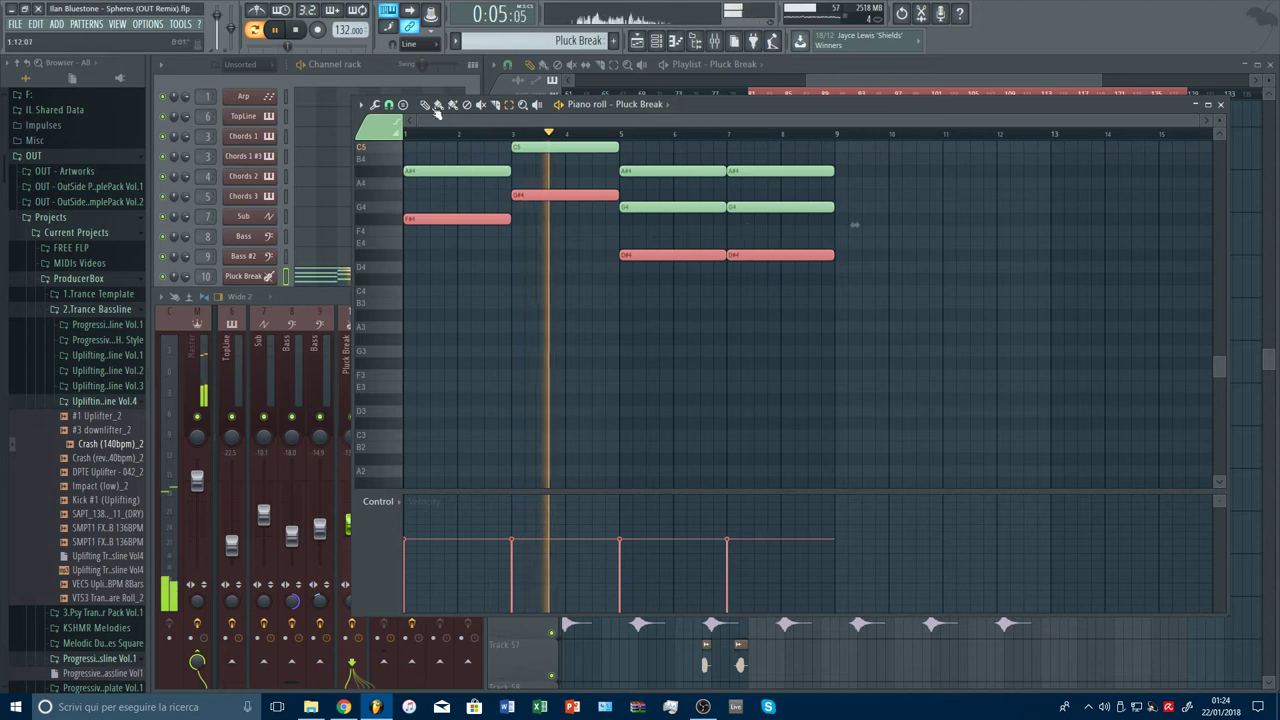
drag(426, 219, 407, 363)
key(F7)
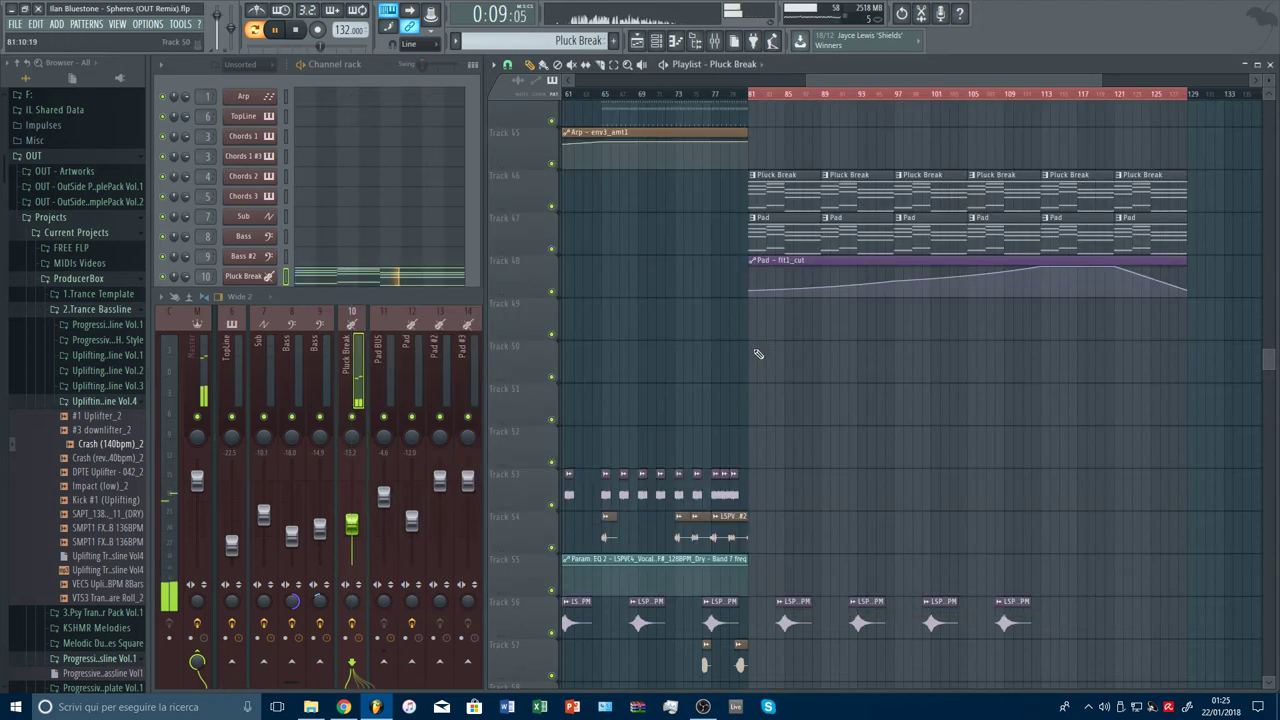
Step: Add CamelCrusher to the Pluck Break mixer track with a -6 dB compressor amount and lower the track's volume to -16.4 dB
key(F9)
click(1165, 355)
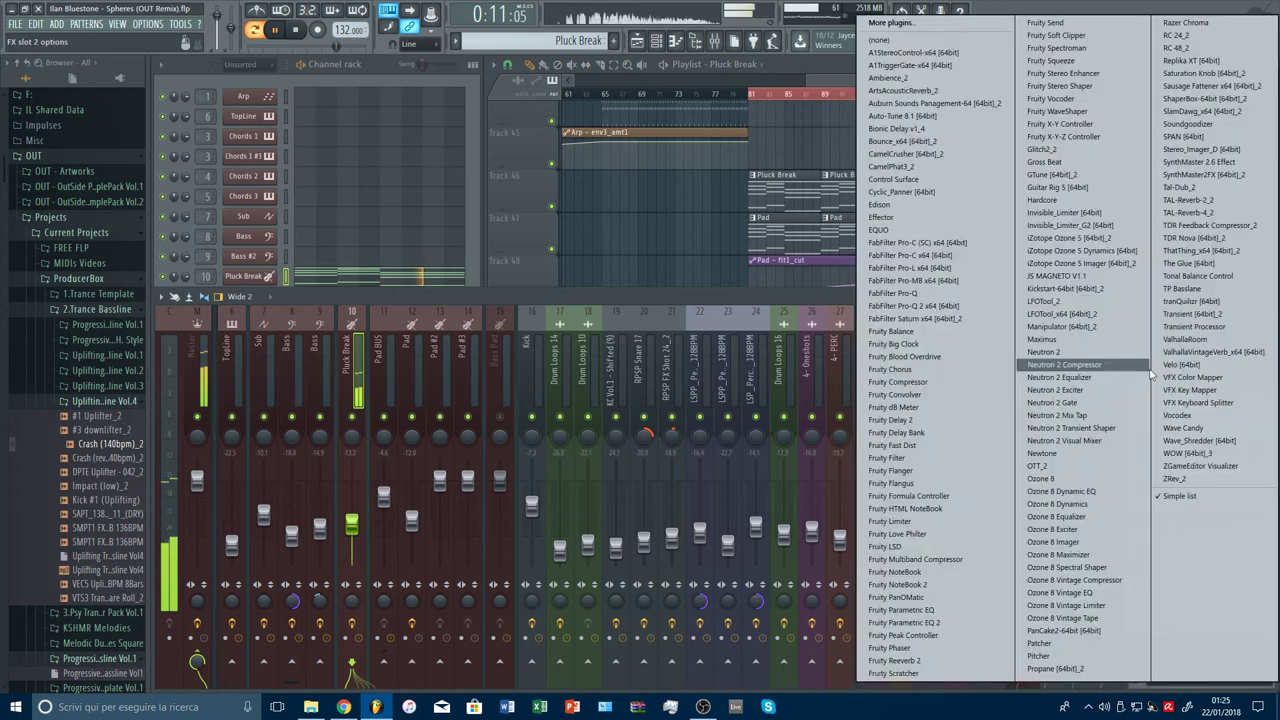
click(905, 154)
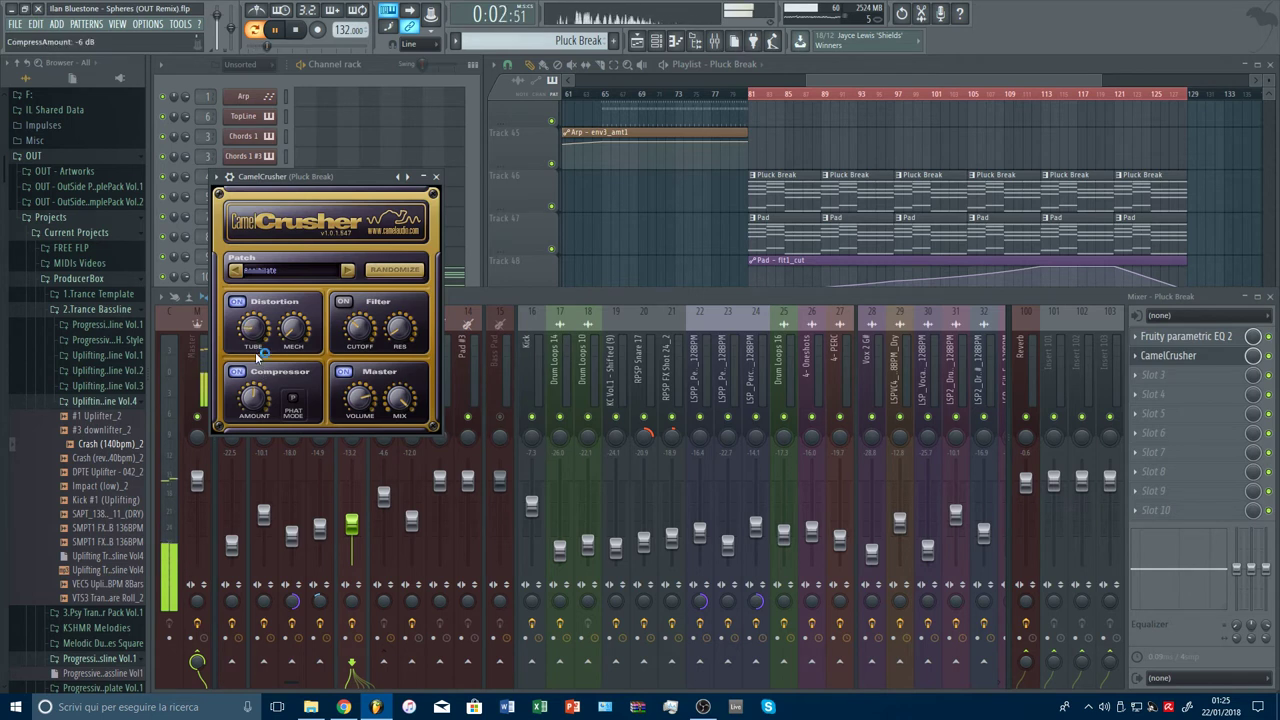
key(Escape)
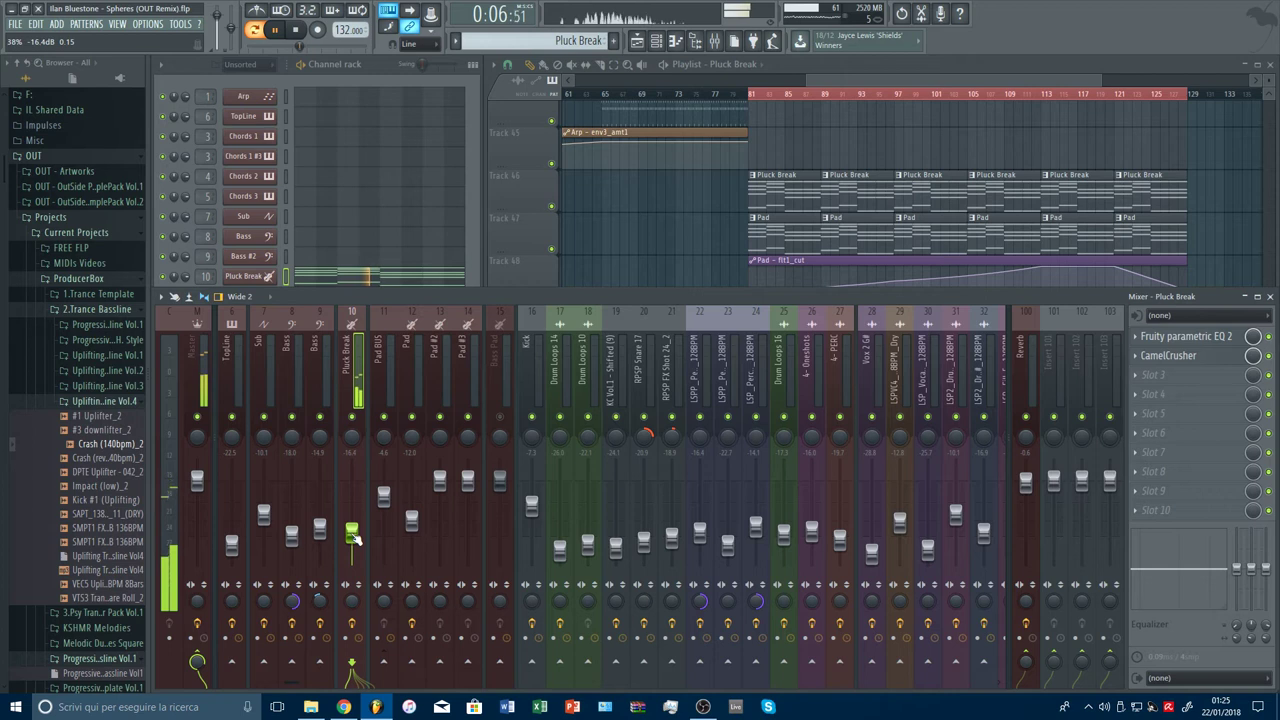
Step: Set the Pluck Break synth's envelope 4 attack to 816
click(249, 277)
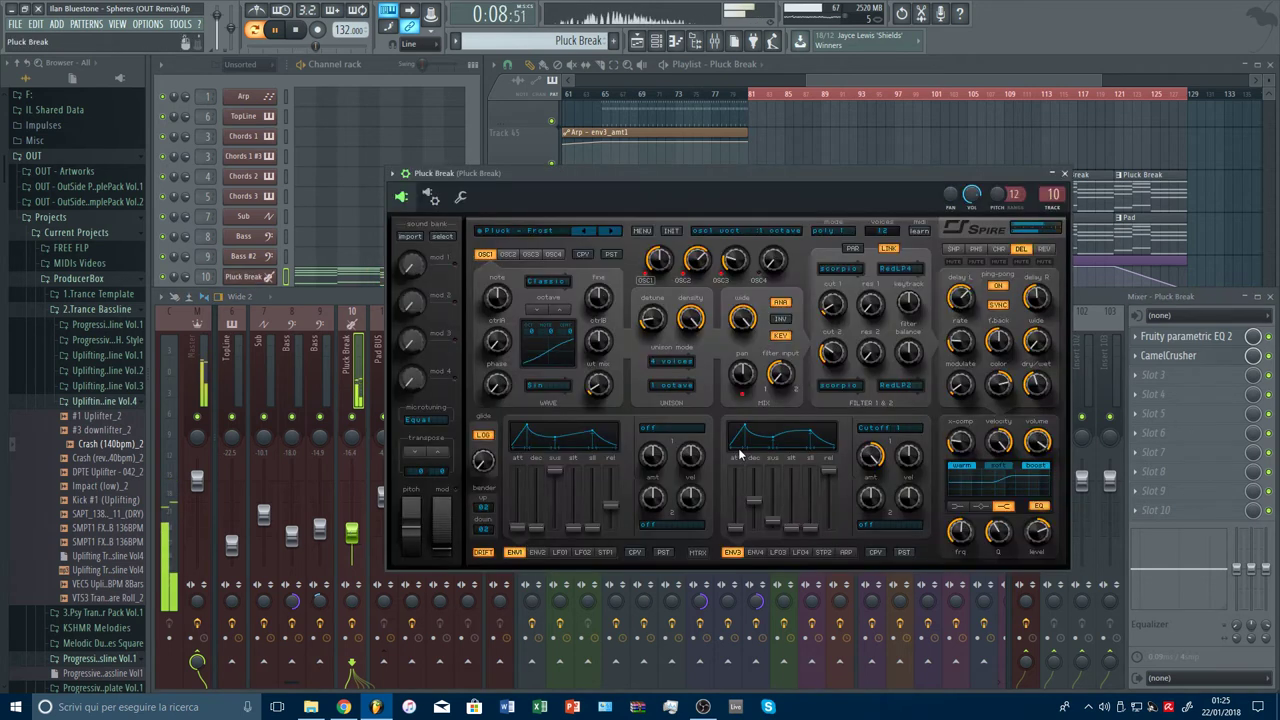
click(761, 555)
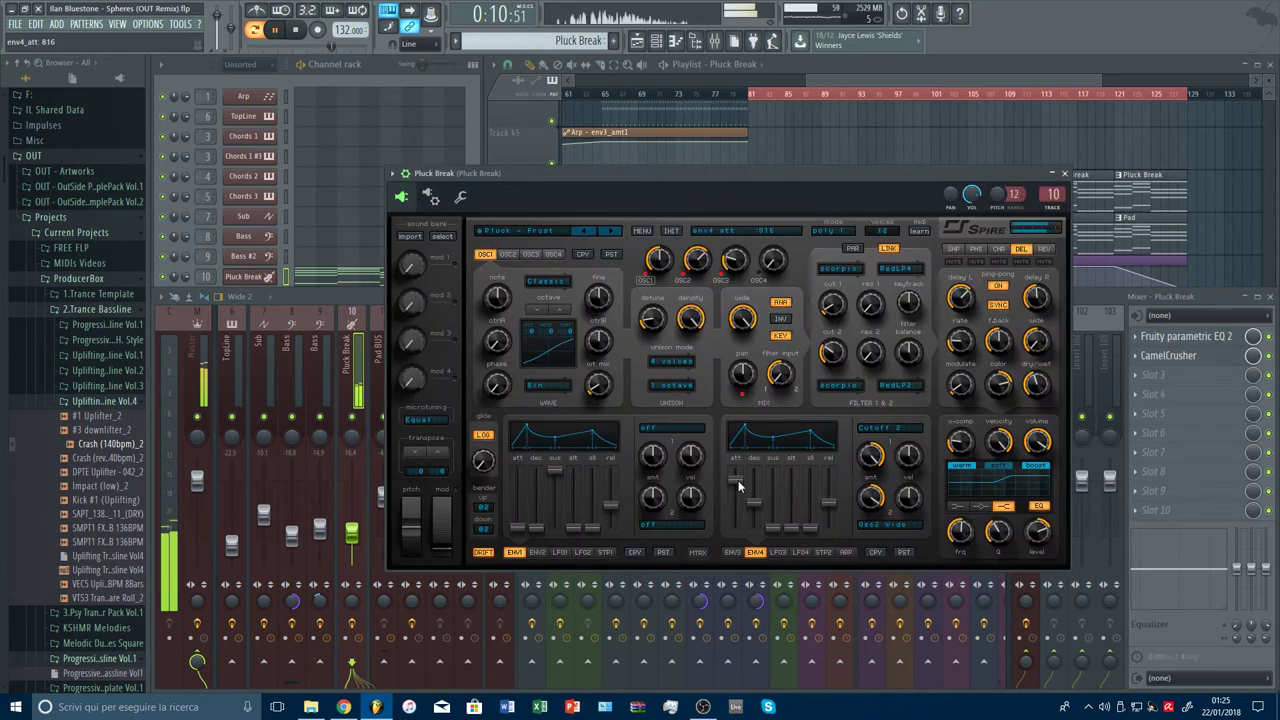
key(Escape)
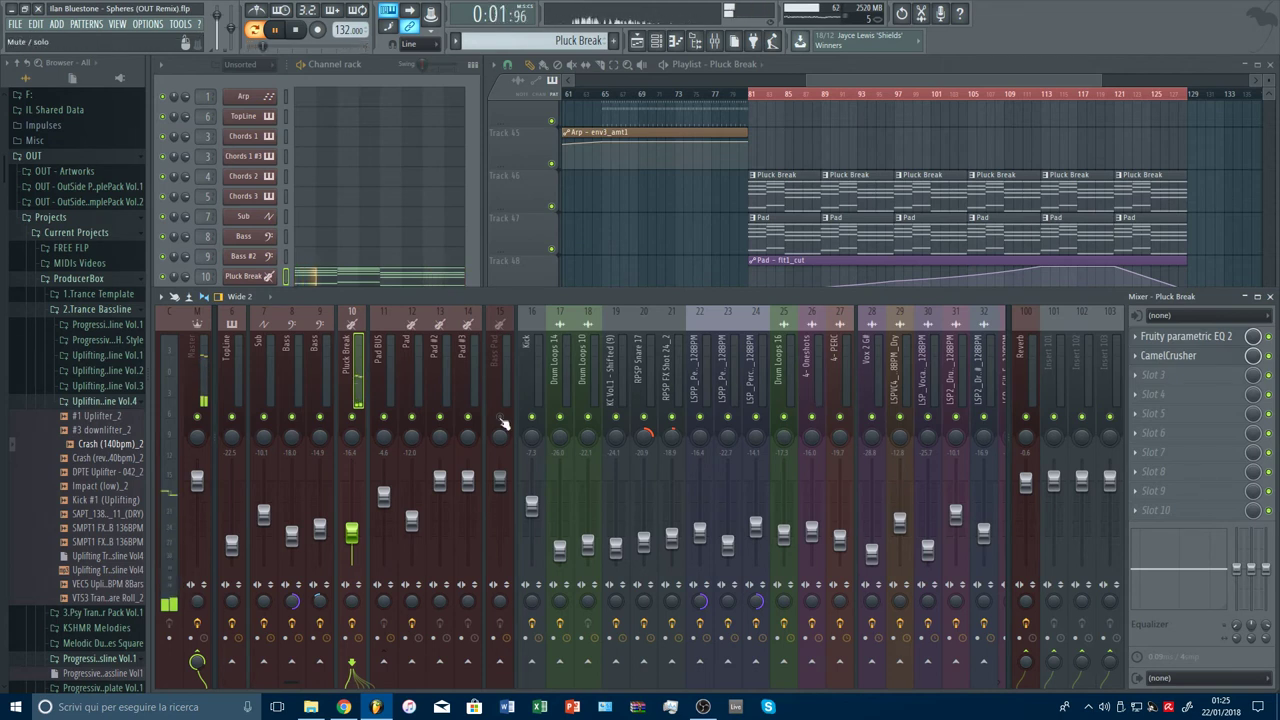
Step: Play the arrangement from around bar 95, lower the Pad track's volume, and set the Pad BUS volume to -6.3 dB
click(878, 107)
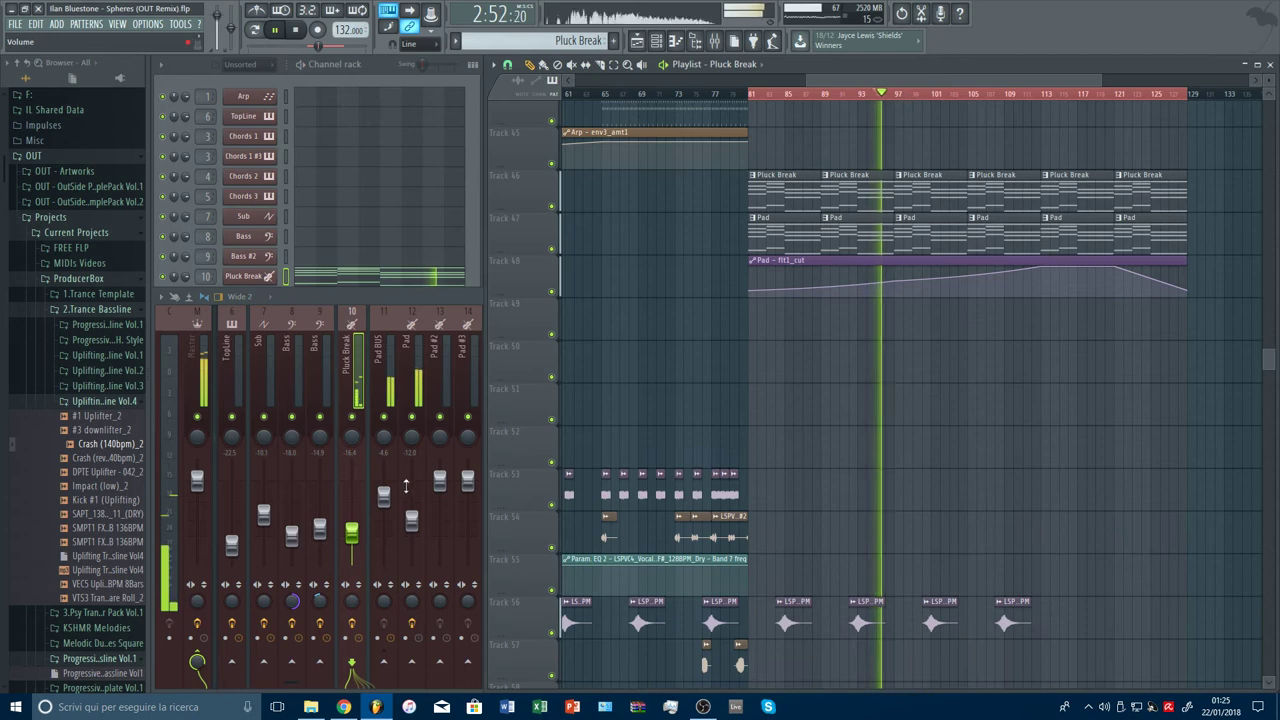
drag(411, 521, 418, 540)
click(383, 497)
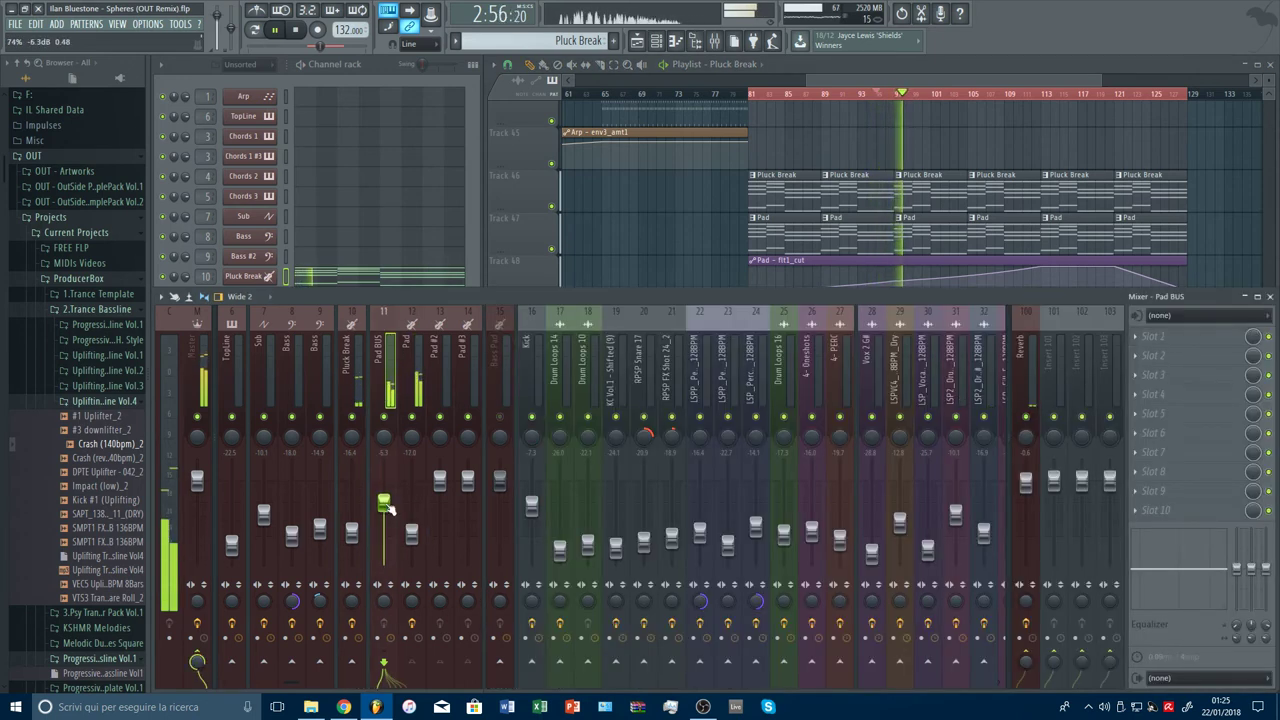
Step: Give the low cut in the Pad track's Fruity parametric EQ 2 a gentler slope and a higher cutoff frequency using band 1
click(413, 534)
click(1198, 340)
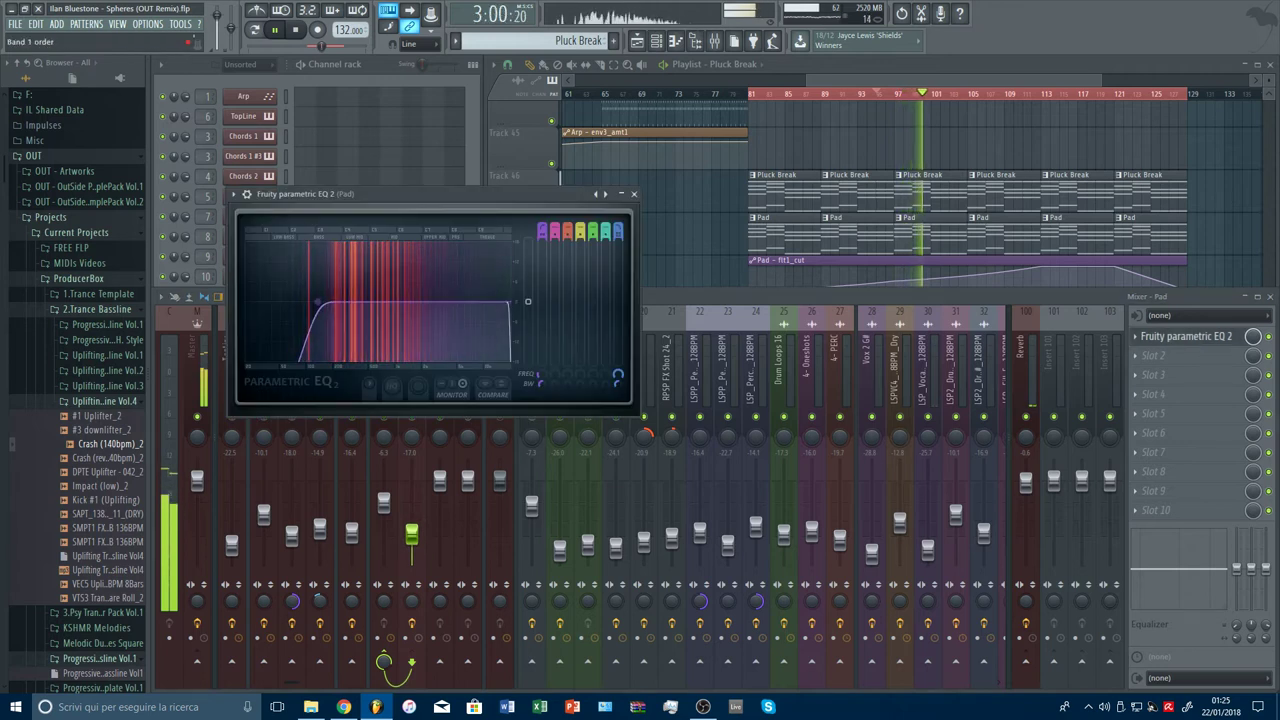
drag(542, 237, 542, 256)
drag(325, 302, 373, 304)
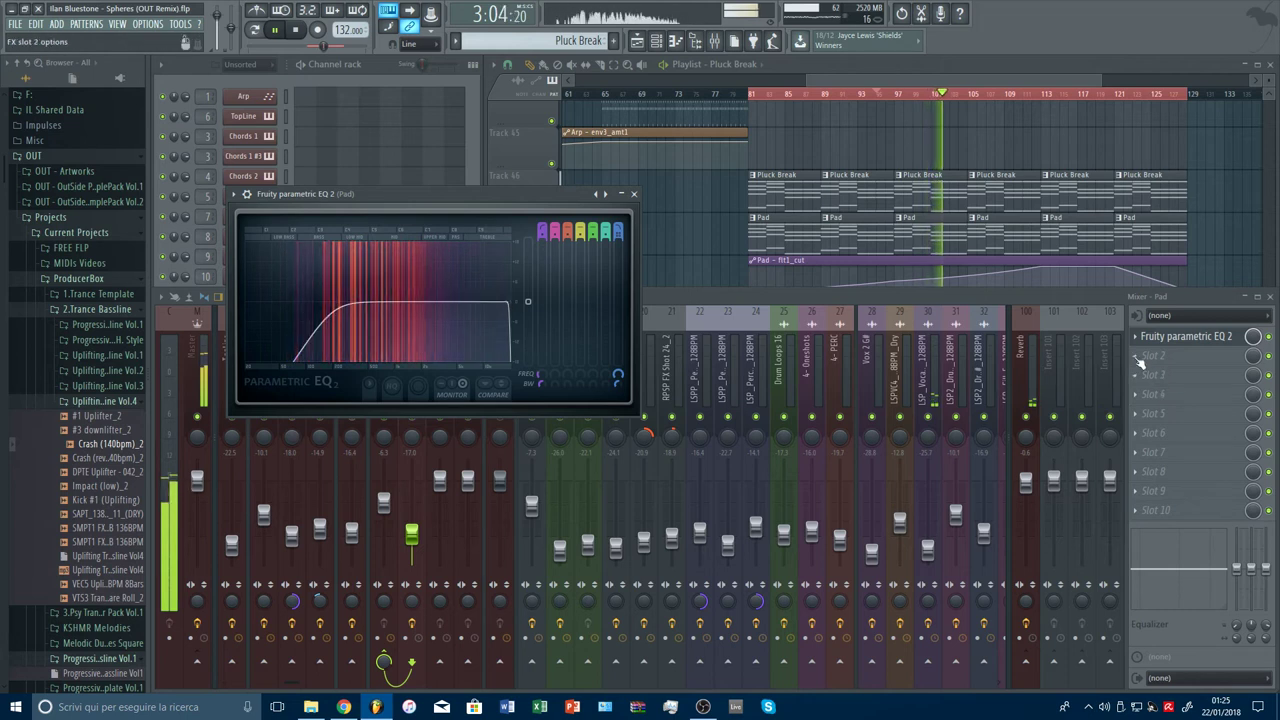
Step: Reset band 2 of the Pad EQ and shape it into a -3.4 dB peaking cut at 343 Hz with 39% width
click(1140, 362)
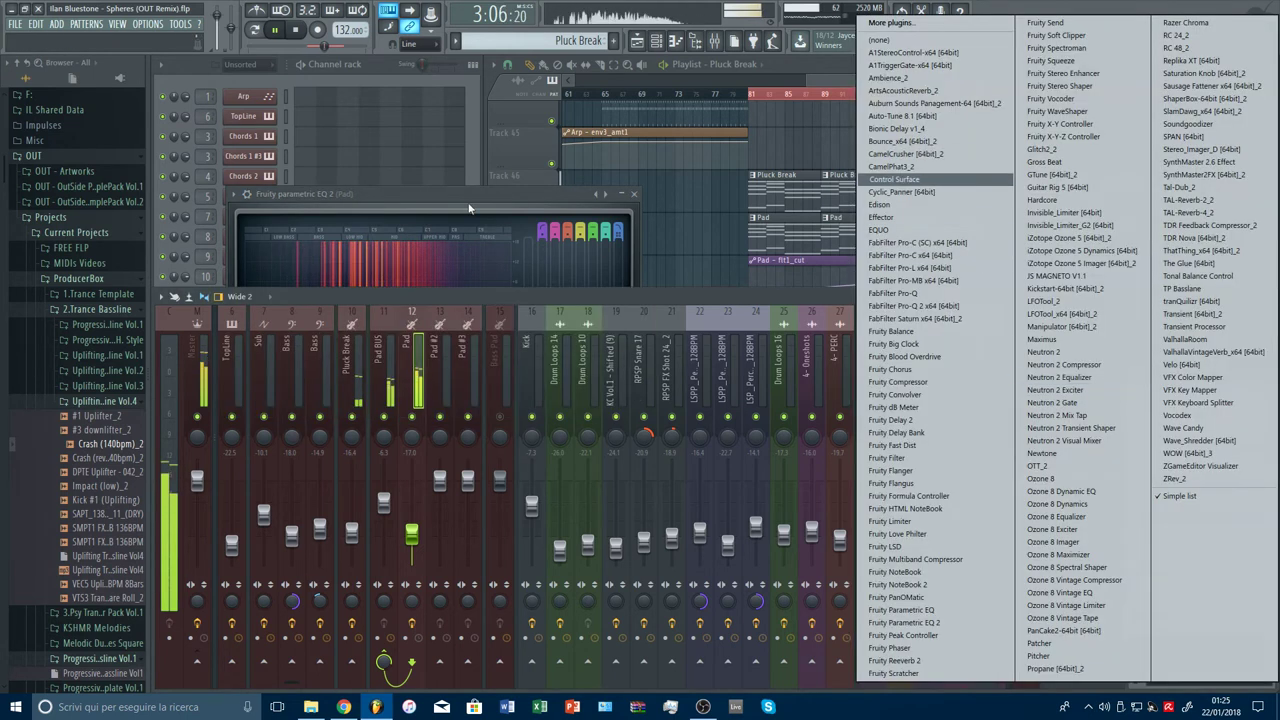
click(470, 208)
right_click(556, 231)
click(582, 235)
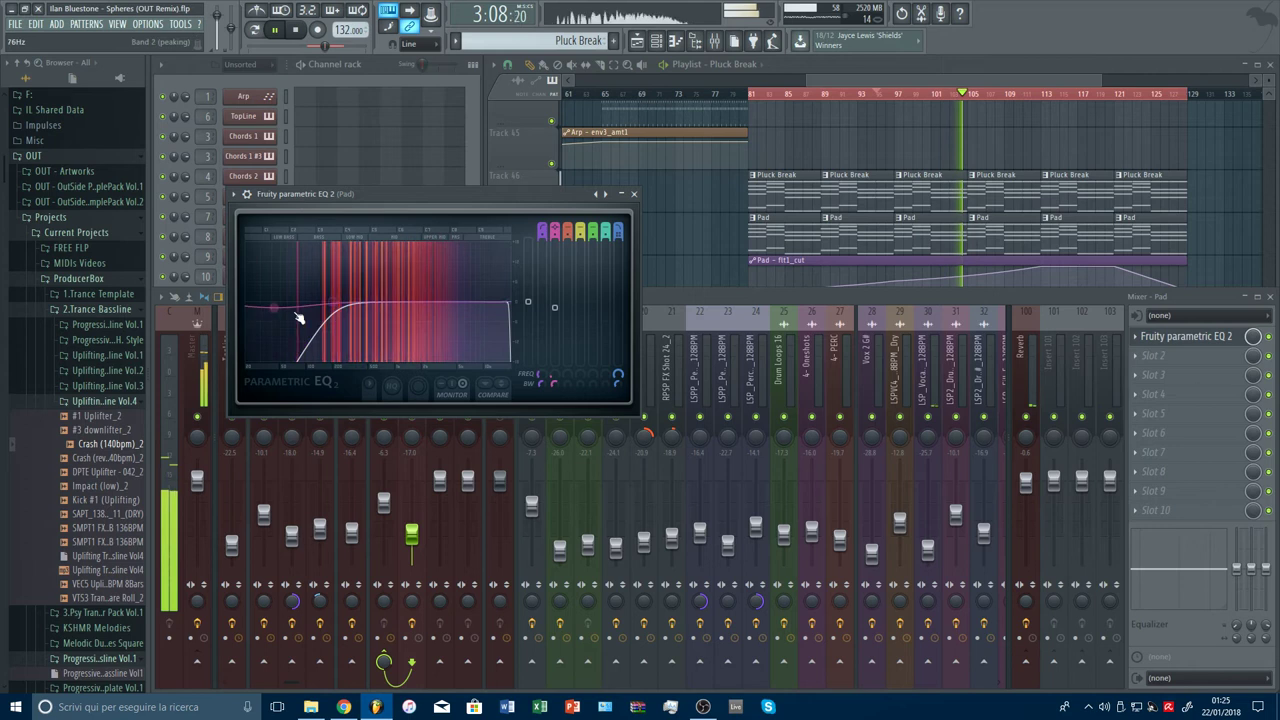
drag(288, 314, 355, 327)
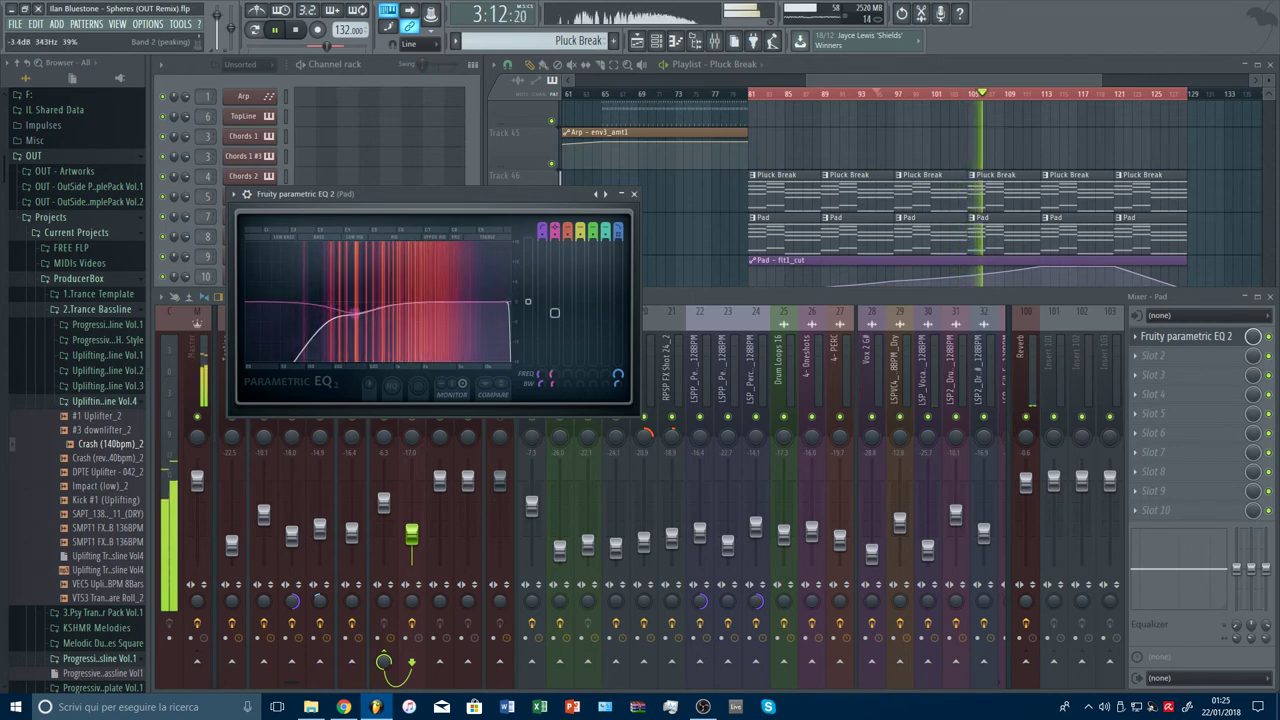
Step: Reset band 3 of the Pad EQ and shape it into a broad, gentle boost in the high frequencies
right_click(570, 231)
click(592, 236)
drag(449, 286, 486, 294)
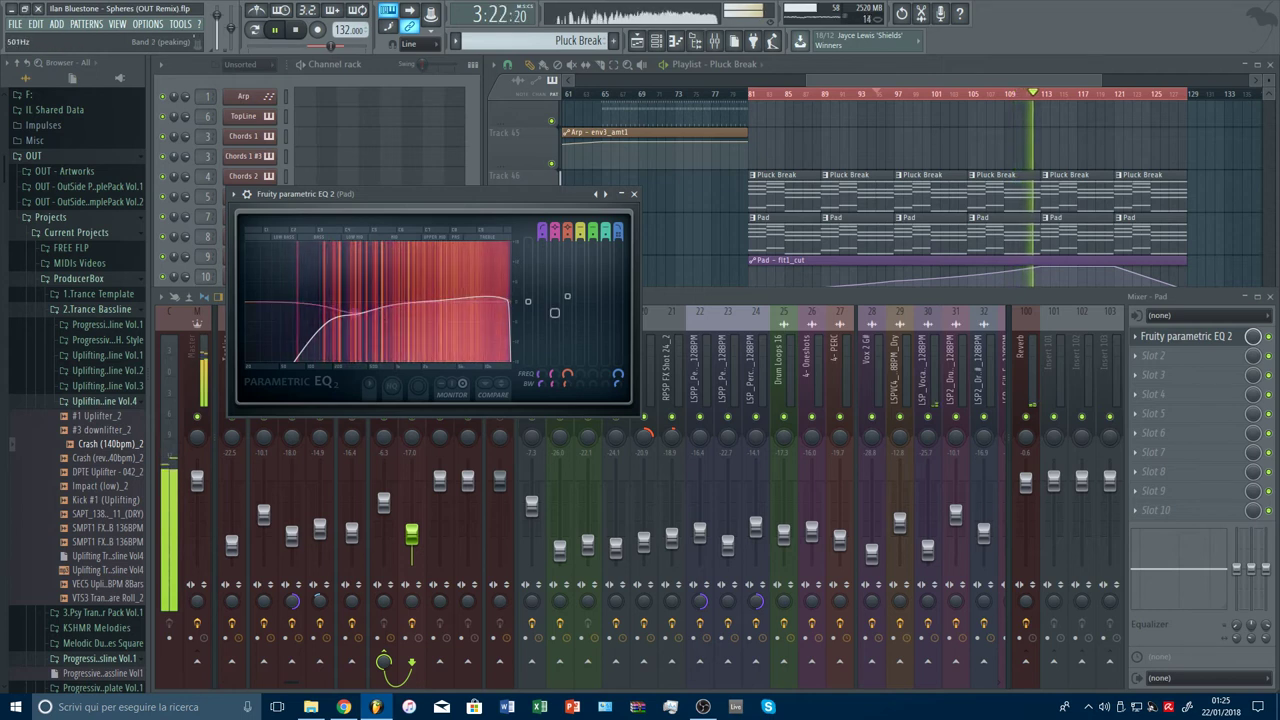
Step: Reset band 4 of the Pad EQ, shape a narrow shallow cut around 2.1 kHz, and lower the Pad track to -20.2 dB
right_click(581, 230)
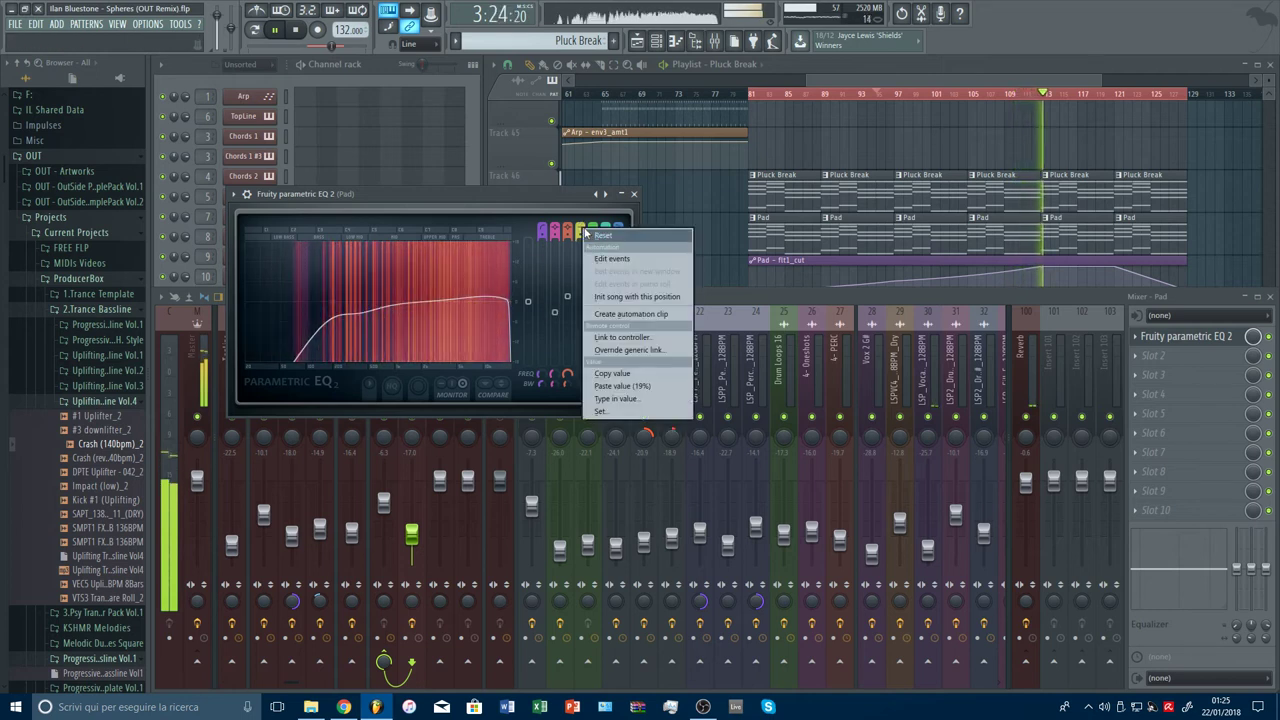
click(598, 237)
drag(410, 302, 385, 305)
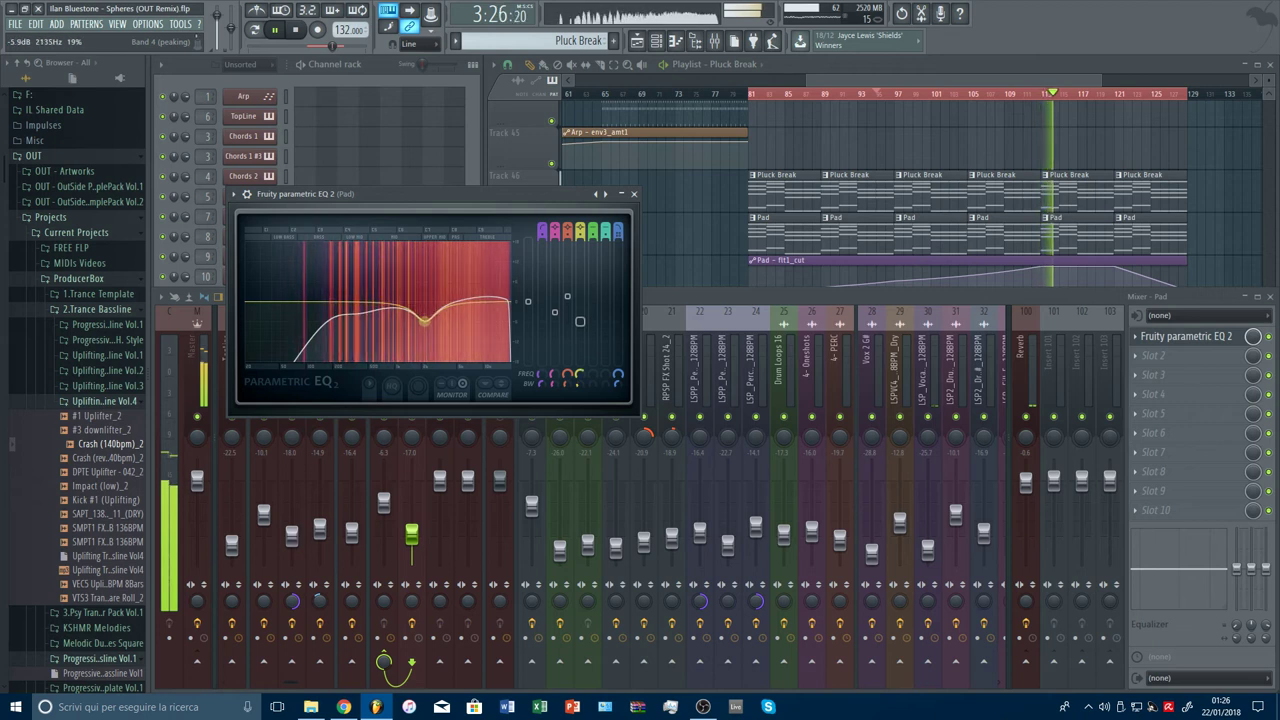
drag(431, 318, 421, 302)
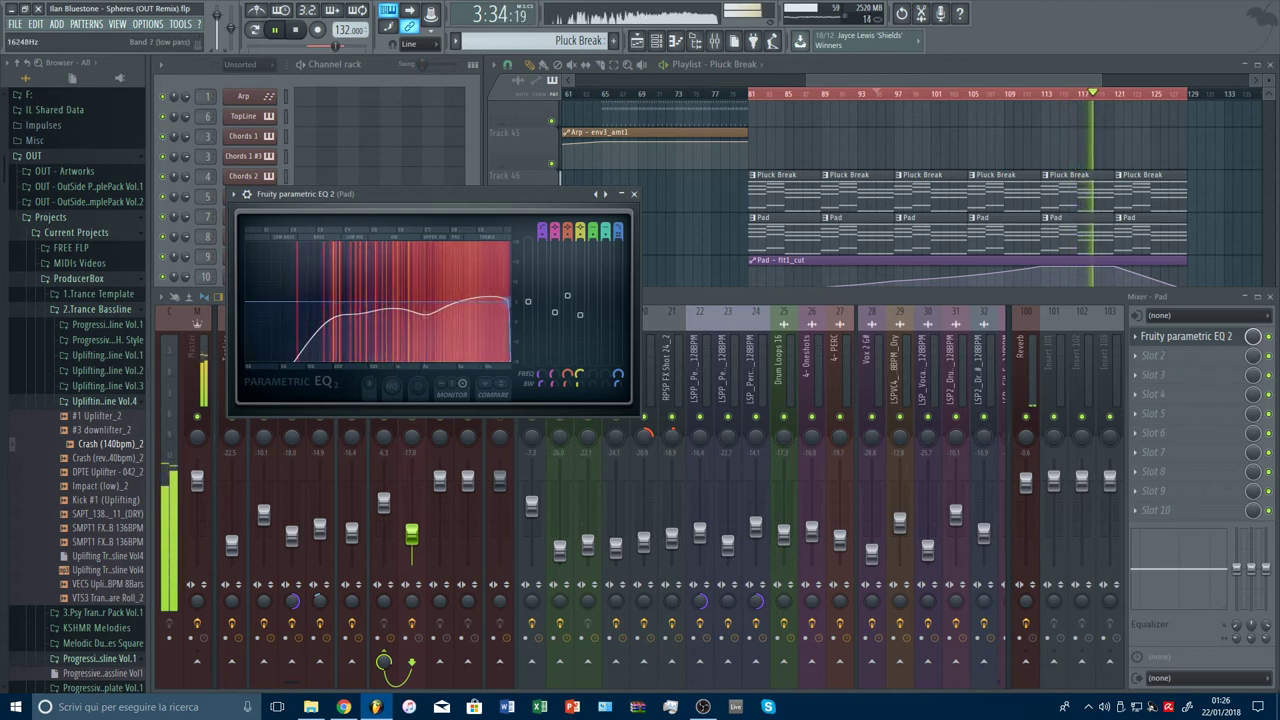
key(Escape)
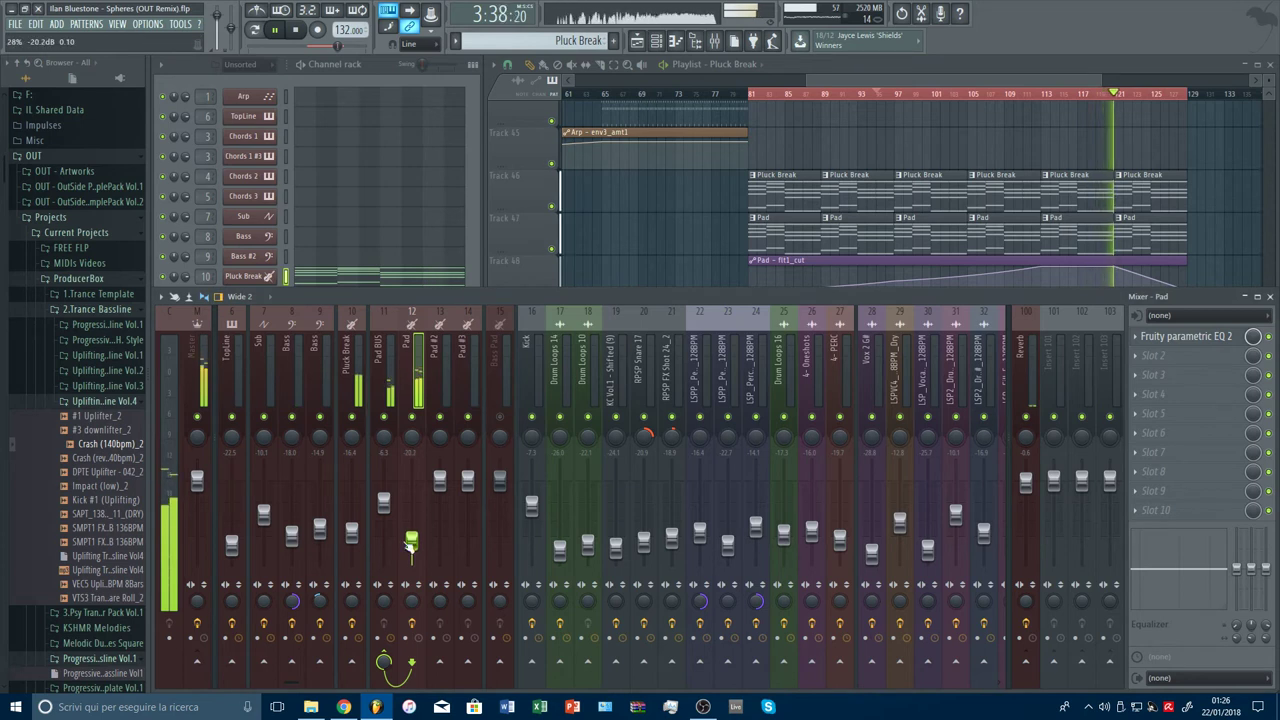
Step: Add a second Fruity parametric EQ 2 to the Pad track's slot 2 and slightly reduce its highs with the band 7 shelf
click(1141, 366)
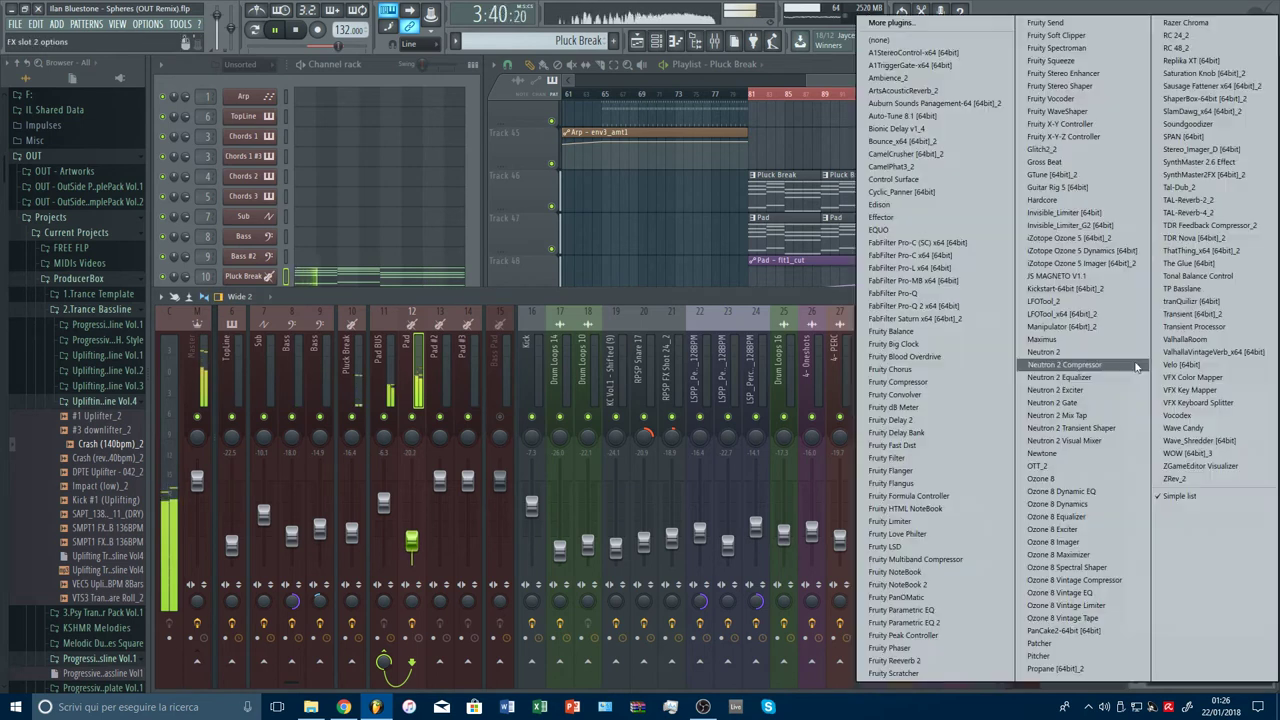
click(936, 623)
drag(481, 319, 450, 323)
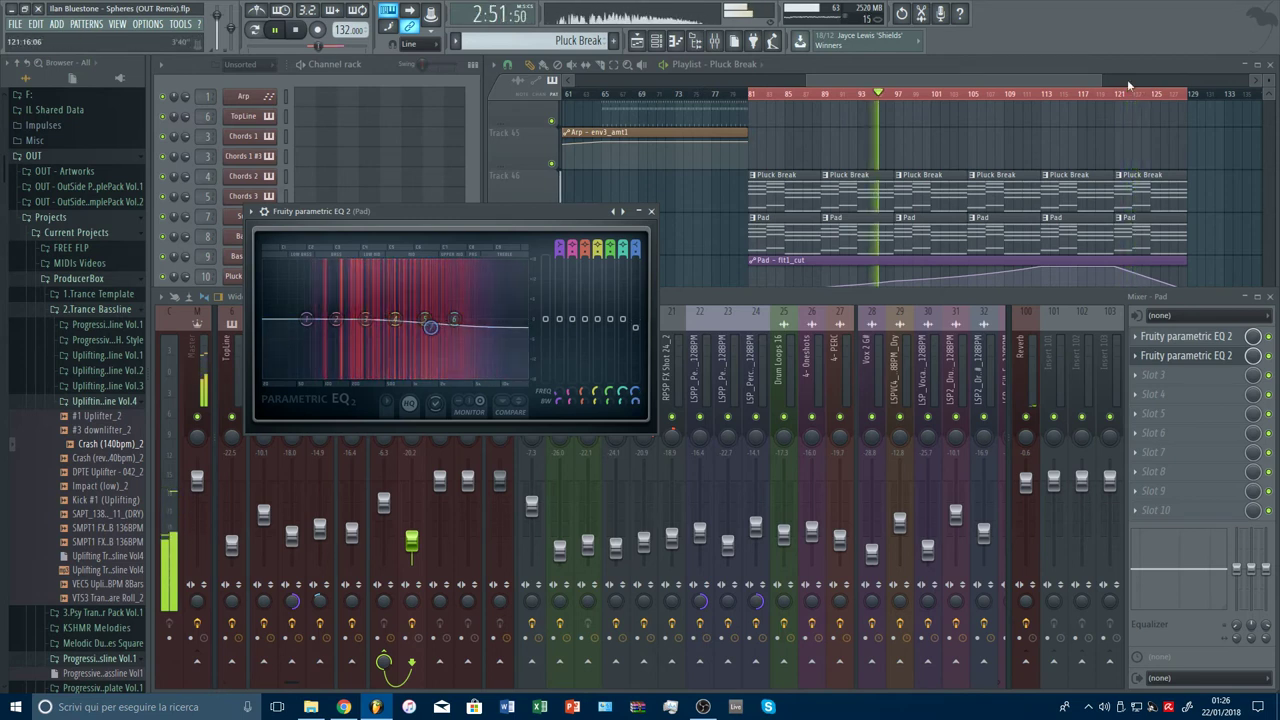
Step: Reset band 7 of the Pad's second EQ and reapply its gentle high-shelf cut while playing the break from around bar 113
drag(1057, 93, 1042, 94)
click(437, 334)
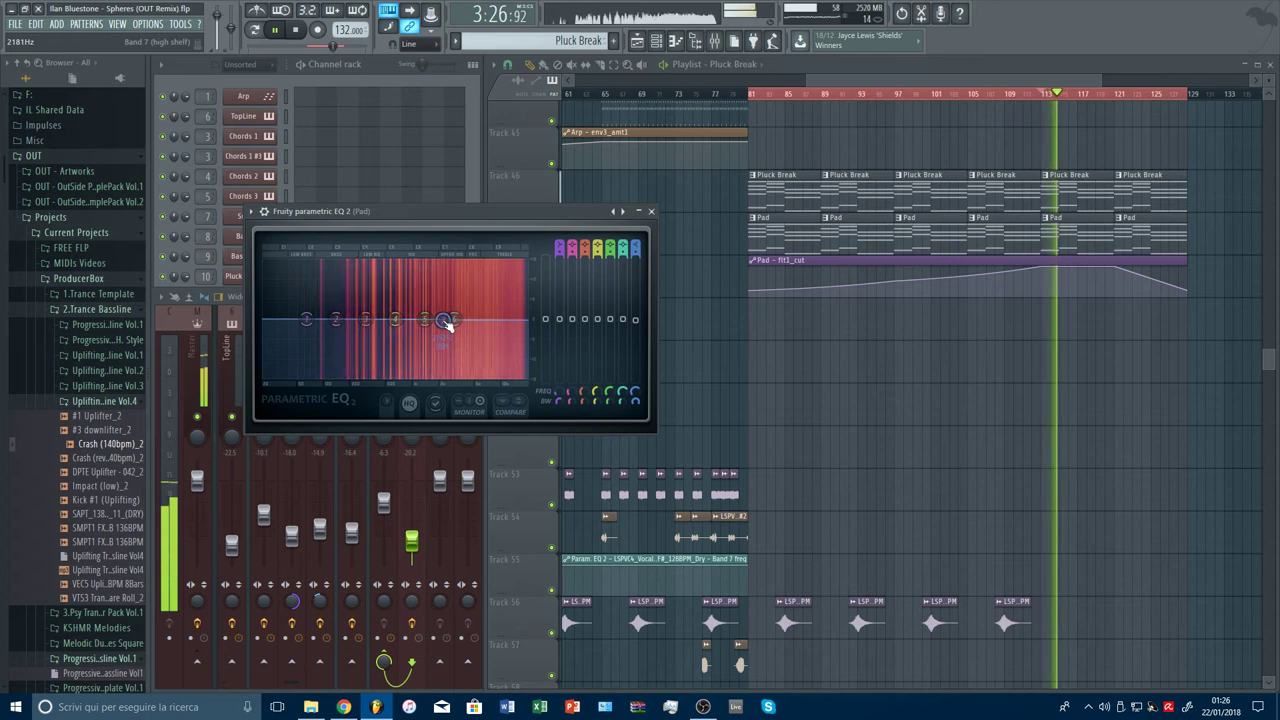
drag(442, 319, 439, 335)
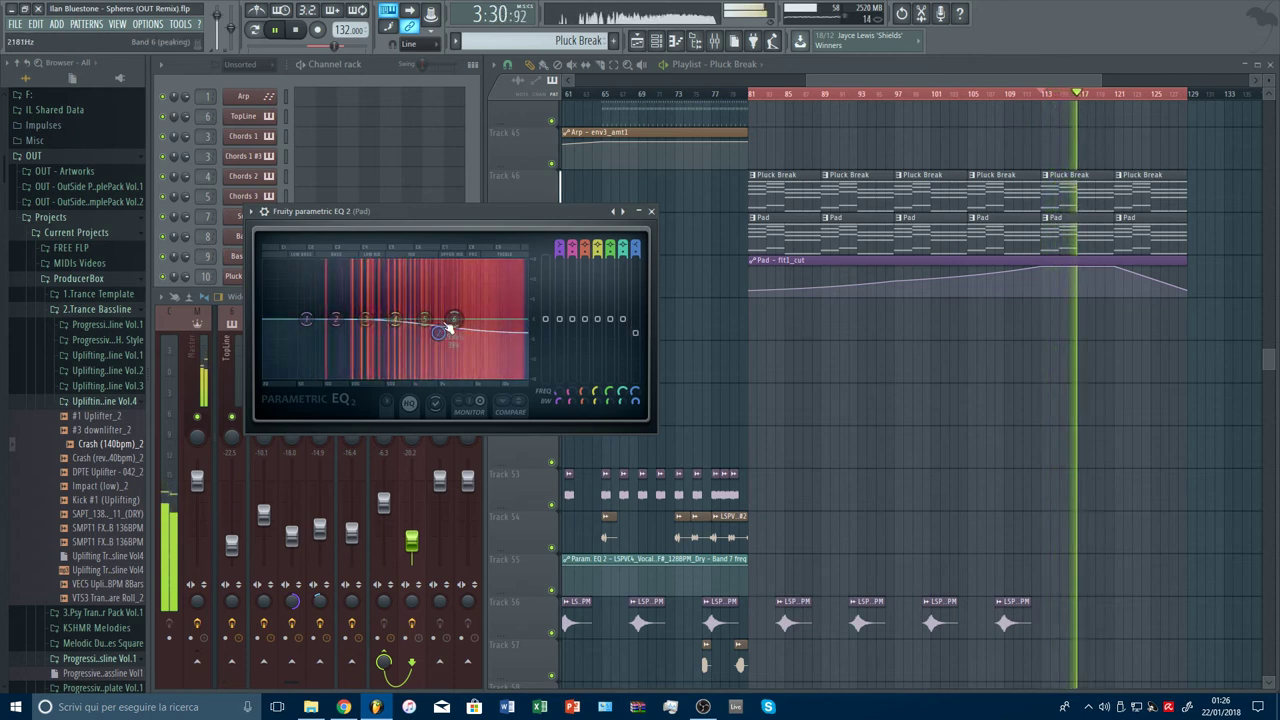
key(Escape)
key(F9)
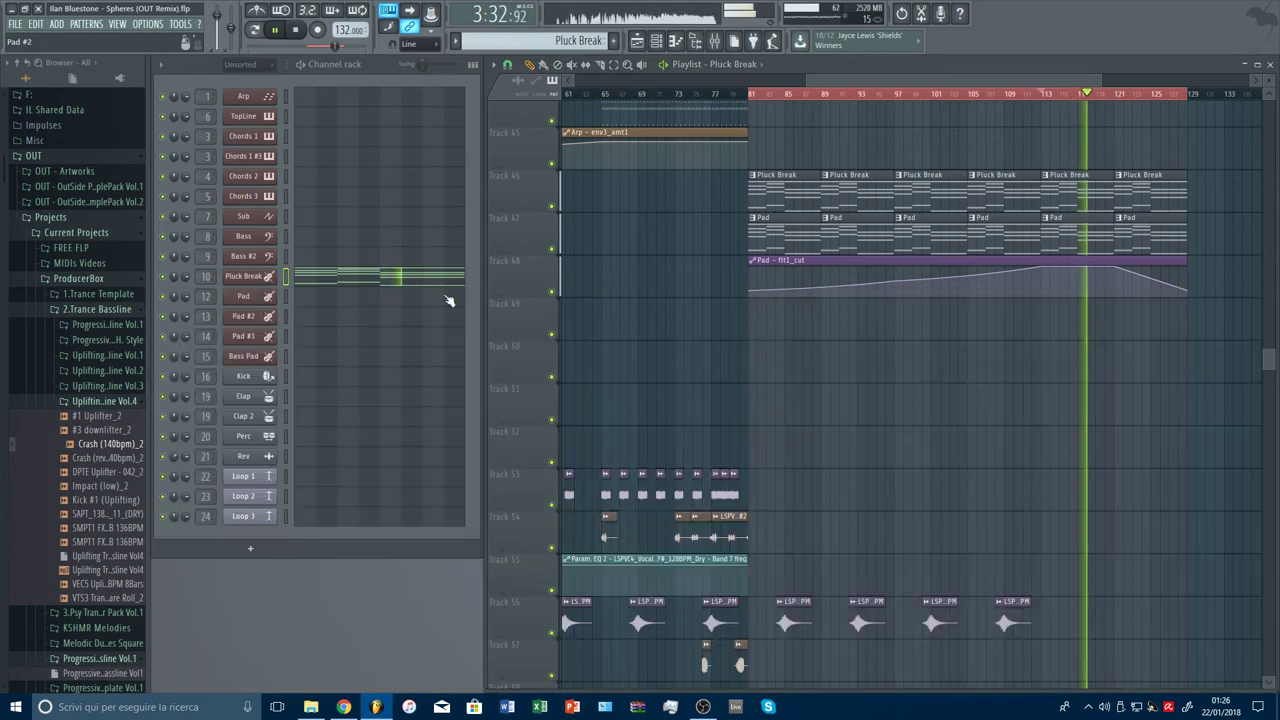
key(space)
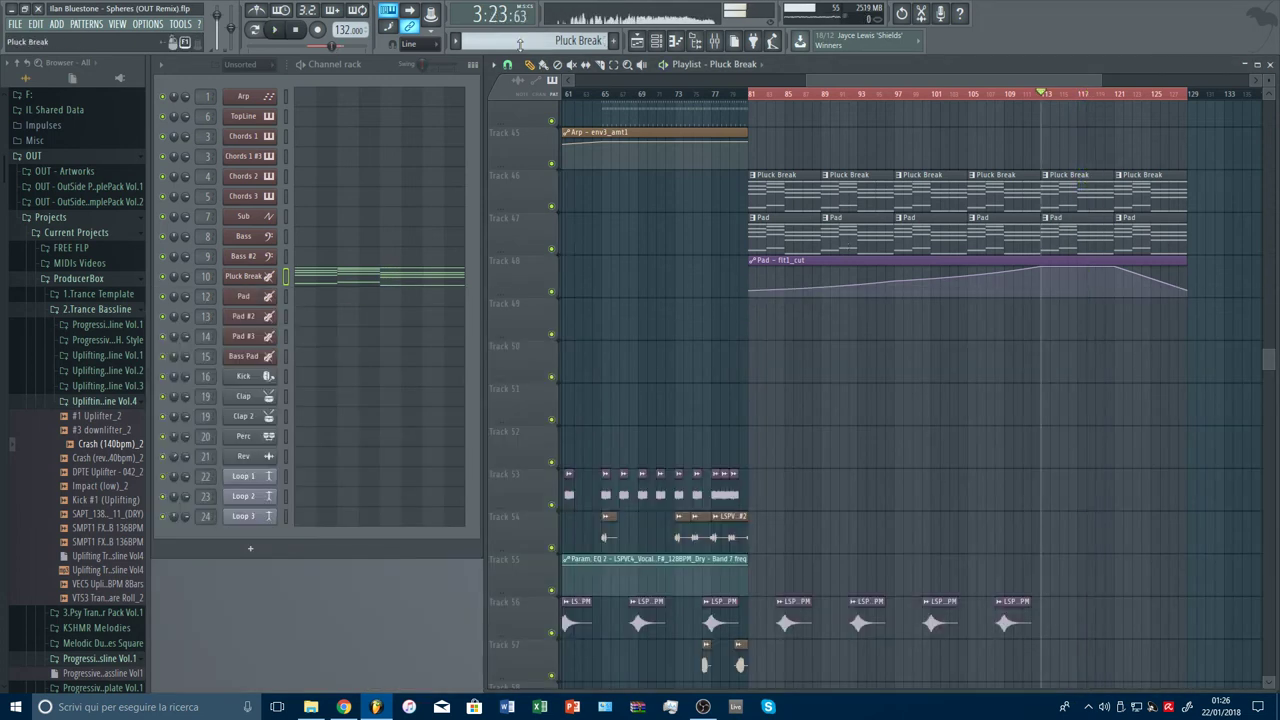
Step: Fill Track 49 with Pad pattern clips from bar 89 to bar 129 and play from bar 89
scroll(520, 44, down, 1)
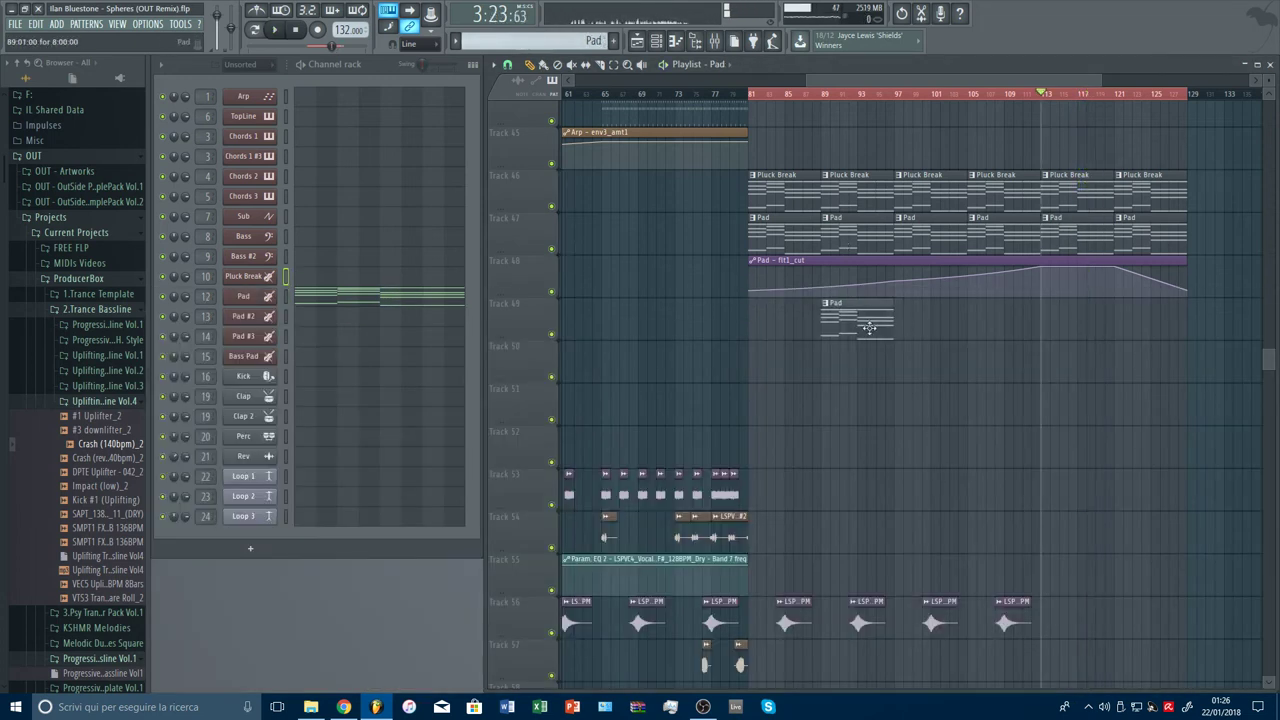
drag(872, 337, 1165, 337)
click(823, 95)
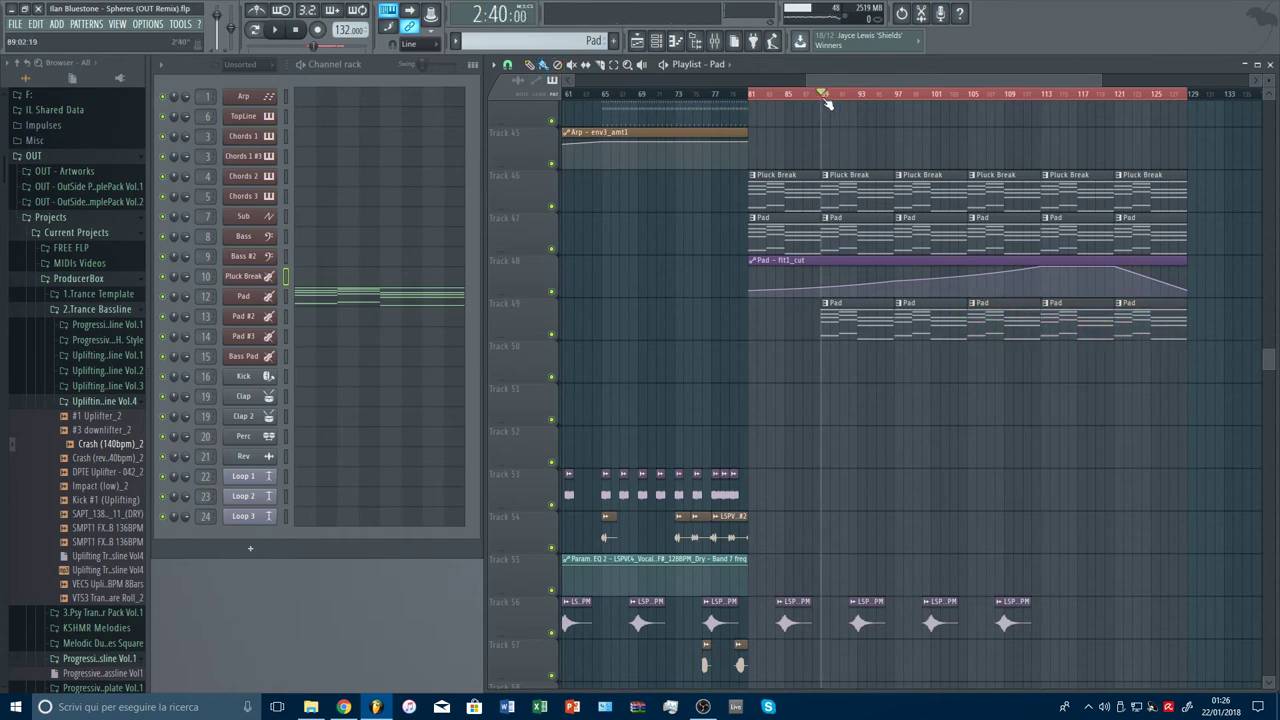
key(space)
Step: Mute the Pad clips on Track 47 and replace the Track 49 clips with Pad #2 clips from bar 89 to bar 129
click(551, 248)
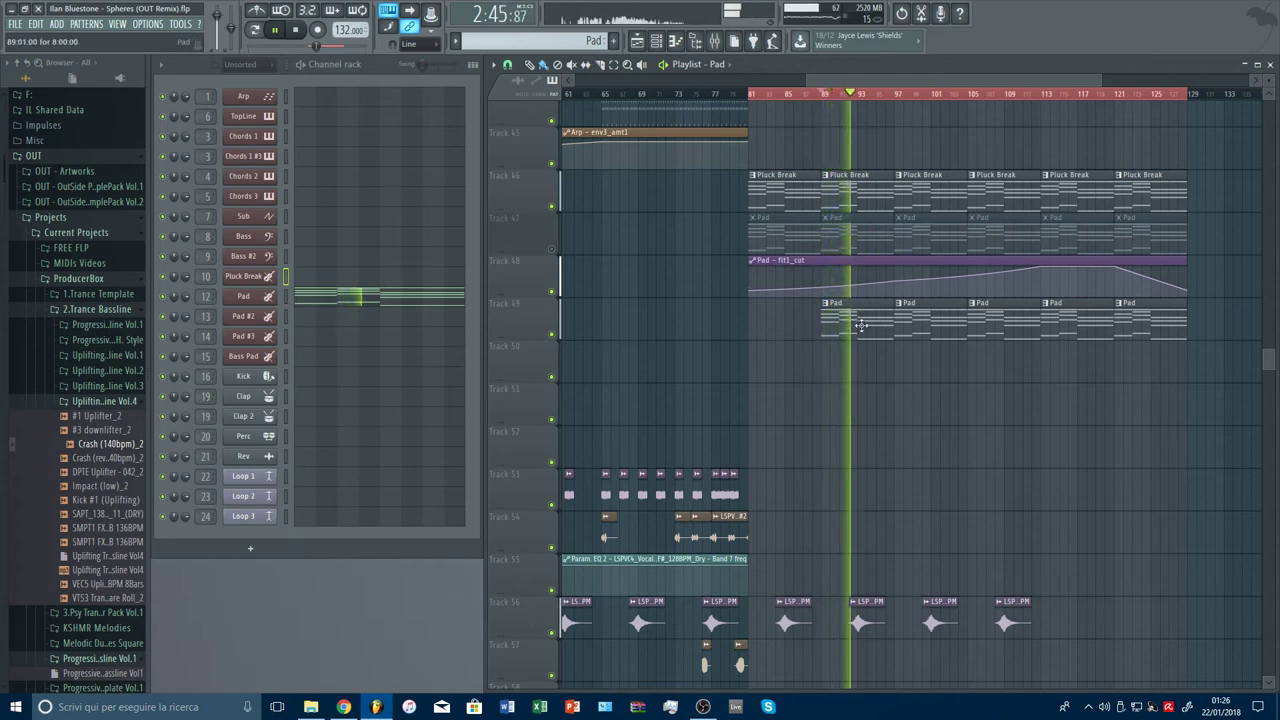
scroll(597, 41, down, 1)
drag(870, 324, 1152, 331)
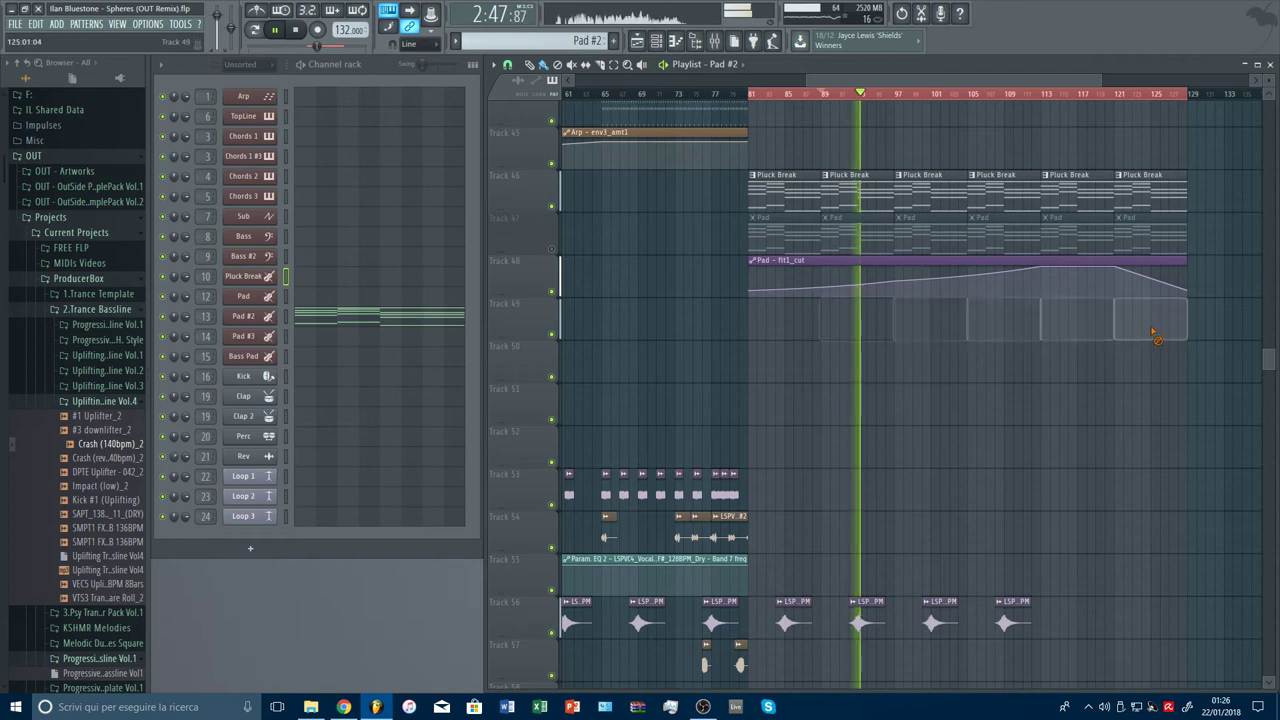
drag(834, 329, 1174, 323)
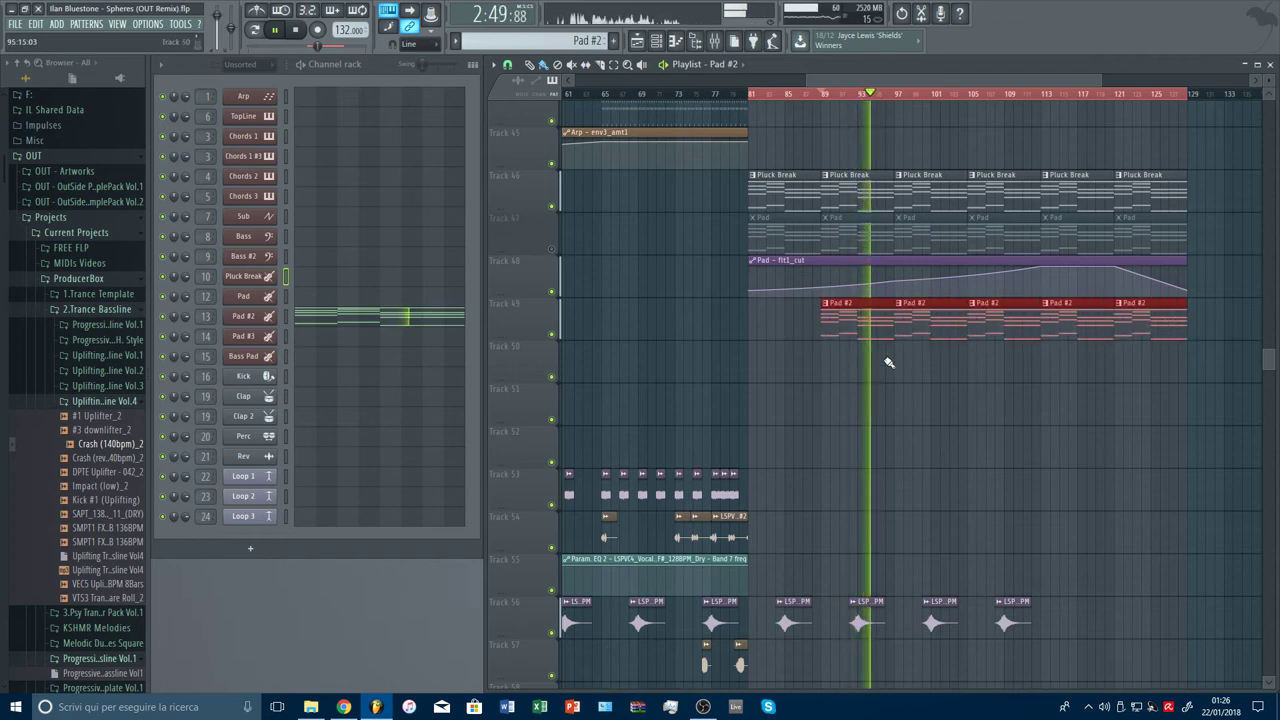
Step: Audition the Pad #2 part and delete its clip at bar 89 on Track 49, so it starts at bar 97
key(space)
key(space)
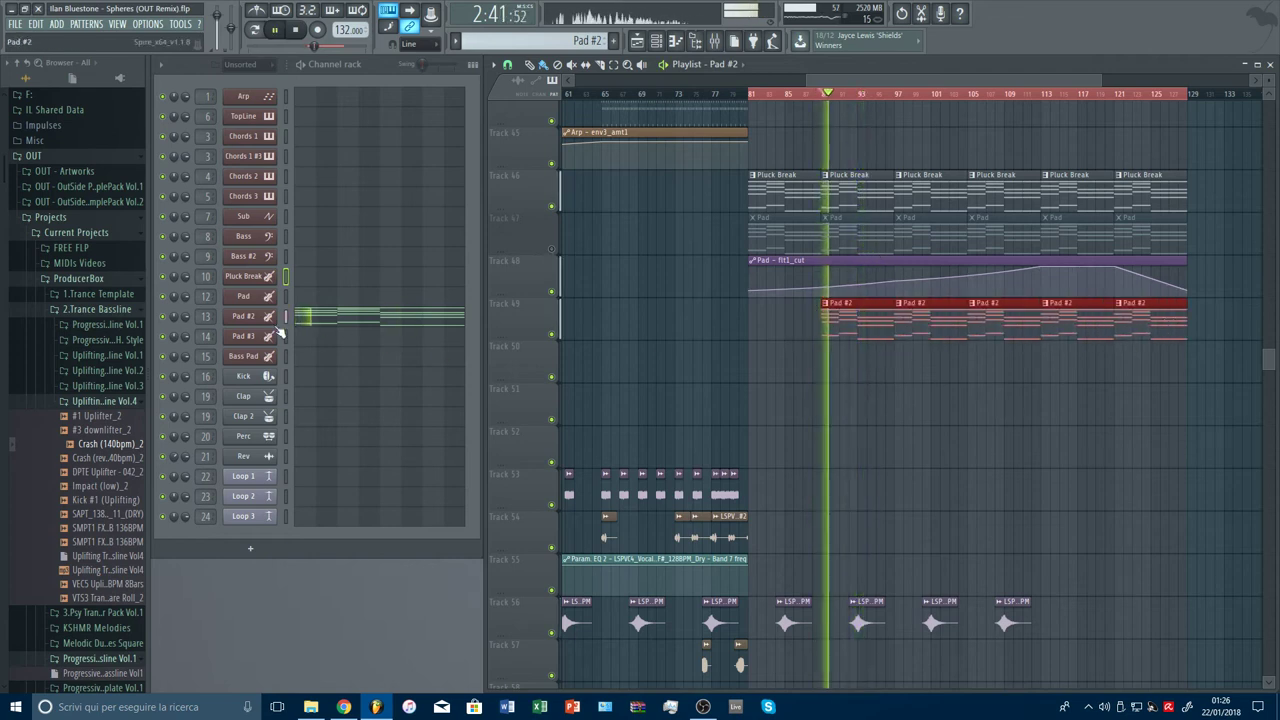
right_click(855, 315)
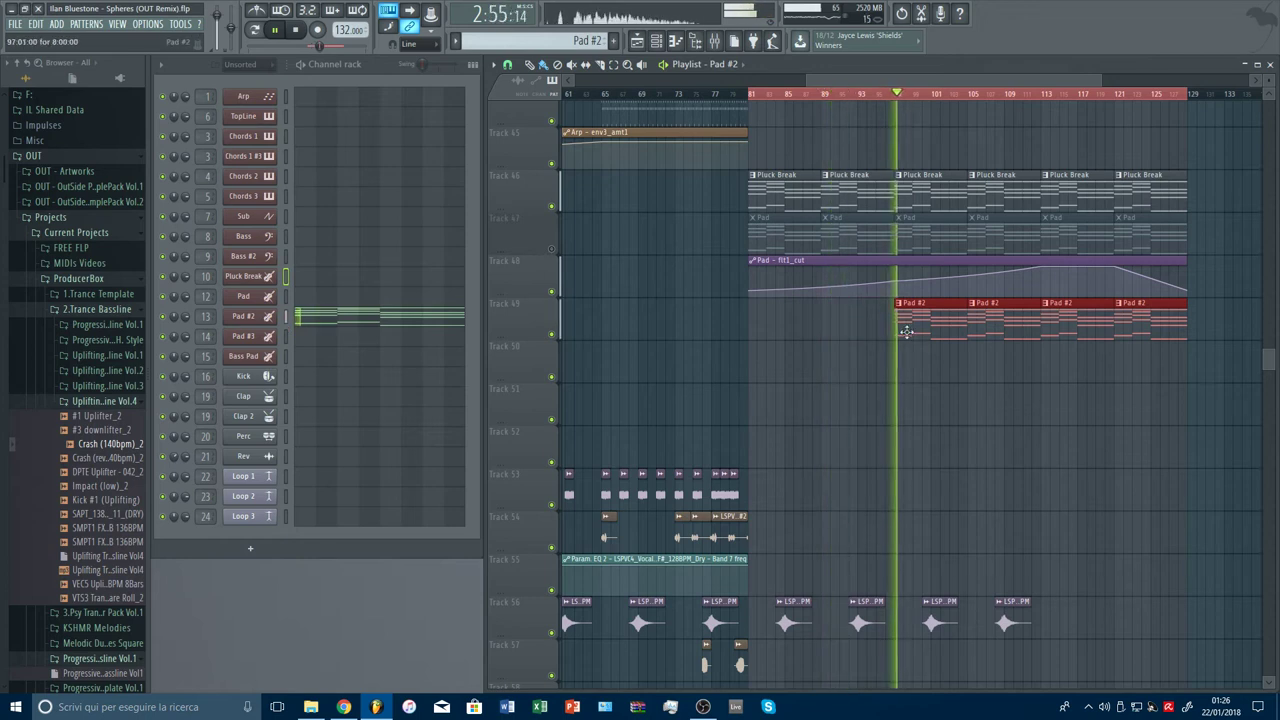
Step: Review the filter cutoff and envelope settings in Pad #2's Spire synth and mute its built-in reverb
click(245, 317)
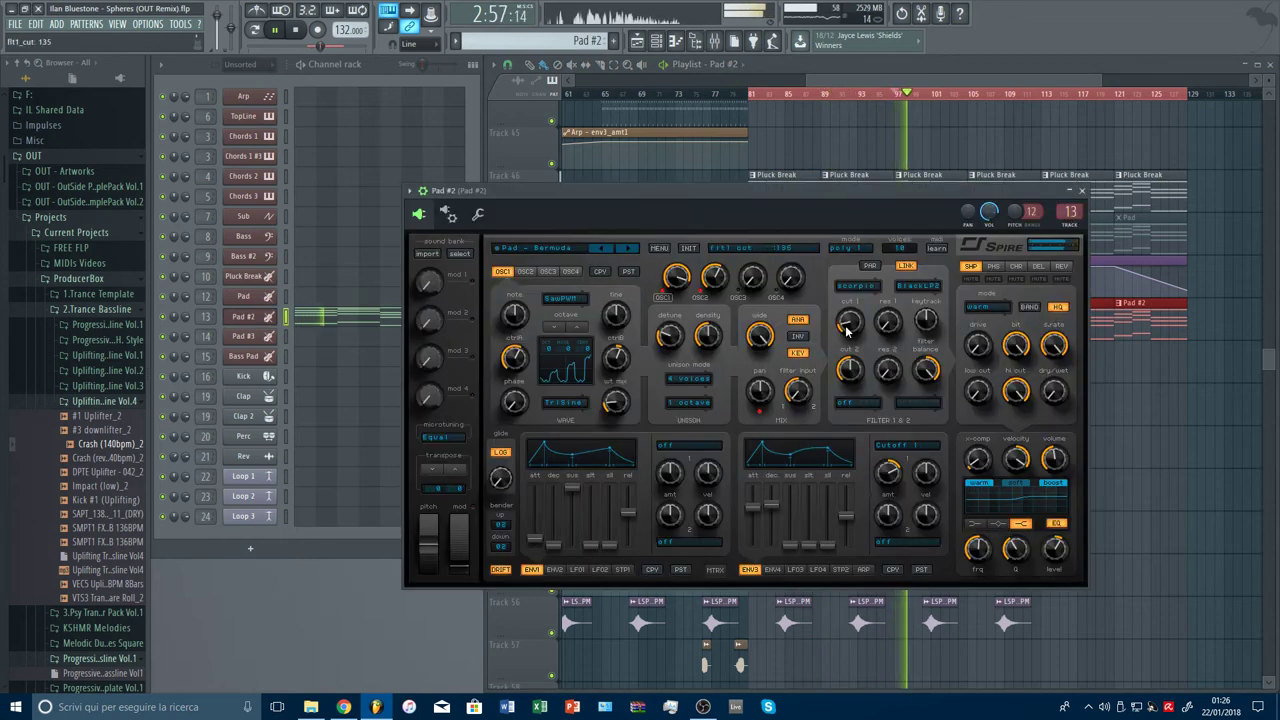
drag(847, 327, 859, 241)
scroll(850, 325, down, 4)
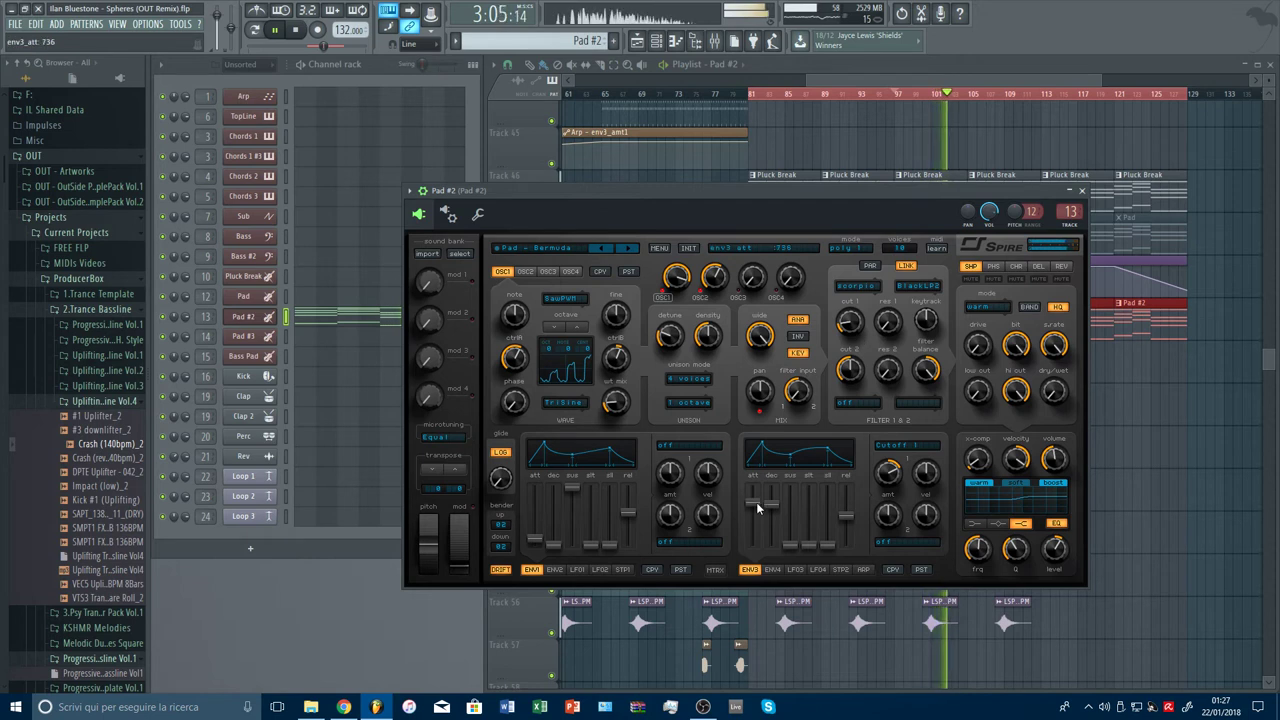
key(Escape)
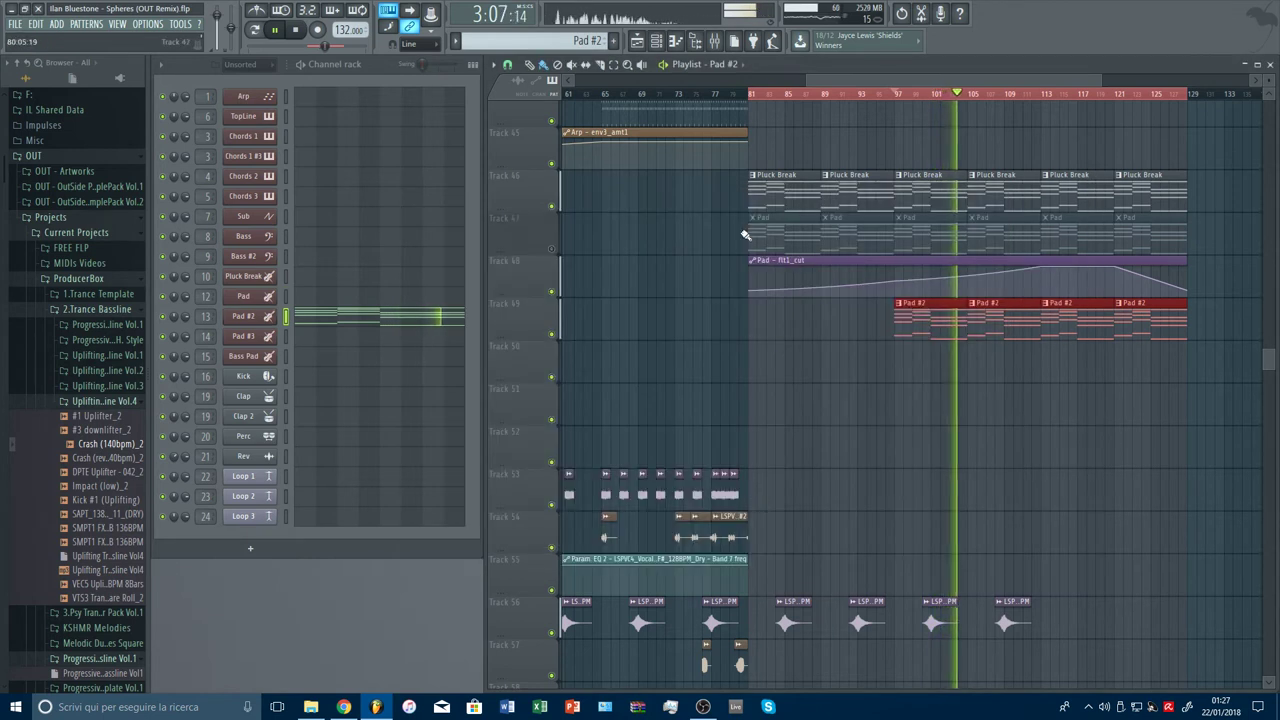
click(265, 318)
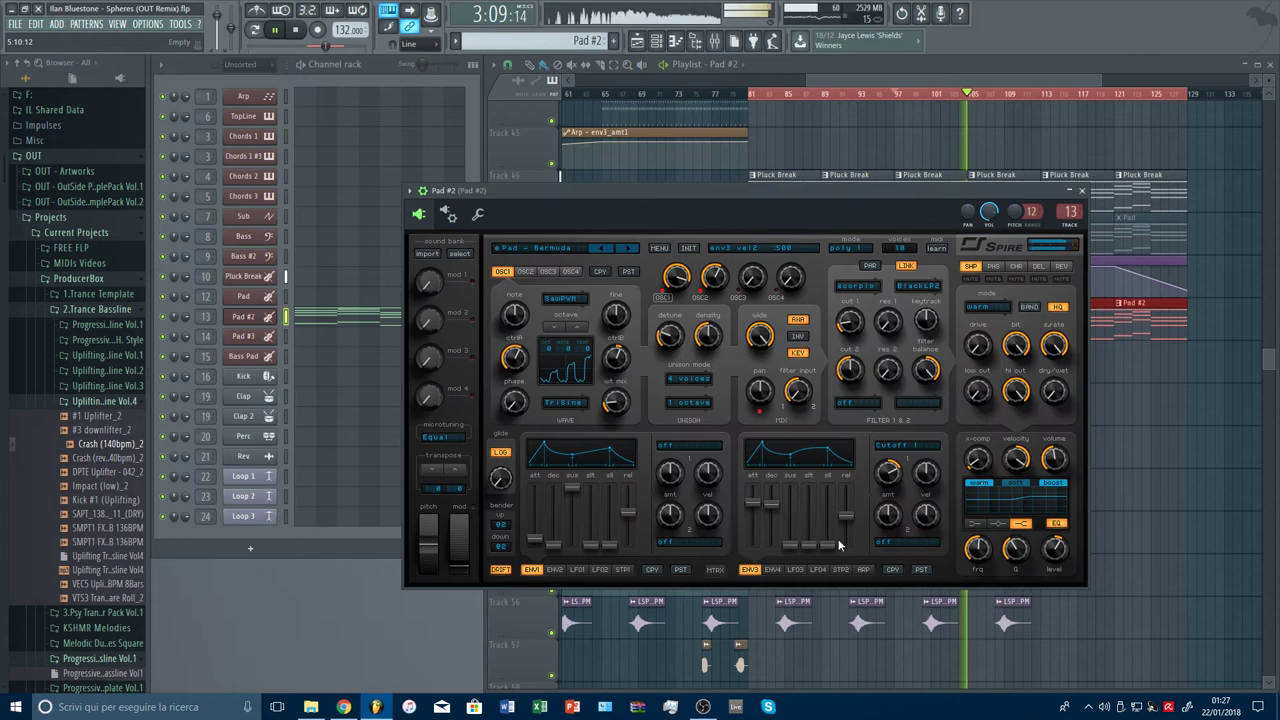
drag(630, 523, 631, 519)
click(1062, 267)
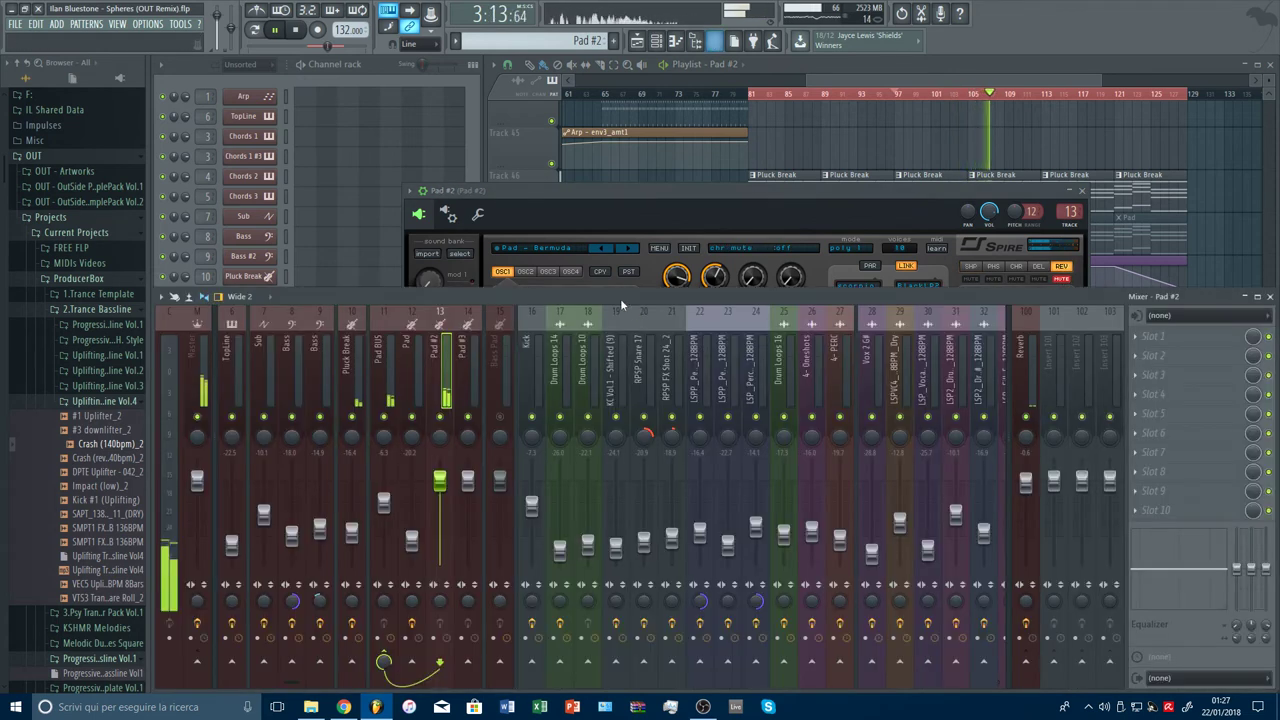
Step: Send the Pad #2 mixer track to the Reverb track and lower the Pad #2 fader
key(F9)
click(1026, 662)
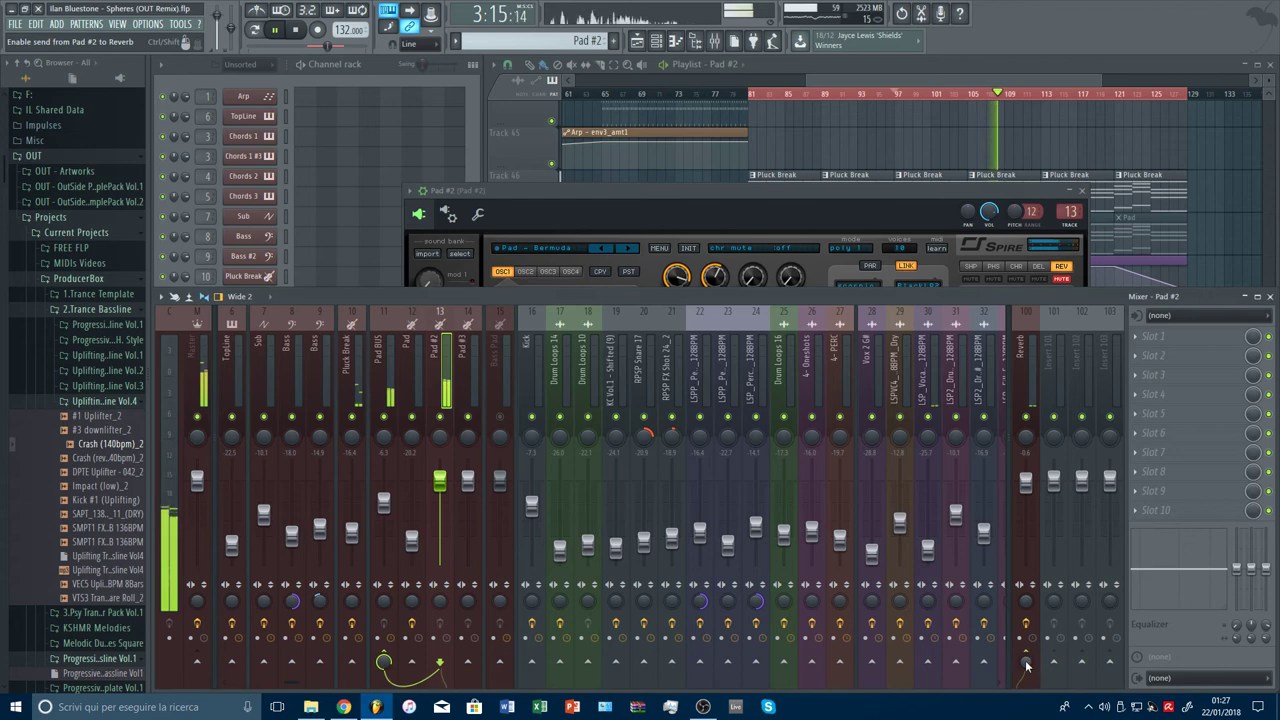
drag(1026, 662, 1026, 672)
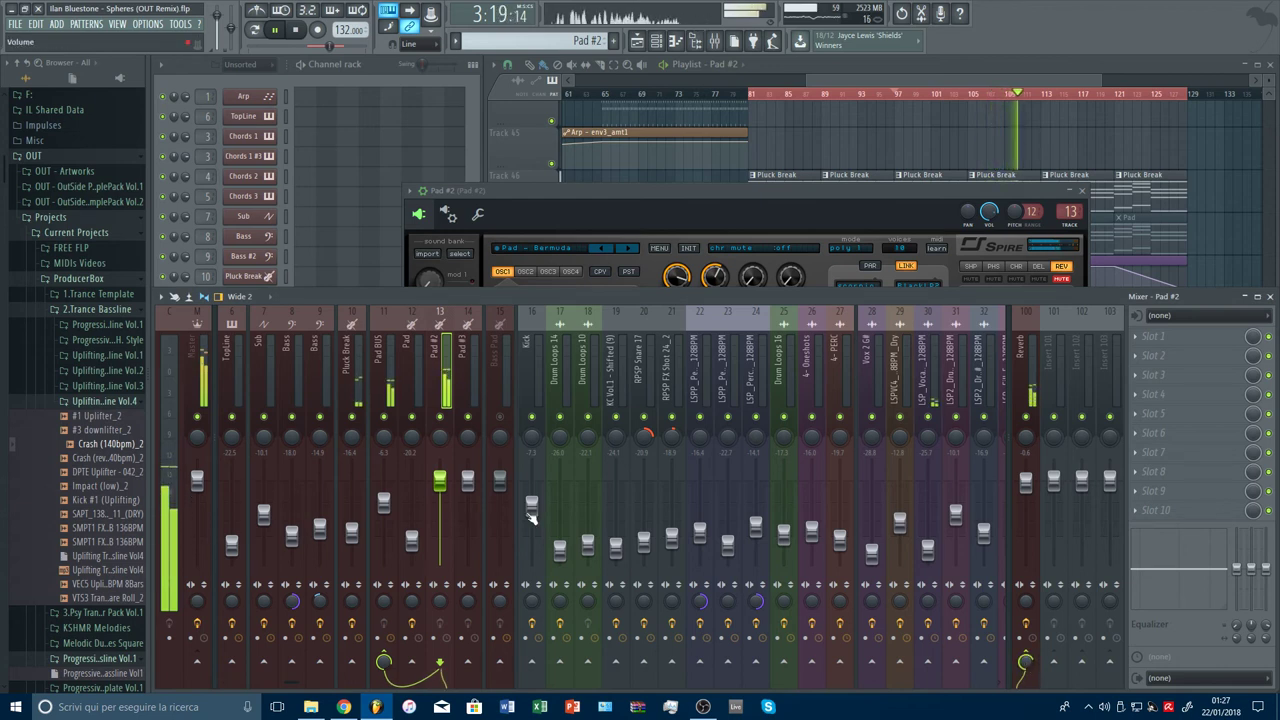
drag(441, 500, 445, 543)
key(F9)
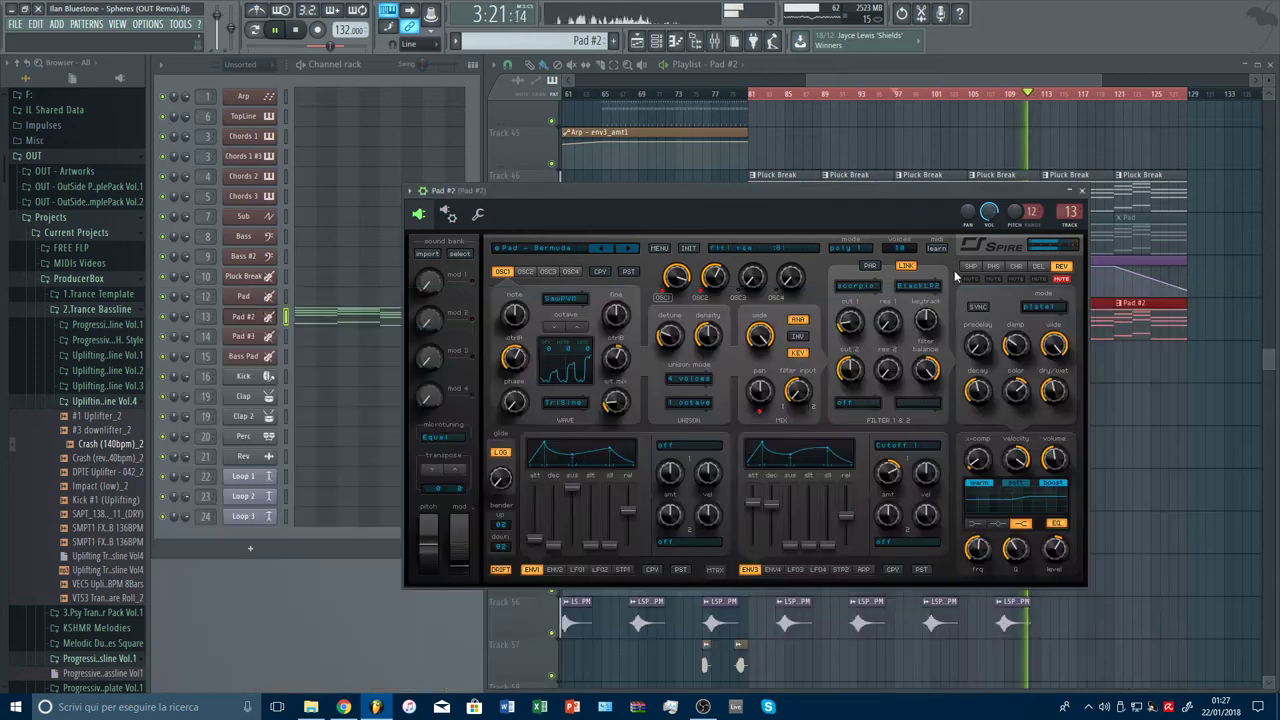
Step: Unmute Track 47 and rebalance the pads in the mixer, with Pad at -22.3 dB and Pad #2 at -7.1 dB
click(1082, 191)
click(552, 249)
click(995, 94)
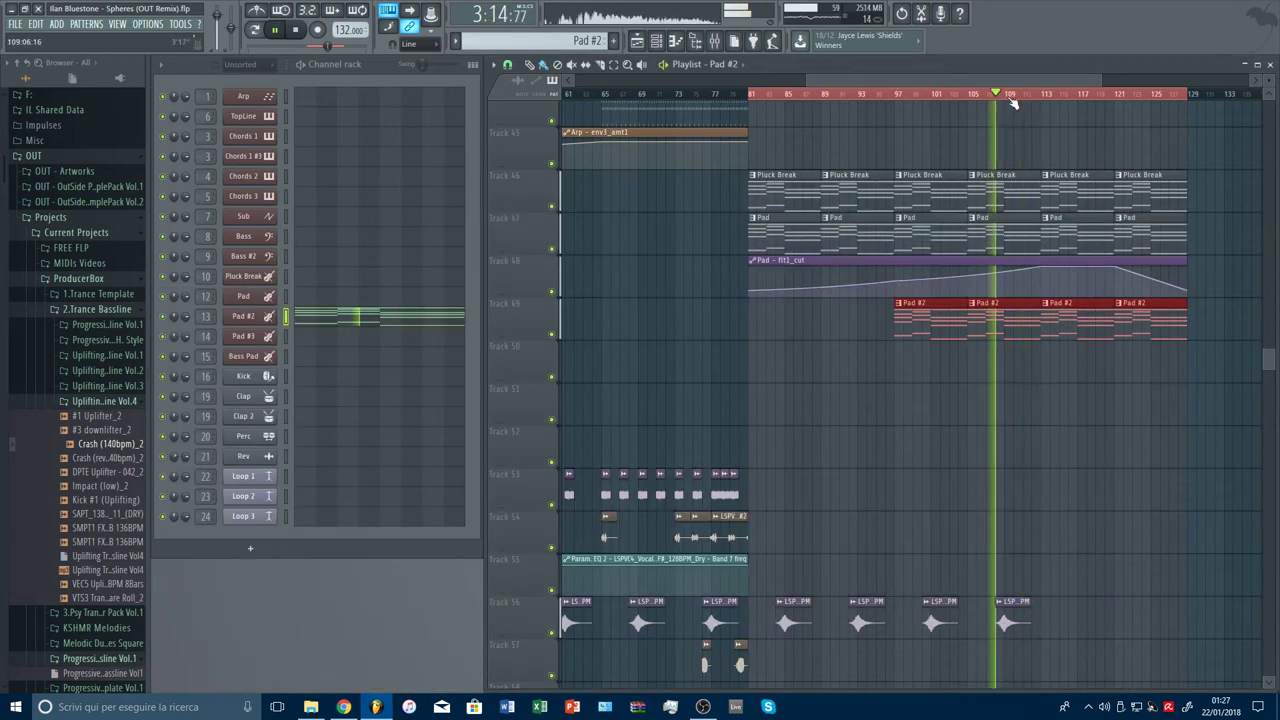
key(F9)
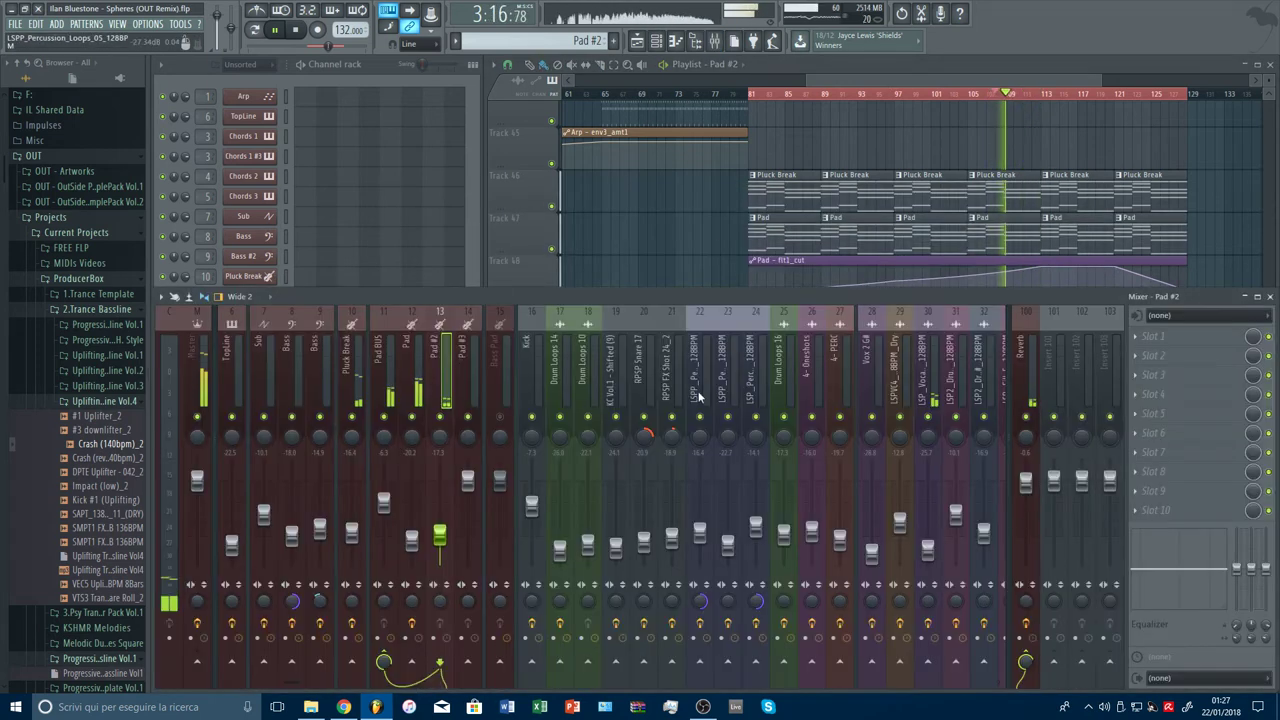
mouse_move(441, 548)
mouse_down()
mouse_move(437, 527)
mouse_move(424, 549)
mouse_up()
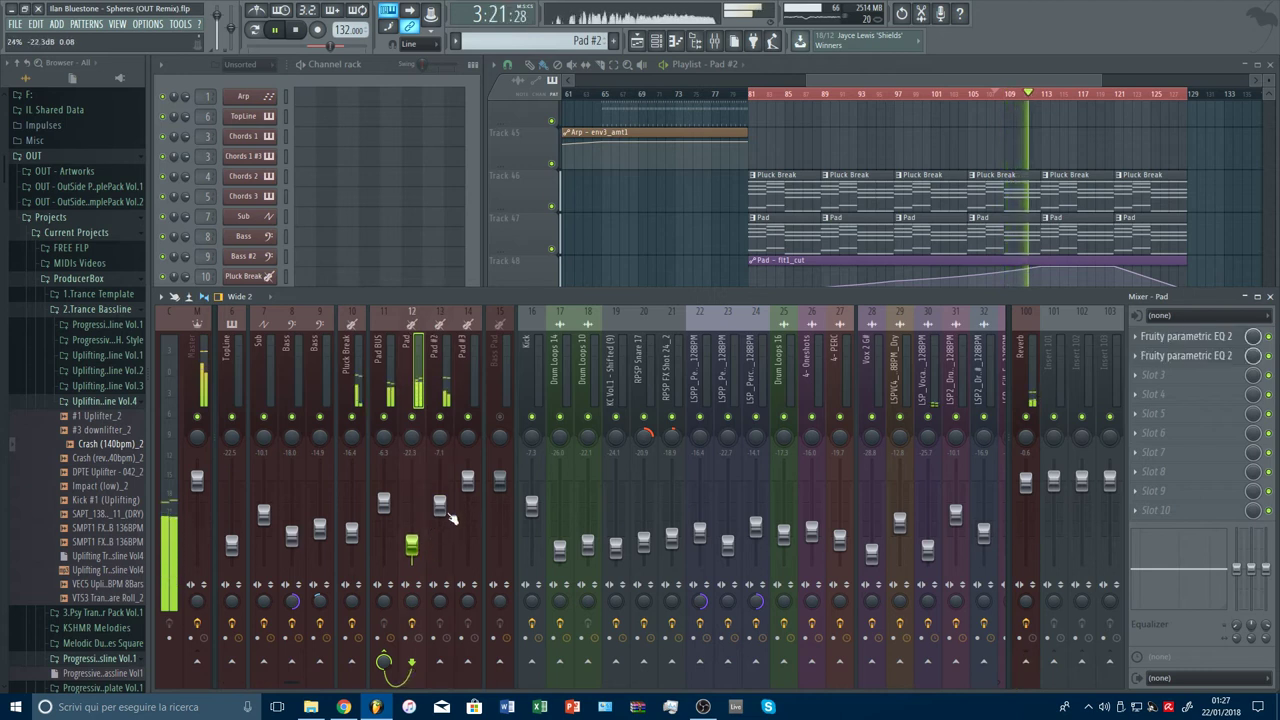
Step: Add Fruity parametric EQ 2 to Pad #2's slot 1 and make band 1 a high-pass filter at 95 Hz
click(446, 410)
click(1153, 336)
click(935, 636)
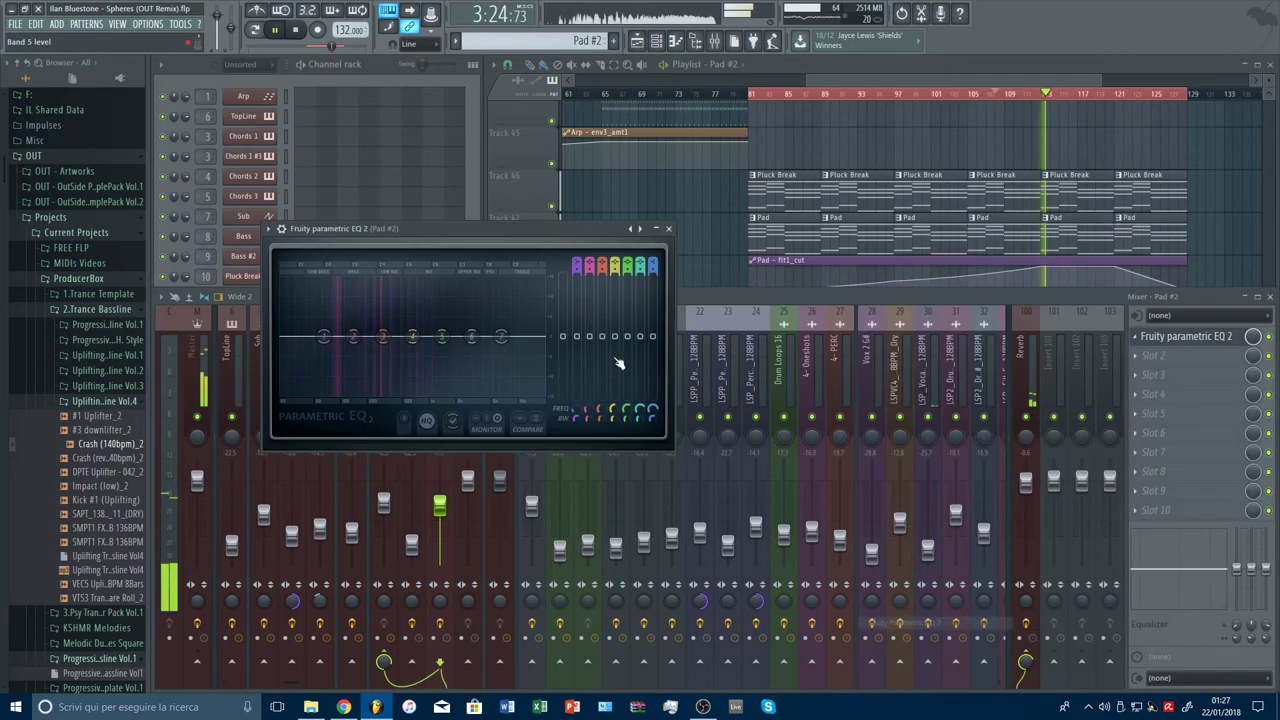
mouse_move(323, 336)
mouse_down()
mouse_move(289, 363)
mouse_move(343, 342)
mouse_up()
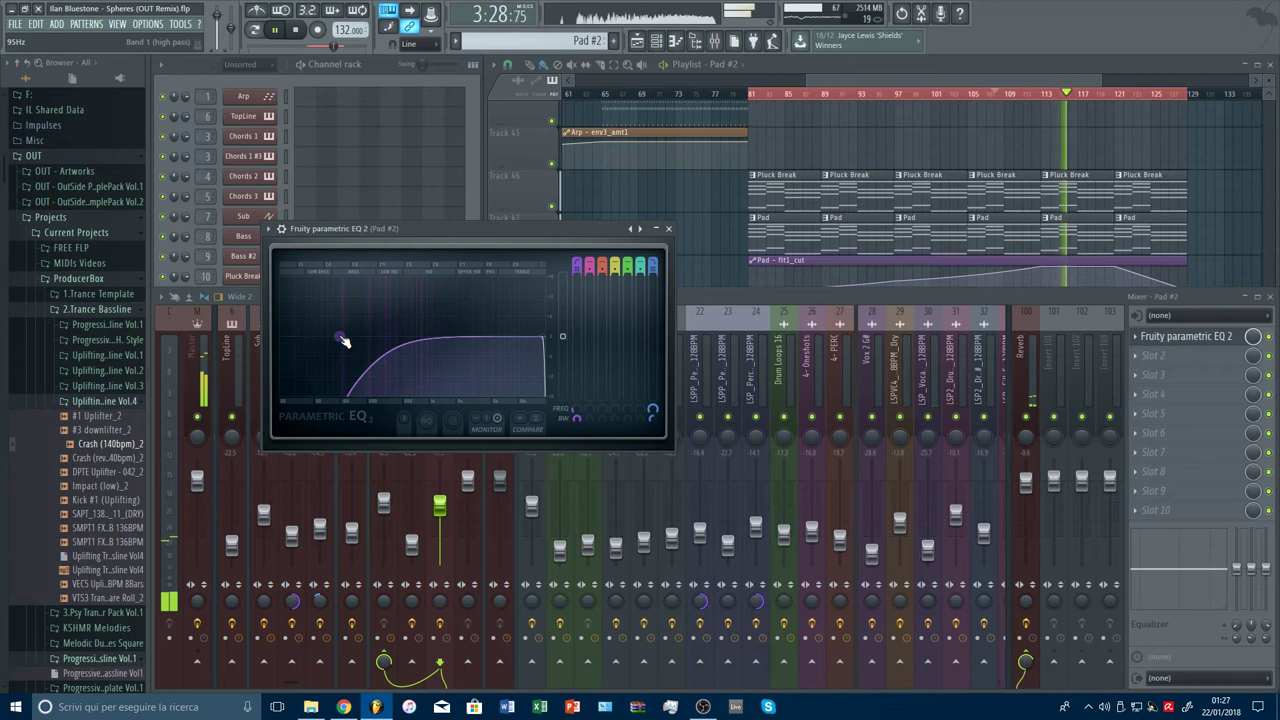
key(Escape)
Step: Lower the band 1 high-pass cutoff of the Pad #2 EQ to 80 Hz
click(1183, 338)
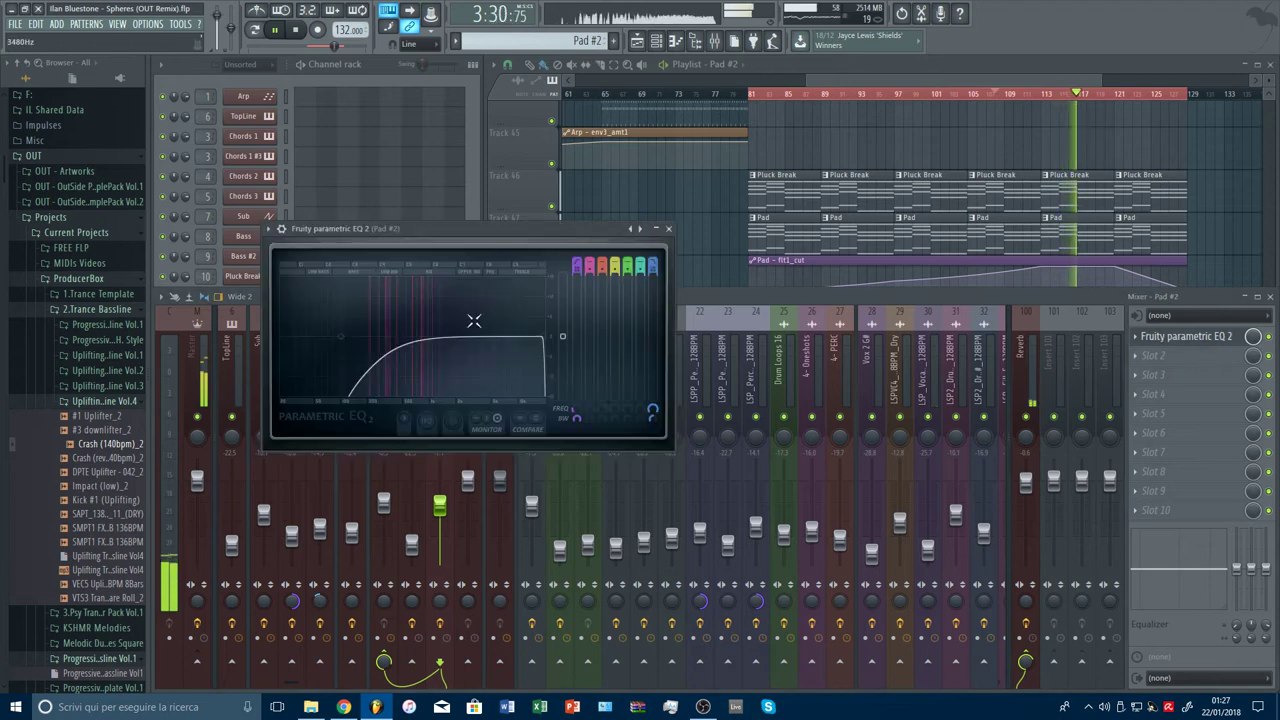
mouse_move(345, 341)
mouse_down()
mouse_move(284, 340)
mouse_move(335, 338)
mouse_up()
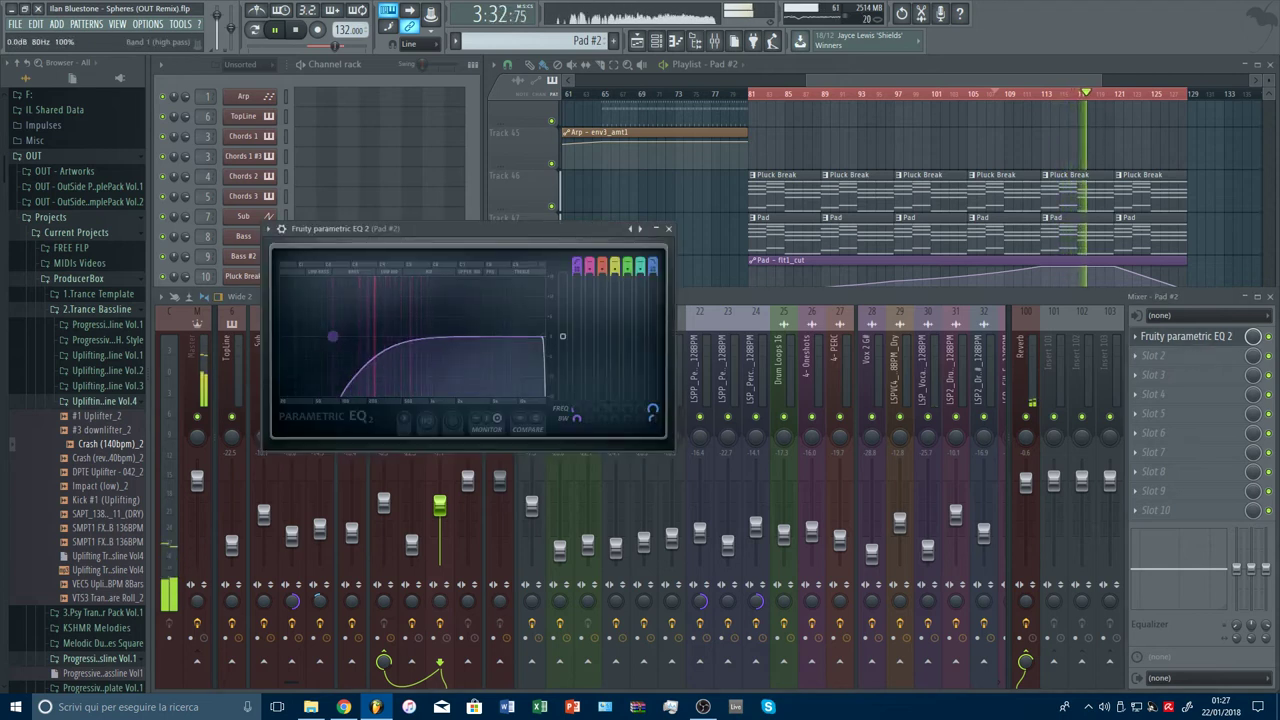
key(Escape)
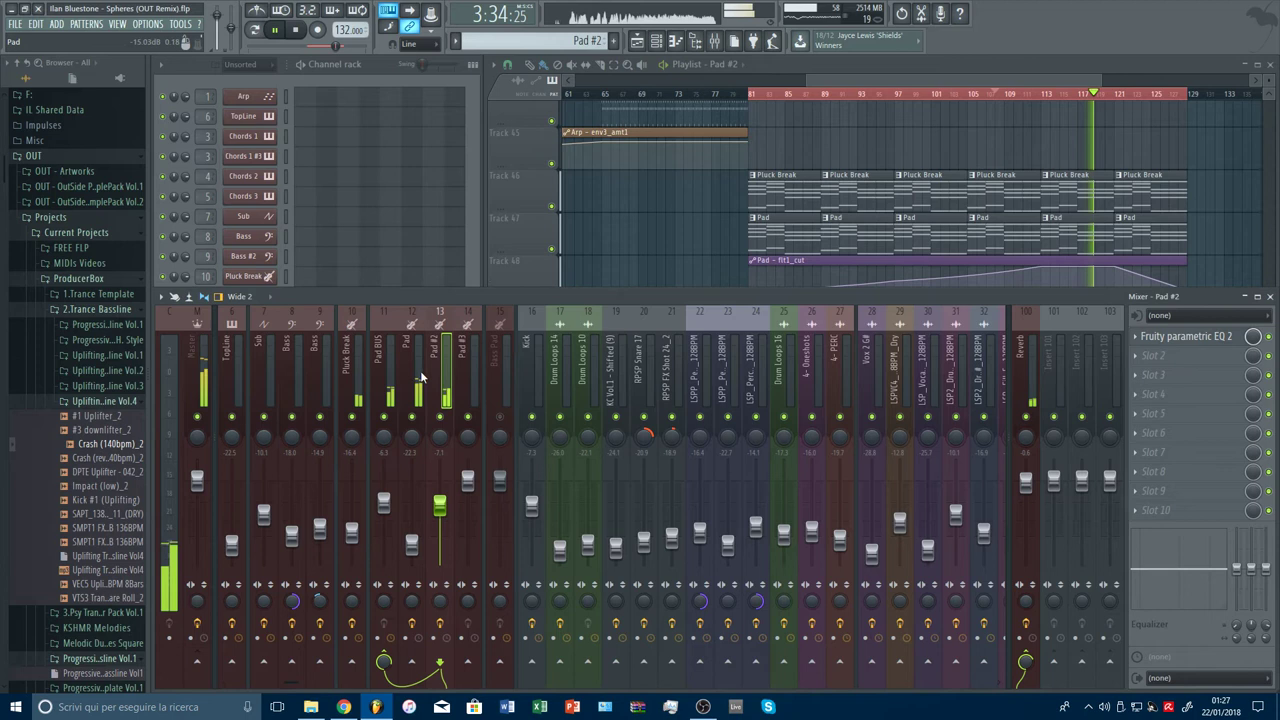
click(1186, 336)
drag(357, 351, 338, 342)
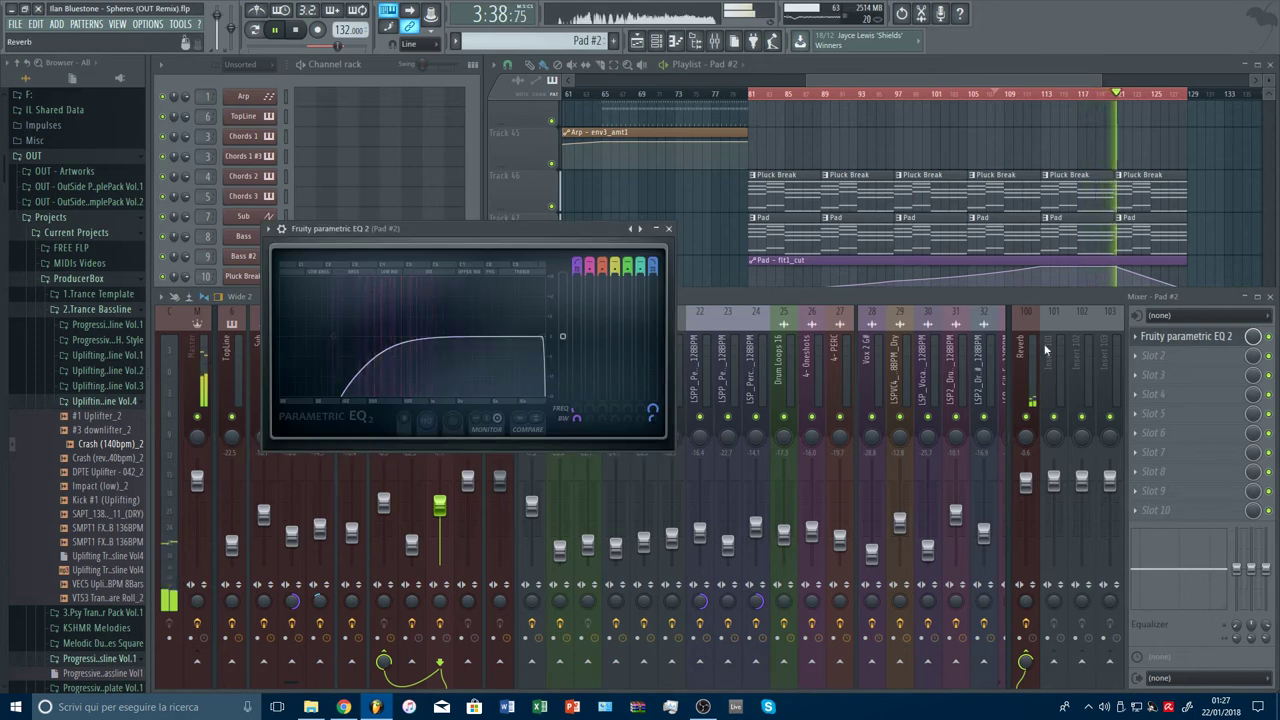
Step: Add CamelCrusher to Pad #2's slot 2 and set its compressor amount to -5 dB
click(1149, 367)
click(935, 148)
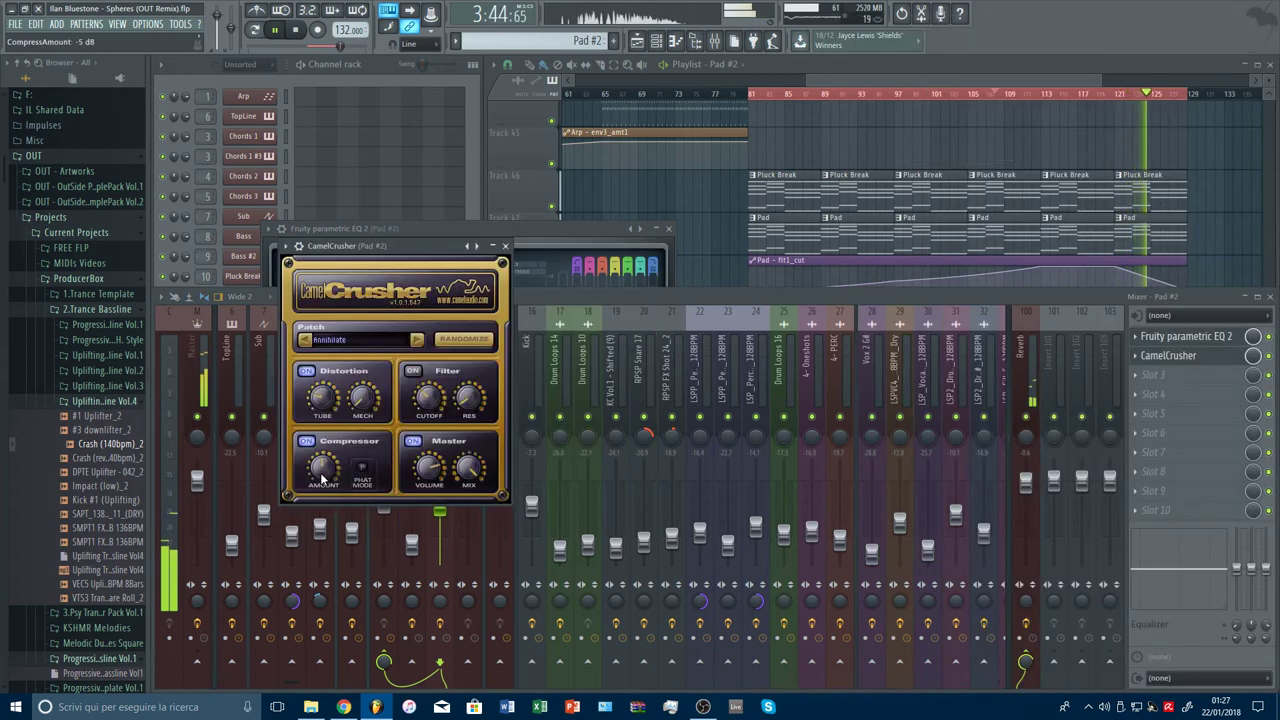
key(Escape)
key(Escape)
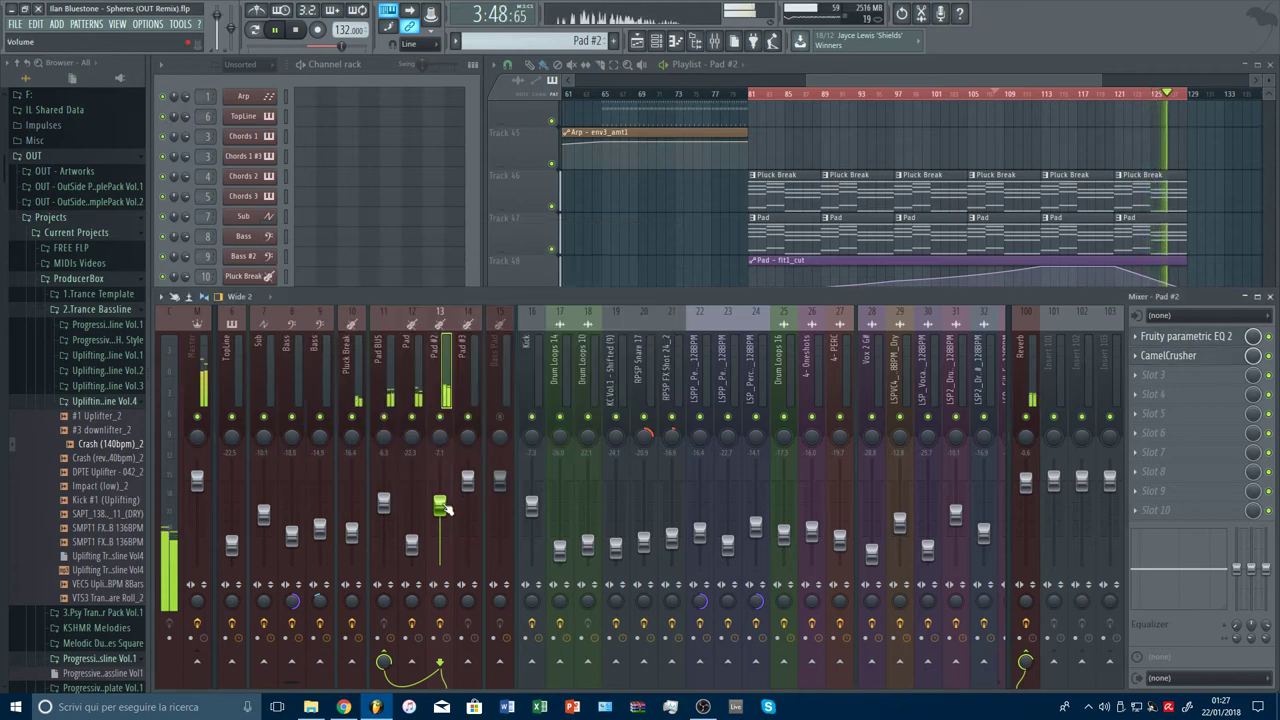
Step: Replay the end of the break from around bars 121 and 117 and lower the Pad #2 fader to -10.2 dB
drag(1062, 80, 1092, 88)
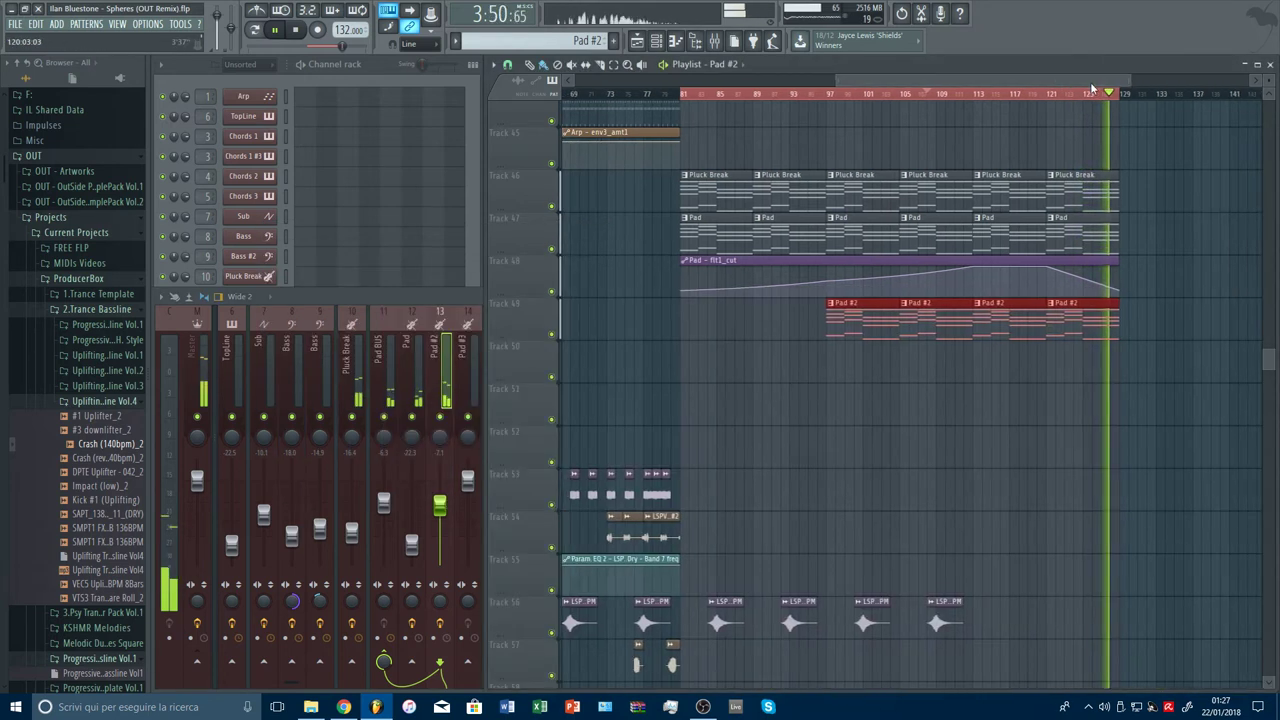
click(1055, 95)
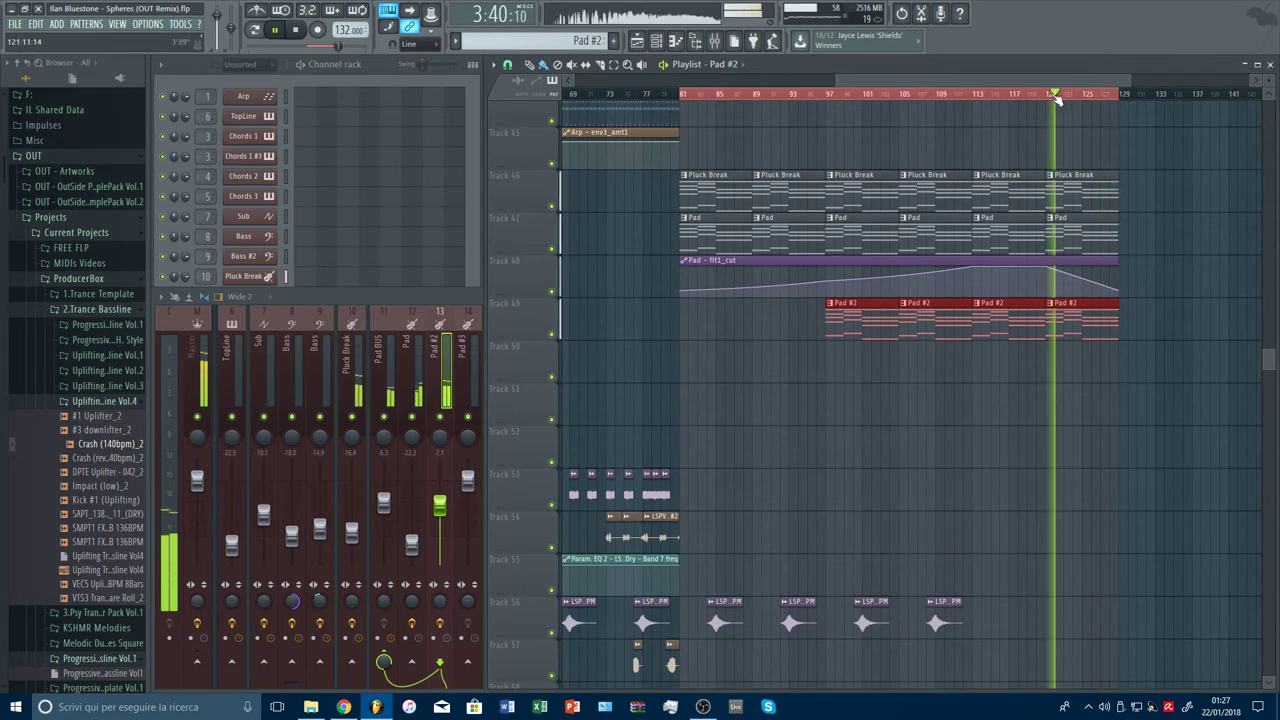
drag(1055, 95, 1018, 96)
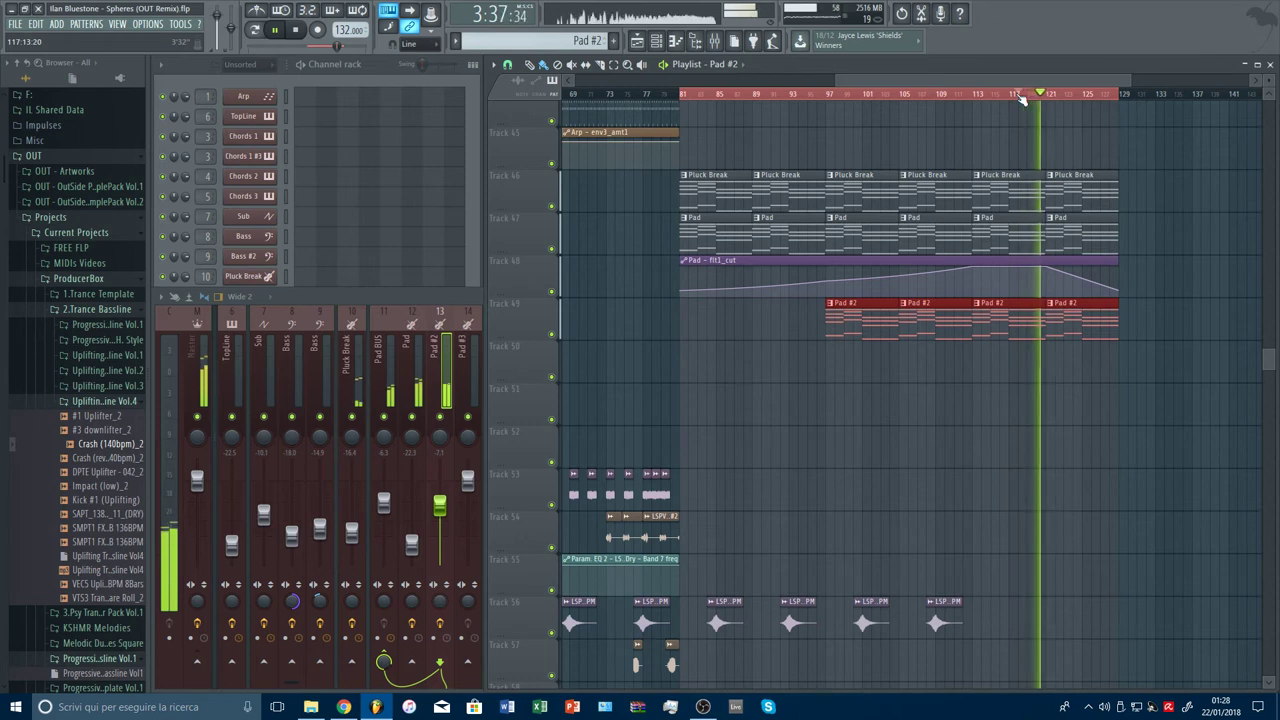
scroll(1022, 98, down, 1)
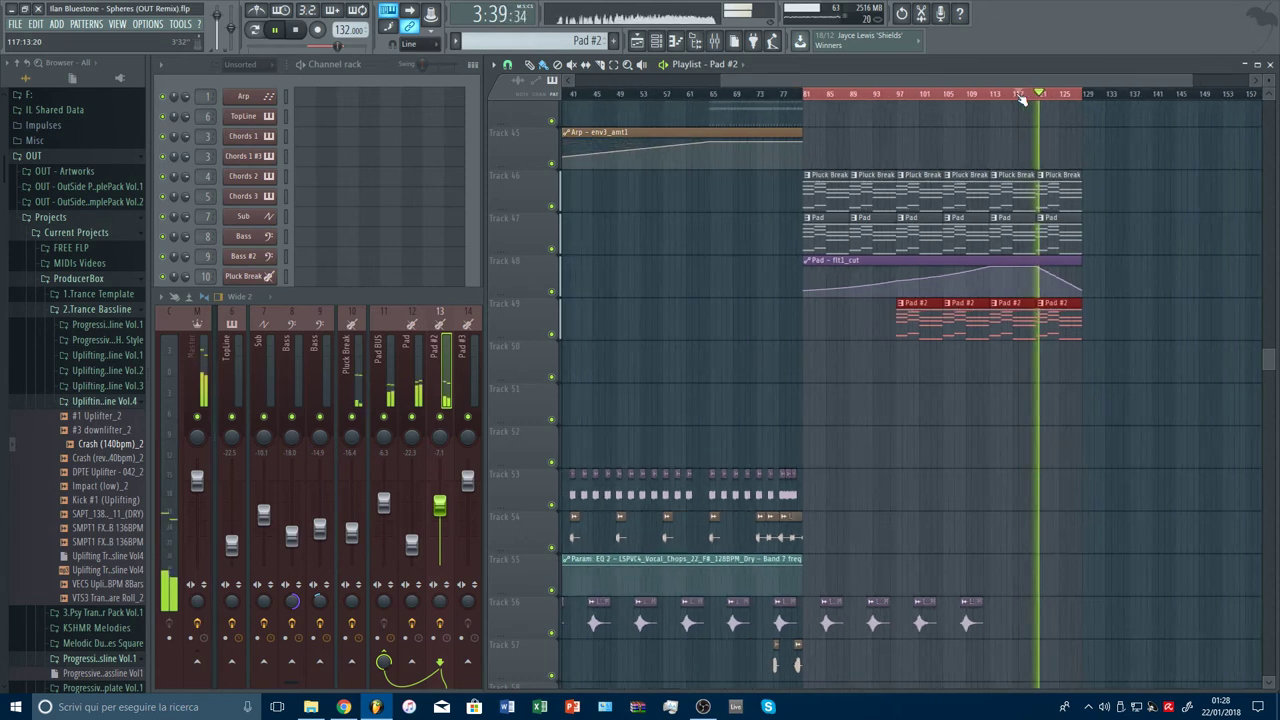
click(440, 508)
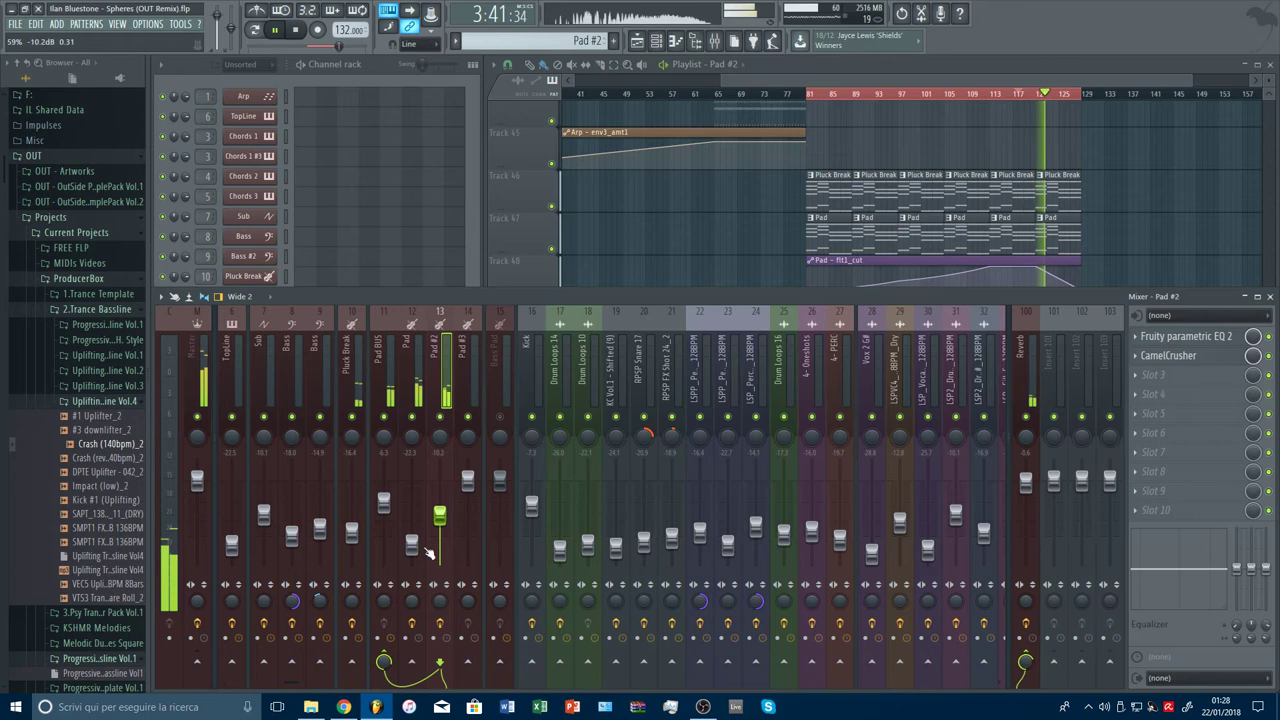
Step: Raise the Pad track's mixer fader slightly and return to the playlist
click(411, 544)
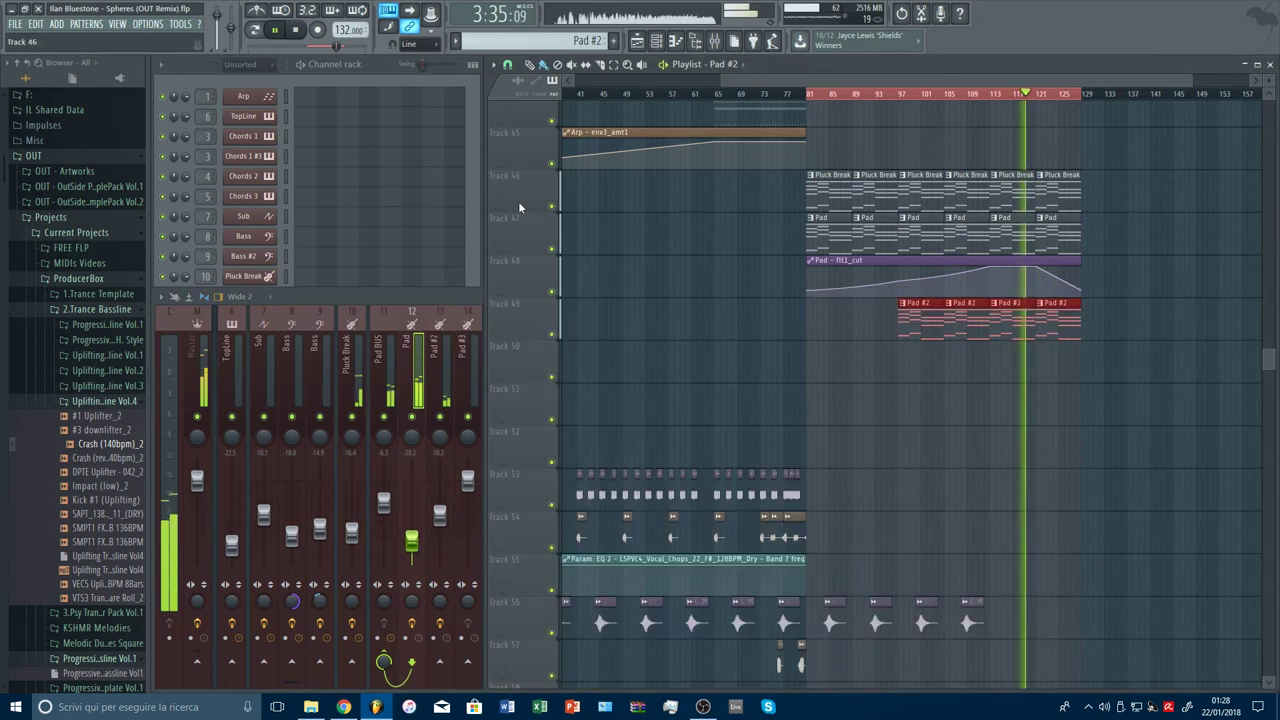
key(F5)
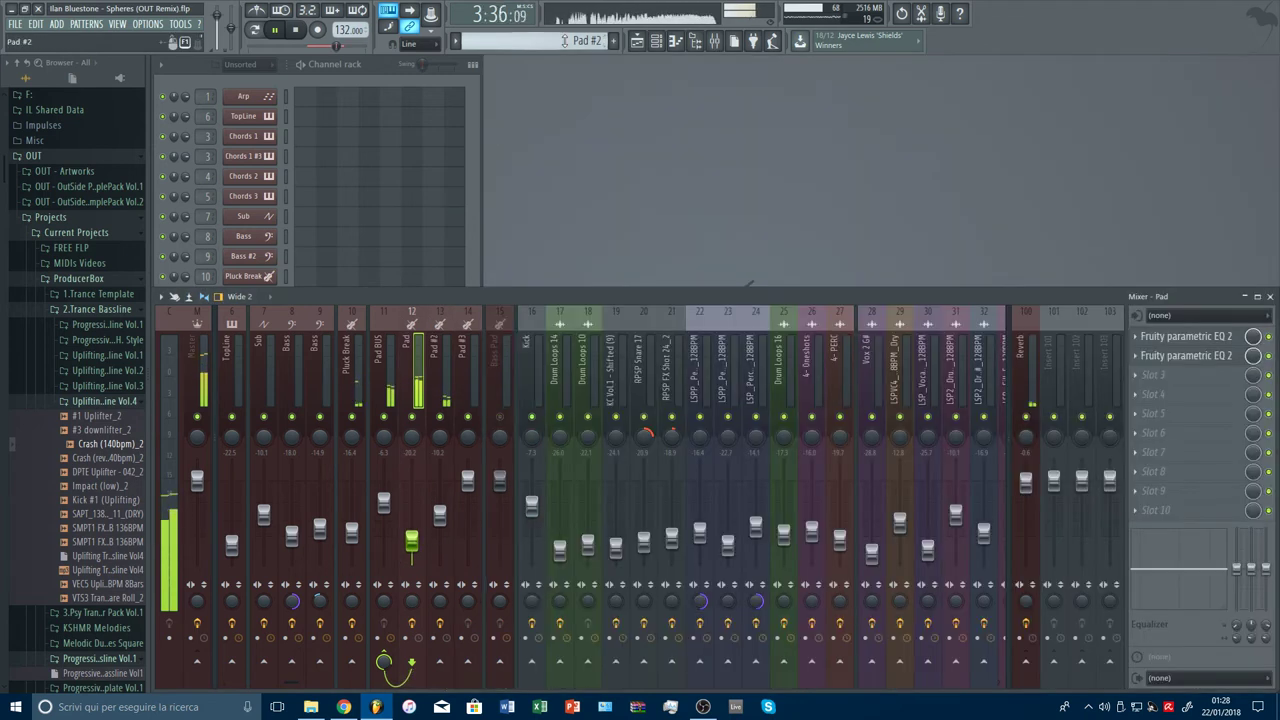
click(637, 41)
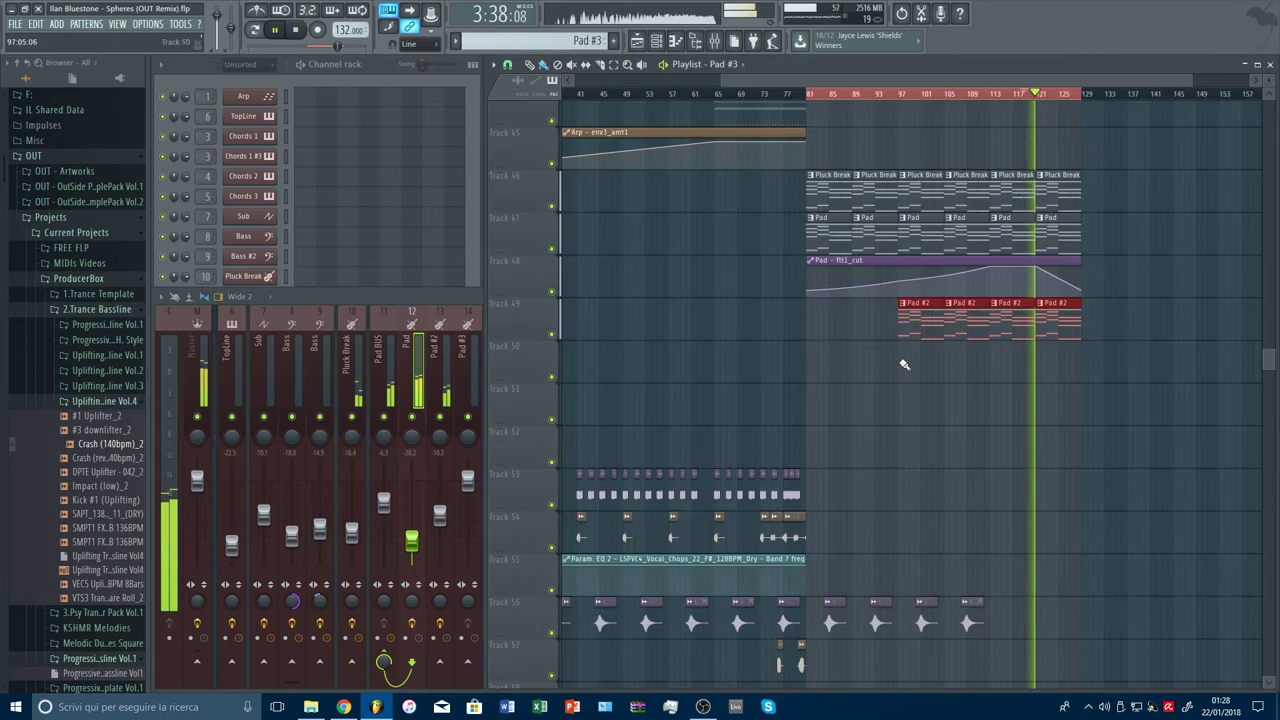
Step: Place Pad #3 clips on Track 50 from bar 97 to bar 129, add one at bar 89, and play from about bar 87
drag(944, 366, 1080, 366)
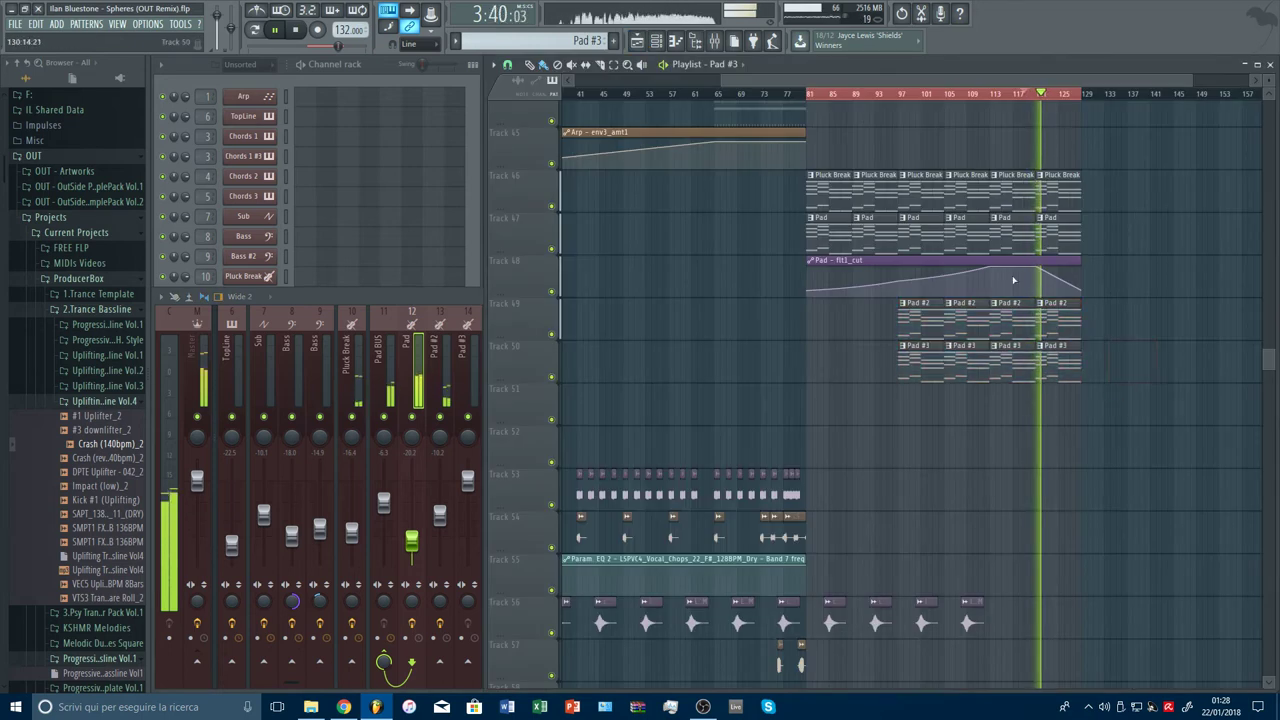
click(857, 366)
click(845, 95)
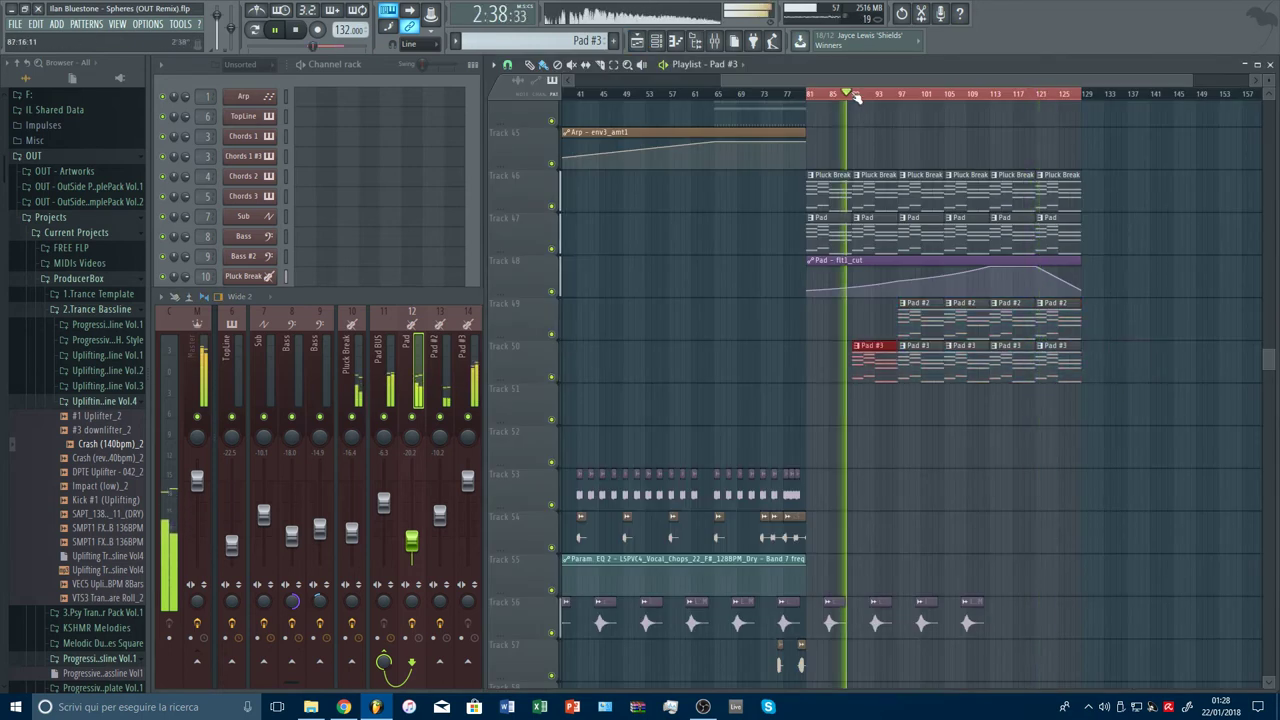
Step: Bring the full channel rack into view and switch playback to the Pad #3 pattern alone
scroll(868, 95, up, 3)
scroll(867, 95, up, 2)
click(473, 297)
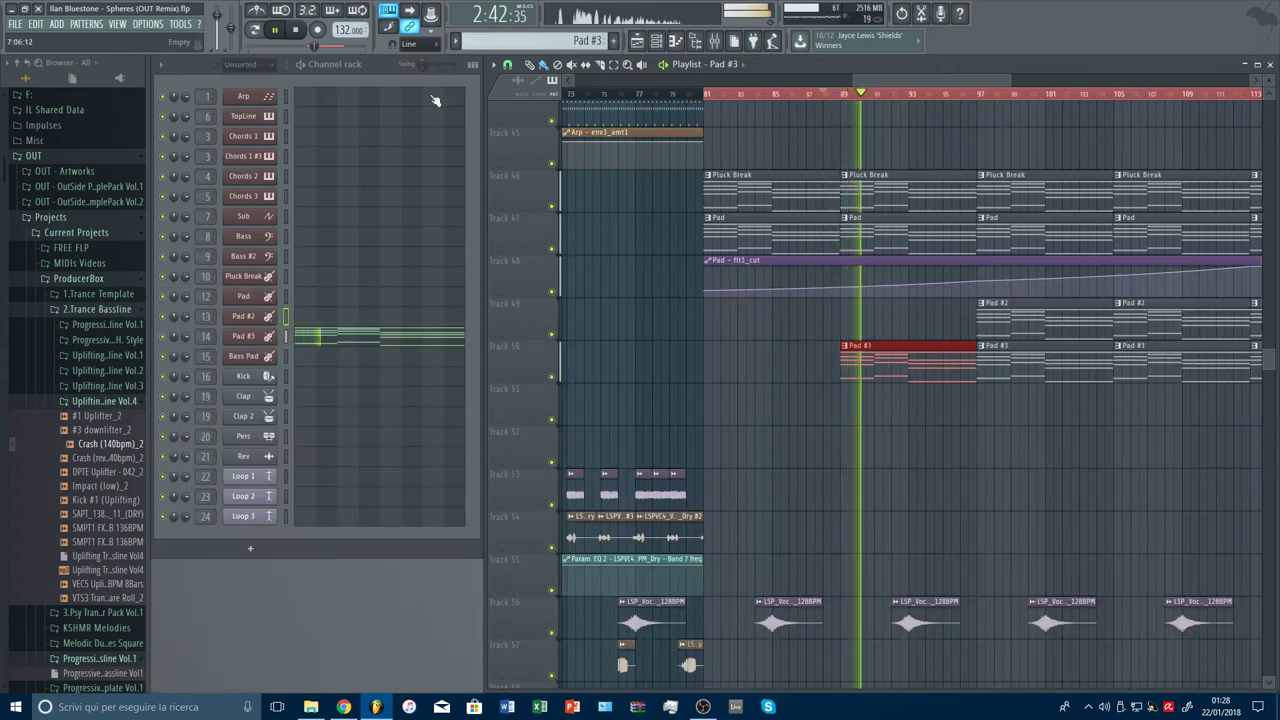
key(l)
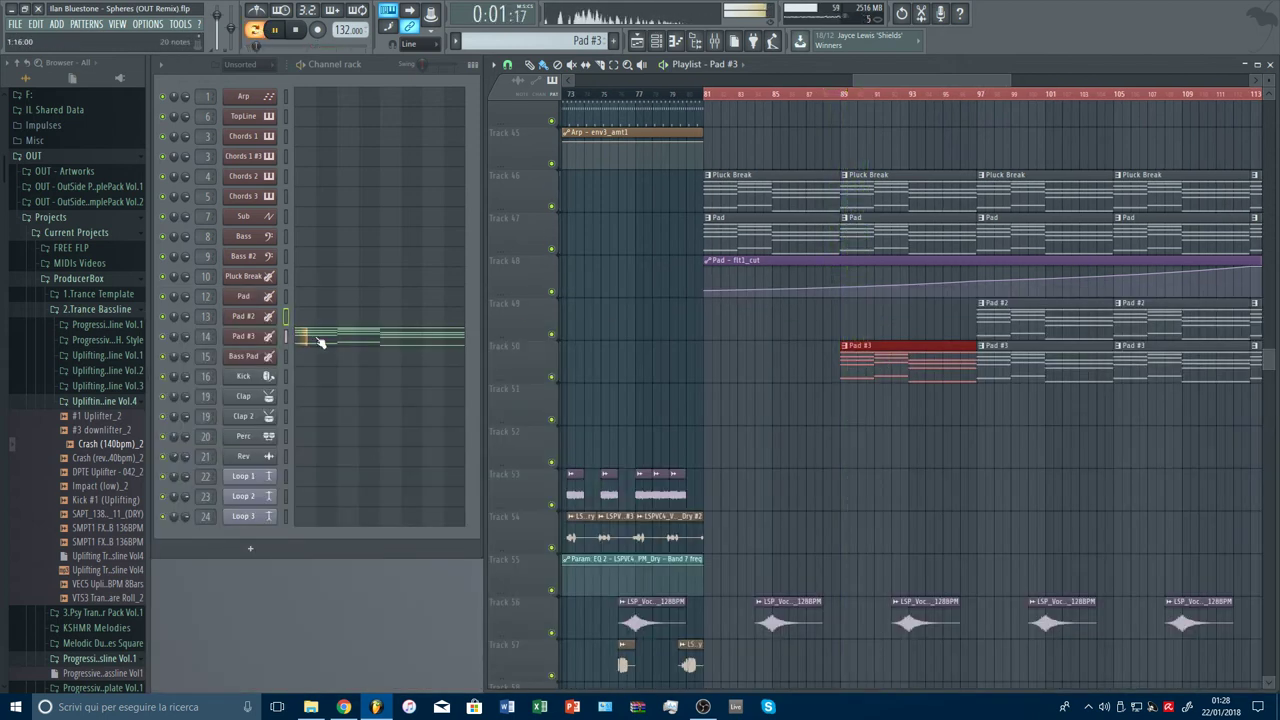
Step: Copy the Fruity parametric EQ 2 from Pad #2 to slot 1 of the Pad #3 mixer track
click(716, 42)
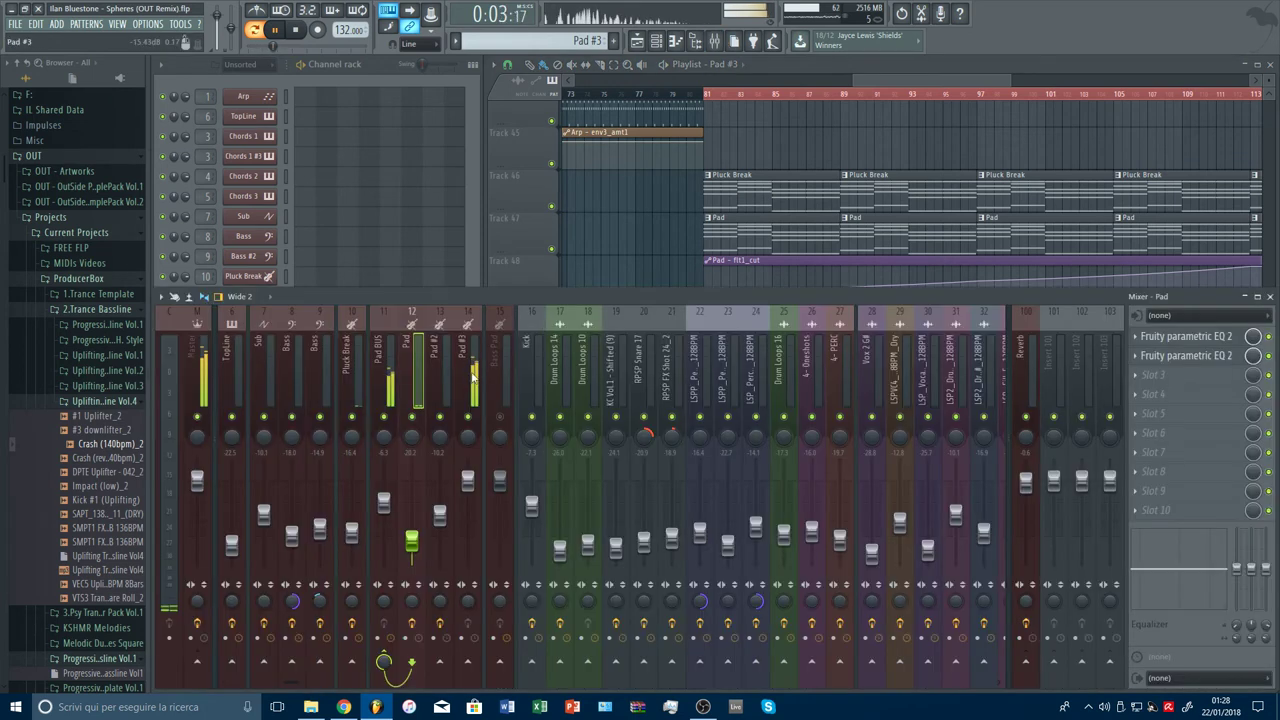
click(440, 400)
click(1160, 336)
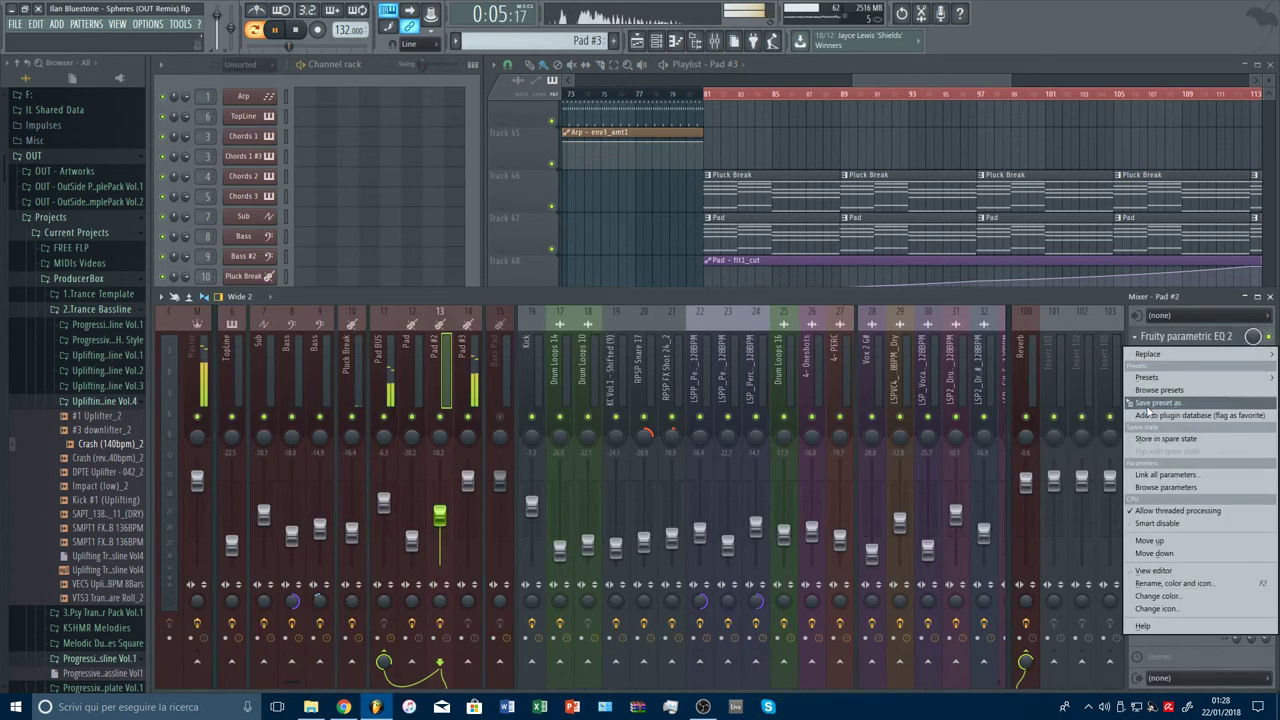
drag(1147, 406, 474, 363)
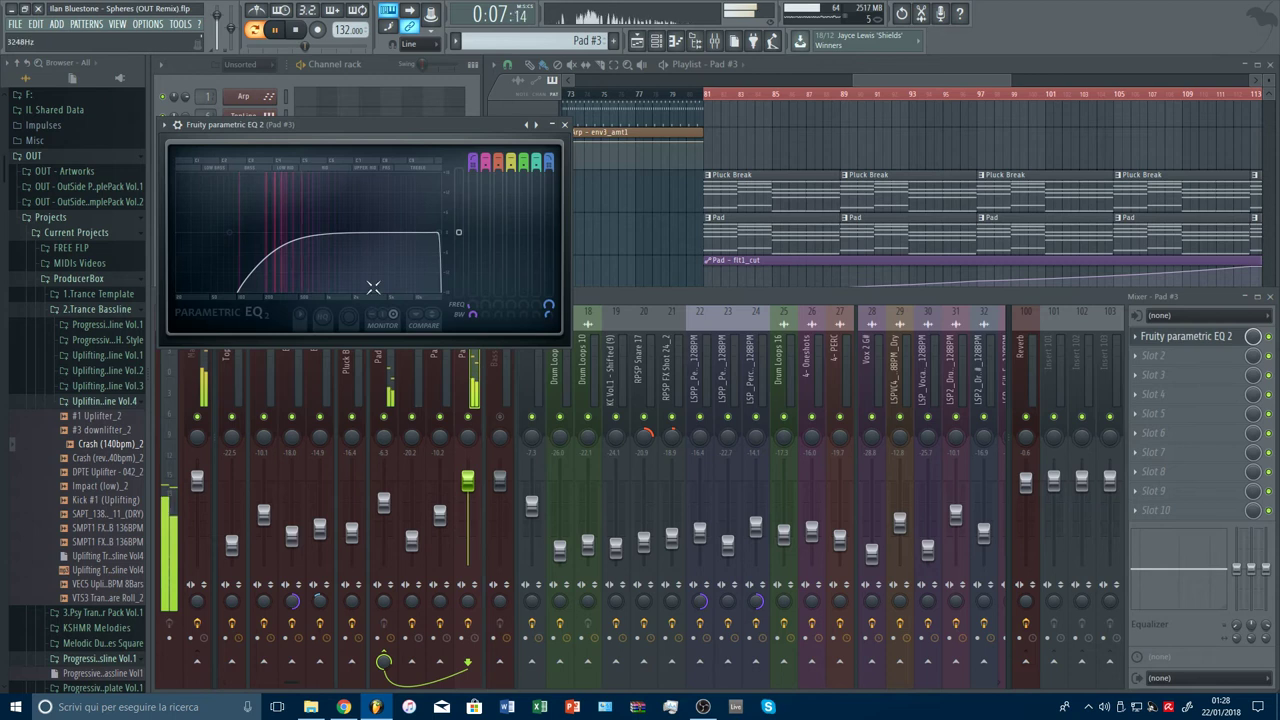
Step: Lower the Pad #3 EQ's band 1 high-pass to 68 Hz and reset bands 3, 4 and 5 to peaking
drag(255, 230, 216, 232)
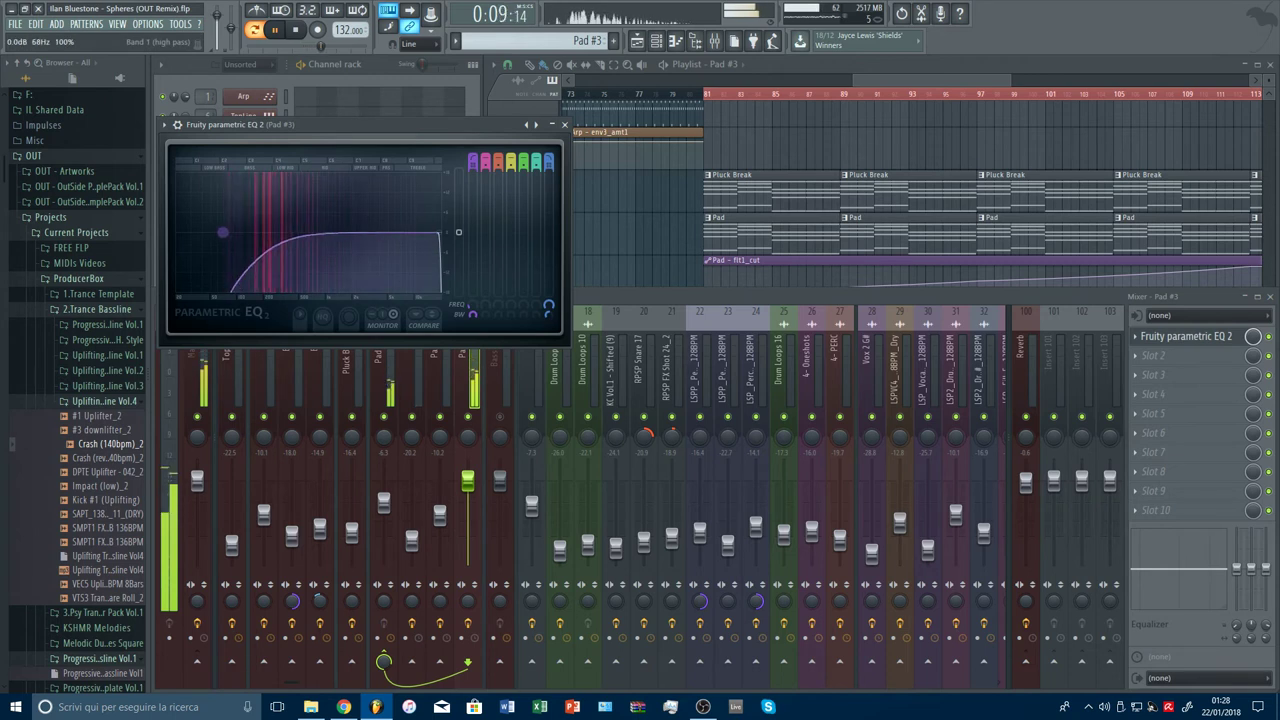
right_click(502, 157)
click(508, 164)
right_click(510, 157)
click(517, 163)
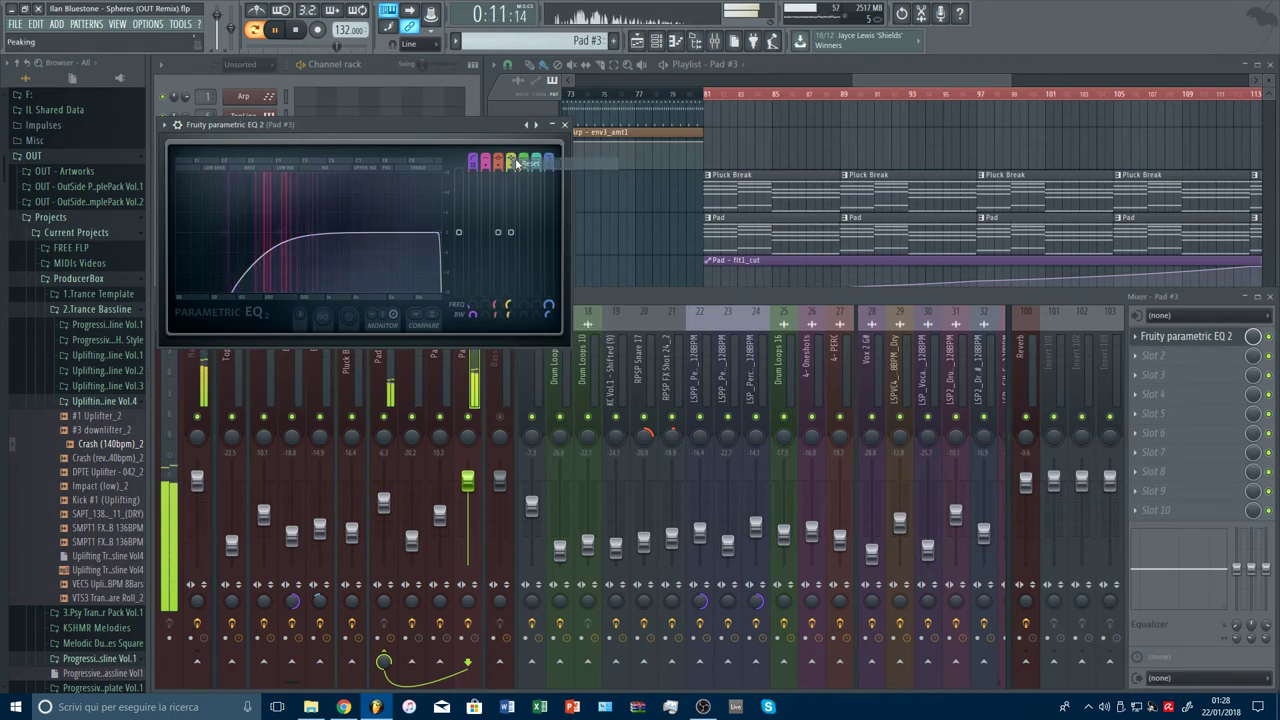
right_click(524, 157)
click(530, 163)
Step: Boost the highs gently with band 5, cut the lows with band 3, and cut band 4 narrowly by -8.6 dB at 351 Hz
mouse_move(374, 233)
mouse_down()
mouse_move(424, 226)
mouse_move(378, 238)
mouse_up()
drag(279, 233, 265, 254)
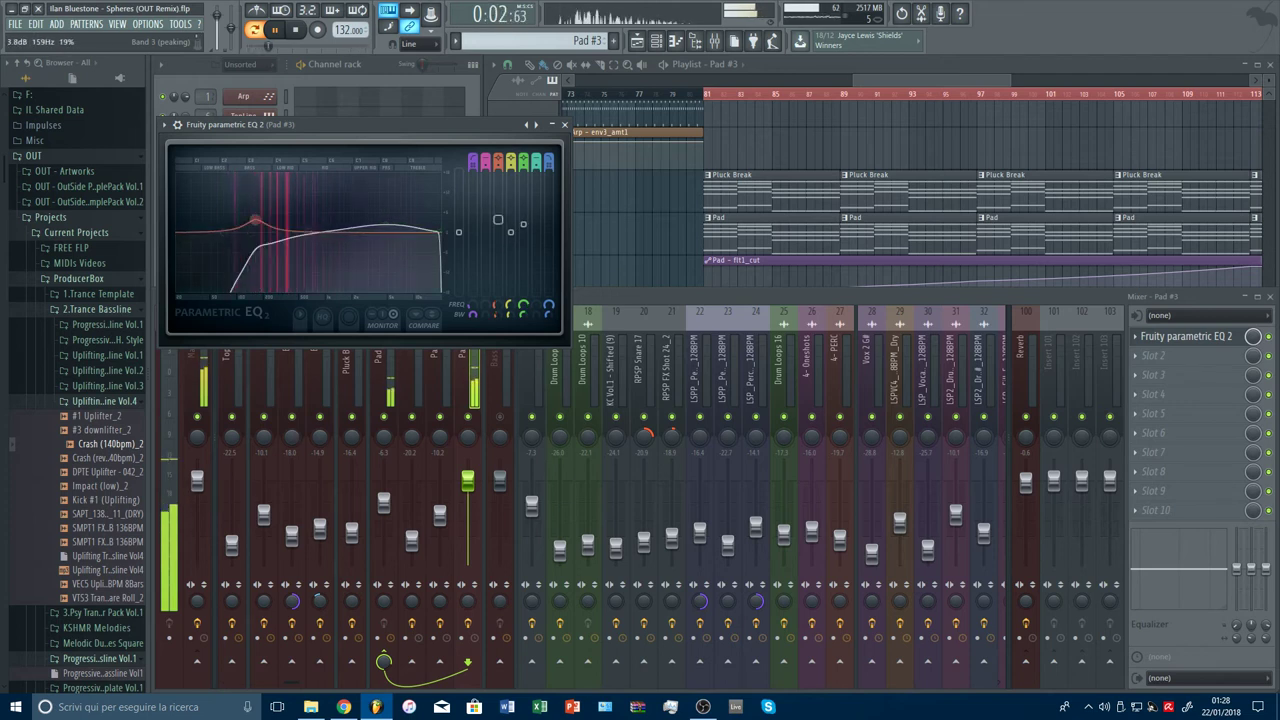
drag(255, 220, 262, 258)
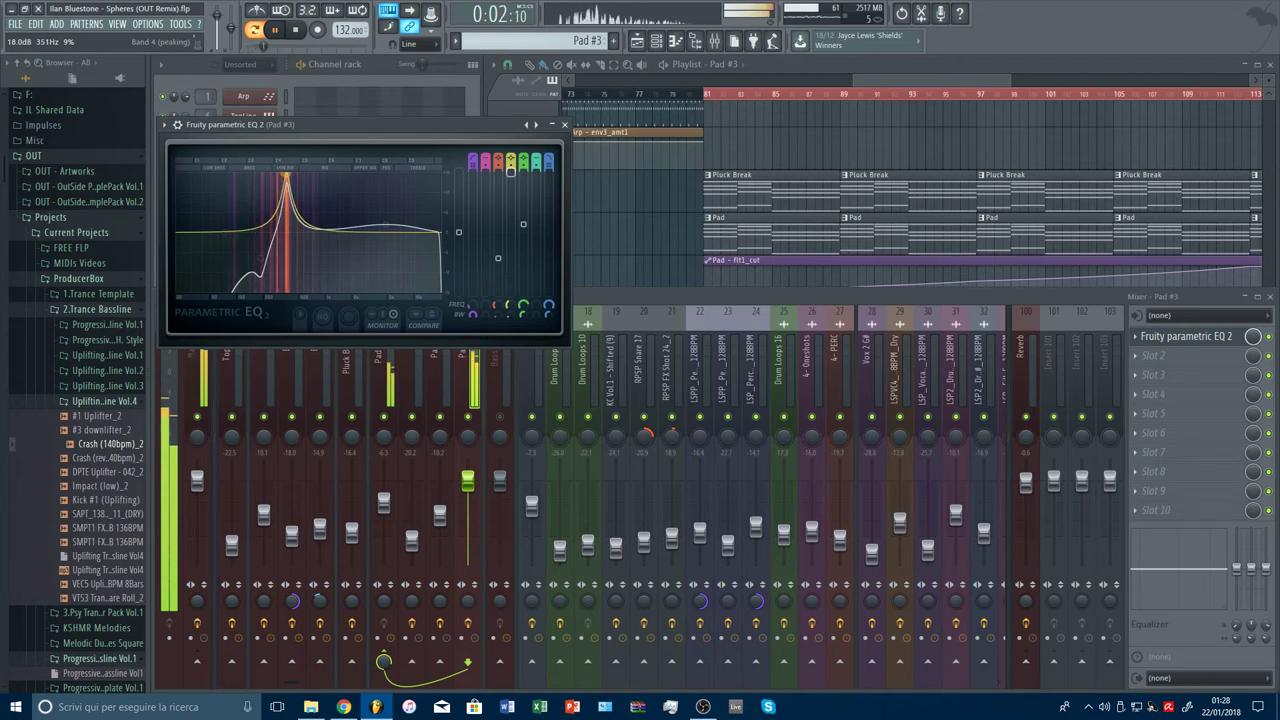
drag(510, 170, 510, 257)
scroll(298, 261, down, 2)
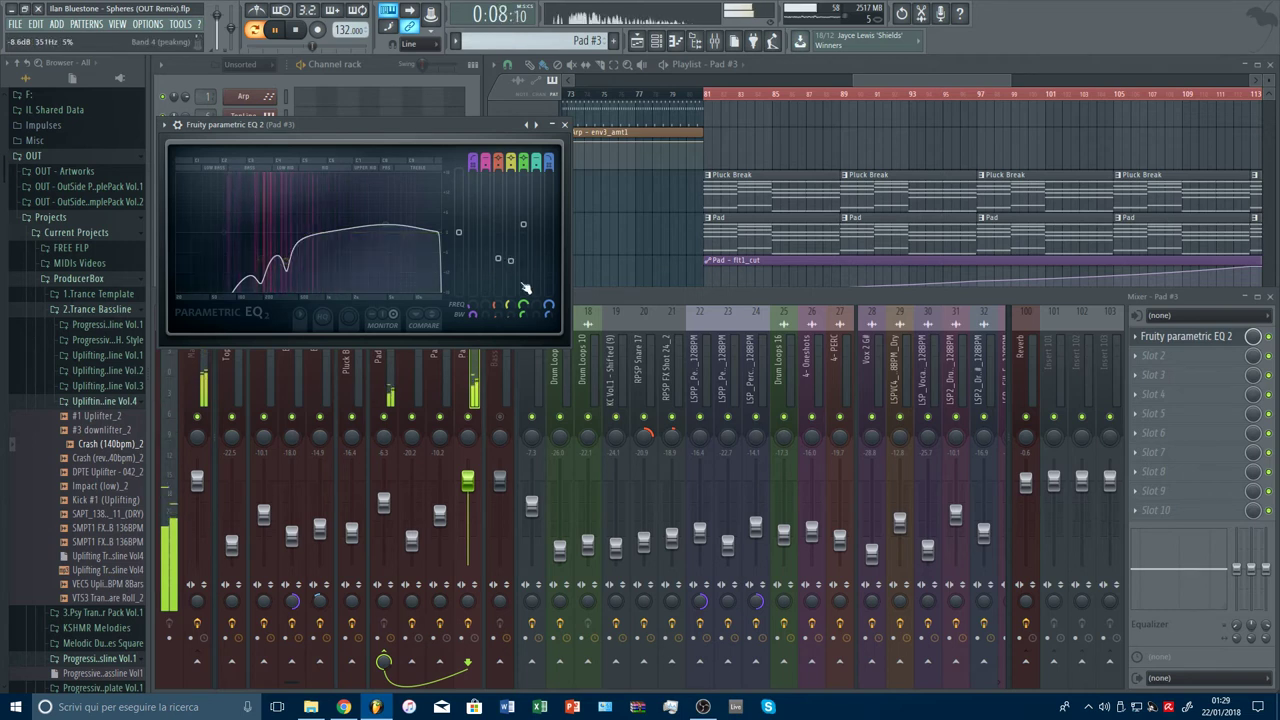
Step: Fine-tune the Pad #3 EQ, nudging the high-pass cutoff up and setting band 5 to 2.6 dB at 6106 Hz
drag(512, 314, 498, 315)
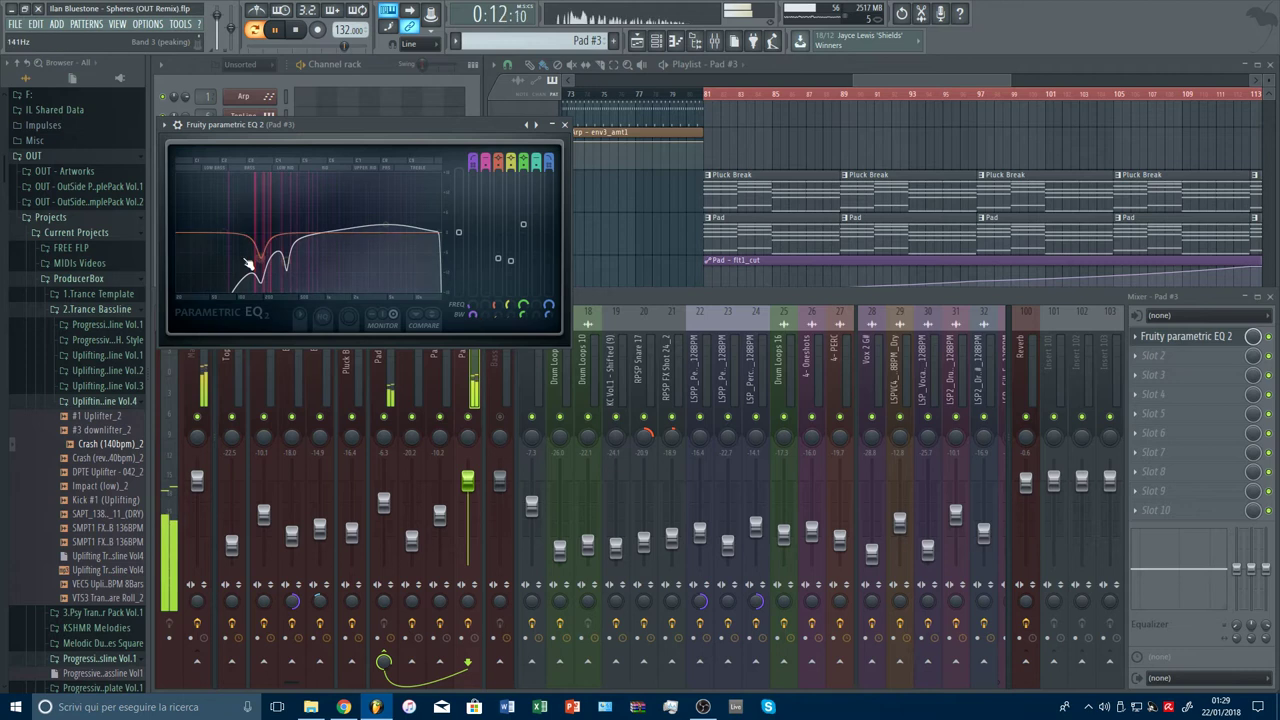
drag(224, 232, 226, 232)
drag(388, 223, 395, 223)
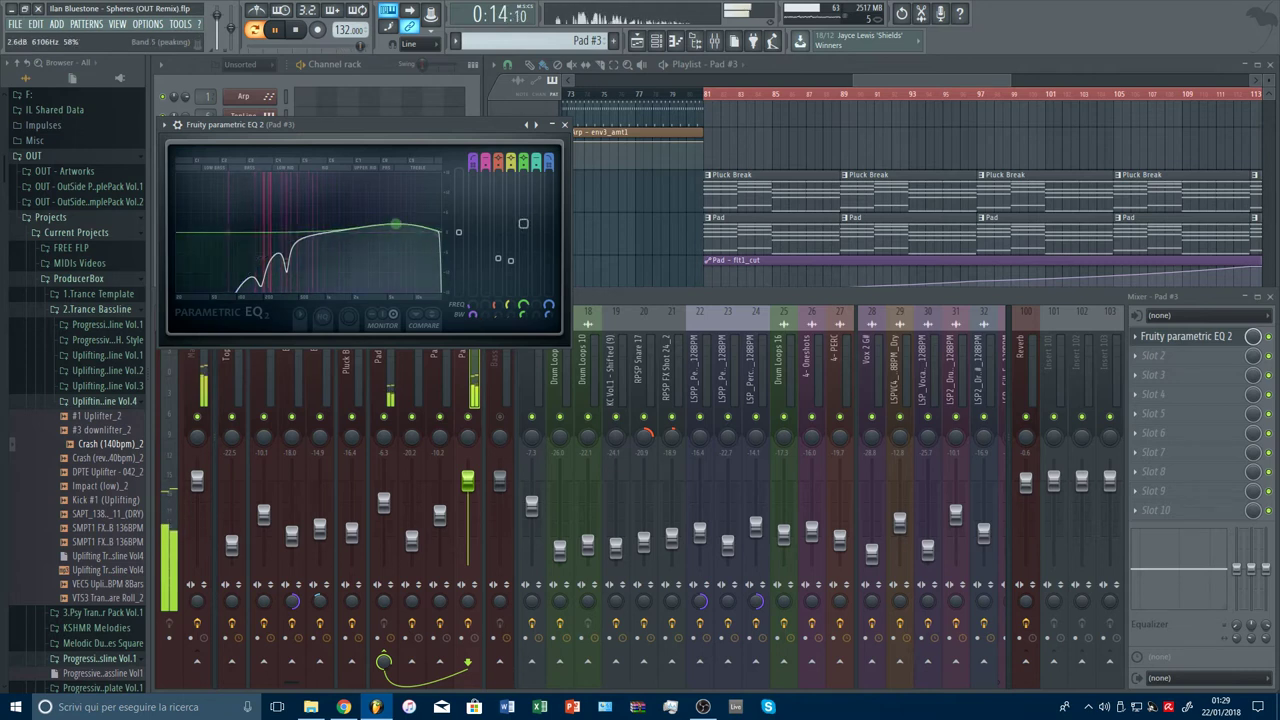
Step: Lower the Pad #3 fader to -5.6 dB and set x-comp in its Spire synth to about 80
key(Escape)
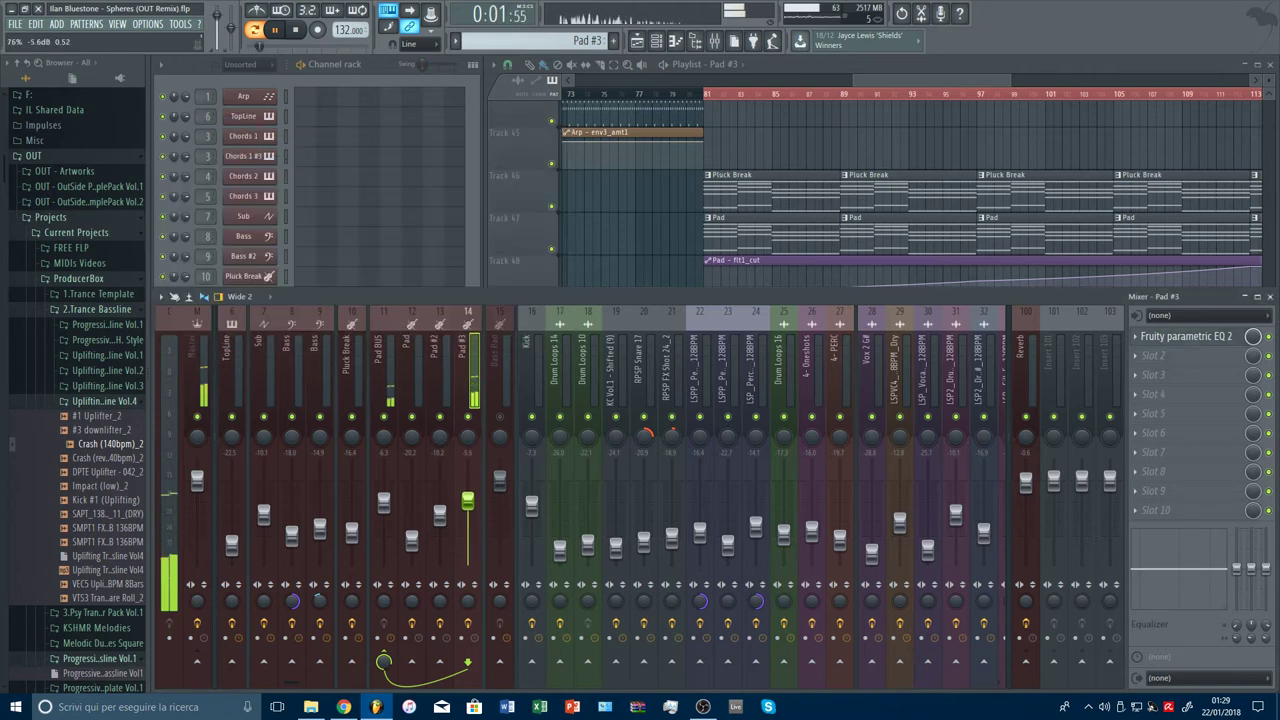
key(F9)
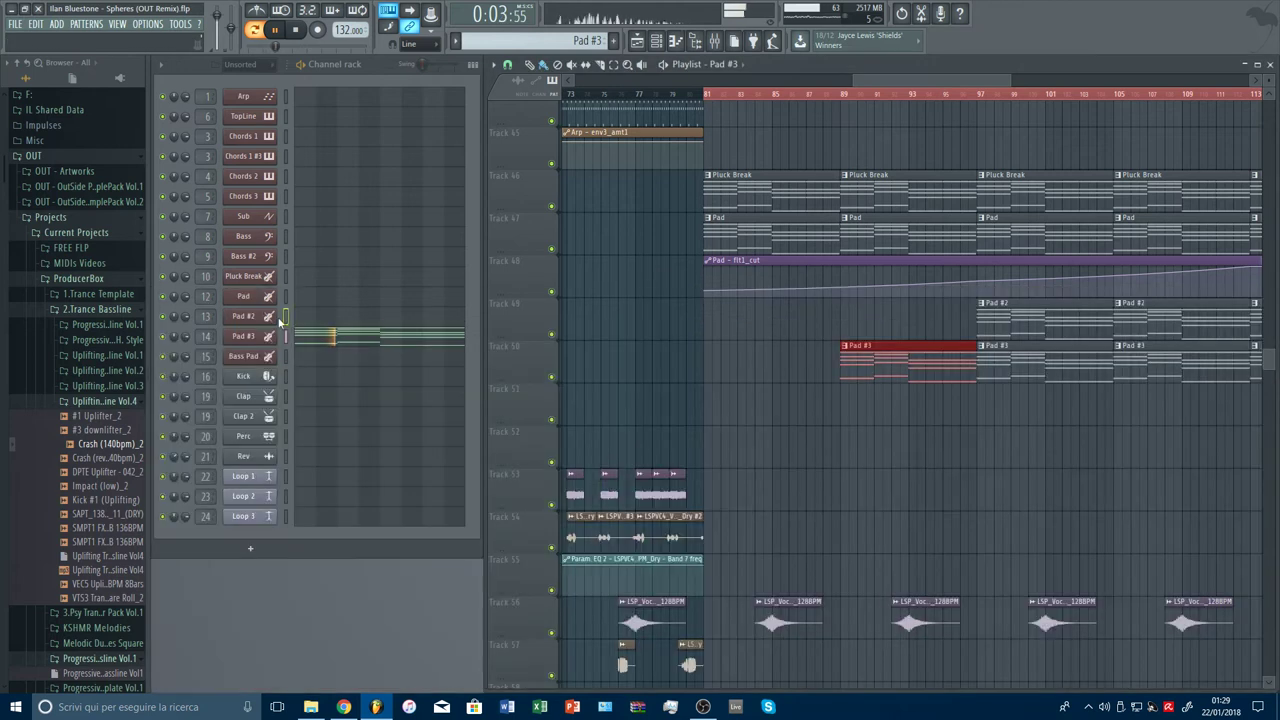
click(250, 338)
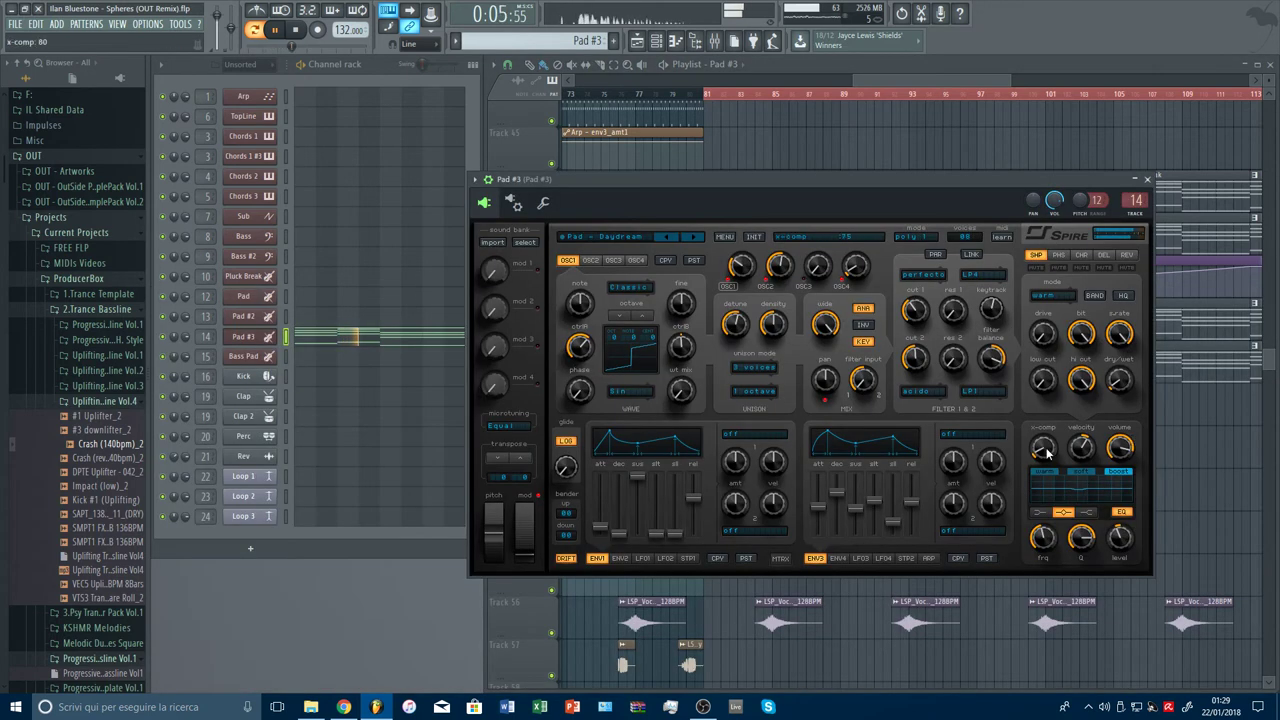
key(Escape)
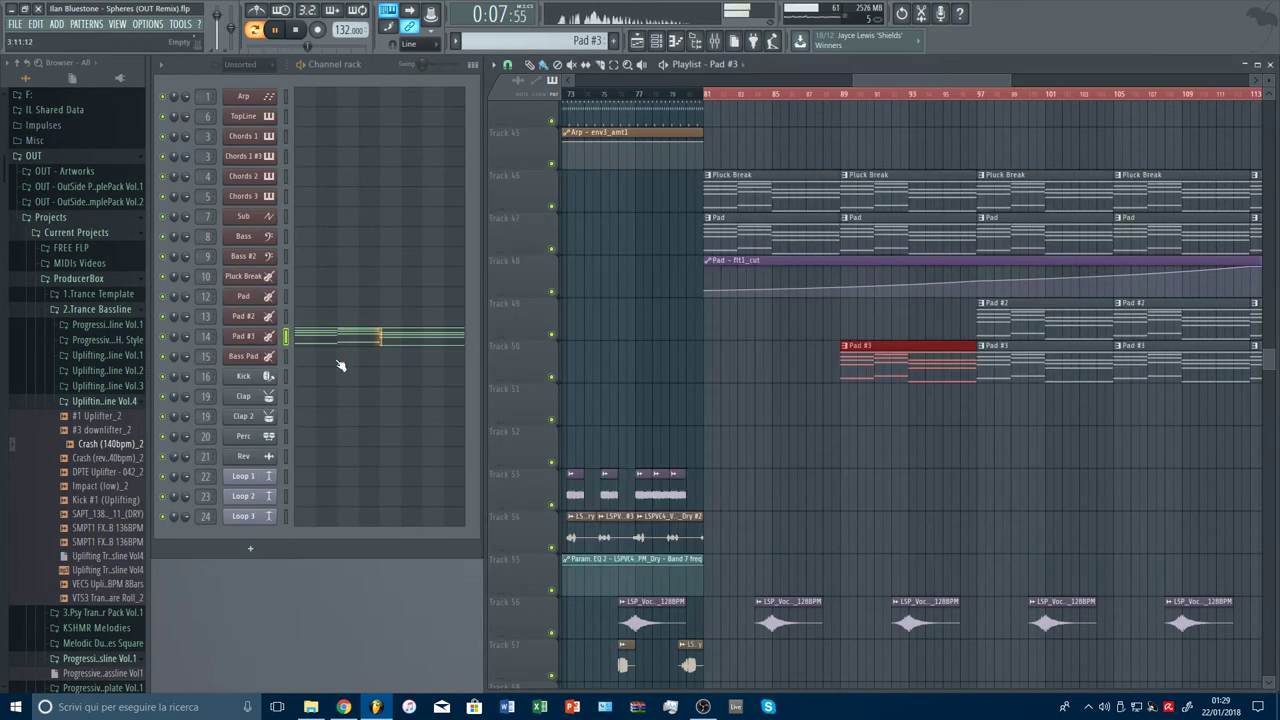
Step: Set Pad #3's filter 1 cutoff to 340 in Spire and play the song from bar 87 with the clips deselected
click(258, 339)
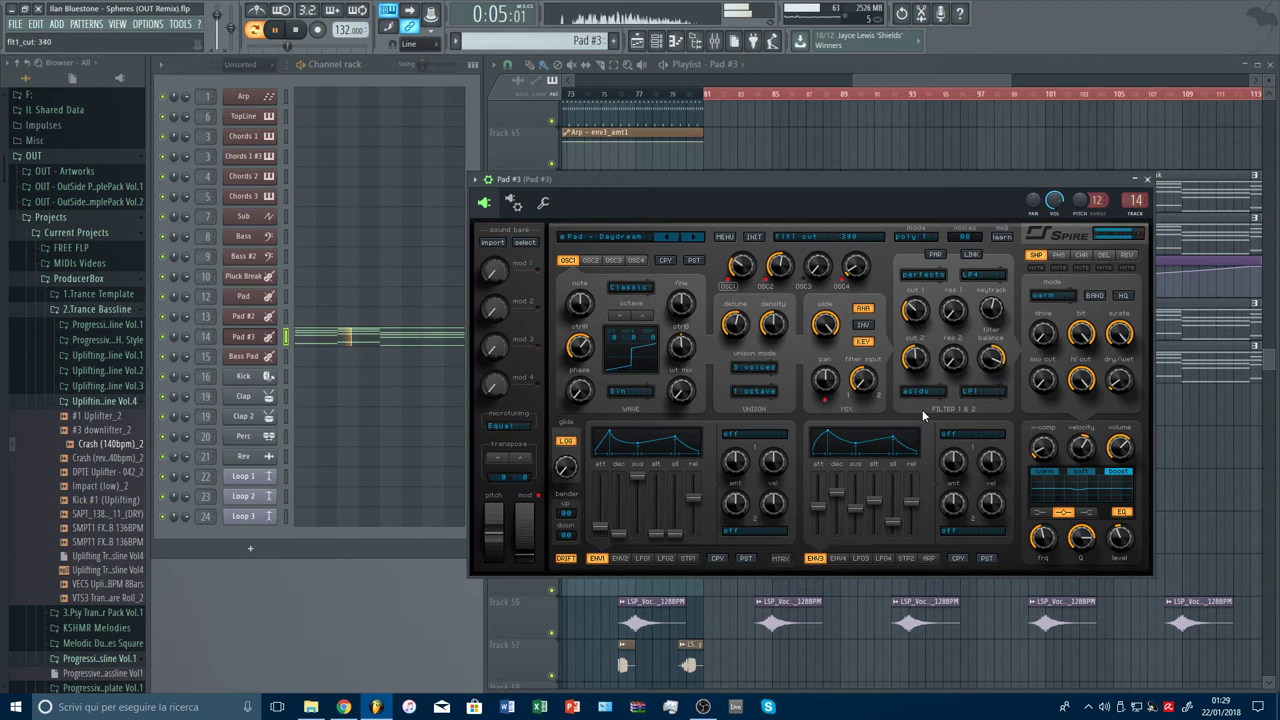
key(Escape)
click(813, 94)
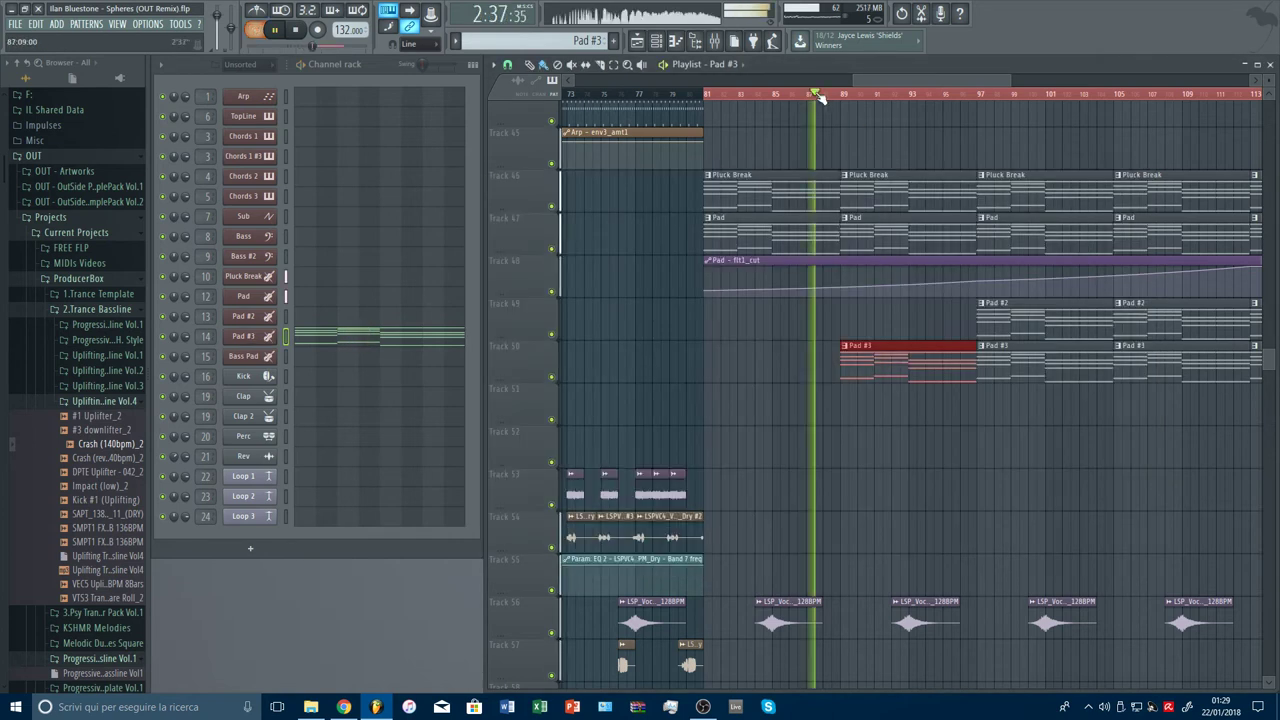
key(ctrl+d)
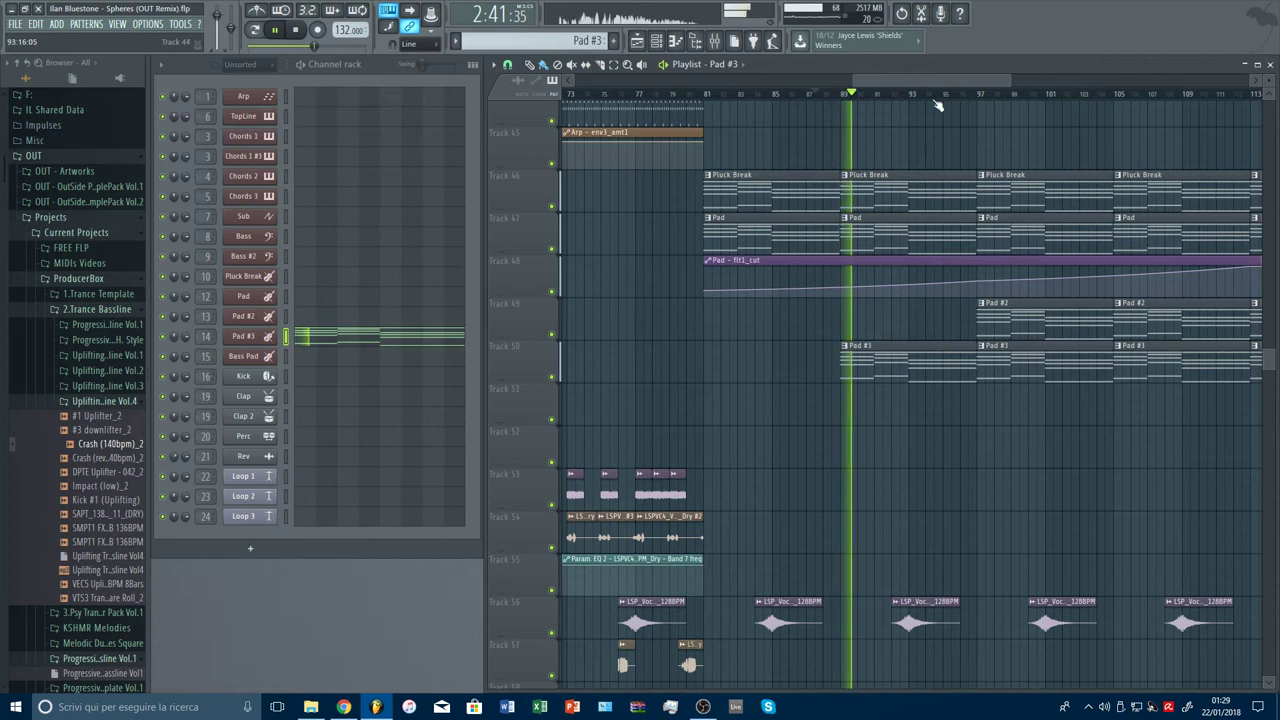
Step: Select bars 81 to 129 in the playlist and create an automation clip for Pad #3's filter 1 cutoff over that range
drag(1010, 80, 1117, 81)
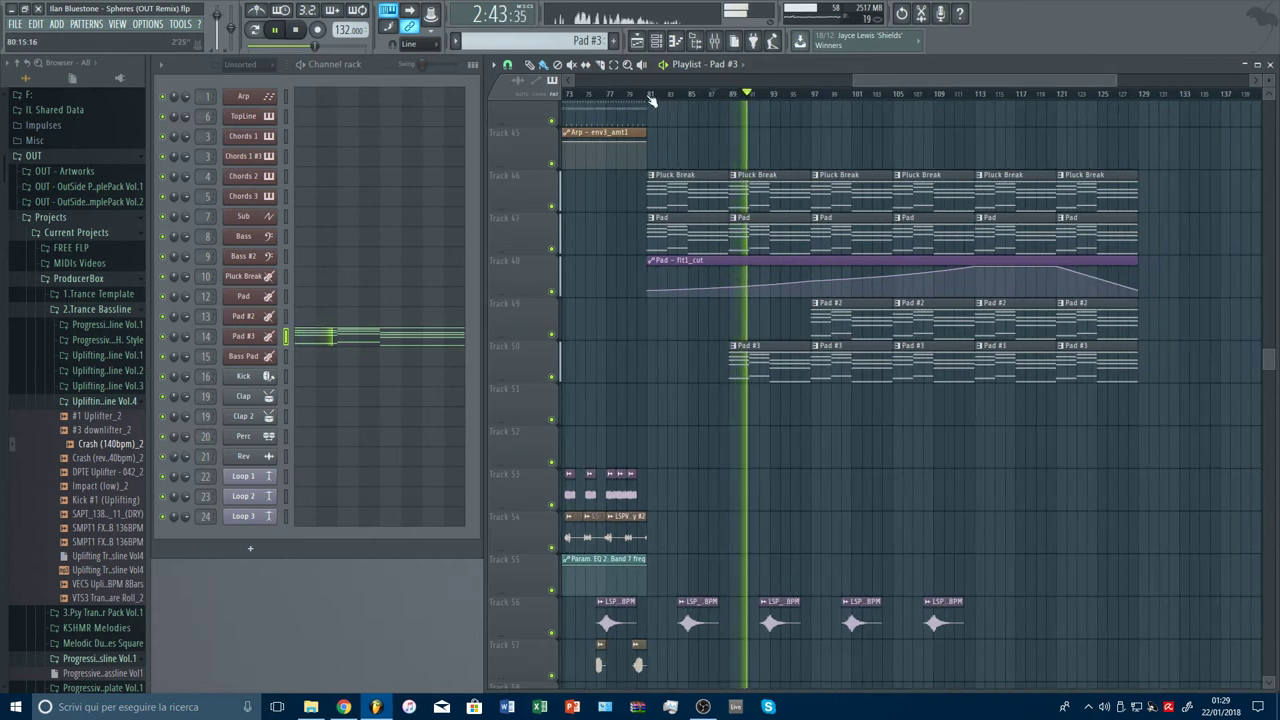
drag(648, 93, 1138, 110)
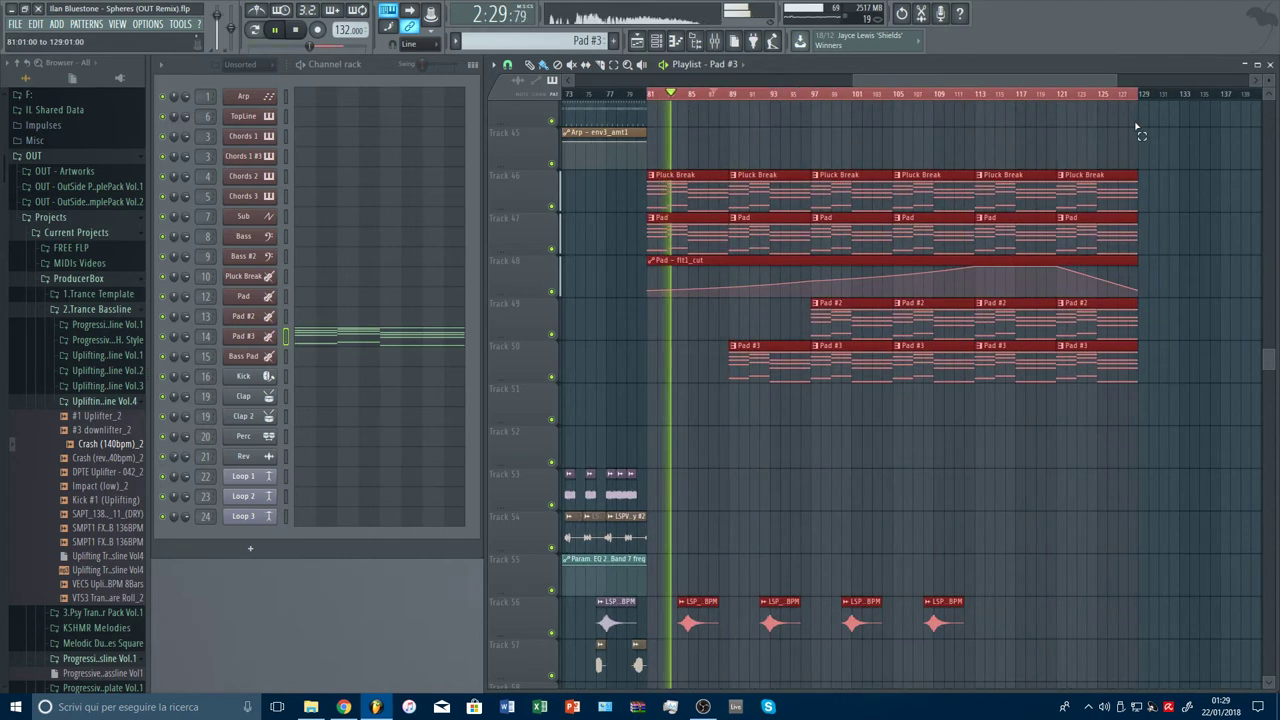
click(248, 338)
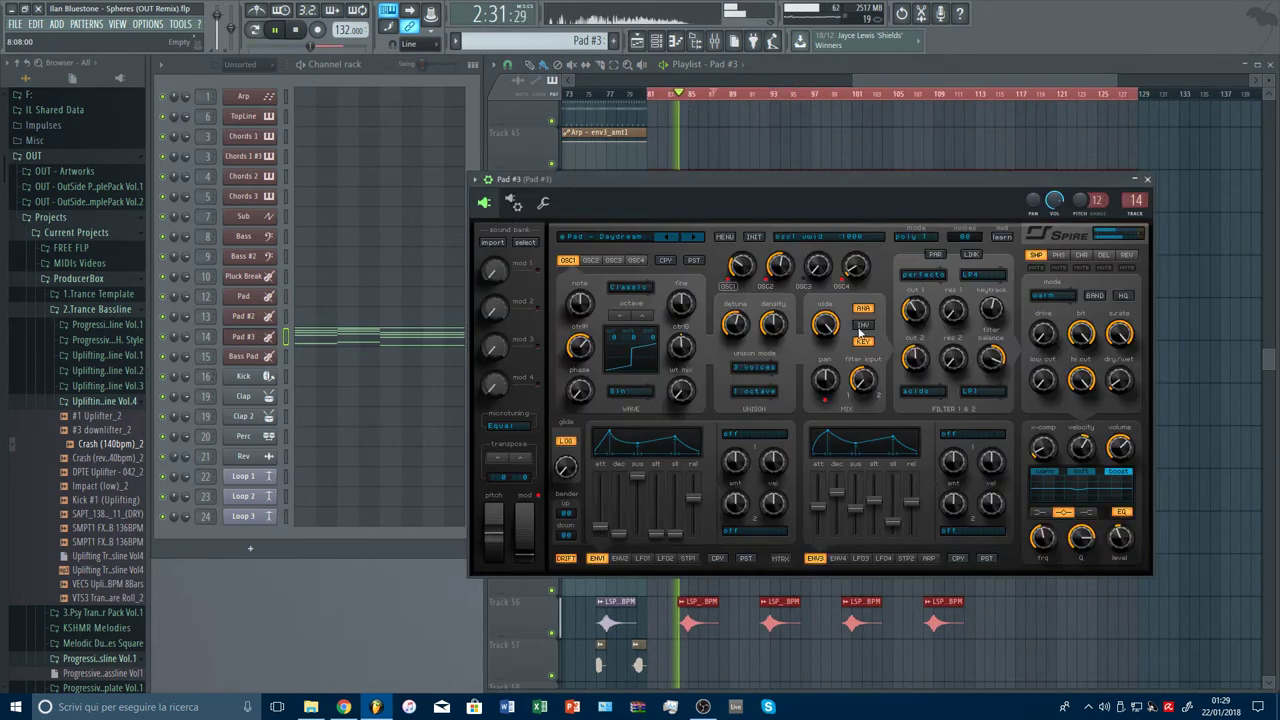
click(181, 24)
mouse_move(240, 159)
click(365, 237)
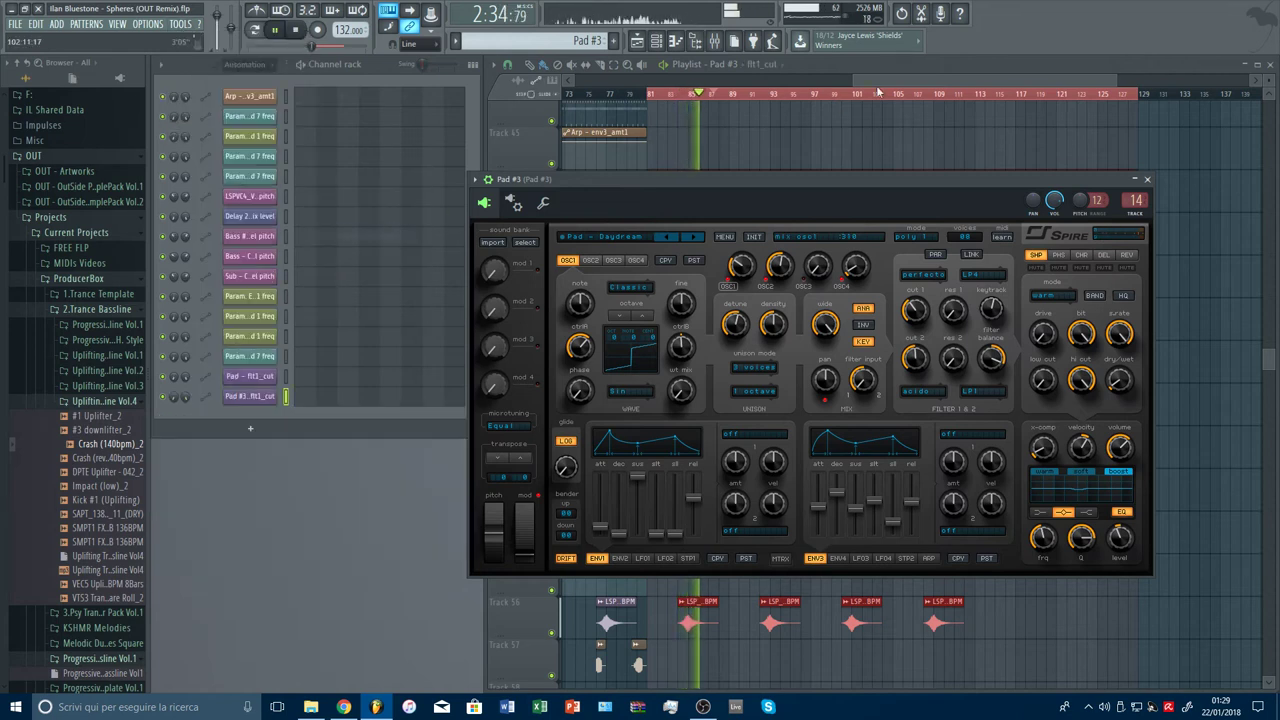
click(880, 81)
Step: Copy the start point's value in the Pad #3 cutoff automation and paste it onto a new point at bar 89
right_click(650, 415)
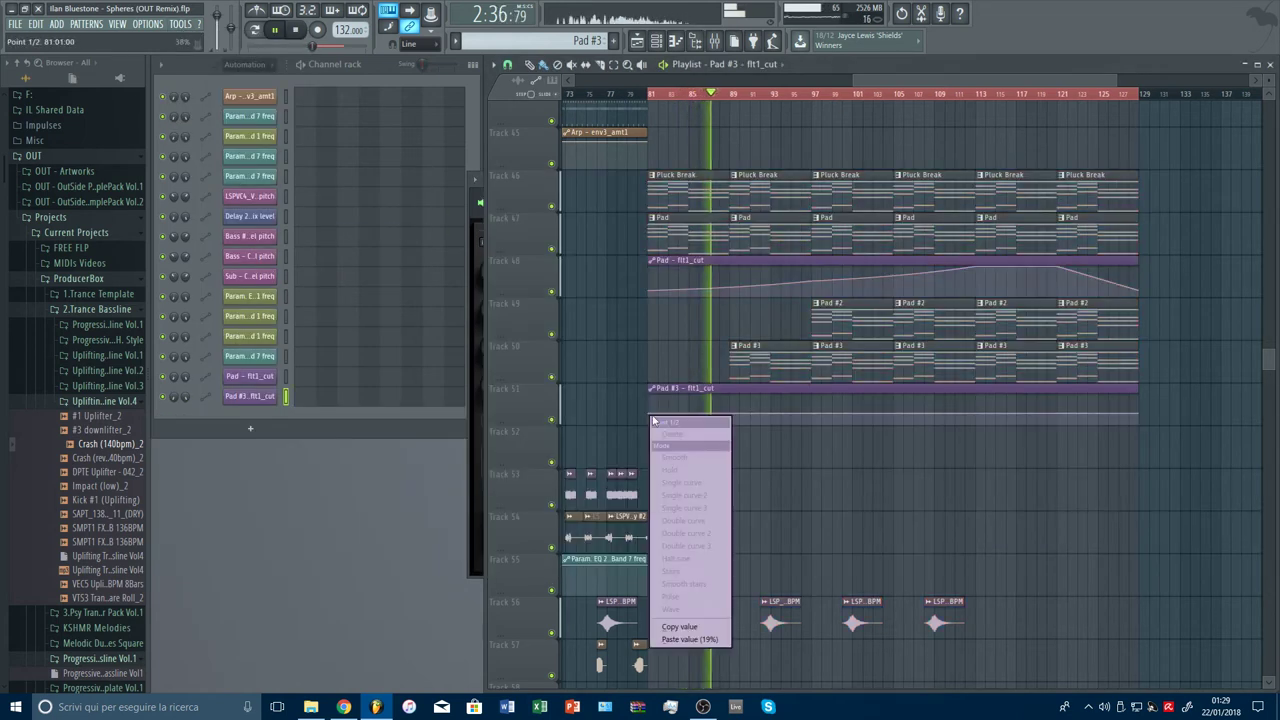
click(678, 627)
right_click(732, 413)
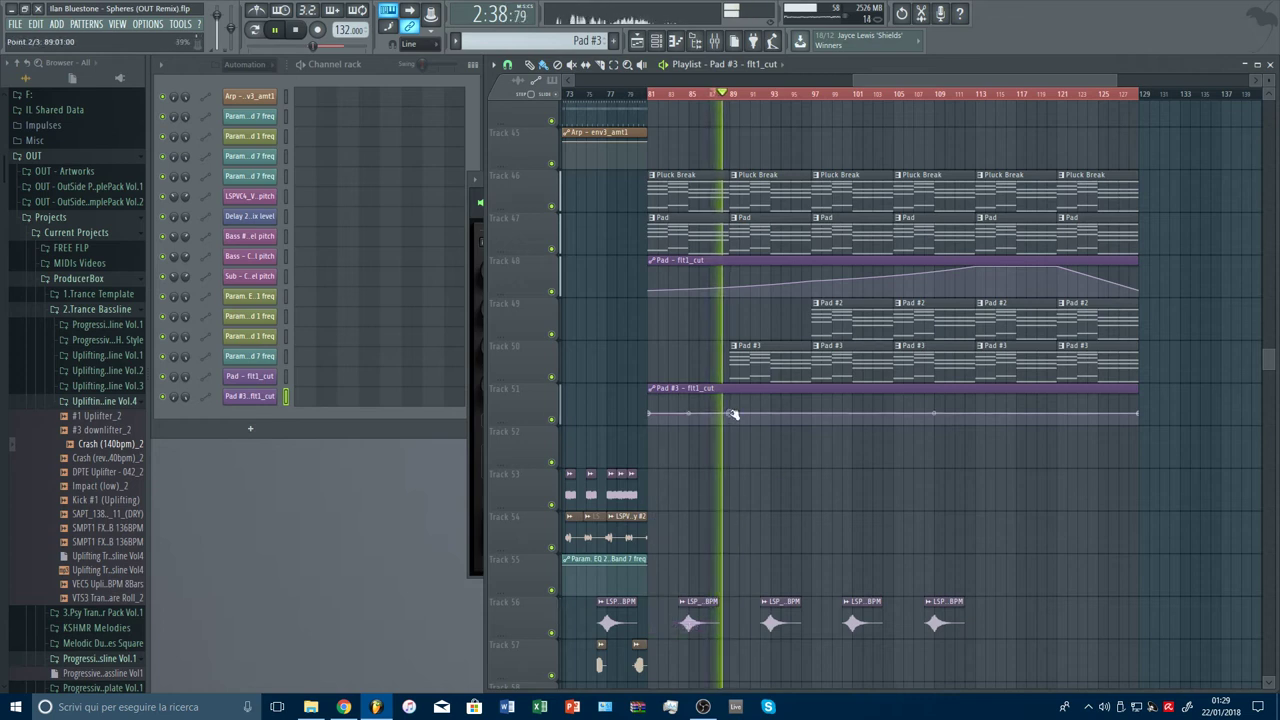
right_click(732, 413)
click(777, 639)
Step: Add raised points at bars 105 and 121 to the Pad #3 cutoff automation, and delete the bar 105 point
right_click(895, 406)
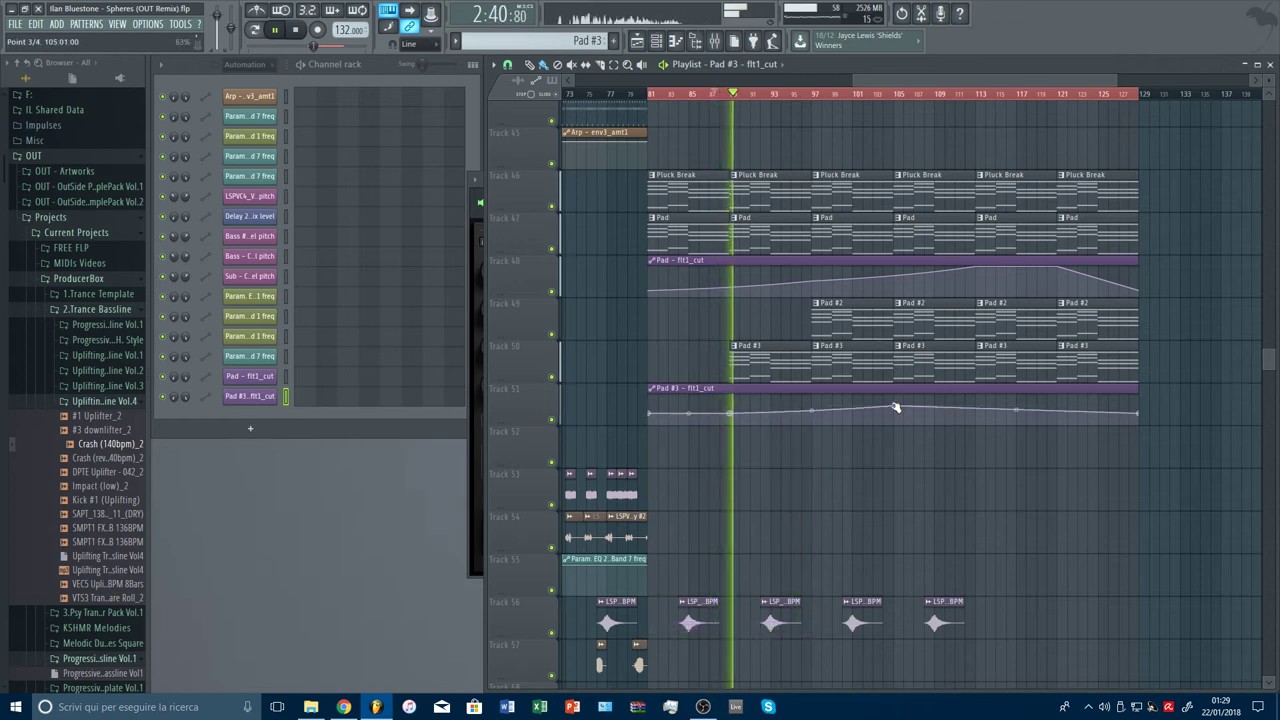
drag(895, 408, 894, 396)
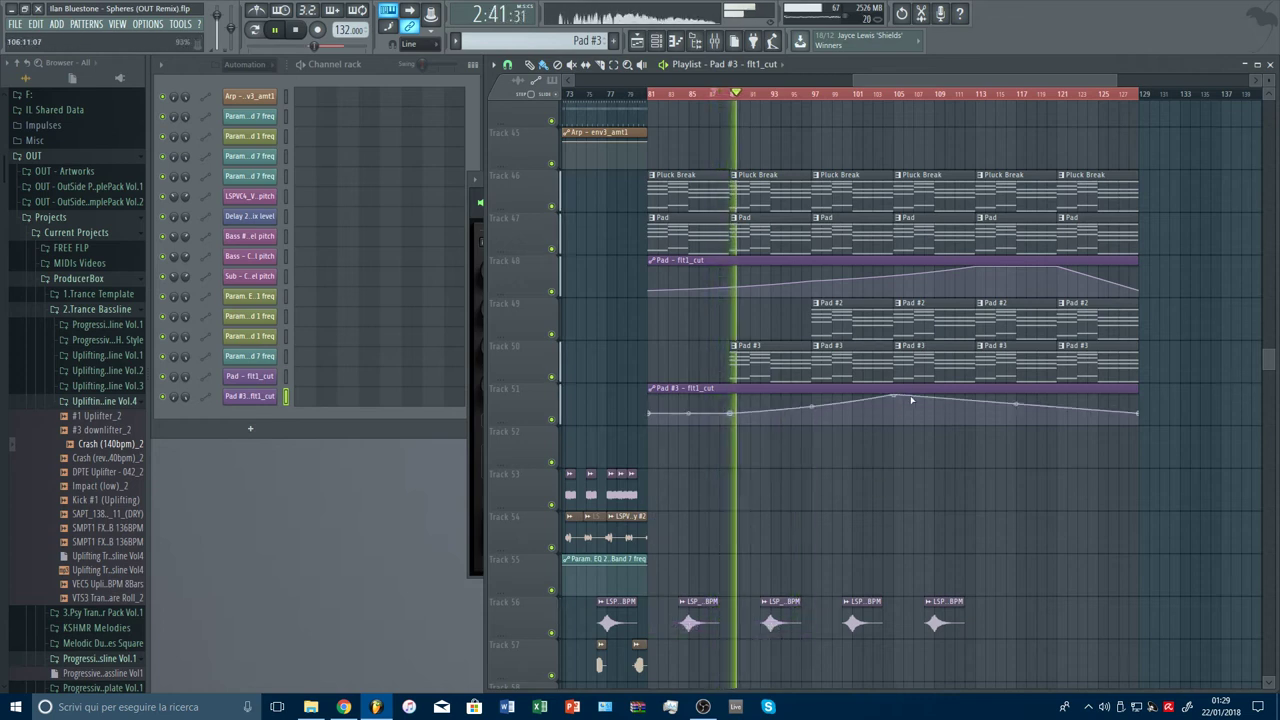
right_click(1058, 402)
drag(1059, 401, 1059, 394)
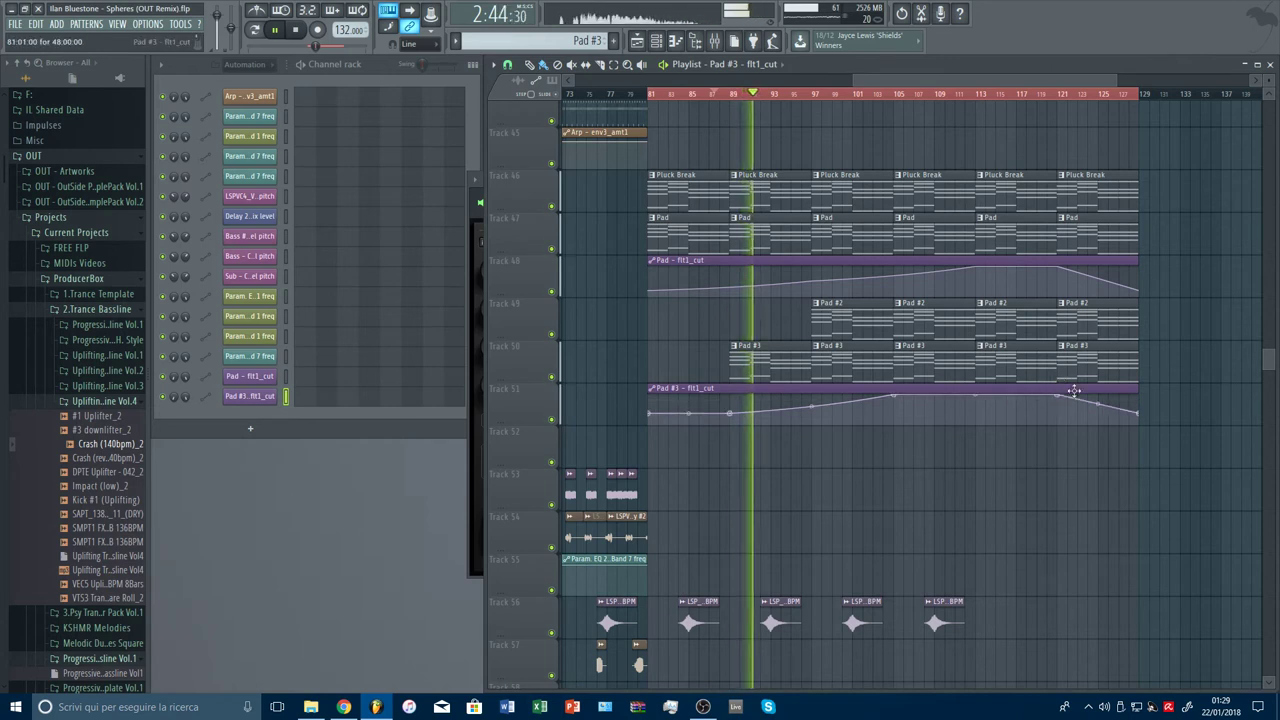
right_click(895, 398)
click(915, 410)
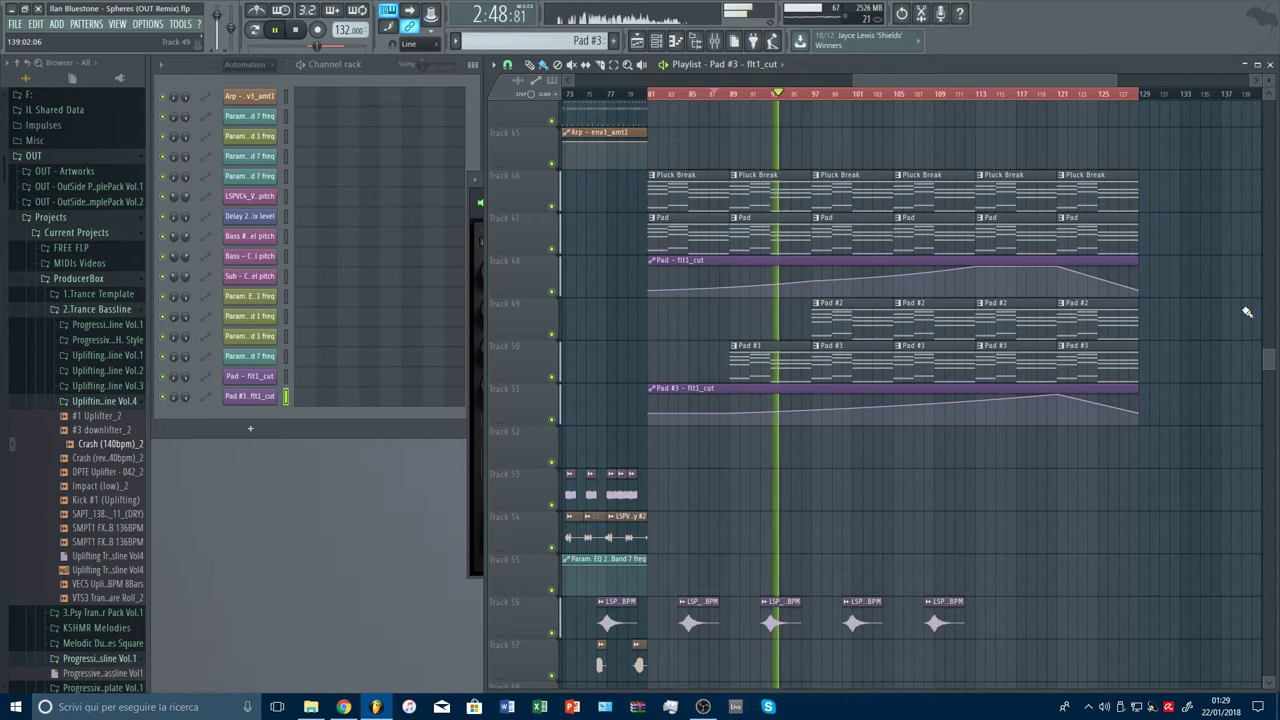
scroll(1126, 98, down, 5)
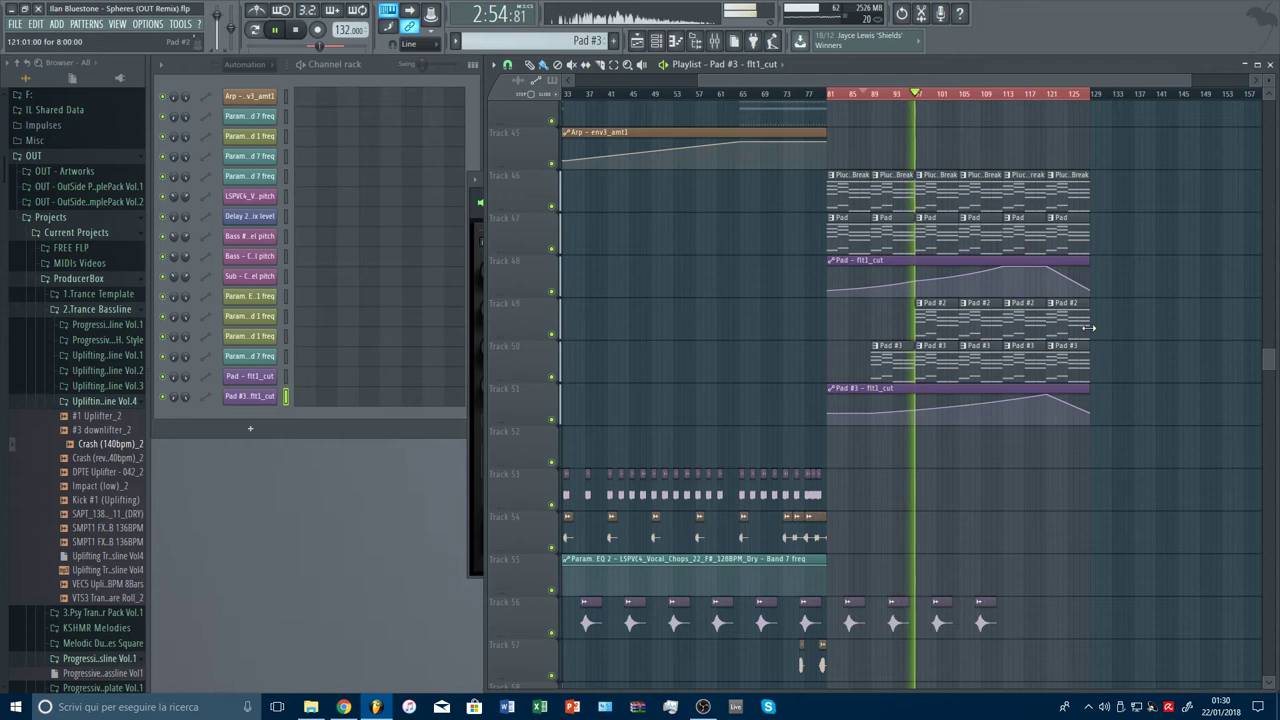
Step: Pull Pad #3's mixer level down to silence and raise Pad #2's level to about -8.6 dB
scroll(1124, 357, up, 1)
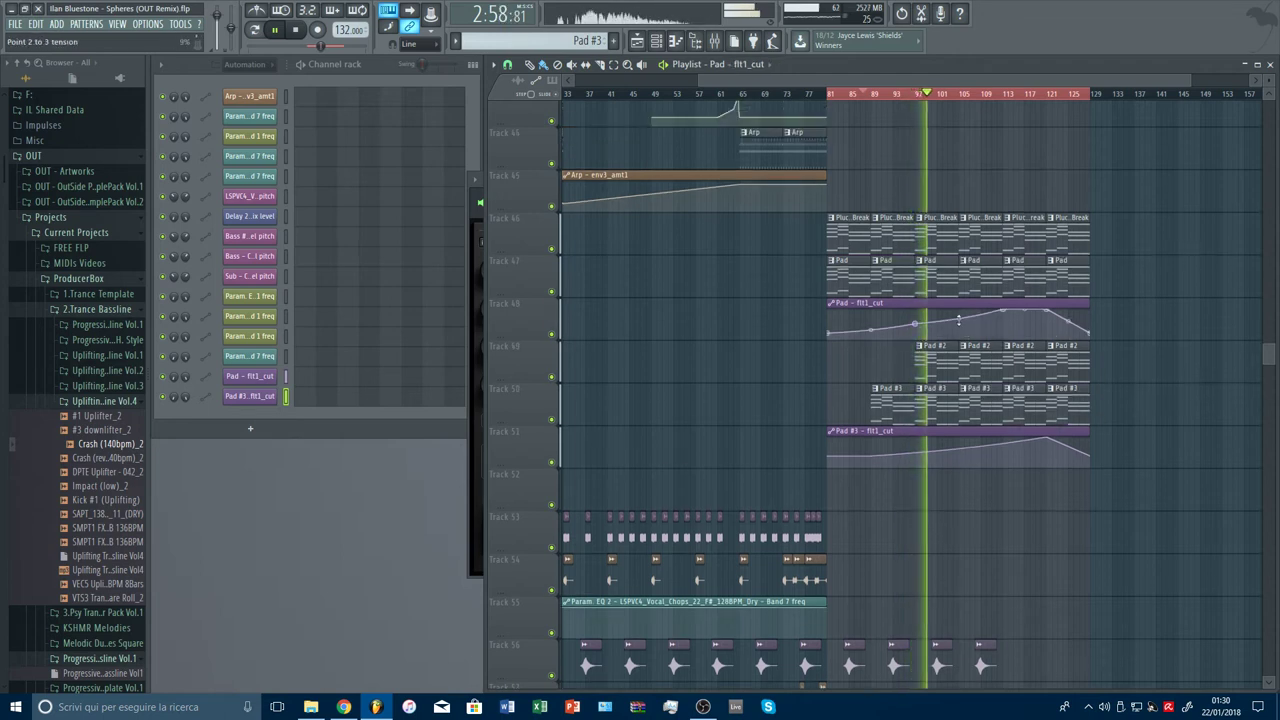
click(477, 222)
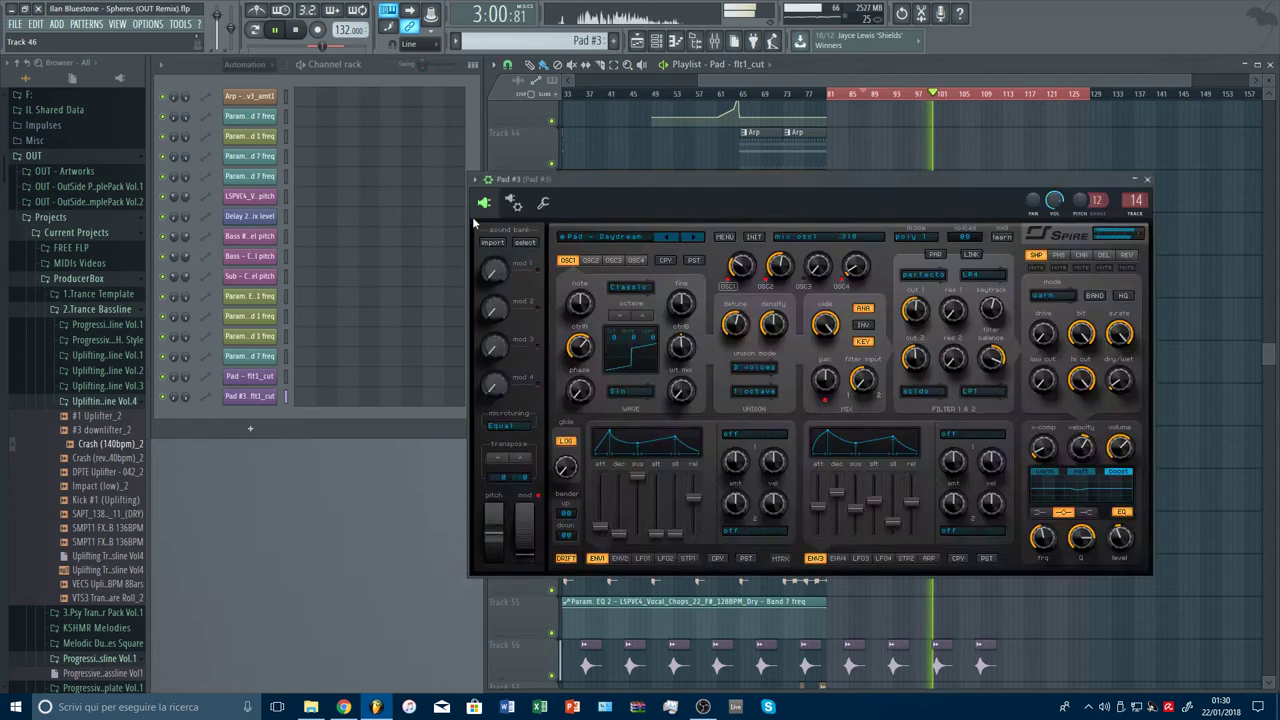
key(Escape)
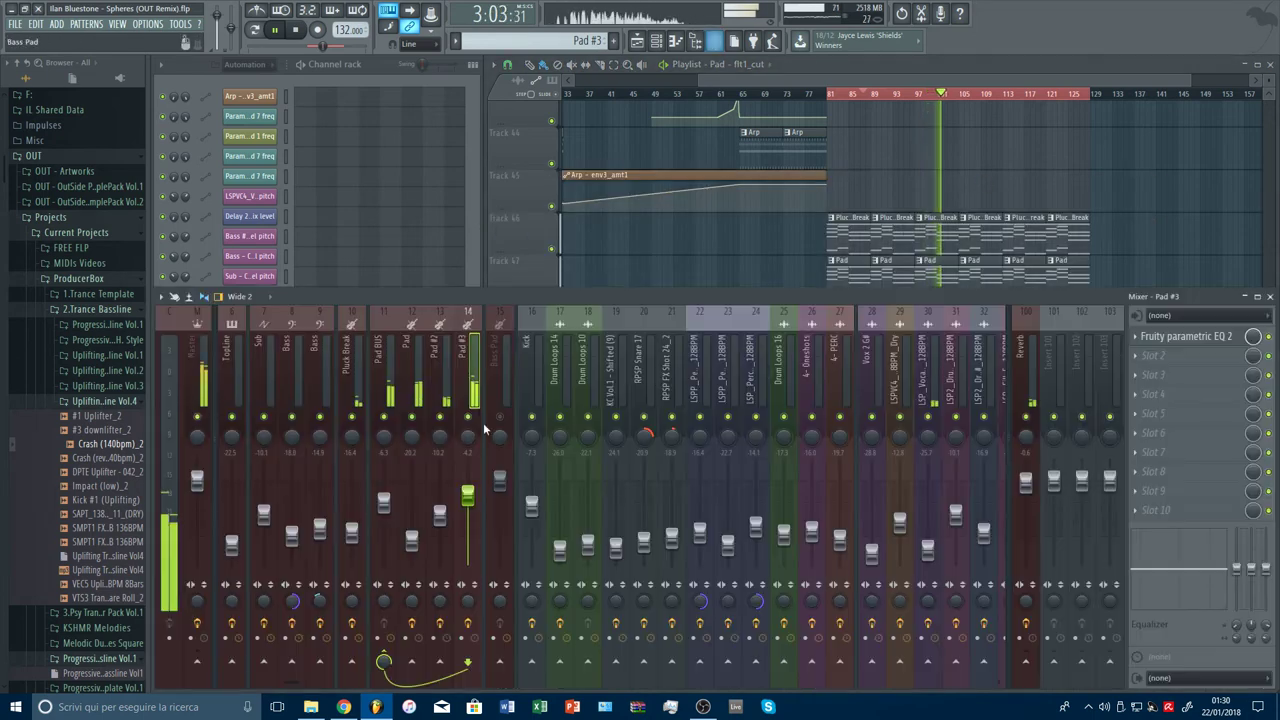
key(F9)
drag(467, 517, 467, 565)
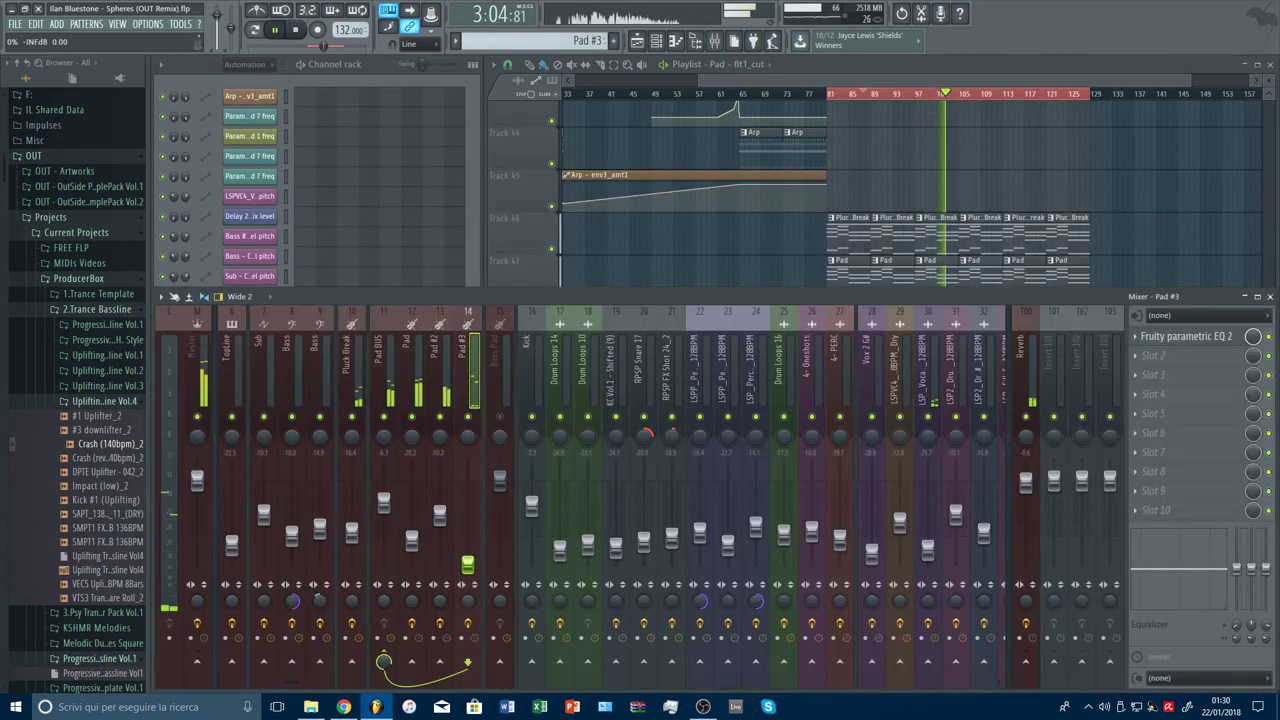
drag(440, 516, 445, 511)
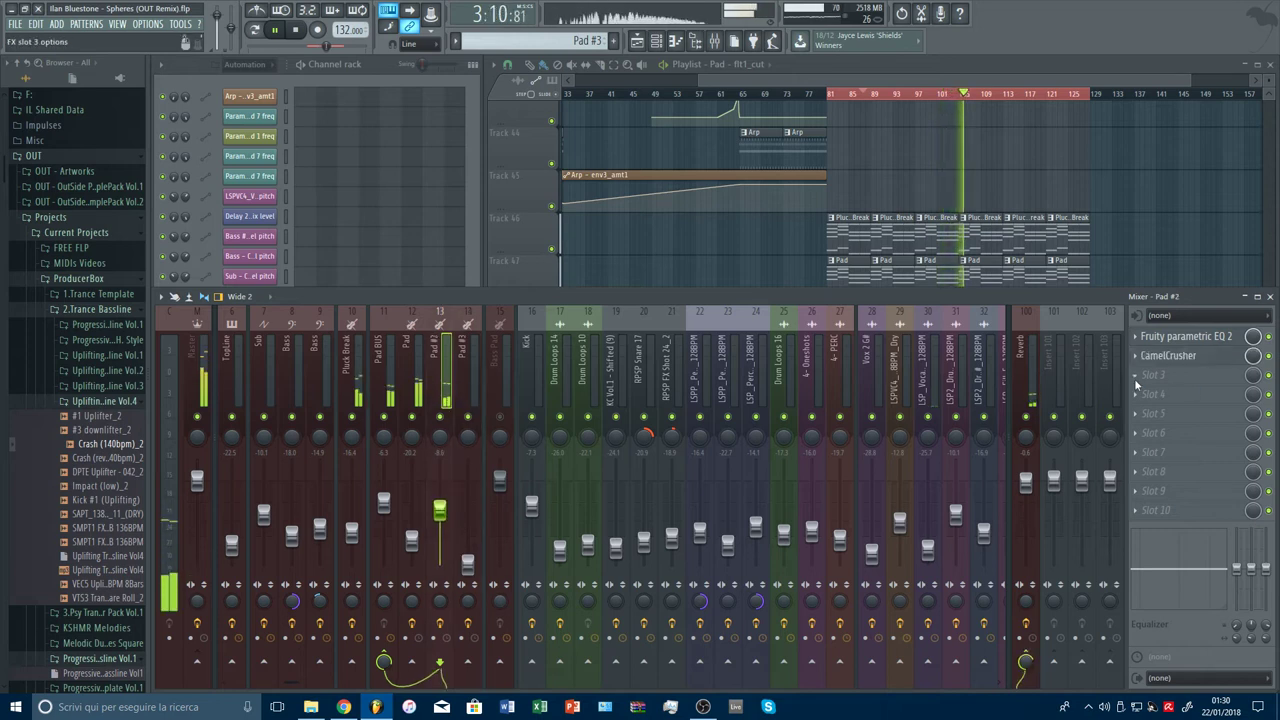
Step: Add a Fruity parametric EQ 2 in slot 3 of Pad #2, boosting bands 5 and 7 and slightly cutting band 3
click(1160, 374)
click(935, 622)
drag(339, 233, 398, 213)
drag(279, 233, 281, 239)
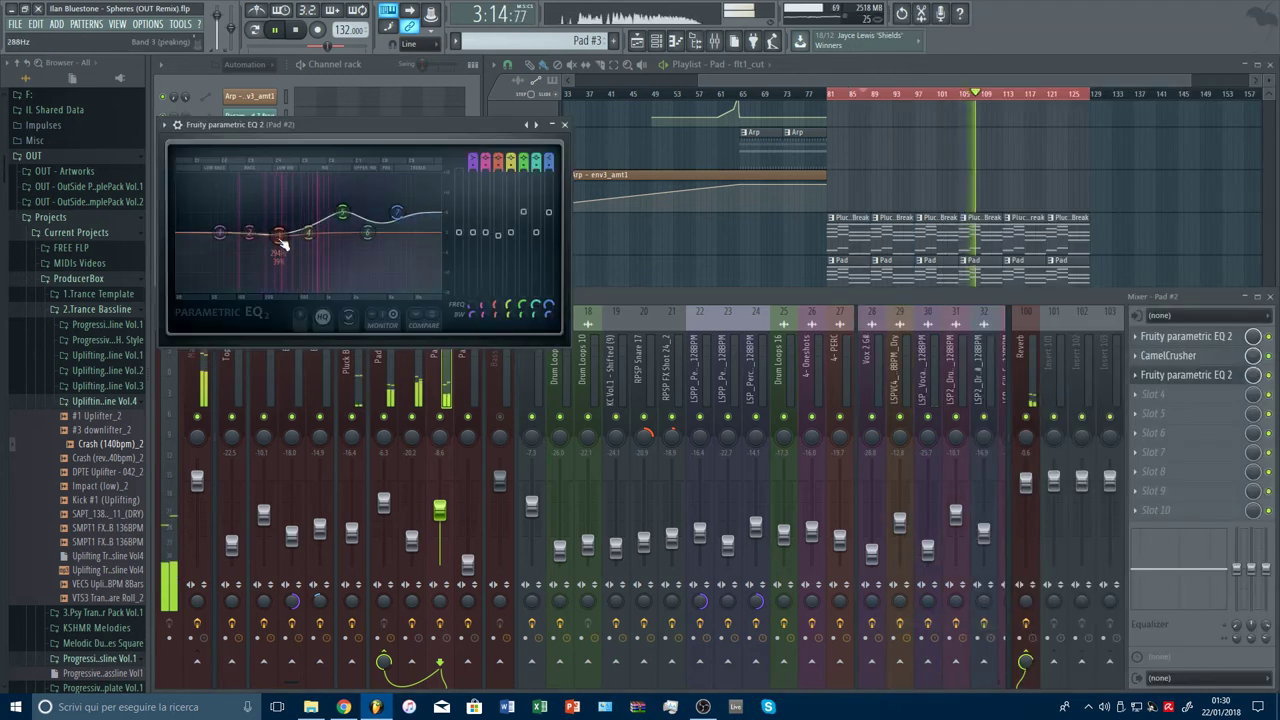
key(Escape)
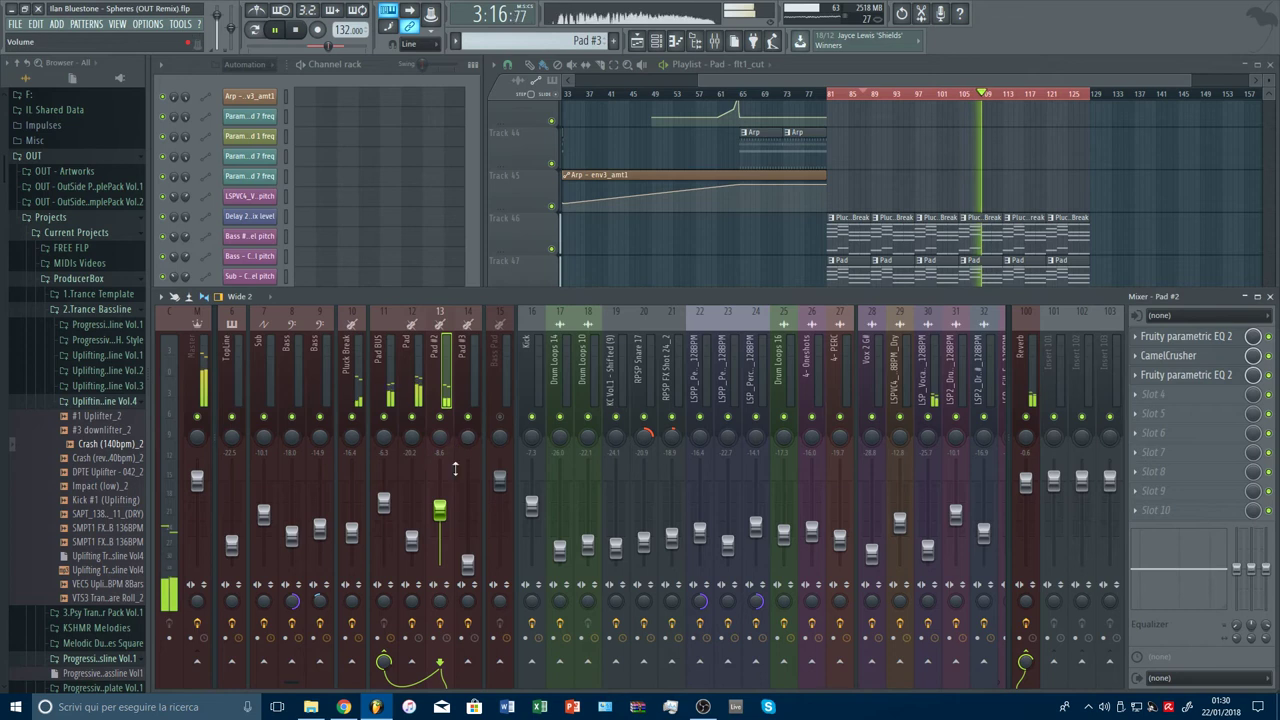
Step: Raise Pad #2's mixer level to -6.7 dB and bring Pad #3 back up to about -15.1 dB
drag(439, 510, 439, 505)
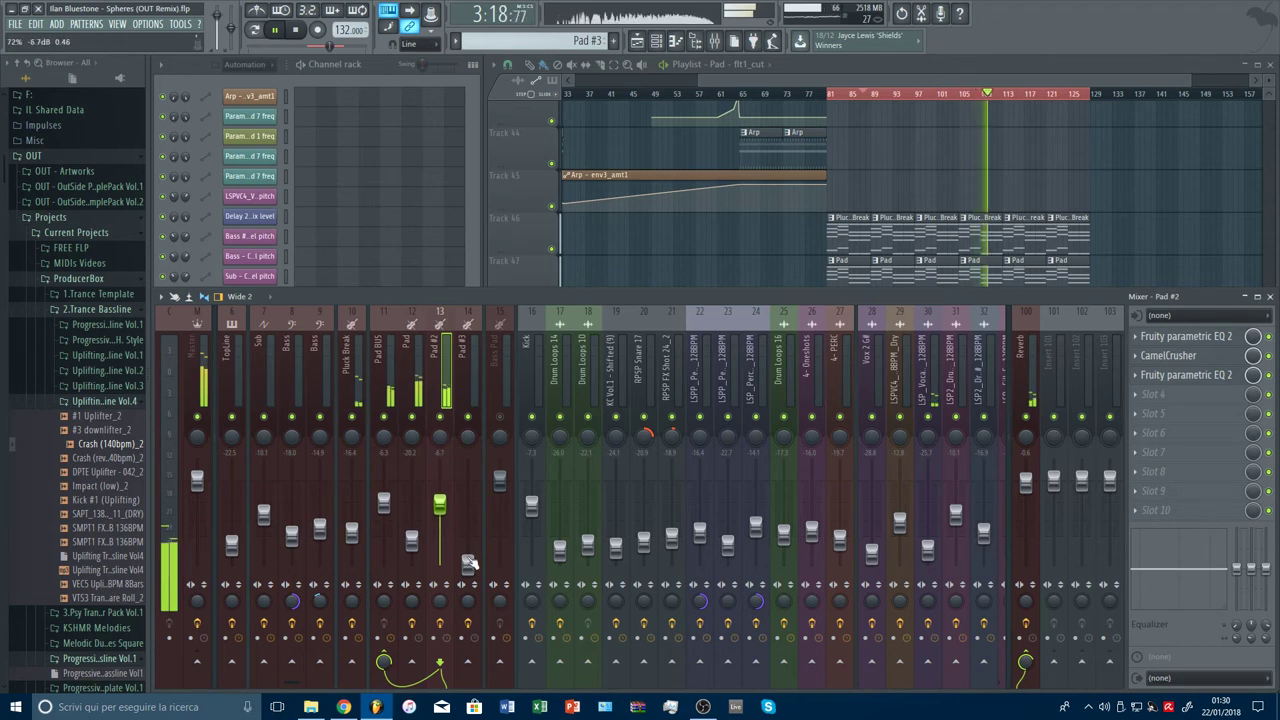
drag(467, 563, 467, 528)
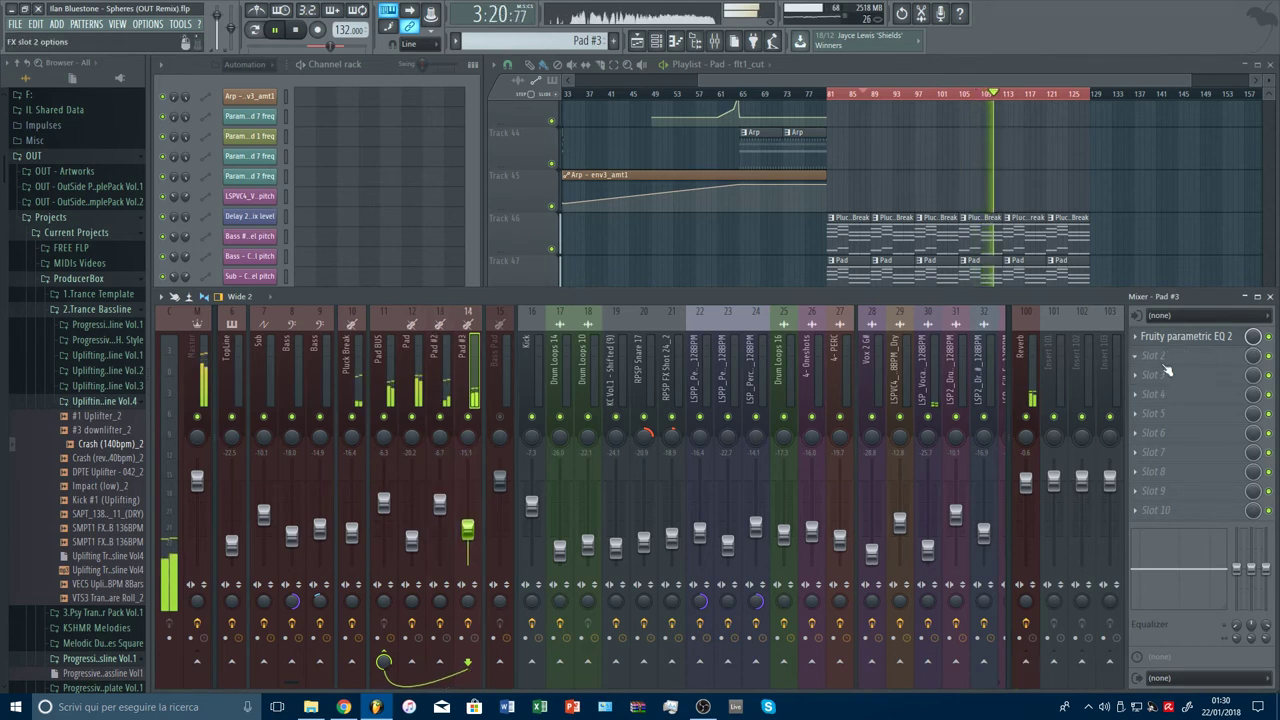
Step: Add Fruity Stereo Enhancer in slot 2 of Pad #3 and adjust its stereo separation
click(1158, 357)
click(1075, 88)
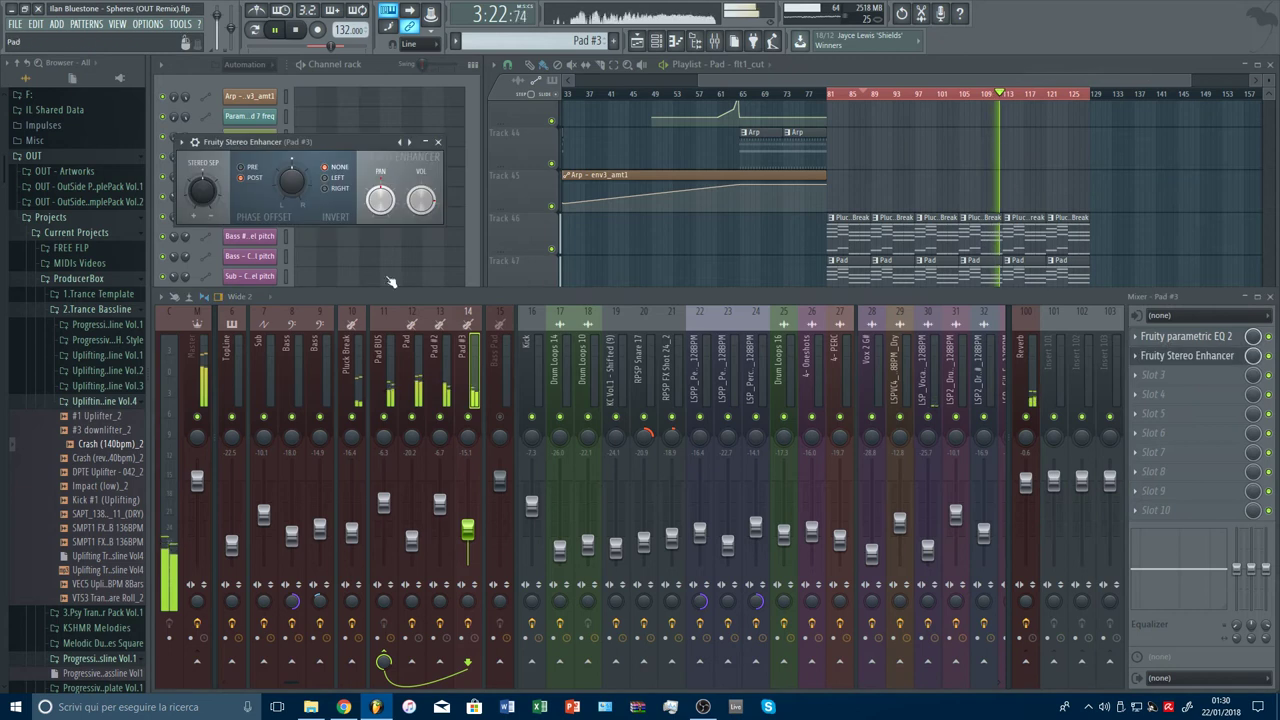
drag(201, 193, 201, 210)
click(436, 140)
click(1153, 375)
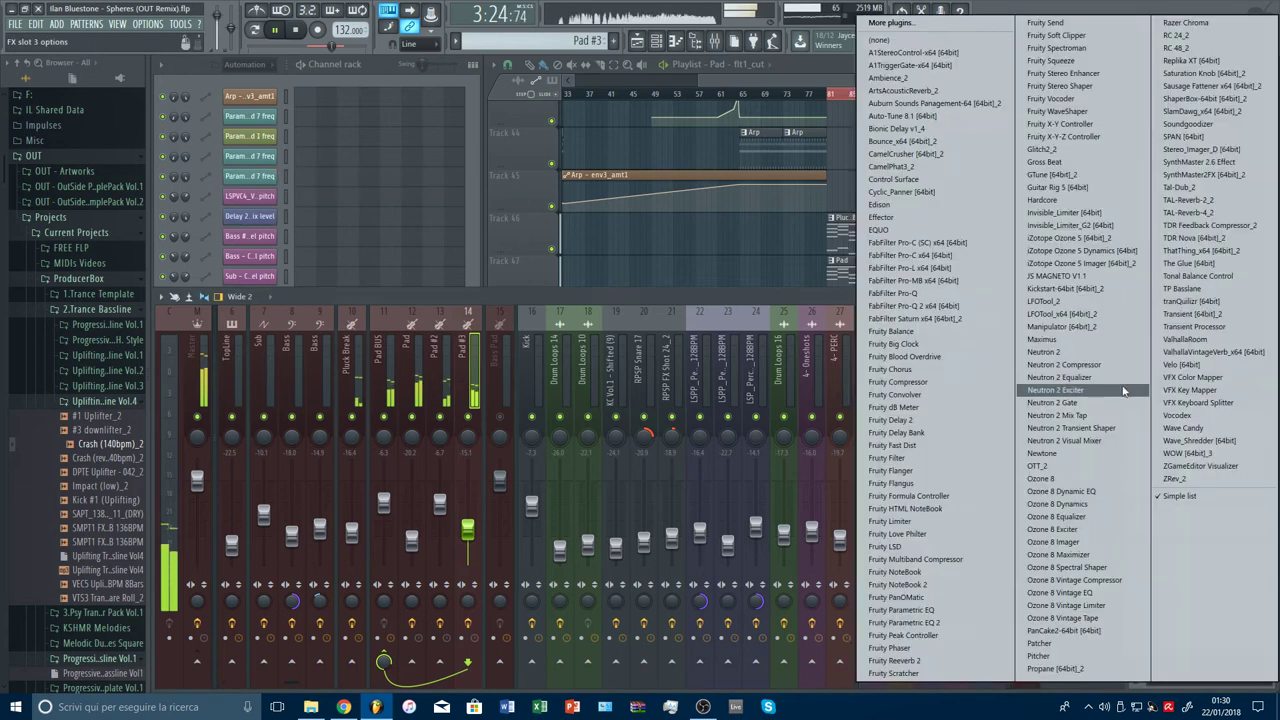
click(926, 65)
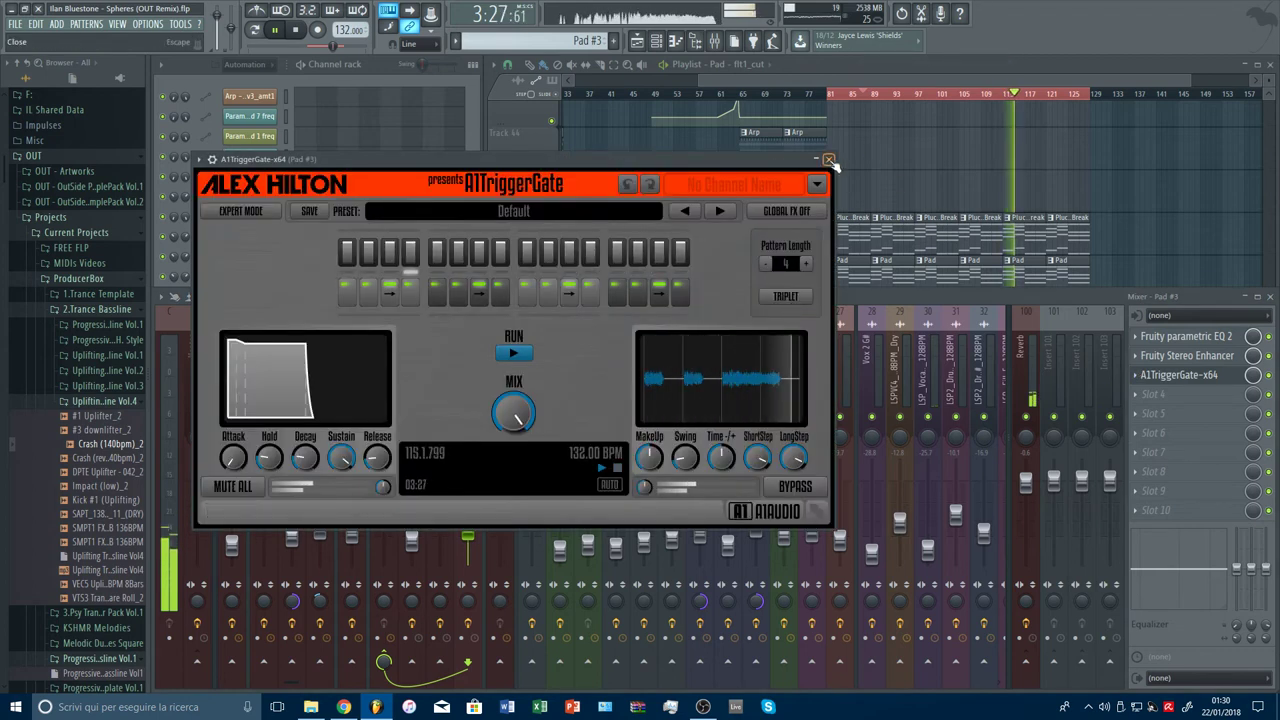
click(832, 159)
Step: Replace the A1TriggerGate in slot 3 of Pad #3 with A1StereoControl and adjust its stereo settings
click(1137, 380)
click(1148, 395)
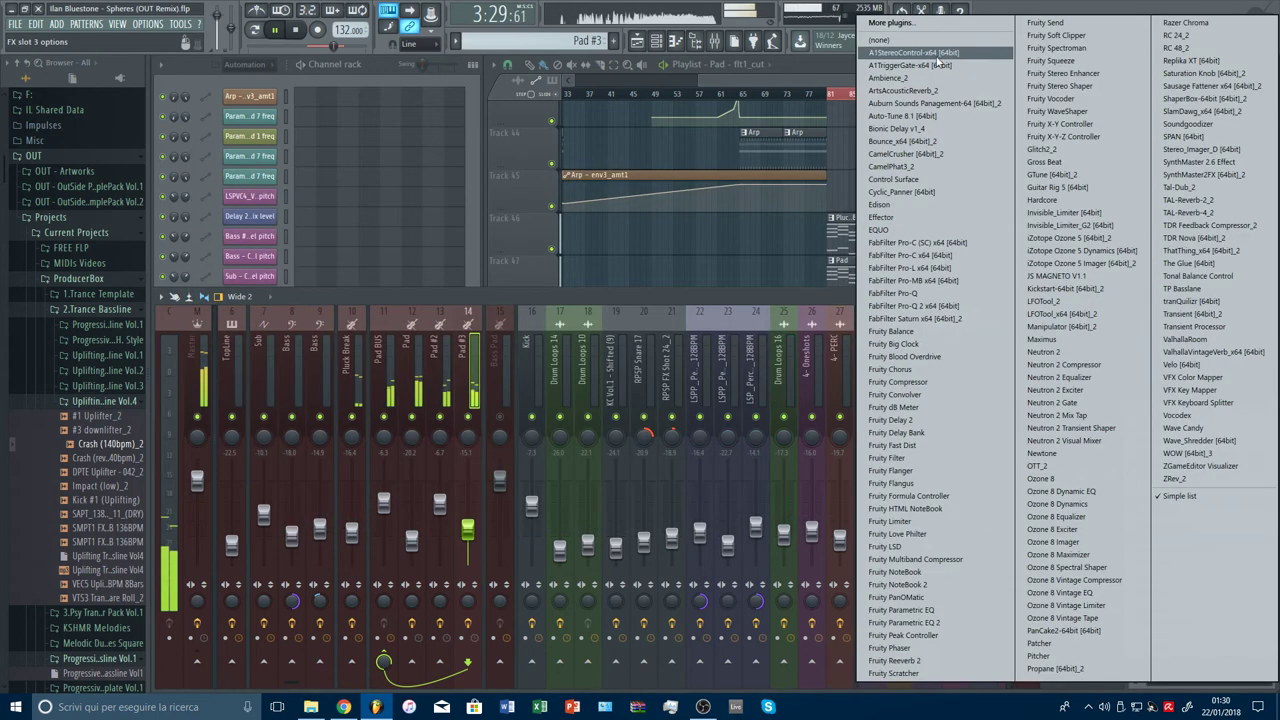
click(918, 53)
drag(466, 468, 490, 444)
drag(690, 239, 692, 230)
click(729, 159)
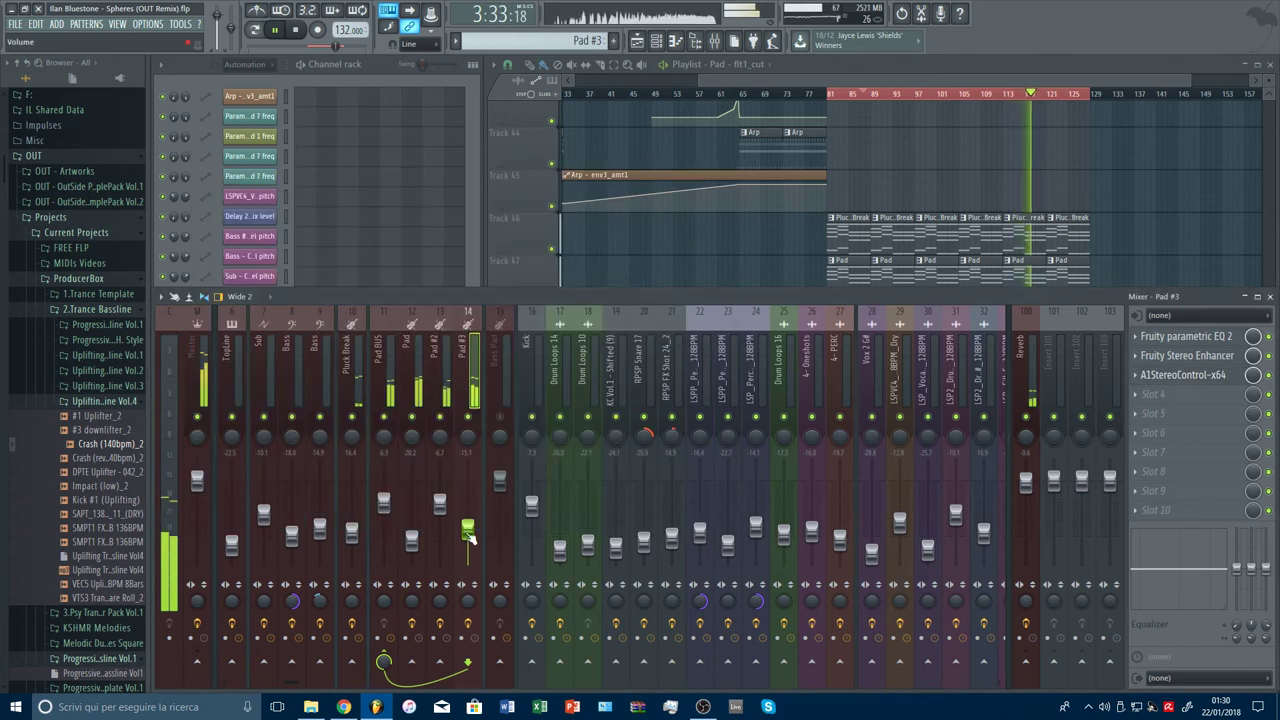
Step: Raise Pad #3's level to about -12.6 dB and bend the rising curve of its cutoff automation slightly upward
drag(468, 533, 468, 527)
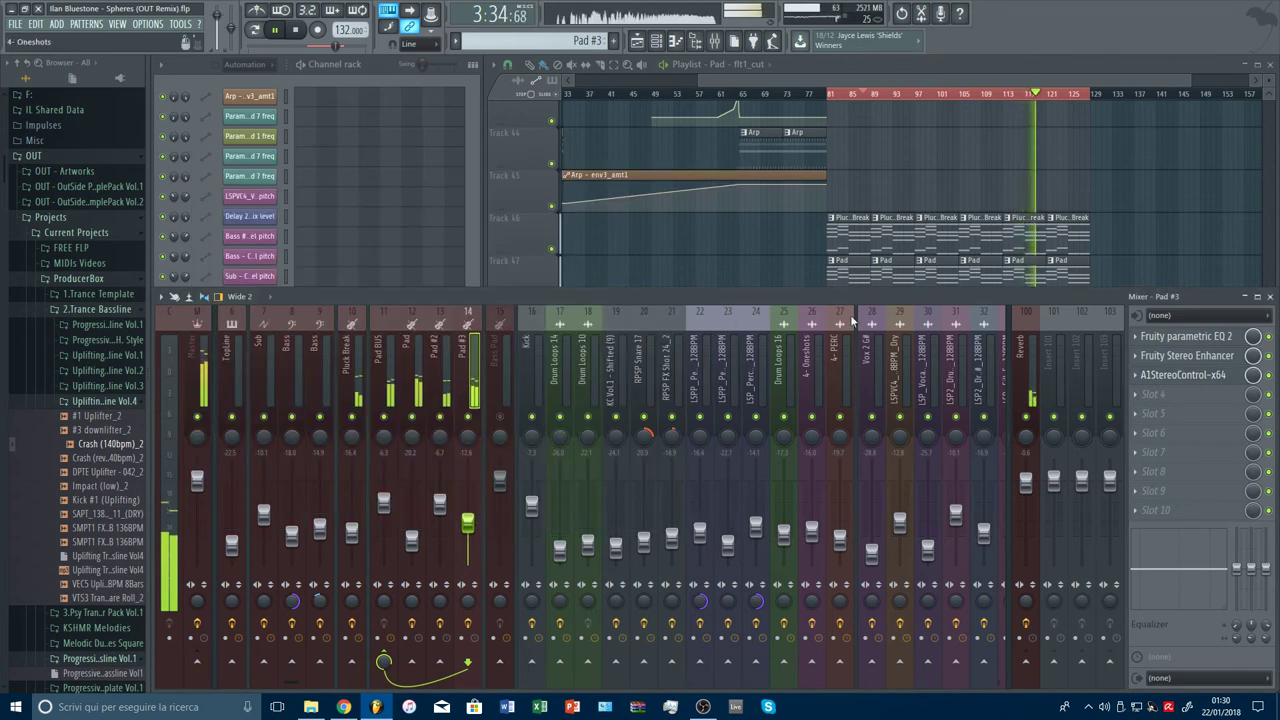
click(1089, 70)
drag(958, 450, 958, 445)
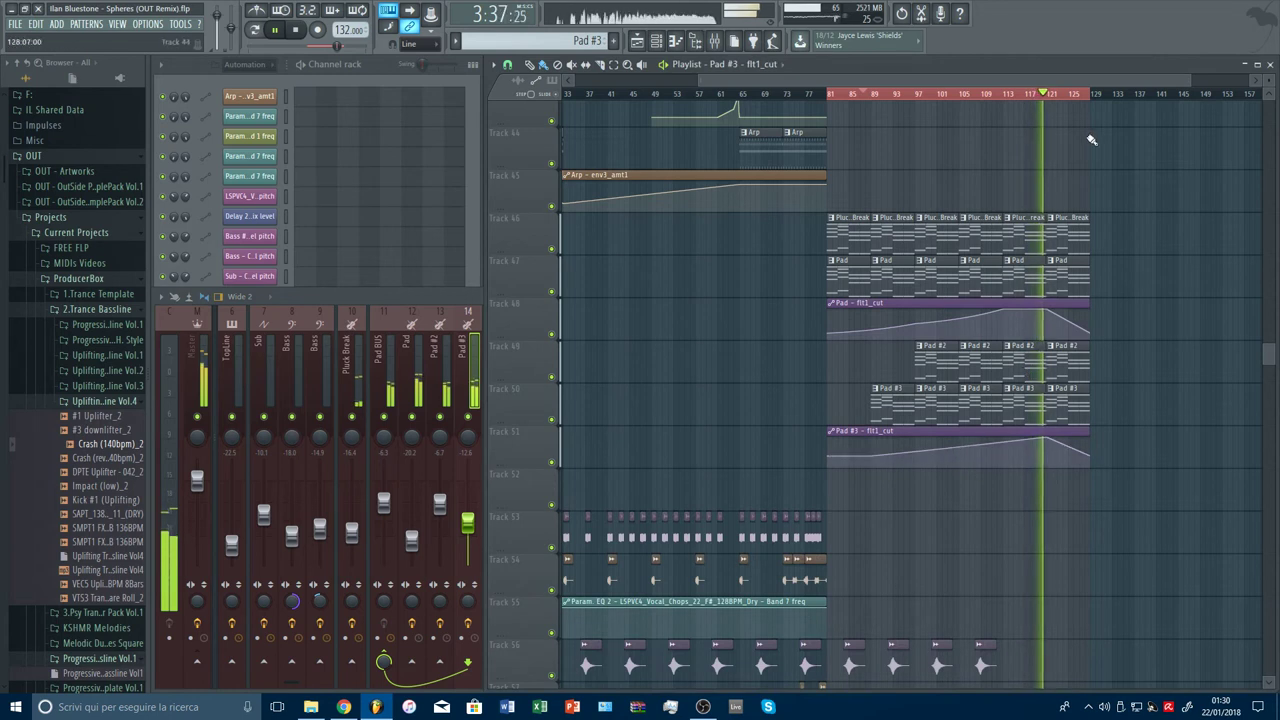
Step: Replay the end of the break with Pad briefly muted for comparison, and lower Pad's level to -22.1 dB
click(1034, 94)
click(428, 425)
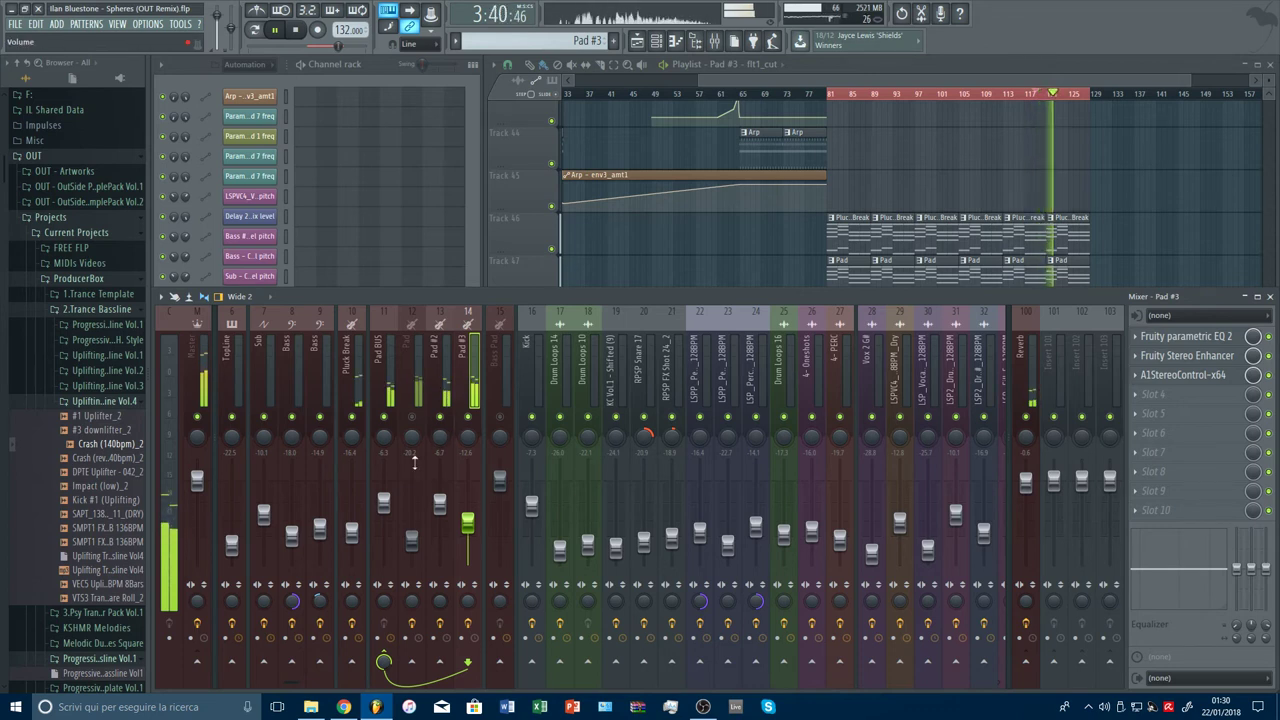
drag(411, 540, 411, 547)
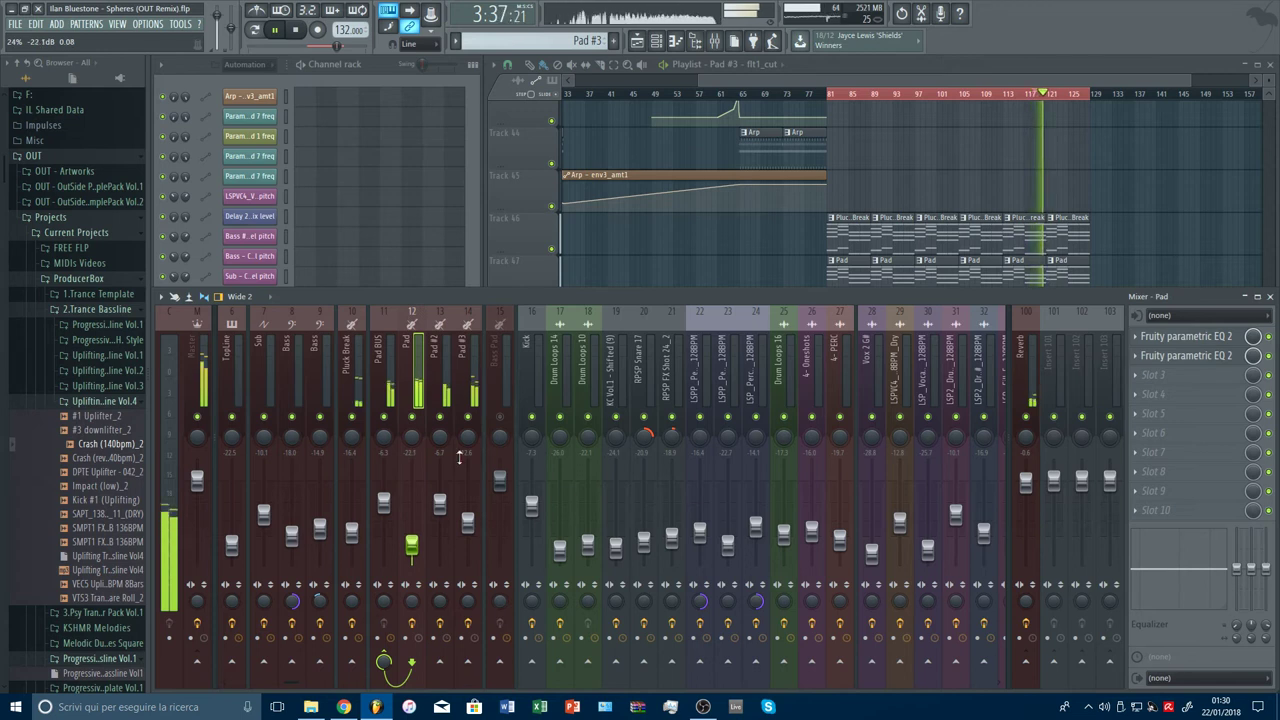
Step: Select bars 115 to 117 in the playlist as the looped playback range
click(1056, 95)
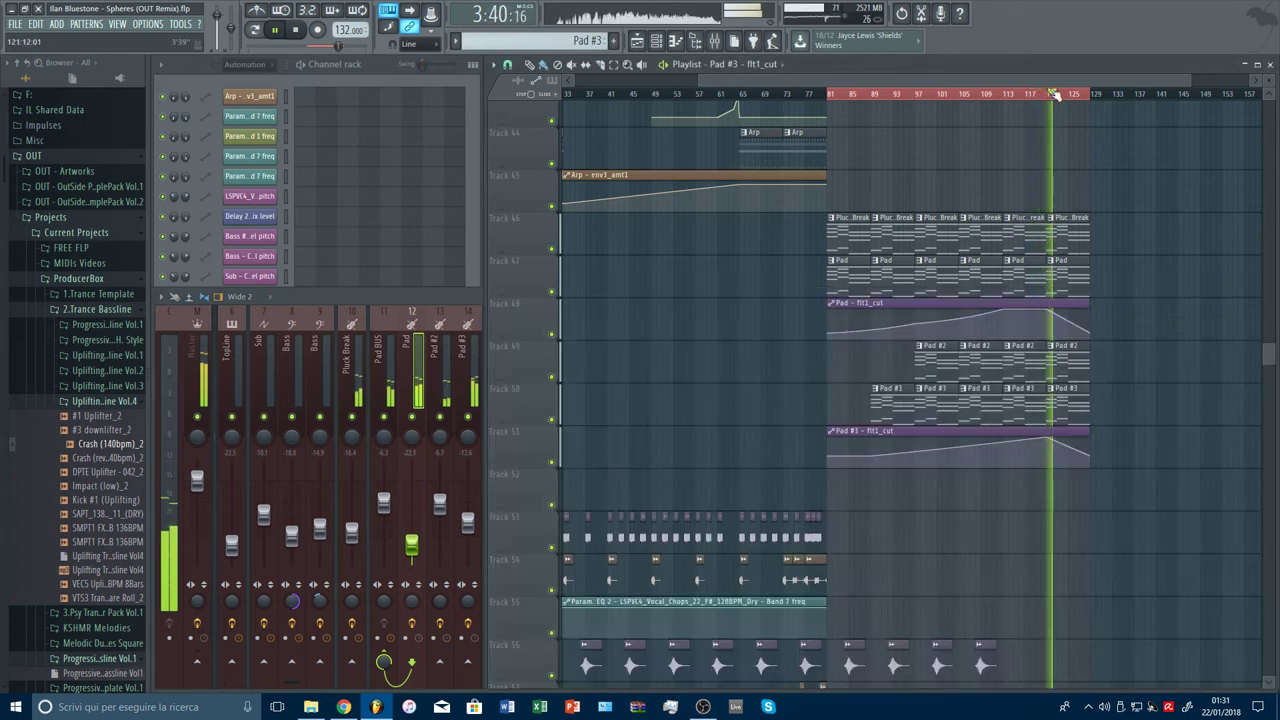
scroll(1038, 99, up, 3)
right_click(990, 99)
double_click(979, 98)
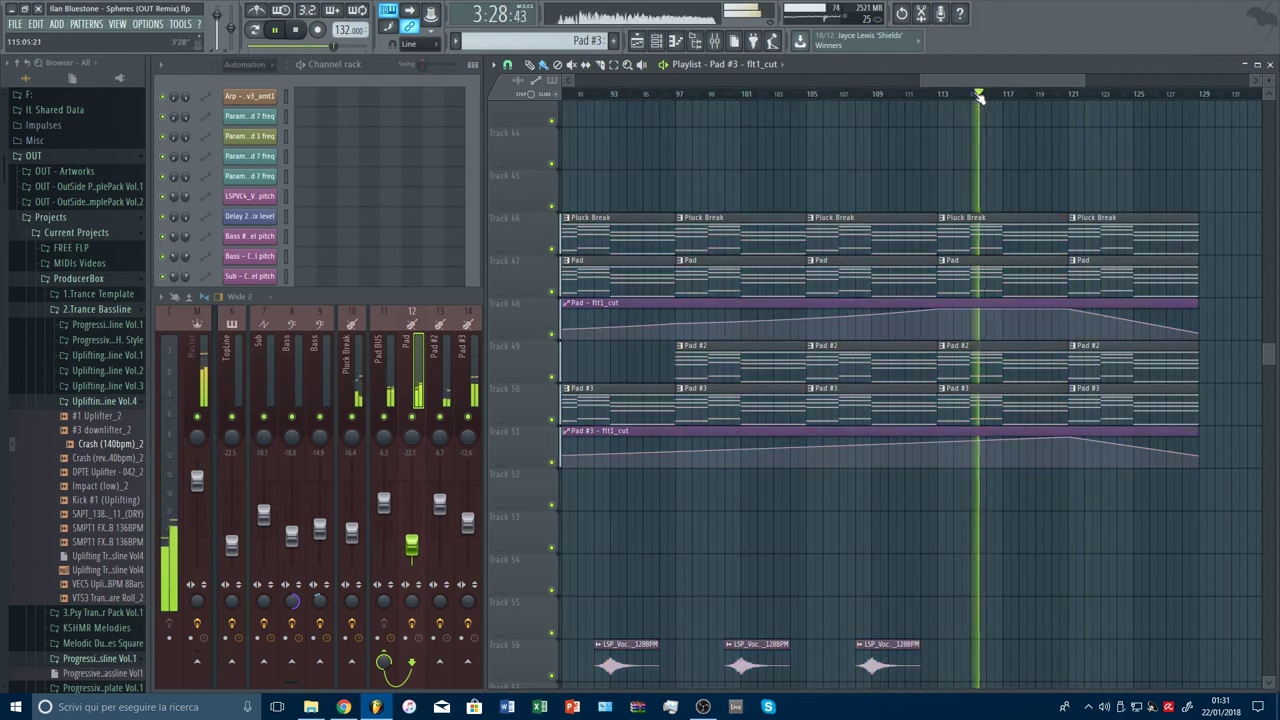
drag(976, 98, 1004, 95)
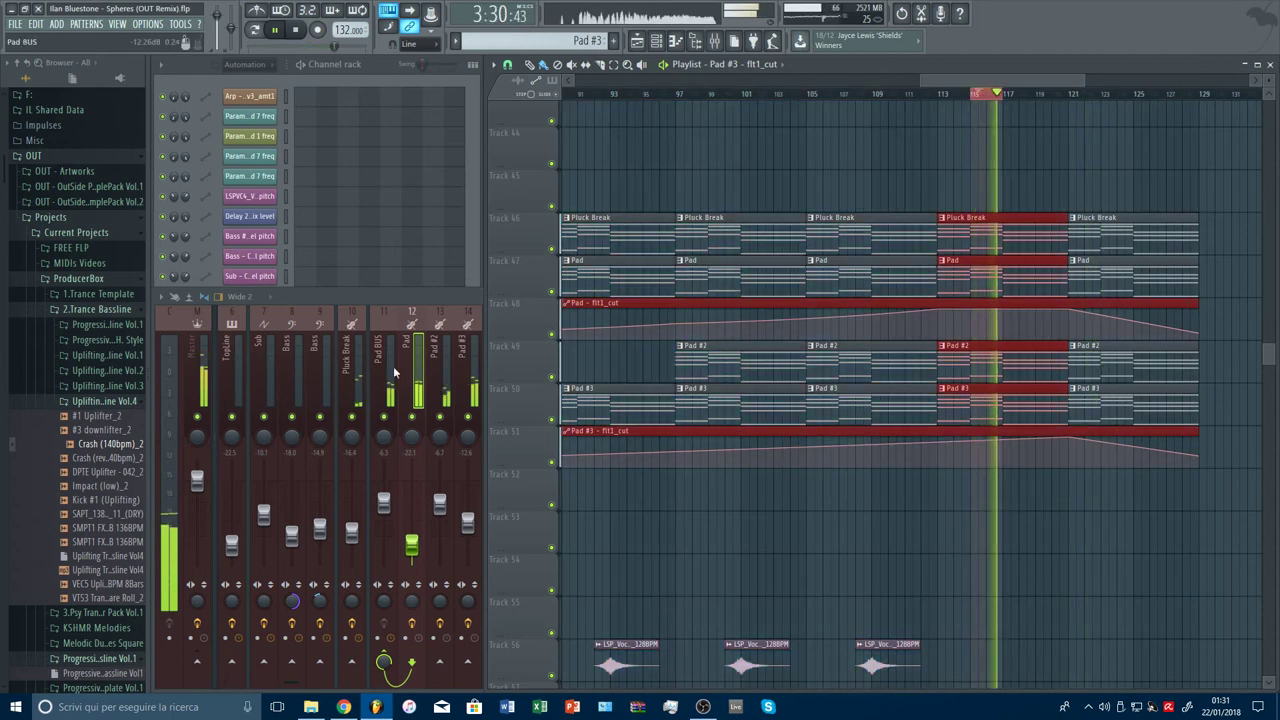
Step: Mute Pluck Break in the mixer and raise Pad #2's level to about -3.9 dB
click(360, 426)
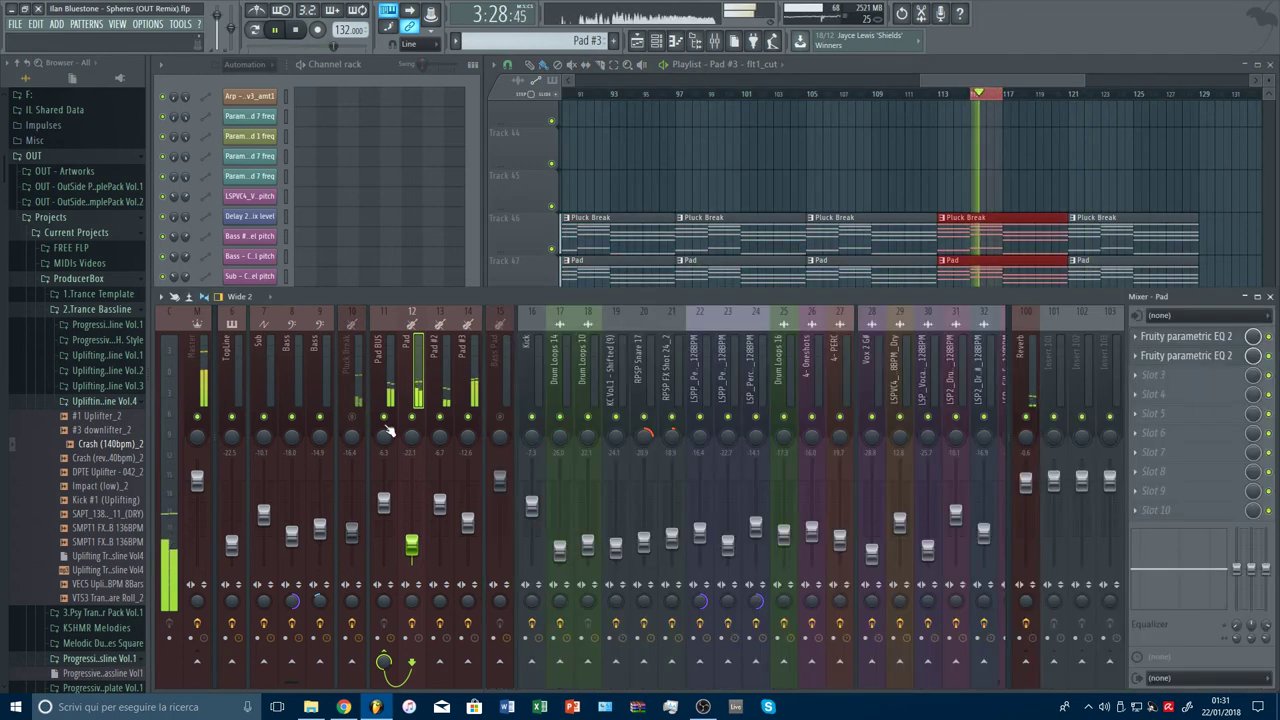
click(920, 160)
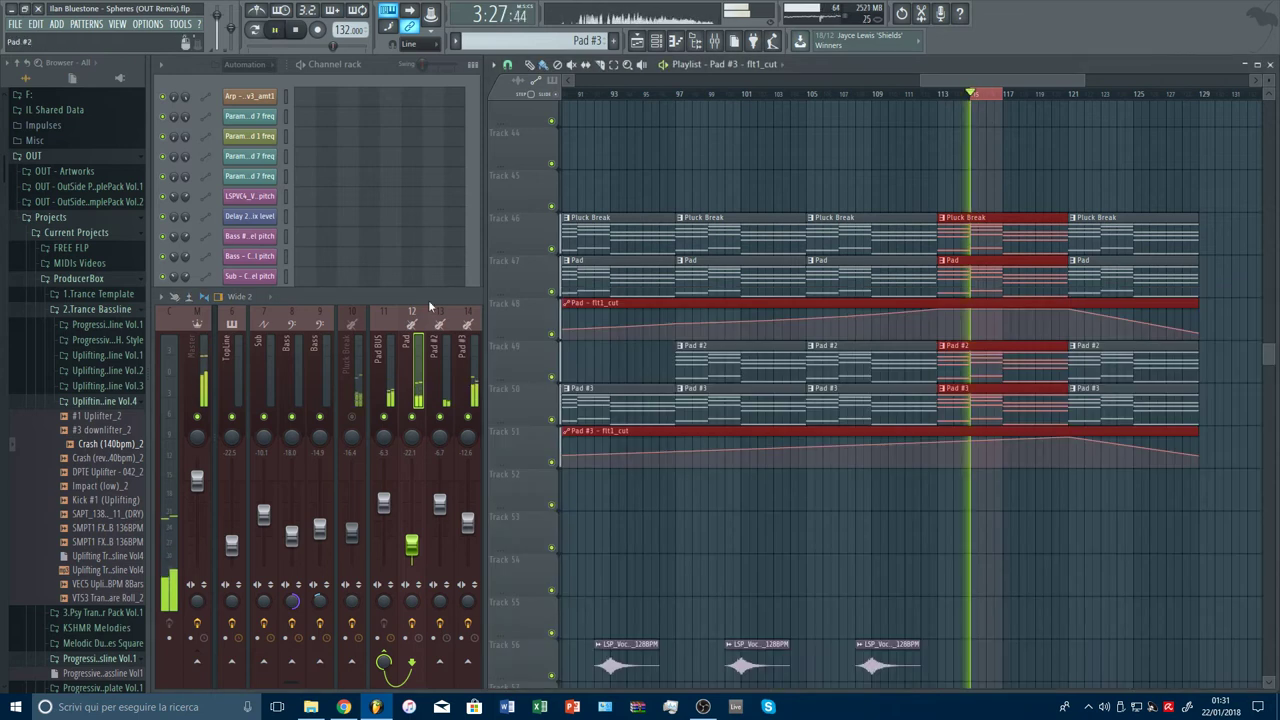
click(428, 297)
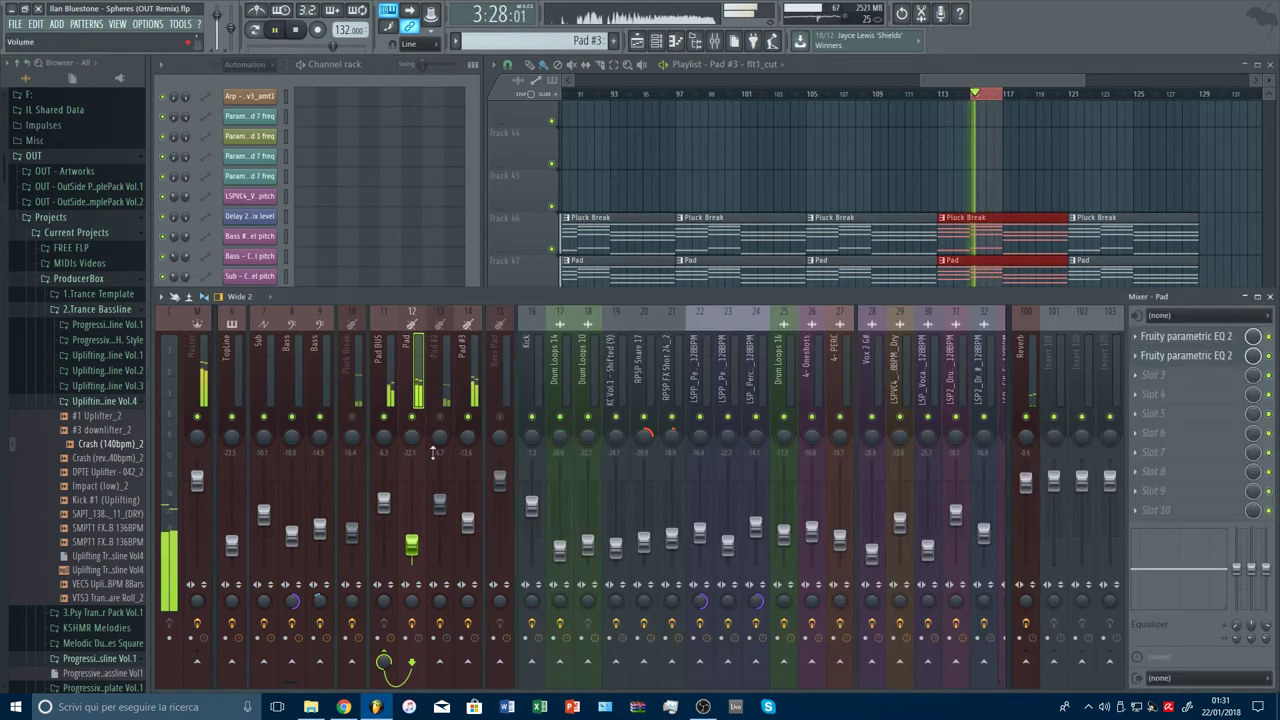
drag(439, 503, 440, 493)
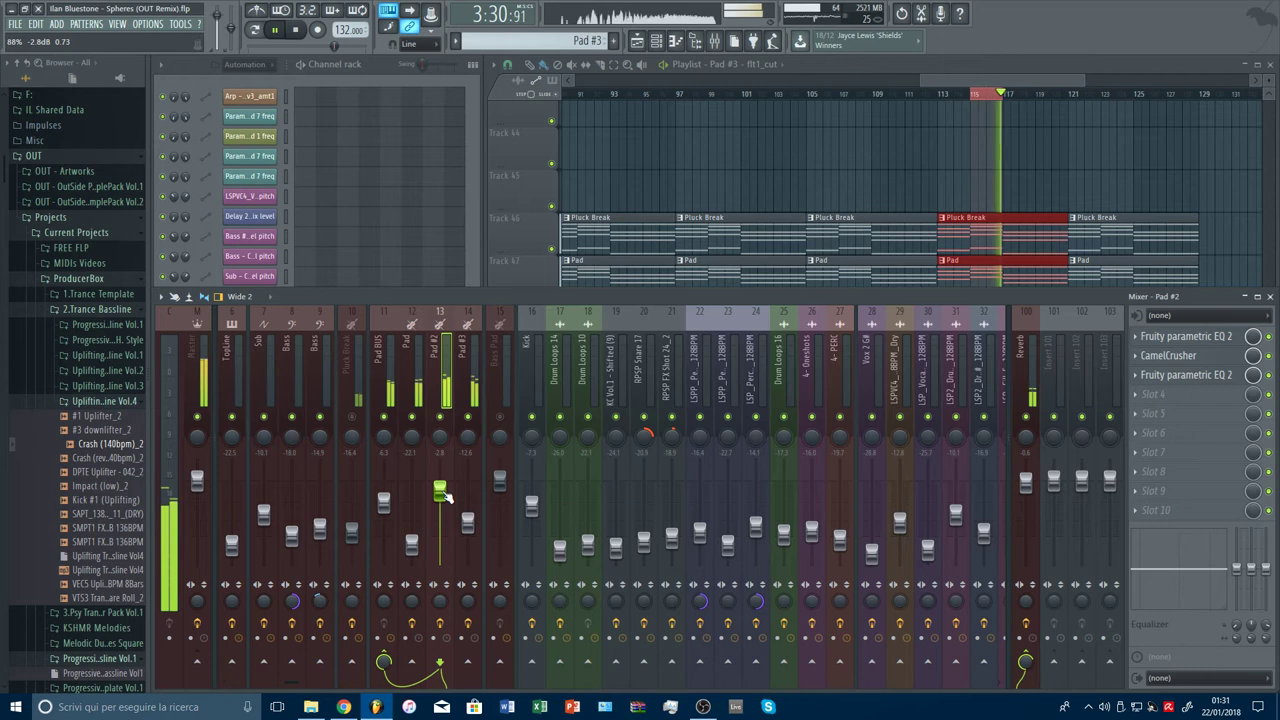
drag(443, 495, 443, 500)
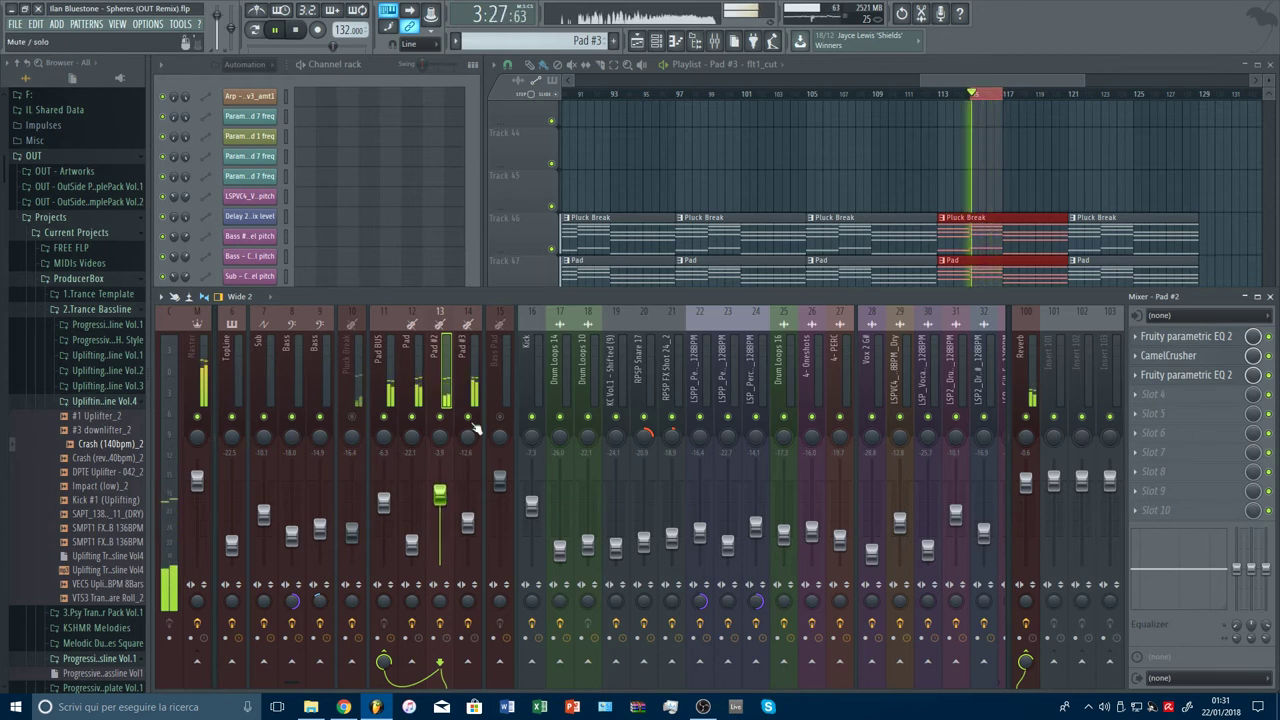
Step: Lower Pad #3's level to about -15.1 dB, panning Pad #2 about 31% left and Pad #3 to the right
drag(467, 521, 467, 529)
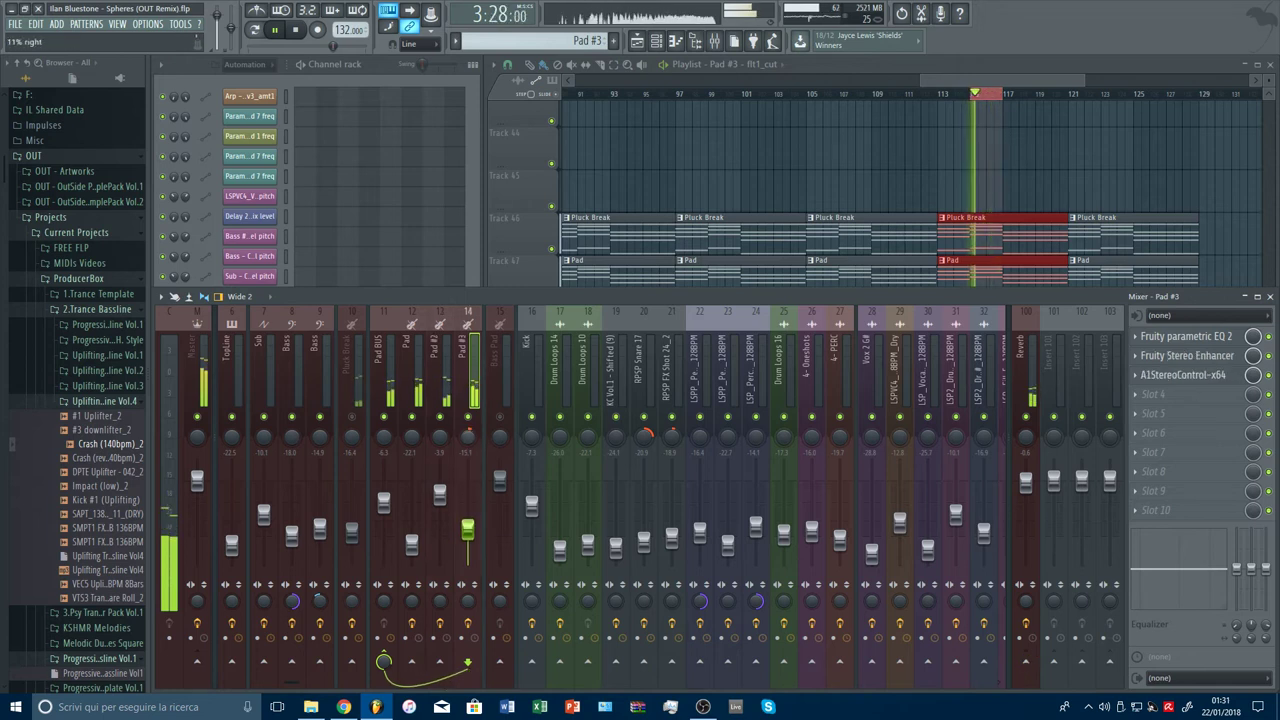
click(439, 437)
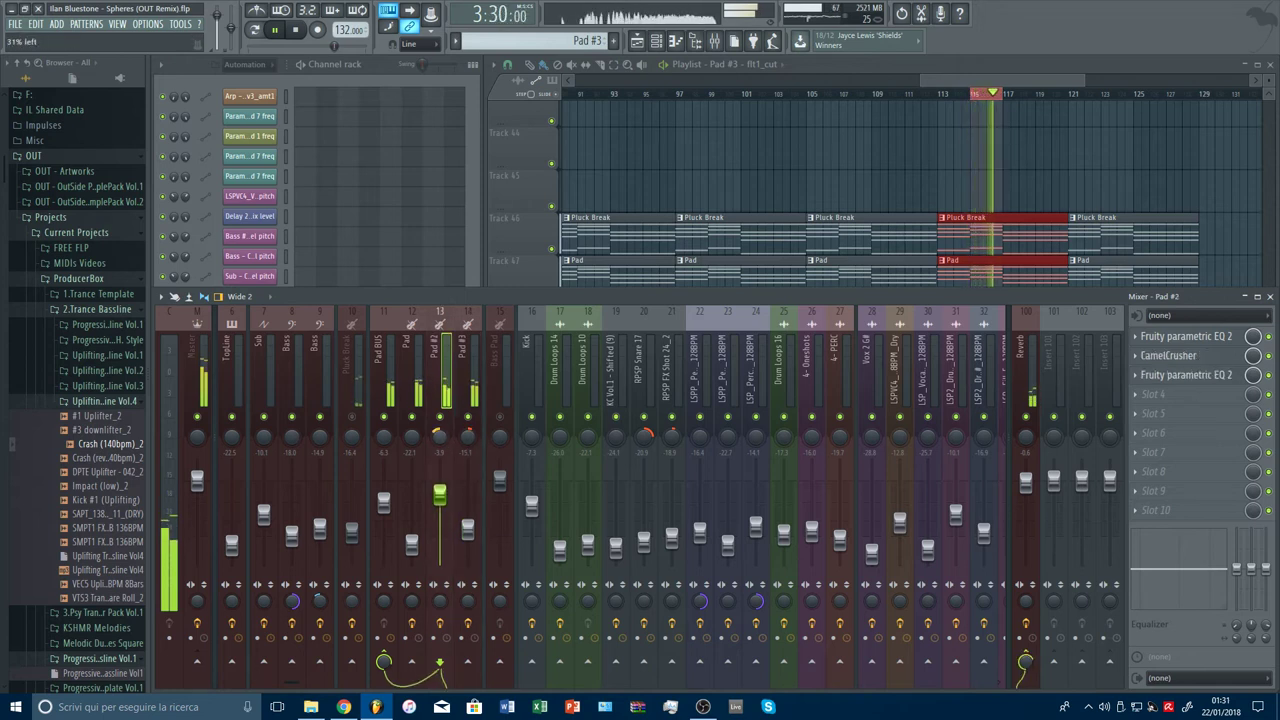
click(467, 437)
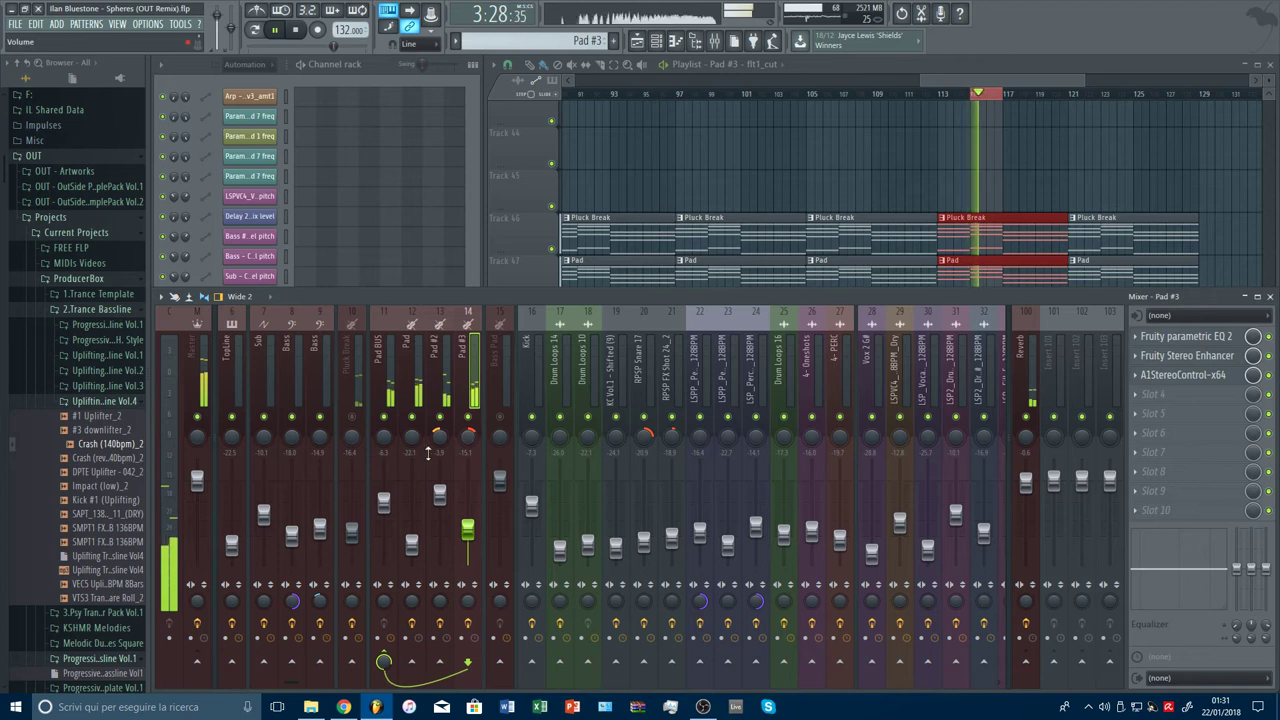
click(420, 422)
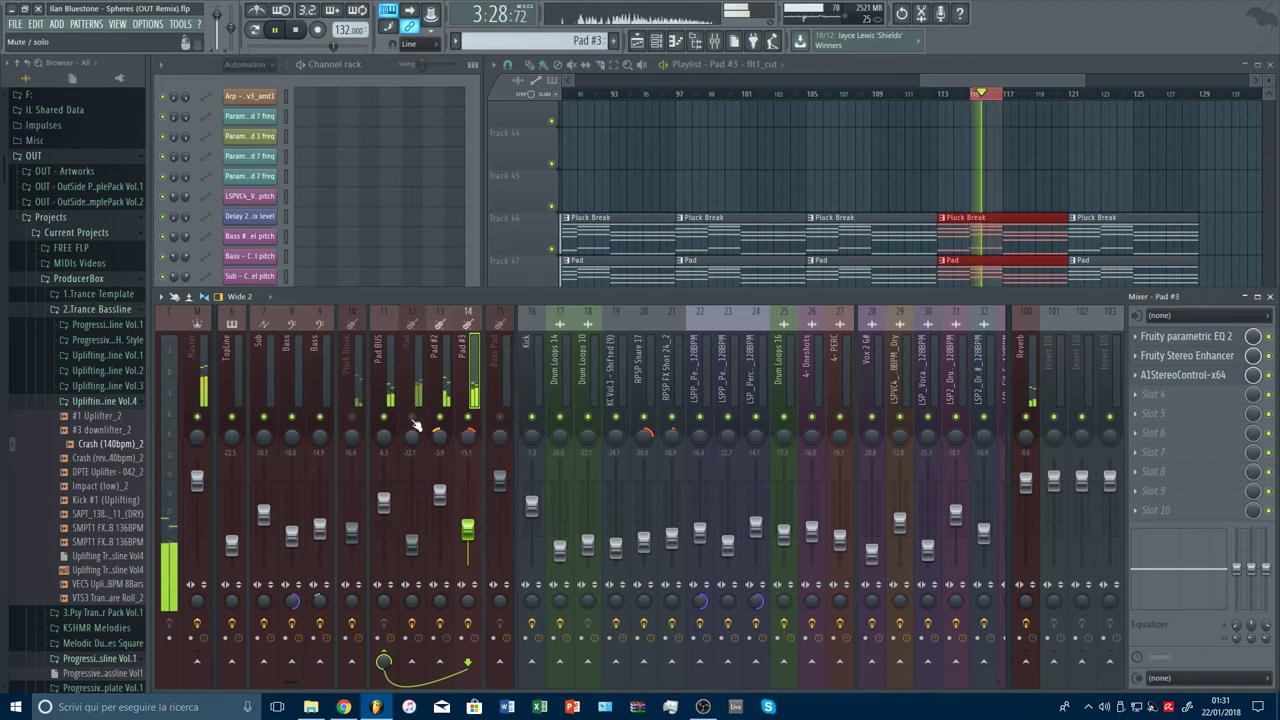
click(414, 418)
Step: Load the OTT multiband compressor in the fourth effect slot of the Pad mixer track
click(411, 540)
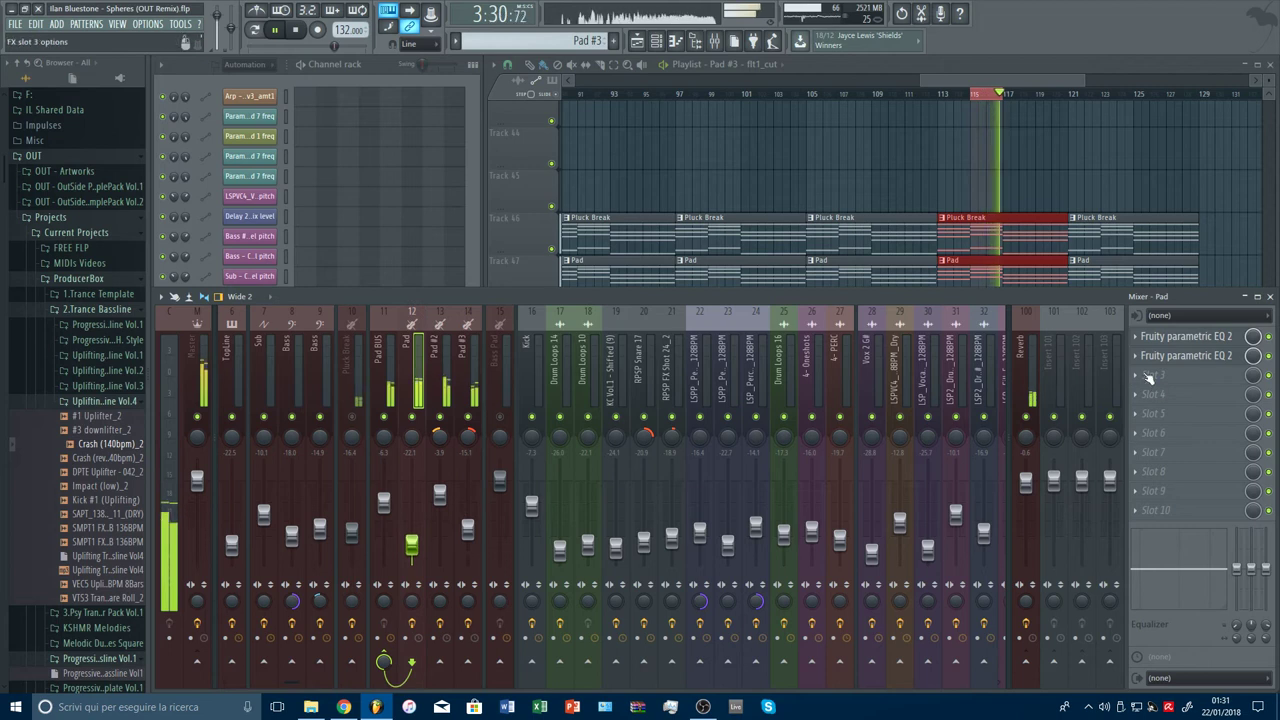
click(1150, 376)
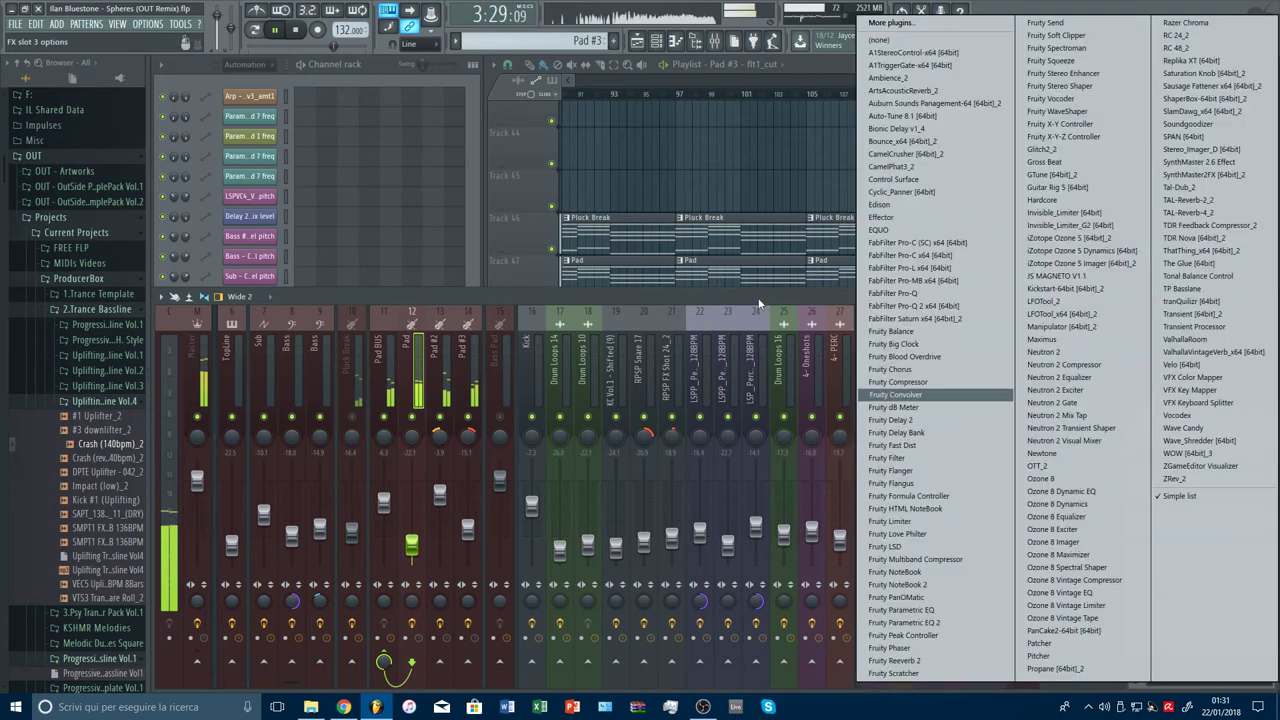
click(758, 304)
click(1190, 396)
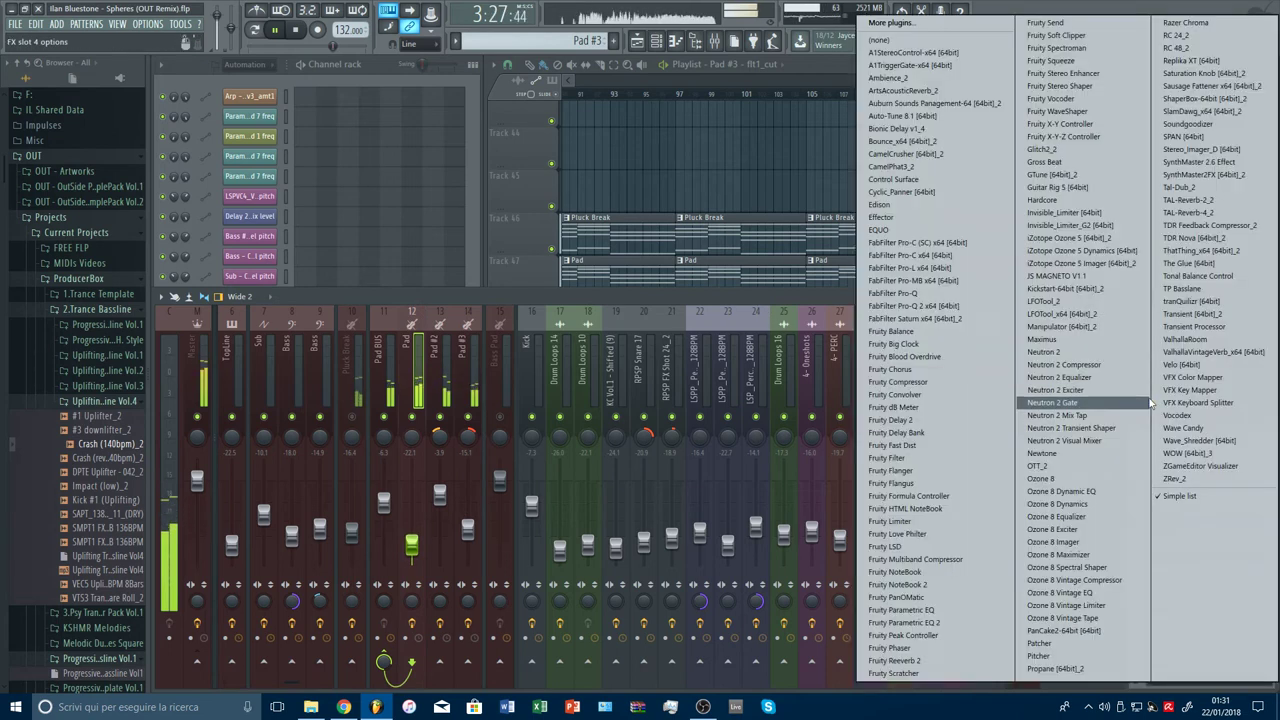
click(1046, 467)
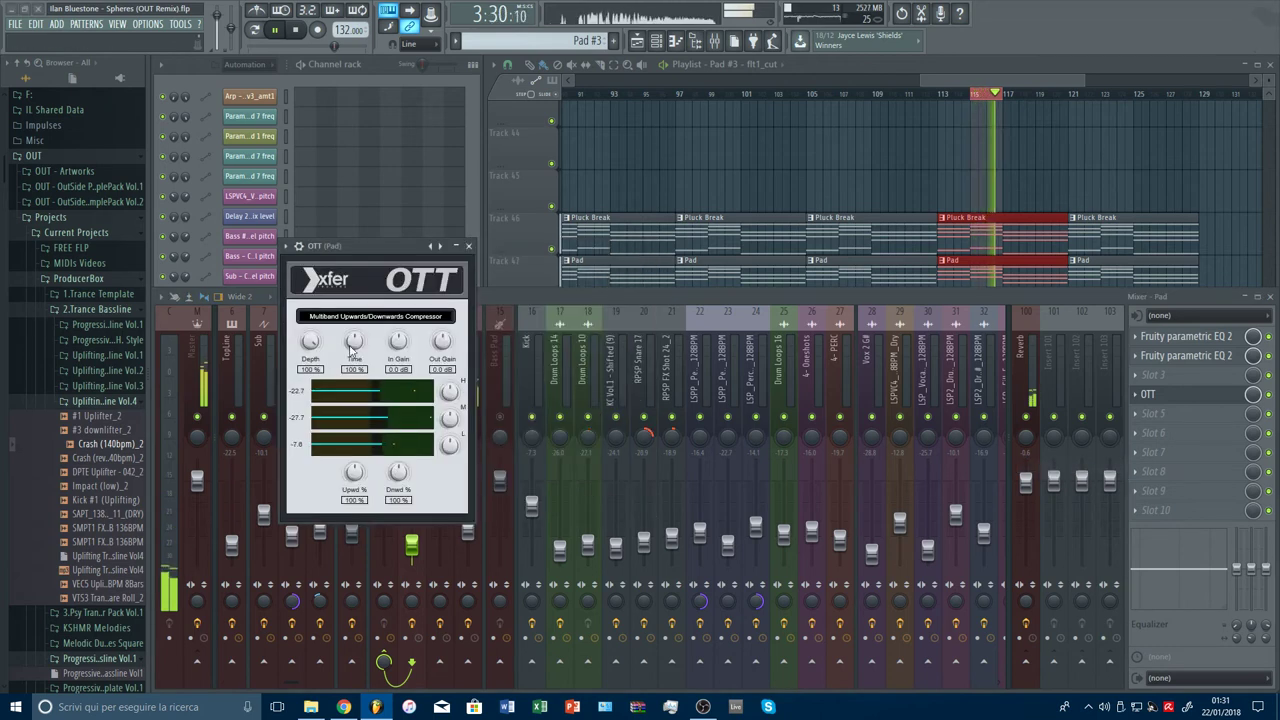
Step: Set OTT to 29% depth, 23% downward strength and -1.9 dB output gain, and adjust its band gains
drag(311, 344, 311, 388)
drag(398, 473, 396, 482)
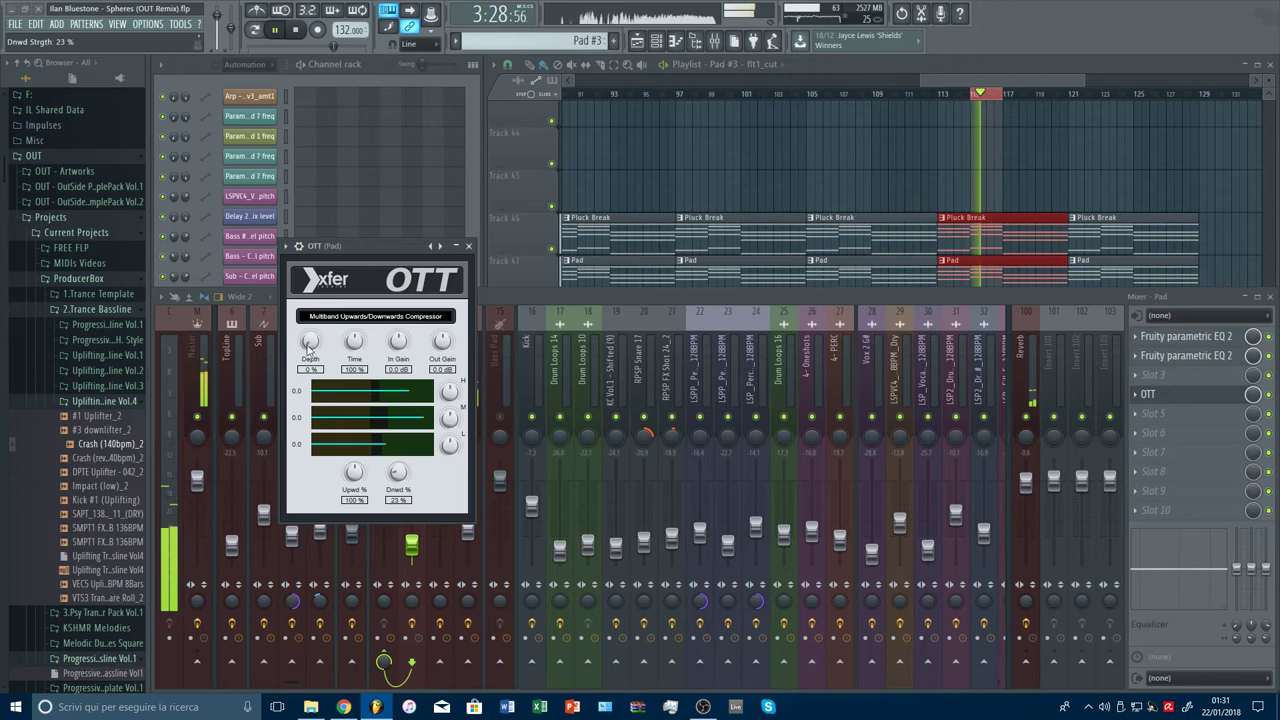
drag(307, 345, 313, 339)
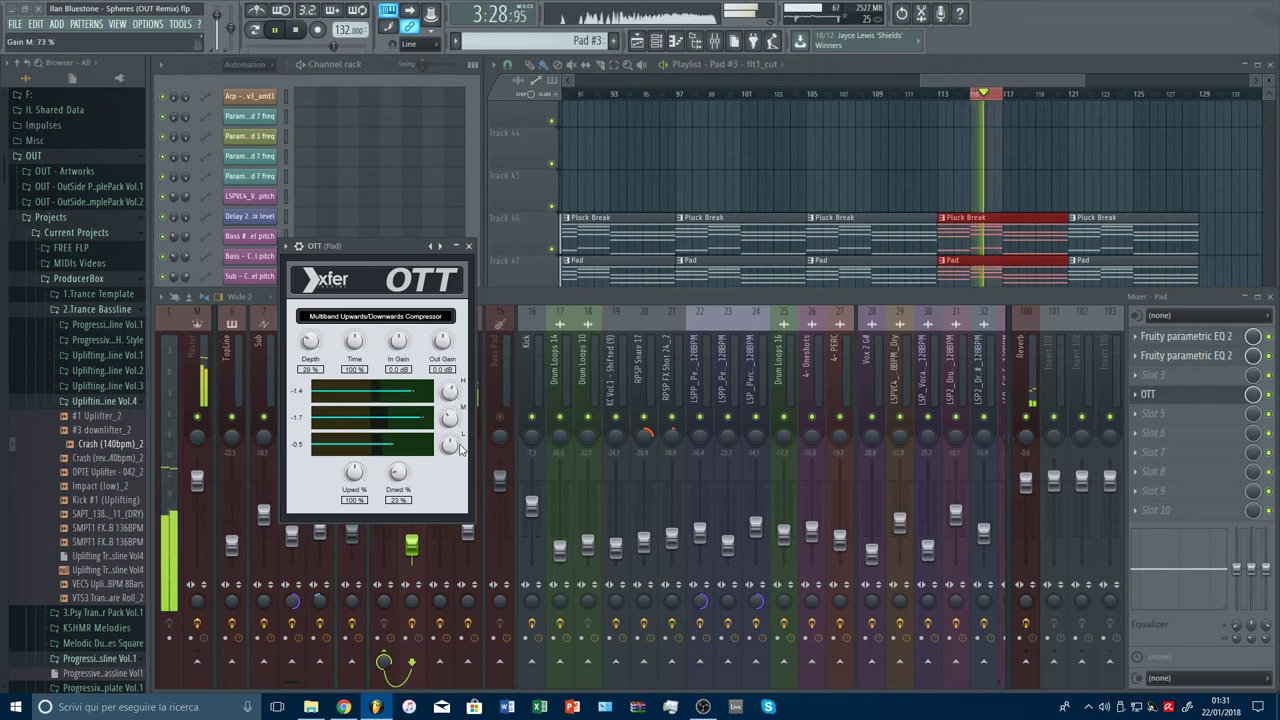
drag(460, 450, 461, 405)
drag(444, 362, 443, 367)
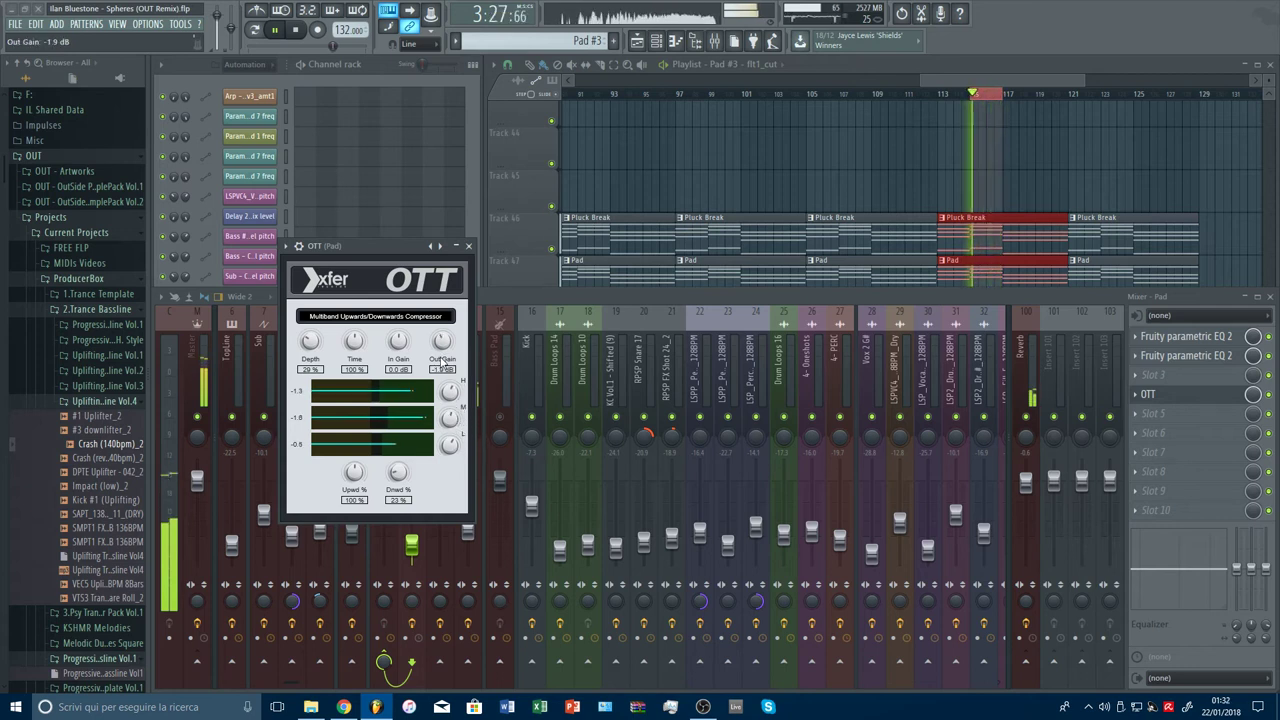
Step: Compare Pad with OTT bypassed and active, and lower the compressor's output gain a little further
click(1268, 395)
key(space)
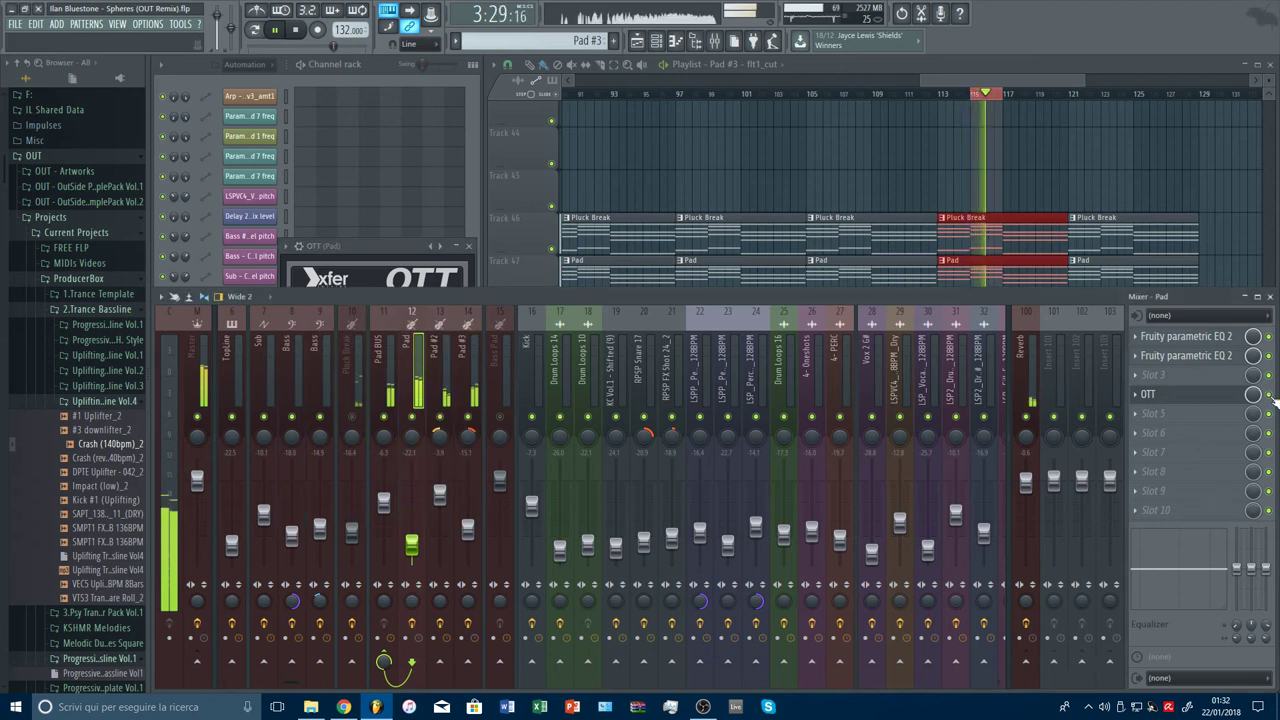
click(1219, 398)
click(1160, 396)
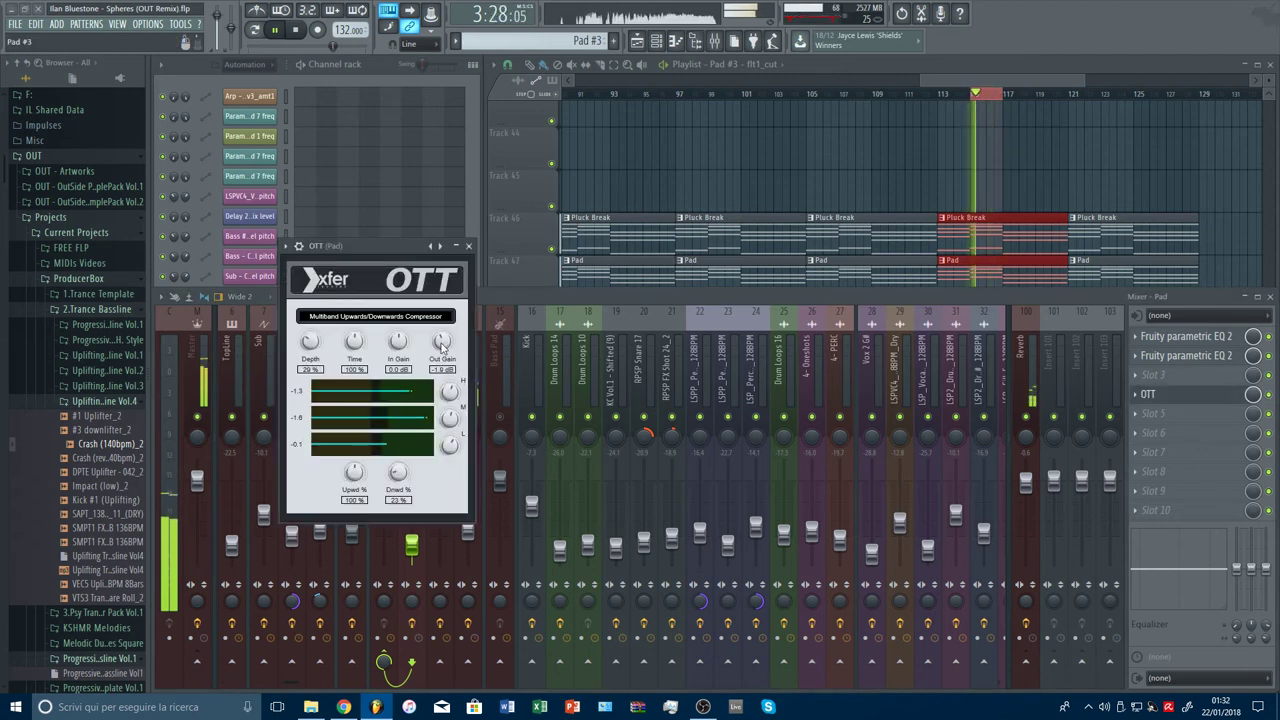
drag(442, 345, 441, 356)
click(470, 247)
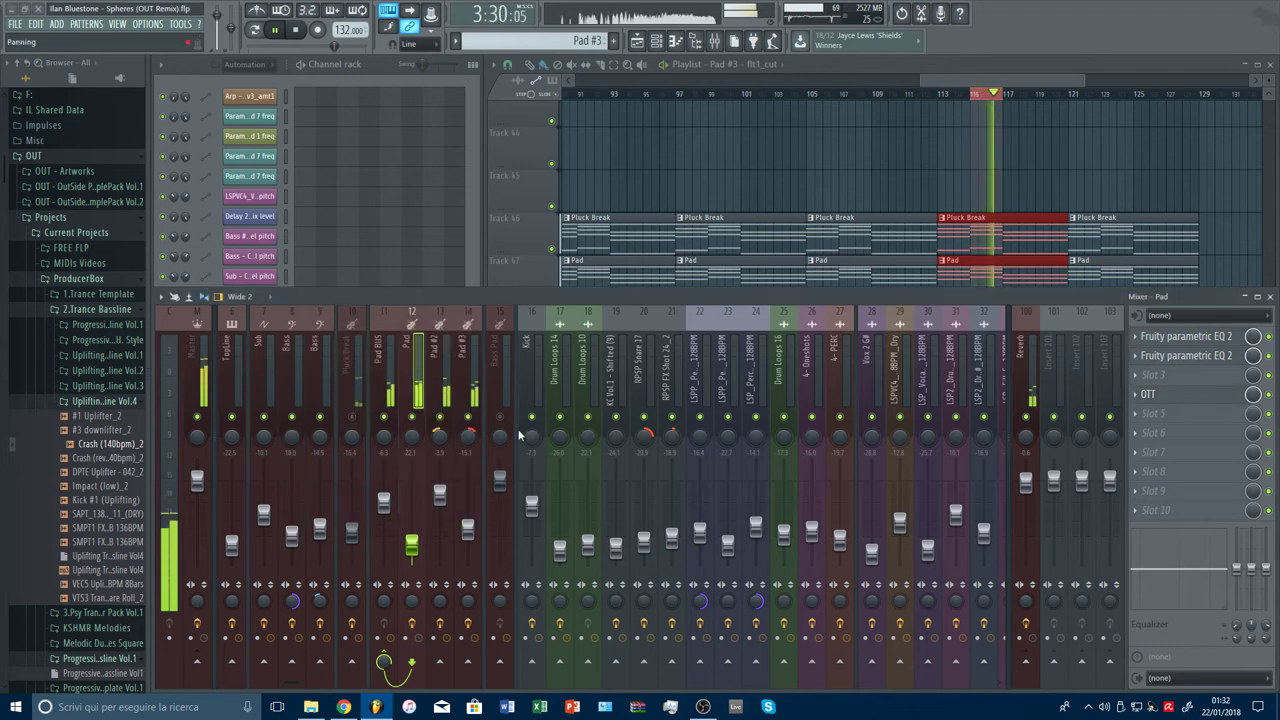
Step: Unmute Bass Pad and Pluck Break in the mixer and lower Pluck Break's level to about -22 dB
click(501, 418)
click(353, 418)
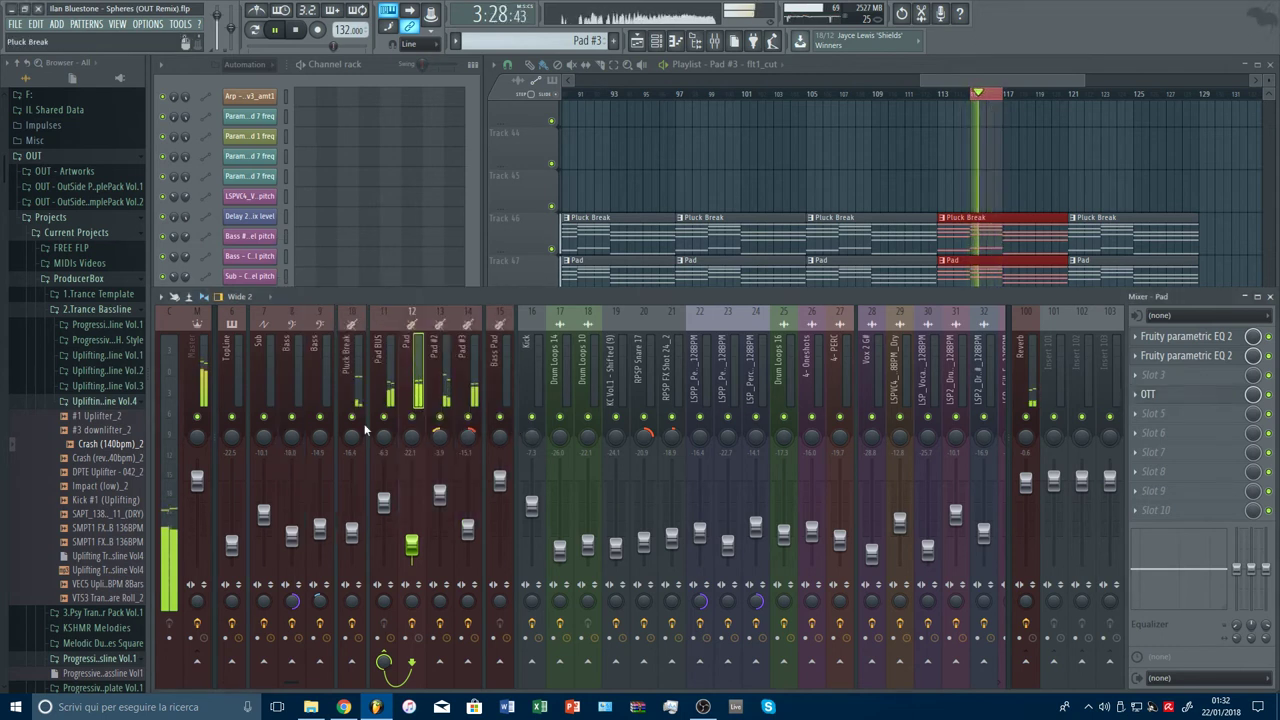
drag(352, 533, 352, 546)
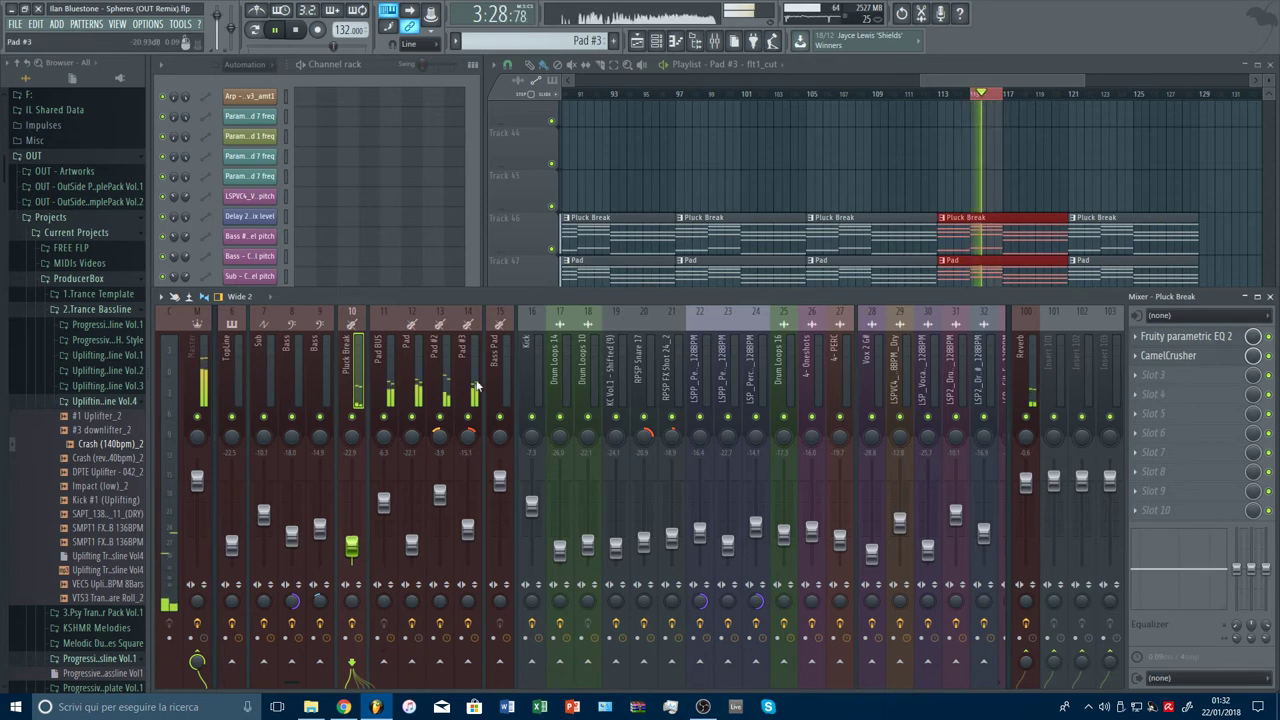
Step: Copy the Fruity Stereo Enhancer from Pad #3 onto the Pluck Break track
click(475, 386)
click(1136, 356)
drag(1141, 424, 351, 378)
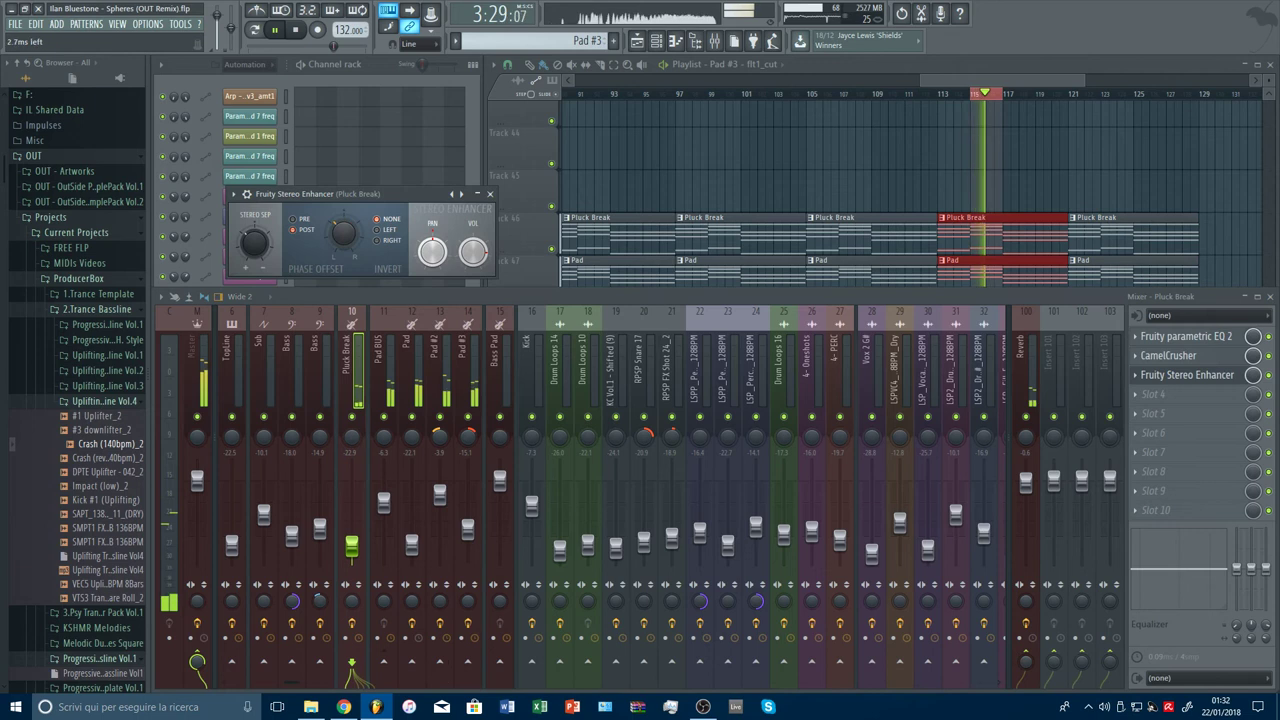
click(490, 193)
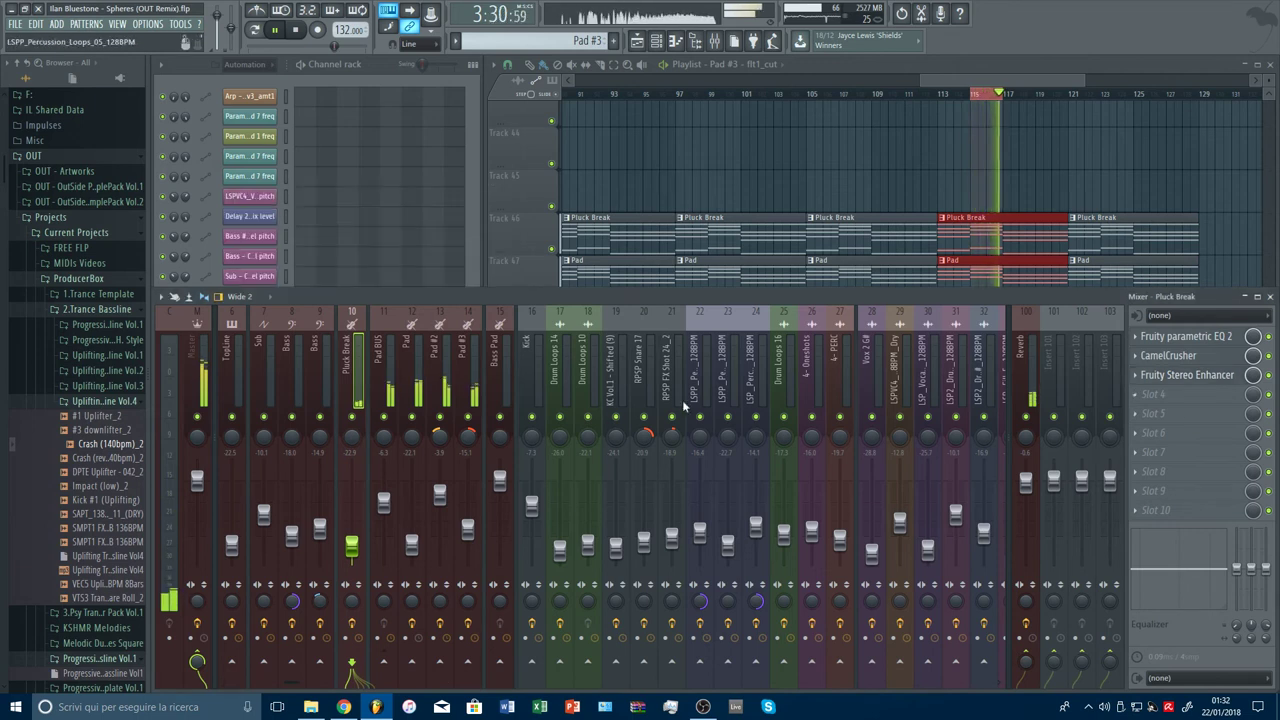
Step: Copy A1StereoControl from Pad #3 onto the Pluck Break track
click(500, 375)
click(470, 375)
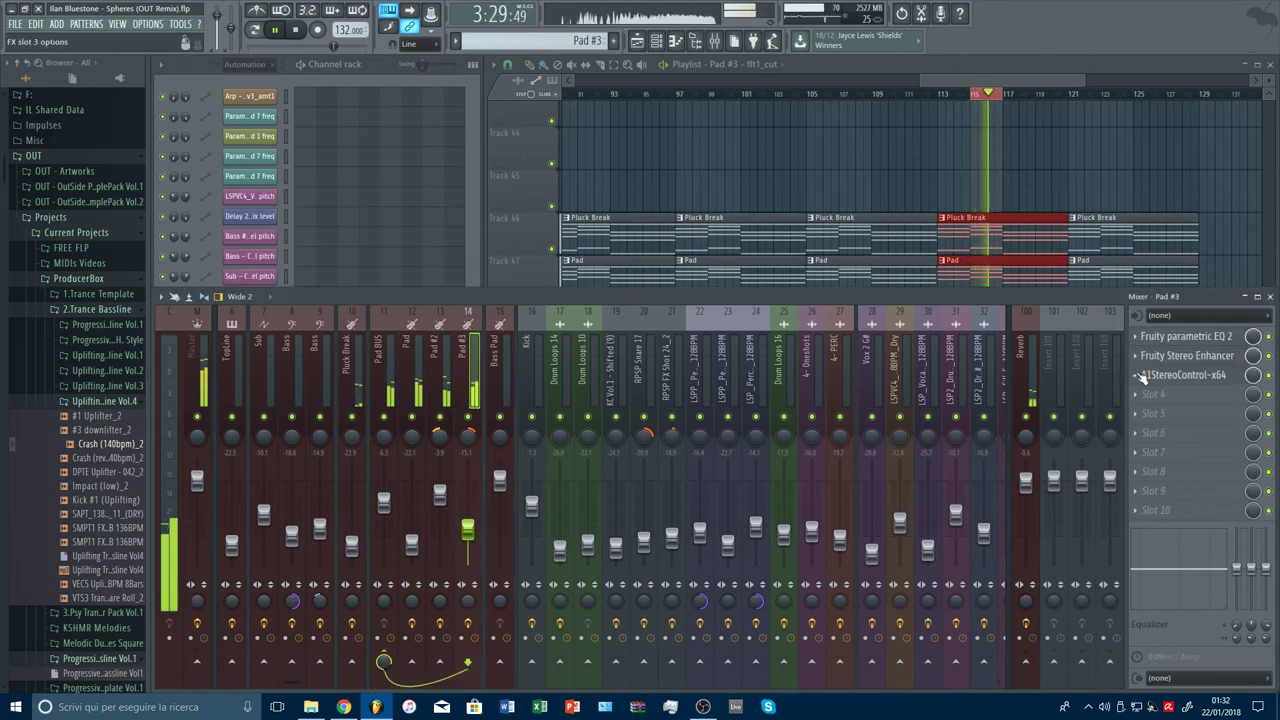
click(1137, 375)
drag(1150, 442, 355, 376)
key(Escape)
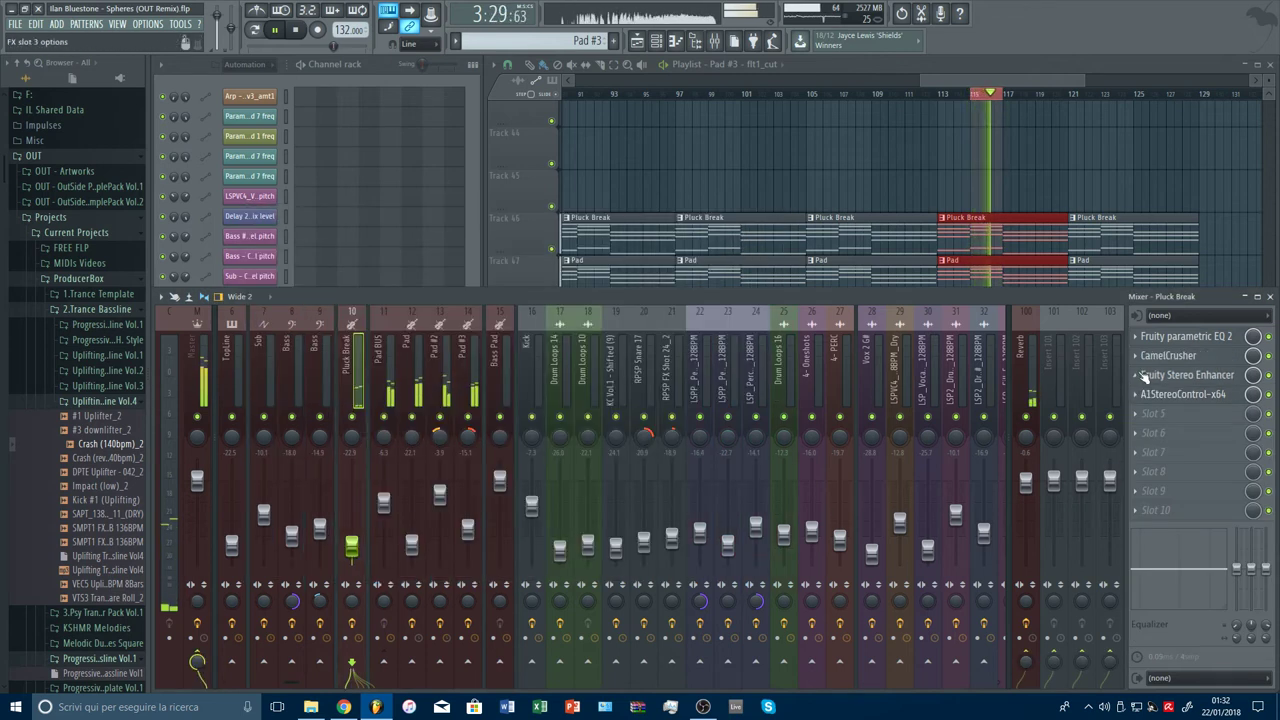
Step: Set the tube distortion of Pluck Break's CamelCrusher to 25%
click(1168, 359)
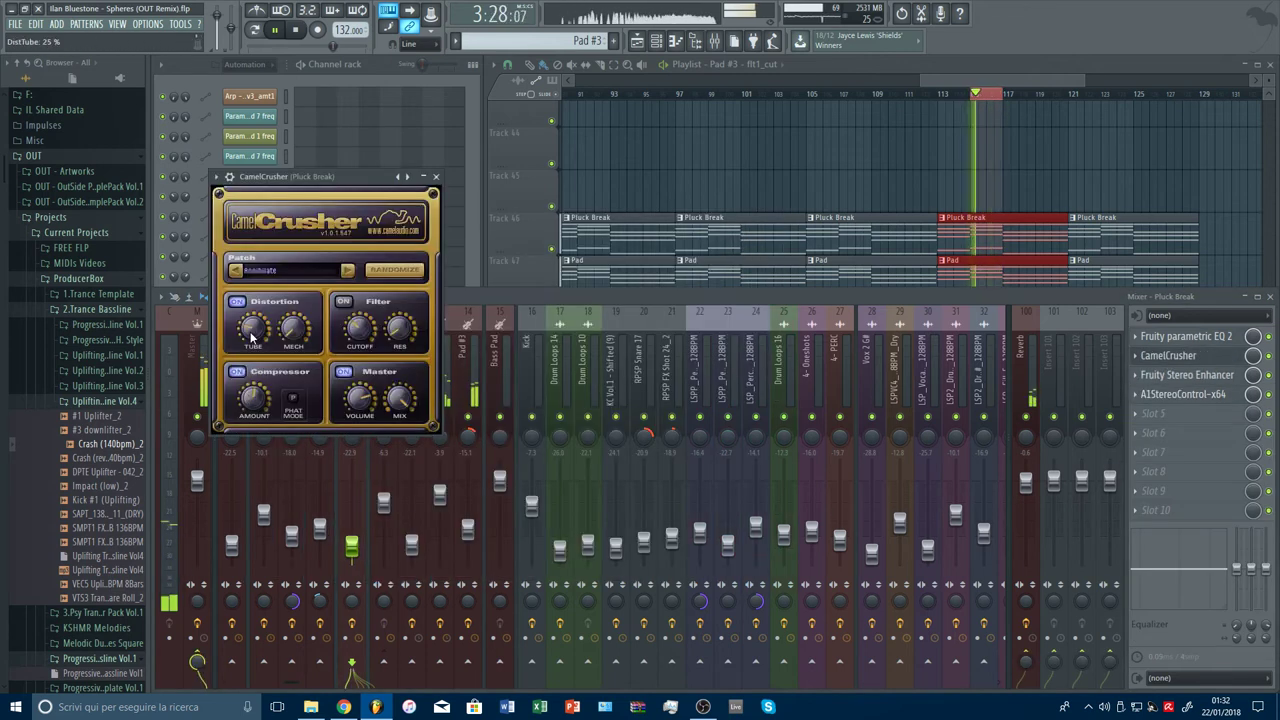
key(Escape)
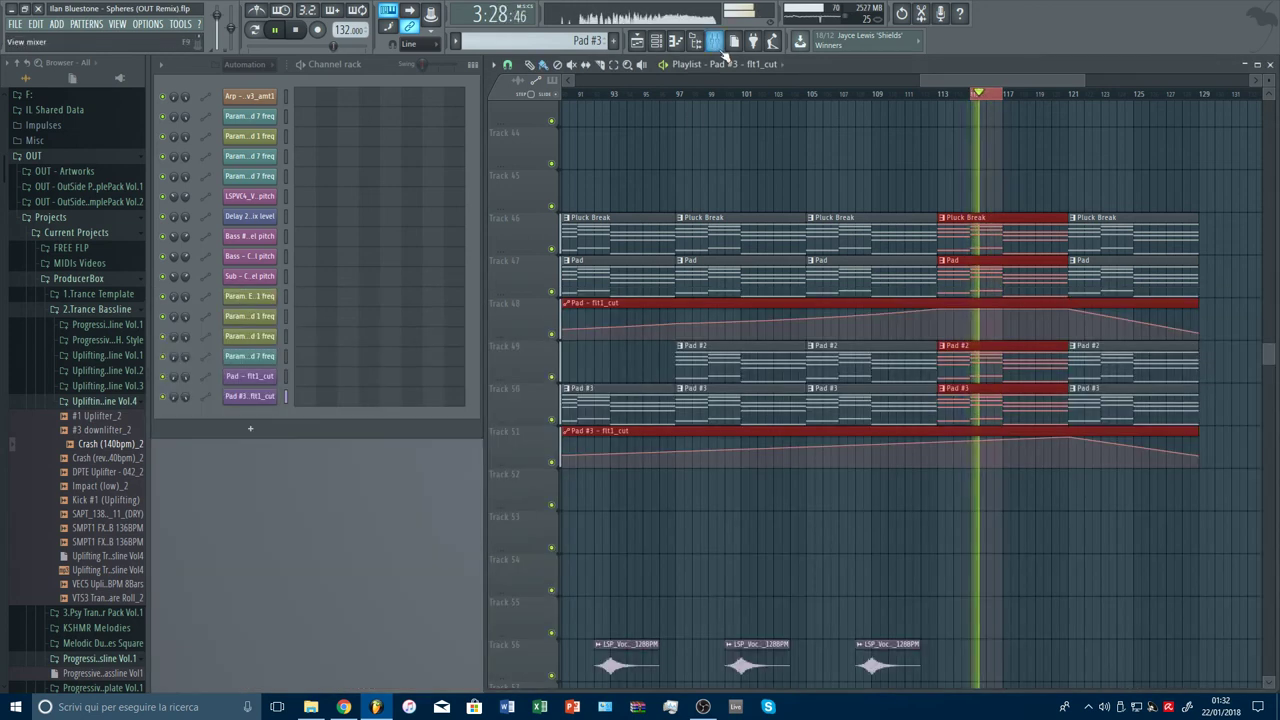
key(F9)
Step: Add Fruity Delay 2 to Pluck Break's fifth effect slot and adjust its delay time
click(1160, 412)
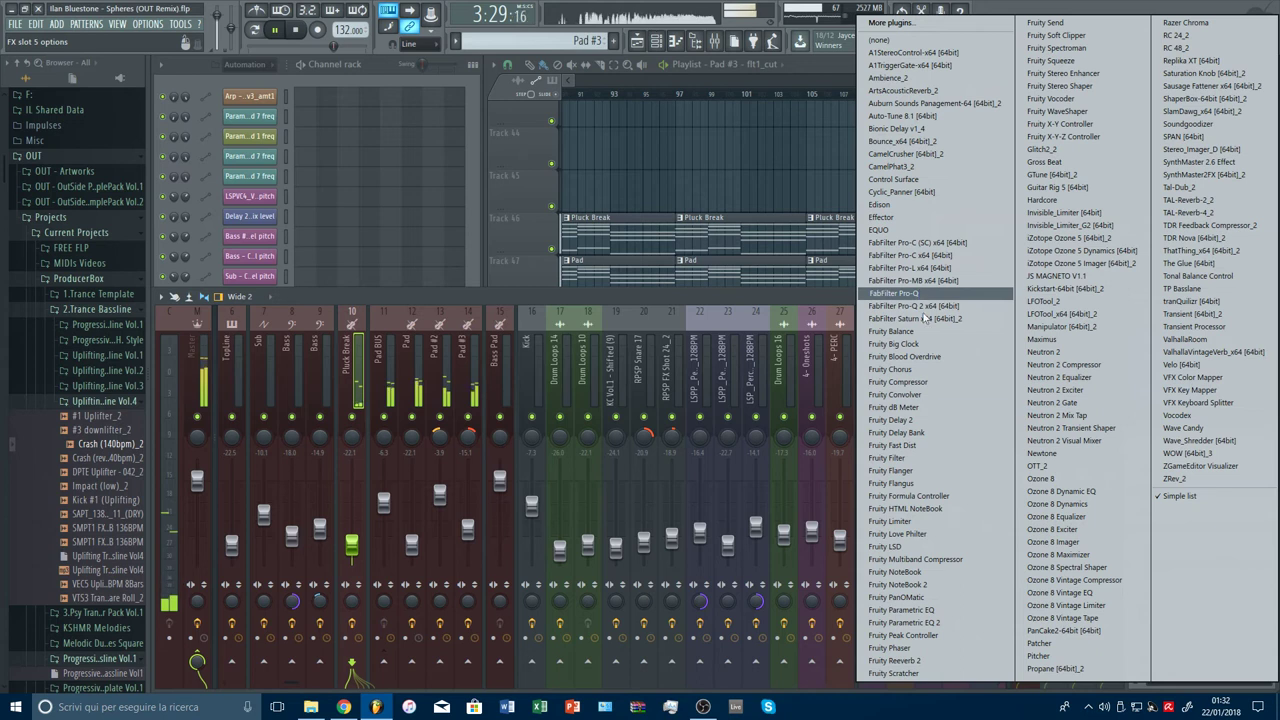
click(920, 418)
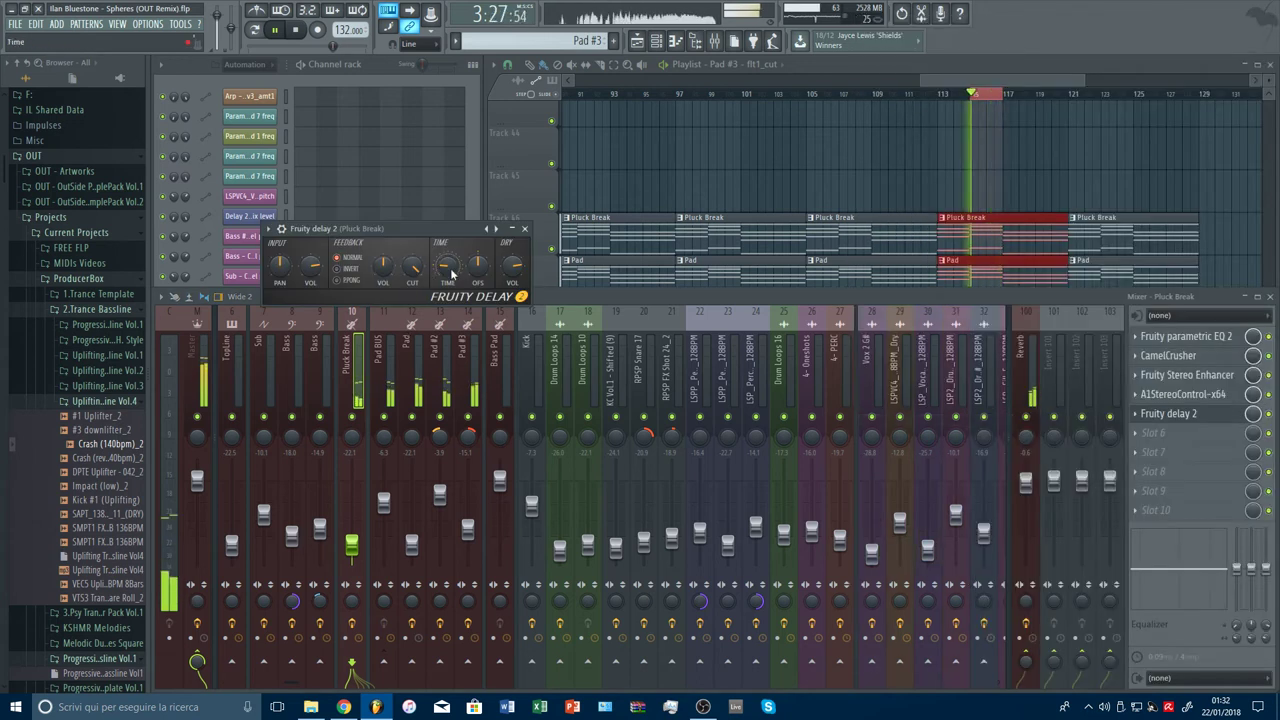
drag(446, 270, 446, 256)
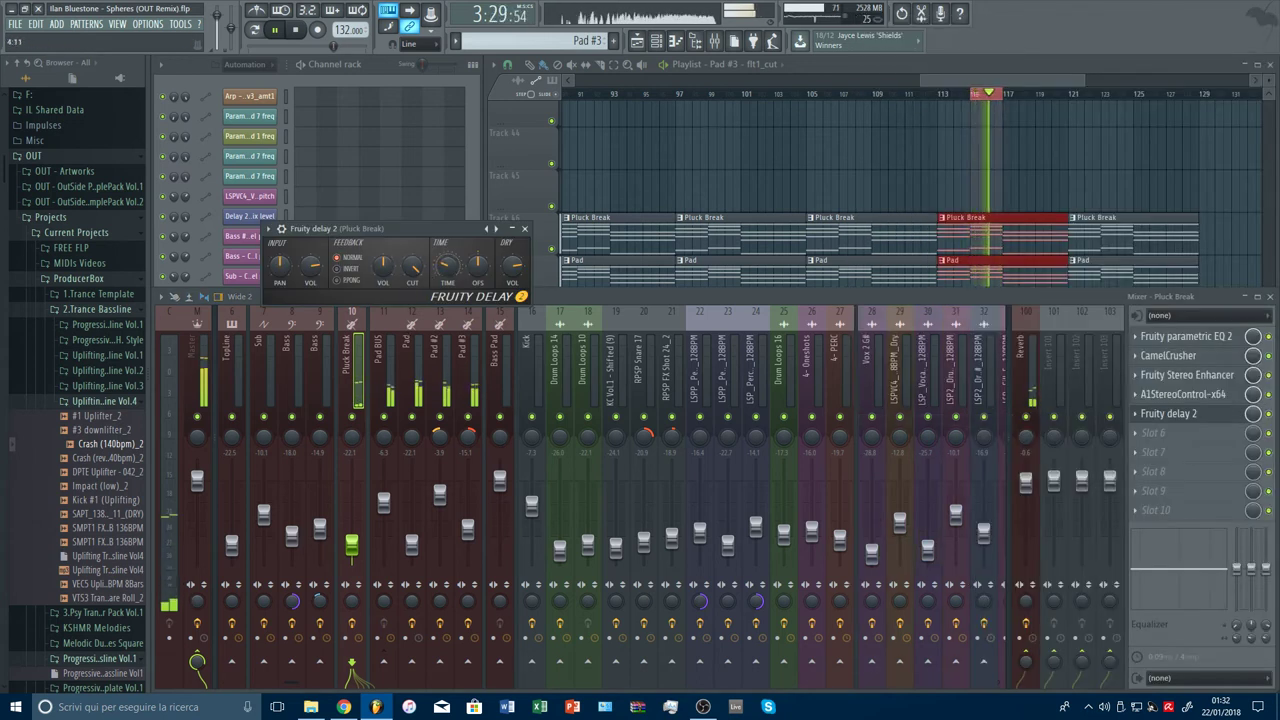
Step: Switch the delay to ping-pong with a 0.9 ms right offset and move it directly after Pluck Break's parametric EQ
click(347, 280)
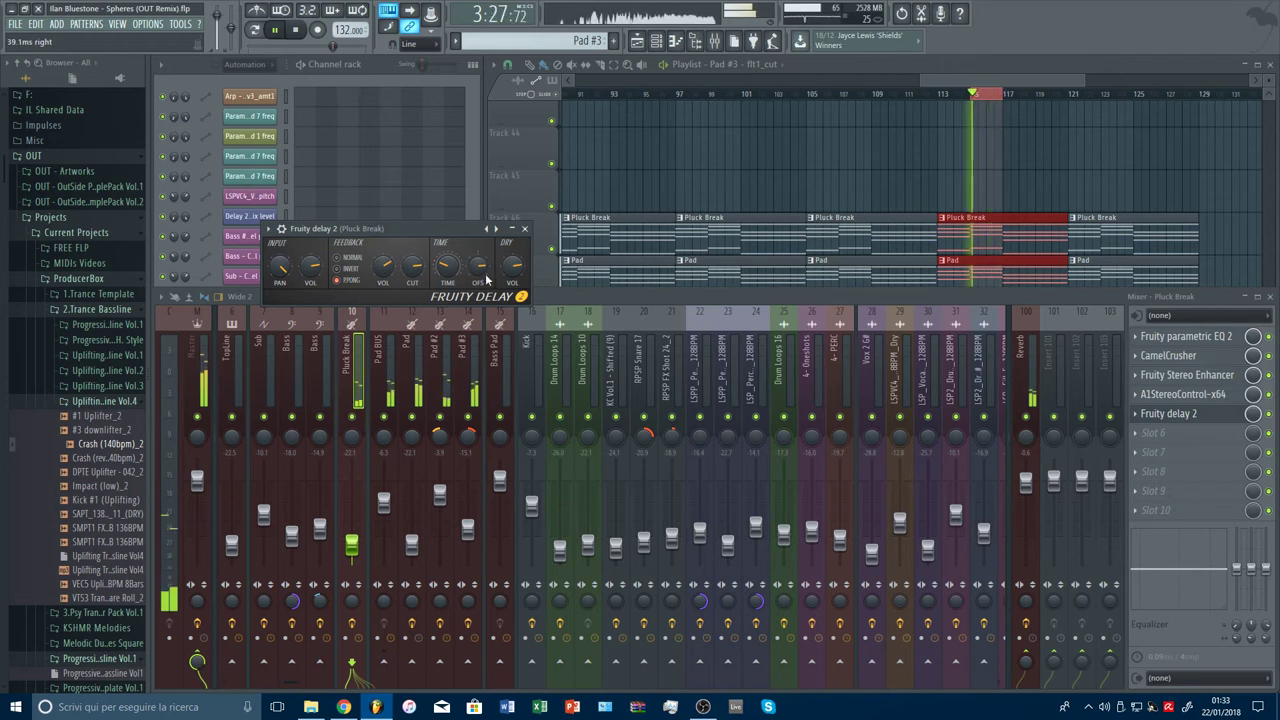
drag(482, 272, 482, 292)
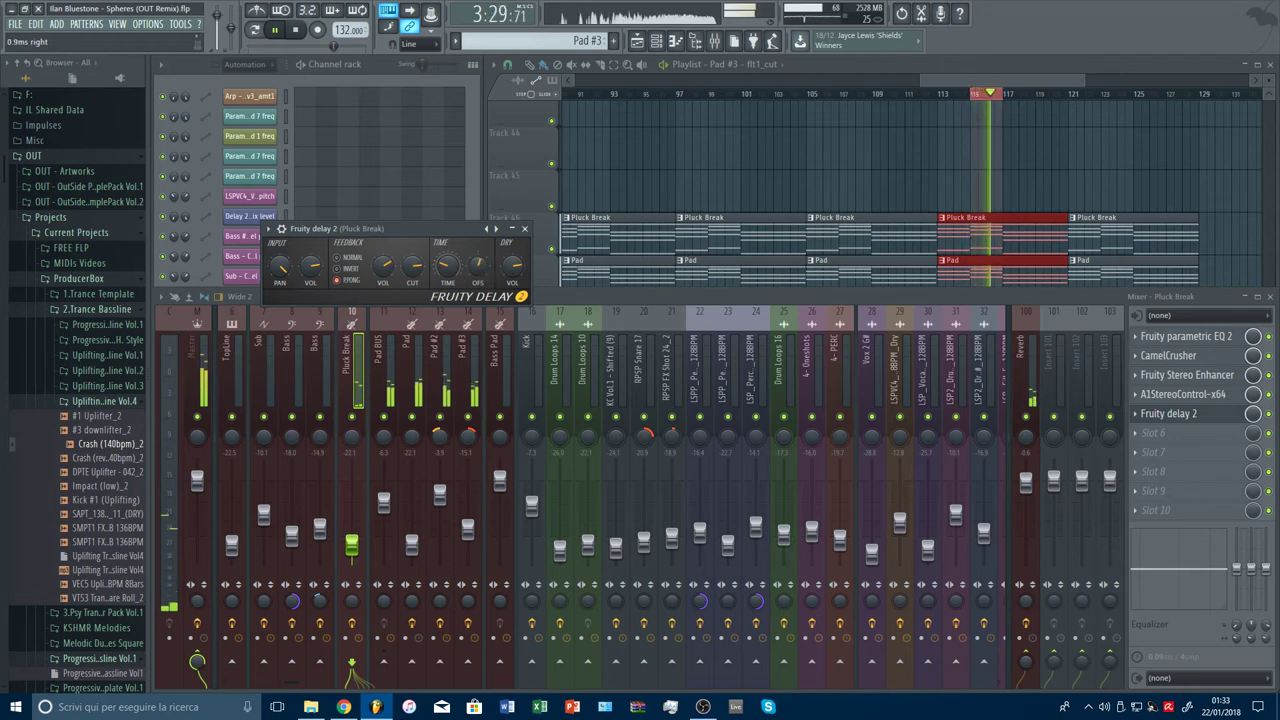
click(523, 228)
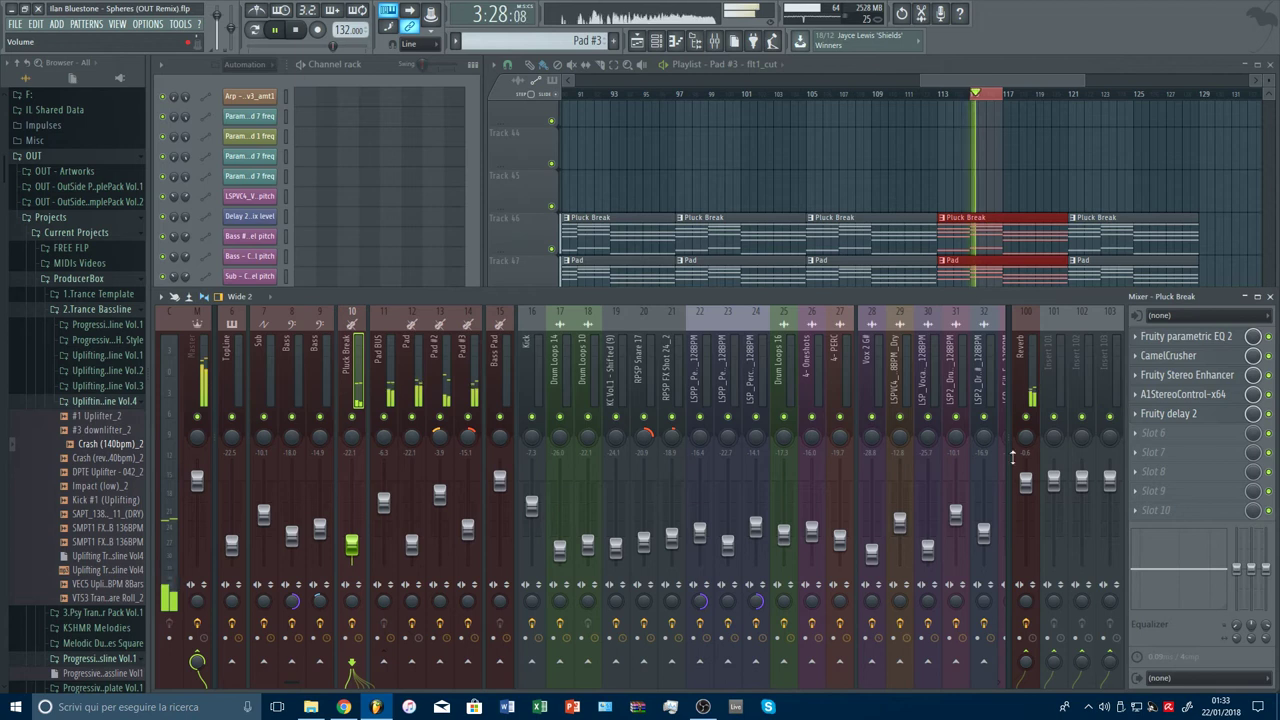
drag(1205, 414, 1207, 362)
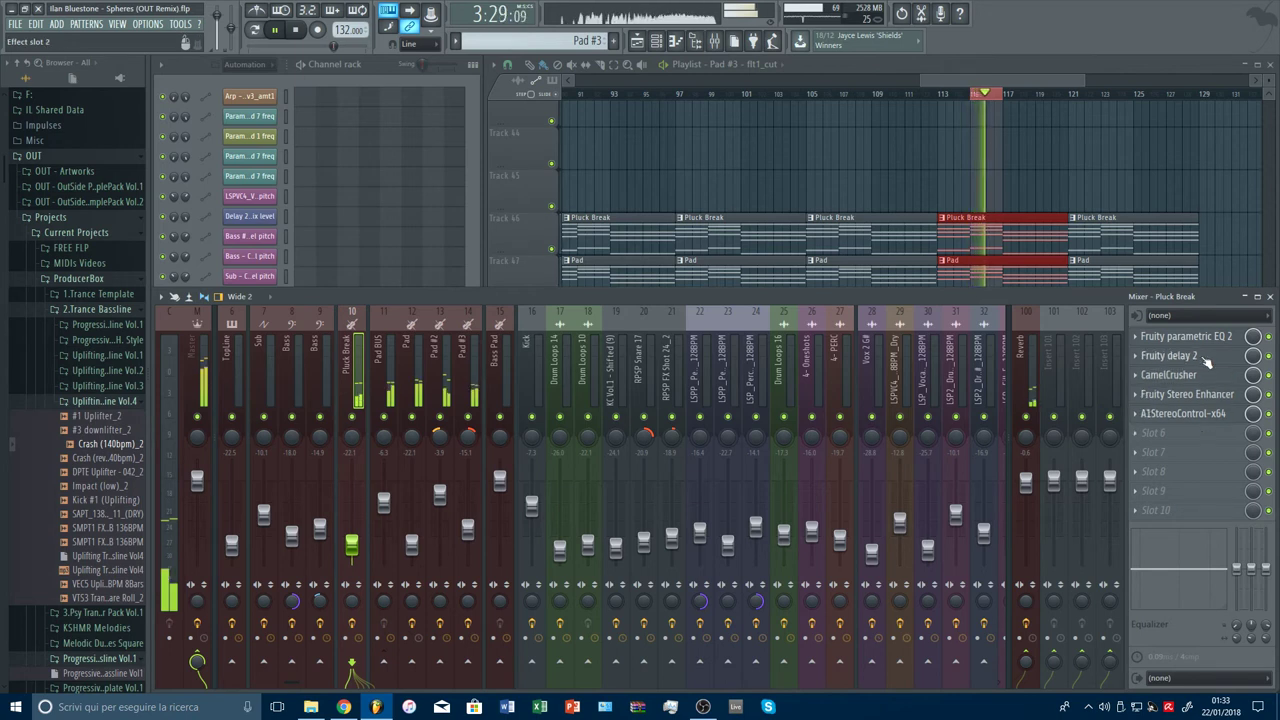
Step: Return to the full playlist and clear the looped time selection at bars 115 to 117
click(1270, 296)
click(976, 94)
click(978, 96)
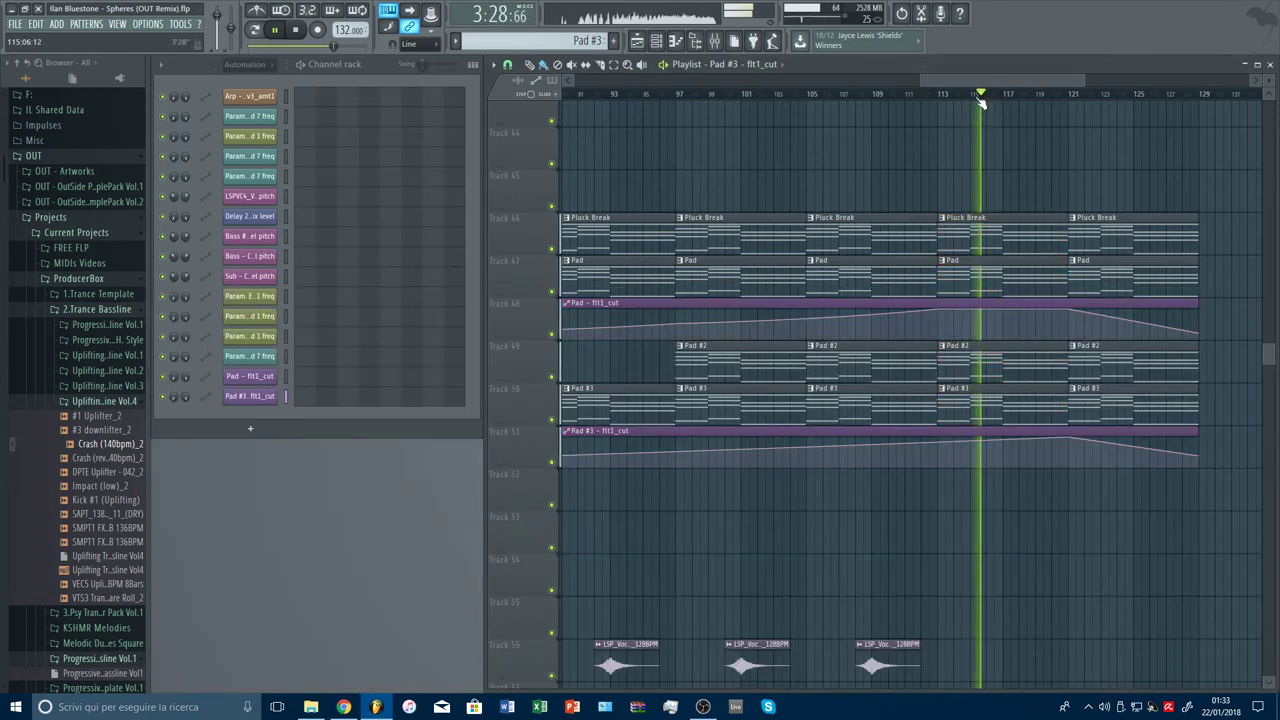
Step: Show all channels in the channel rack and paint Bass Pad clips on Track 52 from bar 81 to bar 129
scroll(979, 99, down, 5)
scroll(1112, 219, down, 5)
scroll(1113, 219, up, 5)
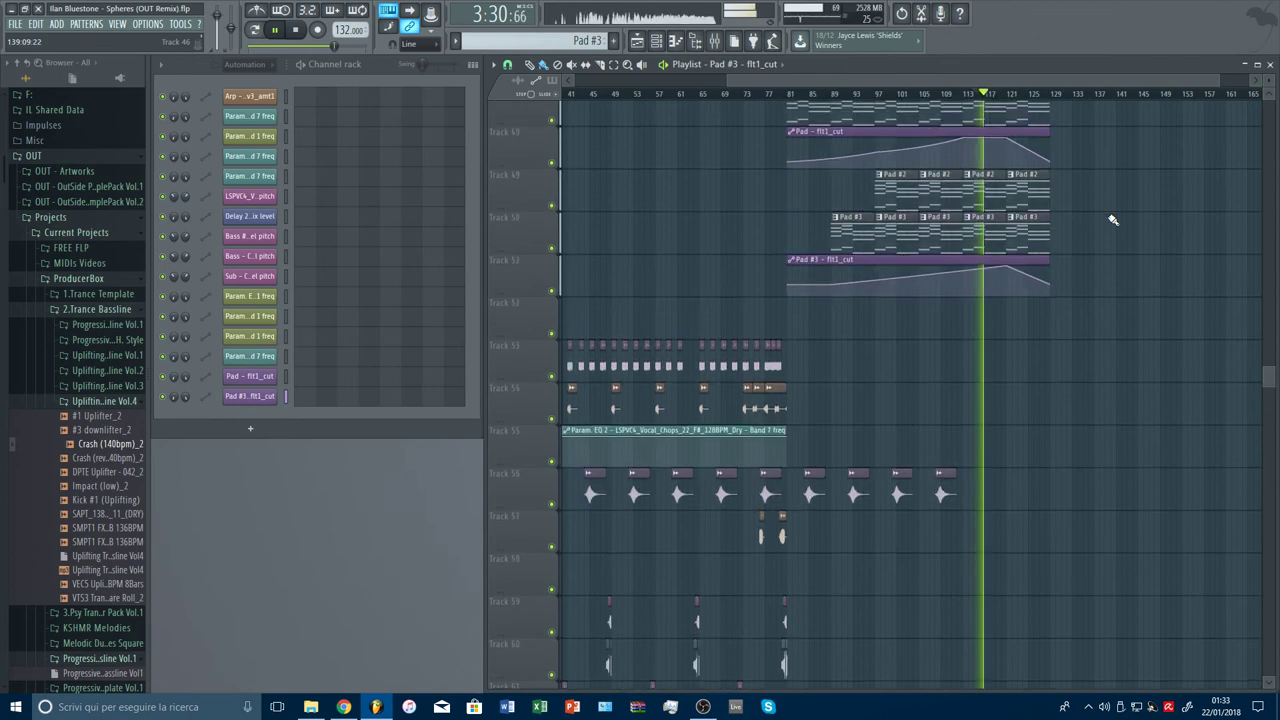
click(252, 65)
click(257, 80)
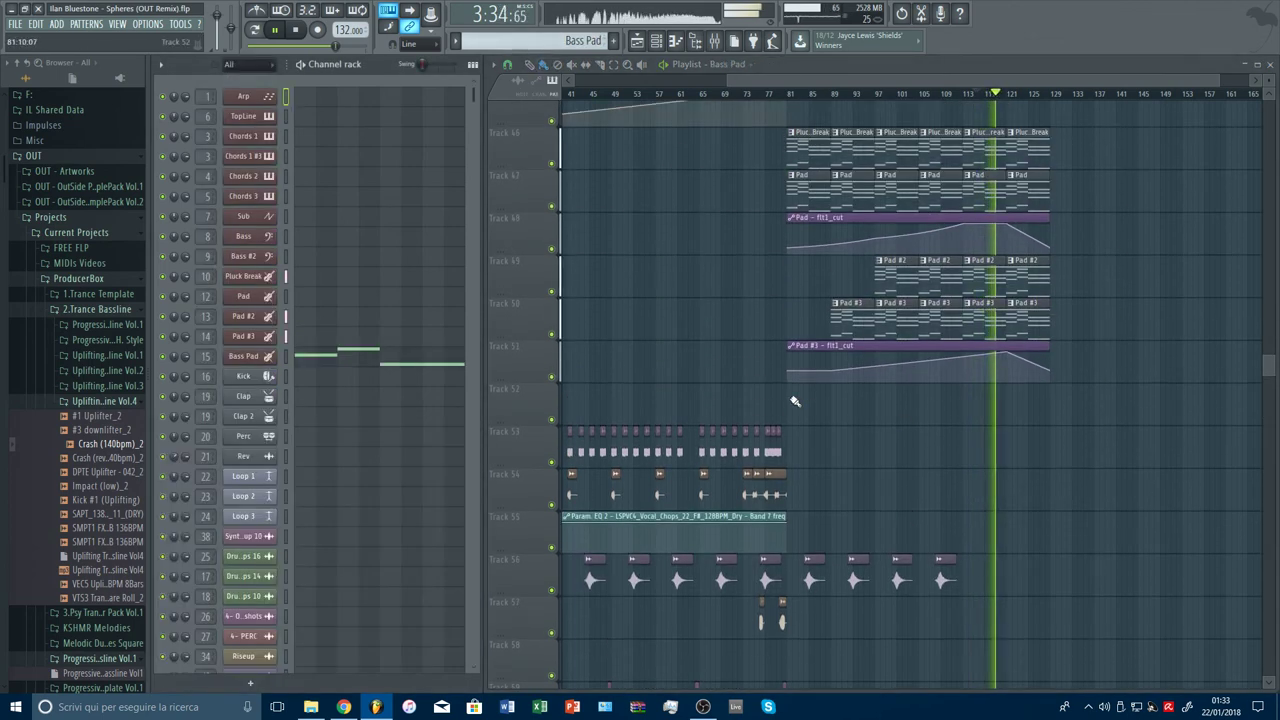
drag(796, 401, 996, 408)
click(1010, 410)
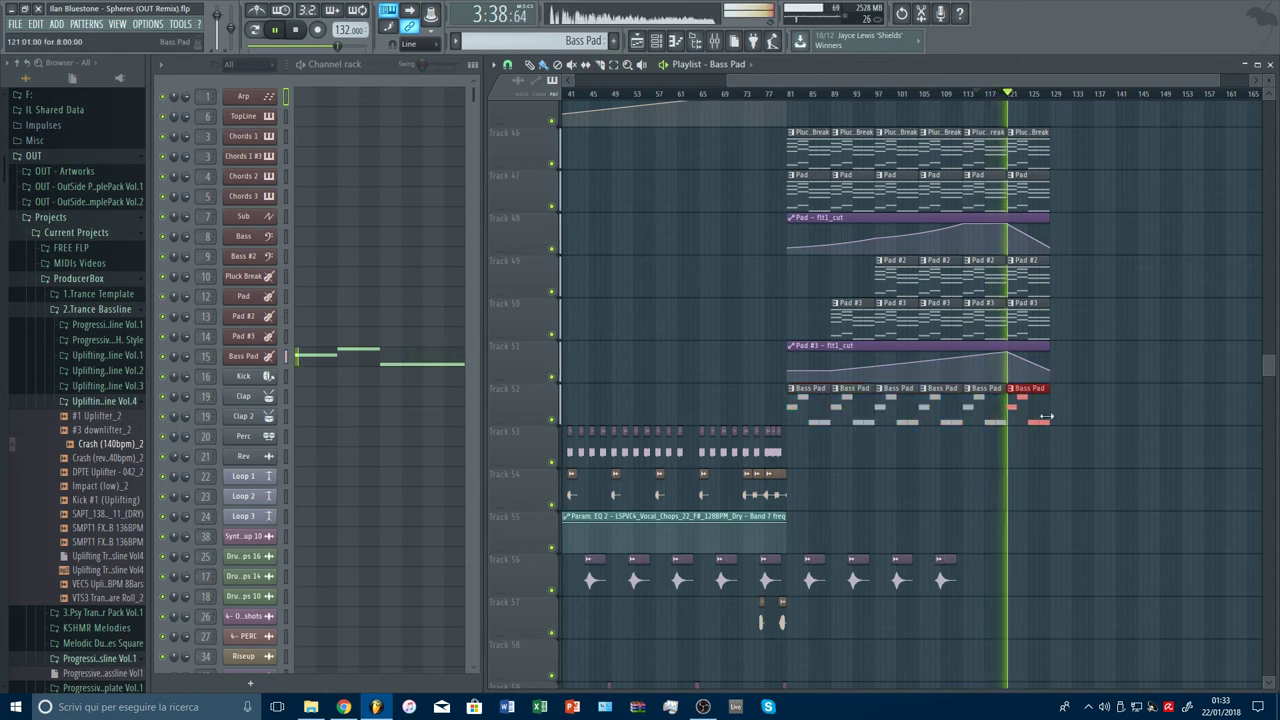
Step: Delete the Bass Pad clip at bar 113 on Track 52 and restart playback shortly before bar 121
right_click(1001, 413)
click(996, 103)
drag(995, 95, 984, 97)
right_click(1005, 107)
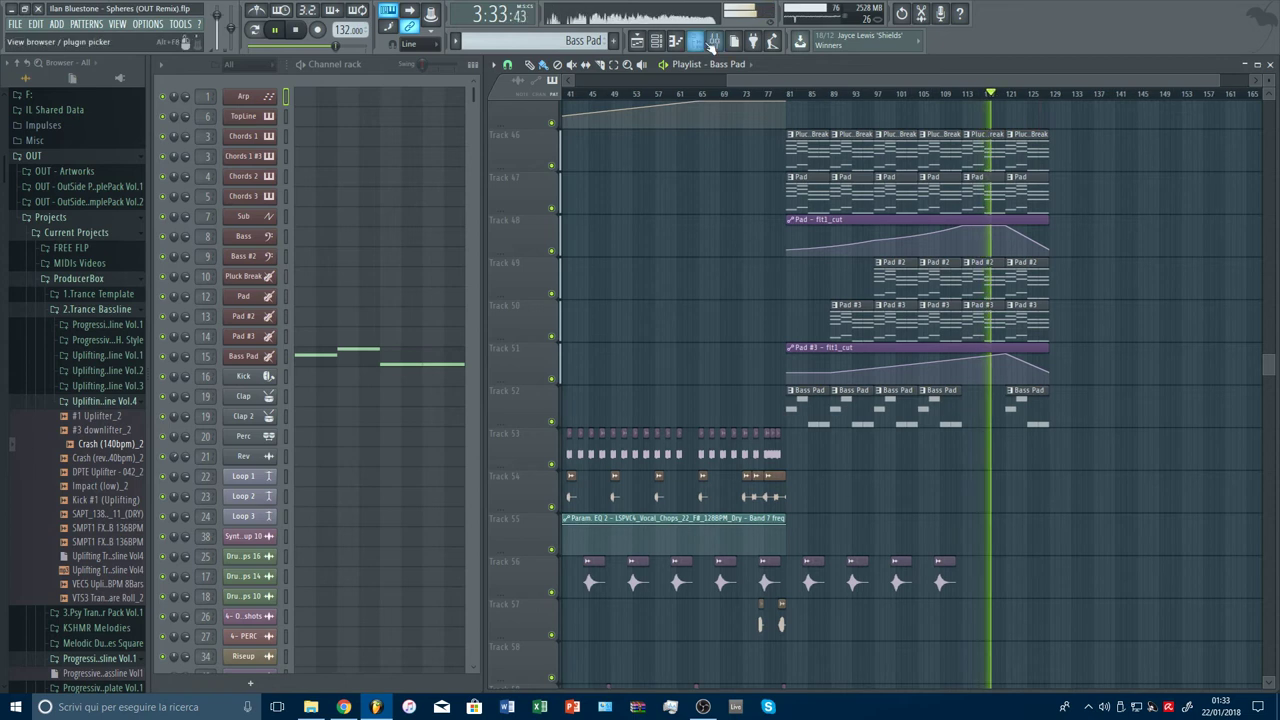
Step: Load CamelCrusher in the Bass Pad track's first effect slot with 18% tube distortion and replay the end of the break
key(F9)
click(500, 360)
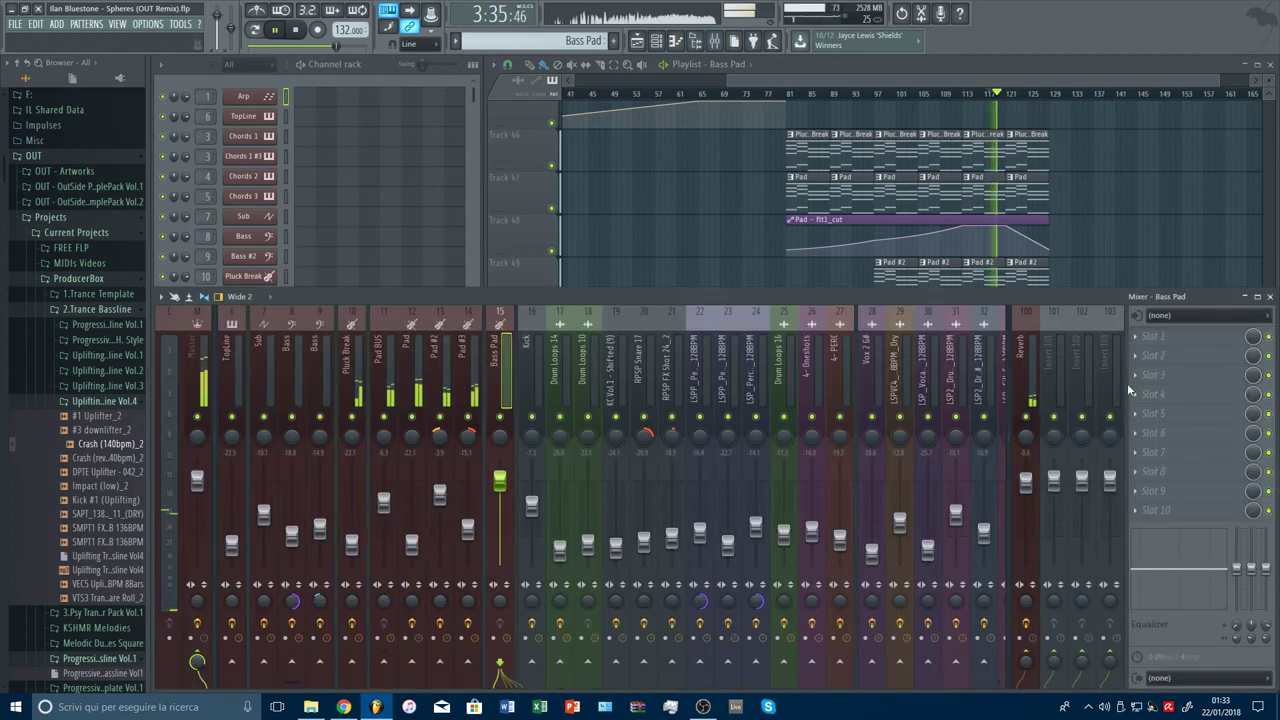
click(1143, 354)
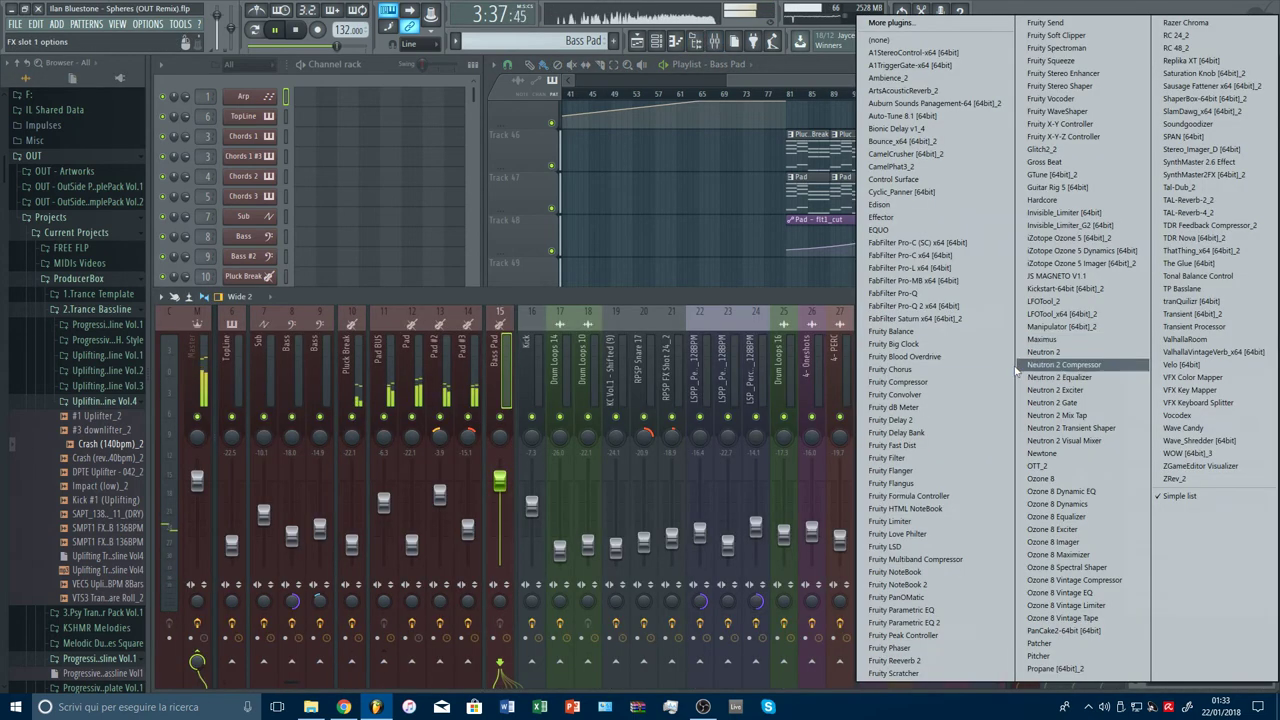
click(905, 158)
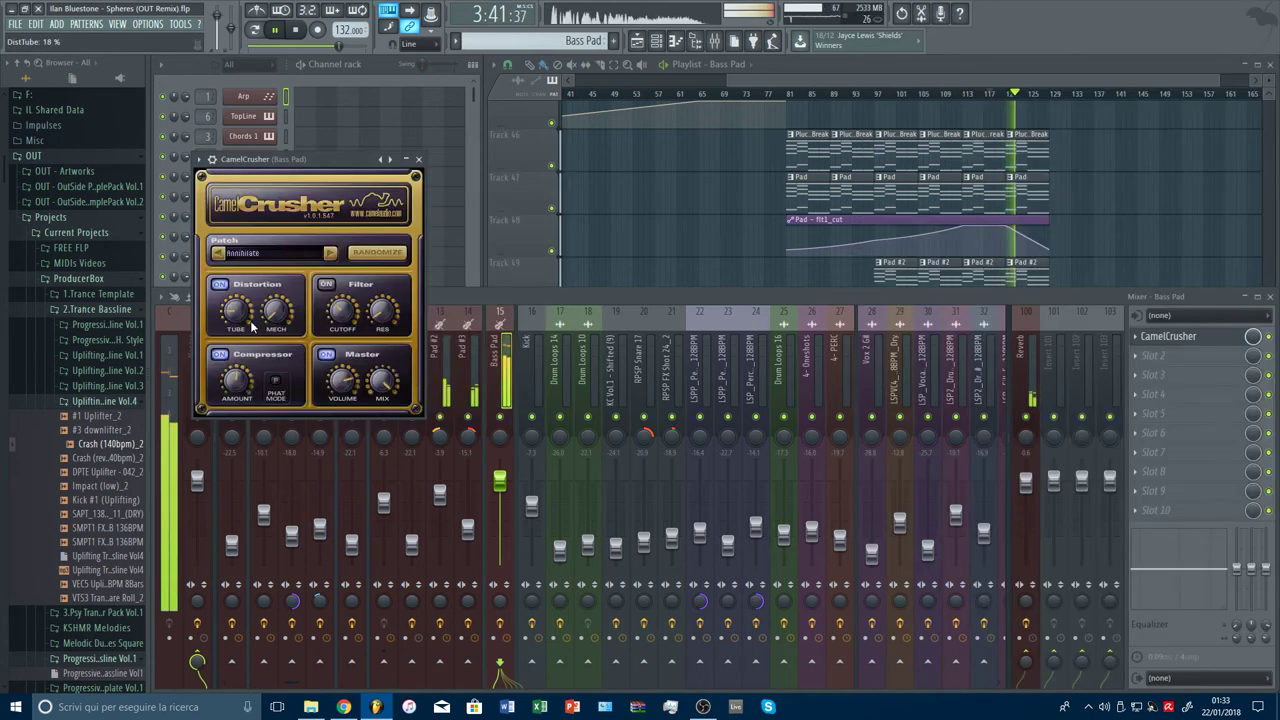
click(992, 94)
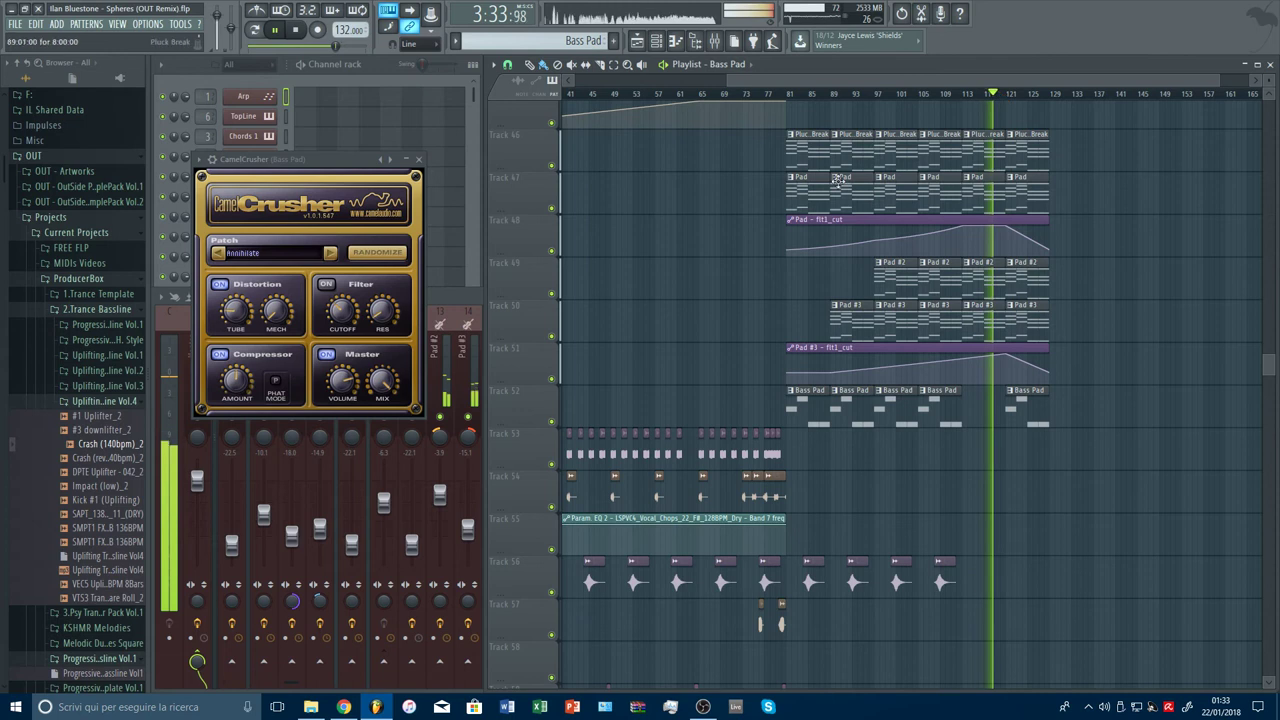
click(419, 160)
click(435, 300)
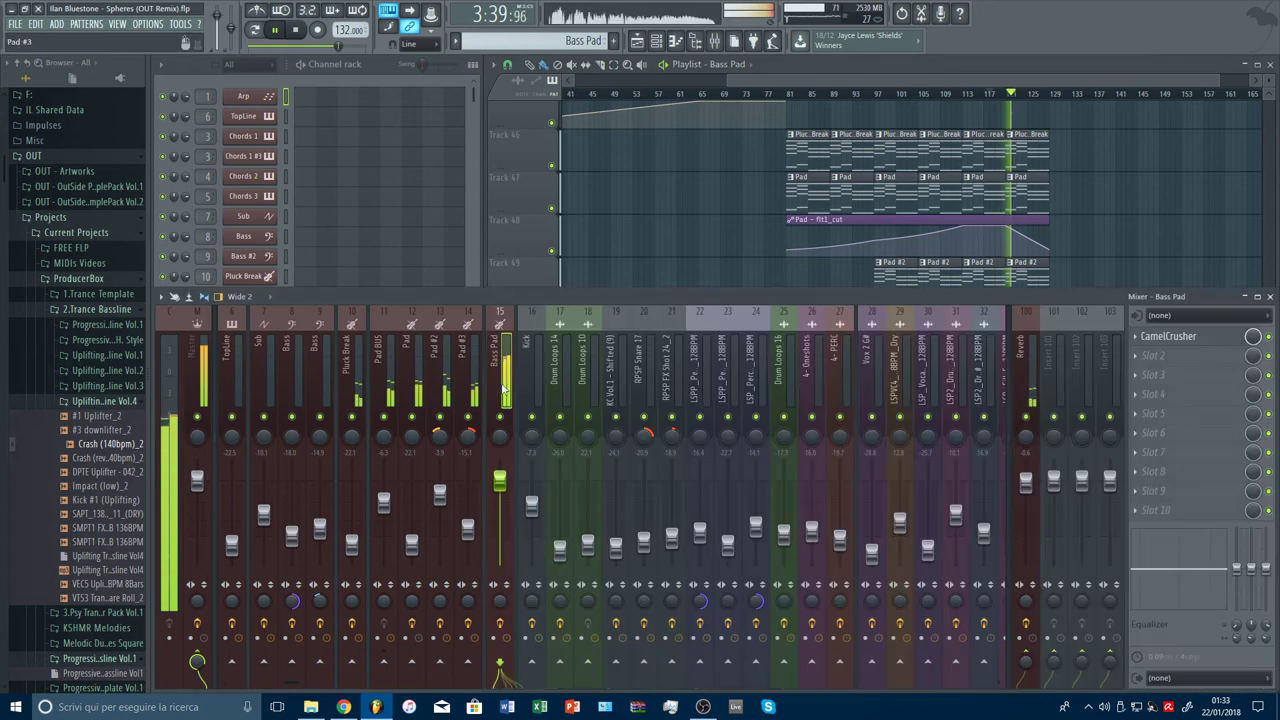
Step: Lower the Bass Pad mixer track to -14.2 dB and load Fruity Parametric EQ 2 in its second effect slot
drag(499, 481, 505, 533)
click(1153, 355)
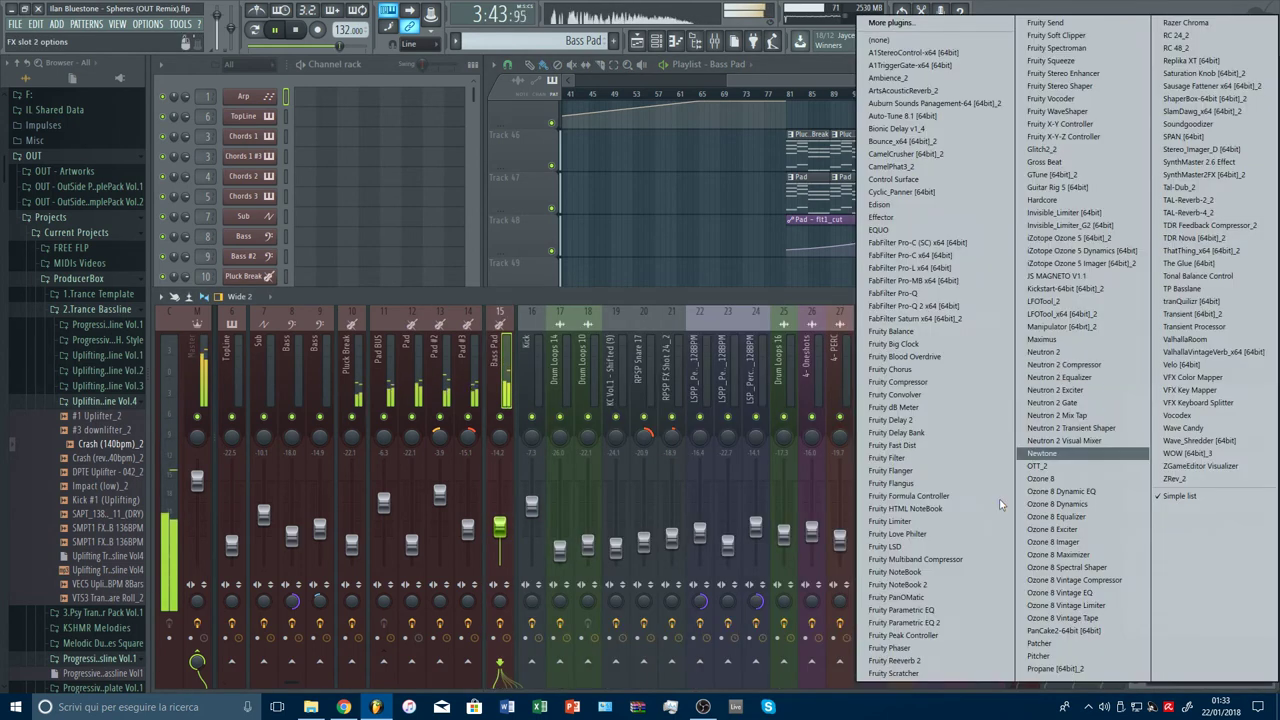
click(904, 622)
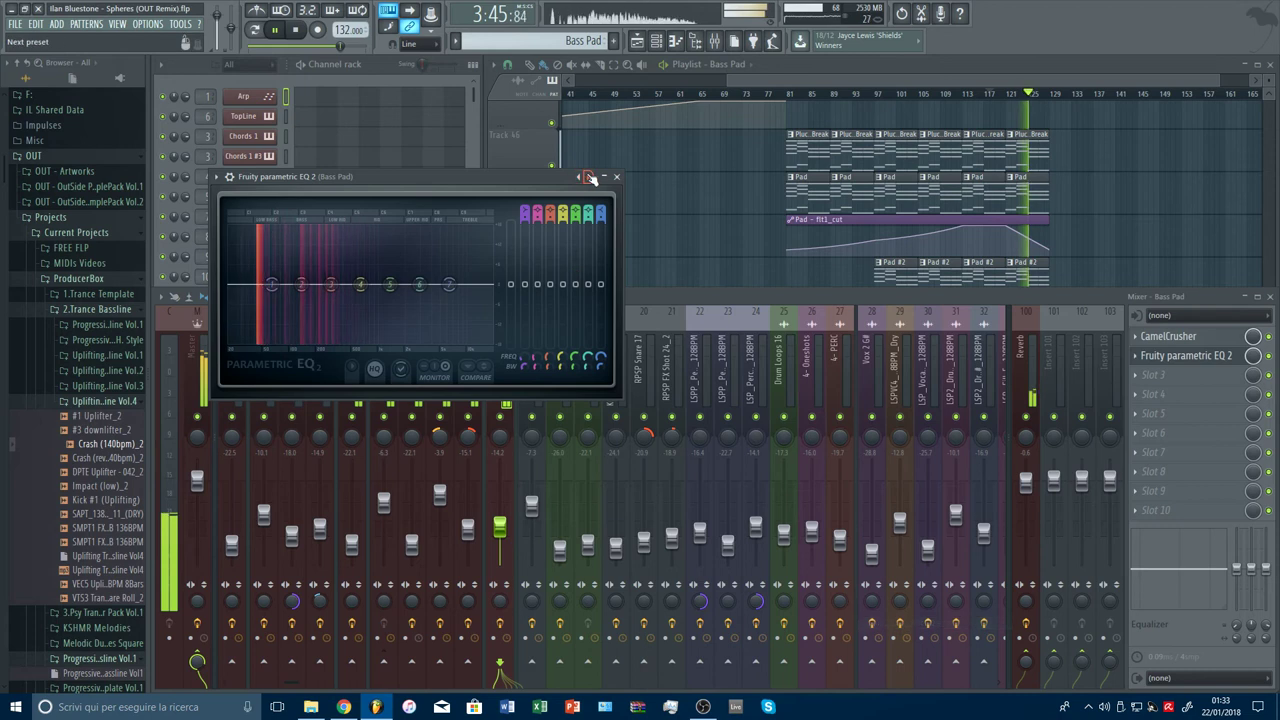
Step: Roll off the Bass Pad's highs with a low-pass on EQ band 7 and high-pass its lows with band 1 at 31 Hz
drag(449, 284, 350, 296)
drag(231, 285, 244, 284)
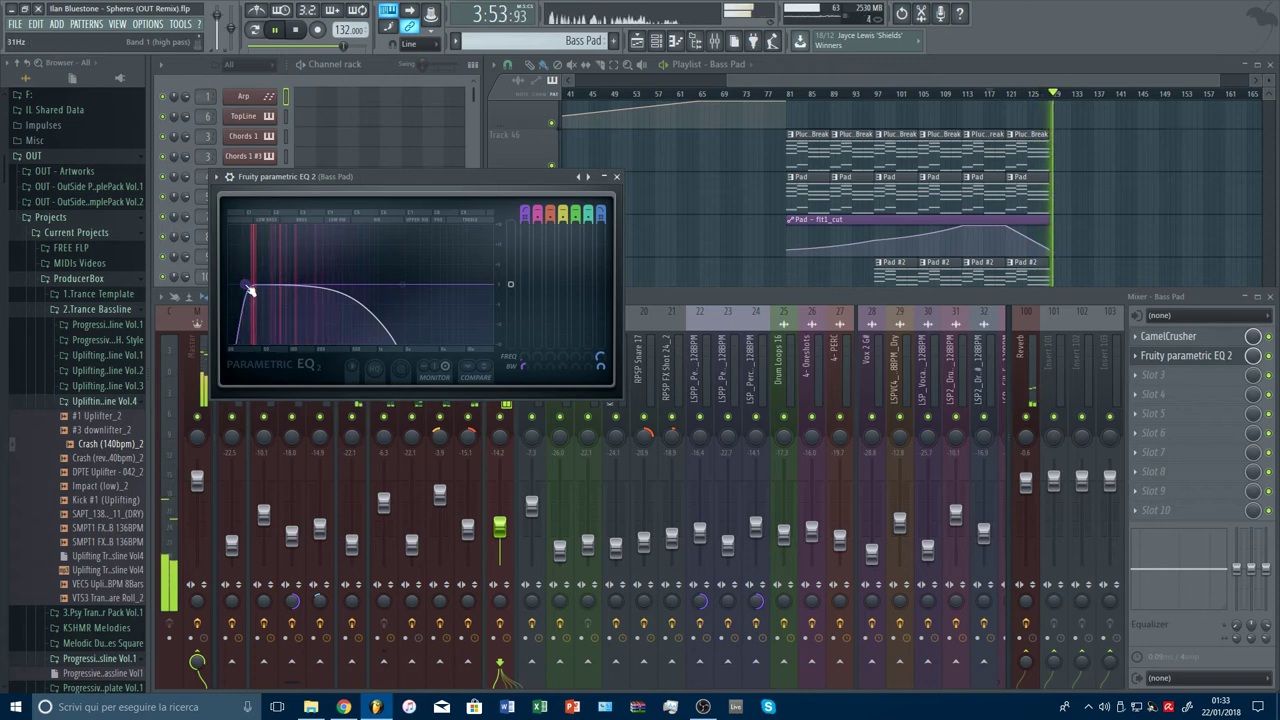
click(617, 177)
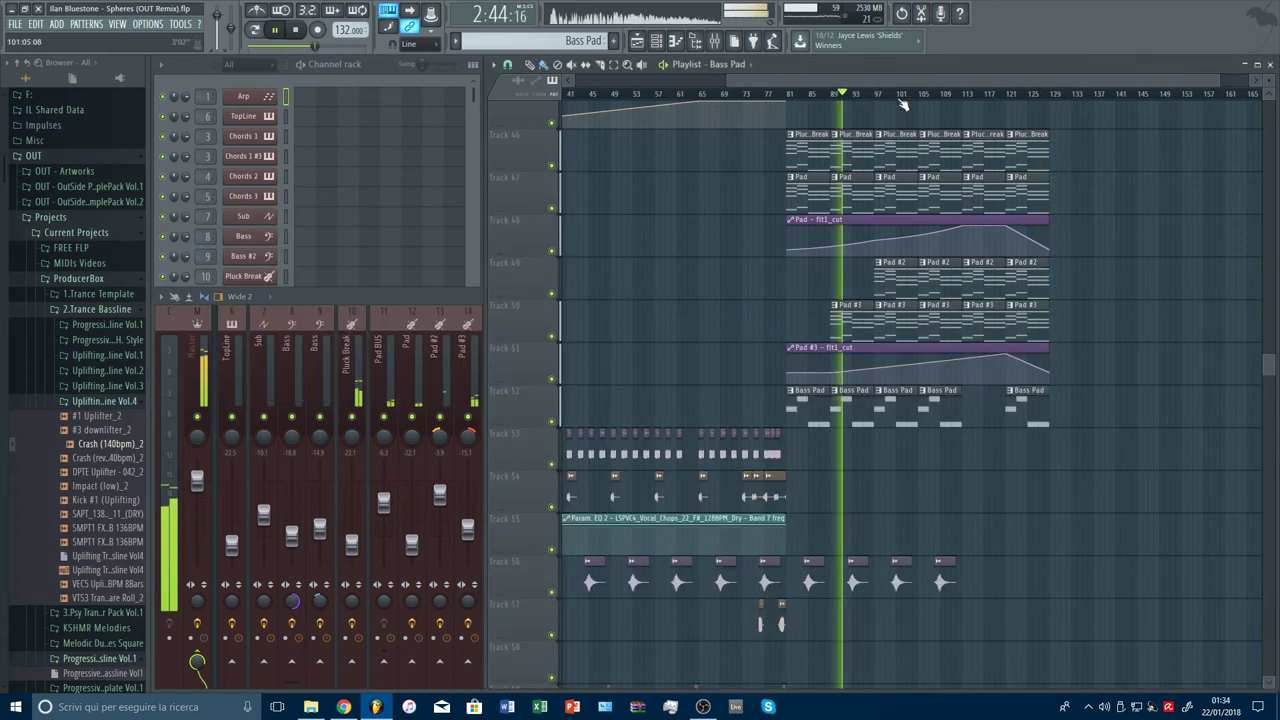
Step: Move Fruity Delay 2 on the Pluck Break mixer track down to slot 5, below A1StereoControl
click(462, 298)
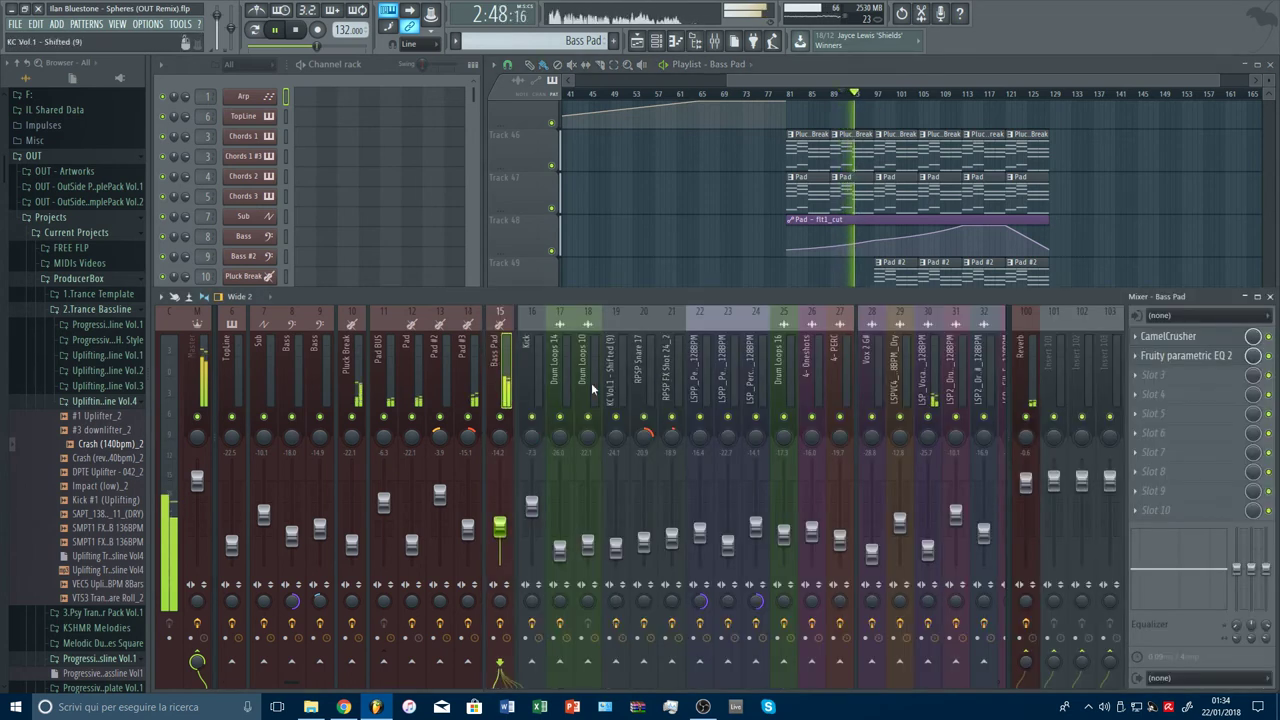
click(358, 356)
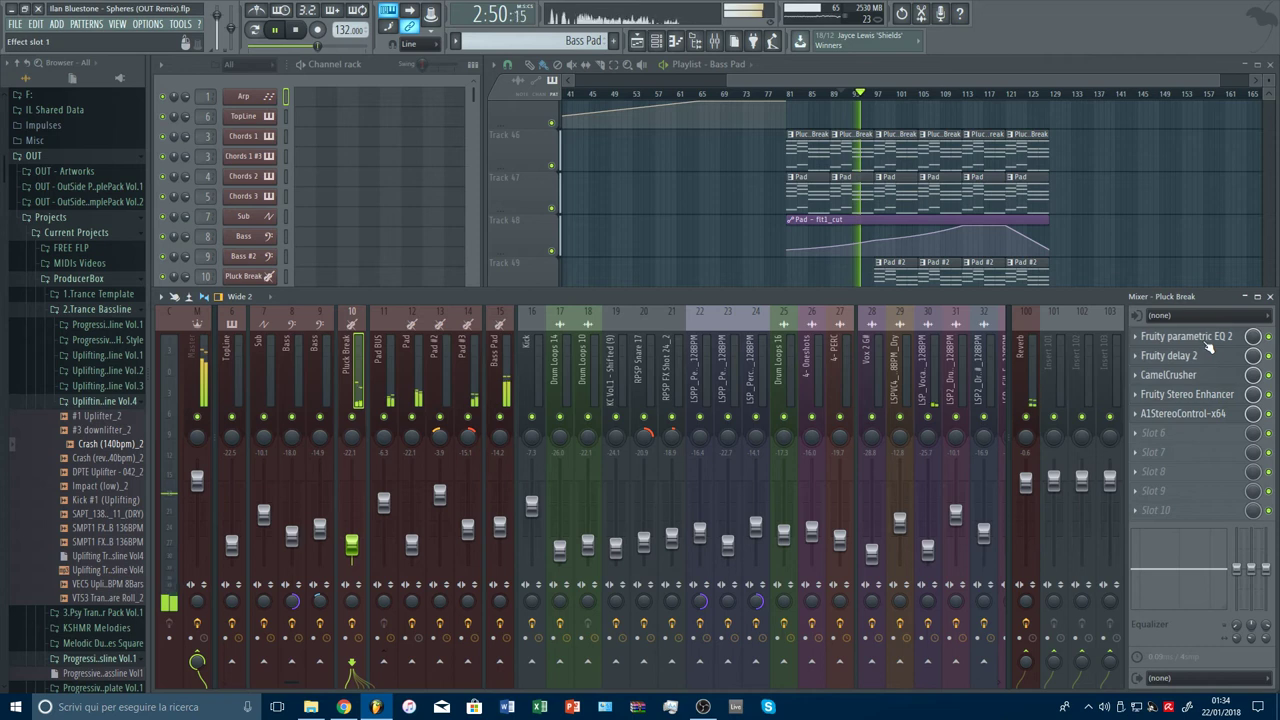
scroll(963, 94, up, 2)
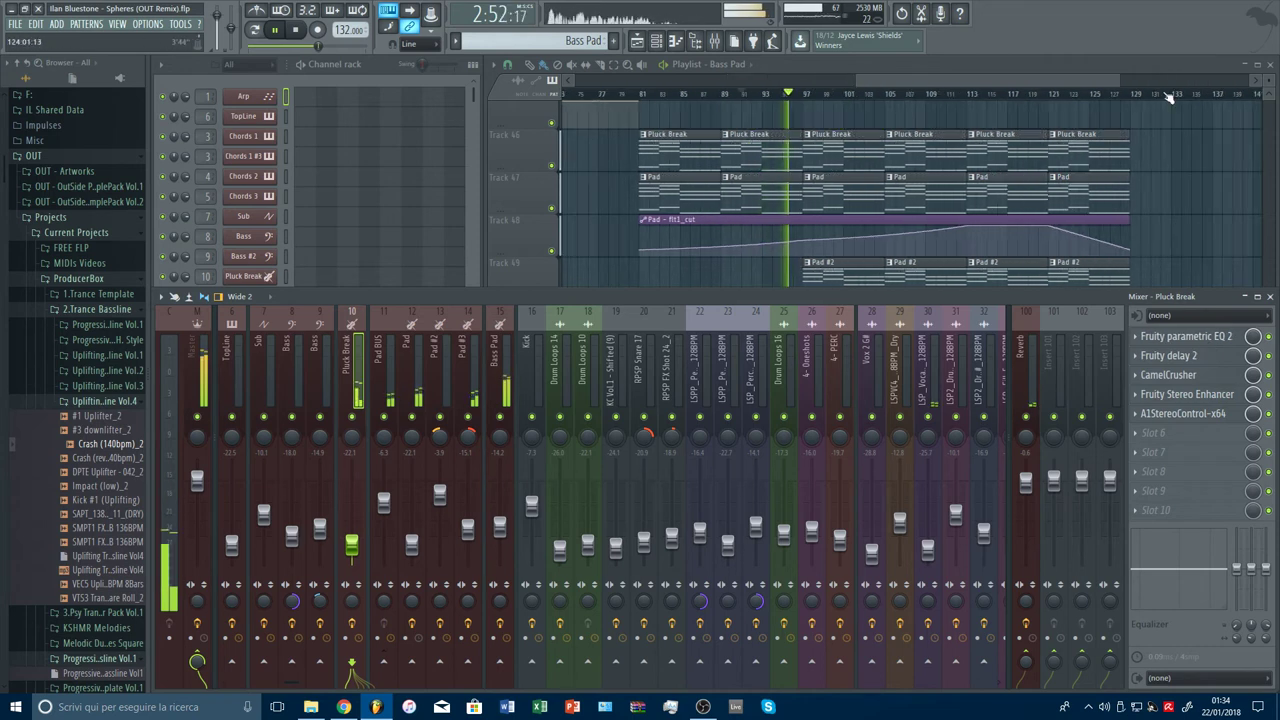
drag(1271, 80, 1271, 100)
click(880, 66)
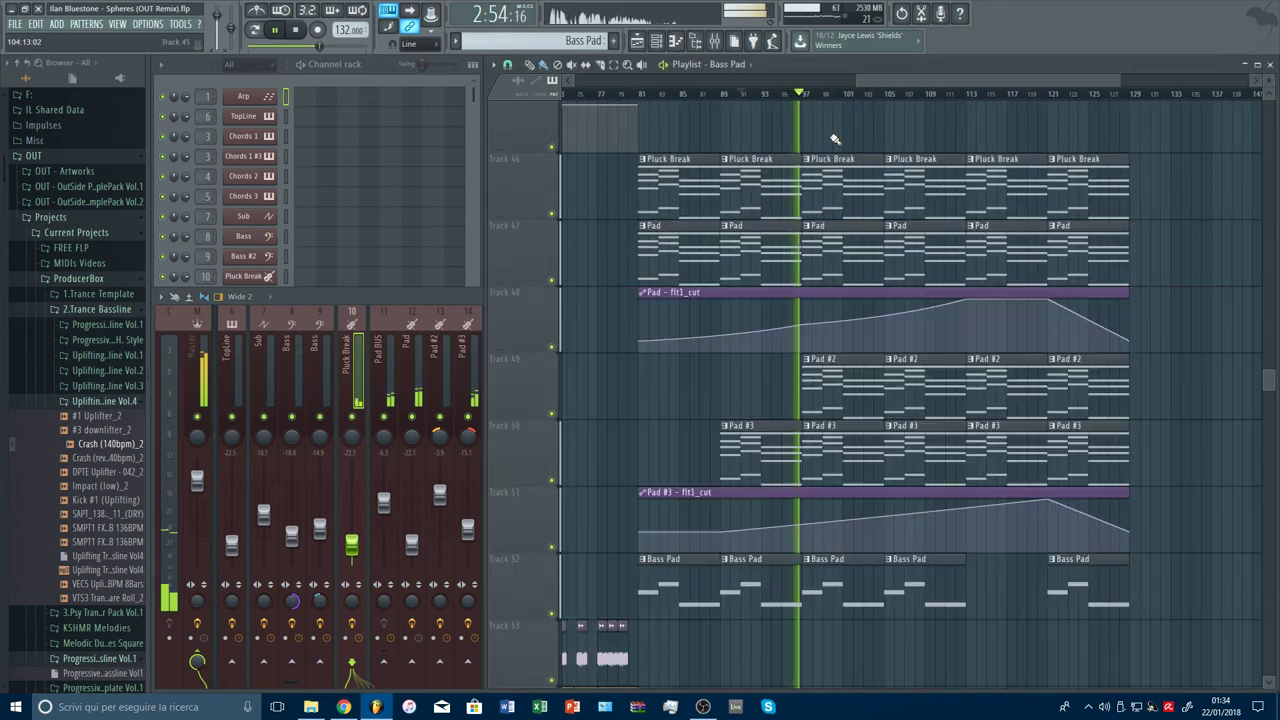
click(466, 297)
scroll(1191, 361, down, 1)
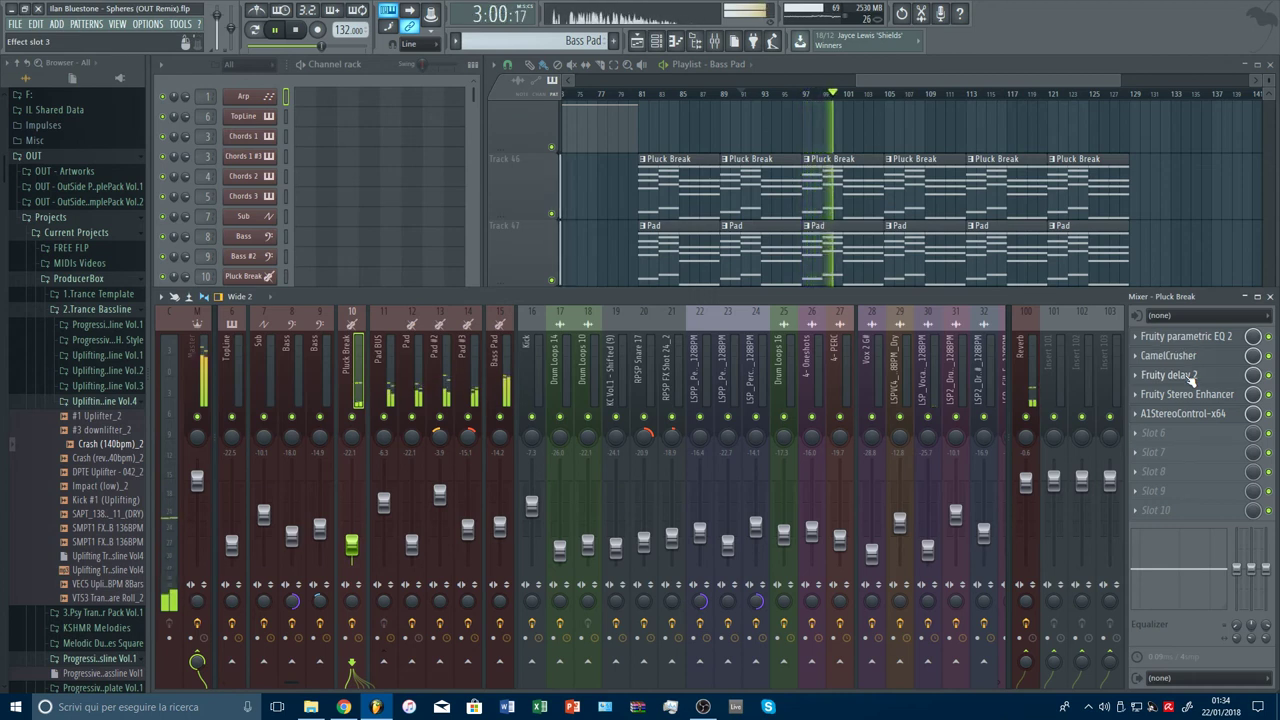
drag(1190, 378, 1190, 420)
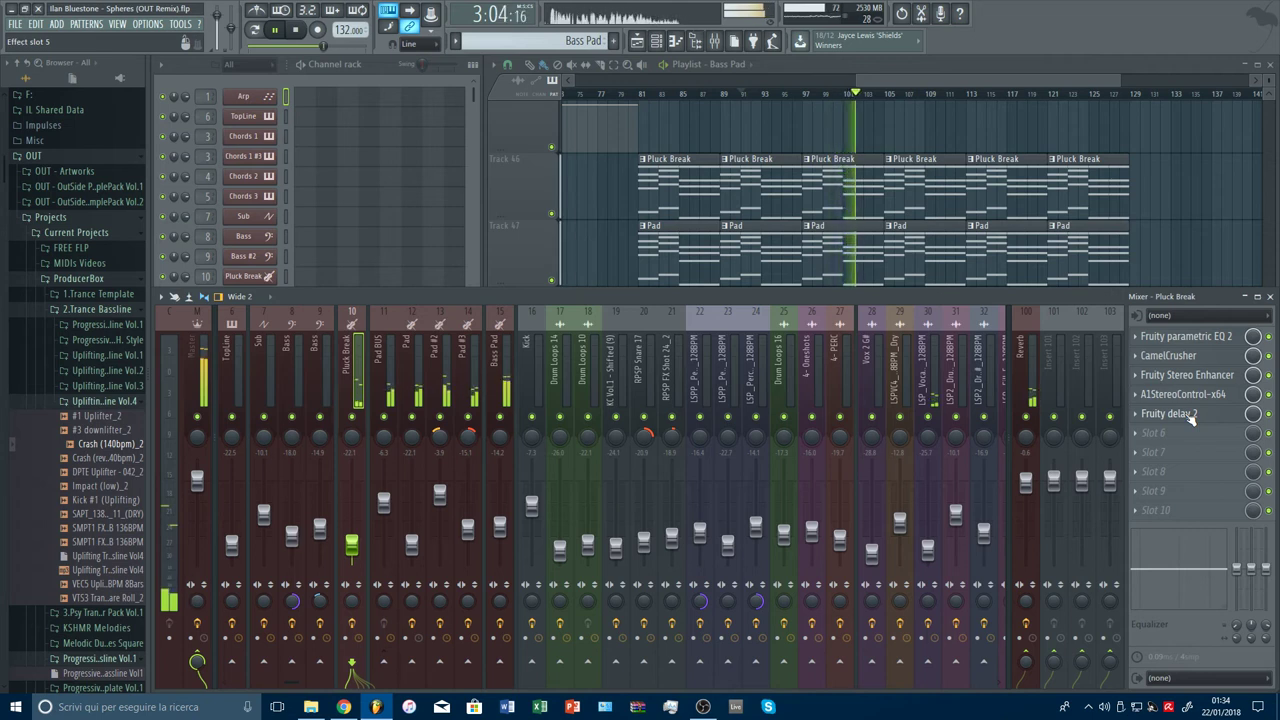
Step: Examine the Pluck Break's Fruity Delay 2 settings and the delay section of its Spire synth during playback
click(1168, 413)
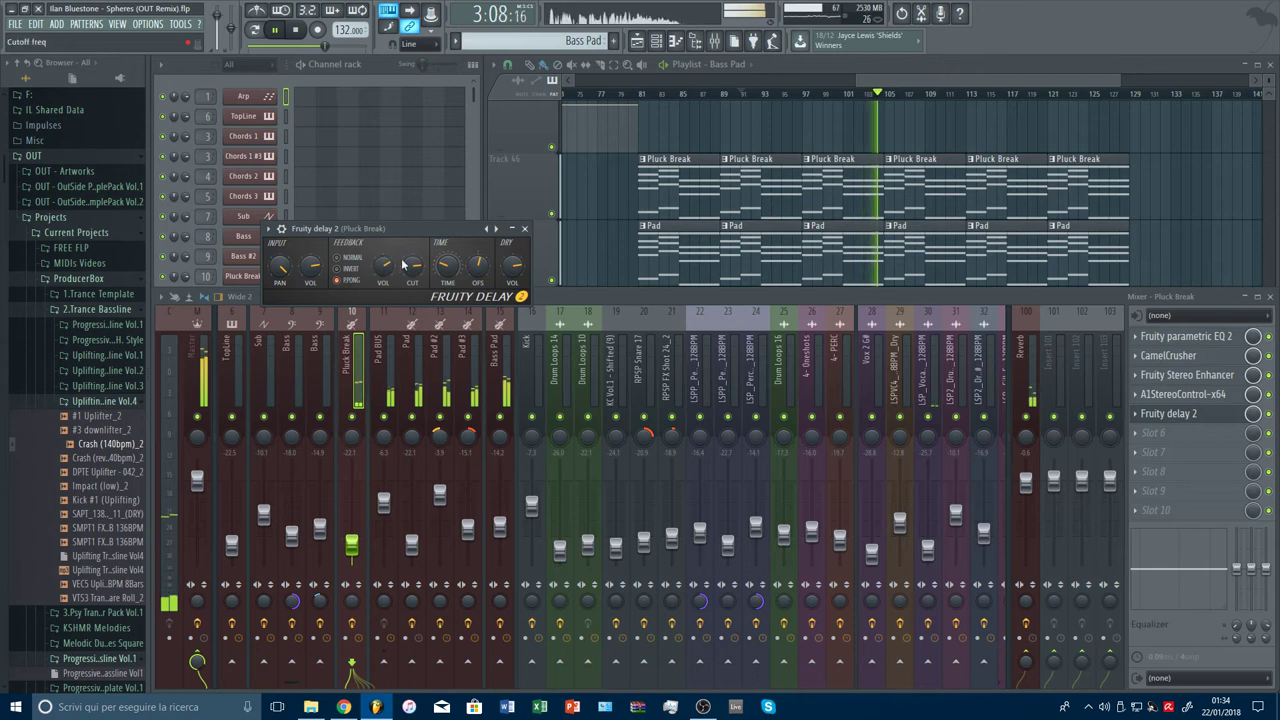
click(525, 229)
click(479, 110)
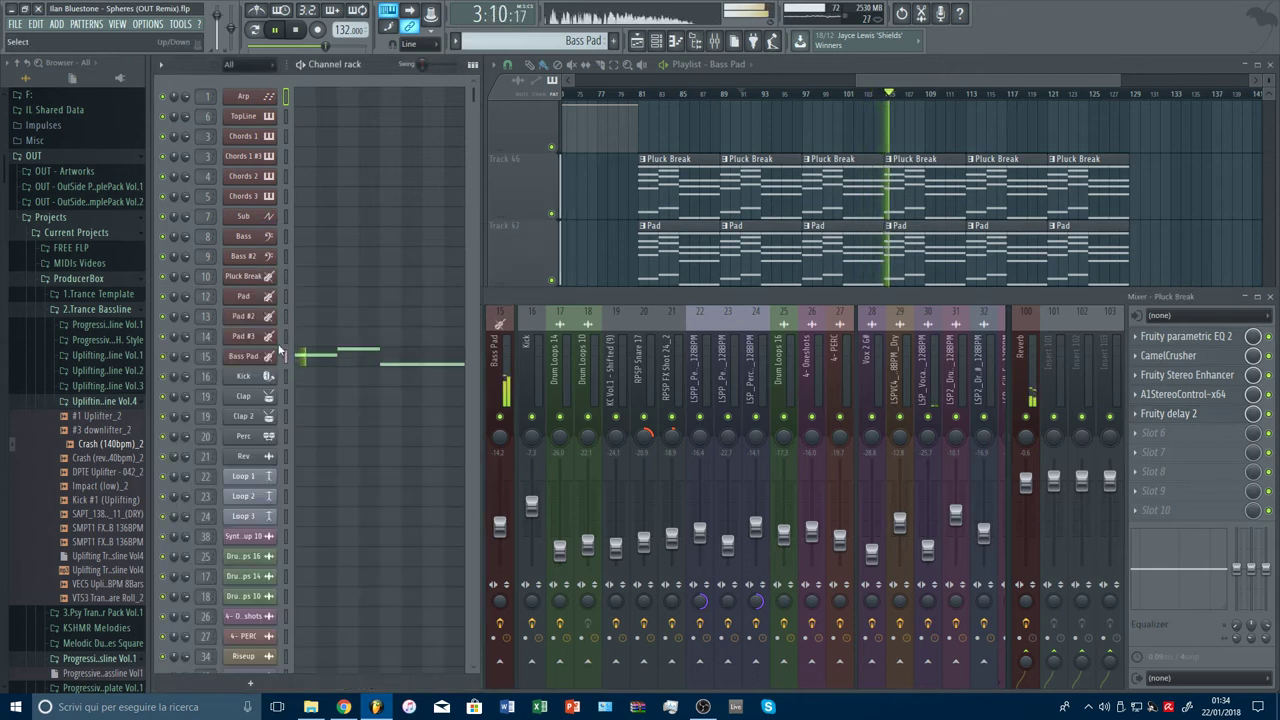
click(250, 276)
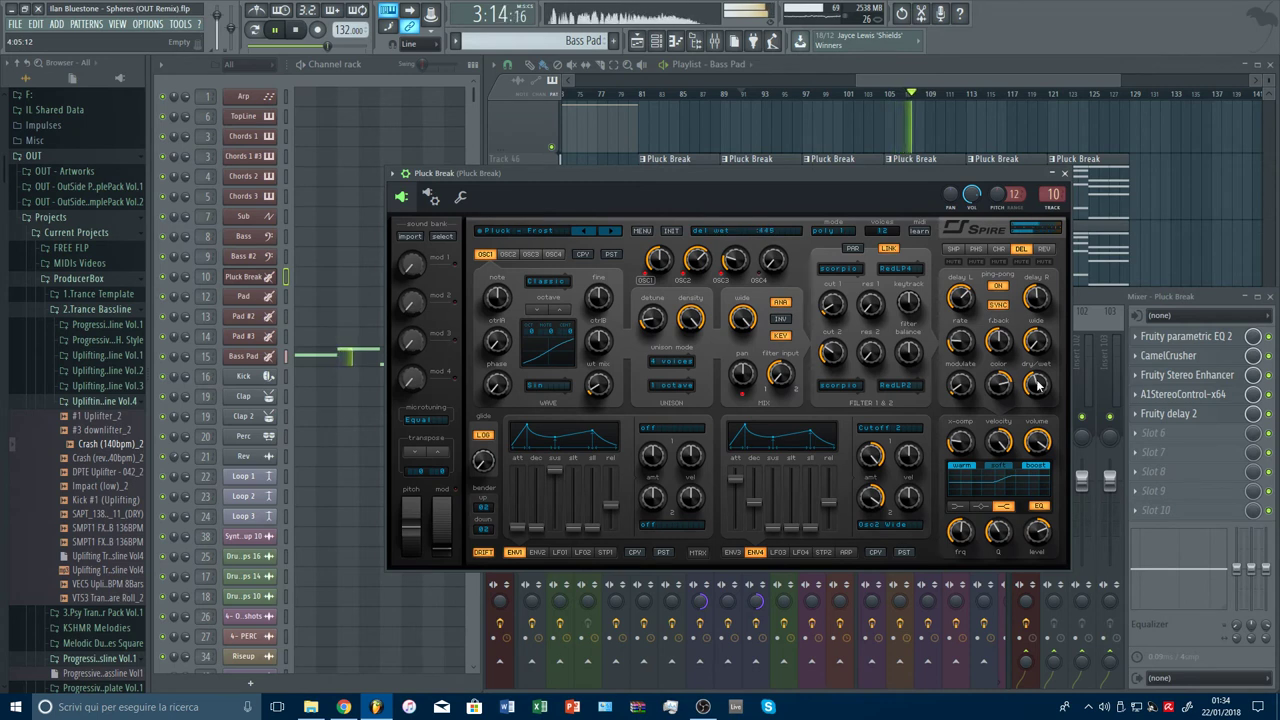
scroll(1038, 383, up, 2)
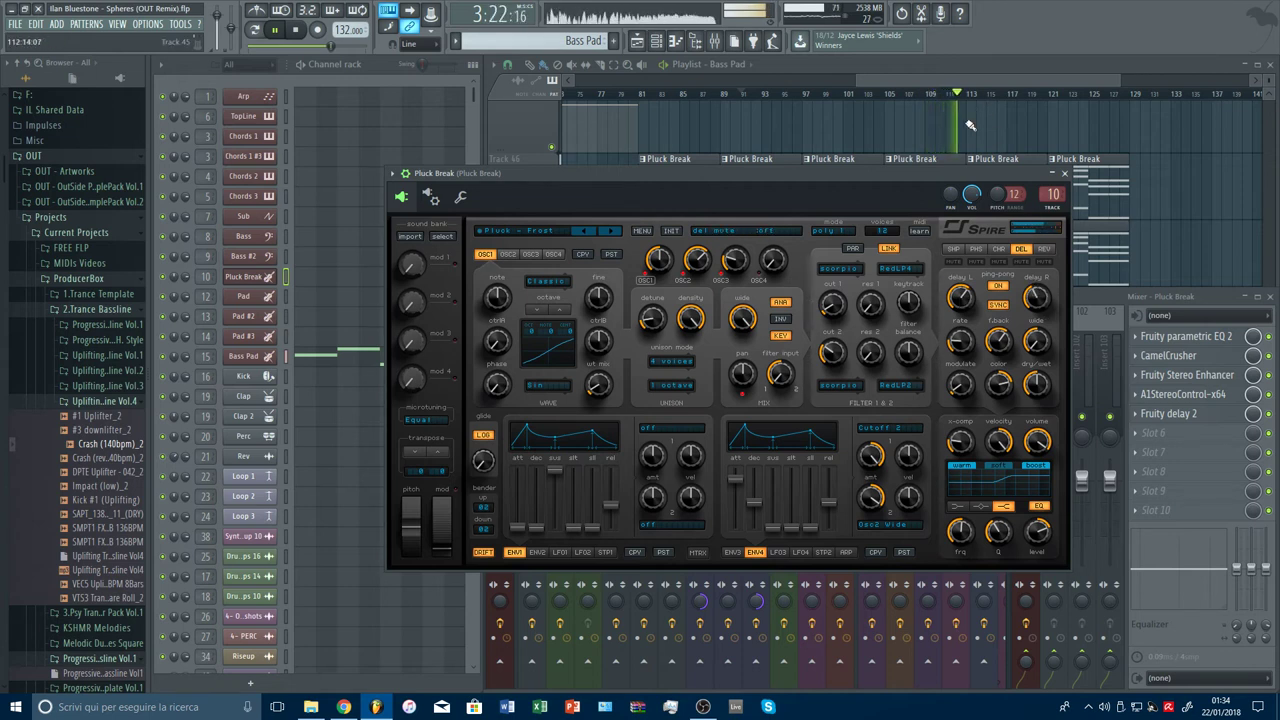
click(1066, 175)
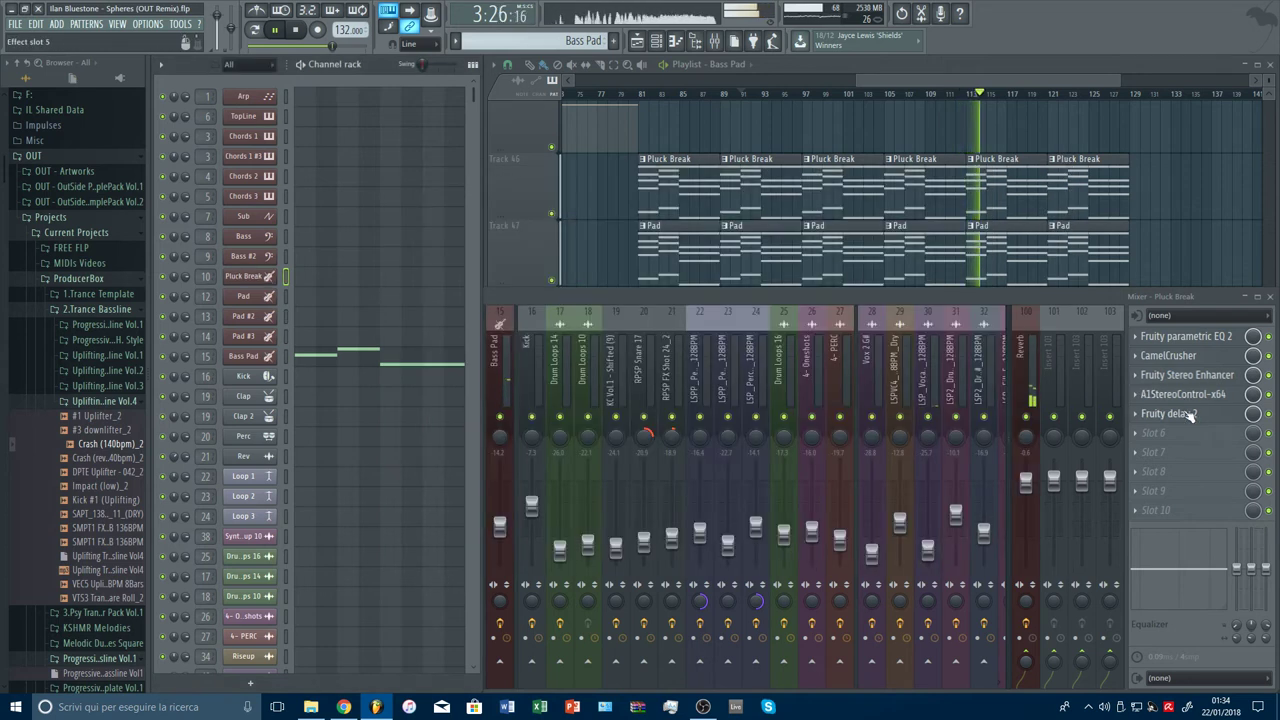
Step: Set the Pluck Break Spire's left delay time to 1/4 and its right delay time to 3/8
click(245, 276)
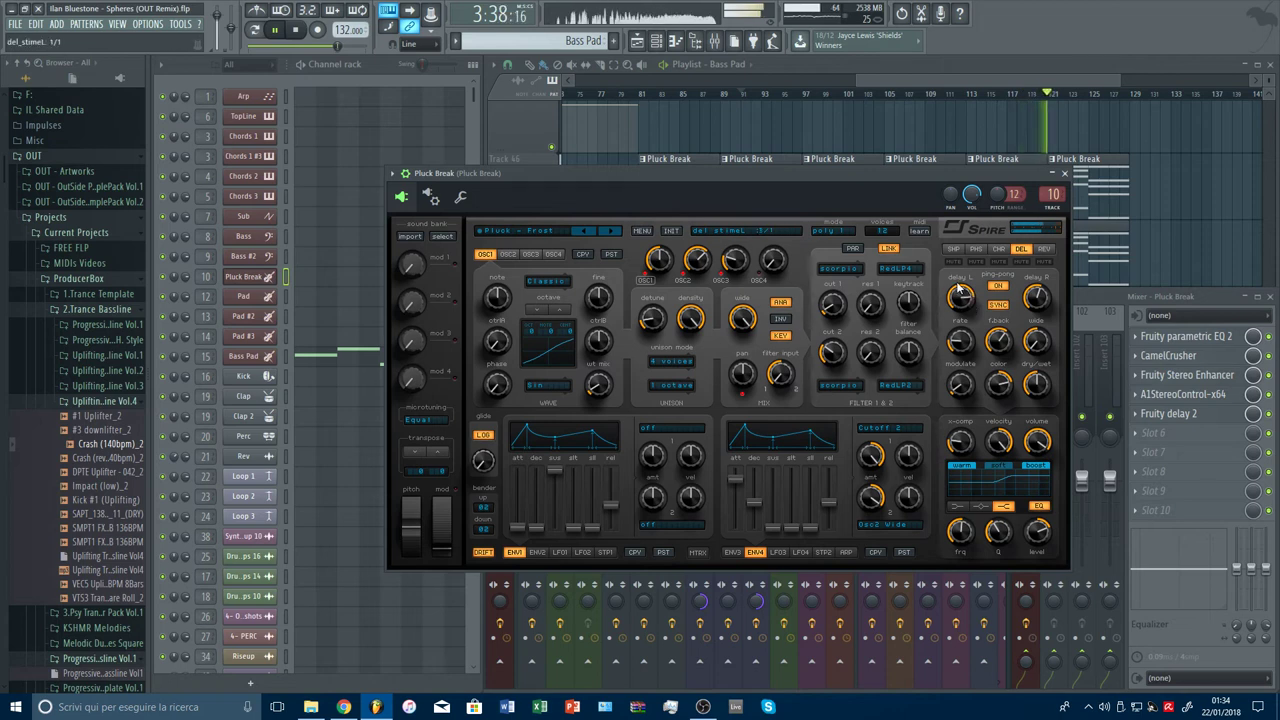
drag(963, 305, 963, 312)
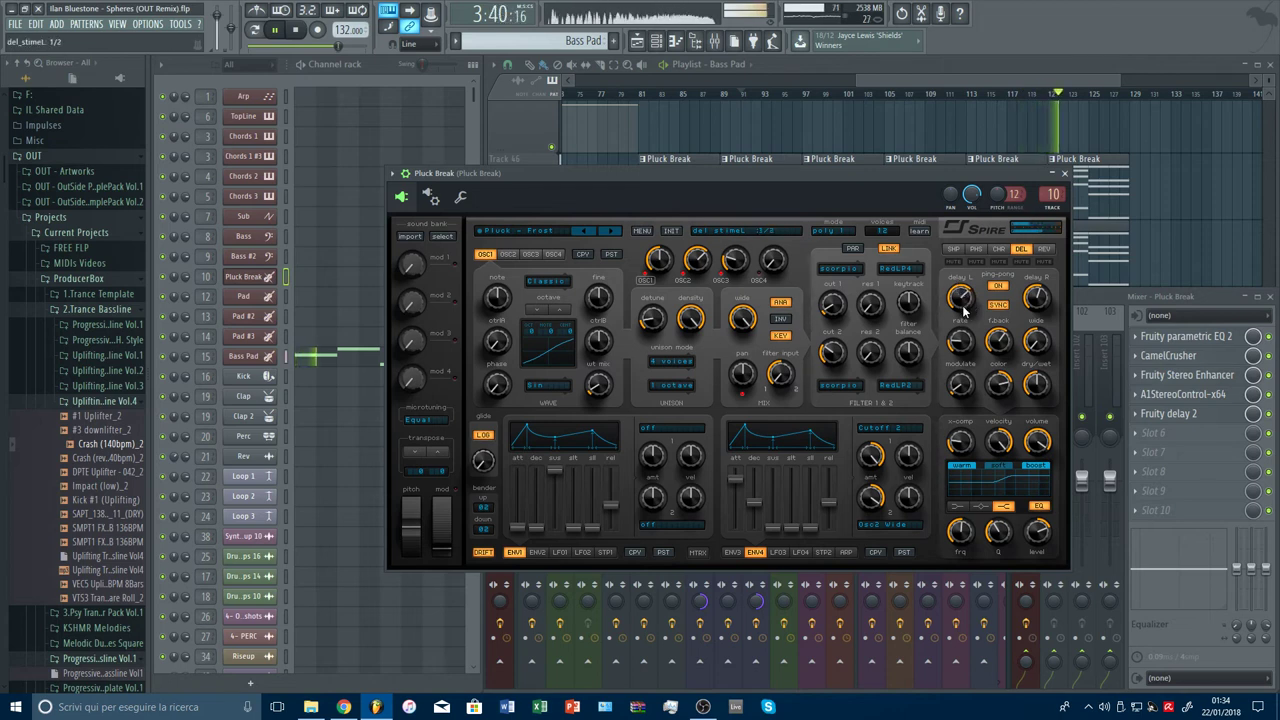
drag(1038, 298, 1038, 299)
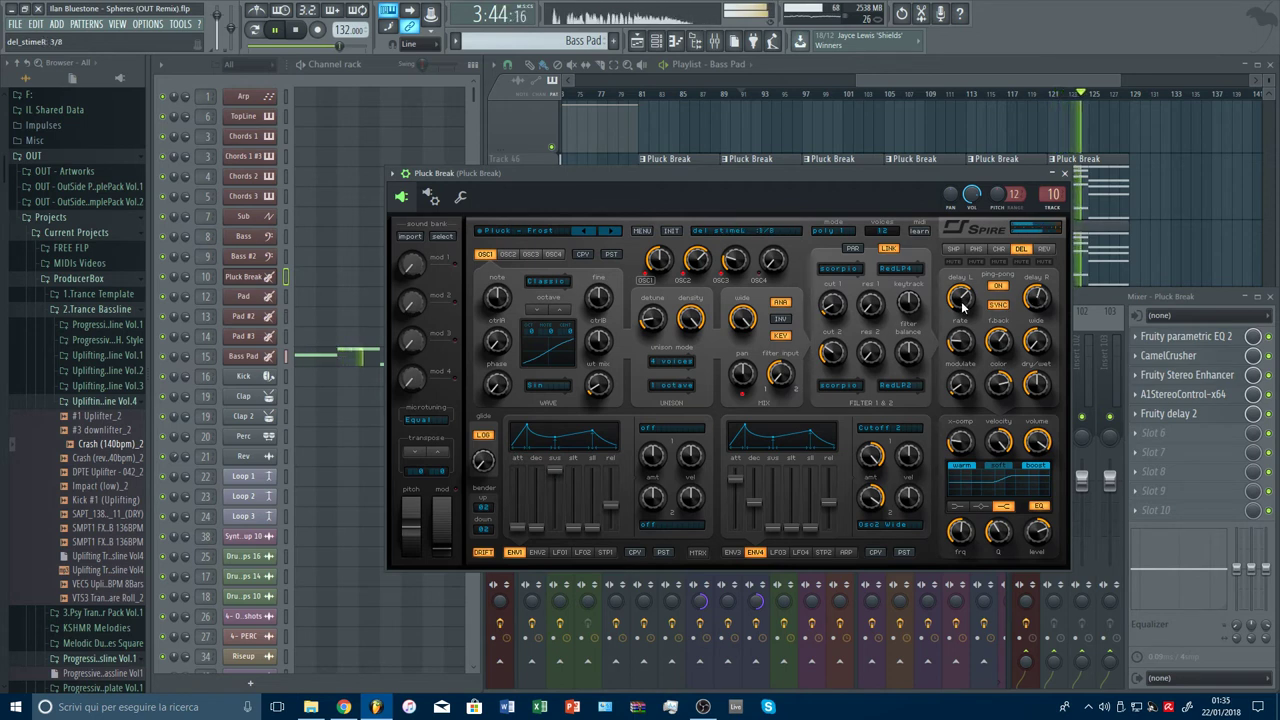
drag(961, 303, 961, 326)
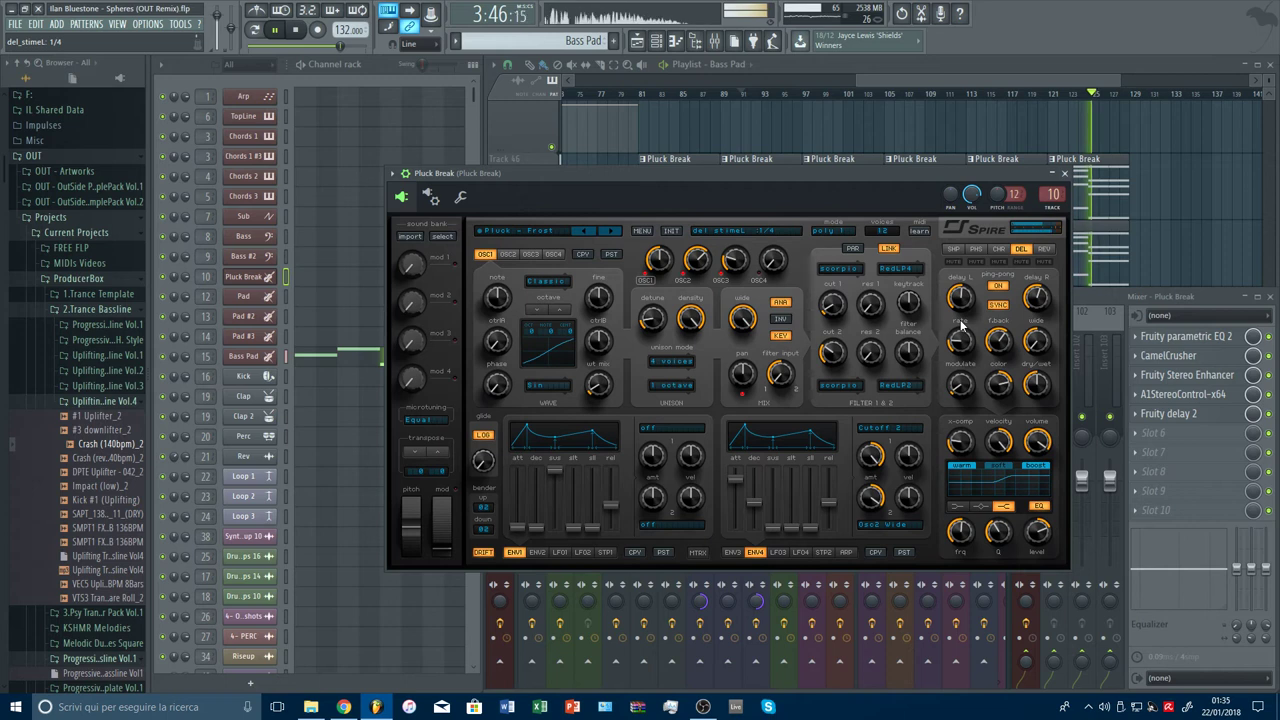
click(1065, 174)
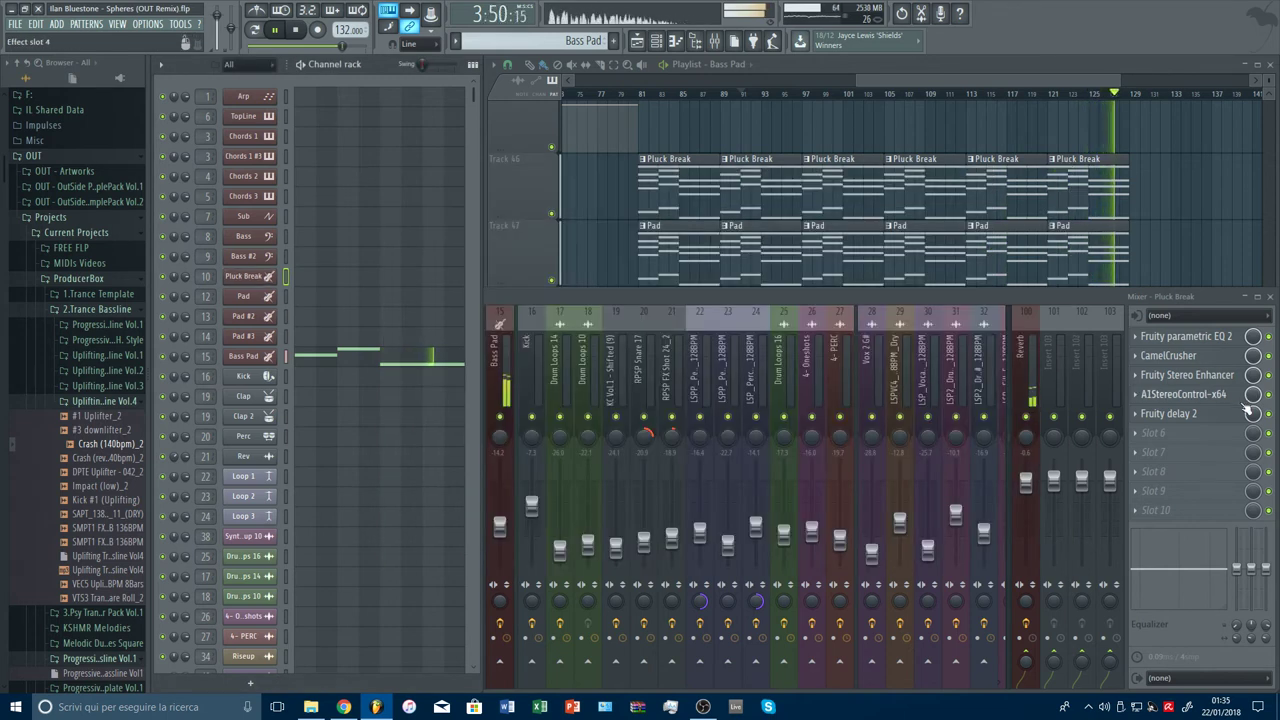
Step: Compare the break from bar 81 with Pluck Break's Fruity Delay 2 bypassed and re-enabled, and readjust its feedback volume, cutoff and dry volume
click(1269, 414)
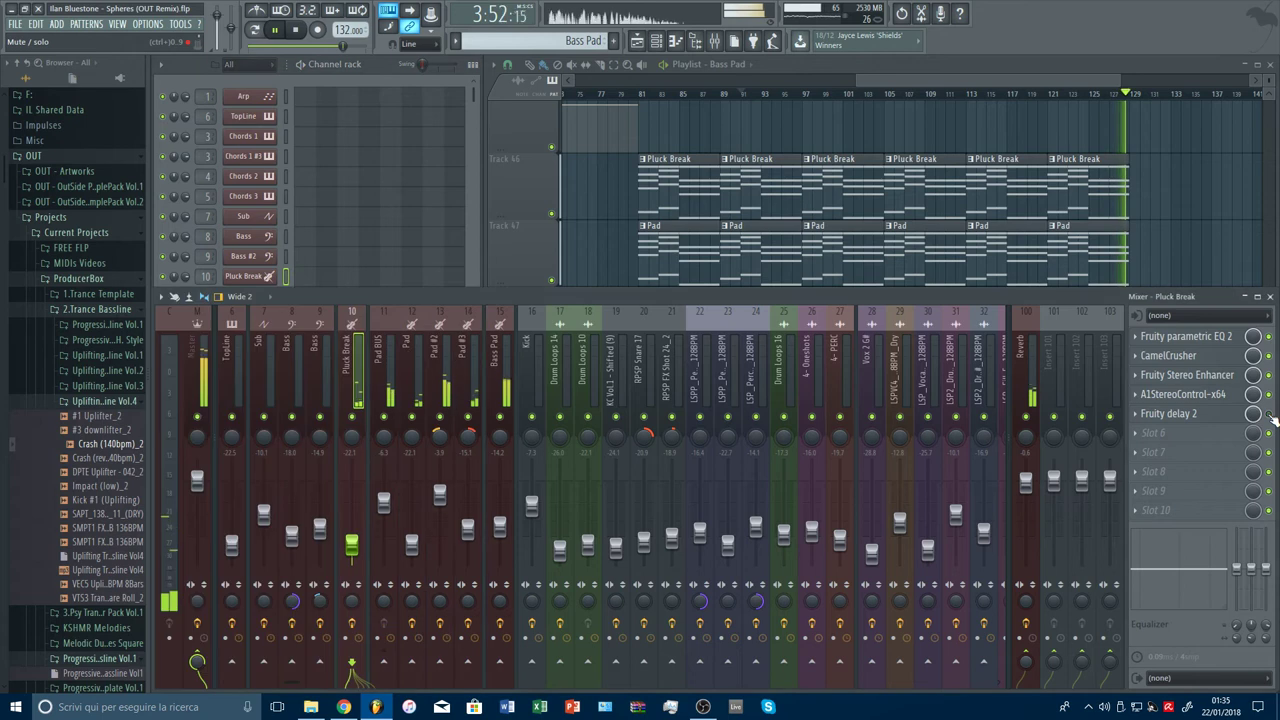
click(643, 95)
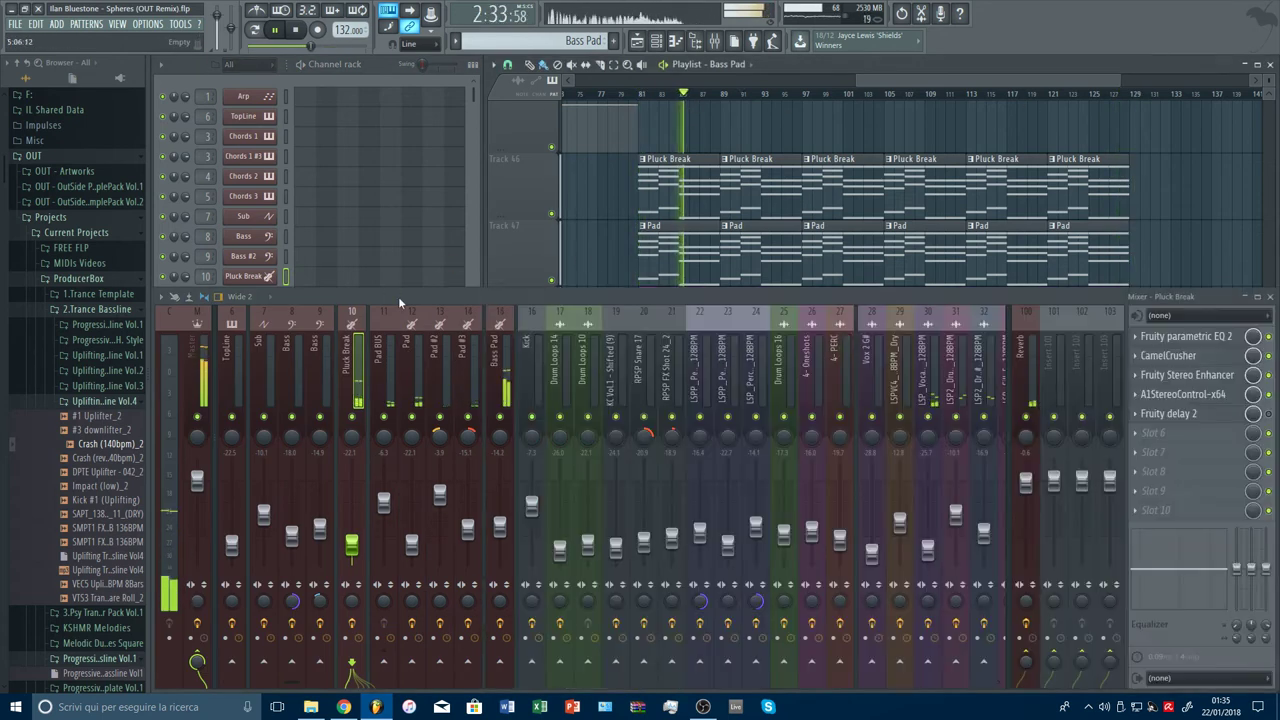
click(398, 296)
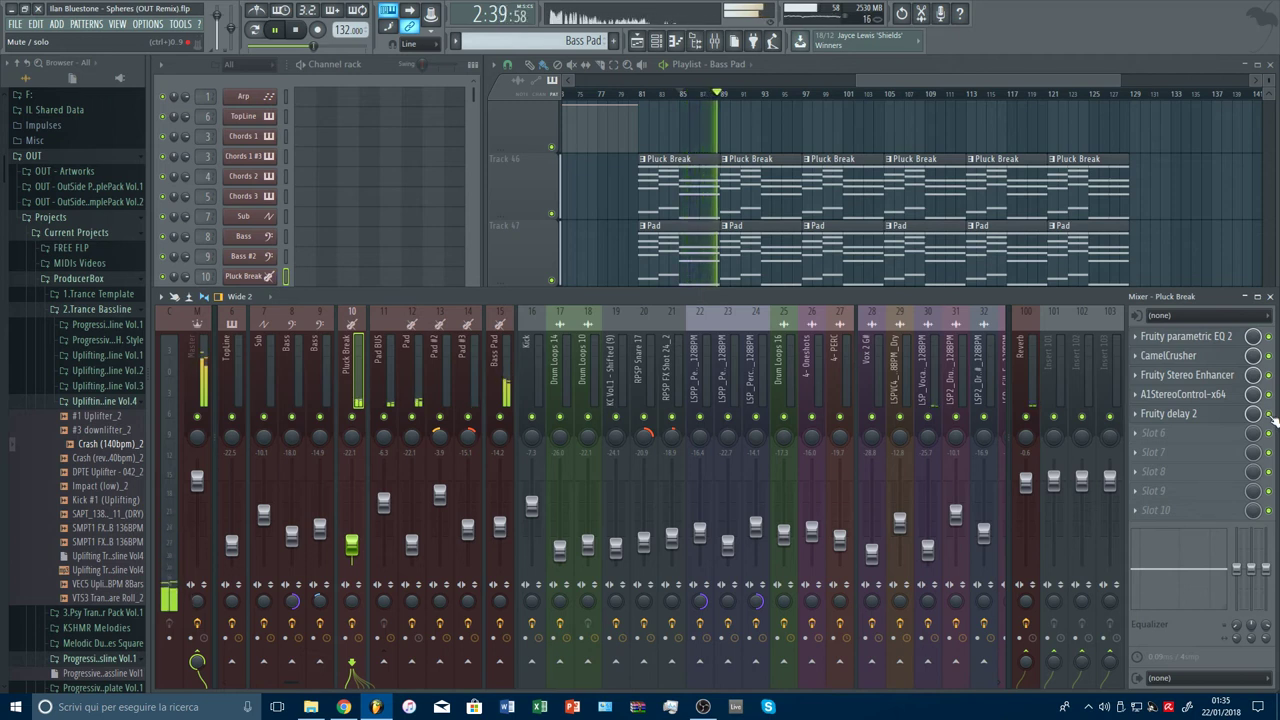
click(1180, 413)
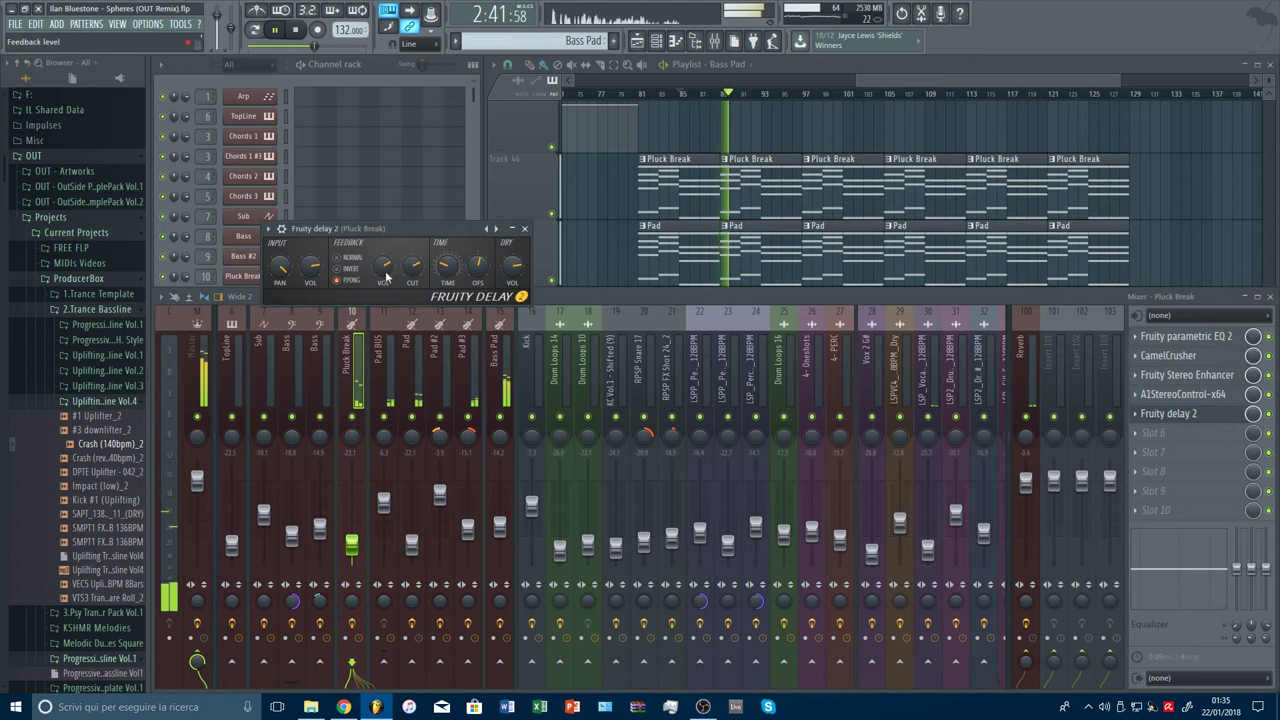
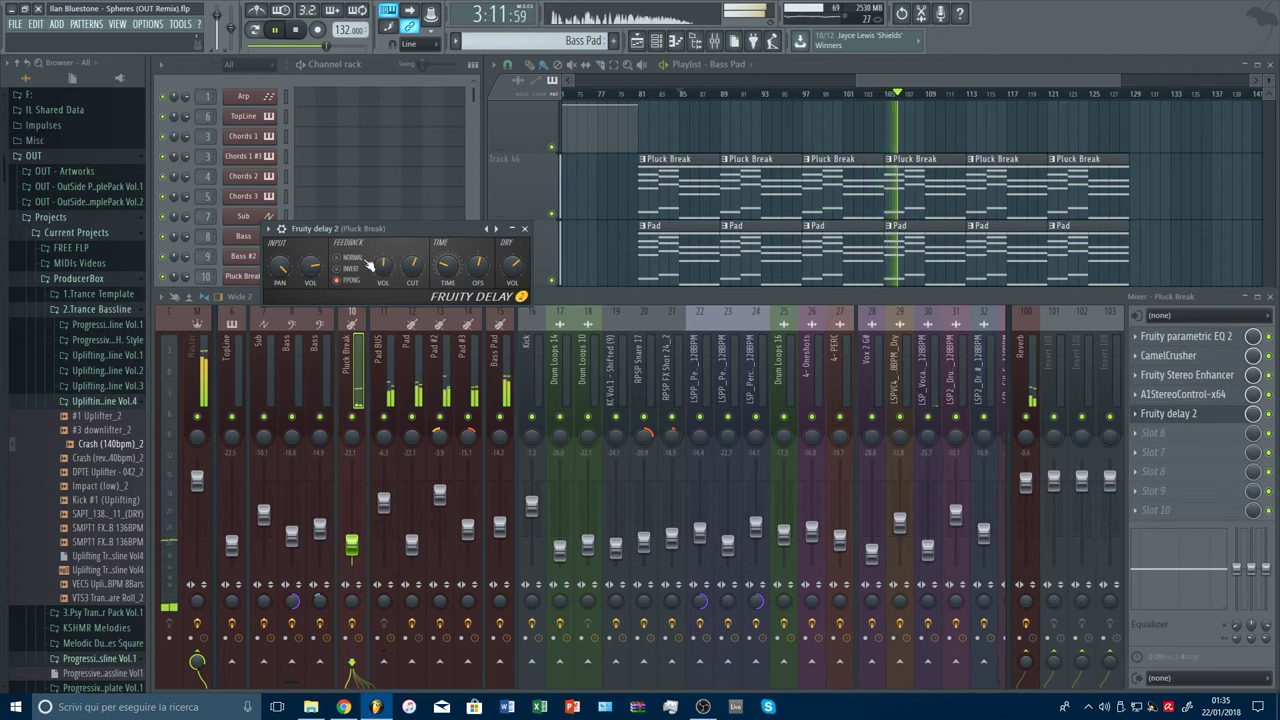
click(524, 228)
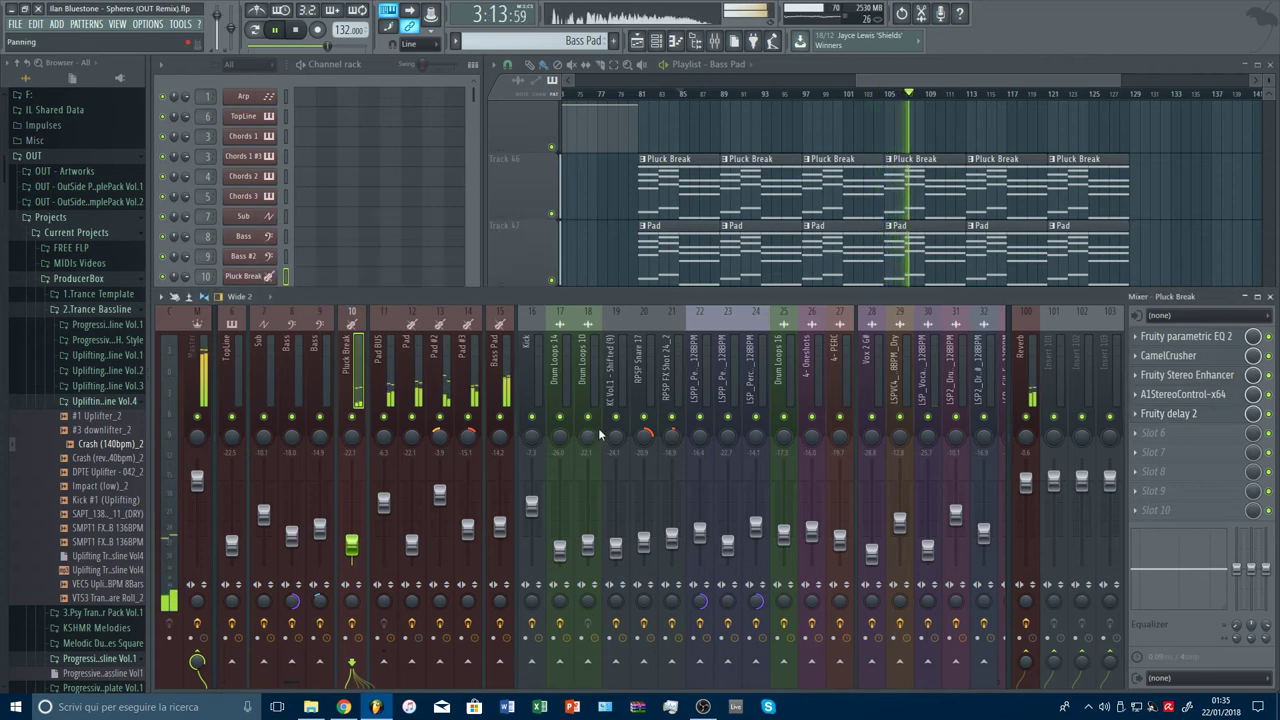
Step: Place a Bass Pad clip at bar 113 on Track 52 to fill the gap between the existing clips
drag(909, 81, 923, 83)
scroll(923, 93, down, 3)
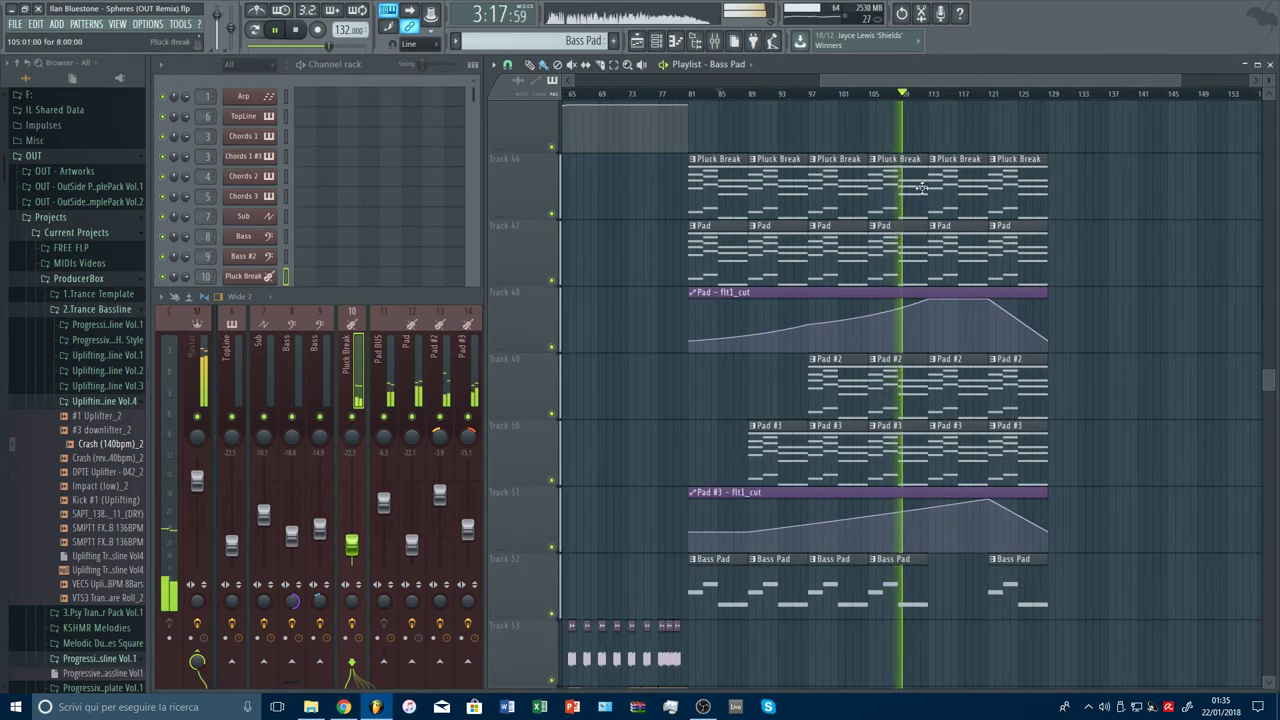
click(932, 579)
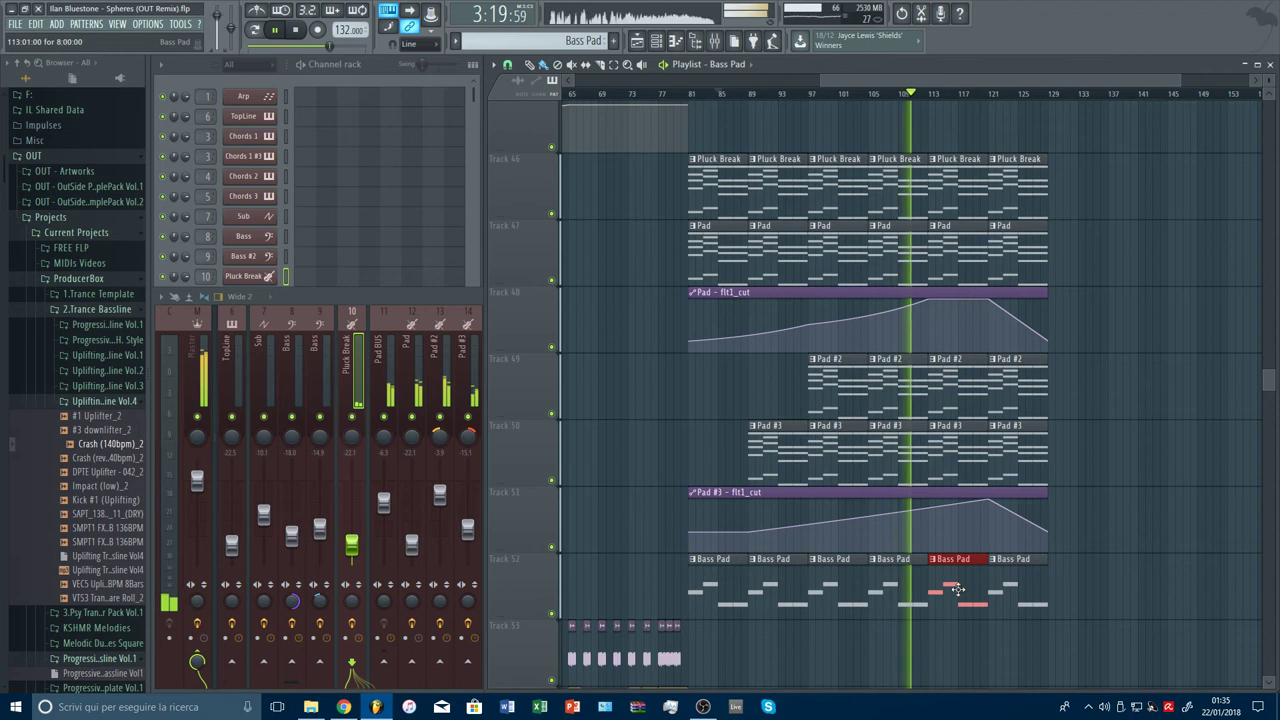
Step: Resize the last D#4 note of the Bass Pad pattern to a length of 3:14:12, ending just before bar 9
key(F6)
scroll(458, 340, down, 5)
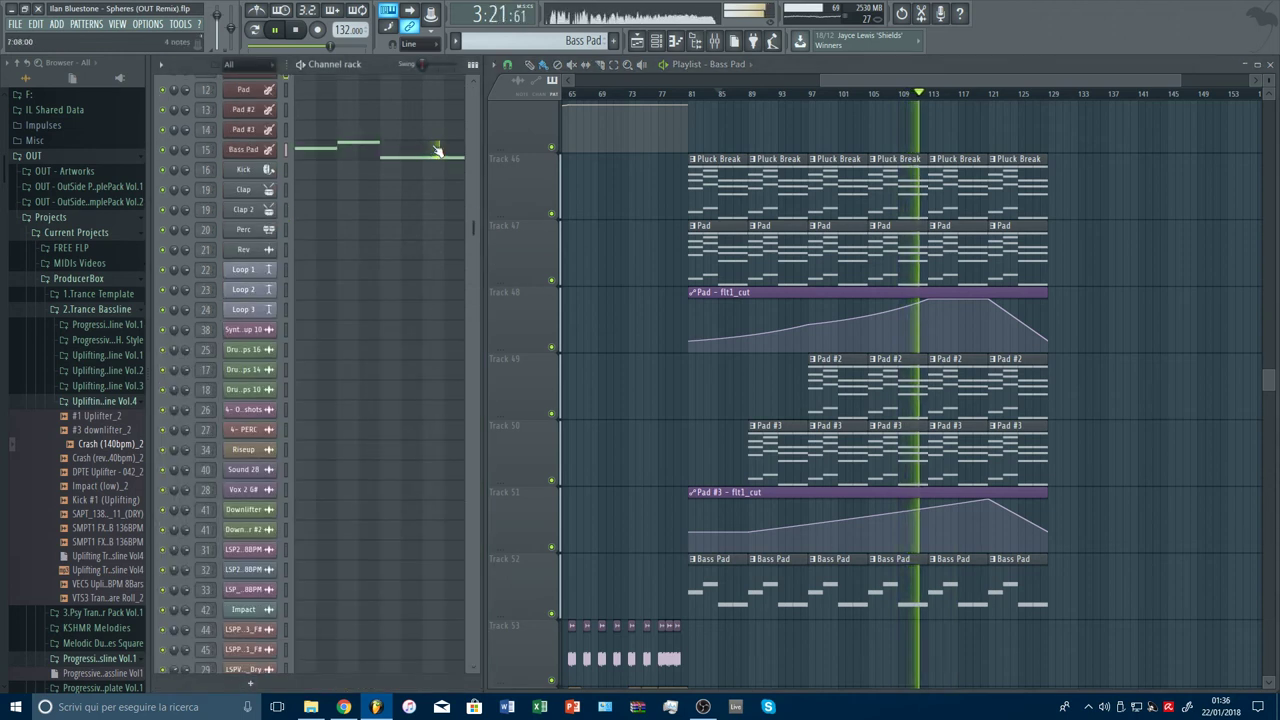
click(434, 149)
drag(419, 255, 550, 260)
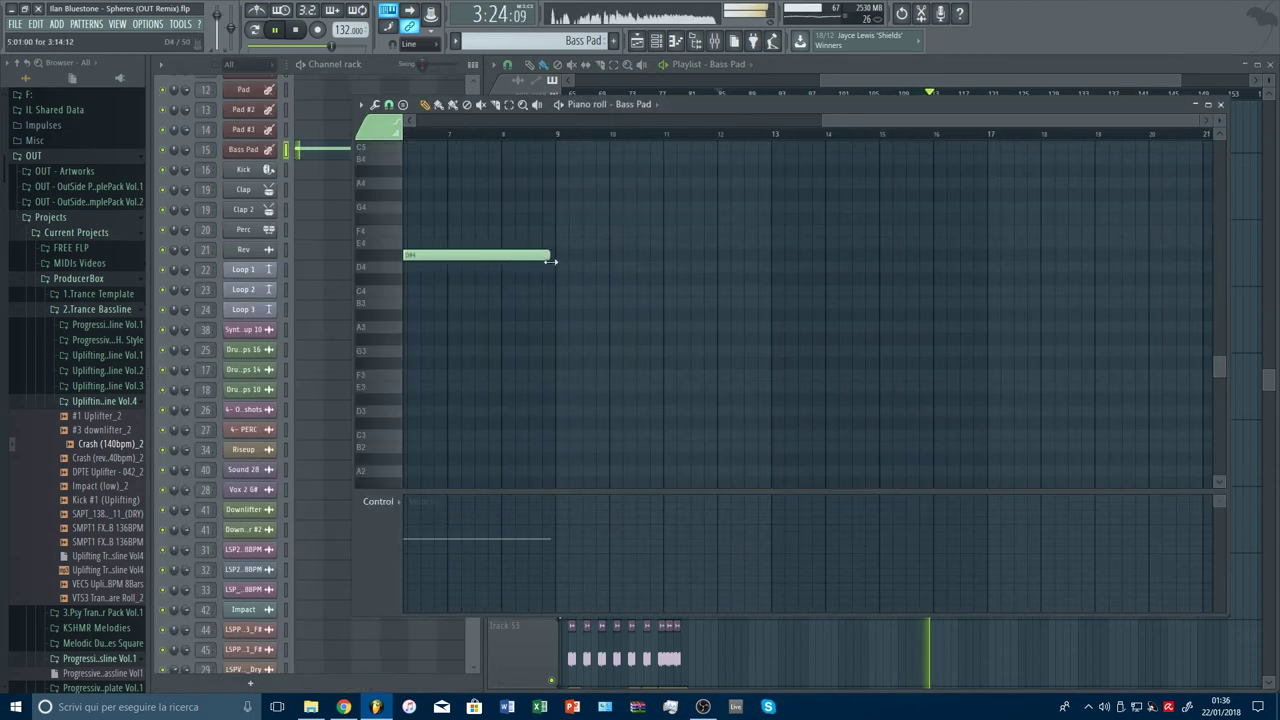
click(1222, 107)
Step: Raise the Bass Pad Spire's filter 1 cutoff to 1000 and increase its filter 2 cutoff
key(F9)
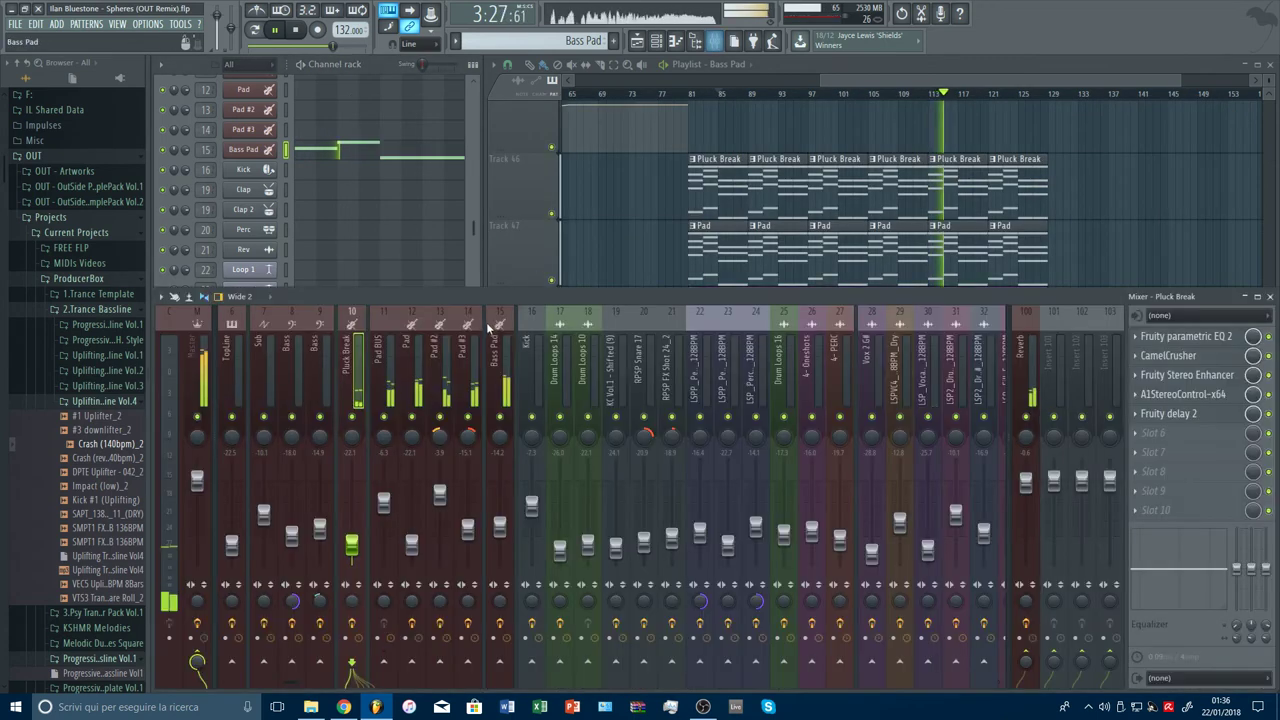
click(243, 149)
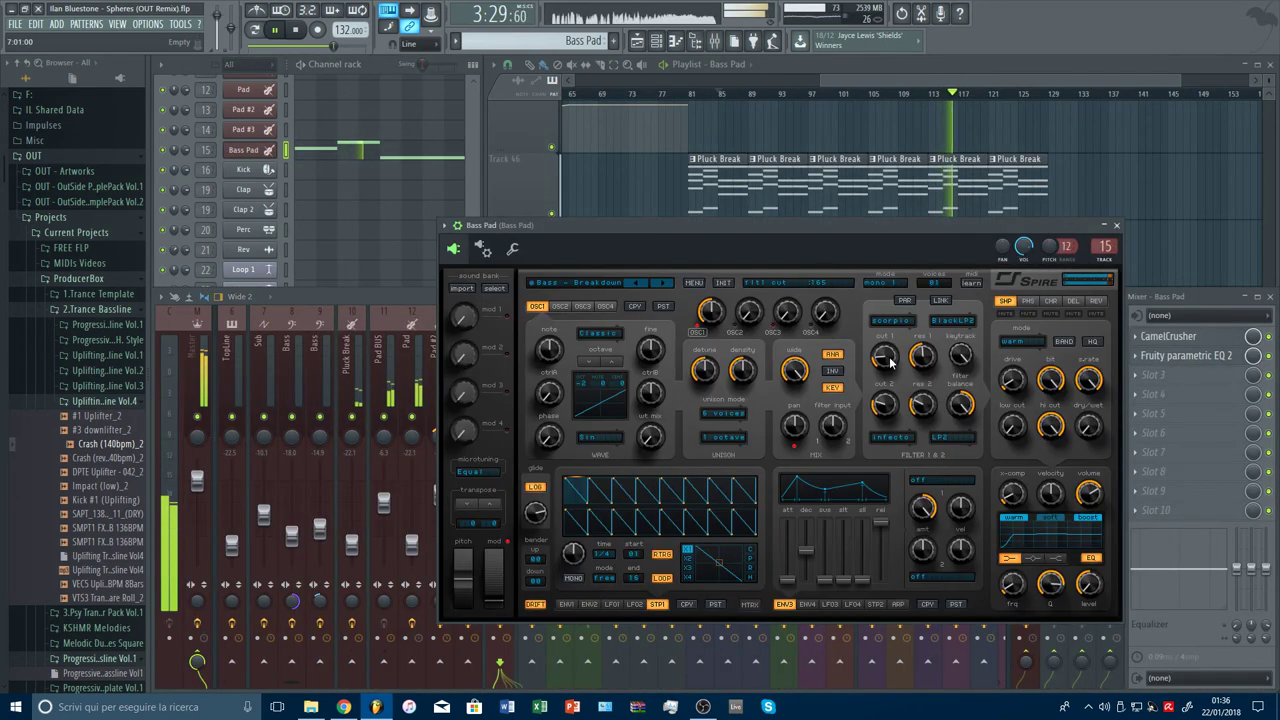
drag(891, 362, 903, 302)
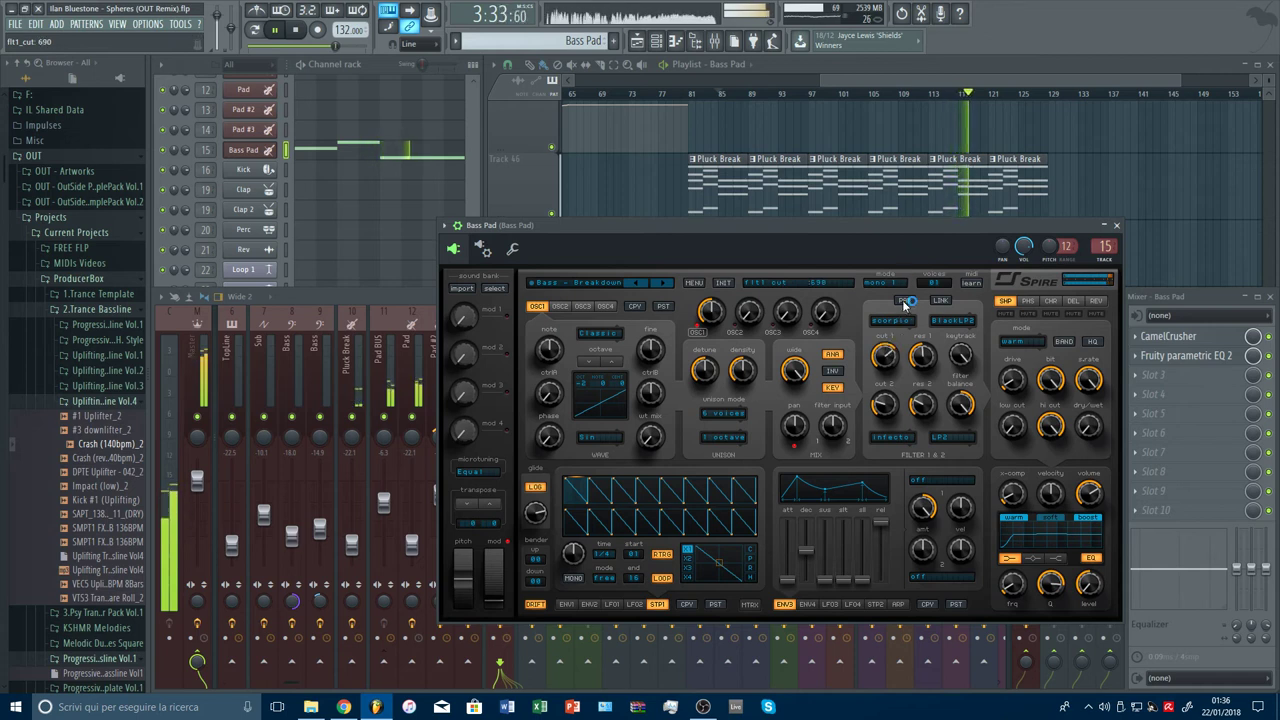
drag(891, 402, 892, 371)
Step: Play the Bass Pad pattern alone and bypass Fruity Parametric EQ 2 on its mixer track
click(255, 30)
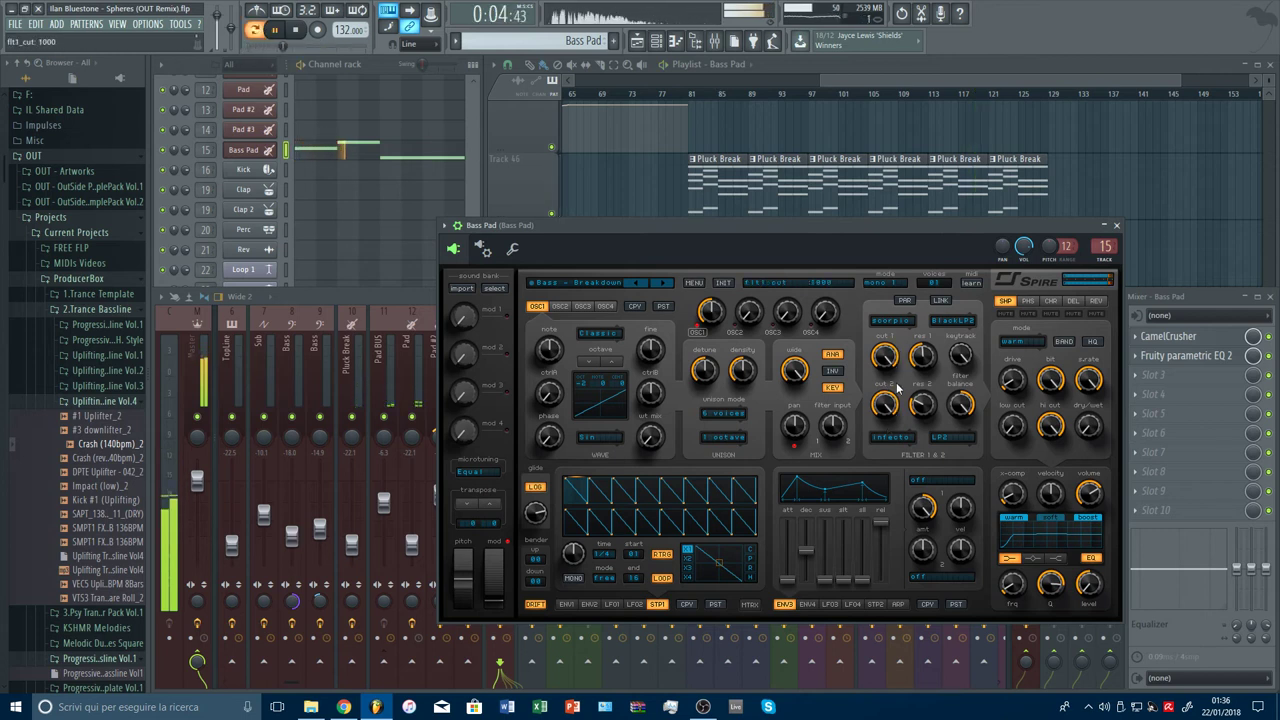
drag(1269, 337, 1269, 510)
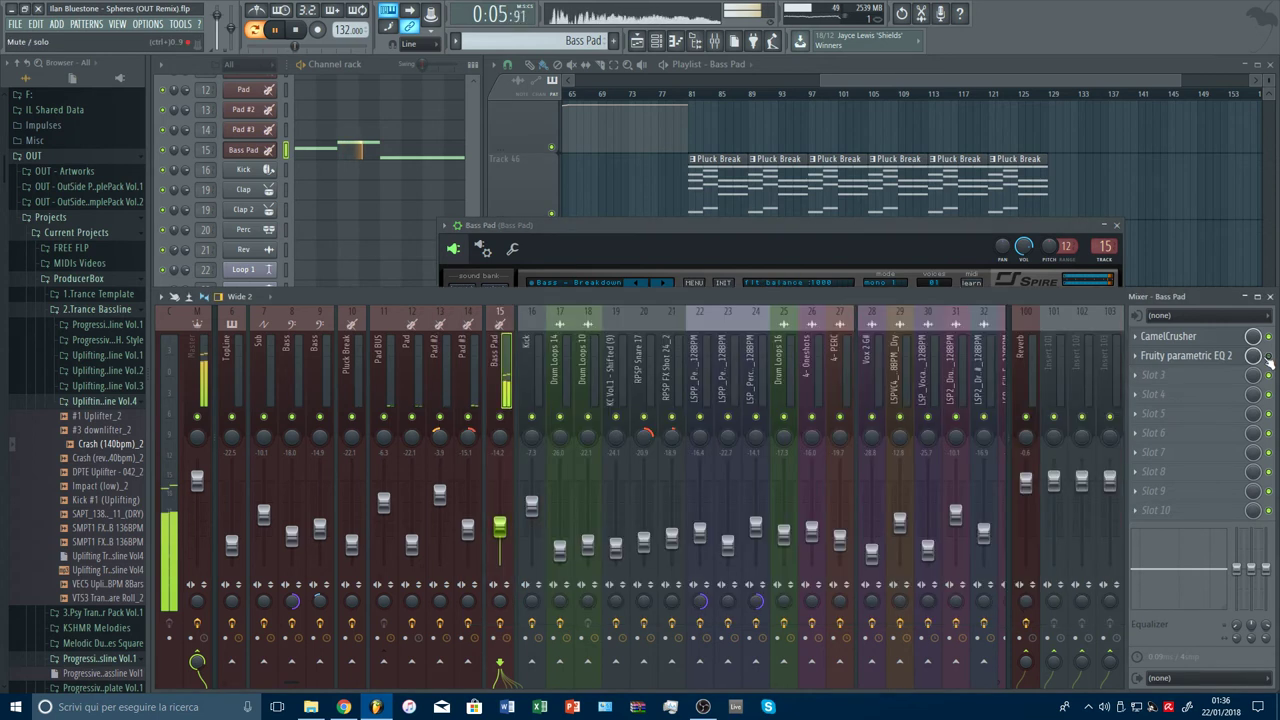
Step: Set the Bass Pad Spire's filter 2 cutoff to 380 and re-enable Fruity Parametric EQ 2 on its mixer track
click(829, 274)
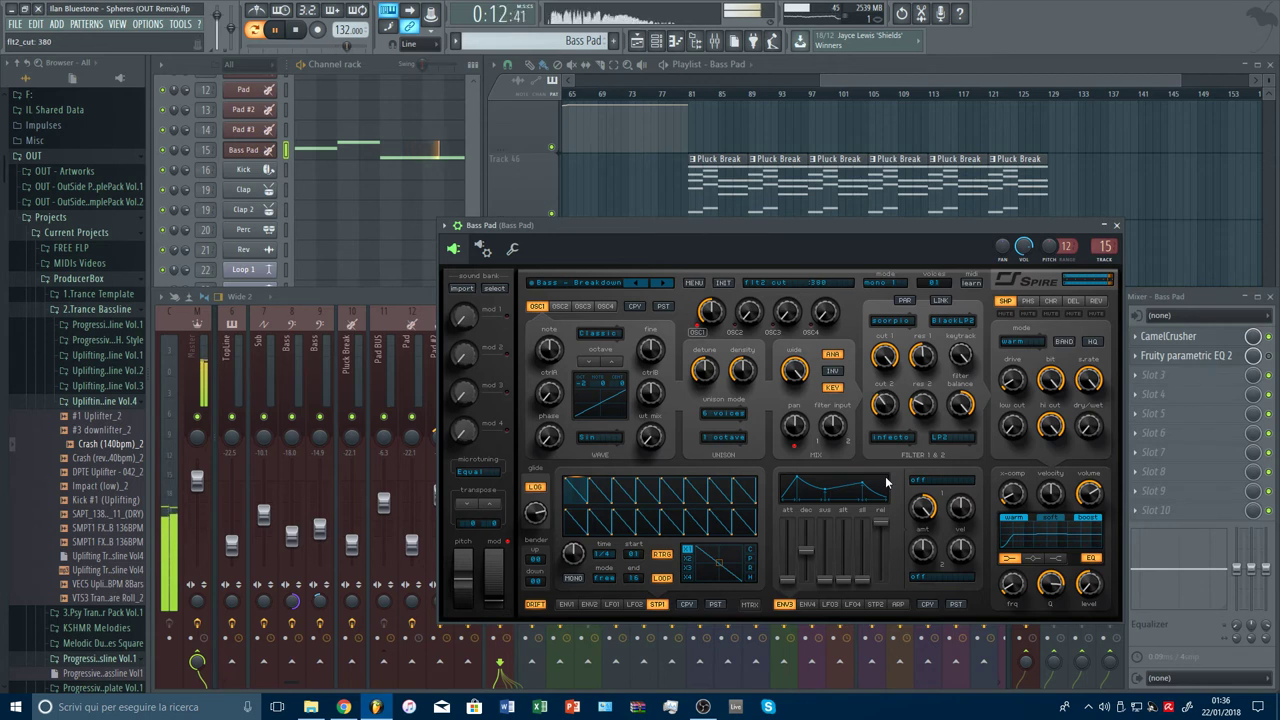
drag(1277, 370, 1271, 337)
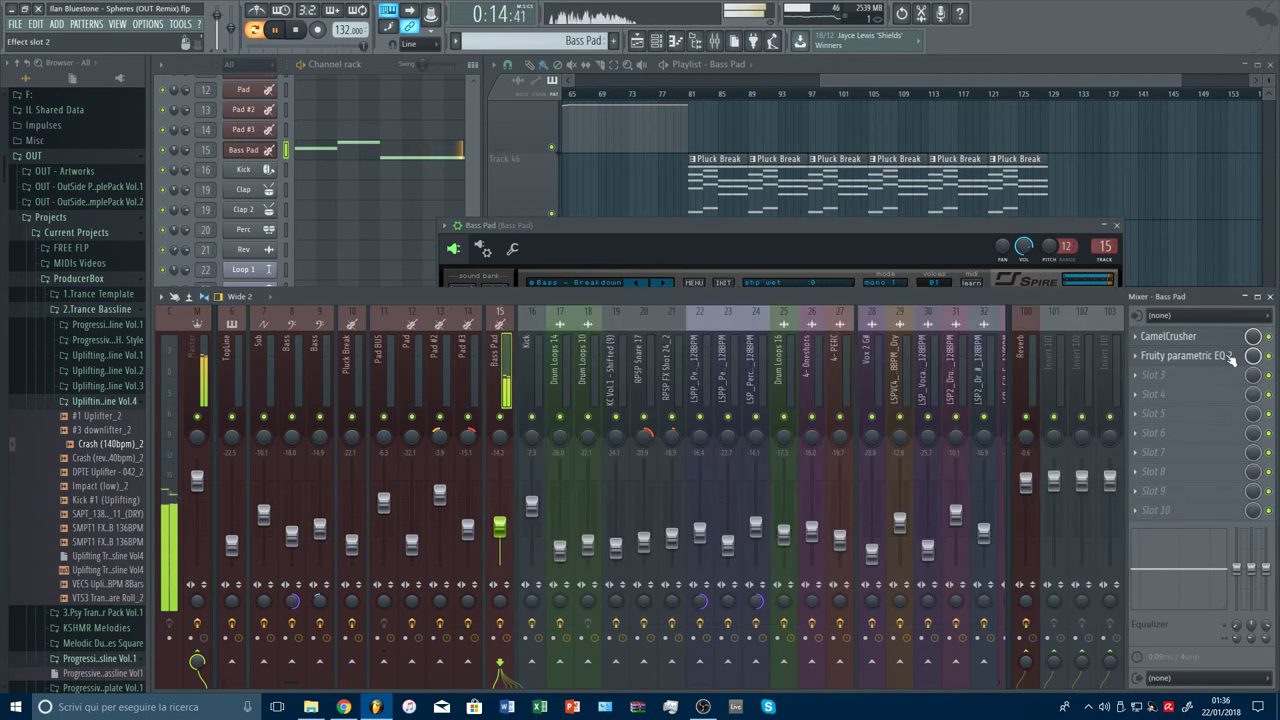
click(1230, 358)
click(1227, 358)
click(916, 237)
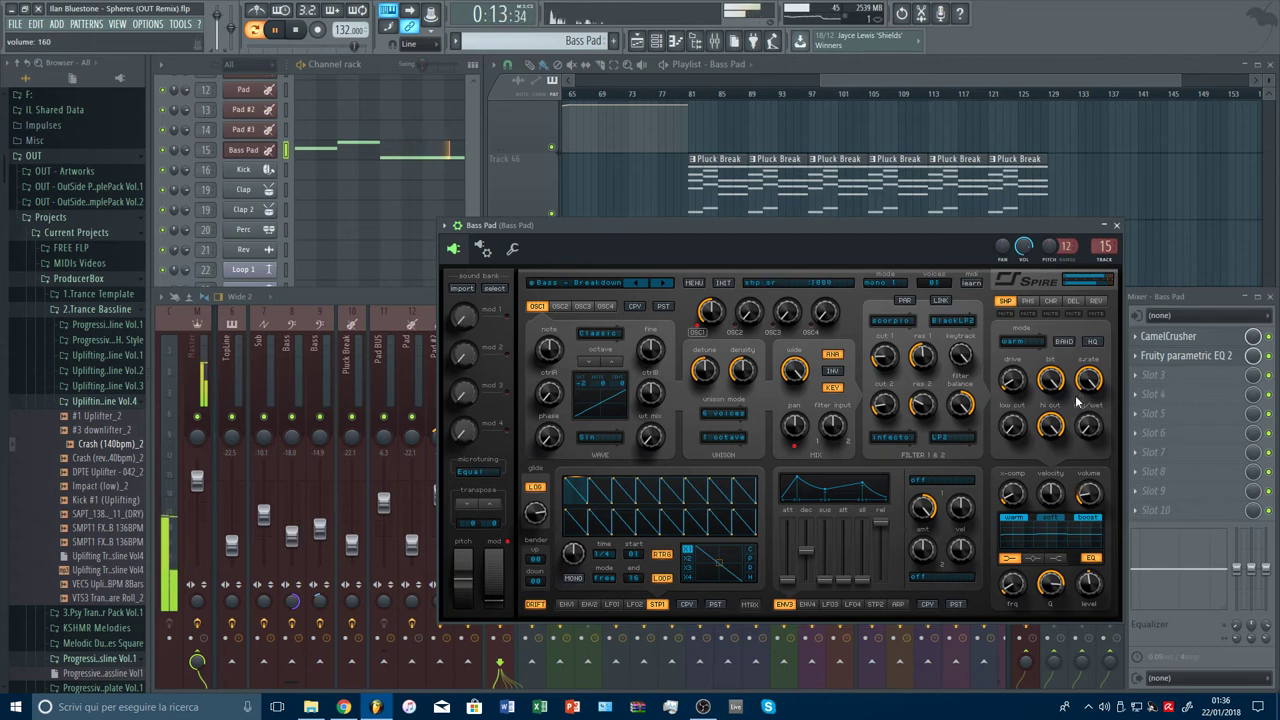
Step: Lower the Bass Pad Spire's filter 1 cutoff to about 225 and create an automation clip for it spanning bars 81 to 129
drag(690, 94, 1055, 100)
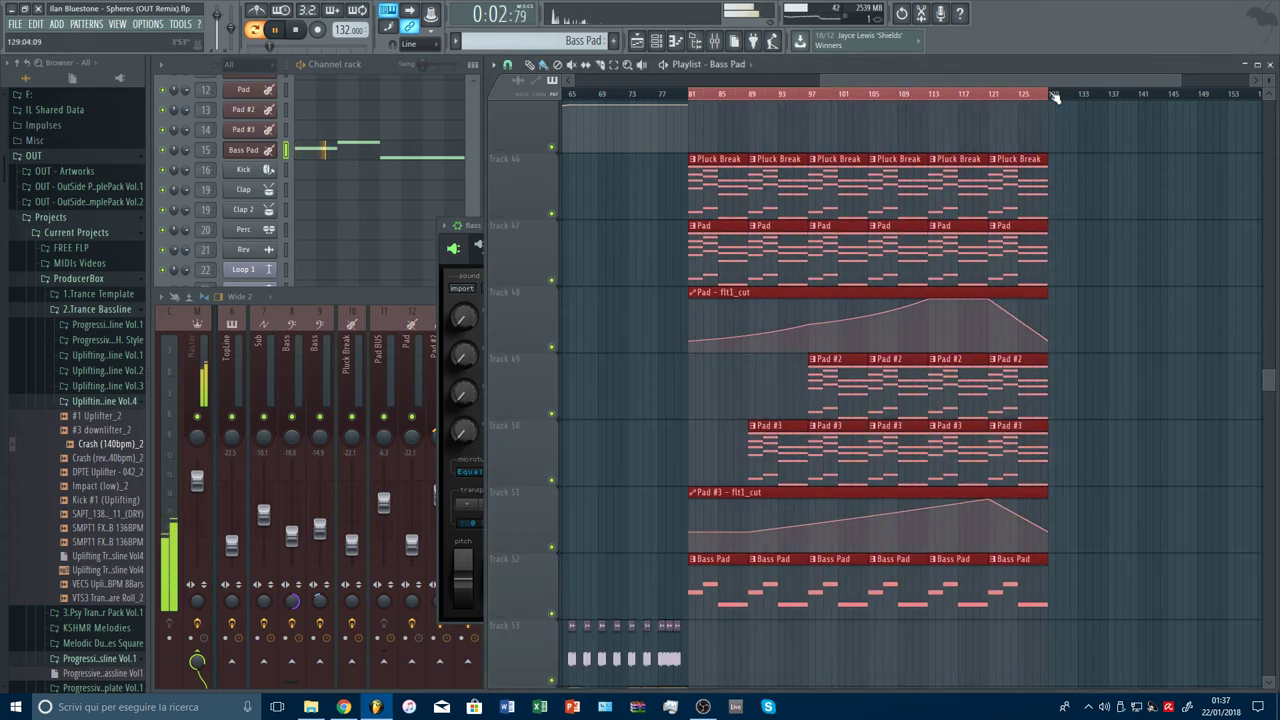
click(462, 270)
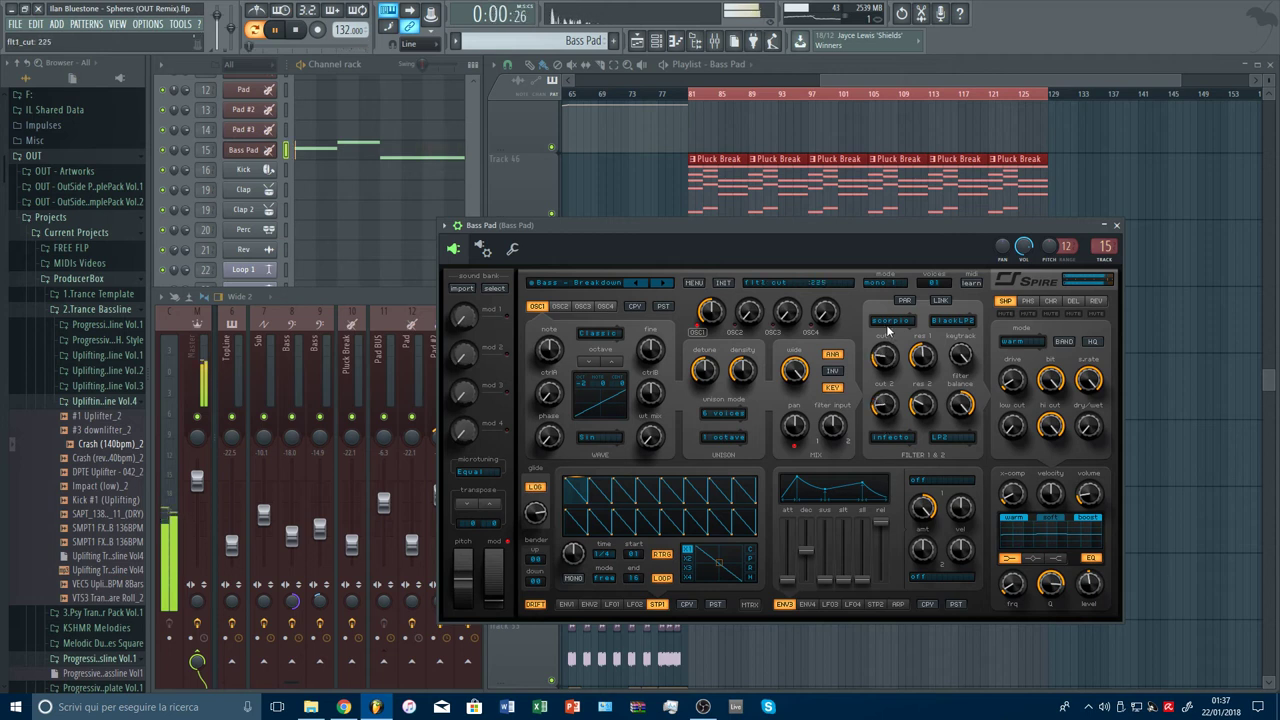
click(180, 24)
mouse_move(250, 159)
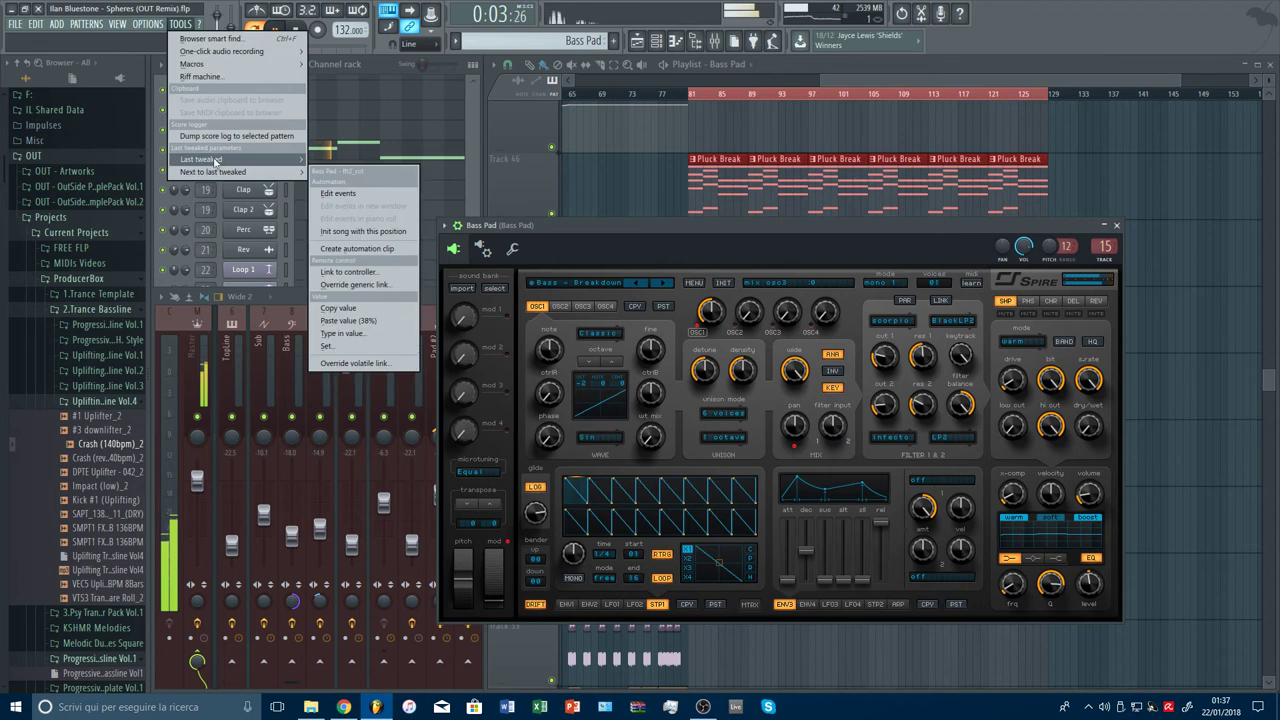
click(366, 235)
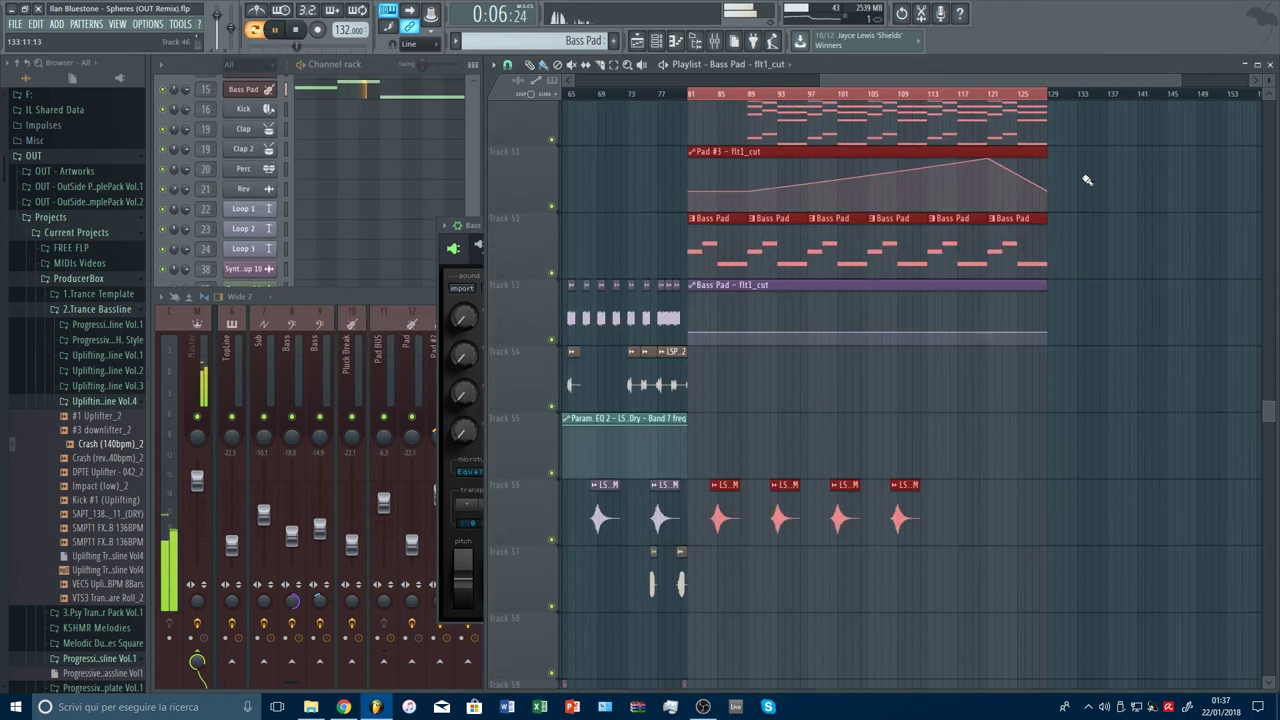
Step: Insert two empty tracks below Track 52 and move the Bass Pad flt1_cut automation clip onto Track 54
scroll(532, 238, down, 1)
right_click(532, 238)
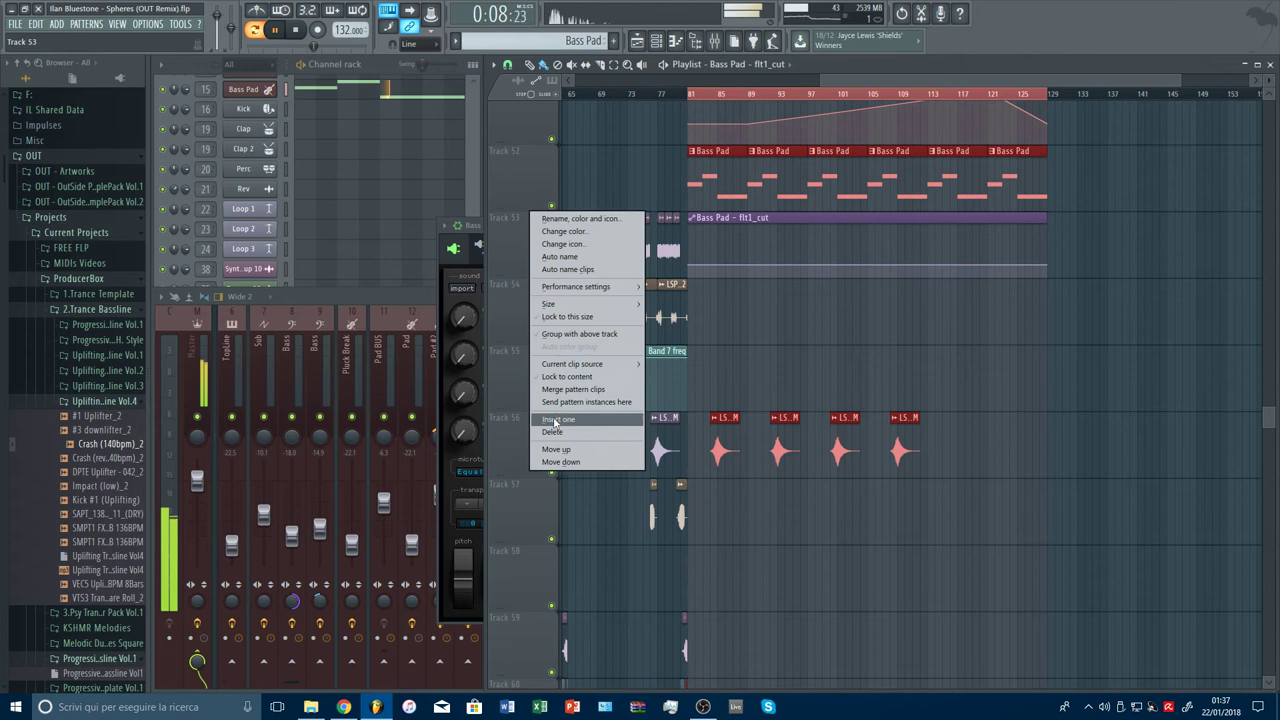
click(555, 420)
right_click(531, 250)
click(557, 420)
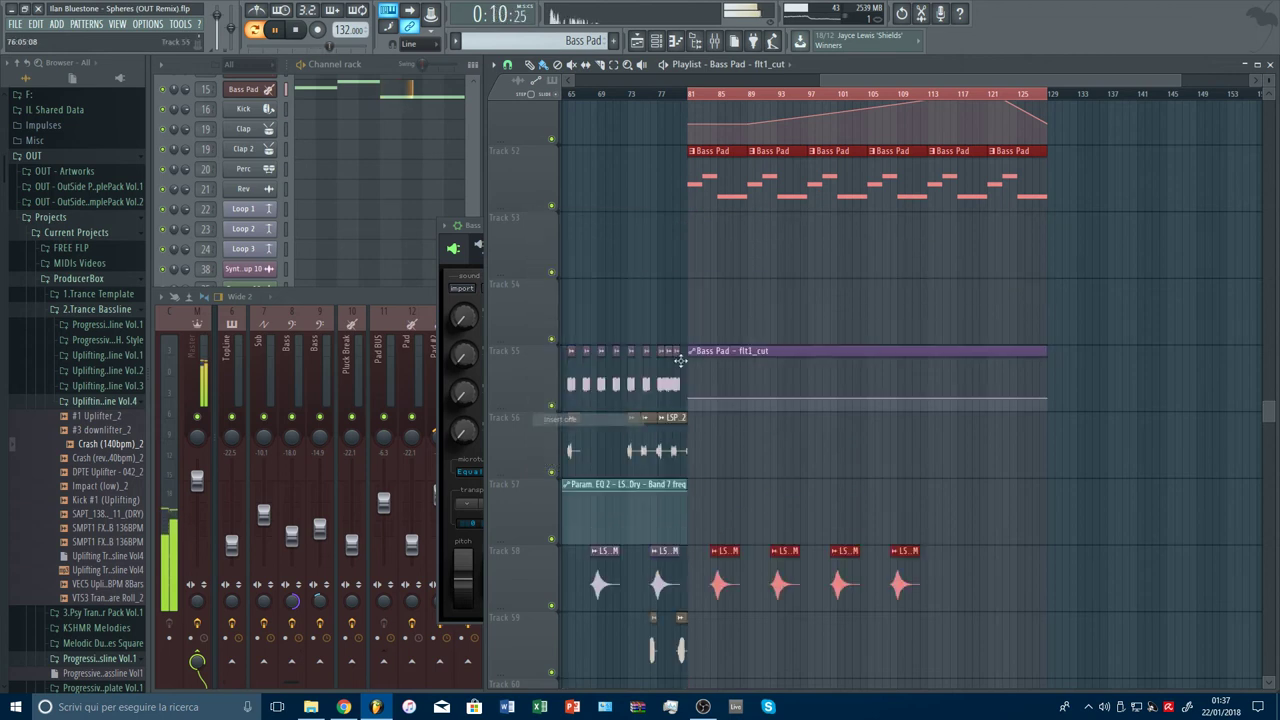
drag(740, 350, 741, 277)
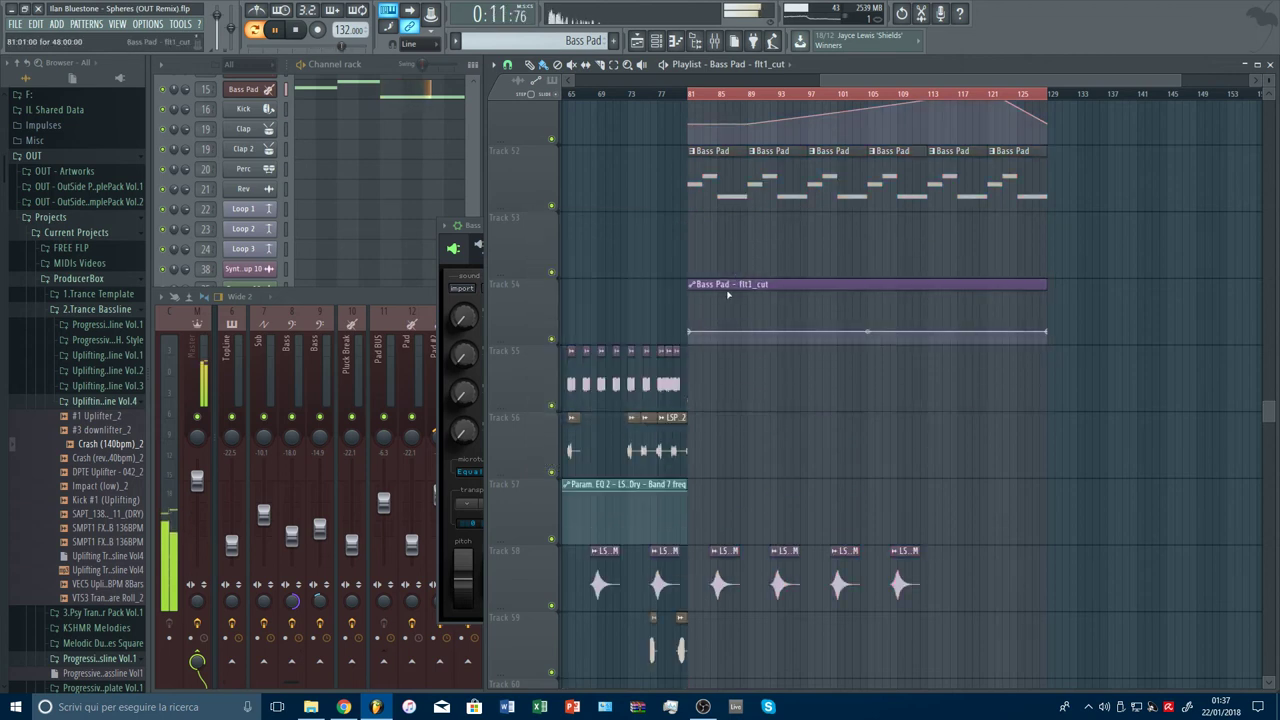
Step: Switch playback to song mode, solo Track 52 and unmute Track 54 to hear the Bass Pad with its automation
click(461, 278)
key(Escape)
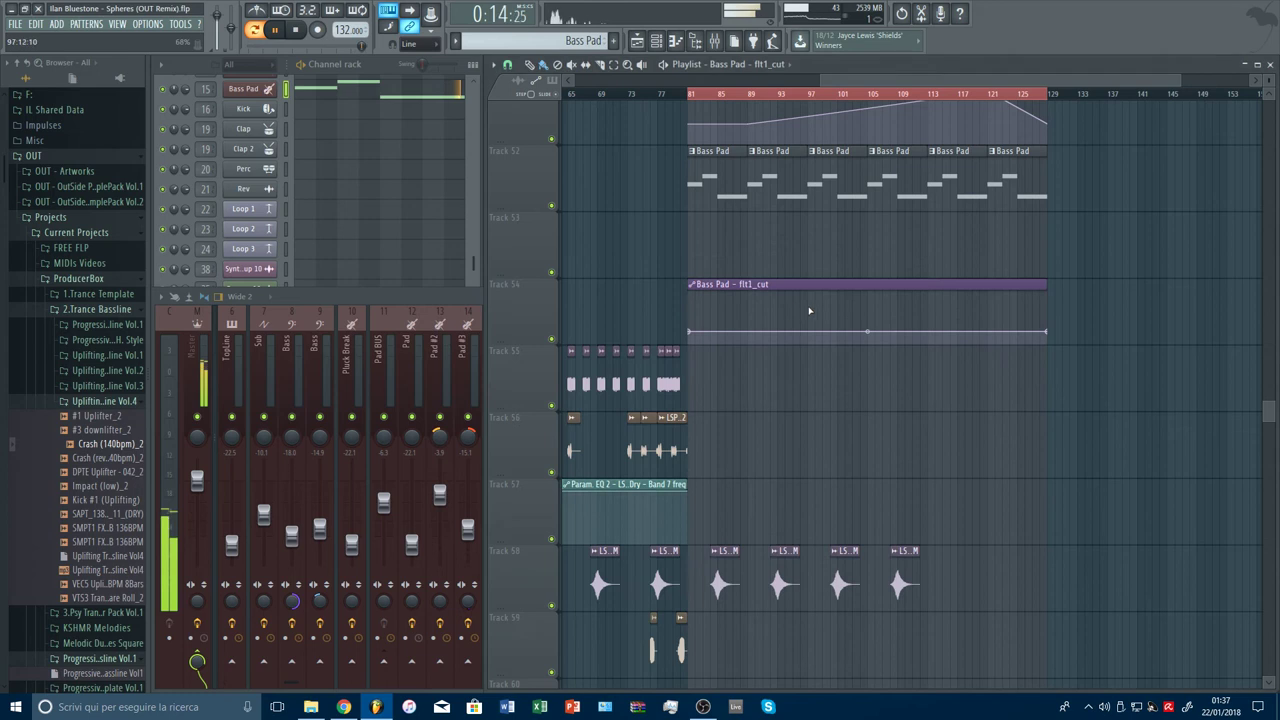
key(l)
right_click(552, 206)
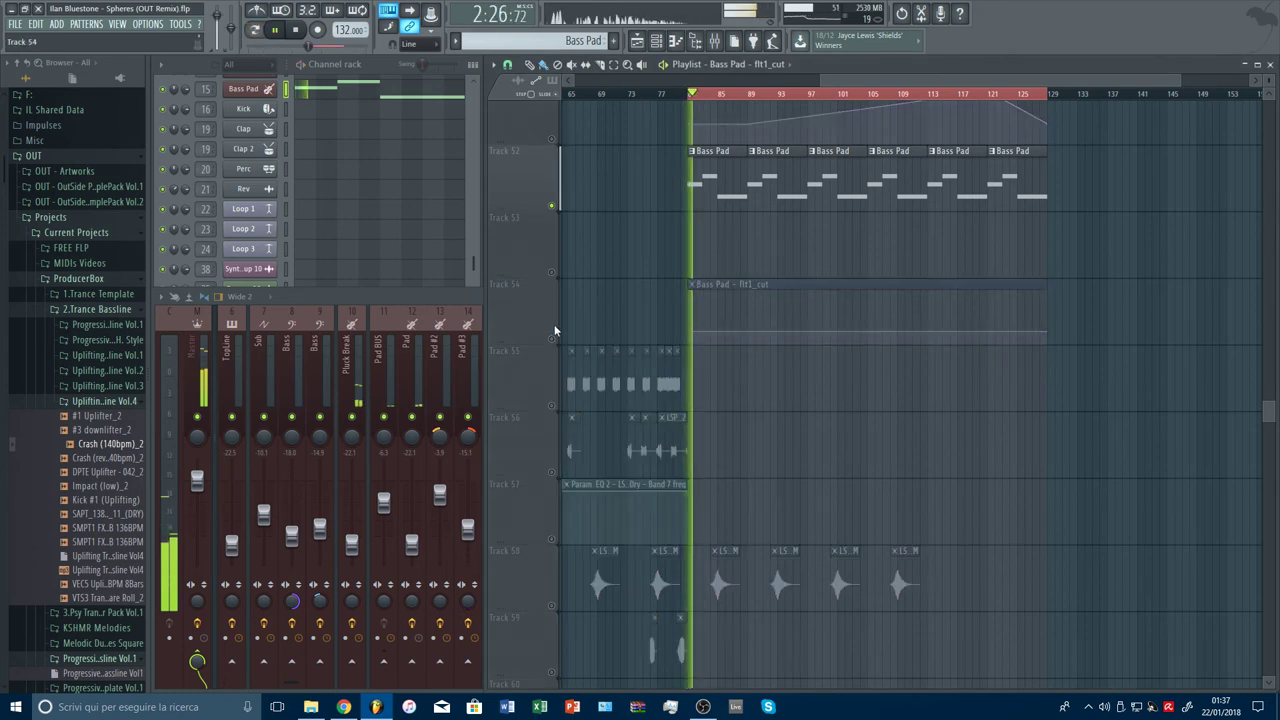
click(552, 338)
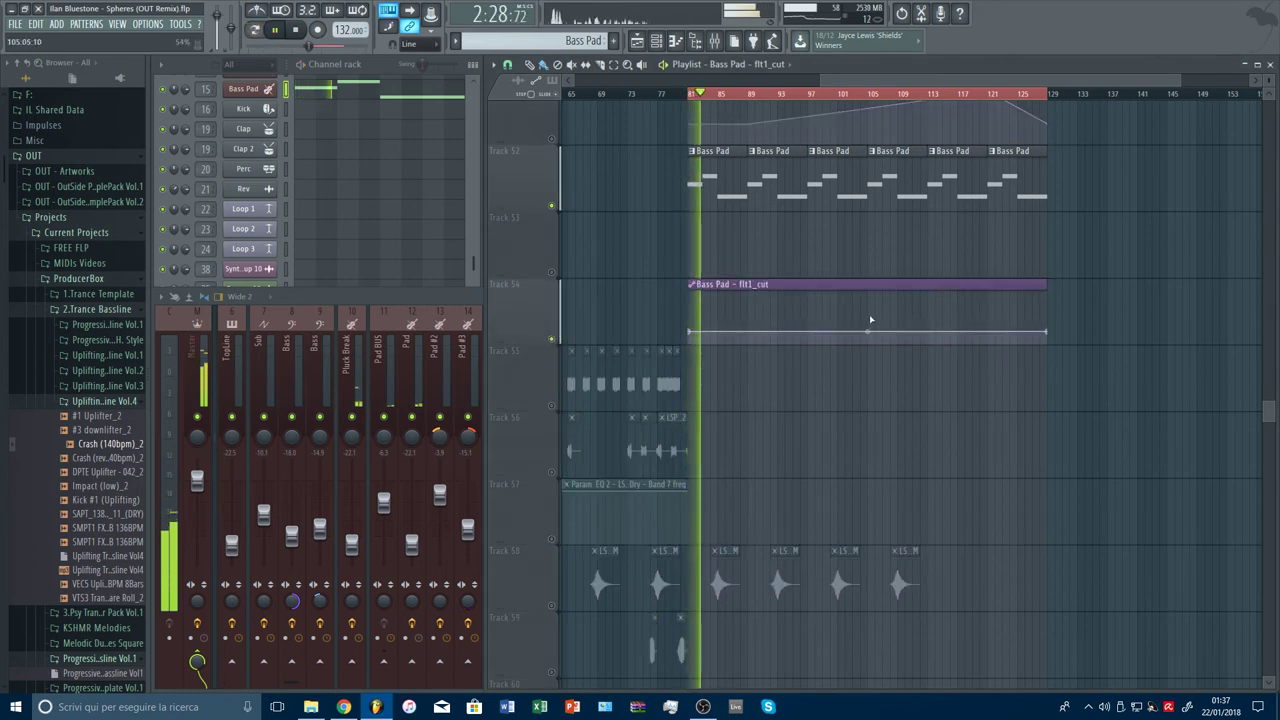
Step: Raise the flt1_cut automation's middle point slightly, add a higher peak at bar 121 and play the rise from about bar 117
drag(867, 331, 867, 317)
click(868, 93)
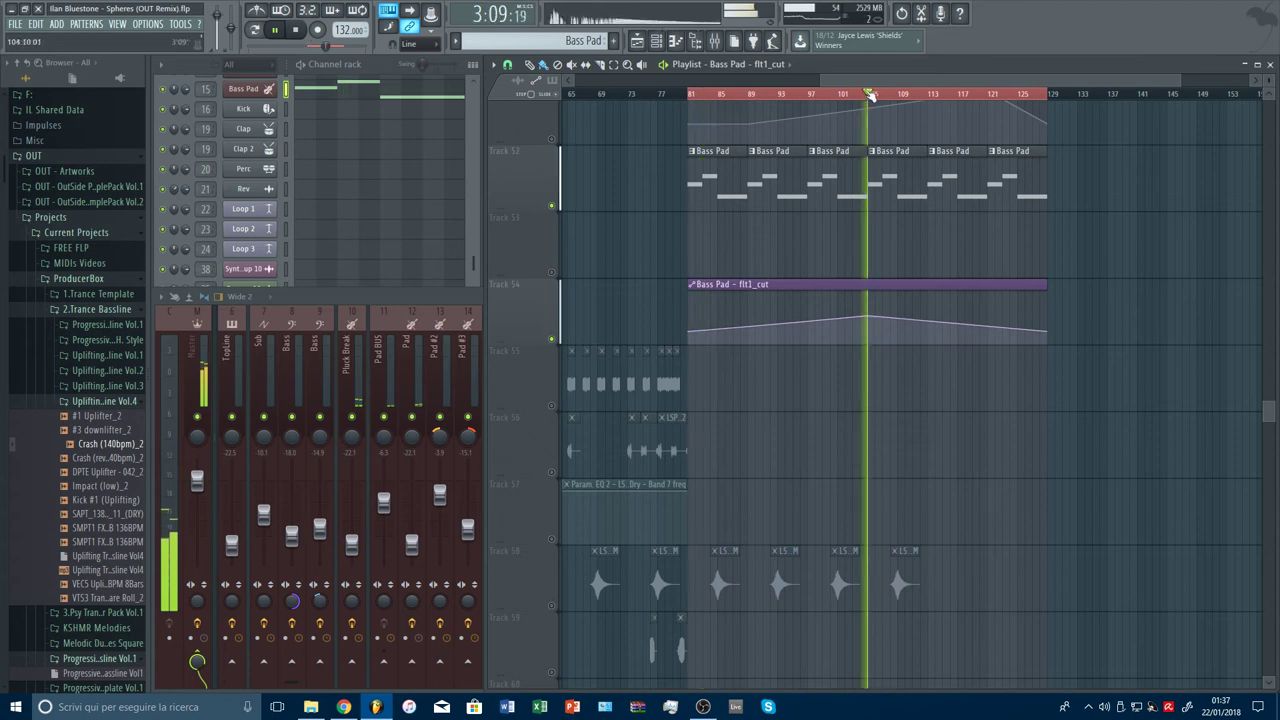
right_click(987, 300)
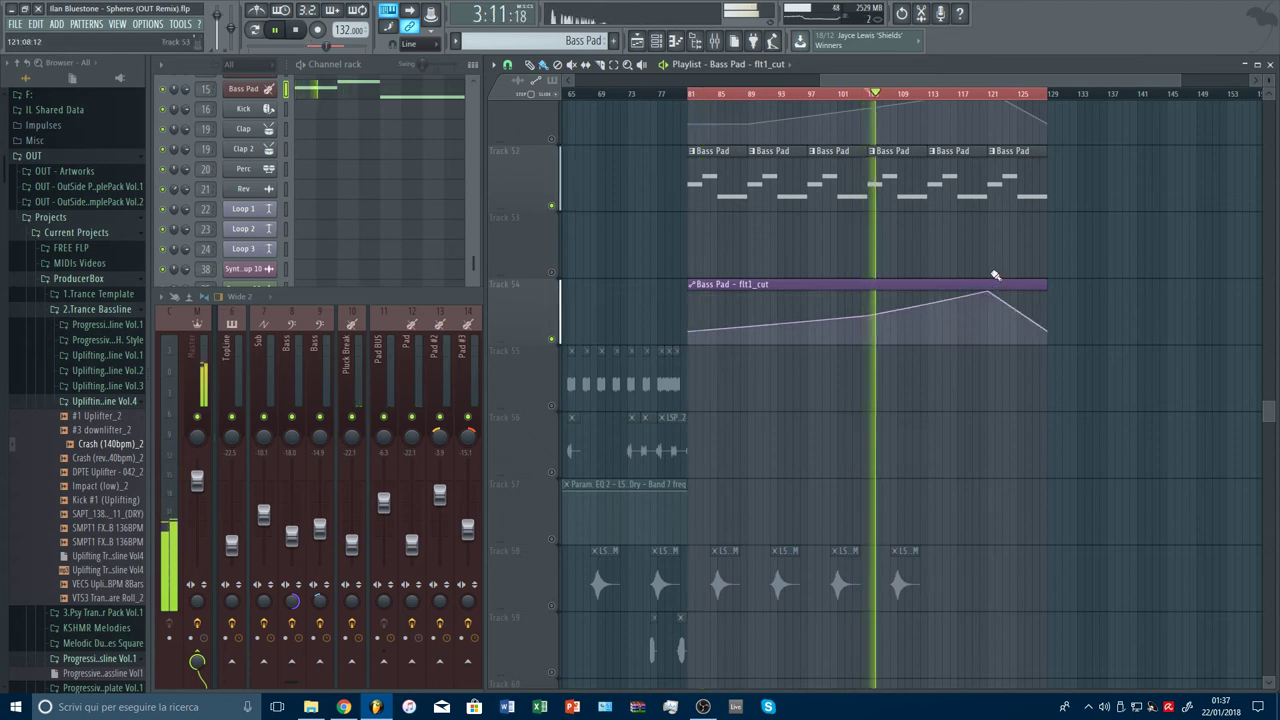
click(951, 93)
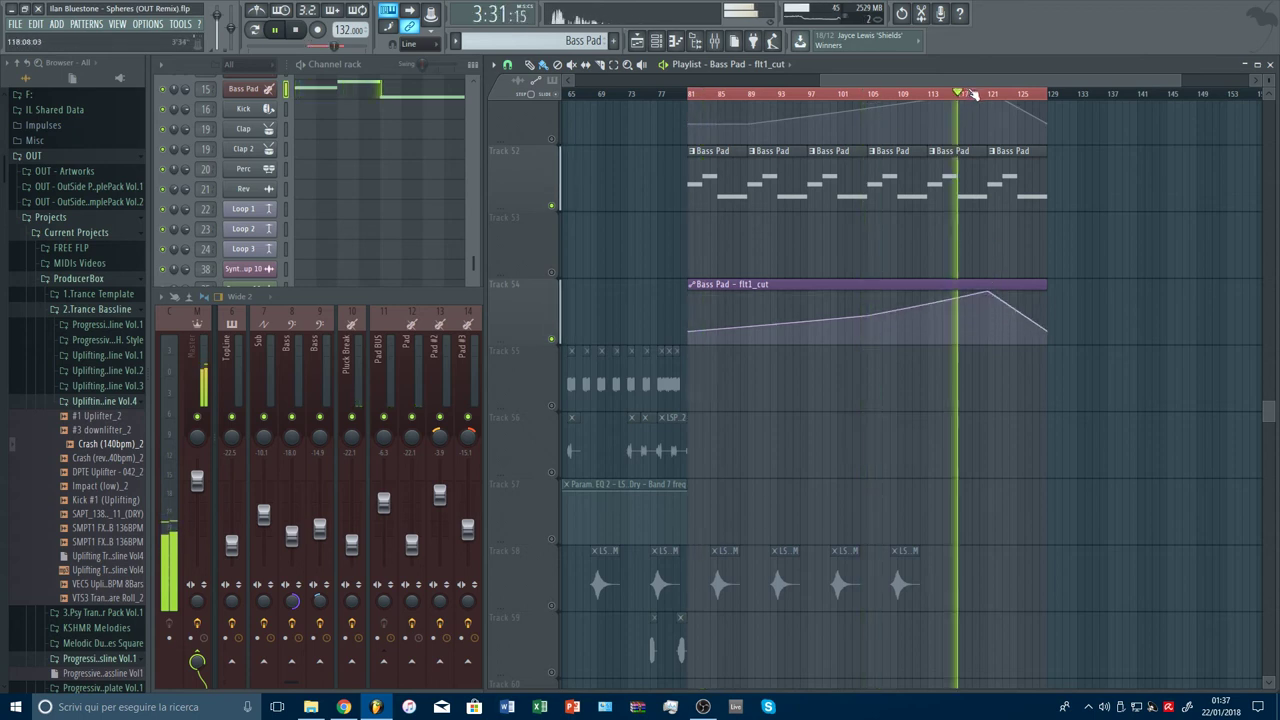
Step: Create an automation clip for the Bass Pad Spire's filter 2 cutoff over bars 81 to 129
click(472, 298)
click(500, 262)
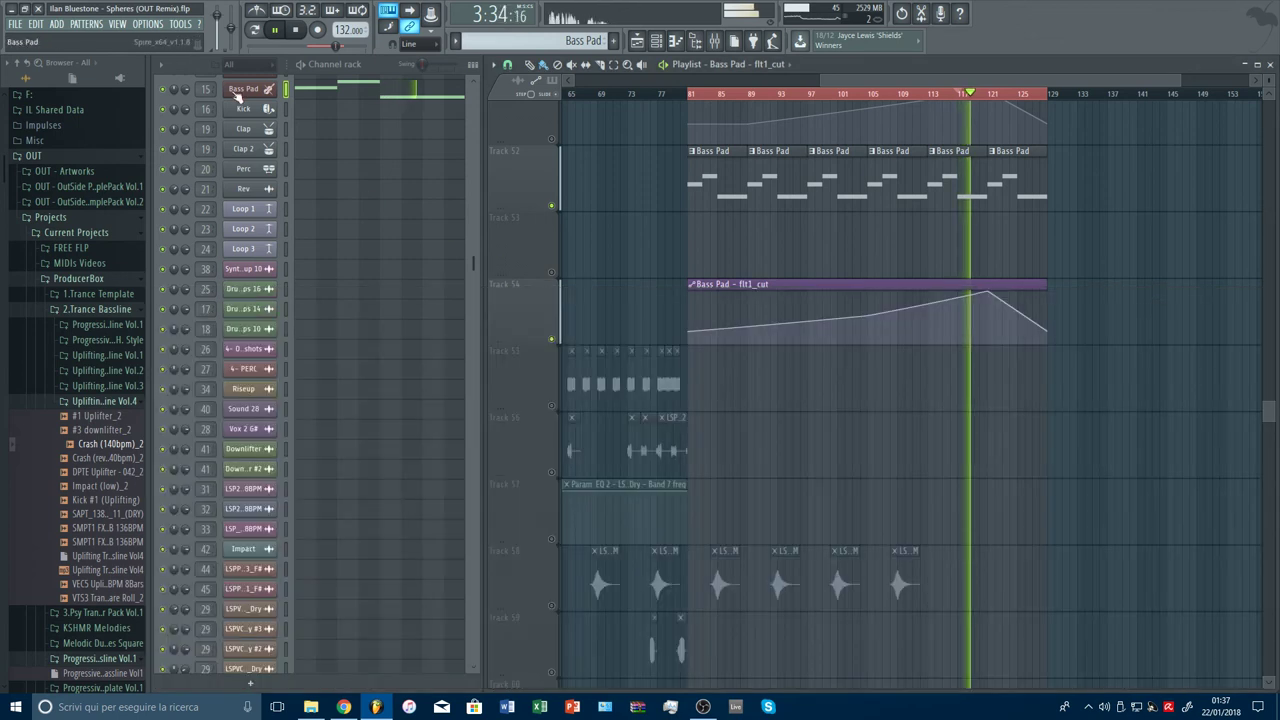
click(266, 90)
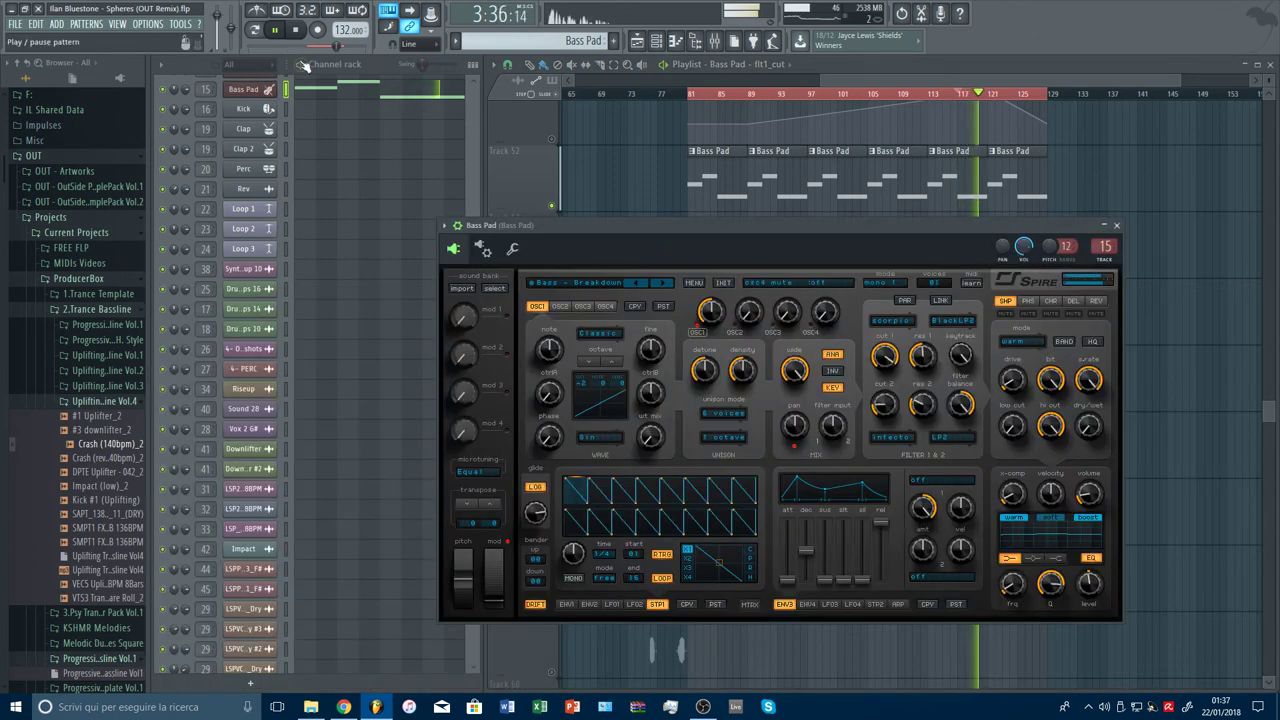
click(182, 24)
mouse_move(250, 168)
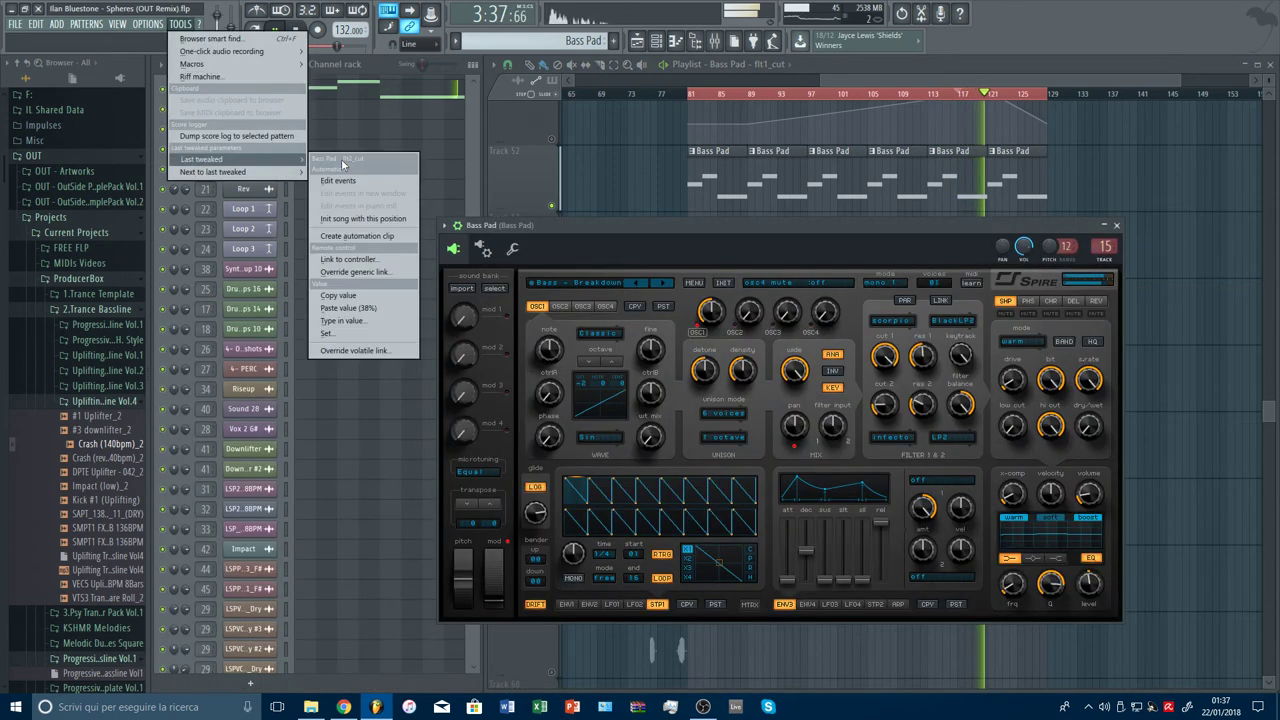
click(360, 236)
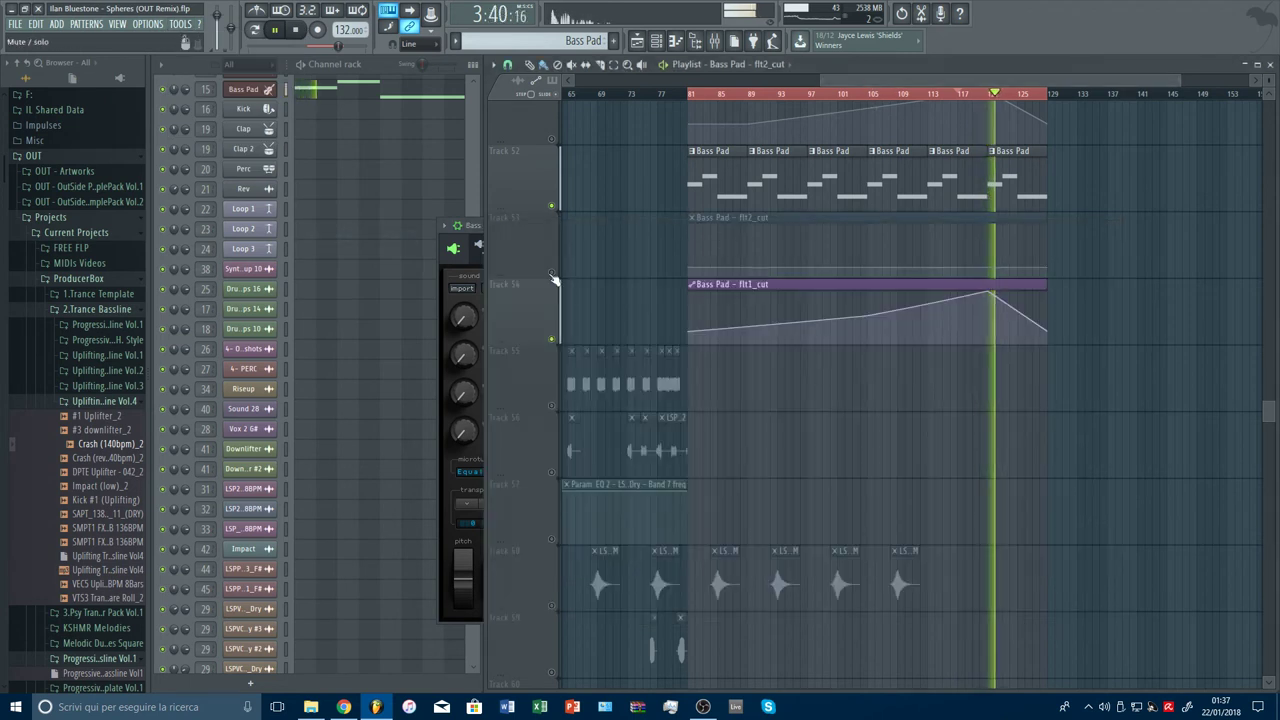
Step: Unmute Track 53, add a low peak at bar 121 to the flt2_cut automation and curve its final descent
right_click(989, 244)
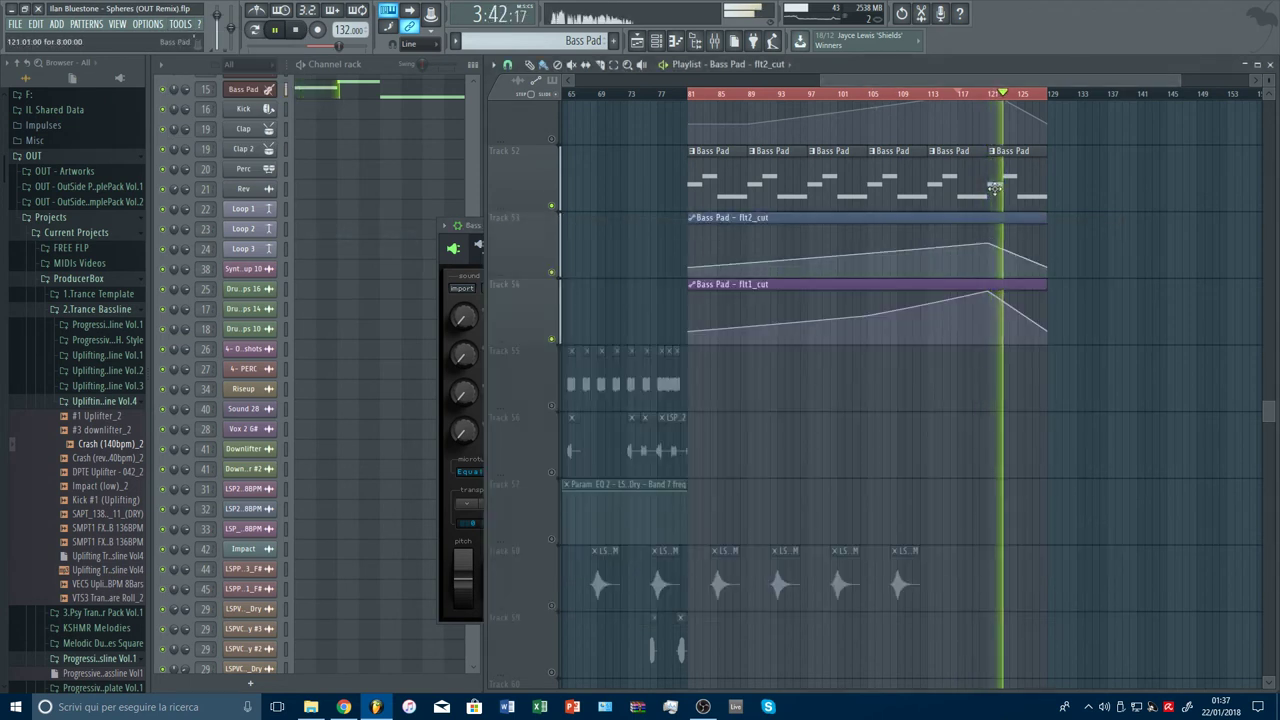
click(974, 93)
drag(990, 243, 991, 254)
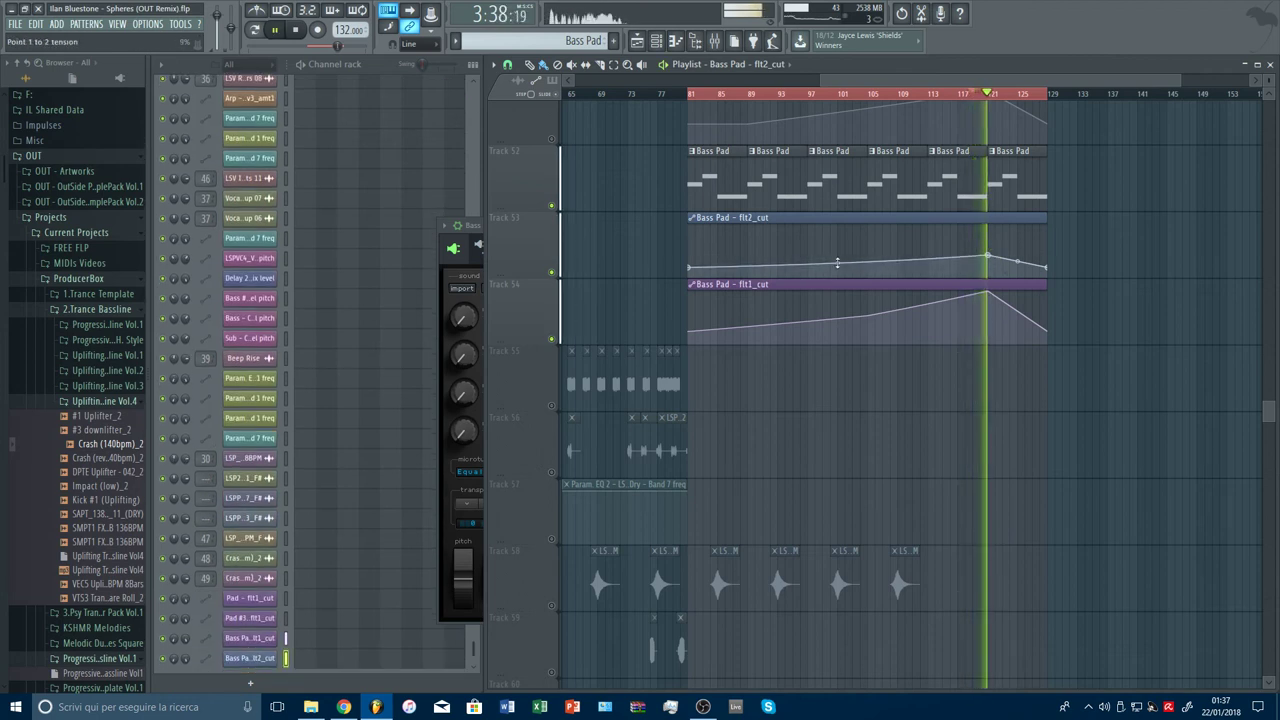
drag(1018, 262, 1018, 258)
Step: Lower the flt1_cut automation's peak at bar 121, curve its final descent and replay the passage
drag(1018, 312, 989, 304)
key(space)
key(space)
key(space)
key(space)
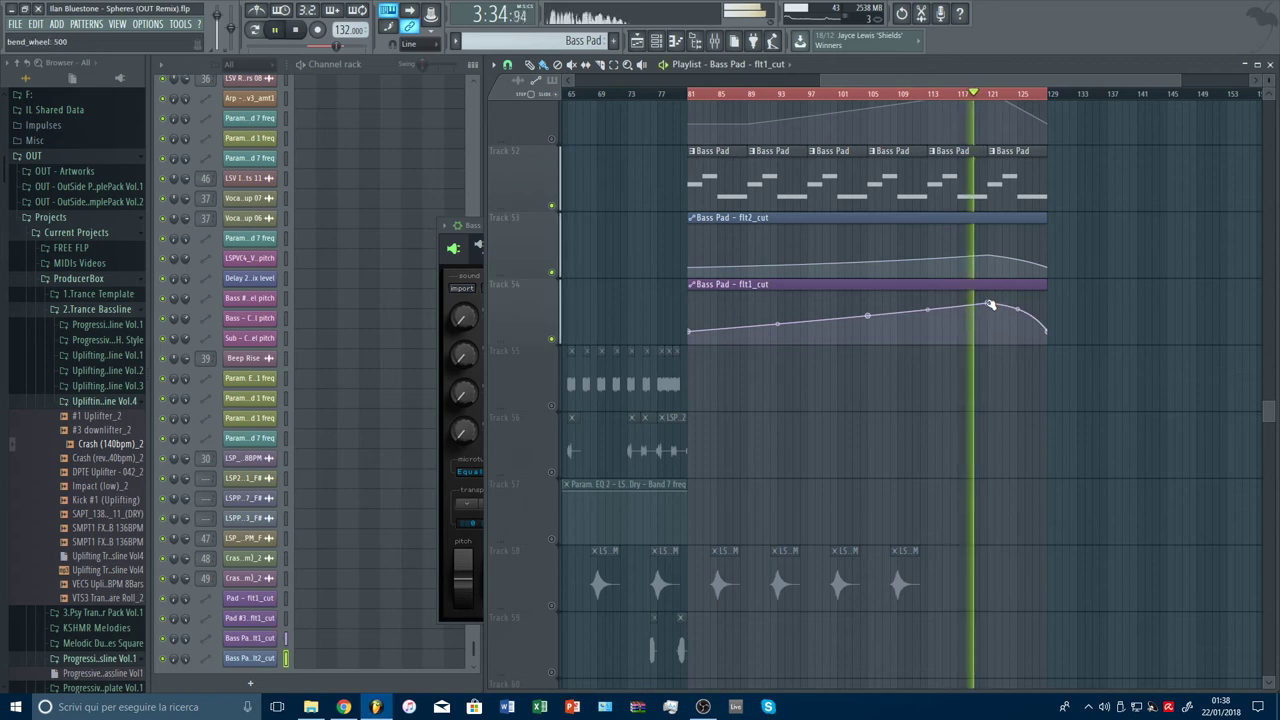
Step: Cut the Bass Pad around 187 Hz with peaking Band 4 of its Fruity Parametric EQ 2 and replay the passage
click(457, 286)
click(714, 40)
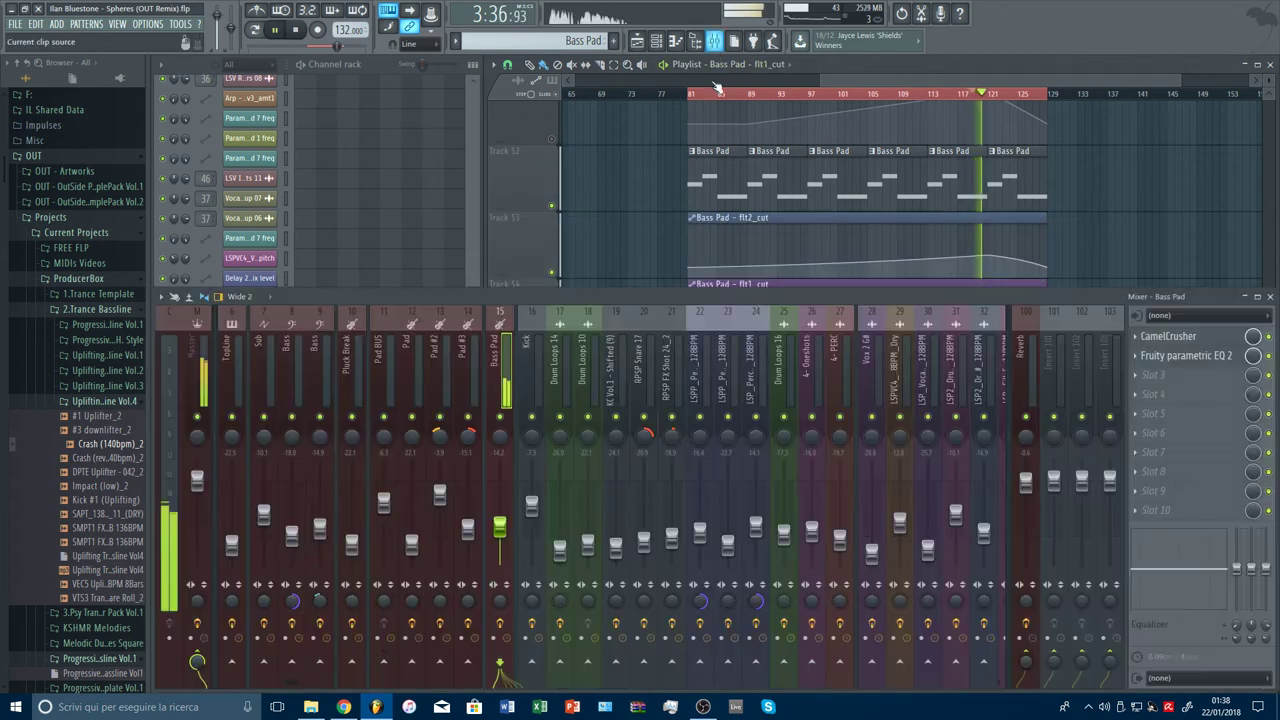
click(1177, 362)
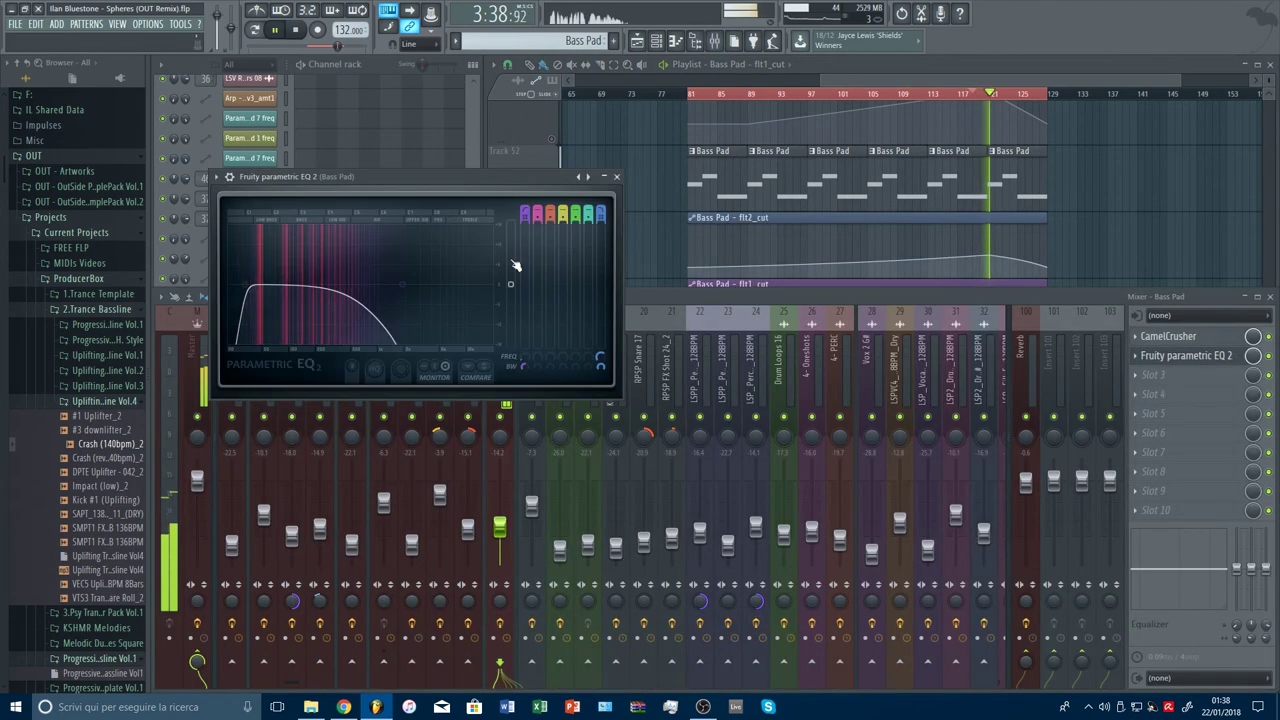
right_click(562, 210)
click(568, 219)
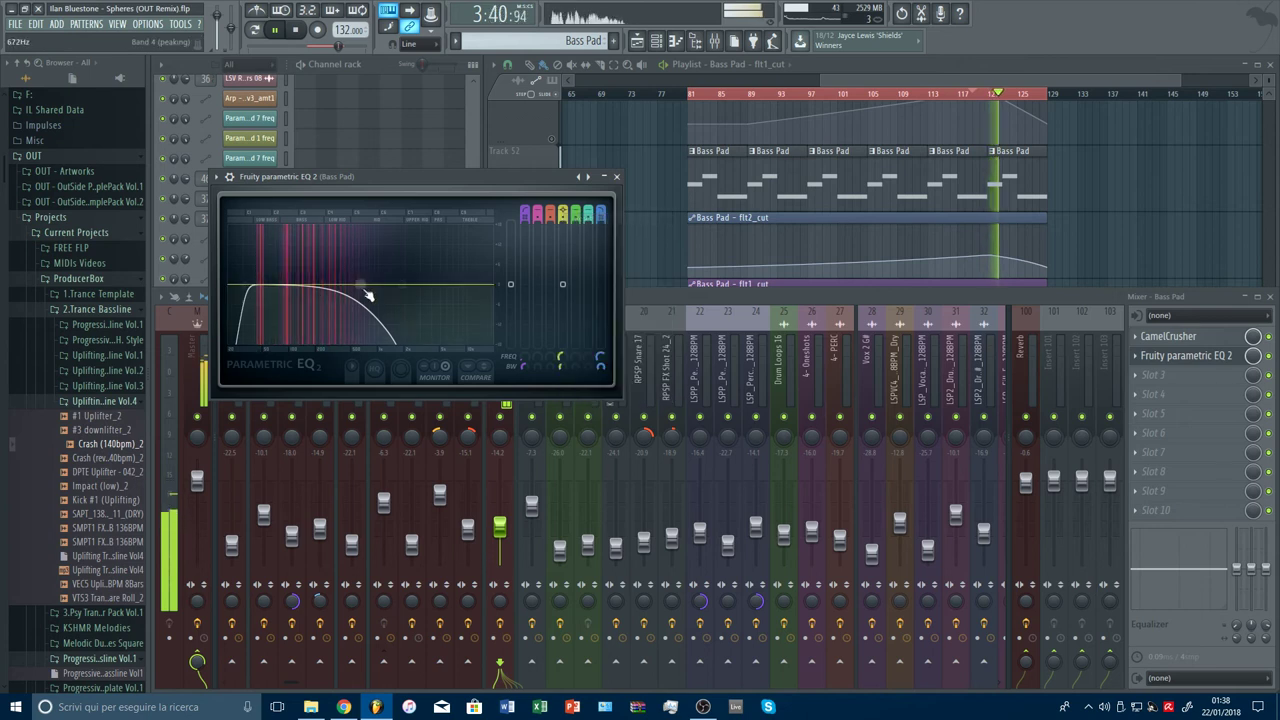
drag(363, 287, 314, 326)
key(space)
key(space)
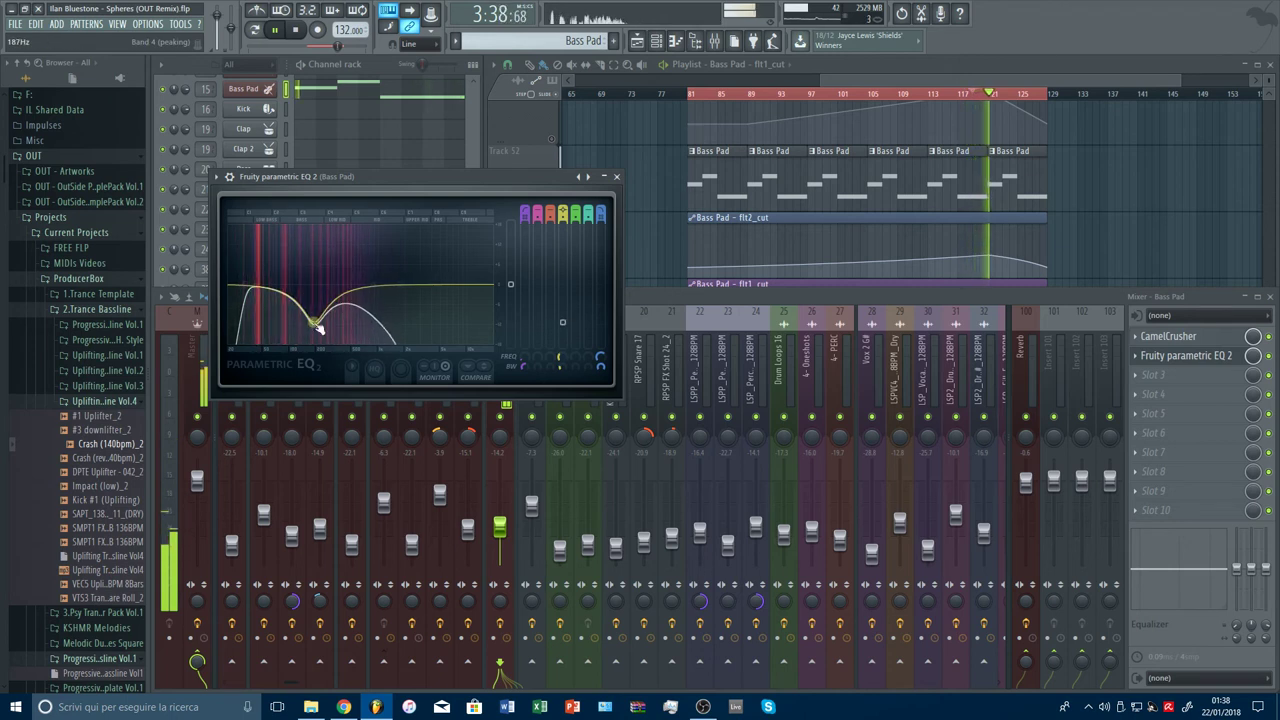
key(Escape)
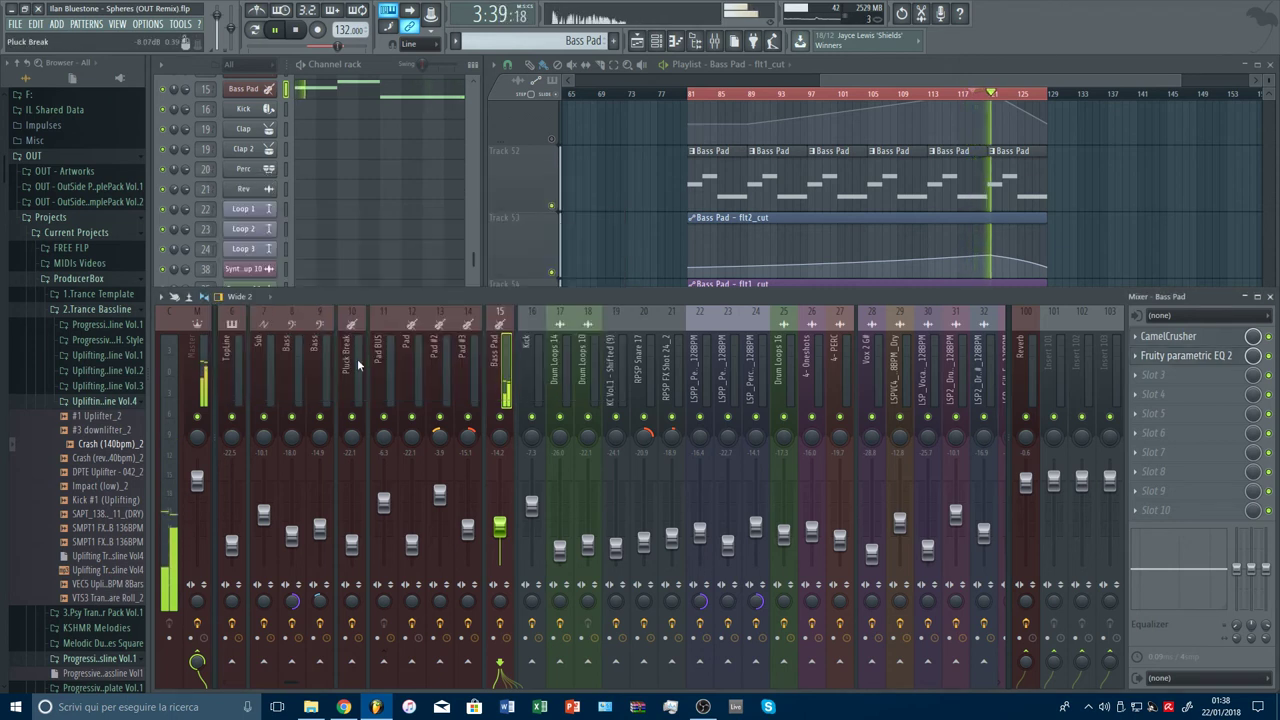
Step: Unmute all playlist tracks, clear the time selection and play the full arrangement from bar 117
right_click(590, 138)
click(970, 94)
double_click(950, 94)
click(958, 94)
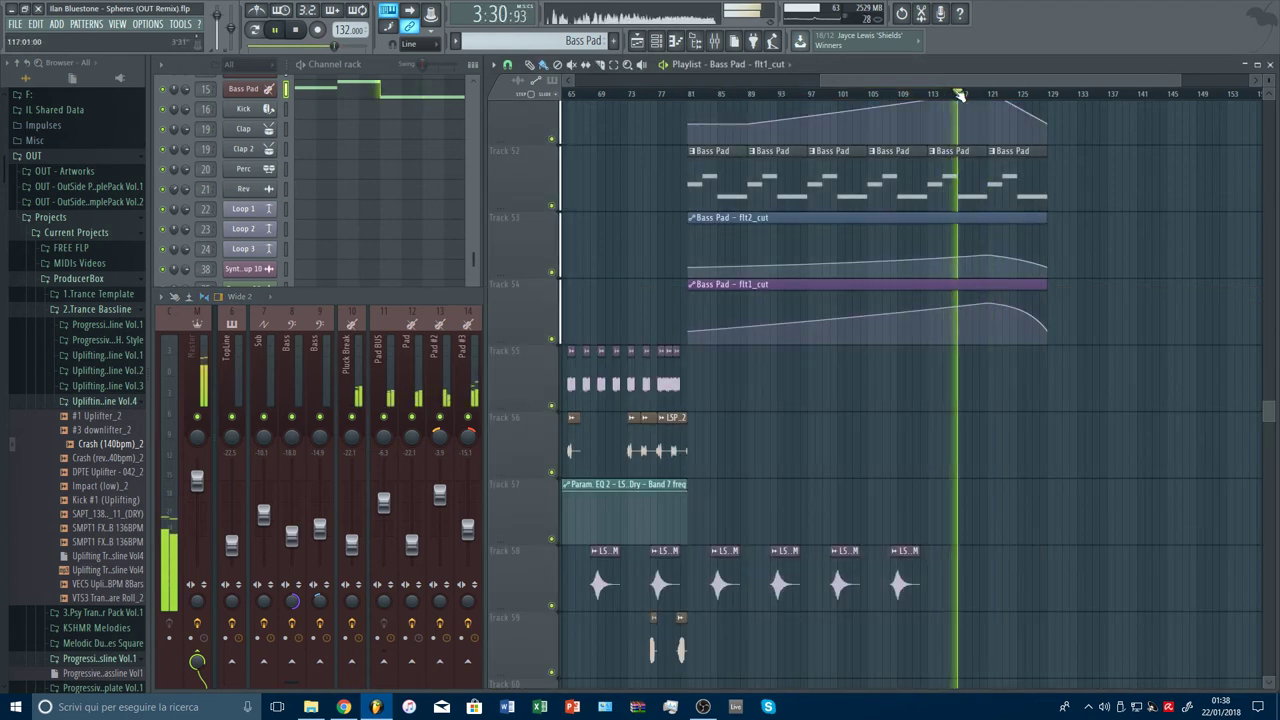
Step: Raise the Pad mixer fader to about -21 dB and lower the Bass Pad fader slightly
click(411, 545)
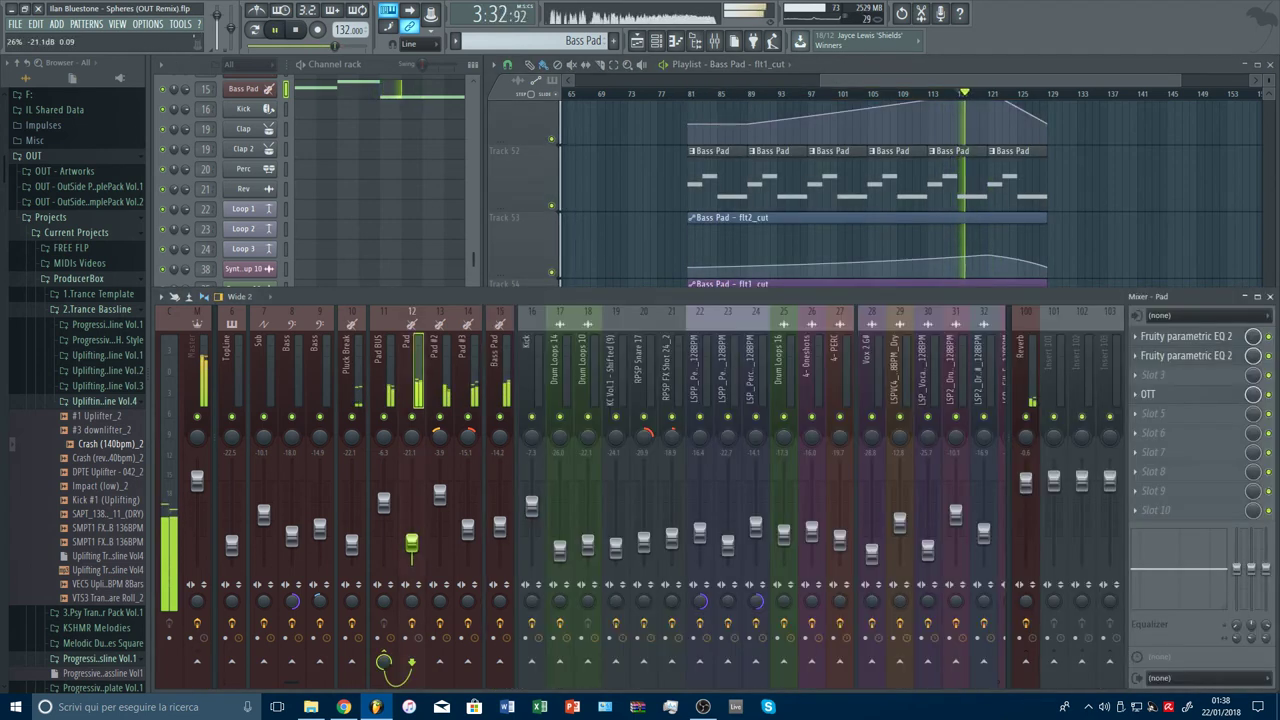
click(395, 383)
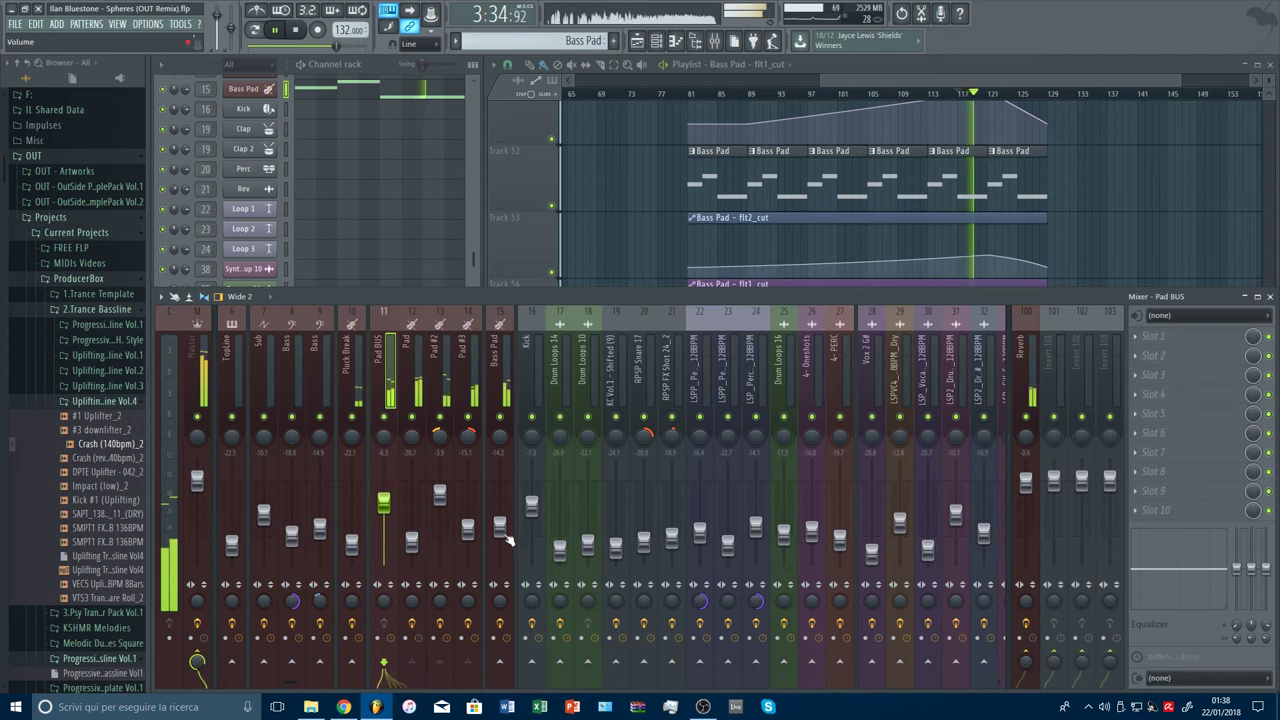
drag(505, 537, 507, 539)
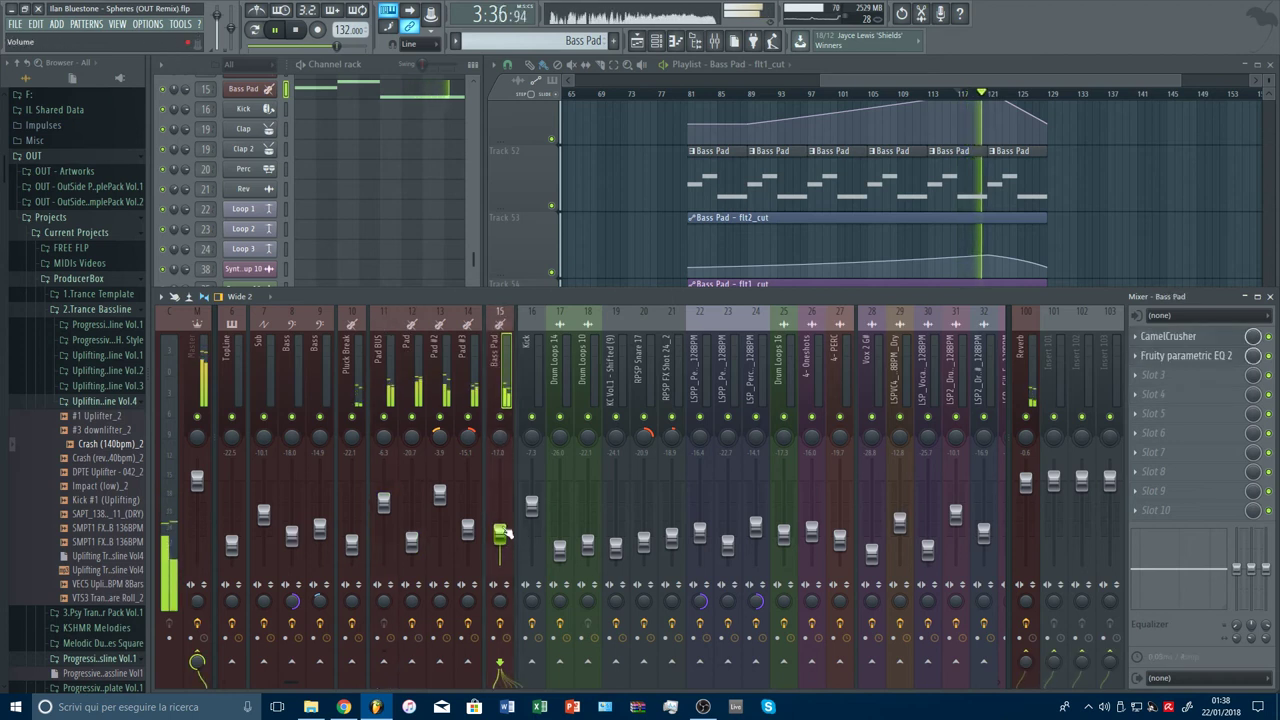
Step: Lower the Band 1 high-pass frequency in the second Fruity Parametric EQ 2 on the Pad mixer track
click(410, 375)
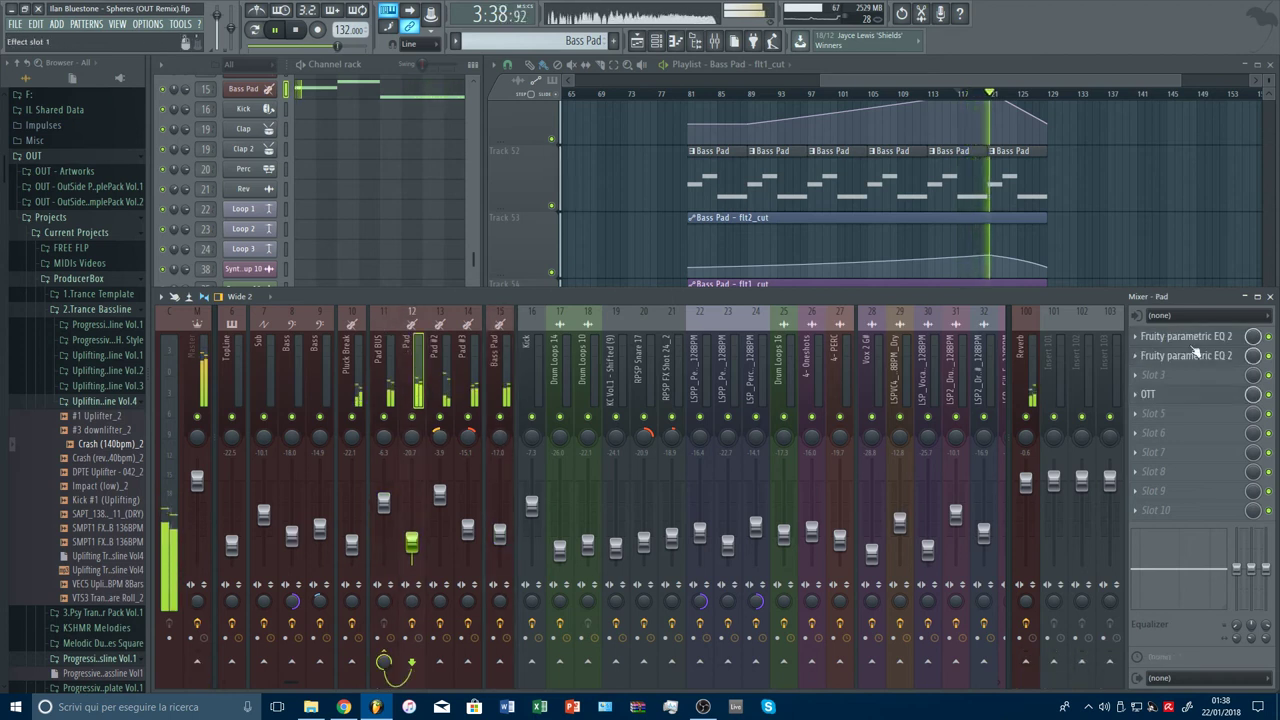
click(1236, 358)
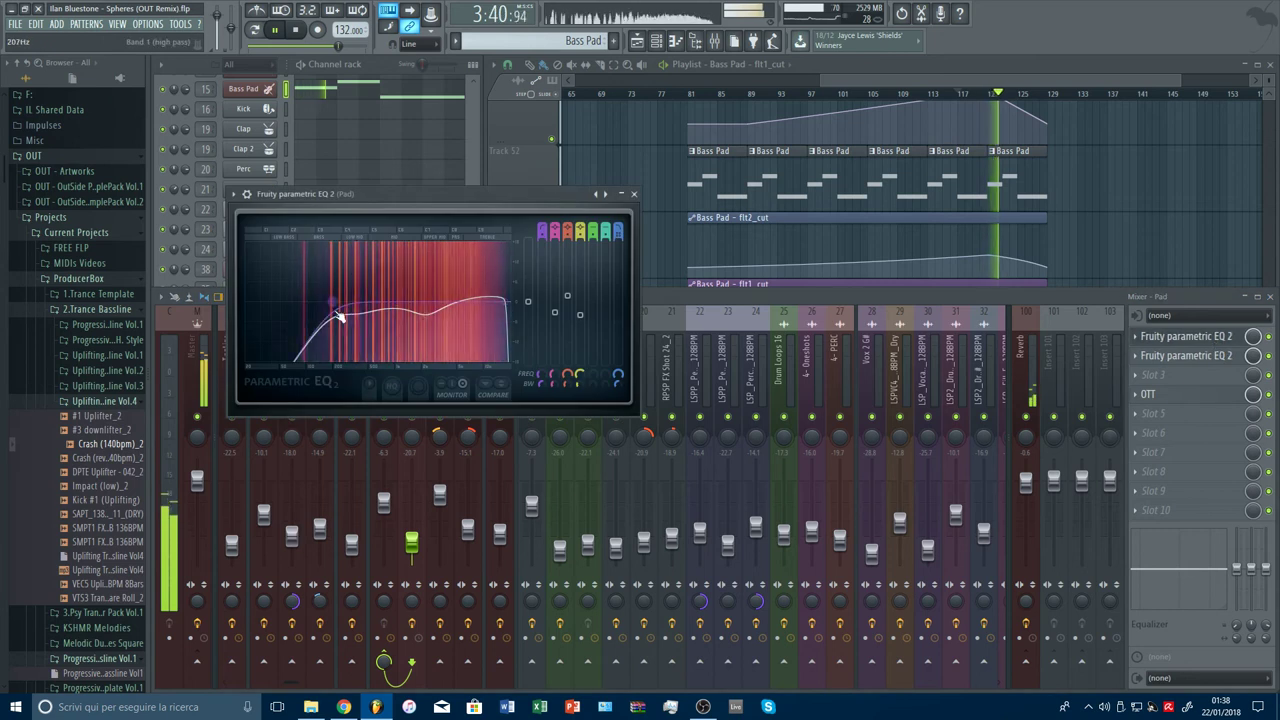
drag(338, 308, 283, 302)
click(401, 375)
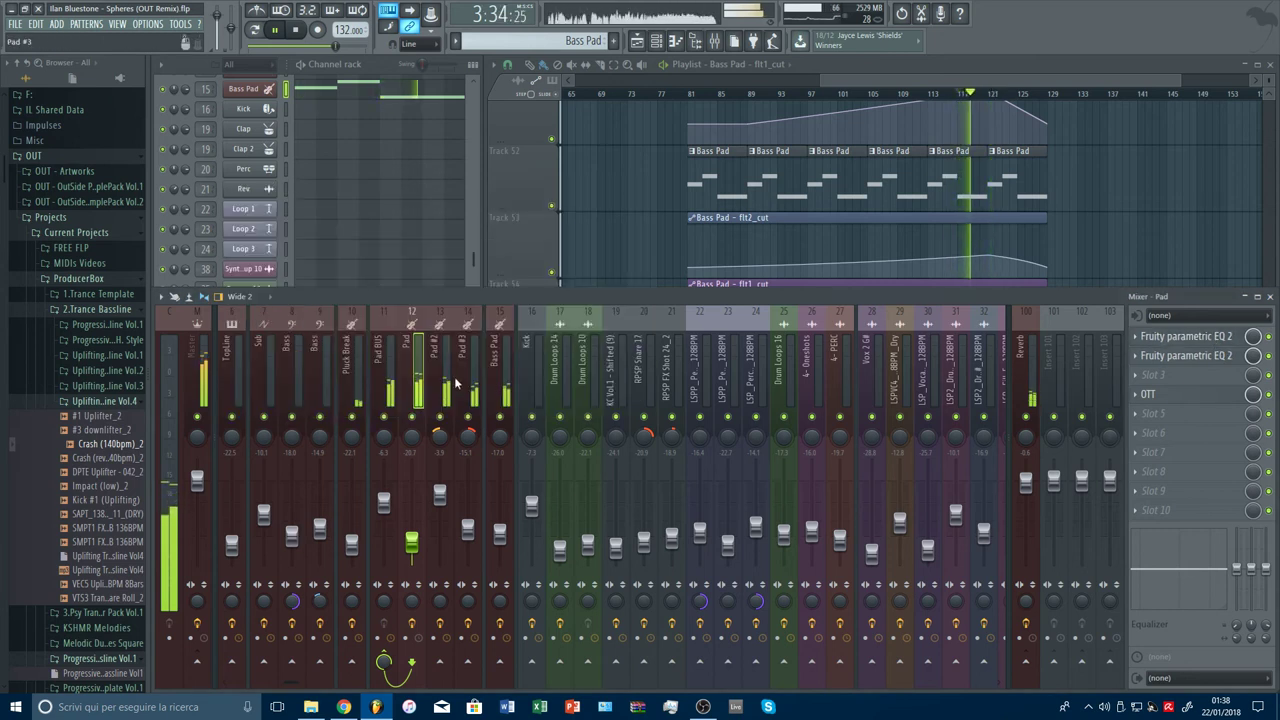
Step: Lower the Band 1 high-pass frequency in the first Fruity Parametric EQ 2 on the Pad #2 mixer track
click(445, 385)
click(1222, 341)
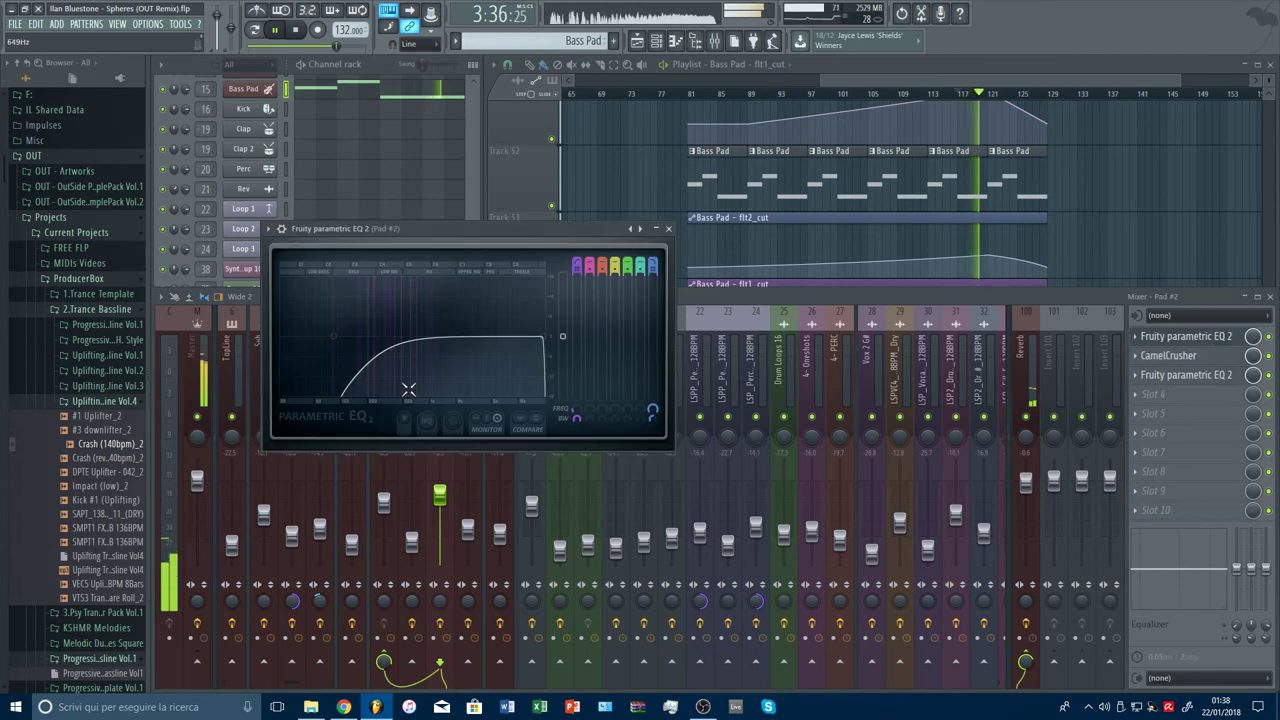
drag(338, 336, 297, 336)
key(Escape)
Step: Lower the high-pass frequency in the Fruity Parametric EQ 2 on the Pad #3 mixer track
click(474, 386)
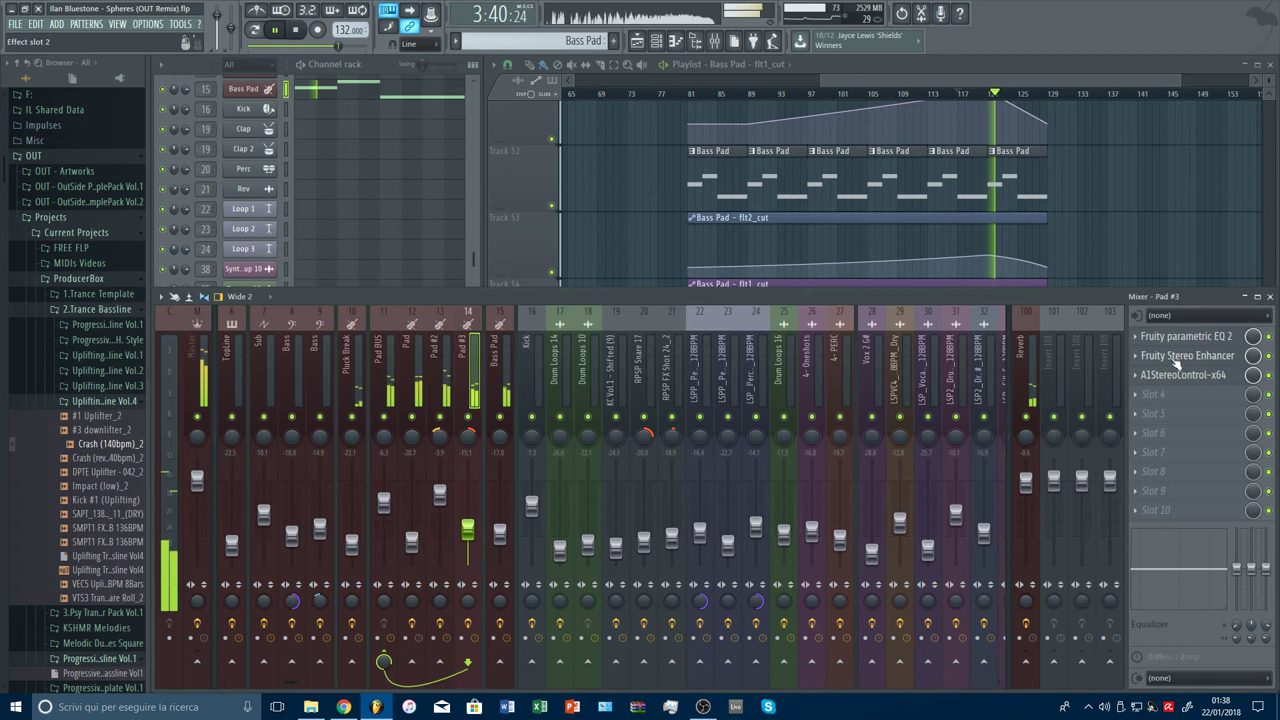
click(1186, 336)
drag(233, 233, 203, 232)
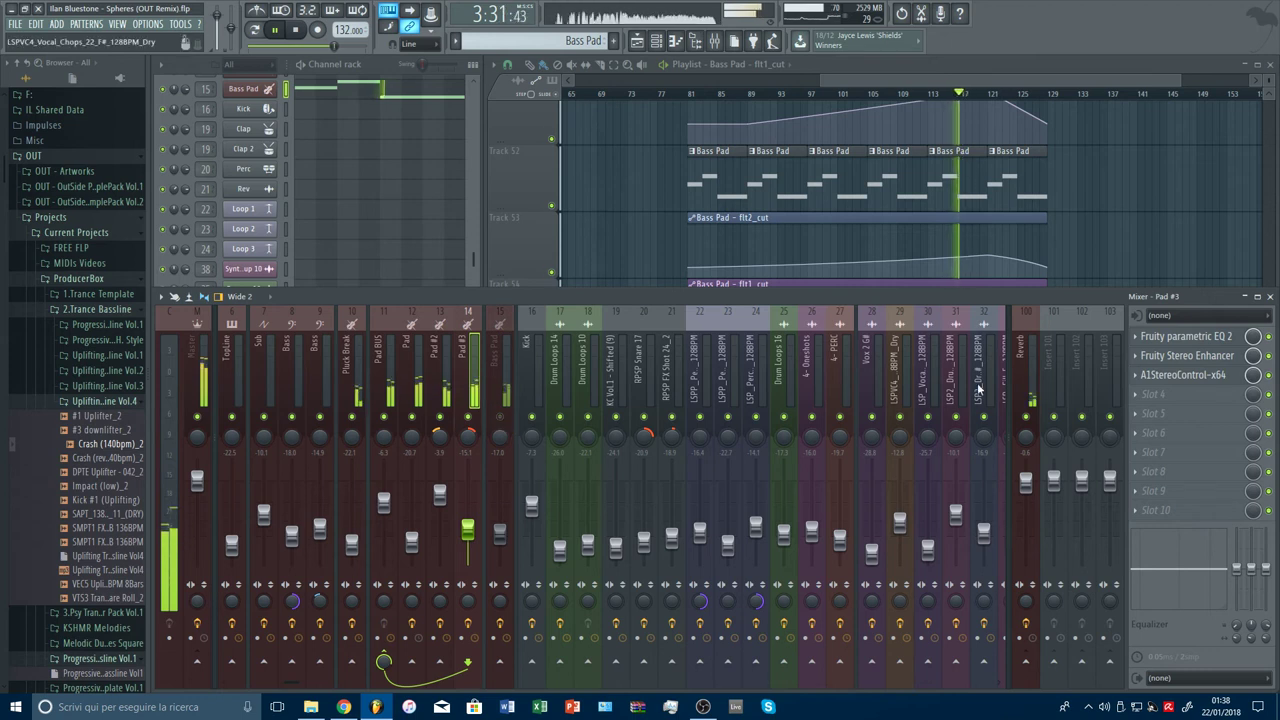
Step: Raise the Band 1 high-pass frequency in the first Fruity Parametric EQ 2 on Pad #2 while replaying the passage
click(1185, 336)
key(space)
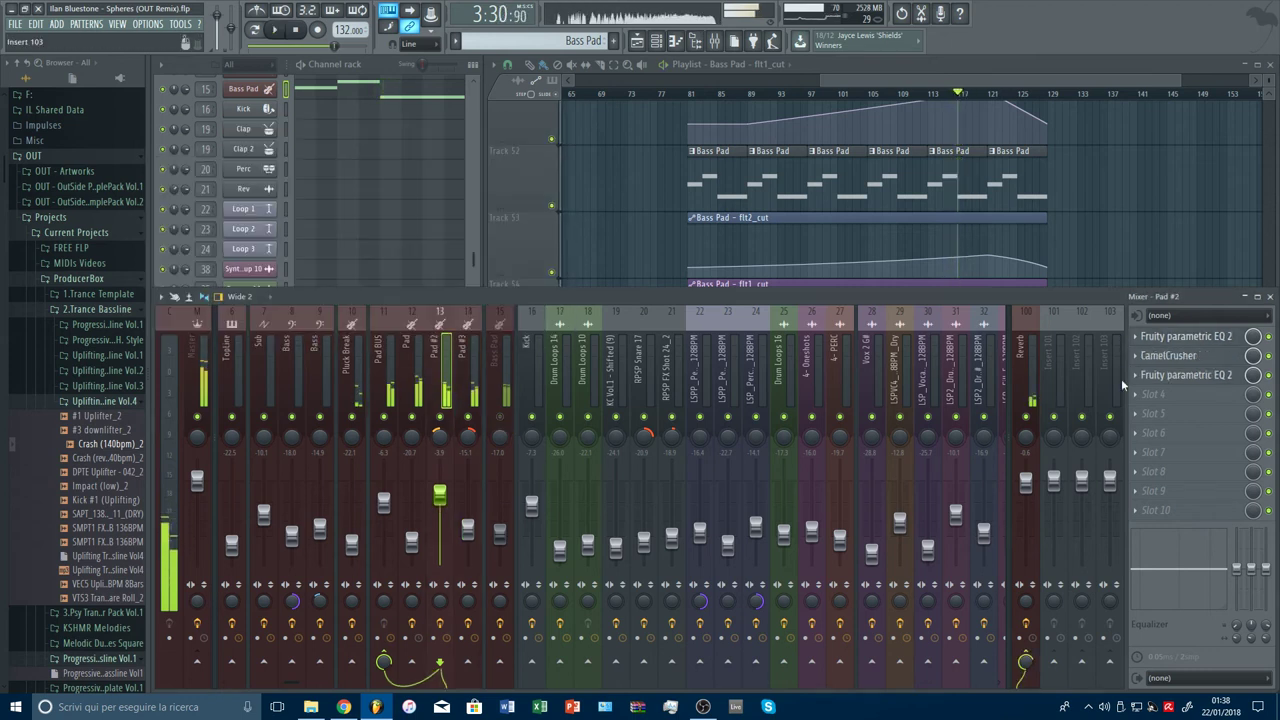
key(space)
click(1185, 337)
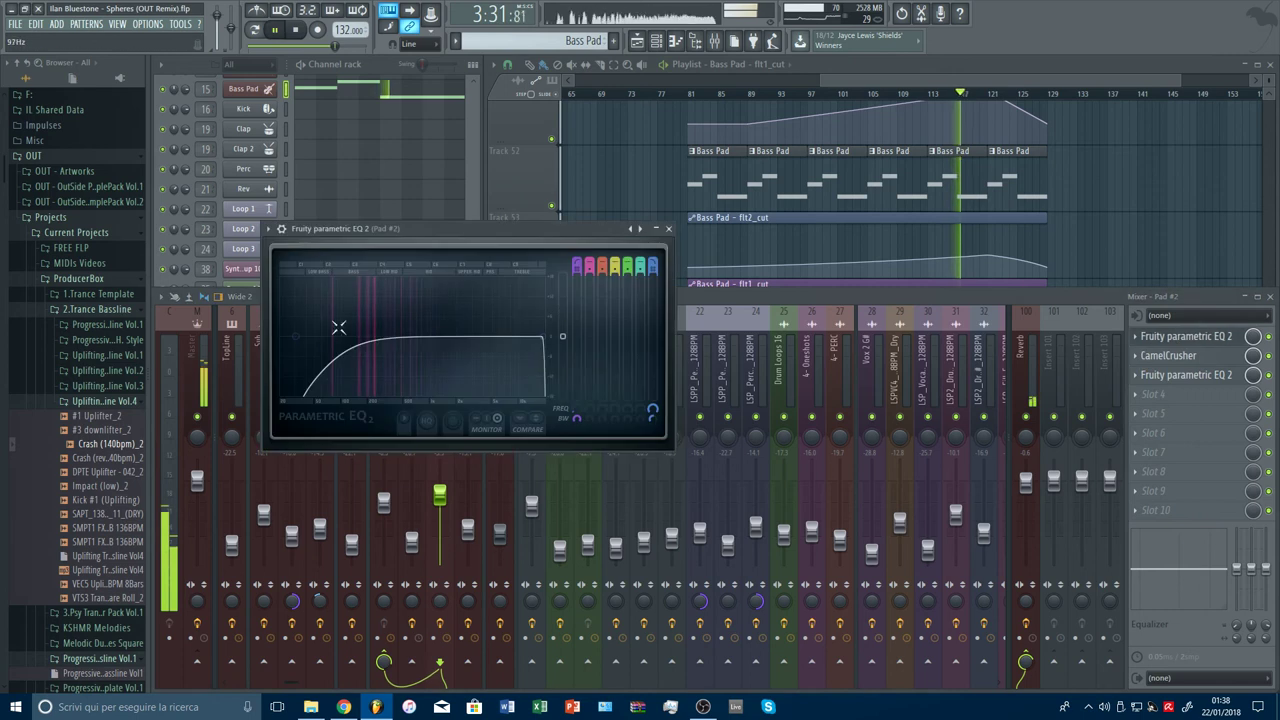
drag(301, 337, 328, 337)
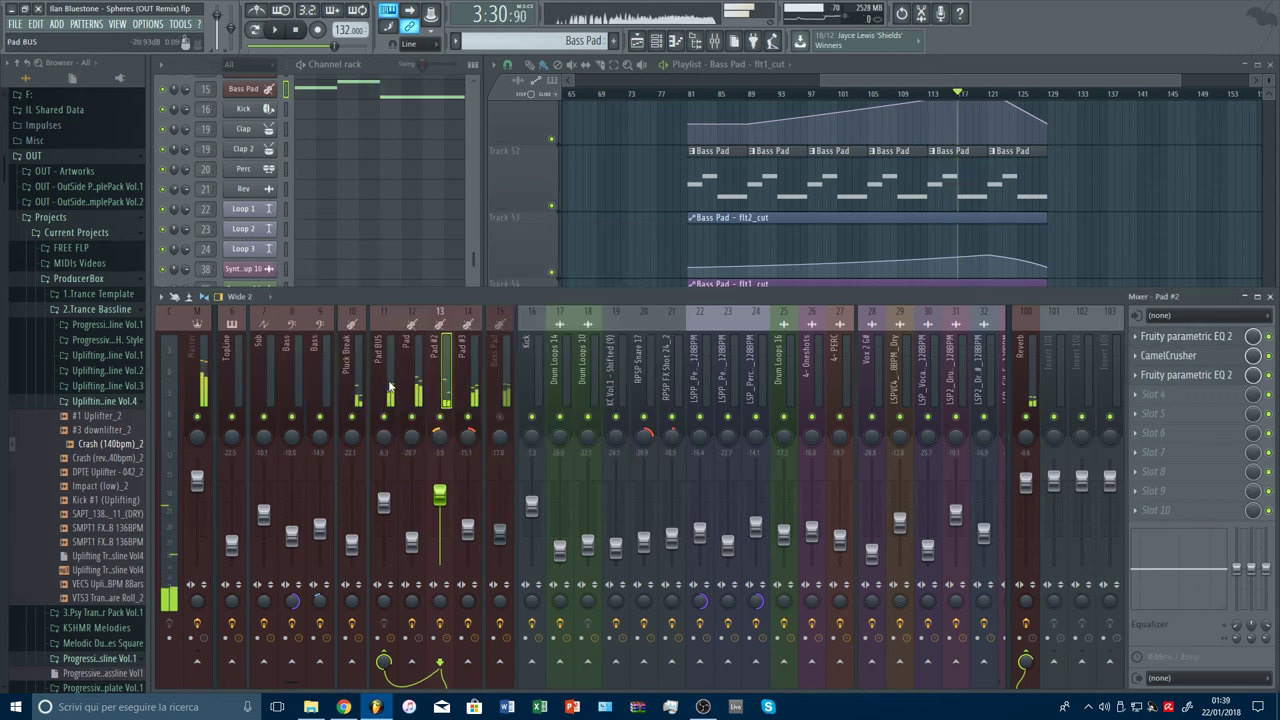
Step: Raise the high-pass frequency in the Pad's first Fruity Parametric EQ 2 to about 242 Hz and lower the Bass Pad fader to -22.1 dB
click(412, 386)
key(space)
click(1186, 337)
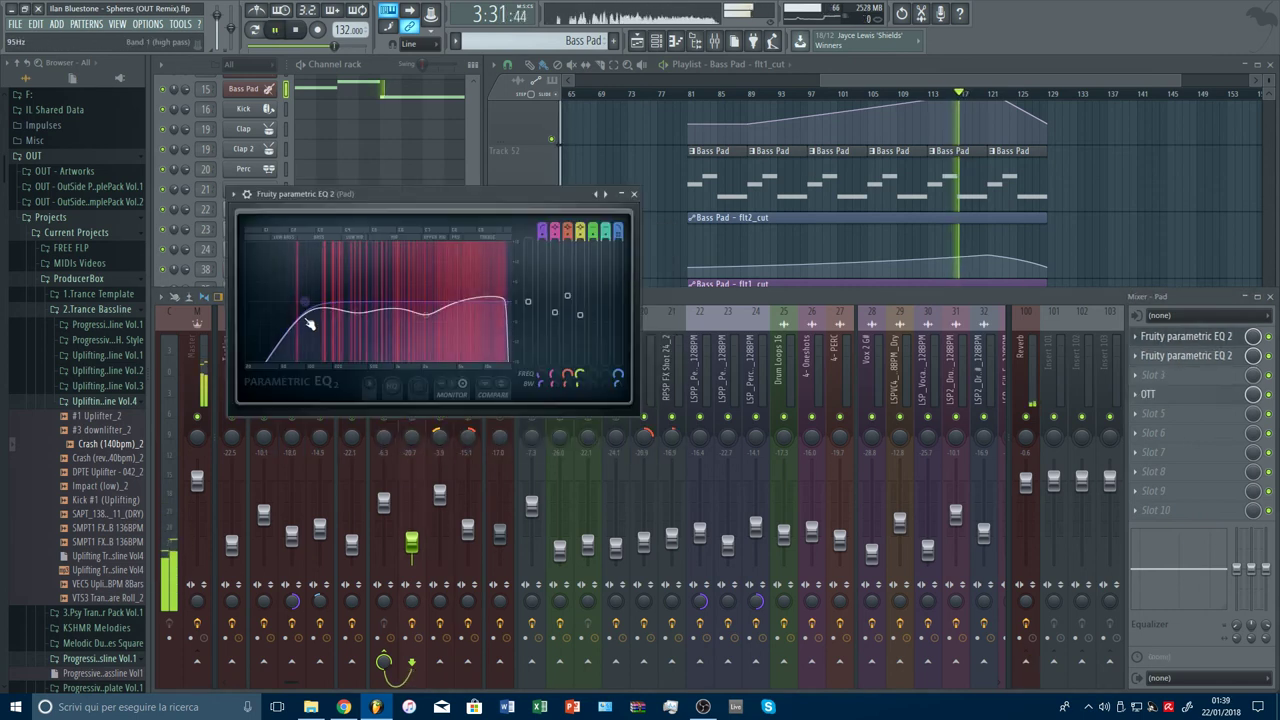
key(space)
drag(306, 303, 341, 301)
key(space)
key(Escape)
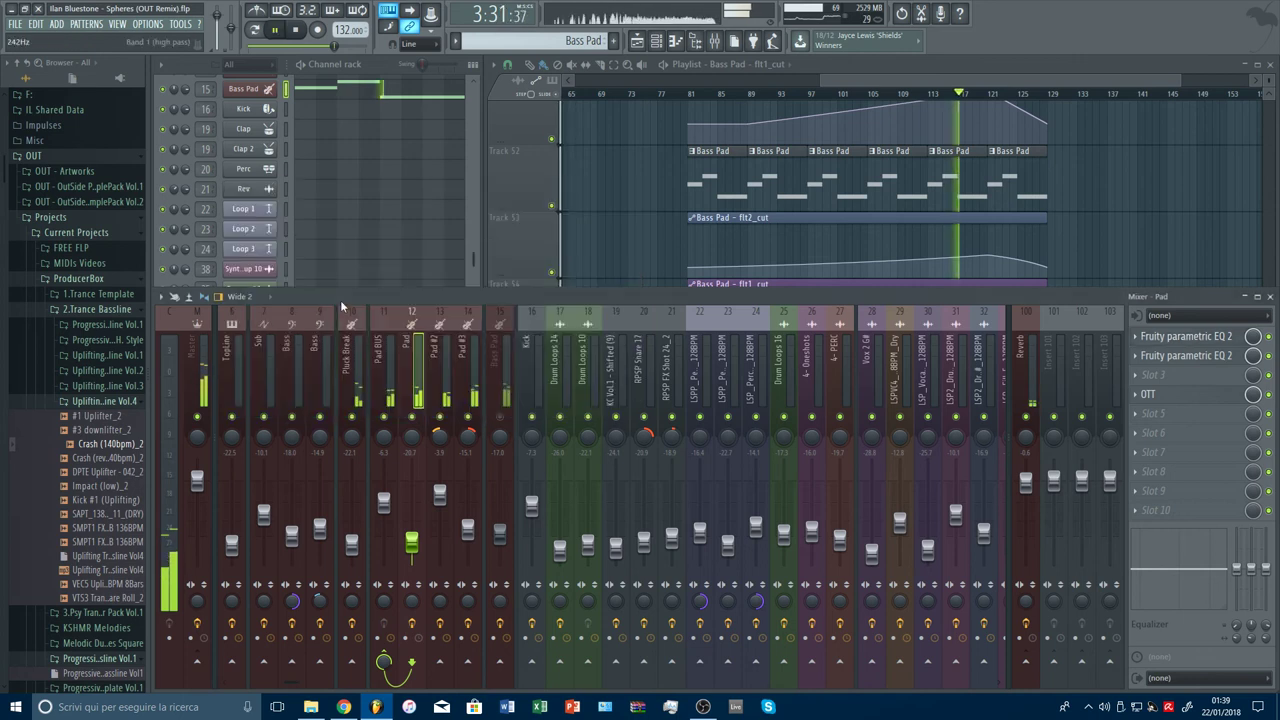
drag(499, 534, 499, 543)
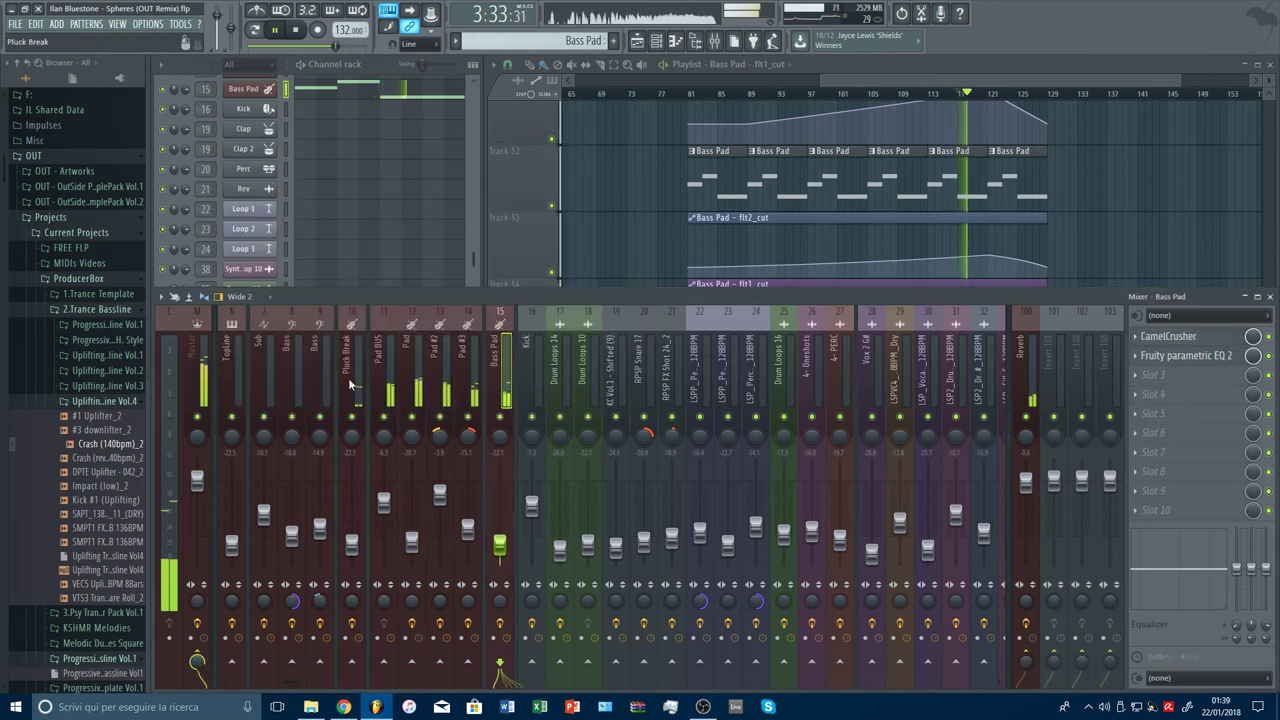
Step: Load Fruity Parametric EQ 2 in the first effect slot of Pad BUS and raise its Band 1 high-pass to cut the low end
click(383, 380)
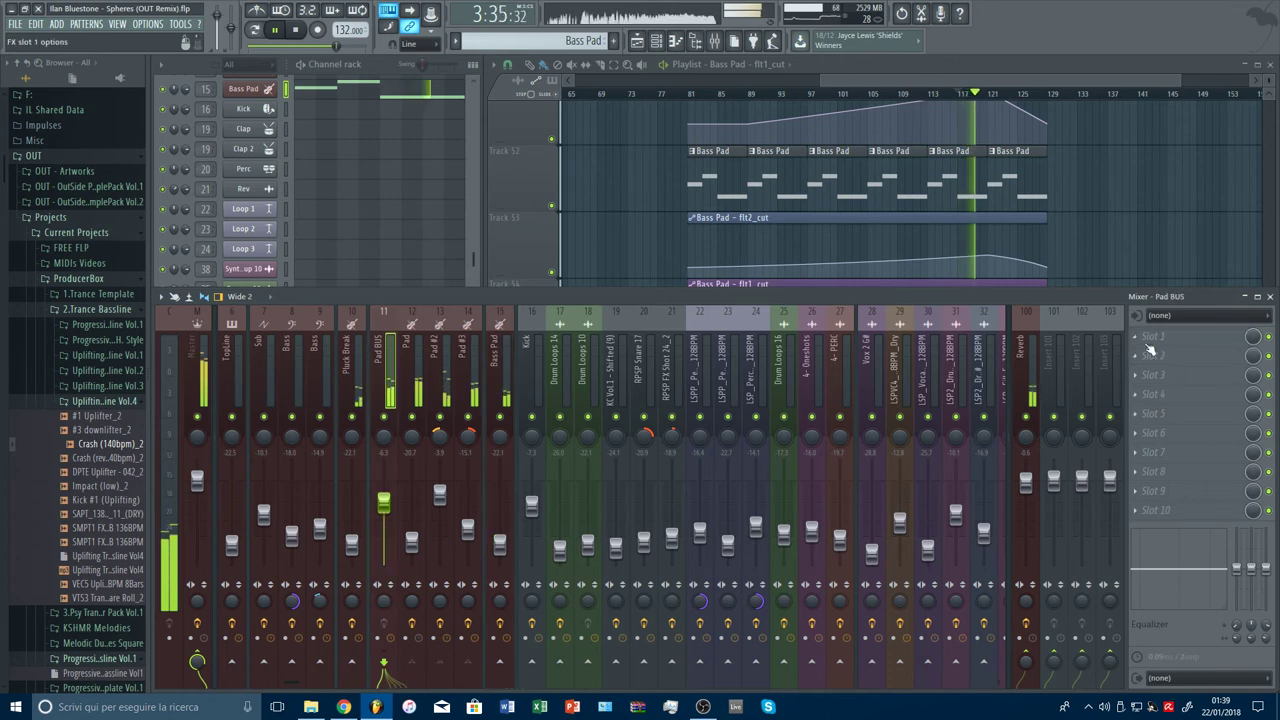
click(1180, 336)
click(905, 623)
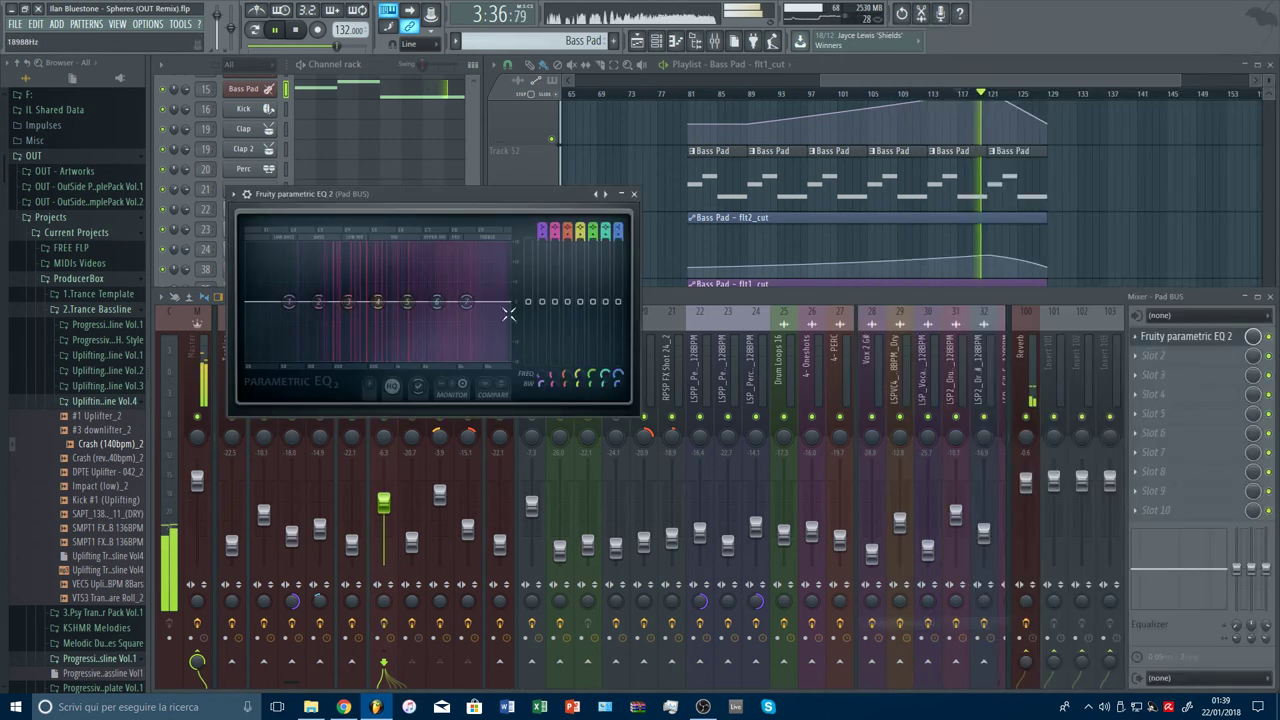
click(606, 194)
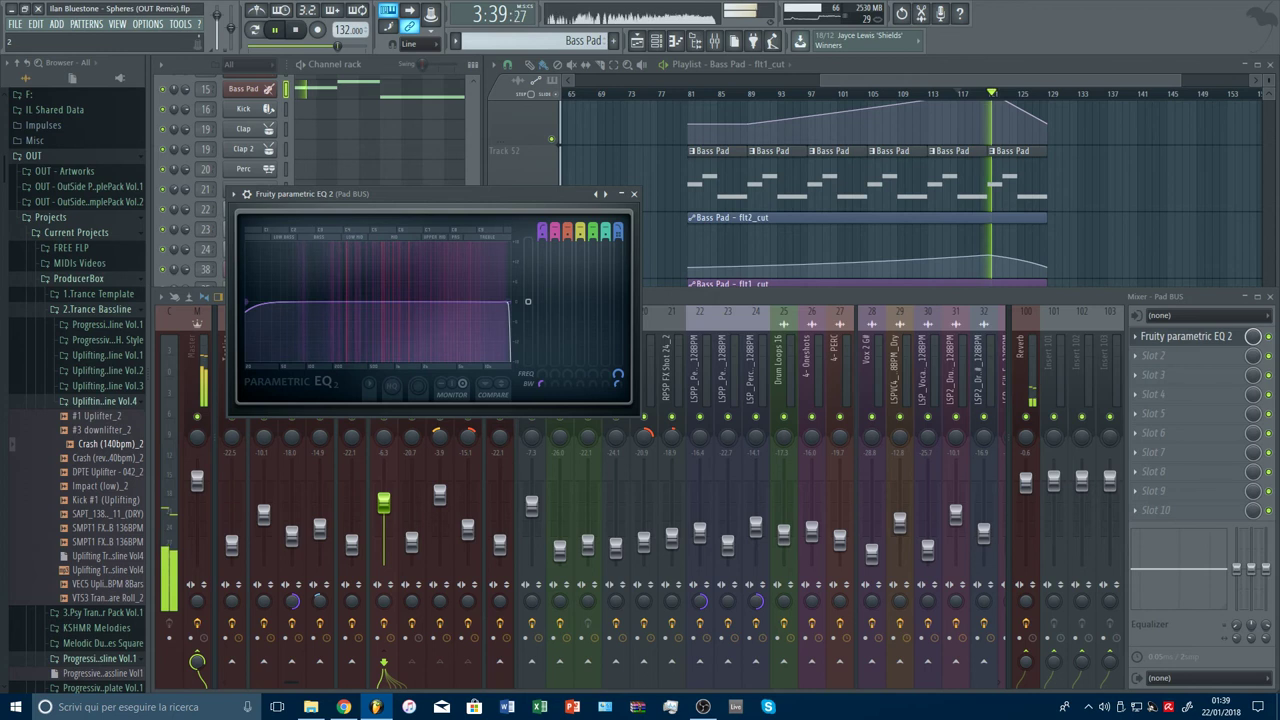
drag(542, 238, 542, 230)
drag(246, 301, 289, 301)
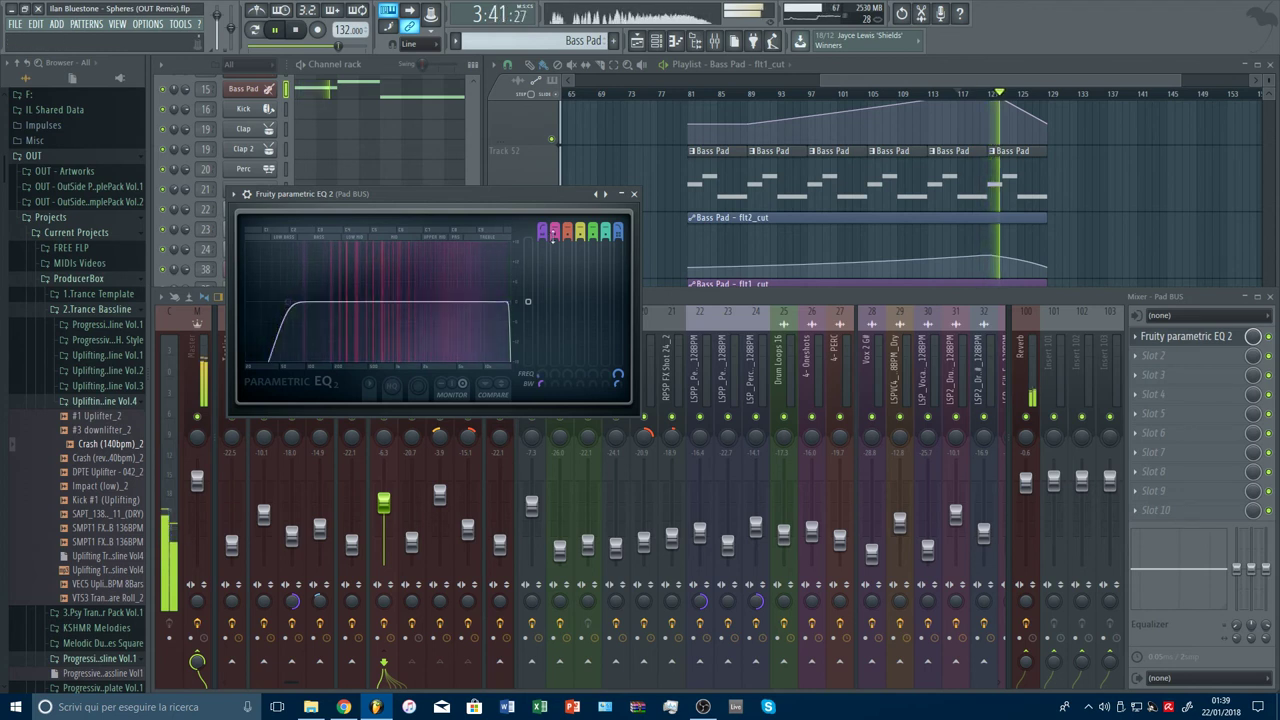
Step: Slightly cut the low mids with peaking Band 4 of the Pad BUS EQ and boost Band 5 by about 1.8 dB near 1587 Hz
drag(542, 238, 542, 230)
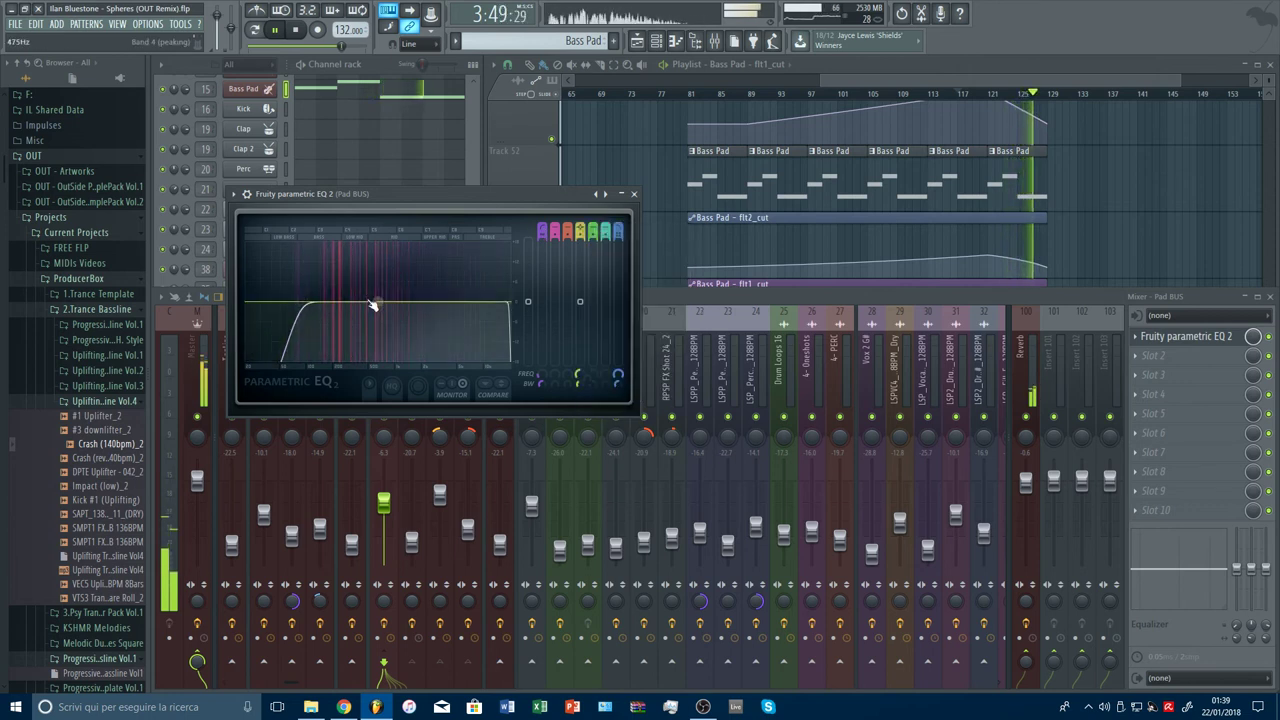
mouse_move(353, 291)
mouse_down()
mouse_move(337, 245)
mouse_move(353, 295)
mouse_move(345, 326)
mouse_move(349, 304)
mouse_up()
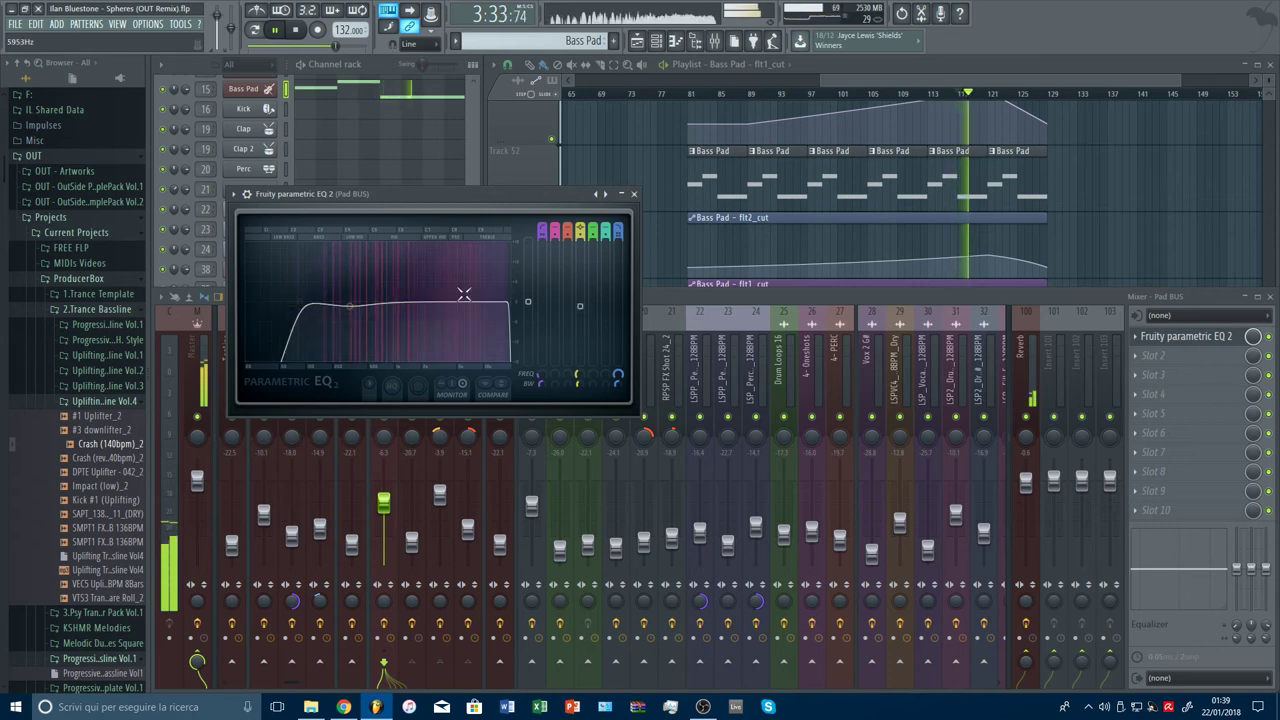
right_click(597, 230)
click(611, 233)
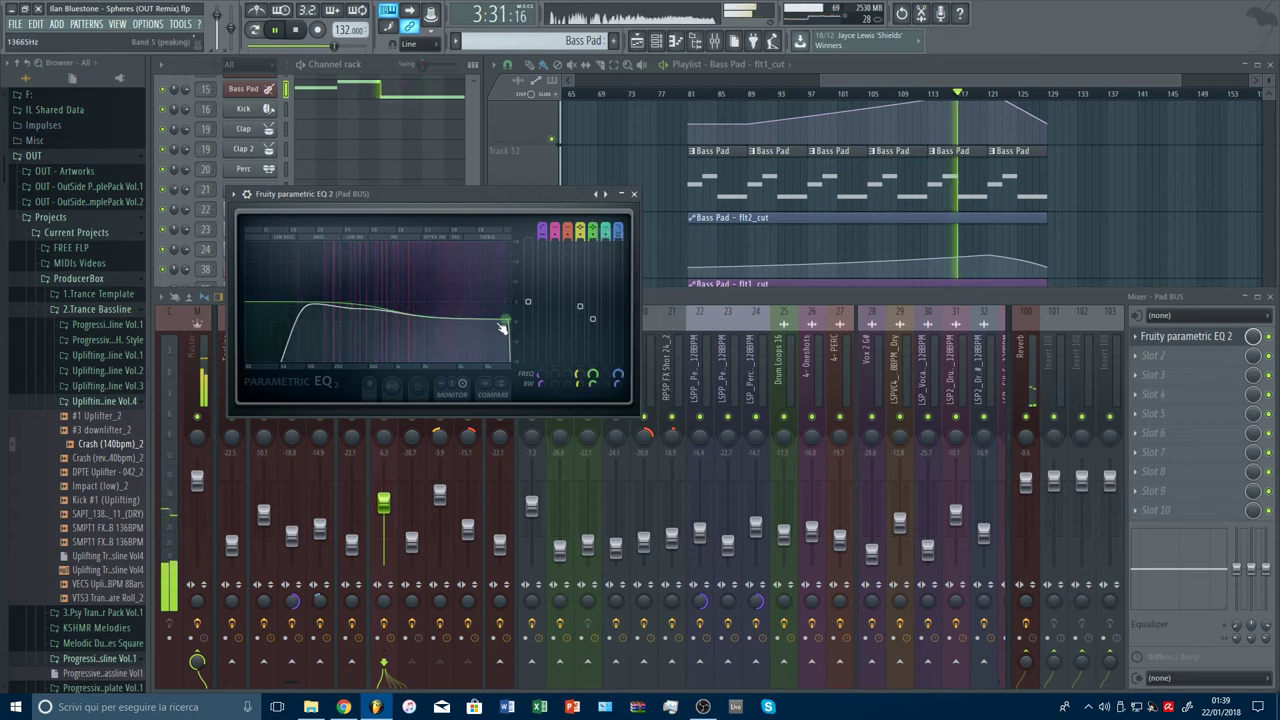
drag(501, 321, 405, 289)
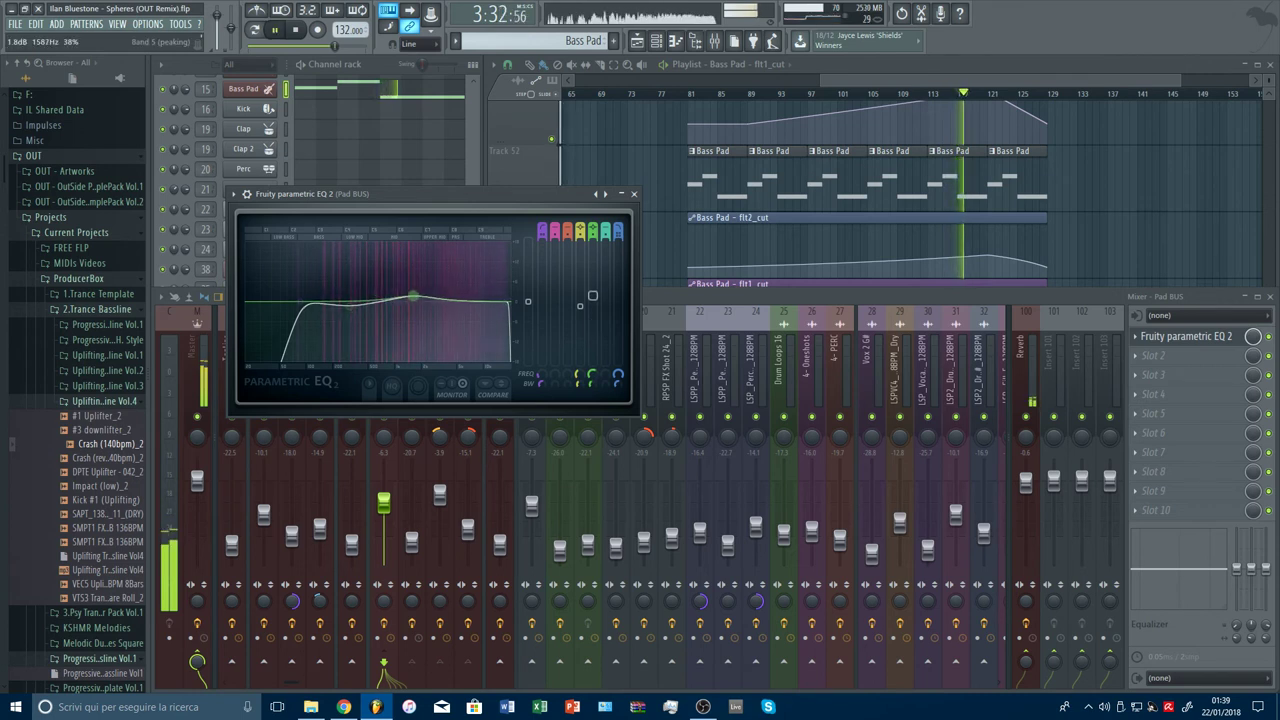
Step: Add a slight high-frequency boost with peaking Band 6 of the Pad BUS EQ and close the EQ
right_click(605, 229)
click(621, 235)
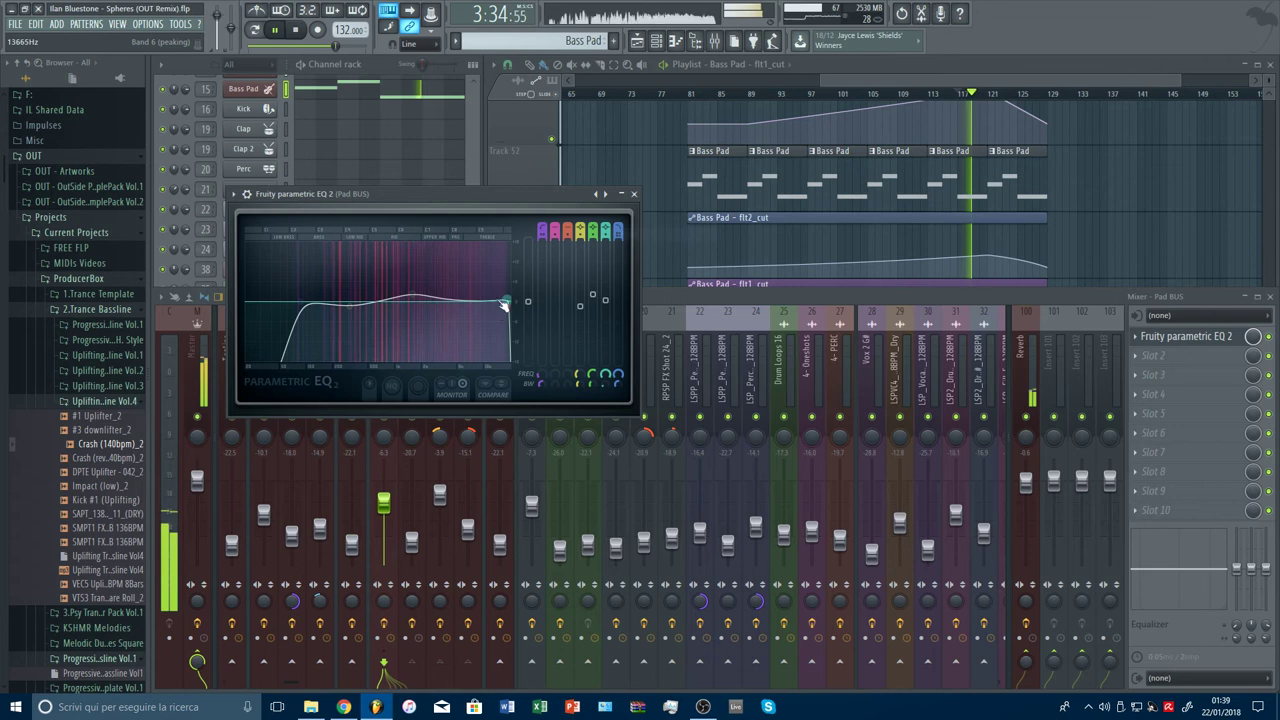
drag(495, 287, 490, 297)
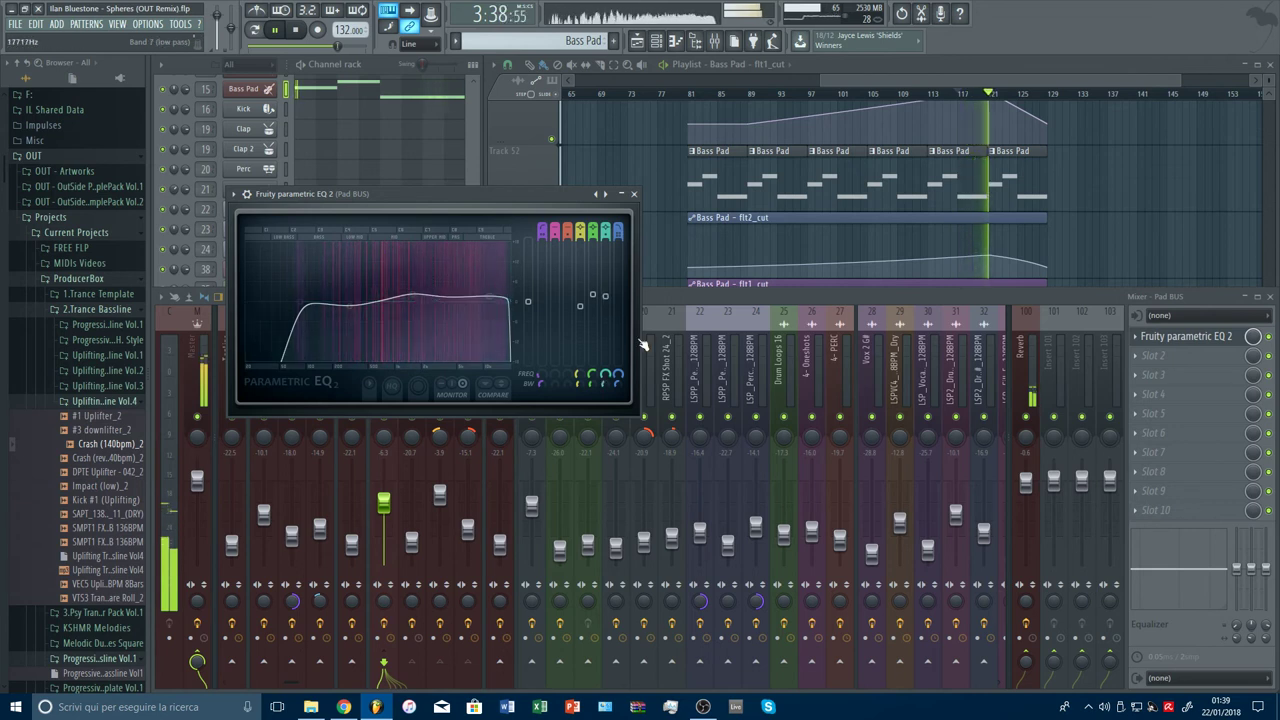
click(1187, 337)
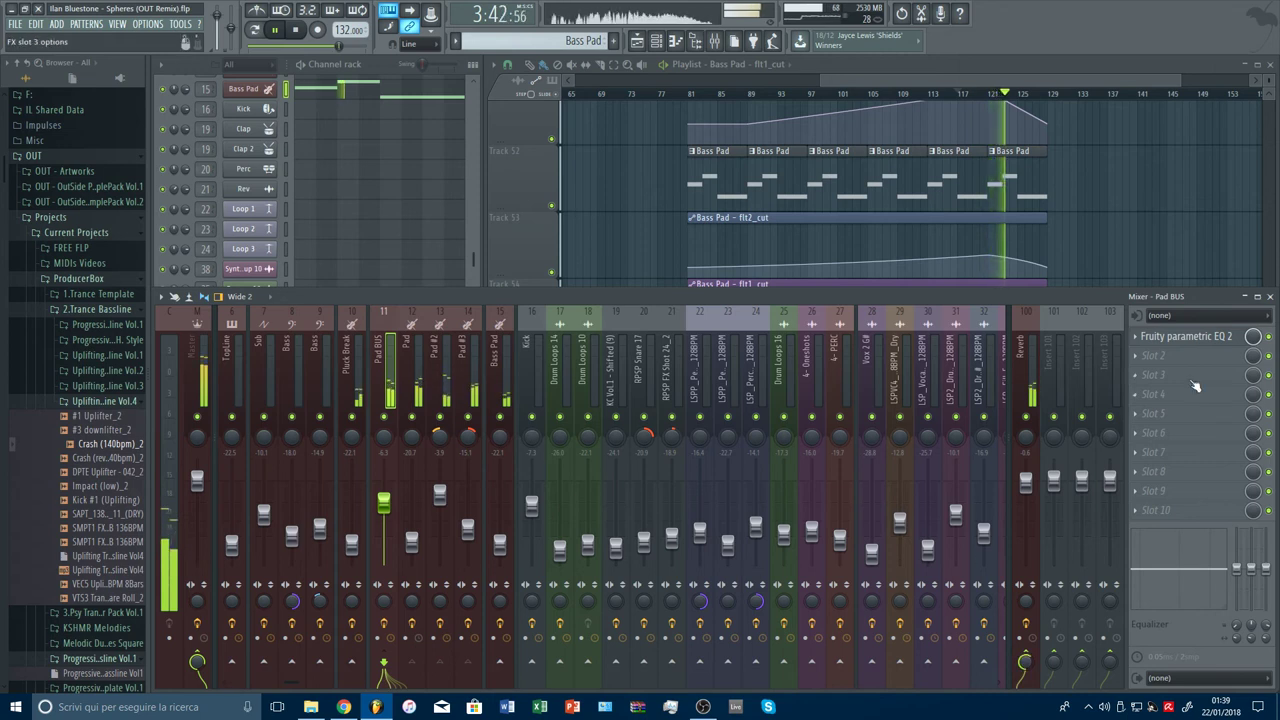
Step: Load OTT in the second Pad BUS effect slot with downward strength 59% and depth 29%, replaying from bar 113
click(1150, 363)
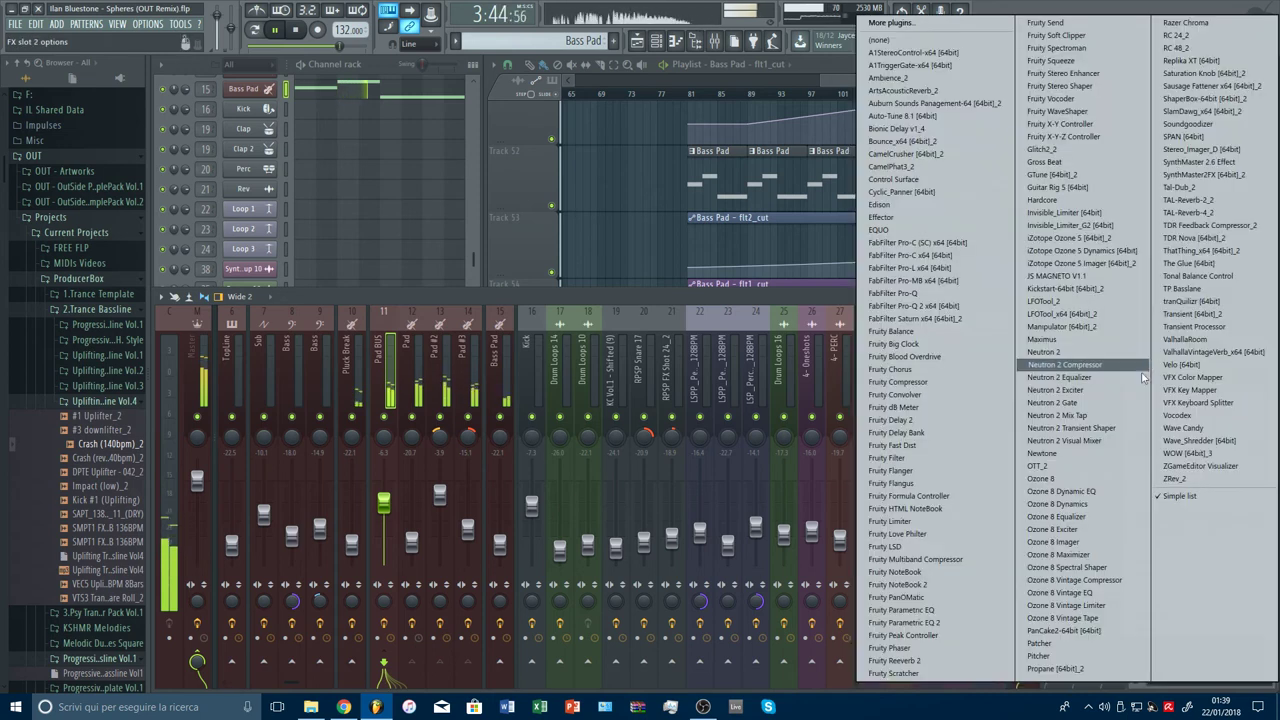
click(1067, 466)
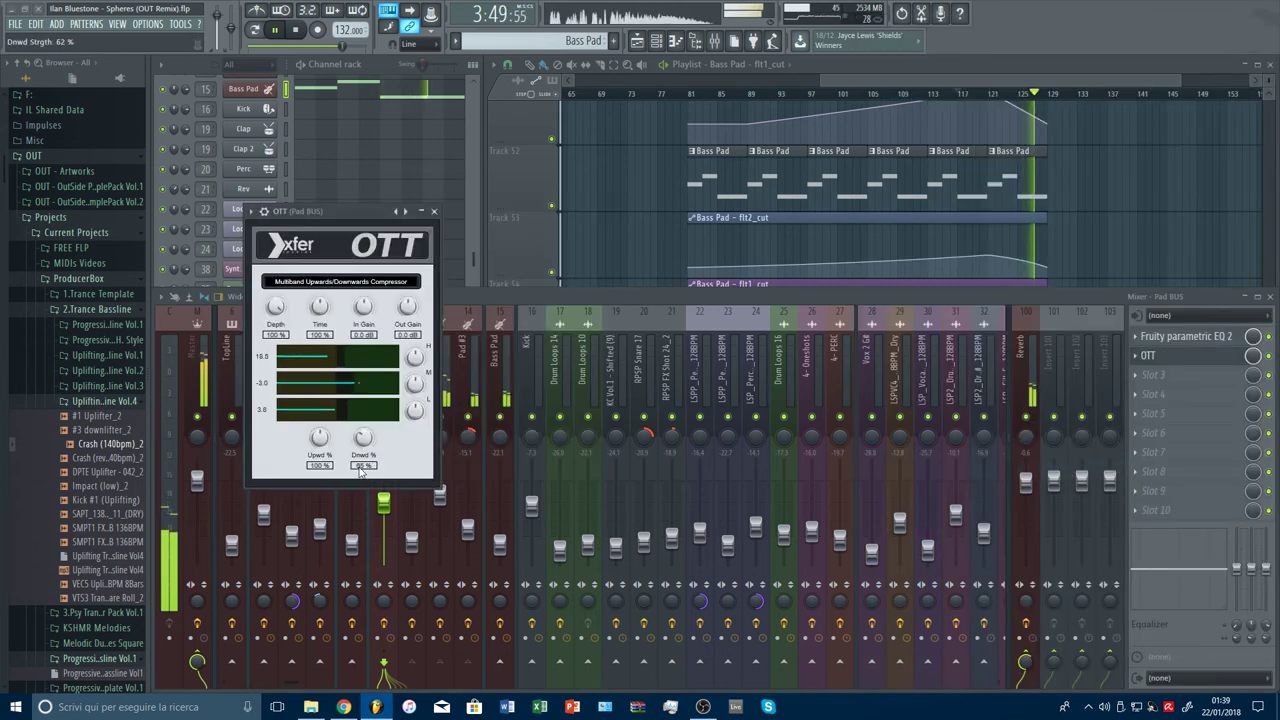
drag(275, 306, 279, 418)
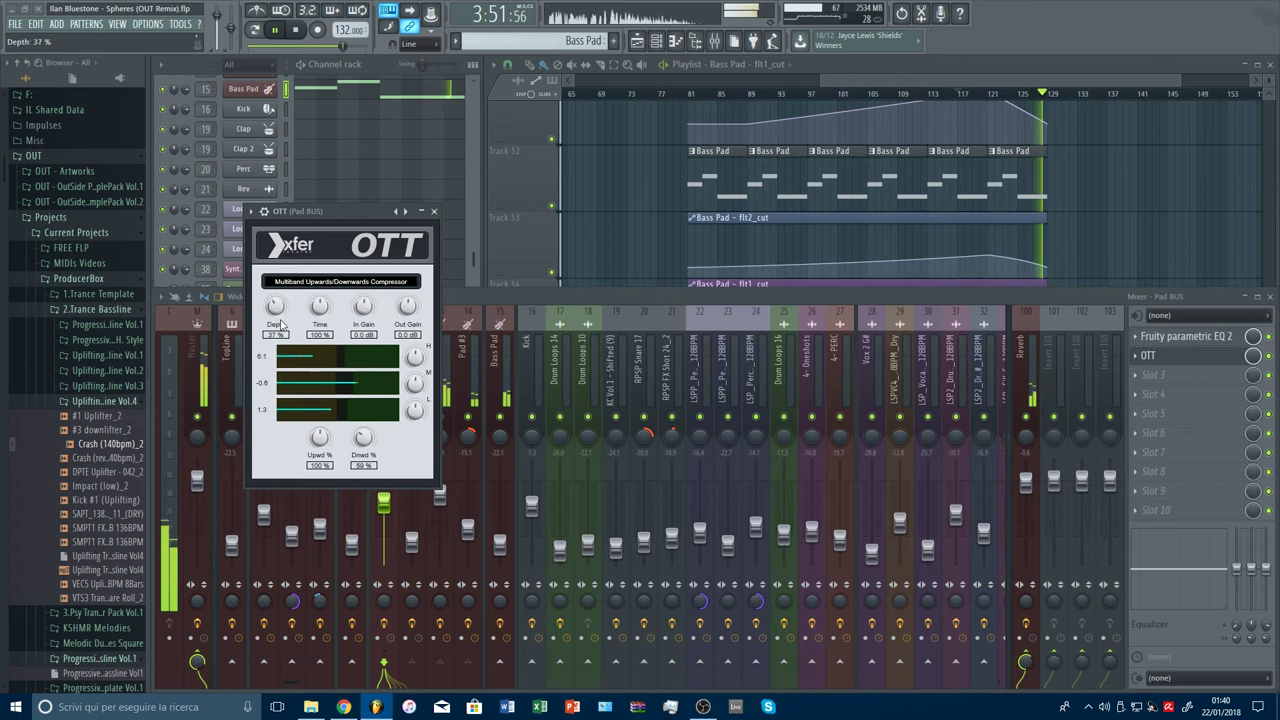
click(935, 94)
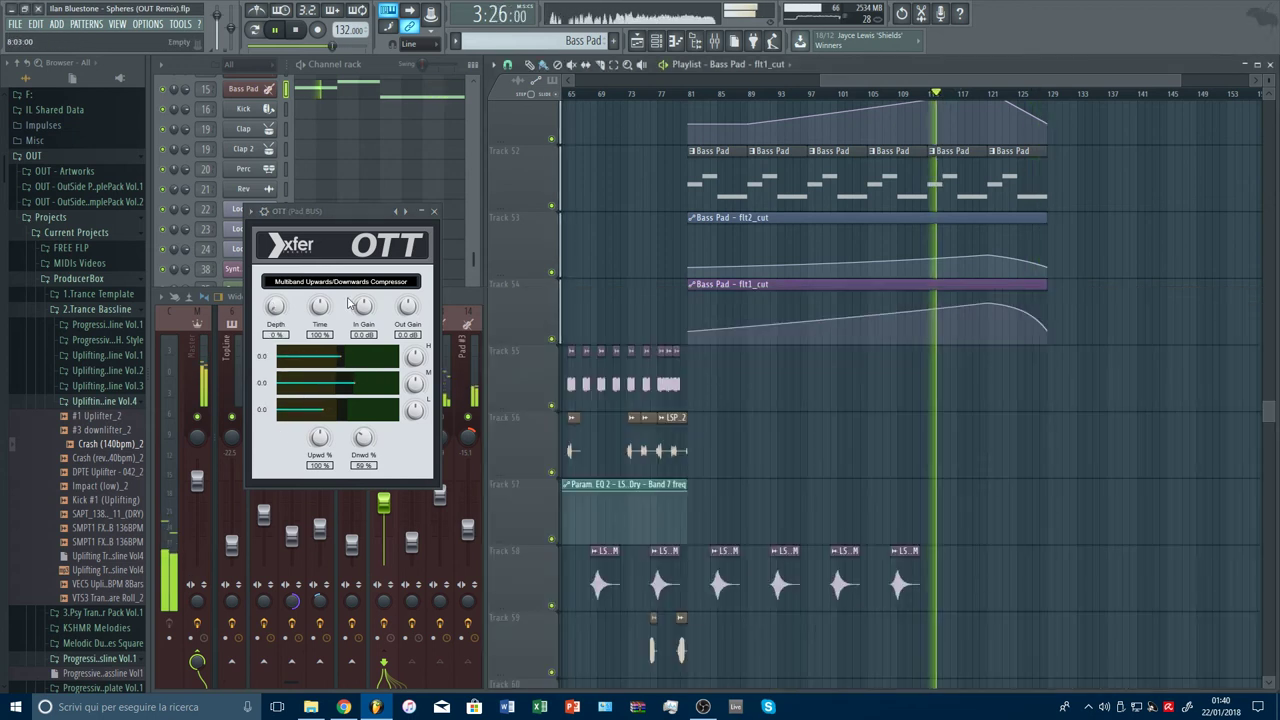
drag(280, 306, 280, 270)
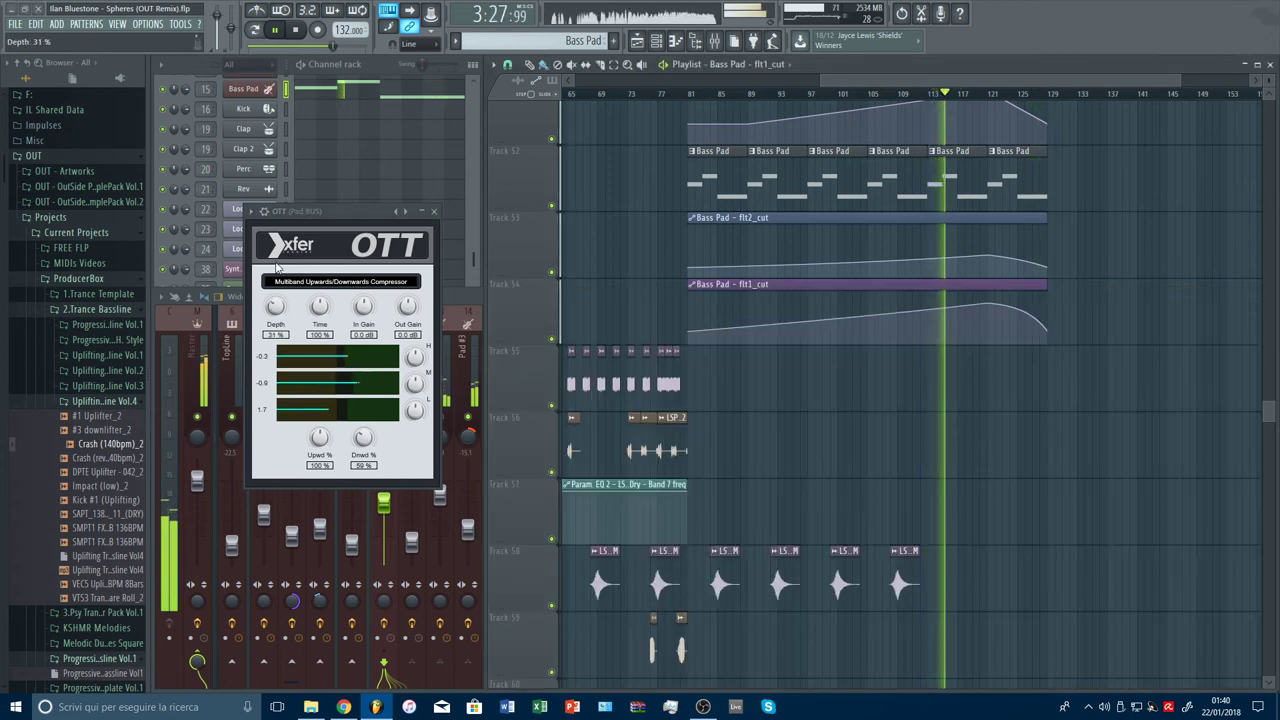
Step: Adjust the OTT band gains on Pad BUS, setting low to 78% and high to about 95%, and close the plugin
drag(409, 386, 419, 381)
scroll(415, 410, down, 2)
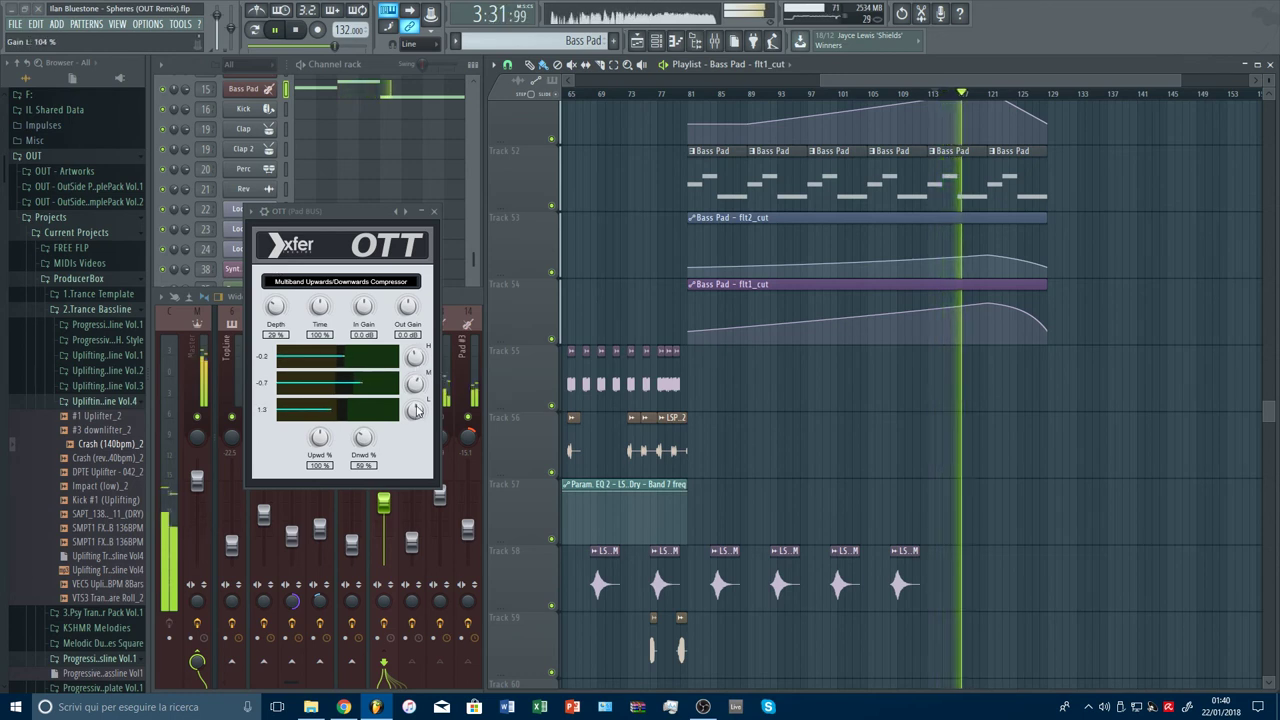
scroll(418, 417, down, 3)
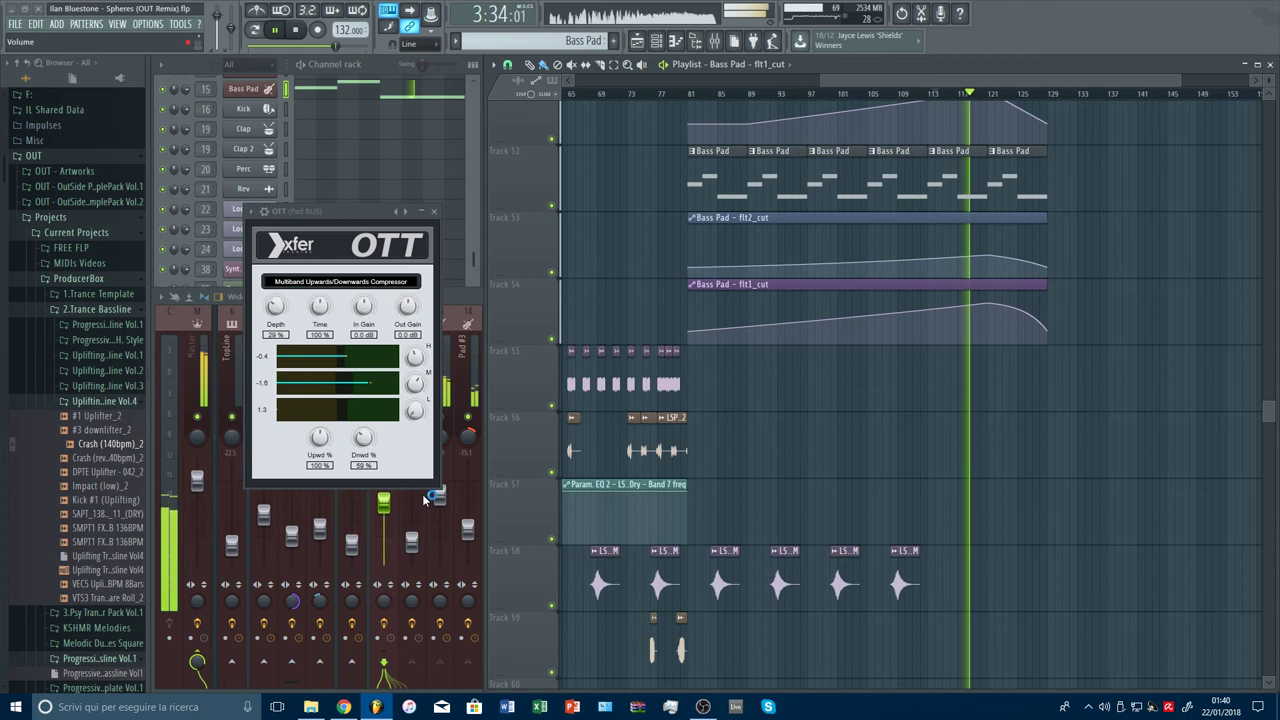
scroll(418, 432, down, 3)
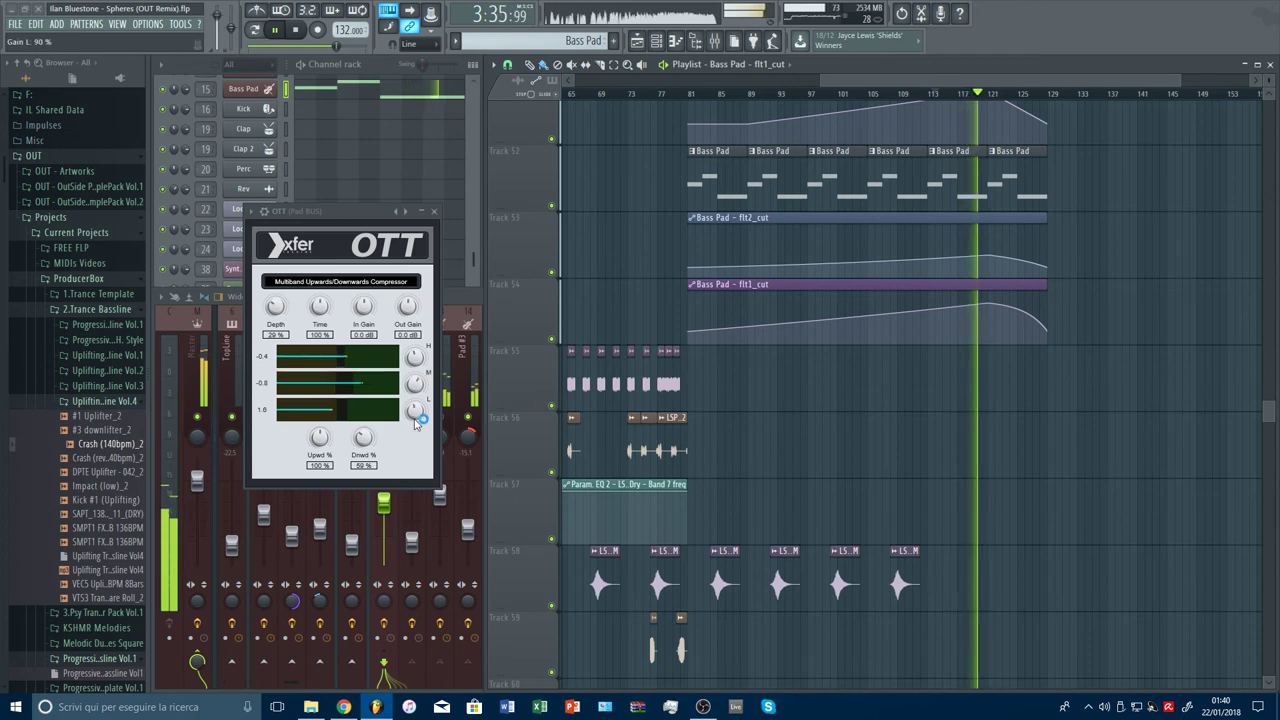
drag(417, 388, 420, 358)
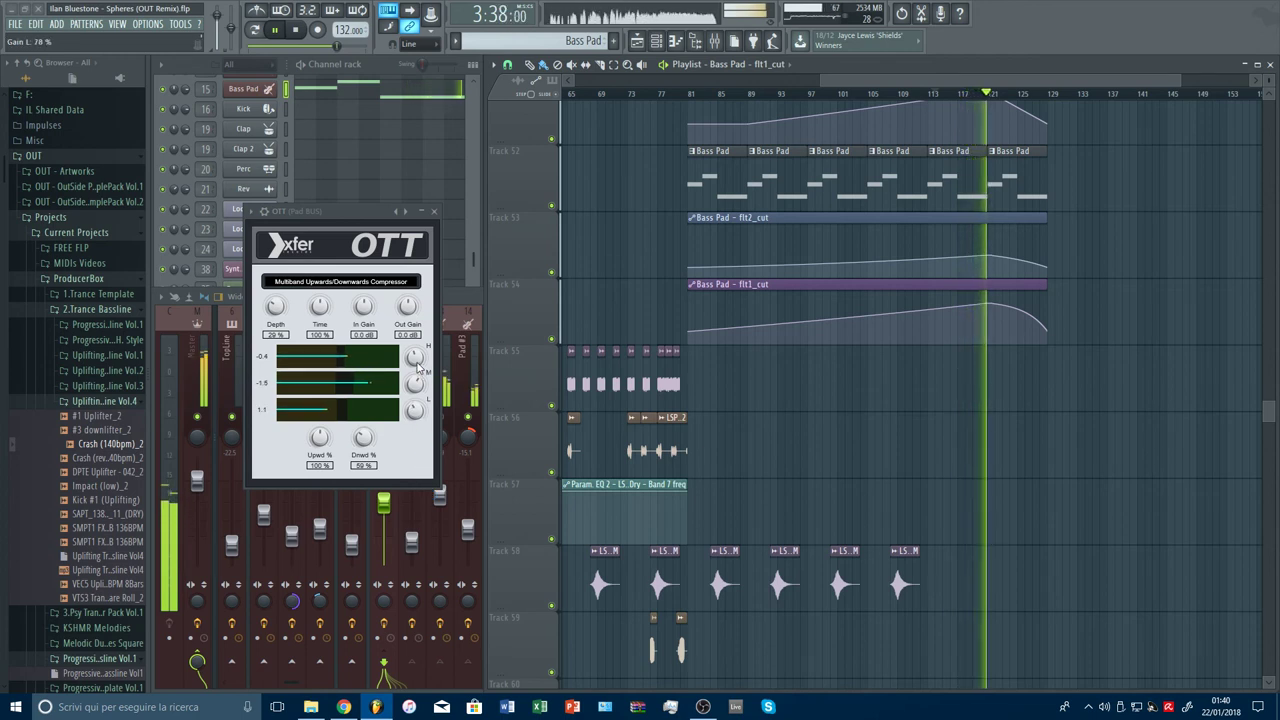
scroll(420, 380, down, 2)
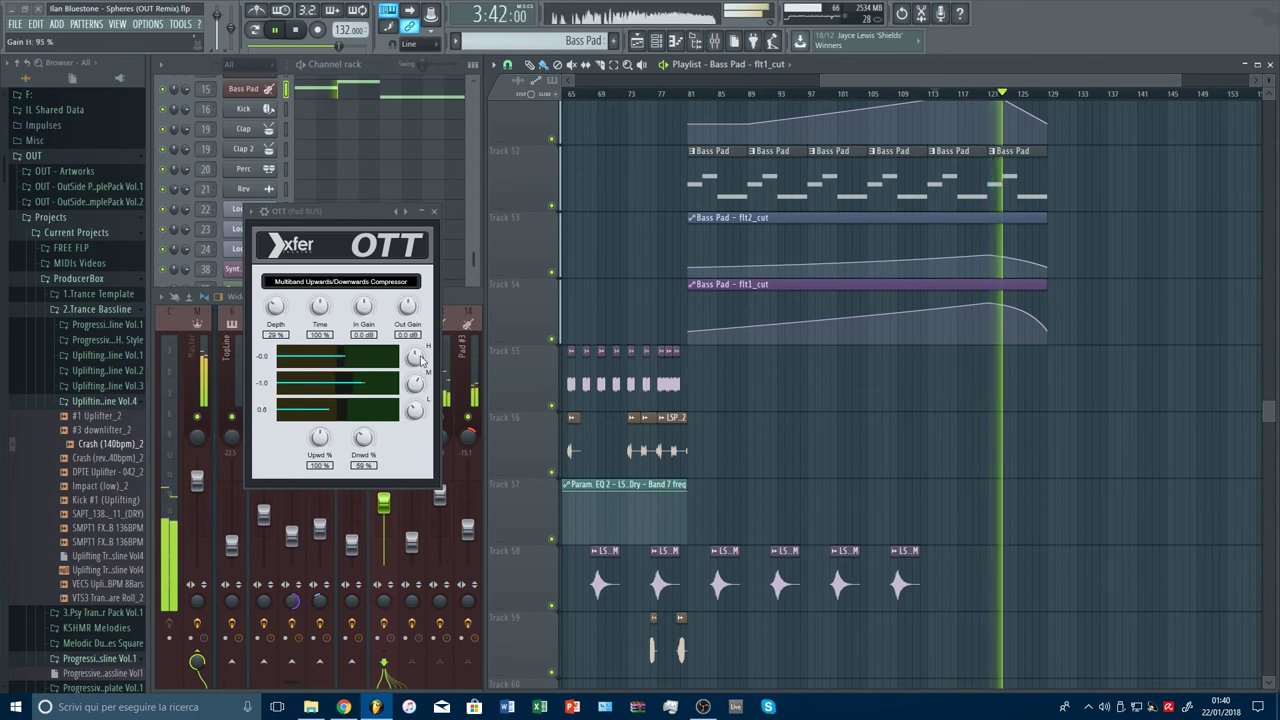
click(434, 211)
click(438, 295)
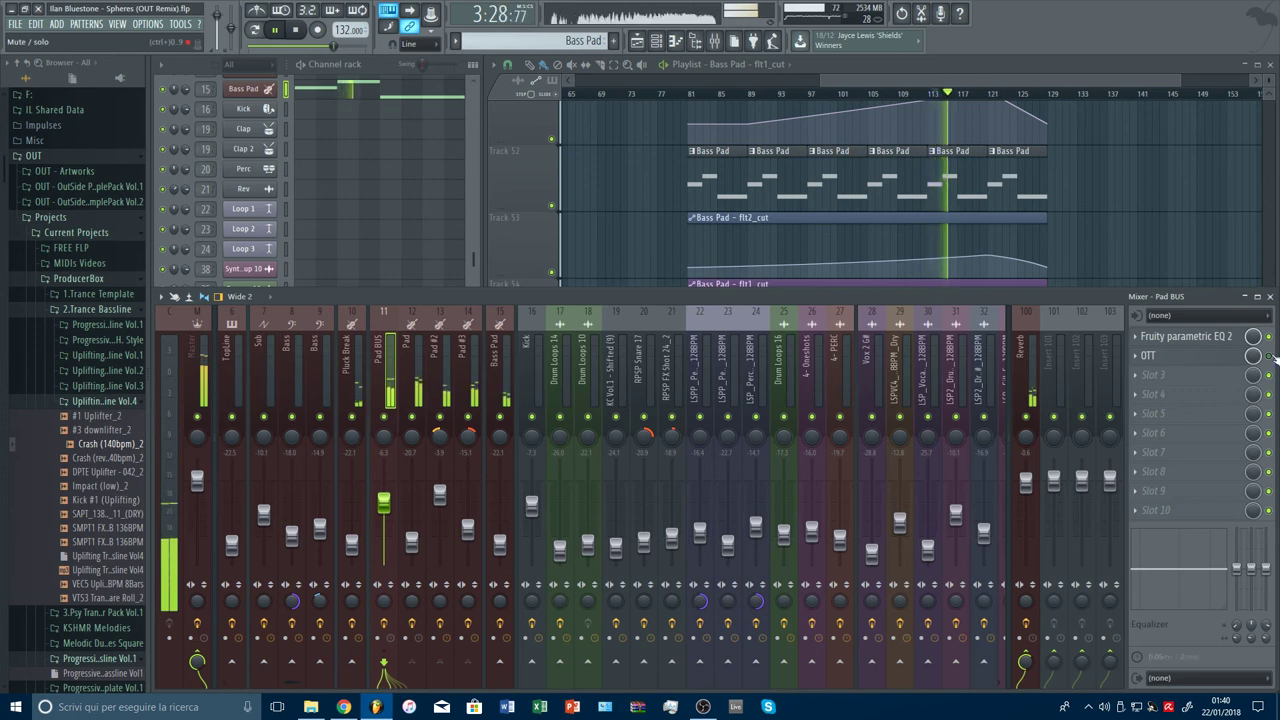
Step: Lower peaking Band 6 of the Pad BUS EQ to a nearly flat level, close the EQ and replay the passage
click(1245, 343)
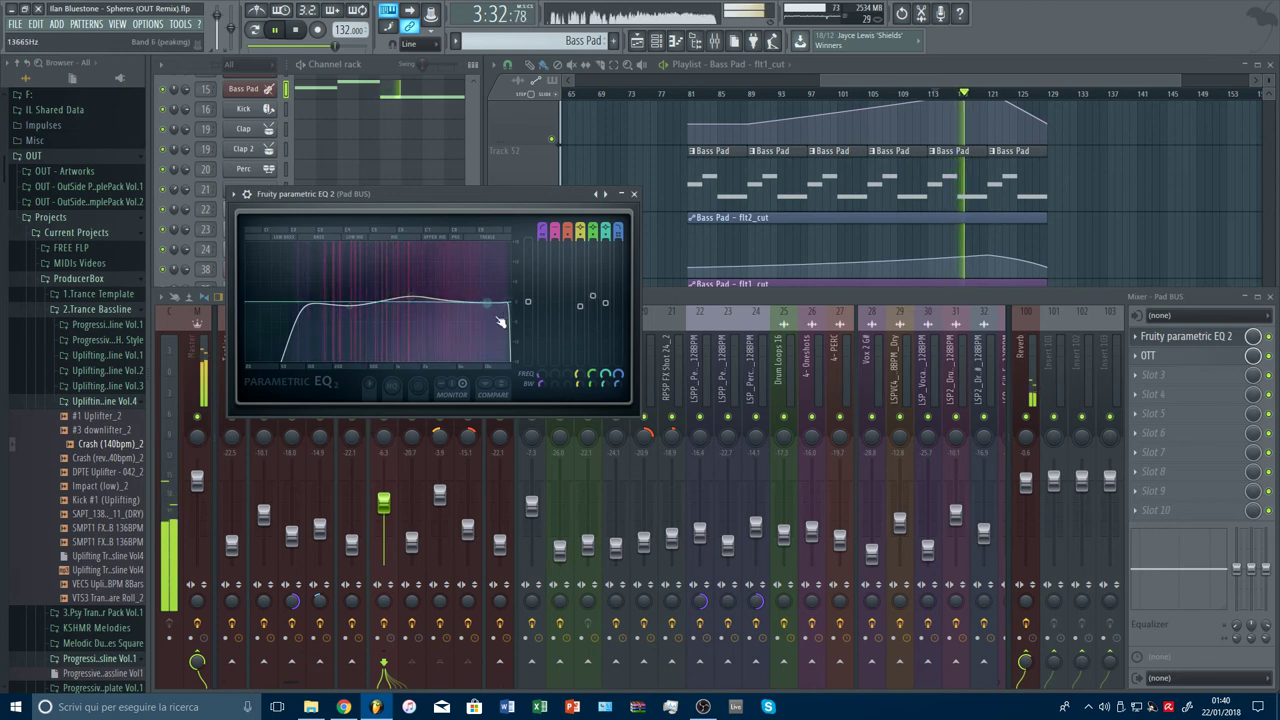
click(634, 194)
key(space)
key(space)
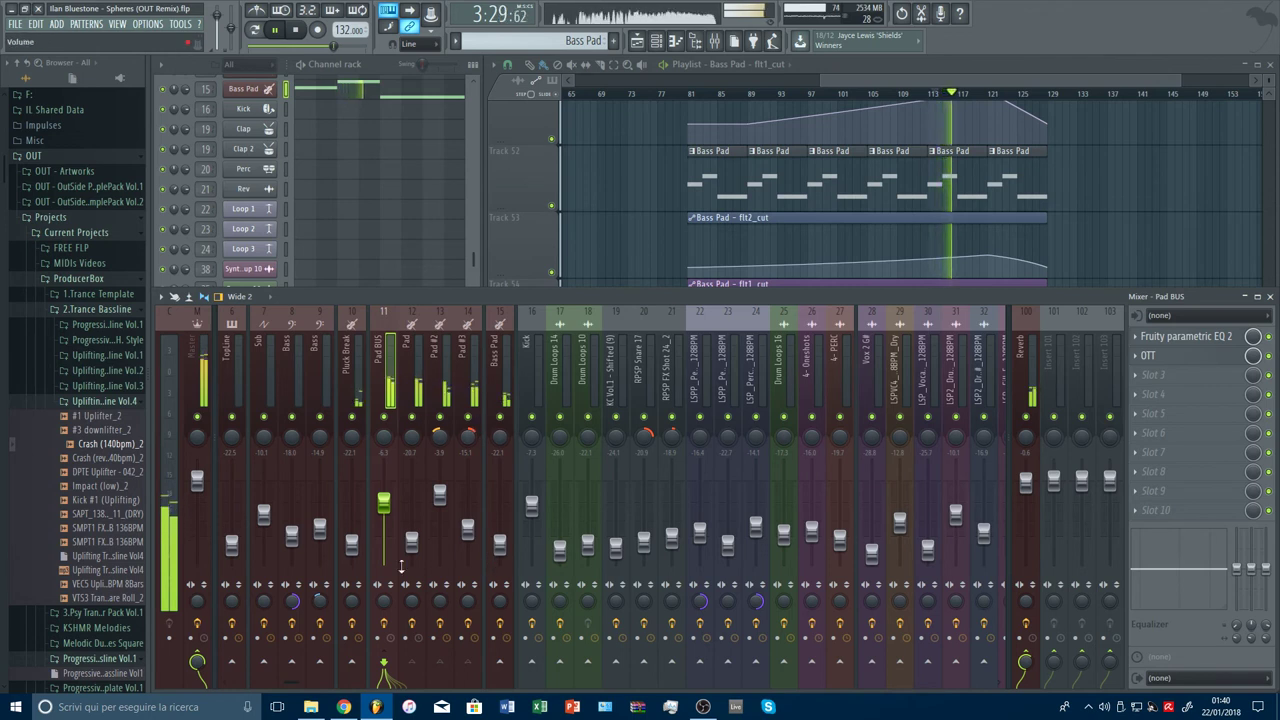
Step: Reset the stereo separation of Pad BUS and adjust the stereo separation of the Pad mixer track
right_click(383, 495)
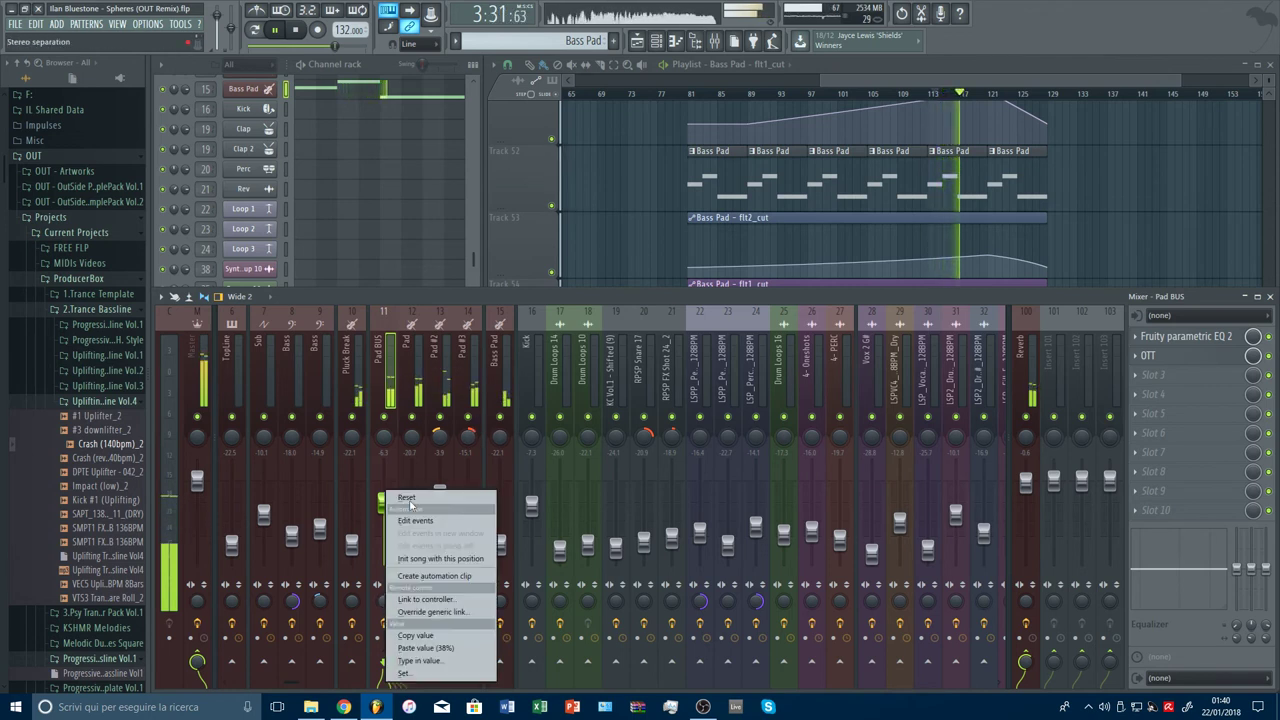
click(415, 498)
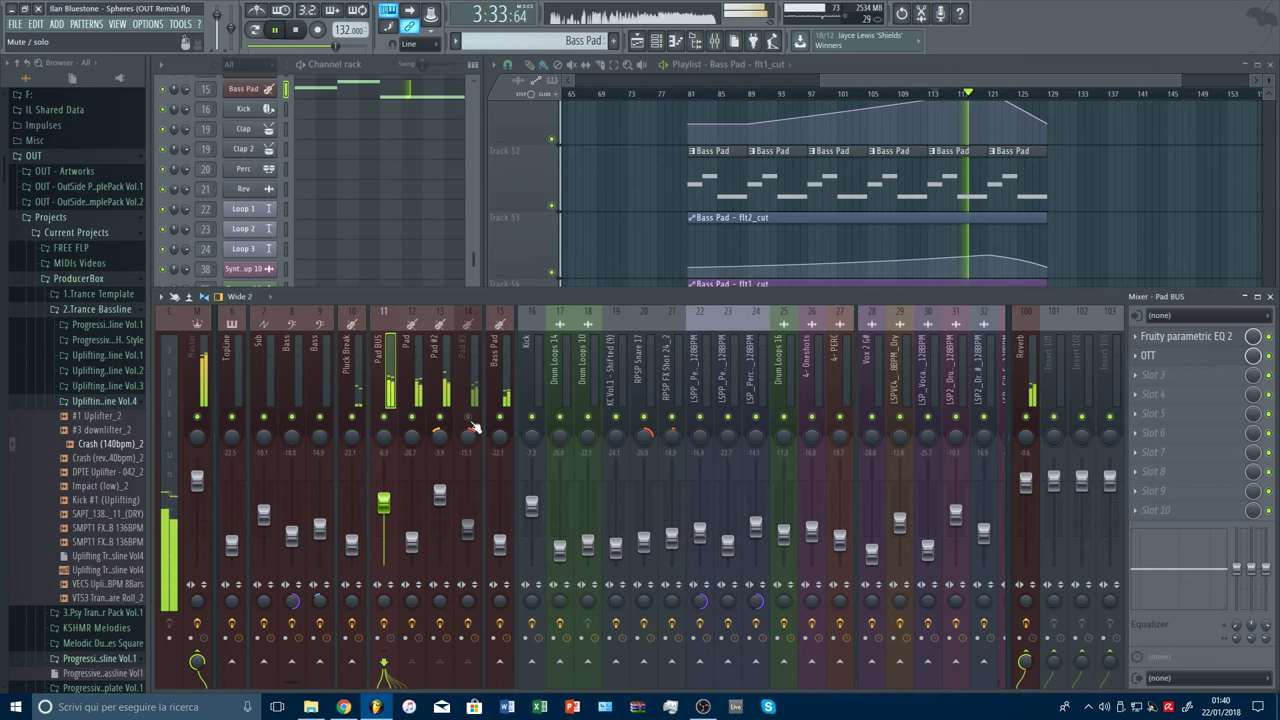
click(421, 420)
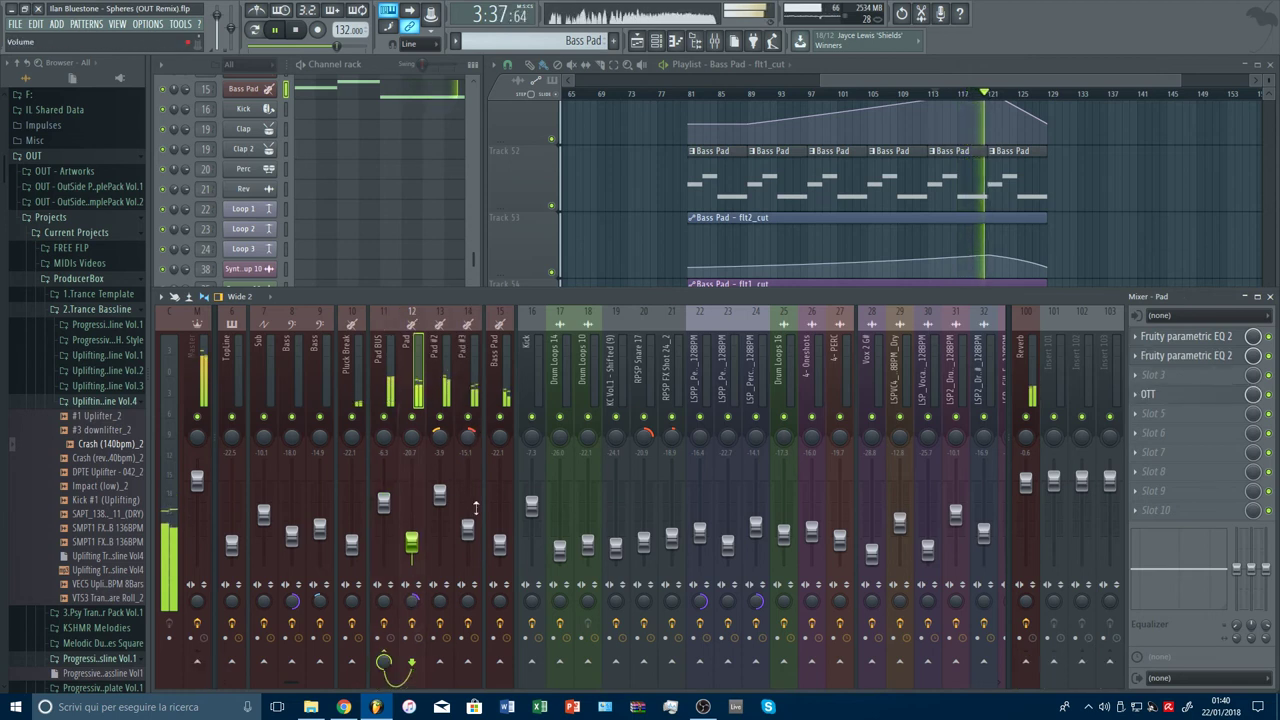
Step: Lower the Pad #2 mixer fader to -4.7 dB and replay the arrangement from about bar 118
click(449, 424)
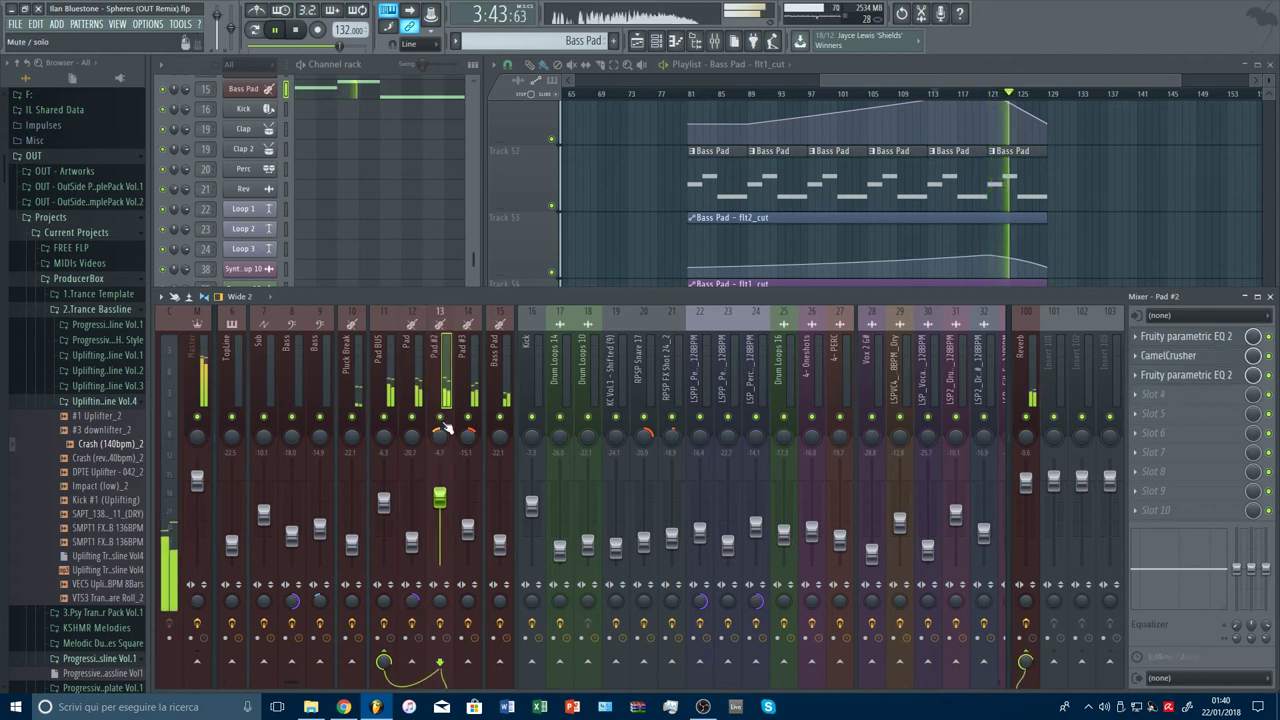
click(971, 94)
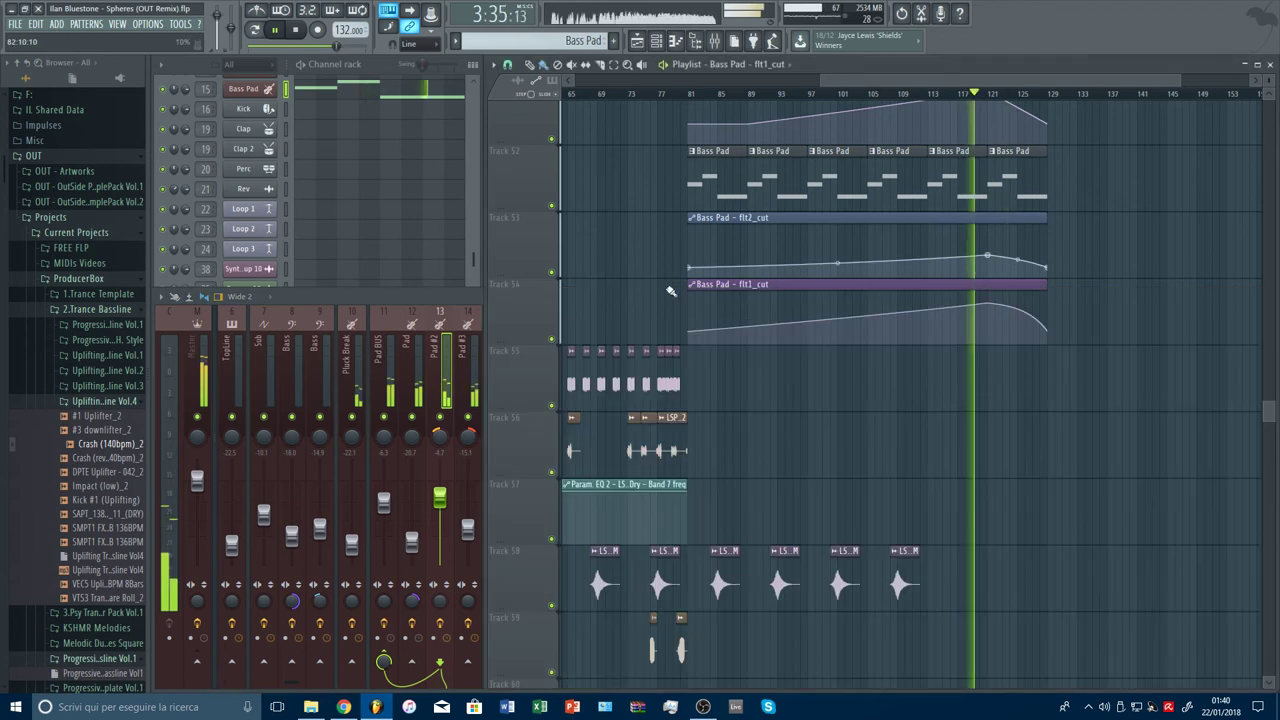
Step: Lower the Pad #3 mixer track's volume slightly and check the band 4 cut in its Fruity parametric EQ 2
click(457, 302)
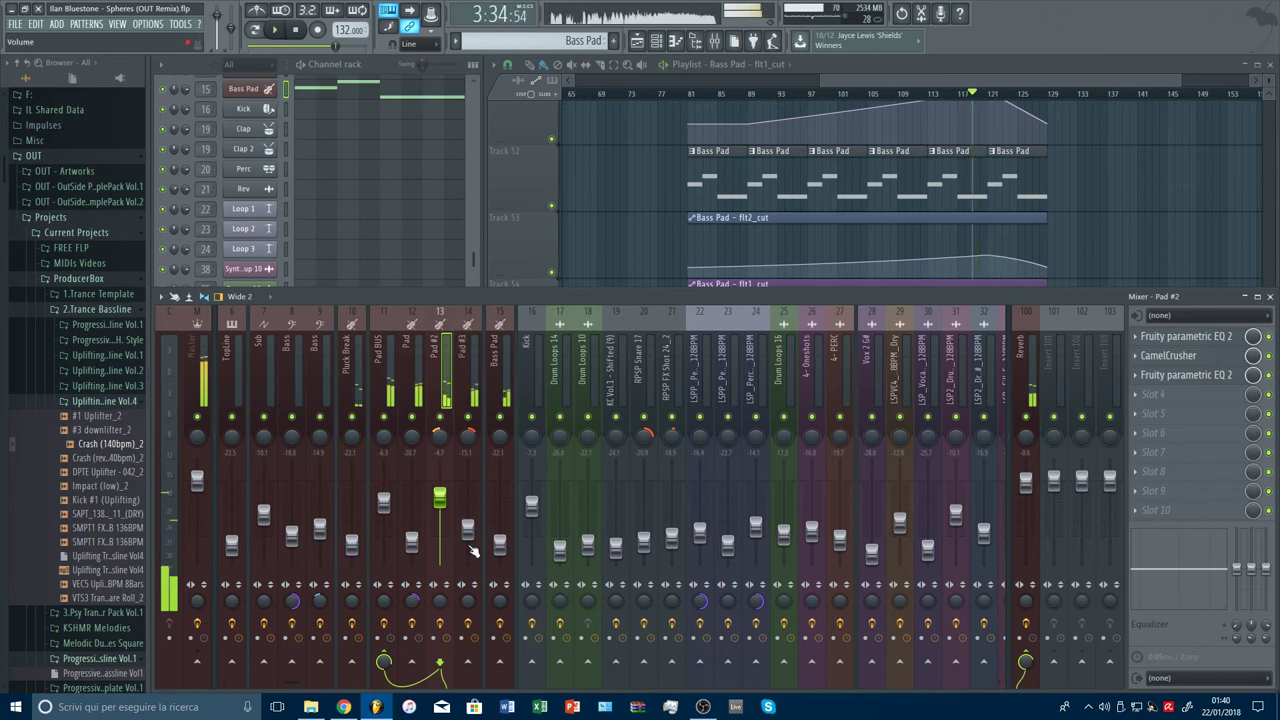
key(space)
click(467, 531)
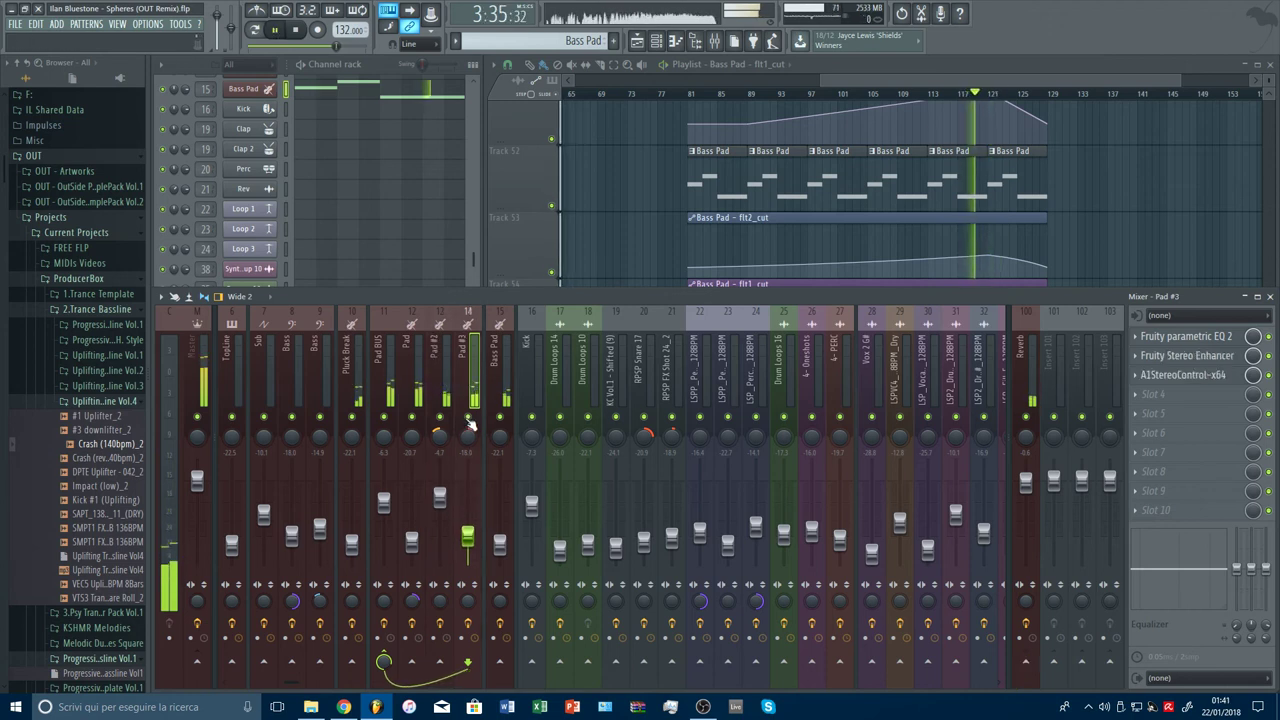
click(1180, 336)
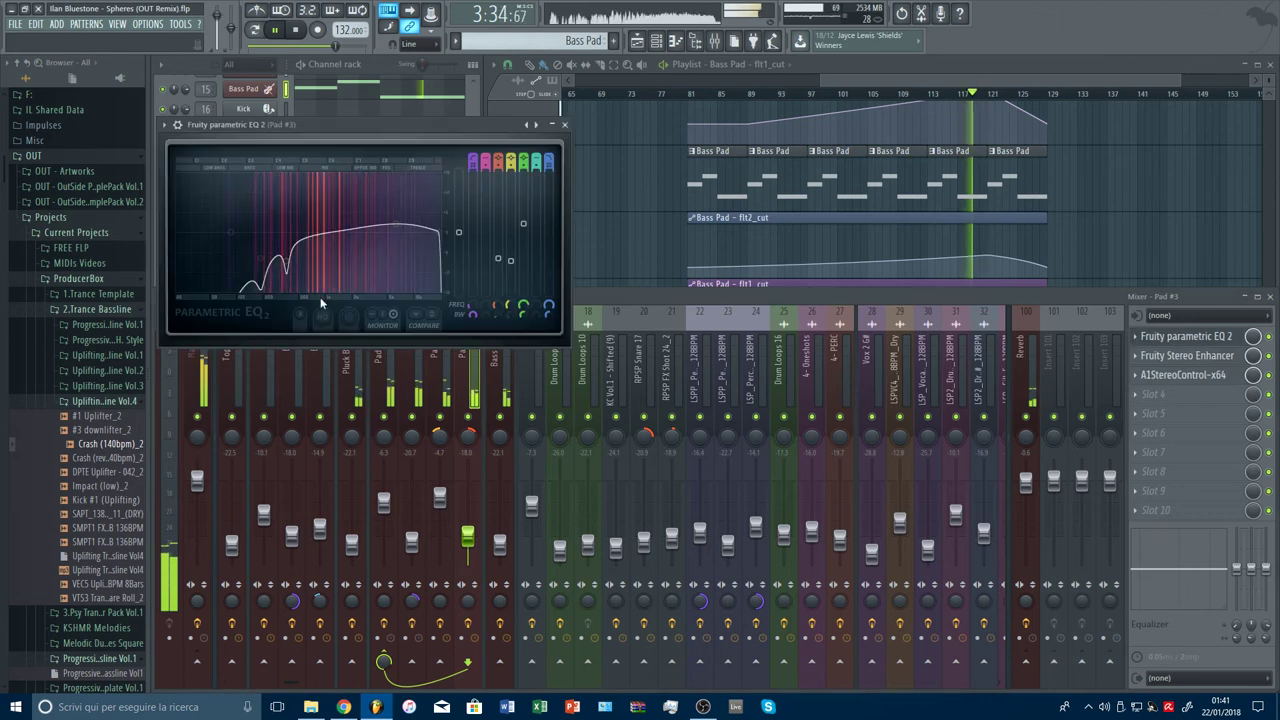
drag(270, 232, 285, 262)
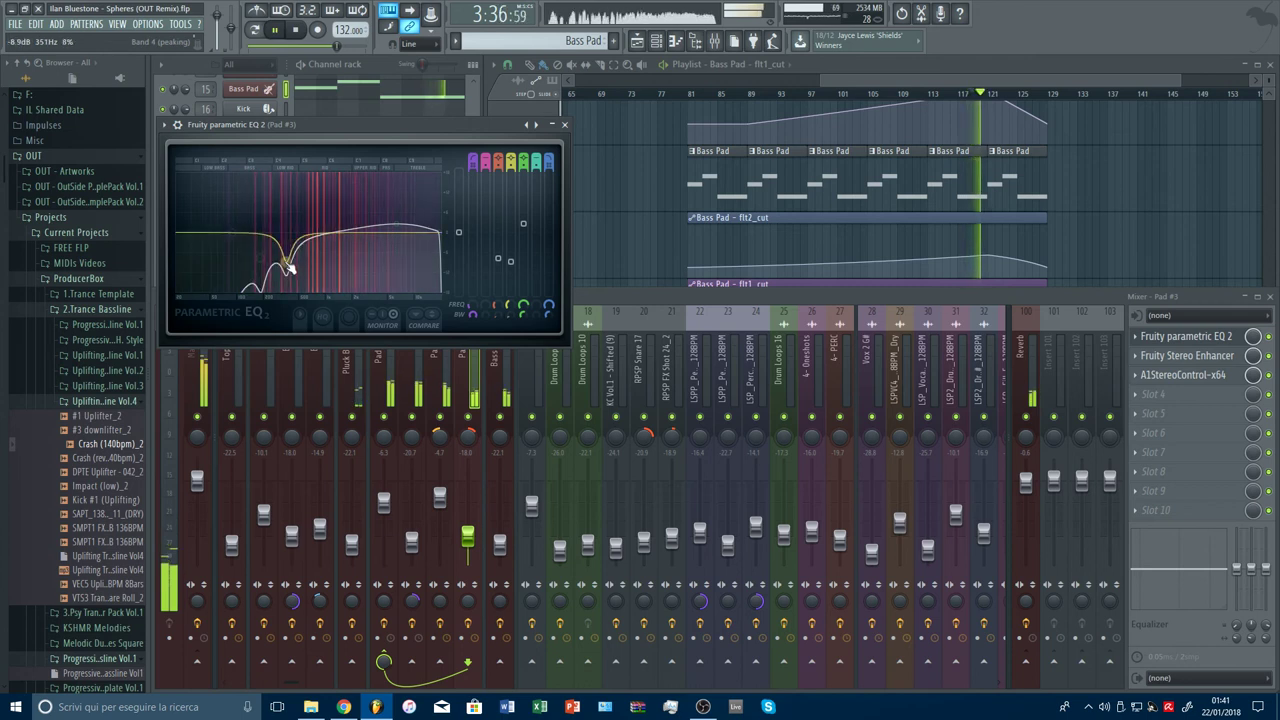
key(Escape)
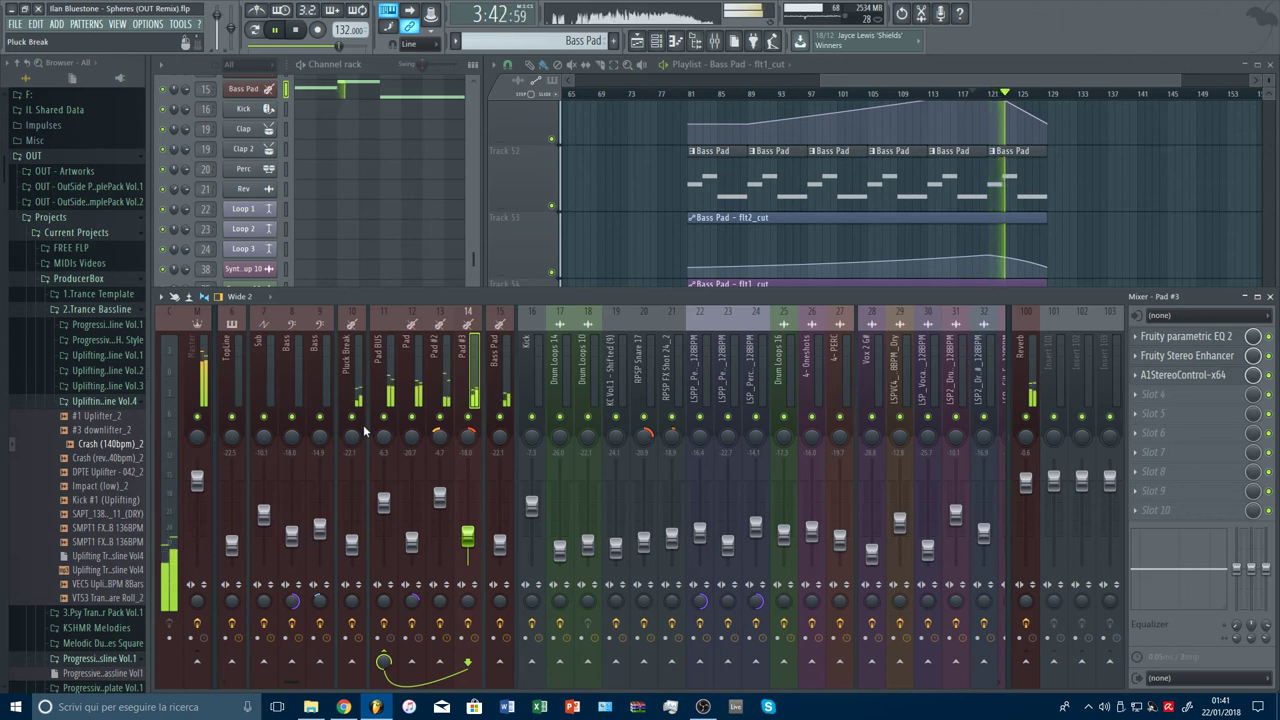
Step: Close the mixer and play the arrangement from bar 81, where the Pluck Break and pad section begins
click(360, 515)
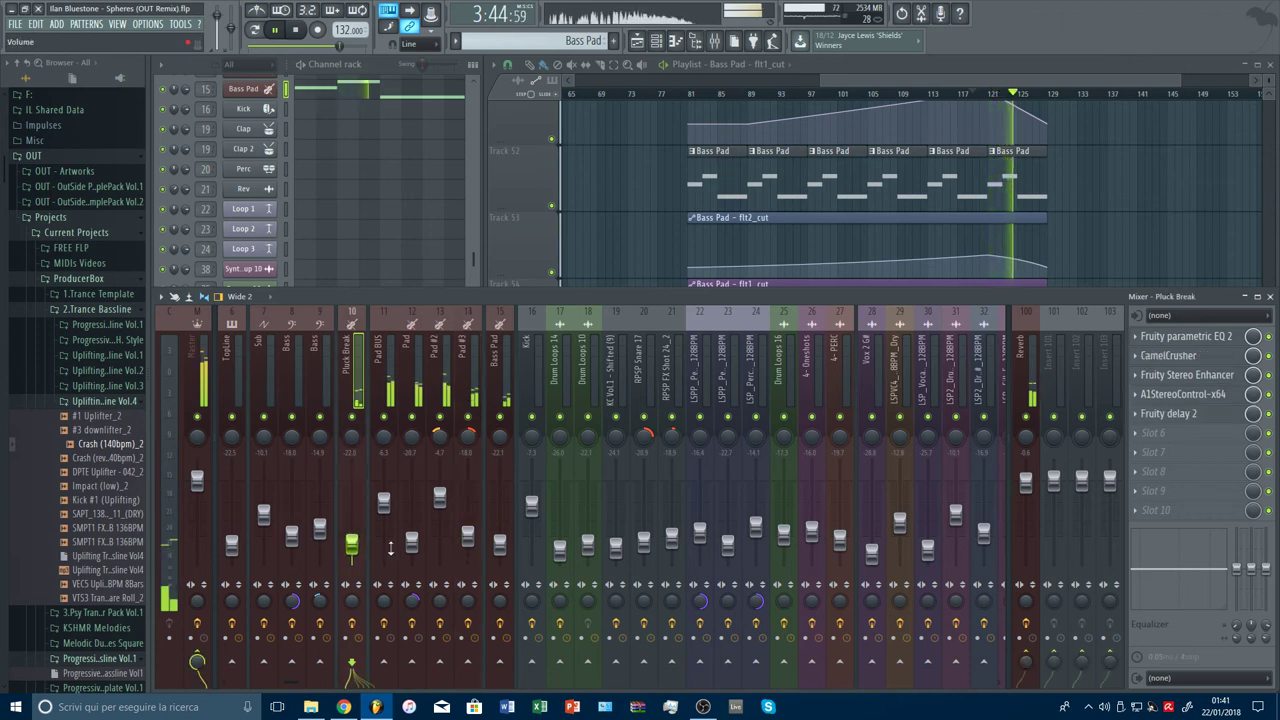
key(F9)
scroll(1138, 382, up, 10)
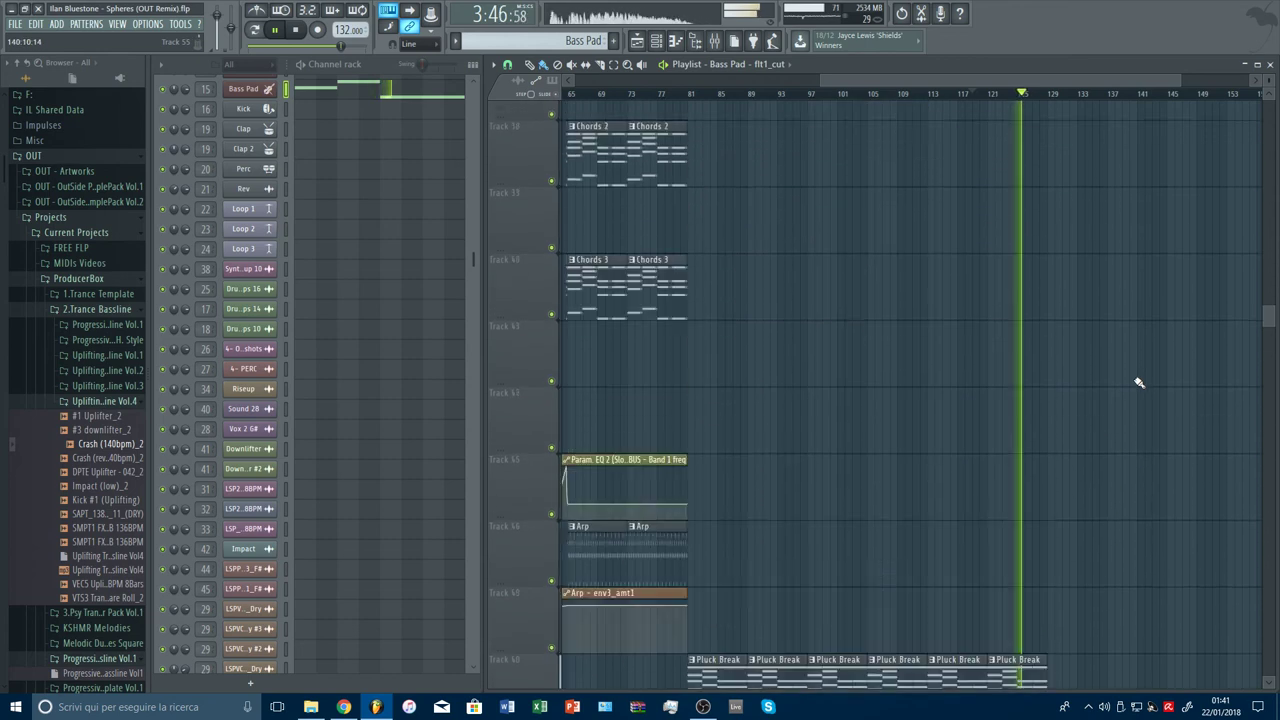
scroll(1138, 382, up, 15)
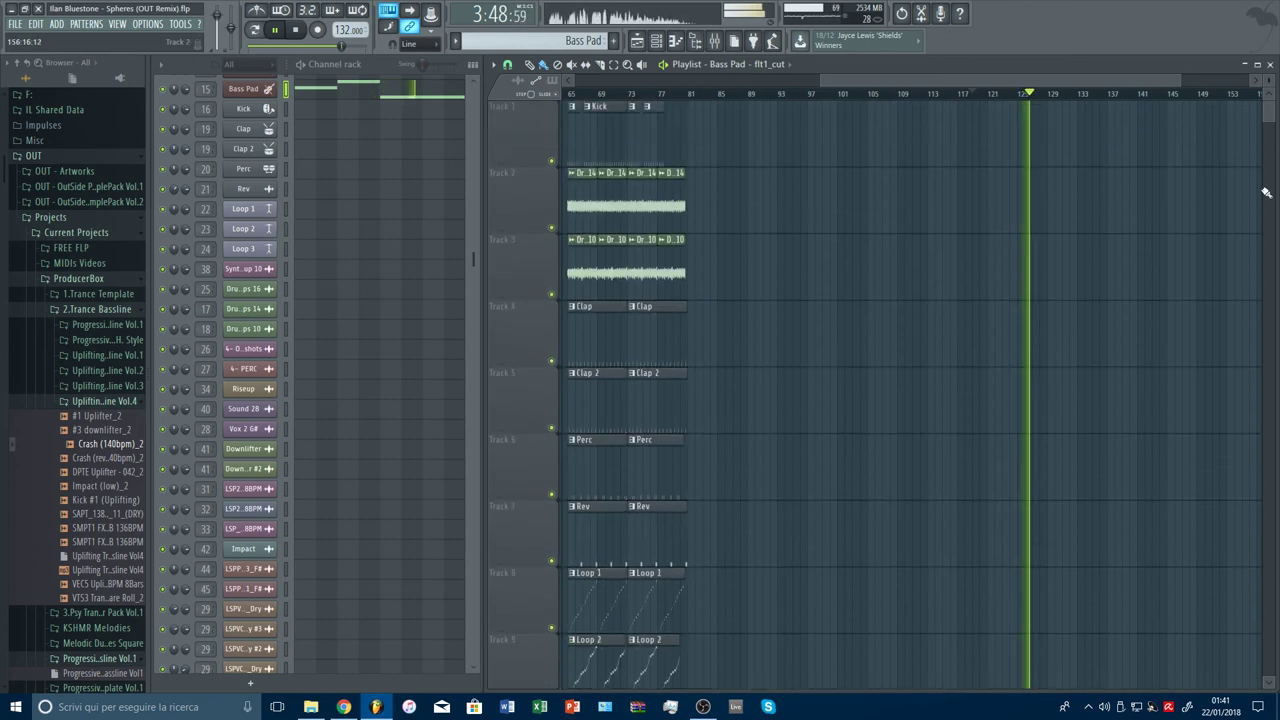
drag(1264, 97, 1256, 165)
scroll(1003, 314, down, 9)
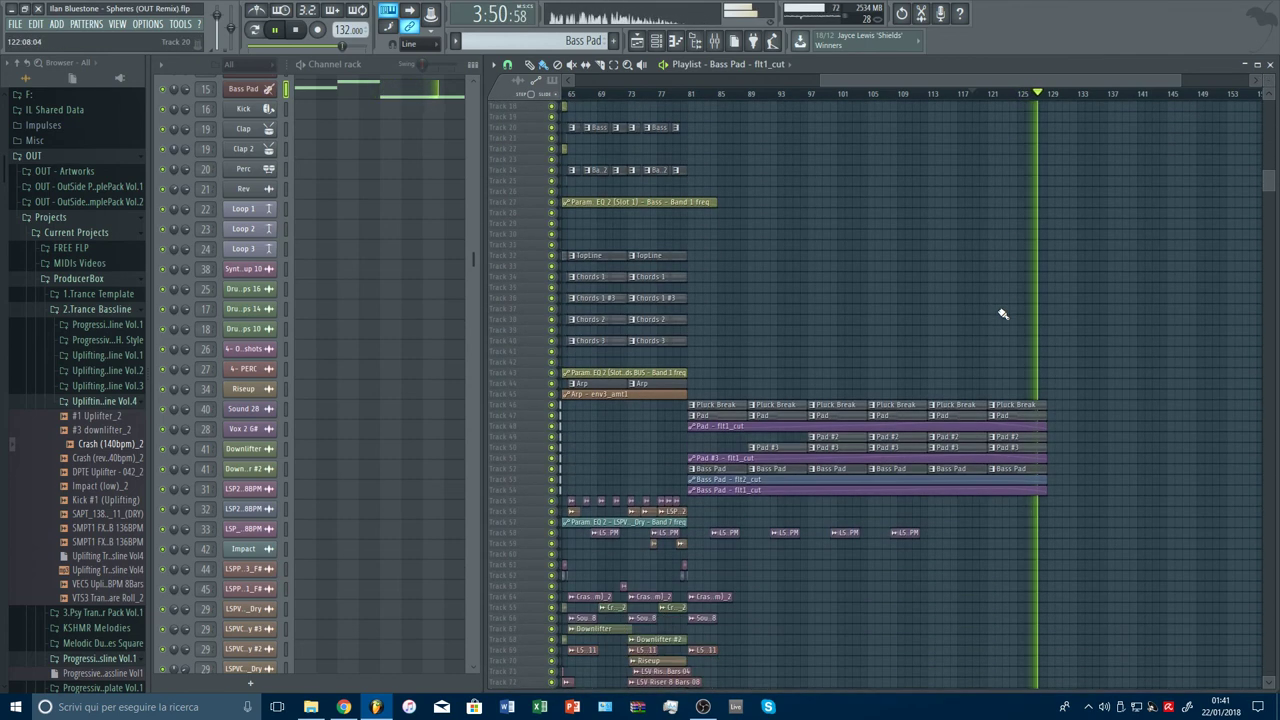
ctrl+scroll(1134, 147, down, 3)
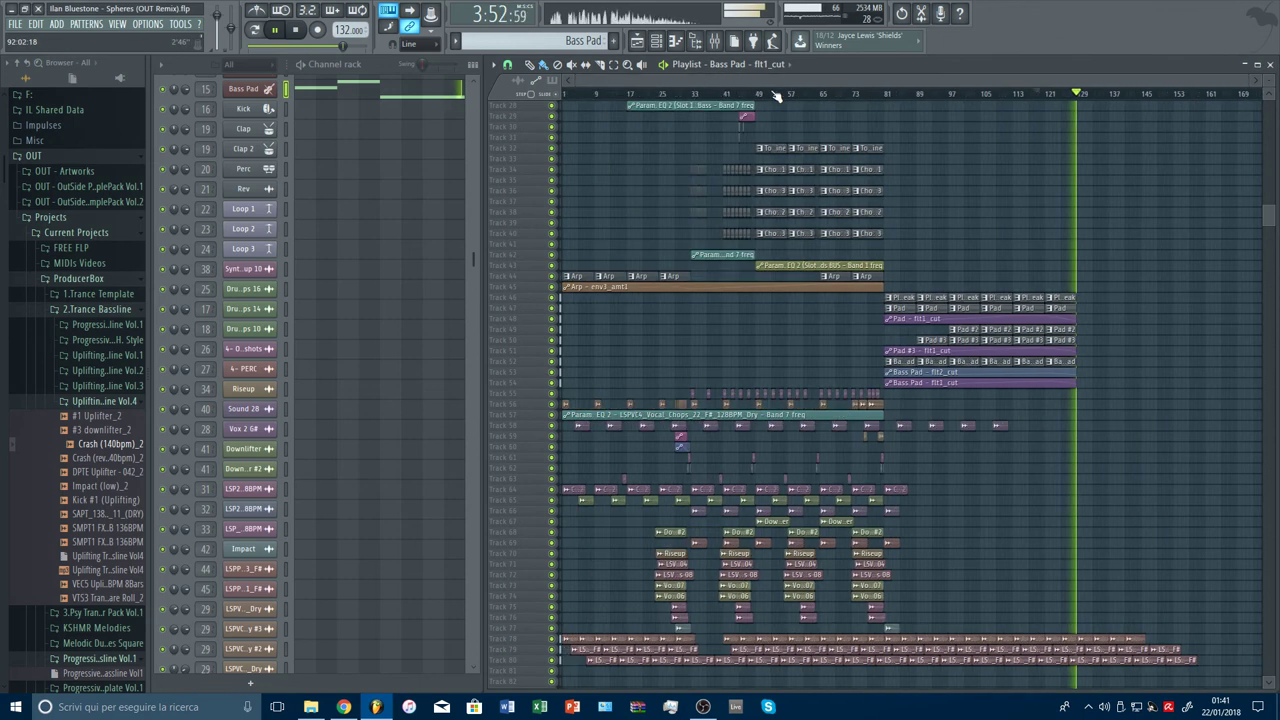
drag(1270, 94, 1270, 85)
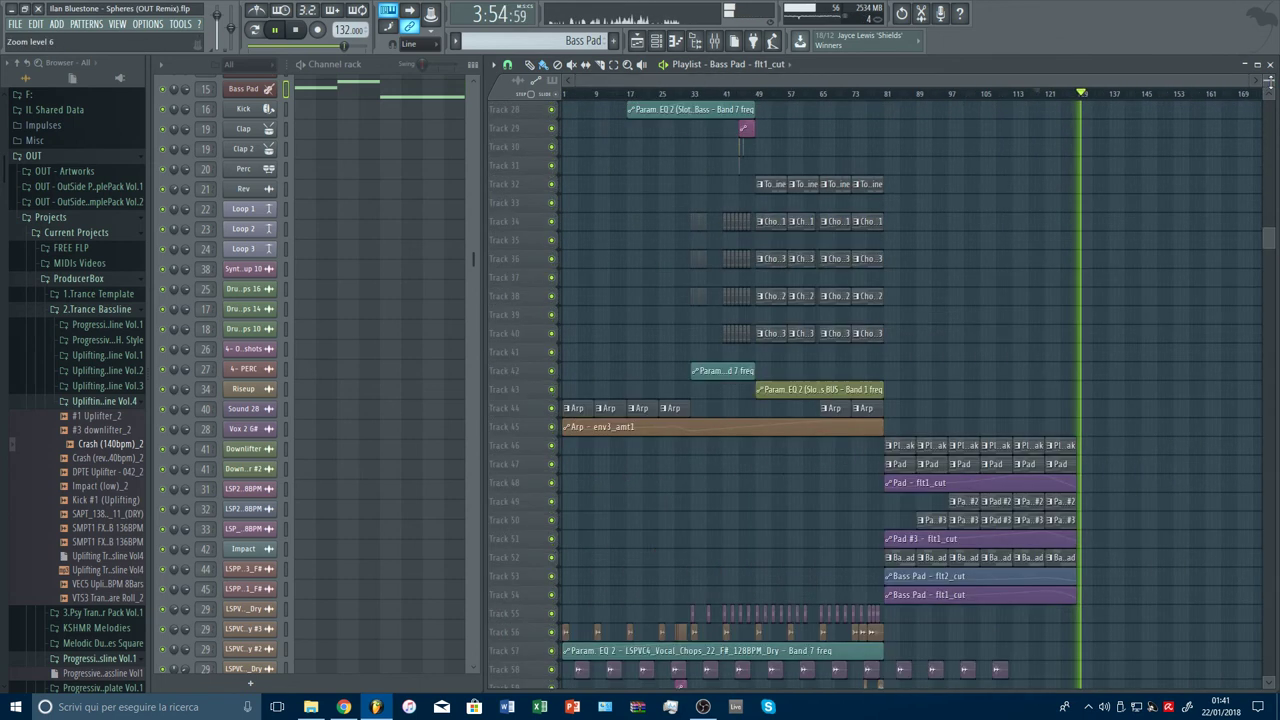
drag(1000, 93, 1017, 93)
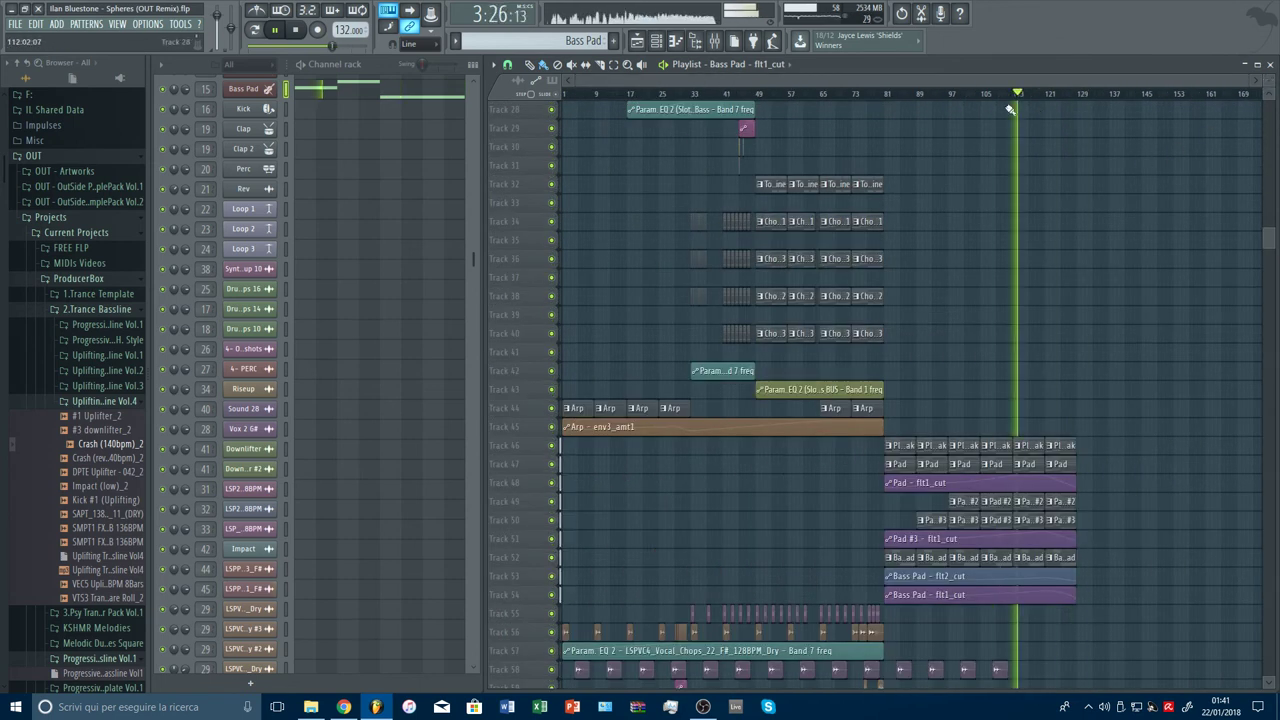
click(886, 94)
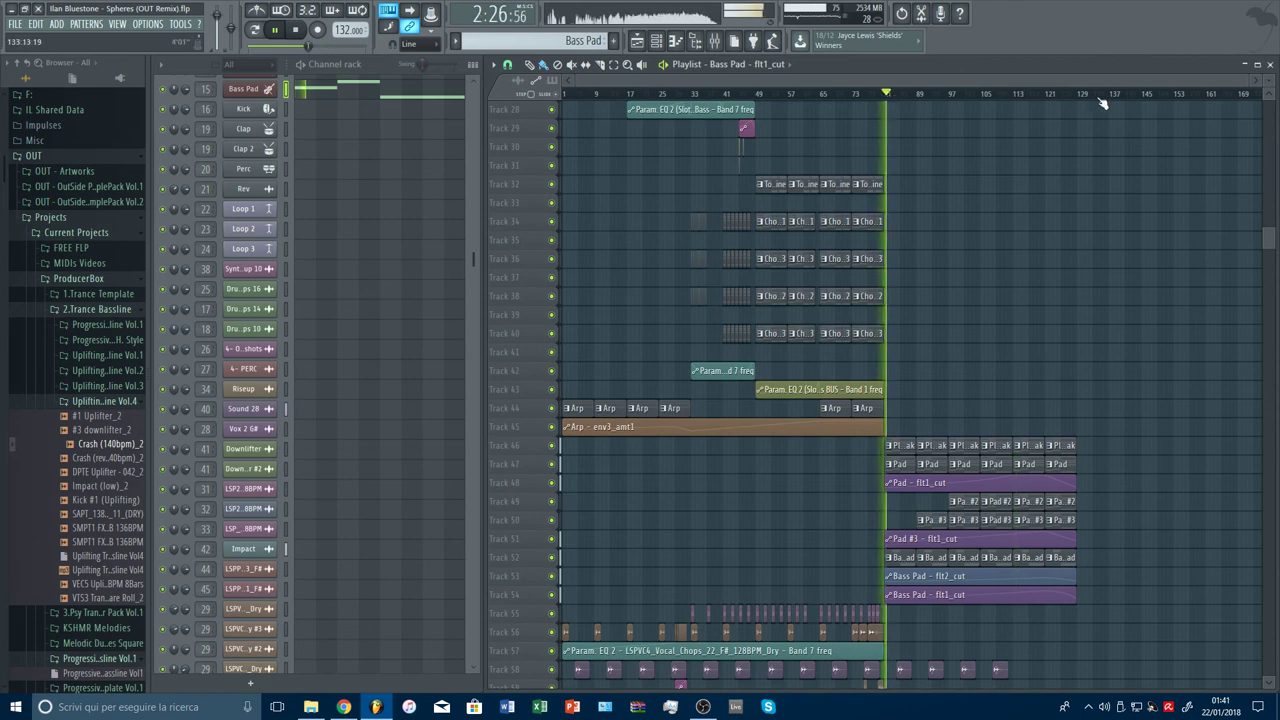
Step: Duplicate the last LSP_Vocal_Reverse_06_F#_128BPM clip on Track 58 to bars 116 and 124
scroll(1116, 103, up, 3)
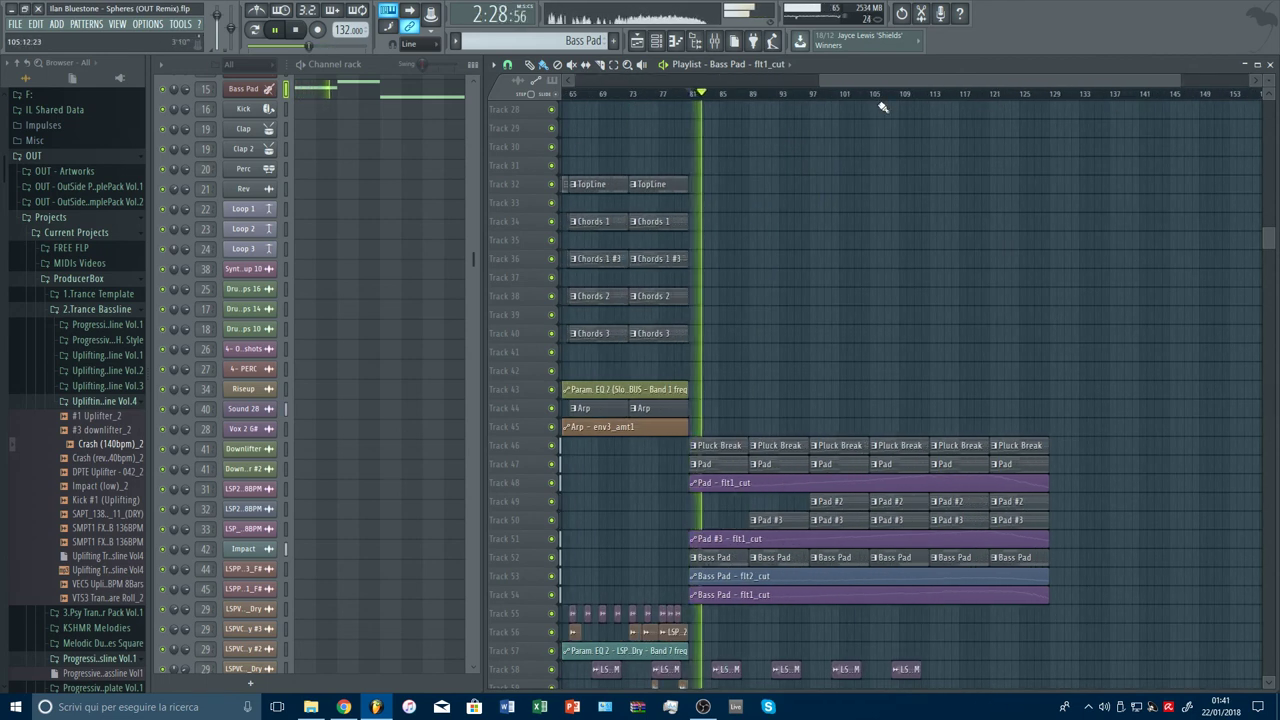
scroll(994, 175, down, 7)
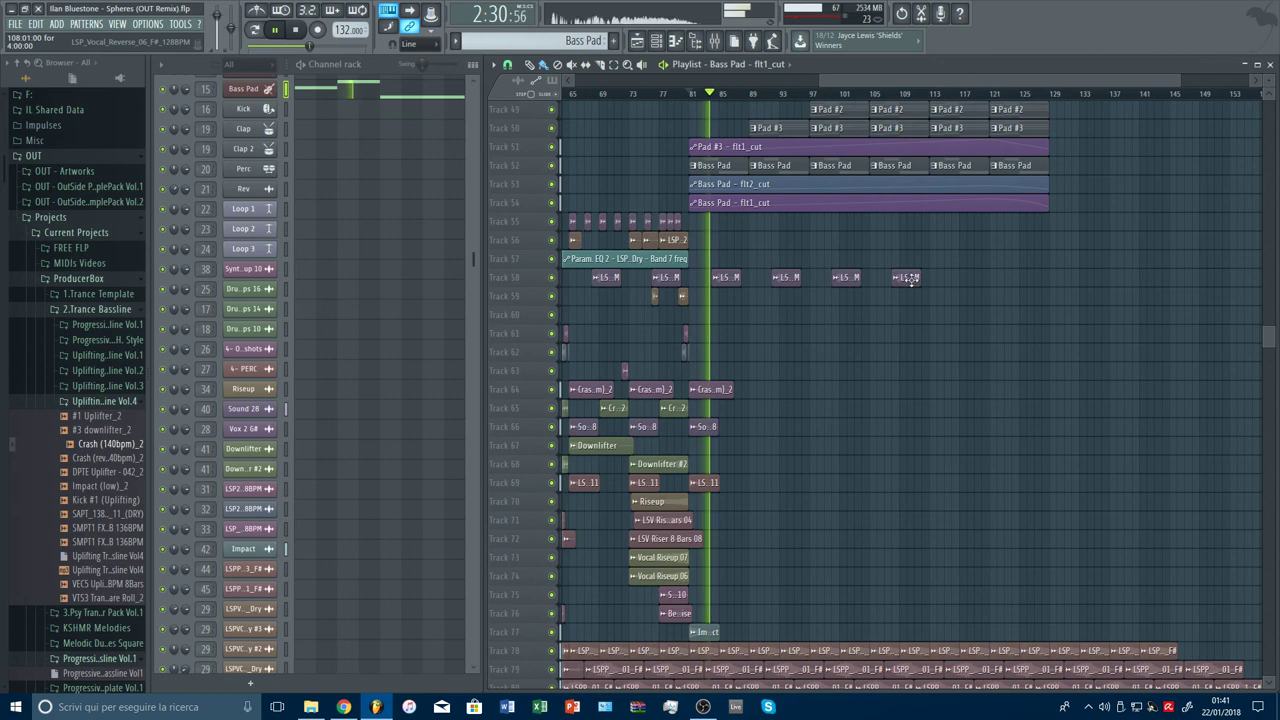
drag(911, 281, 968, 282)
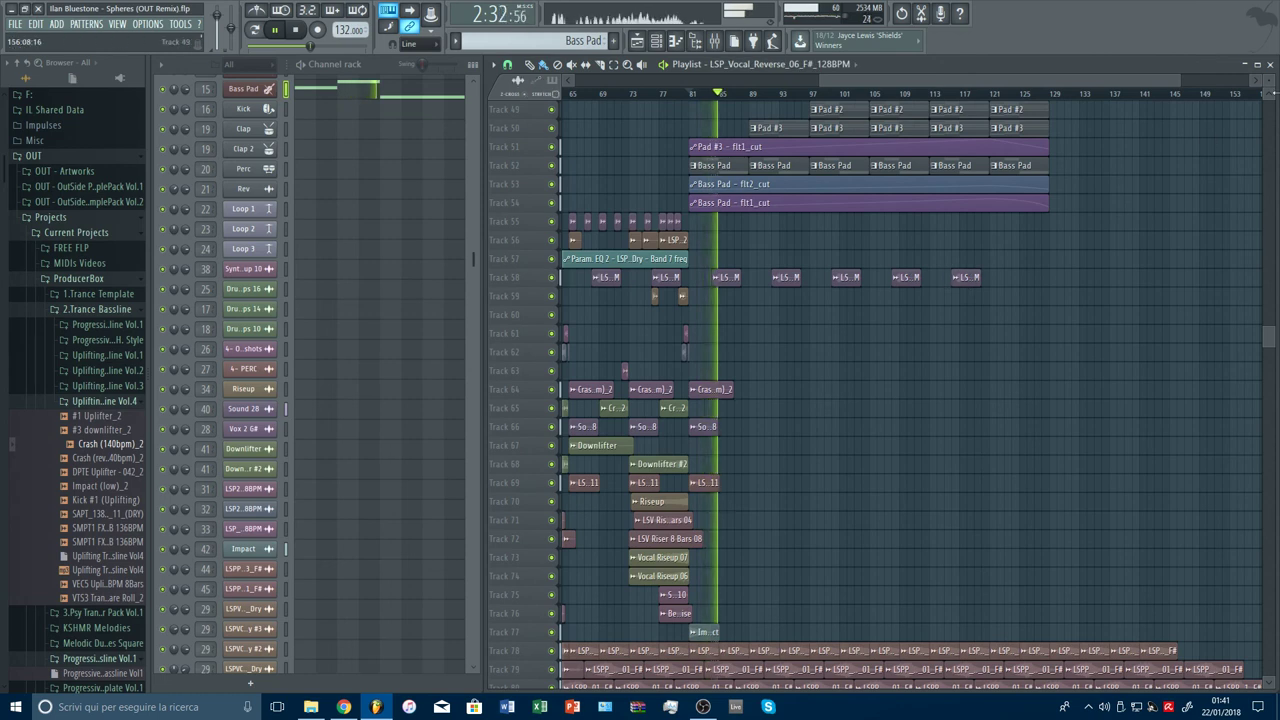
scroll(1149, 251, up, 3)
scroll(1006, 186, up, 4)
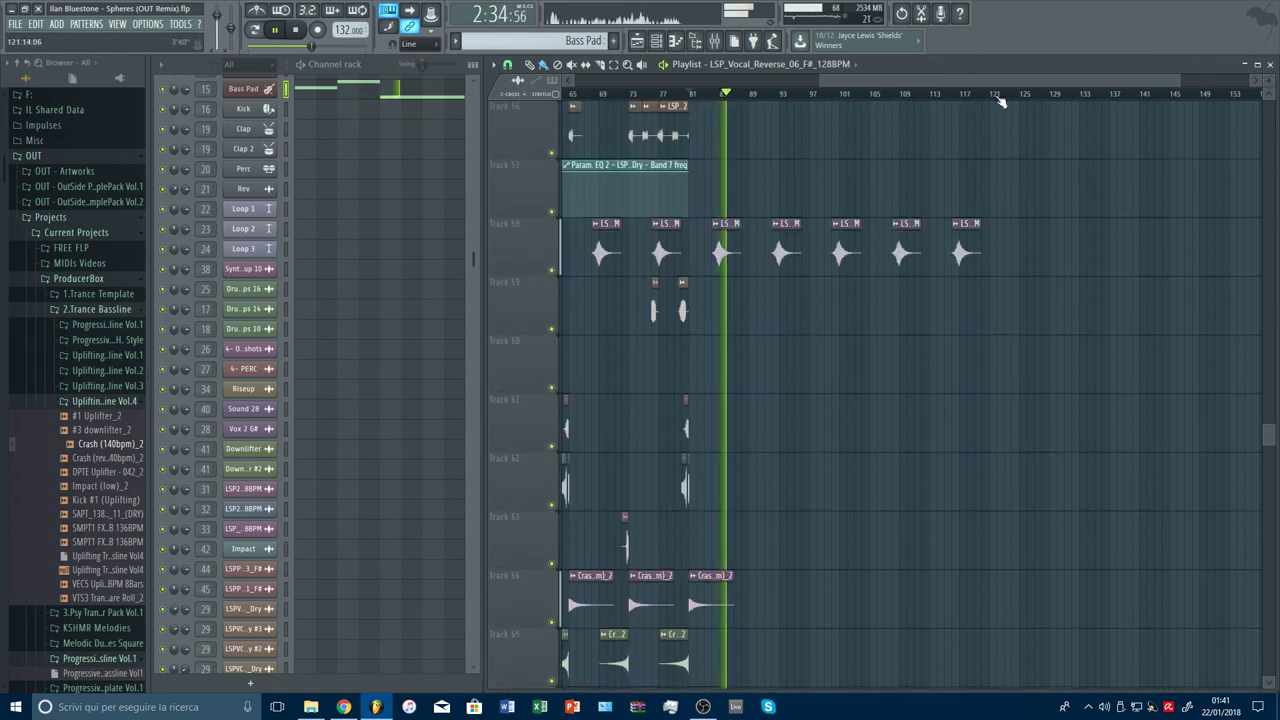
scroll(1002, 97, up, 3)
drag(942, 257, 1070, 266)
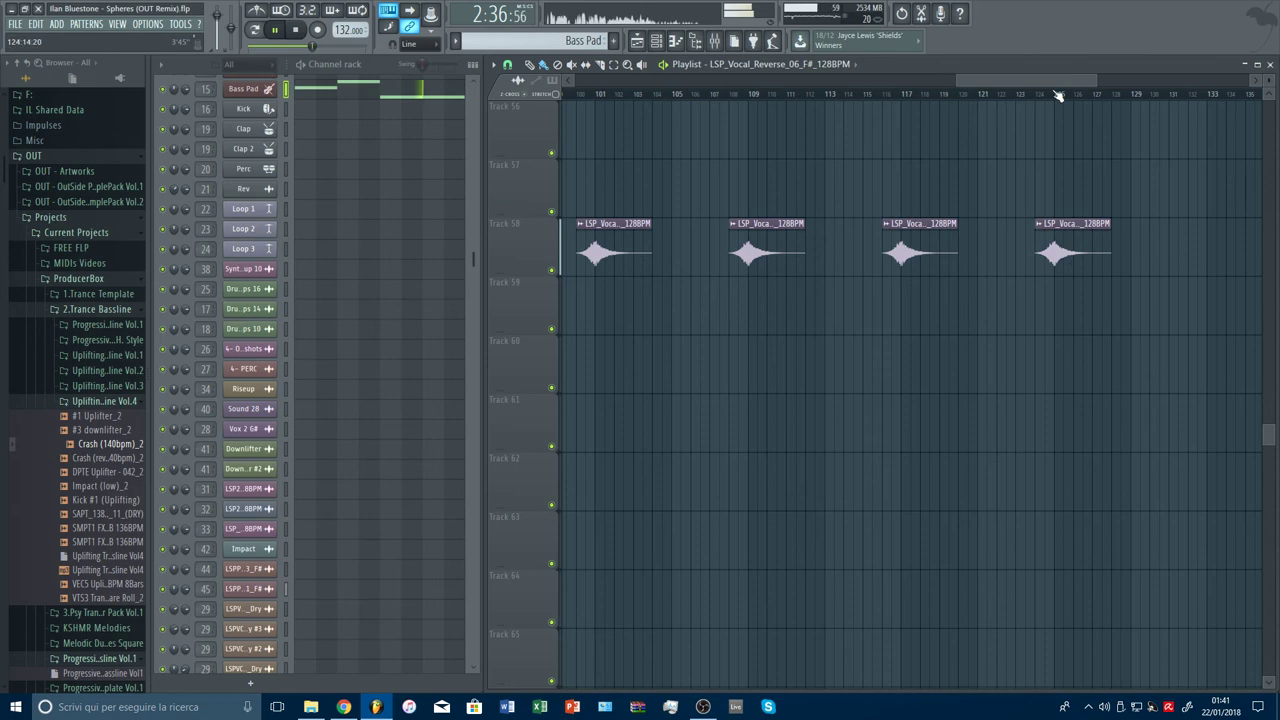
Step: Copy the group of vocal chop clips at bars 73 to 81 on Track 56 to bar 113 of the same track
scroll(1062, 99, down, 3)
scroll(1196, 264, up, 5)
scroll(1169, 289, down, 3)
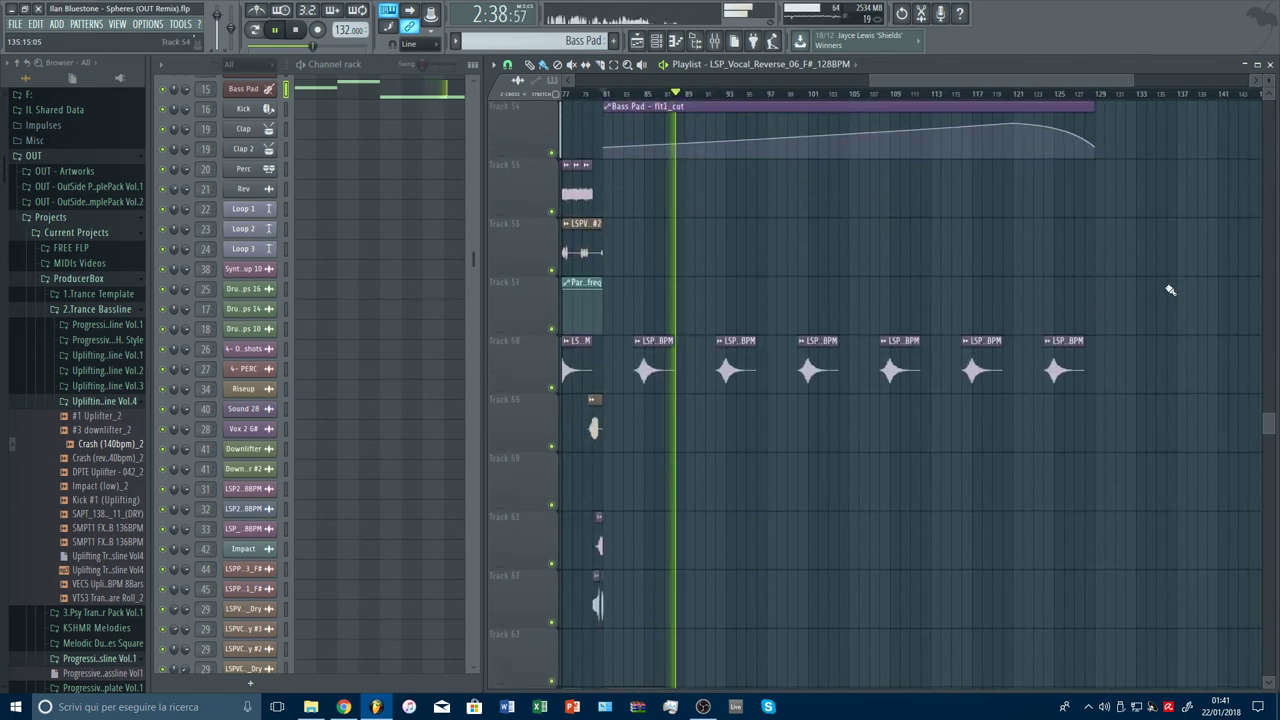
scroll(1170, 290, down, 3)
scroll(677, 100, down, 3)
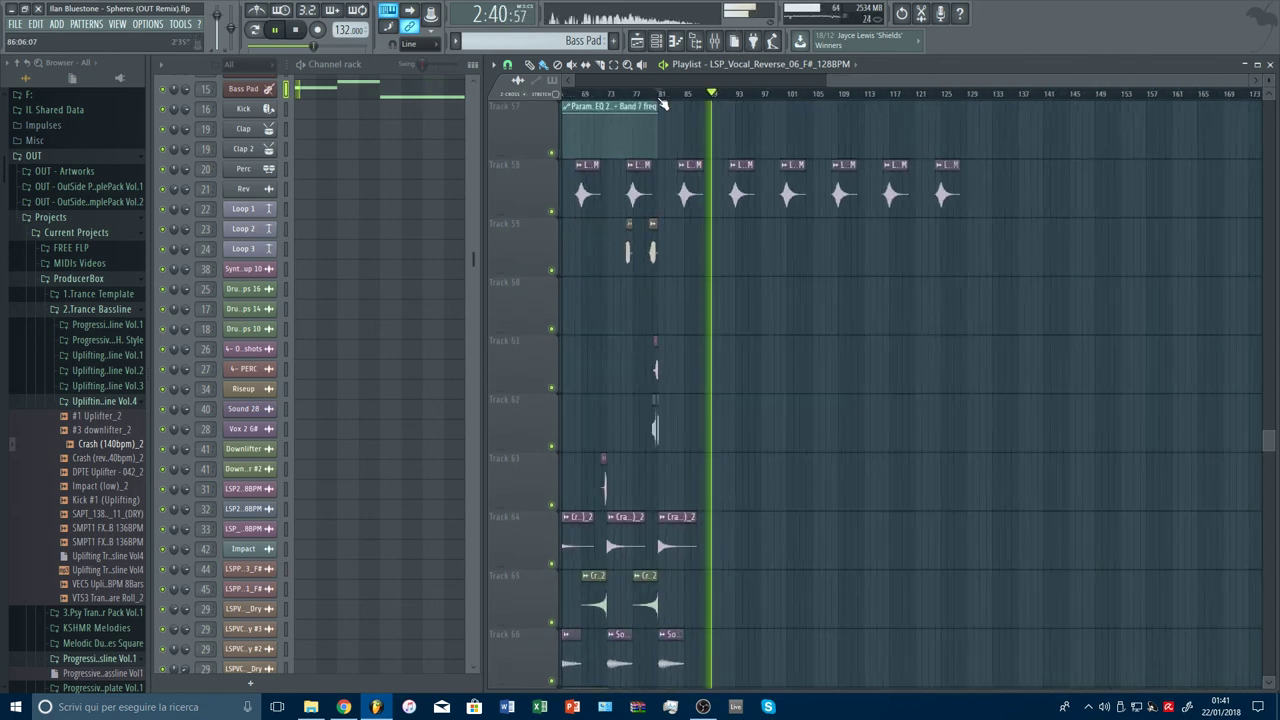
scroll(900, 100, down, 2)
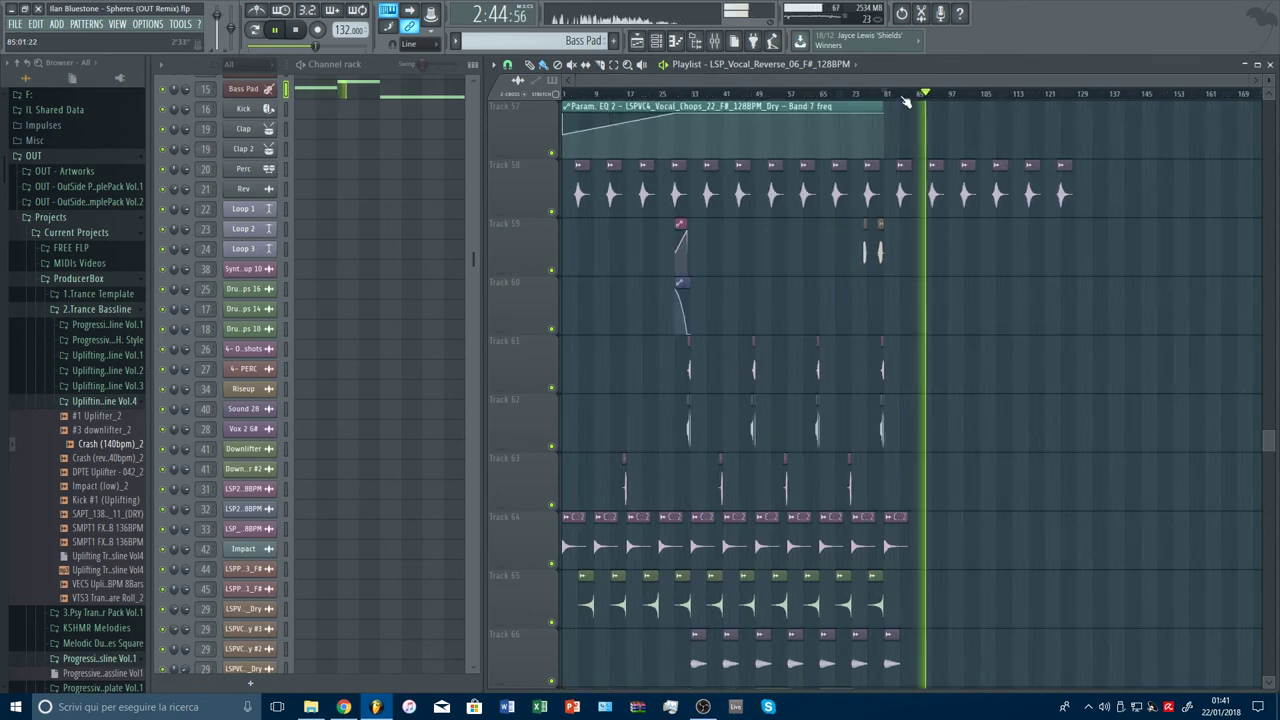
scroll(963, 245, up, 4)
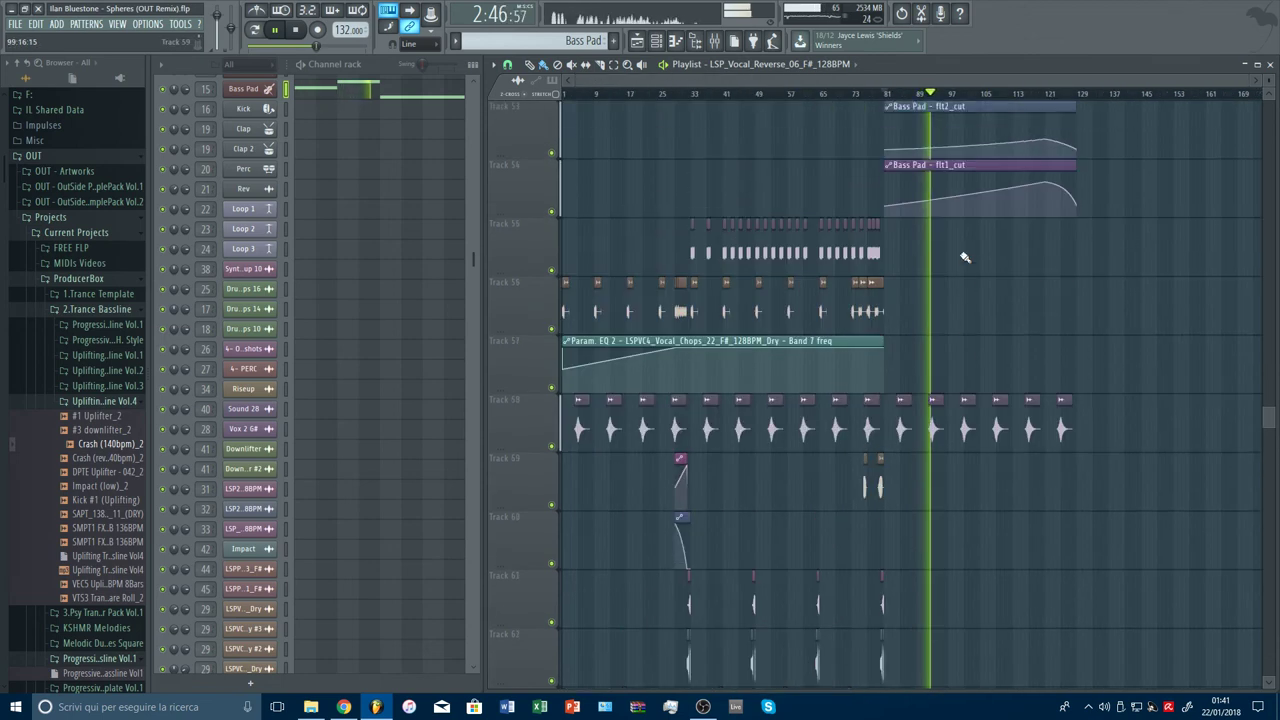
scroll(930, 100, up, 3)
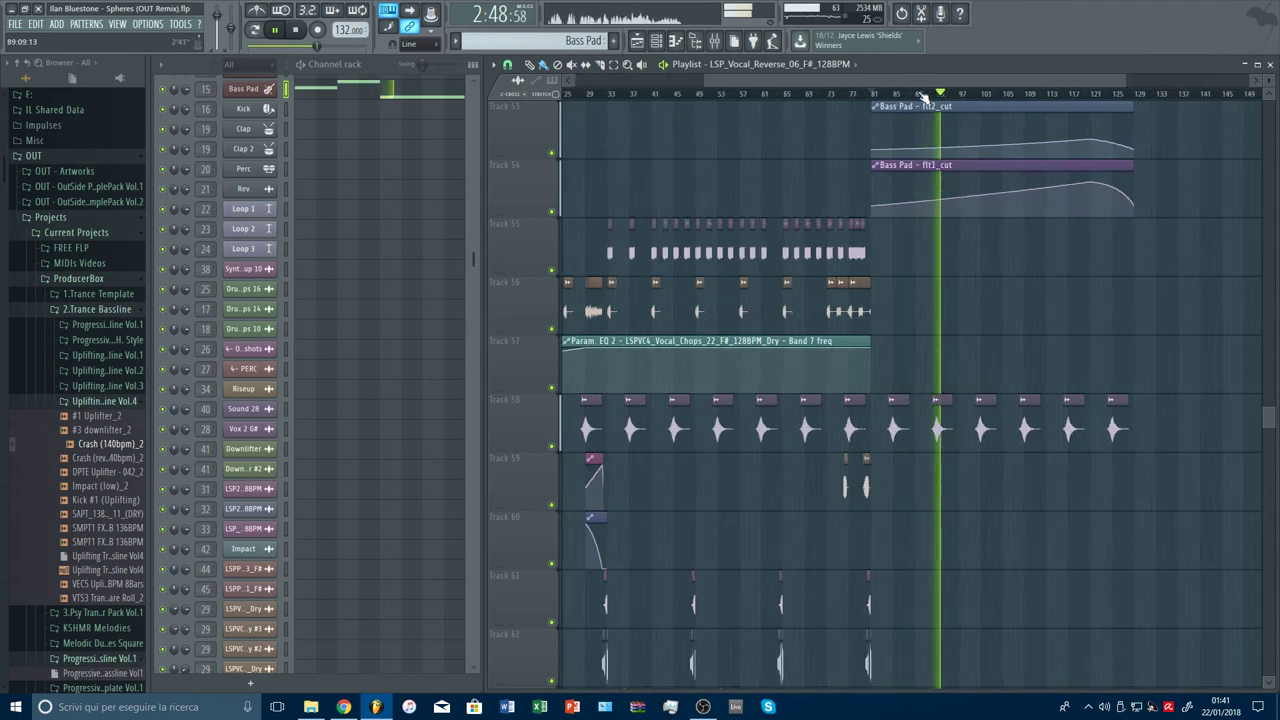
click(614, 66)
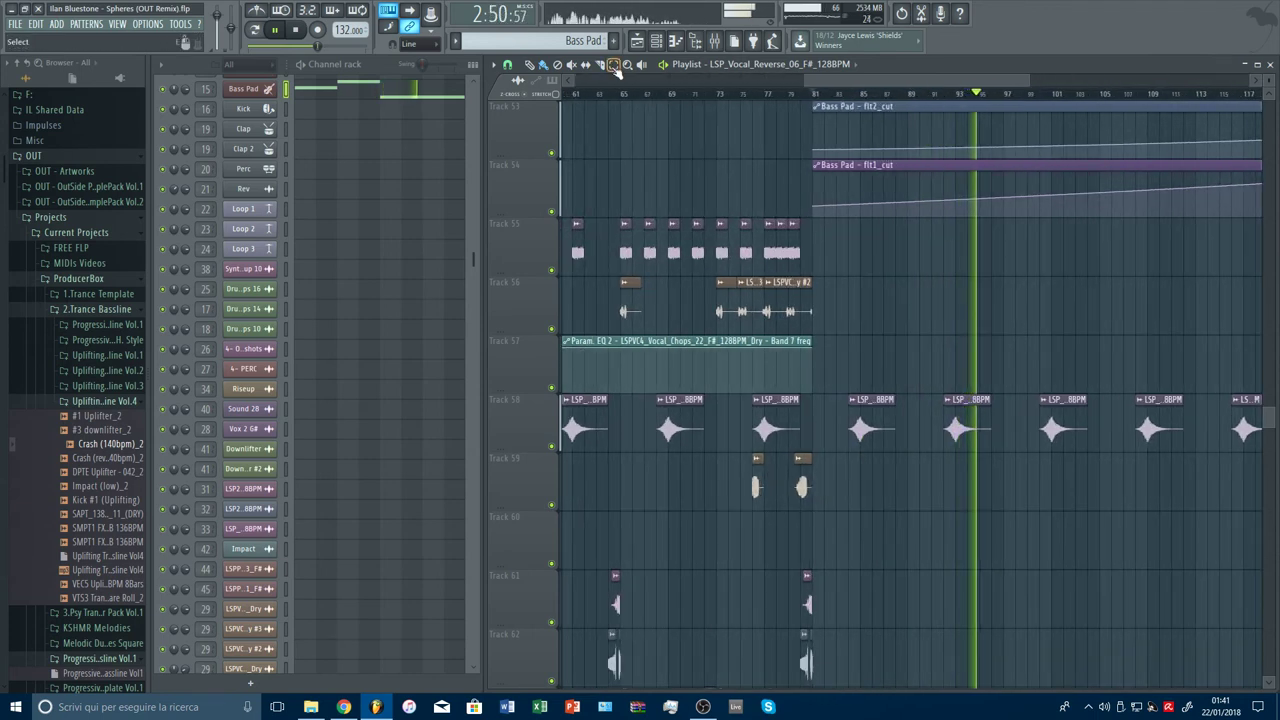
drag(716, 286, 846, 318)
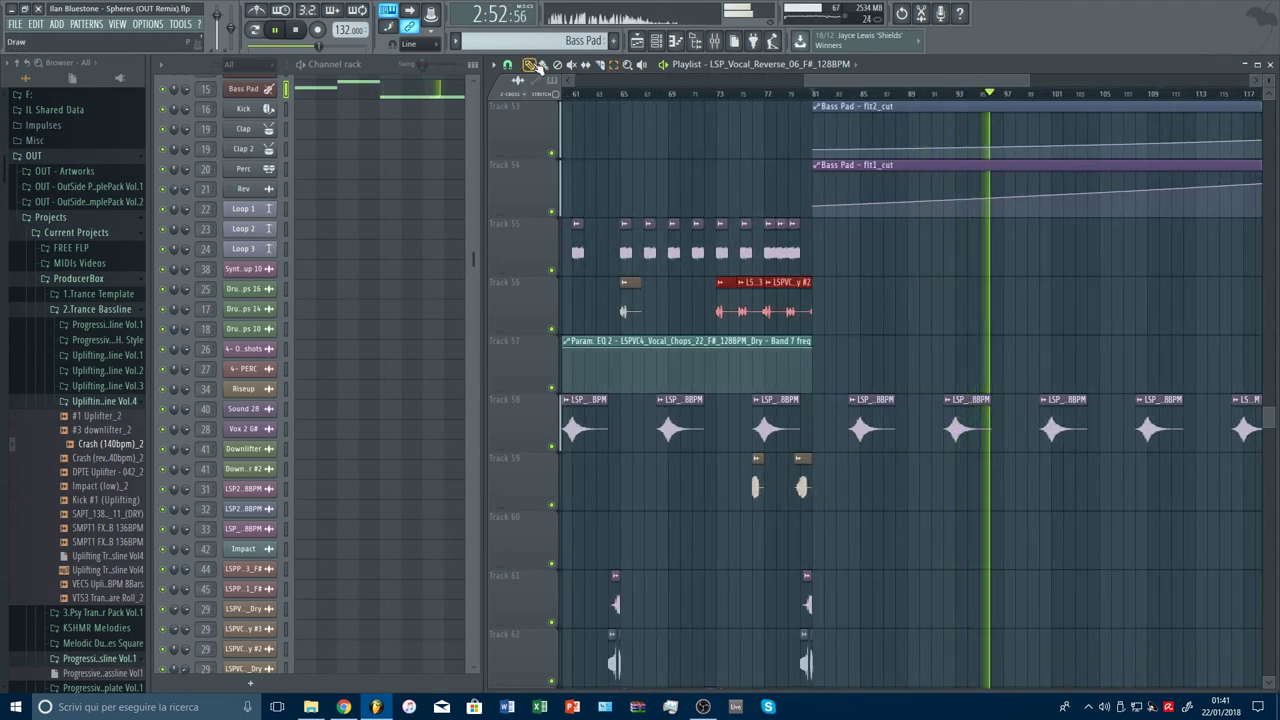
drag(765, 305, 992, 312)
Step: Place a copy of the short single vocal chop clip on Track 56 at bar 105
click(988, 358)
right_click(985, 372)
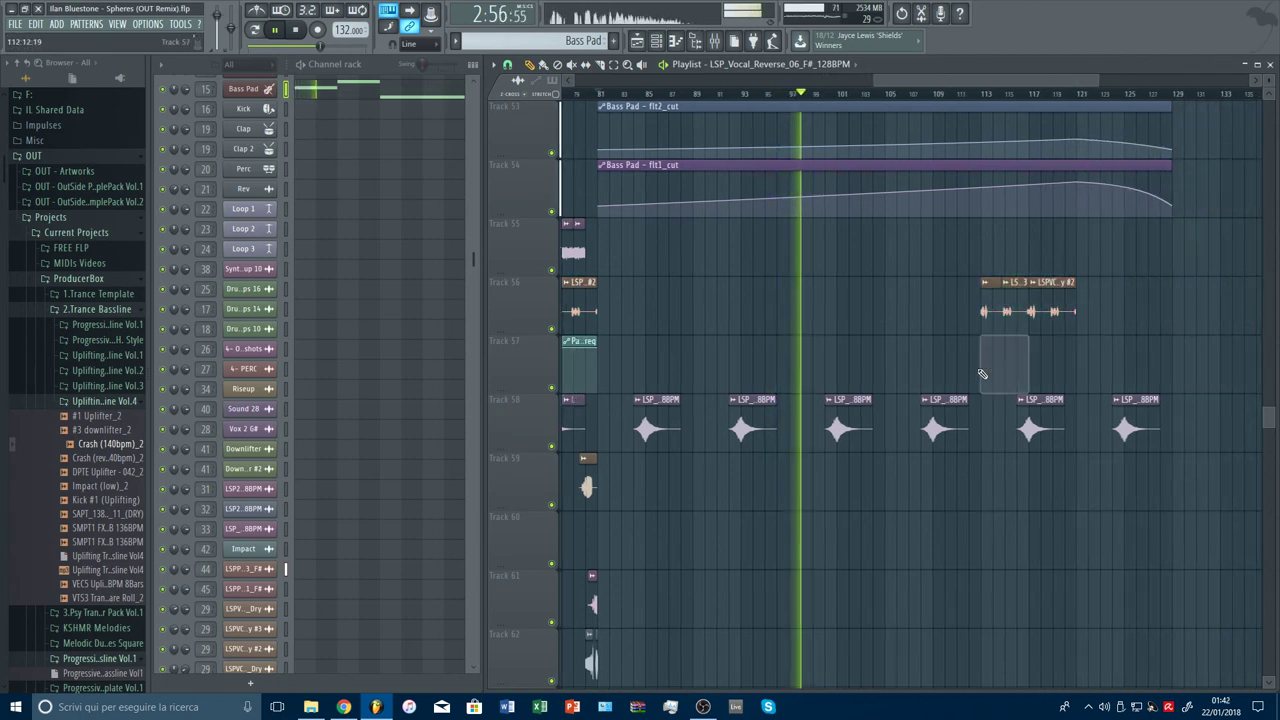
click(989, 312)
click(888, 315)
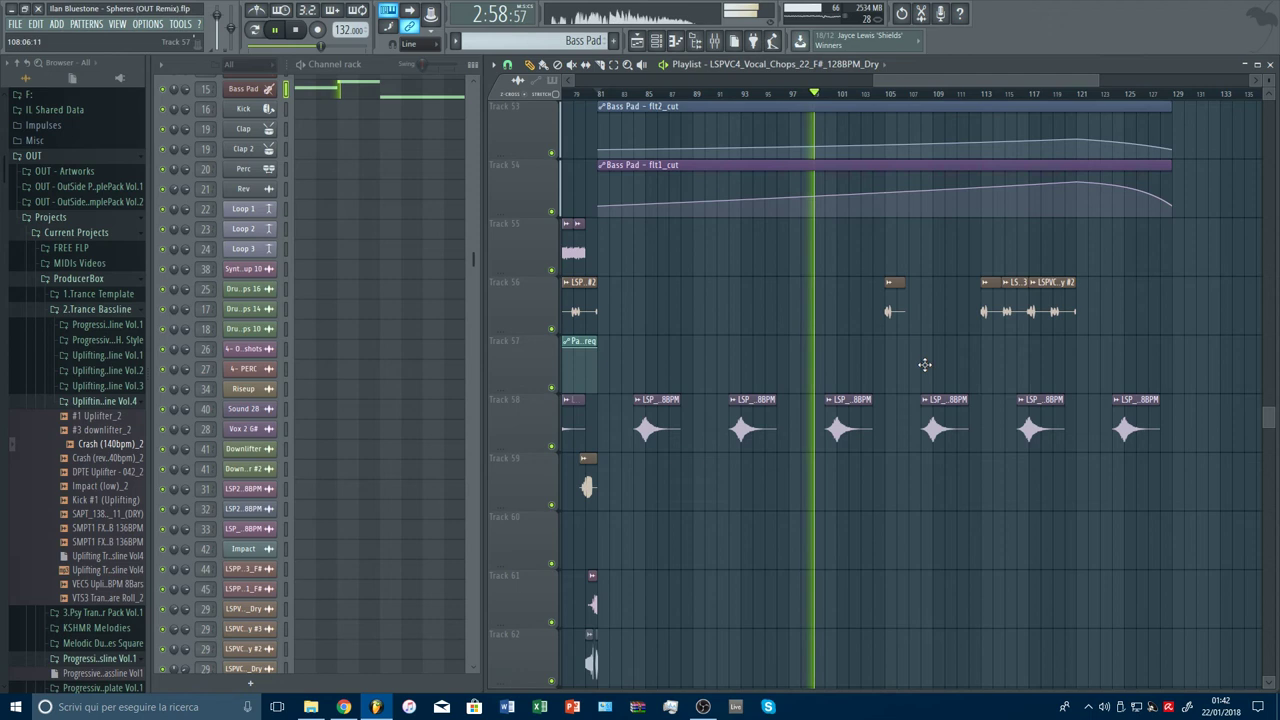
scroll(925, 367, up, 3)
scroll(926, 367, up, 1)
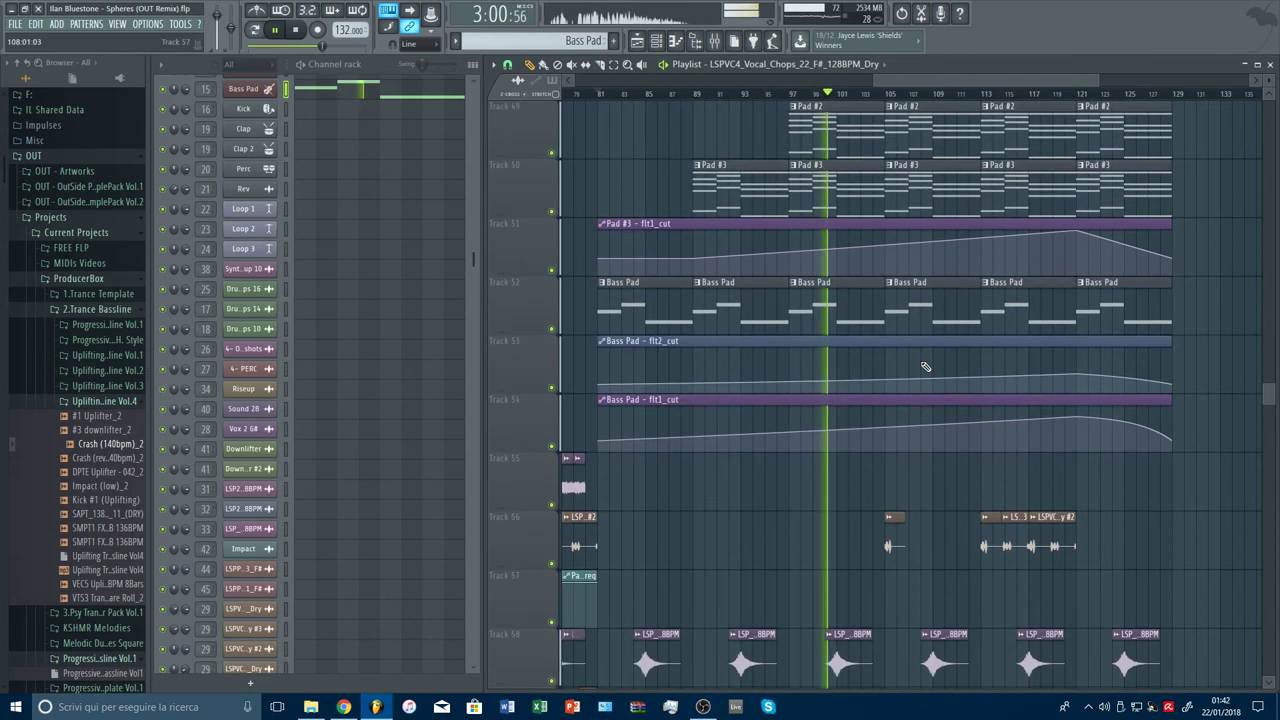
scroll(880, 97, down, 3)
scroll(820, 206, up, 2)
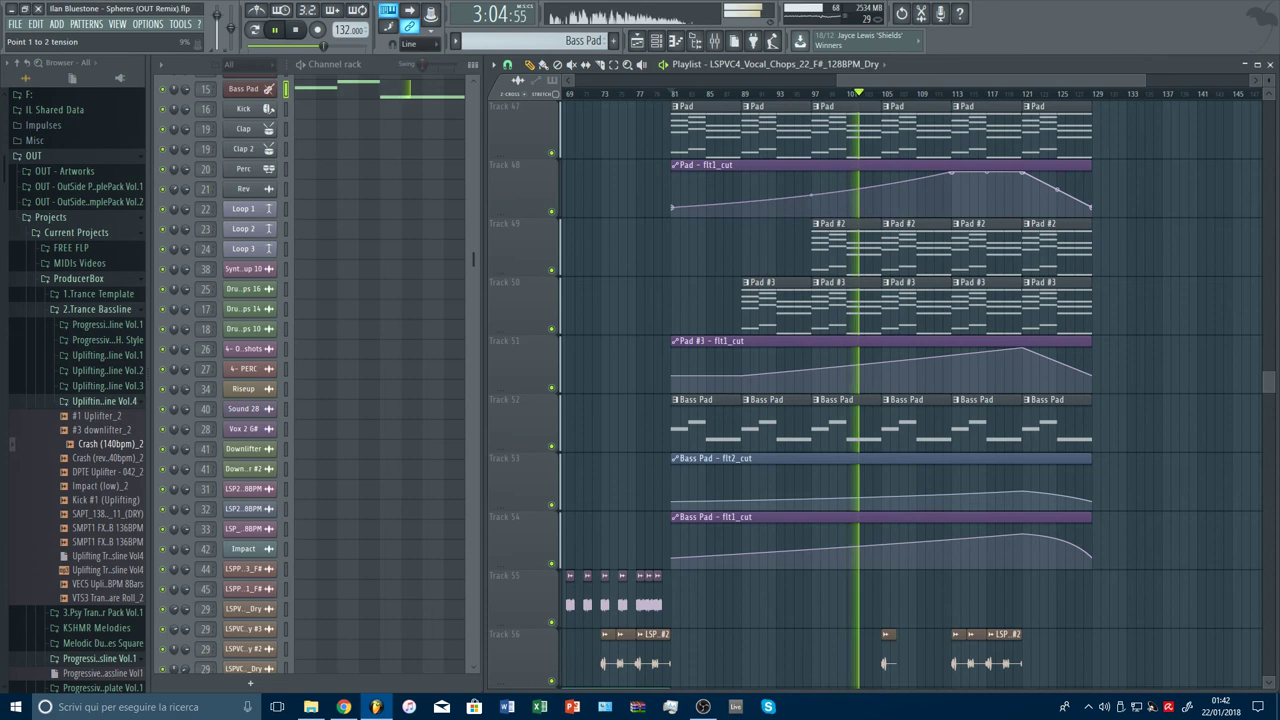
scroll(1063, 323, down, 6)
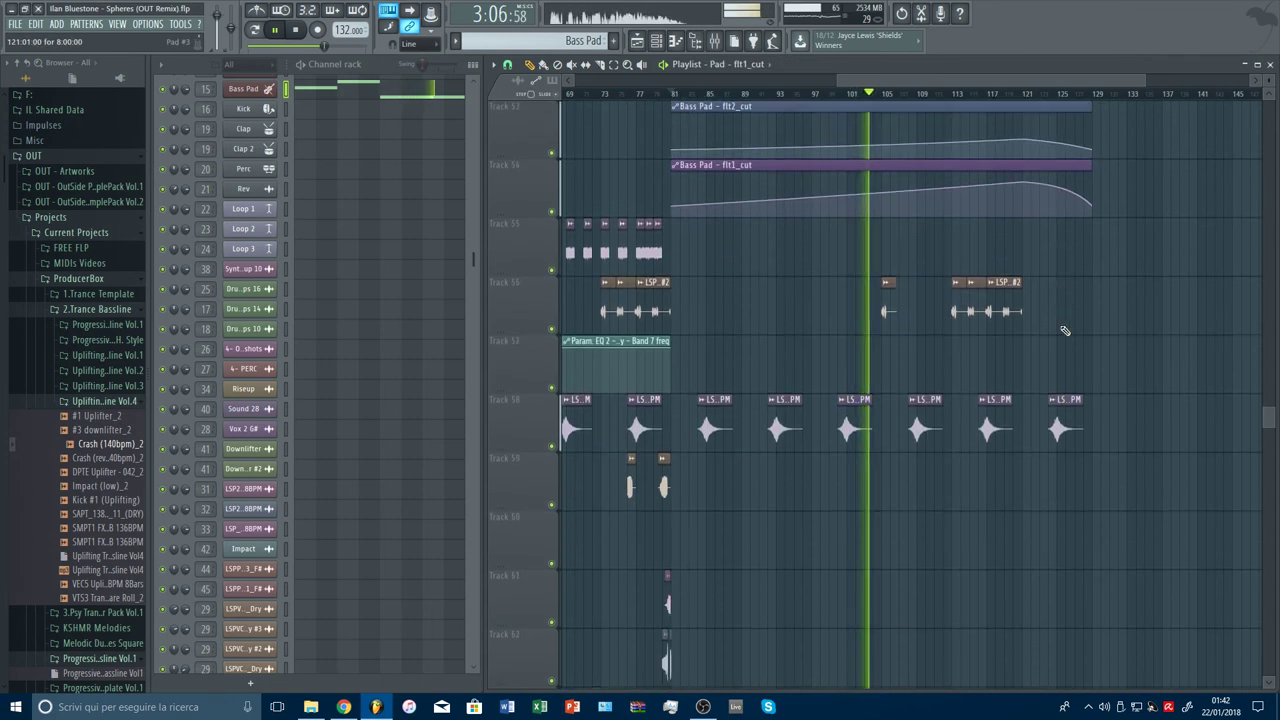
click(1002, 352)
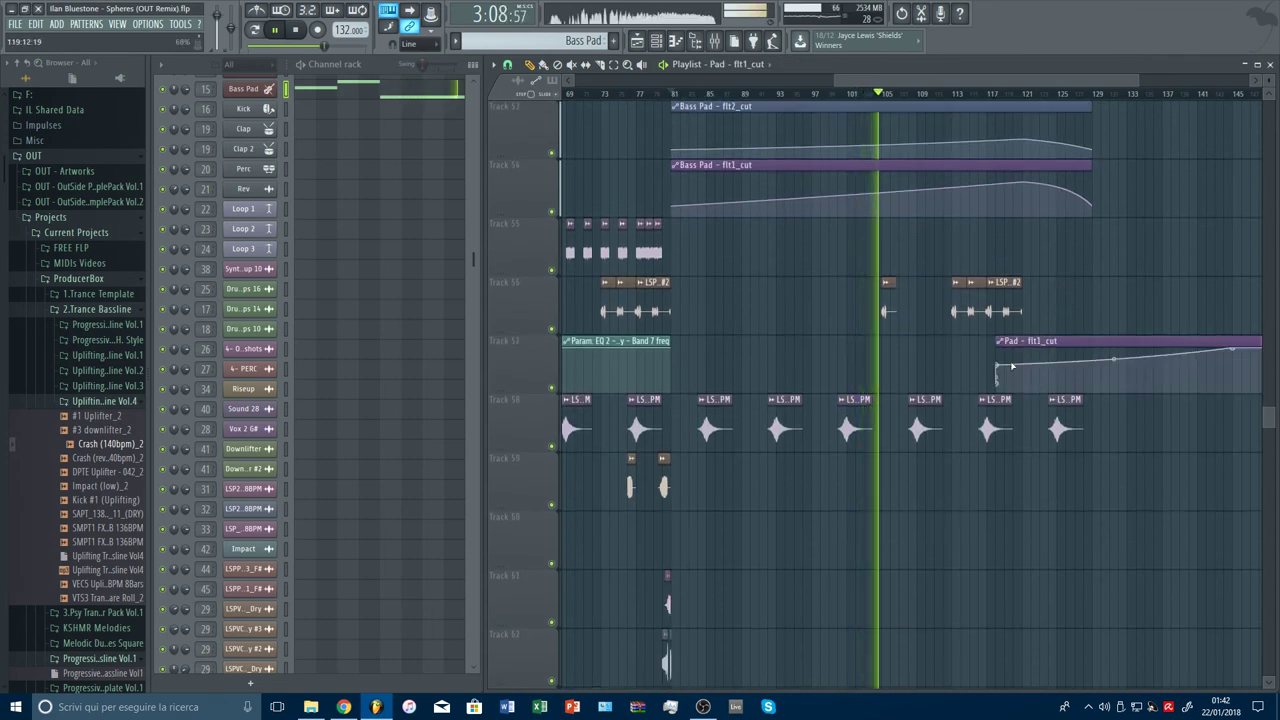
right_click(1100, 352)
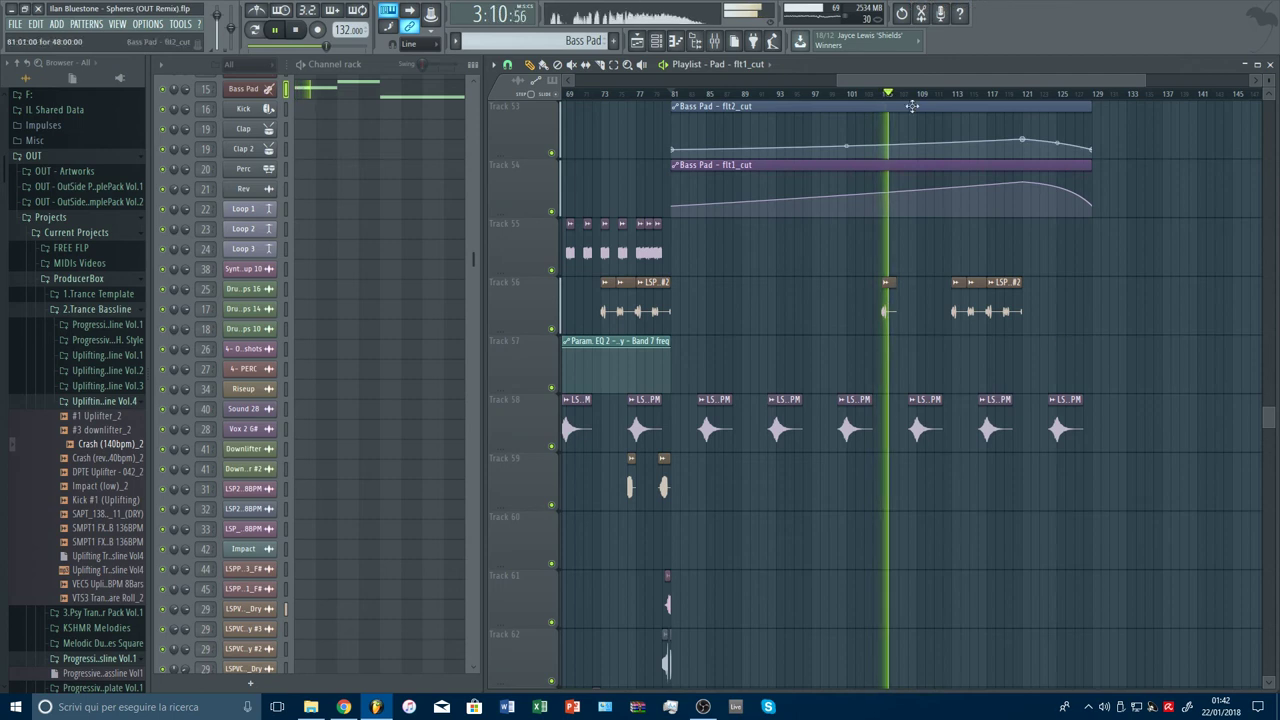
Step: Restart playback at bar 81 and place copies of the short single vocal chop on Track 56 at bars 81 and 89
scroll(912, 106, down, 3)
scroll(907, 102, up, 3)
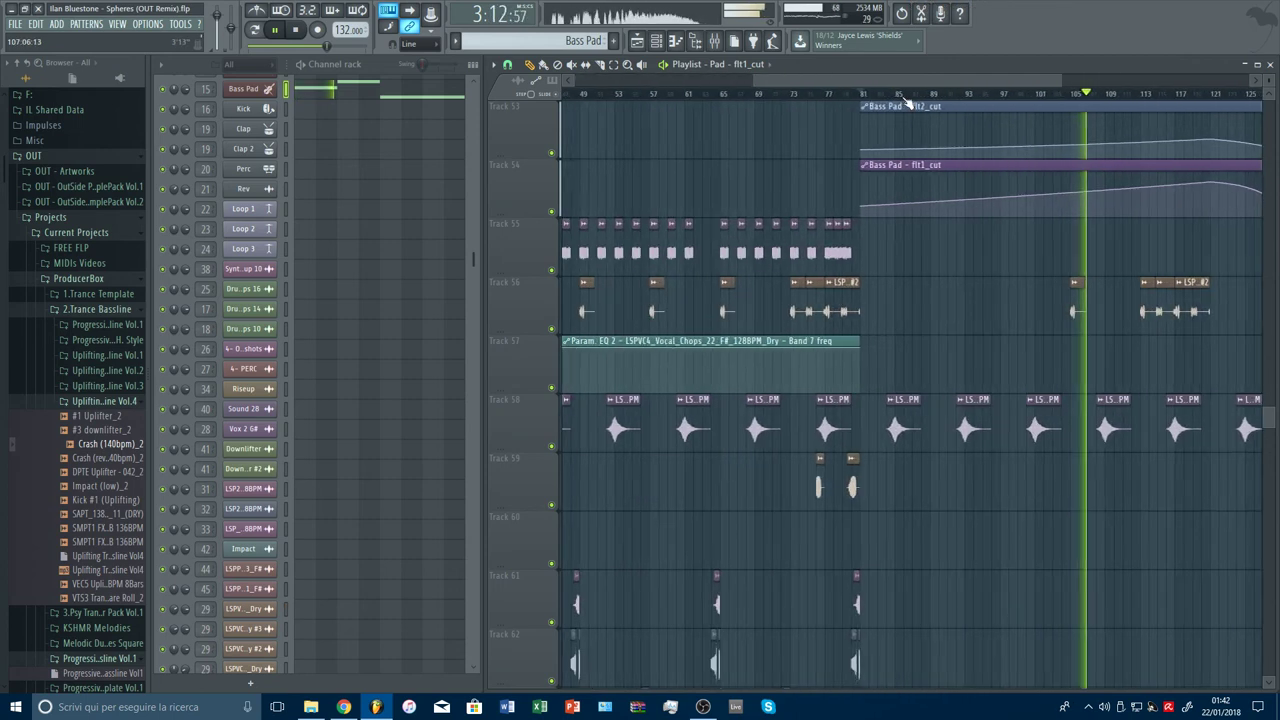
click(847, 95)
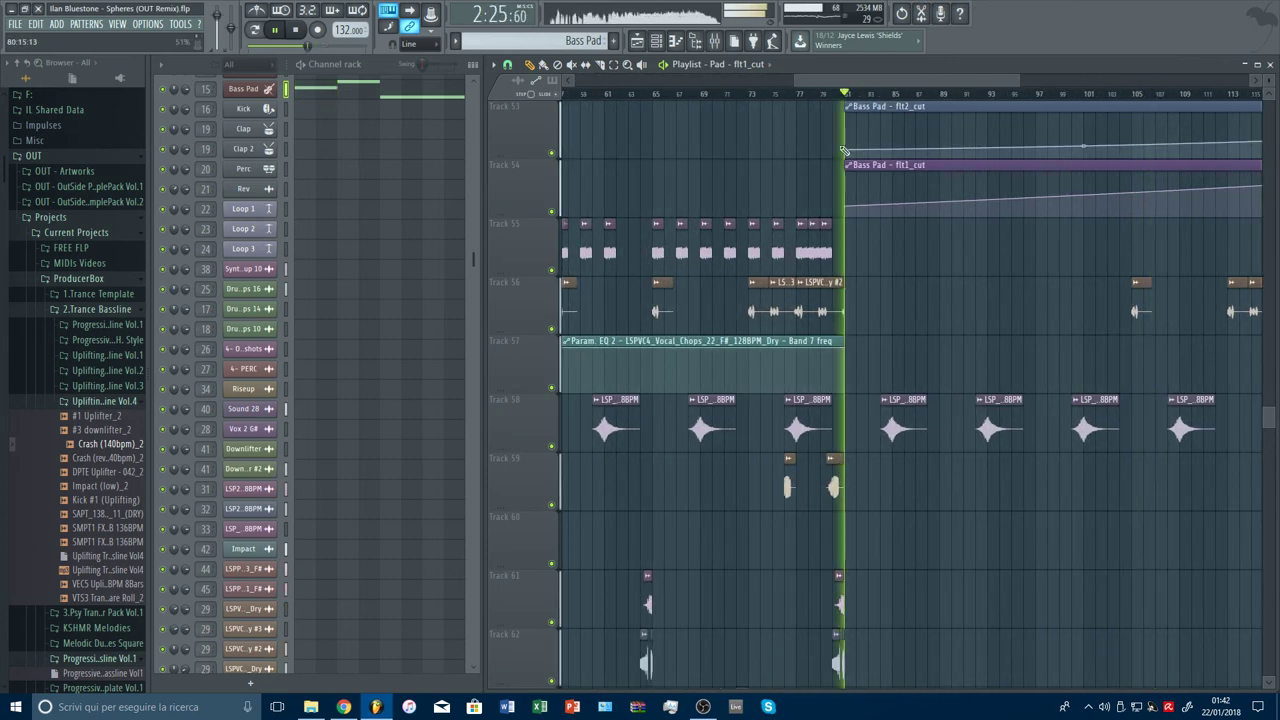
click(658, 311)
click(851, 311)
click(867, 311)
drag(882, 311, 952, 313)
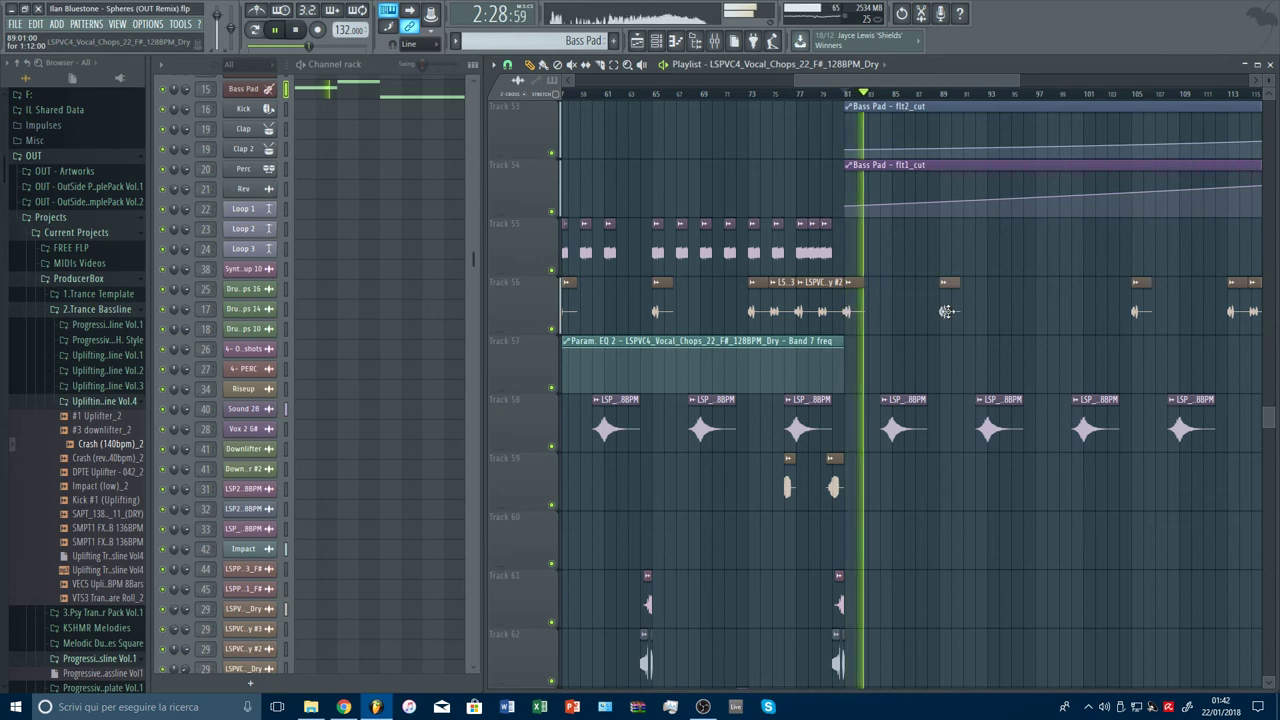
Step: Place a vocal chop copy on Track 56 at bar 97 and extend Track 57's Band 7 freq automation past bar 113, dipping at bar 89 and rising to bar 113
click(1044, 316)
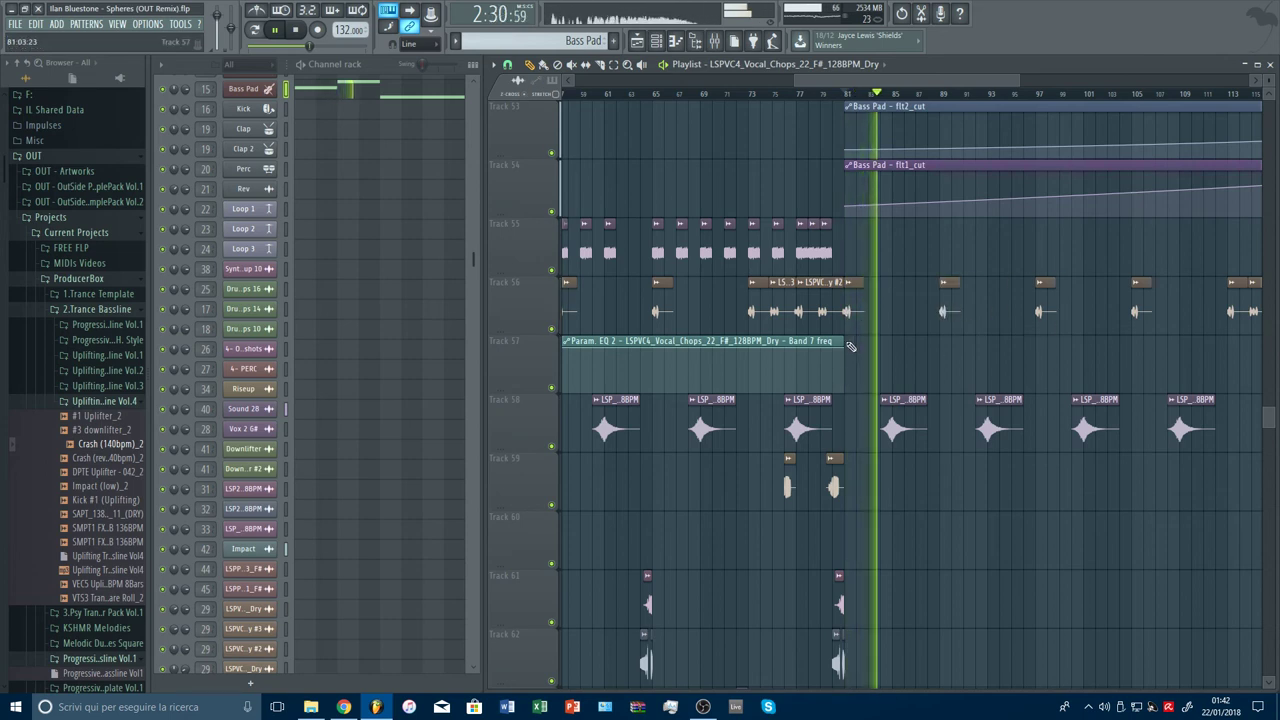
drag(843, 343, 1266, 345)
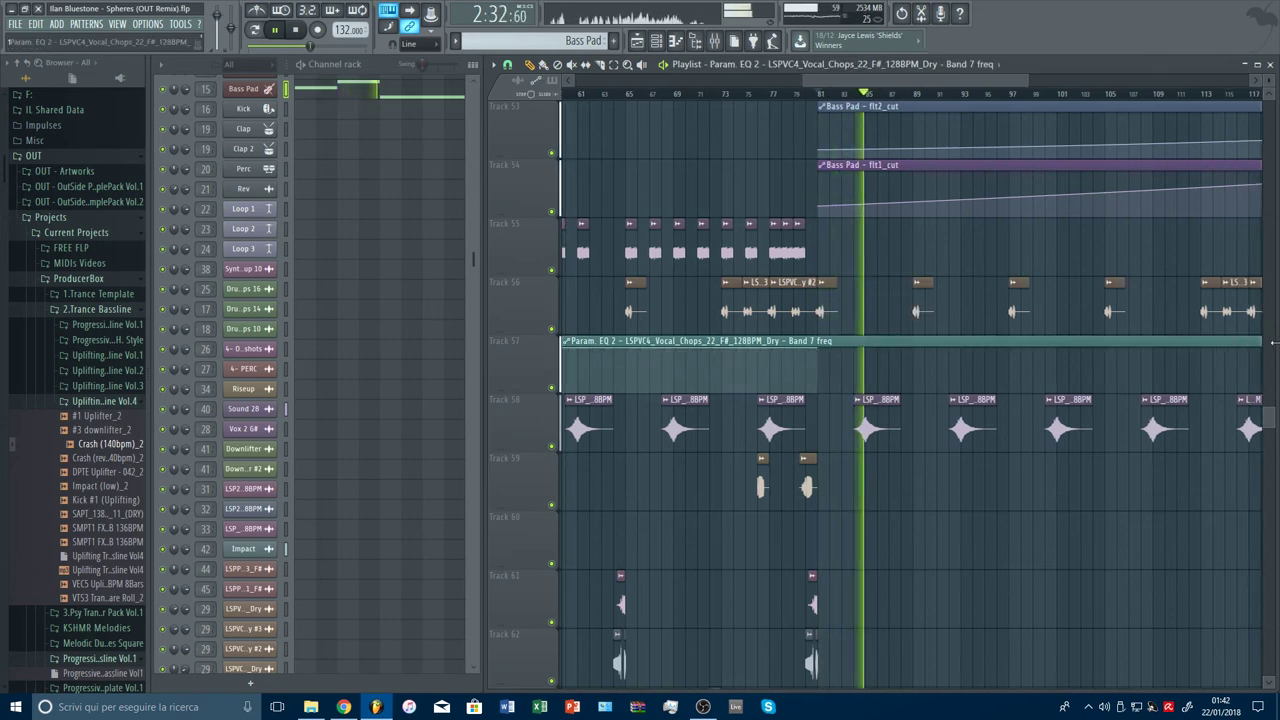
right_click(912, 367)
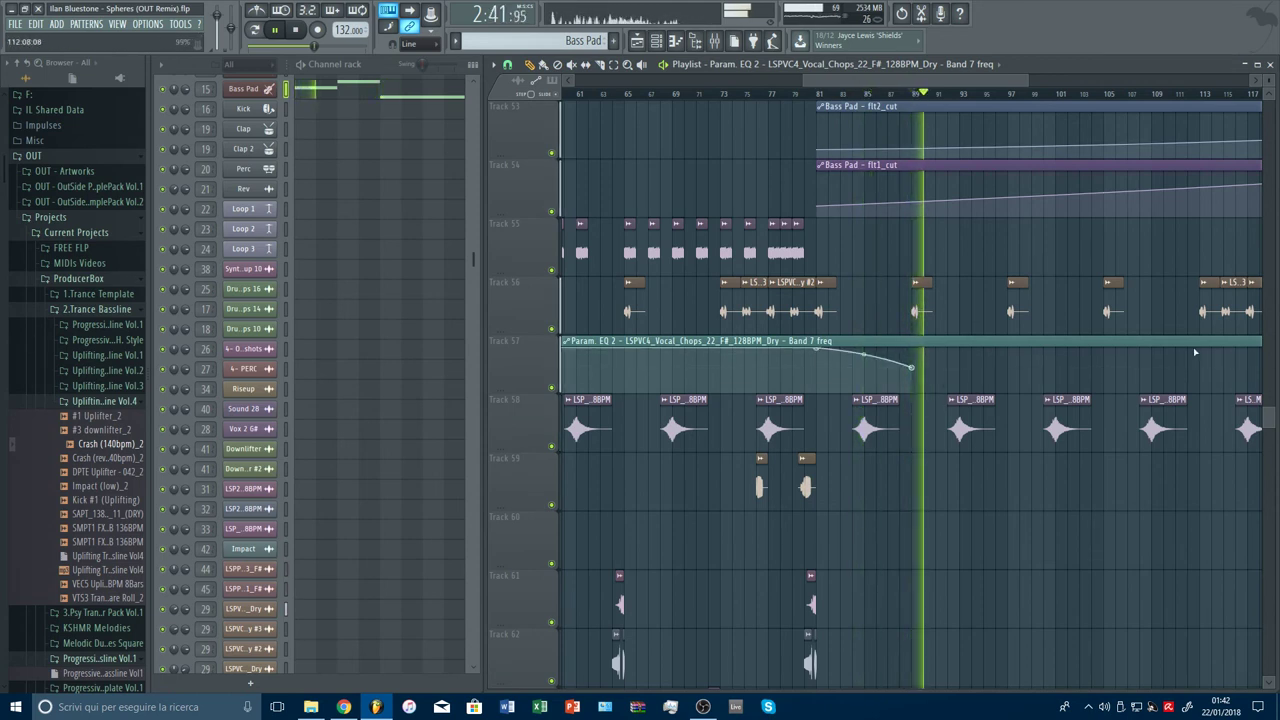
right_click(1200, 351)
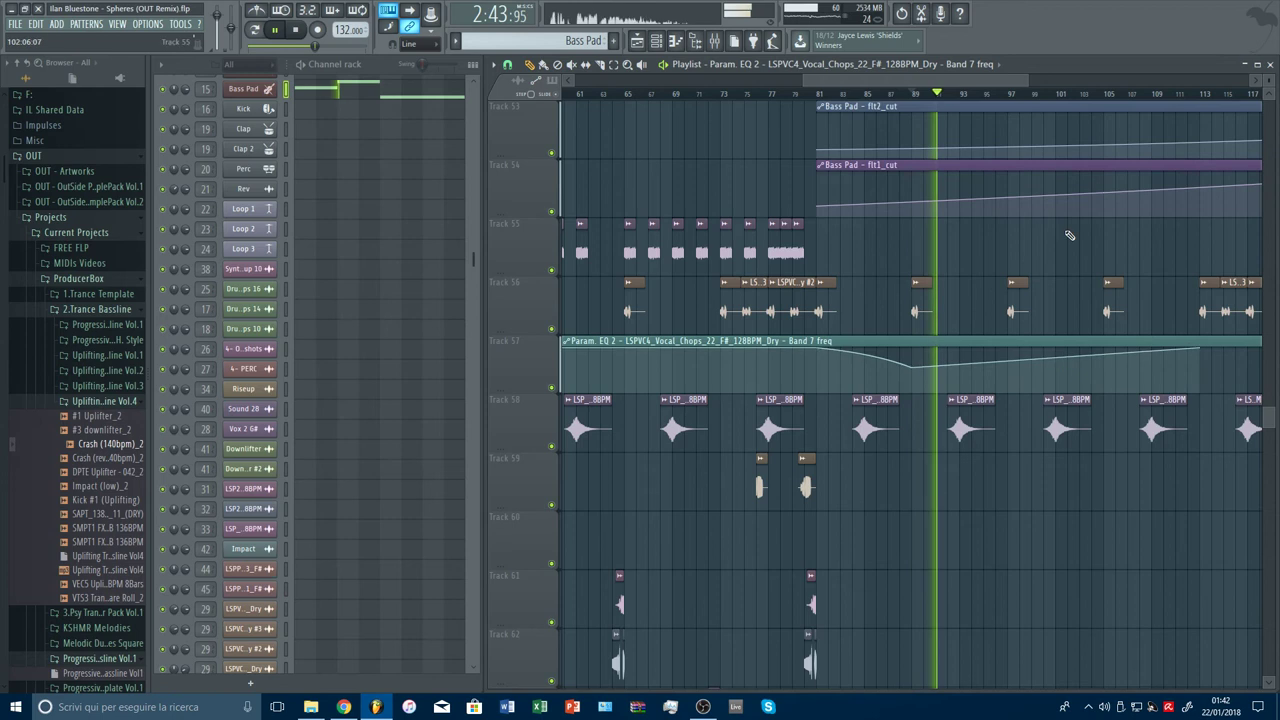
Step: Play the break from several positions between bars 89 and 113 to check the vocal chops with the extended automation
click(996, 95)
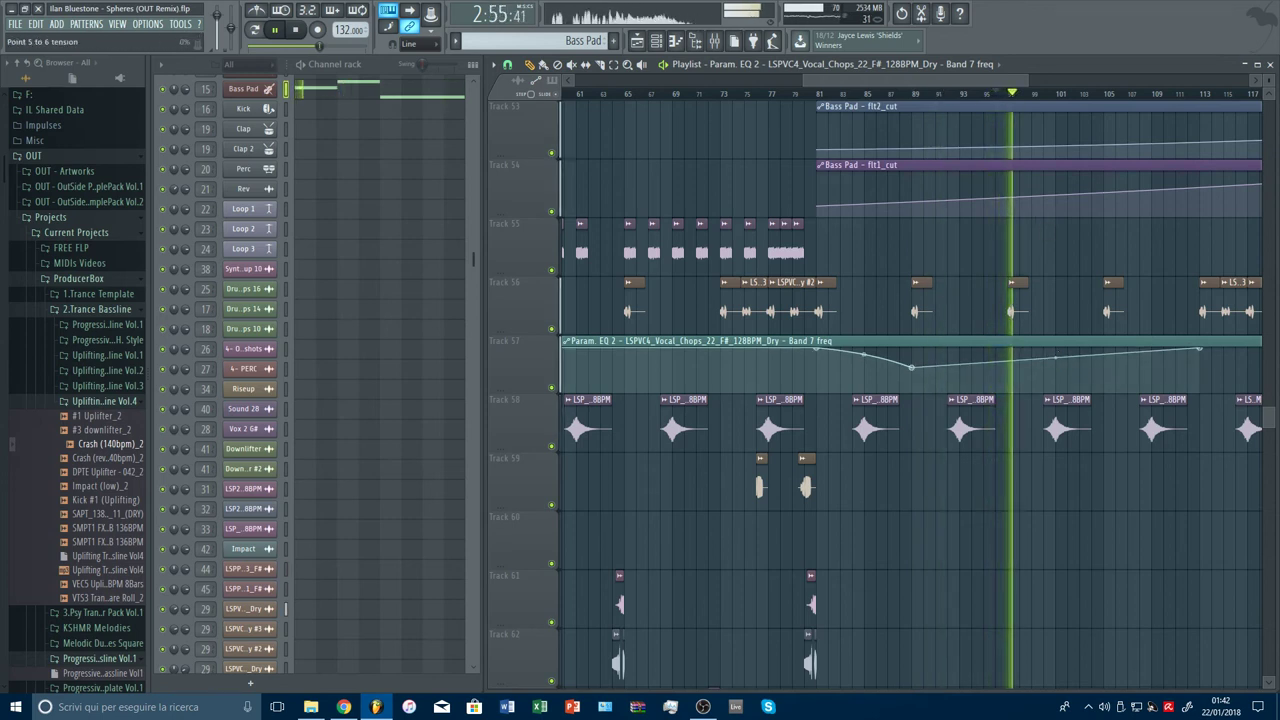
click(914, 95)
scroll(916, 95, down, 3)
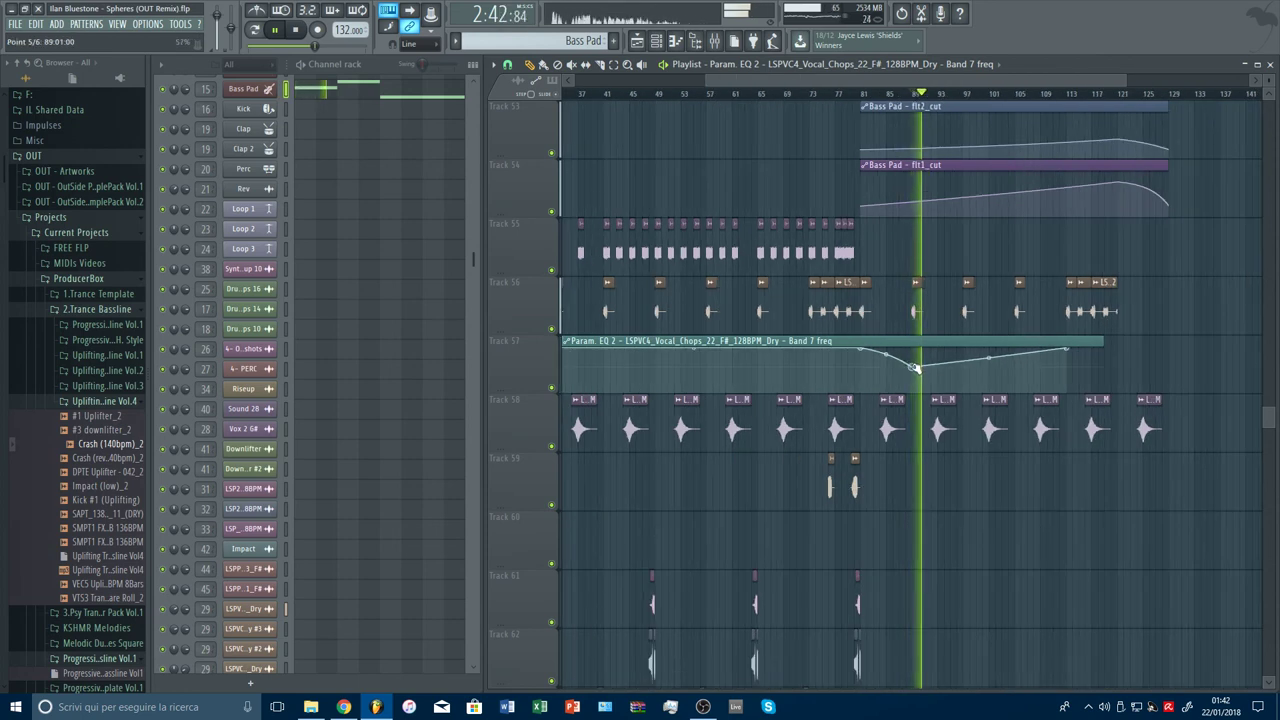
key(space)
key(space)
click(1018, 94)
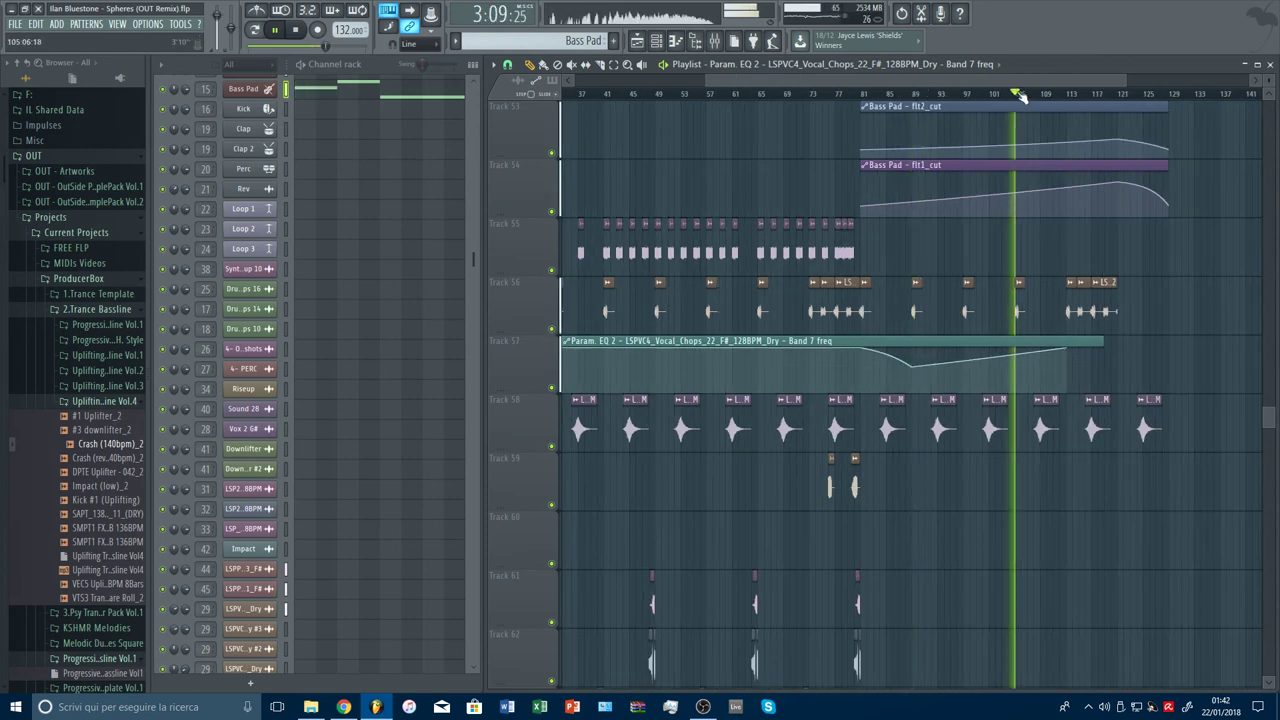
click(1066, 95)
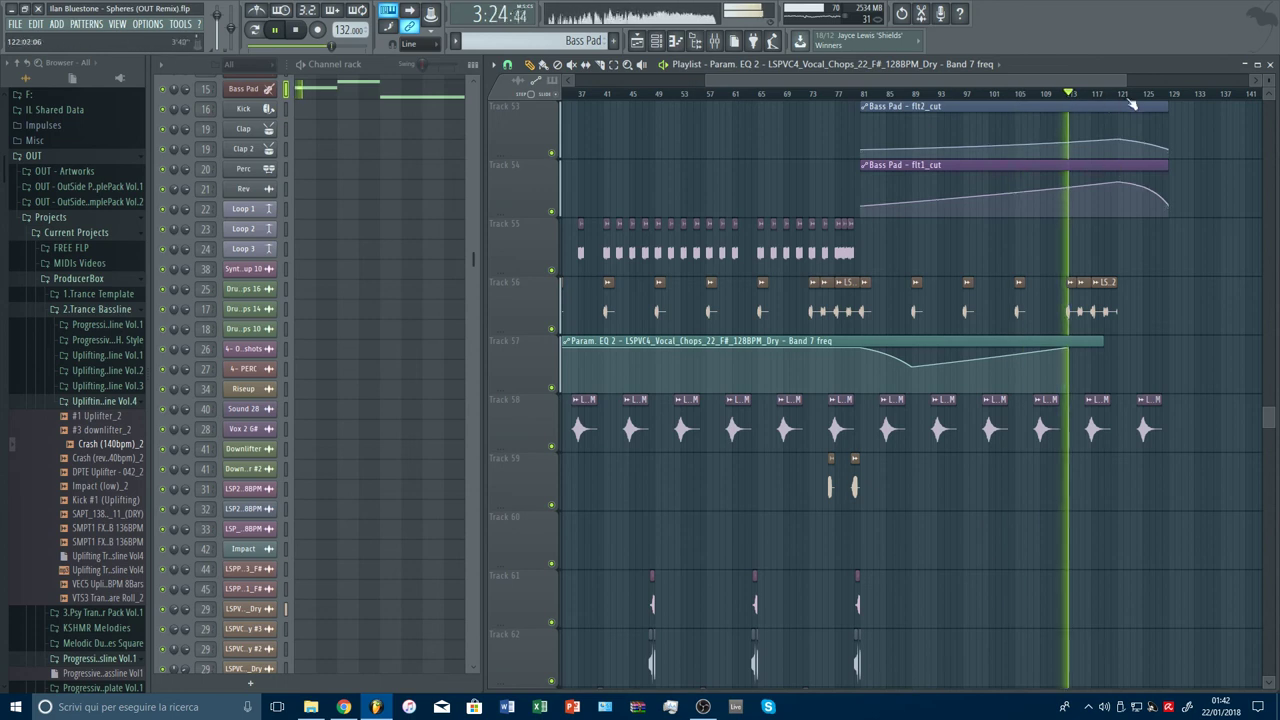
Step: Show the mixer and select the LSPVC4_Vocal_Chops_22_F#_128BPM_Dry insert
scroll(1134, 96, down, 2)
key(F9)
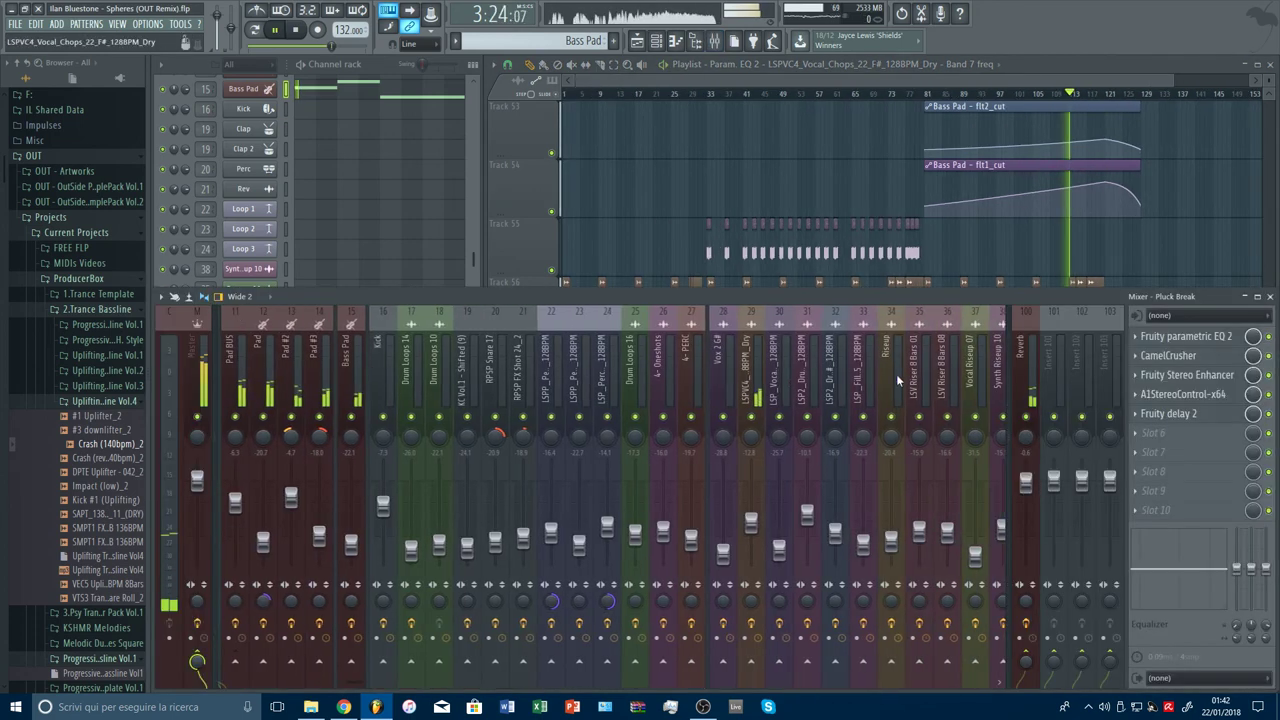
click(741, 373)
Step: Try a Fruity parametric EQ 2 in the vocal chop insert's fourth effect slot, raising the high band during playback
click(1148, 397)
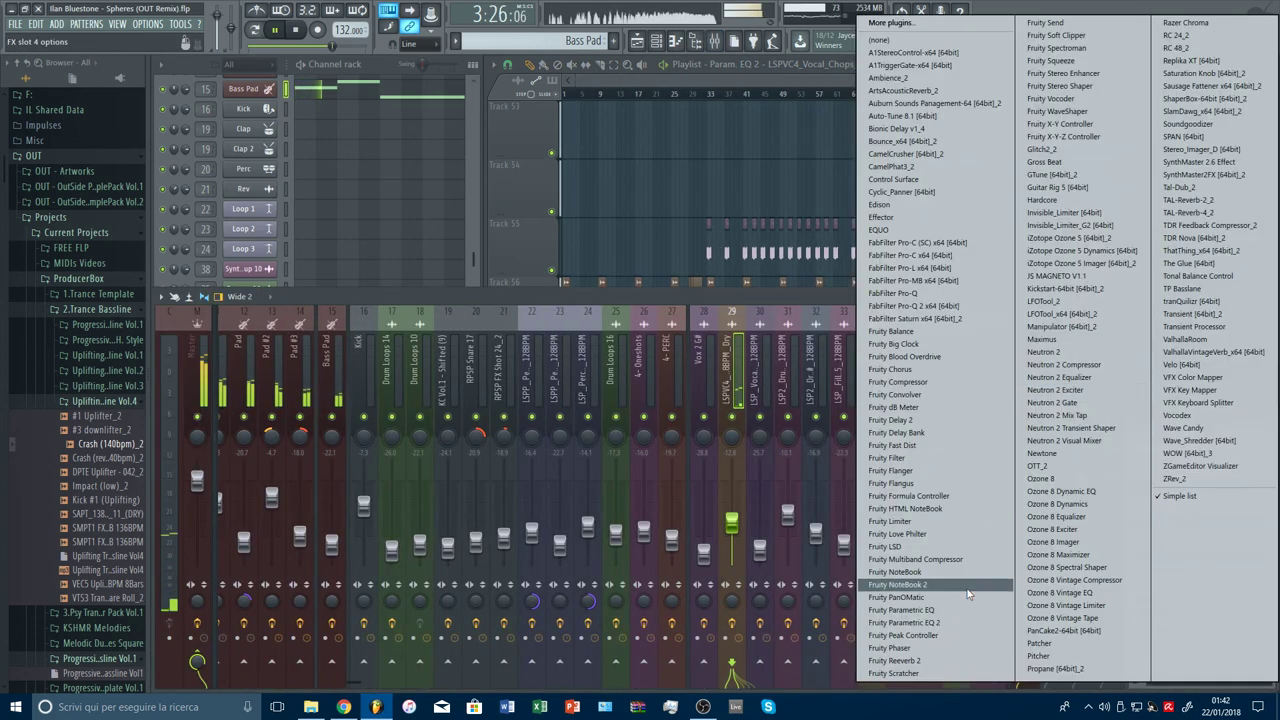
click(930, 624)
drag(448, 285, 378, 286)
key(space)
key(space)
key(space)
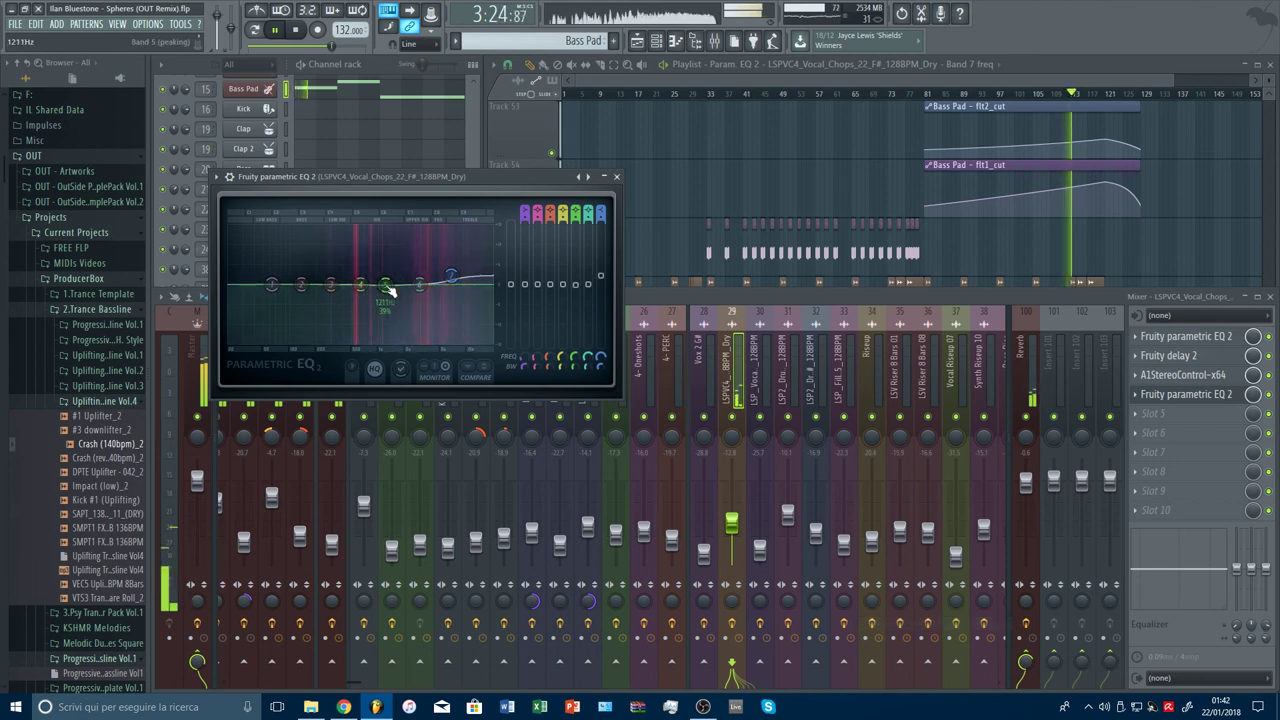
key(space)
key(Escape)
Step: Load CamelCrusher in the vocal chop insert's fourth effect slot with the tube distortion at 20%, and return to the playlist
click(1138, 398)
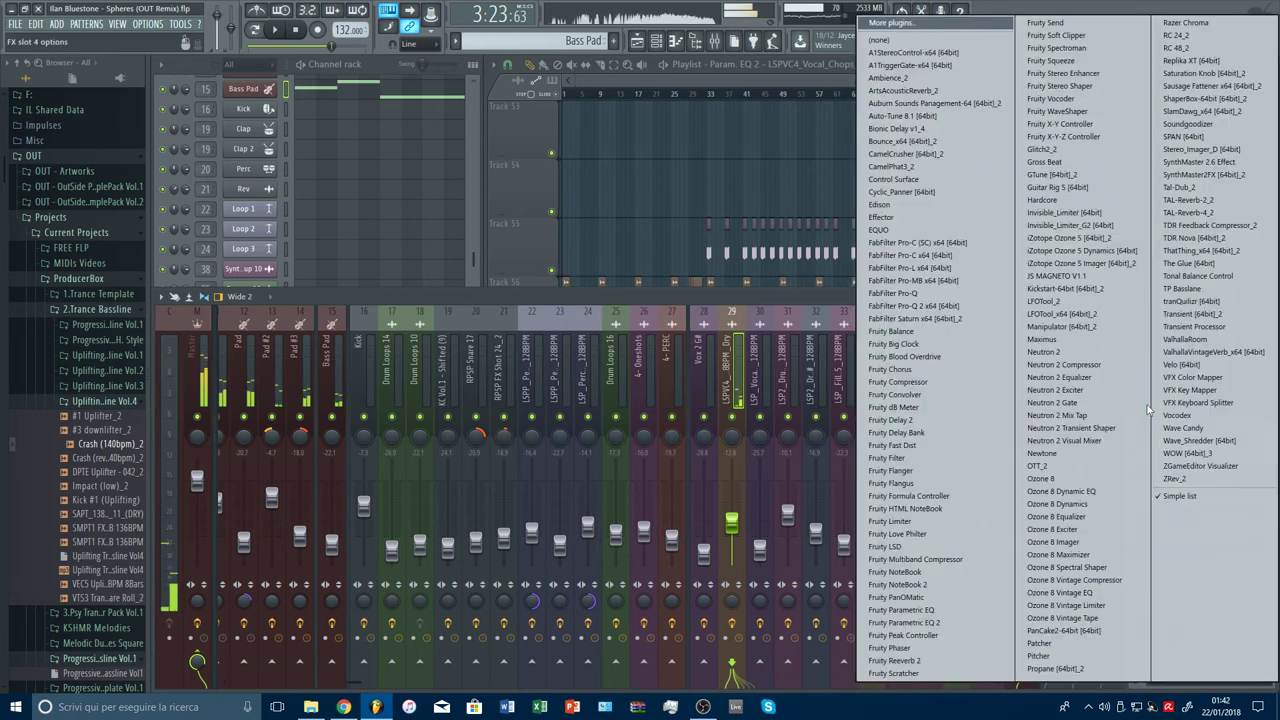
click(940, 155)
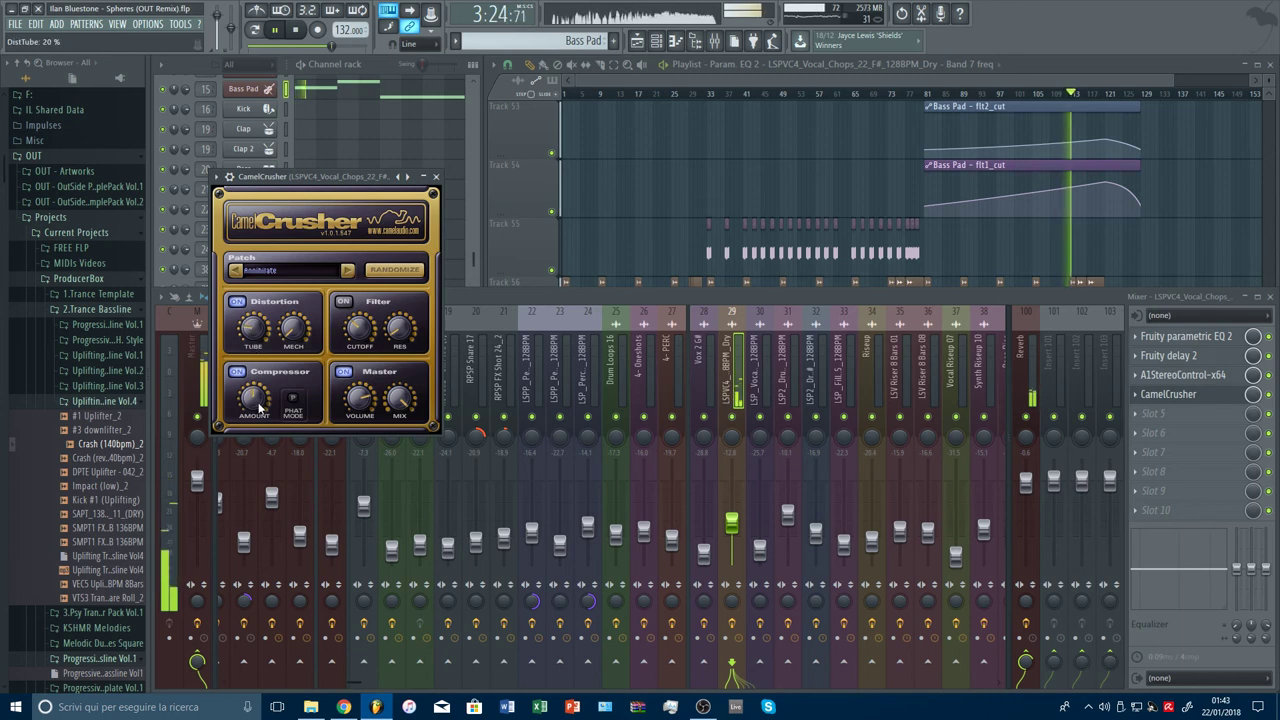
key(Escape)
key(F9)
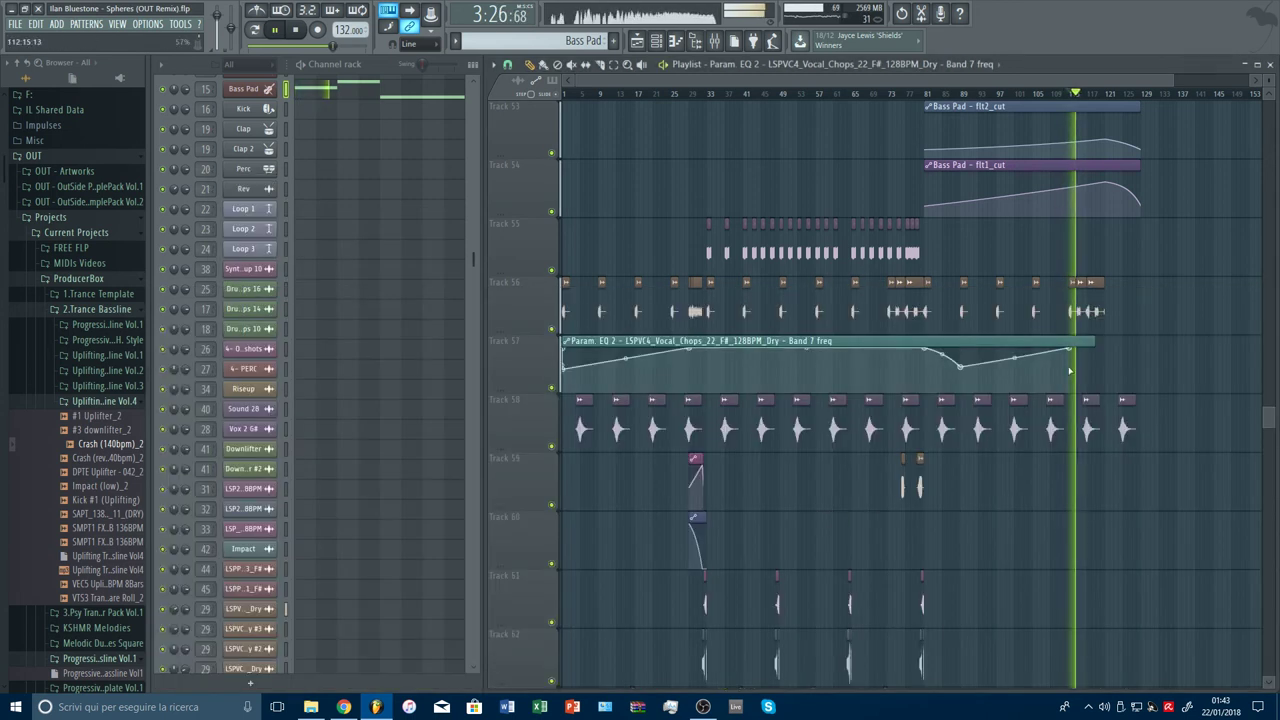
Step: Play the section from around bar 73 and mute the Sub and Chords BUS inserts in the mixer
click(885, 95)
scroll(899, 96, up, 4)
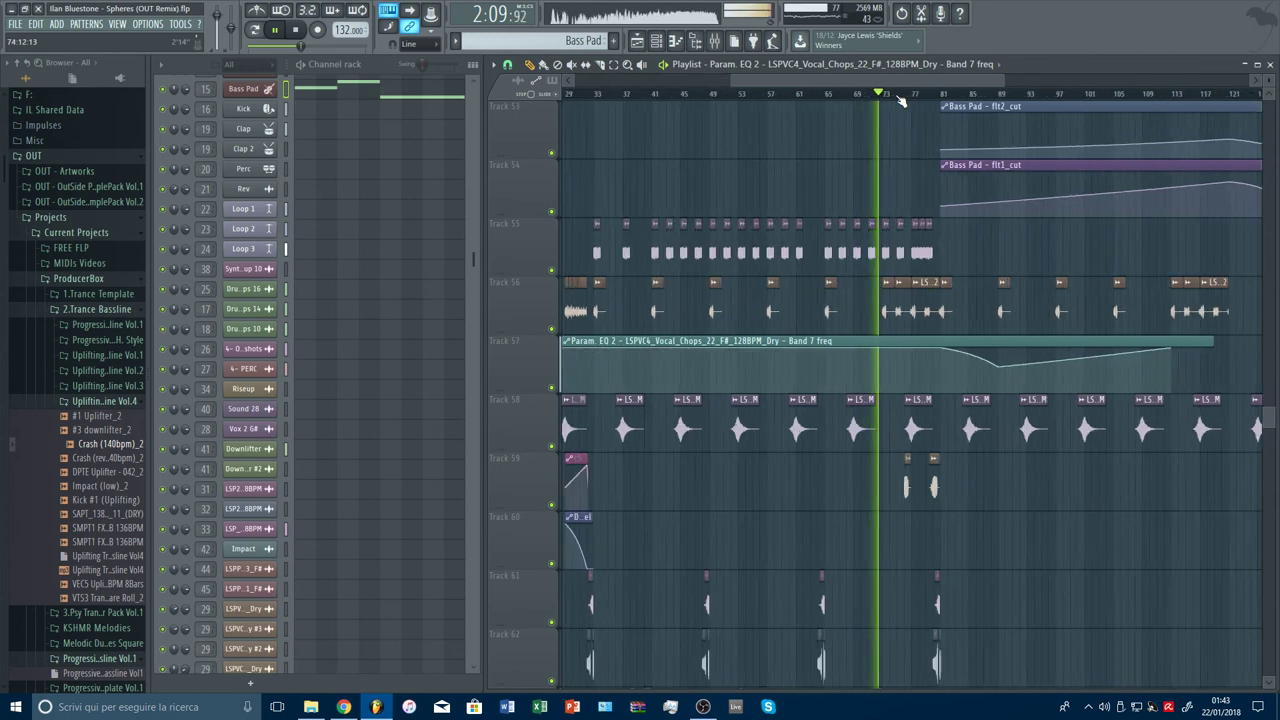
drag(899, 83, 989, 86)
scroll(943, 94, down, 4)
scroll(1124, 228, up, 5)
scroll(1124, 228, up, 5)
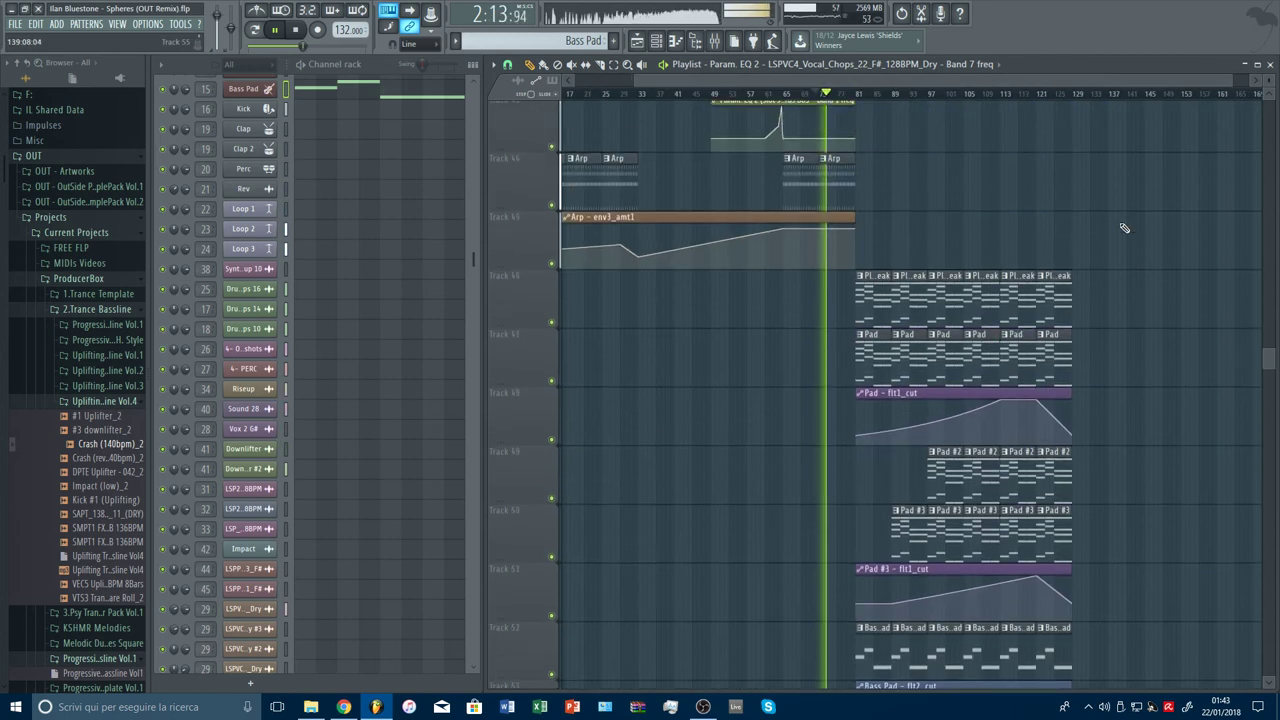
click(714, 41)
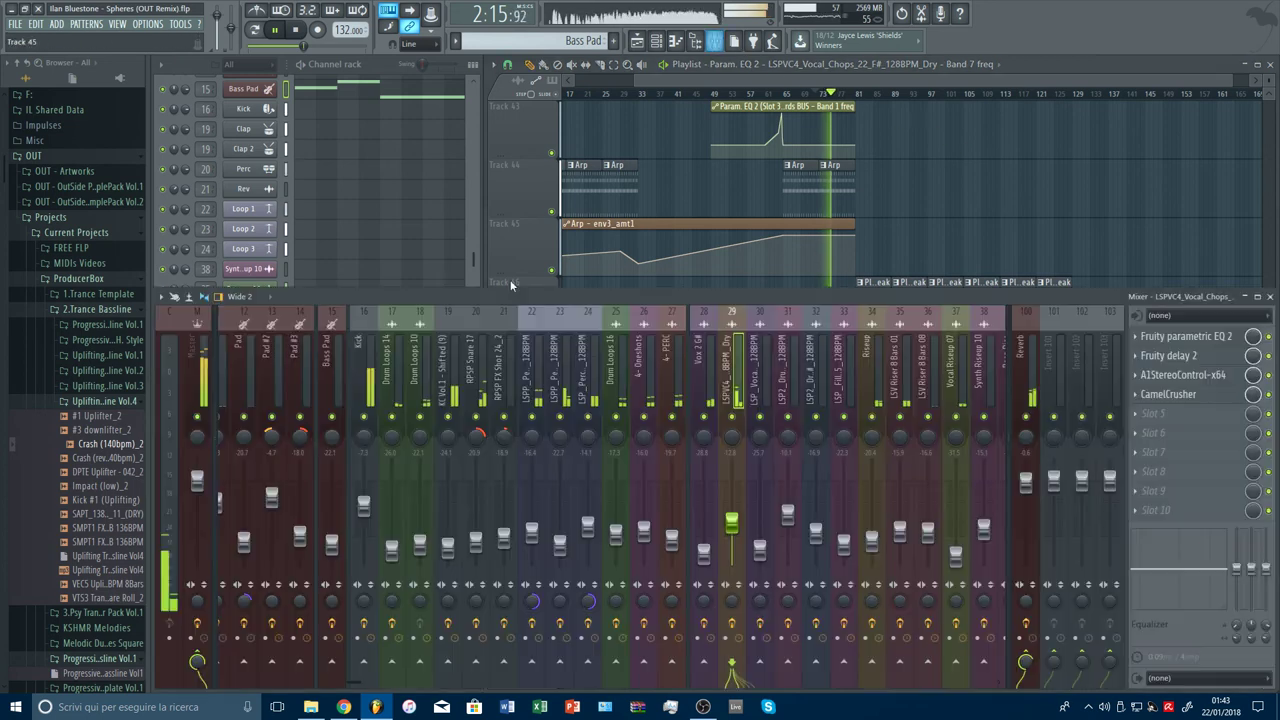
scroll(470, 374, left, 4)
click(409, 417)
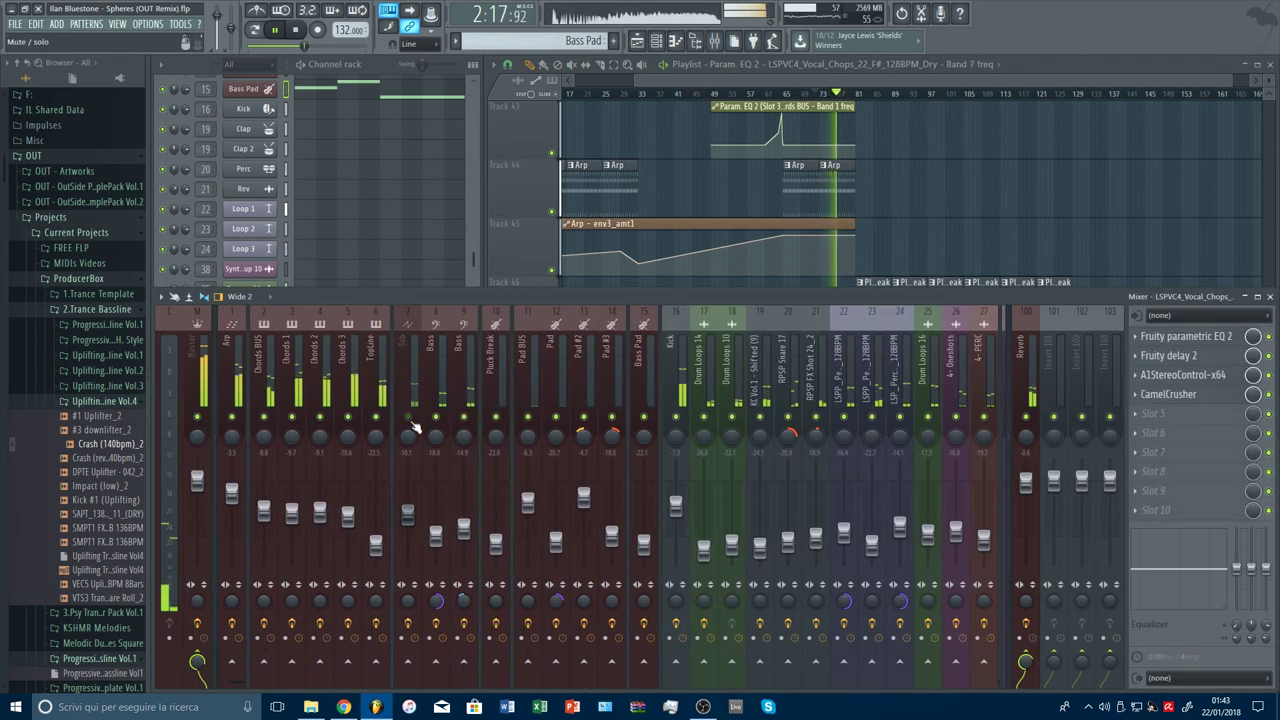
click(265, 418)
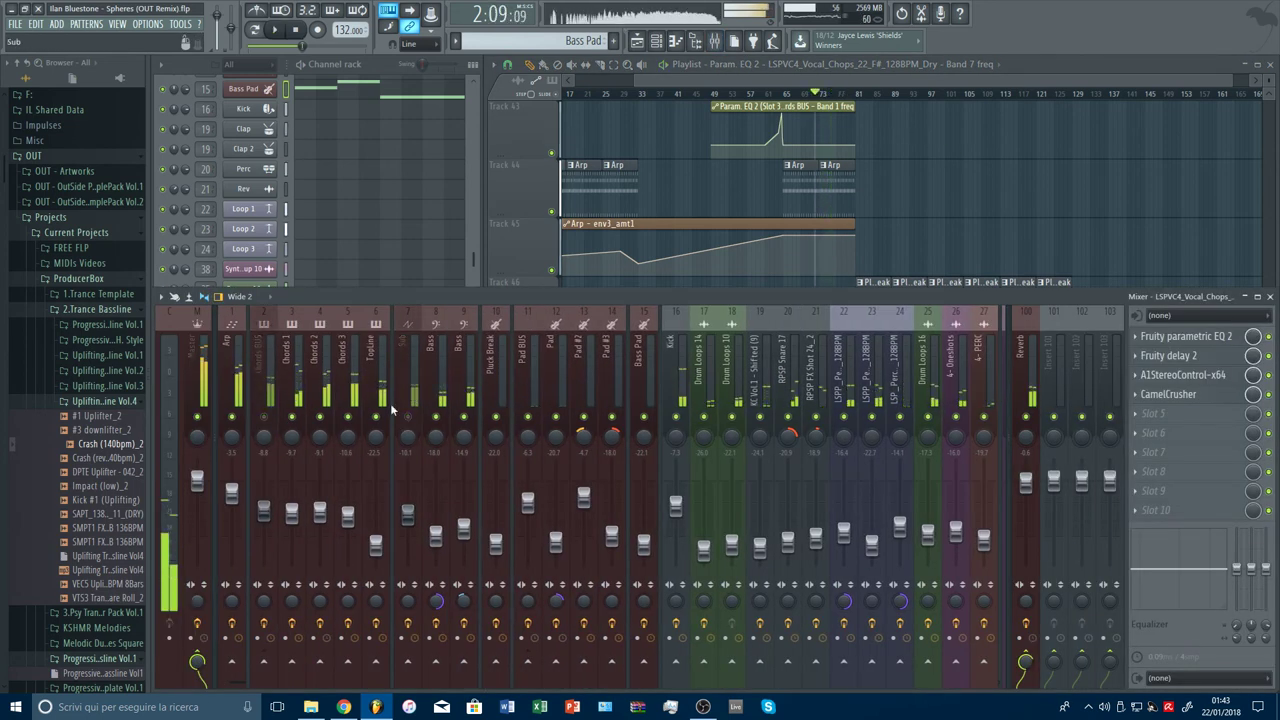
Step: Reshape the LFOTool volume curve on Bass insert 8, setting its first curve to 69% and moving the middle point slightly earlier
click(438, 390)
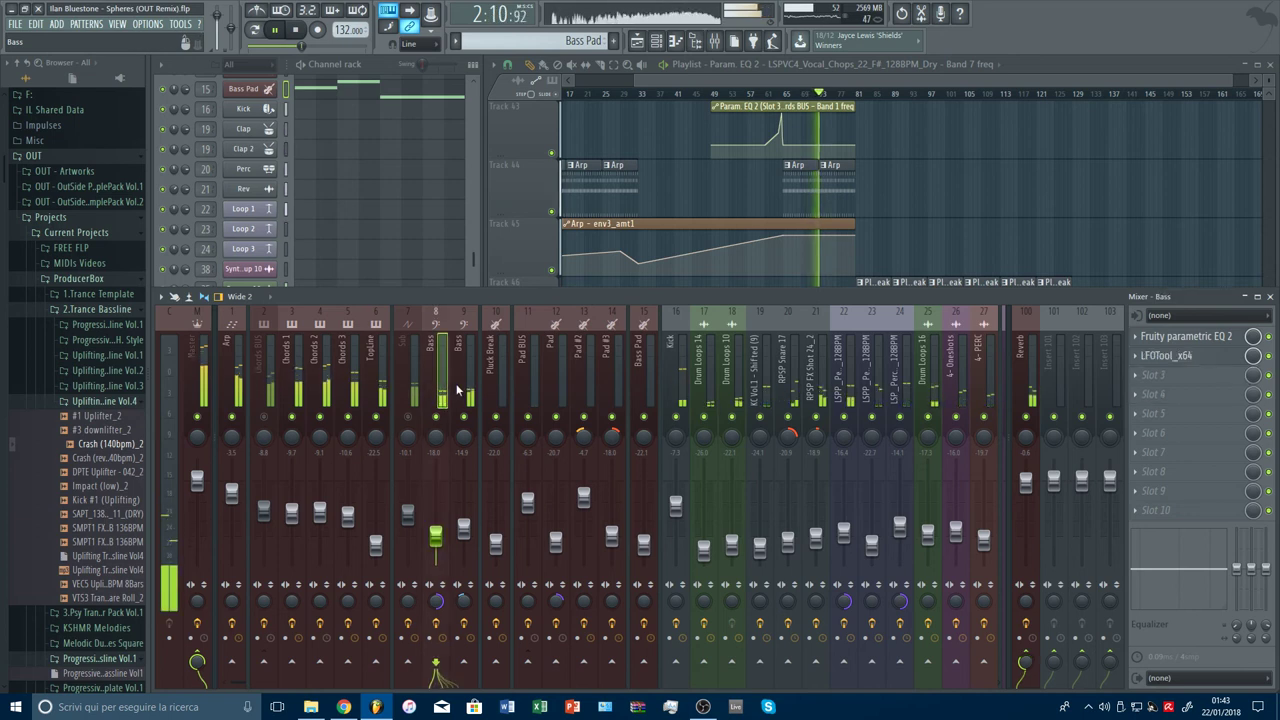
click(1170, 359)
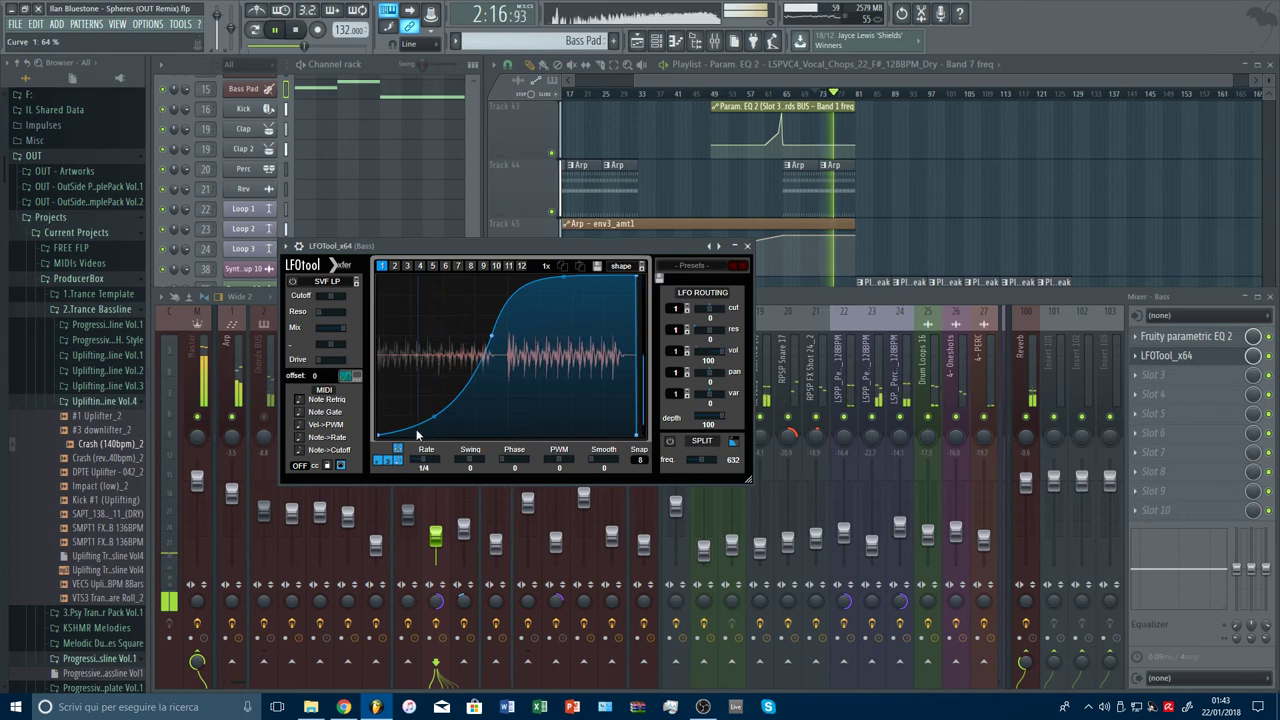
key(Escape)
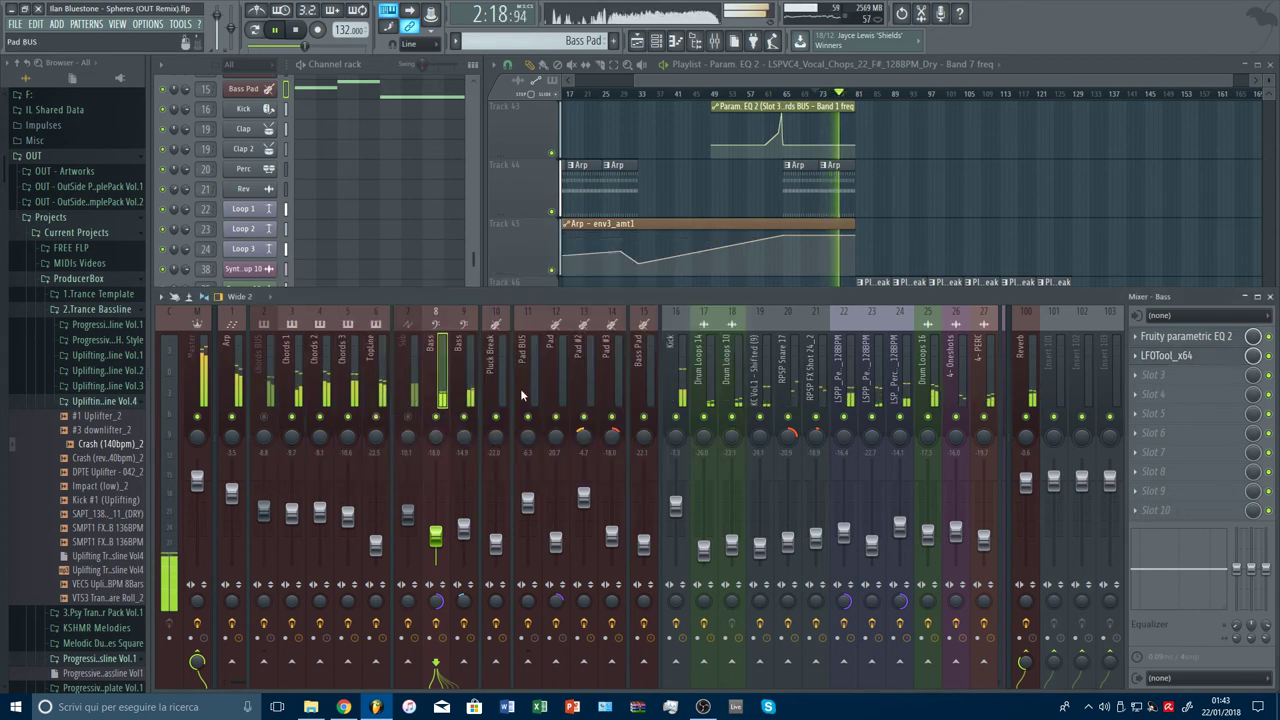
click(1166, 356)
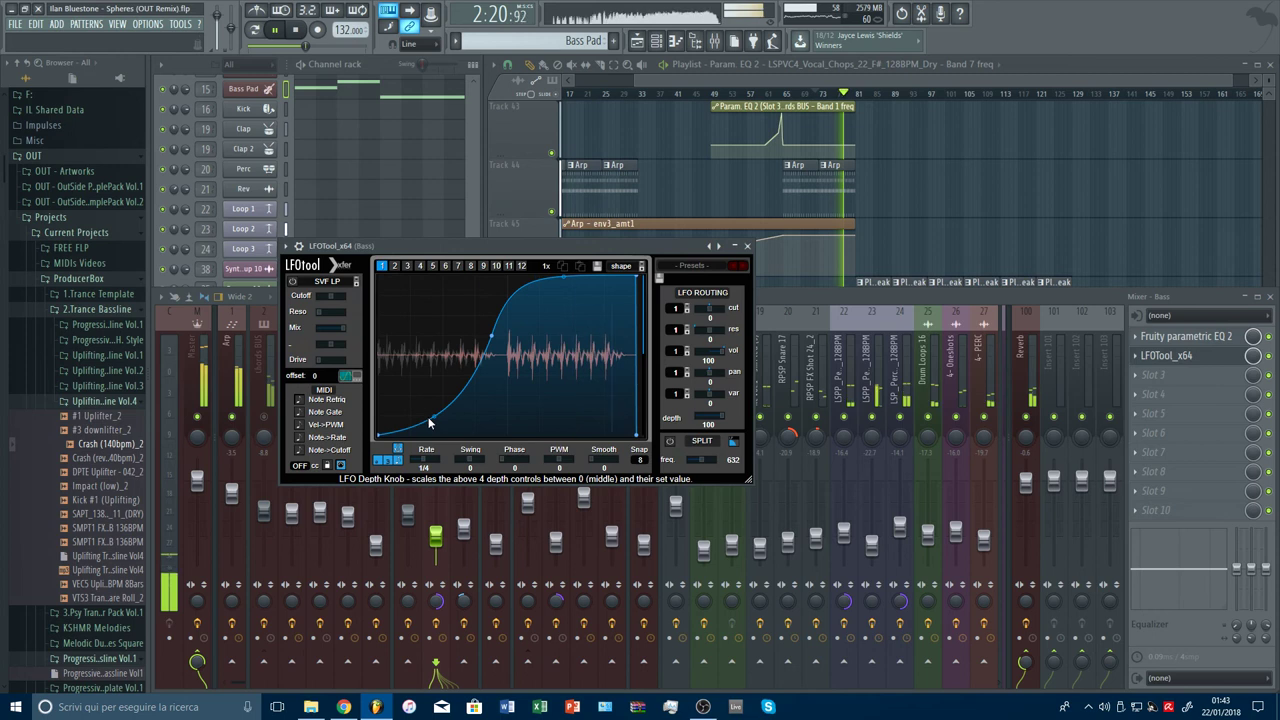
drag(432, 422, 432, 427)
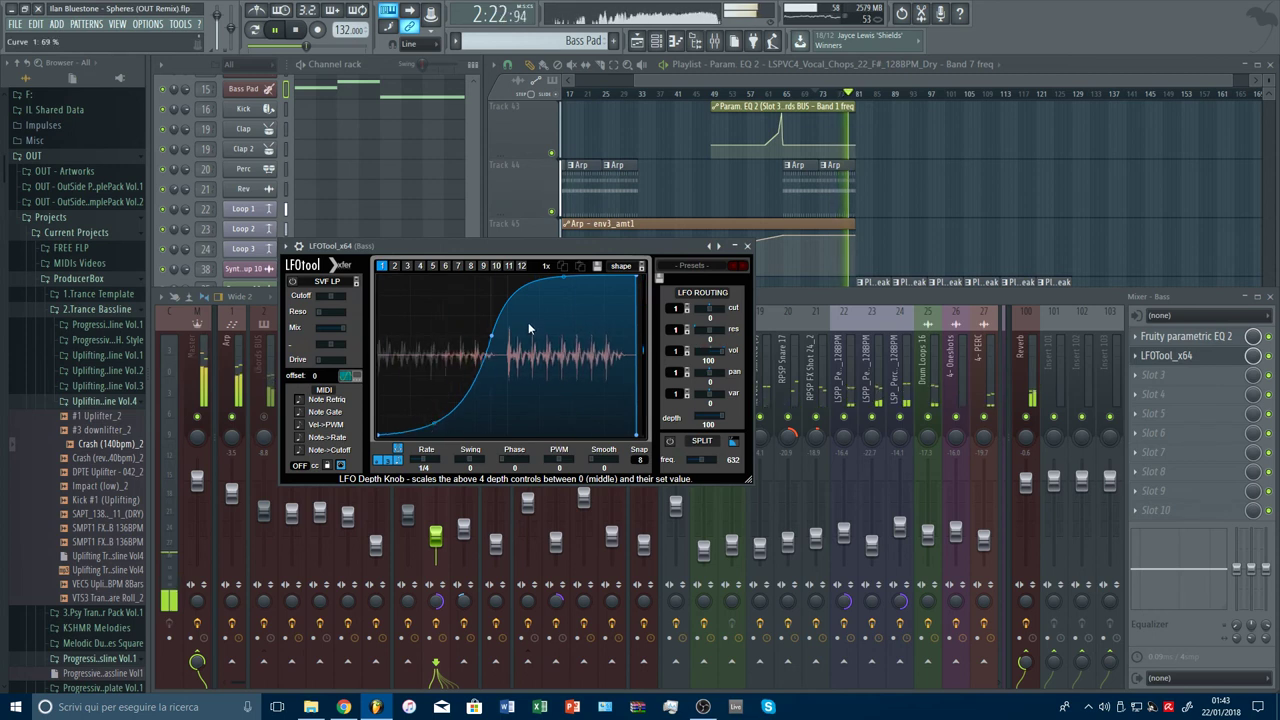
drag(490, 341, 481, 345)
key(Escape)
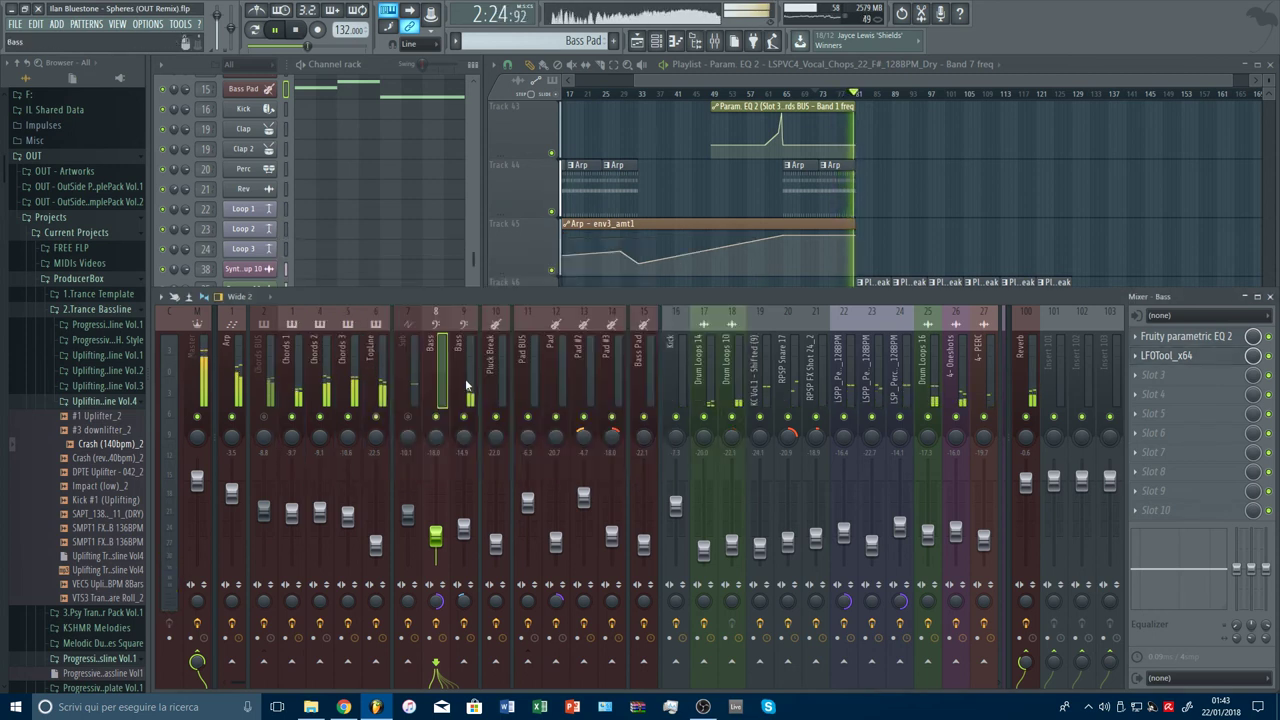
Step: Reshape the LFOTool volume curve on Bass insert 9, moving the middle point earlier and setting the first curve to 68%
click(467, 385)
click(1193, 396)
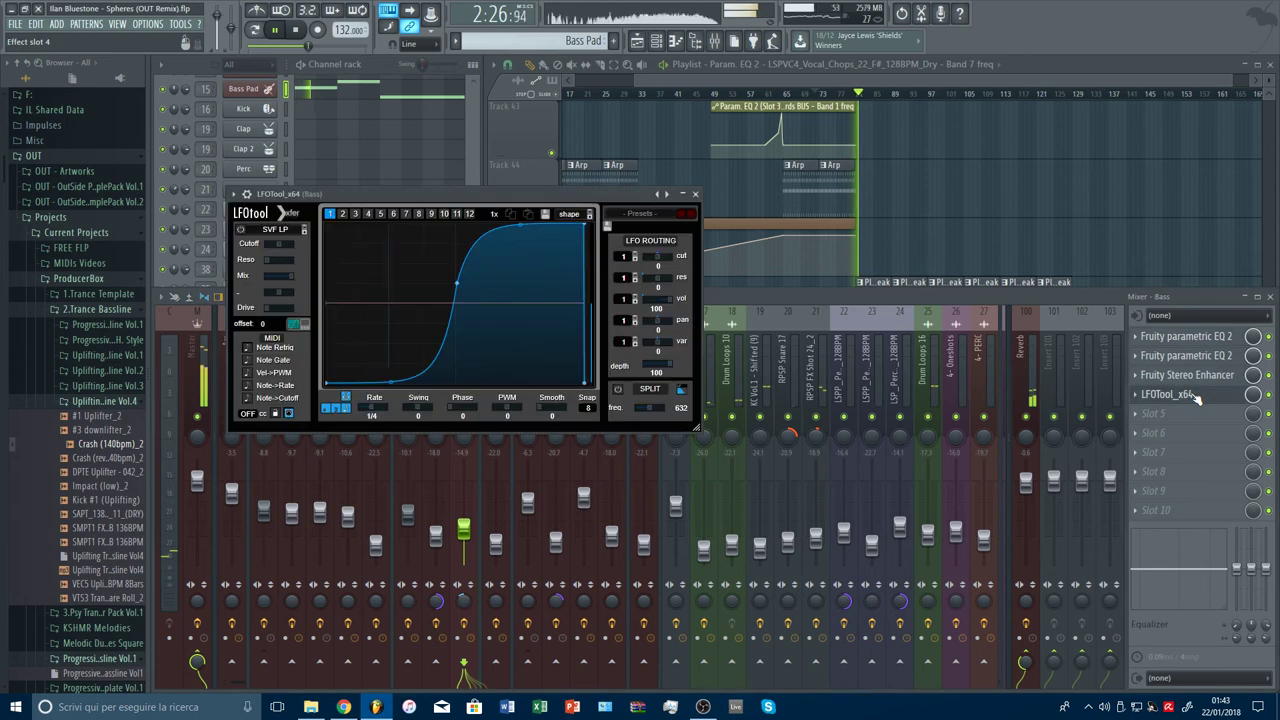
drag(452, 285, 427, 285)
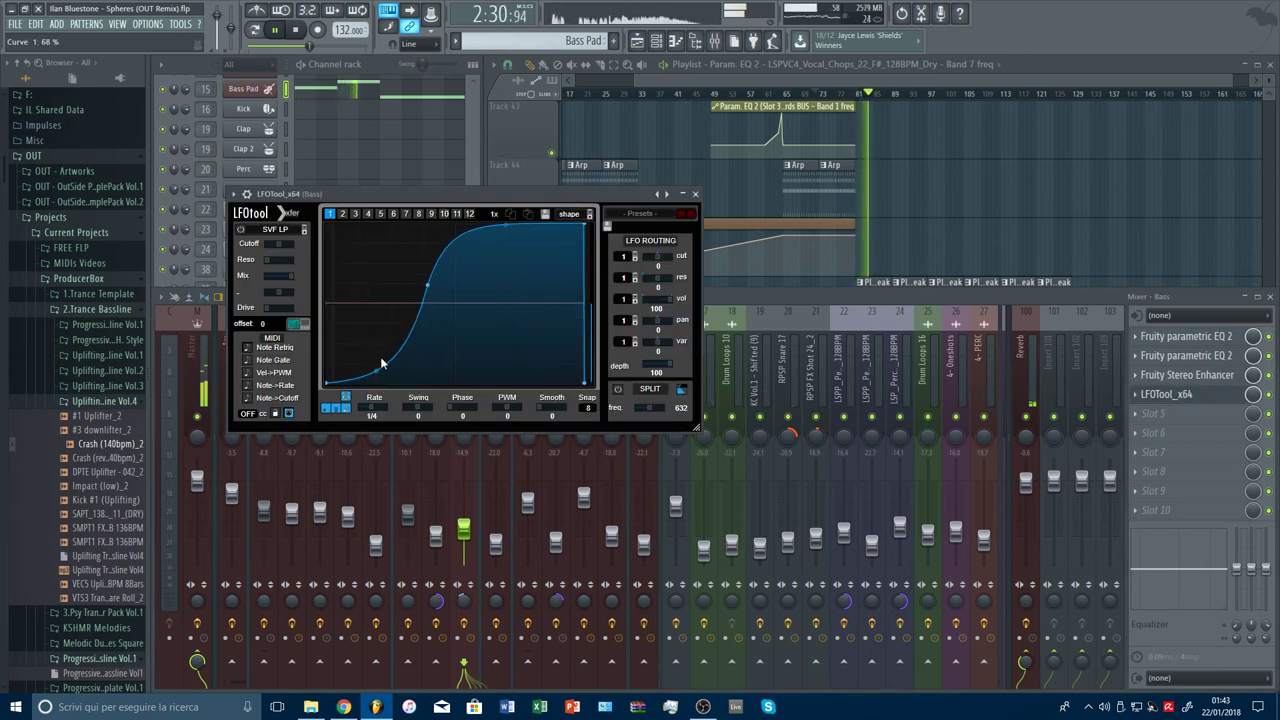
key(Escape)
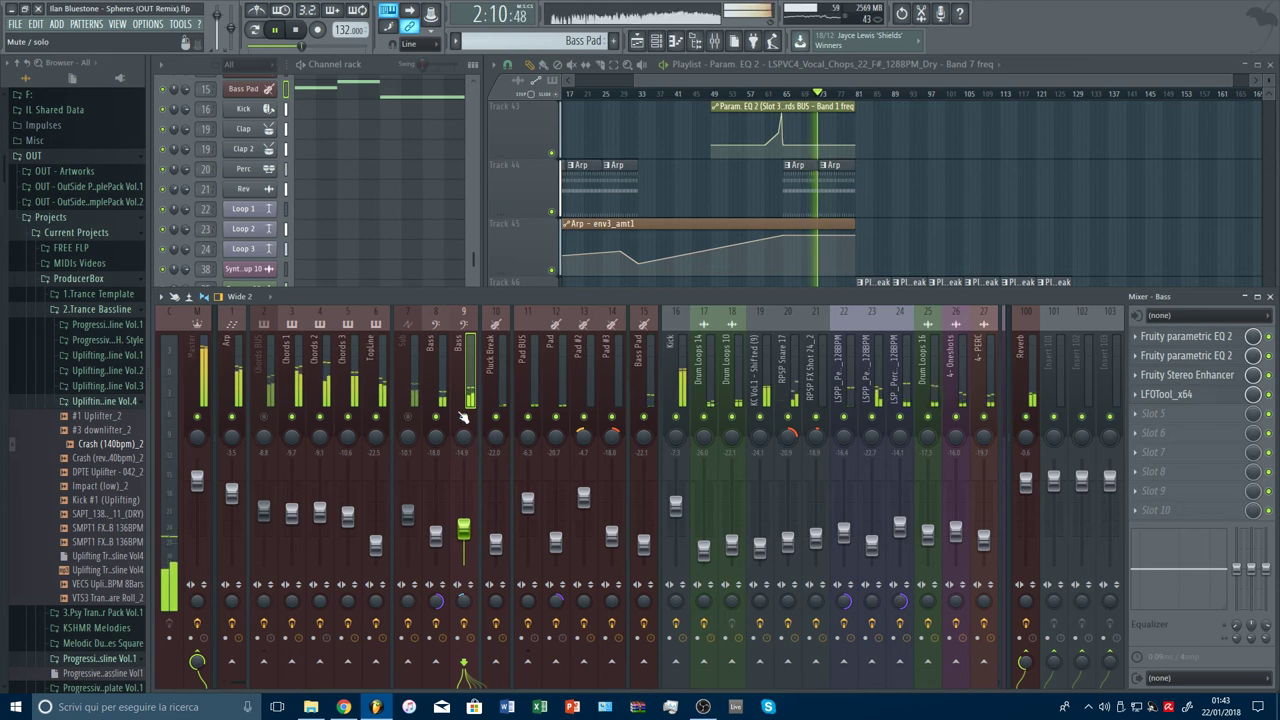
Step: Unmute the Sub insert and reshape its LFOTool curve, setting the first curve to 68% and the middle point's height to 65%
click(418, 423)
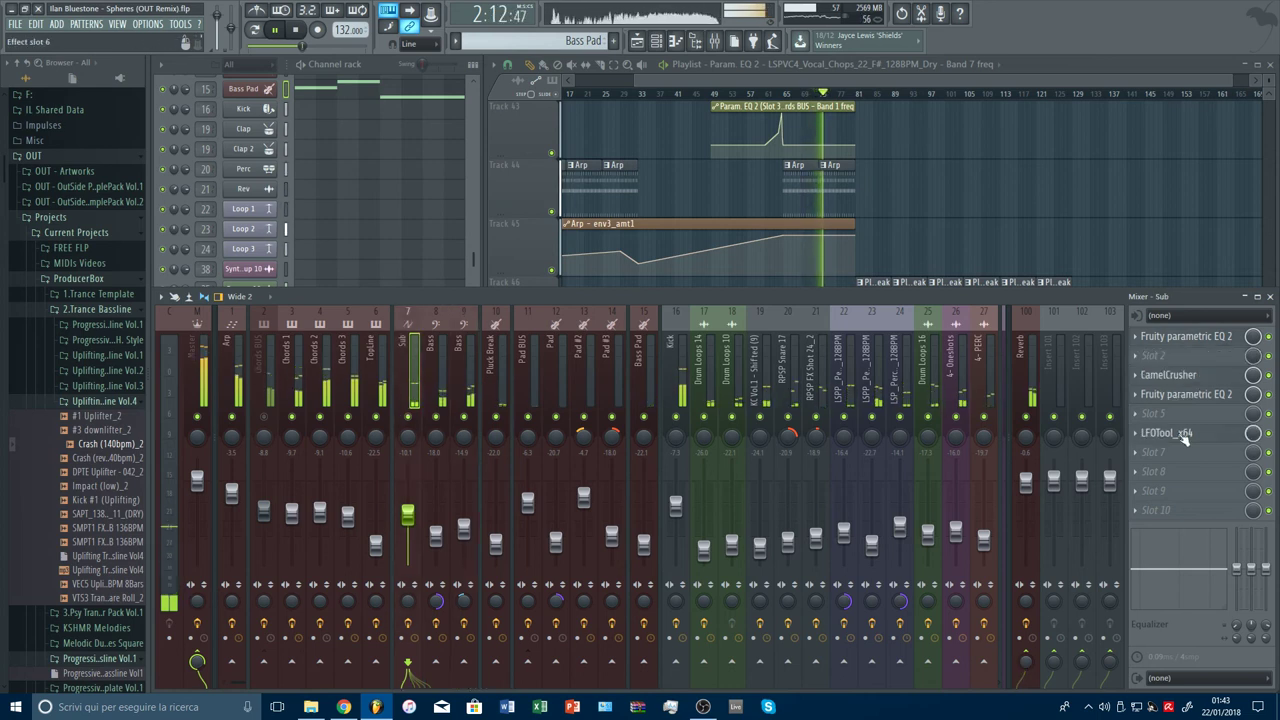
click(1180, 436)
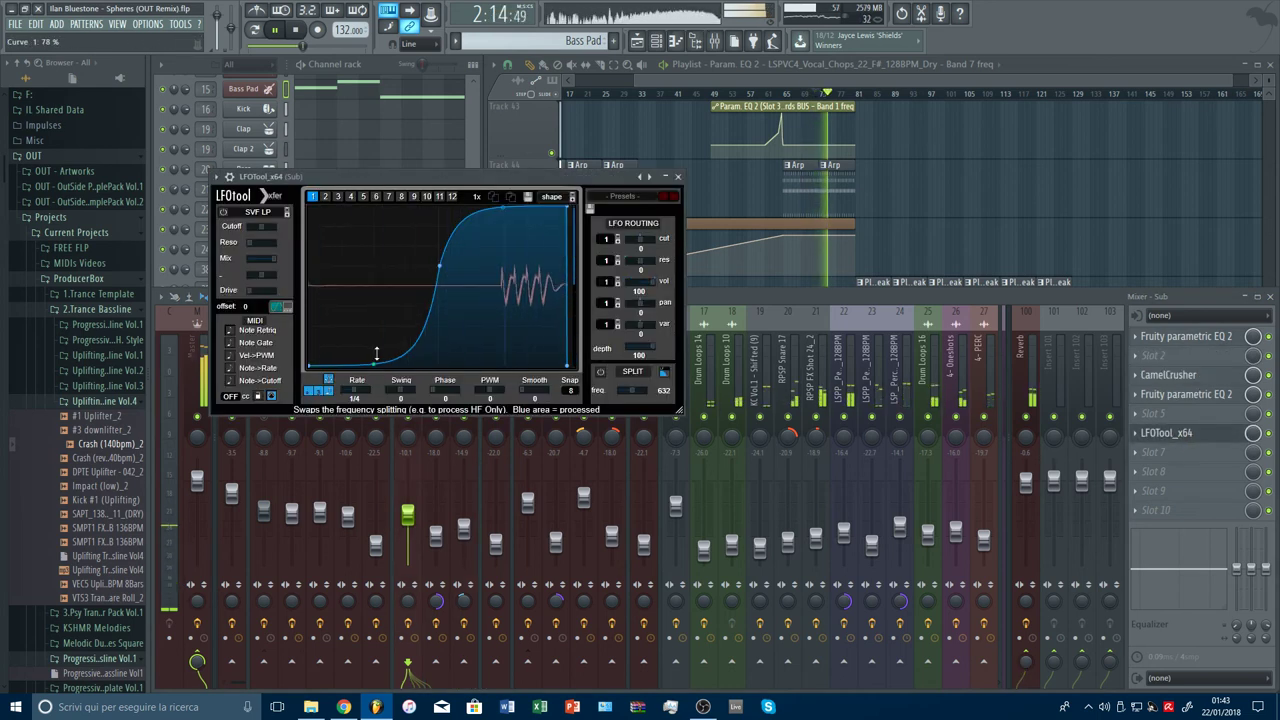
drag(376, 352, 407, 336)
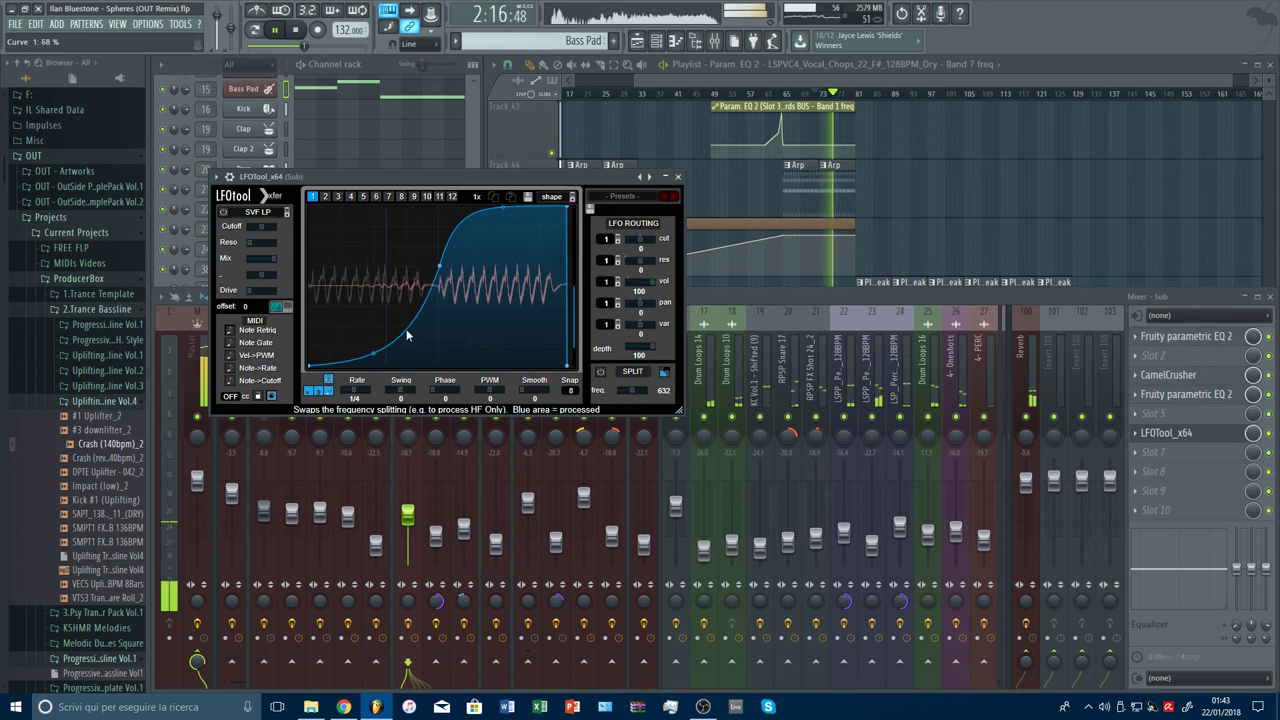
drag(441, 268, 440, 265)
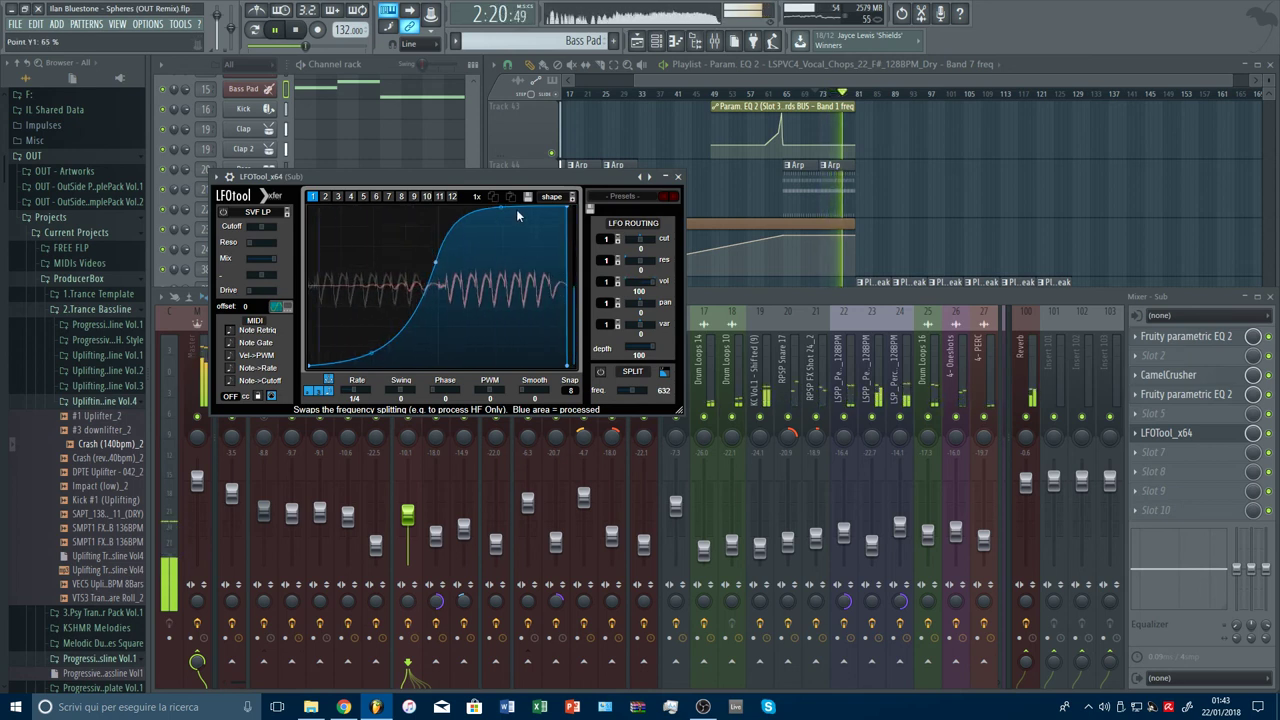
key(Escape)
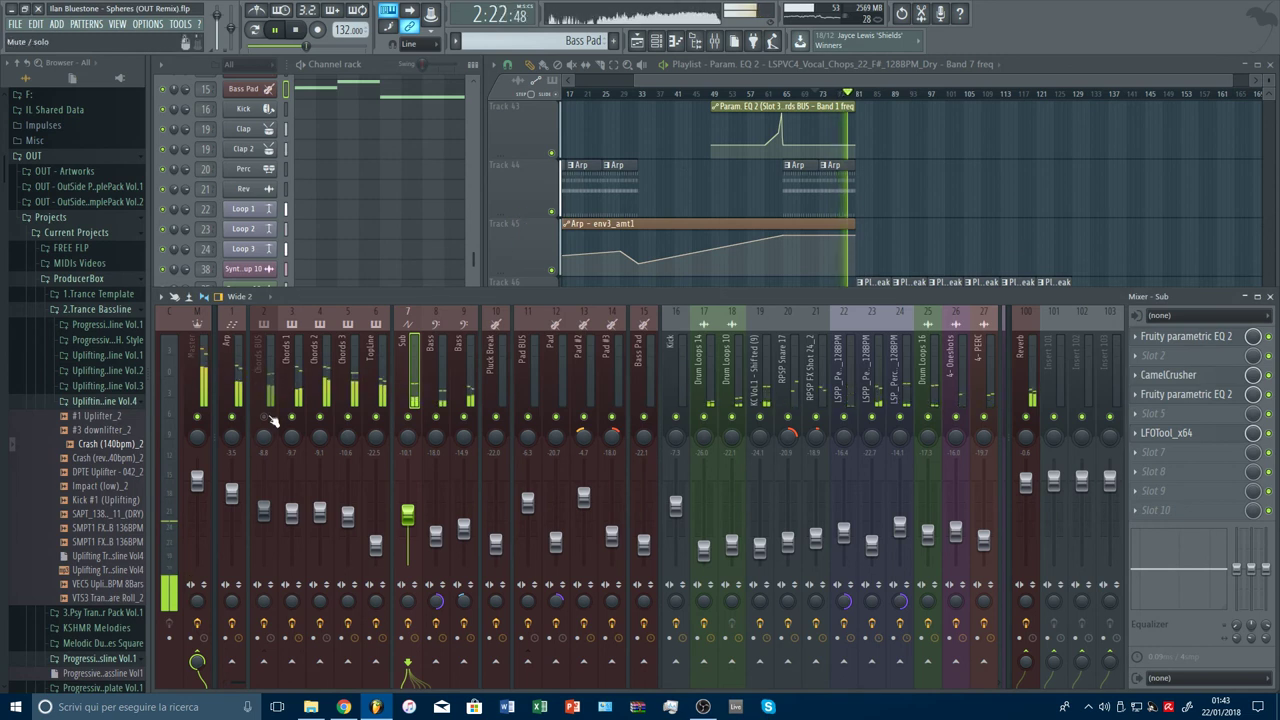
key(F9)
Step: Remove the stray Band 7 freq automation clip placed on Track 44 near bar 137
click(1109, 215)
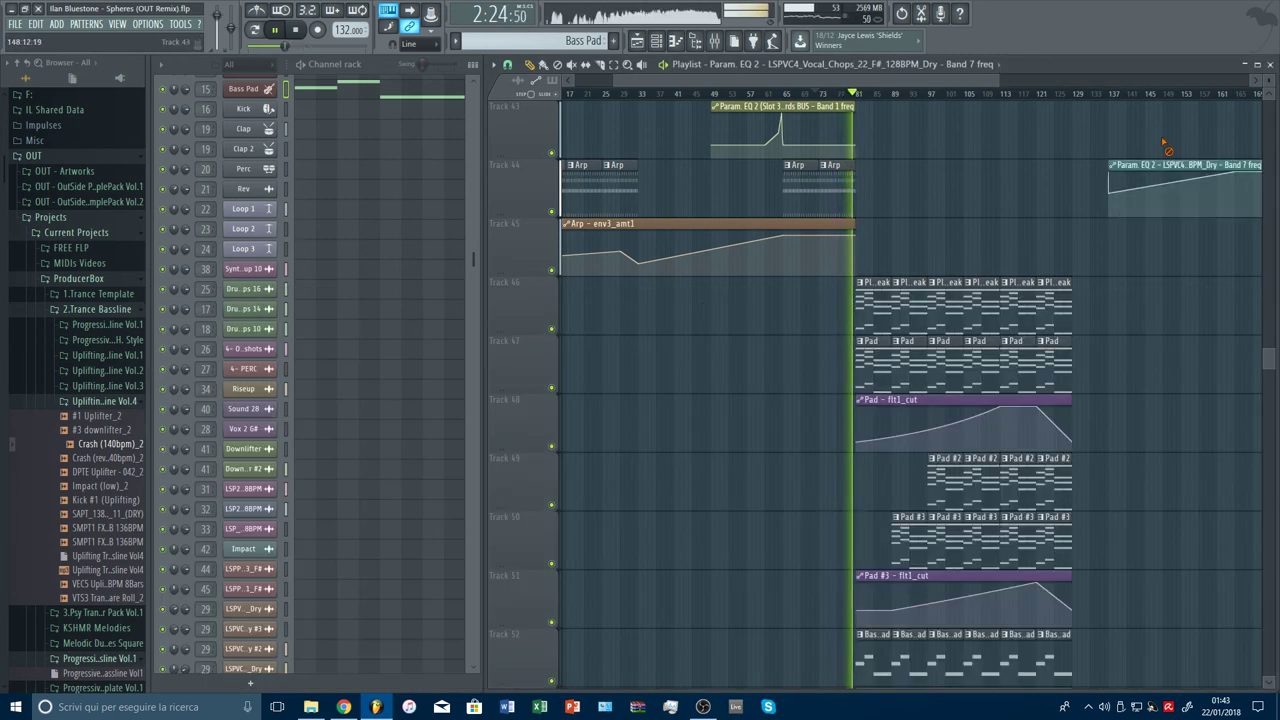
right_click(1165, 180)
Step: Extend the Arp env3_amt1 automation clip past bar 81 and drop its envelope to a low point at bar 82
drag(1268, 355, 1269, 84)
scroll(1134, 234, down, 3)
scroll(1149, 237, up, 6)
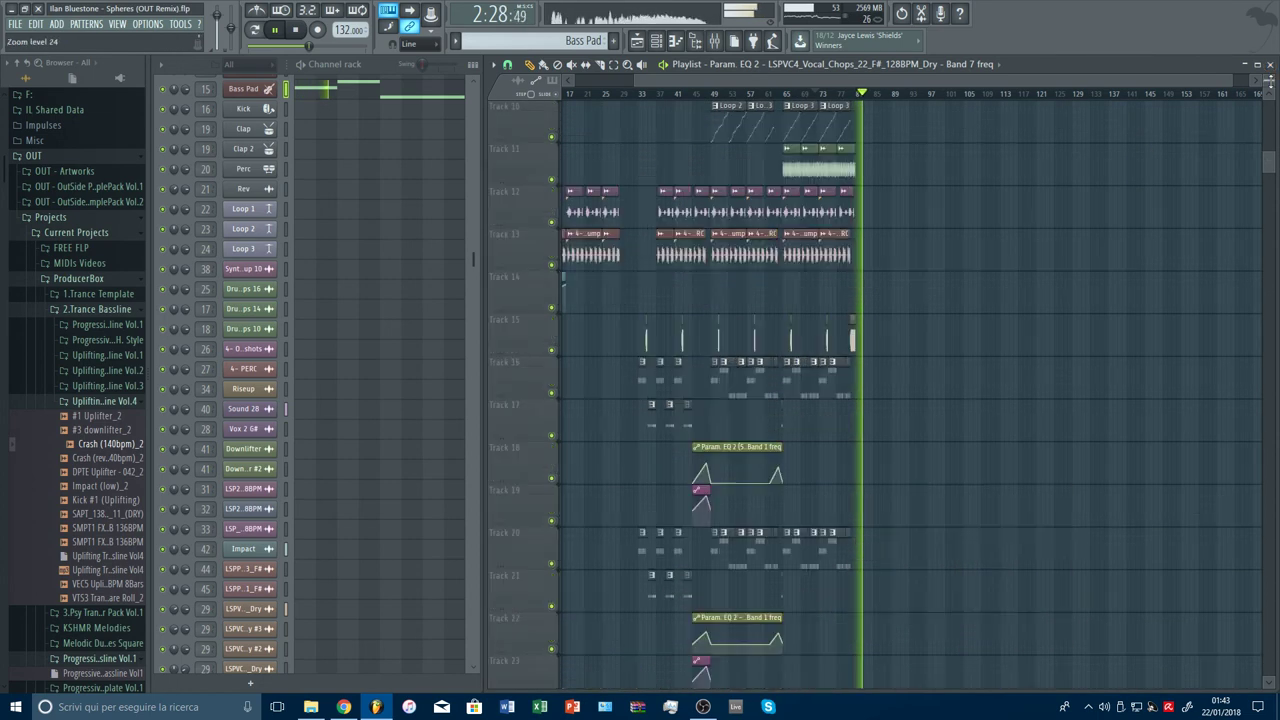
scroll(1123, 277, down, 3)
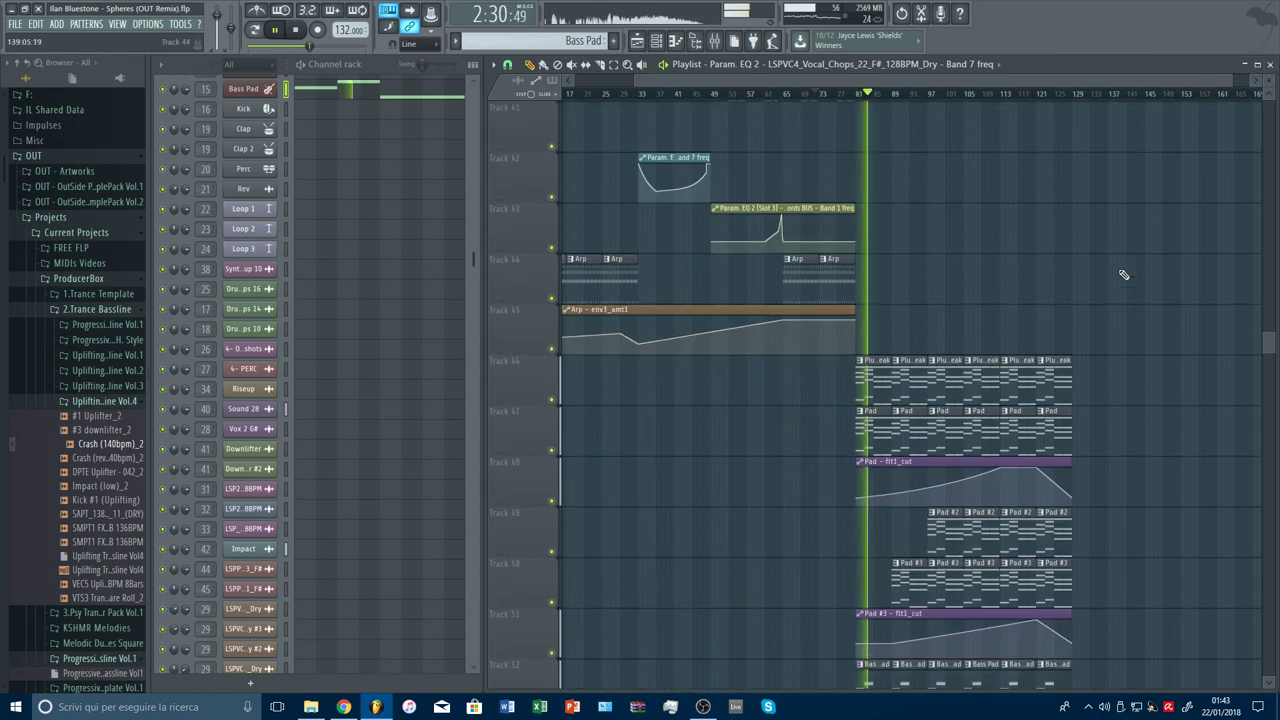
scroll(832, 343, up, 3)
right_click(640, 344)
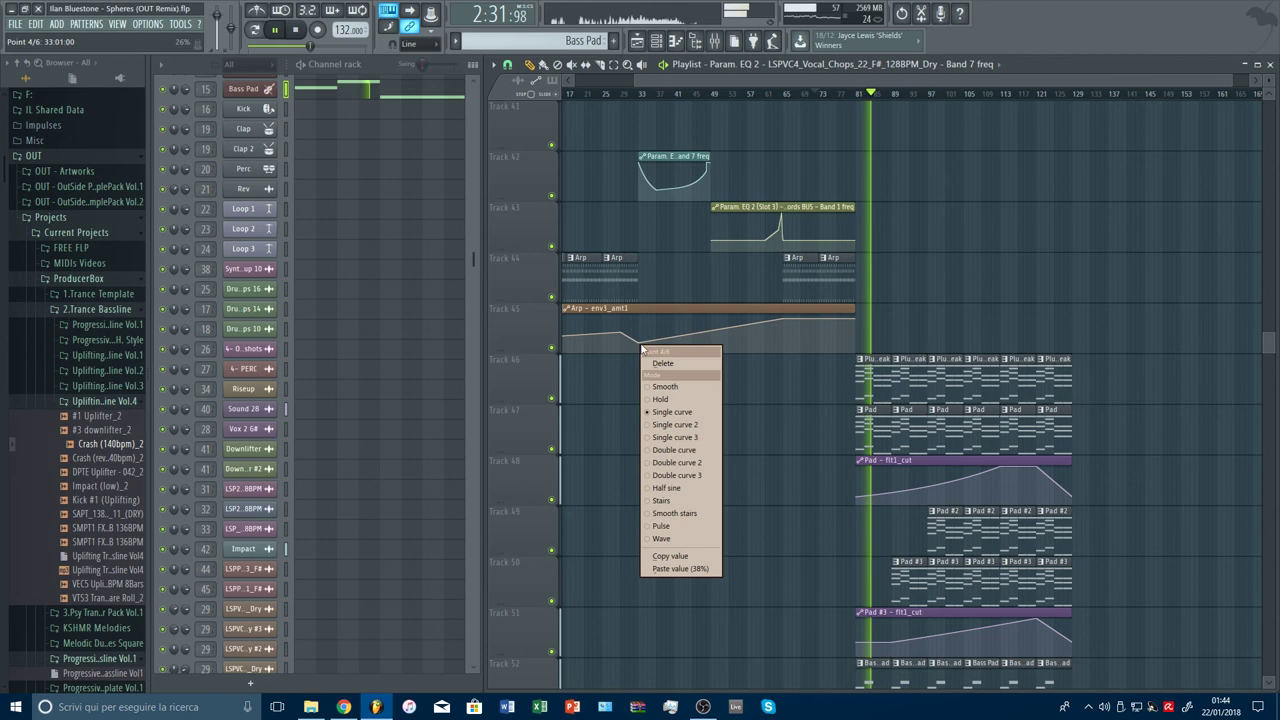
click(676, 556)
drag(856, 308, 962, 307)
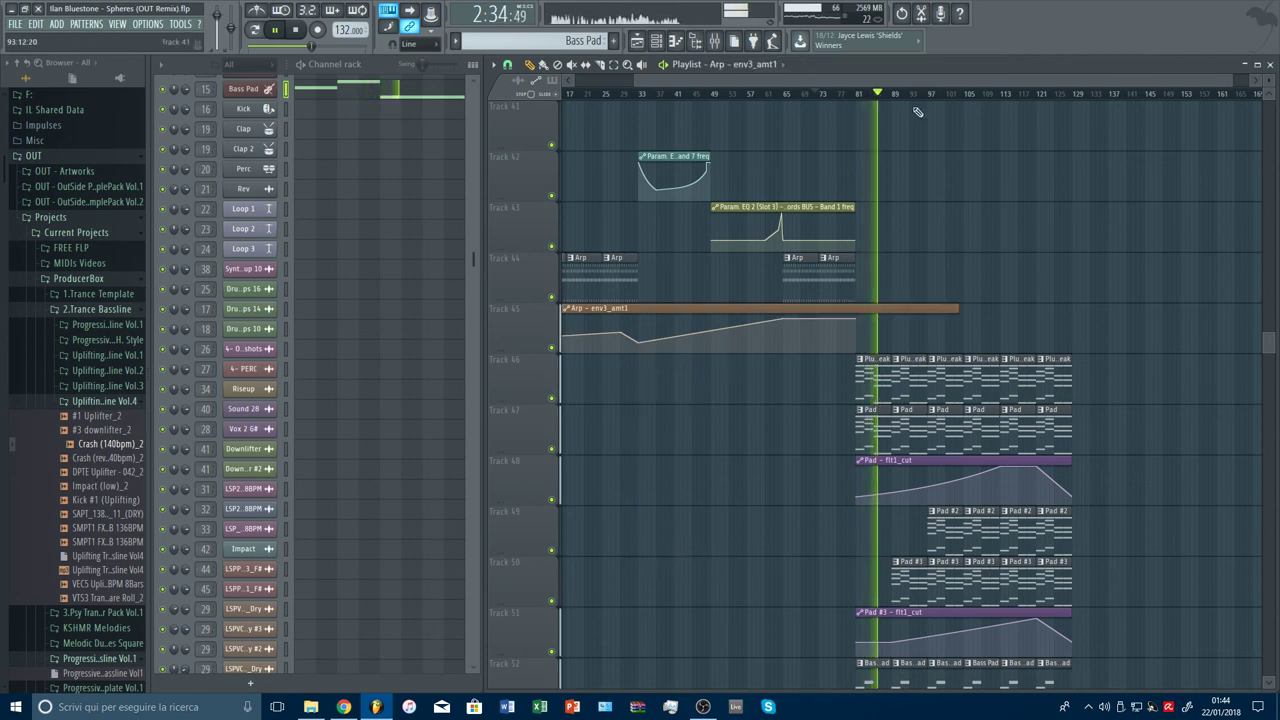
scroll(910, 102, up, 3)
click(776, 96)
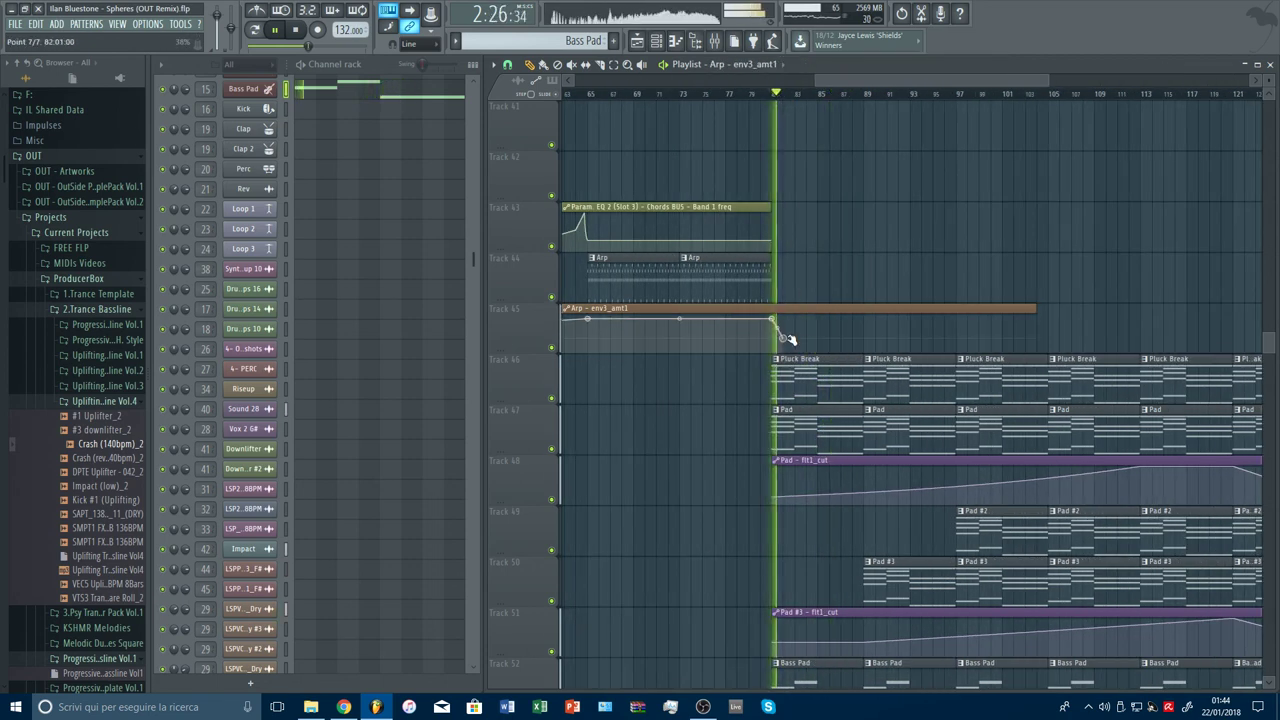
Step: Place an Arp pattern clip at bar 81 on Track 44 and repeat it until bar 129
click(783, 287)
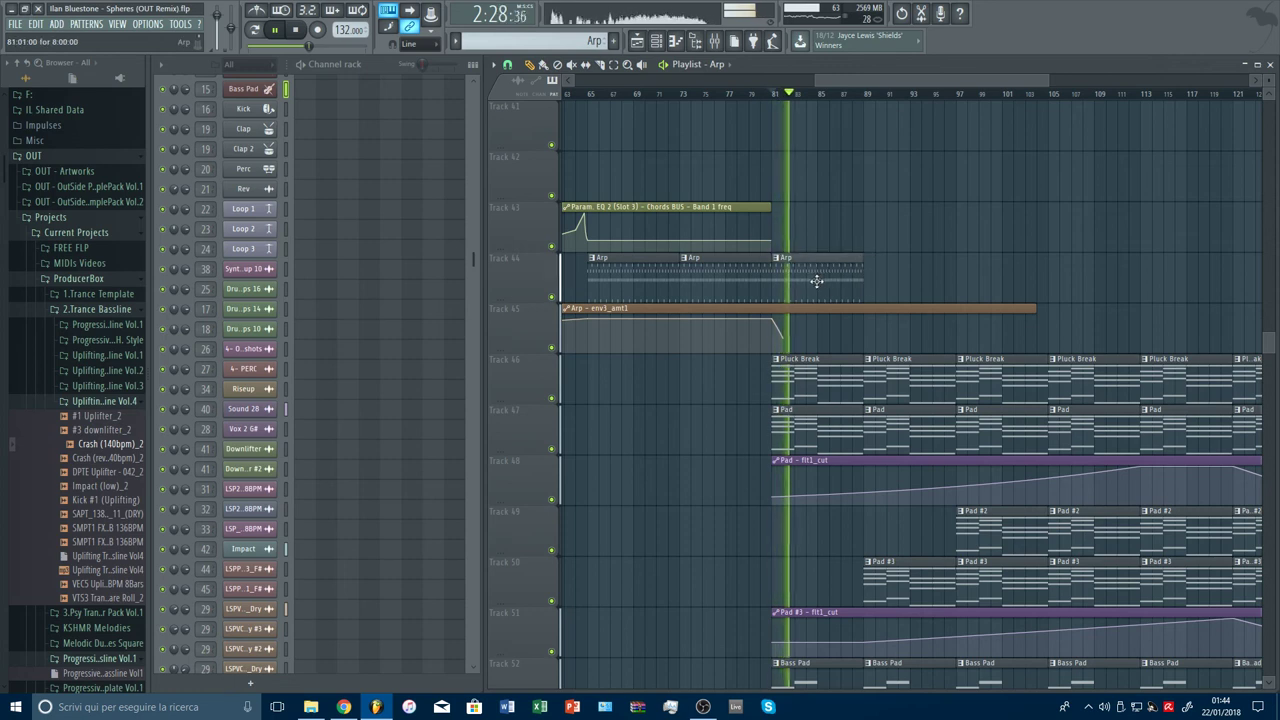
click(546, 70)
drag(866, 286, 1086, 286)
Step: Bend the Arp env3_amt1 drop between bars 81 and 82 into a steep curve that levels off
click(774, 95)
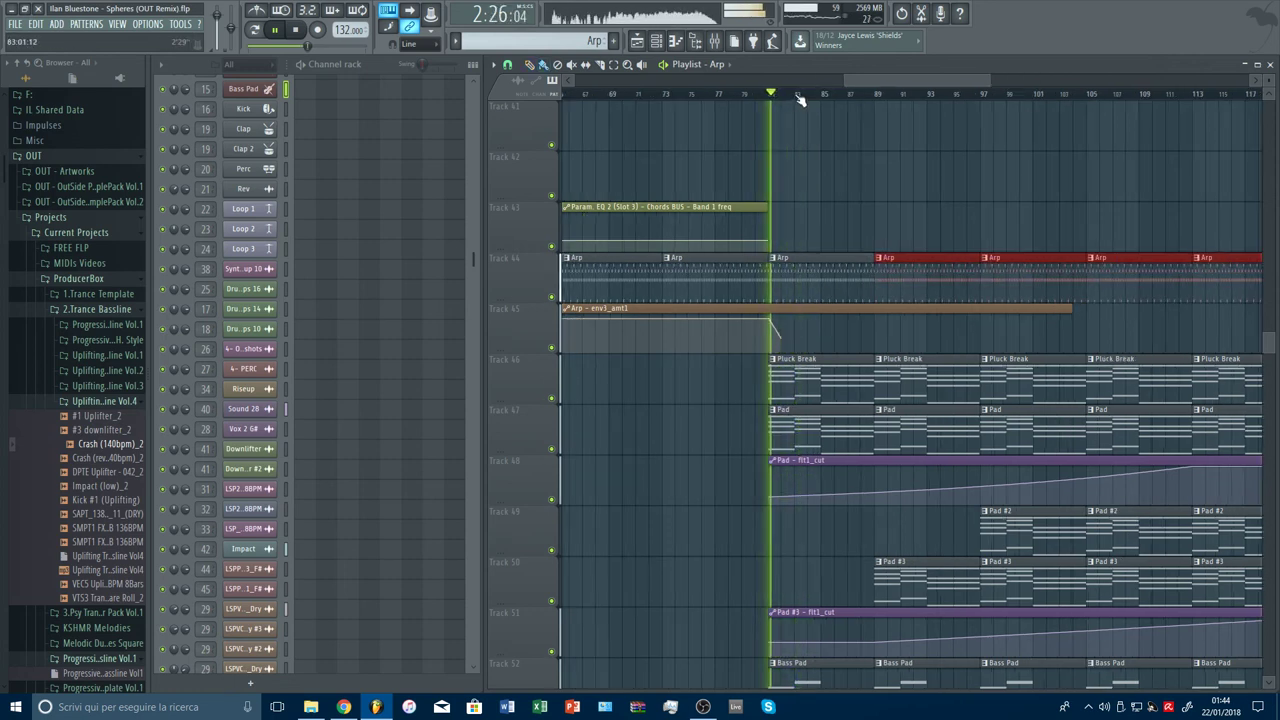
scroll(765, 328, up, 2)
drag(762, 325, 770, 340)
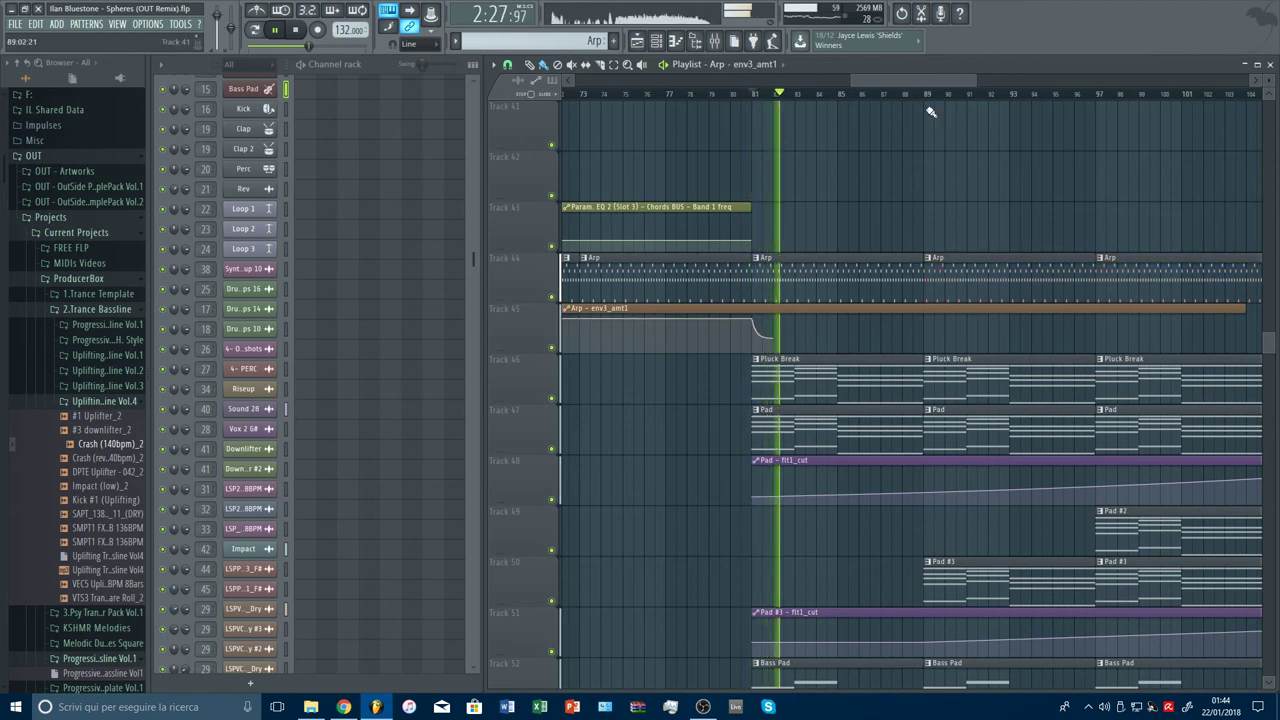
Step: Extend the Arp env3_amt1 clip to about bar 129 and add a point at bar 121 with bar 81's value of 89%
scroll(1222, 152, down, 3)
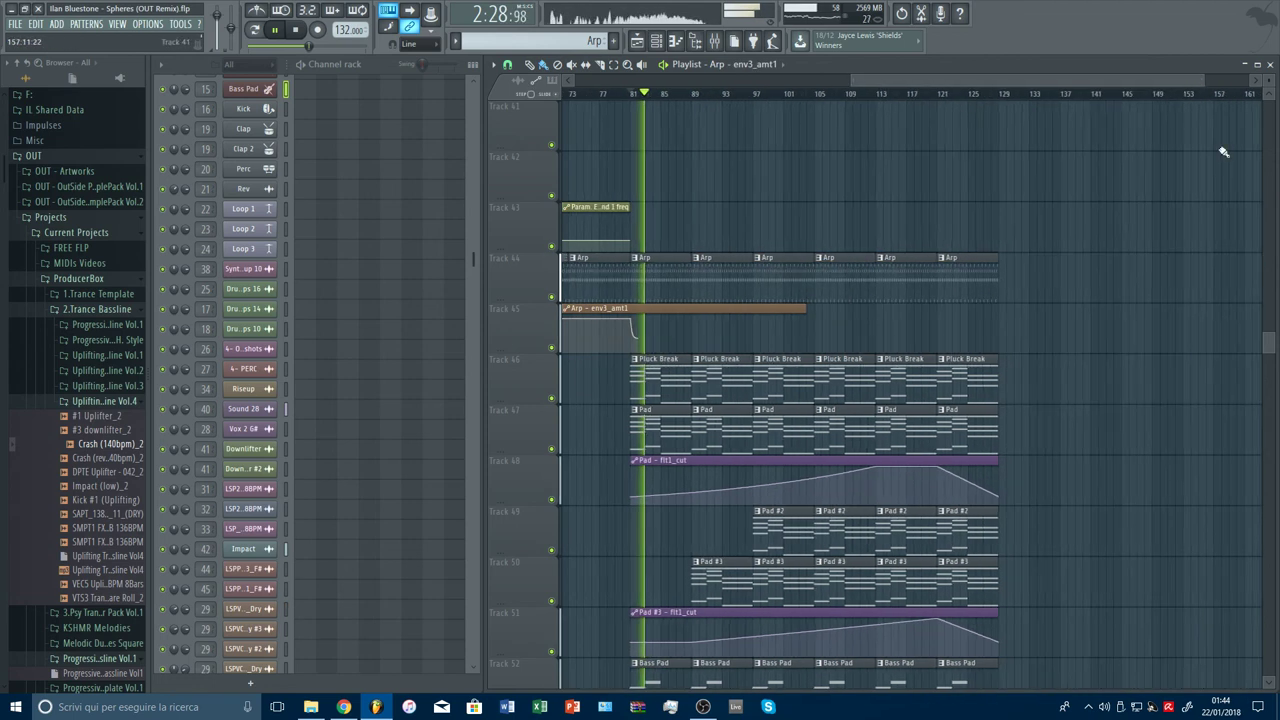
drag(806, 309, 1005, 309)
right_click(937, 328)
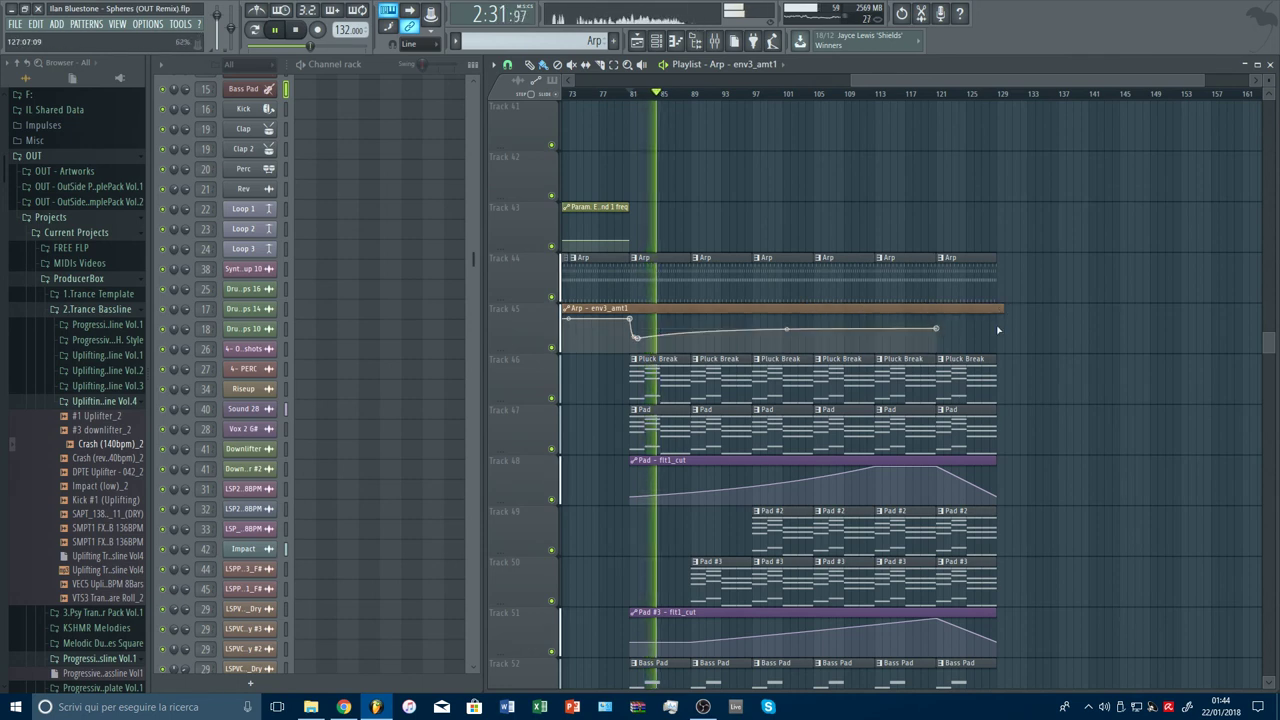
drag(935, 328, 935, 318)
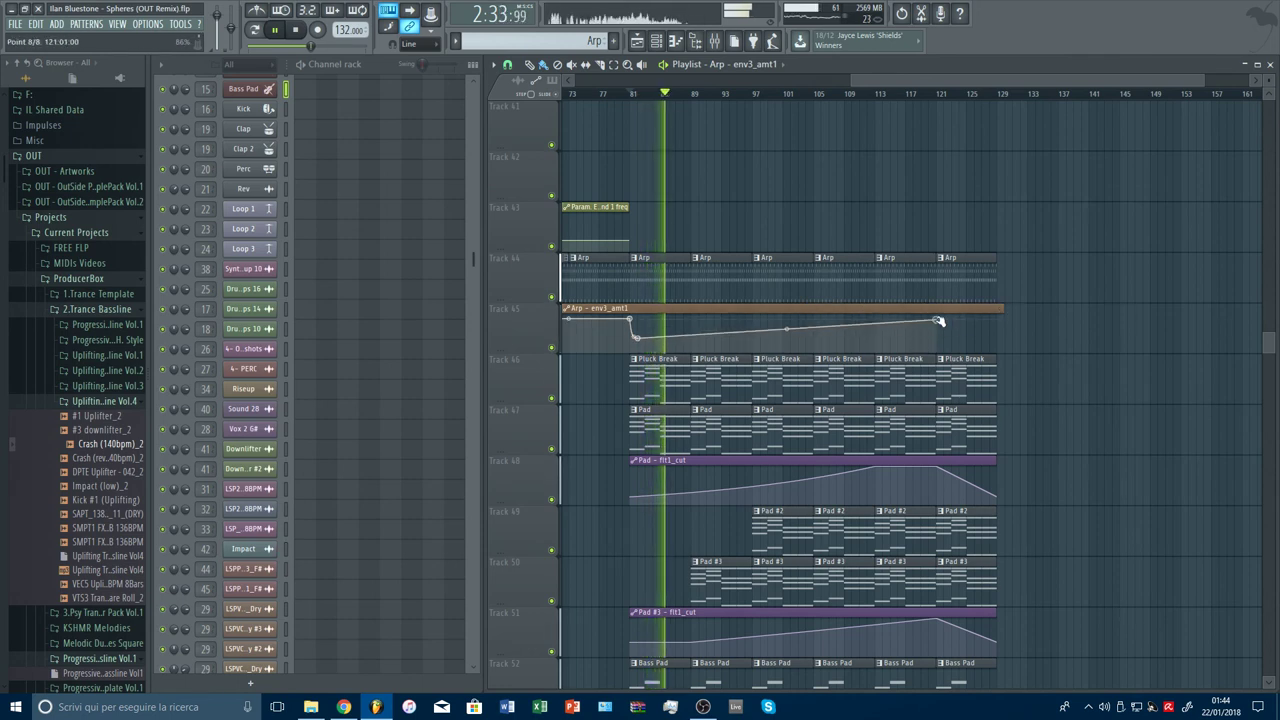
right_click(631, 320)
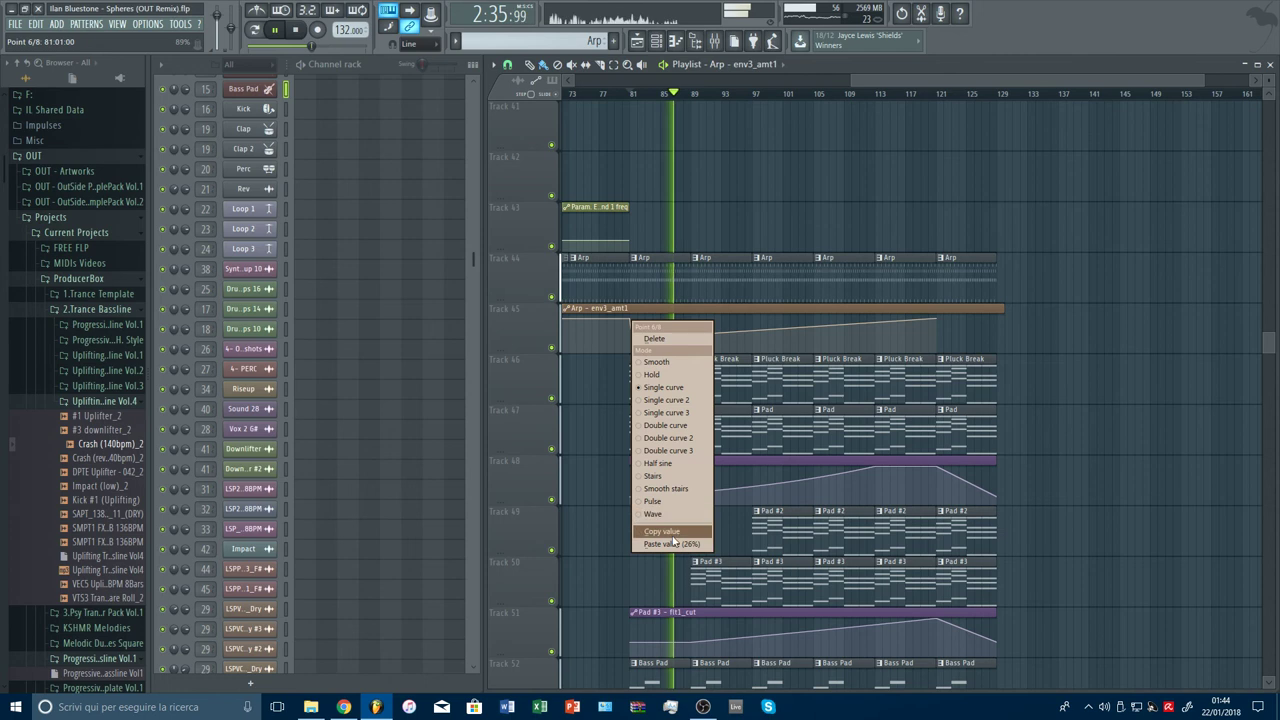
click(663, 530)
right_click(936, 319)
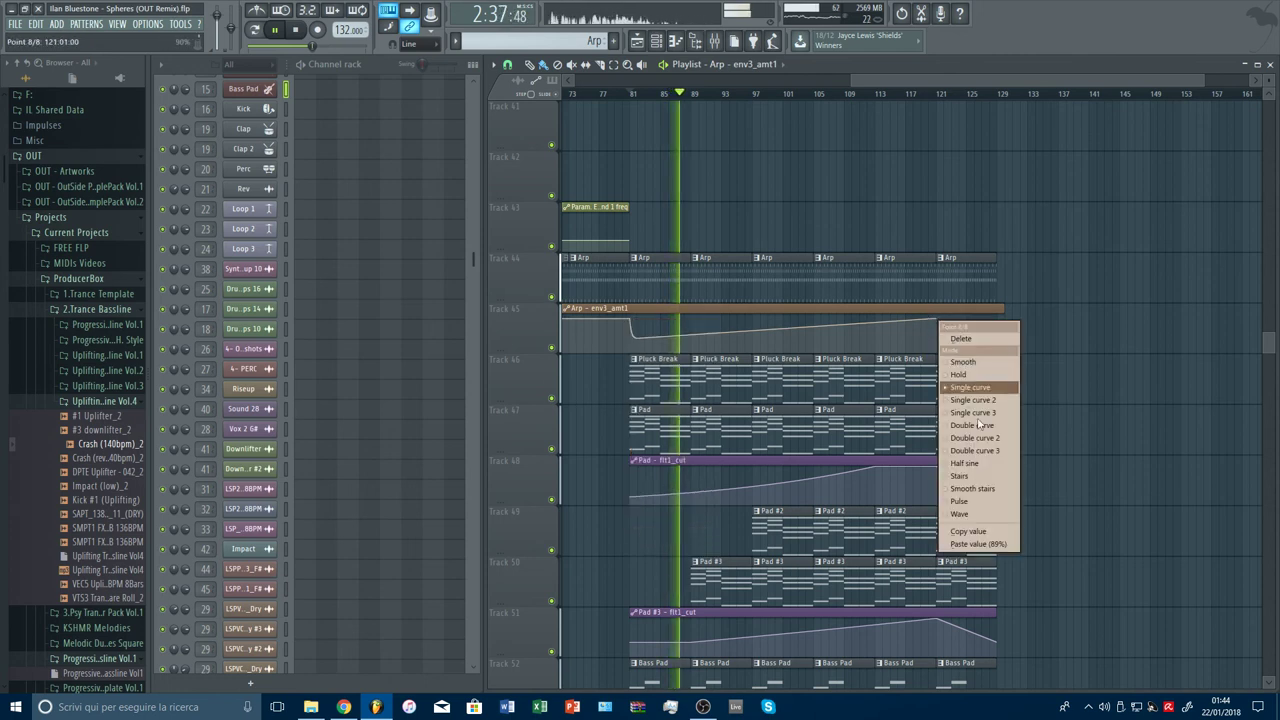
click(974, 549)
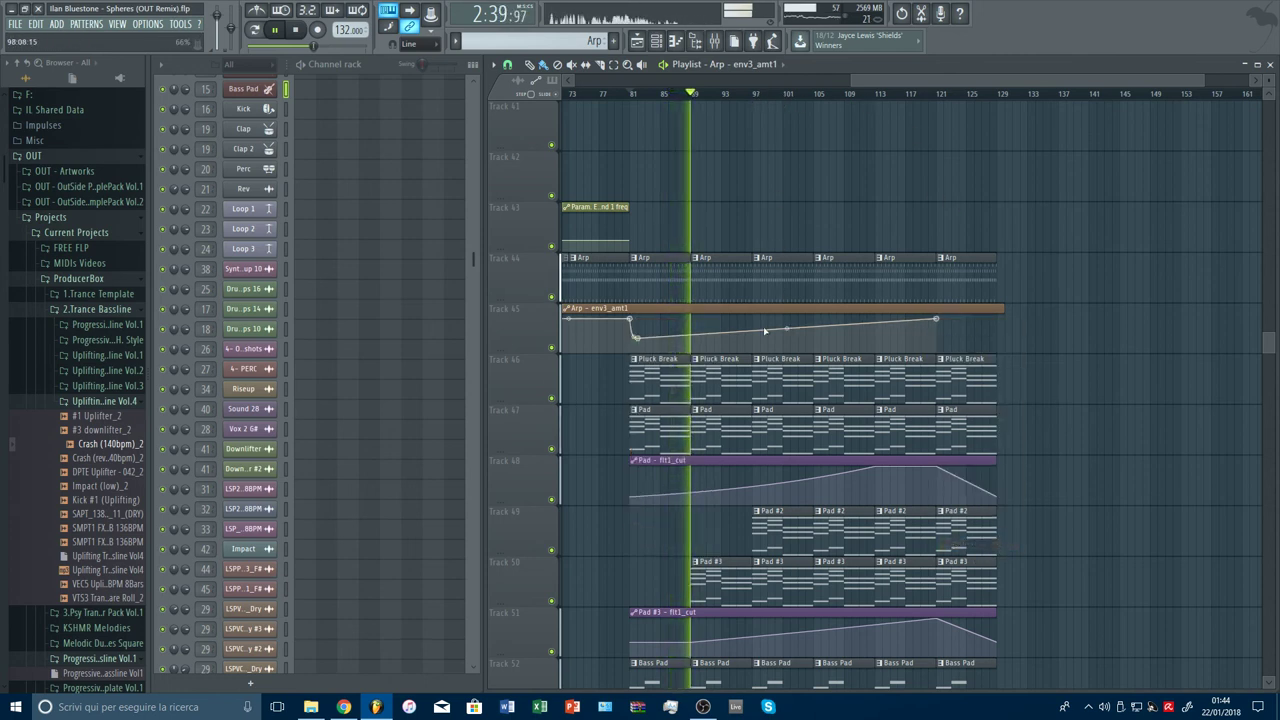
Step: Add a point at bar 89 in the Arp env3_amt1 automation and give it the 38% value copied from bar 82
right_click(638, 340)
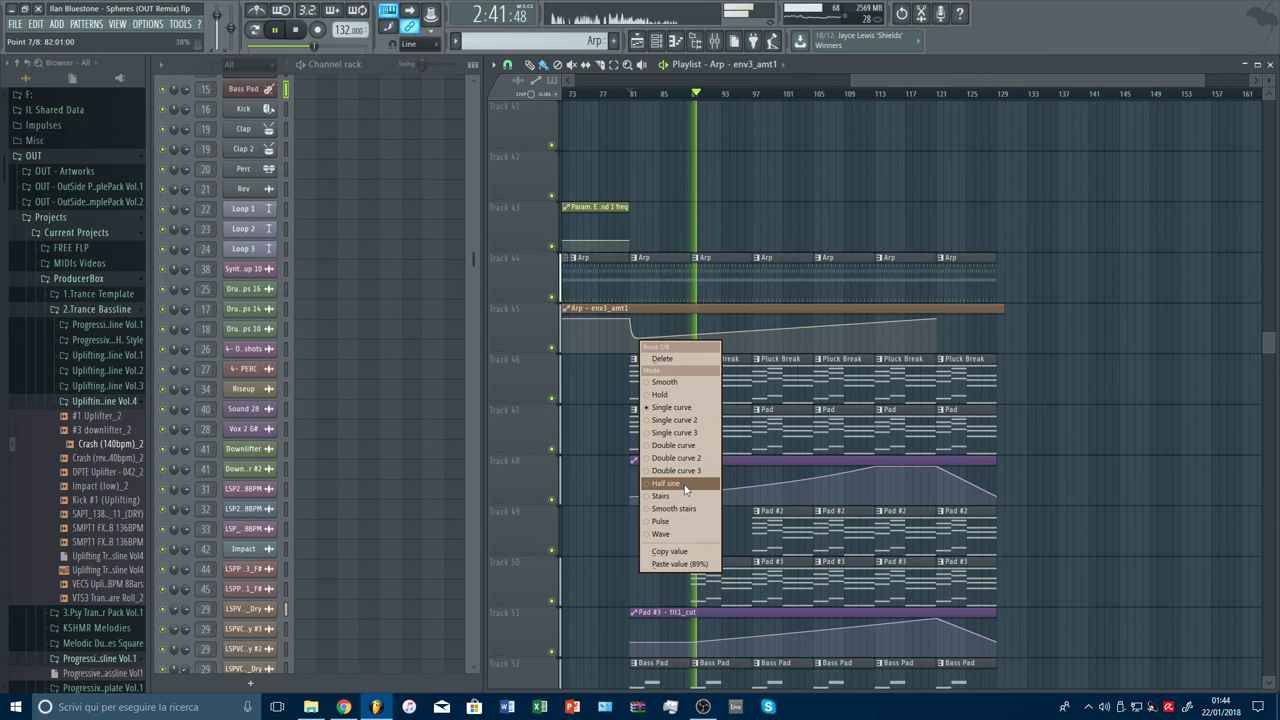
click(684, 551)
right_click(692, 343)
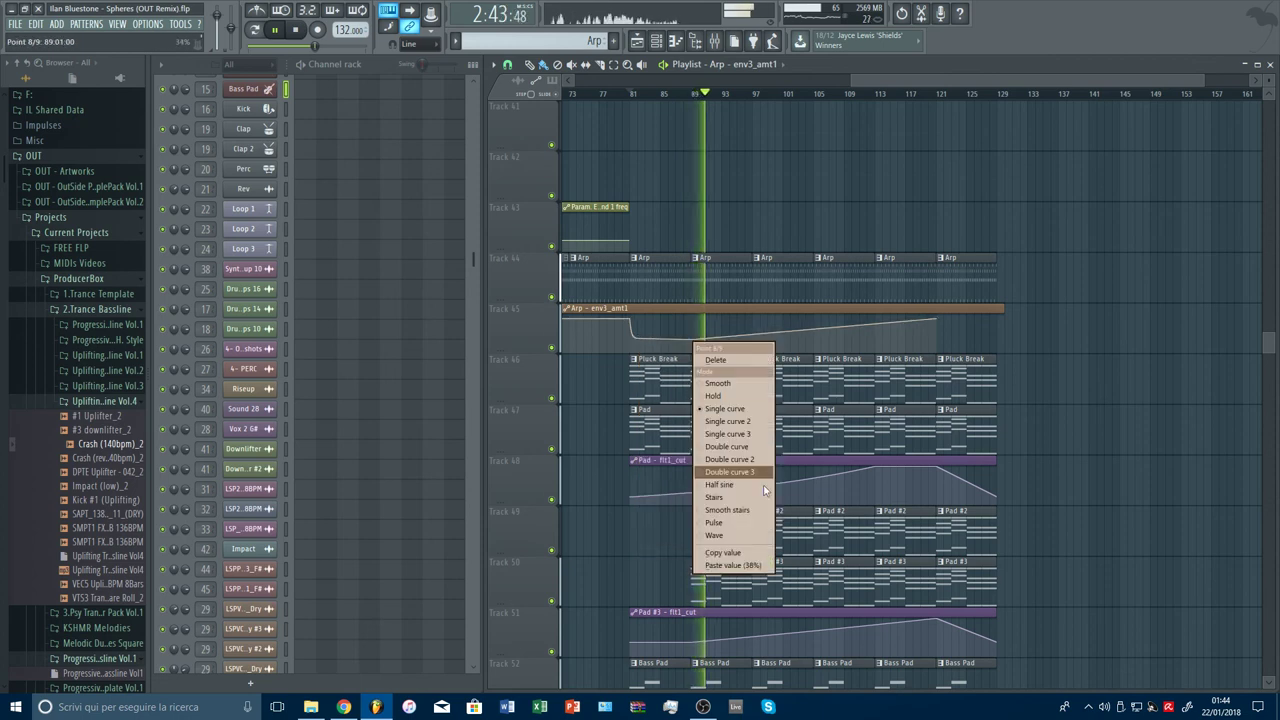
click(730, 563)
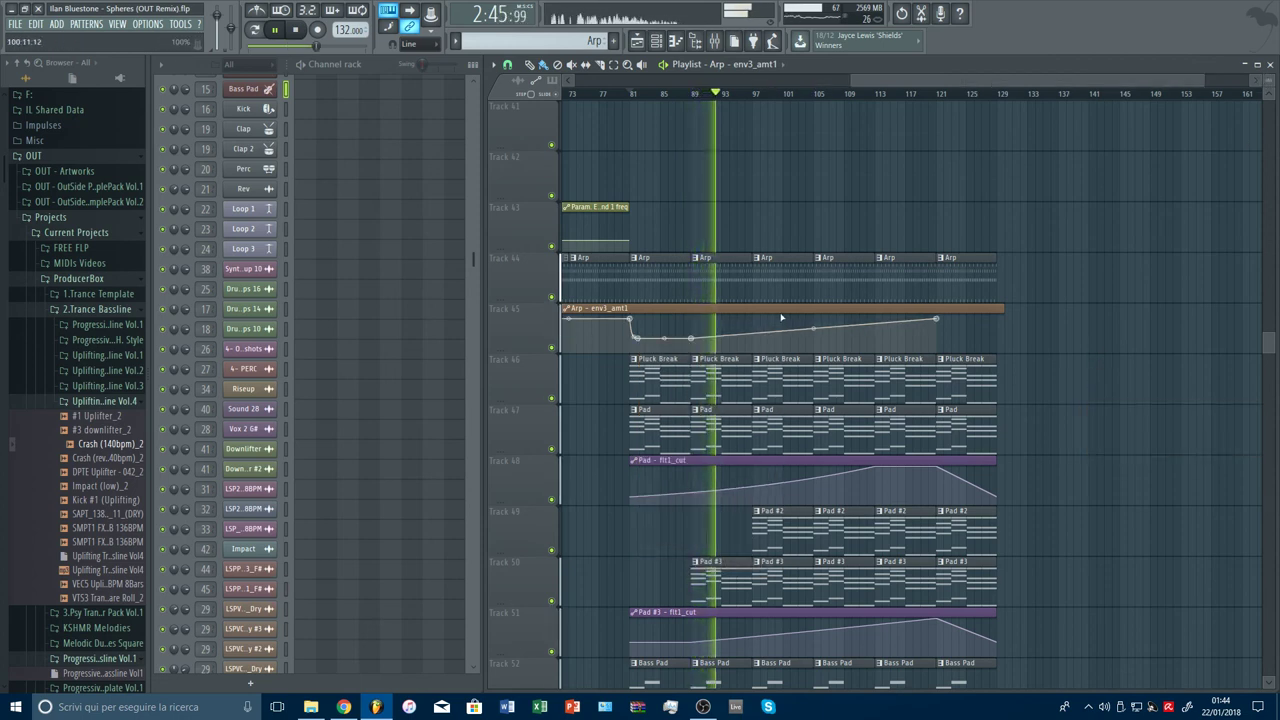
click(695, 338)
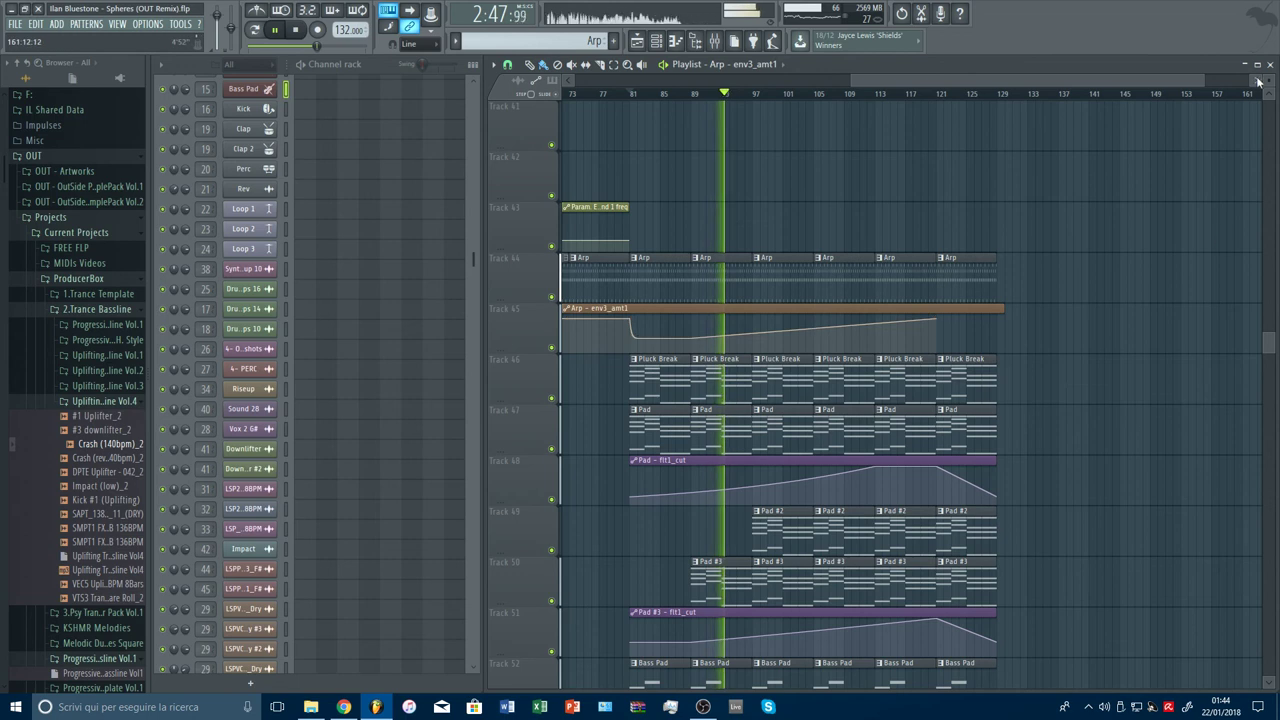
Step: Audition the break around bars 105 and 121 and examine the vocal and effect clips on Tracks 56 to 73
drag(1268, 80, 1268, 102)
drag(760, 101, 955, 94)
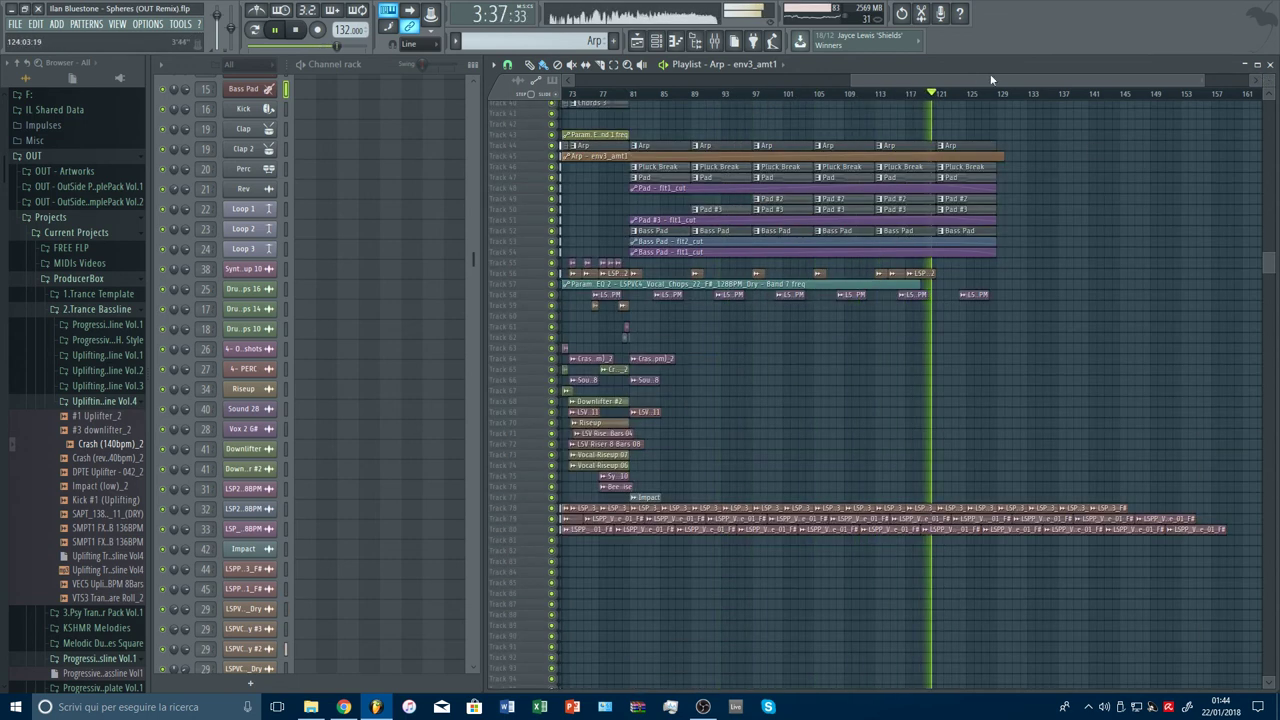
drag(1268, 80, 1268, 62)
drag(792, 96, 822, 96)
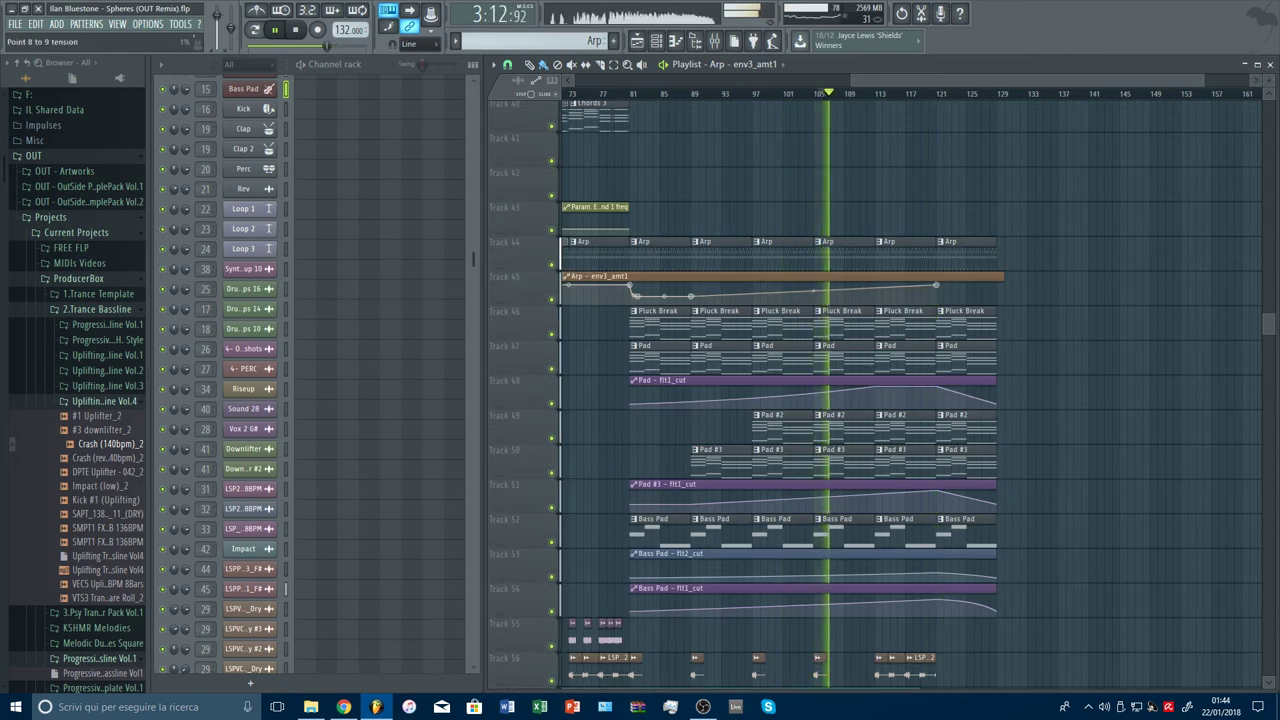
drag(850, 95, 938, 101)
scroll(1123, 200, down, 5)
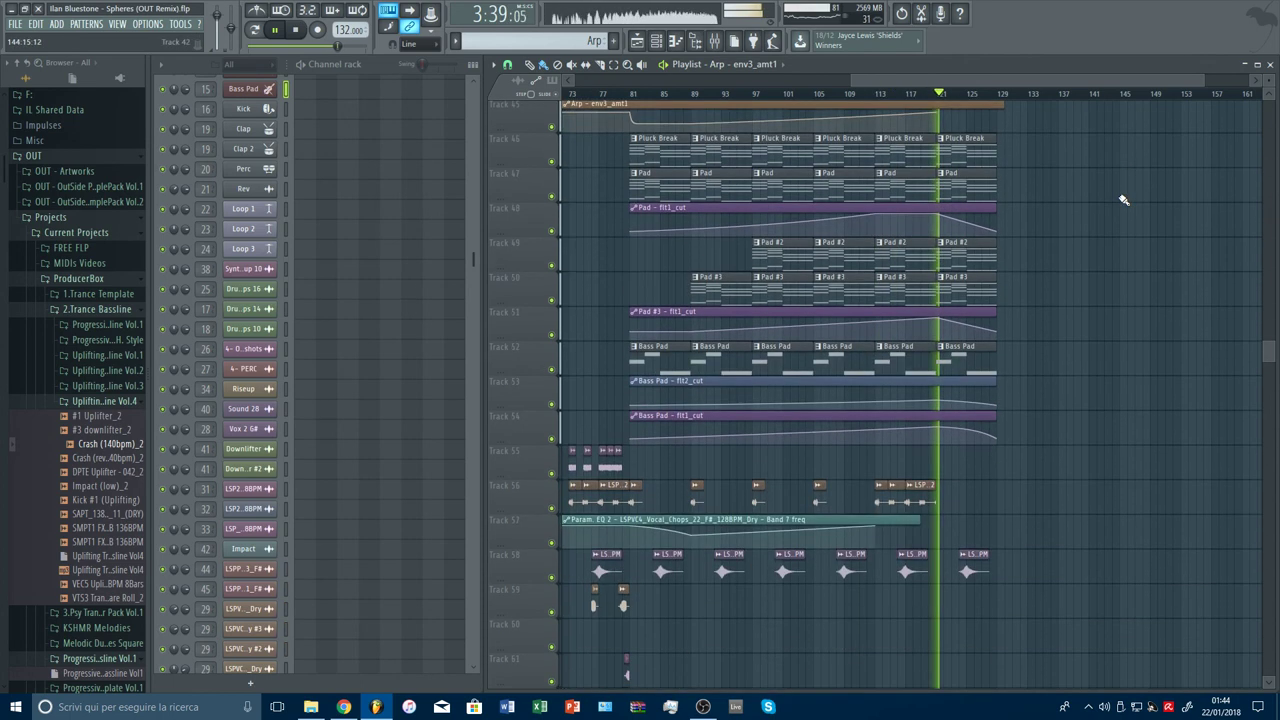
scroll(1123, 200, down, 11)
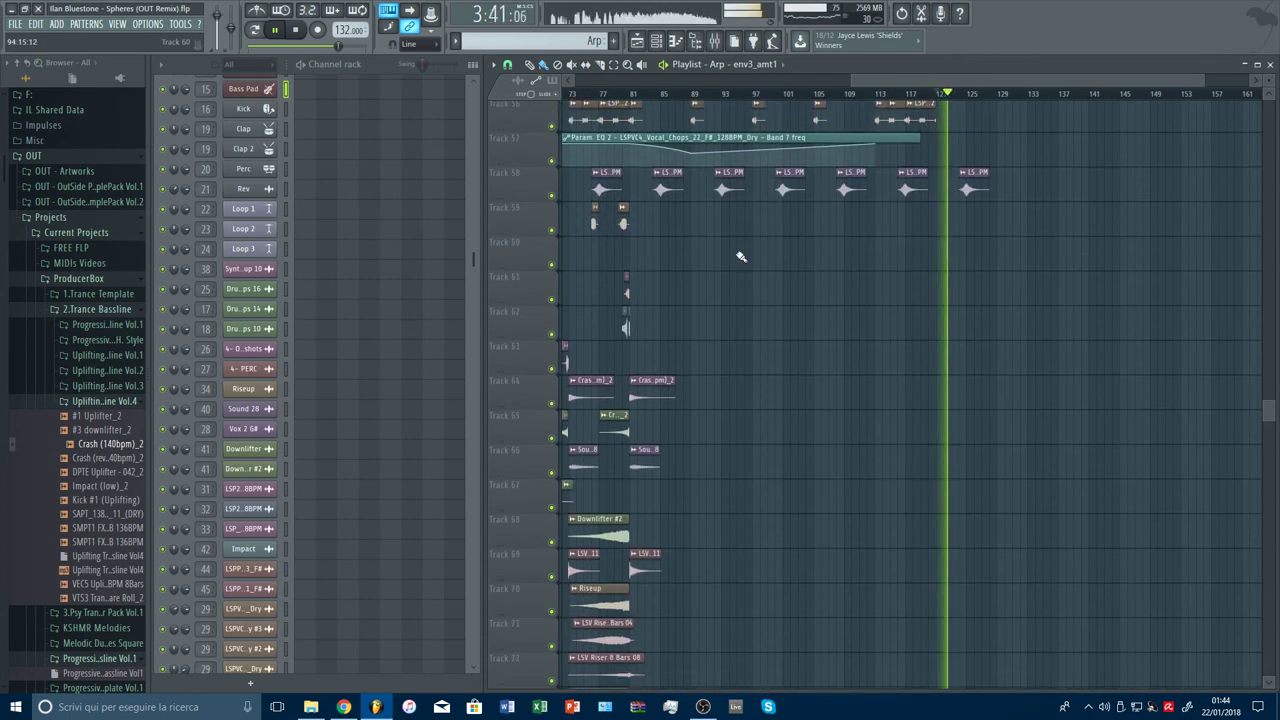
scroll(1050, 236, down, 2)
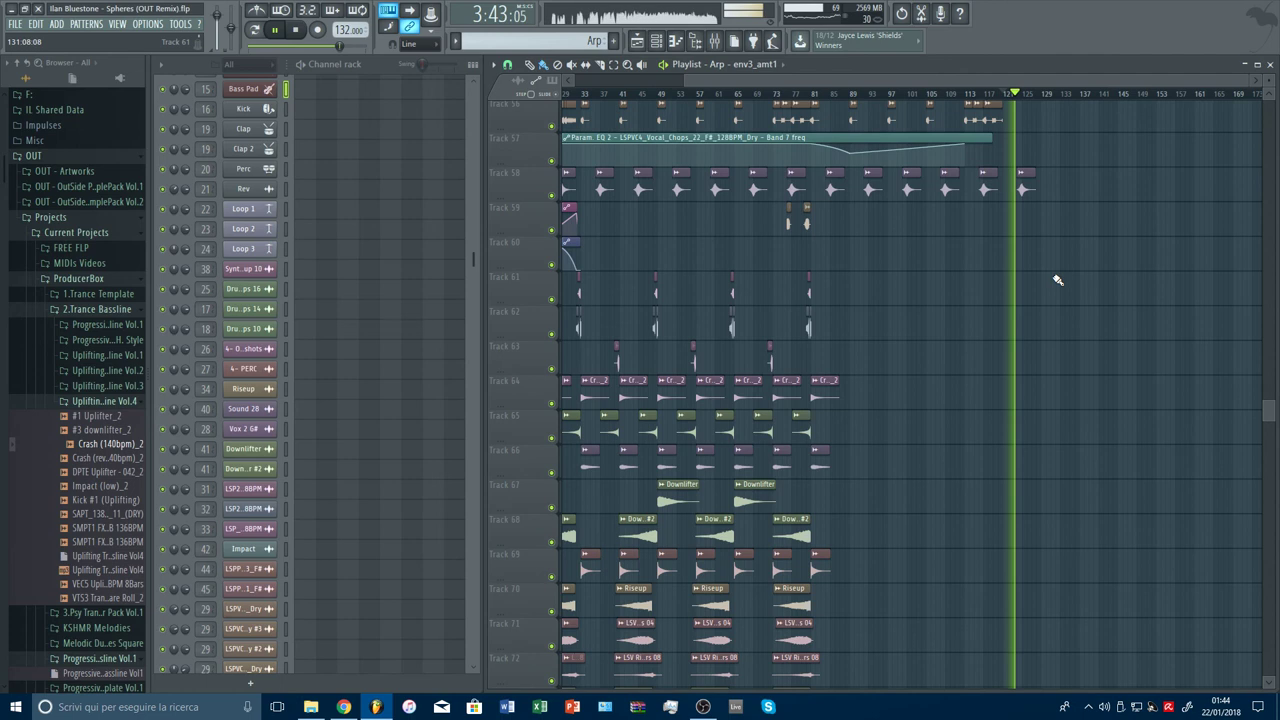
scroll(1057, 280, down, 1)
scroll(845, 120, up, 3)
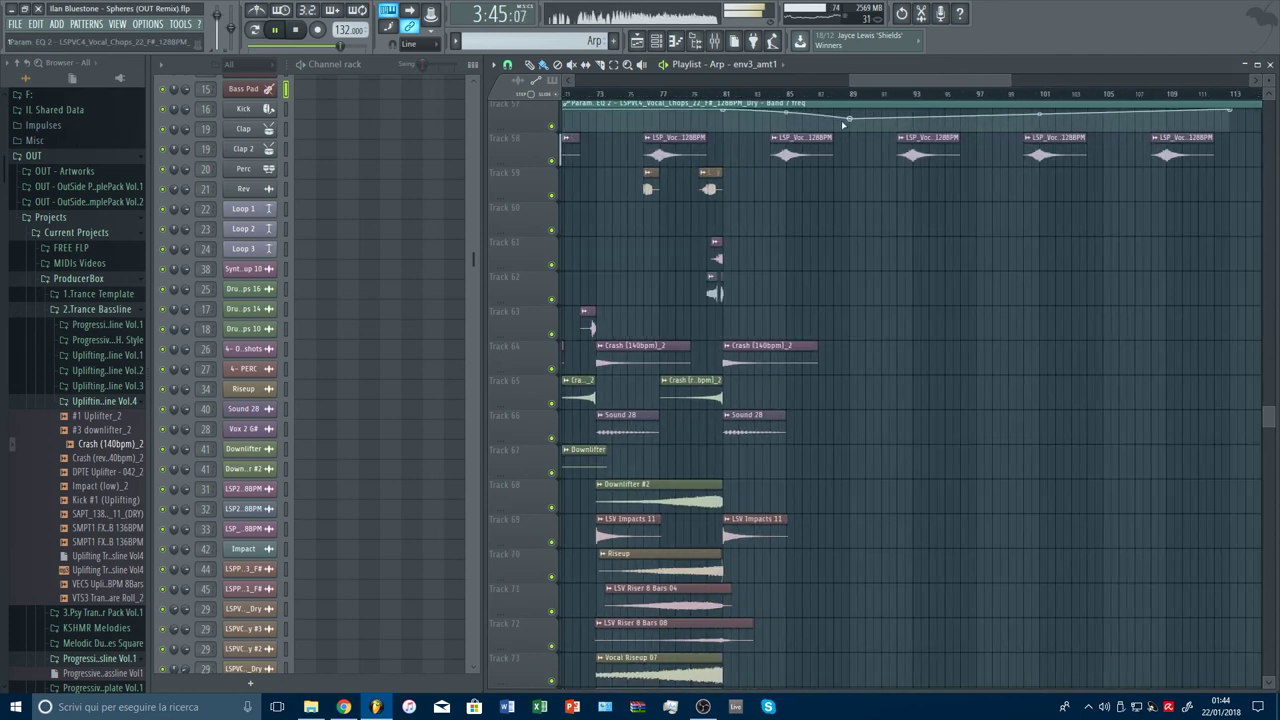
Step: Place the LSP2_Drum_FIll_03_C_128BPM clip on Track 61 so that it ends at bar 113
drag(1278, 257, 1148, 267)
key(space)
key(space)
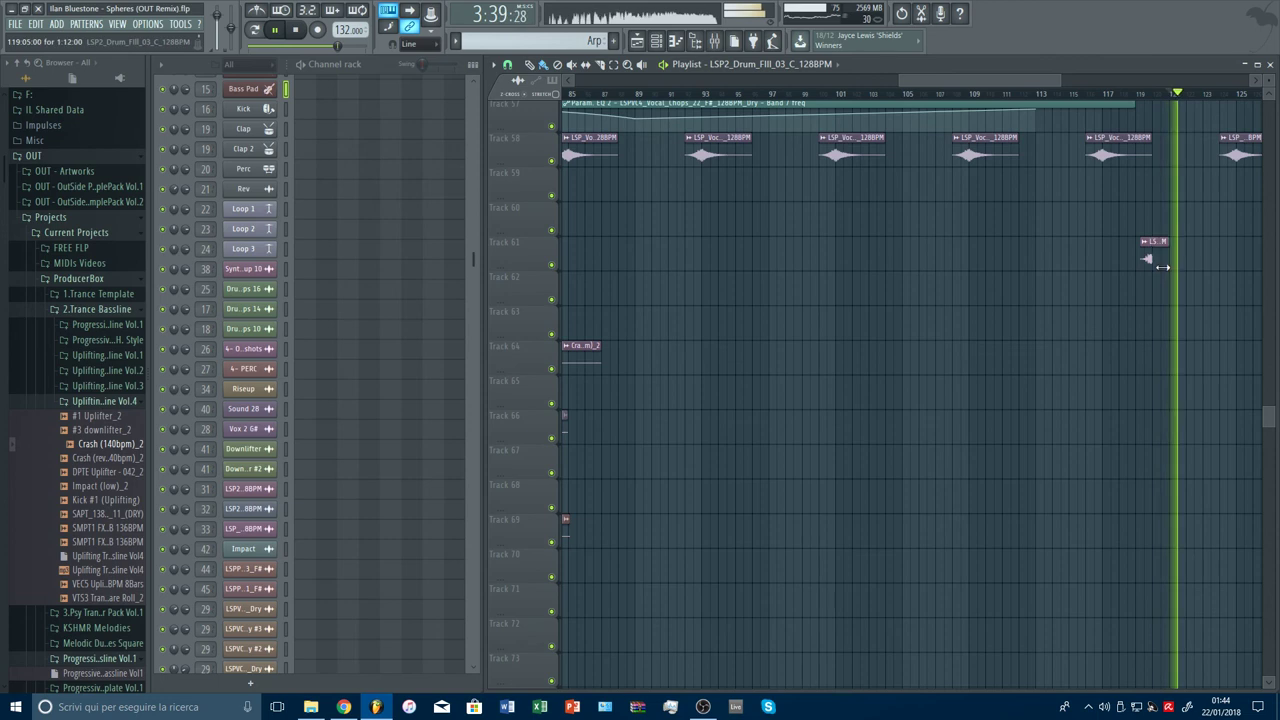
scroll(1160, 300, up, 5)
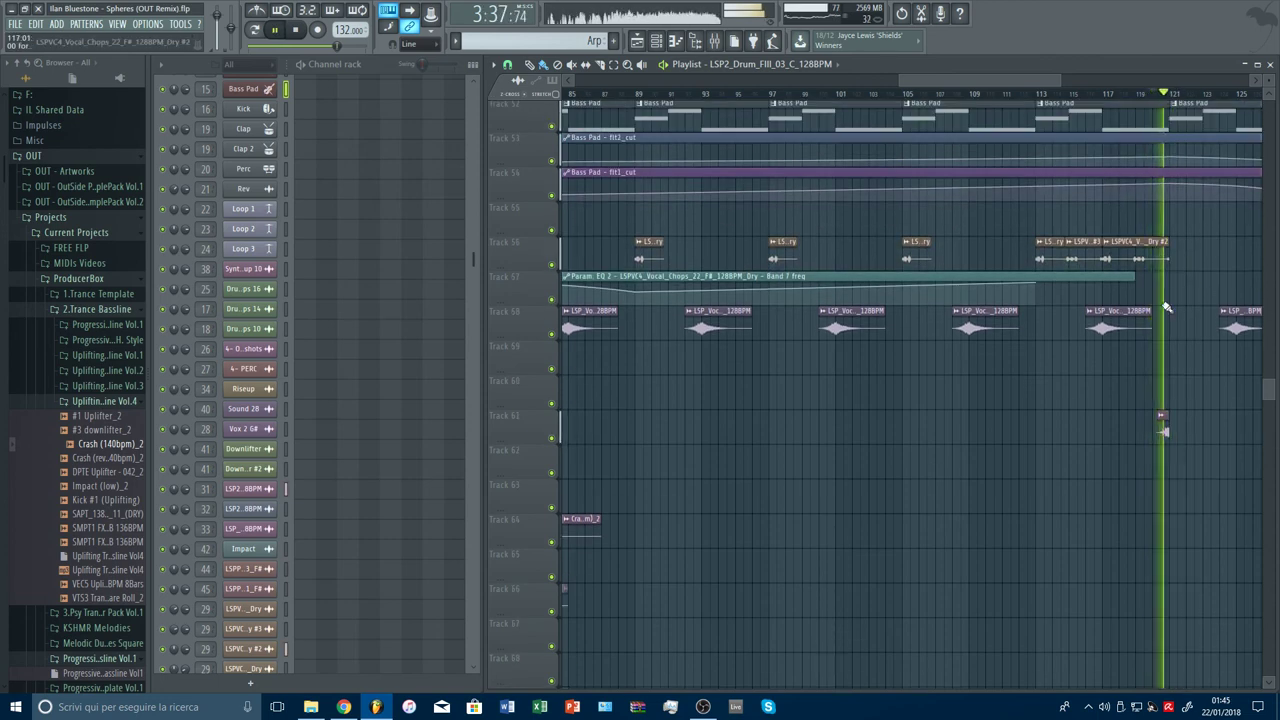
key(space)
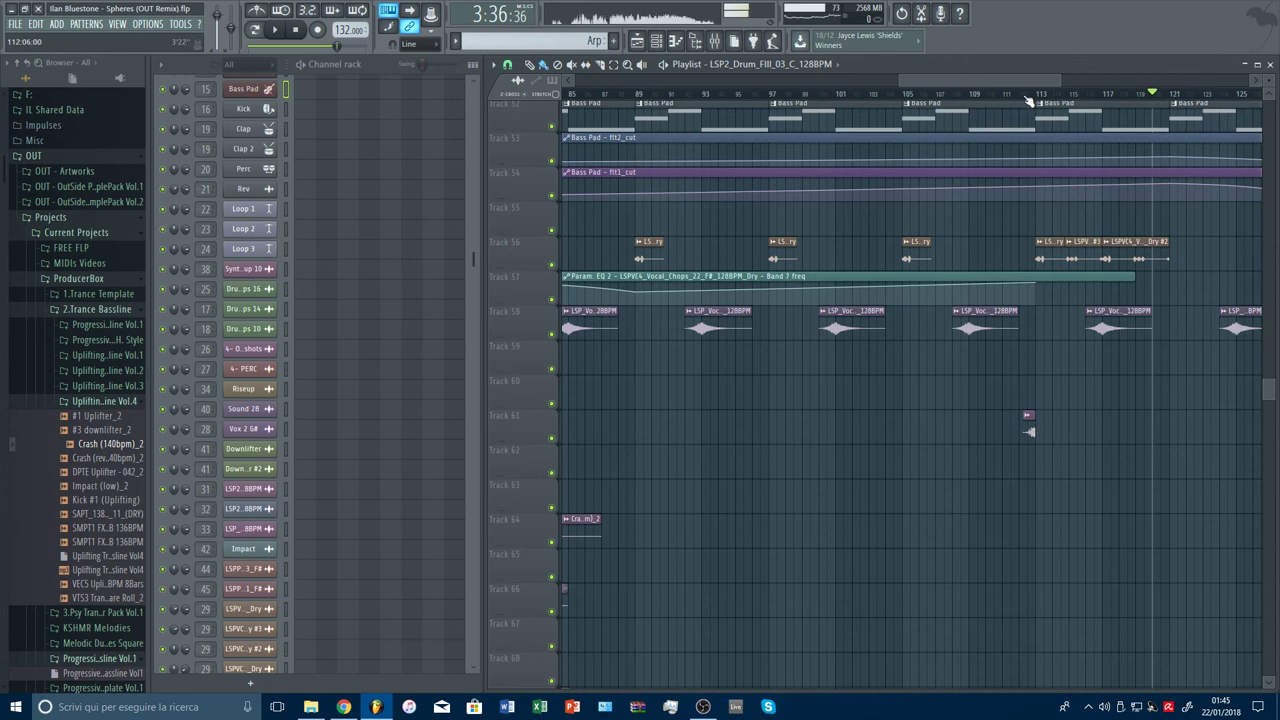
Step: Copy the Crash (140bpm)_2 clip to bar 113 on Track 64 and the reverse crash to bar 109 on Track 65
scroll(1025, 97, down, 2)
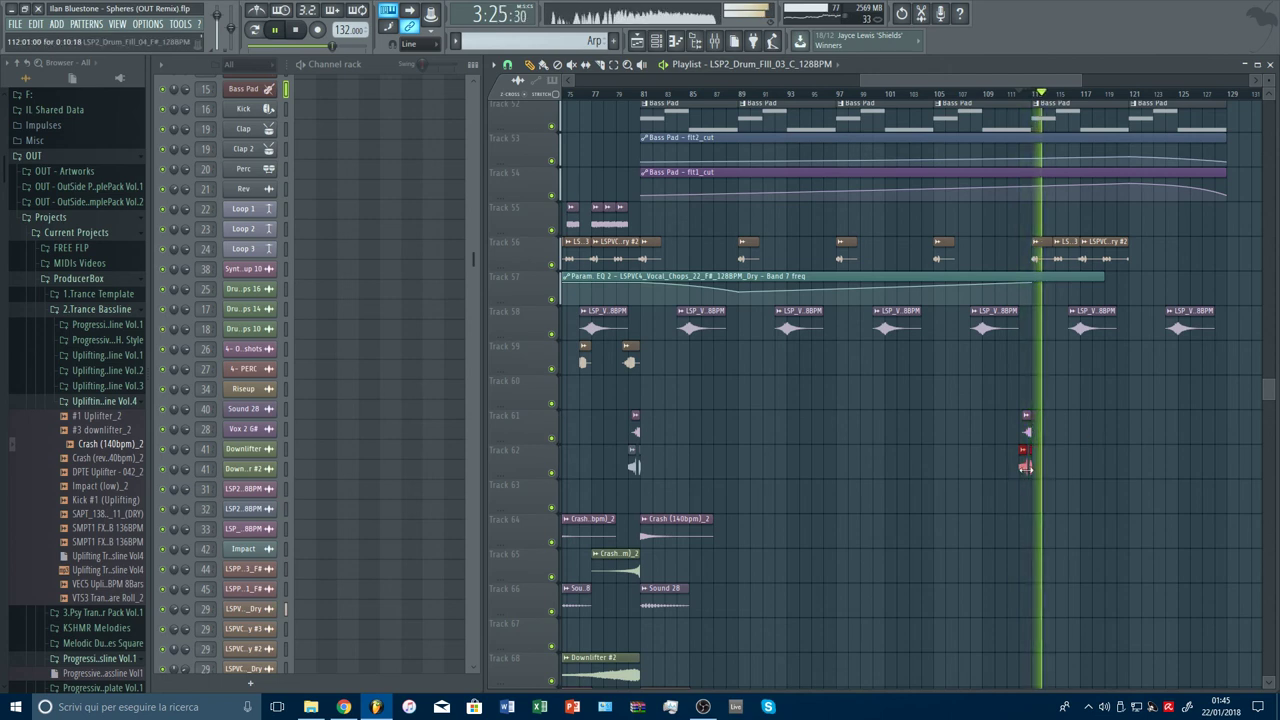
scroll(1000, 457, down, 2)
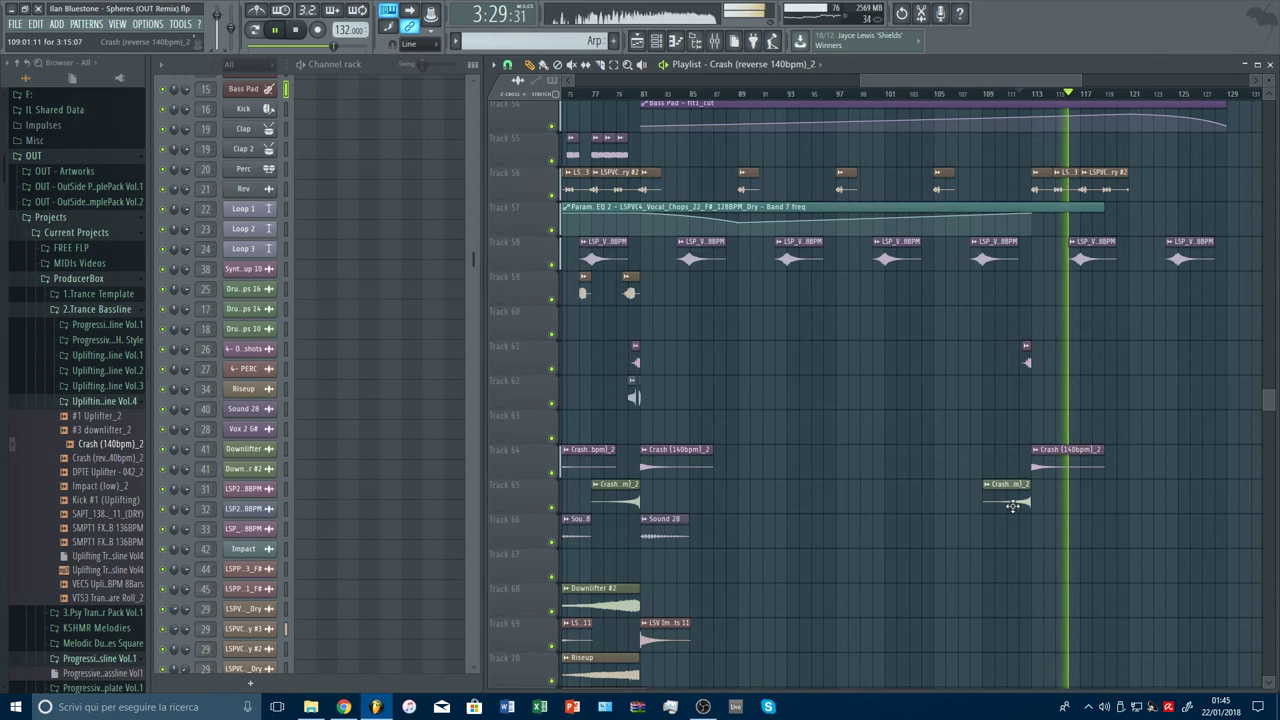
scroll(900, 372, down, 4)
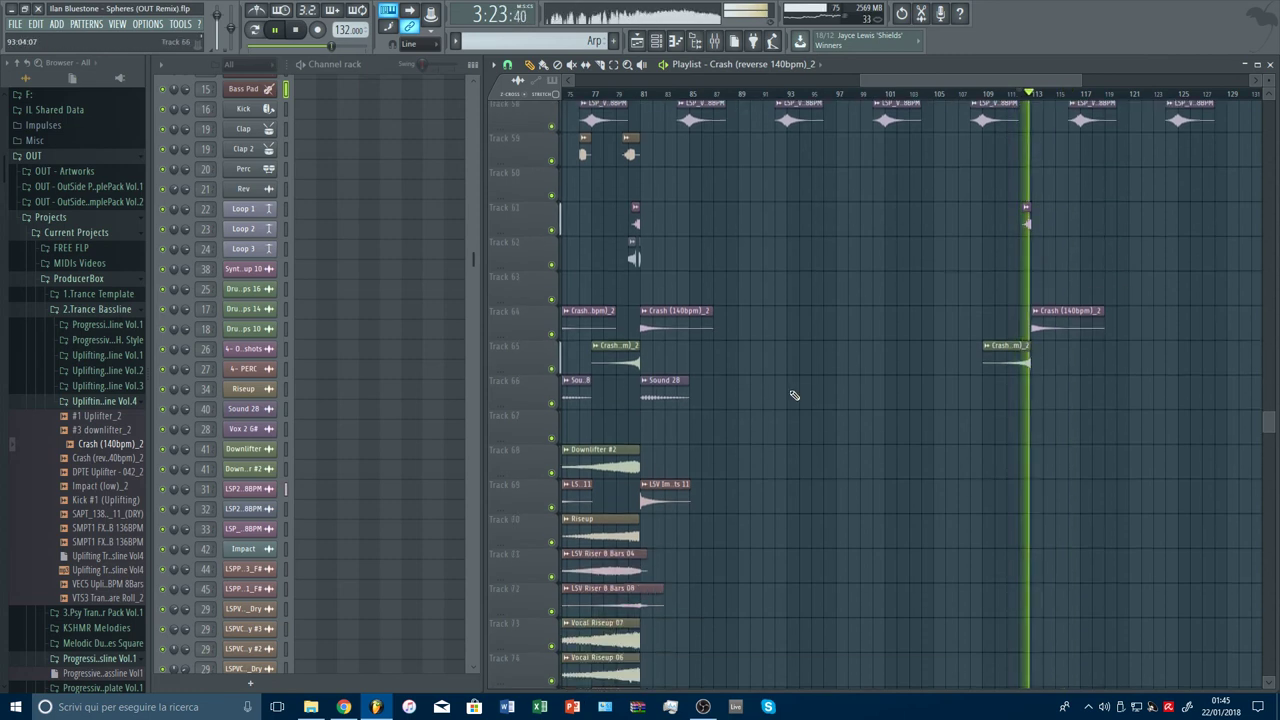
Step: Add the Sound 28, Downlifter and LSV Impacts 11 clips at bar 113 on Tracks 66, 67 and 69
drag(668, 396, 1049, 400)
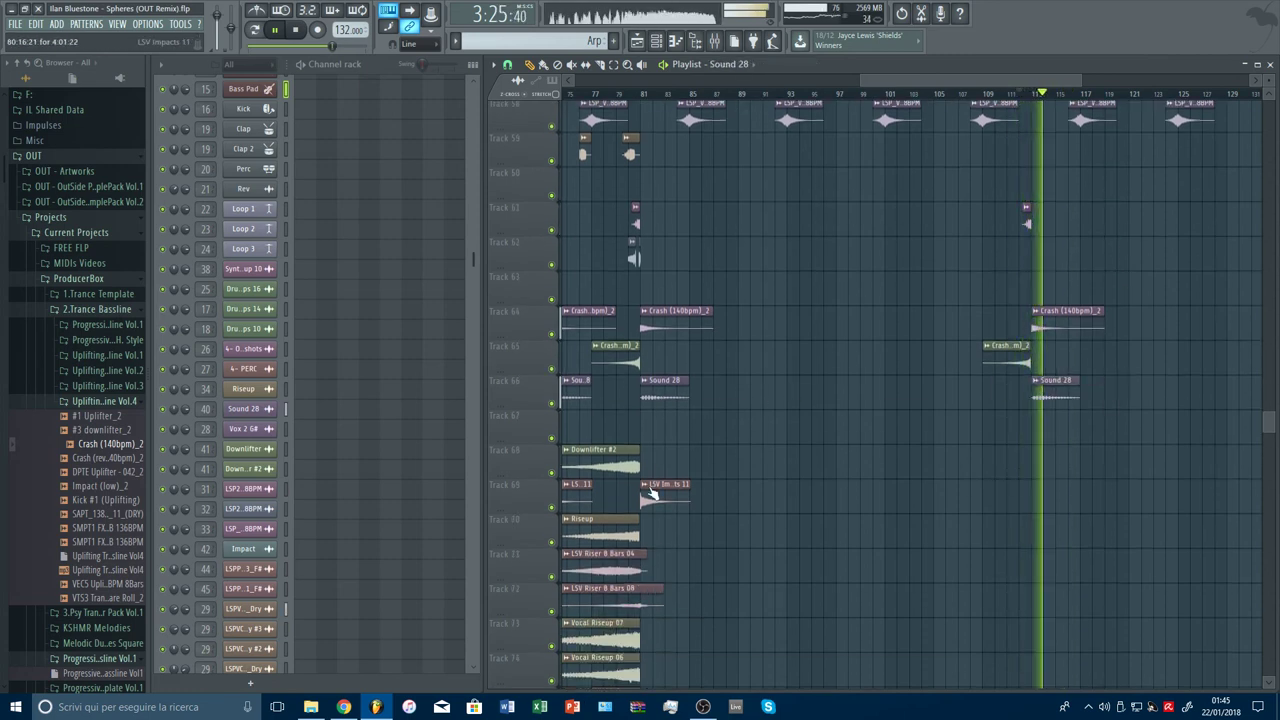
scroll(697, 107, down, 2)
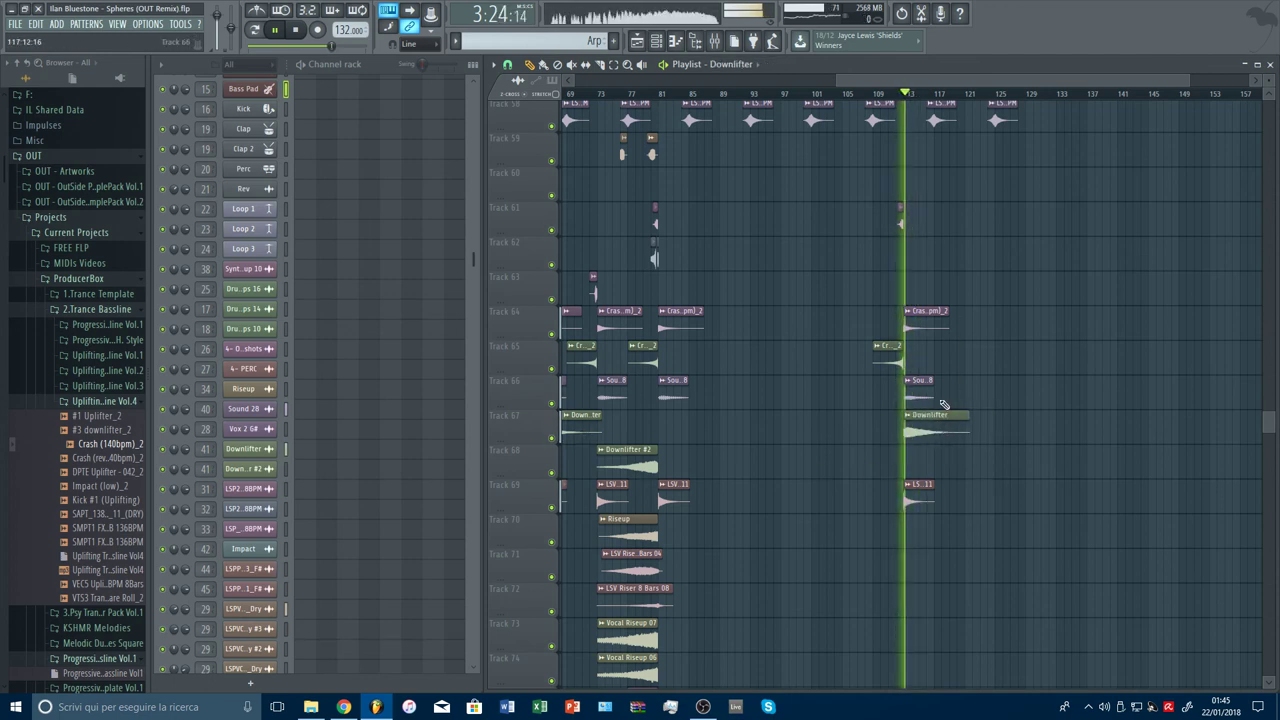
Step: Copy the Riseup, two LSV Riser and two Vocal Riseup clips on Tracks 70 to 74 from bar 73 to bar 113
scroll(708, 514, down, 3)
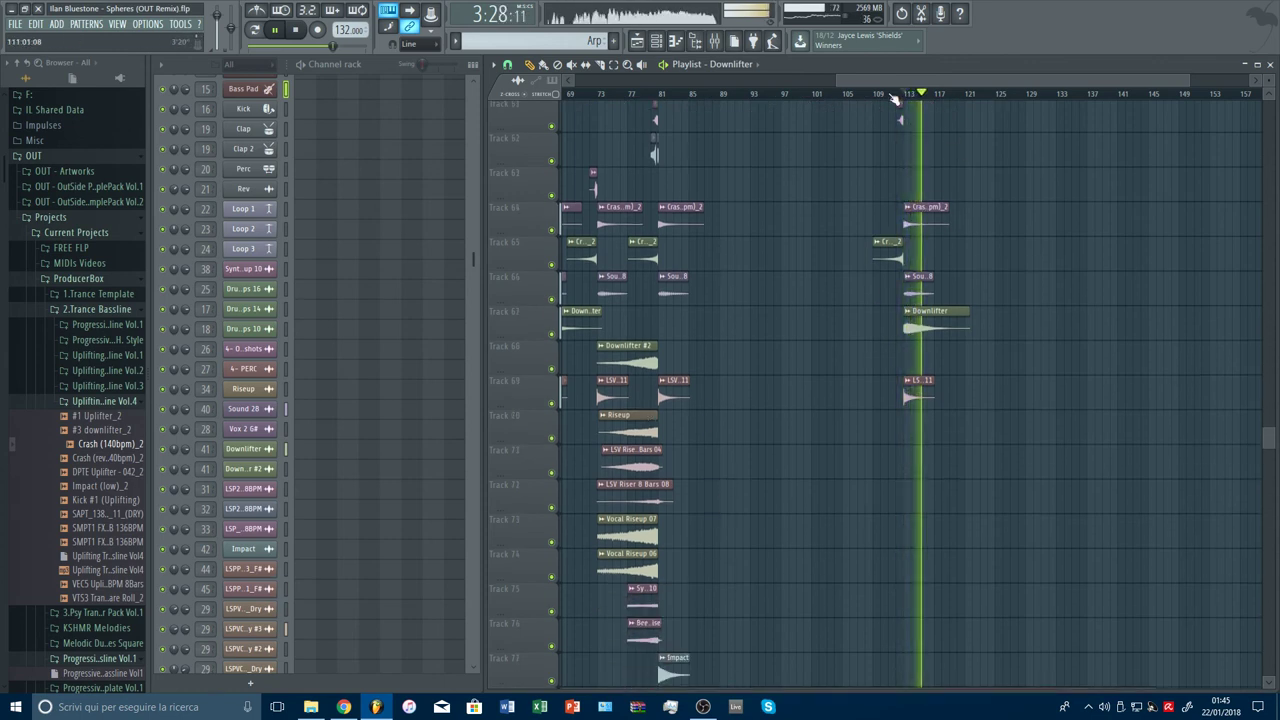
drag(648, 437, 643, 567)
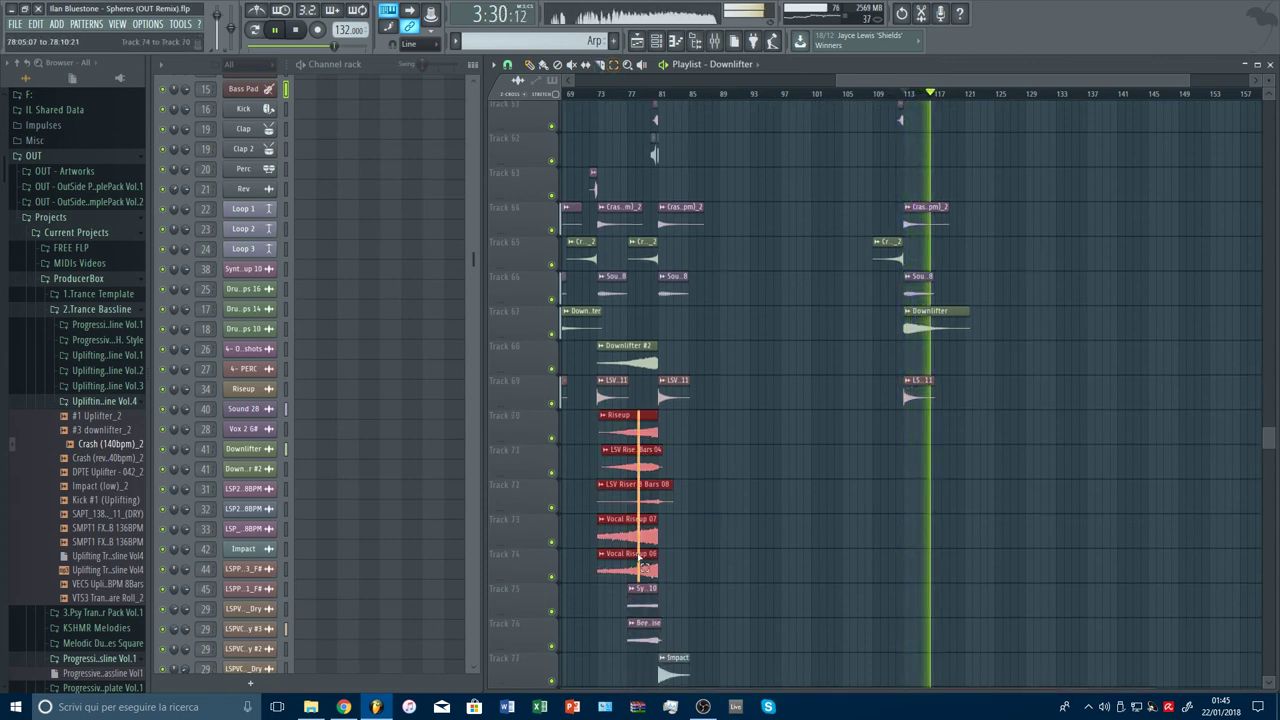
drag(652, 447, 942, 425)
click(1012, 426)
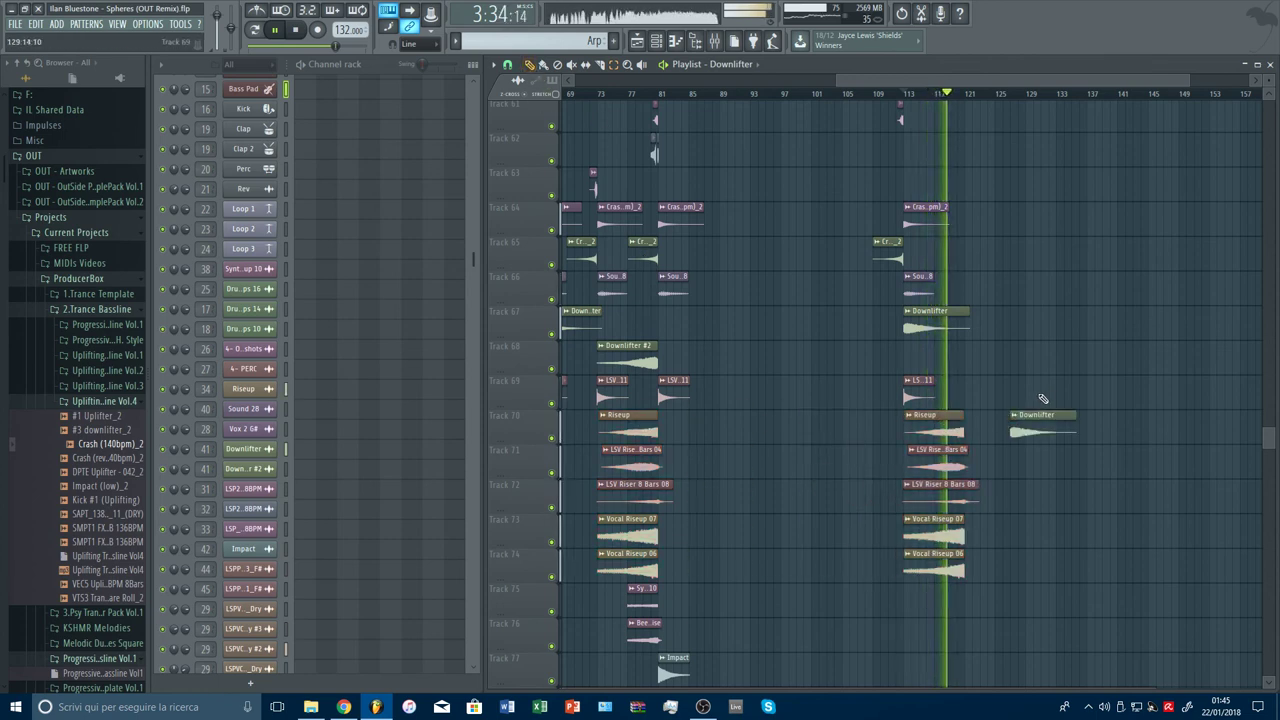
Step: Delete the stray Downlifter clip on Track 70 and copy the Impact clip from bar 81 to bar 121 on Track 77
right_click(1043, 430)
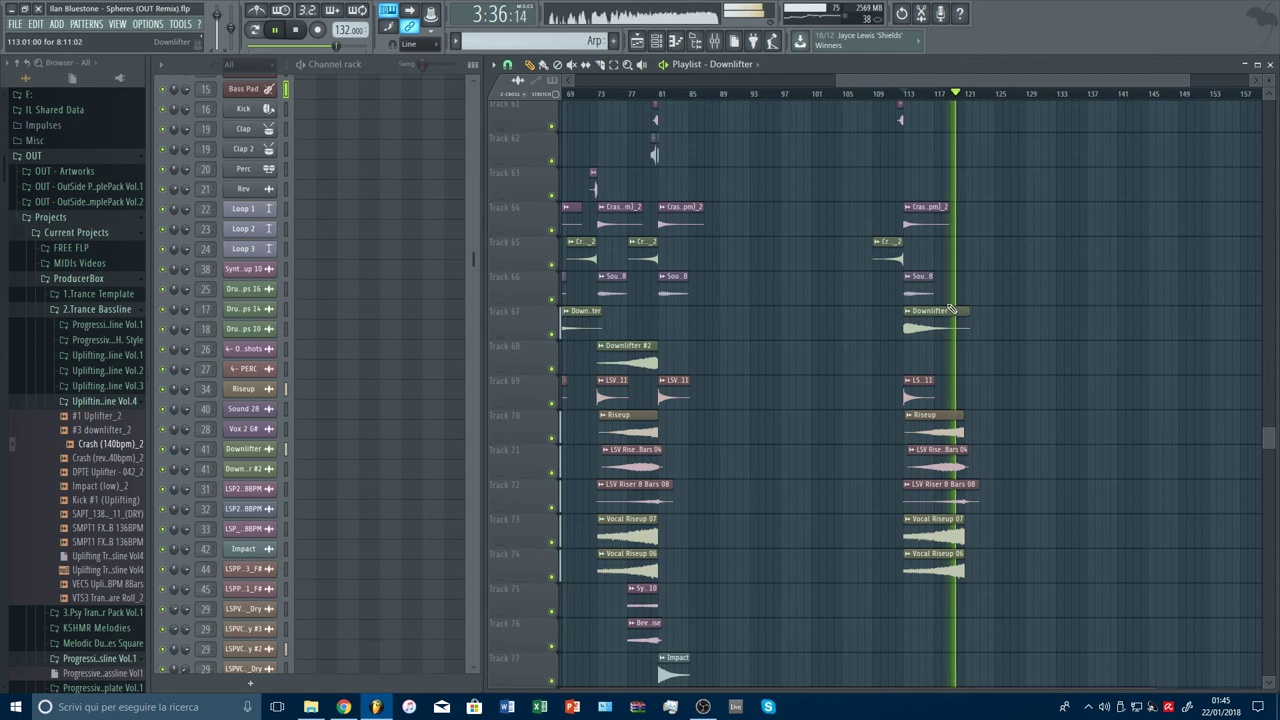
scroll(806, 486, down, 3)
click(676, 500)
drag(676, 500, 984, 500)
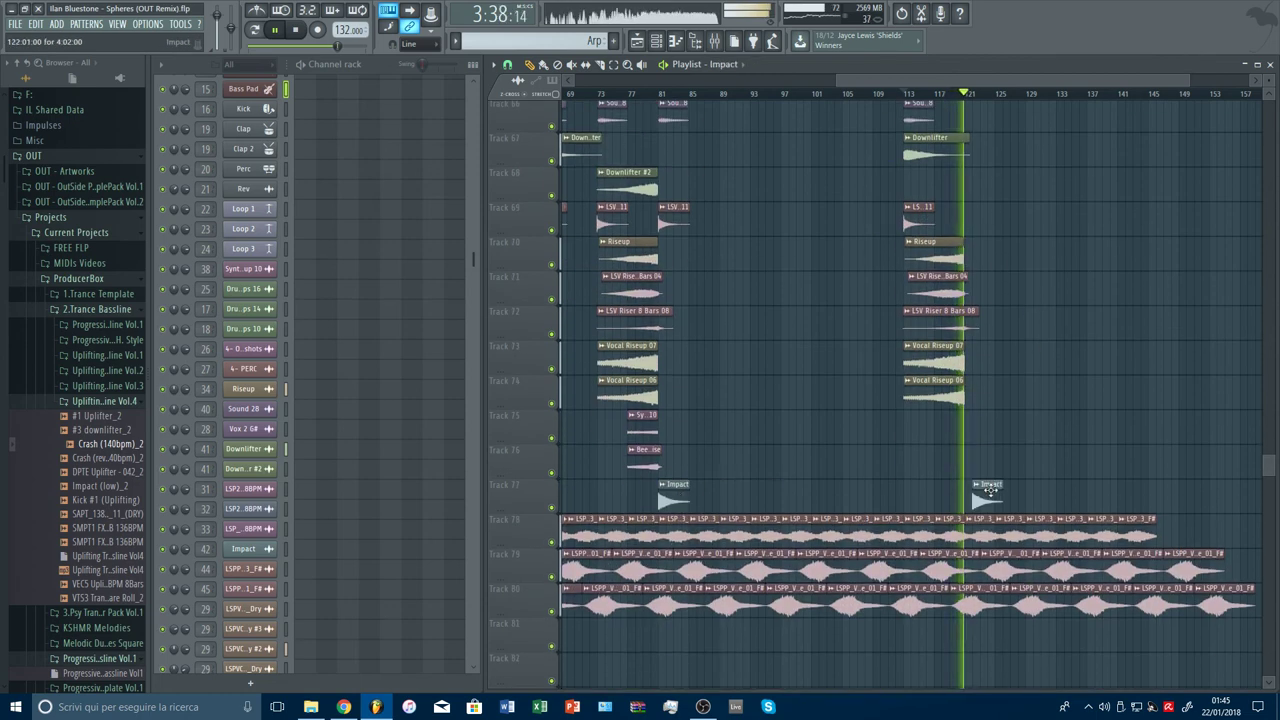
Step: Copy the fills, crashes, Sound 28, Downlifter #2, LSV Impacts 11, Synth Riseup 10 and Beep Rise clips around bar 81 to around bar 121
scroll(733, 381, up, 1)
scroll(733, 381, up, 5)
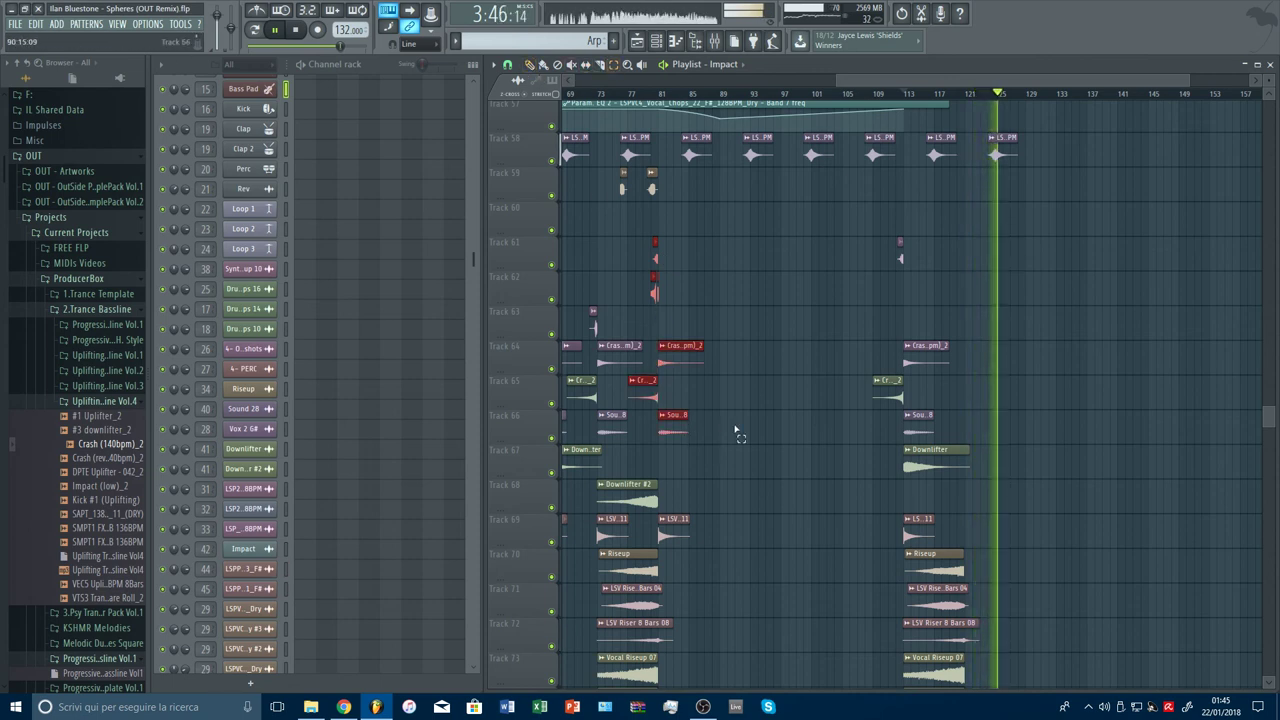
scroll(737, 434, down, 2)
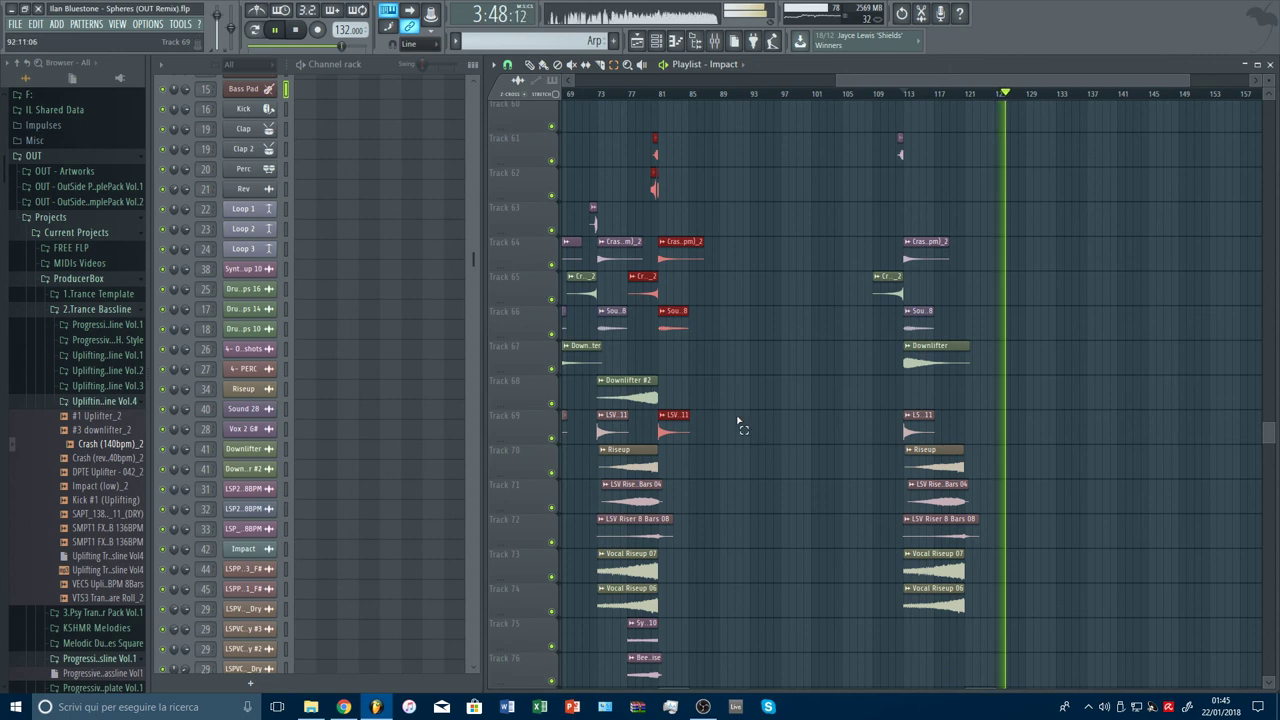
scroll(771, 403, down, 2)
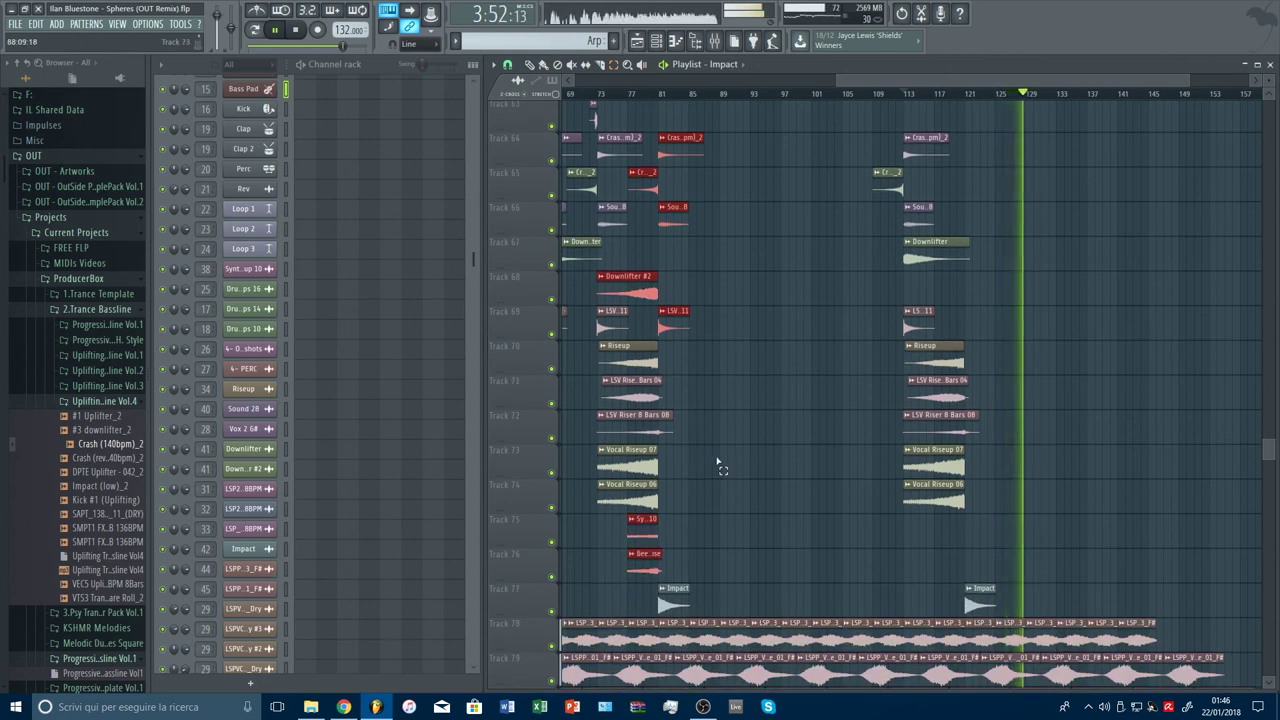
scroll(709, 530, up, 2)
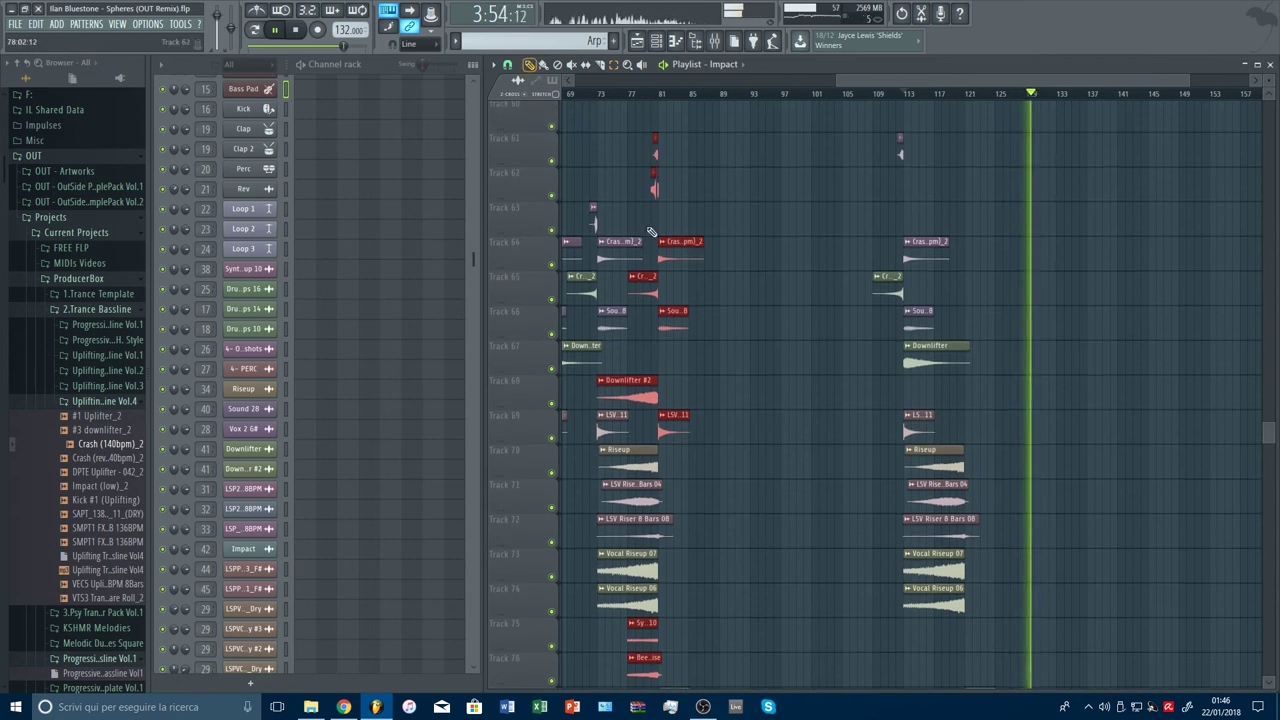
drag(679, 259, 986, 260)
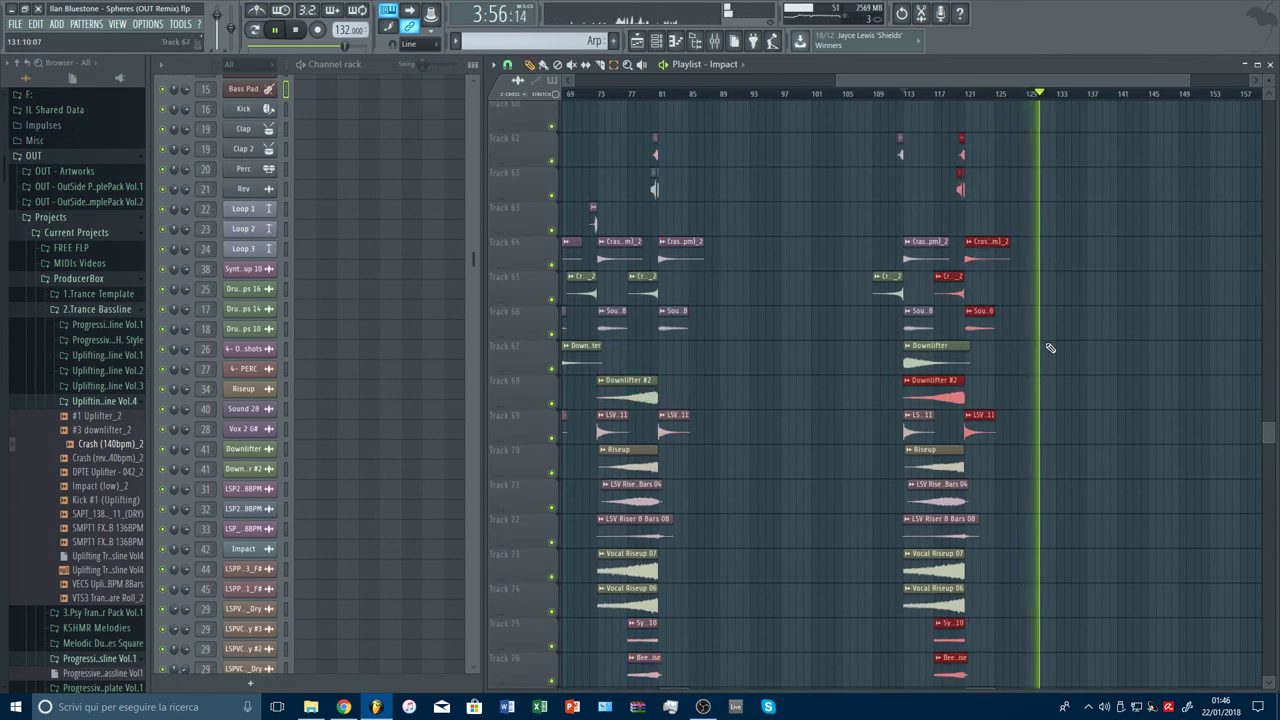
scroll(1056, 342, down, 2)
click(1085, 314)
right_click(1088, 313)
Step: Copy the Downlifter clip from bar 113 to bar 121 on Track 67 and play the transition from bar 121
click(960, 93)
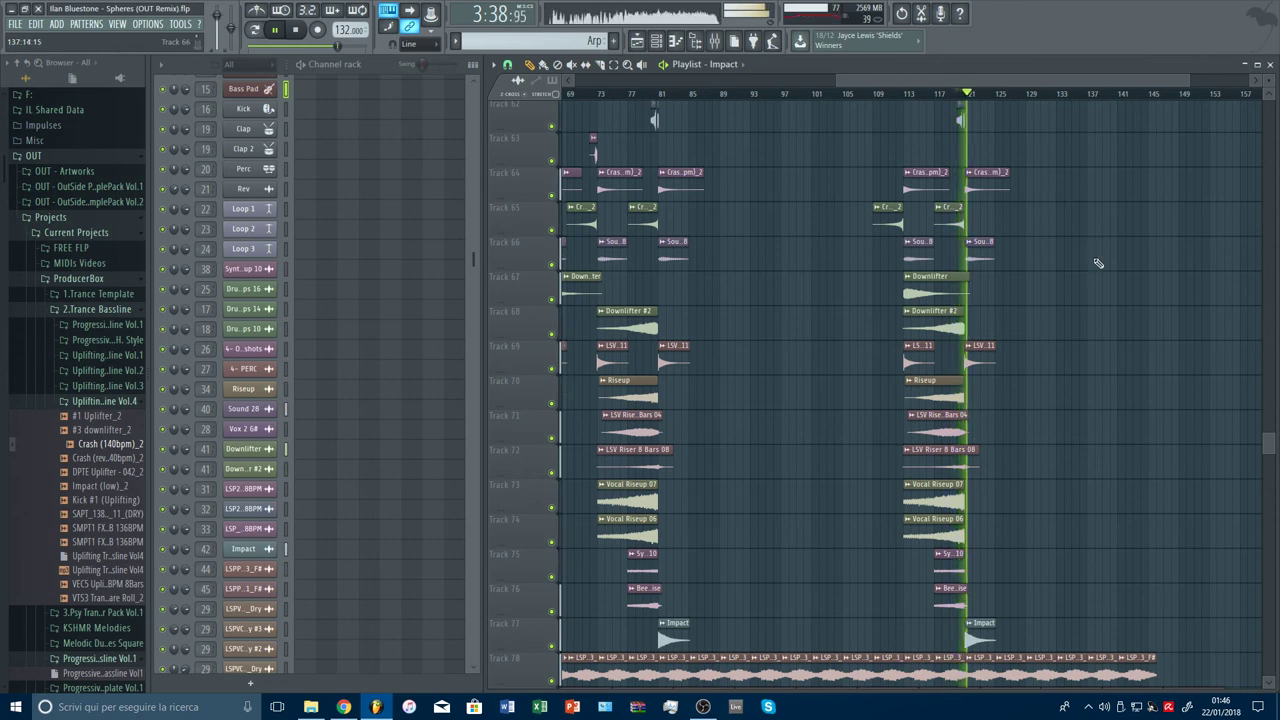
drag(942, 291, 1010, 291)
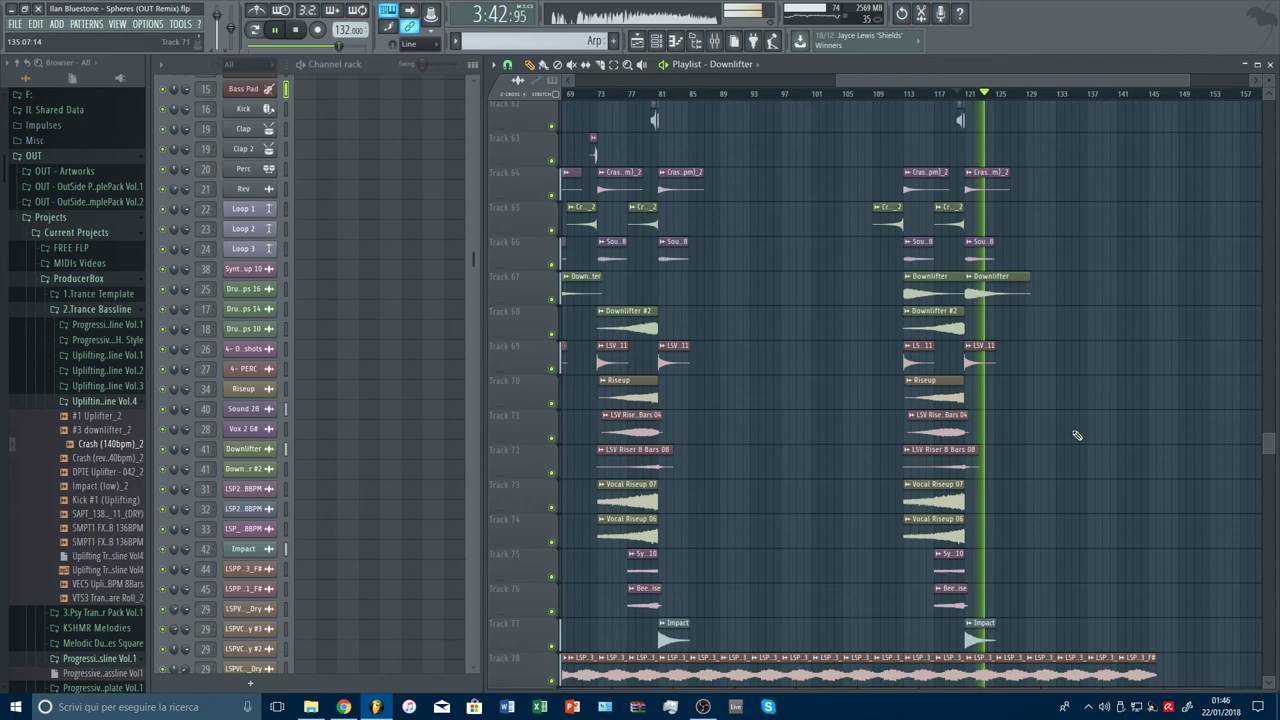
click(966, 94)
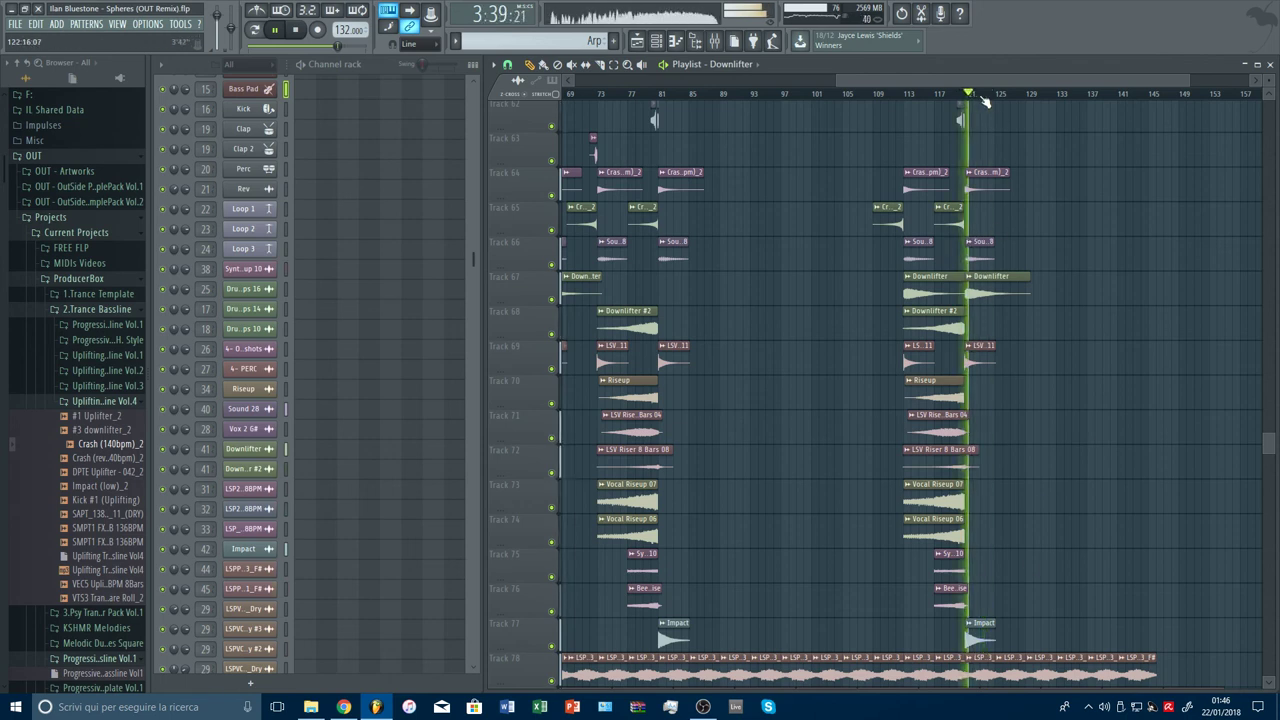
Step: Play the buildup before bar 121 and copy the Vocal Riseup 07 and 06 clips to bar 105 on Tracks 73 and 74
click(950, 94)
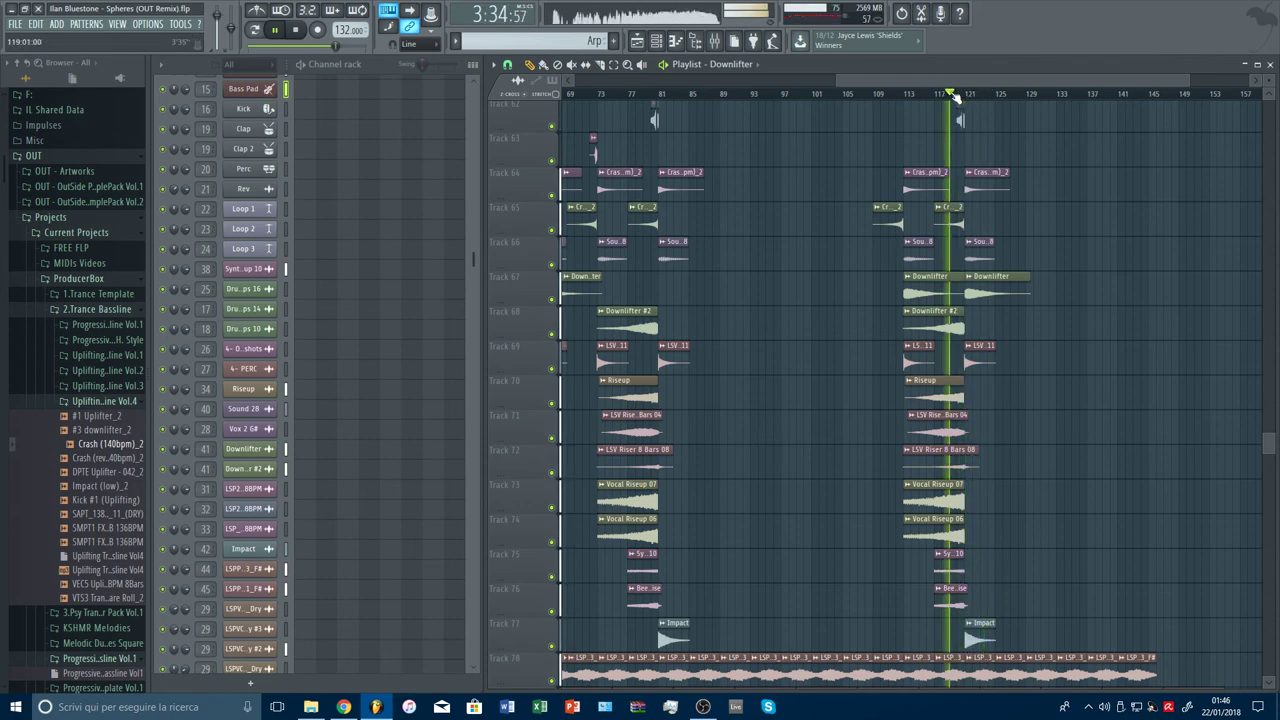
click(936, 94)
drag(935, 491, 874, 489)
drag(928, 536, 867, 537)
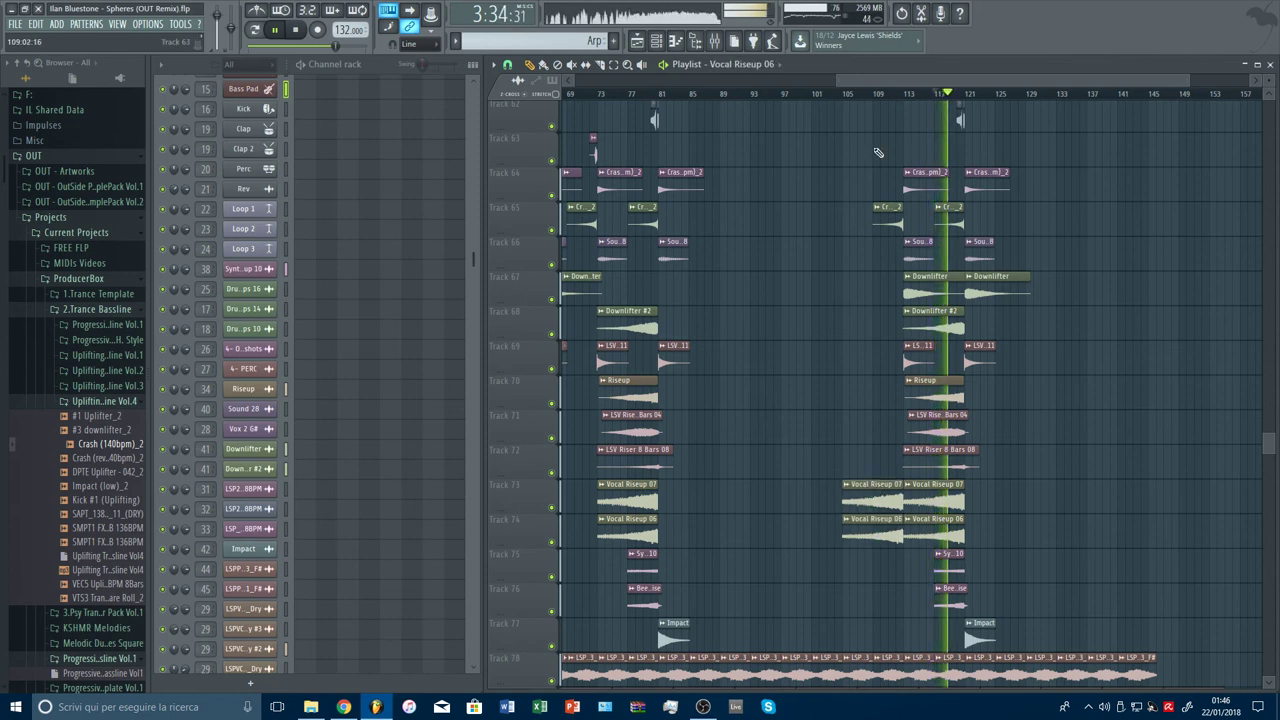
Step: Copy the Downlifter #2 clip on Track 68 and the LSV Riser 8 Bars 08 clip on Track 72 from bar 113 to bar 105
click(830, 94)
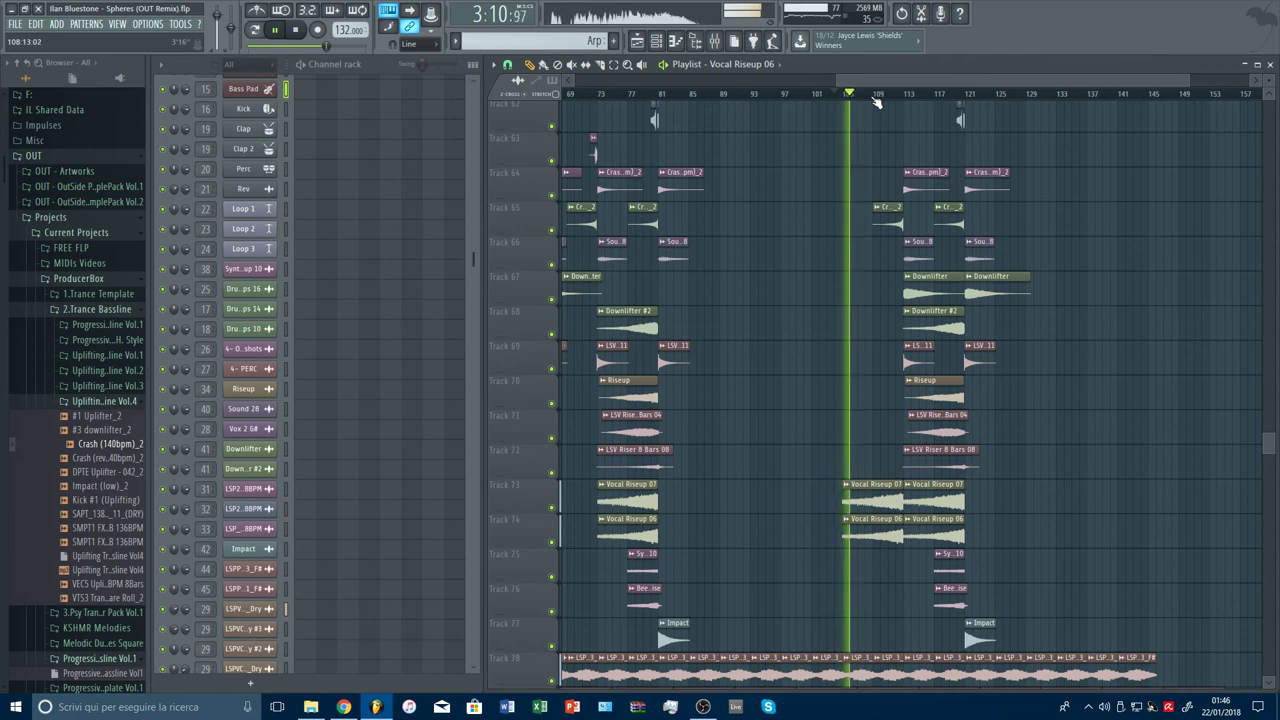
scroll(872, 103, up, 1)
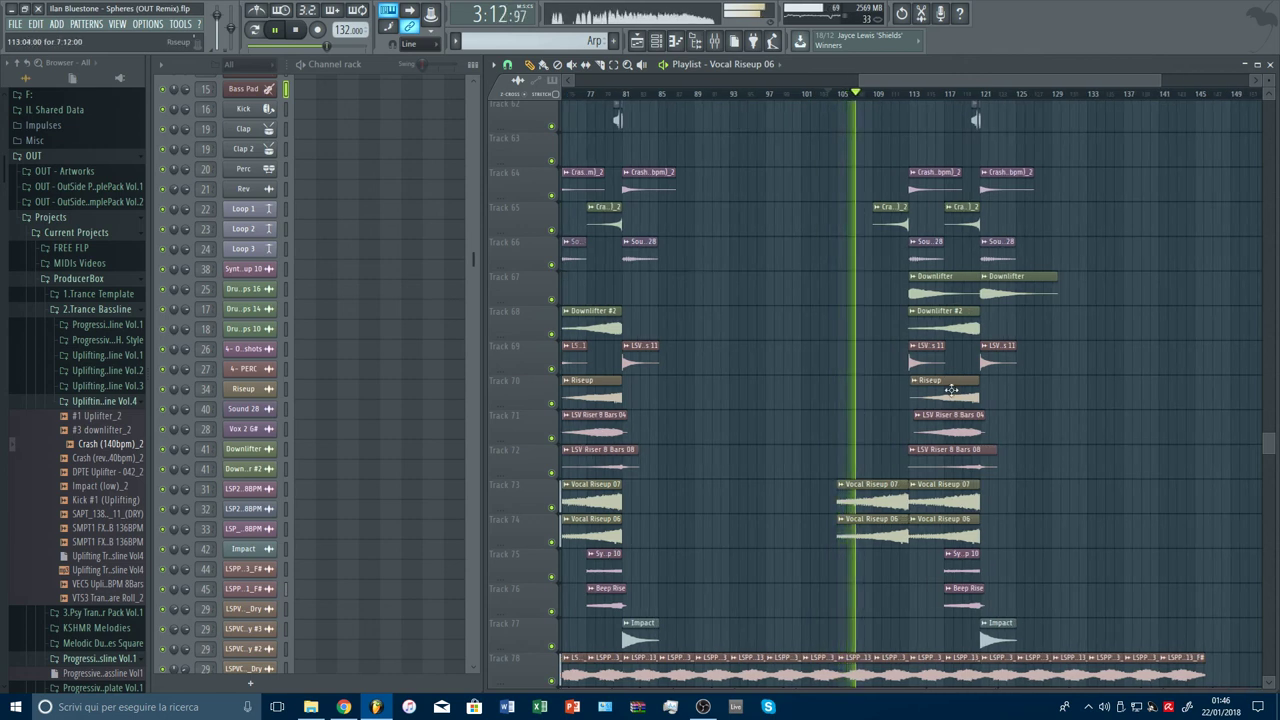
drag(950, 329, 878, 329)
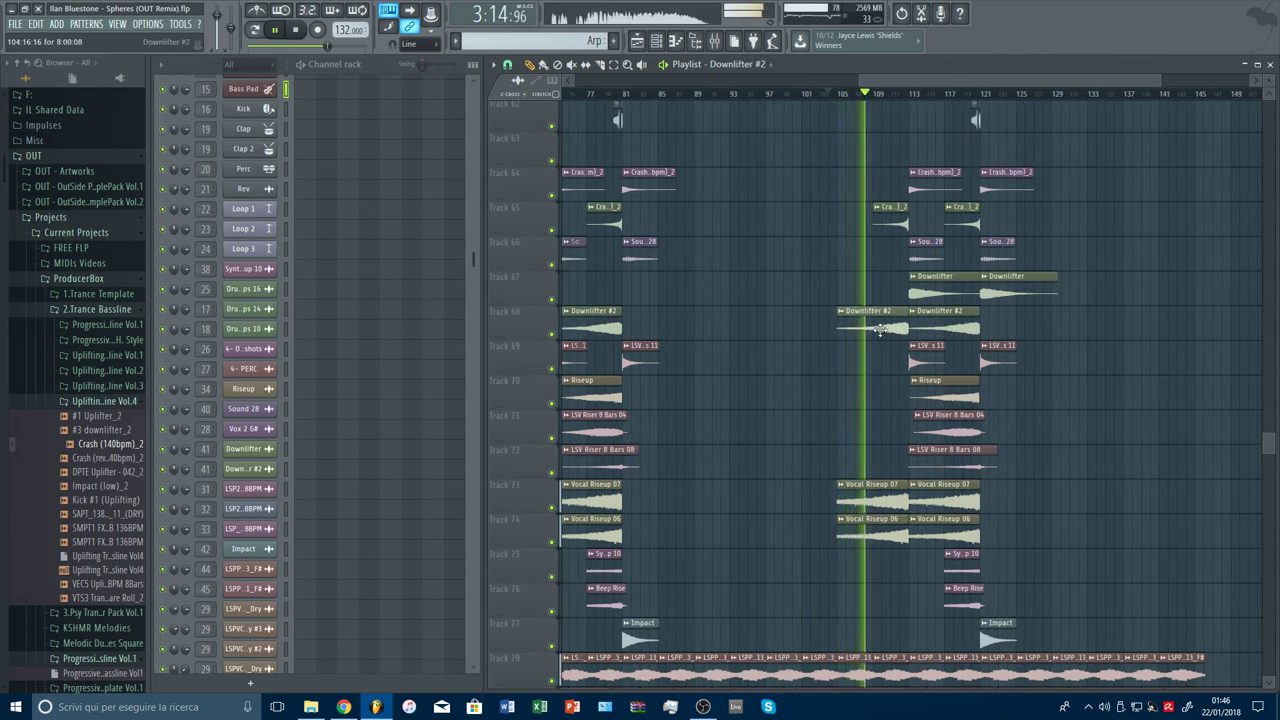
drag(957, 467, 884, 465)
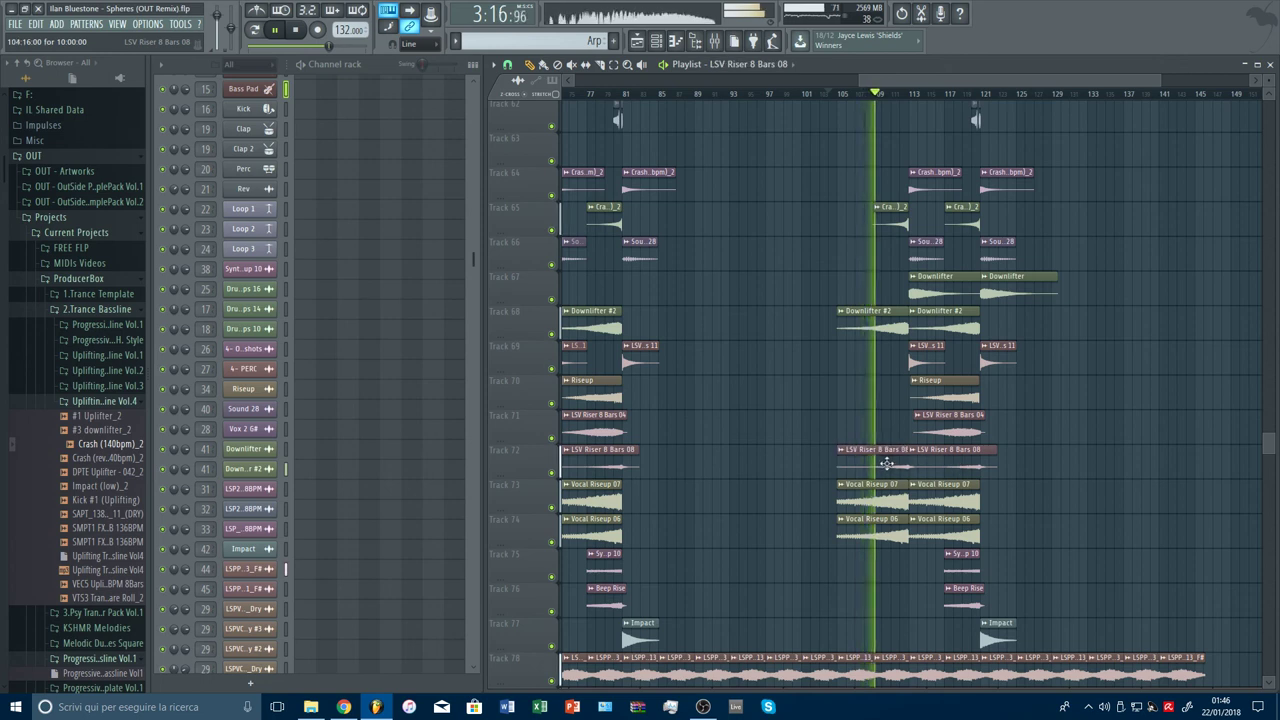
Step: Lower the LSV Riser 8 Bars 08 mixer track's volume slightly
double_click(897, 462)
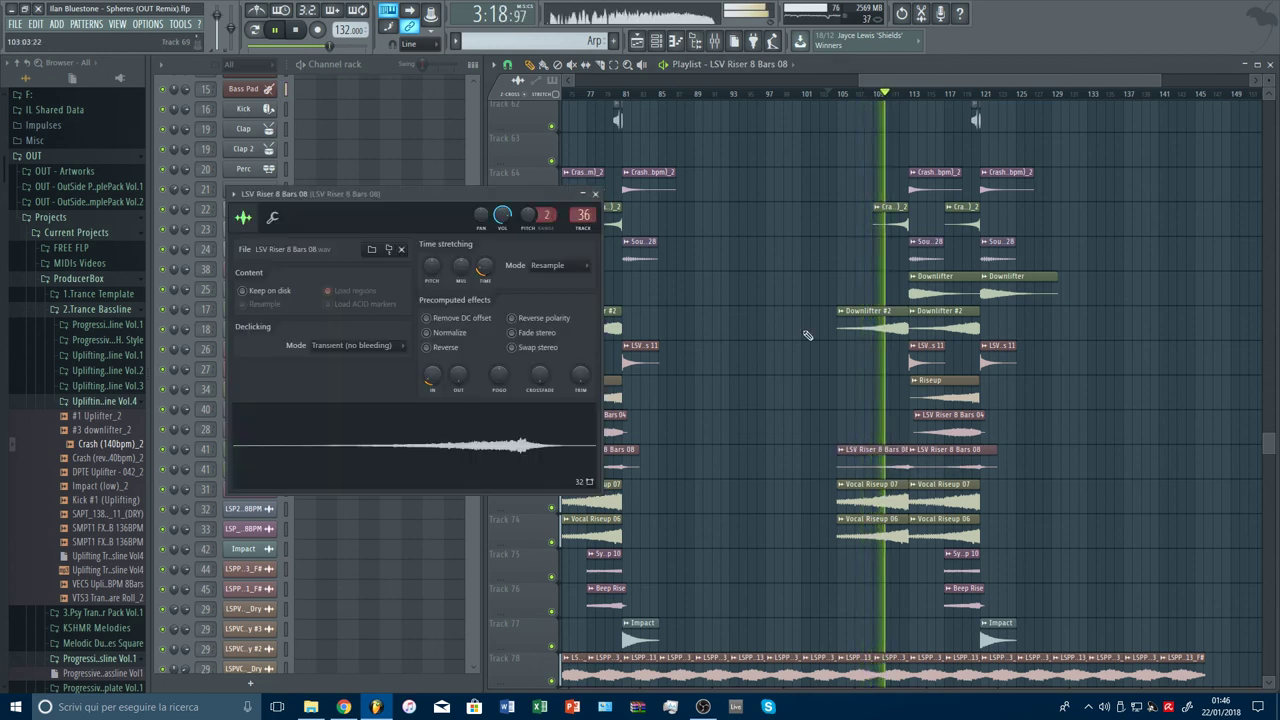
click(716, 41)
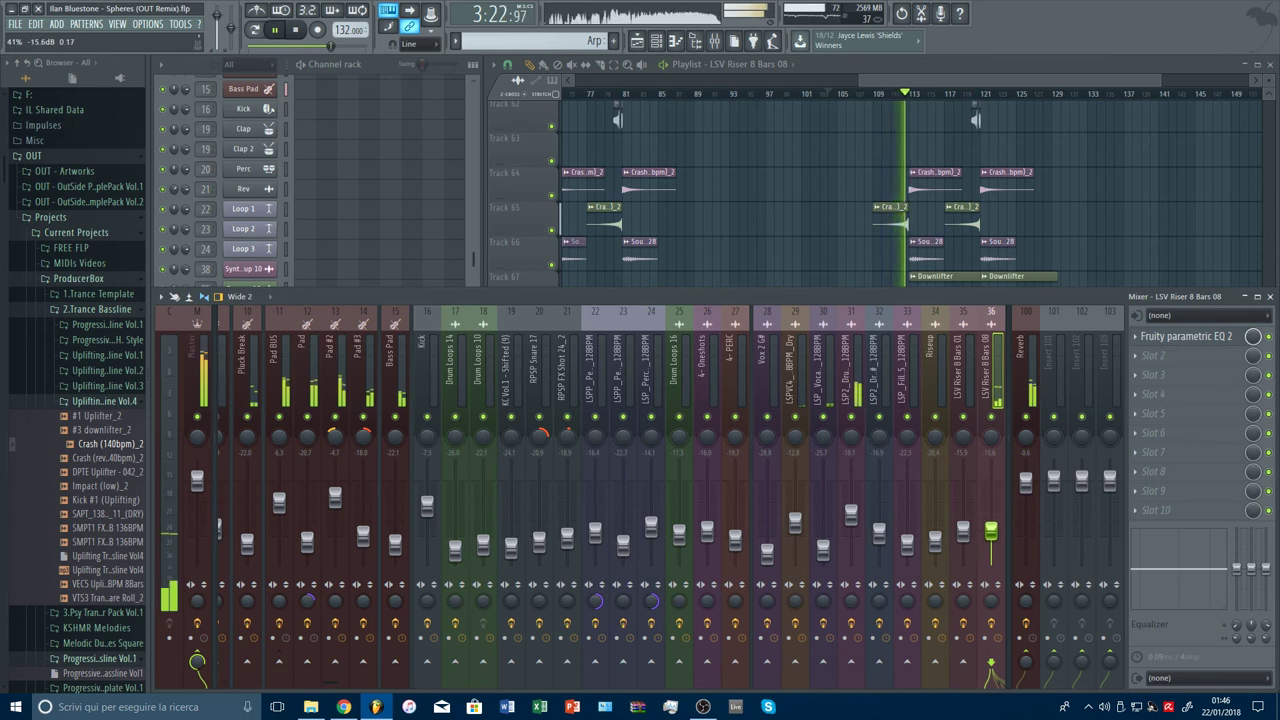
key(F9)
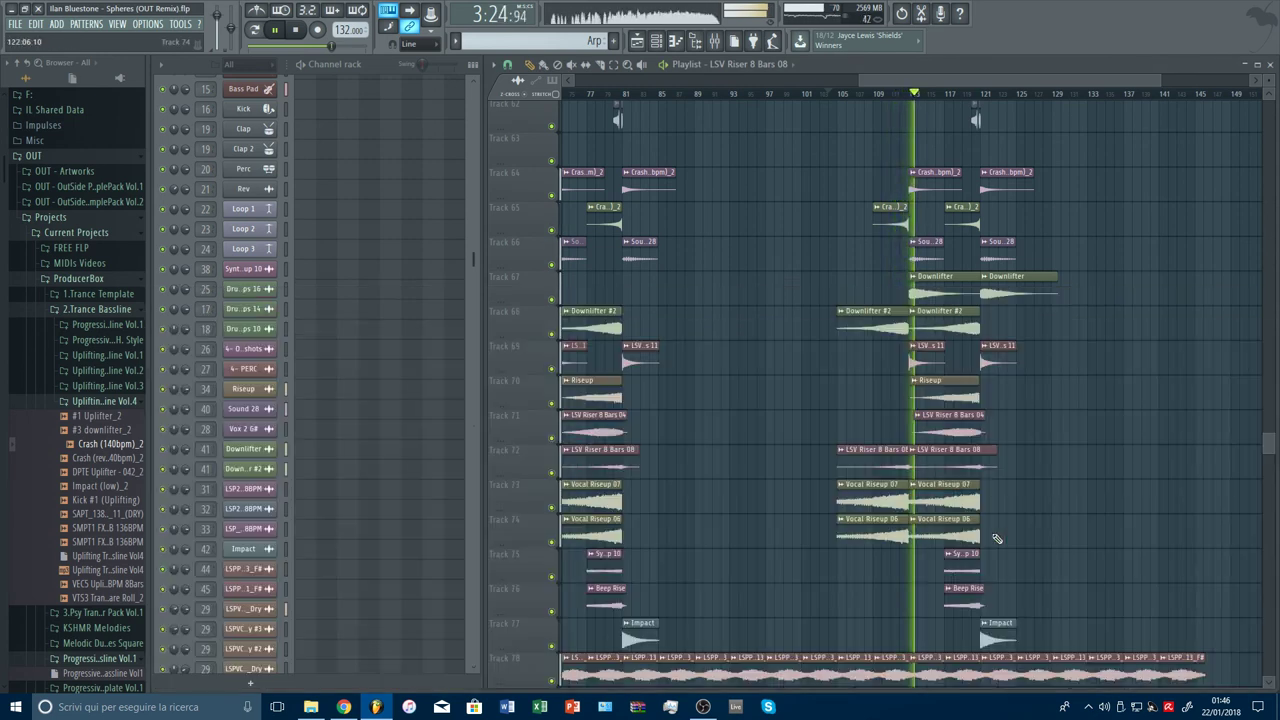
click(1045, 448)
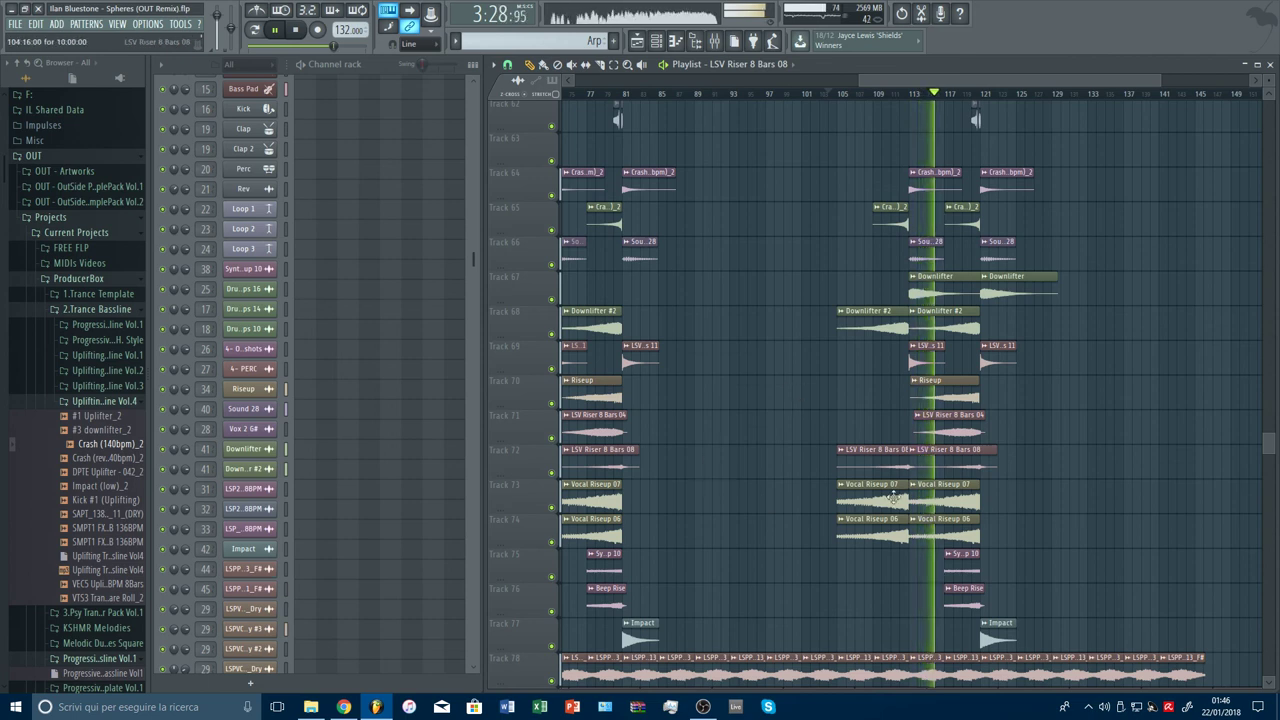
Step: Copy the Beep Rise clip to bar 109 on Track 76 and check the effects' levels in the mixer during playback
drag(957, 602, 904, 602)
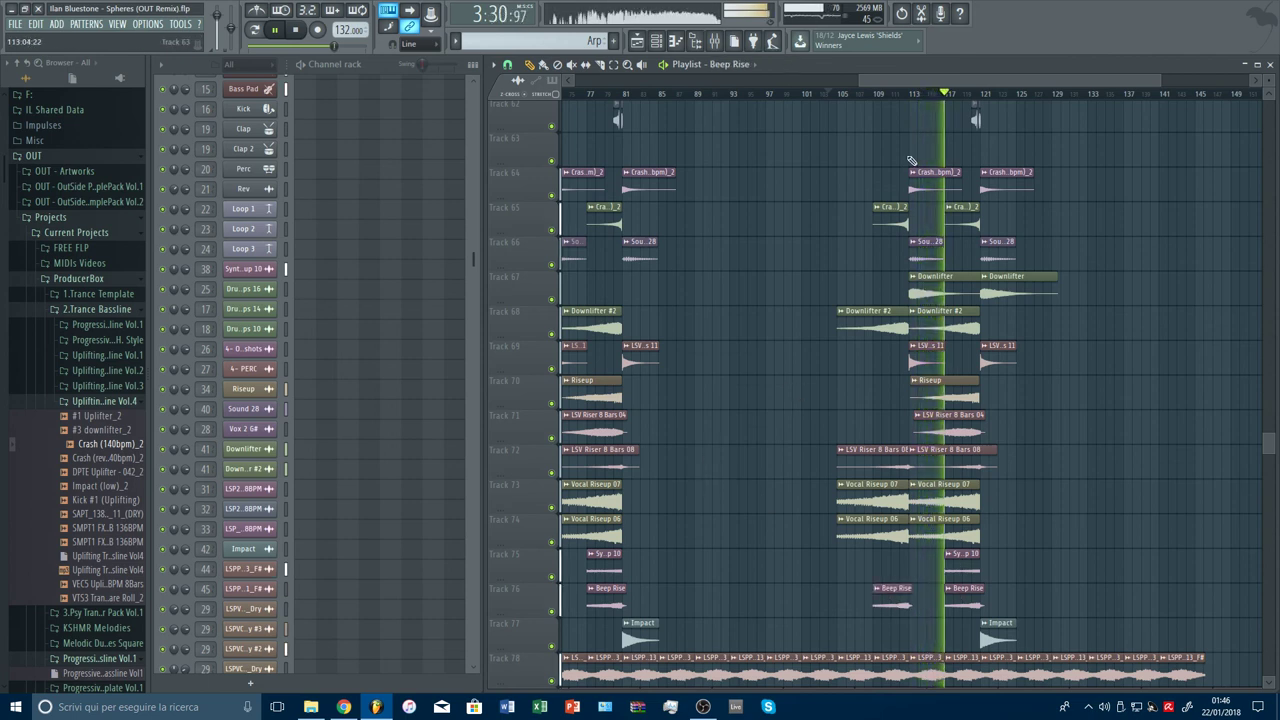
click(875, 94)
scroll(885, 100, down, 2)
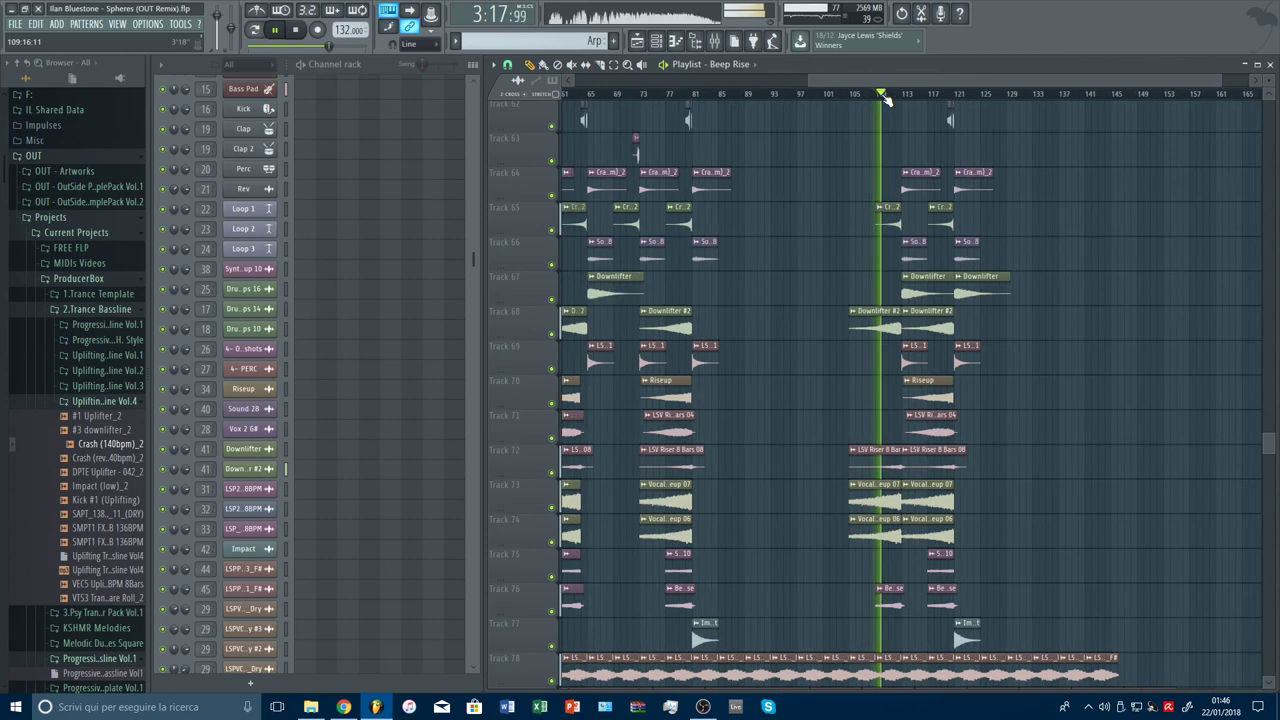
scroll(775, 270, down, 3)
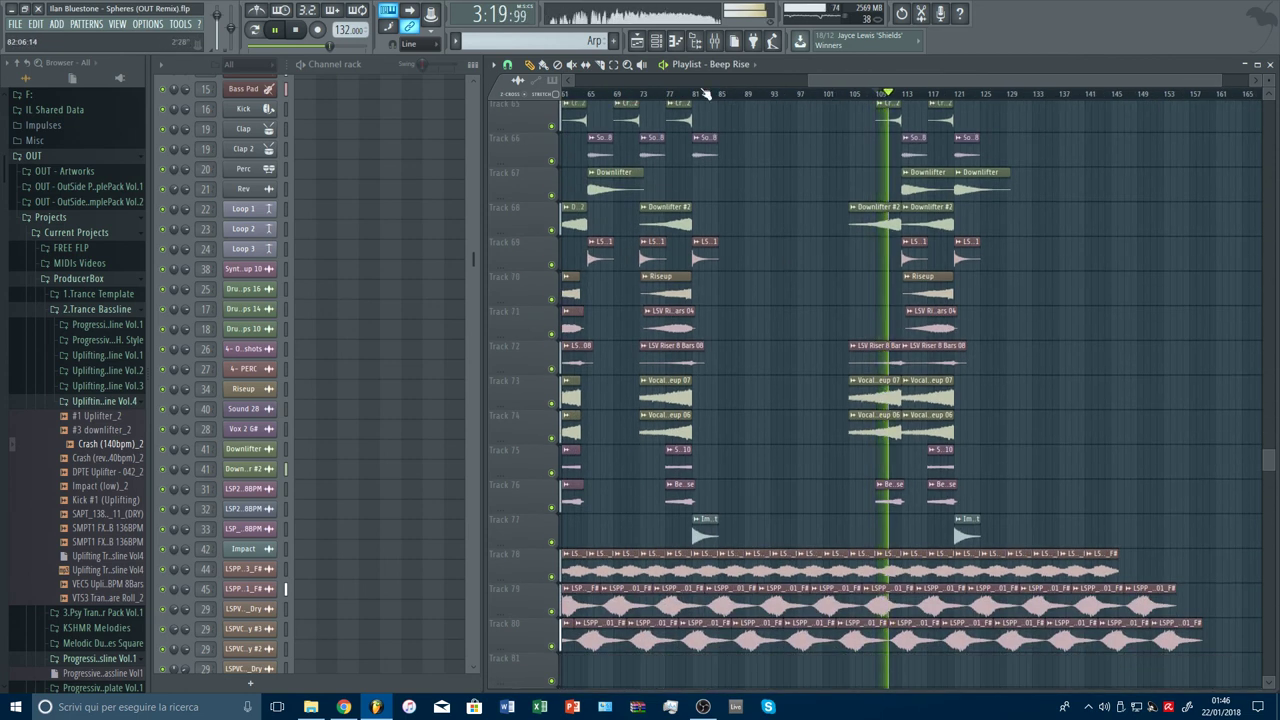
key(F9)
scroll(907, 368, right, 4)
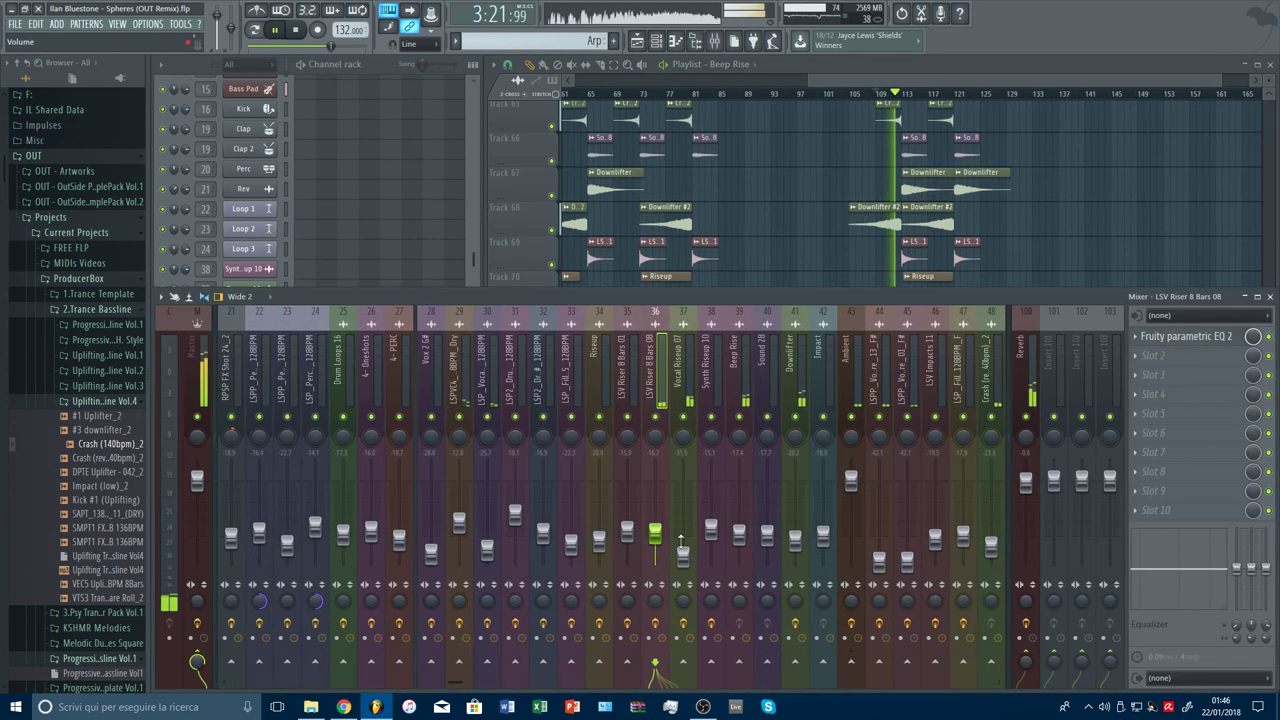
key(F9)
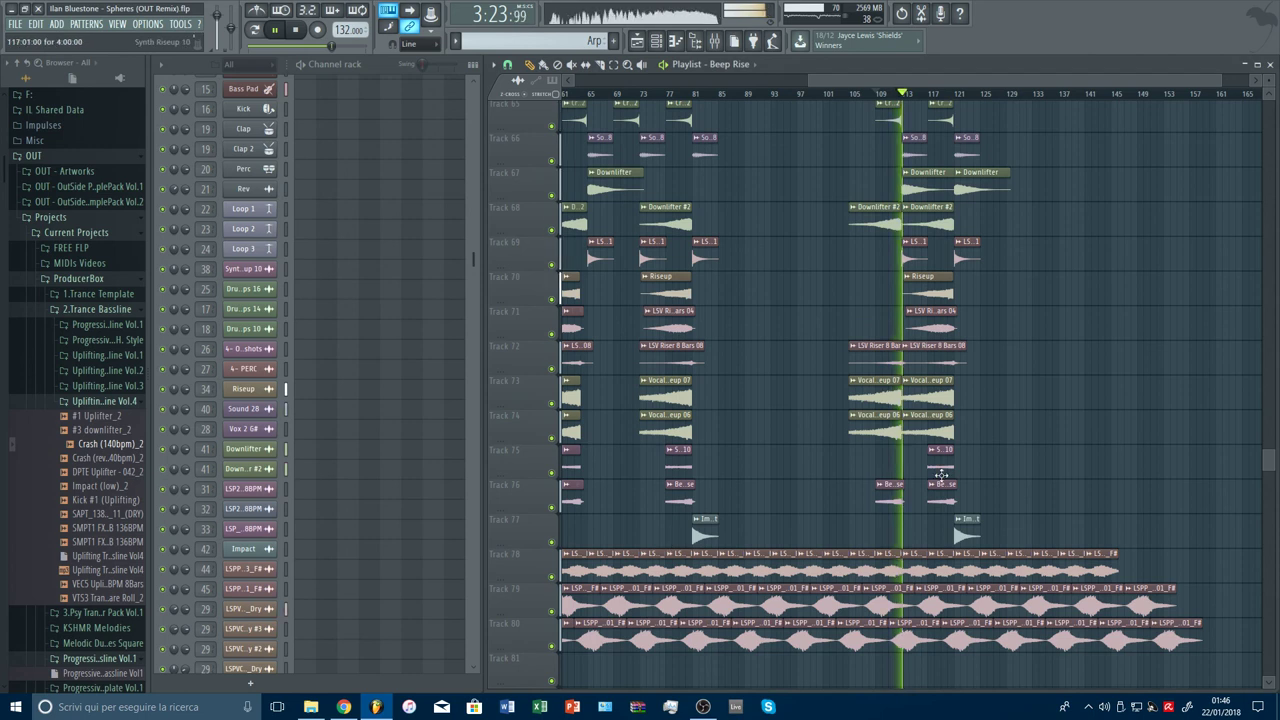
Step: Reduce the Beep Rise sample's fade-in and set its fade-out to 0% while listening to the result
double_click(895, 494)
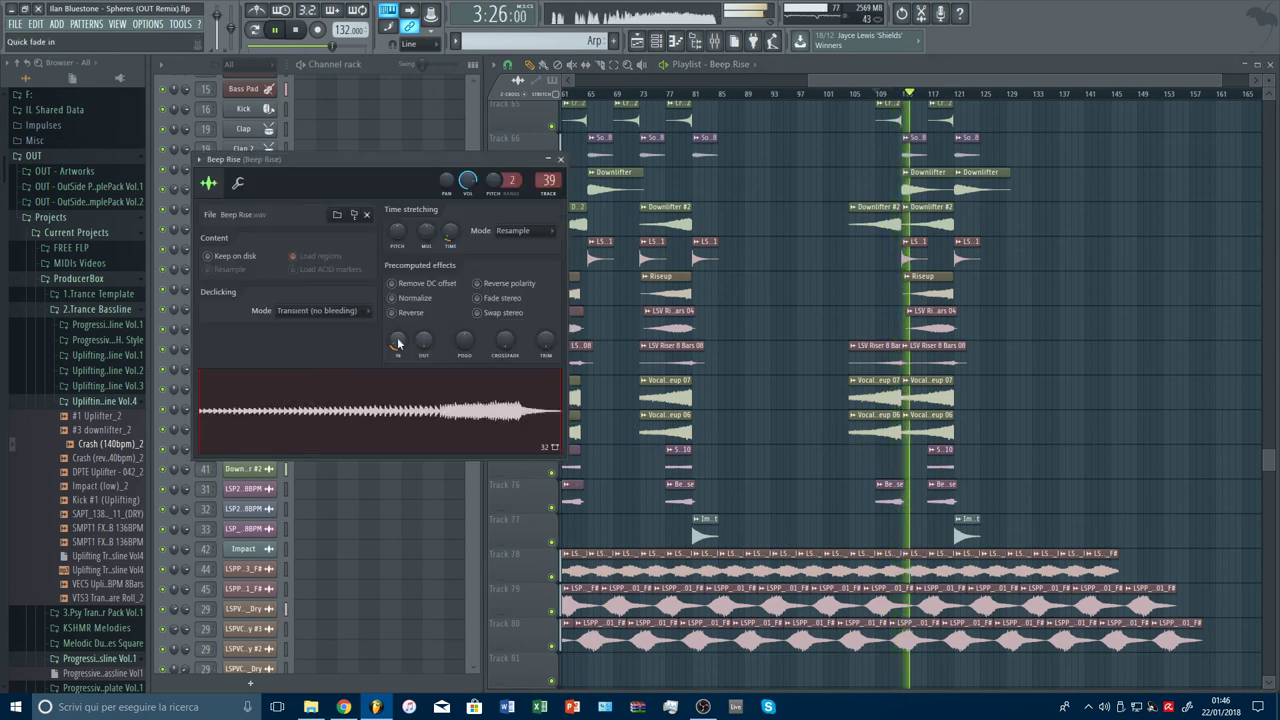
drag(398, 343, 399, 360)
key(space)
key(space)
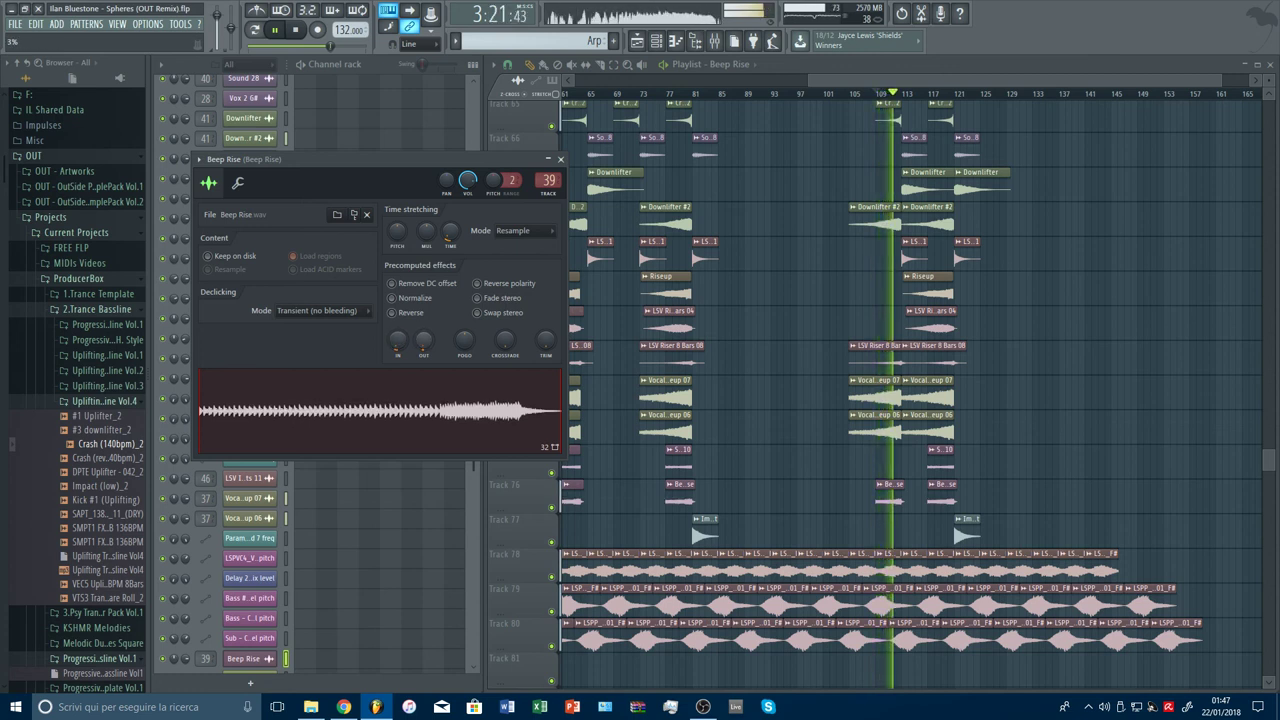
drag(424, 341, 424, 333)
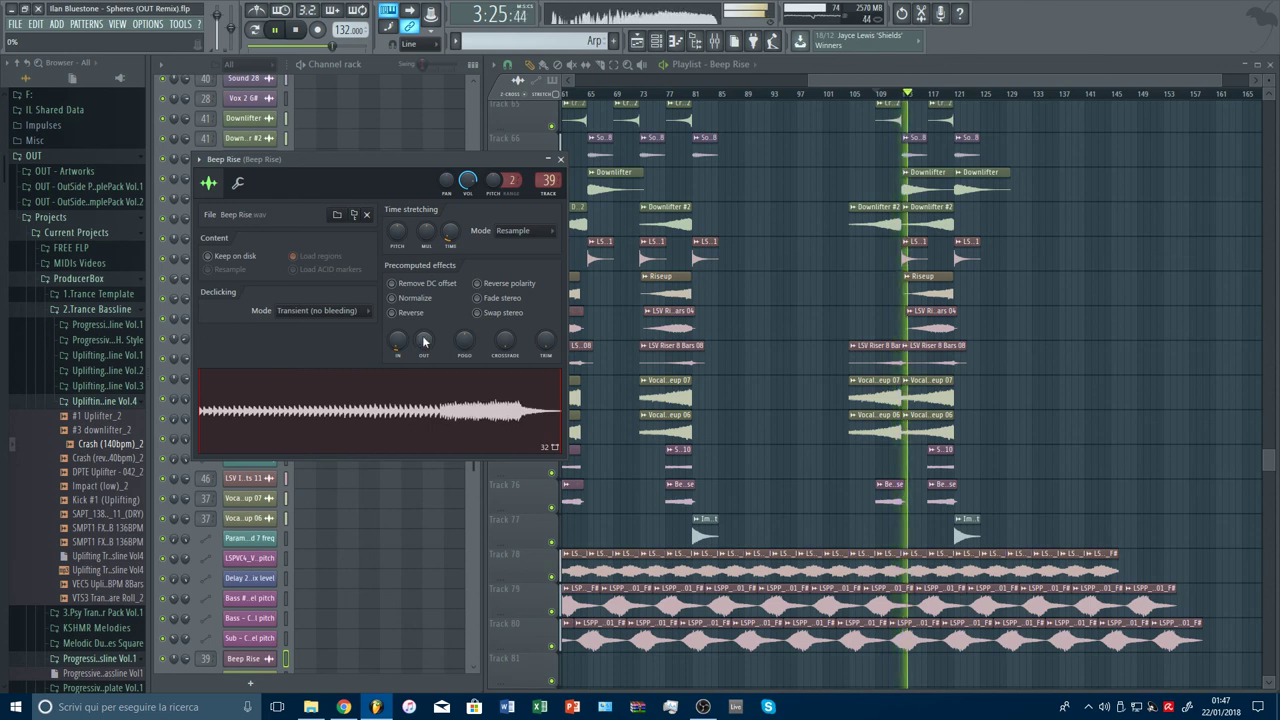
key(Escape)
Step: Add Vox 2 G# clips at bars 81, 85 and 89 on Track 55 and play from bar 81
scroll(1019, 446, up, 5)
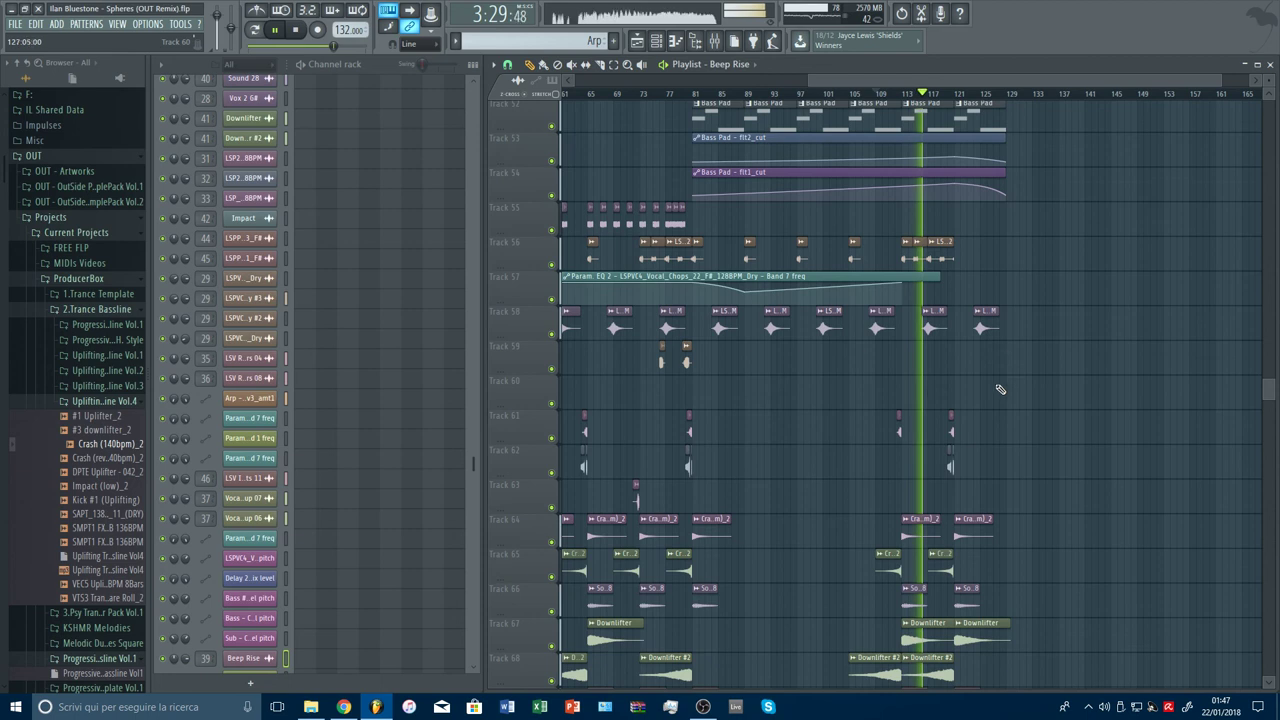
scroll(760, 97, down, 3)
scroll(760, 97, up, 5)
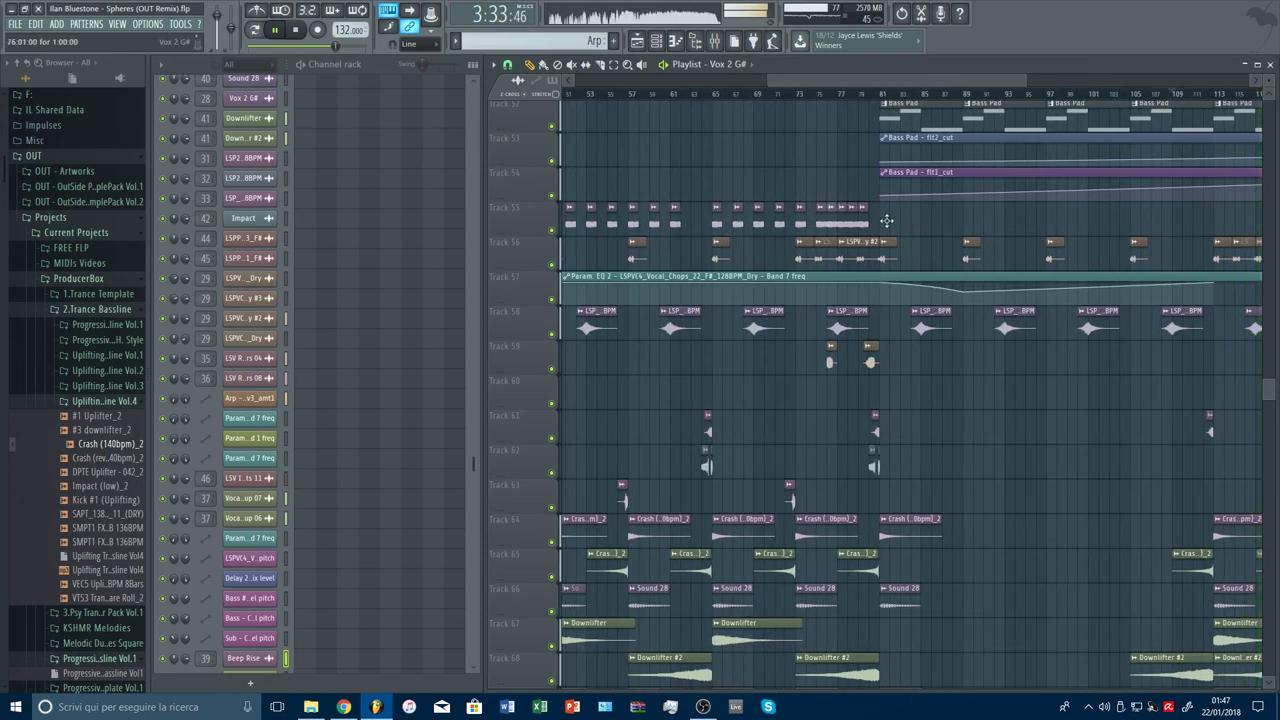
click(883, 96)
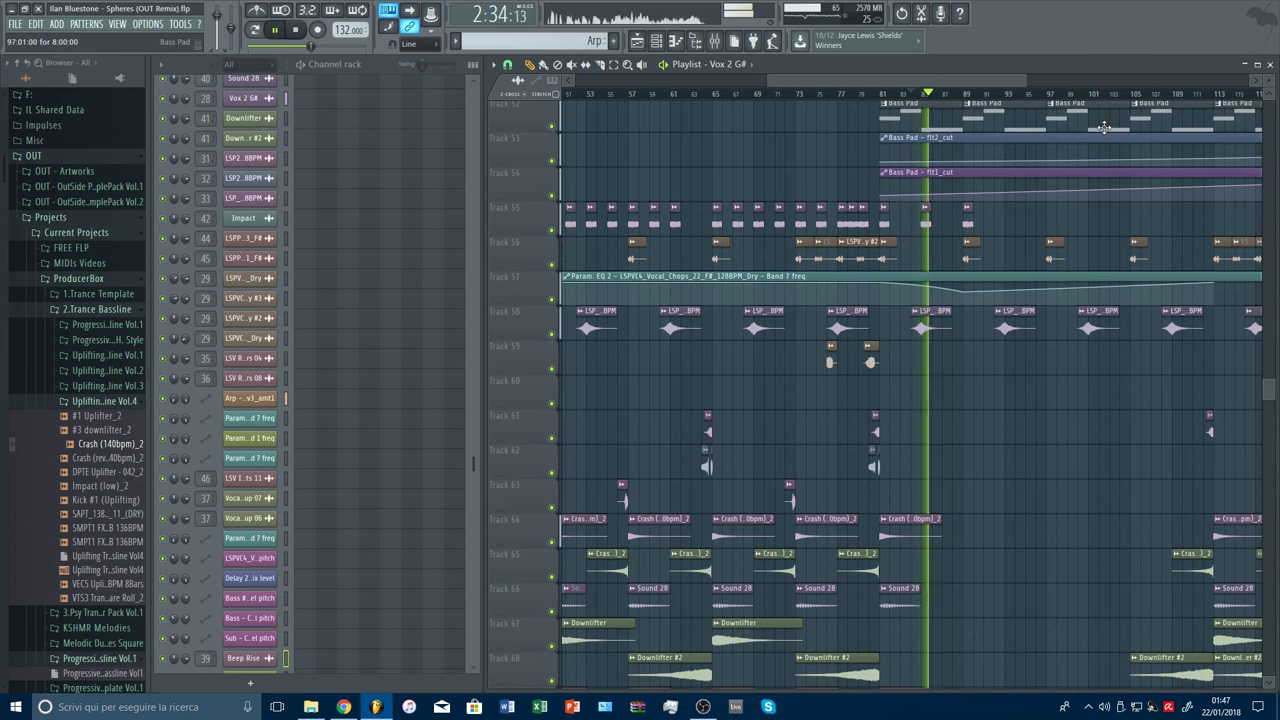
drag(1026, 80, 1153, 83)
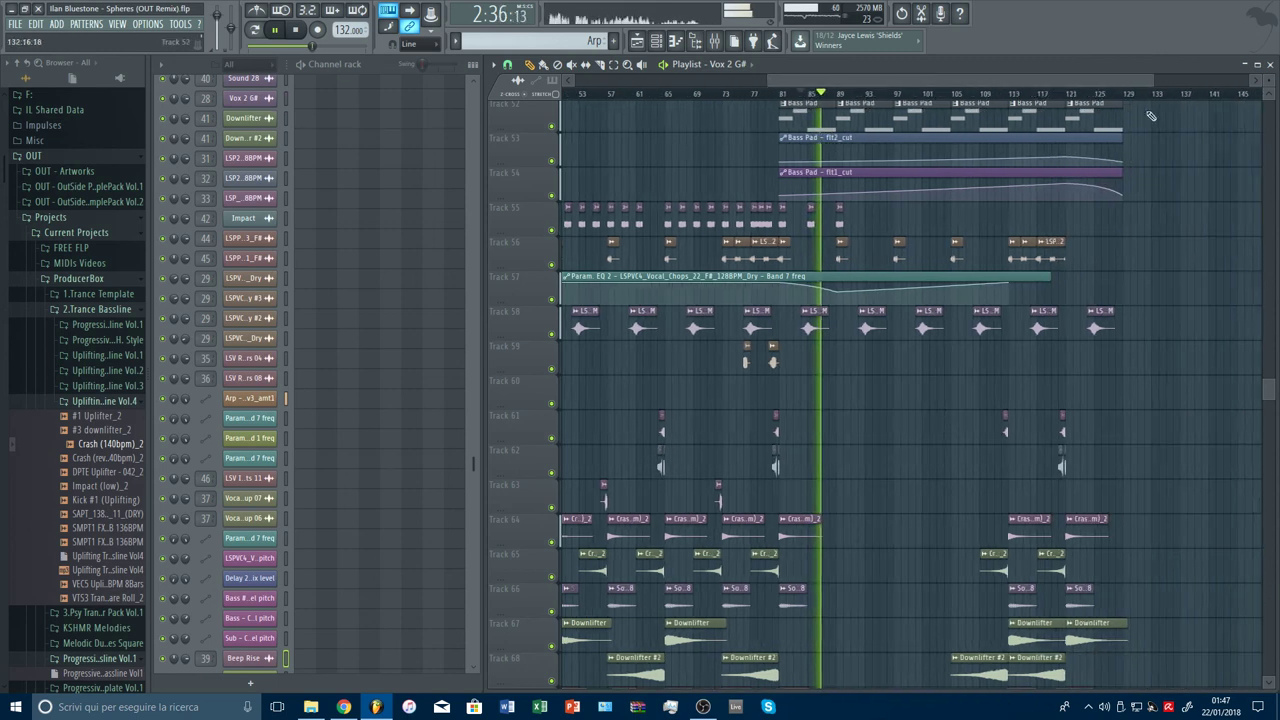
scroll(889, 94, up, 3)
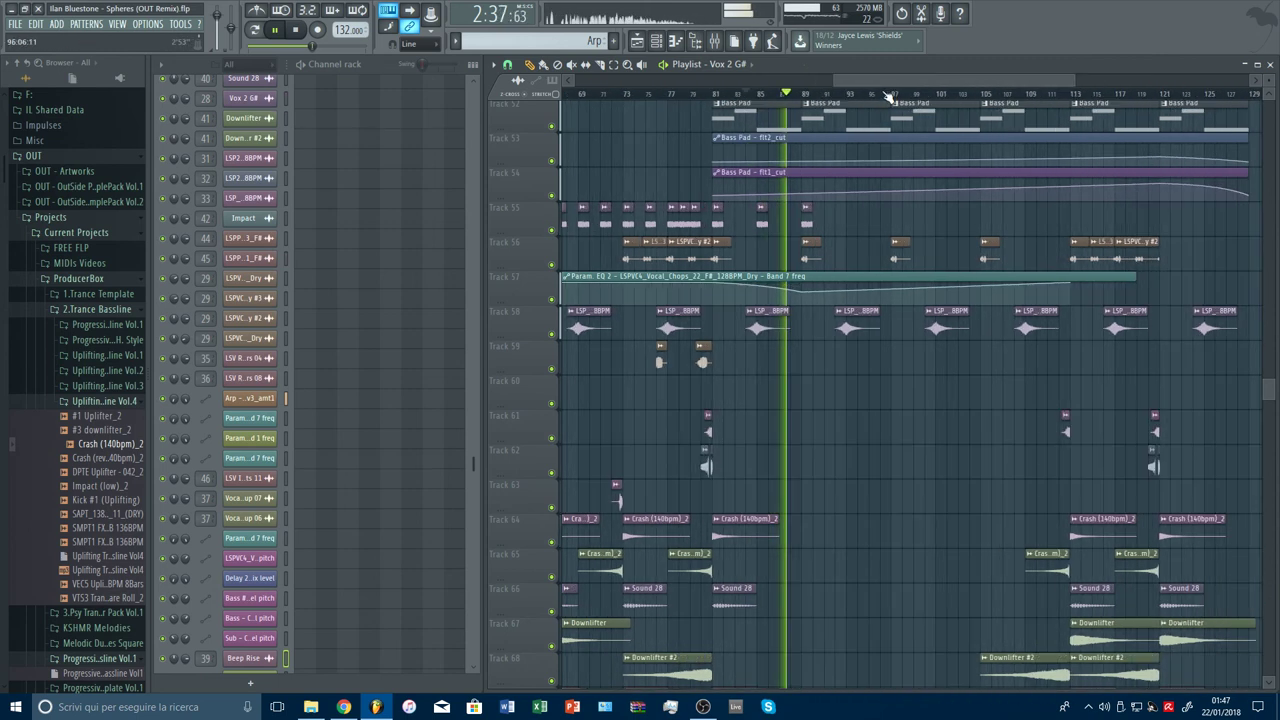
Step: Remove the Vox 2 G# clip at bar 85 on Track 55, move the bar 89 one to bar 113 and add another at bar 117
right_click(763, 216)
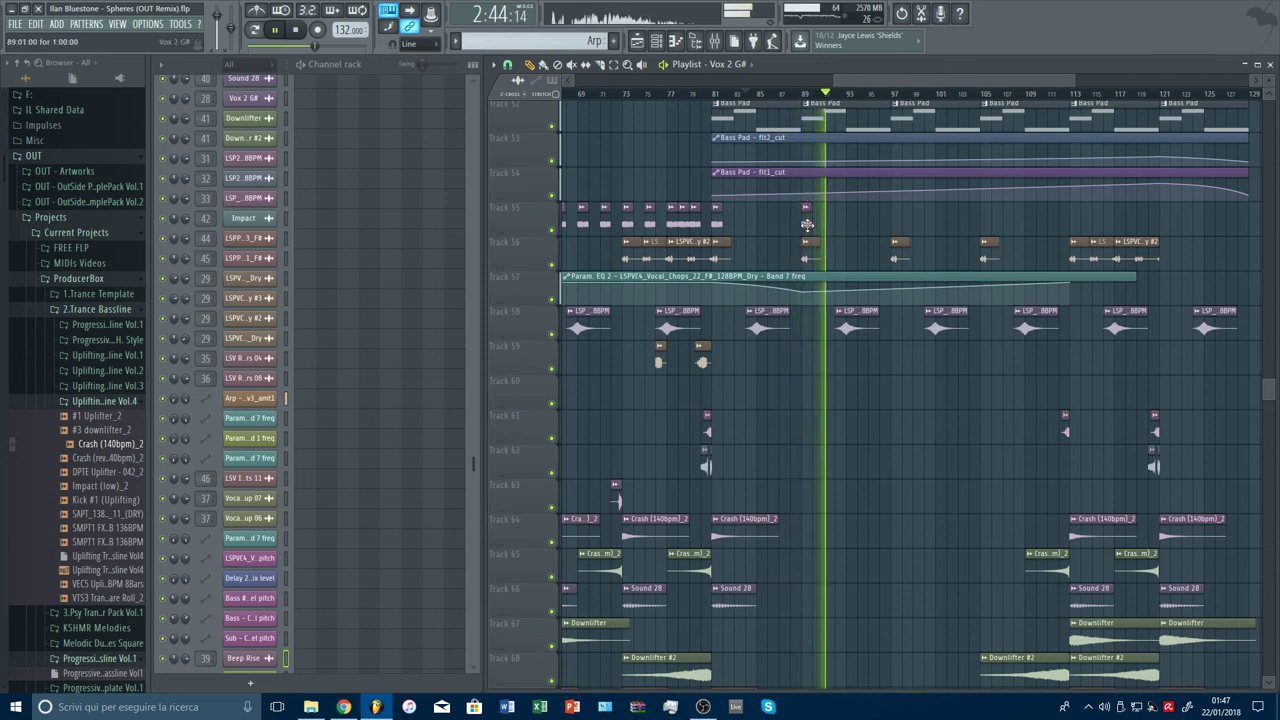
drag(807, 225, 1075, 225)
click(1117, 226)
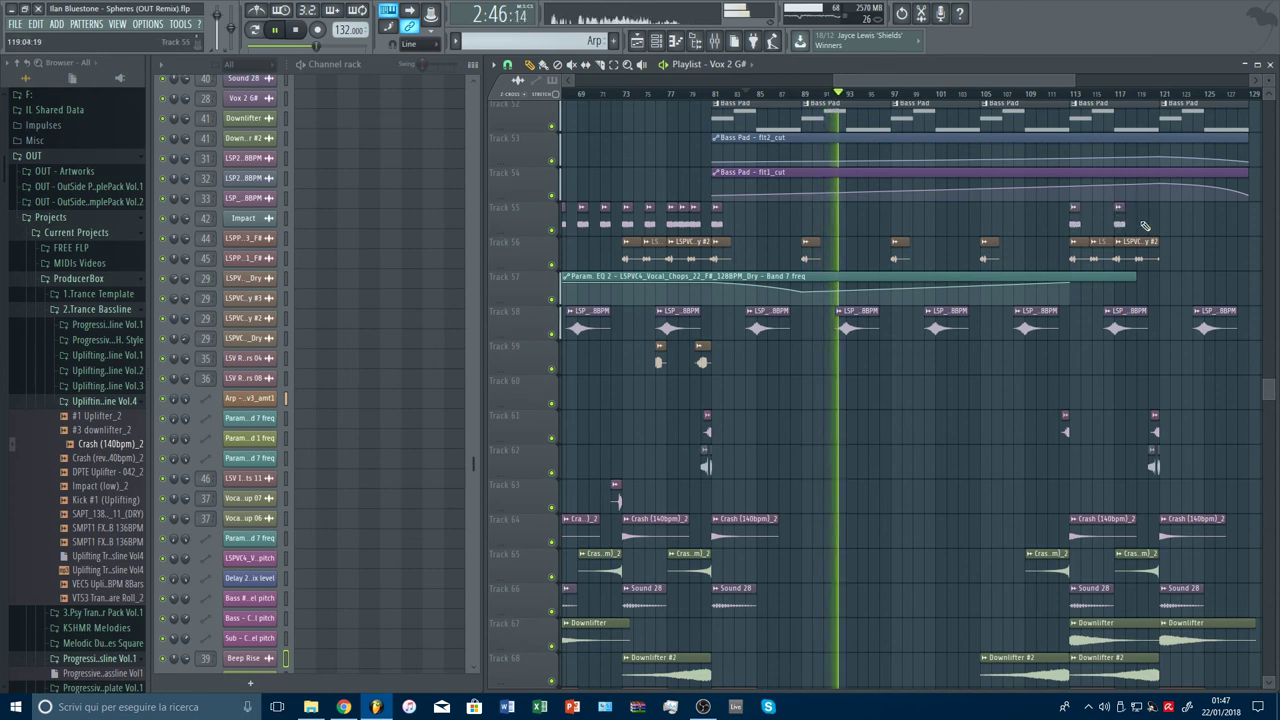
Step: Add Vox 2 G# clips at bars 105, 109 and 121 on Track 55
click(1164, 224)
click(1041, 224)
click(985, 224)
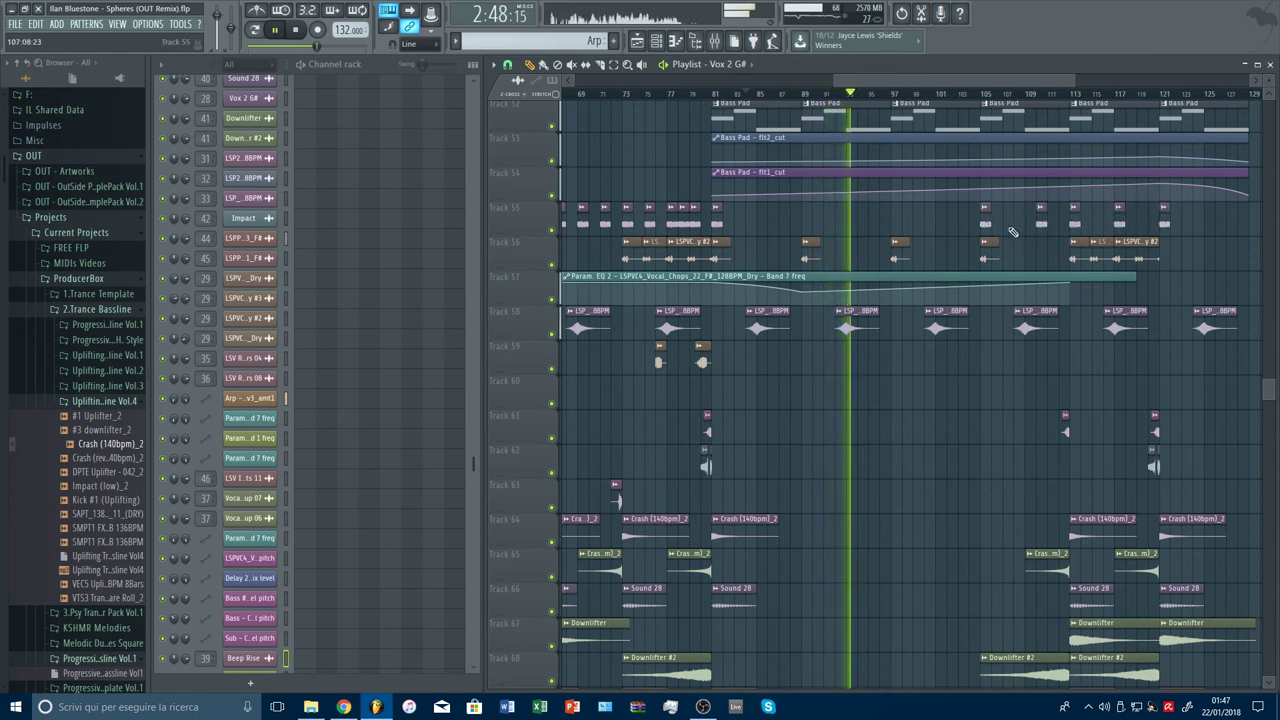
drag(1041, 225, 1030, 225)
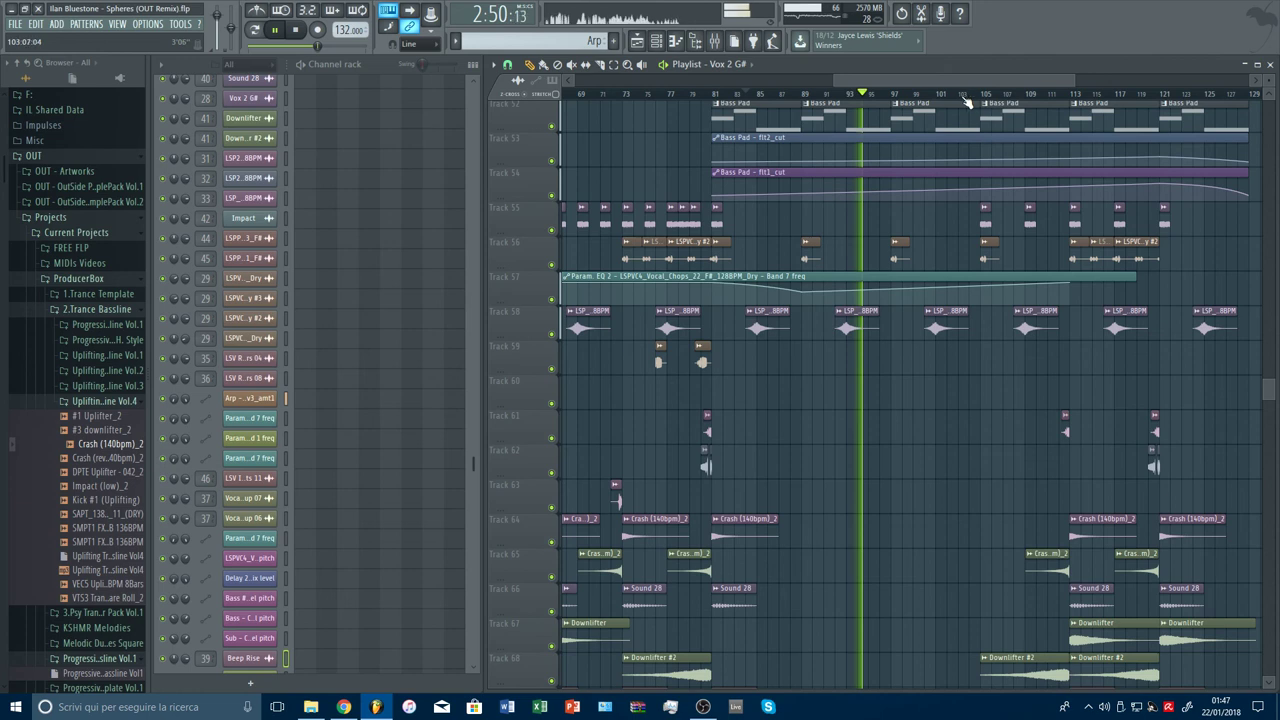
Step: Try an extra Vox 2 G# clip at bar 101 on Track 55 while playing from bar 99
click(924, 95)
click(941, 224)
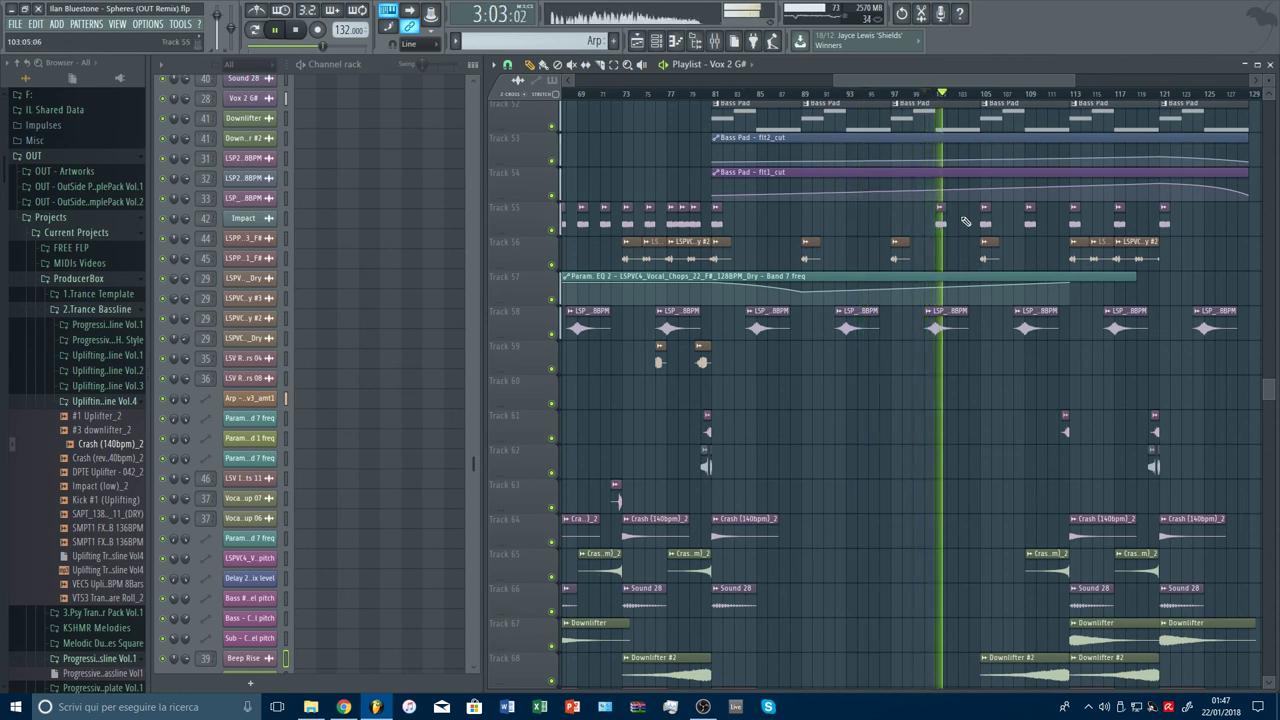
right_click(940, 222)
Step: Play from bar 103 and review the vocal, crash, riser and impact clips arranged up to bar 121
click(964, 93)
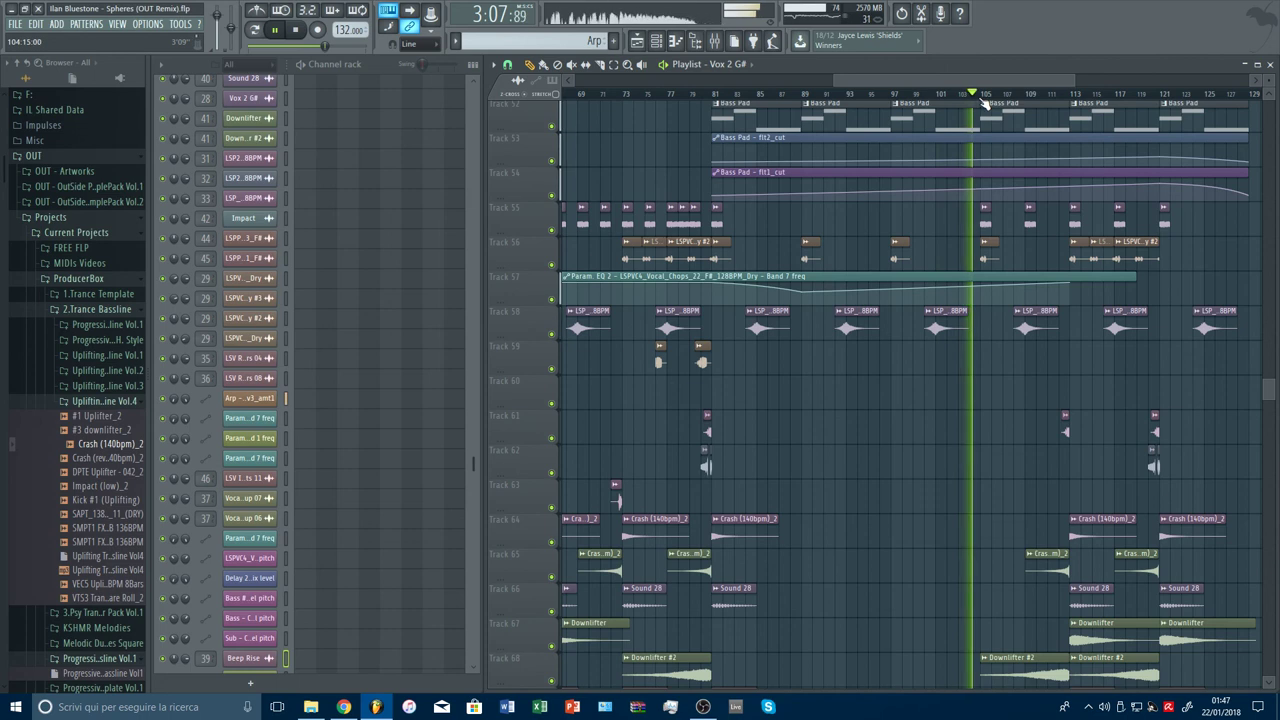
scroll(985, 103, down, 3)
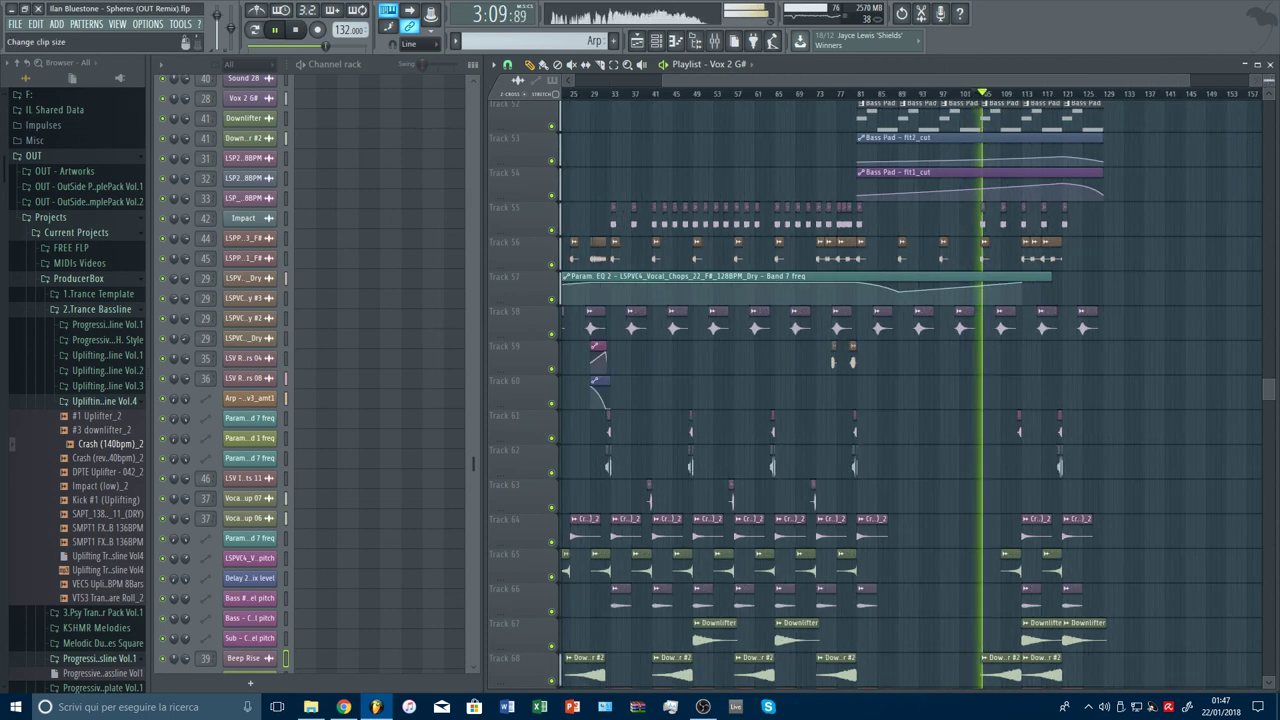
mouse_move(1269, 82)
mouse_down()
mouse_move(1269, 110)
mouse_move(1269, 98)
mouse_up()
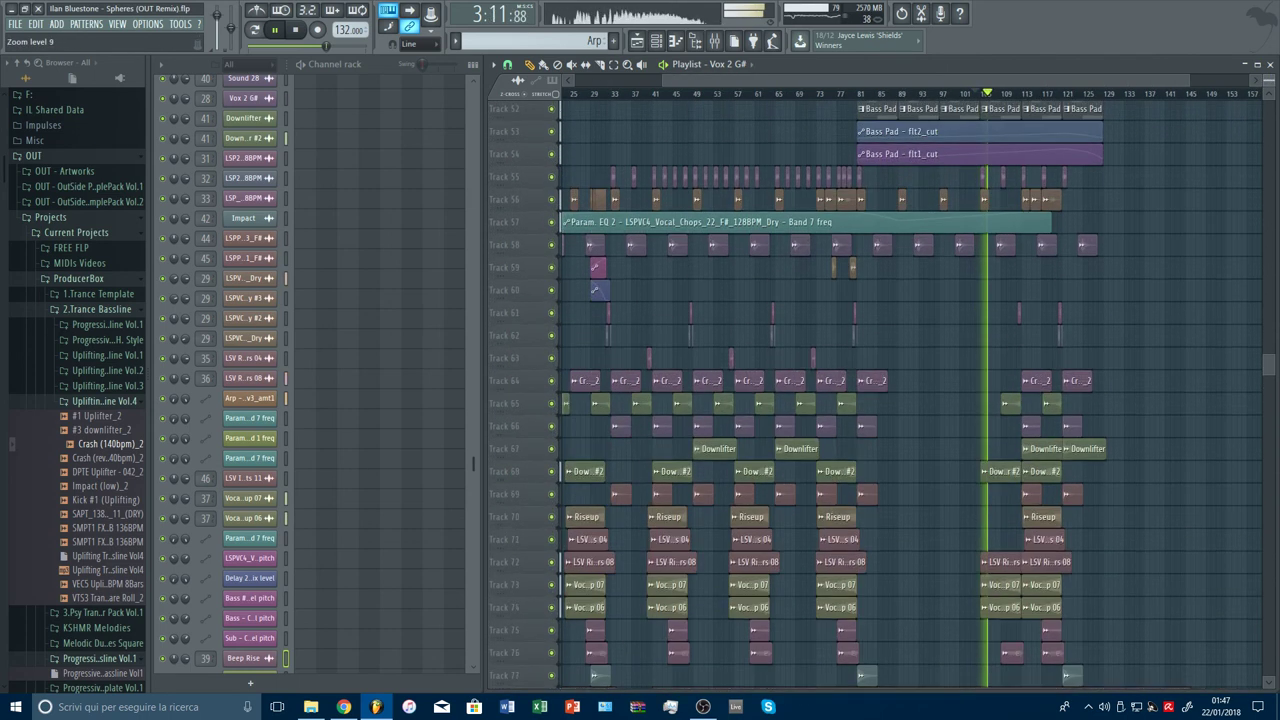
scroll(910, 390, up, 4)
scroll(1120, 265, down, 4)
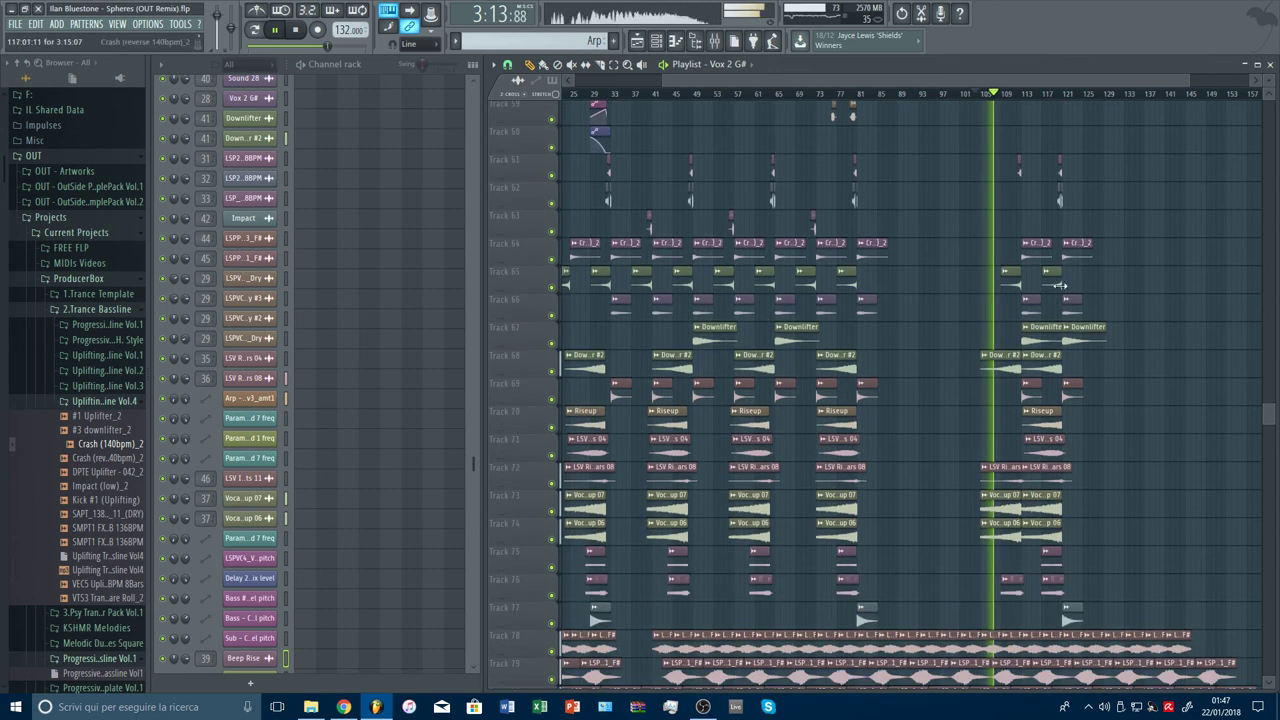
scroll(1018, 97, up, 3)
scroll(1075, 205, up, 5)
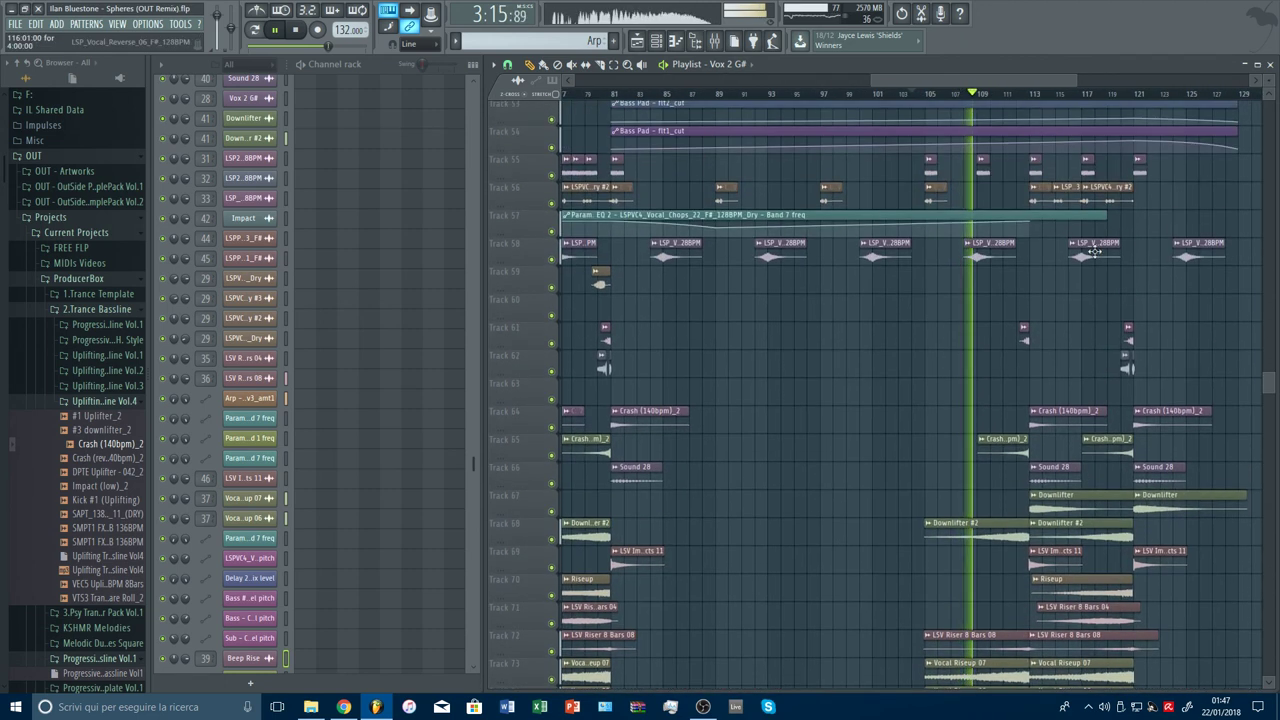
scroll(1059, 381, up, 15)
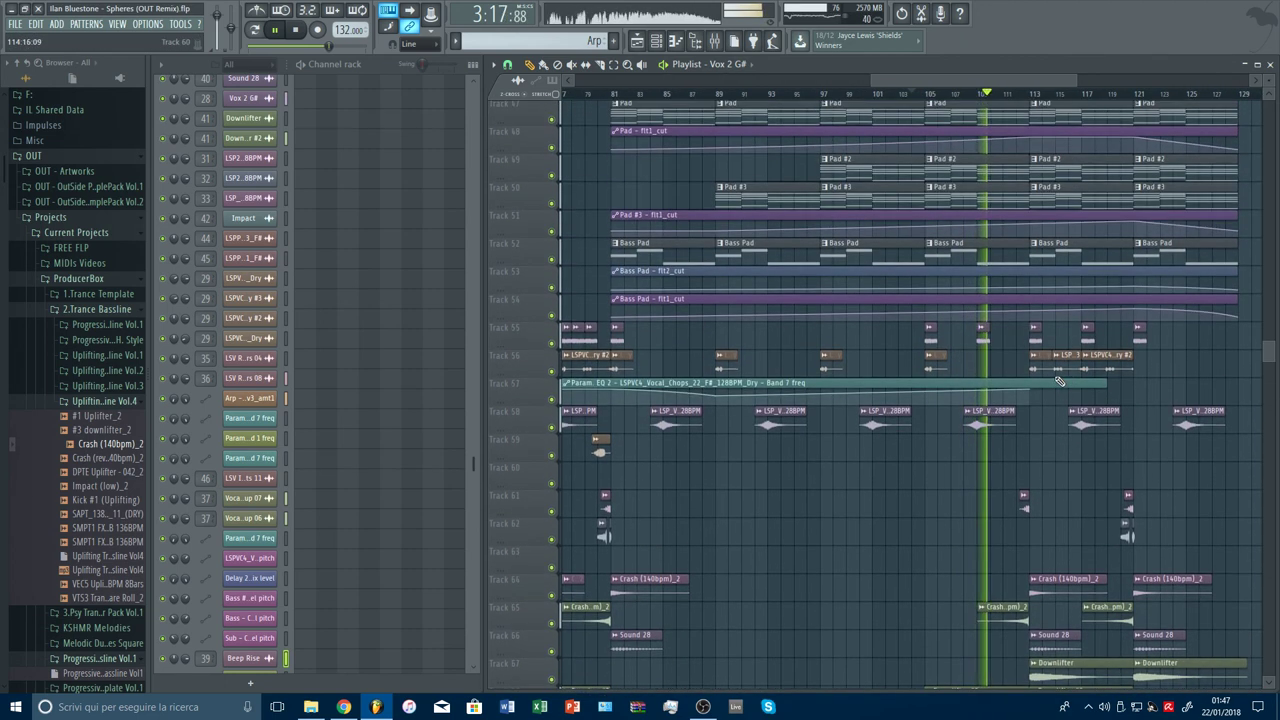
Step: Try an LSP_Fills_02_128BPM_F clip at the end of bar 112 on Track 15 during playback
scroll(1059, 381, up, 5)
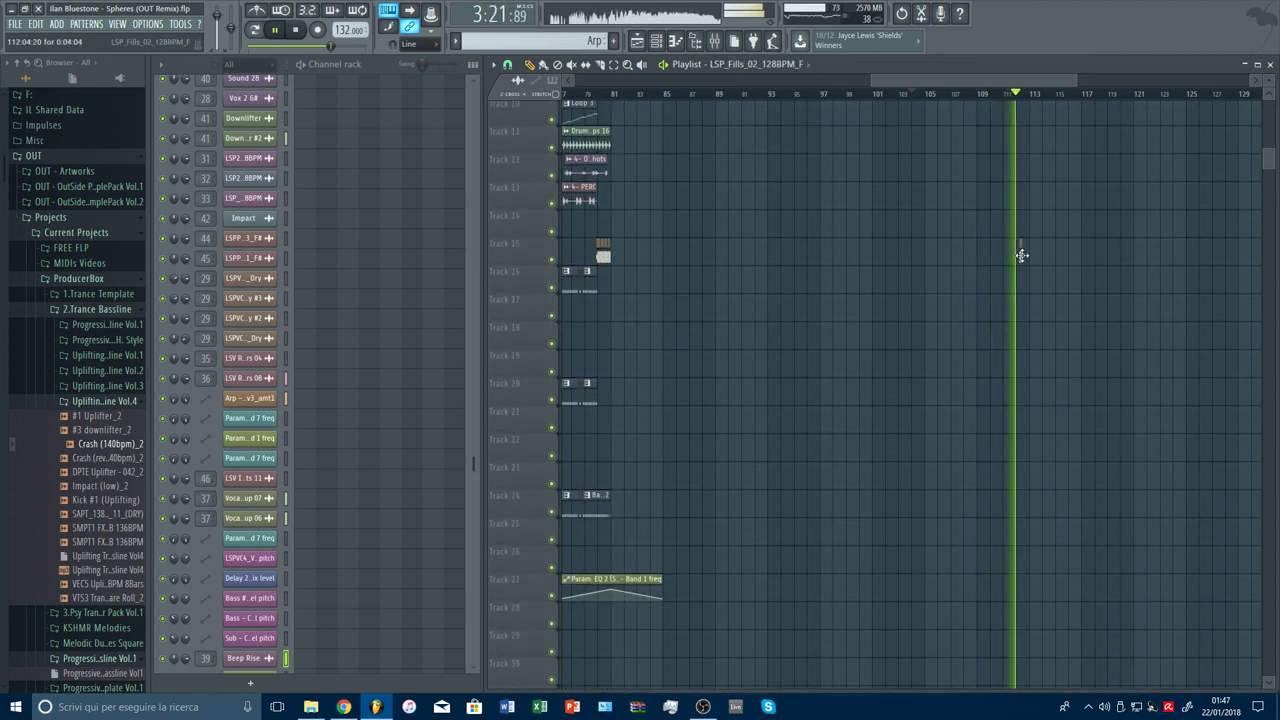
scroll(1046, 100, up, 5)
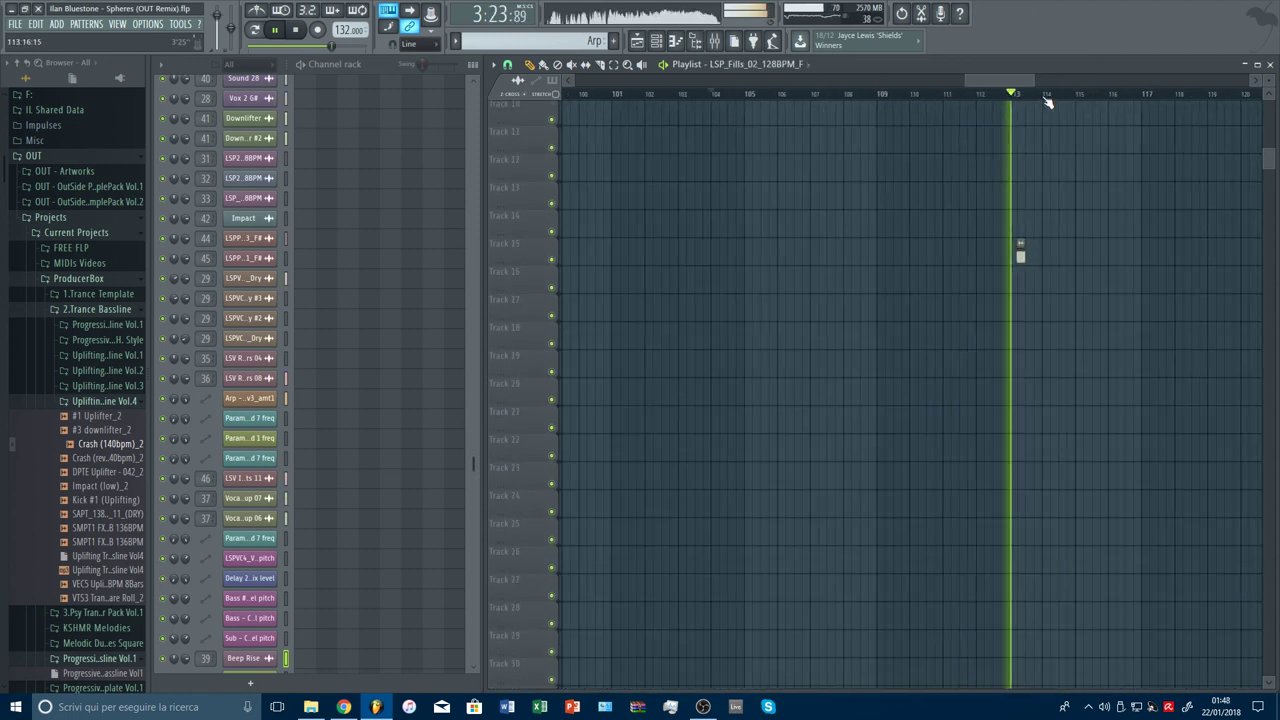
key(space)
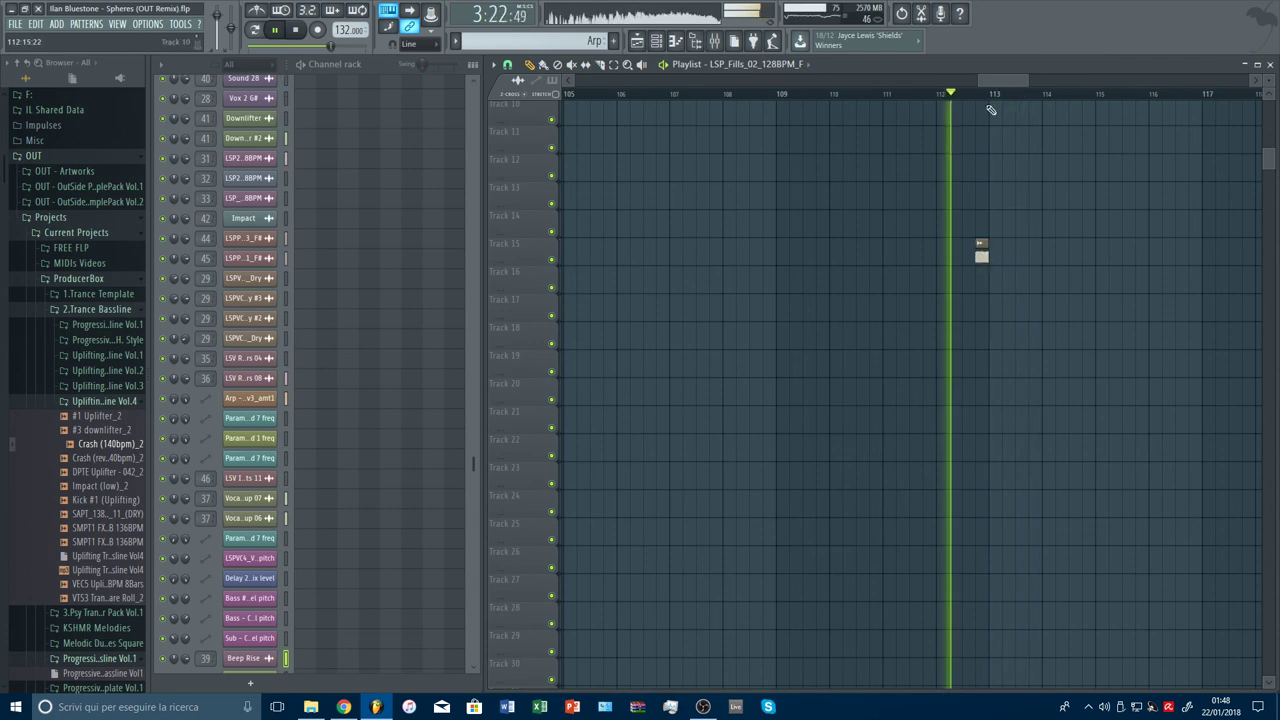
scroll(988, 98, down, 2)
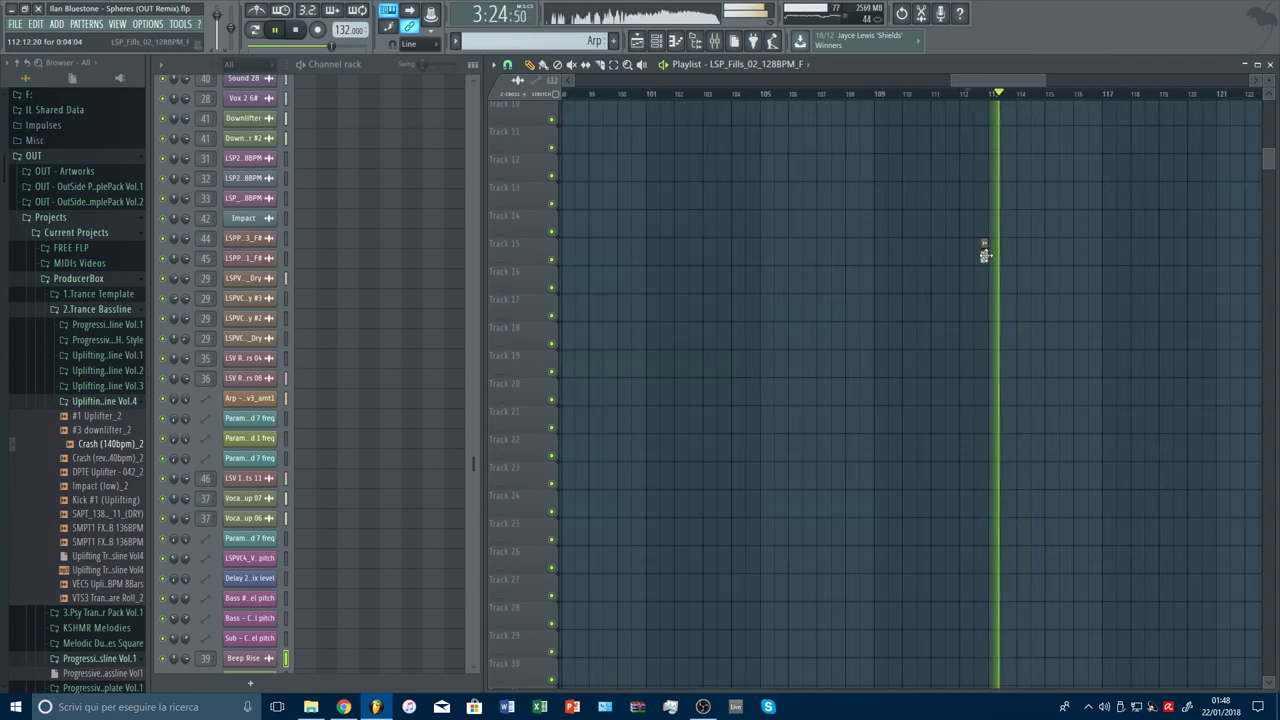
drag(1269, 82, 1269, 120)
scroll(959, 224, down, 8)
scroll(957, 223, down, 3)
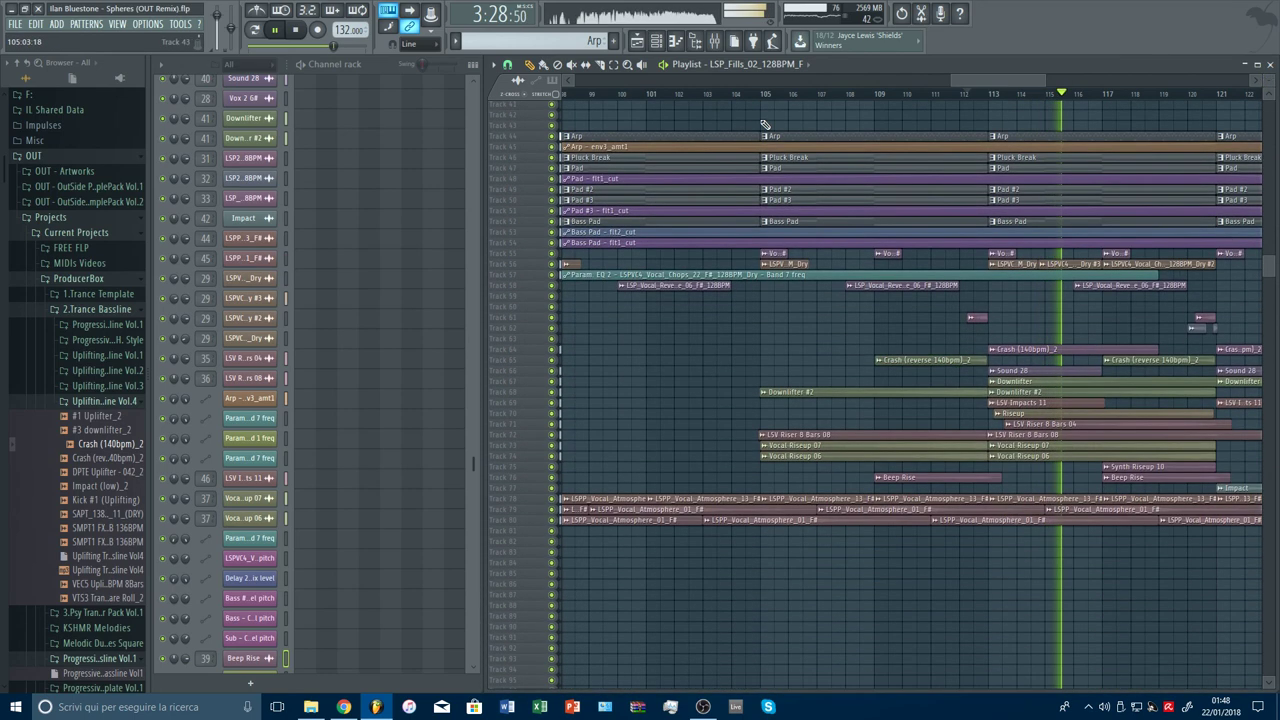
Step: Place an LSP_Fills_02_128BPM_F clip at the end of bar 104 on Track 15 and shorten it to the bar's last beat
click(728, 94)
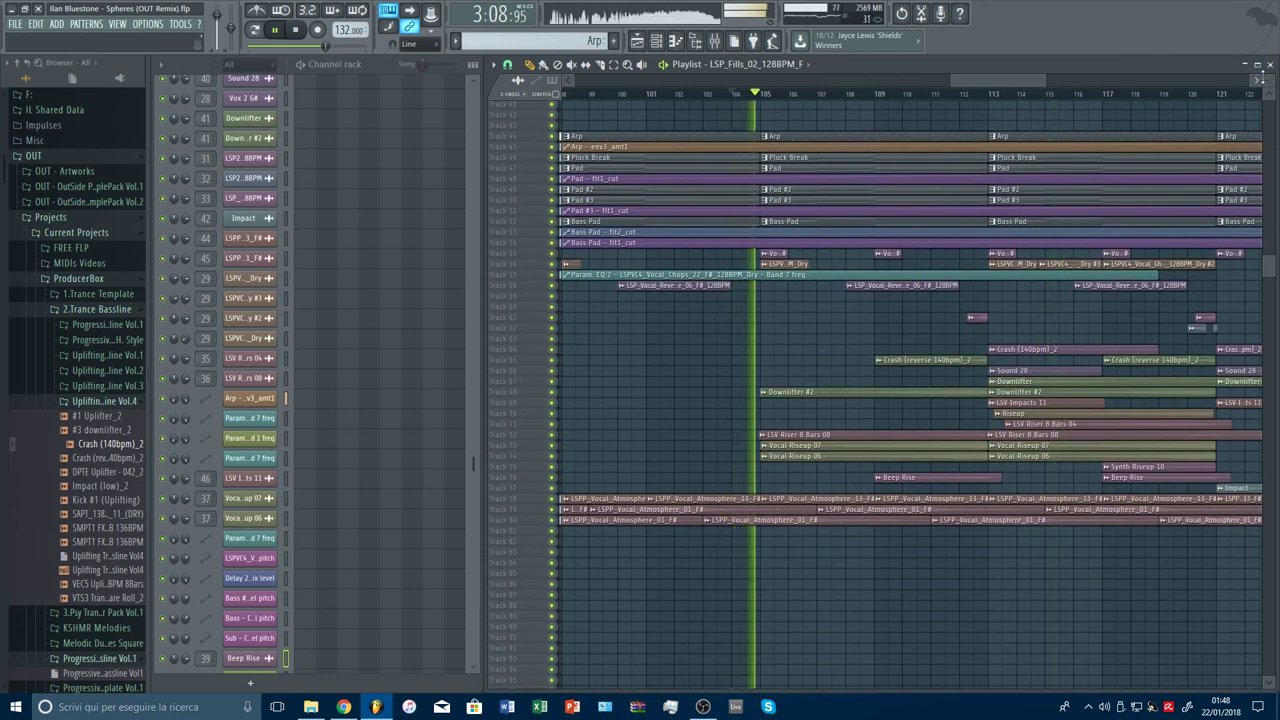
scroll(833, 228, up, 5)
scroll(833, 228, up, 5)
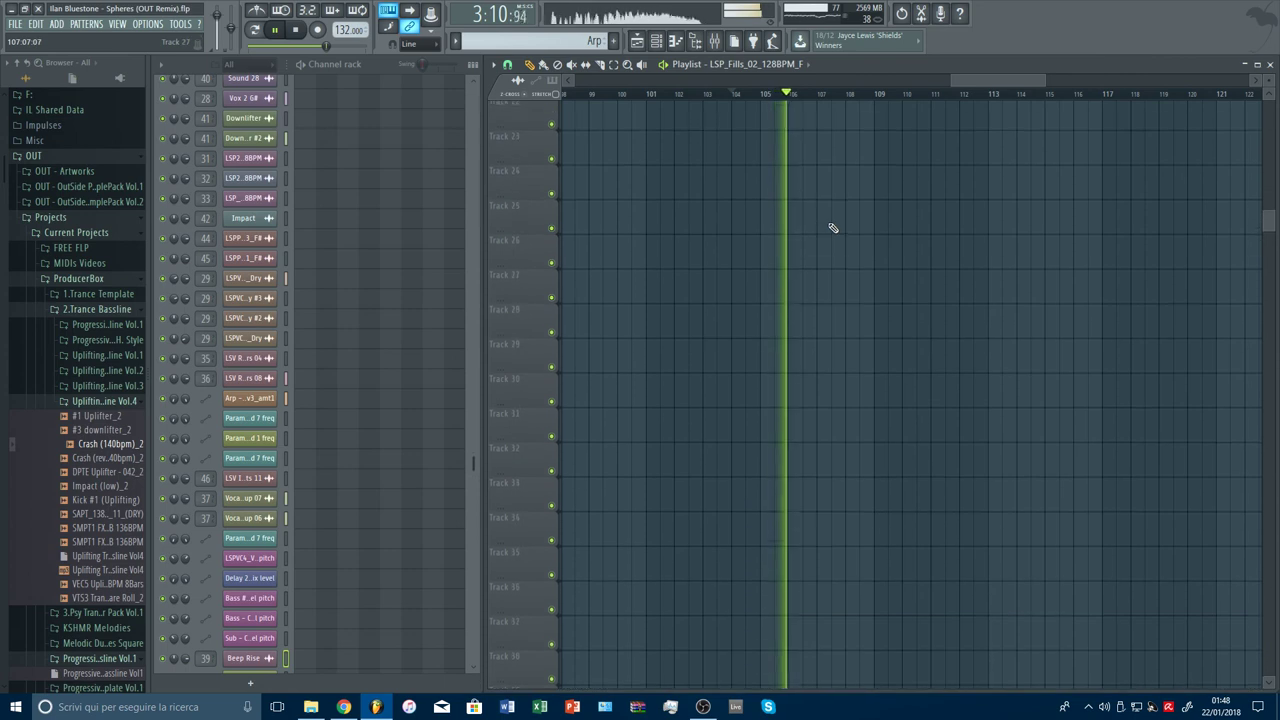
scroll(757, 354, up, 5)
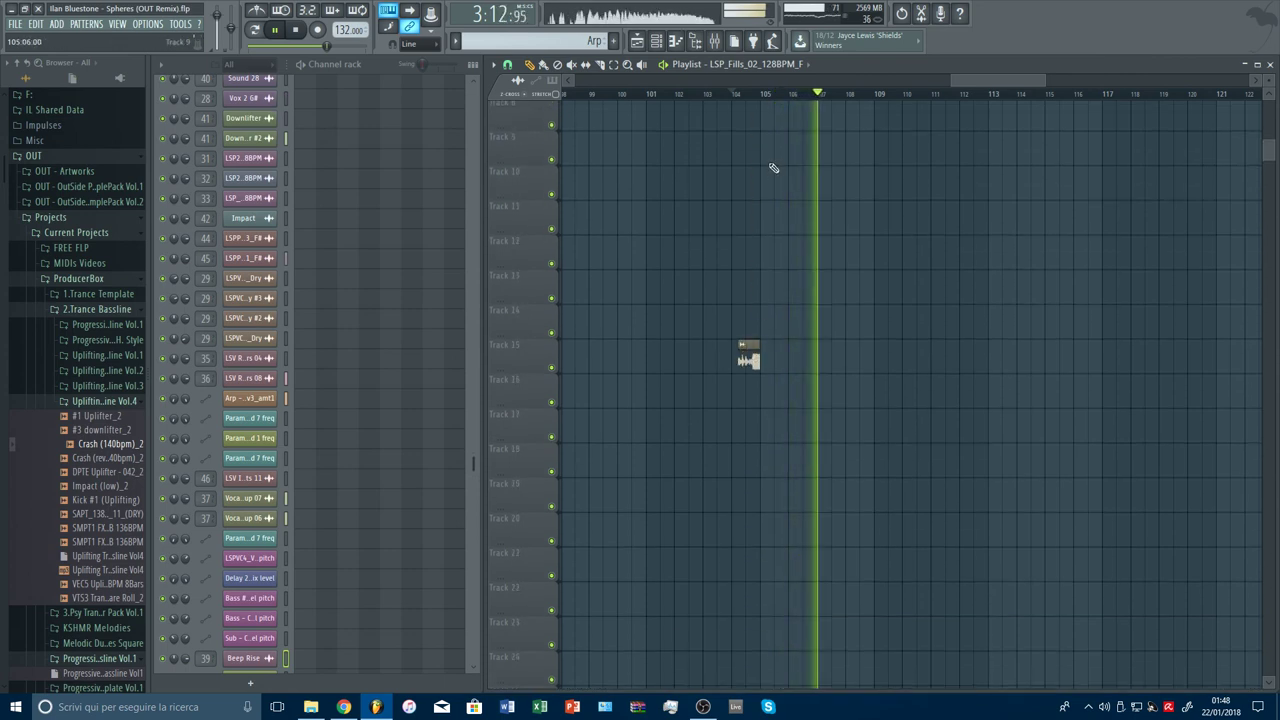
click(730, 94)
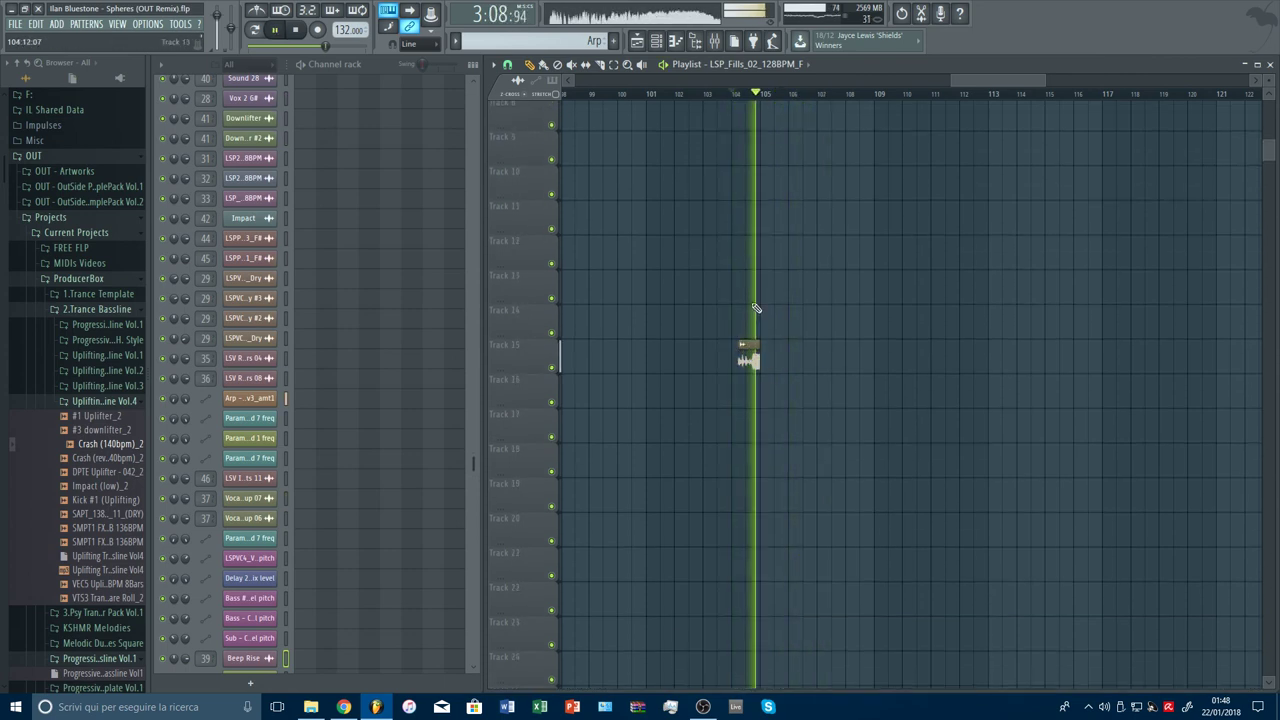
key(ctrl+z)
scroll(849, 226, down, 4)
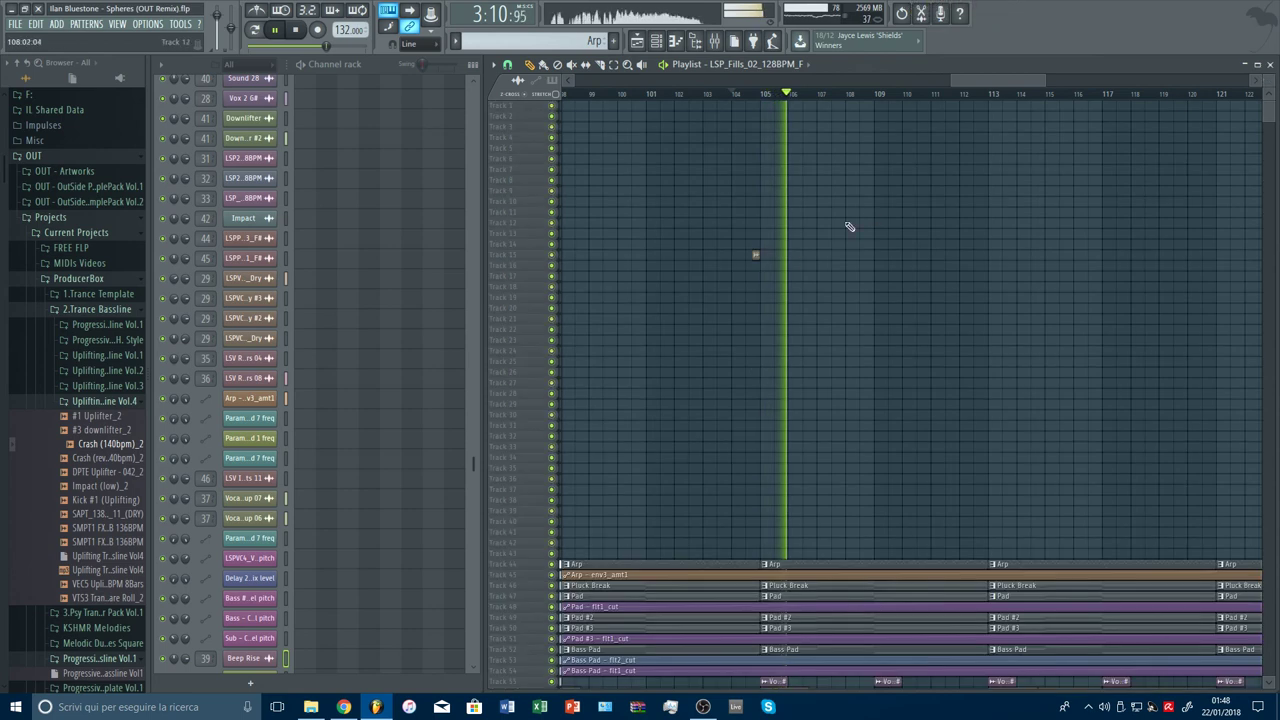
Step: Copy the LSP2_Drum_FIll_03_C_128BPM clip to the end of bar 104 on Track 61 and listen from there
scroll(1191, 186, down, 6)
scroll(1198, 194, down, 6)
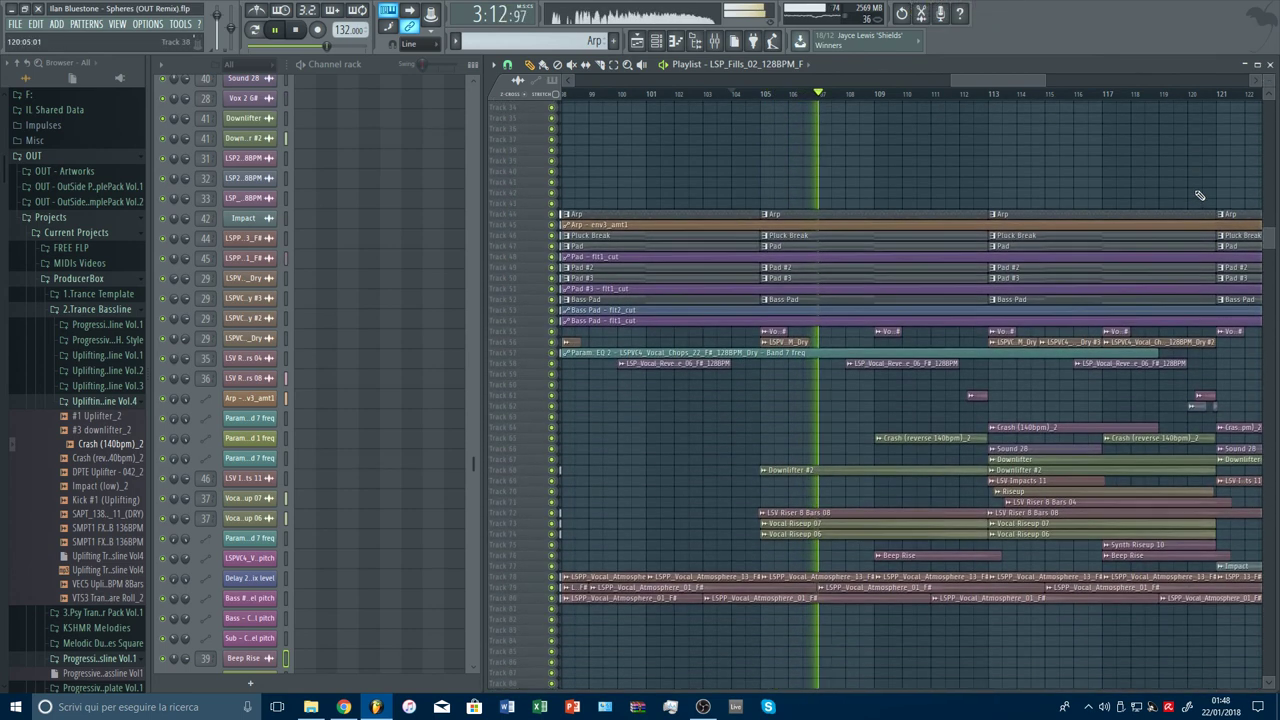
scroll(1051, 98, down, 5)
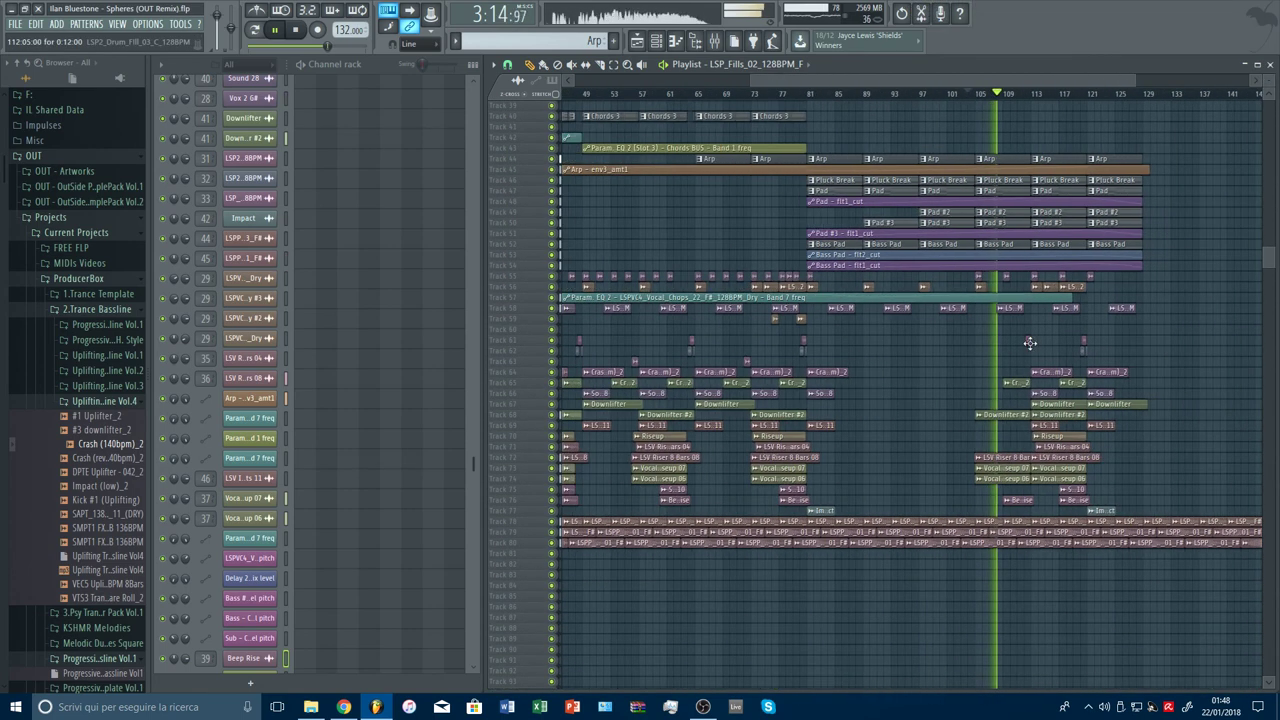
click(962, 93)
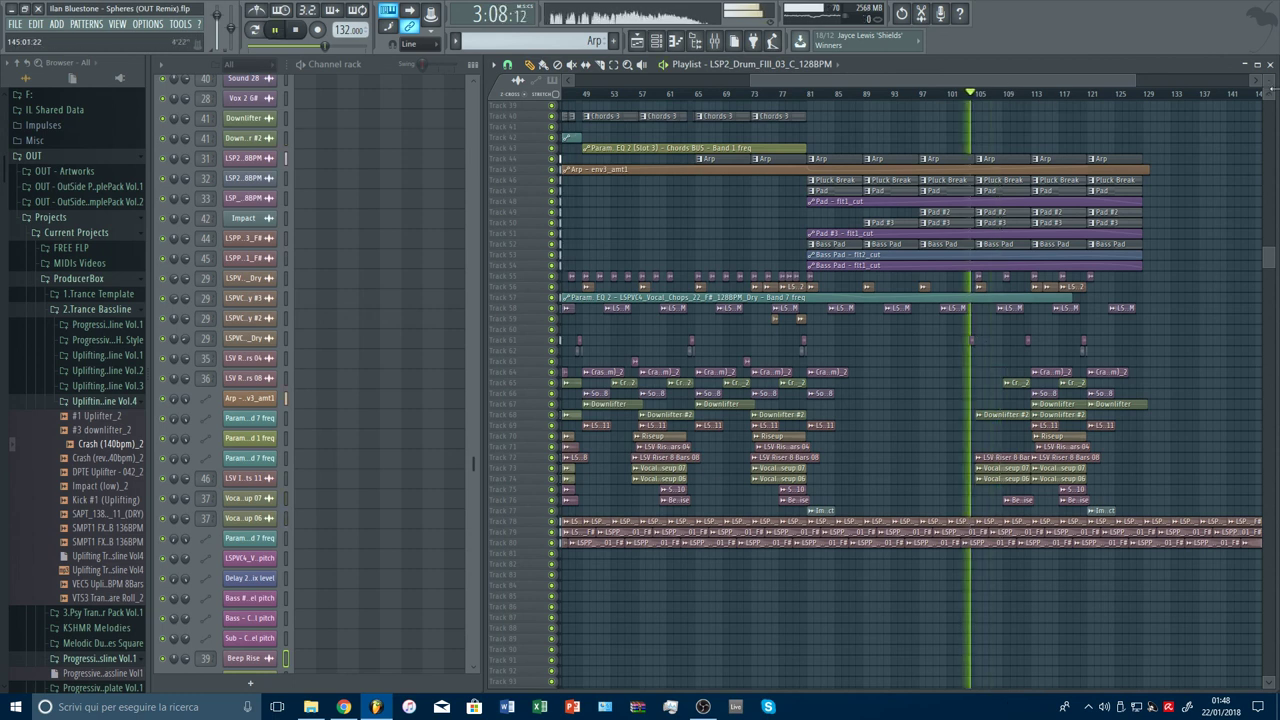
scroll(1160, 188, up, 3)
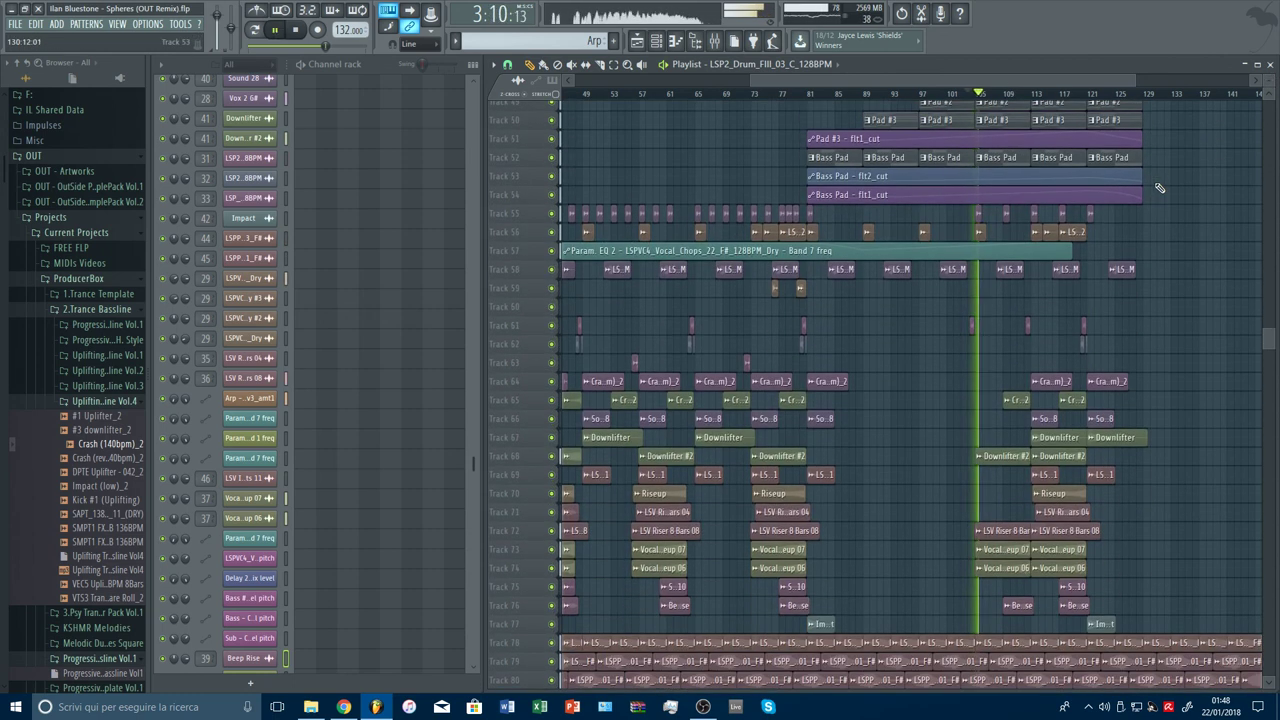
Step: Add a Crash (140bpm)_2 clip at bar 105 on Track 64 and a Crash (reverse 140bpm)_2 clip leading into it on Track 65
scroll(1160, 100, up, 4)
scroll(1123, 251, up, 5)
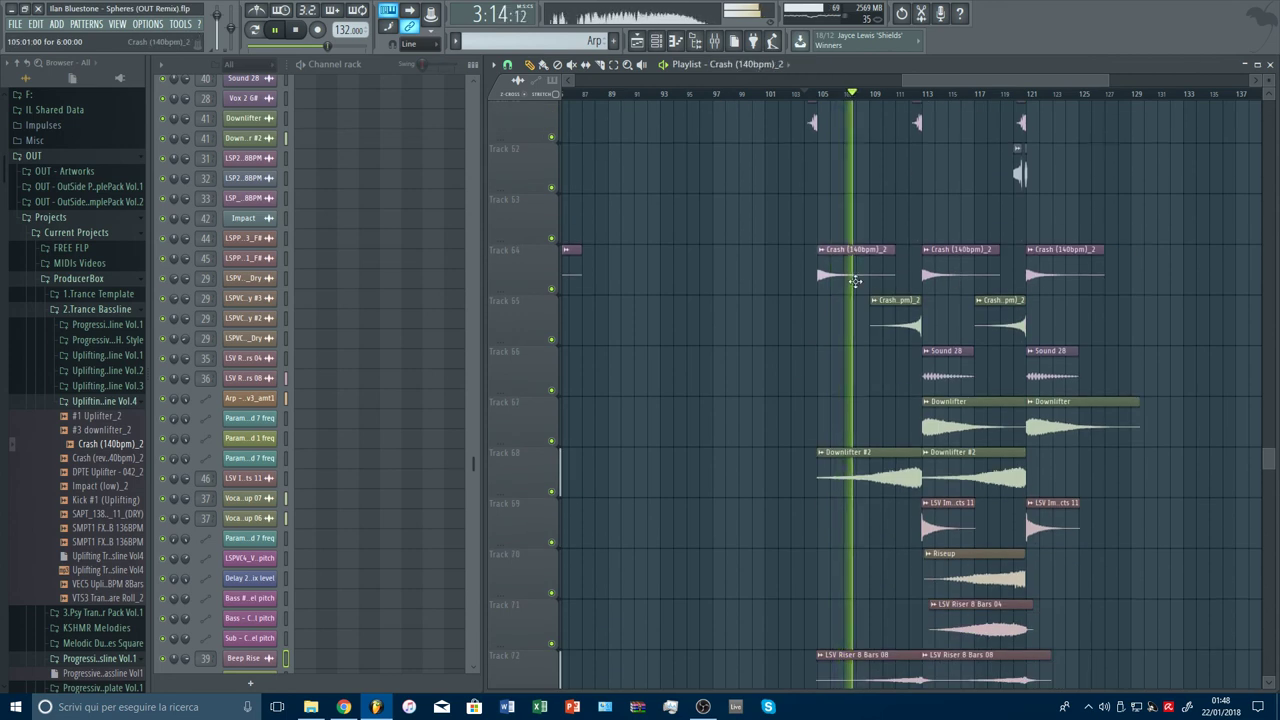
scroll(824, 95, up, 2)
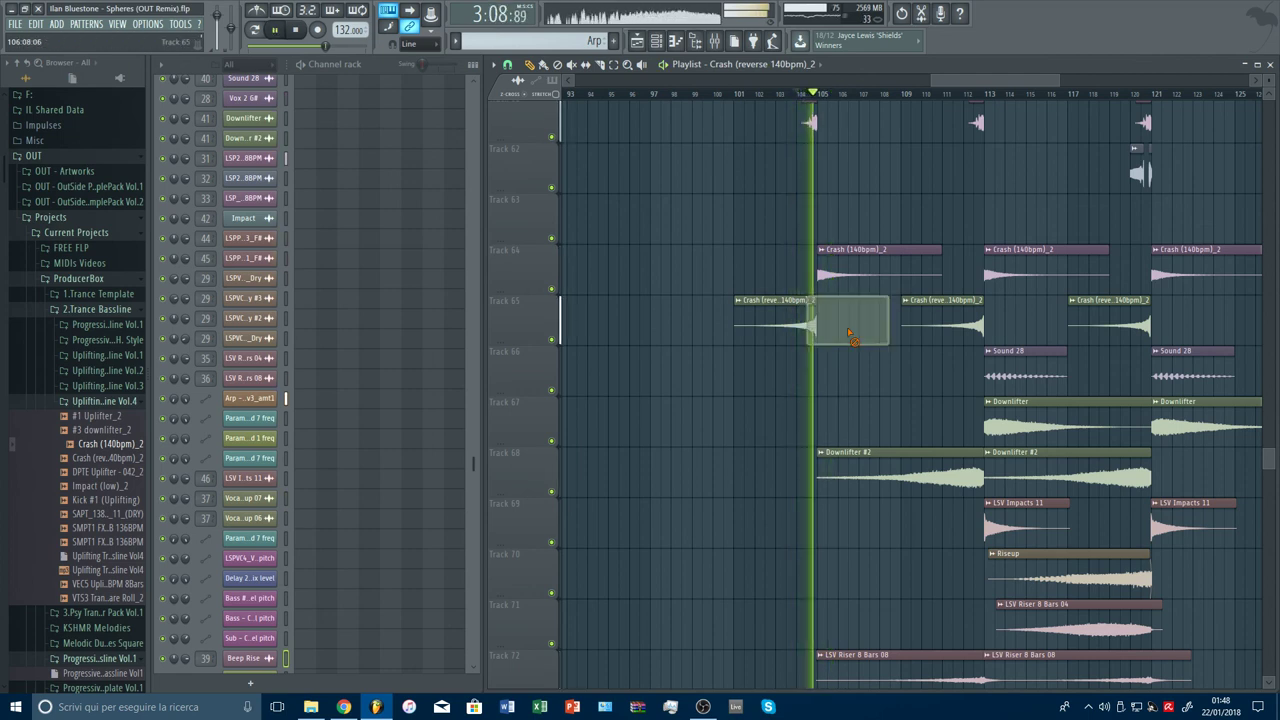
Step: Add a Downlifter clip on Track 67 and a Sound 28 clip on Track 66, both at bar 105
key(space)
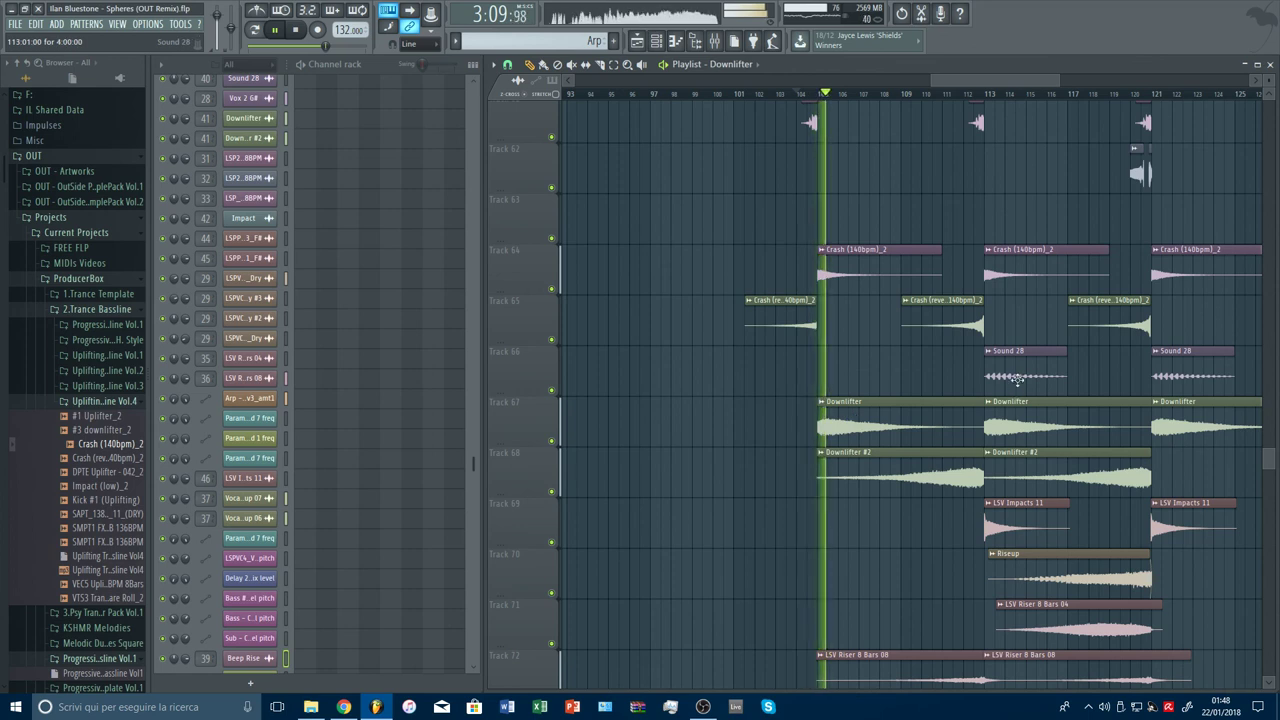
drag(855, 374, 868, 350)
key(space)
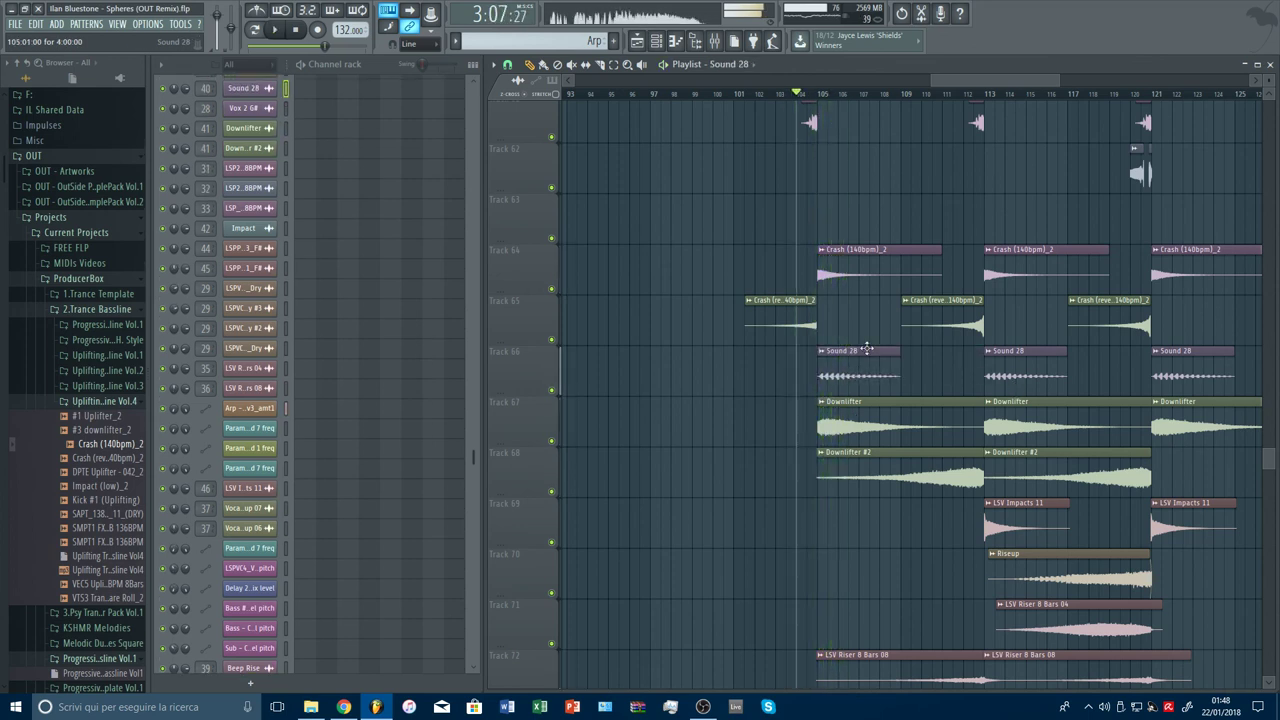
Step: Compare the transition into bar 105 with Track 67's downlifters muted and unmuted
key(space)
drag(823, 95, 844, 98)
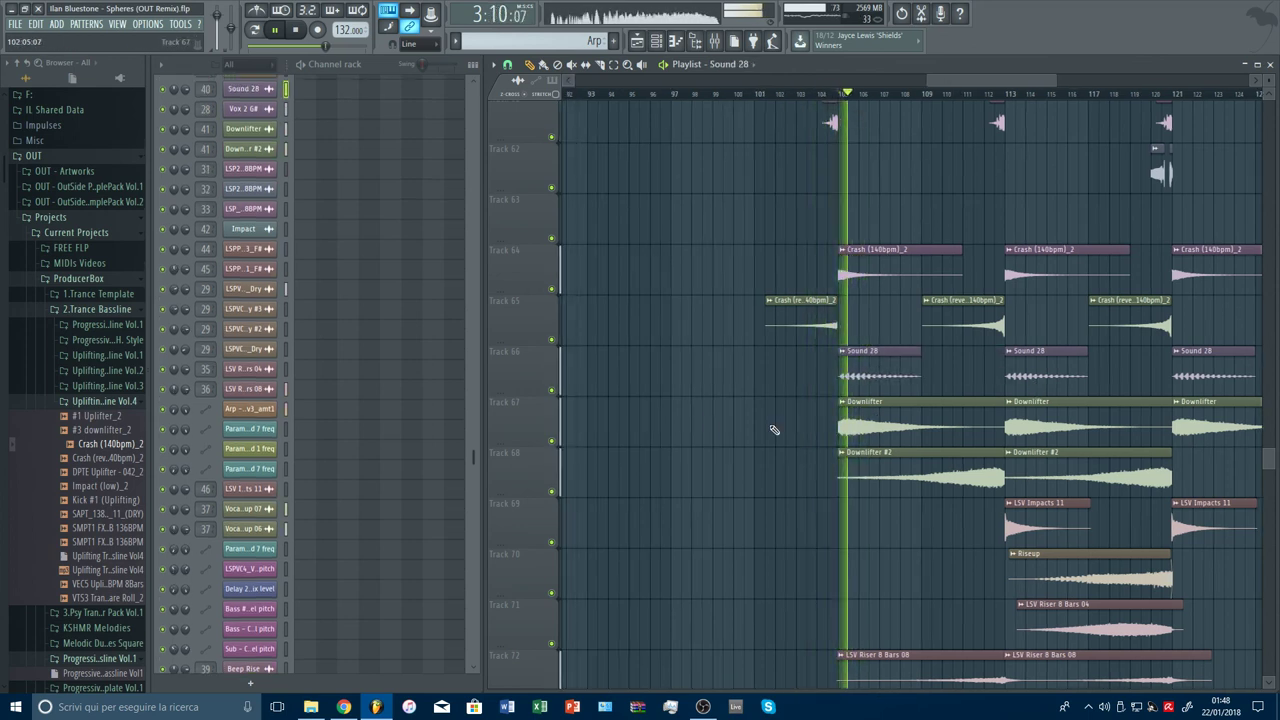
click(552, 442)
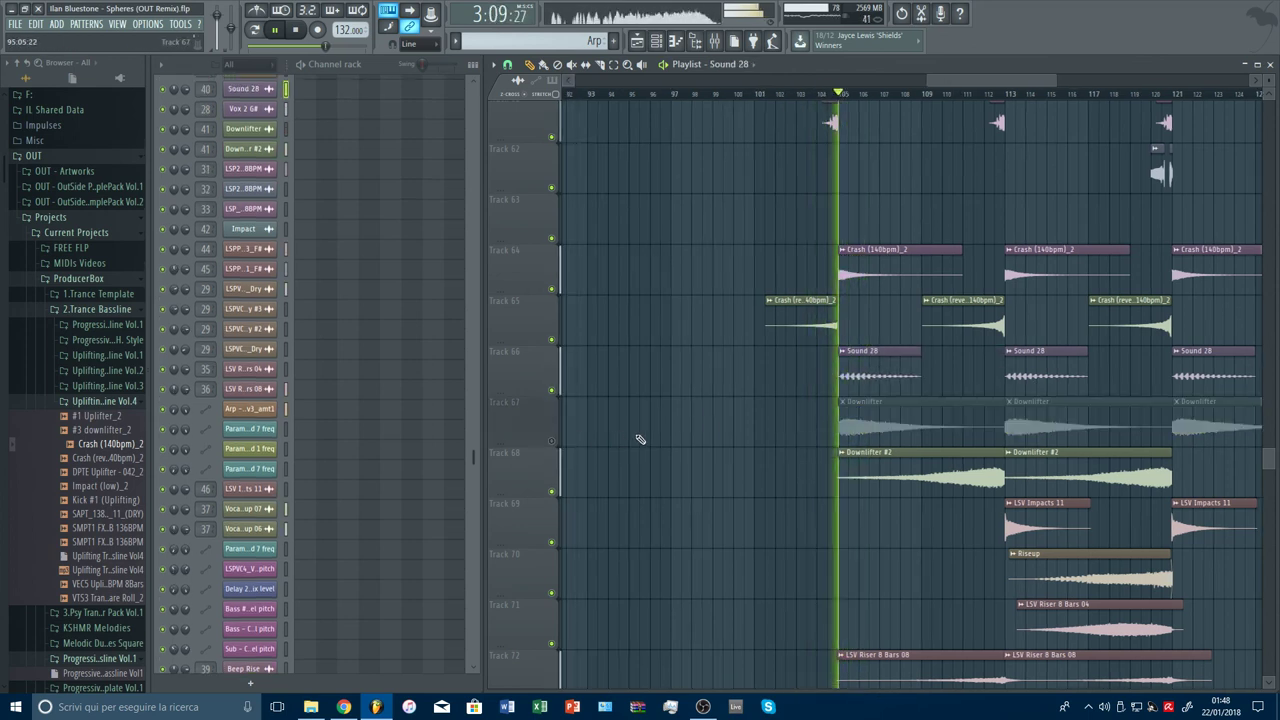
click(553, 442)
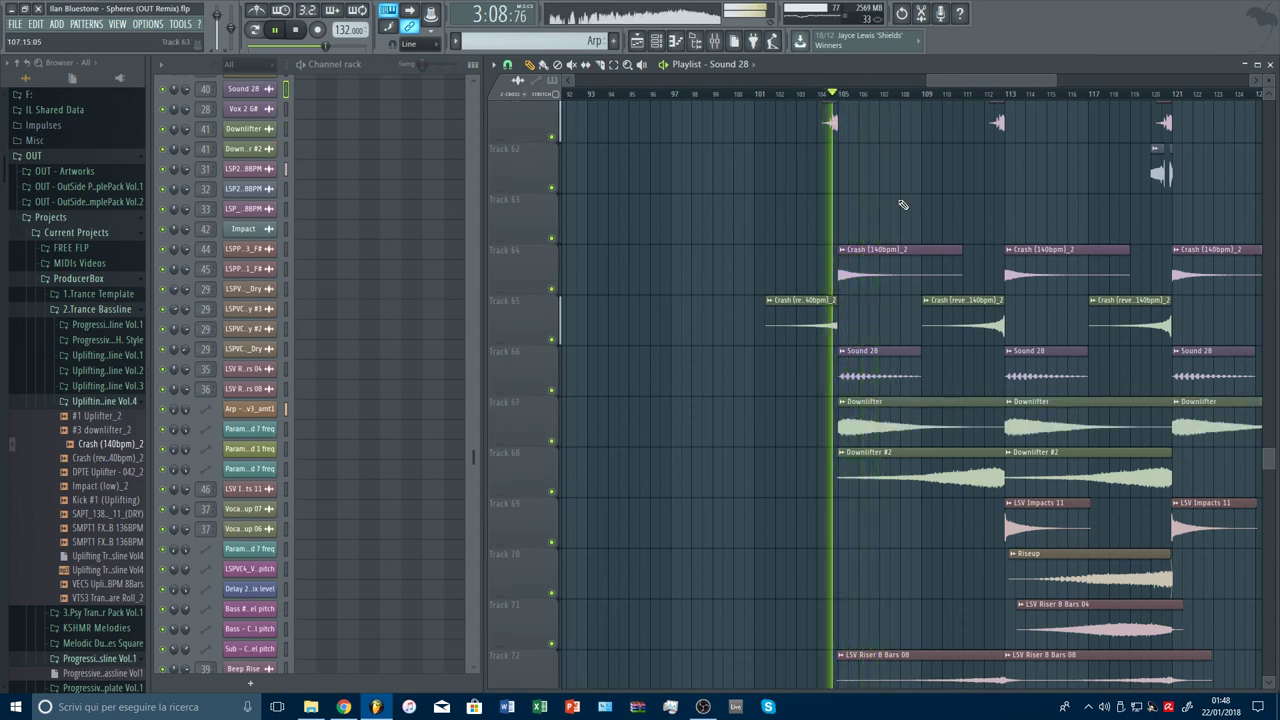
Step: Add Impact clips at bars 105 and 93 on Track 77 and move the bar 93 one to bar 97
scroll(903, 205, down, 5)
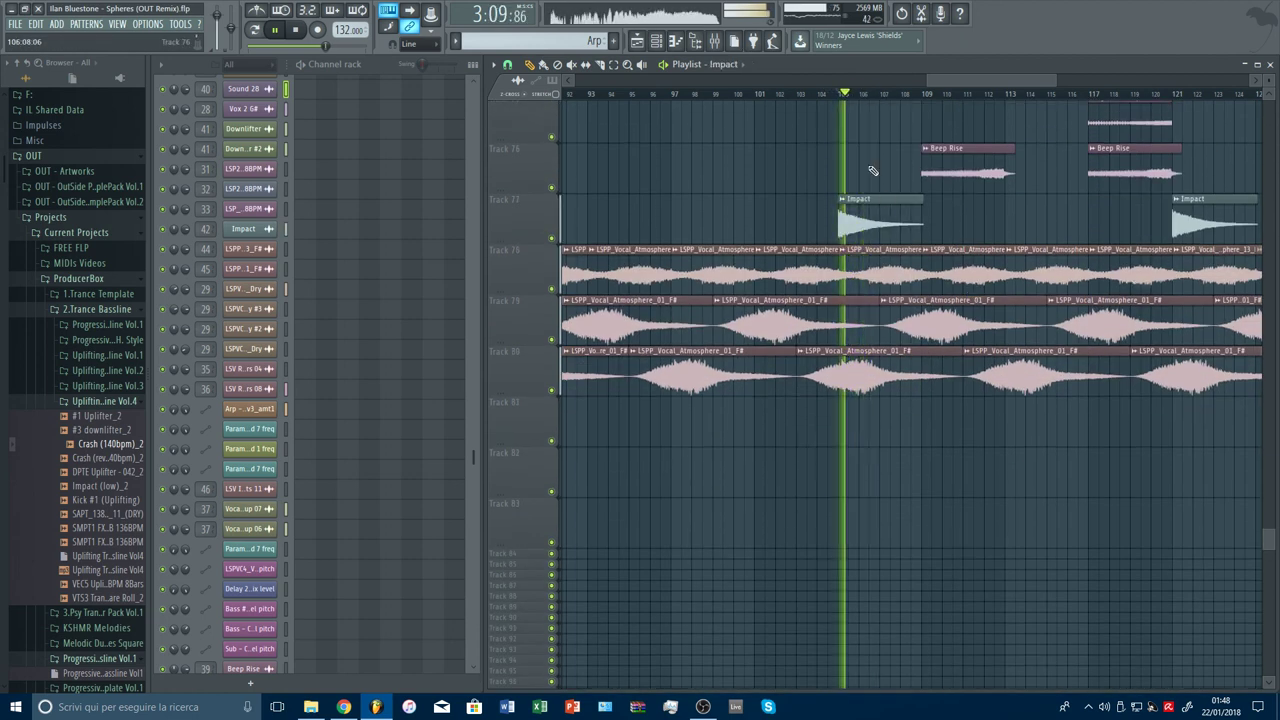
scroll(880, 200, up, 1)
scroll(877, 94, down, 3)
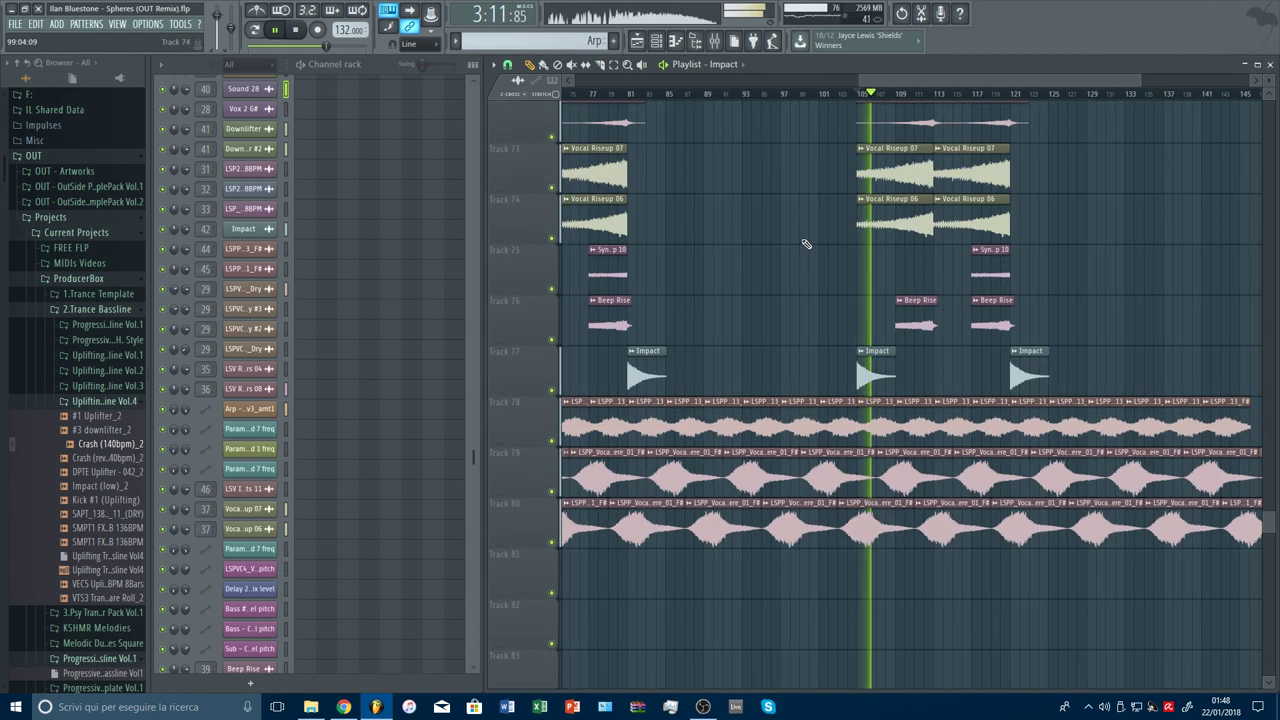
scroll(757, 374, up, 3)
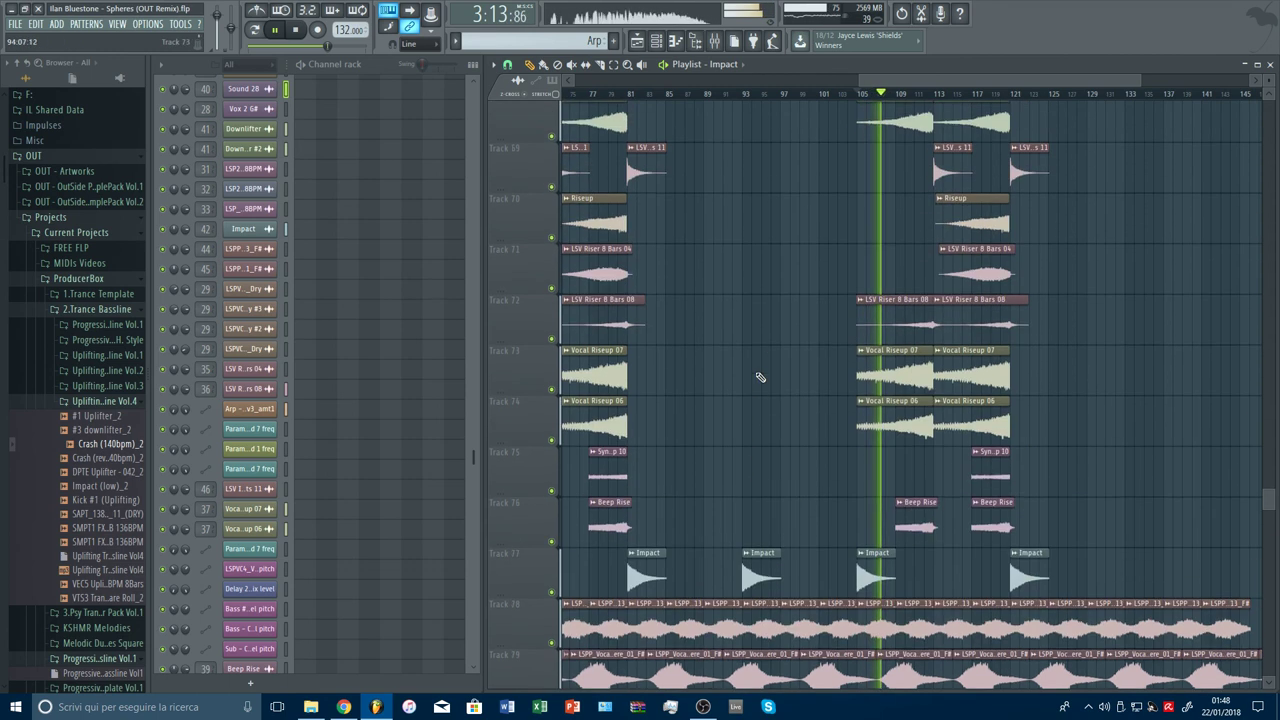
scroll(769, 250, up, 4)
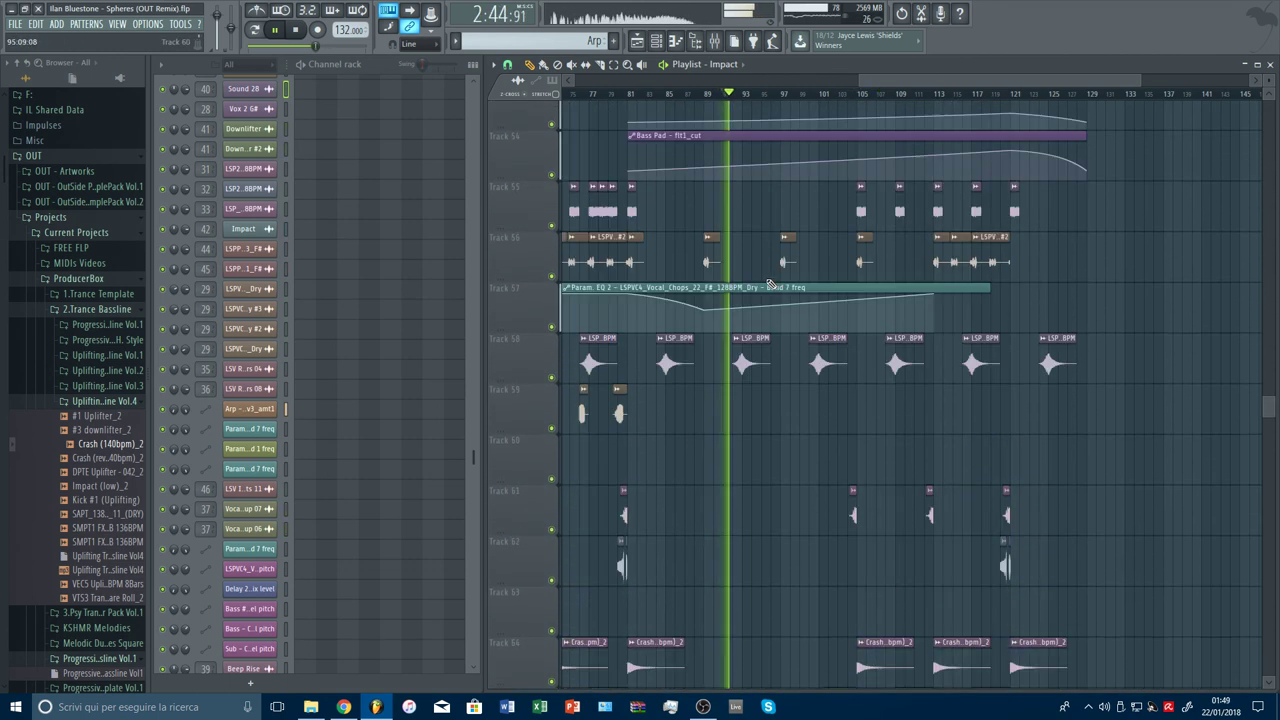
scroll(771, 290, down, 4)
scroll(771, 317, down, 2)
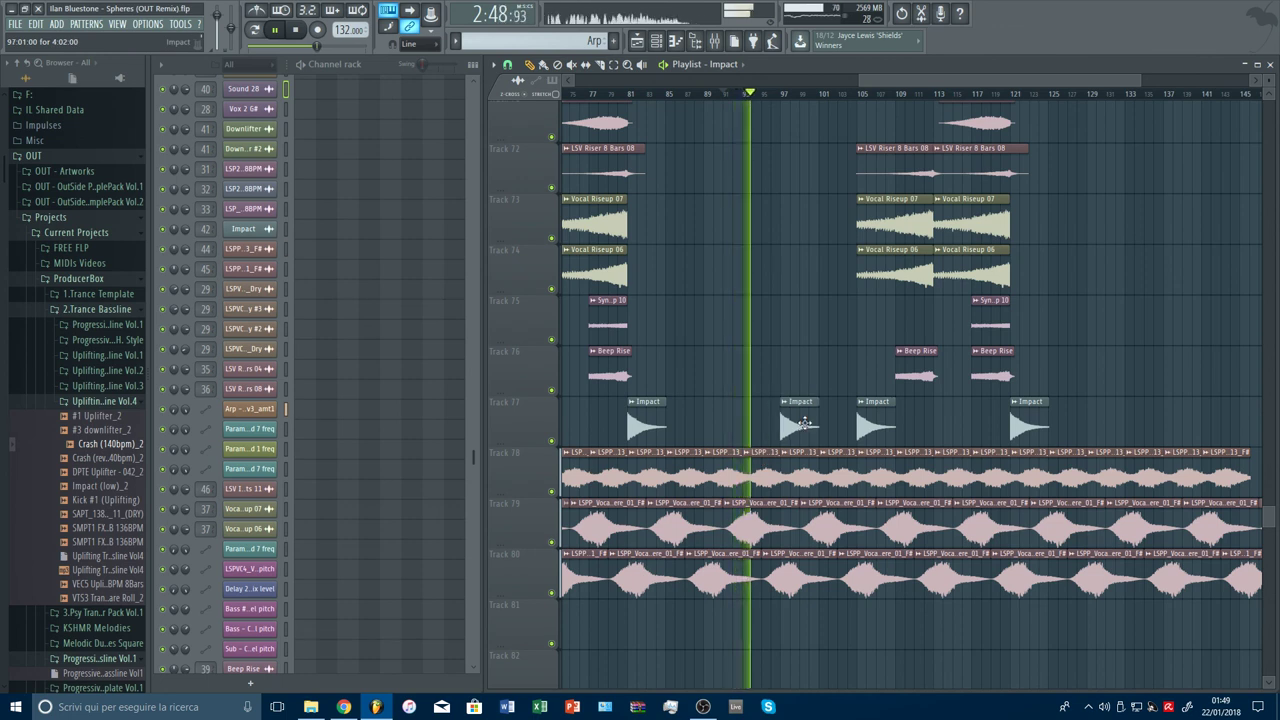
Step: Trim the start of the bar 97 Impact clip on Track 77 to a clip length of 3:10:00 and audition it
scroll(751, 129, up, 2)
click(772, 94)
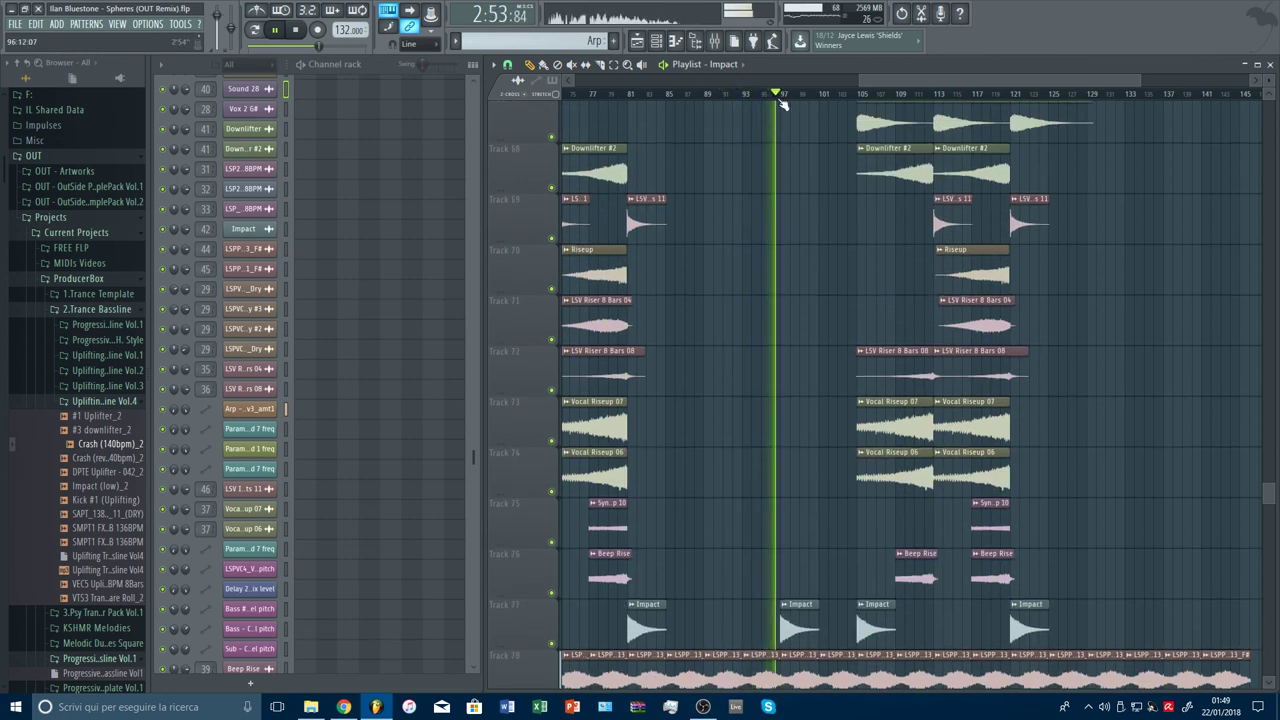
scroll(801, 277, up, 4)
scroll(843, 326, down, 2)
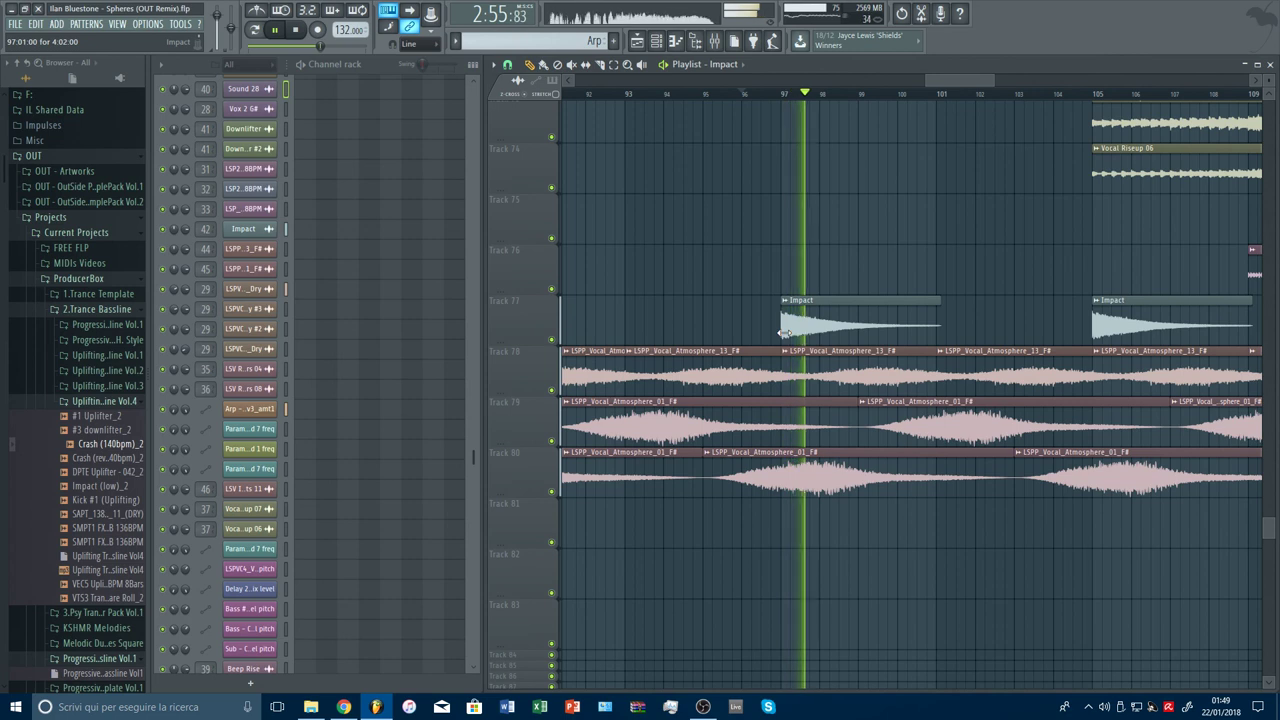
mouse_move(789, 335)
mouse_down()
mouse_move(824, 331)
mouse_move(808, 325)
mouse_up()
key(space)
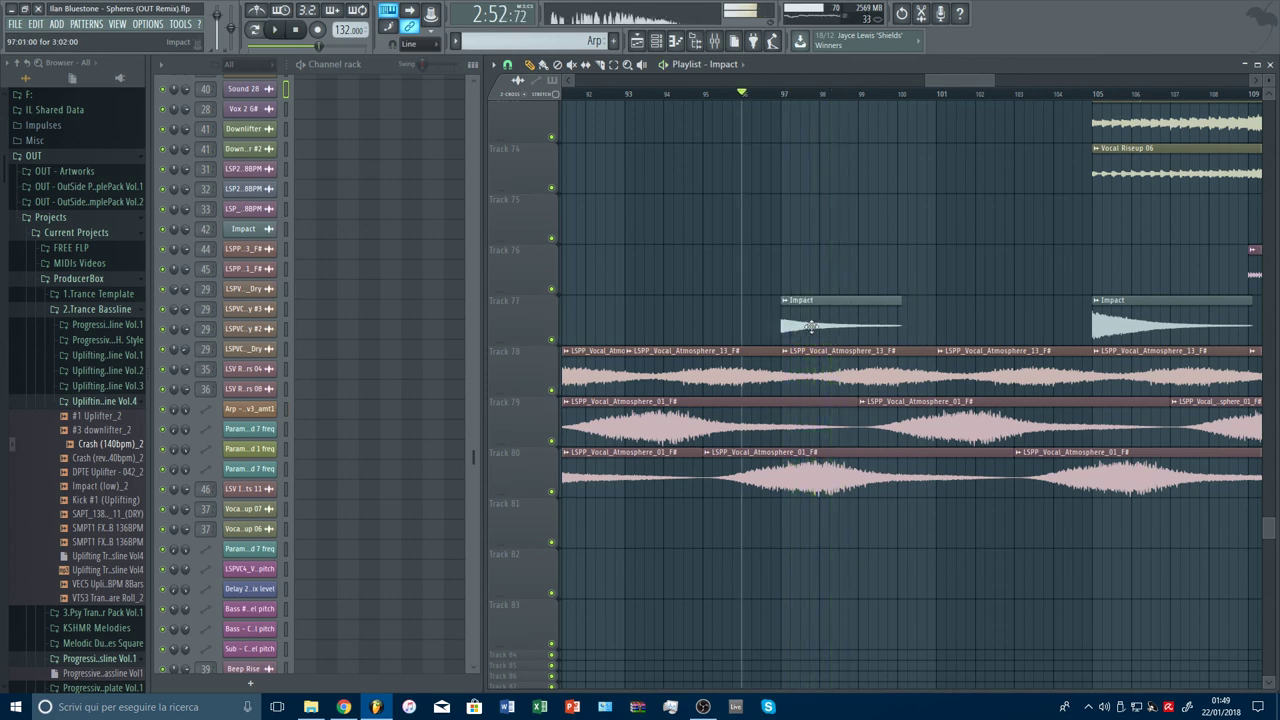
key(space)
click(770, 97)
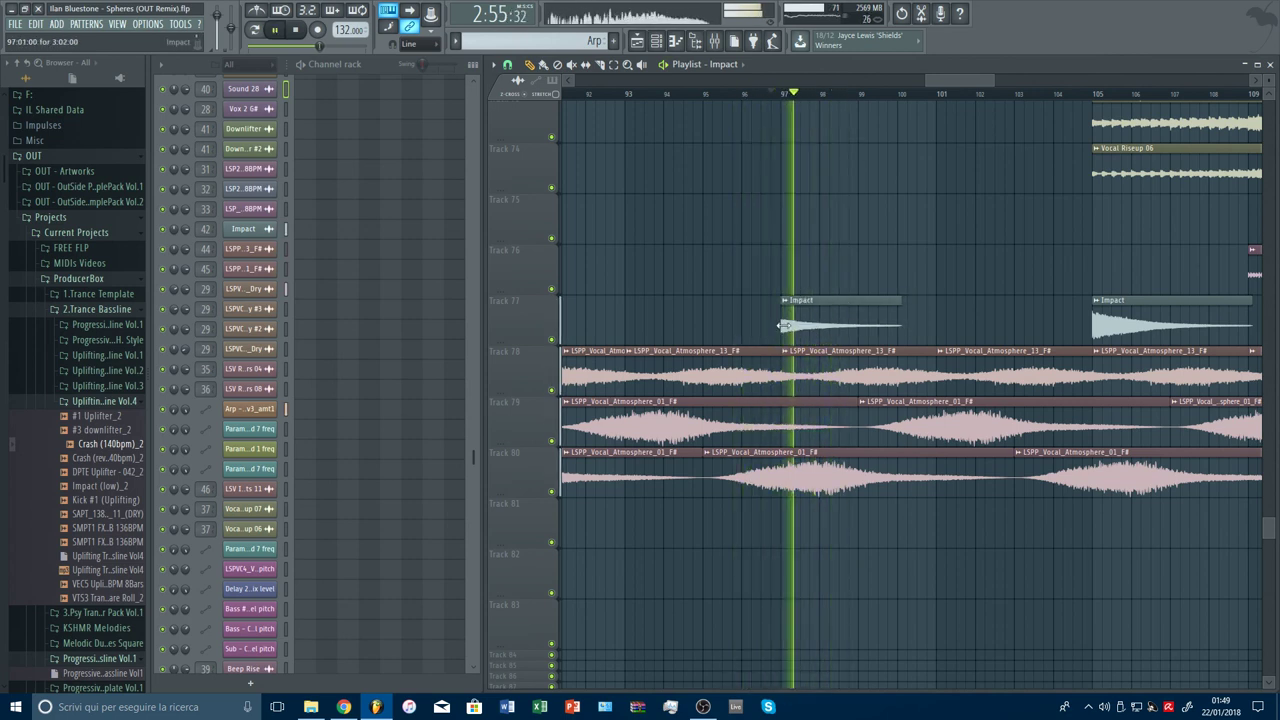
drag(818, 322, 818, 322)
key(space)
key(space)
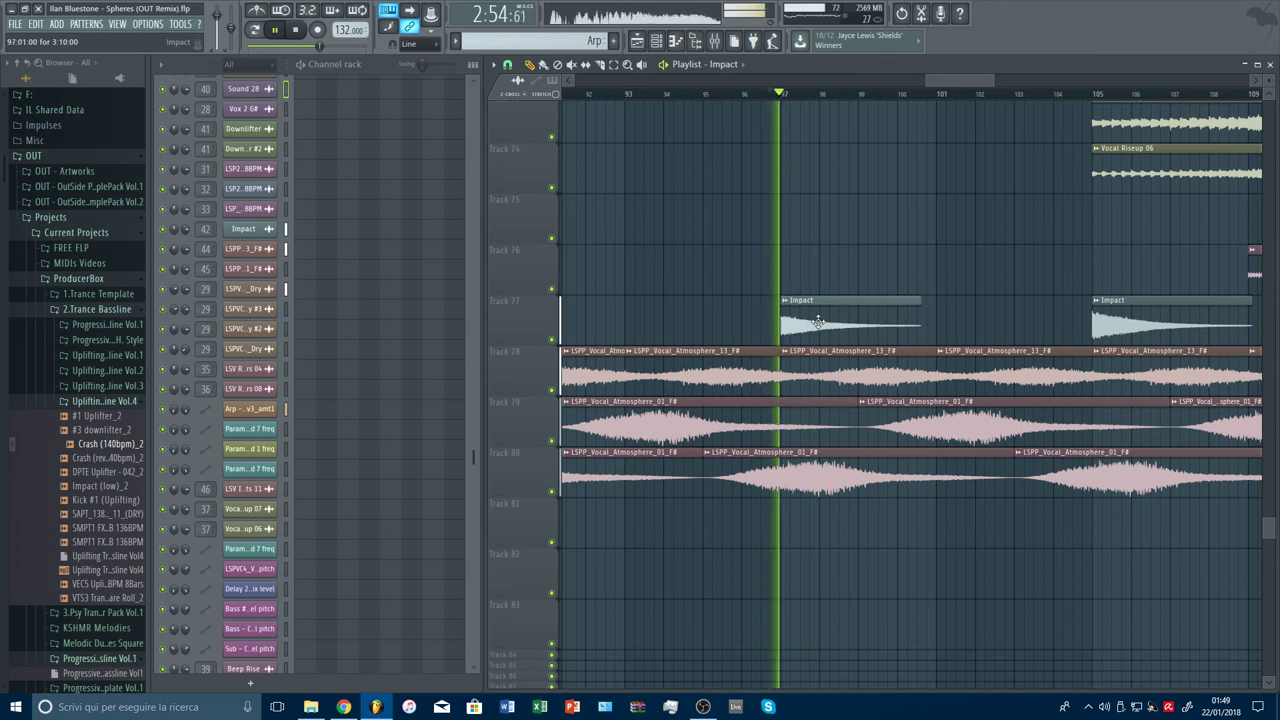
key(space)
key(space)
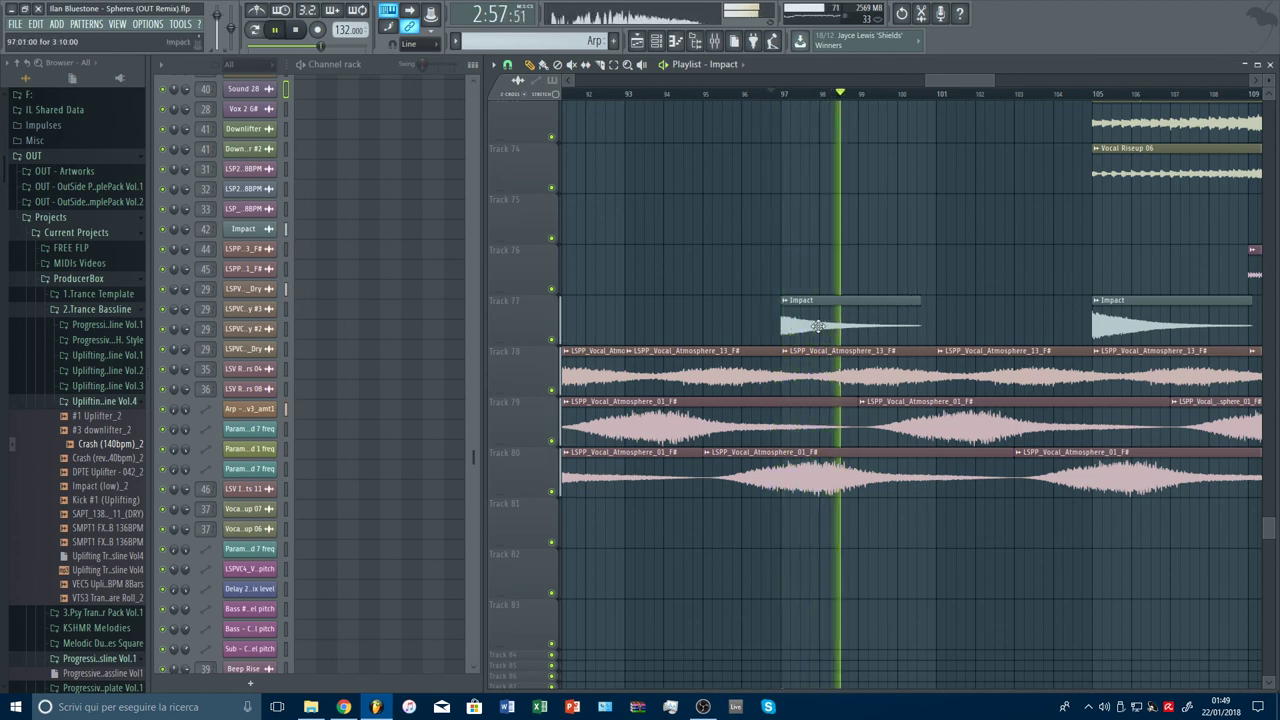
Step: Open the Impact sample's mixer track and load Fruity parametric EQ 2 in its first effect slot
double_click(818, 316)
click(715, 41)
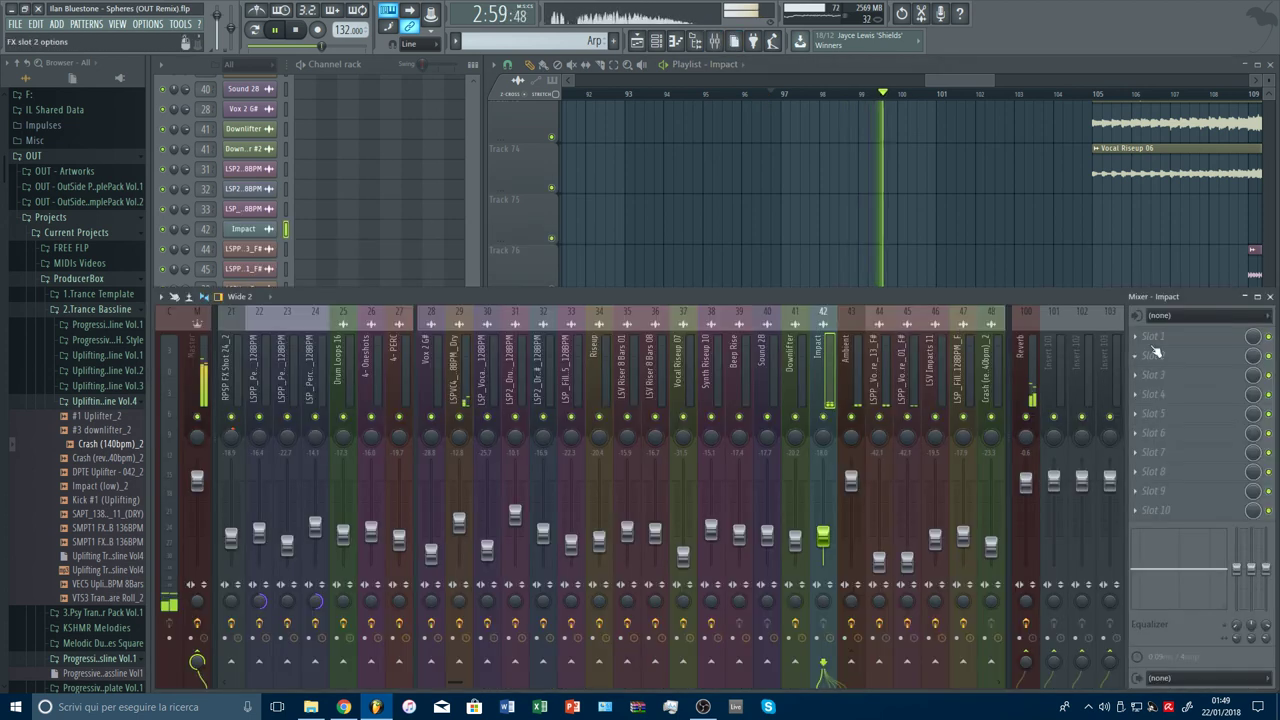
click(1150, 336)
click(935, 638)
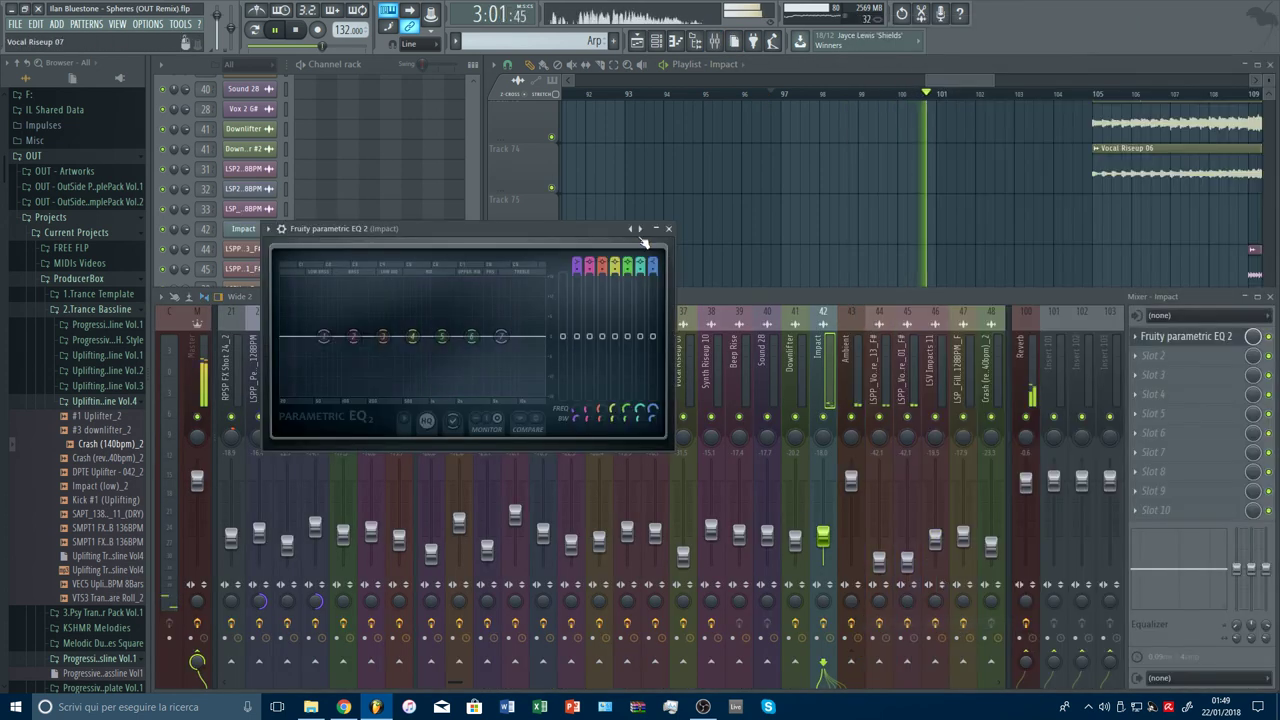
Step: Shape the Impact EQ with a high-pass at about 27 Hz, a dip in the upper mids and a high-end roll-off
key(space)
key(space)
scroll(534, 342, up, 5)
mouse_move(534, 342)
mouse_down()
mouse_move(511, 338)
mouse_move(519, 353)
mouse_move(548, 342)
mouse_up()
key(space)
right_click(617, 264)
click(628, 271)
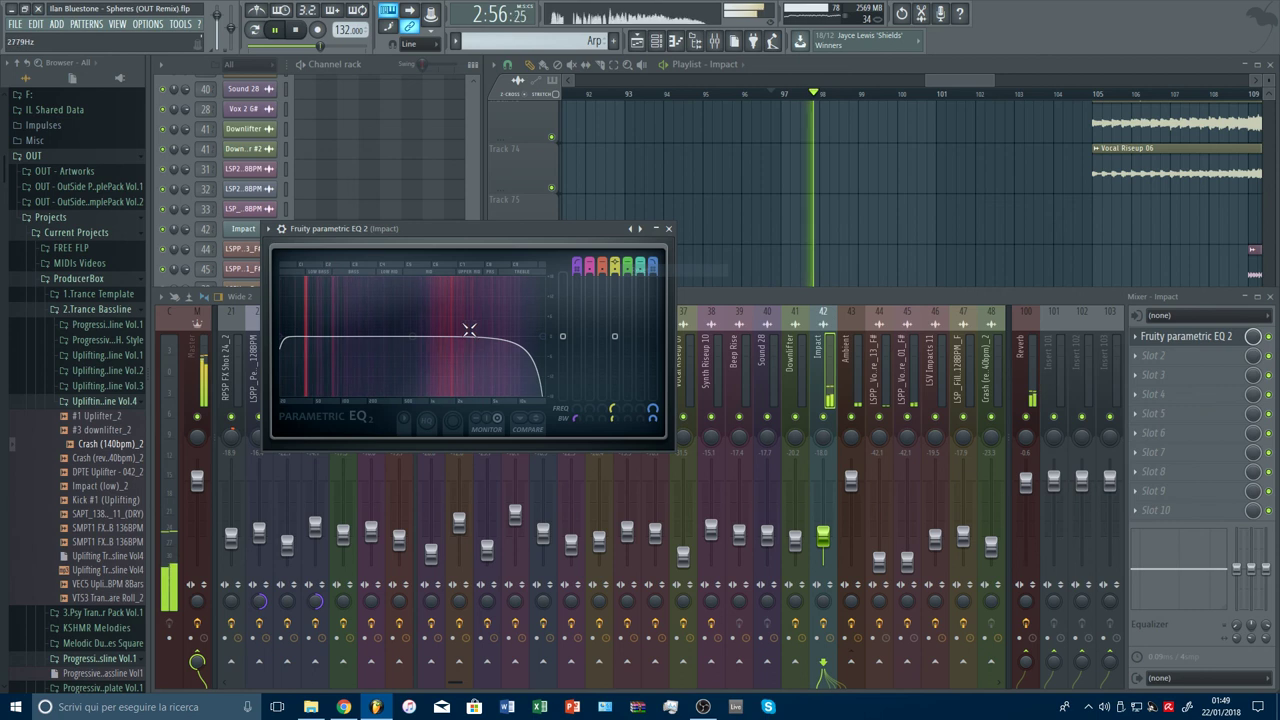
drag(437, 352, 449, 371)
drag(546, 340, 534, 336)
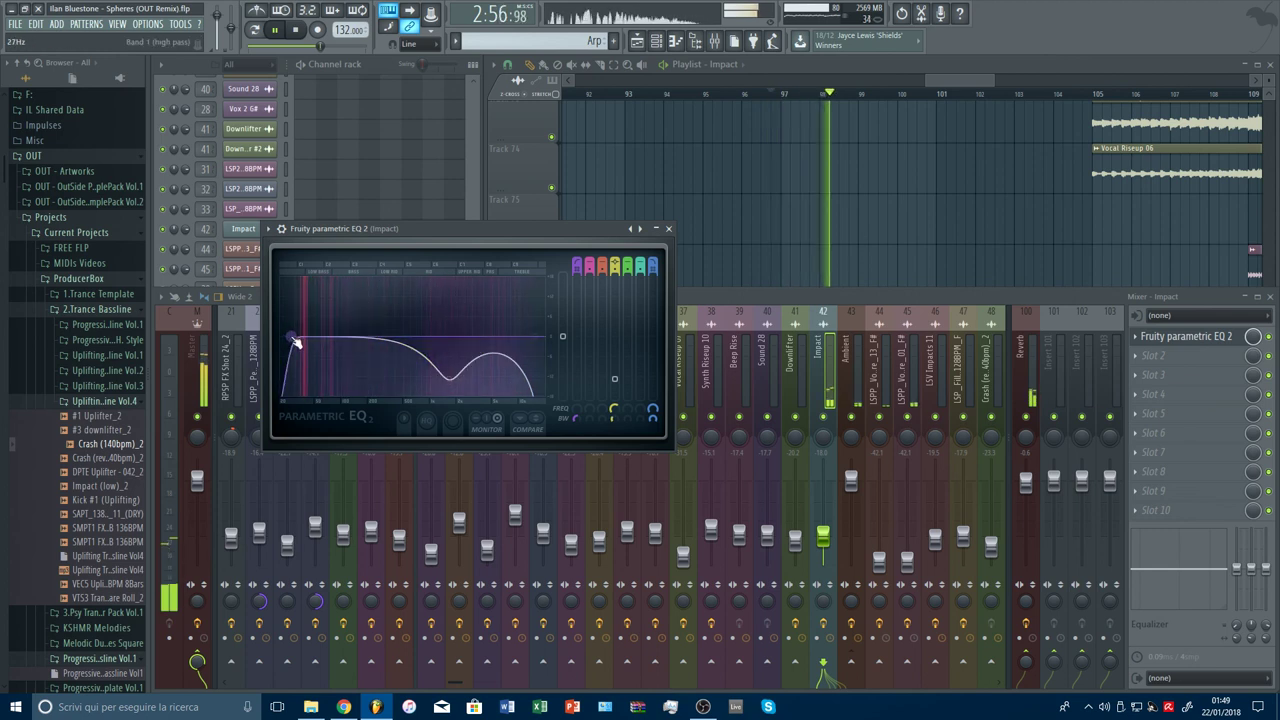
key(Escape)
key(Escape)
Step: Delete the early automation point near bar 89 from the Pad #3 - flt1_cut clip on Track 51
drag(990, 80, 1120, 80)
drag(1268, 527, 1269, 112)
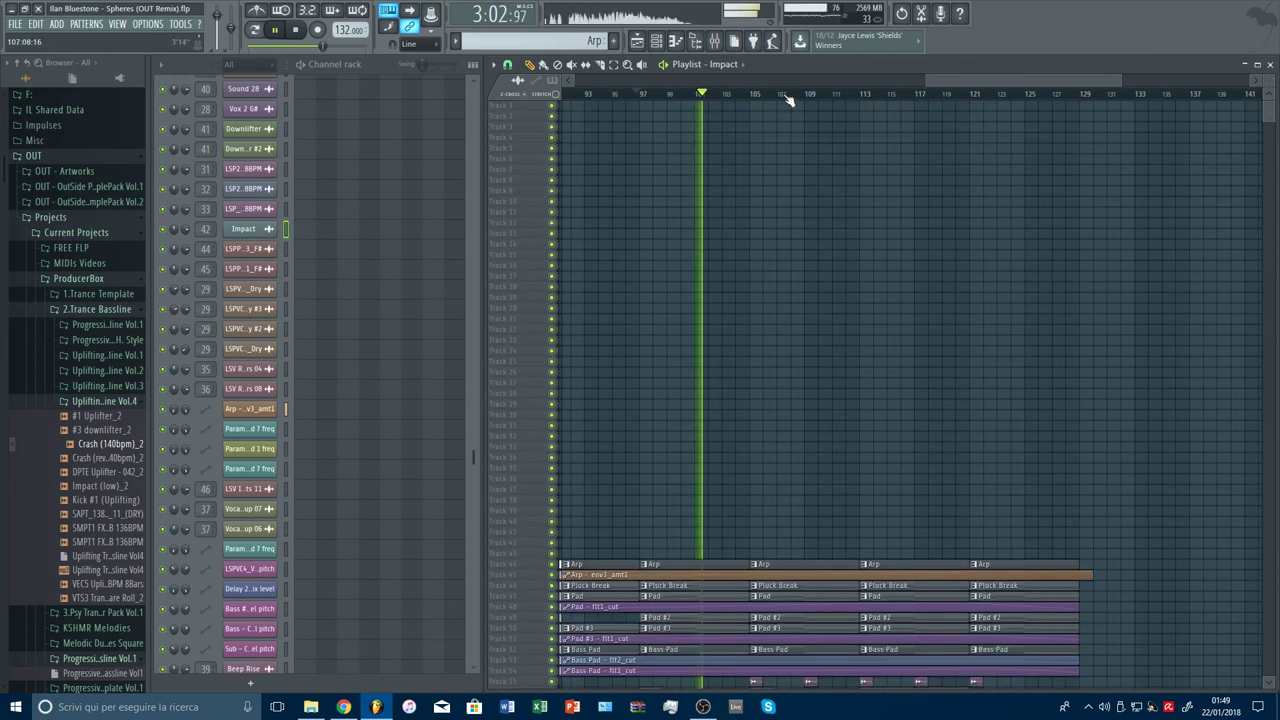
scroll(789, 101, down, 5)
scroll(1060, 277, down, 8)
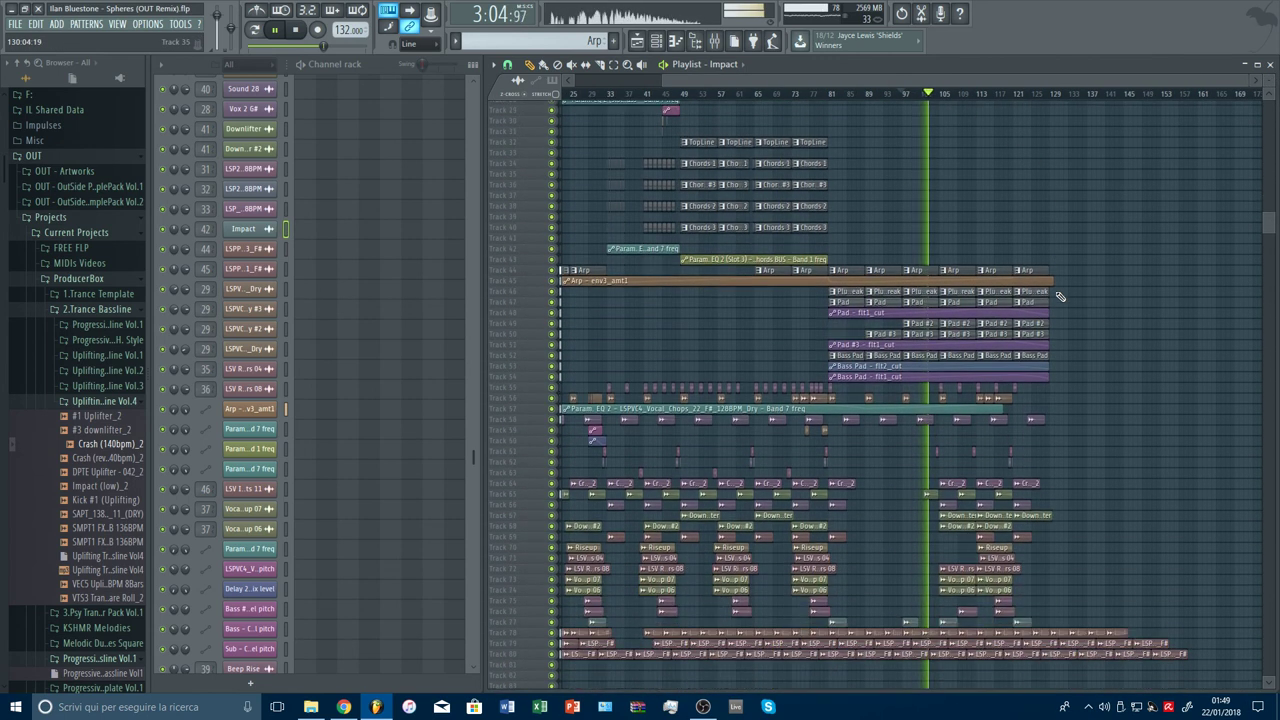
scroll(1060, 296, down, 1)
drag(1273, 91, 1273, 62)
scroll(1129, 332, down, 7)
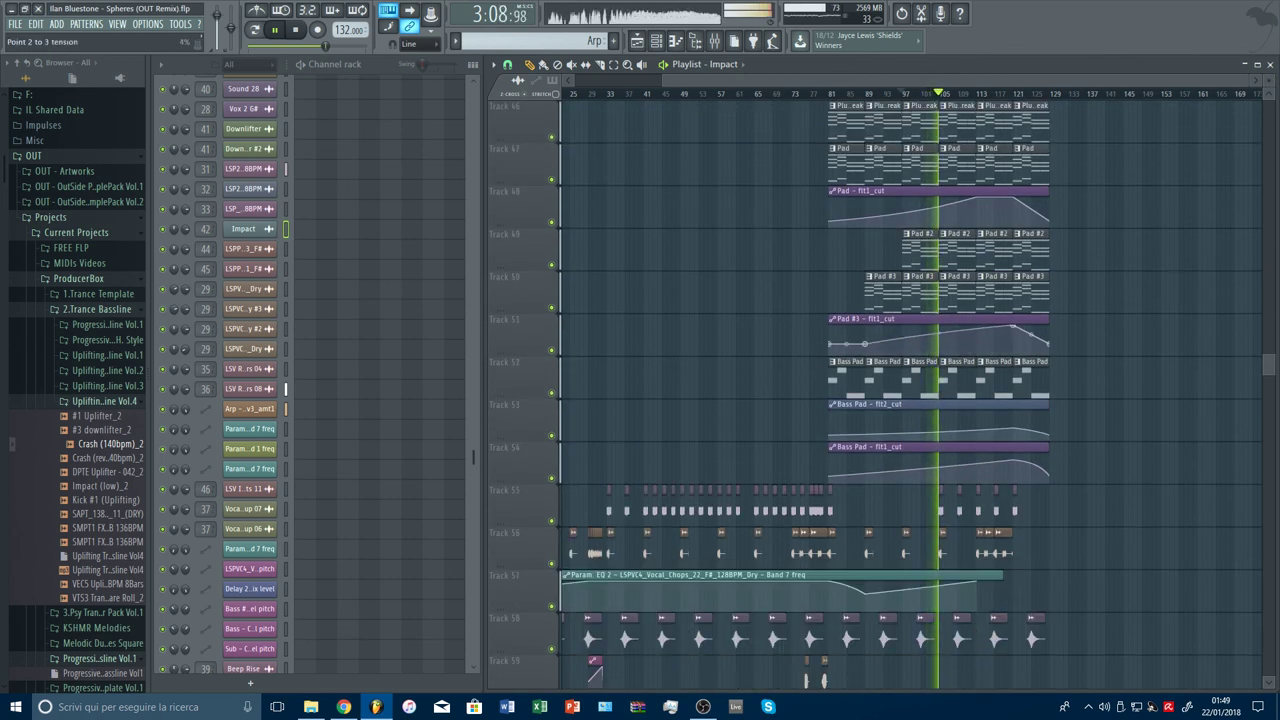
right_click(870, 345)
click(895, 360)
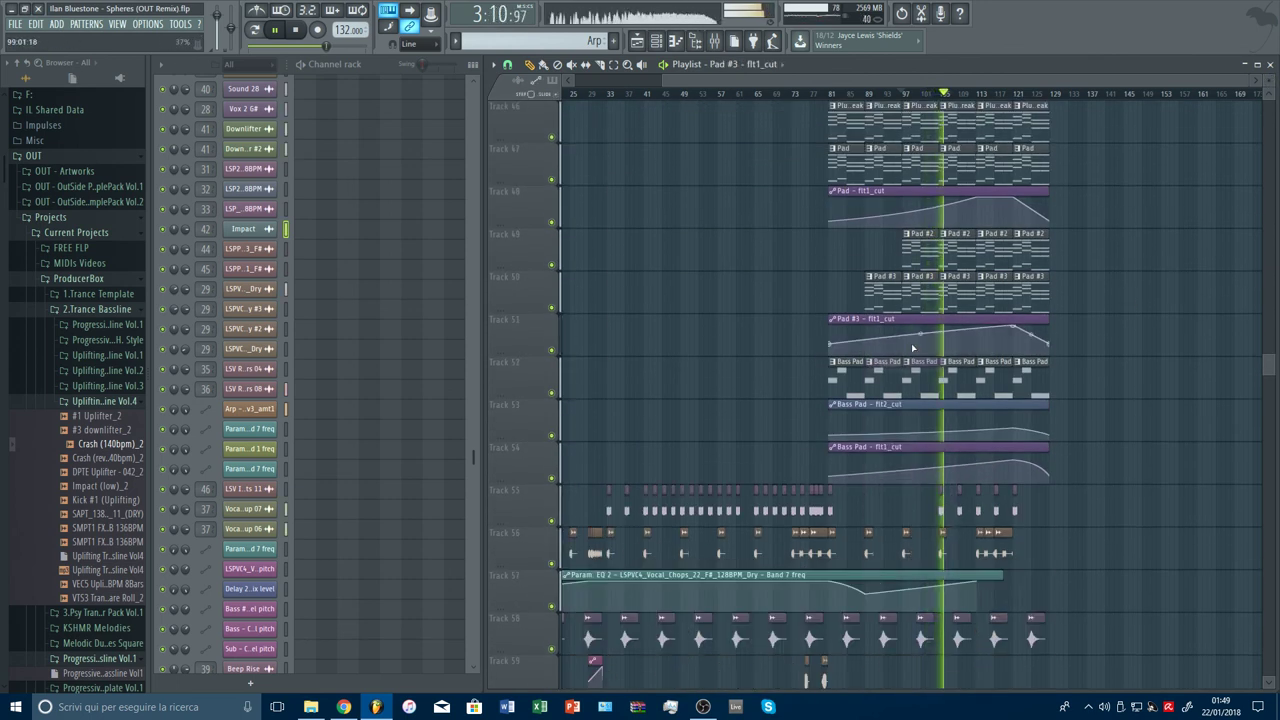
Step: Add points to the Bass Pad - flt2_cut automation that dip from about bar 103 to bar 105 and jump back up
scroll(1090, 360, down, 3)
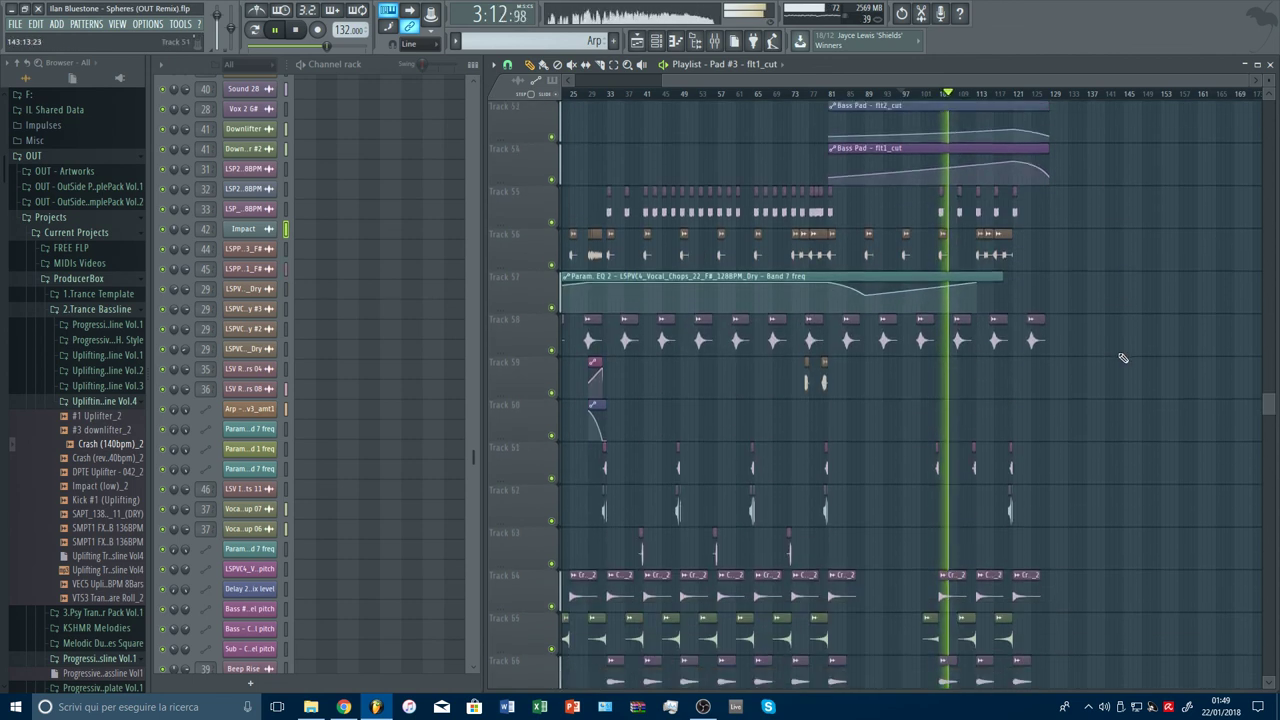
scroll(948, 100, up, 5)
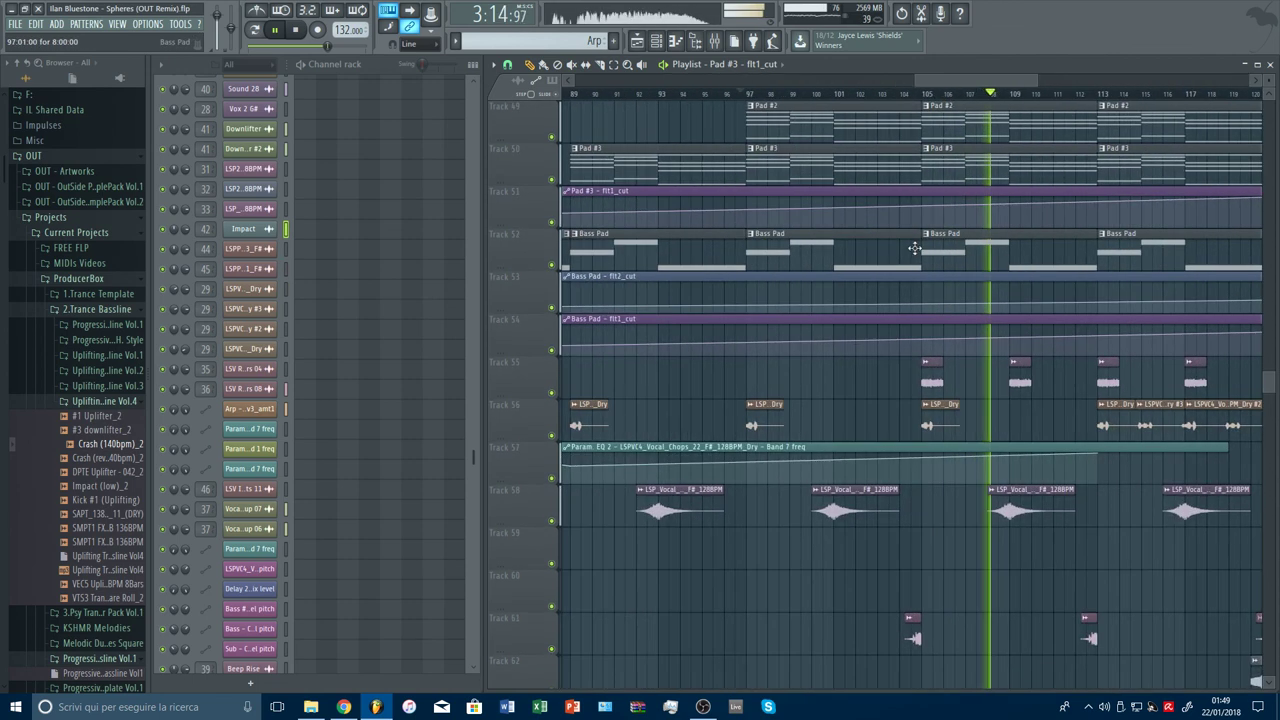
scroll(1107, 123, up, 3)
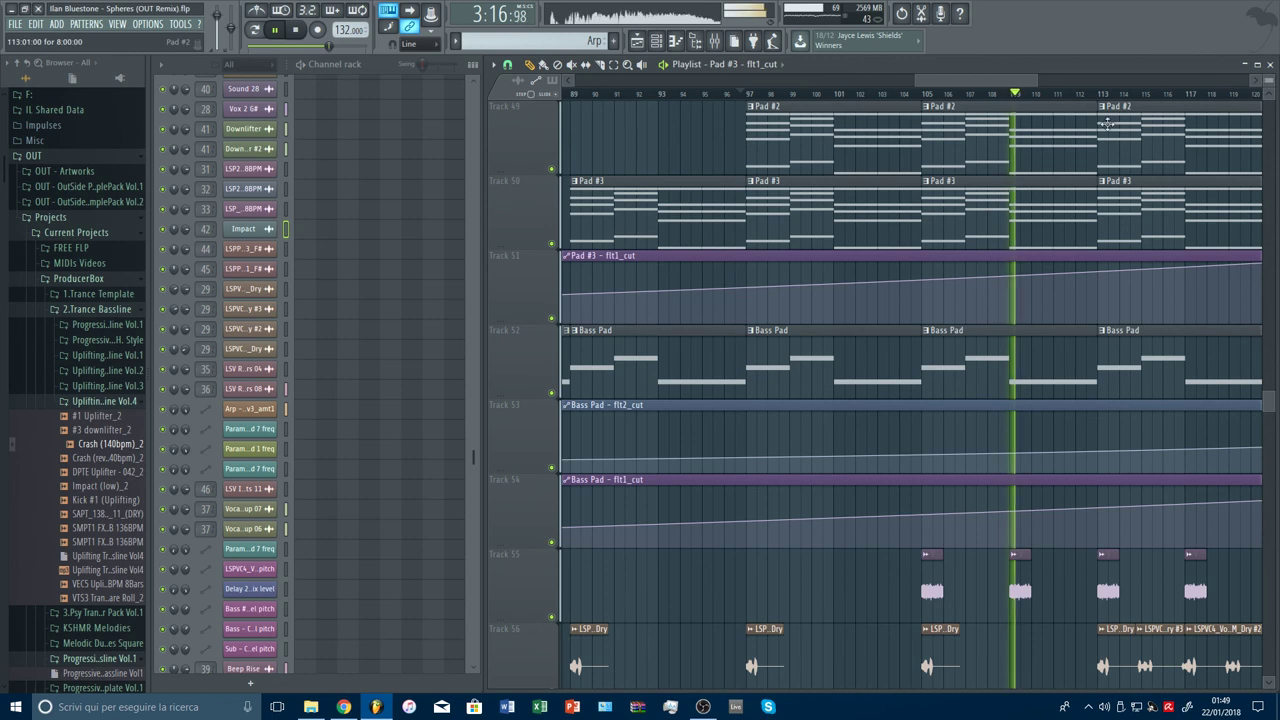
scroll(985, 101, down, 4)
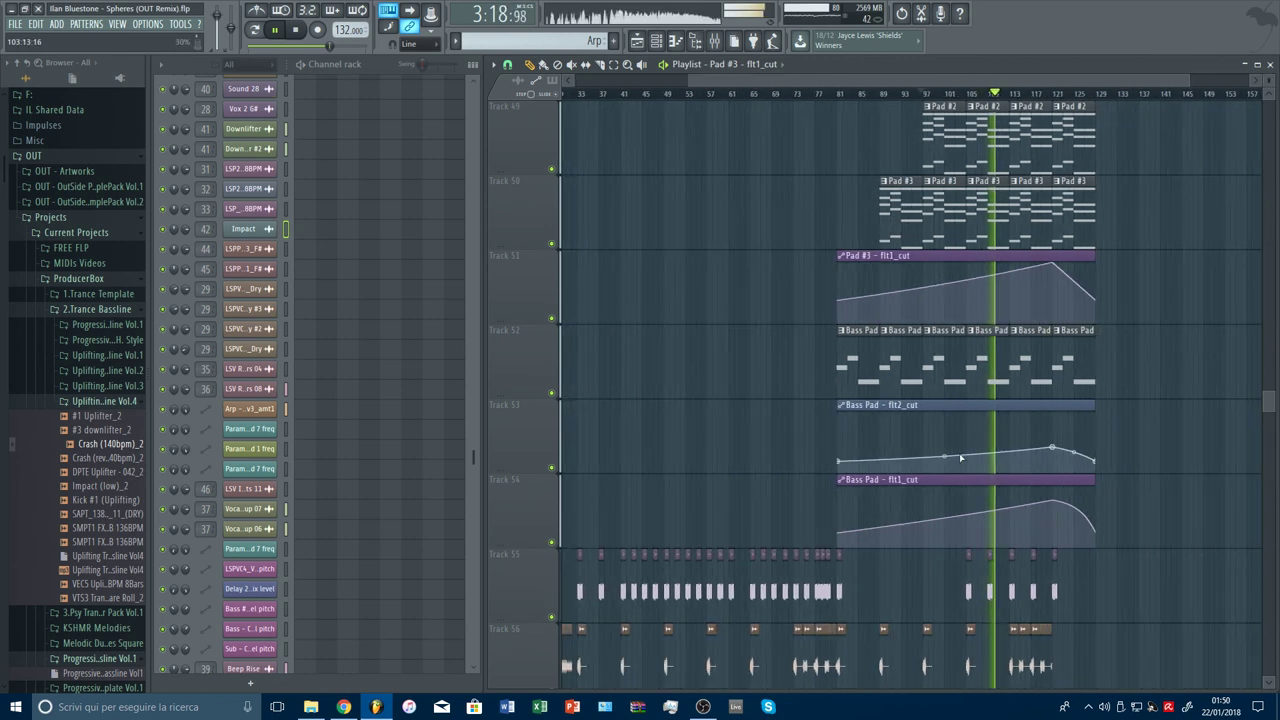
scroll(983, 104, up, 3)
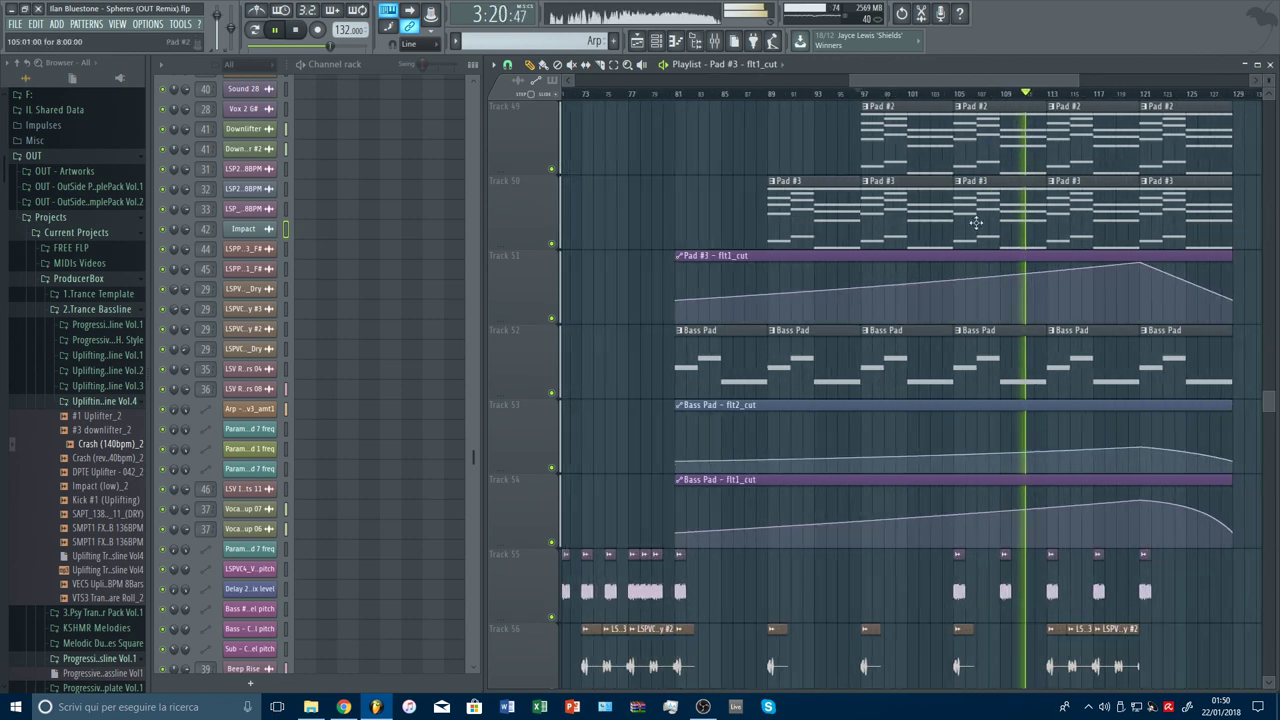
drag(956, 463, 957, 471)
right_click(957, 456)
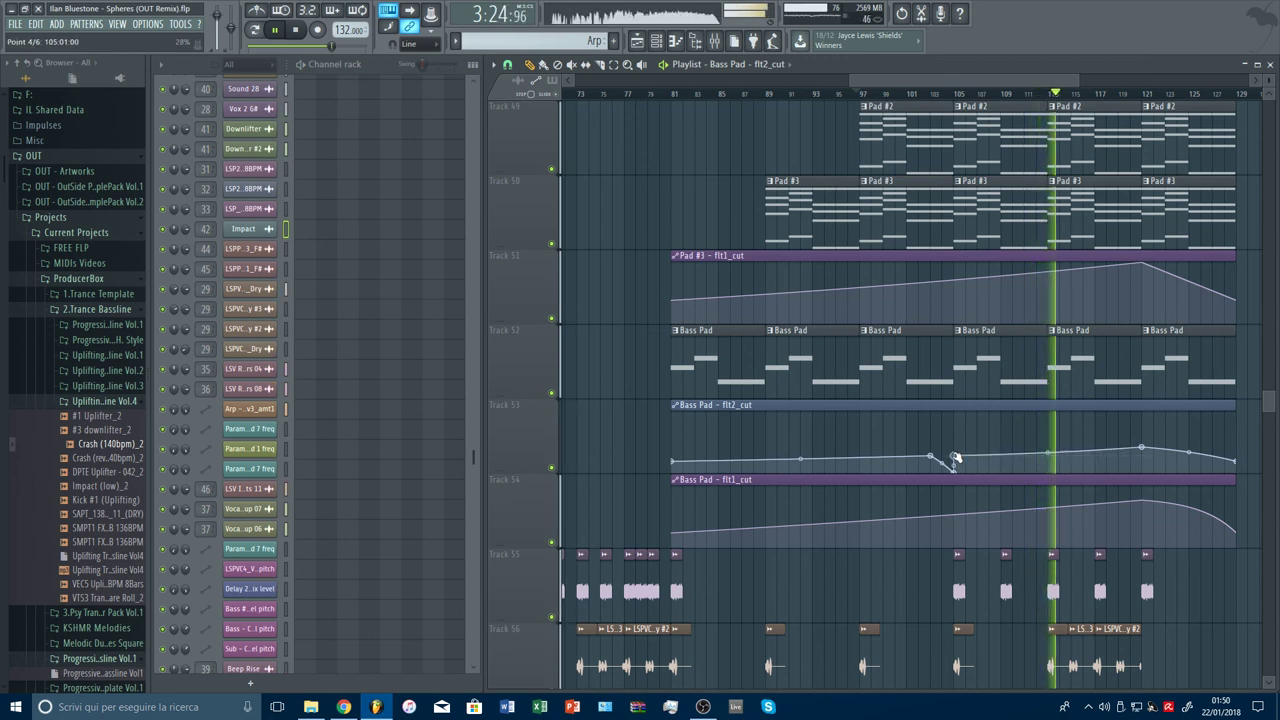
Step: Add a dip from about bar 103 to the minimum at bar 105 in the Bass Pad - flt1_cut automation and straighten both falling curves
right_click(953, 515)
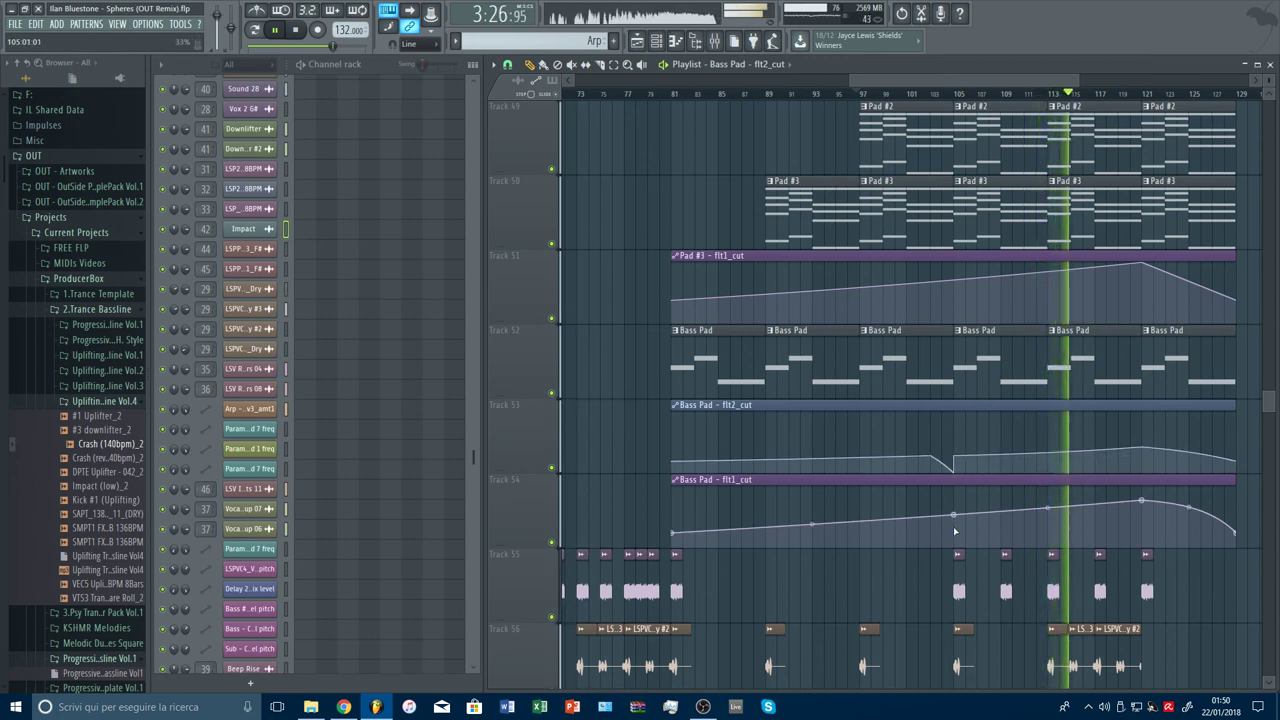
right_click(953, 527)
mouse_move(953, 526)
mouse_down()
mouse_move(931, 530)
mouse_move(953, 540)
mouse_up()
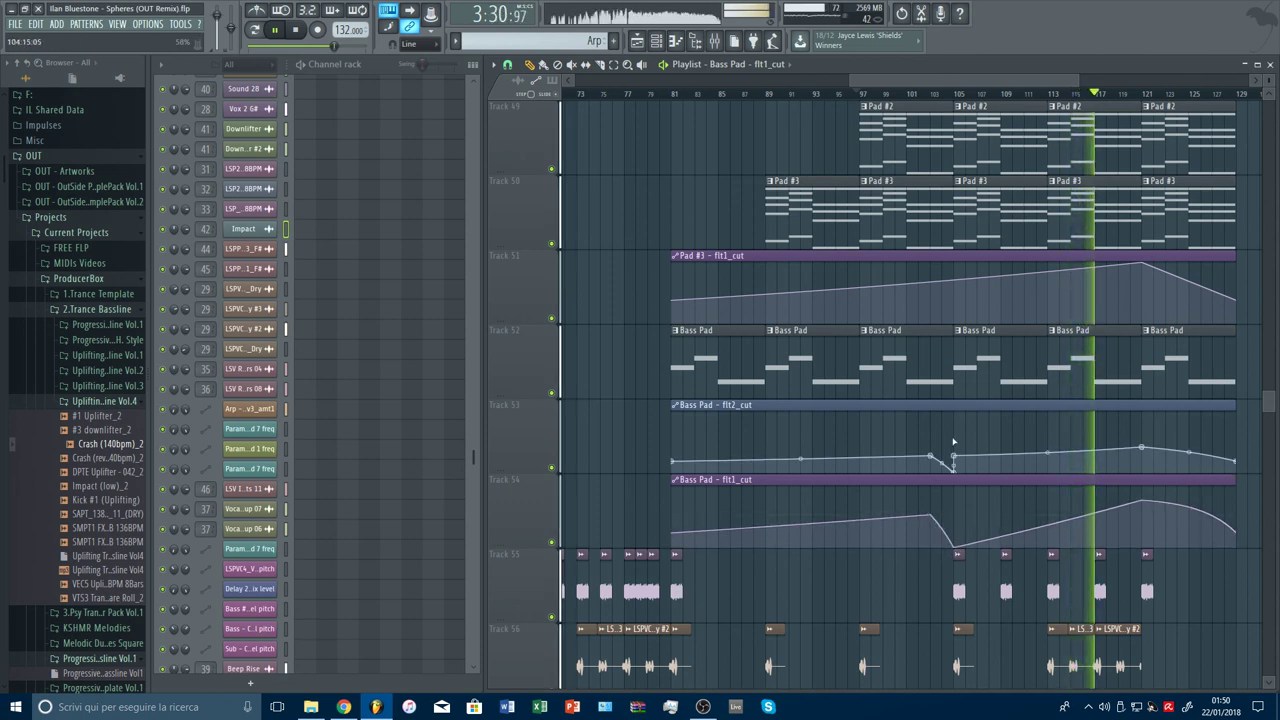
click(932, 97)
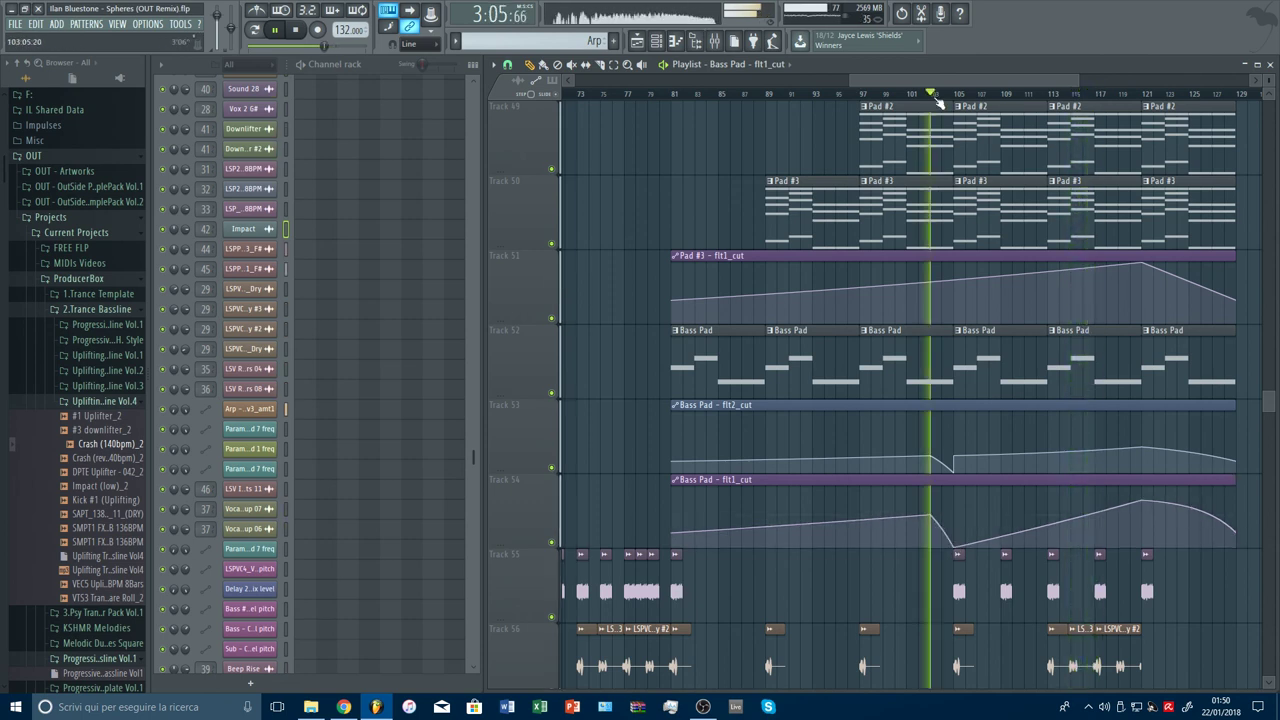
right_click(942, 463)
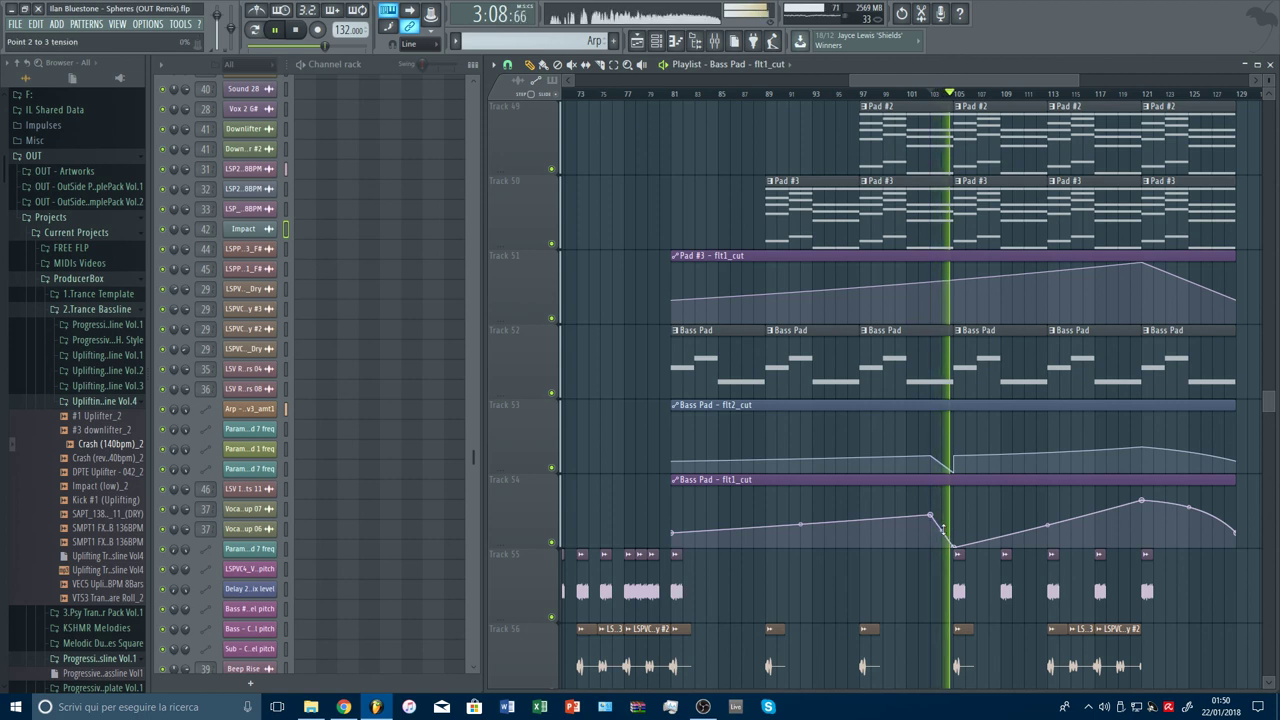
Step: Add LSV Impacts 11 clips on Track 69 at bar 105 and shortly before bar 113
drag(1268, 86, 1268, 130)
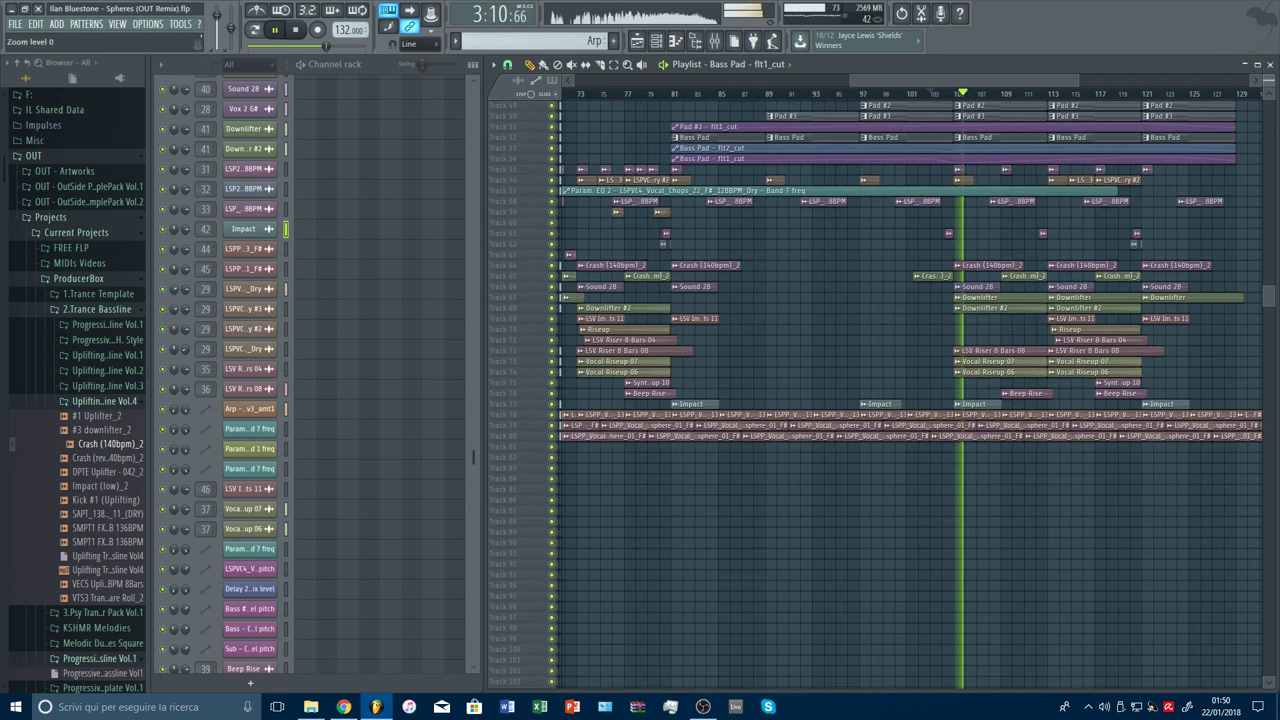
scroll(1015, 100, down, 2)
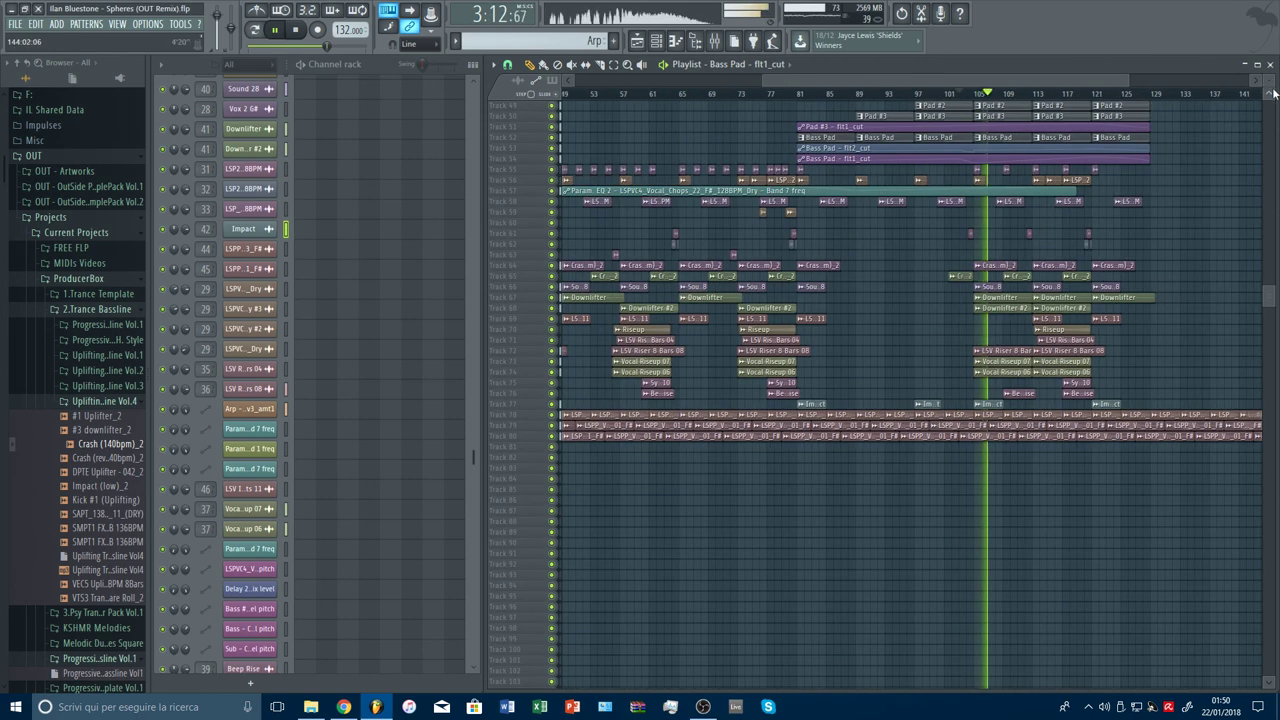
scroll(1180, 270, up, 3)
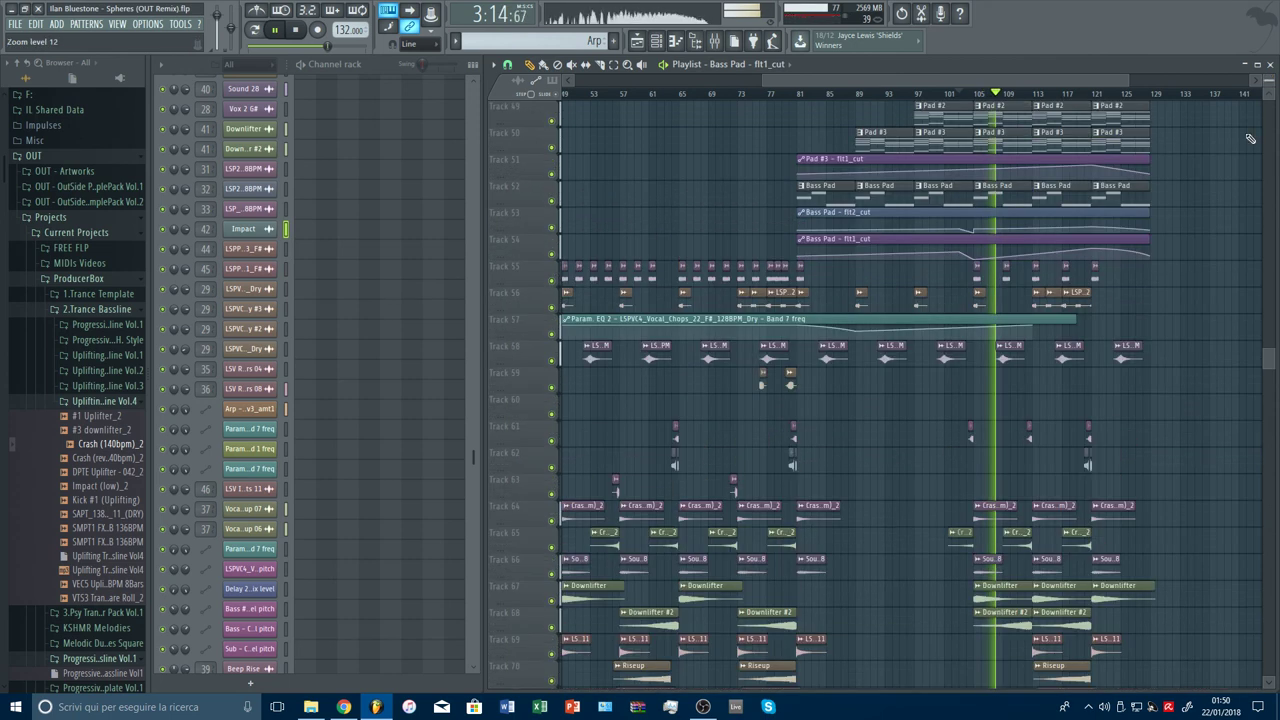
scroll(1180, 270, down, 3)
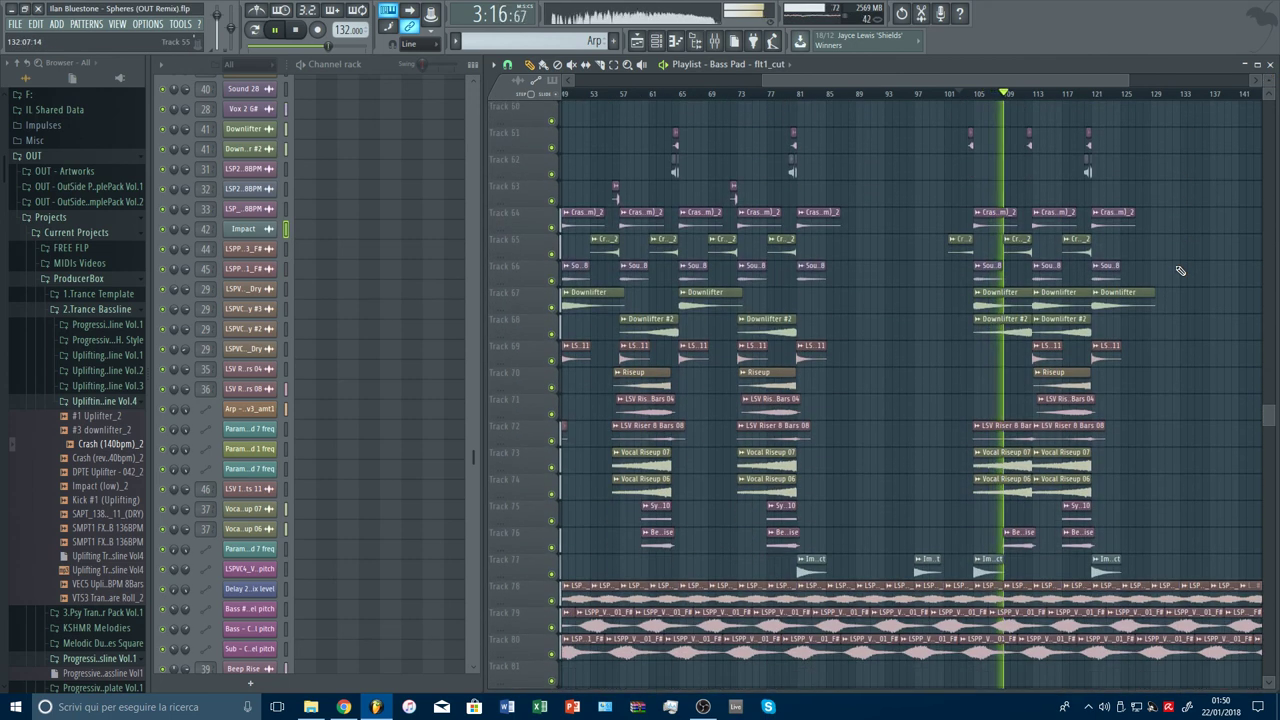
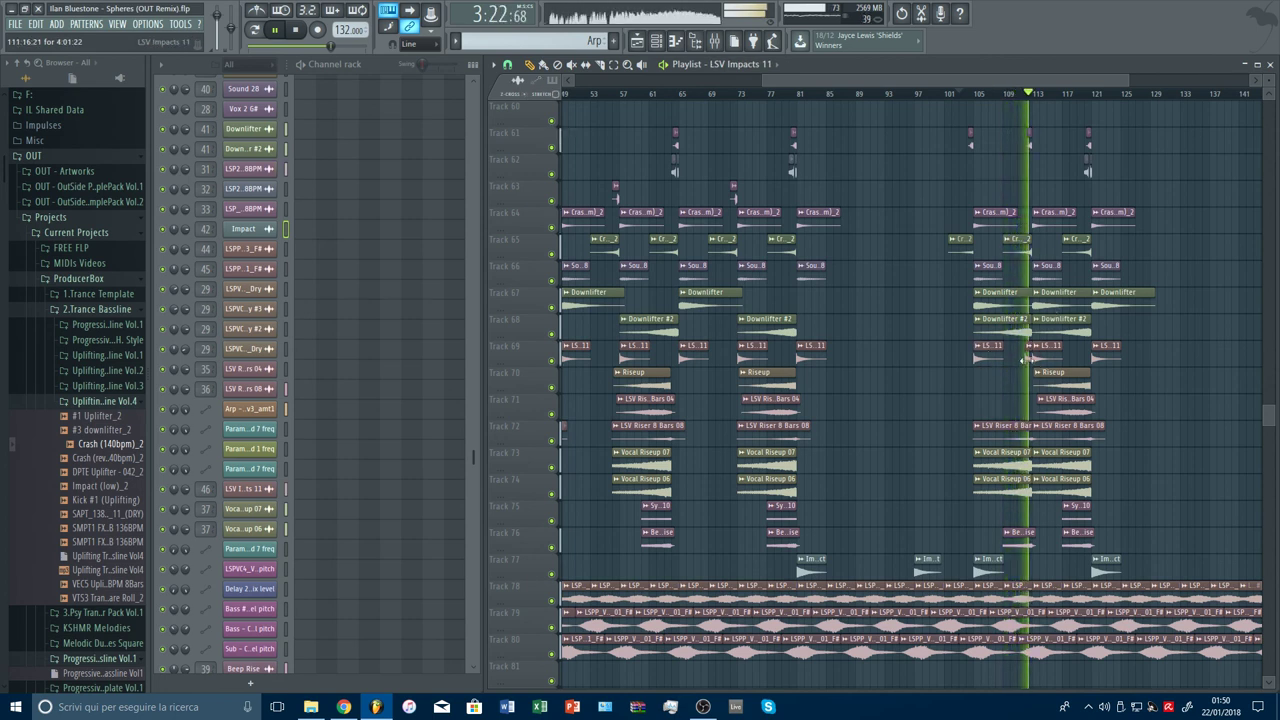
Step: Move the LSV Impacts 11 clip before bar 113 on Track 69 to 112:06:21 and audition the transition
scroll(1037, 100, up, 5)
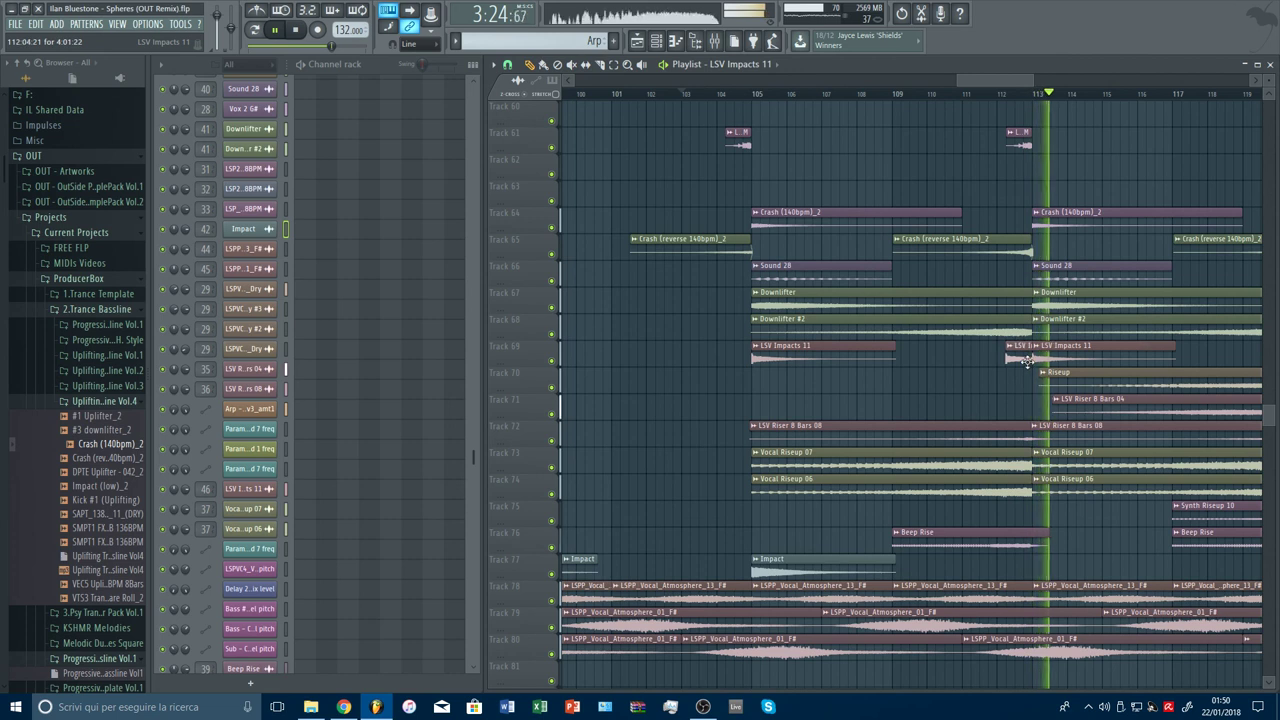
click(1000, 94)
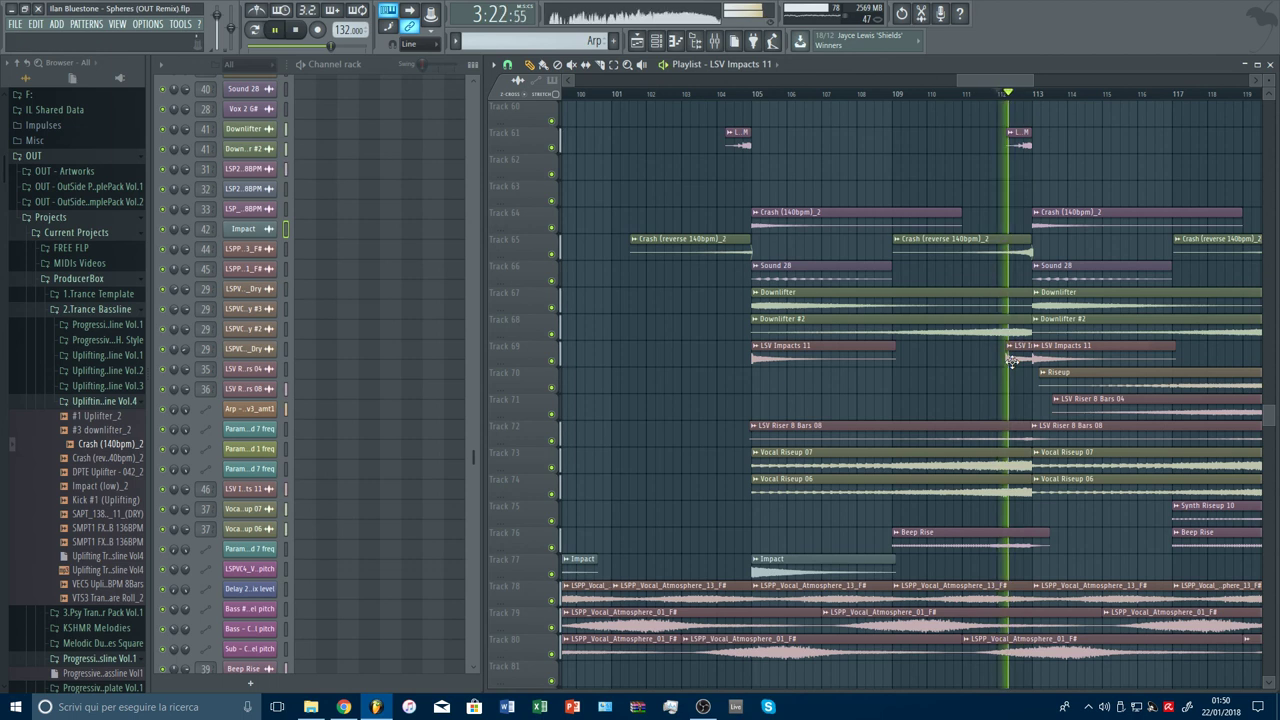
scroll(1028, 108, down, 2)
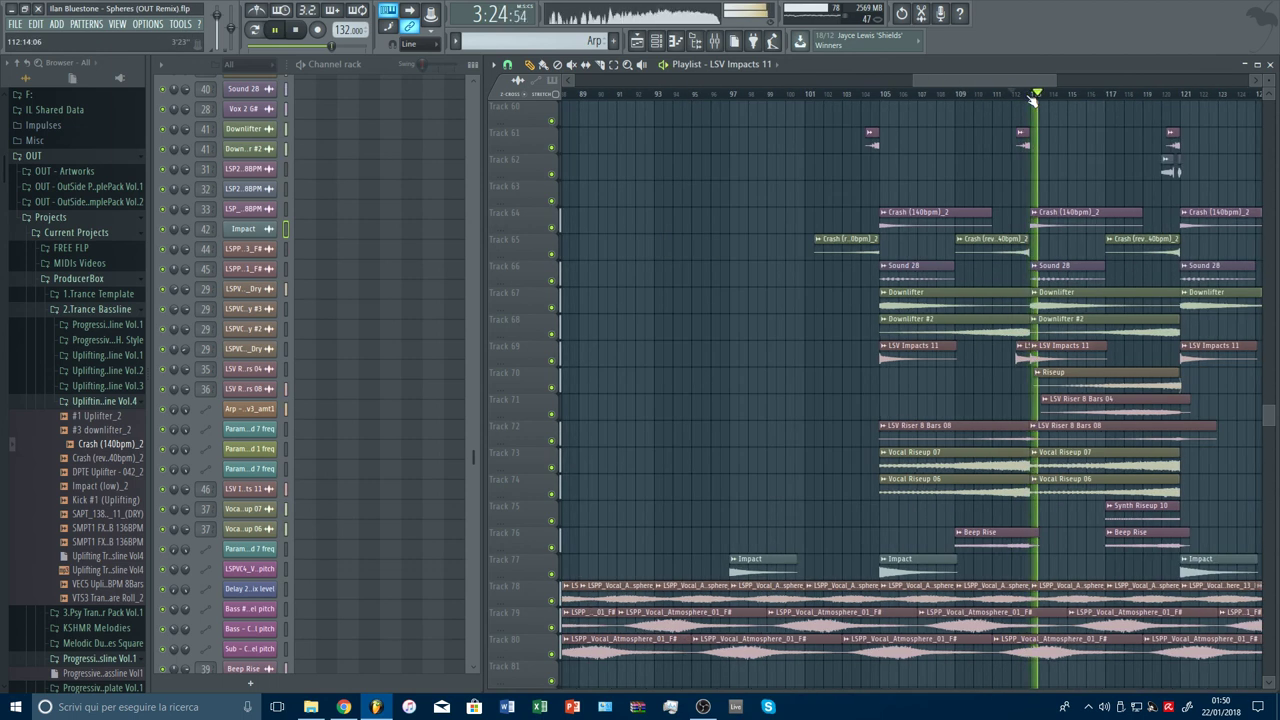
scroll(1030, 106, up, 4)
click(942, 94)
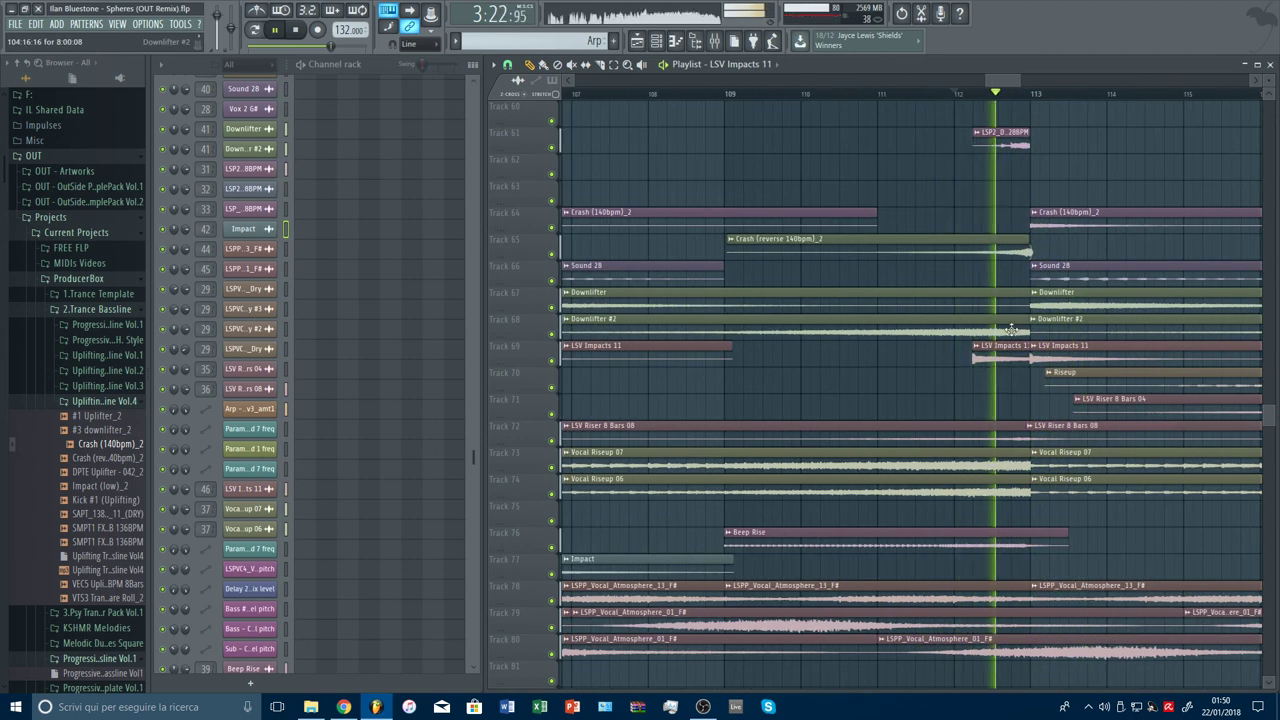
key(space)
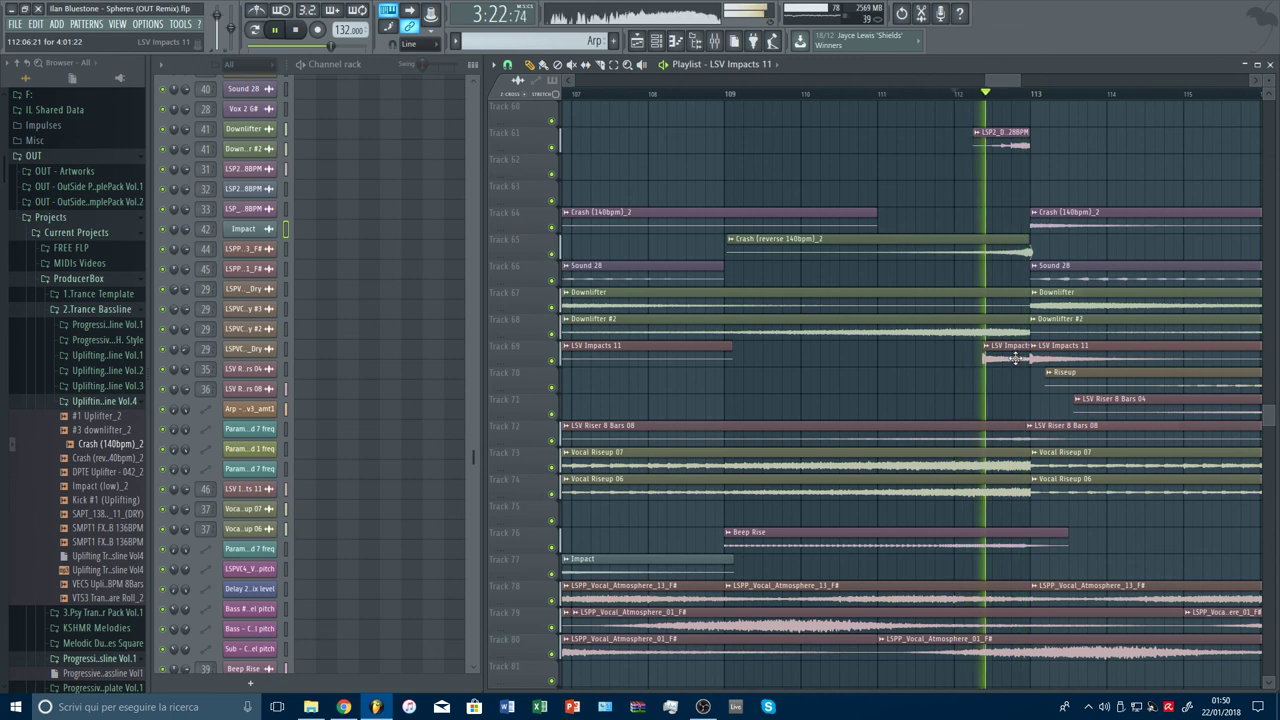
scroll(1003, 98, down, 5)
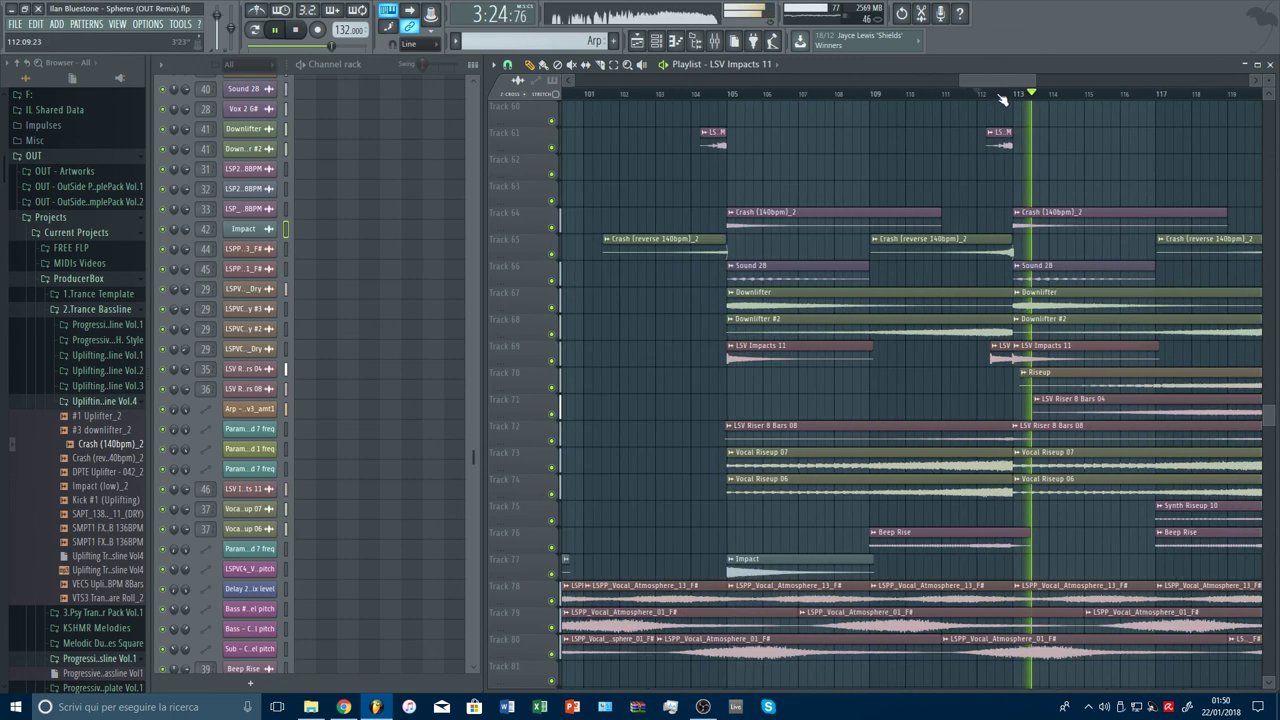
Step: Add LSV Impacts 11 clips on Track 69 at bars 5 and 13 near the start of the arrangement
scroll(1003, 98, down, 5)
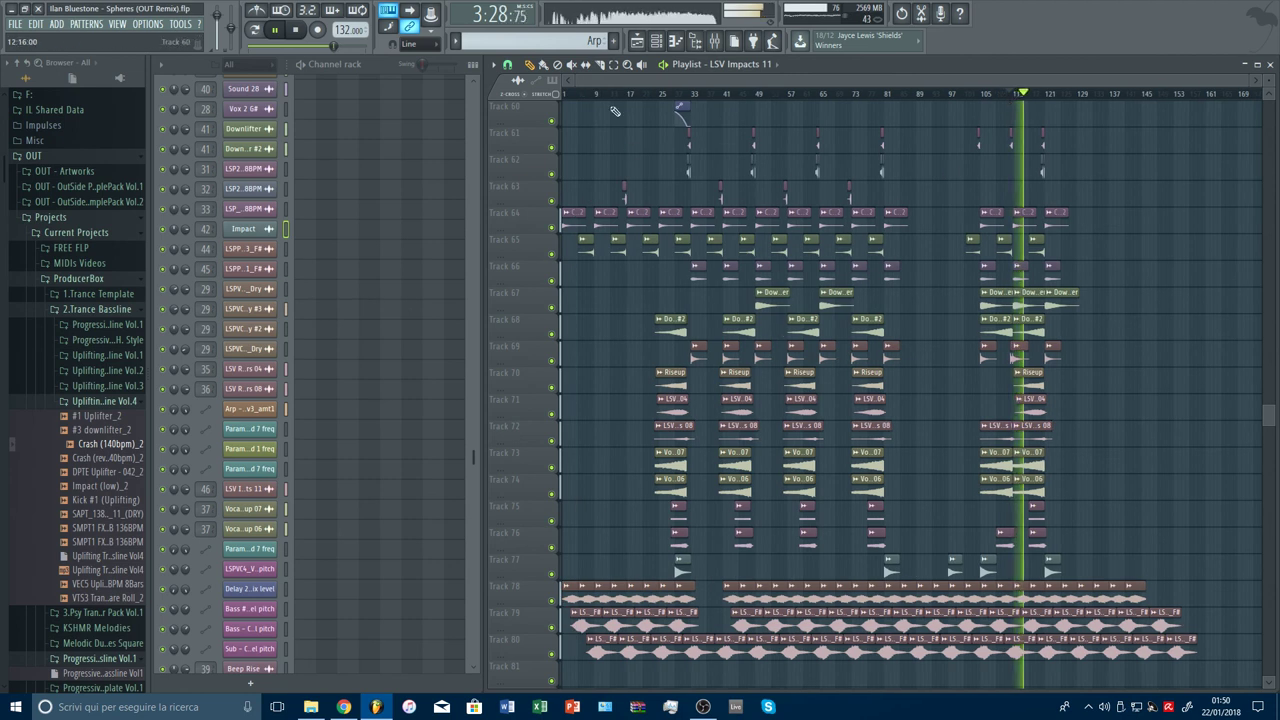
click(579, 100)
scroll(600, 102, up, 3)
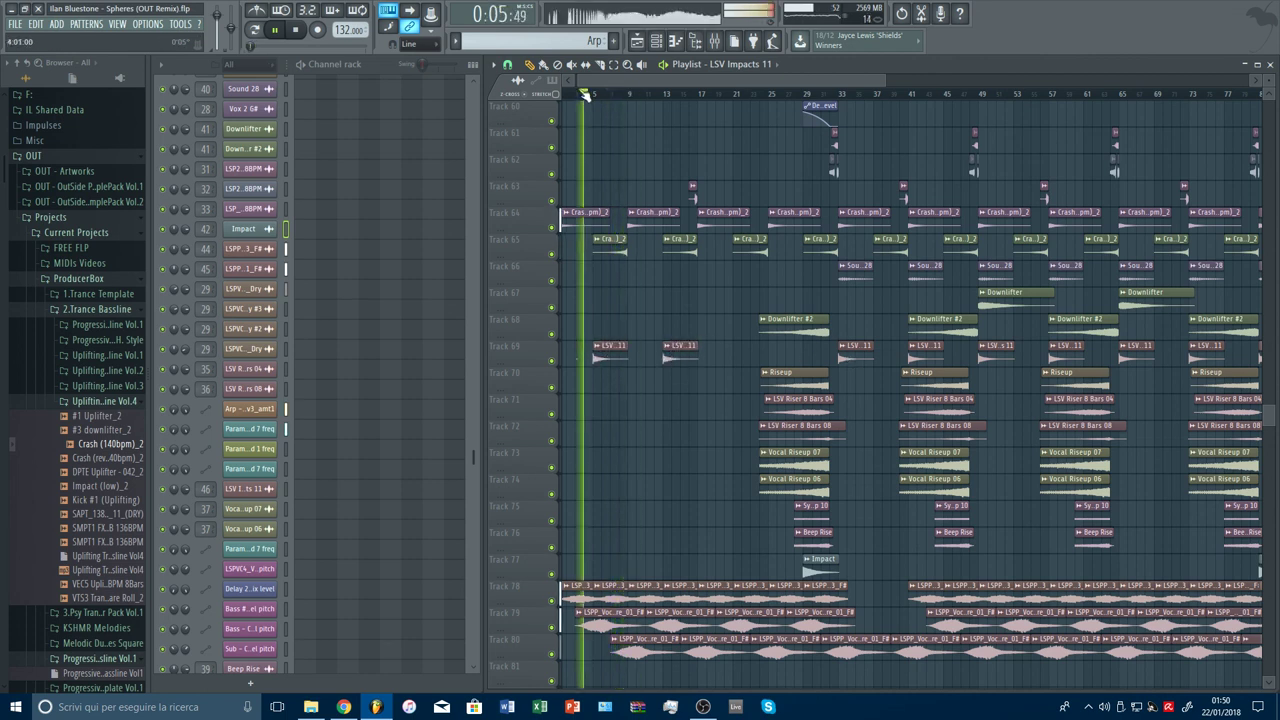
drag(600, 82, 594, 84)
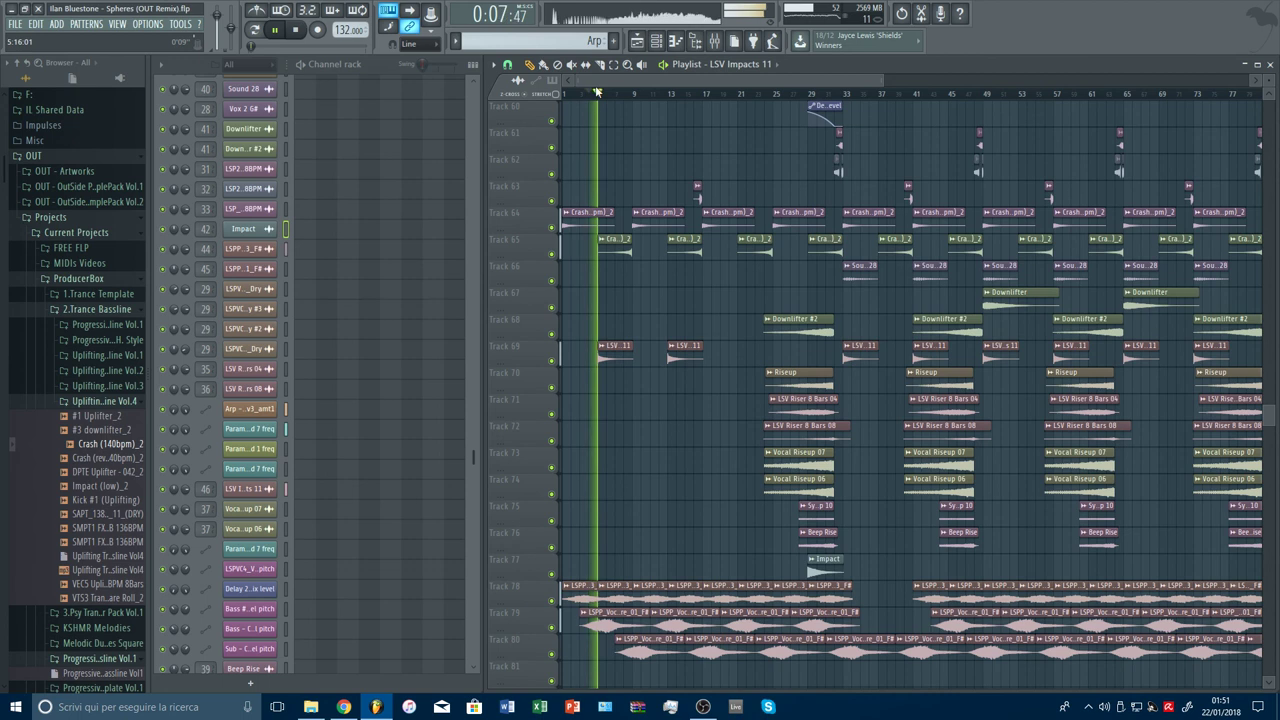
scroll(601, 97, up, 4)
Step: Shift the LSV Impacts 11 clips on Track 69 slightly past bars 5 and 13, the first to 5:06:21, and add one at 21:06:21
drag(623, 356, 637, 360)
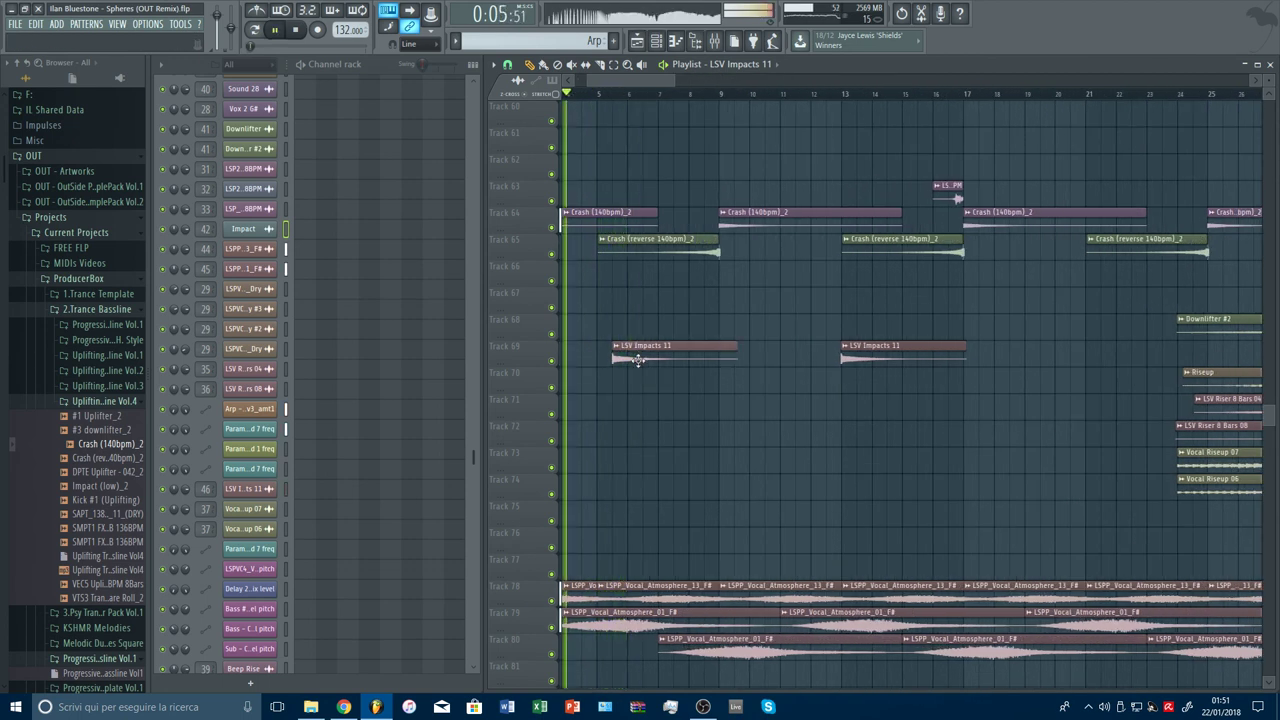
scroll(602, 100, up, 5)
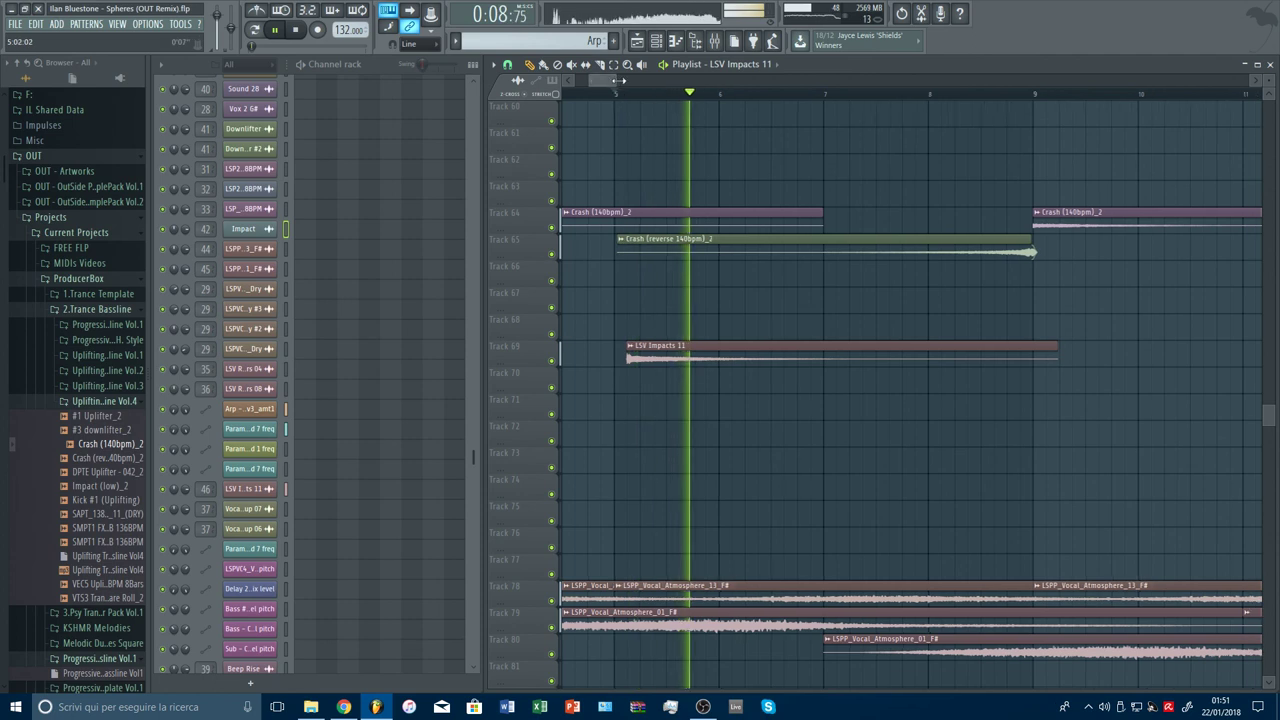
scroll(606, 92, down, 5)
click(603, 95)
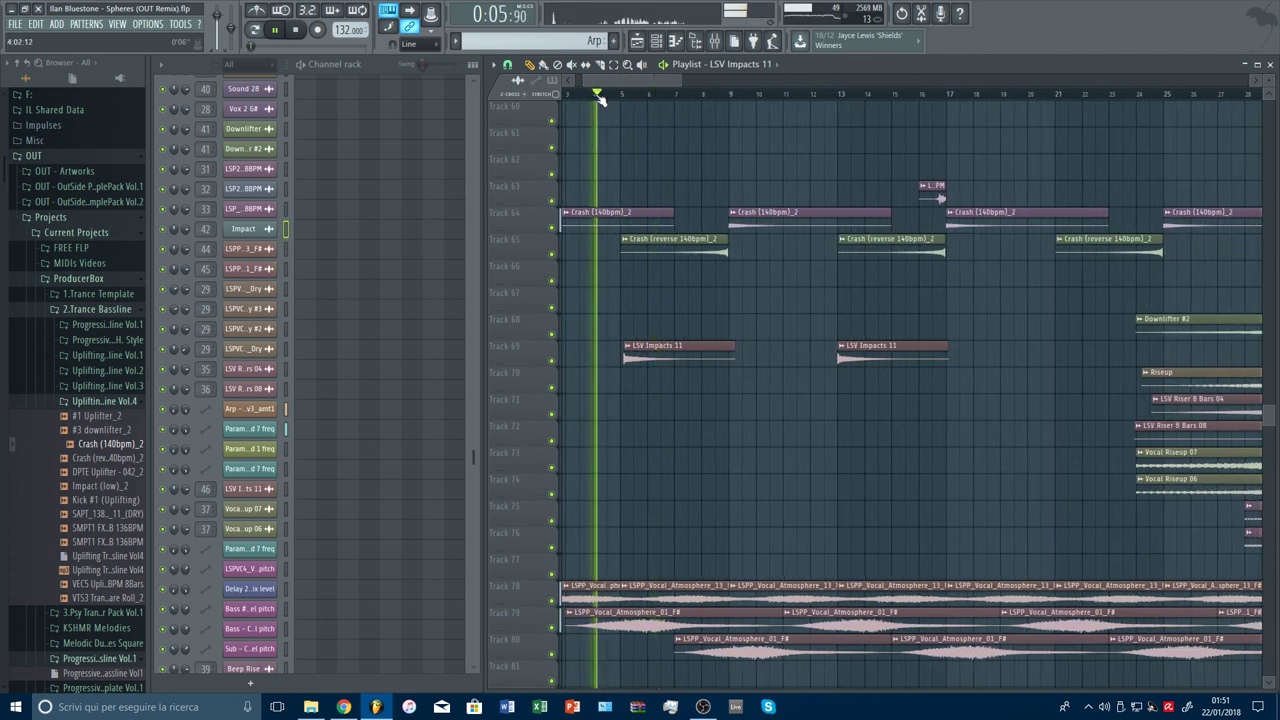
scroll(600, 100, down, 2)
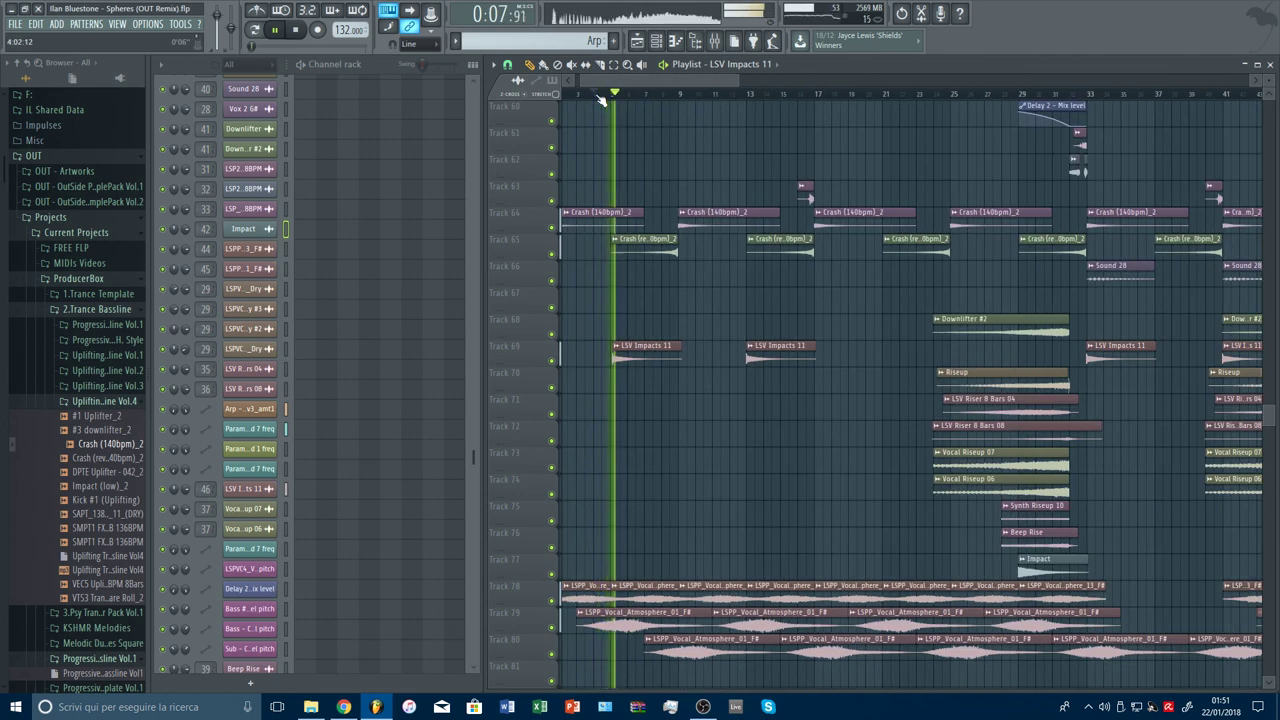
scroll(610, 90, up, 4)
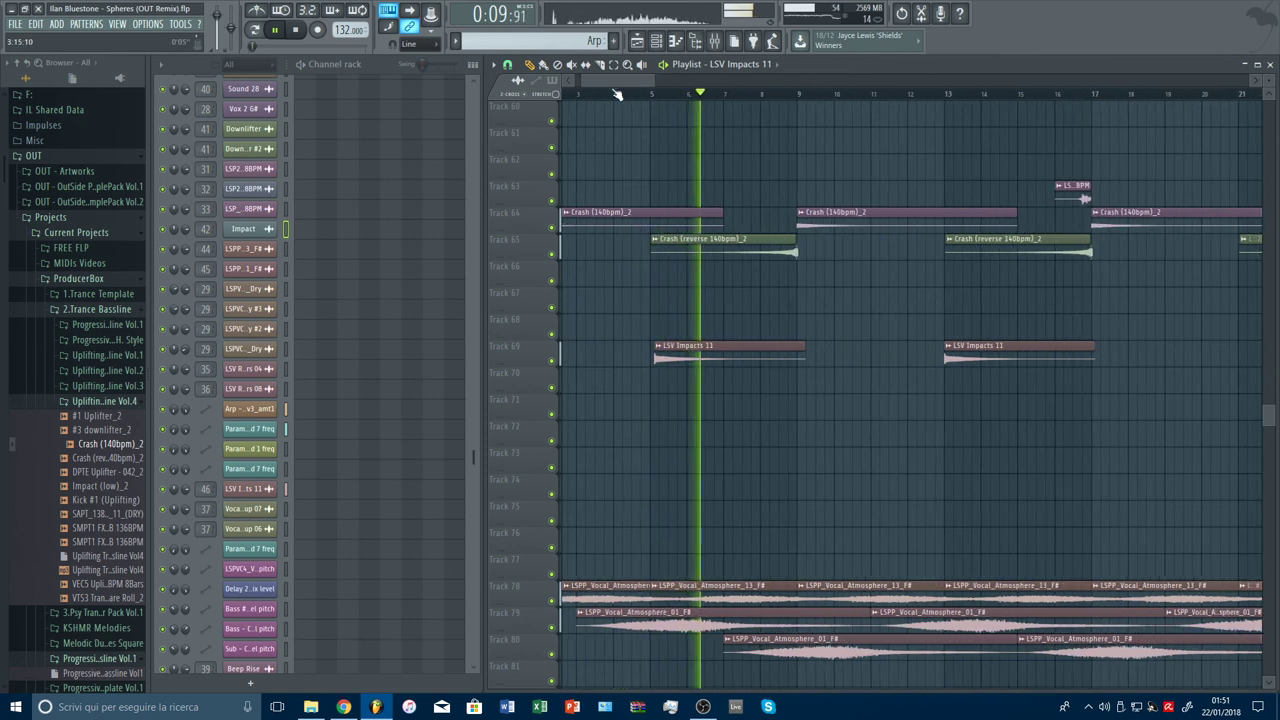
click(682, 93)
drag(731, 354, 749, 354)
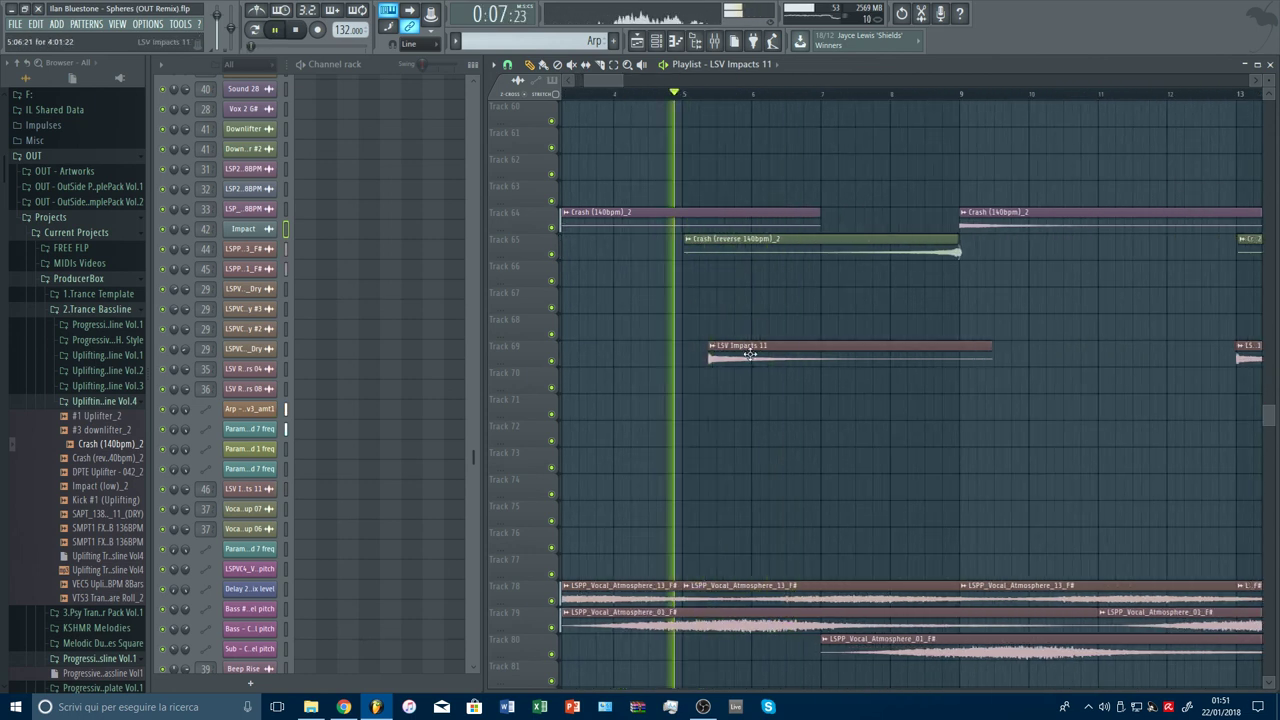
scroll(651, 93, down, 4)
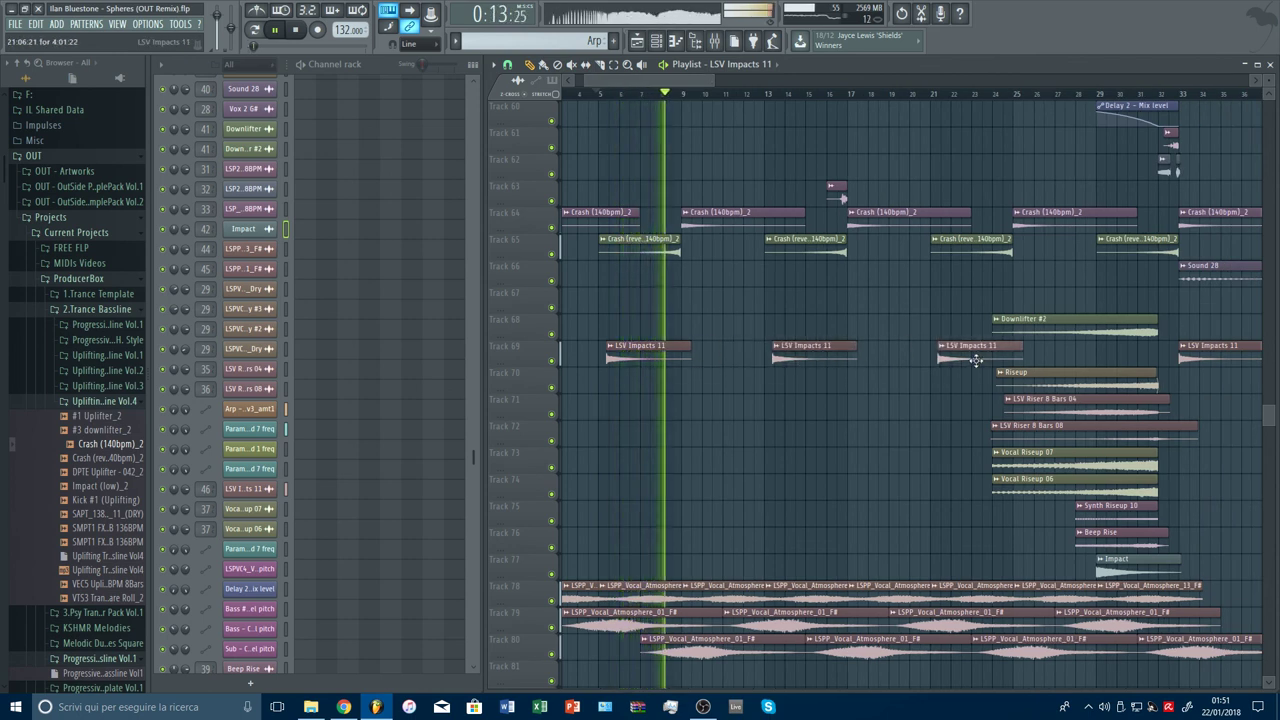
Step: Select the LSV Impacts 11 clips on Track 69 from bar 33 to bar 81 and shift them slightly later than their bar starts
scroll(747, 97, down, 2)
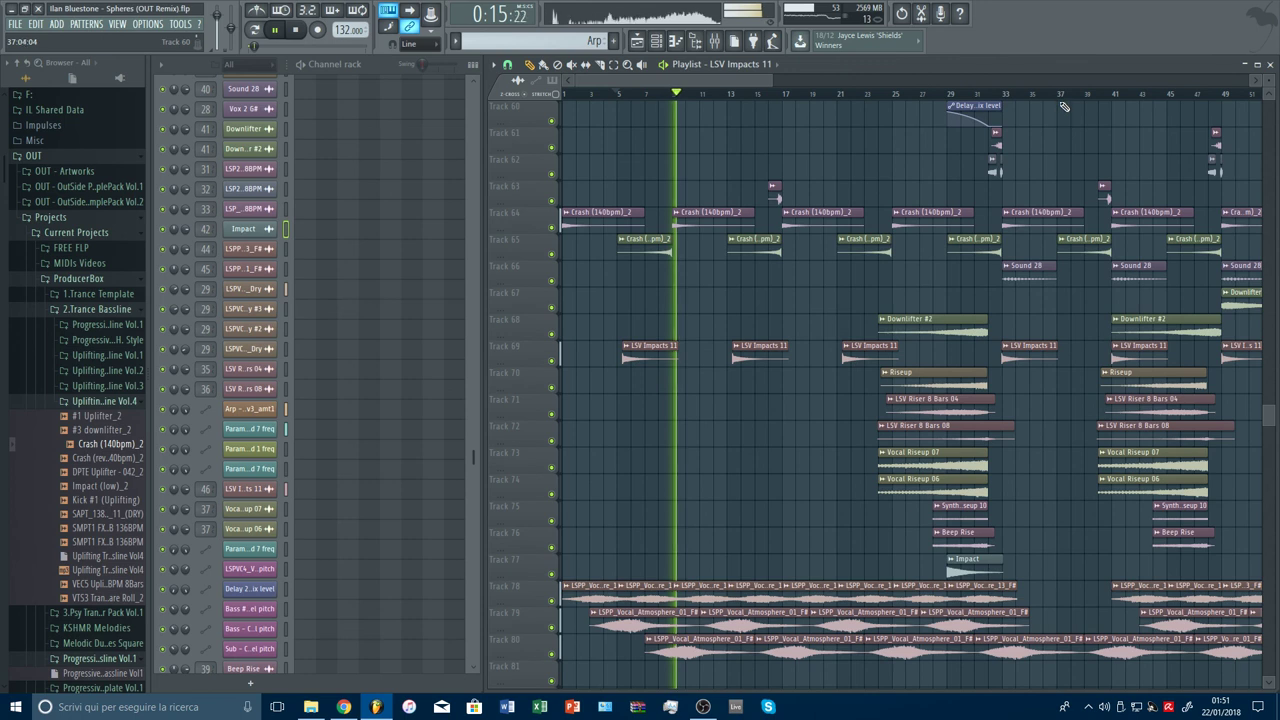
scroll(1067, 122, down, 3)
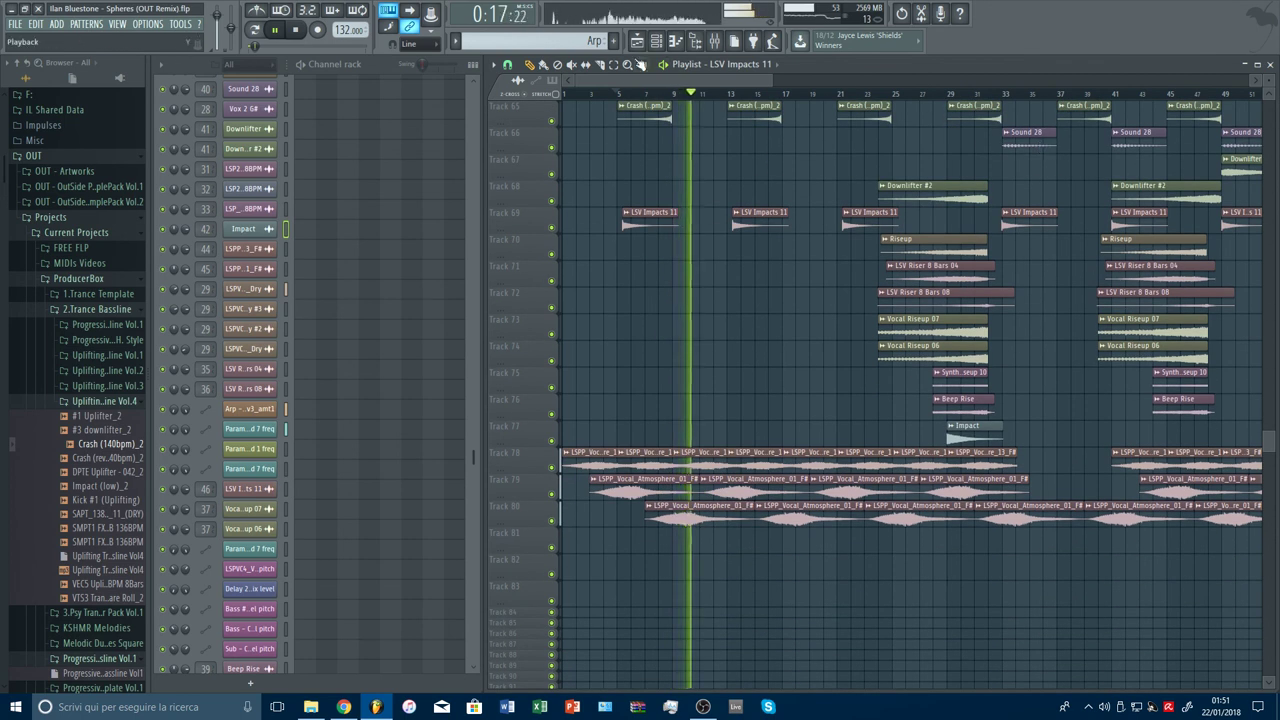
scroll(760, 93, down, 4)
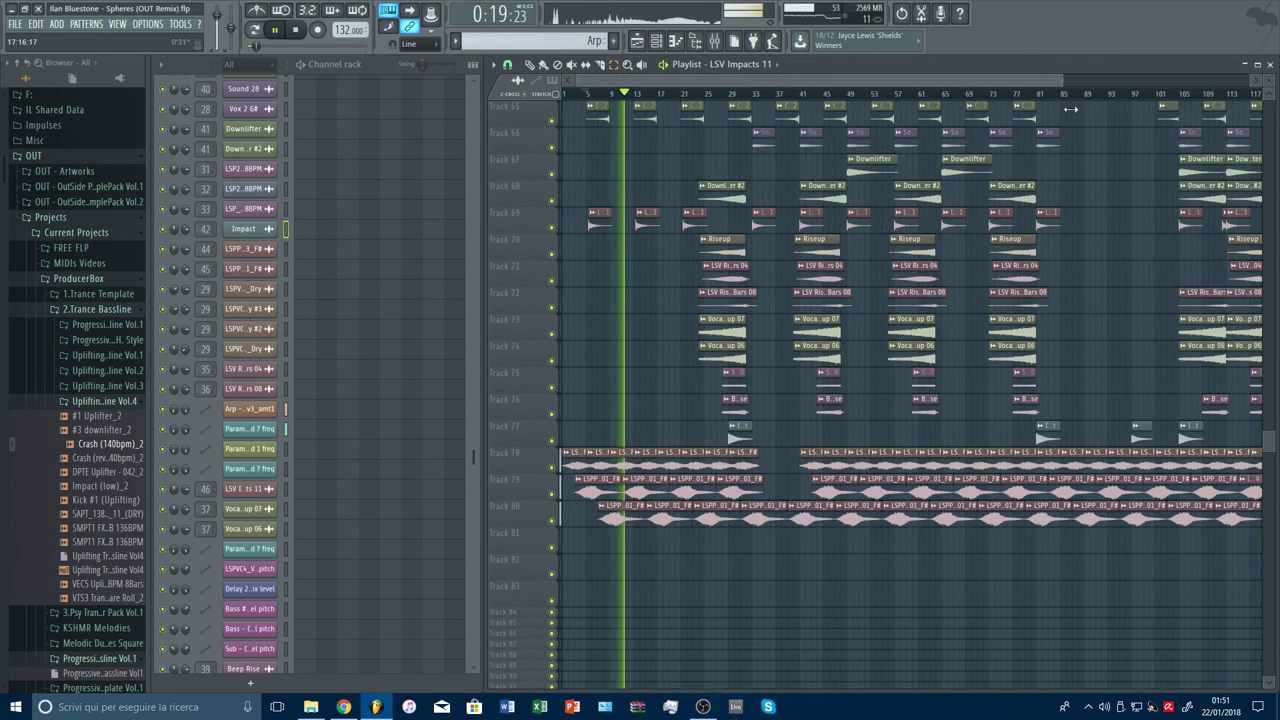
drag(745, 235, 1008, 243)
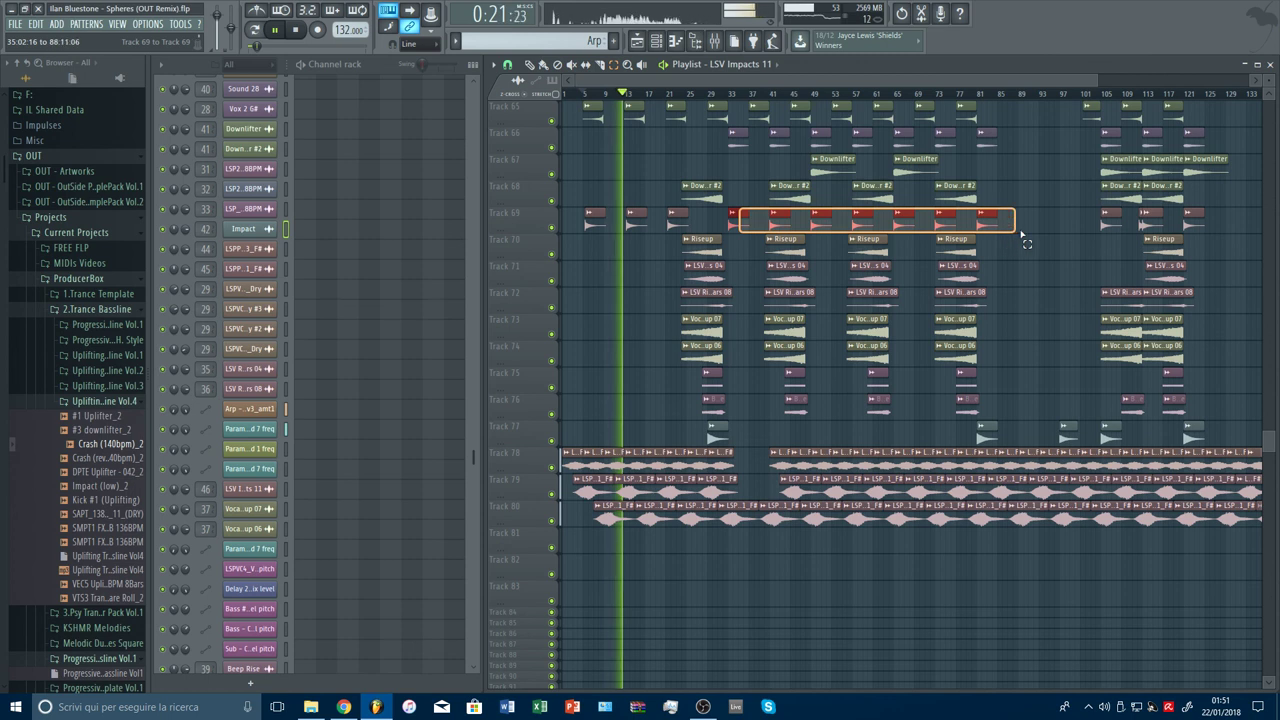
drag(1188, 238, 1196, 240)
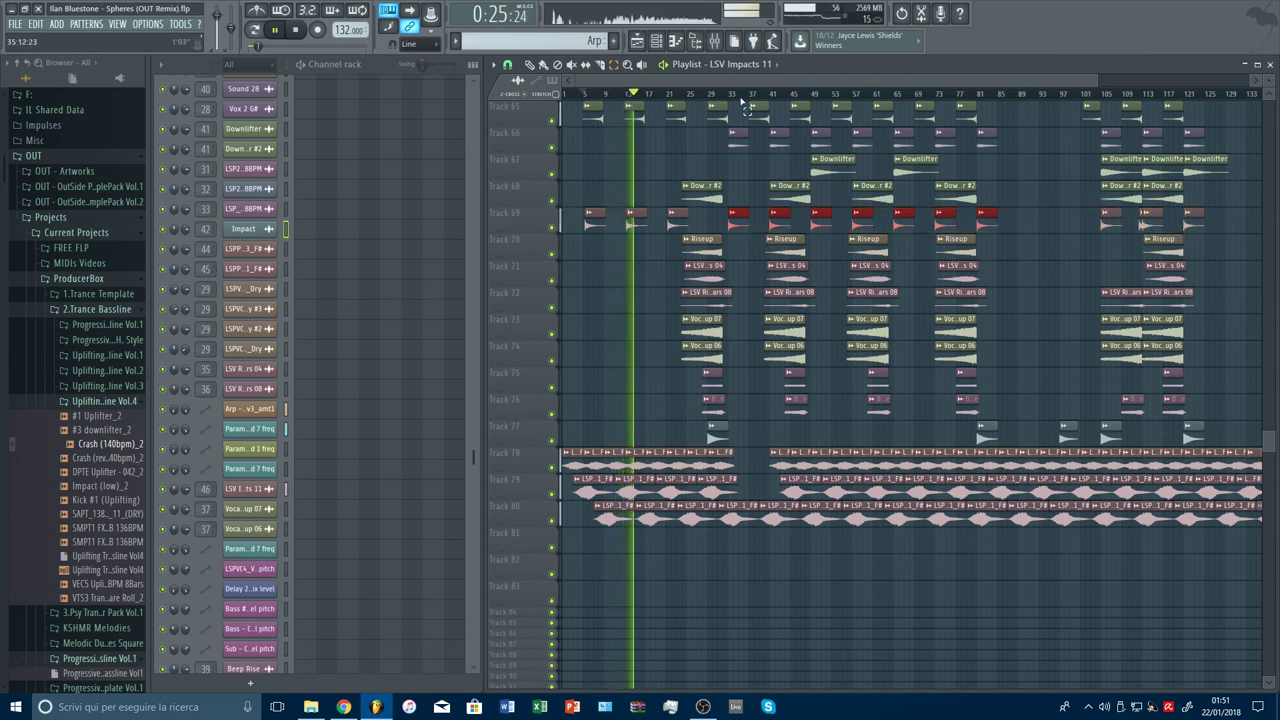
scroll(745, 105, up, 6)
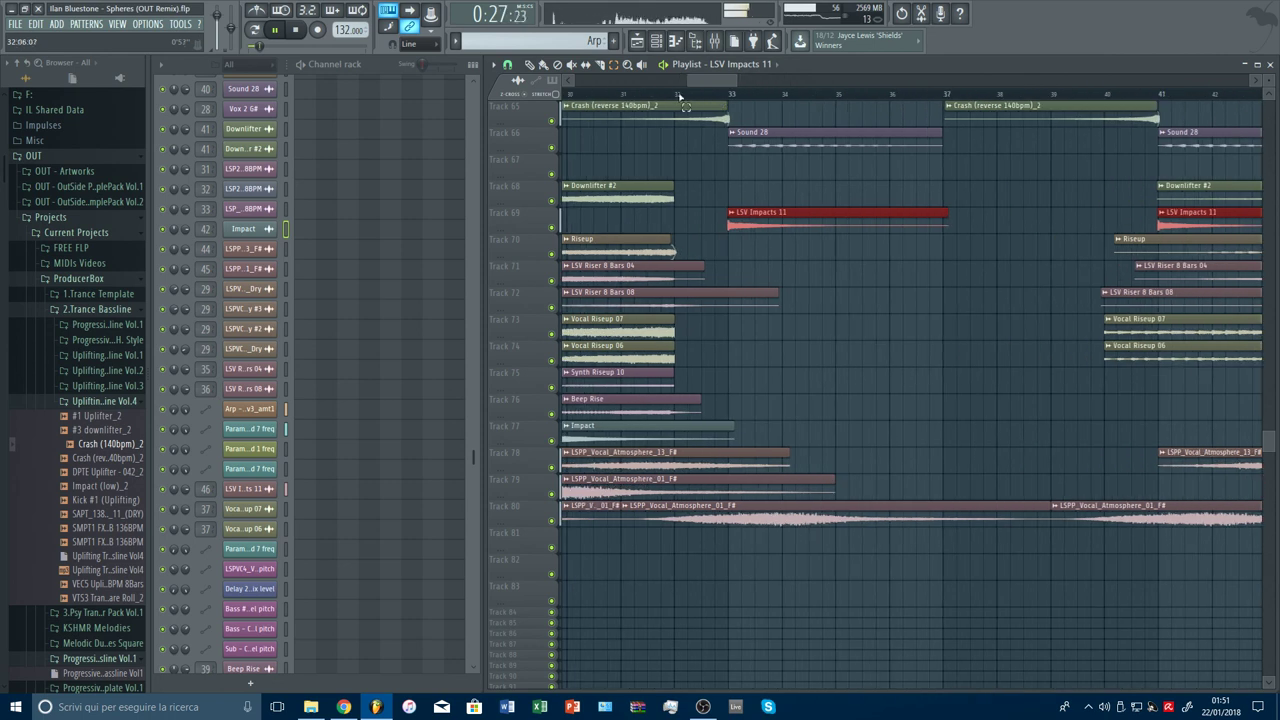
mouse_move(686, 83)
mouse_down()
mouse_move(661, 88)
mouse_move(706, 84)
mouse_up()
scroll(804, 95, up, 3)
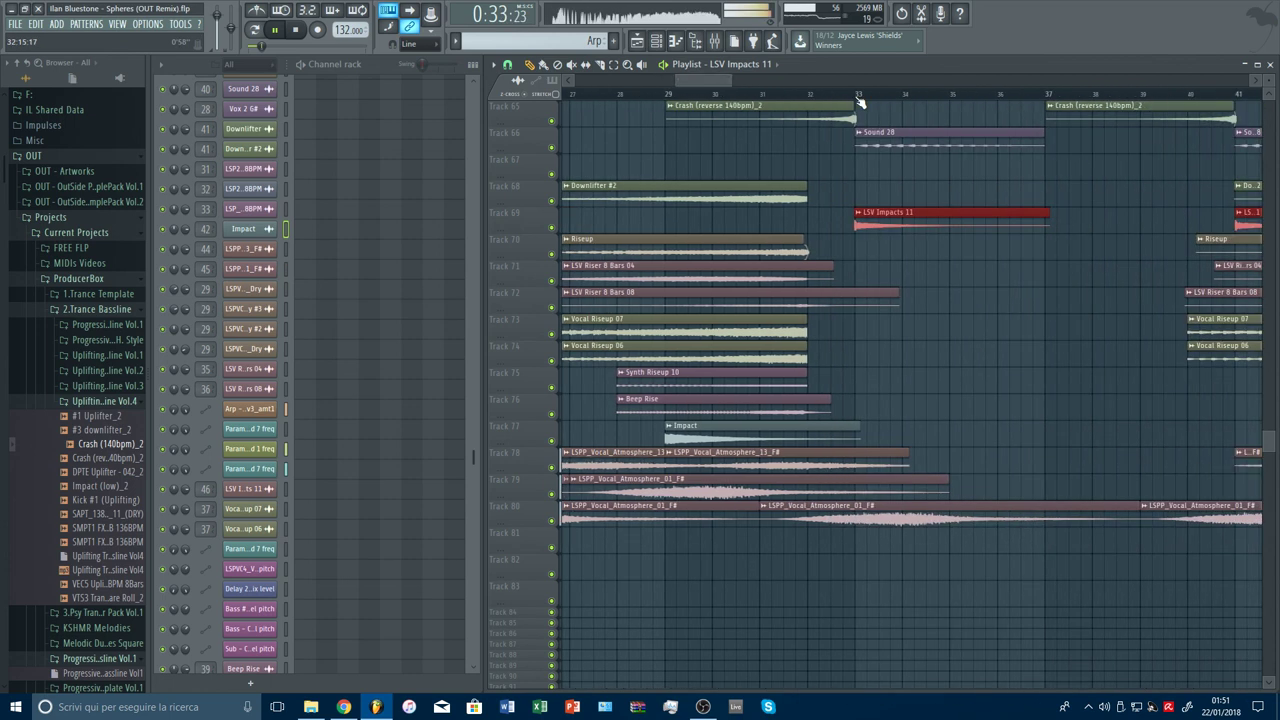
scroll(880, 100, up, 2)
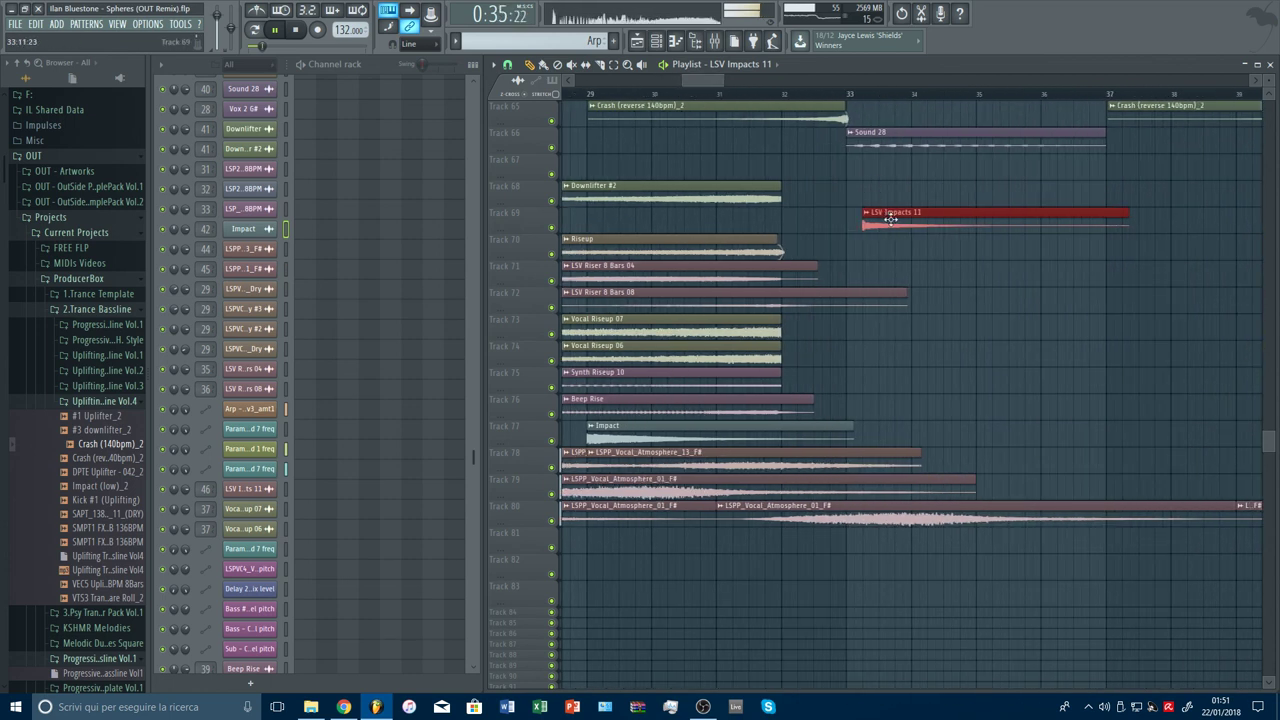
scroll(871, 100, down, 5)
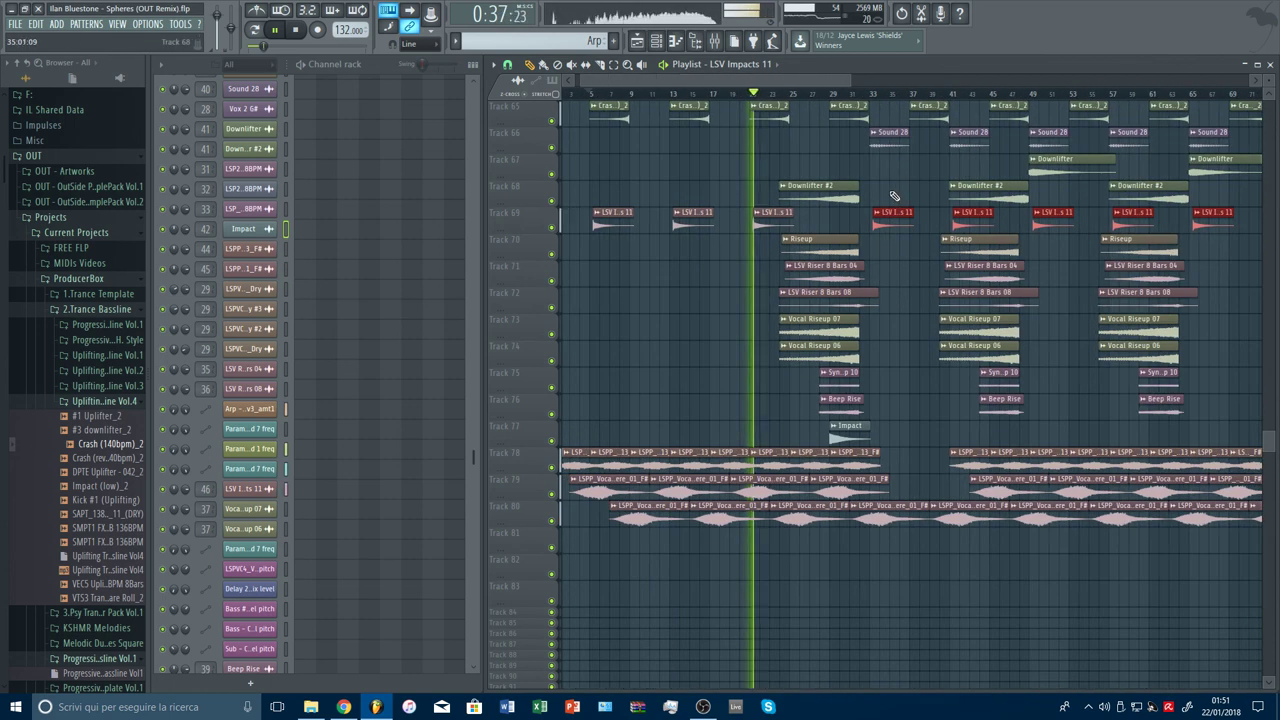
Step: Move the Sound 28 and Crash (140bpm)_2 clips at bar 33 about one beat later and audition the transition
scroll(910, 204, up, 9)
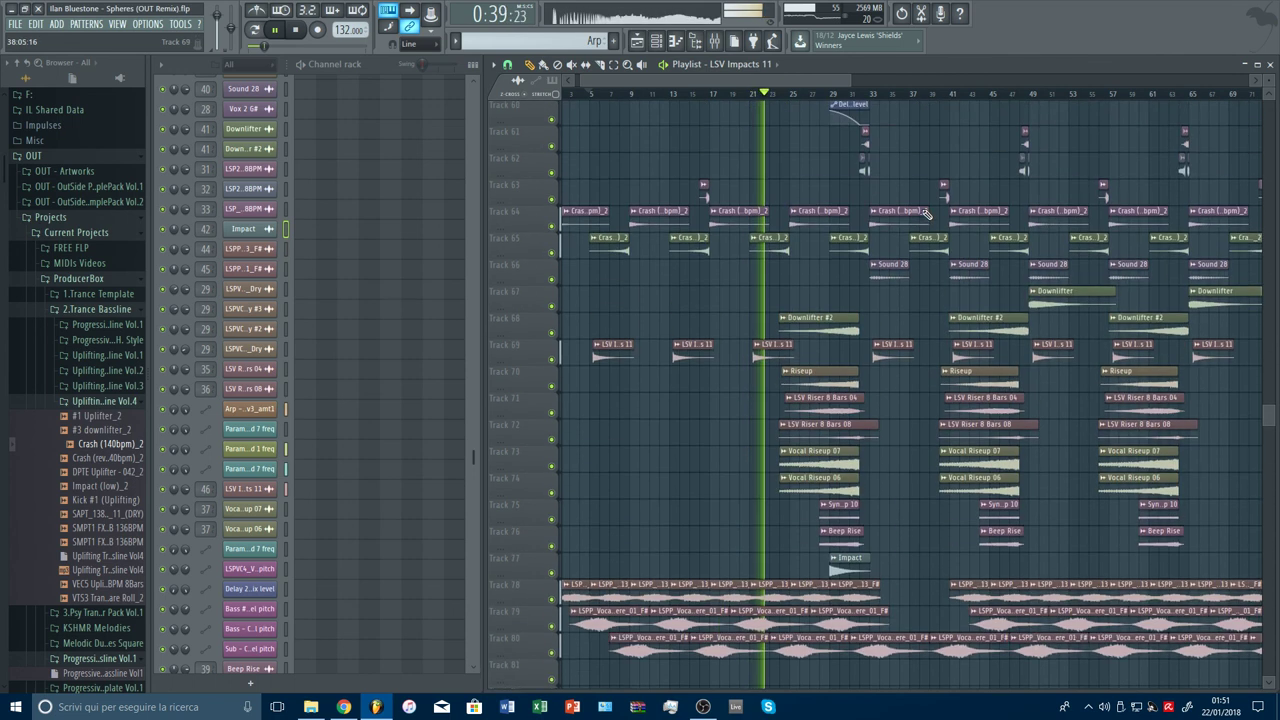
scroll(890, 98, up, 3)
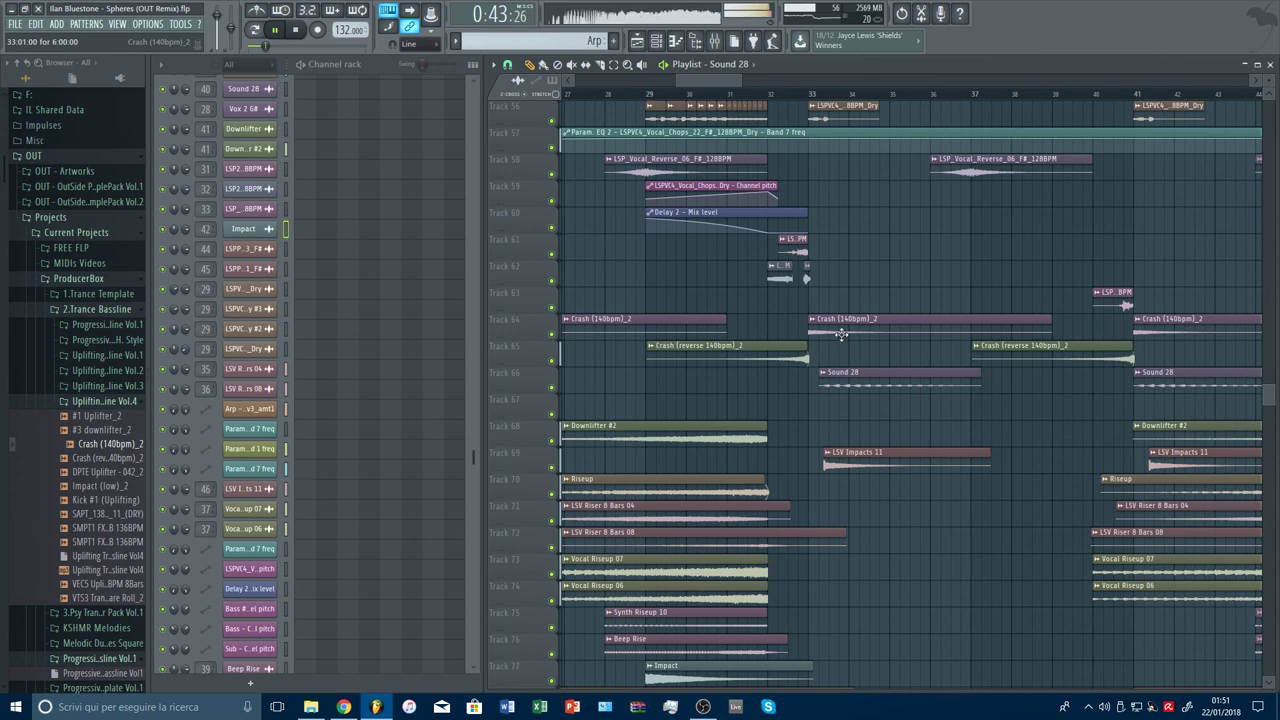
click(780, 97)
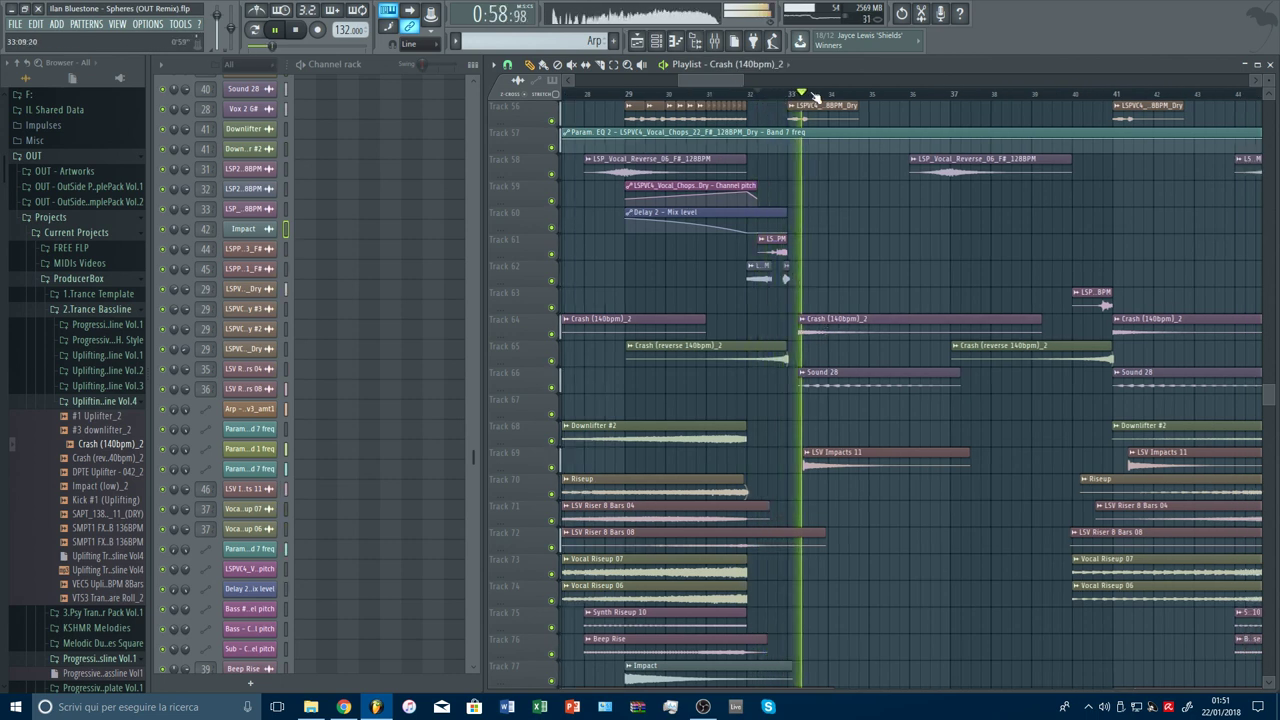
Step: Mute Tracks 55 and 56 with the vocal clips and play the transition from bar 32
scroll(800, 104, up, 3)
scroll(828, 273, up, 1)
scroll(835, 330, up, 1)
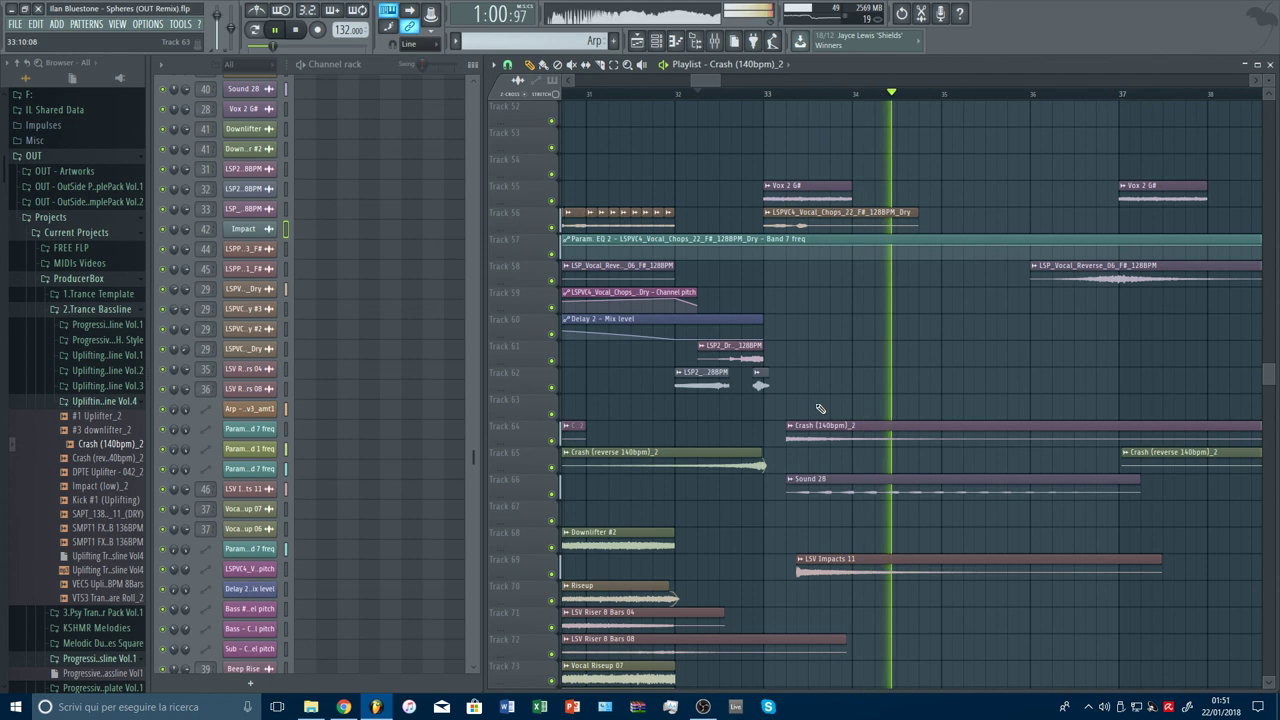
scroll(818, 360, up, 1)
click(552, 228)
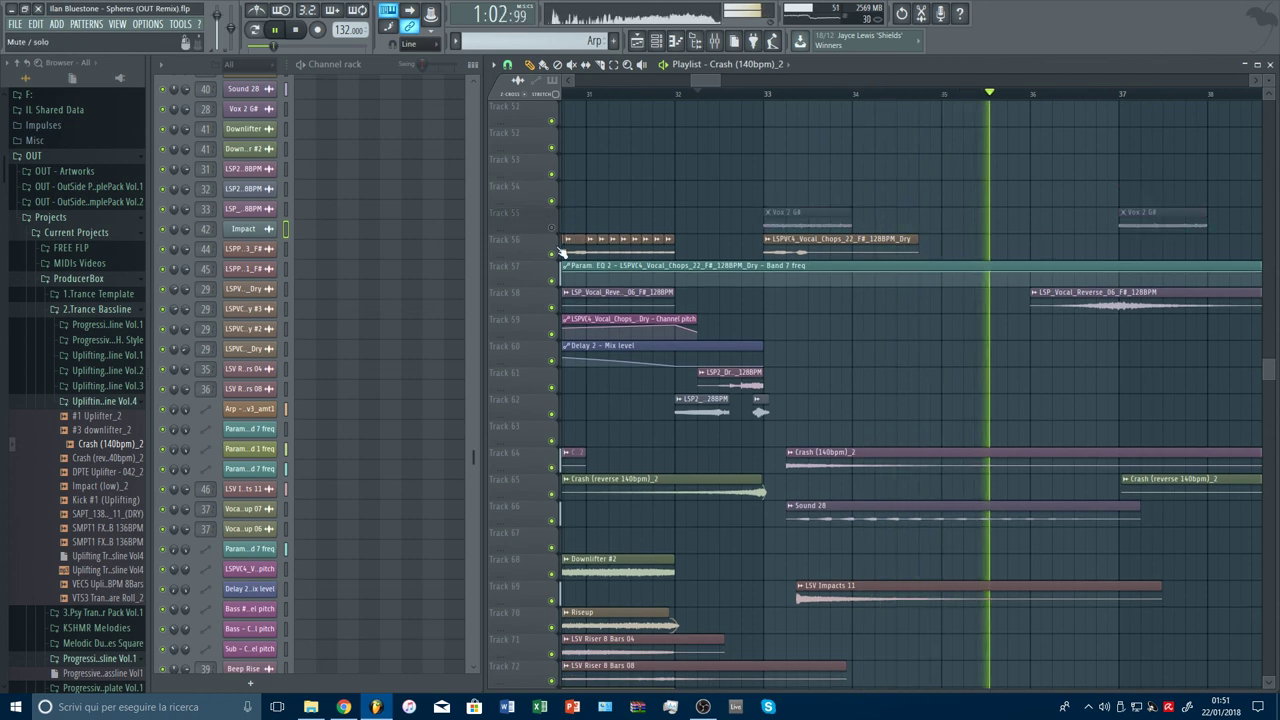
click(552, 254)
click(682, 97)
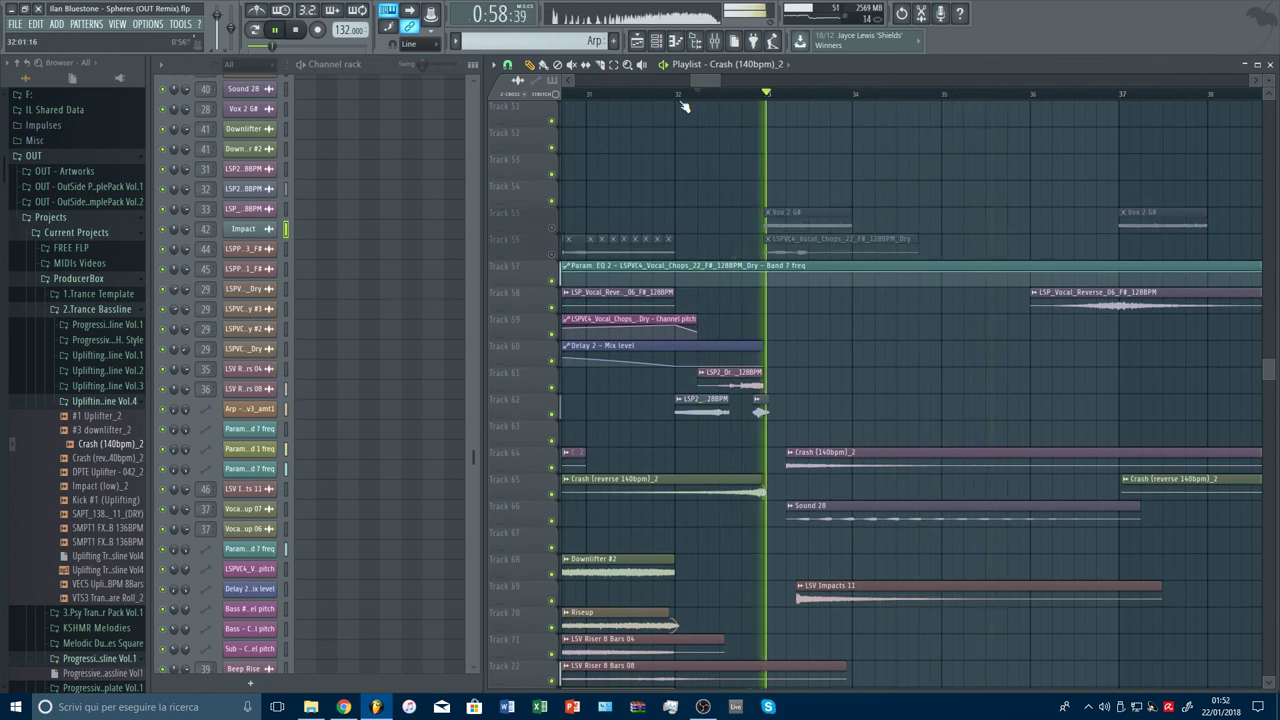
Step: Replay the transition into bar 33 and delete the LSPP_Vocal_Atmosphere_01_F# clip spanning it on Track 80
scroll(884, 281, down, 12)
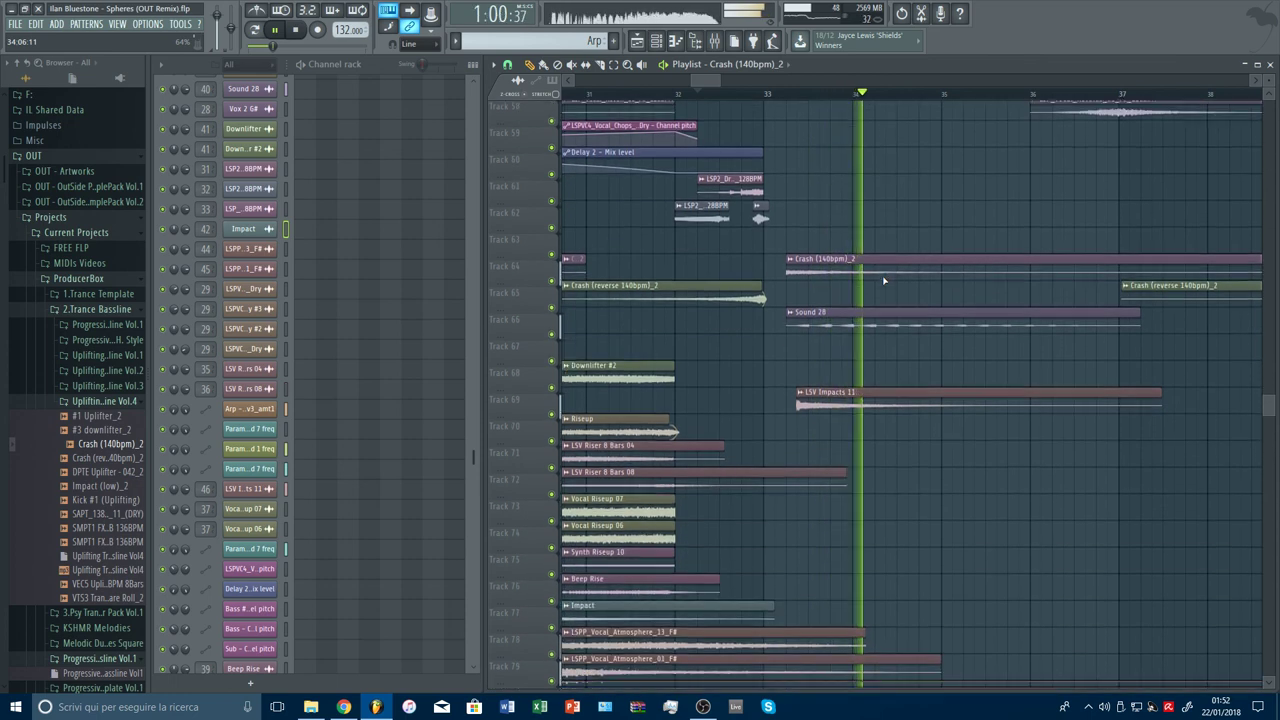
key(space)
key(space)
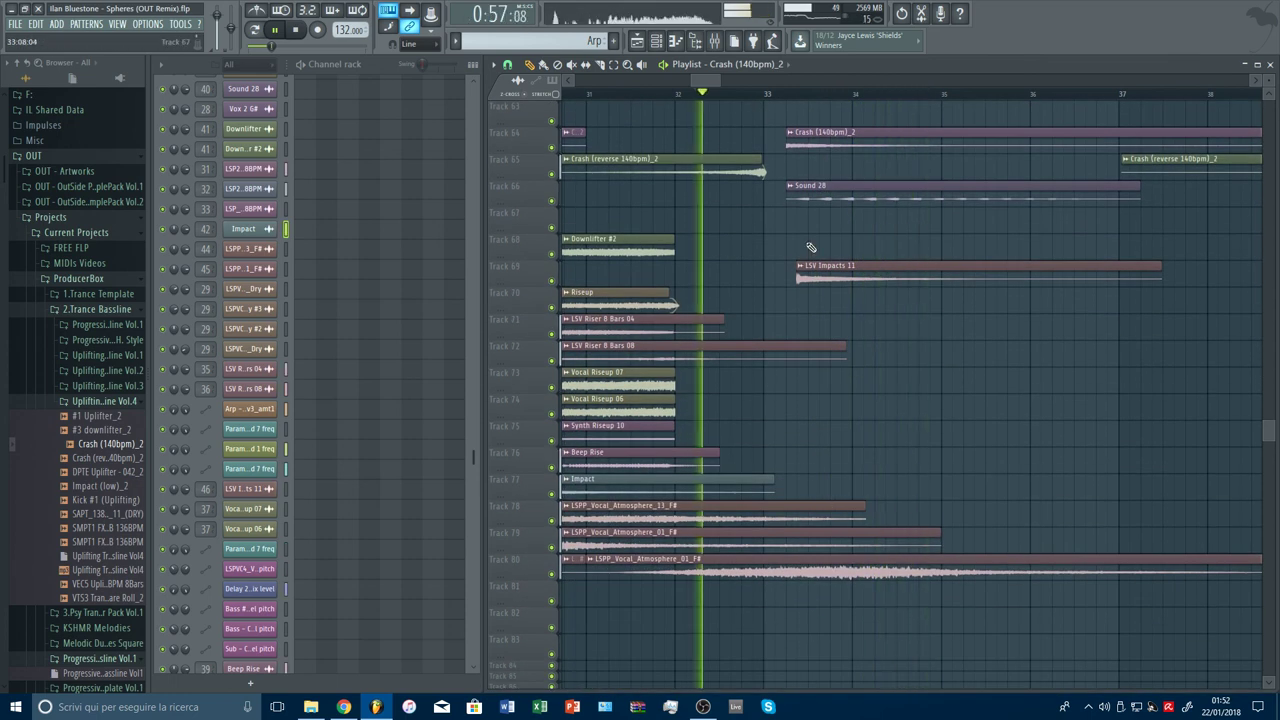
right_click(836, 578)
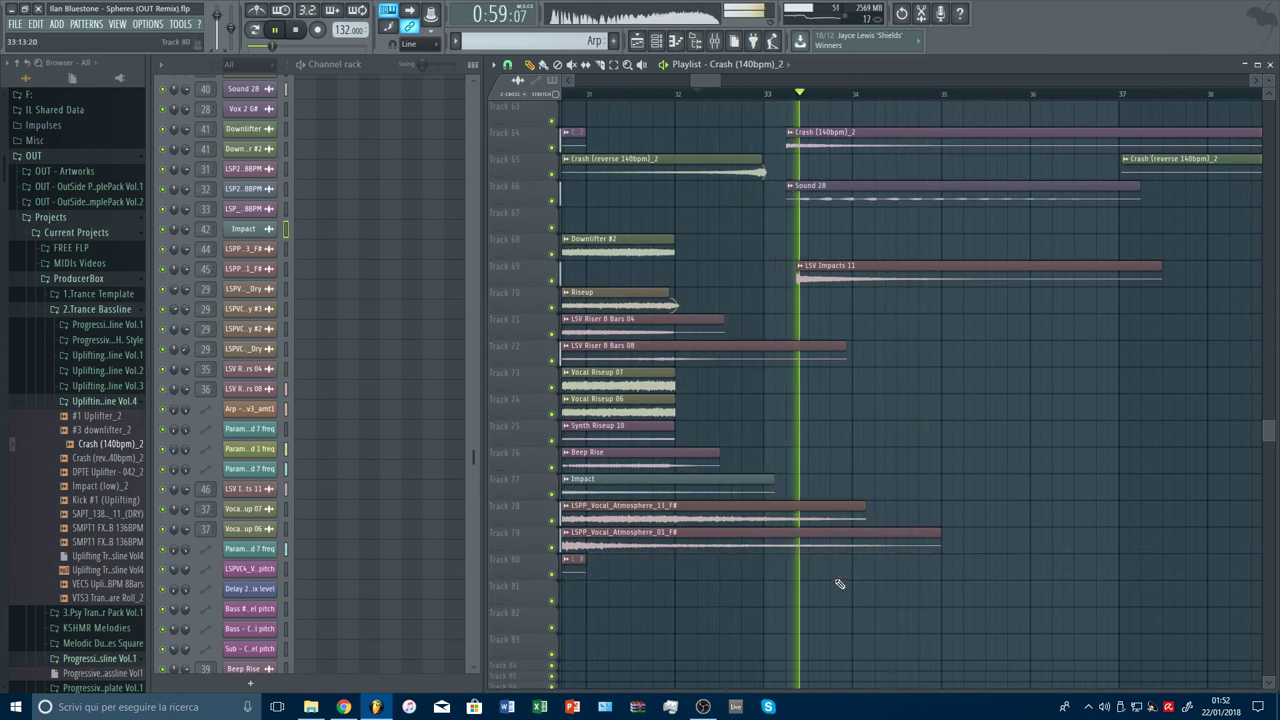
Step: Move the LSV Impacts 11 clip after bar 33 on Track 69 to 33:04:21 and audition the transition
scroll(821, 400, up, 4)
drag(821, 398, 801, 385)
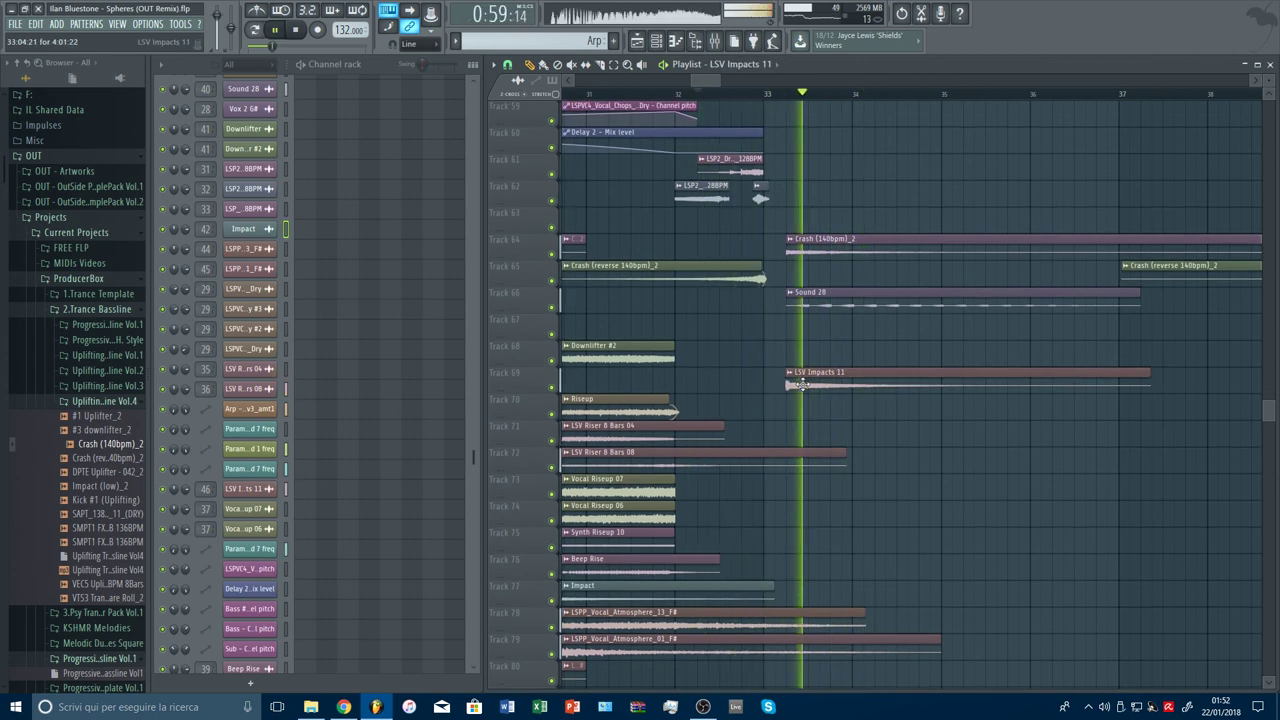
click(768, 95)
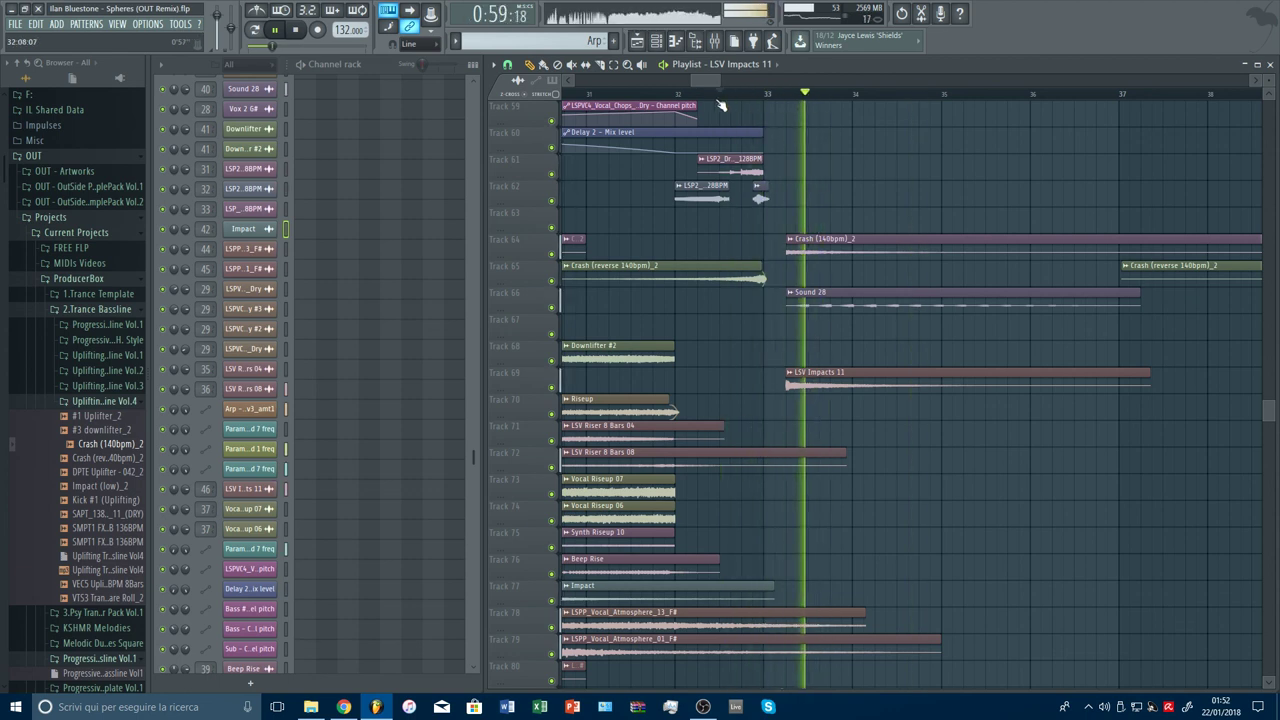
Step: Audition the passage around bars 40 to 43 and review the clips across the whole arrangement
ctrl+scroll(800, 103, down, 3)
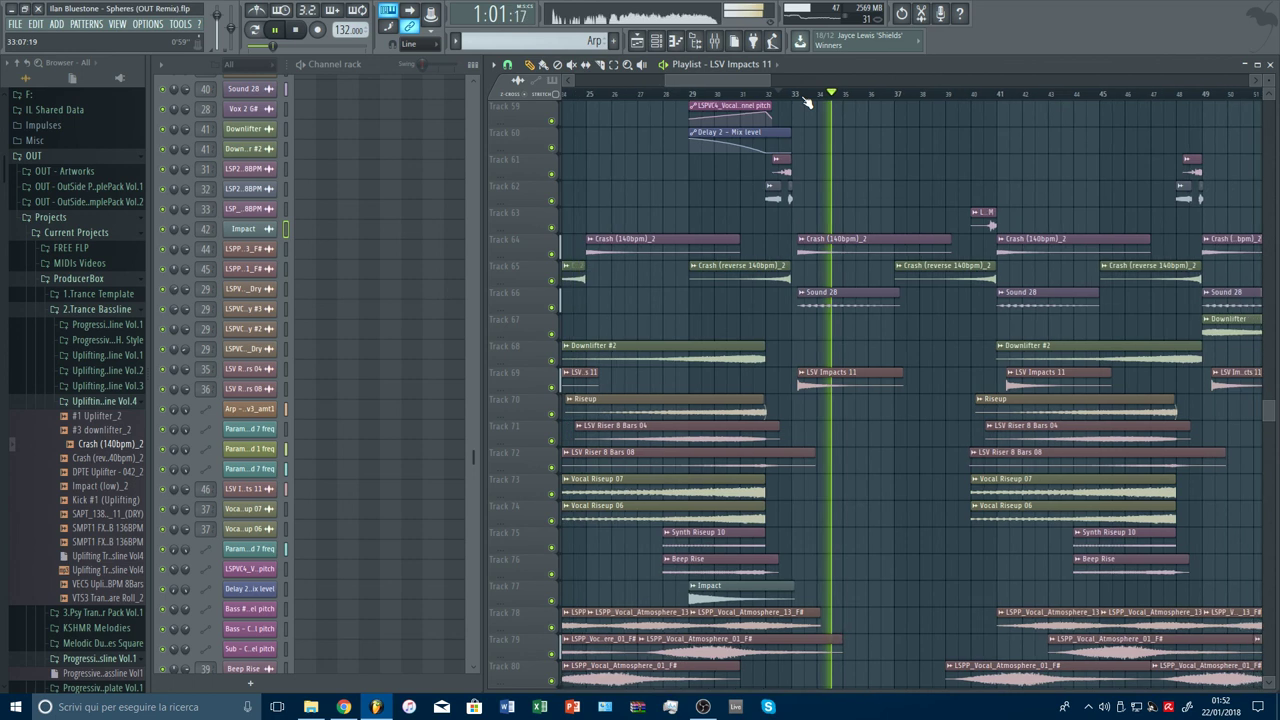
ctrl+scroll(806, 103, down, 4)
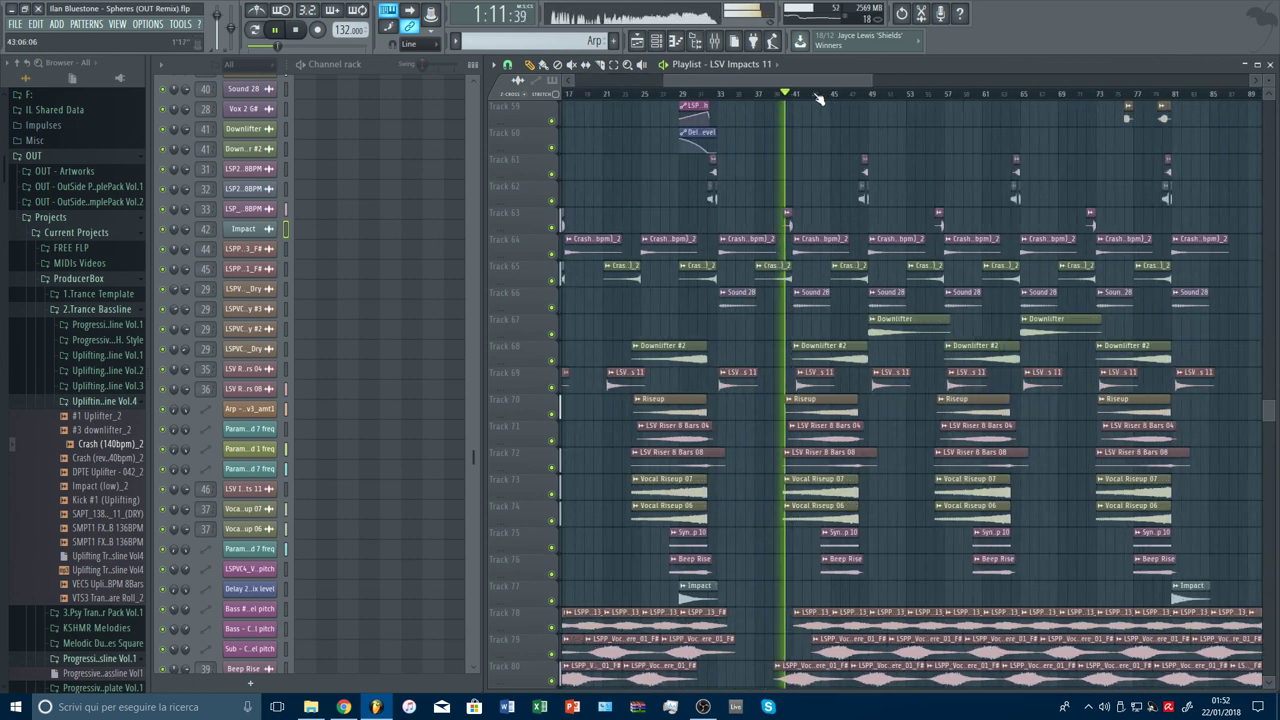
ctrl+scroll(818, 98, up, 3)
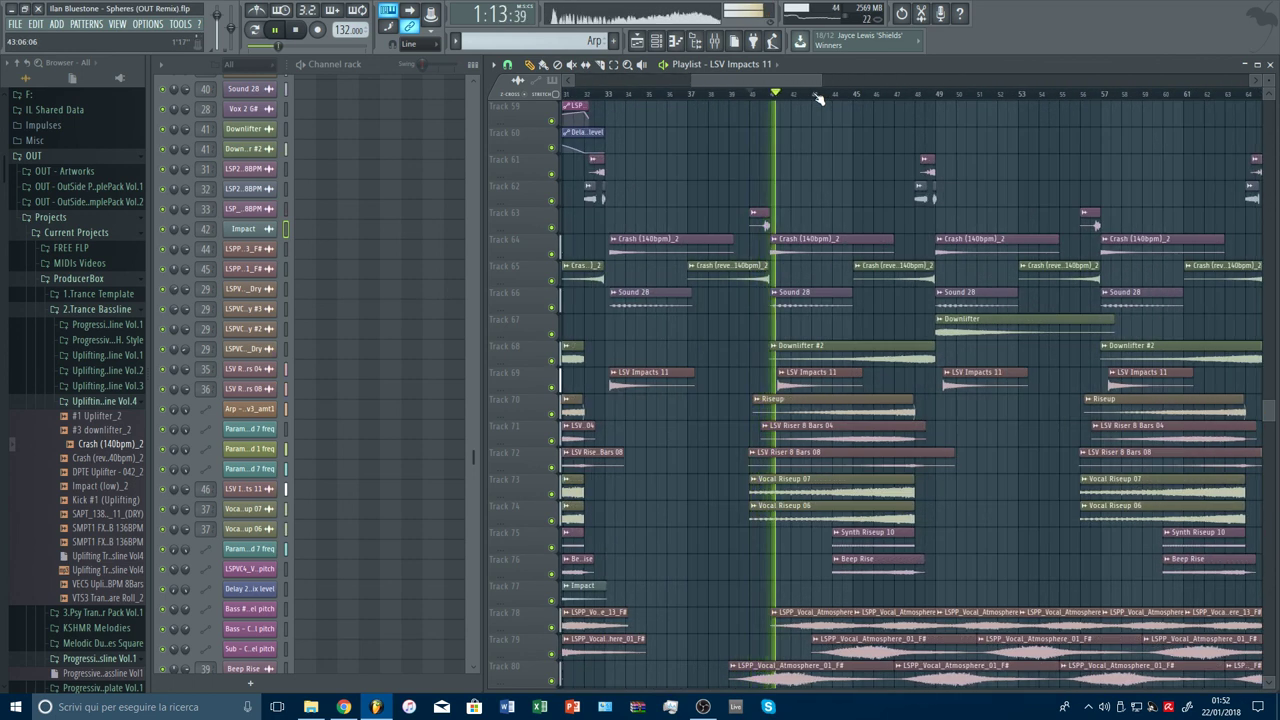
ctrl+scroll(818, 98, down, 5)
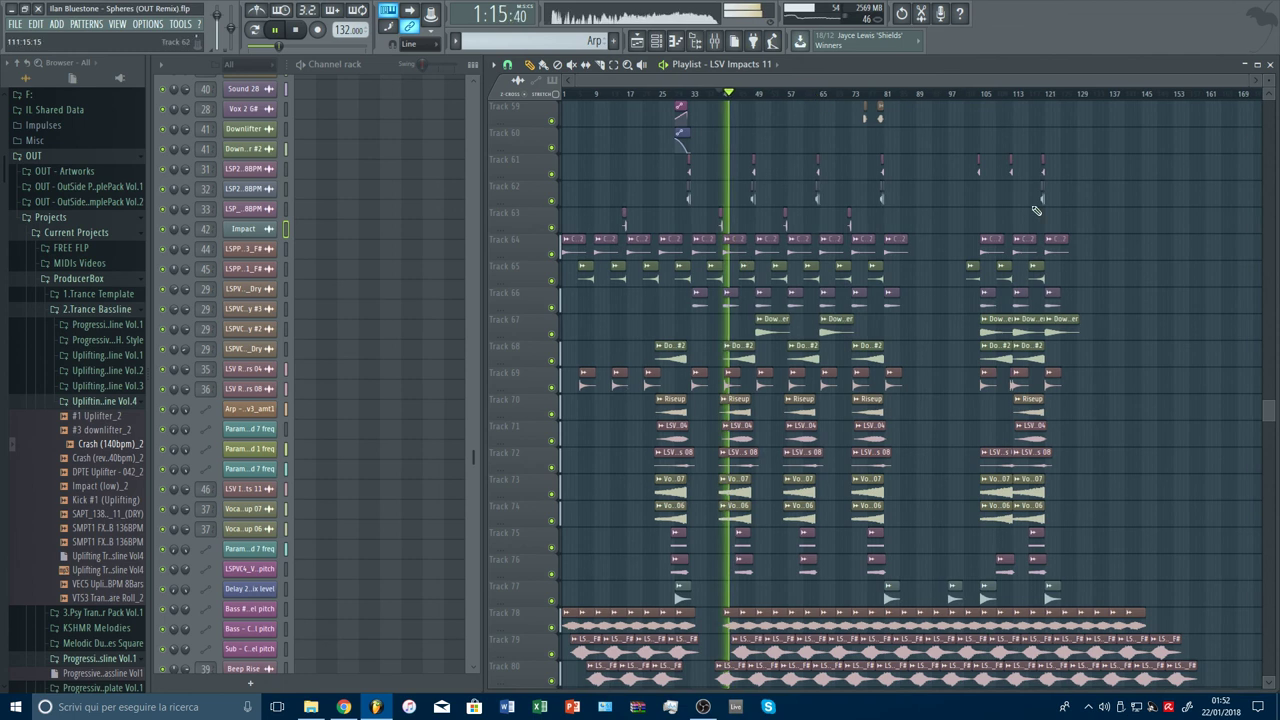
alt+scroll(1189, 204, down, 6)
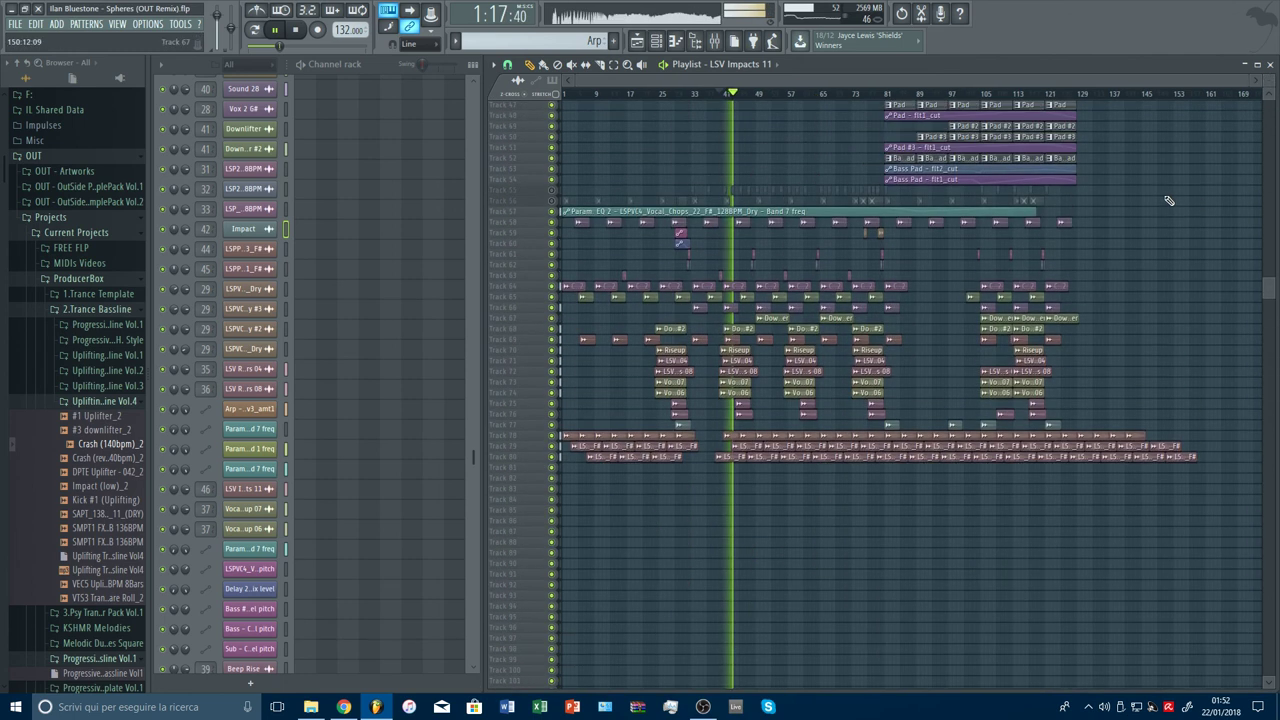
Step: Dismiss the antivirus notification and mute Tracks 30 and 31 while the passage around bars 41 to 49 plays
drag(1268, 205, 1272, 76)
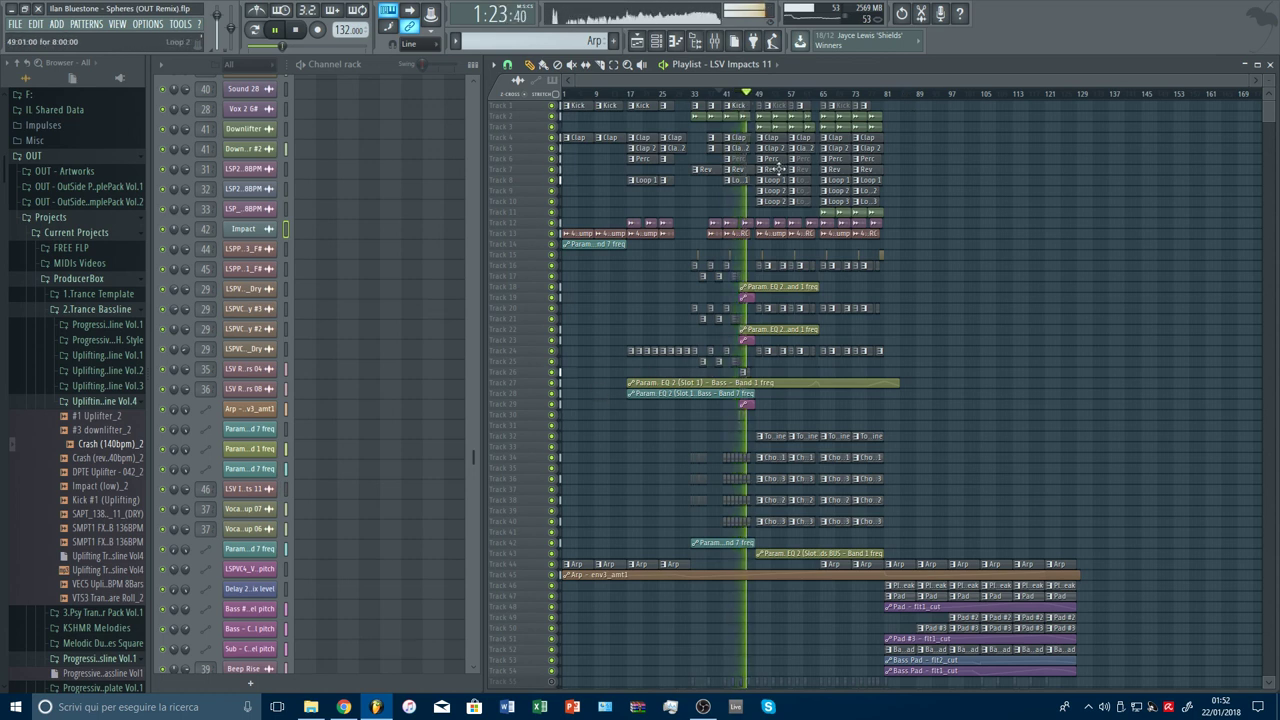
ctrl+scroll(750, 105, up, 5)
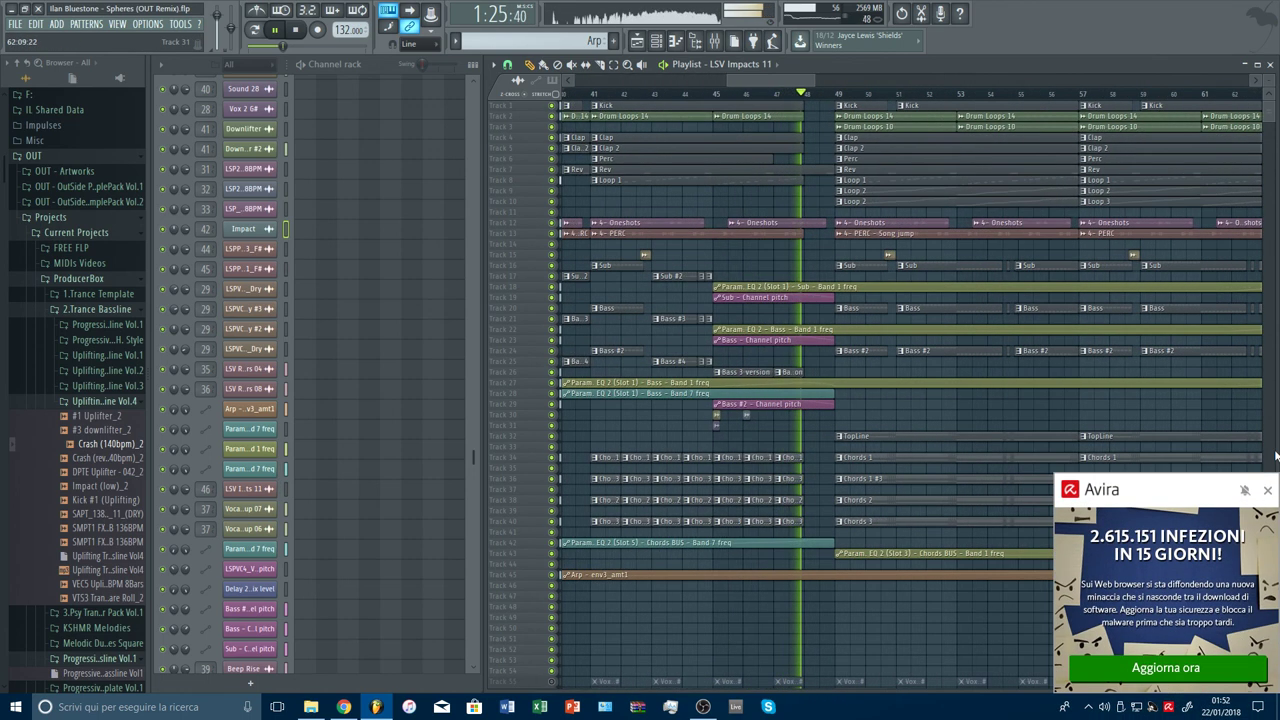
click(1267, 495)
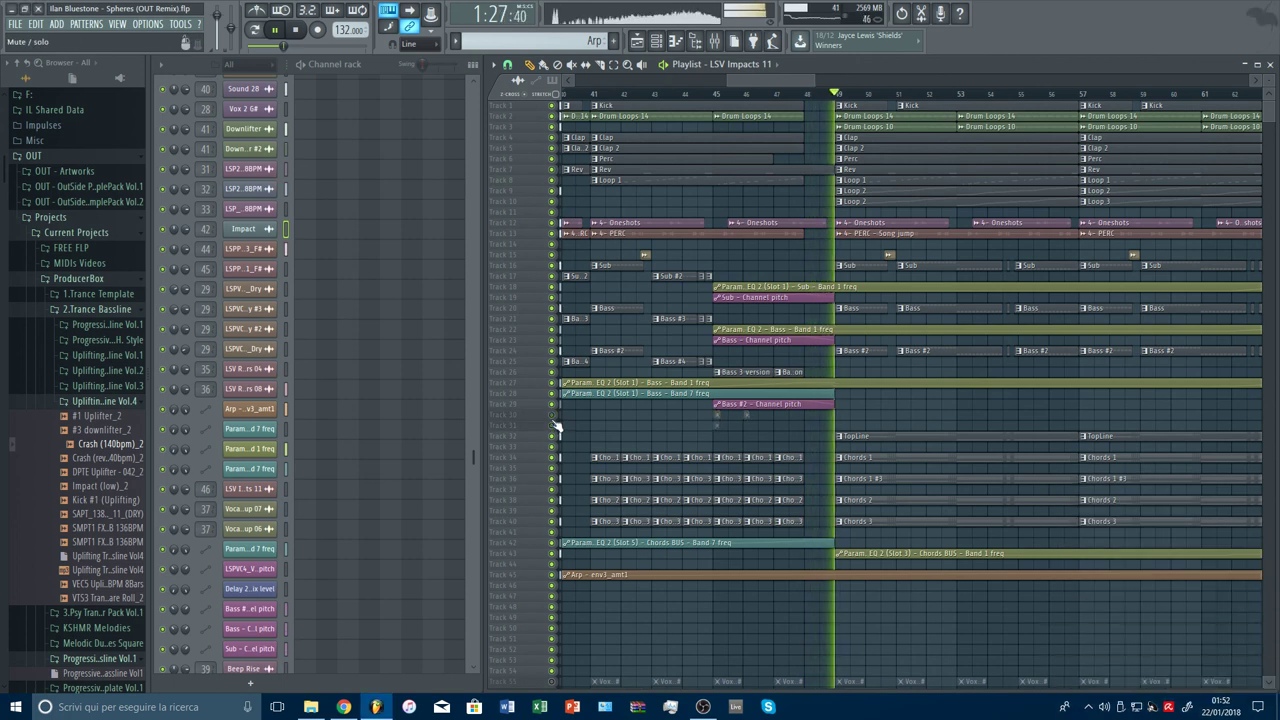
click(703, 705)
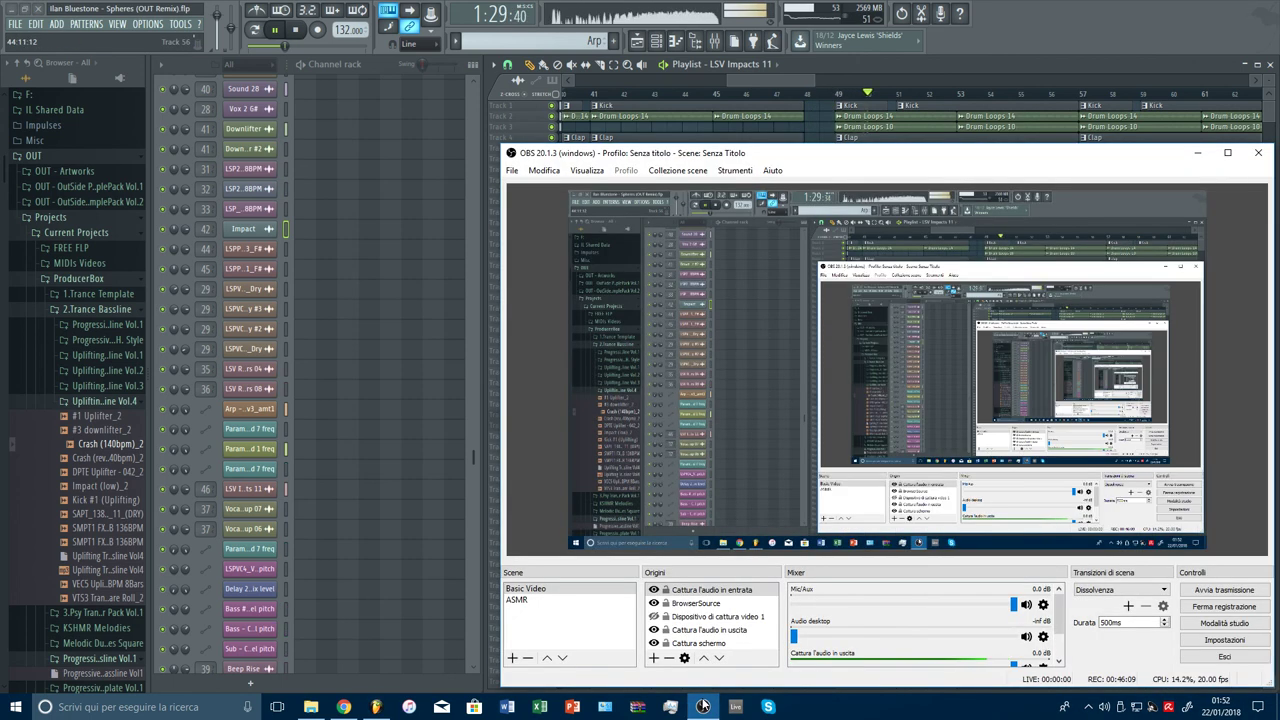
click(703, 705)
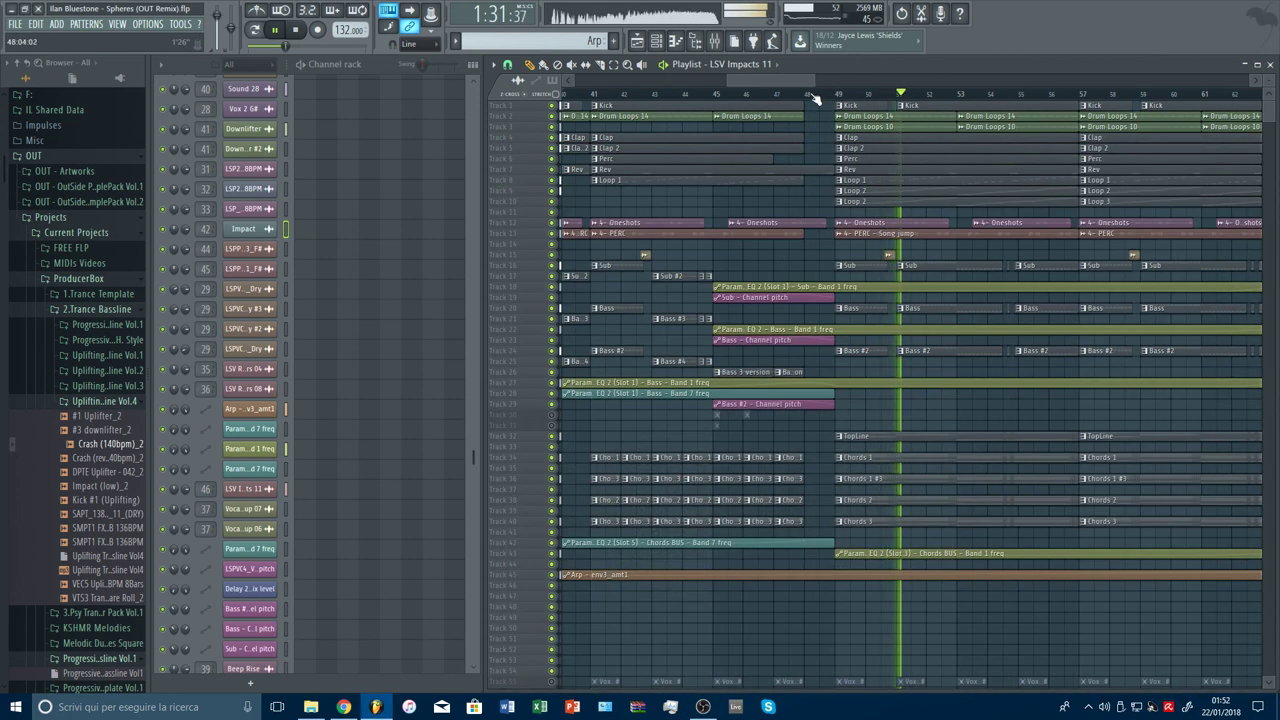
Step: Unmute Tracks 55 and 56 and play the transition from about bar 79 into the break
drag(815, 81, 1275, 100)
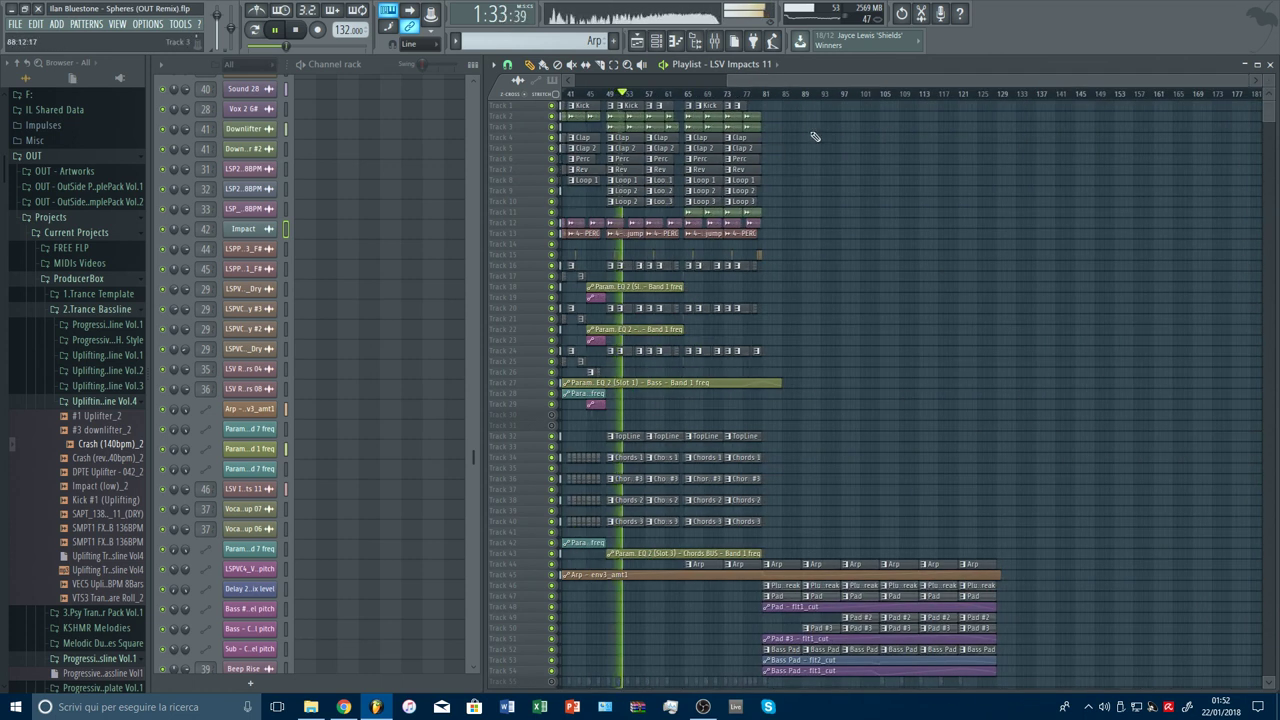
scroll(900, 180, down, 5)
click(757, 94)
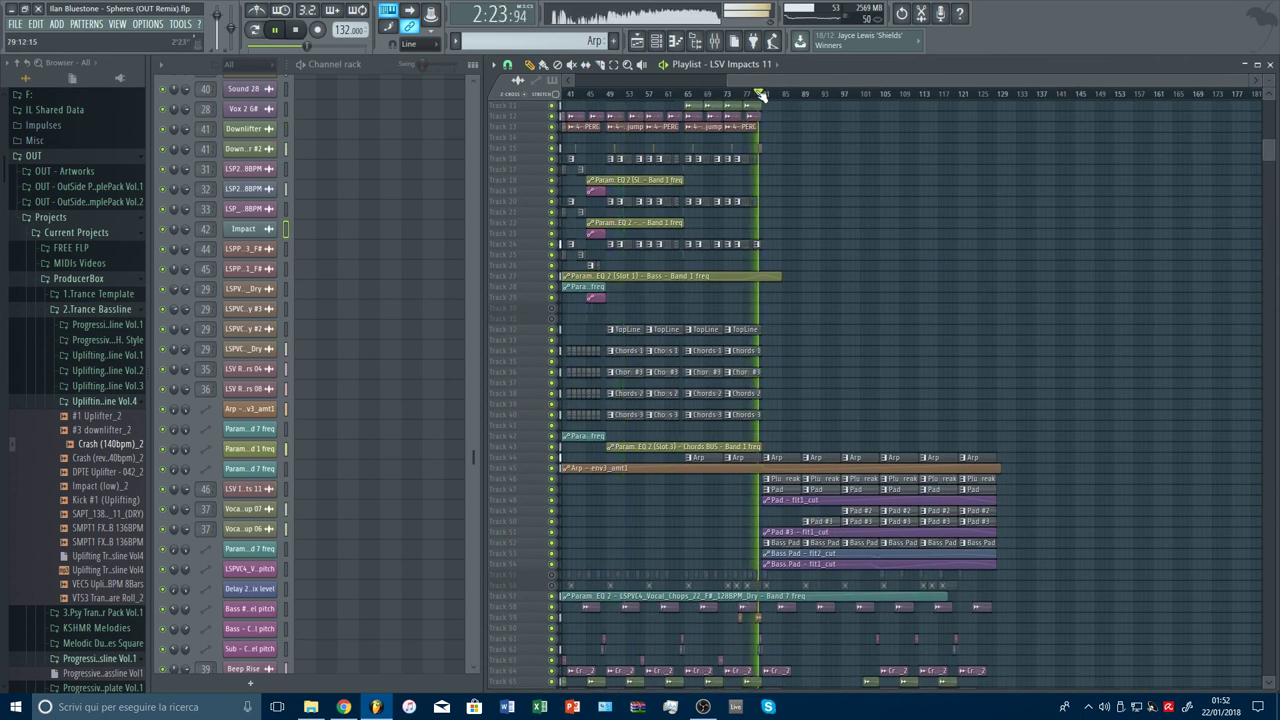
scroll(1130, 303, down, 7)
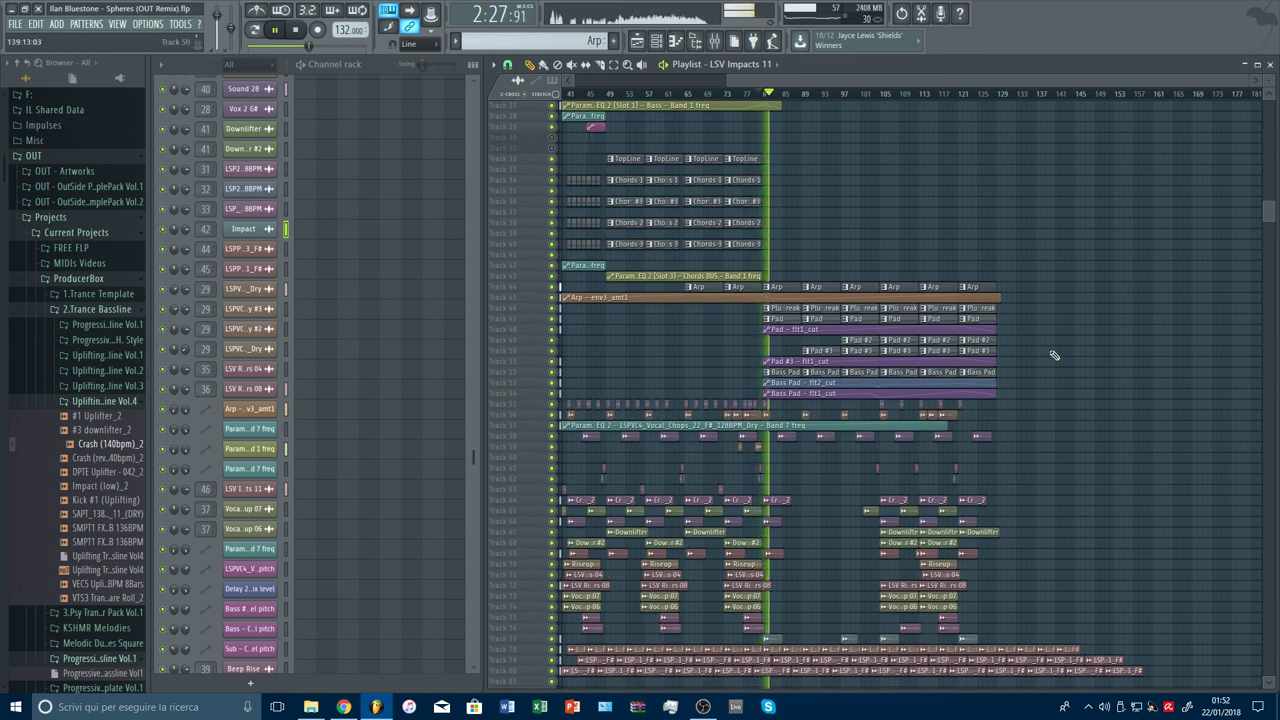
scroll(1061, 360, down, 3)
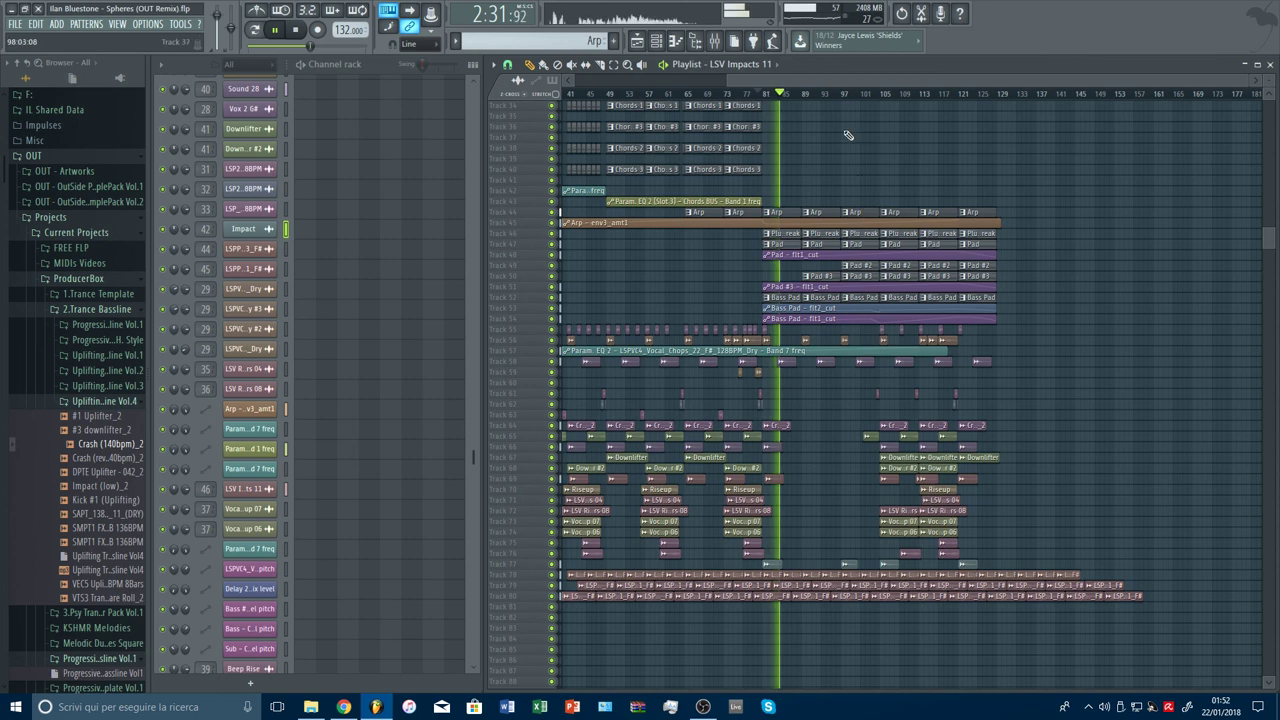
Step: Audition the break from around bar 96 into bar 105 and examine the effect clips there
drag(785, 95, 839, 94)
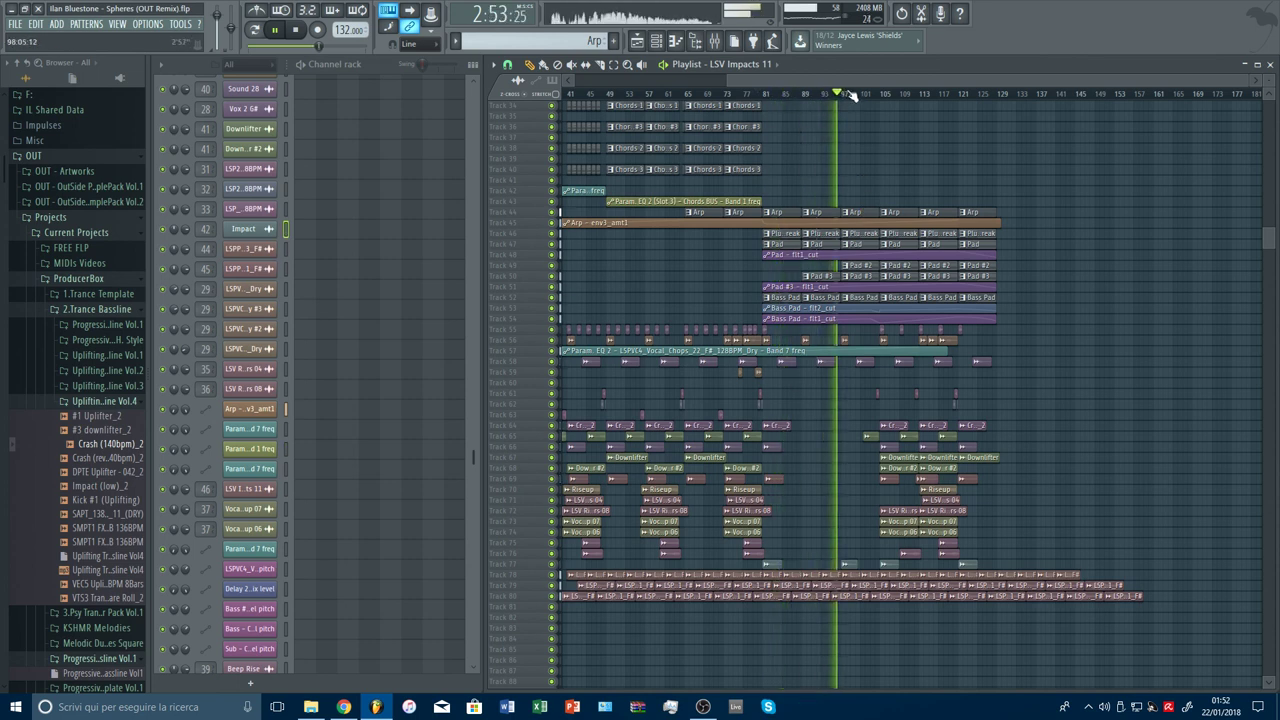
click(862, 94)
click(870, 94)
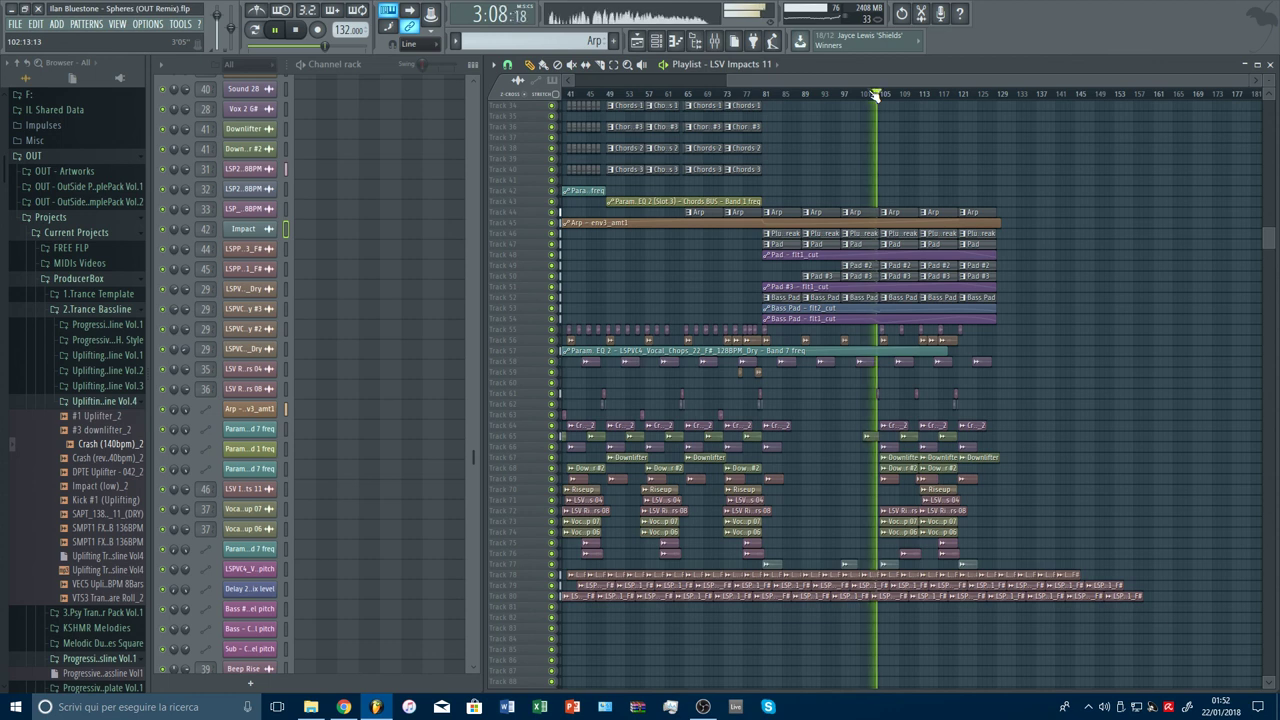
scroll(1032, 390, up, 6)
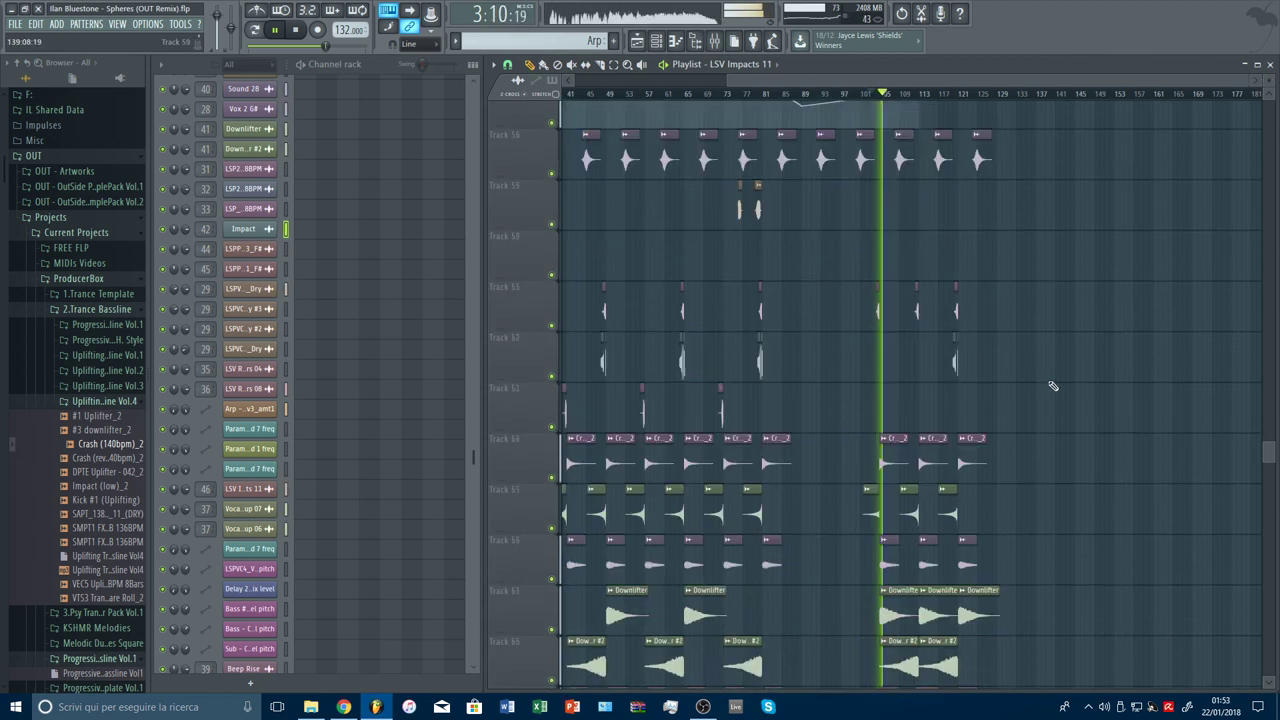
scroll(1032, 390, up, 4)
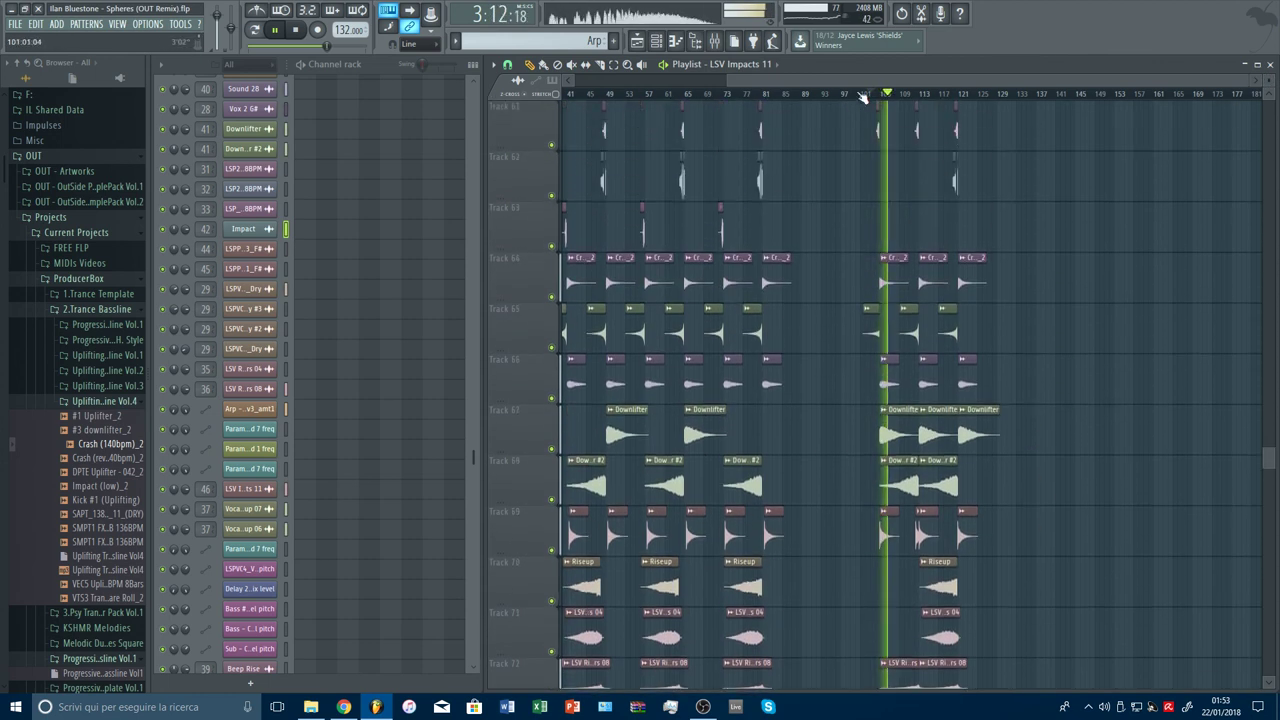
Step: Copy the reverse crash to lead into bar 97 on Track 65 and the crash to bar 97 on Track 64, and audition them
scroll(851, 96, up, 3)
scroll(852, 96, up, 1)
mouse_move(920, 342)
mouse_down()
mouse_move(794, 331)
mouse_move(806, 331)
mouse_up()
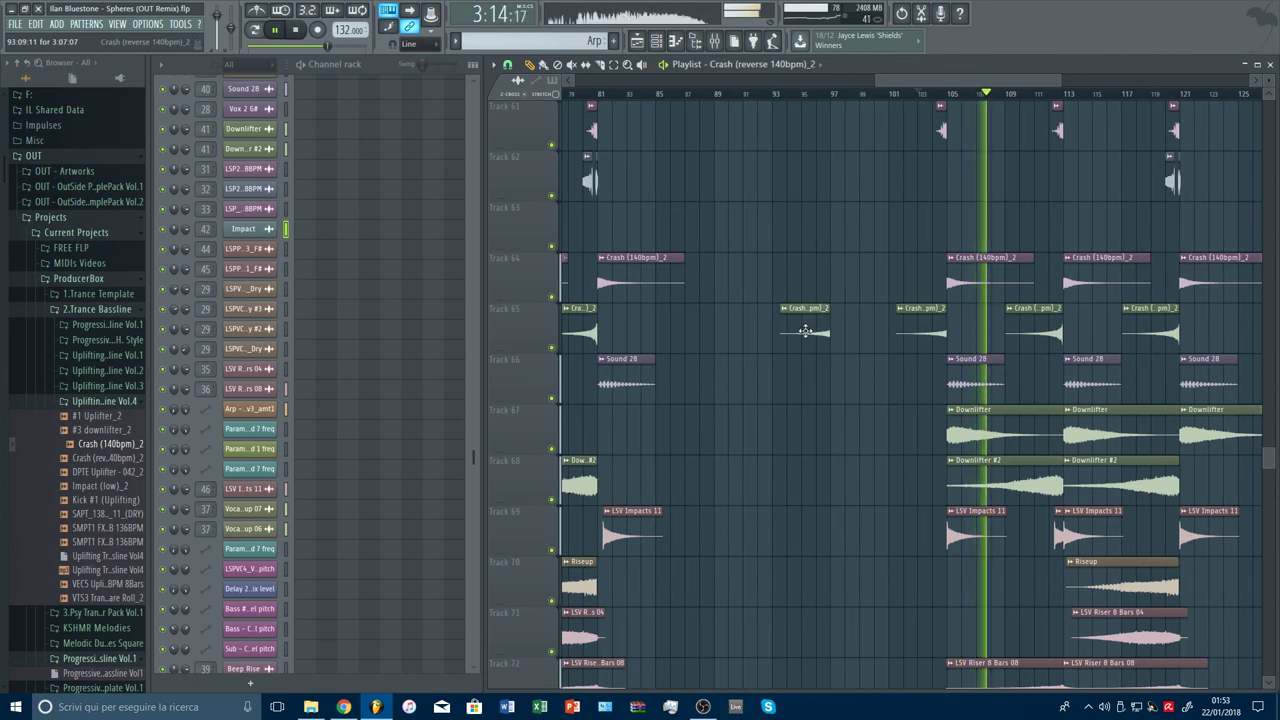
drag(964, 290, 846, 287)
scroll(840, 96, up, 3)
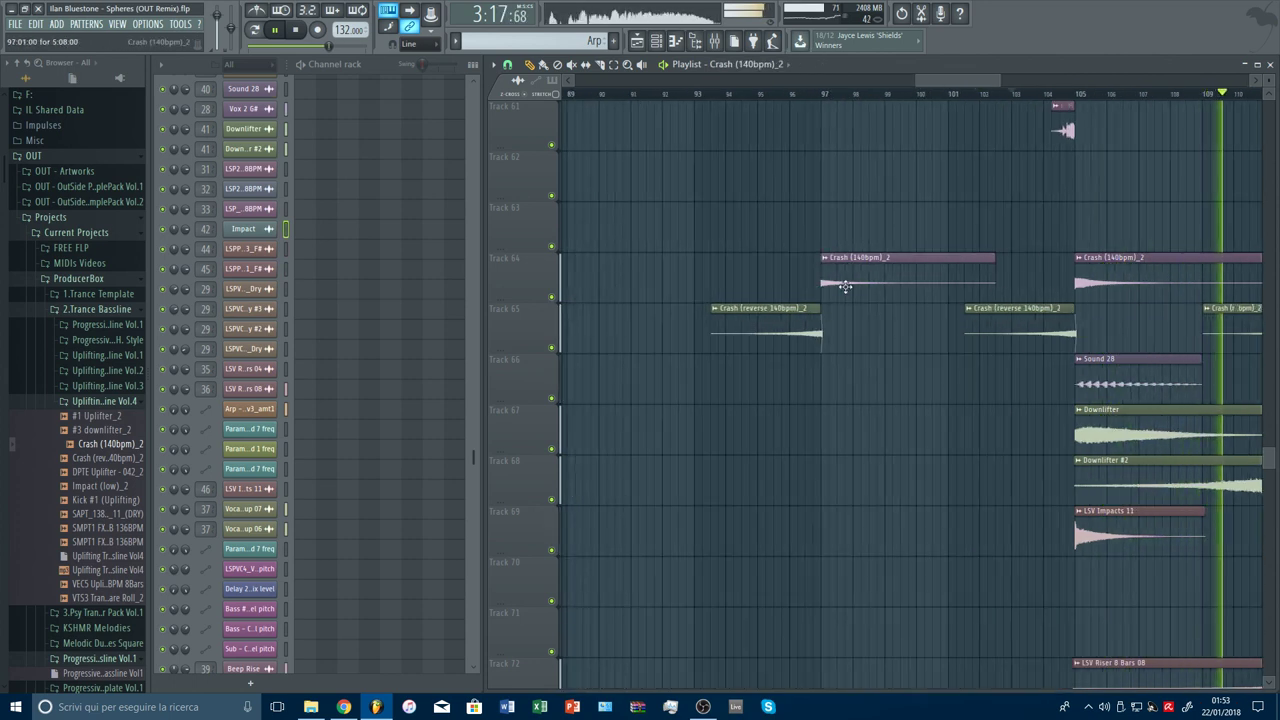
scroll(800, 100, down, 2)
click(800, 100)
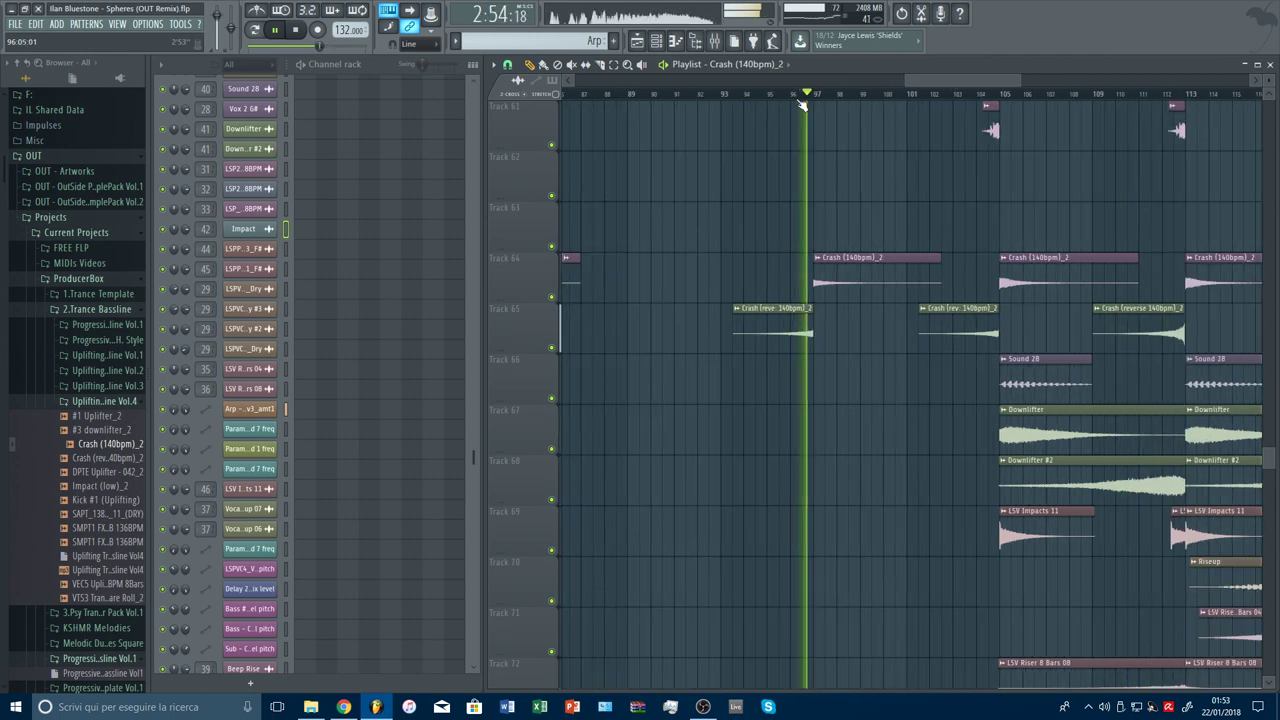
click(775, 100)
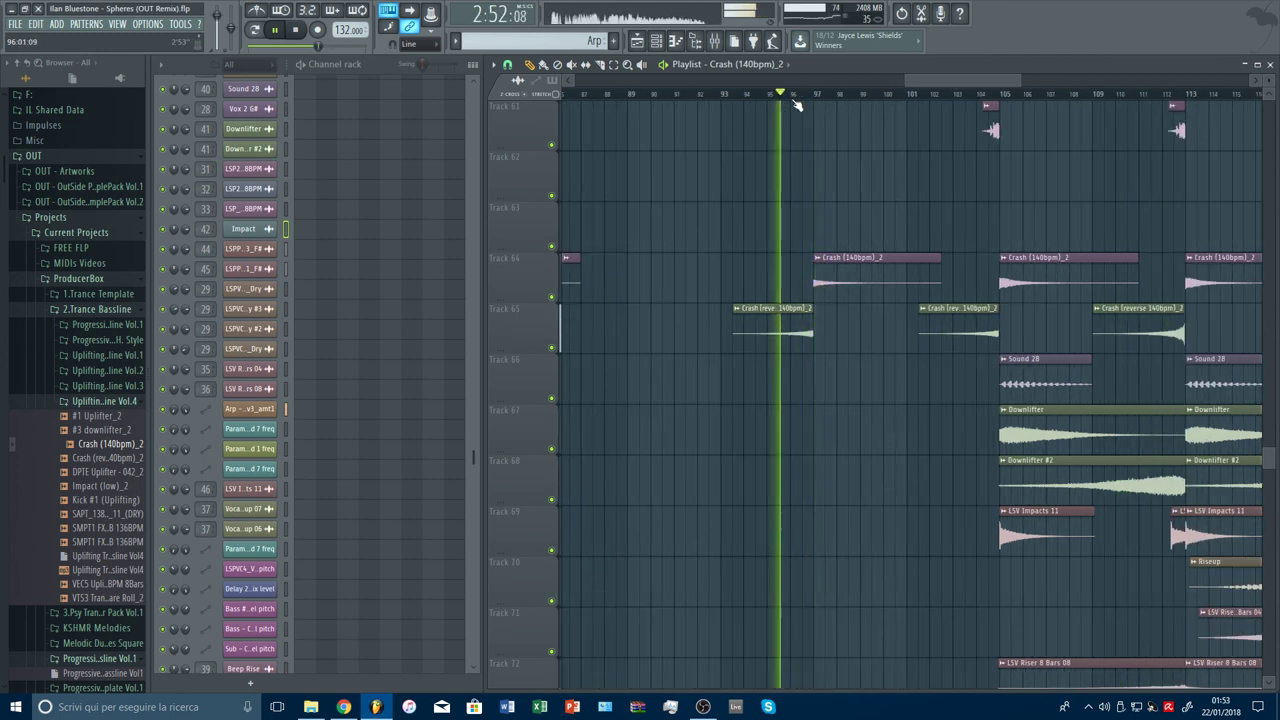
Step: Trim the loud end of the reverse crash and the attack of the crash at bar 97, realign both clips to the bar, and replay
drag(903, 83, 880, 83)
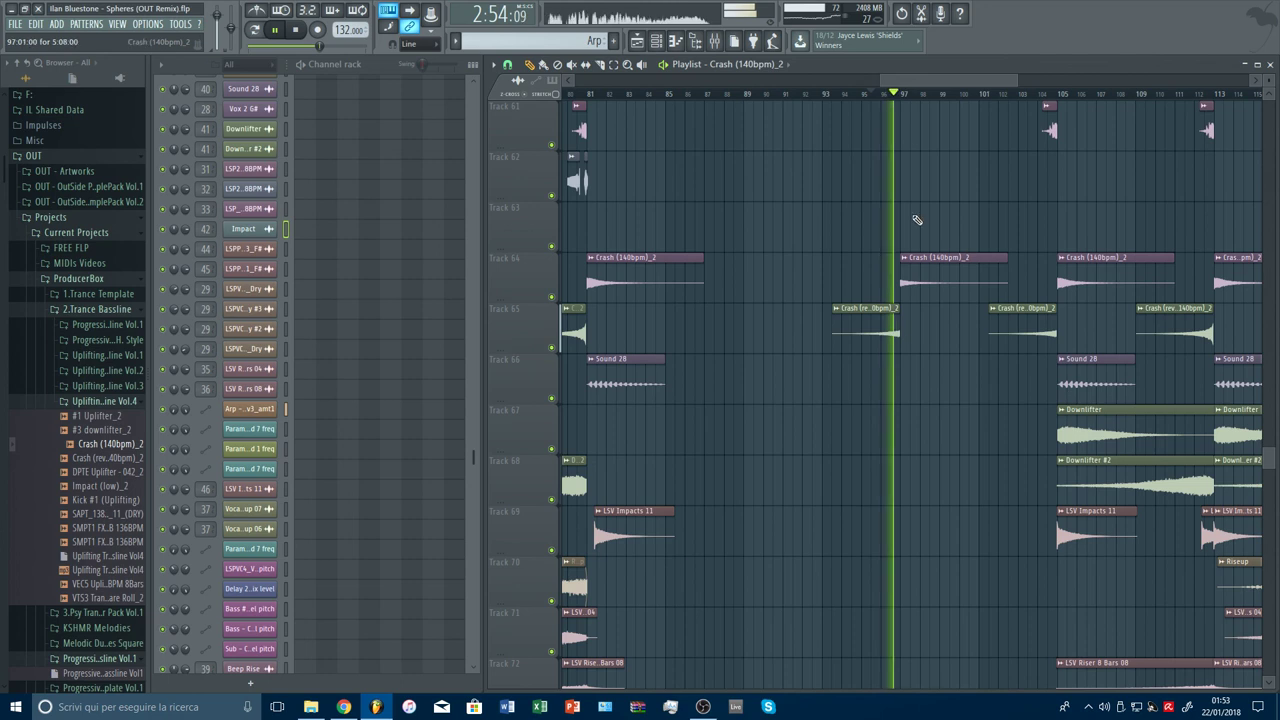
scroll(903, 101, up, 2)
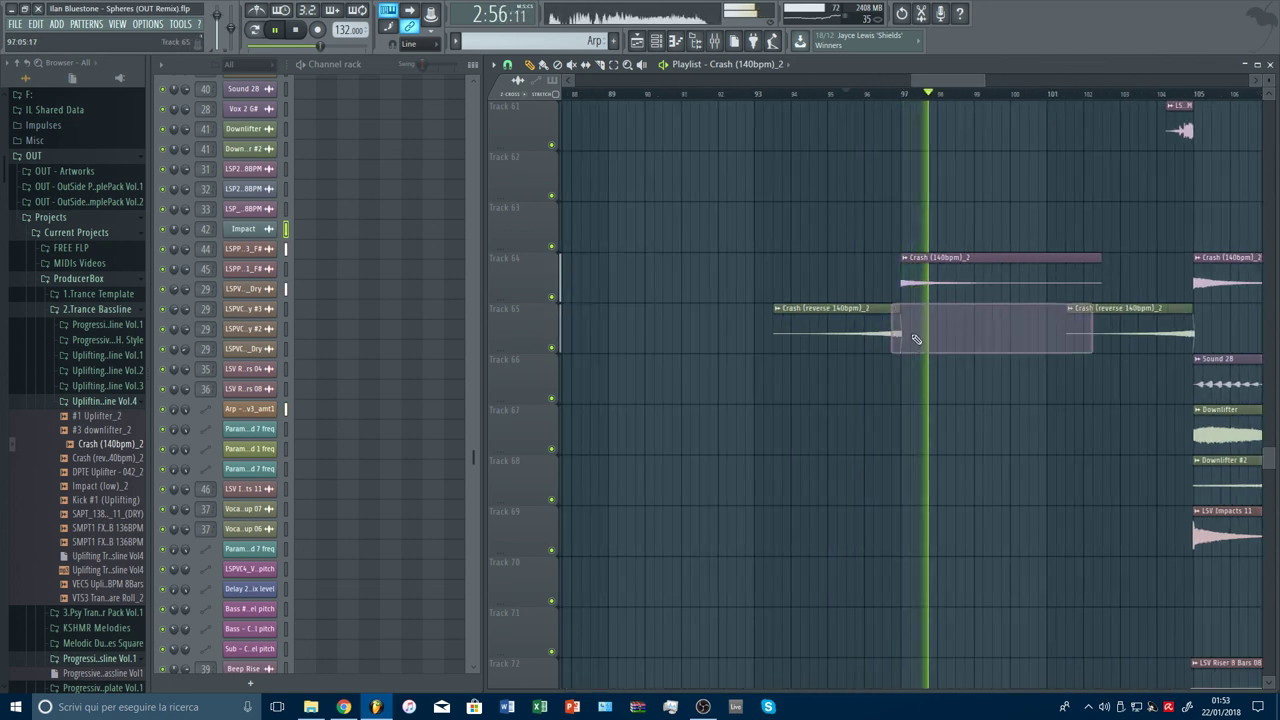
drag(897, 334, 890, 334)
drag(902, 286, 914, 287)
key(space)
key(space)
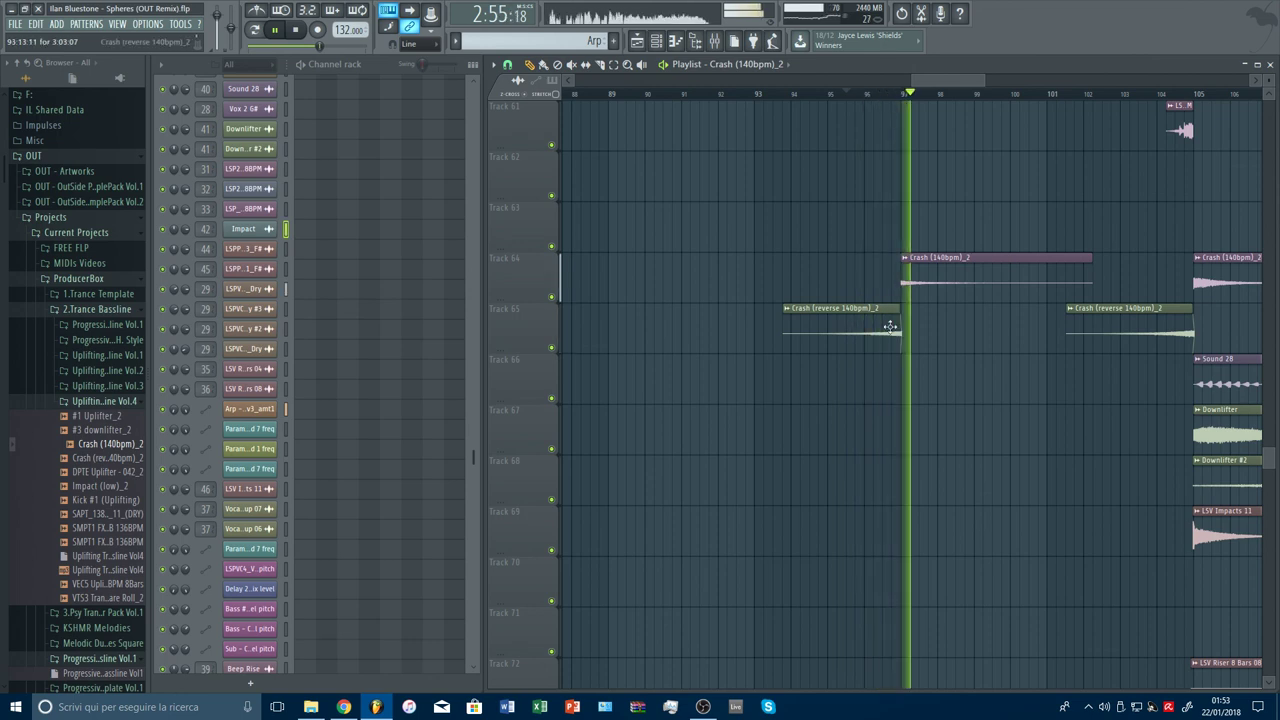
Step: Copy the softened reverse crash and crash pair on Tracks 64 and 65 from bar 97 to bar 89 and audition it
drag(914, 82, 876, 93)
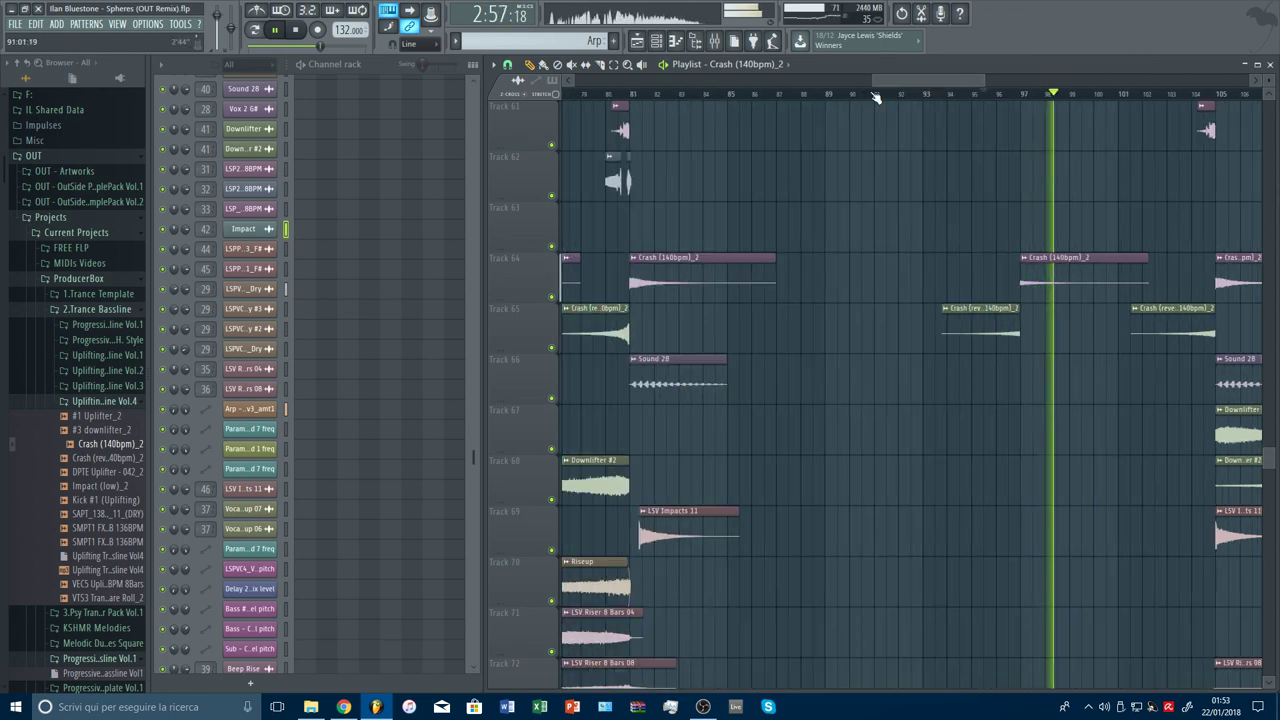
click(615, 65)
drag(928, 224, 1052, 331)
click(531, 66)
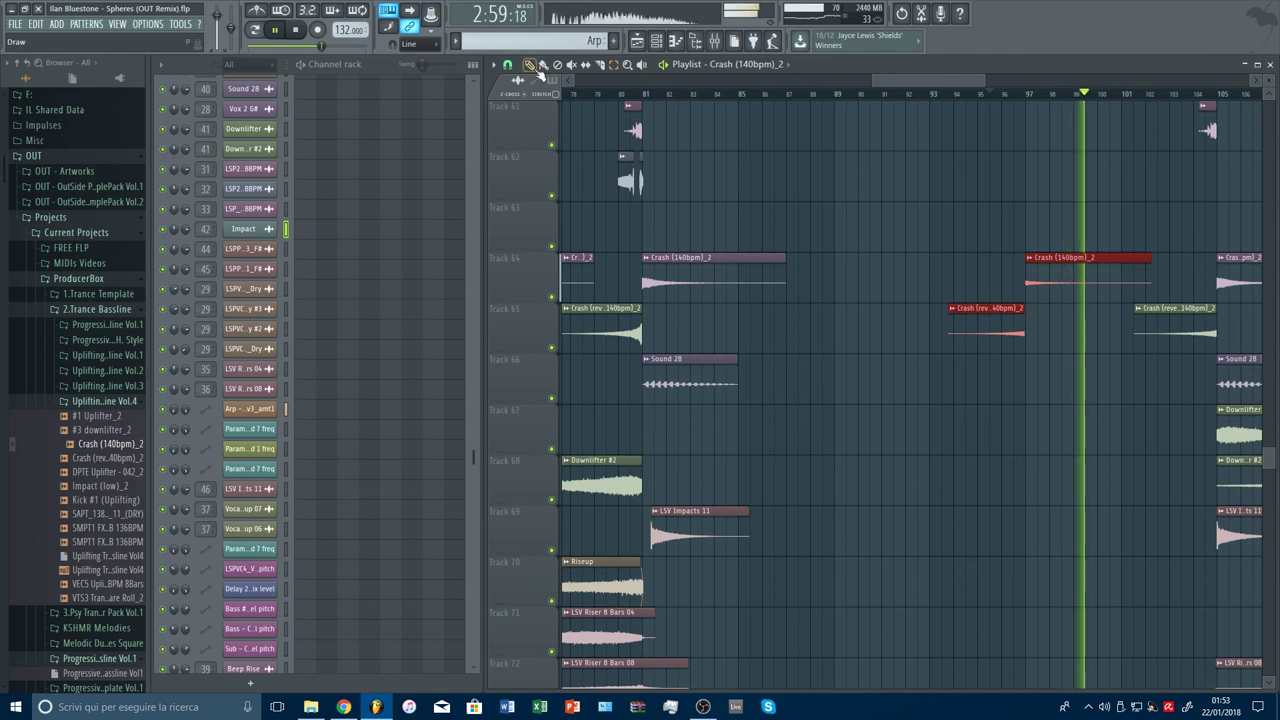
drag(1082, 278, 891, 278)
click(825, 95)
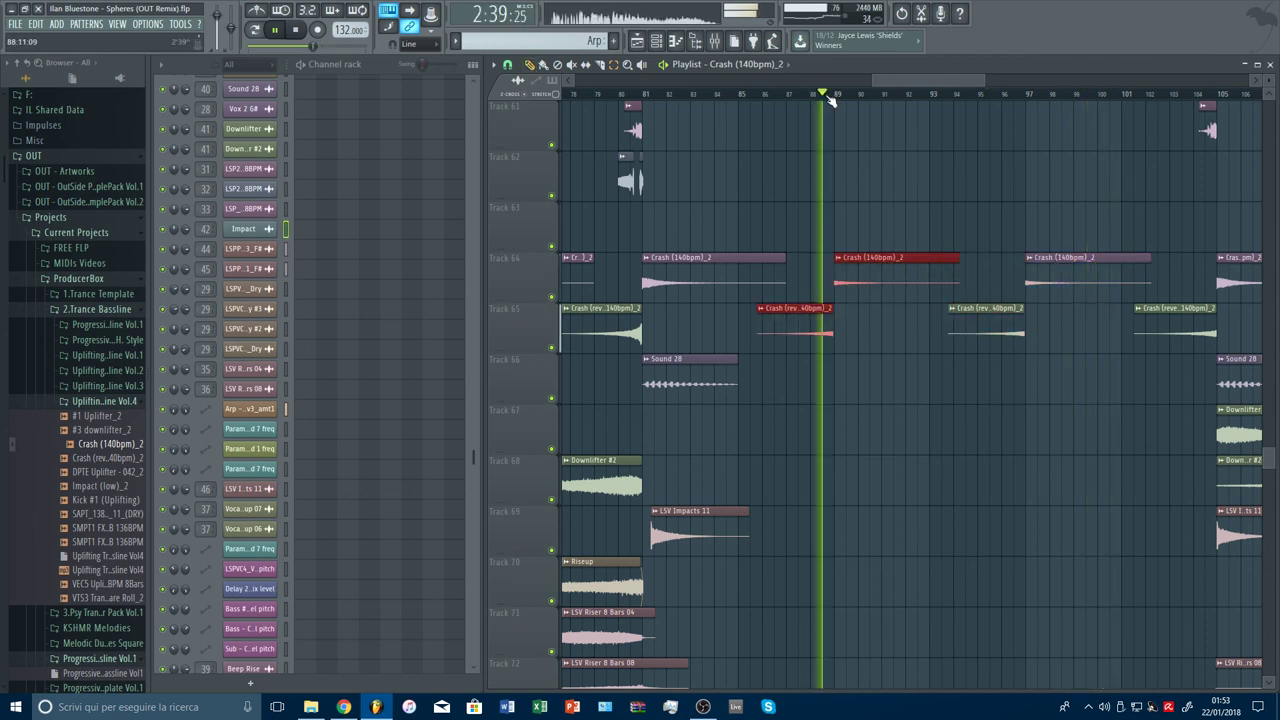
click(866, 187)
right_click(875, 191)
Step: Trim the crash at bar 89 to 4 bars, shorten the reverse crash so it ends at that bar, and replay the passage
scroll(955, 242, up, 2)
scroll(956, 243, up, 2)
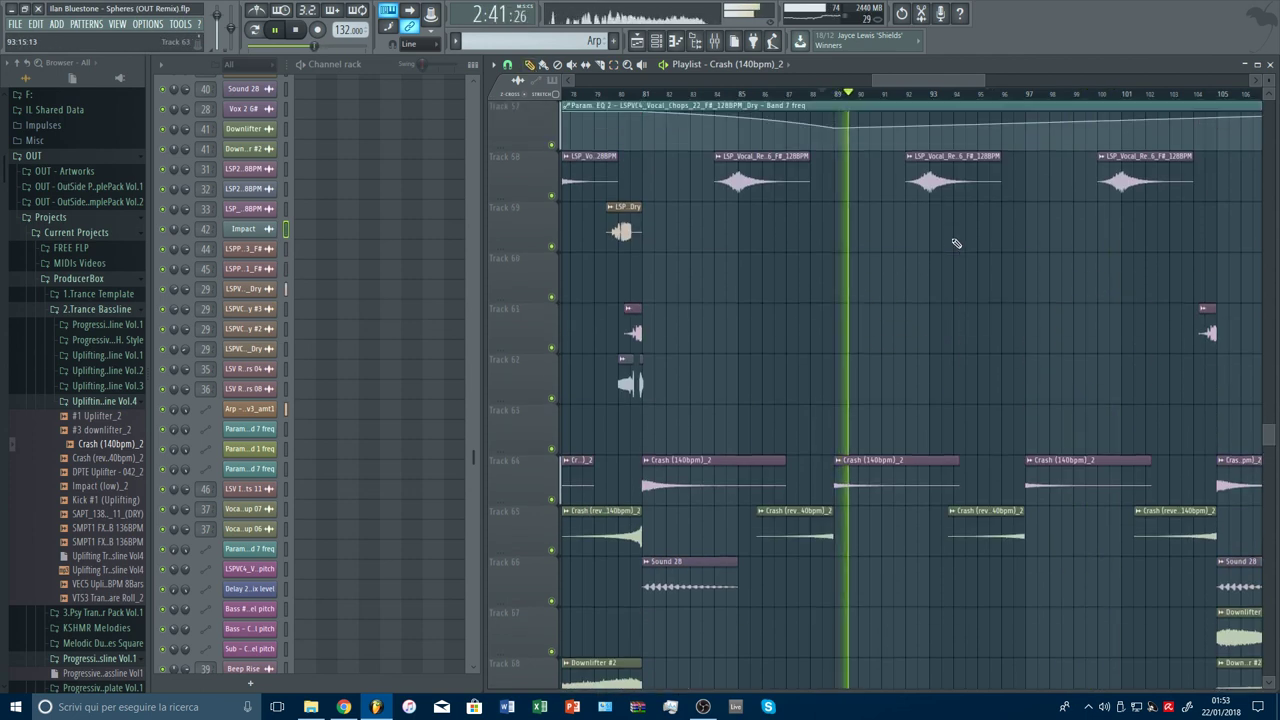
scroll(956, 243, down, 2)
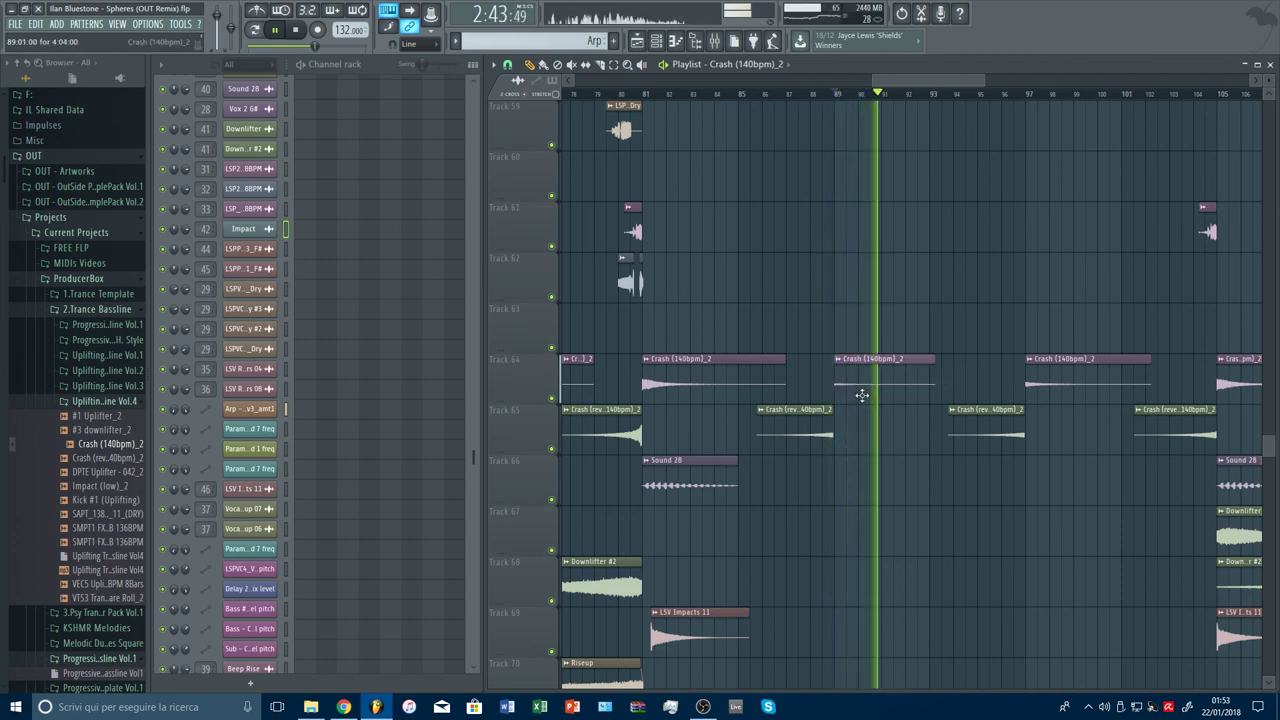
click(830, 430)
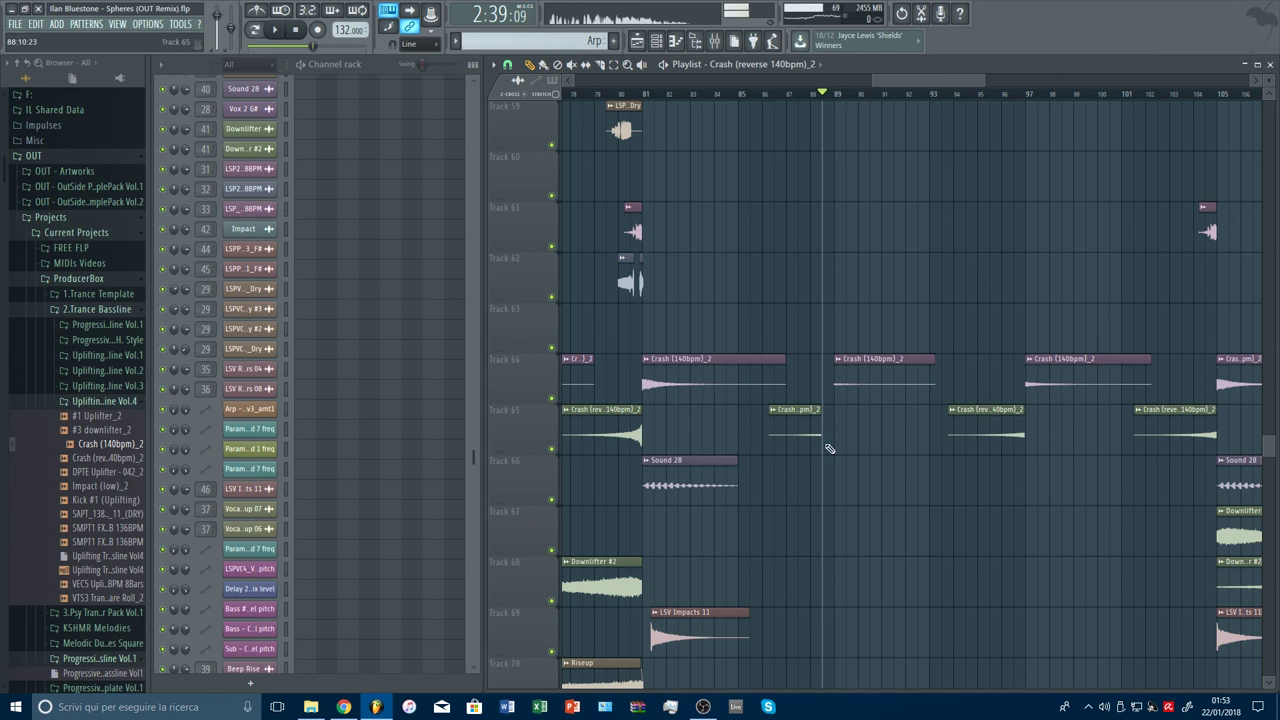
key(space)
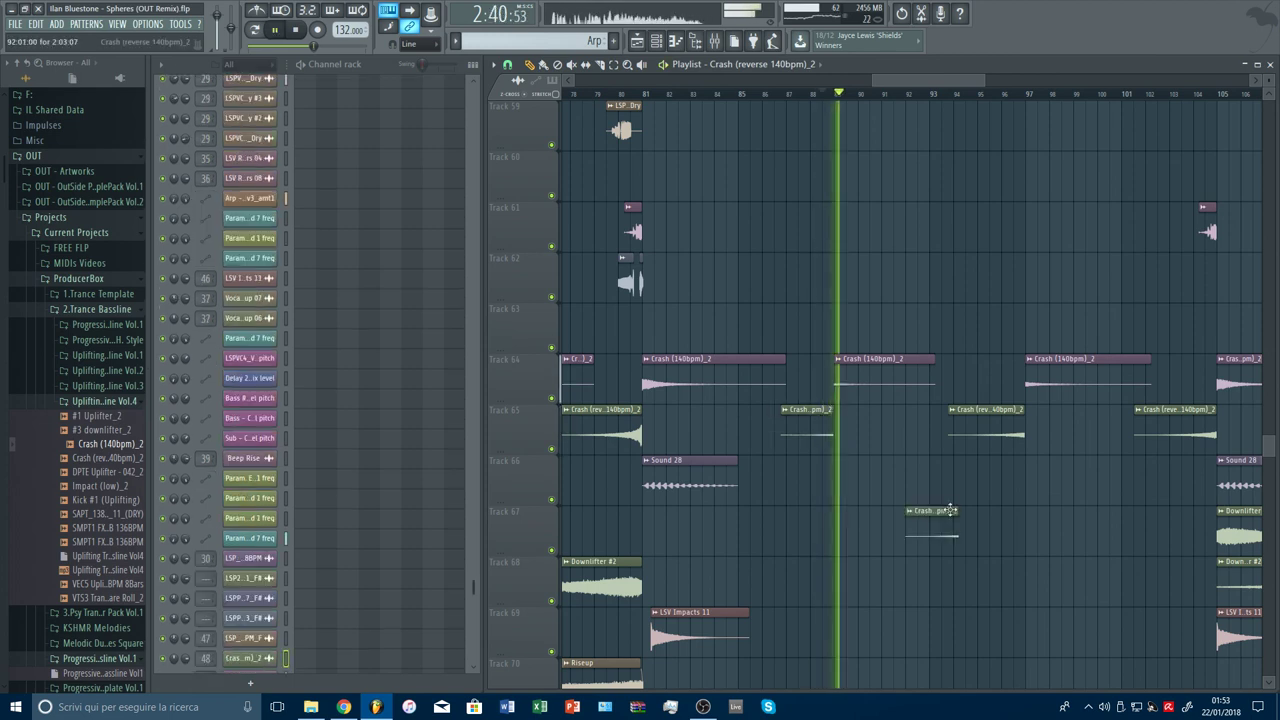
Step: Review the effect clips across the arrangement and place a copy of LSP_Fills_05_128BPM at bar 96 on Track 63, leading into bar 97
drag(1269, 83, 1269, 62)
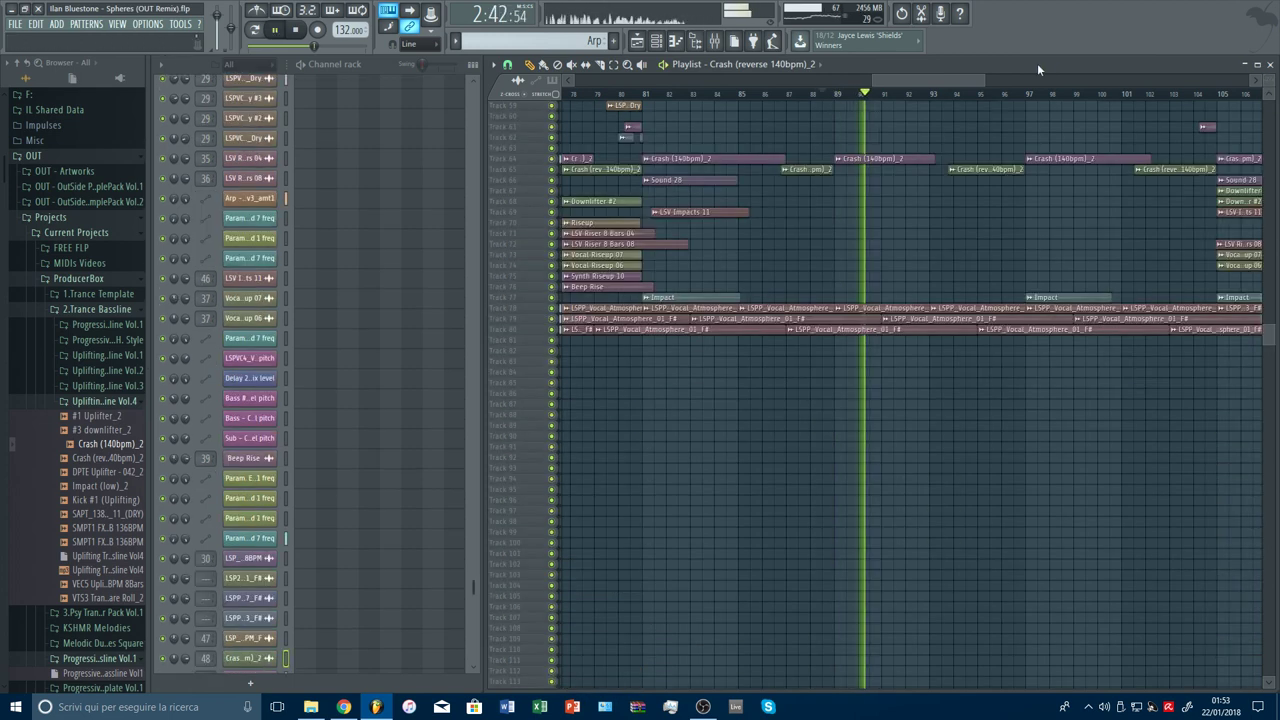
scroll(1003, 106, down, 10)
scroll(1160, 174, up, 5)
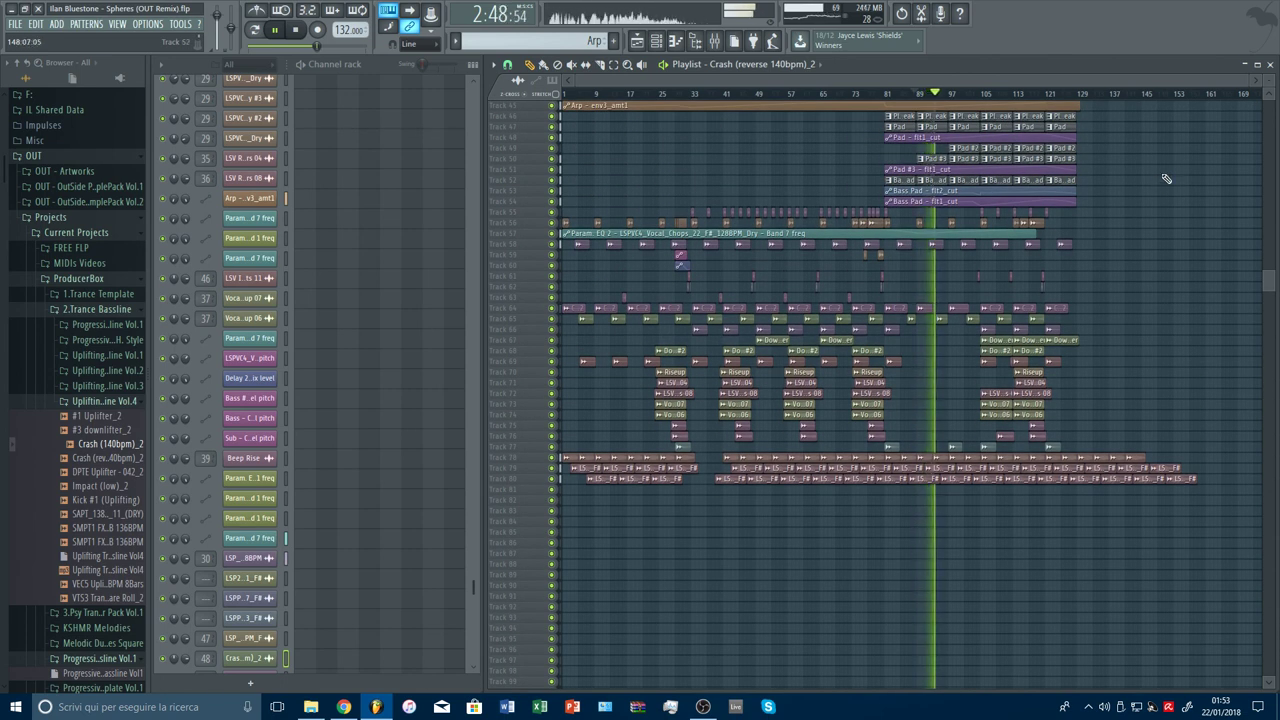
scroll(991, 324, up, 4)
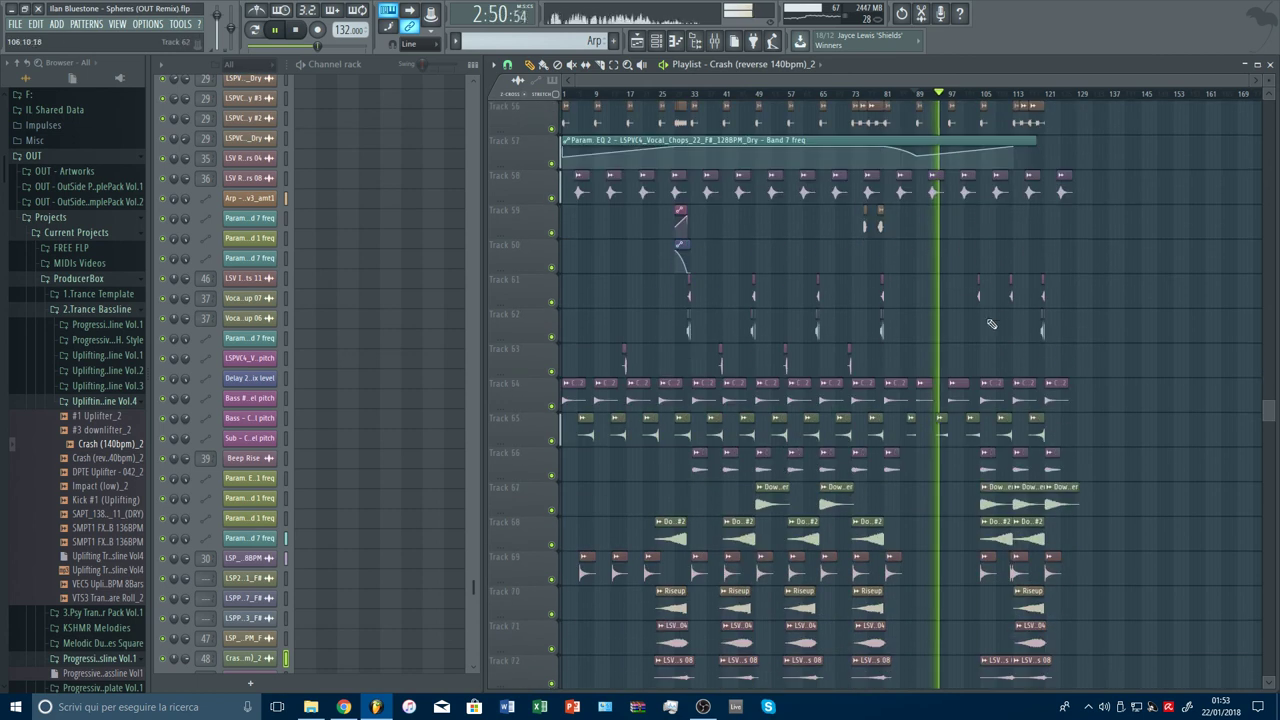
scroll(968, 95, up, 3)
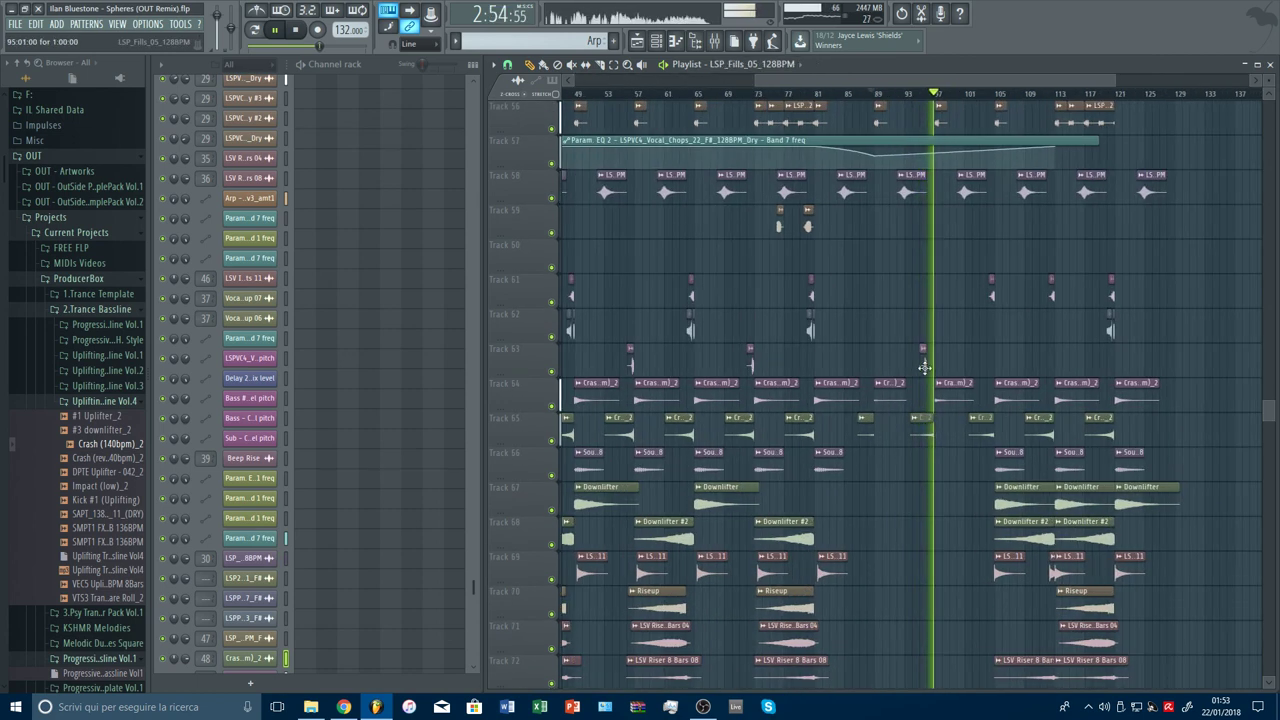
scroll(938, 95, up, 3)
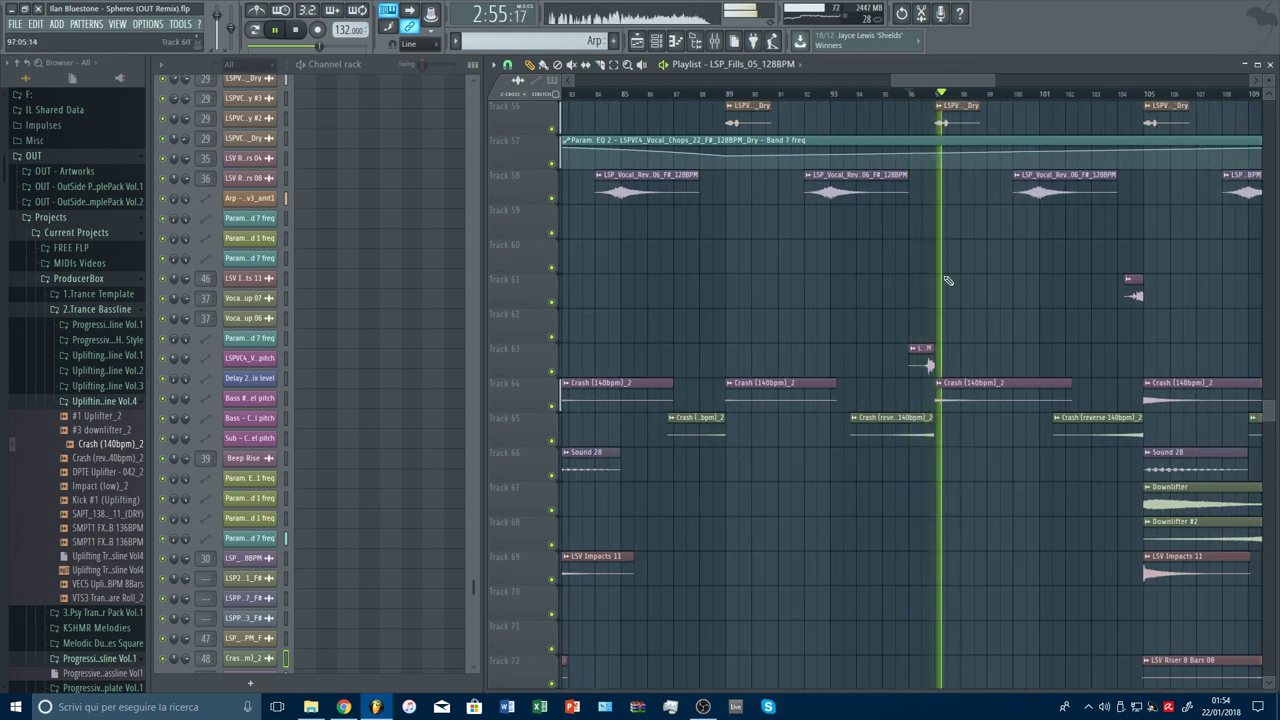
Step: Copy the LSP_Fills_05_128BPM clip on Track 63 so that it ends at bar 105, and audition the fill
drag(921, 364, 1117, 366)
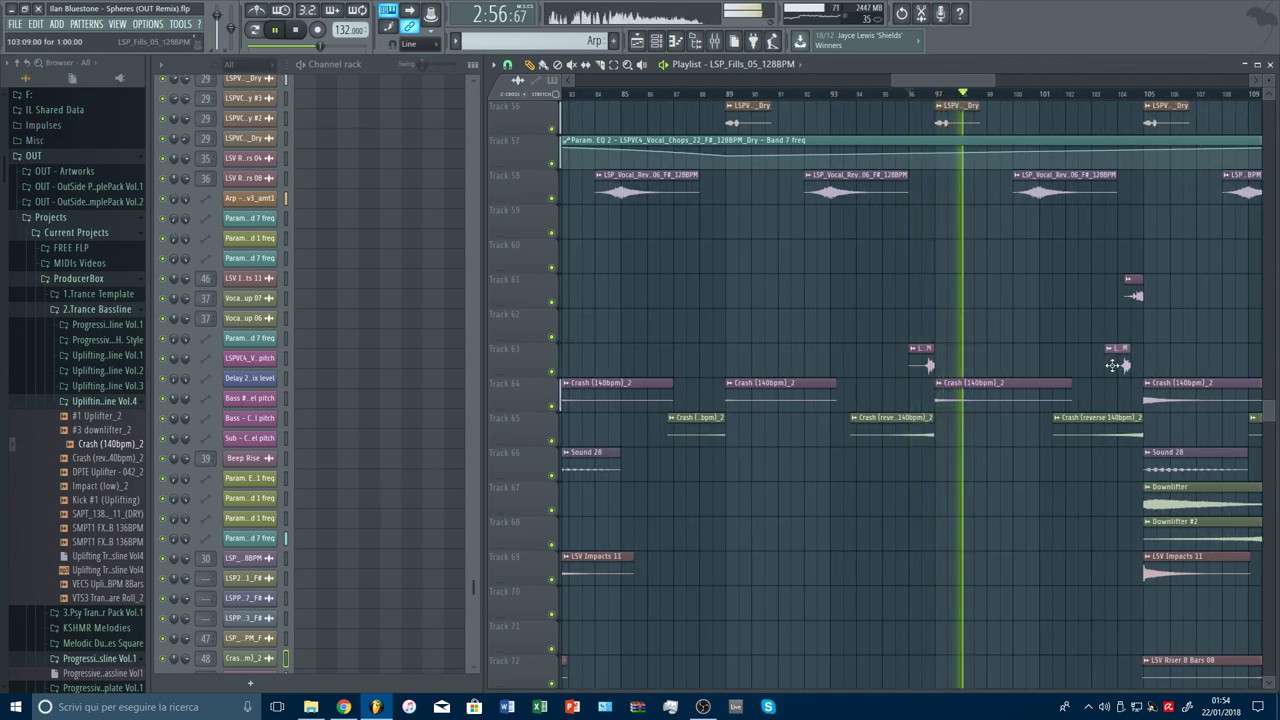
click(1114, 95)
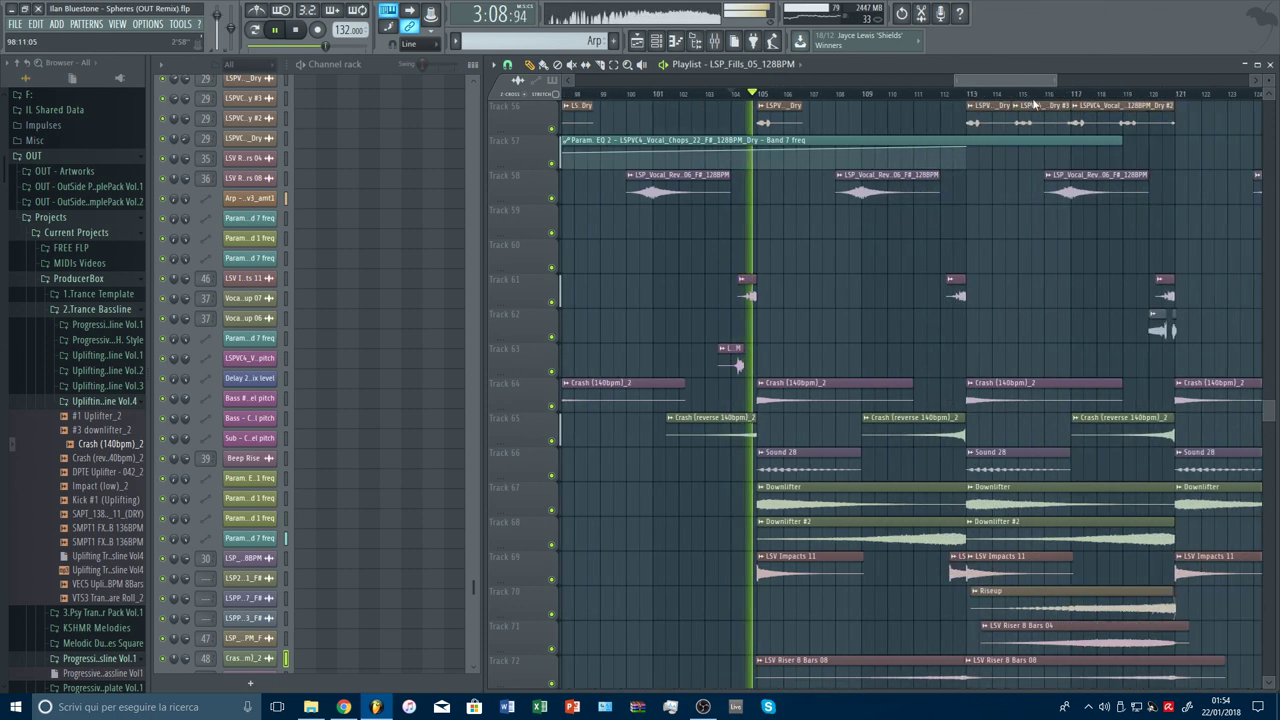
drag(690, 365, 703, 365)
key(space)
key(space)
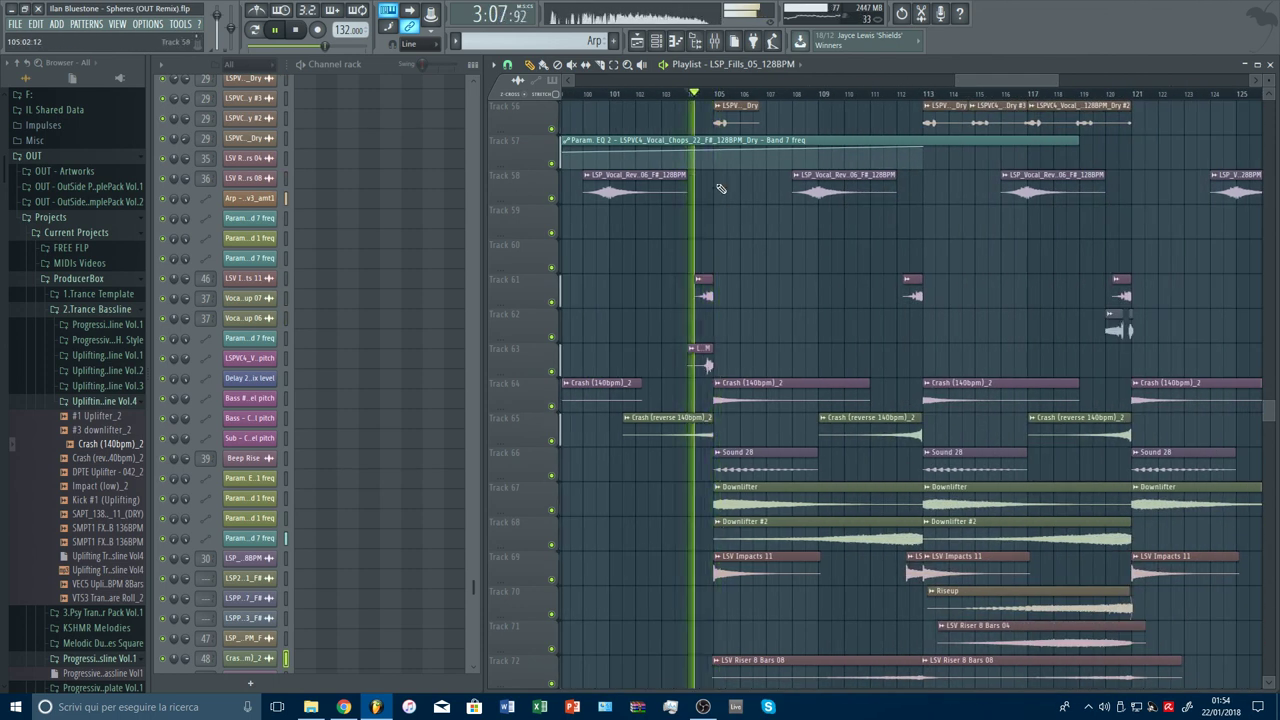
Step: Delete the LSP_Fills_05_128BPM clip before bar 105 on Track 63, and try a copy of the bar 96 fill at bar 88
right_click(699, 352)
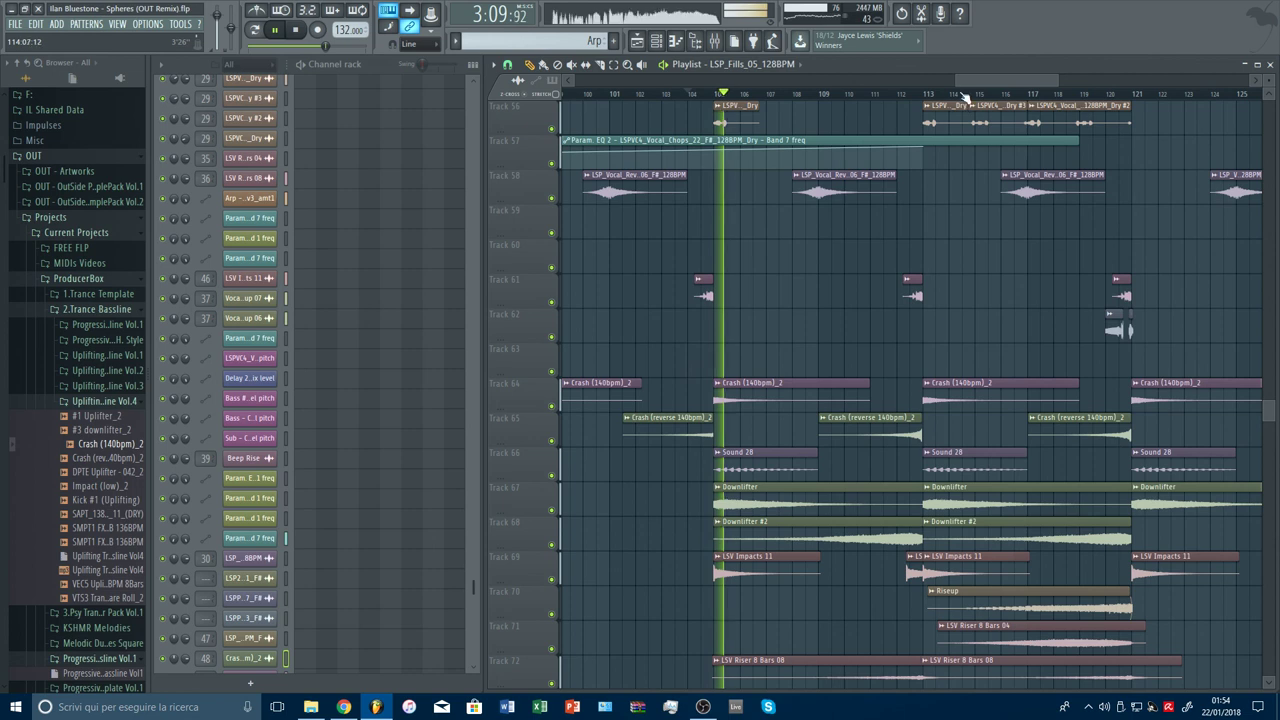
scroll(965, 95, down, 3)
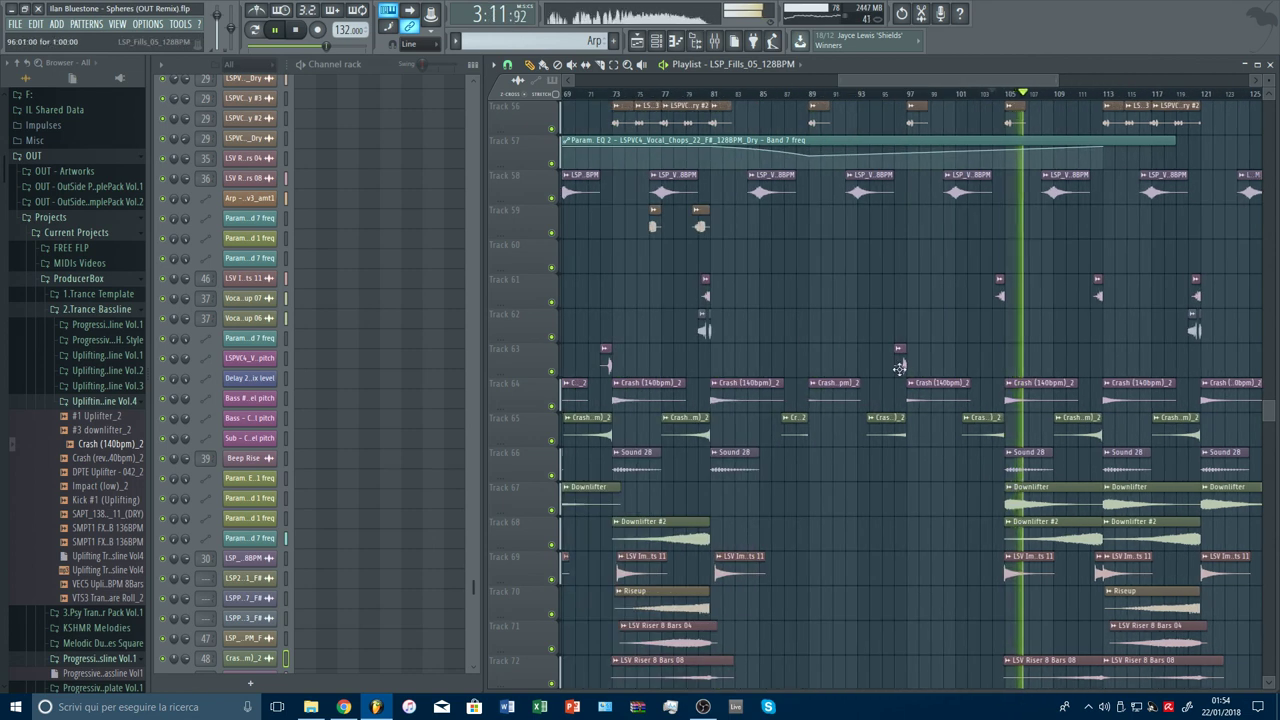
drag(899, 370, 804, 366)
drag(809, 96, 800, 97)
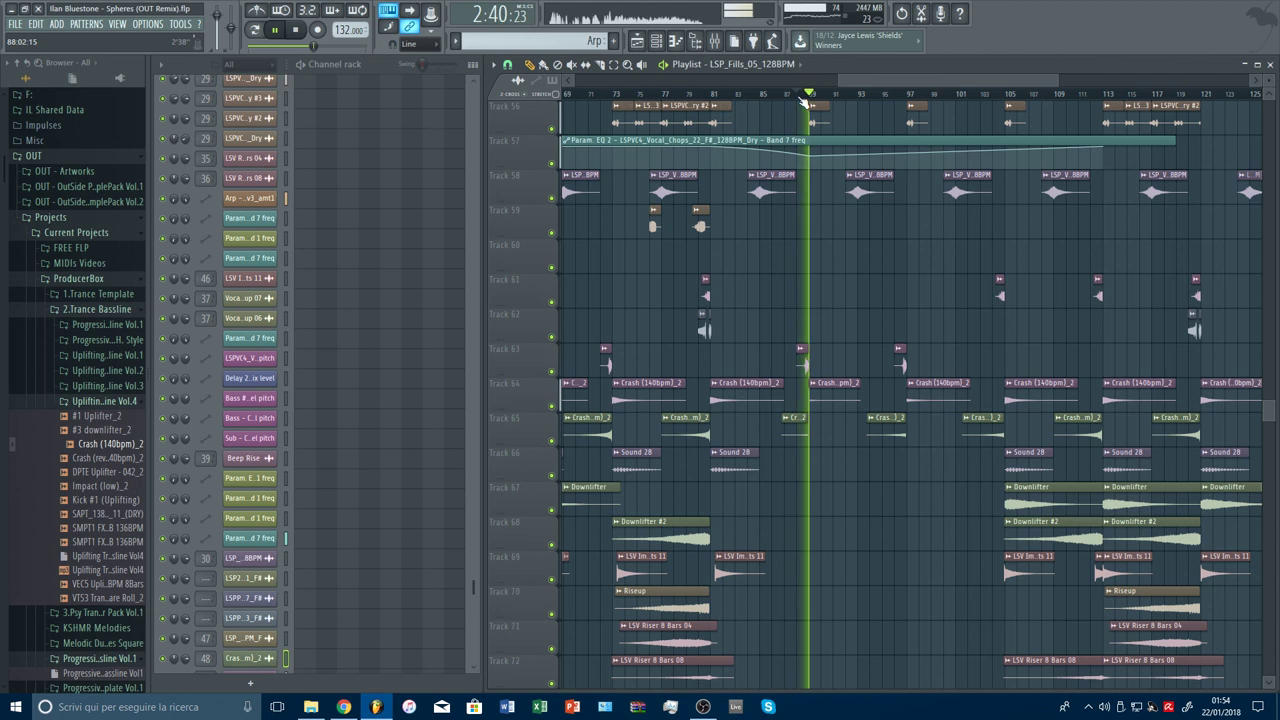
Step: Play the arrangement from bar 16 and examine the drum, bass, chord and effect clips through the intro and past bar 41
drag(848, 81, 590, 90)
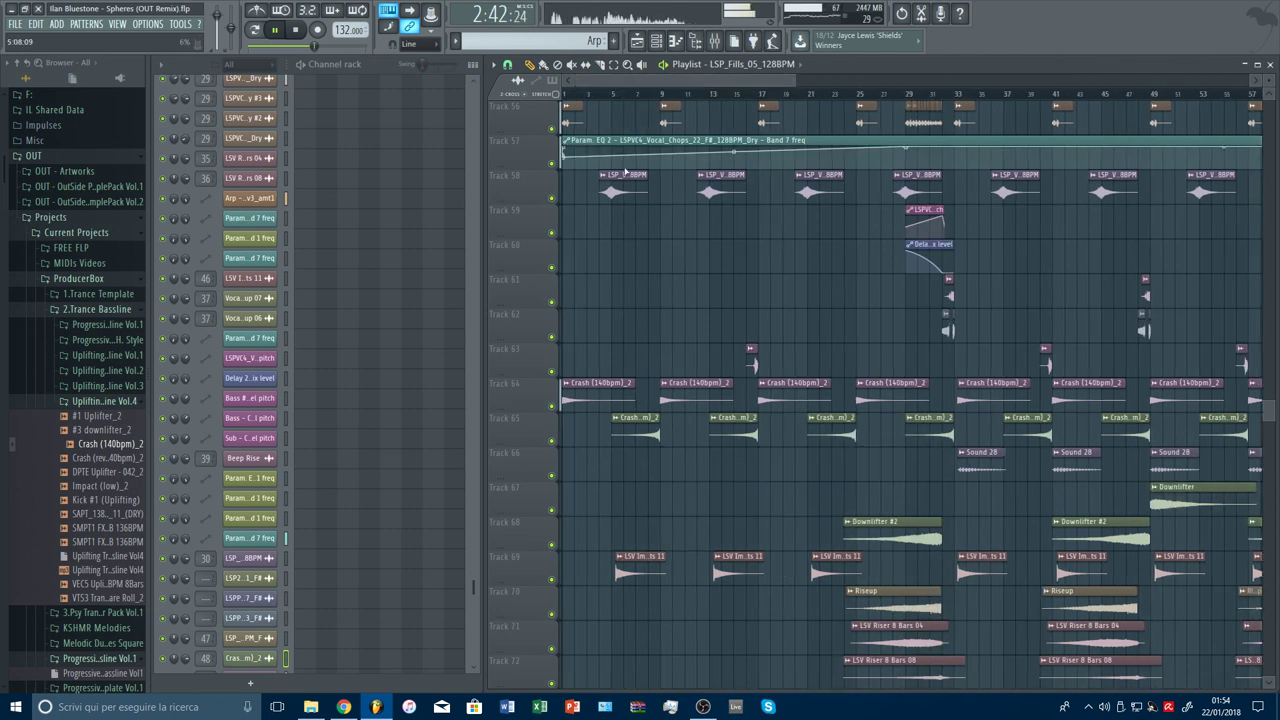
click(746, 96)
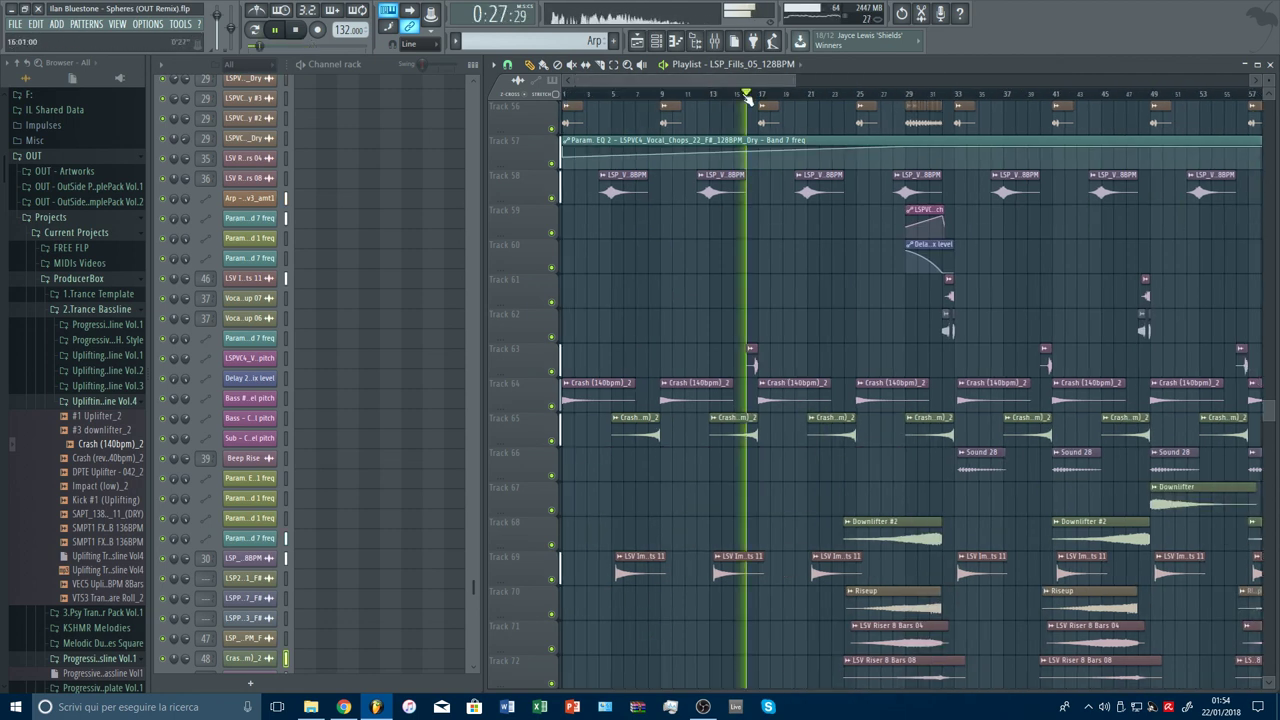
scroll(746, 98, down, 5)
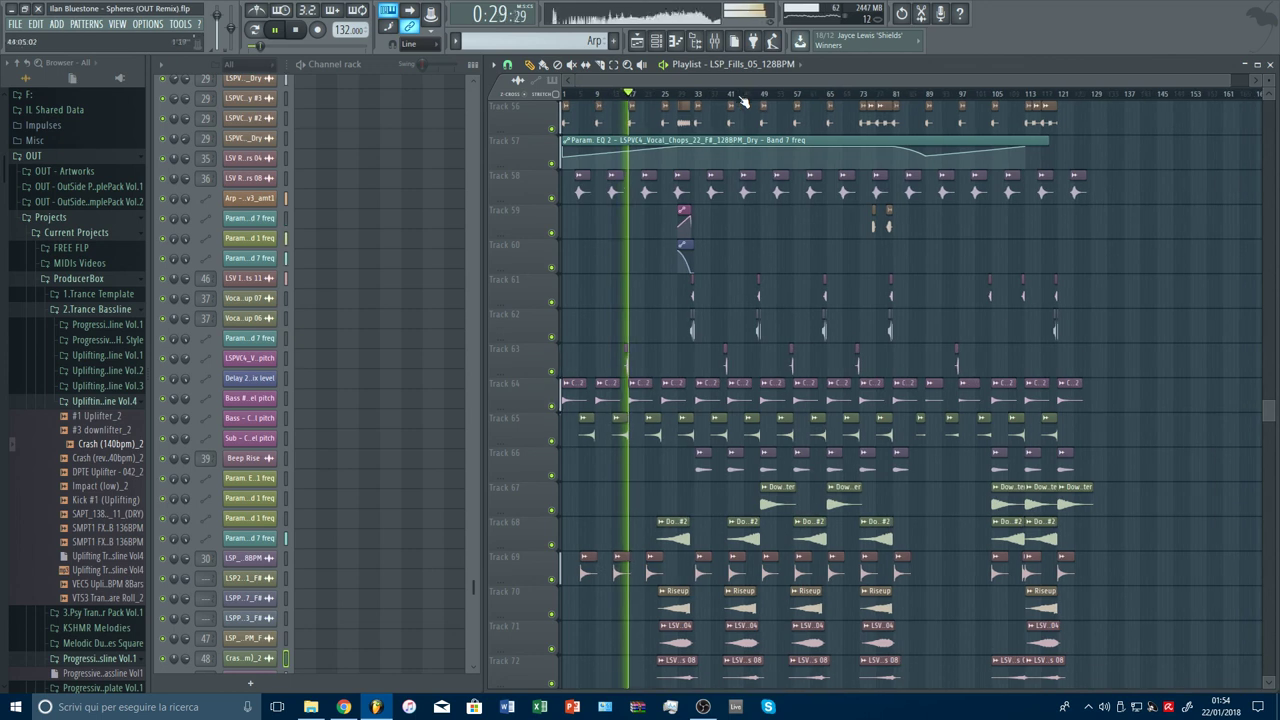
scroll(630, 100, up, 3)
scroll(729, 210, up, 6)
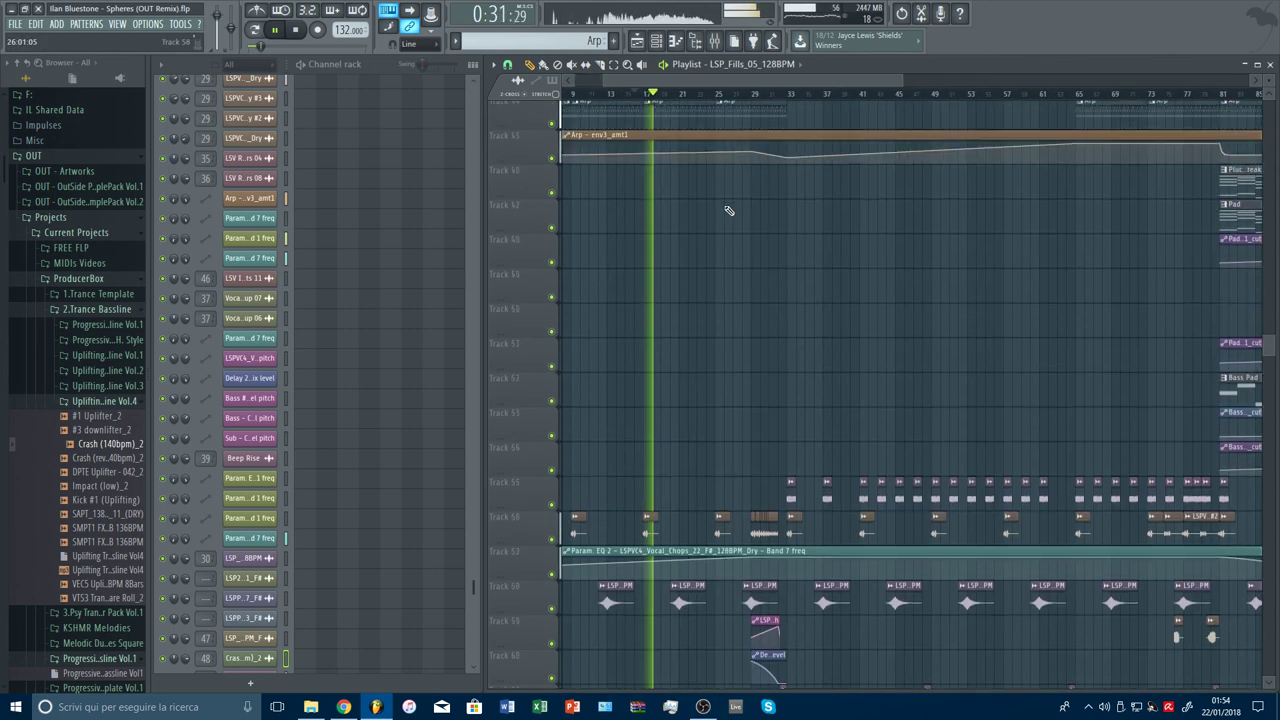
scroll(729, 210, up, 6)
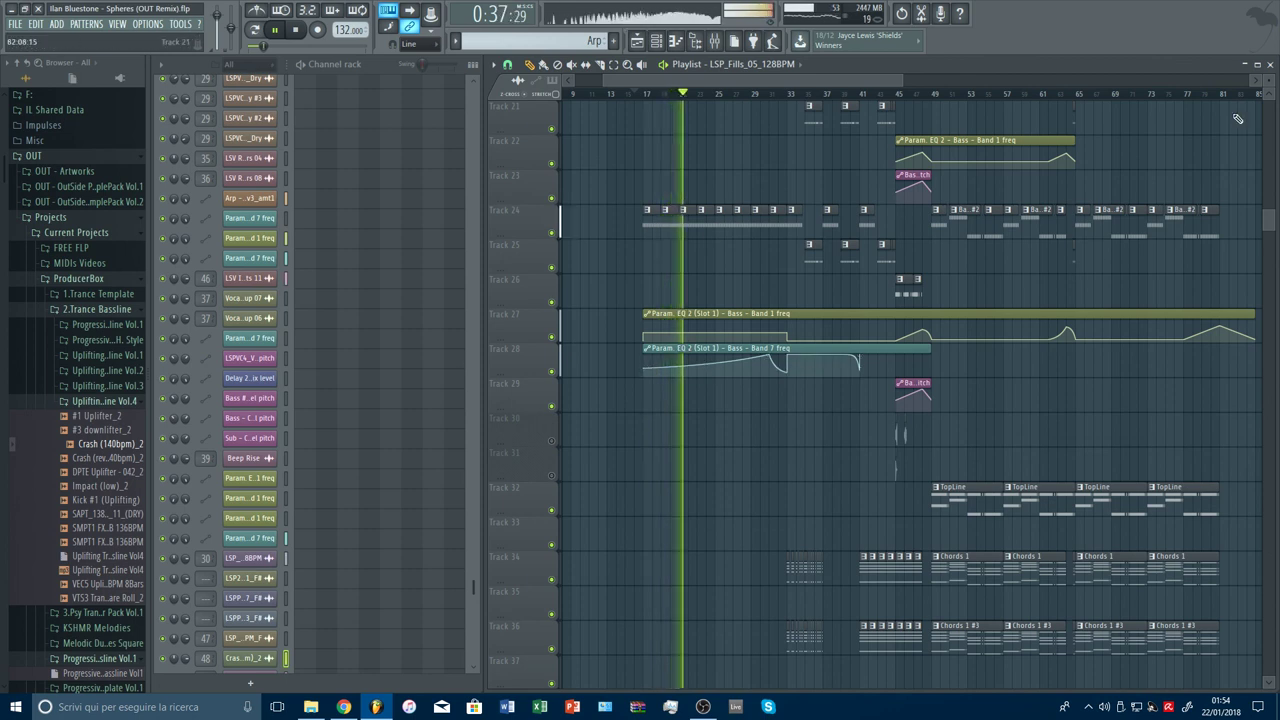
drag(1268, 84, 1268, 103)
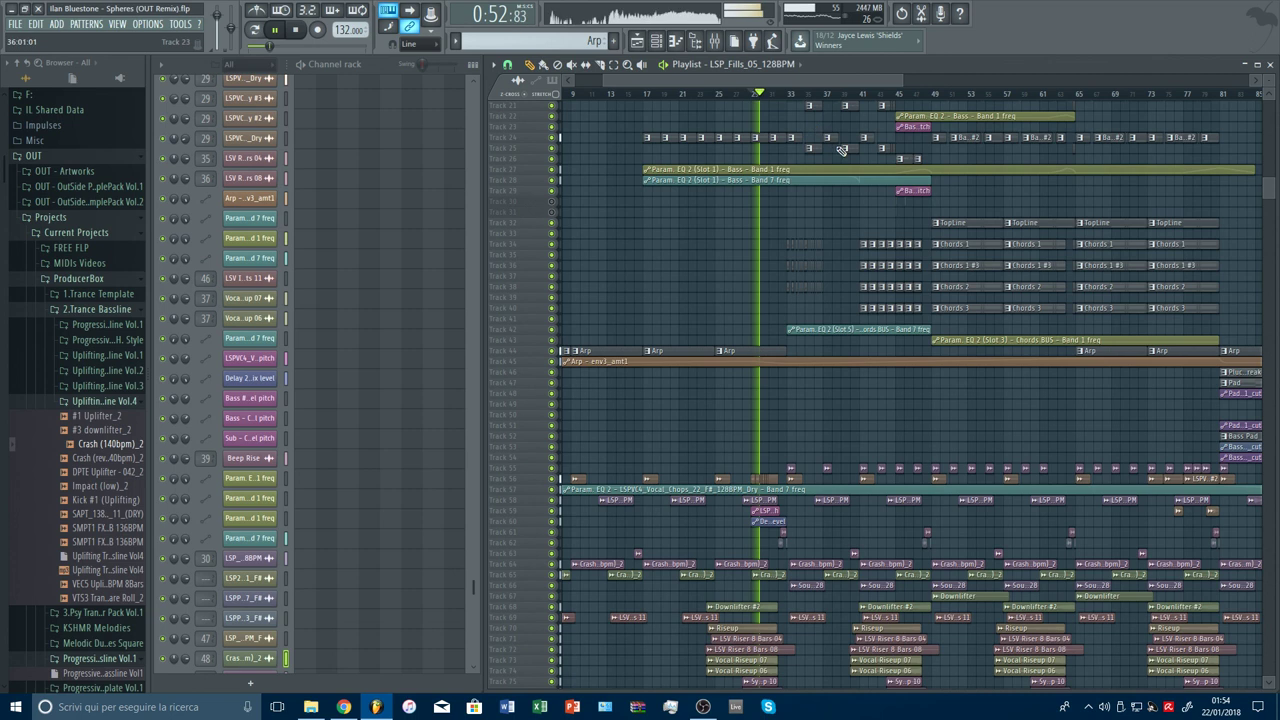
scroll(862, 284, down, 8)
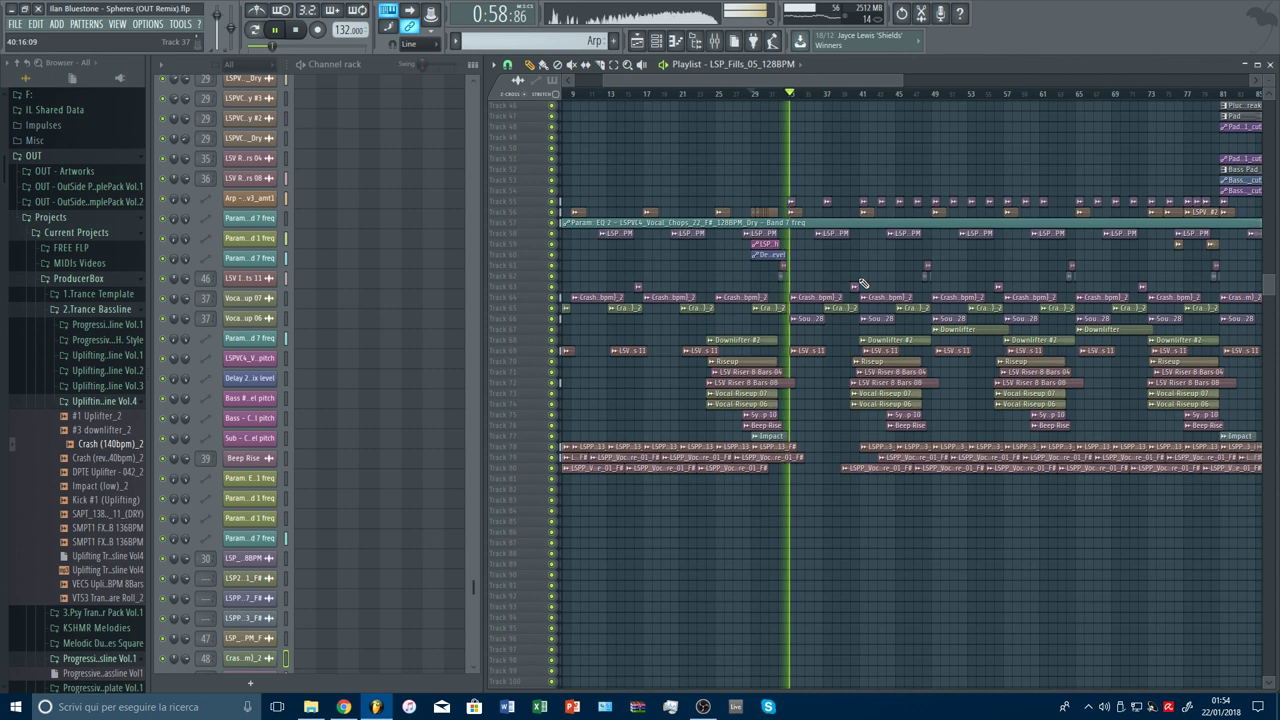
scroll(862, 284, up, 9)
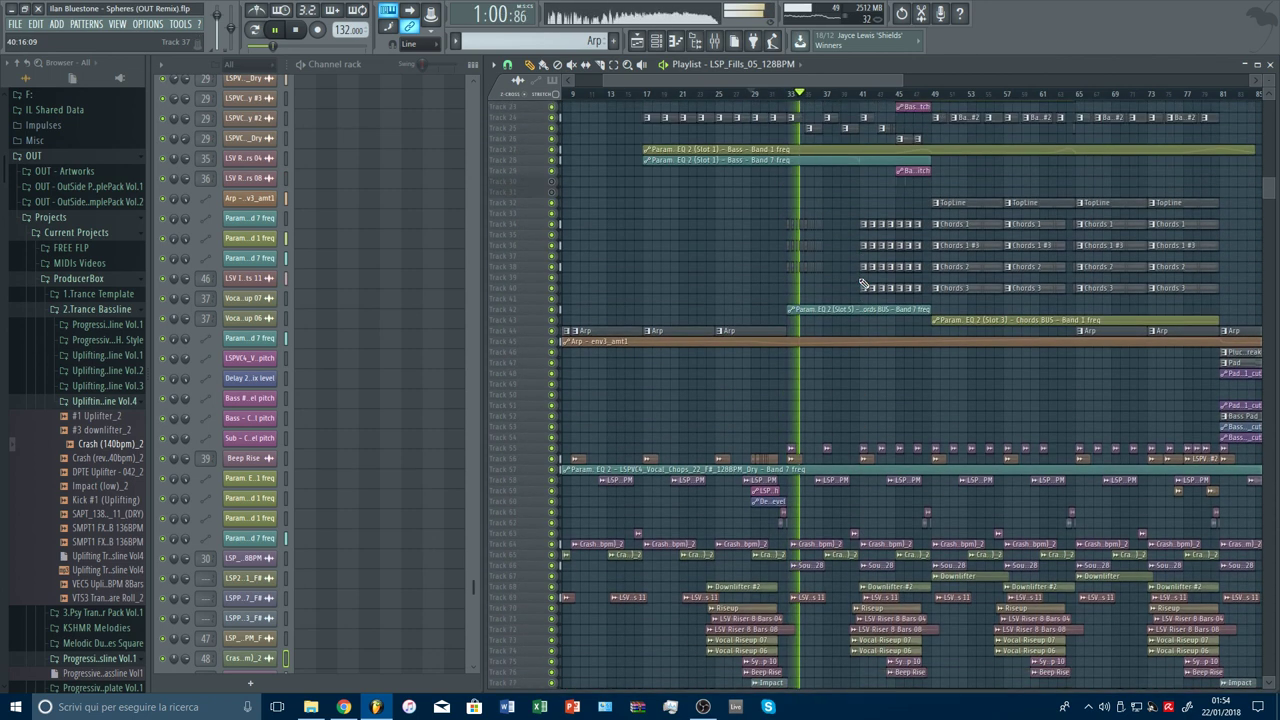
scroll(862, 284, up, 5)
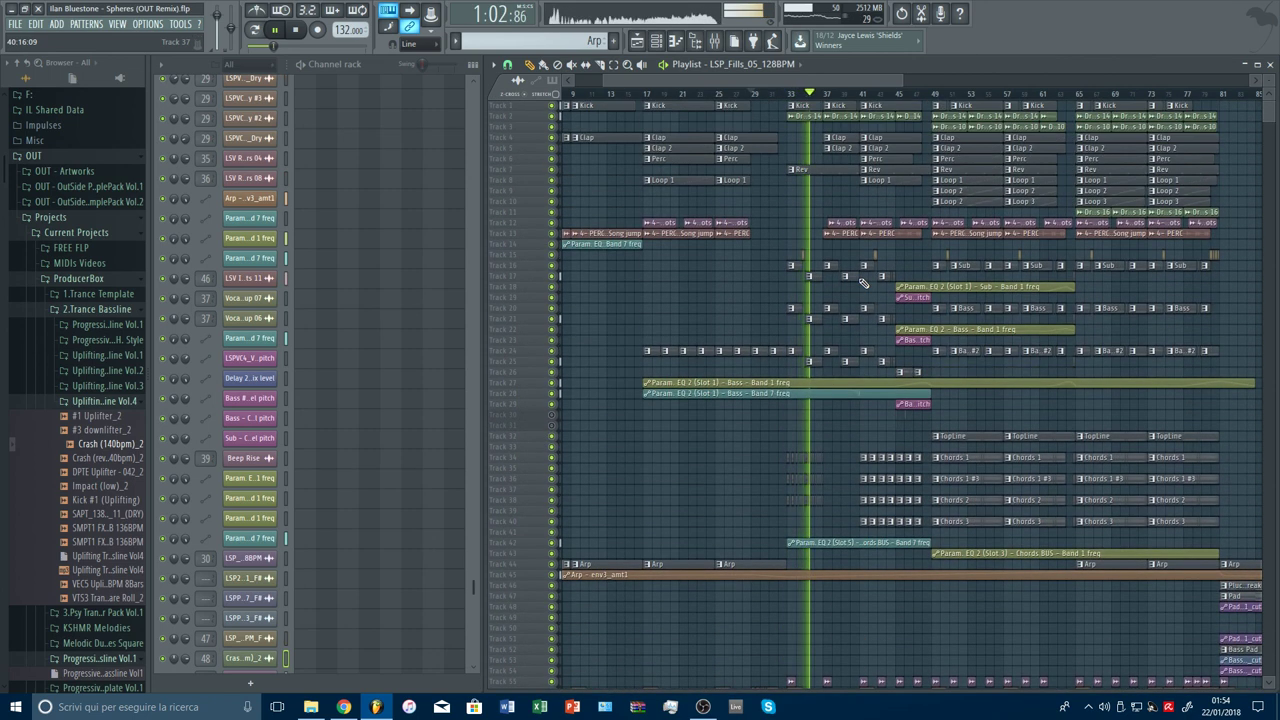
scroll(1215, 104, down, 4)
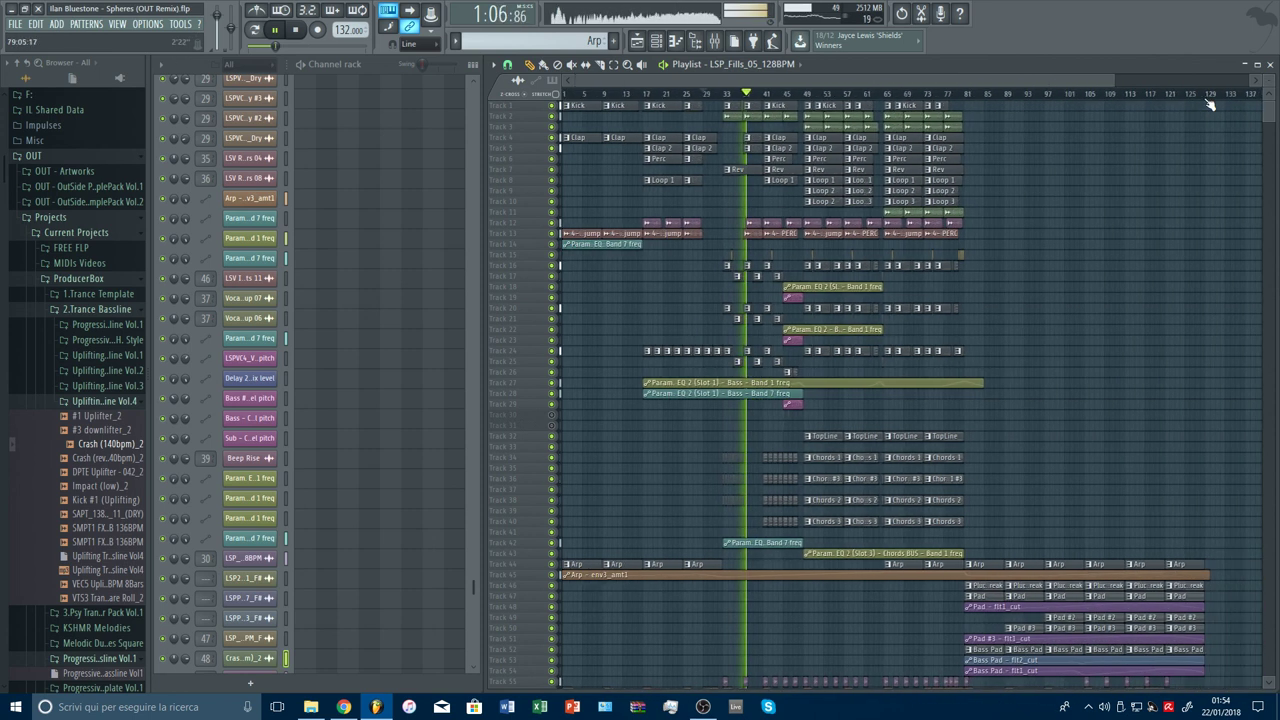
scroll(1210, 104, down, 1)
scroll(1214, 201, down, 4)
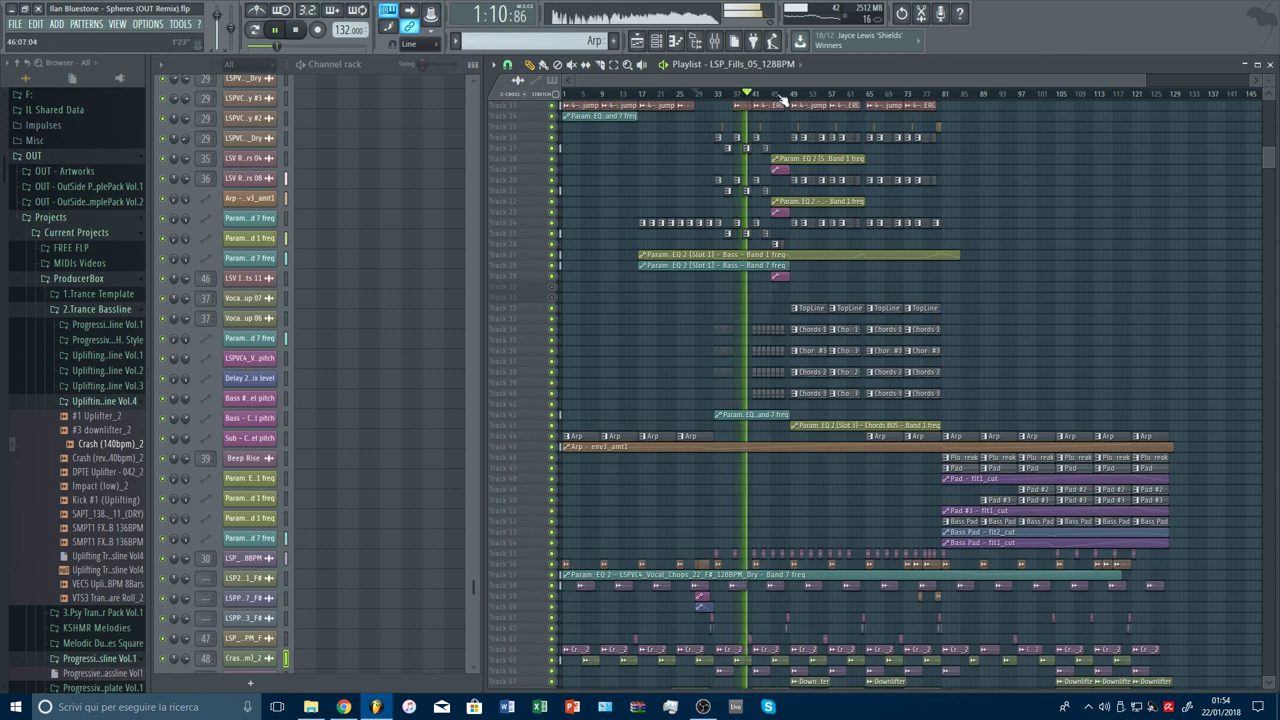
scroll(770, 96, up, 6)
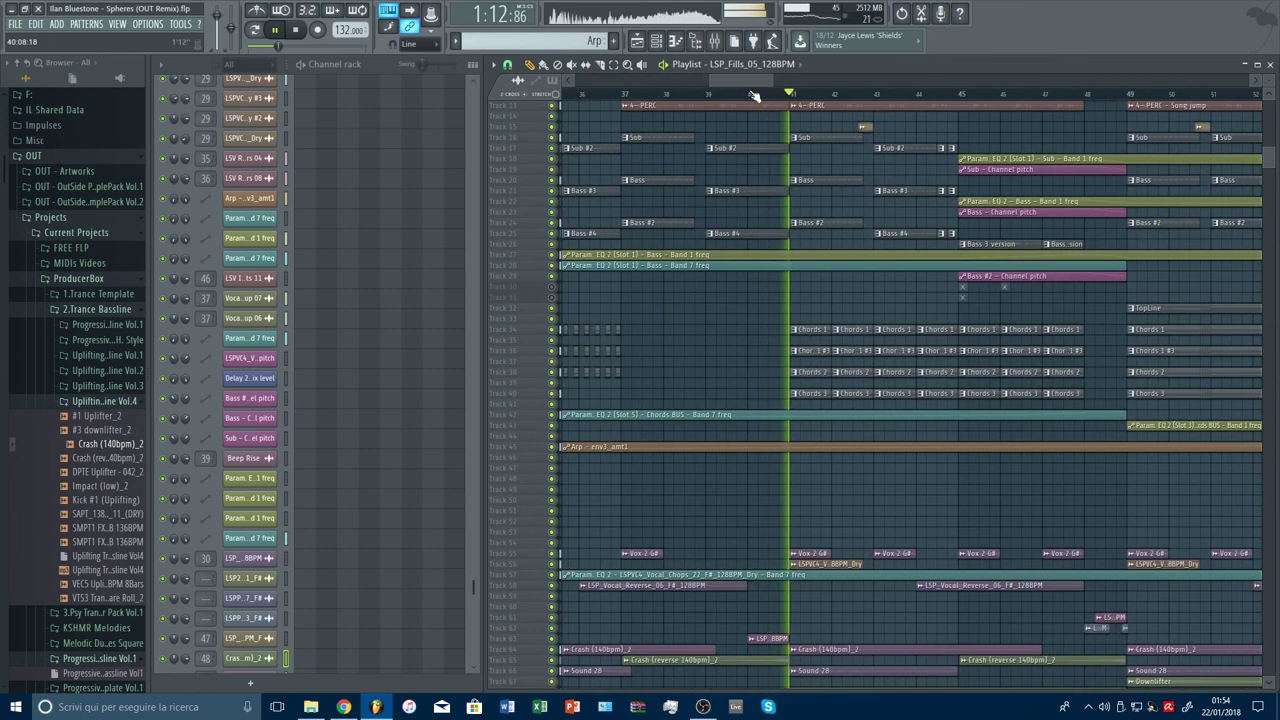
scroll(755, 95, down, 4)
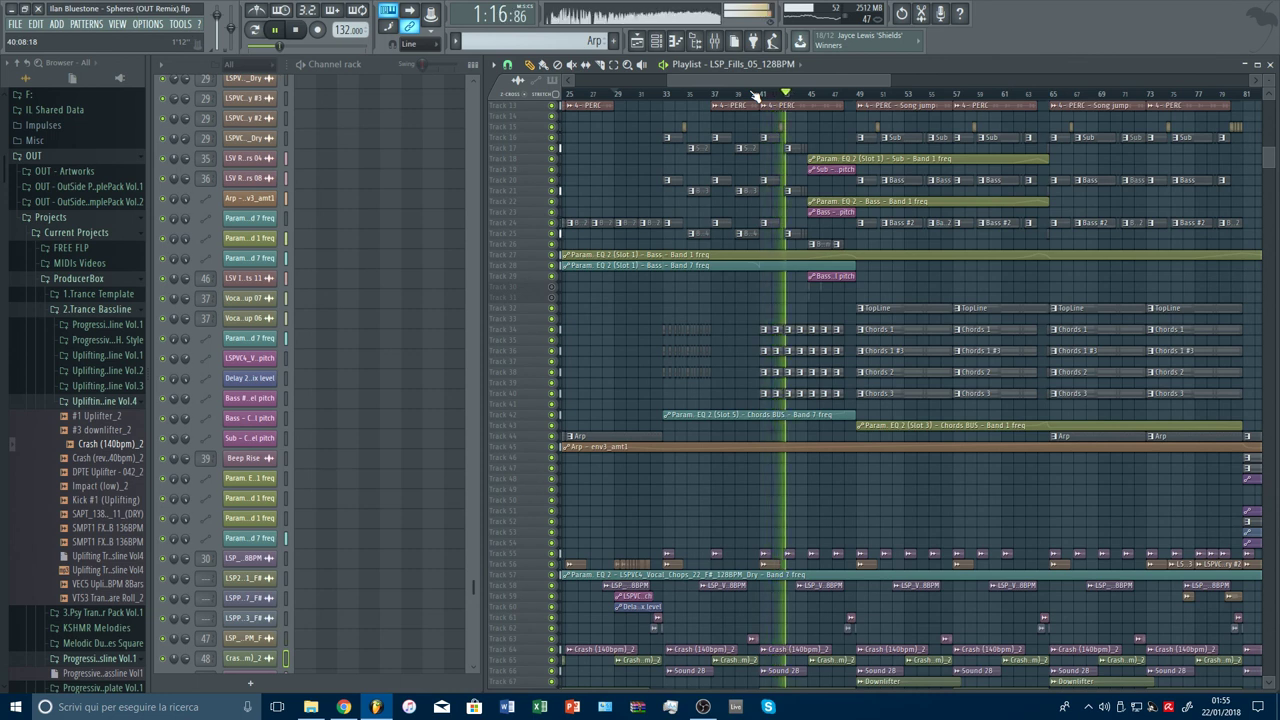
Step: Check the Fruity Parametric EQ 2 on the LSP_Fills_02_128BPM mixer track, and lower the track's volume slightly while listening
key(F9)
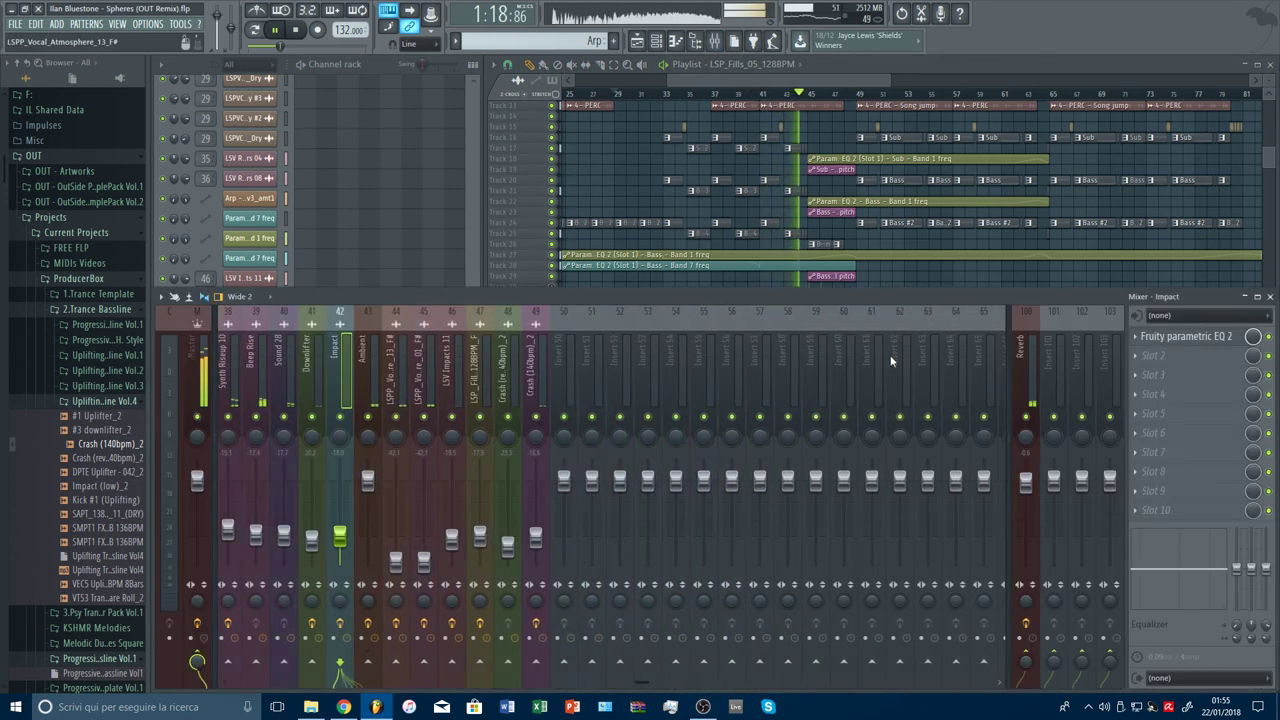
click(469, 393)
click(1200, 336)
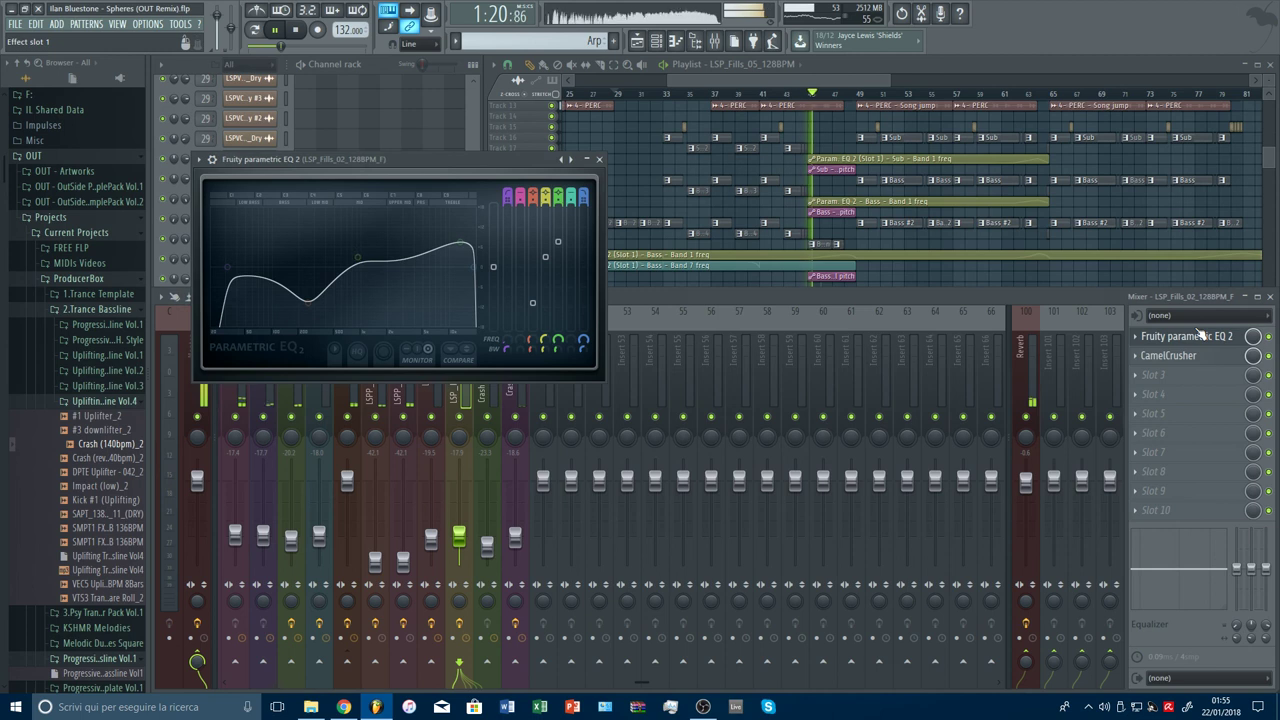
key(Escape)
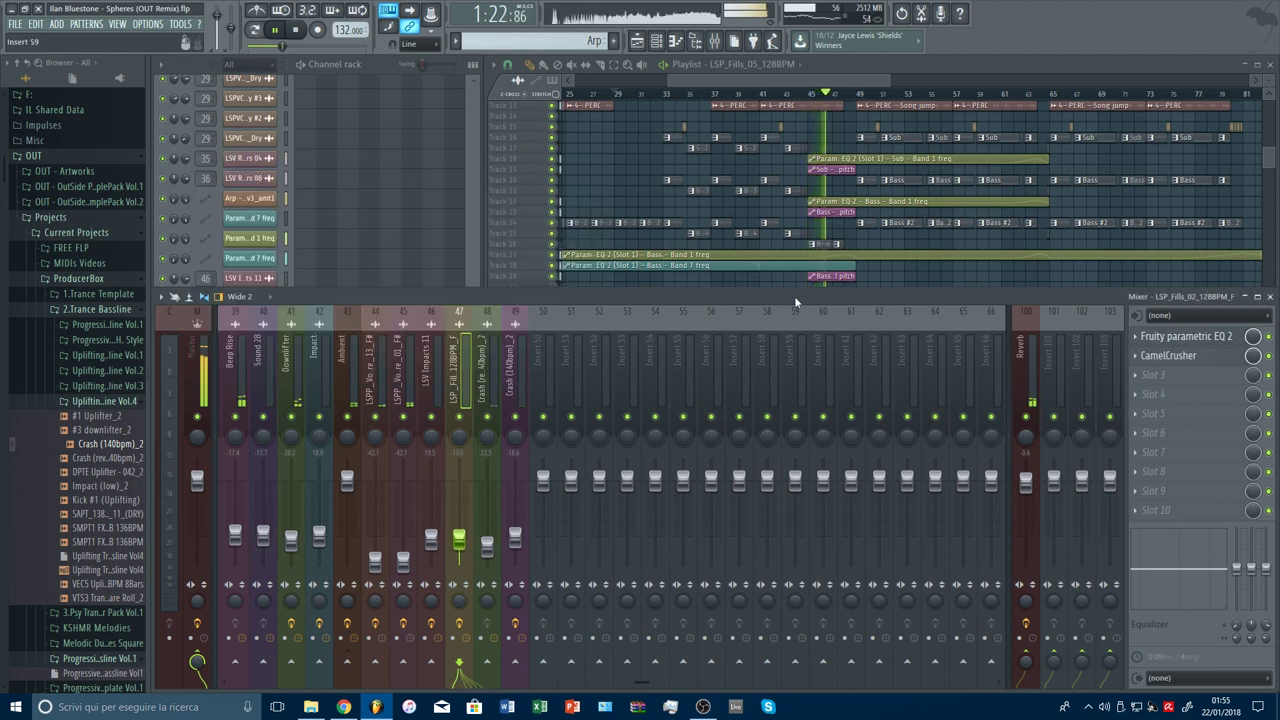
drag(848, 88, 895, 95)
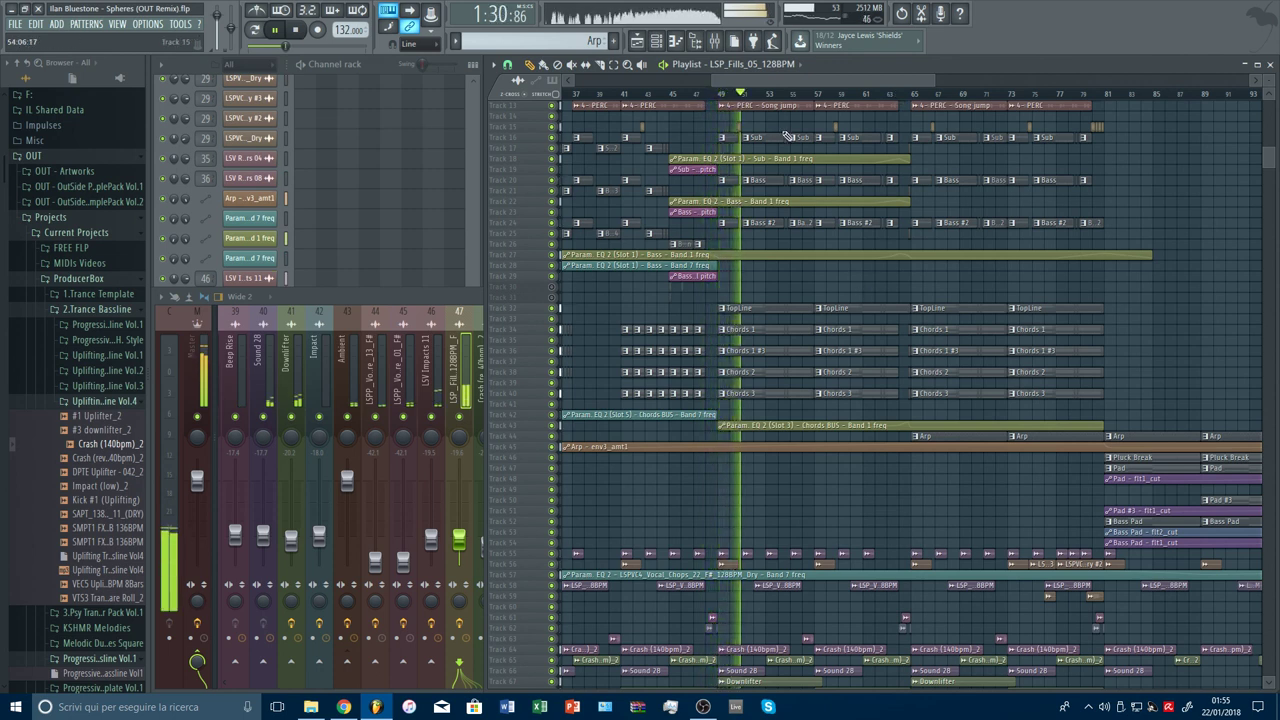
drag(1268, 84, 1268, 130)
scroll(774, 371, down, 3)
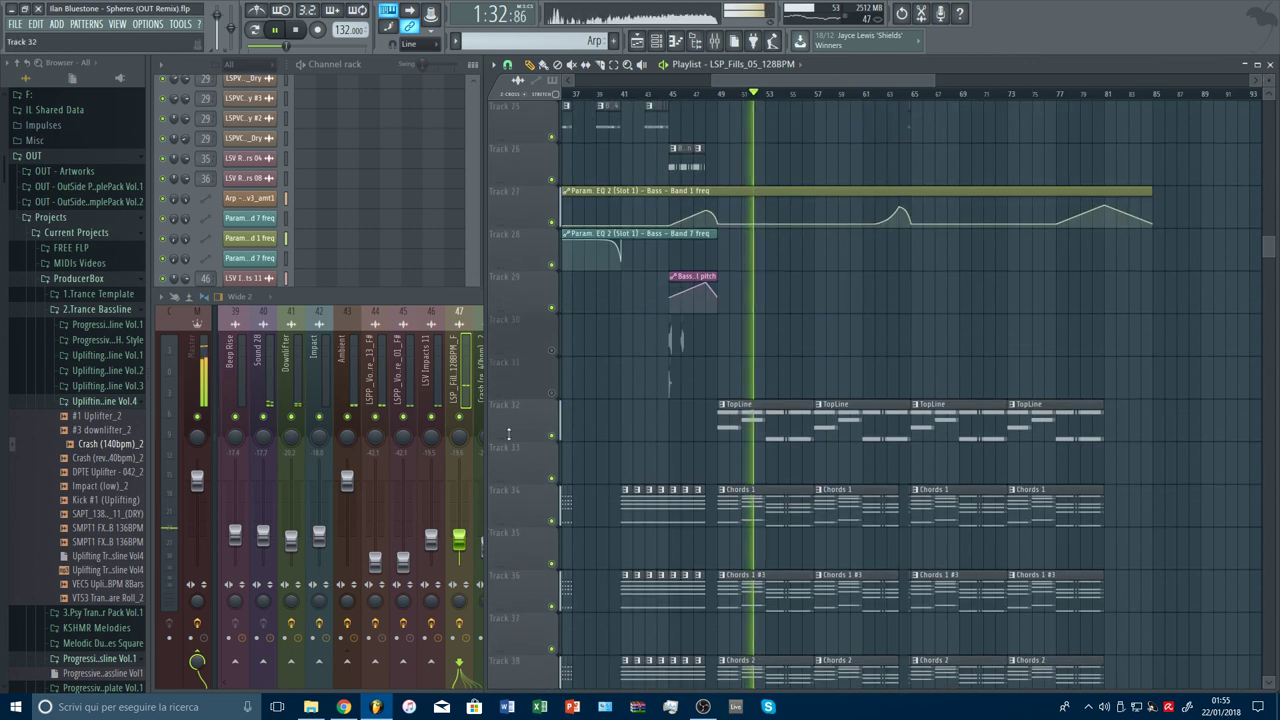
click(459, 540)
Step: Remove the extra point at bar 48 from the Chords BUS Band 7 freq automation on Track 42, and replay from bar 46
drag(803, 80, 770, 80)
scroll(844, 251, up, 3)
scroll(868, 335, down, 3)
scroll(871, 345, down, 3)
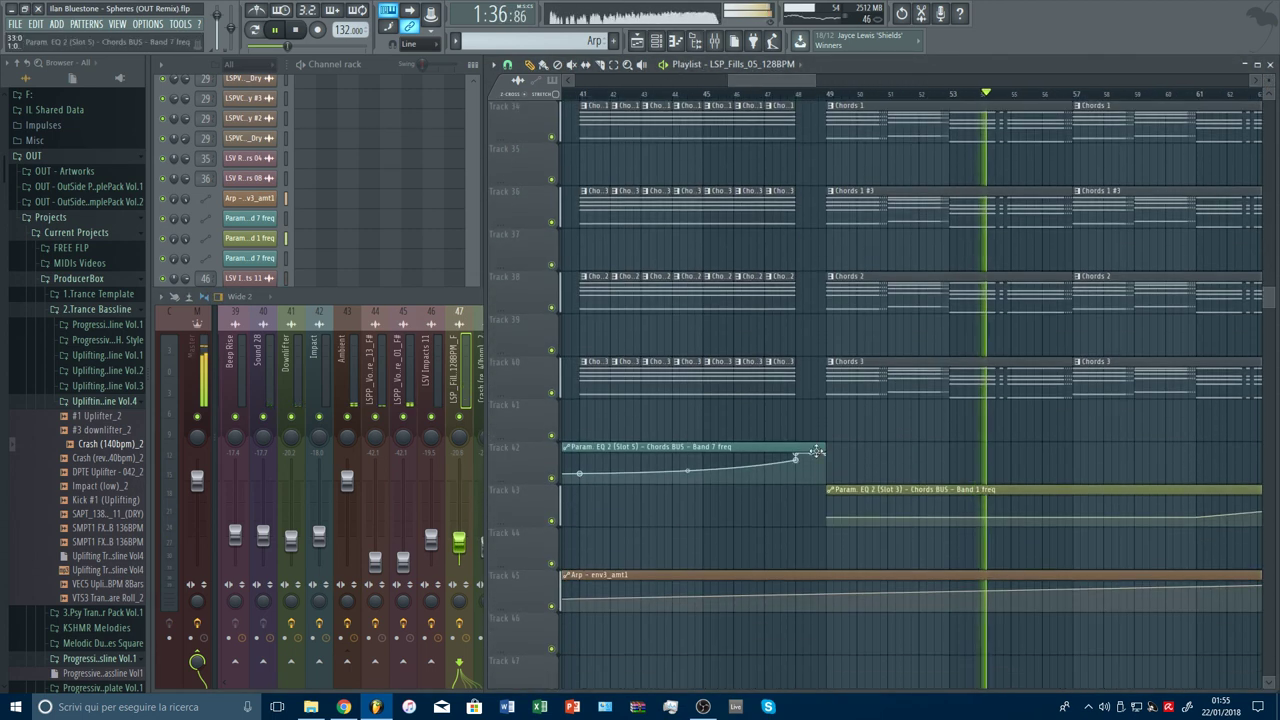
right_click(797, 459)
click(806, 469)
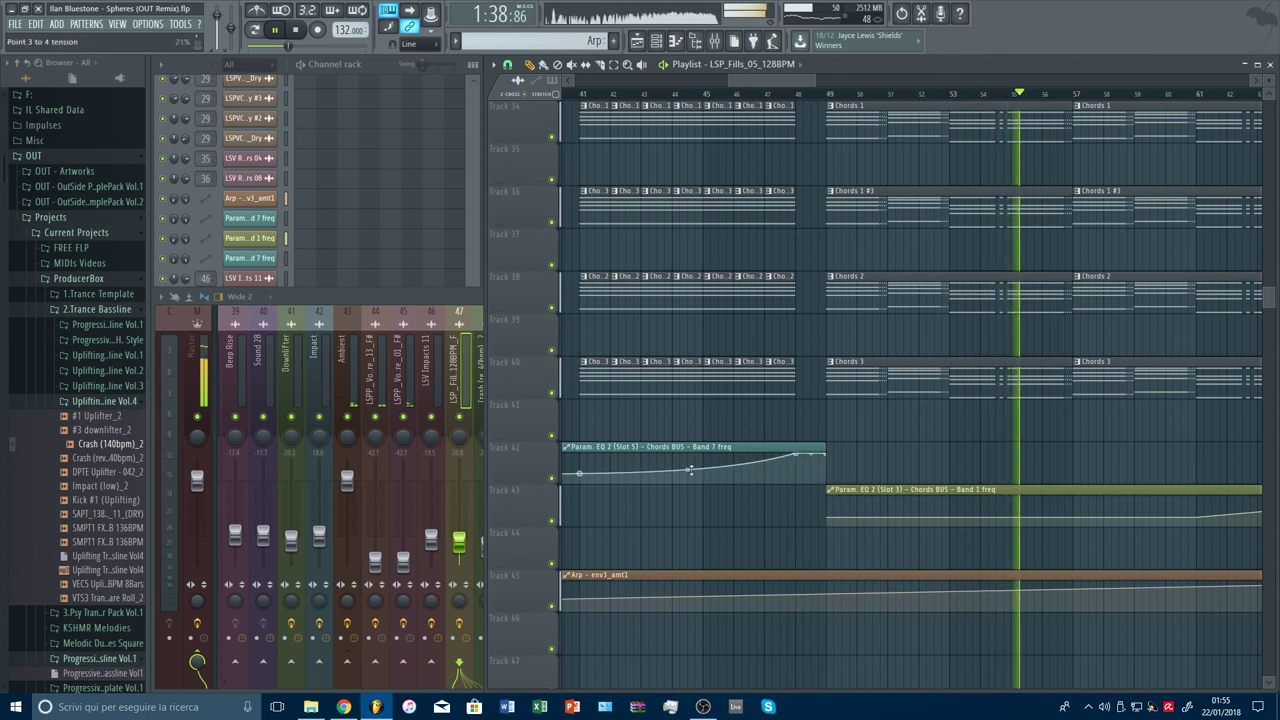
click(761, 95)
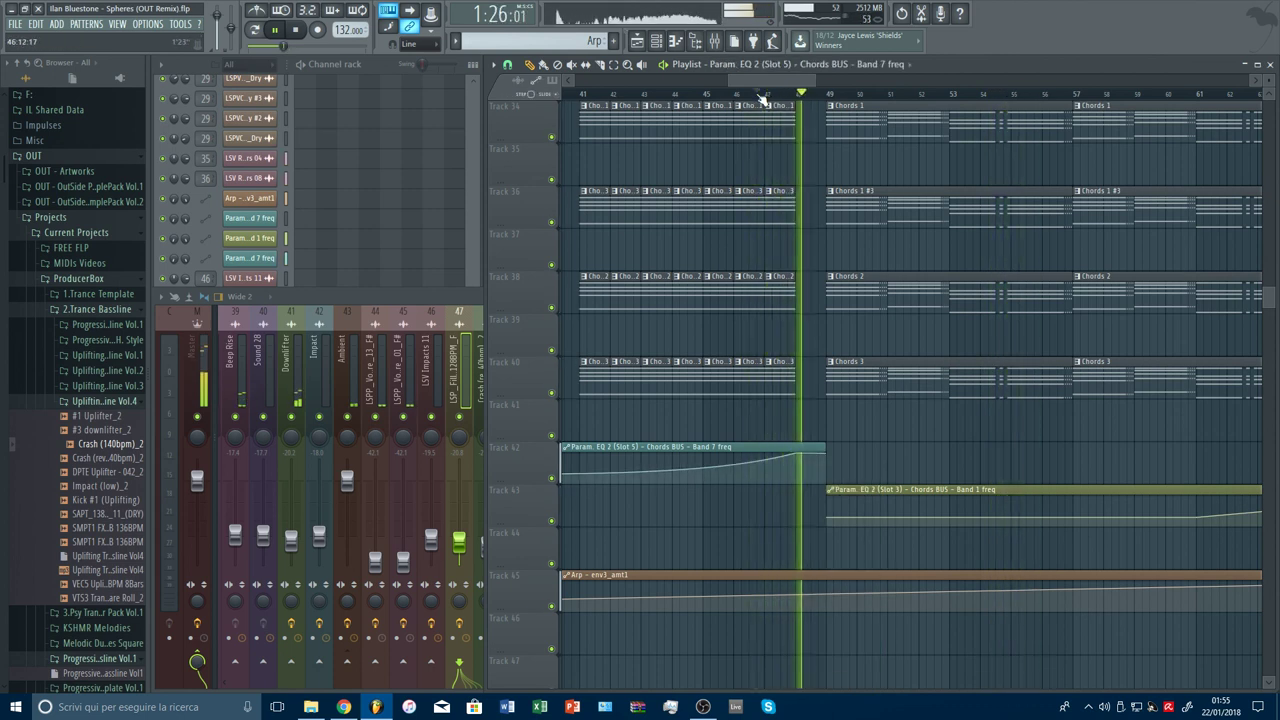
Step: Set the LSP_Fills_02_128BPM mixer track's volume to -21.9 dB and replay the arrangement from bar 57
drag(816, 80, 1264, 138)
scroll(1147, 166, up, 10)
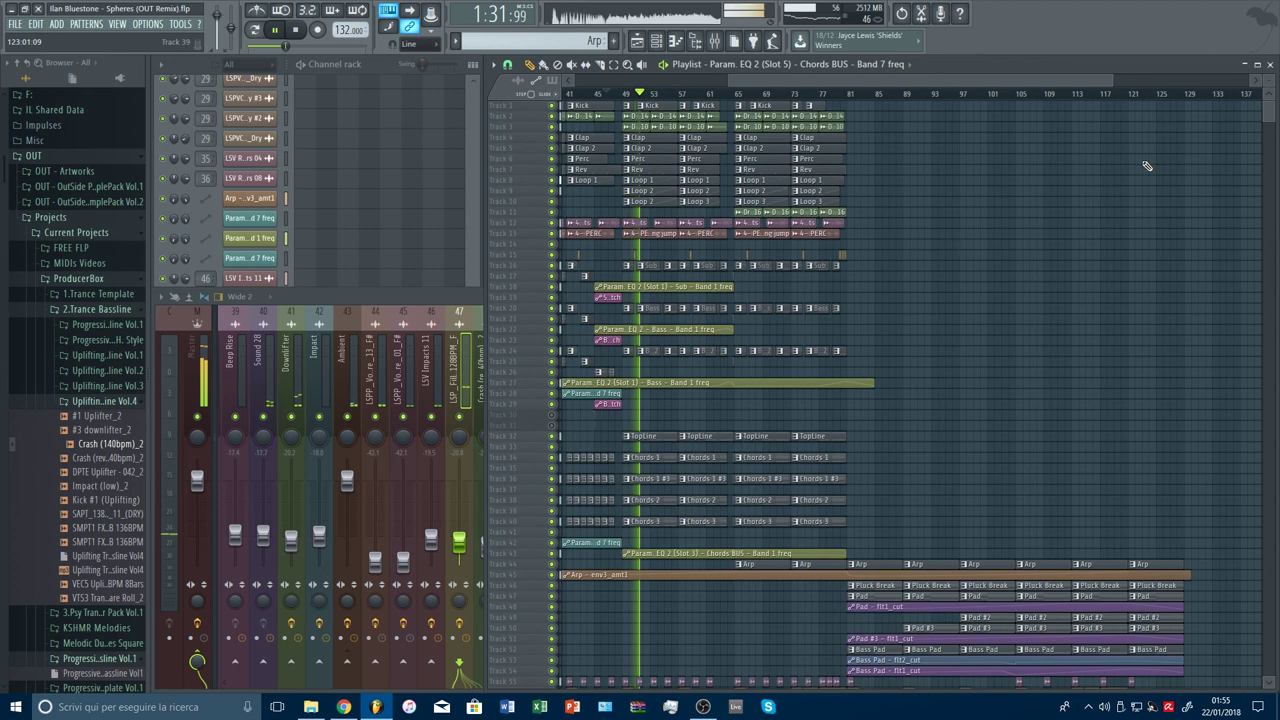
drag(478, 489, 1276, 489)
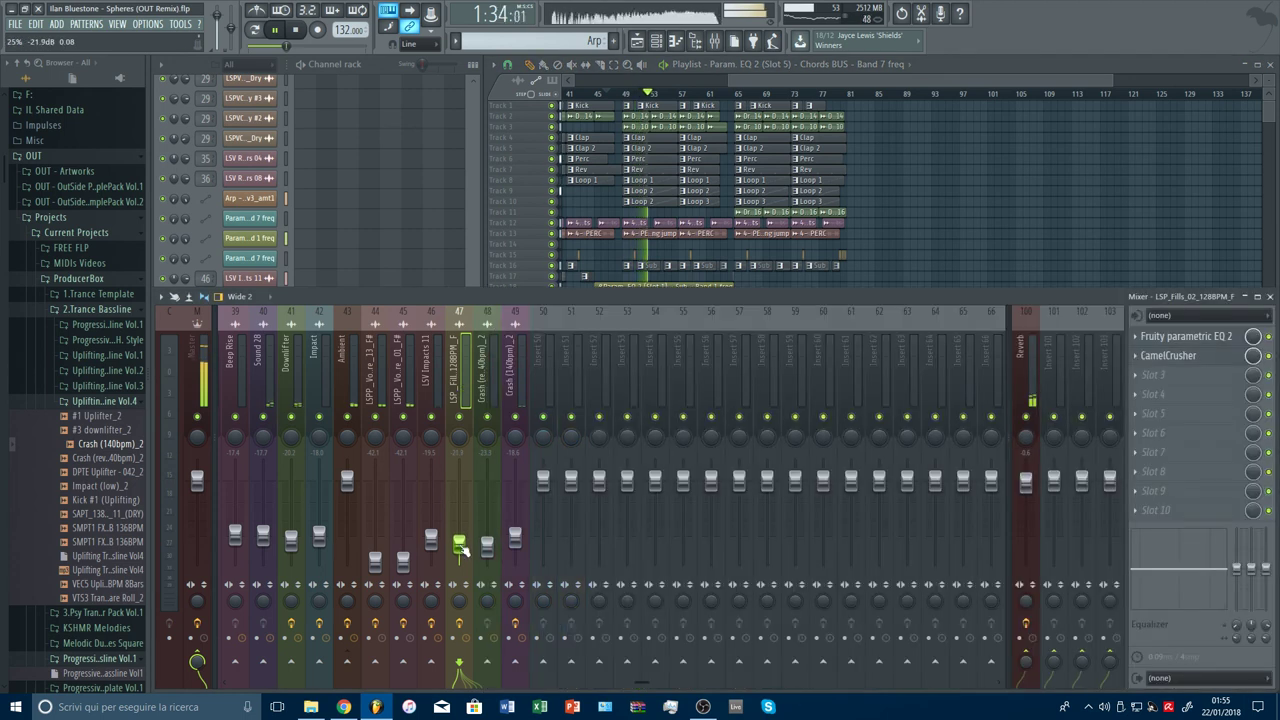
click(683, 93)
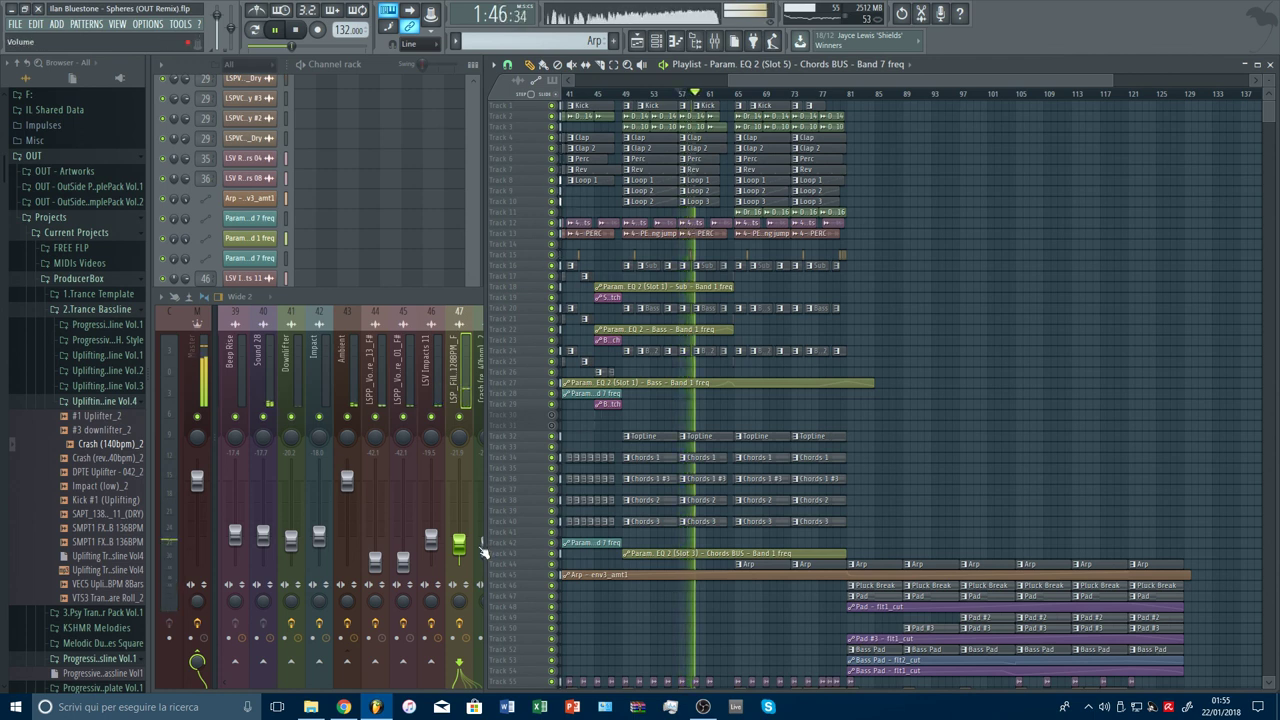
Step: Solo the fill clips on Track 15 and play them from bar 57
click(468, 378)
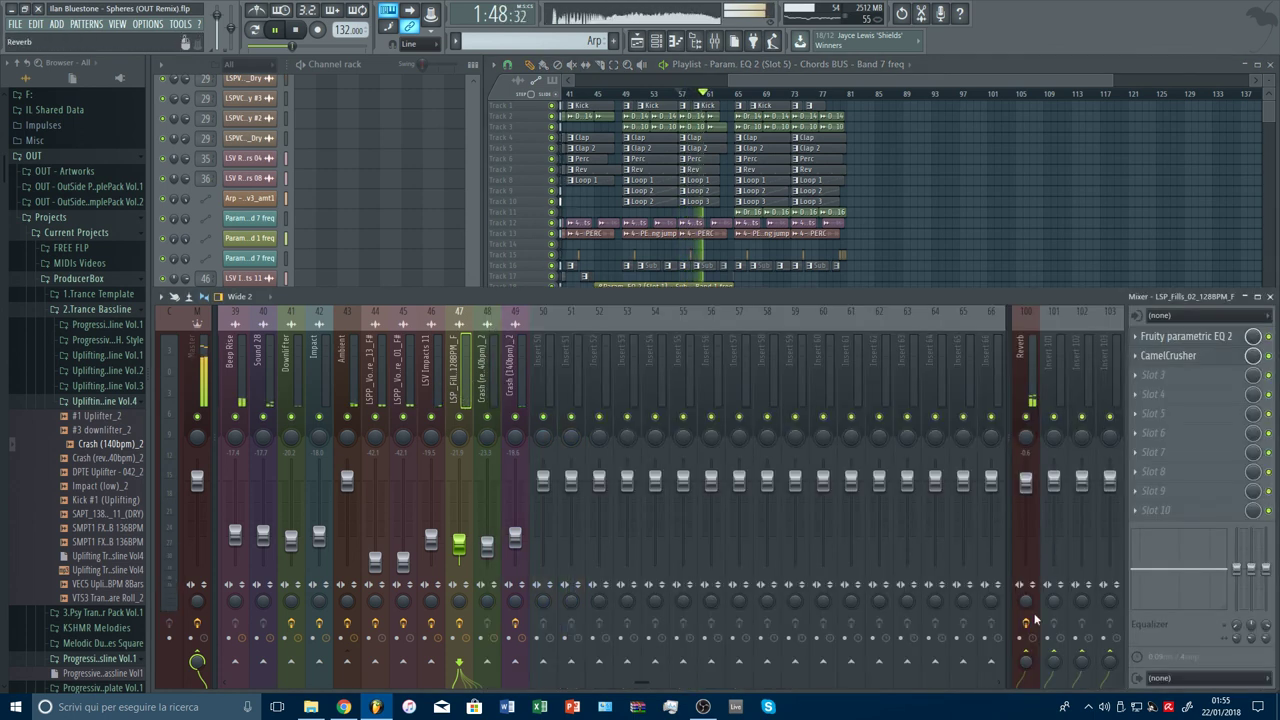
right_click(552, 256)
click(685, 94)
scroll(690, 97, up, 5)
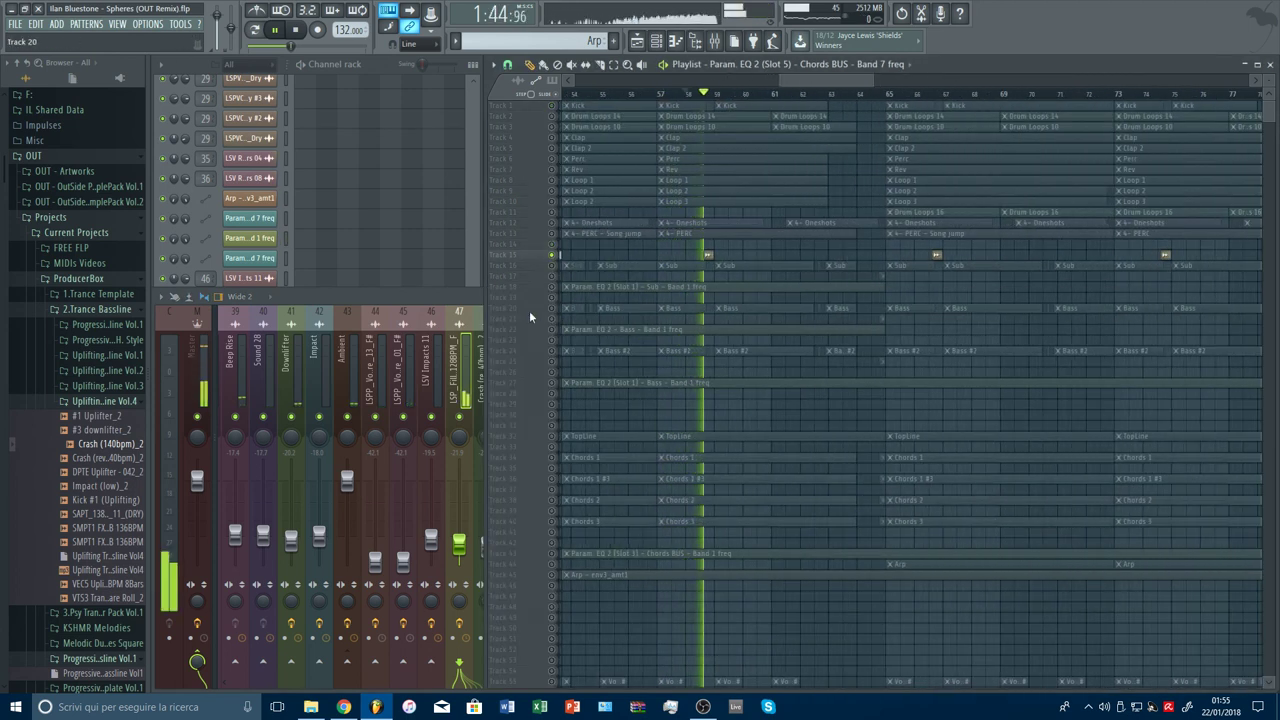
Step: Solo the LSP_Fills_02_128BPM mixer track to hear it without the reverb send, and restore all mixer and playlist tracks
click(470, 380)
right_click(461, 417)
key(space)
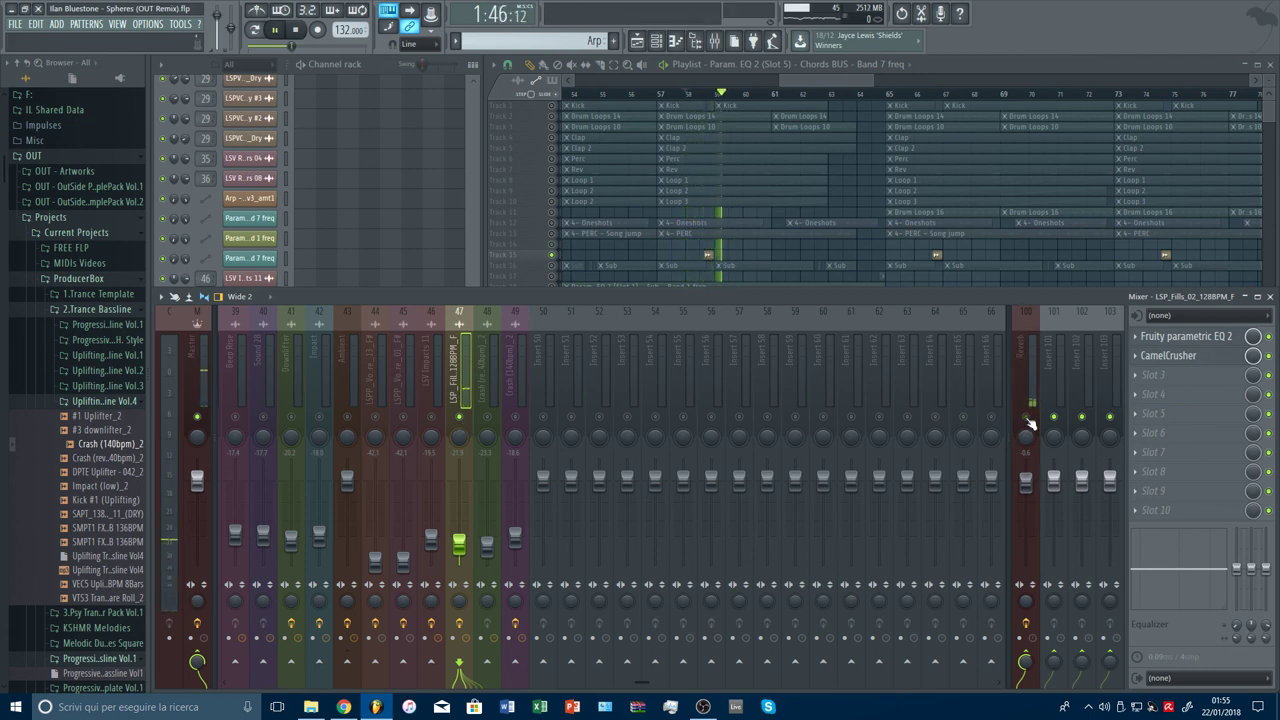
right_click(463, 425)
right_click(558, 263)
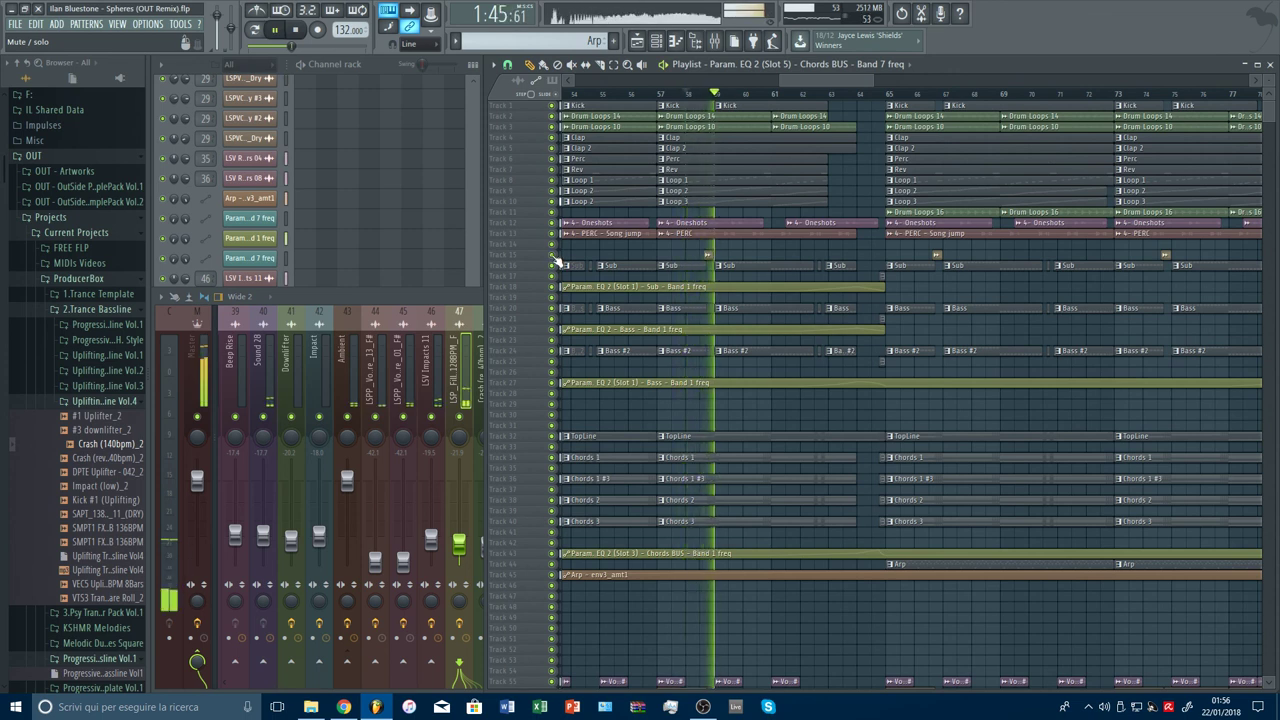
Step: Review the clips across the whole arrangement around bars 57 to 81 while playback continues
scroll(885, 108, right, 1)
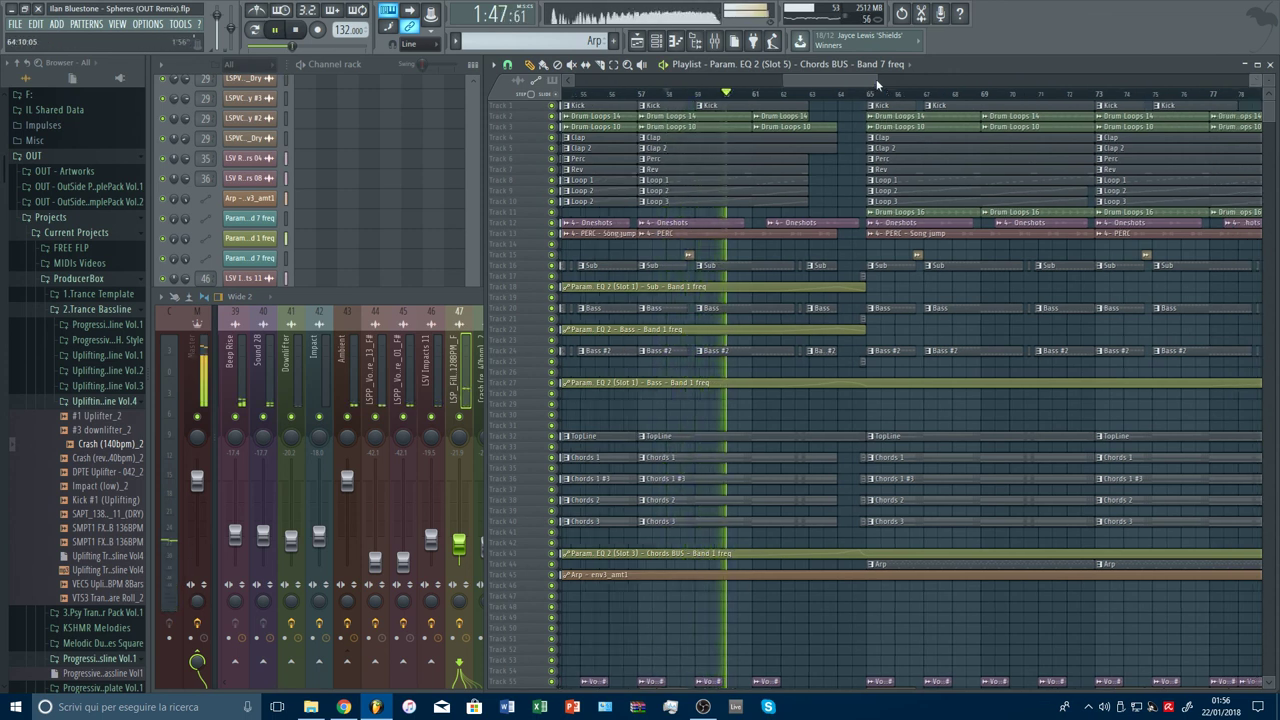
scroll(1172, 98, down, 2)
scroll(1172, 100, down, 5)
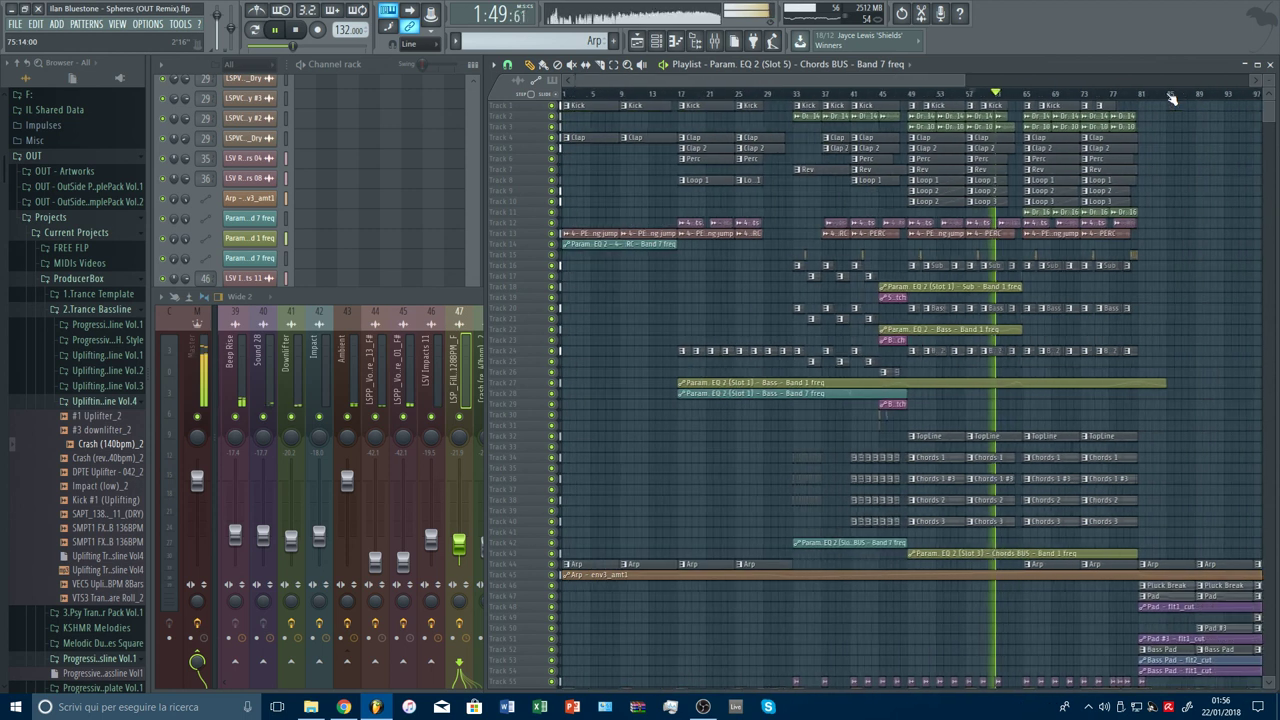
scroll(1203, 238, down, 3)
scroll(1203, 238, down, 1)
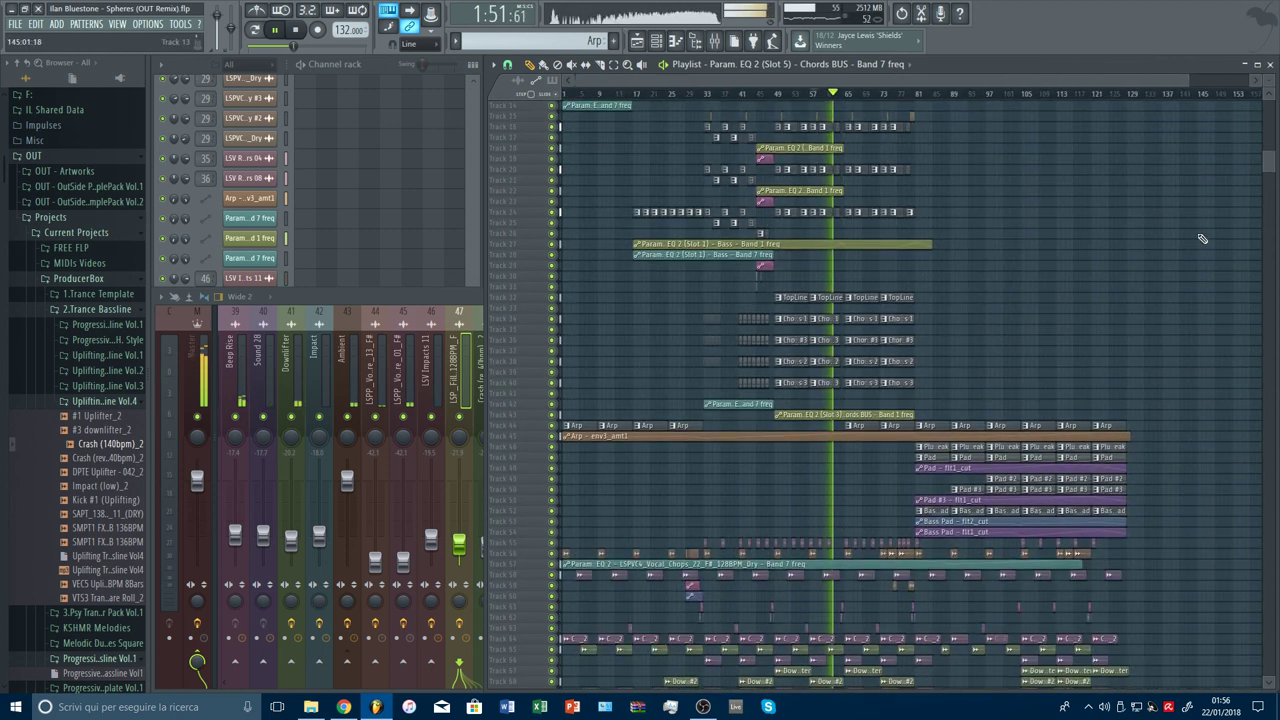
scroll(870, 97, up, 3)
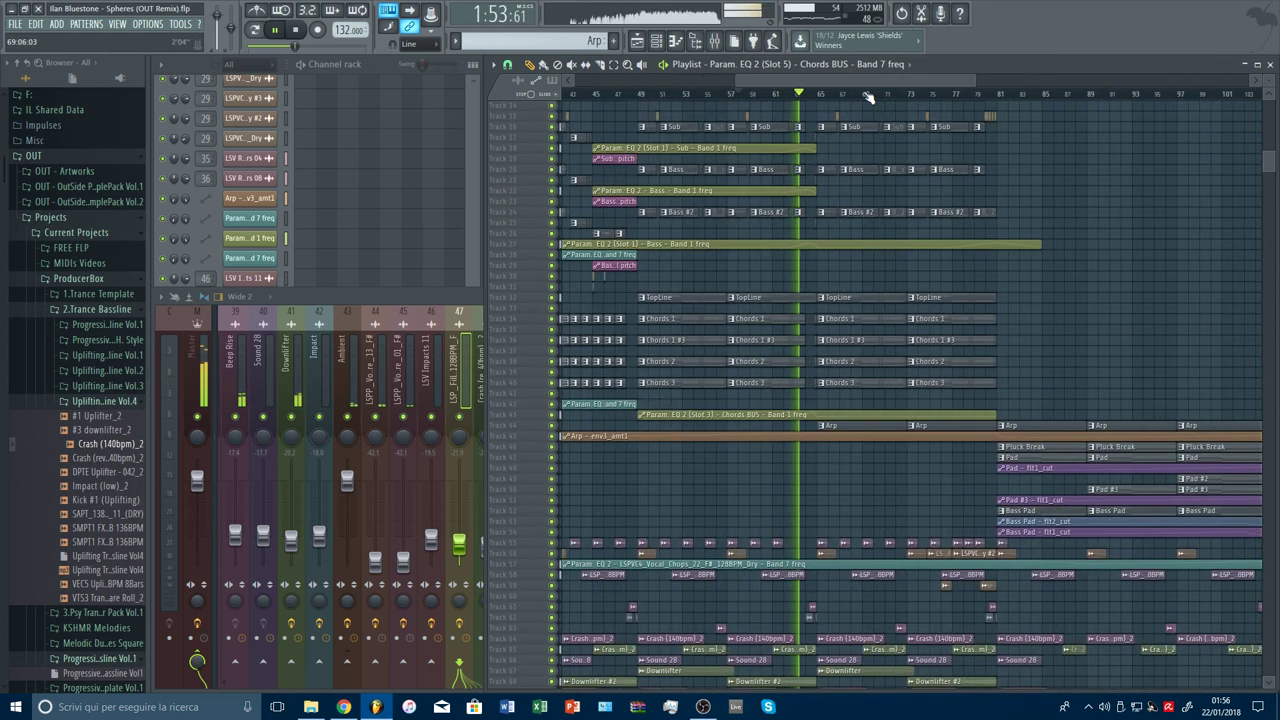